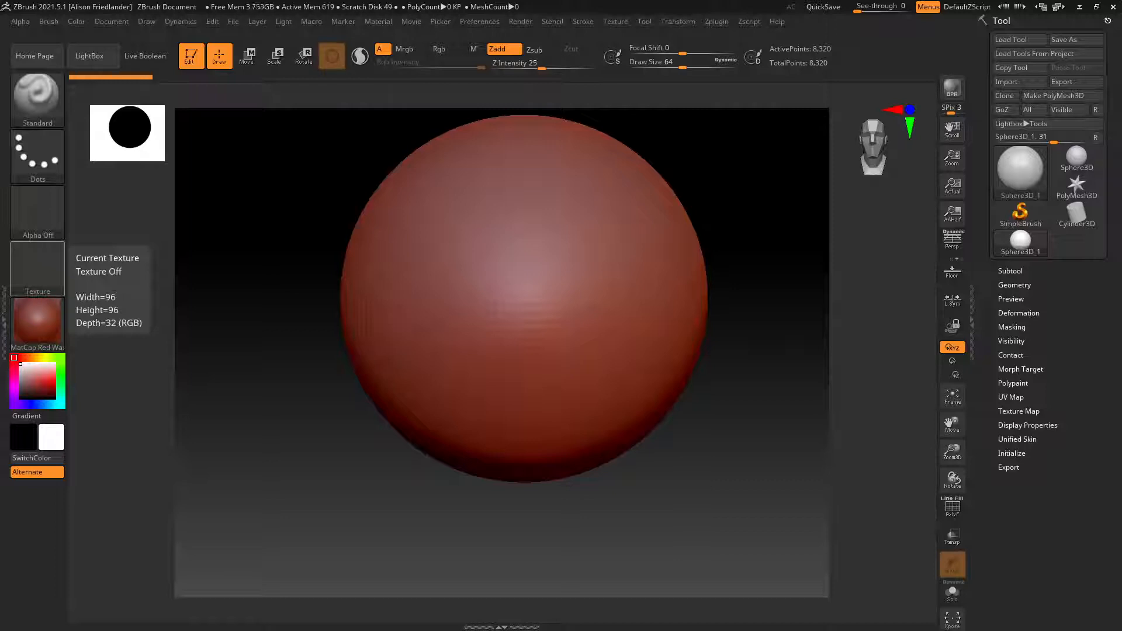
Convert the sphere primitive into a PolyMesh3D so that it can be sculpted.
{"action": "left_click", "coordinate": [449, 303]}
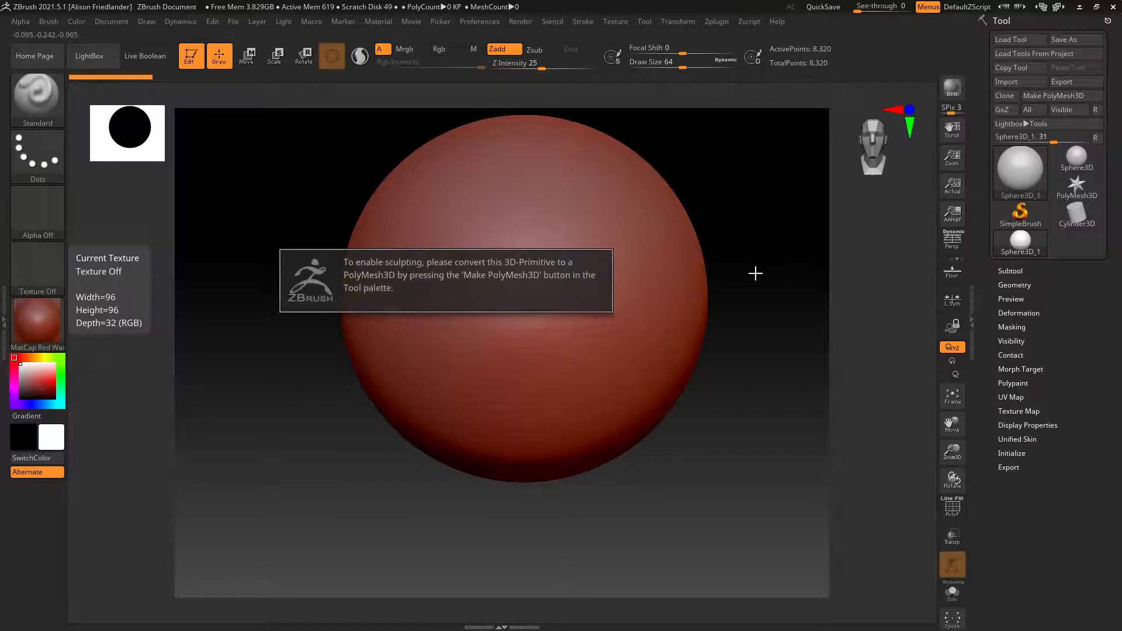
{"action": "left_click", "coordinate": [619, 225]}
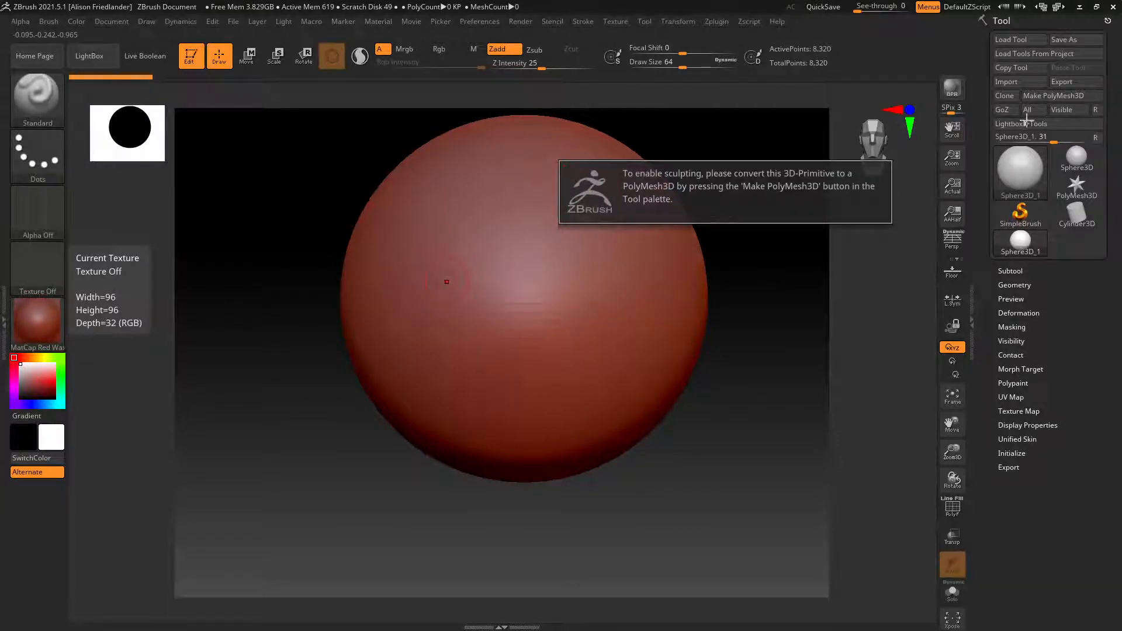
{"action": "left_click", "coordinate": [1046, 96]}
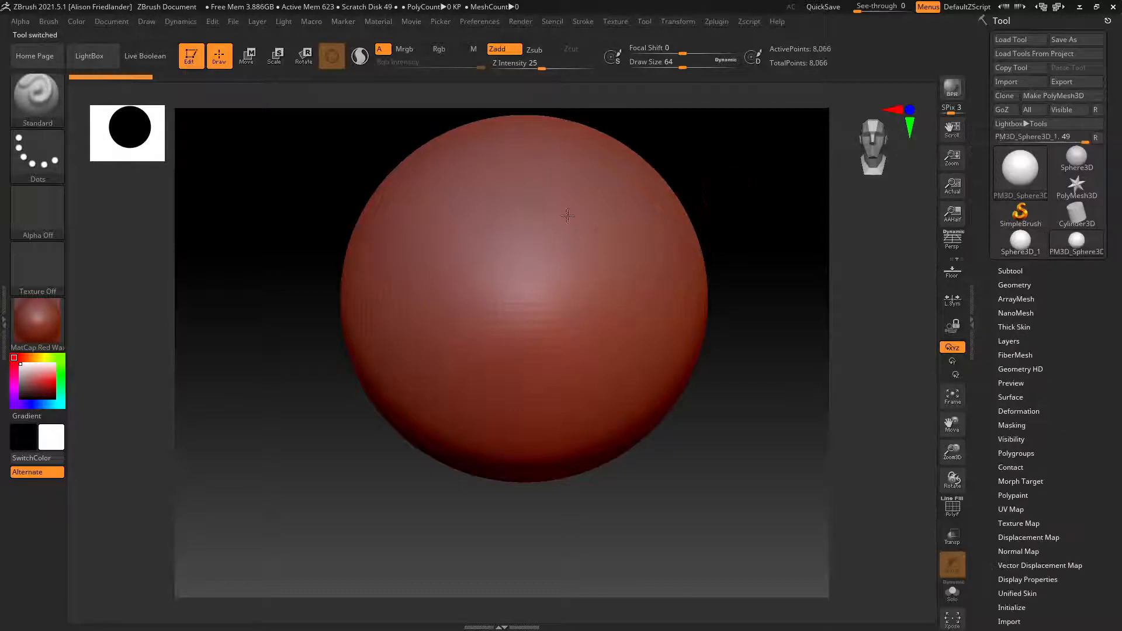
Try a looping Standard brush stroke across the front of the sphere and undo it.
{"action": "mouse_move", "coordinate": [567, 215]}
{"action": "left_mouse_down"}
{"action": "mouse_move", "coordinate": [584, 250]}
{"action": "mouse_move", "coordinate": [624, 239]}
{"action": "mouse_move", "coordinate": [503, 389]}
{"action": "mouse_move", "coordinate": [464, 390]}
{"action": "left_mouse_up"}
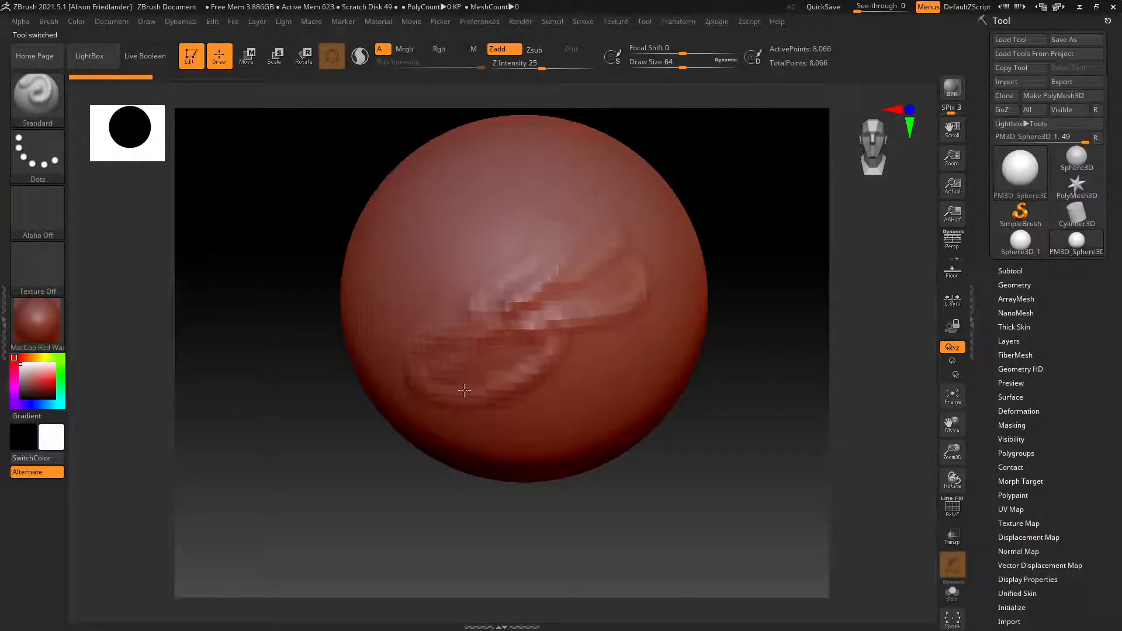
{"action": "key", "text": "ctrl+z"}
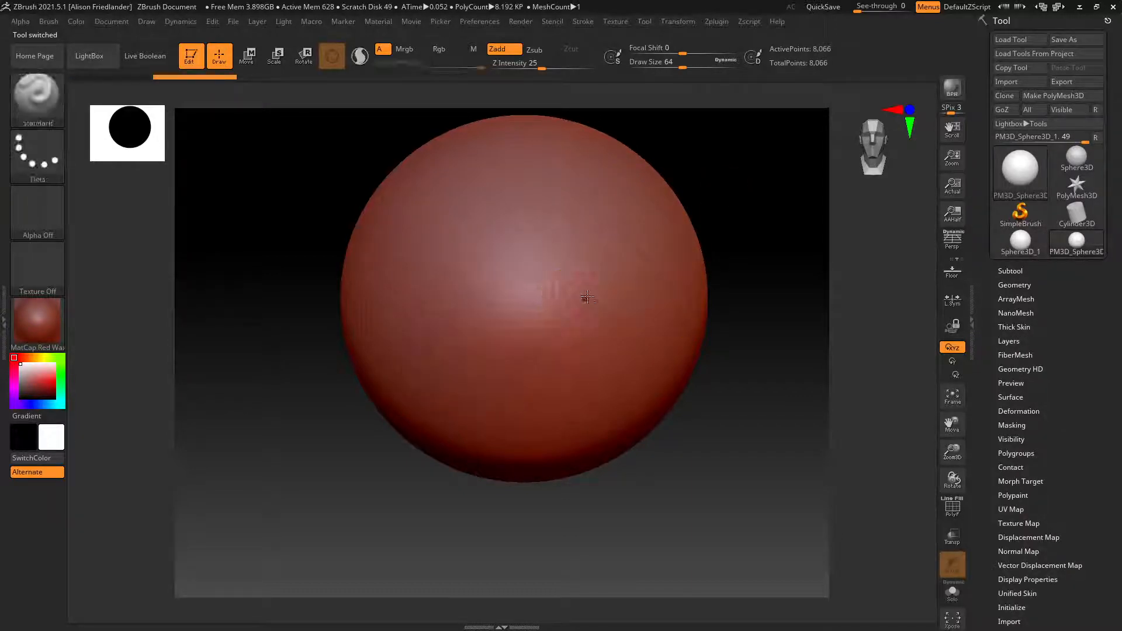
Select the ClayBuildup brush and carve away the sphere's underside with a draw size of about 294.
{"action": "mouse_move", "coordinate": [642, 315]}
{"action": "right_mouse_down", "text": "alt"}
{"action": "mouse_move", "coordinate": [447, 284]}
{"action": "mouse_move", "coordinate": [475, 238]}
{"action": "mouse_move", "coordinate": [473, 262]}
{"action": "mouse_move", "coordinate": [453, 239]}
{"action": "mouse_move", "coordinate": [510, 290]}
{"action": "right_mouse_up", "text": "alt"}
{"action": "key", "text": "b"}
{"action": "key", "text": "c"}
{"action": "key", "text": "b"}
{"action": "right_click", "coordinate": [509, 291]}
{"action": "right_click_drag", "start_coordinate": [524, 392], "coordinate": [497, 300], "text": "alt"}
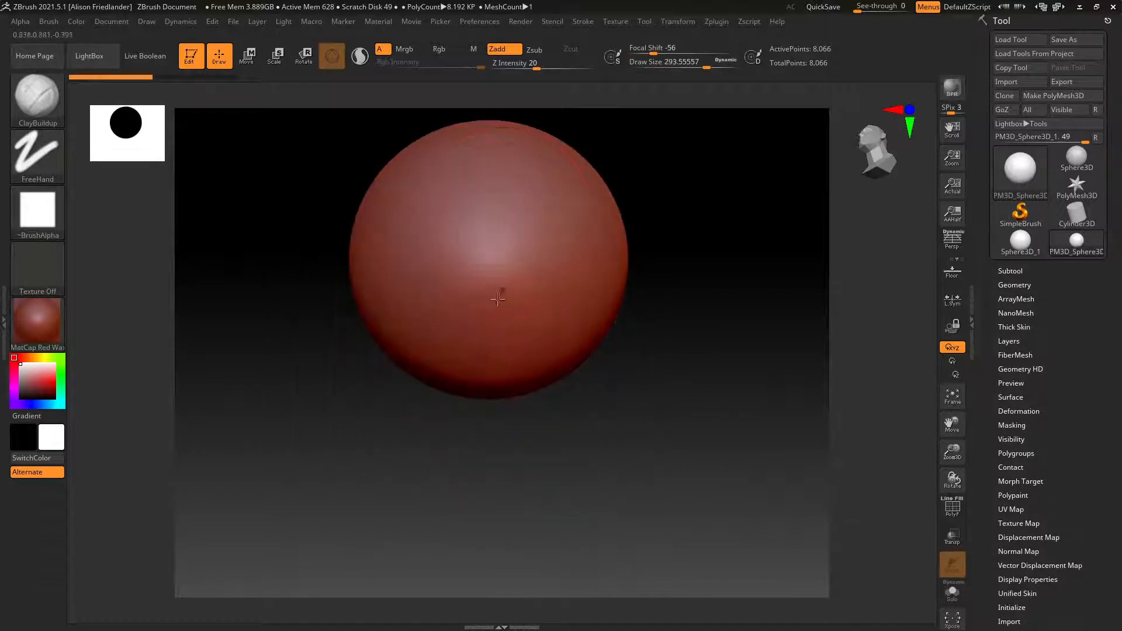
{"action": "mouse_move", "coordinate": [499, 351]}
{"action": "left_mouse_down", "text": "alt"}
{"action": "mouse_move", "coordinate": [506, 373]}
{"action": "mouse_move", "coordinate": [518, 353]}
{"action": "mouse_move", "coordinate": [451, 316]}
{"action": "mouse_move", "coordinate": [541, 296]}
{"action": "mouse_move", "coordinate": [459, 345]}
{"action": "mouse_move", "coordinate": [473, 312]}
{"action": "mouse_move", "coordinate": [437, 316]}
{"action": "mouse_move", "coordinate": [434, 271]}
{"action": "mouse_move", "coordinate": [523, 218]}
{"action": "mouse_move", "coordinate": [517, 293]}
{"action": "mouse_move", "coordinate": [549, 252]}
{"action": "mouse_move", "coordinate": [508, 239]}
{"action": "mouse_move", "coordinate": [450, 304]}
{"action": "mouse_move", "coordinate": [507, 340]}
{"action": "mouse_move", "coordinate": [555, 234]}
{"action": "mouse_move", "coordinate": [438, 263]}
{"action": "mouse_move", "coordinate": [513, 226]}
{"action": "mouse_move", "coordinate": [496, 351]}
{"action": "mouse_move", "coordinate": [479, 303]}
{"action": "mouse_move", "coordinate": [503, 344]}
{"action": "left_mouse_up", "text": "alt"}
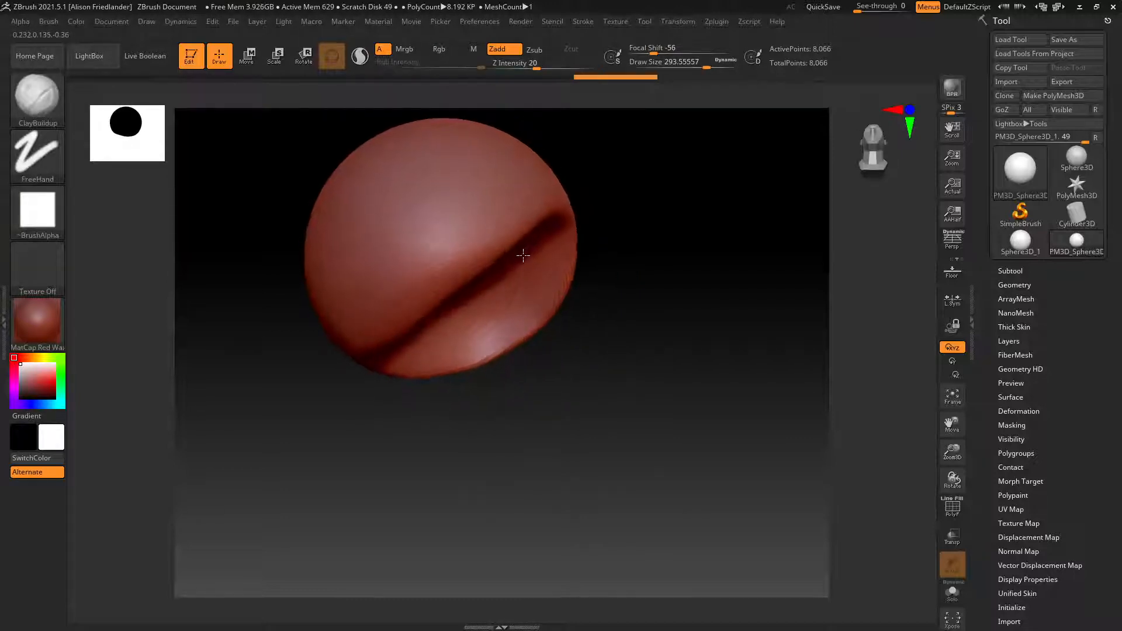
Build up a protruding ridge of clay around the lower rim of the sphere.
{"action": "mouse_move", "coordinate": [522, 256]}
{"action": "right_mouse_down"}
{"action": "mouse_move", "coordinate": [526, 265]}
{"action": "mouse_move", "coordinate": [591, 270]}
{"action": "mouse_move", "coordinate": [494, 245]}
{"action": "mouse_move", "coordinate": [455, 252]}
{"action": "right_mouse_up"}
{"action": "mouse_move", "coordinate": [350, 285]}
{"action": "right_mouse_down"}
{"action": "mouse_move", "coordinate": [440, 256]}
{"action": "mouse_move", "coordinate": [553, 249]}
{"action": "right_mouse_up"}
{"action": "mouse_move", "coordinate": [552, 249]}
{"action": "left_mouse_down"}
{"action": "mouse_move", "coordinate": [459, 263]}
{"action": "mouse_move", "coordinate": [474, 265]}
{"action": "left_mouse_up"}
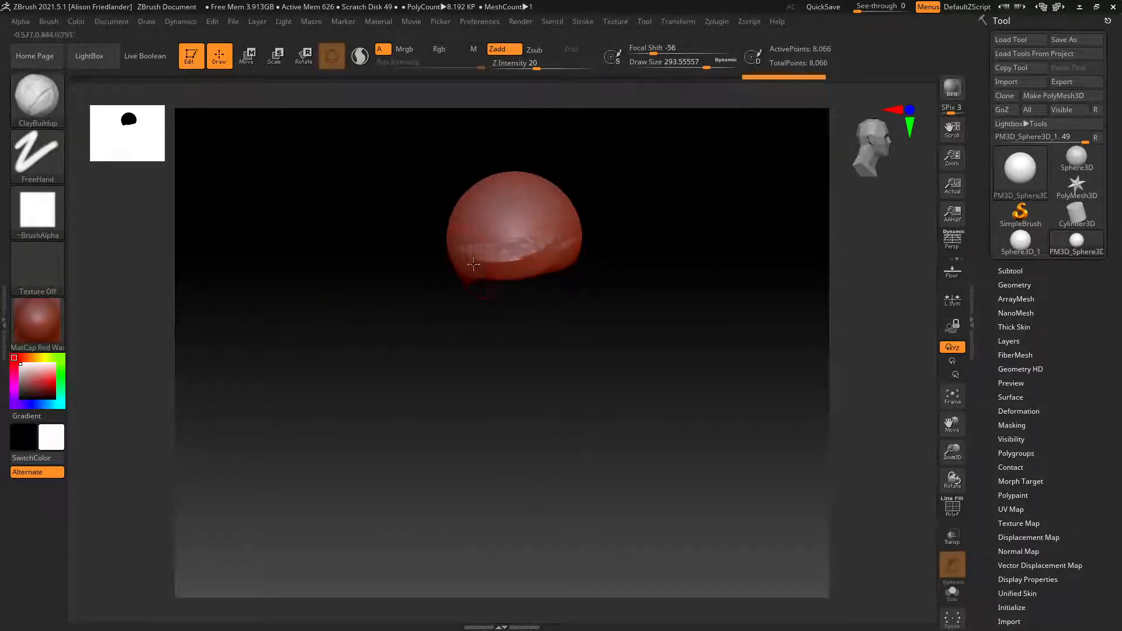
{"action": "mouse_move", "coordinate": [541, 271]}
{"action": "left_mouse_down"}
{"action": "mouse_move", "coordinate": [488, 275]}
{"action": "mouse_move", "coordinate": [567, 249]}
{"action": "left_mouse_up"}
{"action": "right_click_drag", "start_coordinate": [467, 263], "coordinate": [533, 261]}
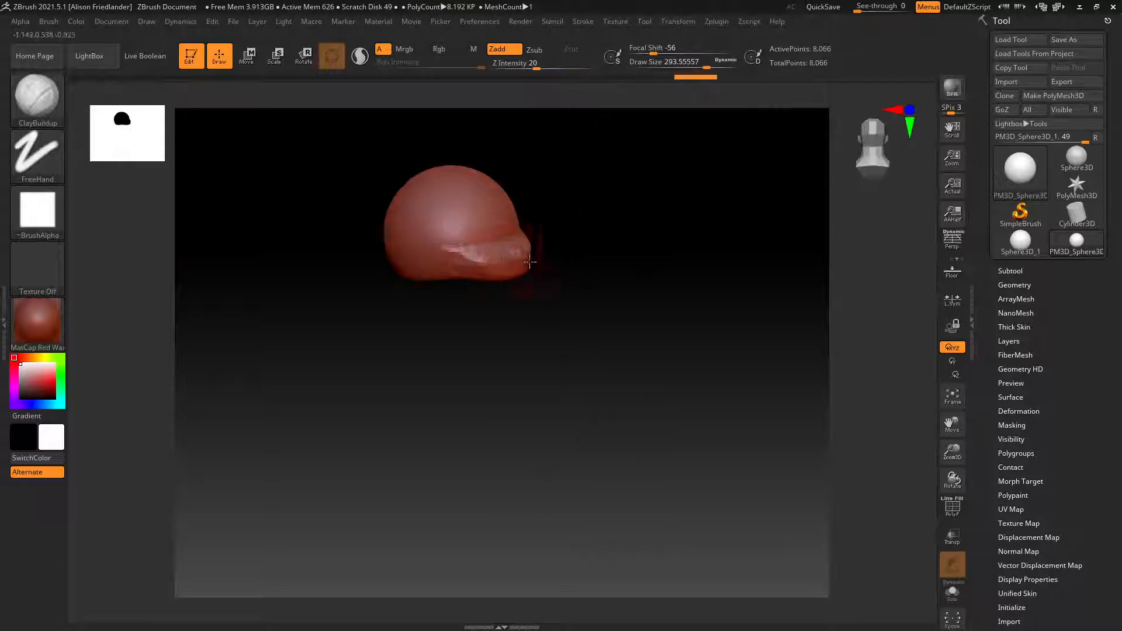
{"action": "mouse_move", "coordinate": [500, 262]}
{"action": "left_mouse_down"}
{"action": "mouse_move", "coordinate": [423, 257]}
{"action": "mouse_move", "coordinate": [526, 275]}
{"action": "left_mouse_up"}
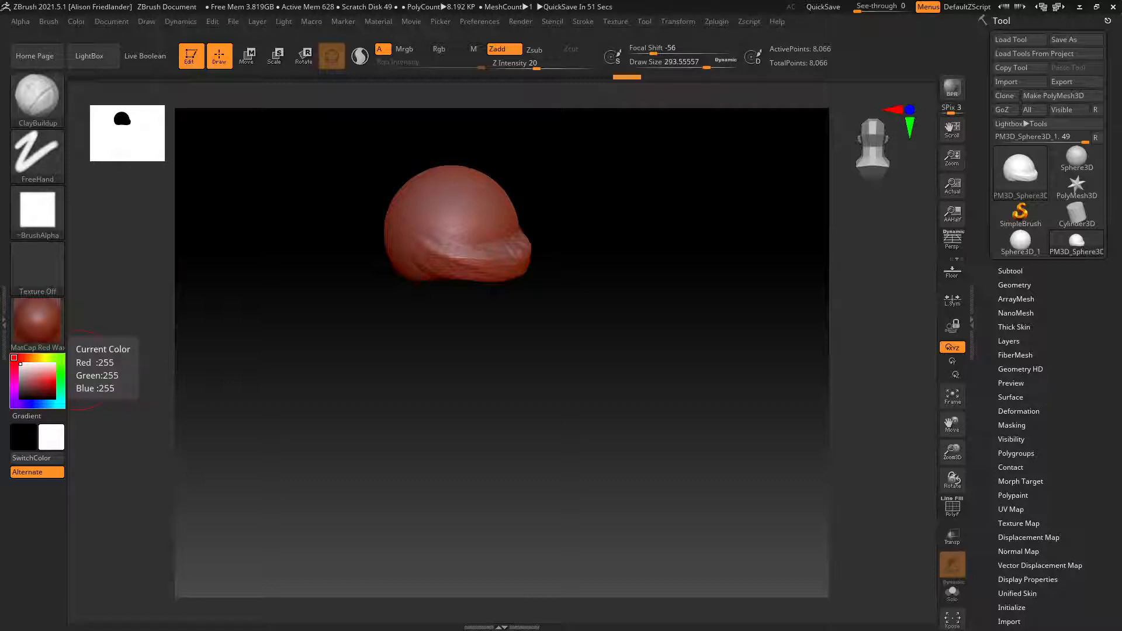
Smooth the ridge and the carved hollow on the underside with the Smooth brush.
{"action": "left_click_drag", "start_coordinate": [518, 217], "coordinate": [554, 235]}
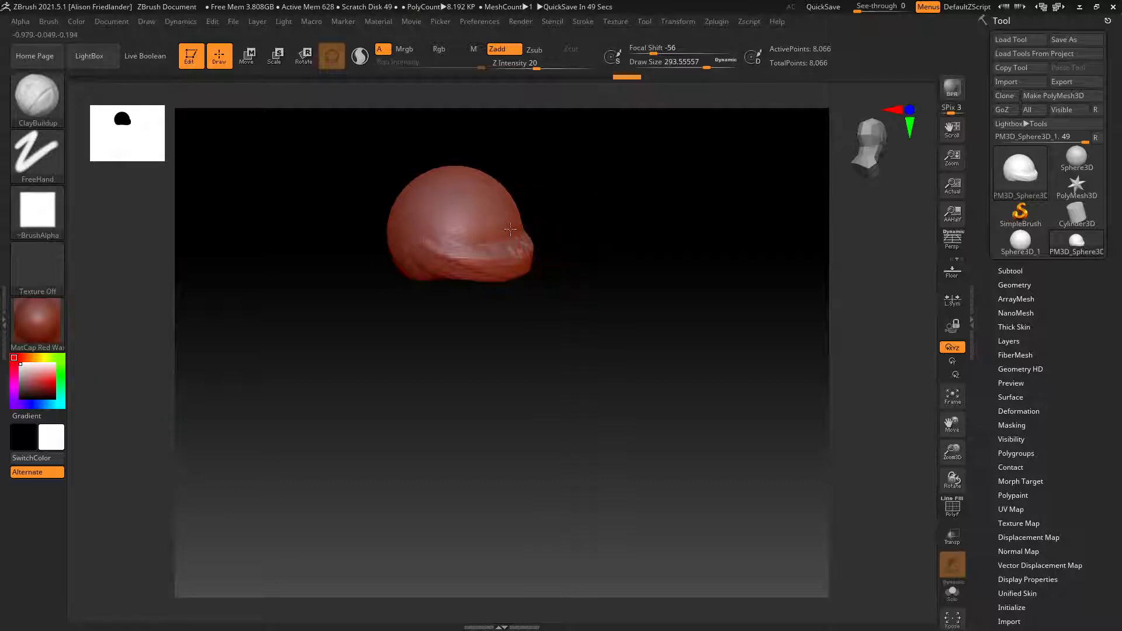
{"action": "mouse_move", "coordinate": [438, 240]}
{"action": "left_mouse_down"}
{"action": "mouse_move", "coordinate": [535, 216]}
{"action": "mouse_move", "coordinate": [447, 237]}
{"action": "left_mouse_up"}
{"action": "mouse_move", "coordinate": [362, 243]}
{"action": "left_mouse_down"}
{"action": "mouse_move", "coordinate": [529, 250]}
{"action": "mouse_move", "coordinate": [412, 286]}
{"action": "mouse_move", "coordinate": [411, 205]}
{"action": "left_mouse_up"}
{"action": "key", "text": "shift"}
{"action": "key", "text": "ctrl"}
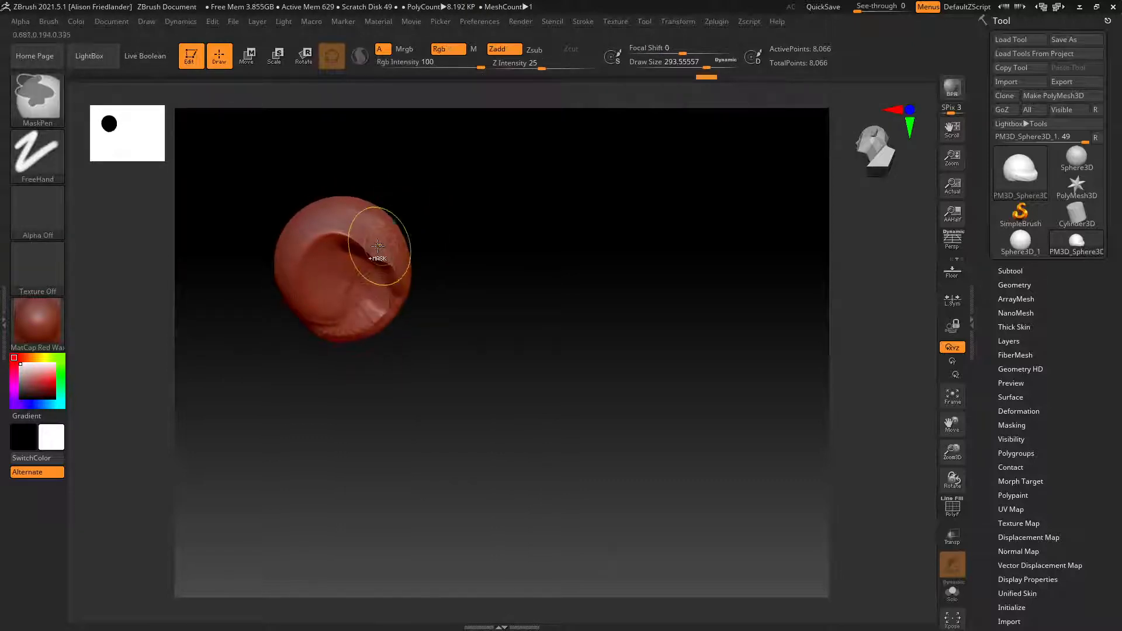
{"action": "key", "text": "shift"}
{"action": "mouse_move", "coordinate": [376, 275]}
{"action": "left_mouse_down", "text": "shift"}
{"action": "mouse_move", "coordinate": [380, 316]}
{"action": "mouse_move", "coordinate": [360, 325]}
{"action": "left_mouse_up", "text": "shift"}
{"action": "left_click_drag", "start_coordinate": [363, 241], "coordinate": [345, 236], "text": "shift"}
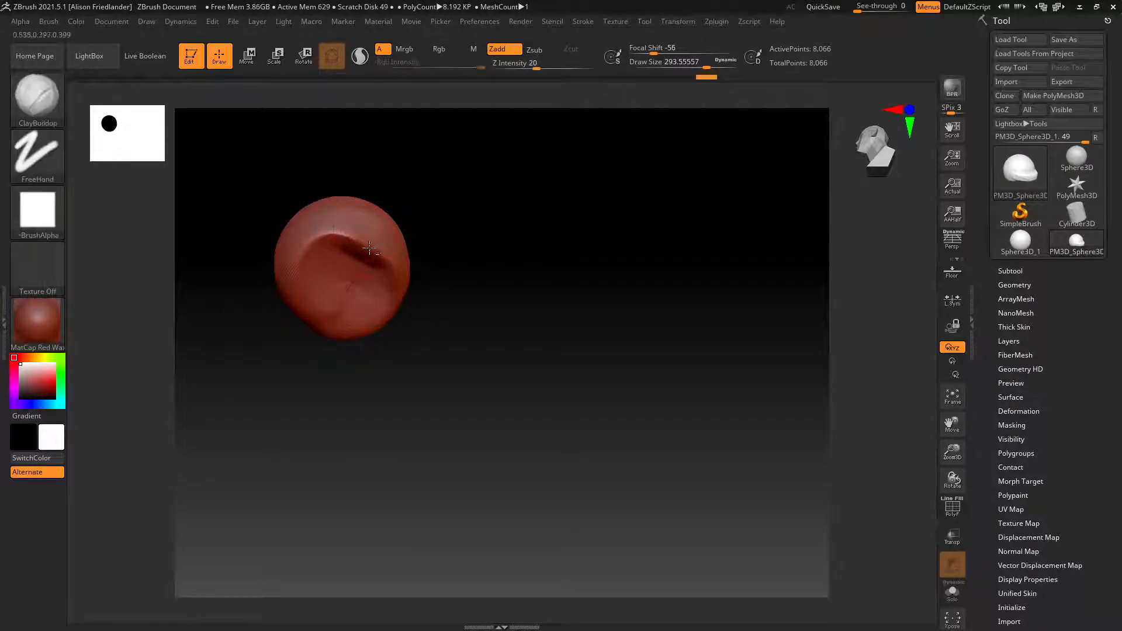
{"action": "key", "text": "shift"}
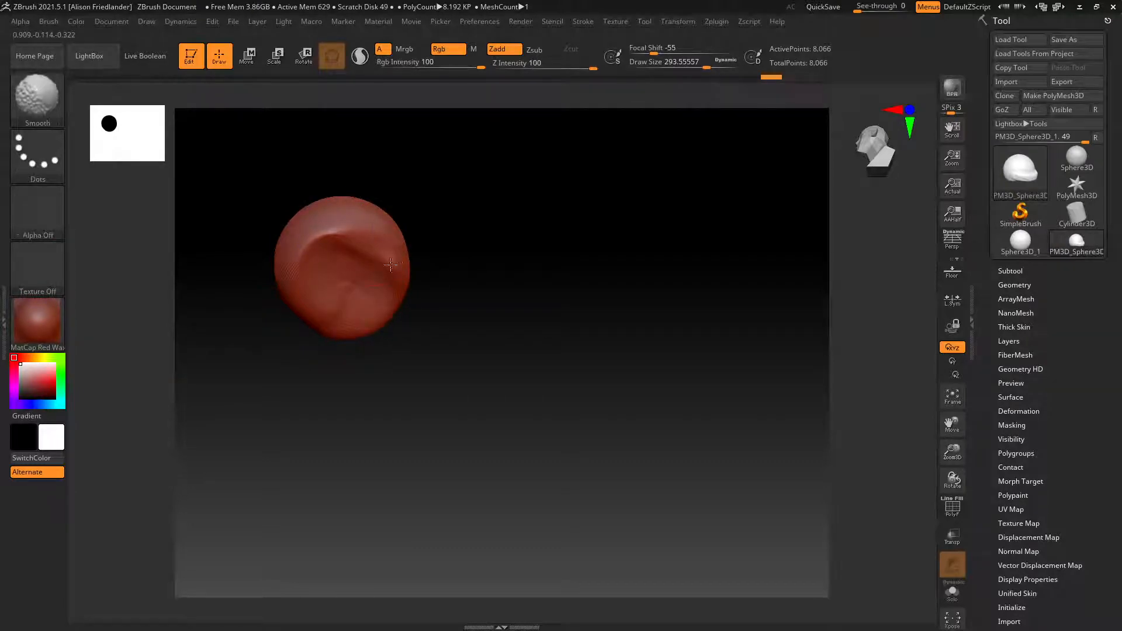
Smooth the outer sides of the form where the ridge meets the dome.
{"action": "right_click_drag", "start_coordinate": [390, 265], "coordinate": [355, 301]}
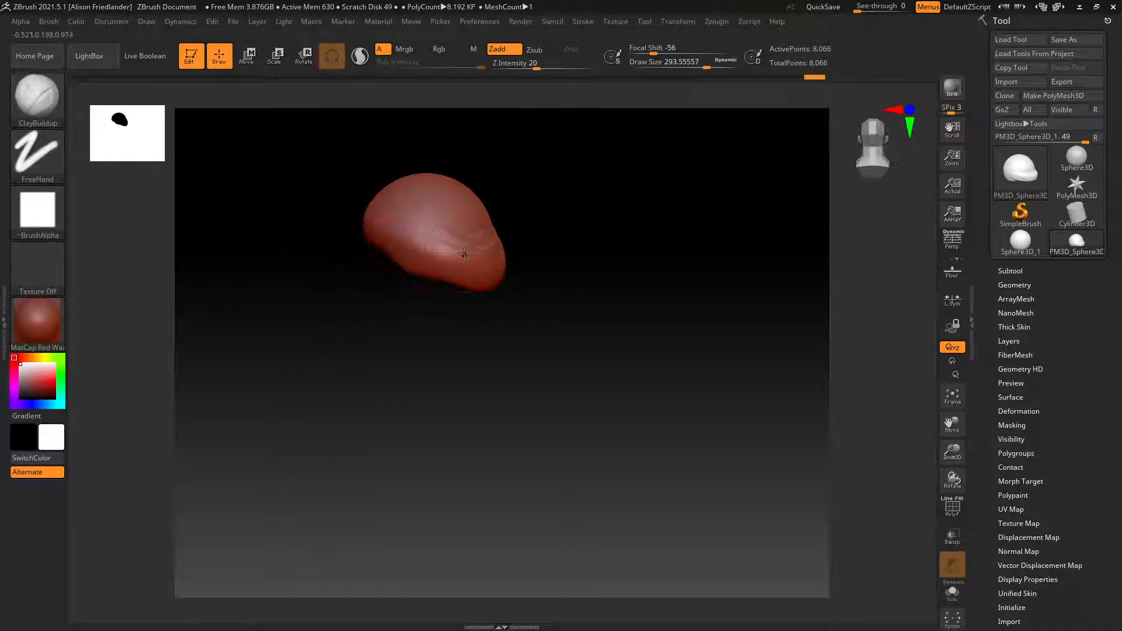
{"action": "mouse_move", "coordinate": [402, 270]}
{"action": "right_mouse_down"}
{"action": "mouse_move", "coordinate": [450, 240]}
{"action": "mouse_move", "coordinate": [410, 282]}
{"action": "right_mouse_up"}
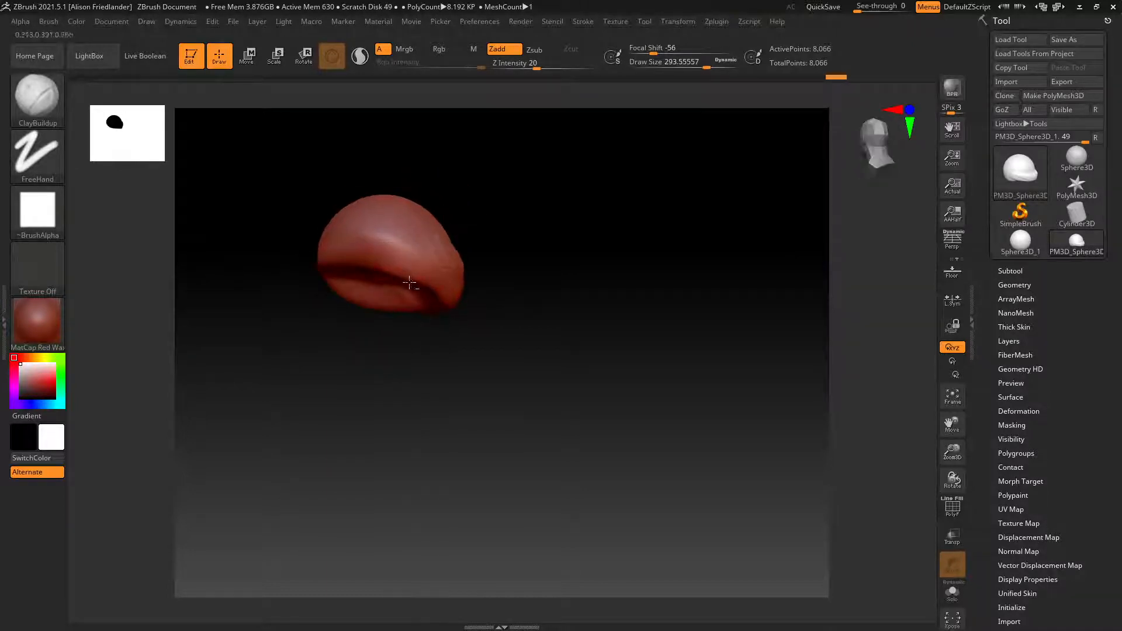
{"action": "key", "text": "shift"}
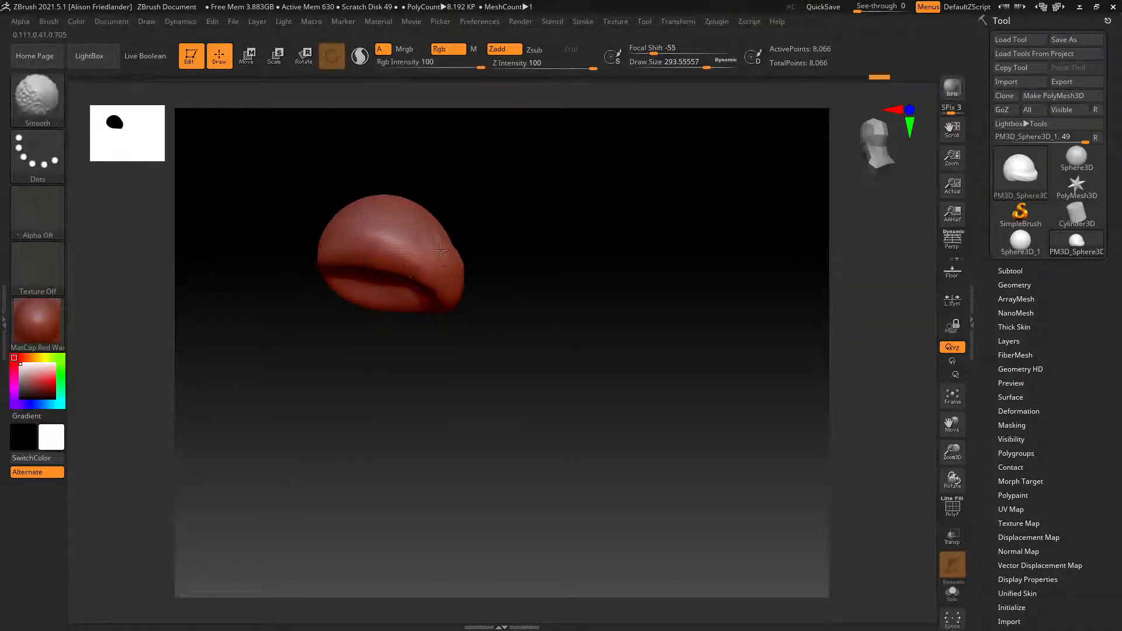
{"action": "right_click_drag", "start_coordinate": [468, 226], "coordinate": [419, 243]}
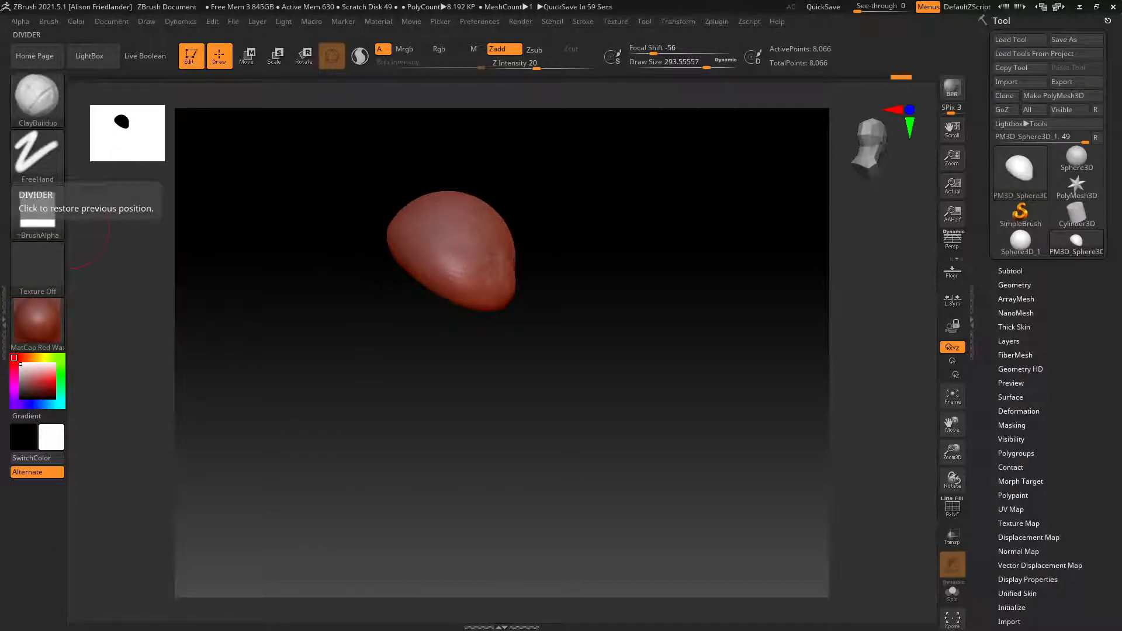
{"action": "right_click_drag", "start_coordinate": [493, 263], "coordinate": [349, 267], "text": "alt"}
{"action": "key", "text": "shift"}
{"action": "mouse_move", "coordinate": [464, 275]}
{"action": "right_mouse_down"}
{"action": "mouse_move", "coordinate": [507, 294]}
{"action": "mouse_move", "coordinate": [481, 279]}
{"action": "right_mouse_up"}
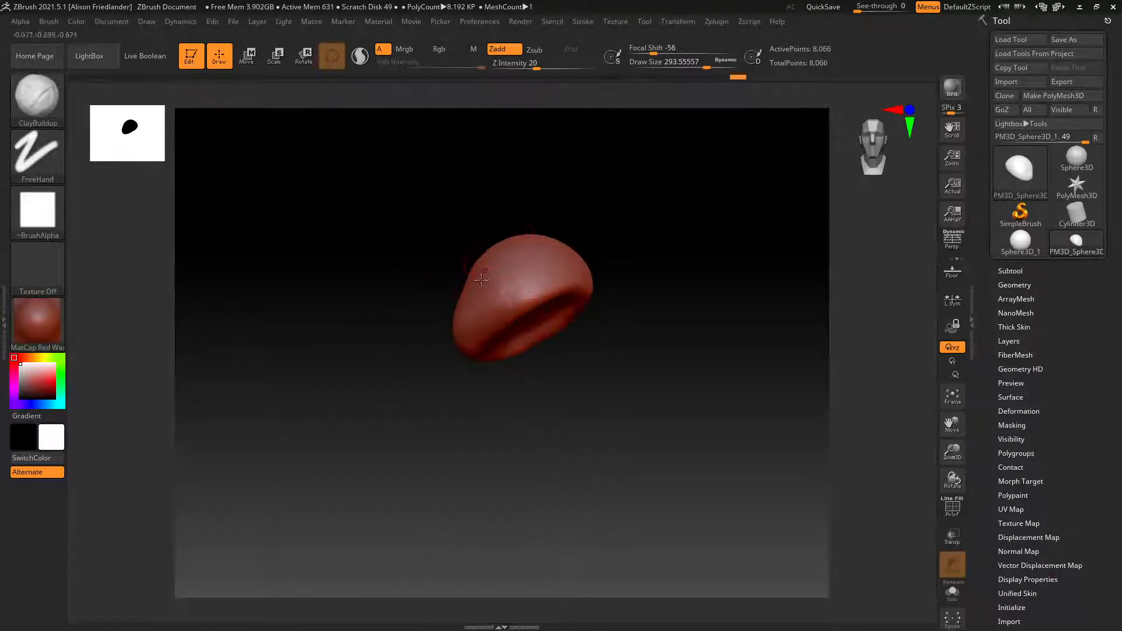
Add ClayBuildup strokes inside the underside groove and smooth them.
{"action": "mouse_move", "coordinate": [526, 312]}
{"action": "left_mouse_down"}
{"action": "mouse_move", "coordinate": [505, 328]}
{"action": "mouse_move", "coordinate": [556, 296]}
{"action": "mouse_move", "coordinate": [514, 303]}
{"action": "mouse_move", "coordinate": [490, 333]}
{"action": "mouse_move", "coordinate": [494, 315]}
{"action": "mouse_move", "coordinate": [477, 348]}
{"action": "mouse_move", "coordinate": [551, 283]}
{"action": "mouse_move", "coordinate": [569, 285]}
{"action": "left_mouse_up"}
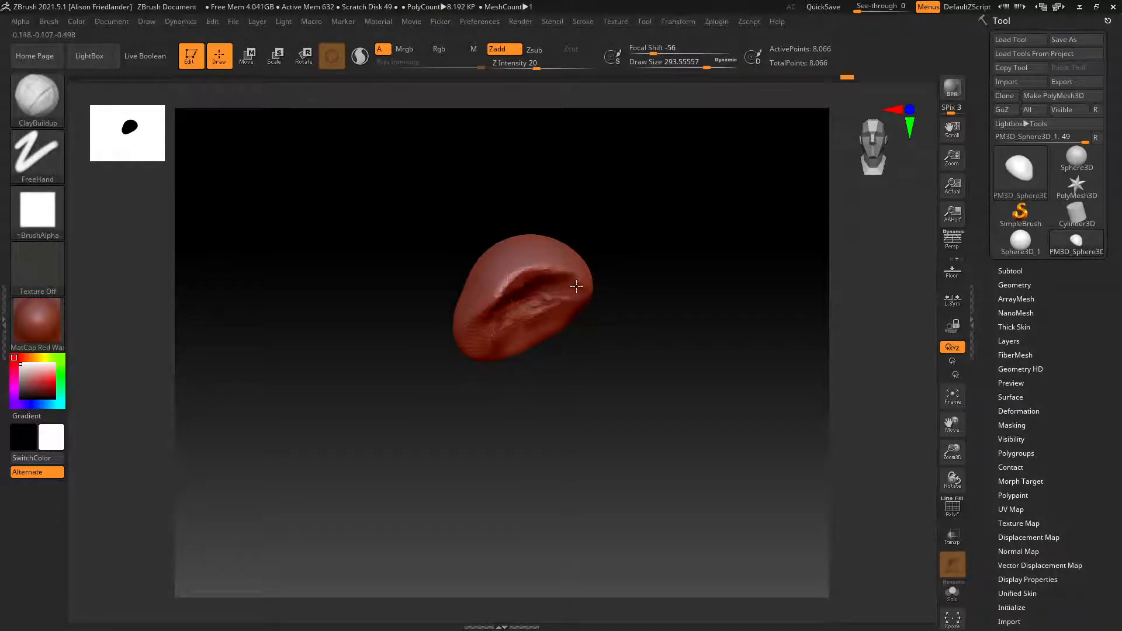
{"action": "key", "text": "shift"}
{"action": "mouse_move", "coordinate": [480, 316]}
{"action": "left_mouse_down", "text": "shift"}
{"action": "mouse_move", "coordinate": [520, 312]}
{"action": "mouse_move", "coordinate": [514, 322]}
{"action": "left_mouse_up", "text": "shift"}
{"action": "mouse_move", "coordinate": [518, 297]}
{"action": "right_mouse_down"}
{"action": "mouse_move", "coordinate": [534, 325]}
{"action": "mouse_move", "coordinate": [514, 273]}
{"action": "right_mouse_up"}
{"action": "key", "text": "shift"}
Fill the underside groove with more clay and smooth it into a shallow surface.
{"action": "mouse_move", "coordinate": [485, 310]}
{"action": "left_mouse_down"}
{"action": "mouse_move", "coordinate": [515, 258]}
{"action": "mouse_move", "coordinate": [542, 253]}
{"action": "left_mouse_up"}
{"action": "mouse_move", "coordinate": [491, 312]}
{"action": "left_mouse_down"}
{"action": "mouse_move", "coordinate": [497, 278]}
{"action": "mouse_move", "coordinate": [476, 281]}
{"action": "mouse_move", "coordinate": [514, 253]}
{"action": "mouse_move", "coordinate": [570, 263]}
{"action": "mouse_move", "coordinate": [580, 290]}
{"action": "left_mouse_up"}
{"action": "mouse_move", "coordinate": [552, 255]}
{"action": "left_mouse_down"}
{"action": "mouse_move", "coordinate": [510, 254]}
{"action": "mouse_move", "coordinate": [473, 286]}
{"action": "left_mouse_up"}
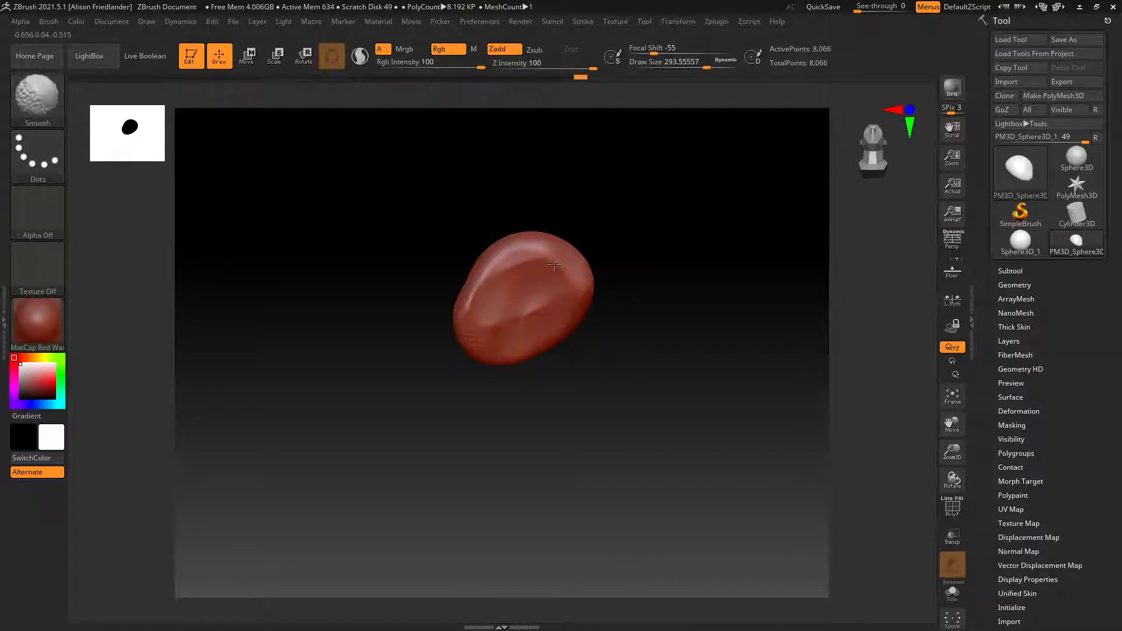
{"action": "left_click_drag", "start_coordinate": [542, 266], "coordinate": [537, 273], "text": "shift"}
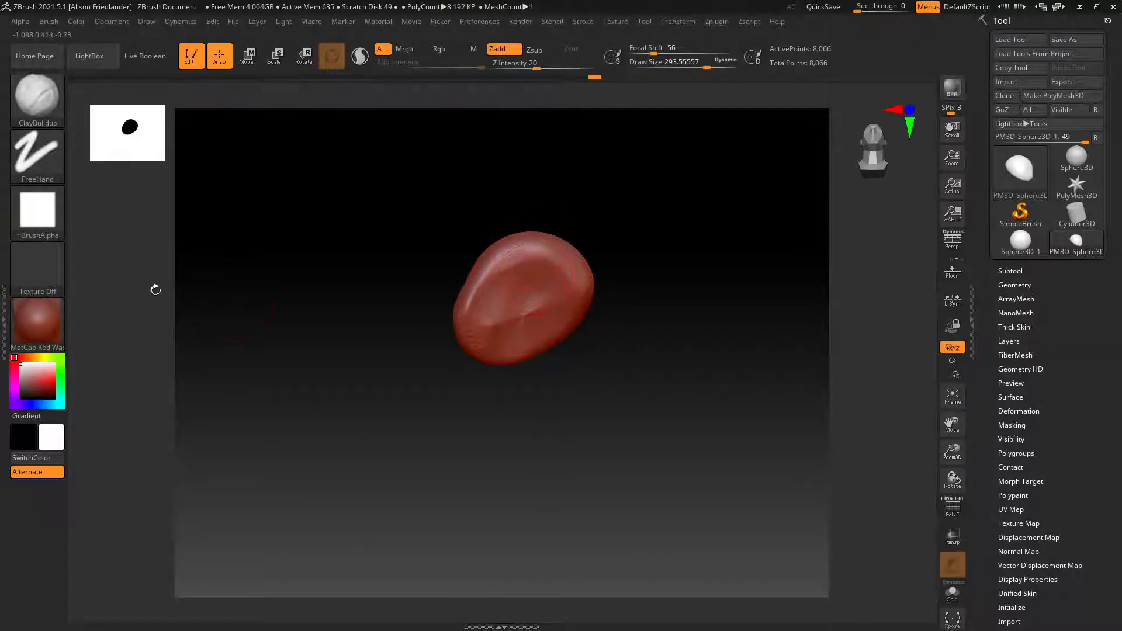
Carve a round depression into the centre of the underside and smooth its edges.
{"action": "right_click_drag", "start_coordinate": [484, 293], "coordinate": [421, 232], "text": "alt"}
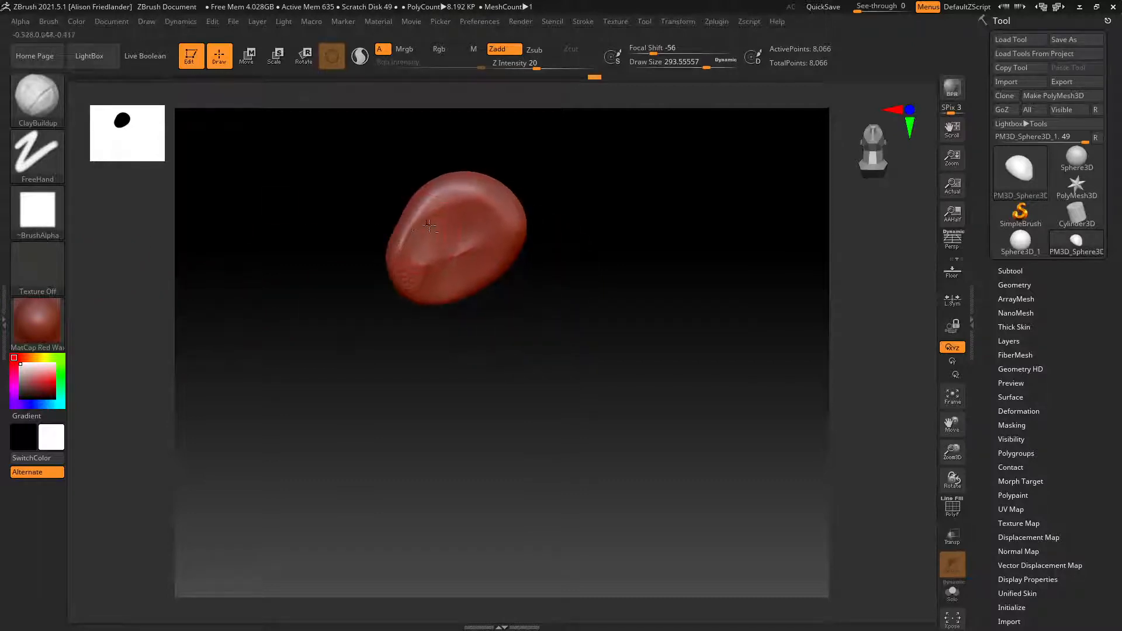
{"action": "mouse_move", "coordinate": [453, 246]}
{"action": "left_mouse_down", "text": "alt"}
{"action": "mouse_move", "coordinate": [453, 261]}
{"action": "mouse_move", "coordinate": [467, 246]}
{"action": "mouse_move", "coordinate": [461, 257]}
{"action": "left_mouse_up", "text": "alt"}
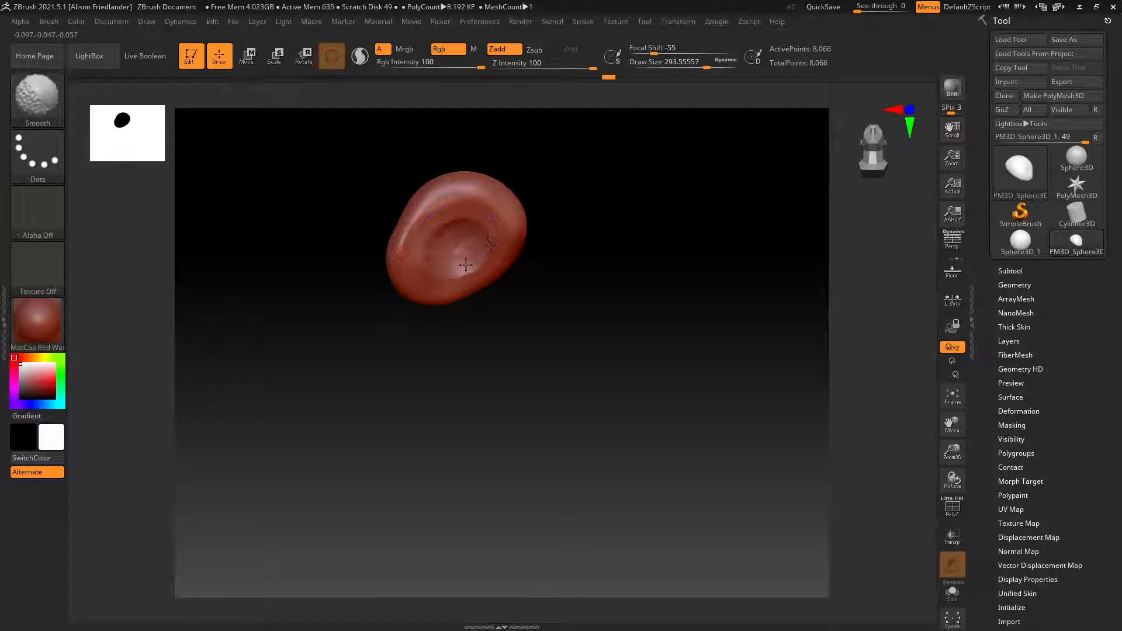
Build up broad, overlapping layers of clay over the outer side of the form with the ClayBuildup brush.
{"action": "mouse_move", "coordinate": [423, 289]}
{"action": "left_mouse_down"}
{"action": "mouse_move", "coordinate": [433, 292]}
{"action": "mouse_move", "coordinate": [416, 290]}
{"action": "mouse_move", "coordinate": [423, 270]}
{"action": "mouse_move", "coordinate": [508, 281]}
{"action": "mouse_move", "coordinate": [485, 251]}
{"action": "mouse_move", "coordinate": [429, 278]}
{"action": "mouse_move", "coordinate": [439, 298]}
{"action": "mouse_move", "coordinate": [435, 283]}
{"action": "mouse_move", "coordinate": [412, 321]}
{"action": "mouse_move", "coordinate": [447, 300]}
{"action": "mouse_move", "coordinate": [433, 307]}
{"action": "left_mouse_up"}
{"action": "left_click_drag", "start_coordinate": [514, 303], "coordinate": [423, 303]}
{"action": "mouse_move", "coordinate": [508, 250]}
{"action": "left_mouse_down"}
{"action": "mouse_move", "coordinate": [479, 250]}
{"action": "mouse_move", "coordinate": [494, 256]}
{"action": "mouse_move", "coordinate": [491, 293]}
{"action": "mouse_move", "coordinate": [470, 310]}
{"action": "left_mouse_up"}
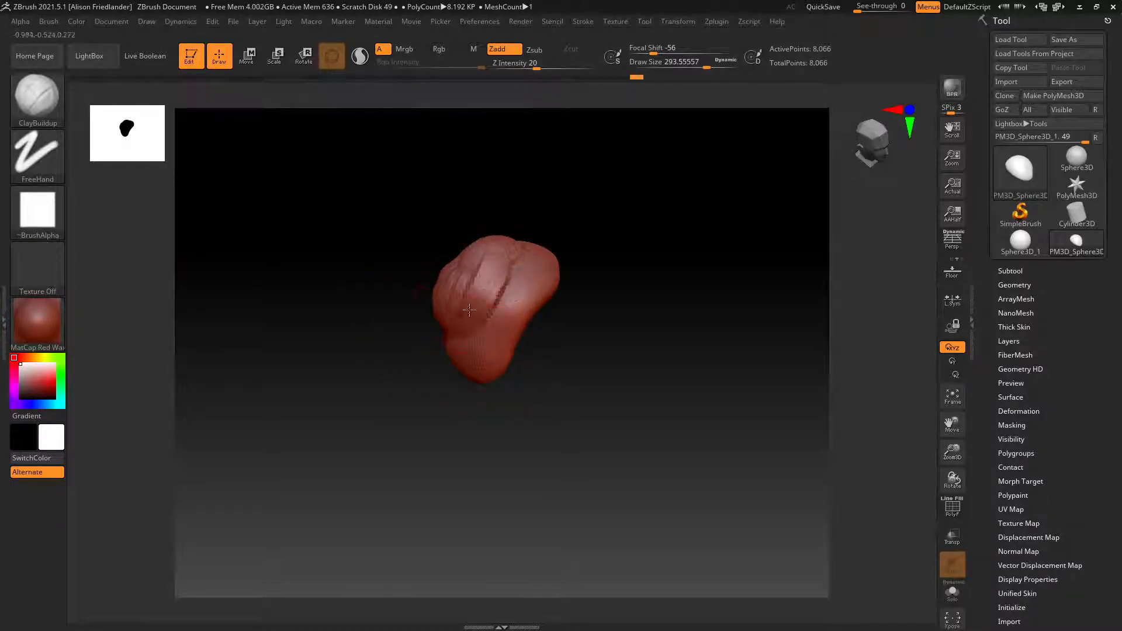
{"action": "right_click_drag", "start_coordinate": [435, 309], "coordinate": [481, 311]}
{"action": "mouse_move", "coordinate": [458, 325]}
{"action": "left_mouse_down"}
{"action": "mouse_move", "coordinate": [409, 291]}
{"action": "mouse_move", "coordinate": [424, 306]}
{"action": "left_mouse_up"}
{"action": "right_click_drag", "start_coordinate": [424, 305], "coordinate": [433, 227]}
{"action": "mouse_move", "coordinate": [434, 227]}
{"action": "left_mouse_down"}
{"action": "mouse_move", "coordinate": [416, 264]}
{"action": "mouse_move", "coordinate": [412, 242]}
{"action": "mouse_move", "coordinate": [427, 285]}
{"action": "left_mouse_up"}
Smooth the added clay layers across the outer surface and undo the last change.
{"action": "key", "text": "shift"}
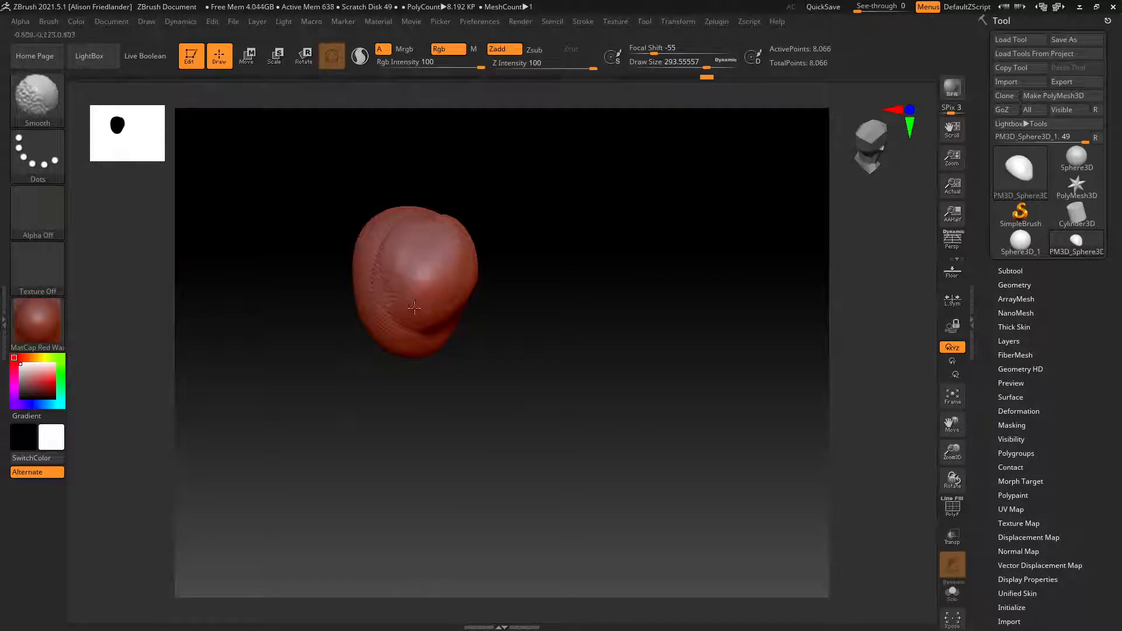
{"action": "right_click_drag", "start_coordinate": [427, 285], "coordinate": [396, 293]}
{"action": "left_click_drag", "start_coordinate": [497, 279], "coordinate": [491, 243], "text": "shift"}
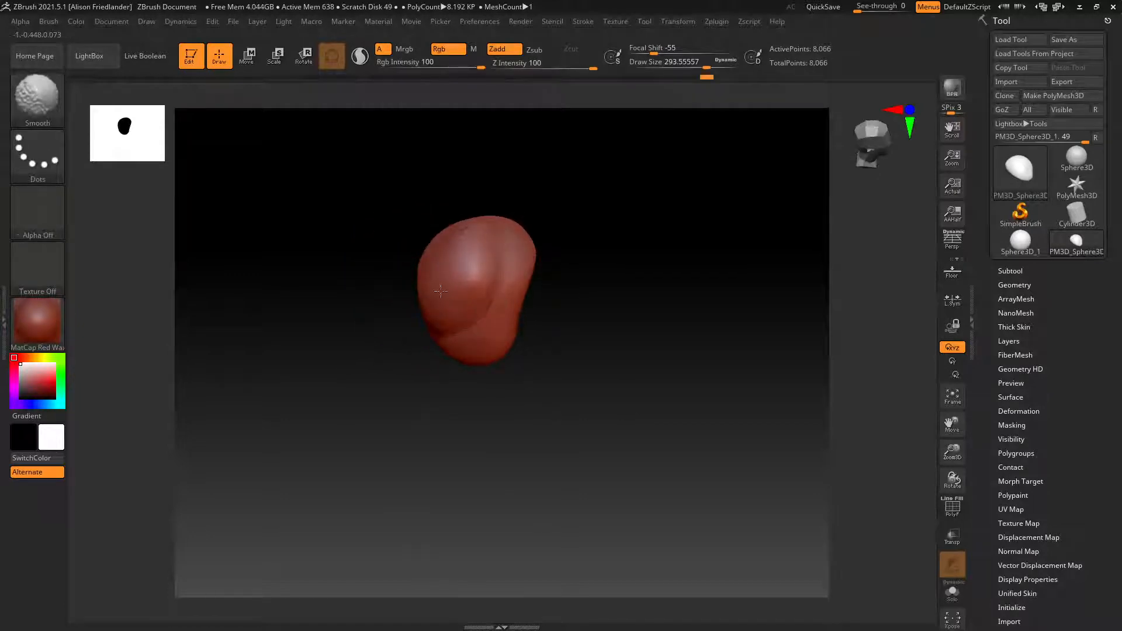
{"action": "right_click_drag", "start_coordinate": [441, 290], "coordinate": [394, 307]}
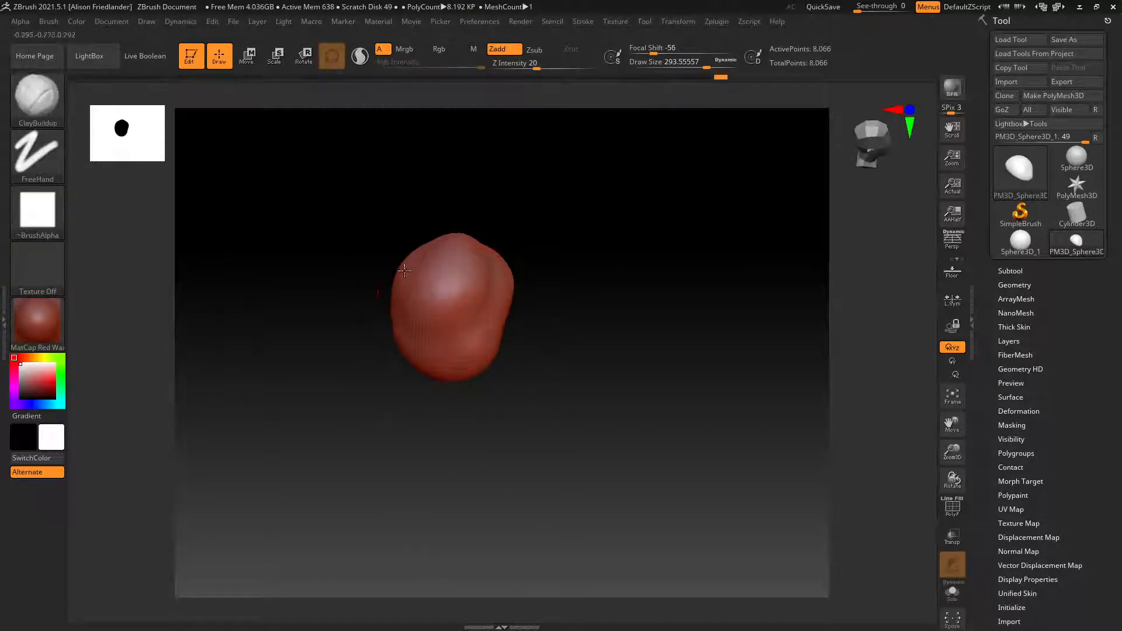
{"action": "right_click_drag", "start_coordinate": [464, 287], "coordinate": [405, 304]}
{"action": "right_click_drag", "start_coordinate": [392, 254], "coordinate": [436, 222]}
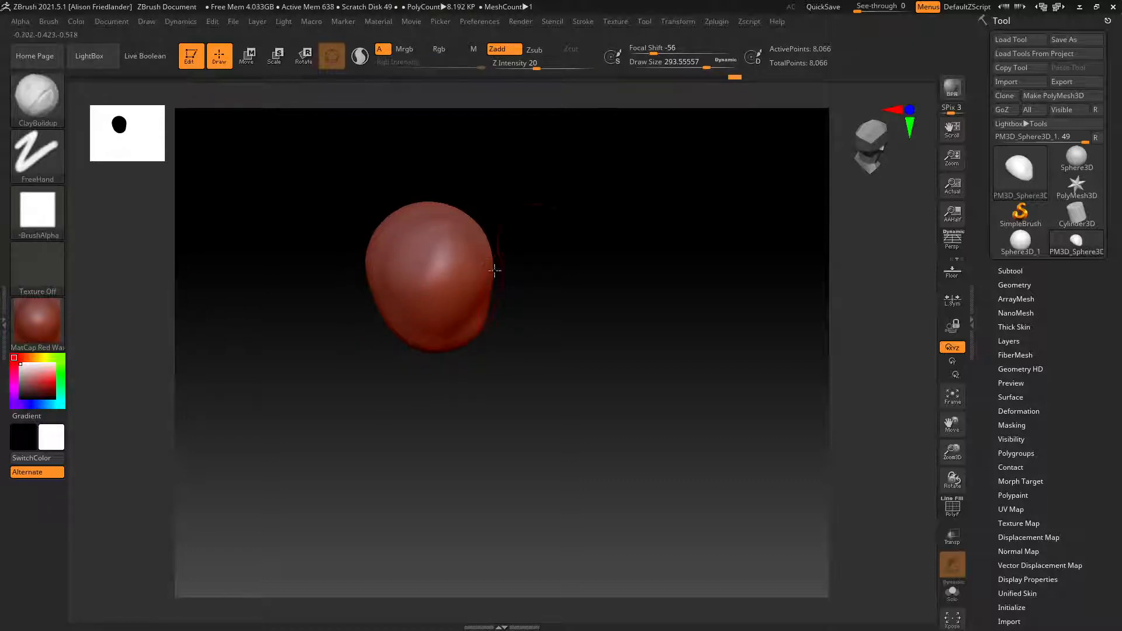
{"action": "mouse_move", "coordinate": [491, 267]}
{"action": "right_mouse_down"}
{"action": "mouse_move", "coordinate": [503, 237]}
{"action": "mouse_move", "coordinate": [488, 243]}
{"action": "mouse_move", "coordinate": [502, 244]}
{"action": "right_mouse_up"}
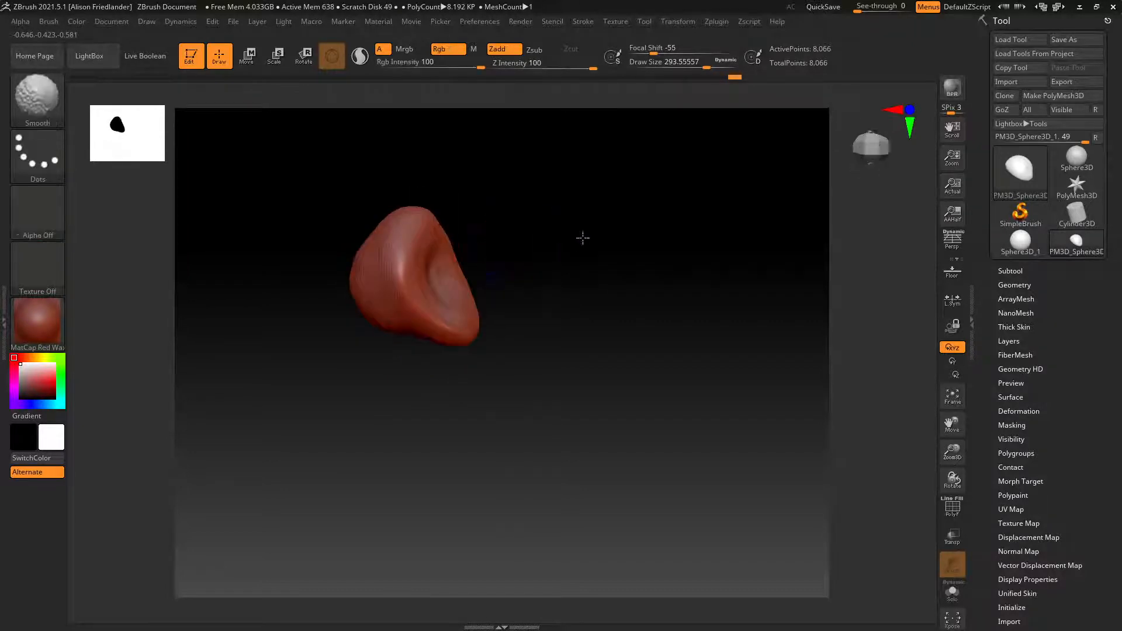
{"action": "right_click_drag", "start_coordinate": [581, 237], "coordinate": [567, 303]}
{"action": "mouse_move", "coordinate": [471, 296]}
{"action": "right_mouse_down", "text": "ctrl"}
{"action": "mouse_move", "coordinate": [501, 290]}
{"action": "mouse_move", "coordinate": [416, 276]}
{"action": "right_mouse_up", "text": "ctrl"}
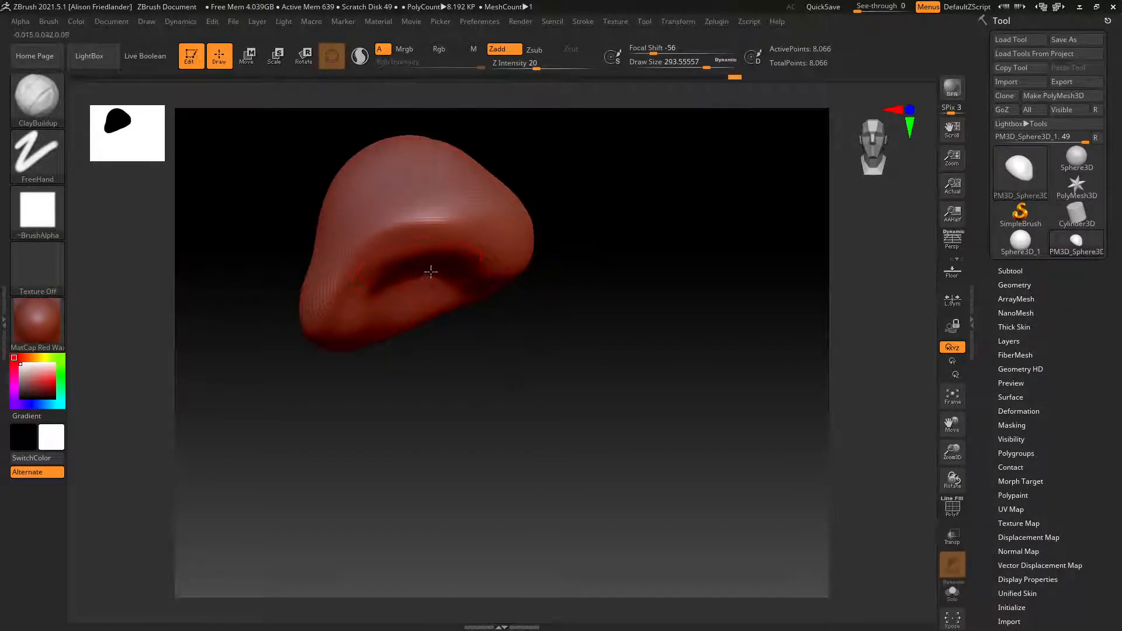
{"action": "key", "text": "ctrl+z"}
Build up a rounded mound of clay in the centre of the underside hollow and smooth it.
{"action": "right_click_drag", "start_coordinate": [443, 251], "coordinate": [421, 301]}
{"action": "mouse_move", "coordinate": [419, 298]}
{"action": "left_mouse_down"}
{"action": "mouse_move", "coordinate": [421, 286]}
{"action": "mouse_move", "coordinate": [438, 290]}
{"action": "mouse_move", "coordinate": [424, 308]}
{"action": "left_mouse_up"}
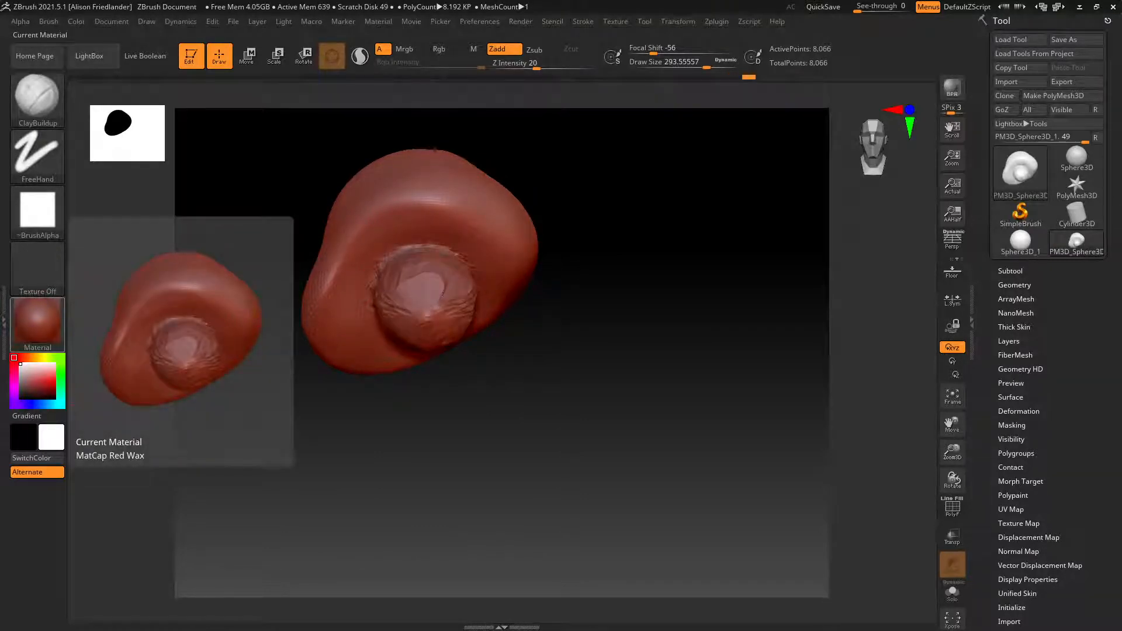
{"action": "mouse_move", "coordinate": [414, 322]}
{"action": "left_mouse_down"}
{"action": "mouse_move", "coordinate": [439, 283]}
{"action": "mouse_move", "coordinate": [433, 313]}
{"action": "mouse_move", "coordinate": [450, 321]}
{"action": "left_mouse_up"}
{"action": "mouse_move", "coordinate": [450, 234]}
{"action": "right_mouse_down"}
{"action": "mouse_move", "coordinate": [473, 301]}
{"action": "mouse_move", "coordinate": [489, 308]}
{"action": "mouse_move", "coordinate": [501, 195]}
{"action": "mouse_move", "coordinate": [466, 228]}
{"action": "right_mouse_up"}
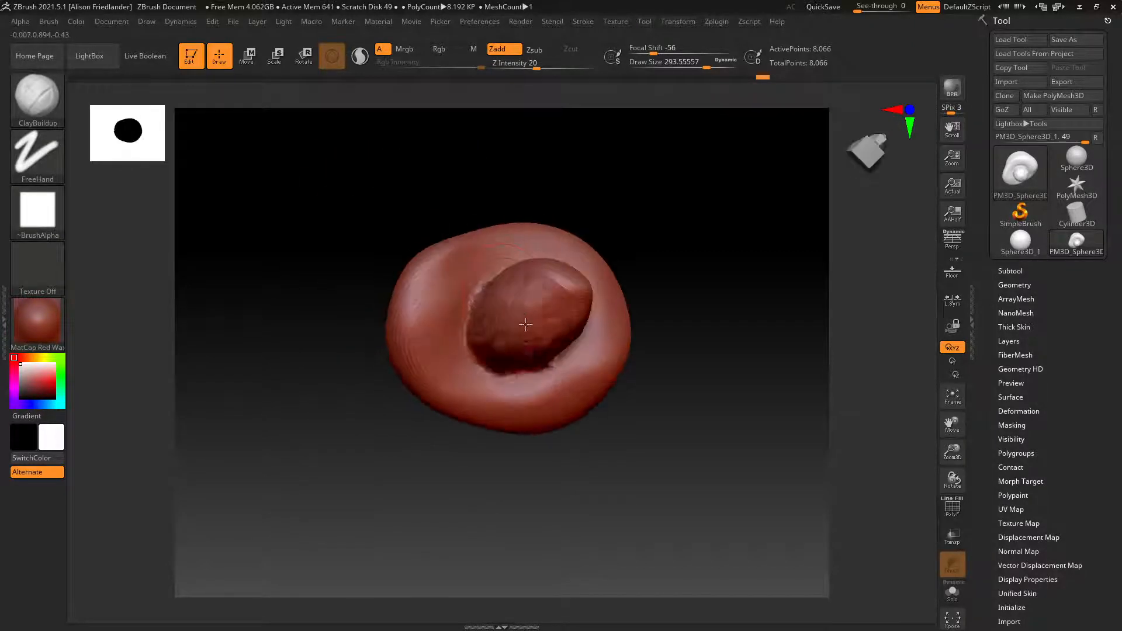
{"action": "mouse_move", "coordinate": [526, 324]}
{"action": "left_mouse_down"}
{"action": "mouse_move", "coordinate": [541, 295]}
{"action": "mouse_move", "coordinate": [534, 328]}
{"action": "mouse_move", "coordinate": [515, 307]}
{"action": "mouse_move", "coordinate": [562, 281]}
{"action": "left_mouse_up"}
{"action": "right_click_drag", "start_coordinate": [562, 281], "coordinate": [528, 320]}
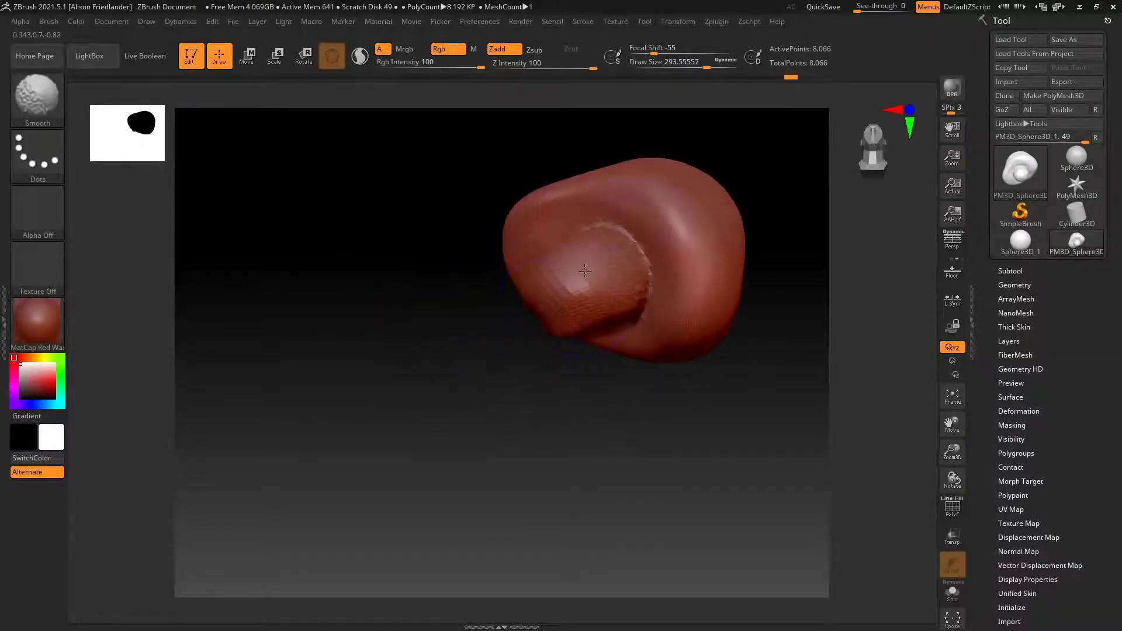
Remesh the sculpted form with ZRemesher at a target polygons count of 5.
{"action": "left_click", "coordinate": [1030, 285]}
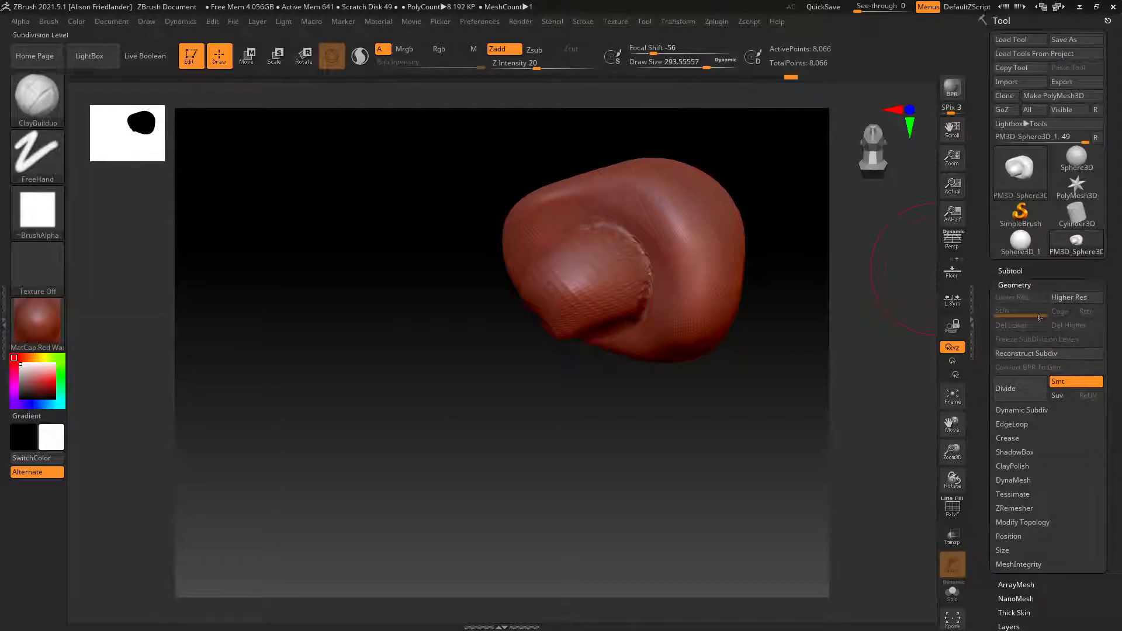
{"action": "left_click", "coordinate": [1017, 509]}
{"action": "left_click", "coordinate": [1017, 531]}
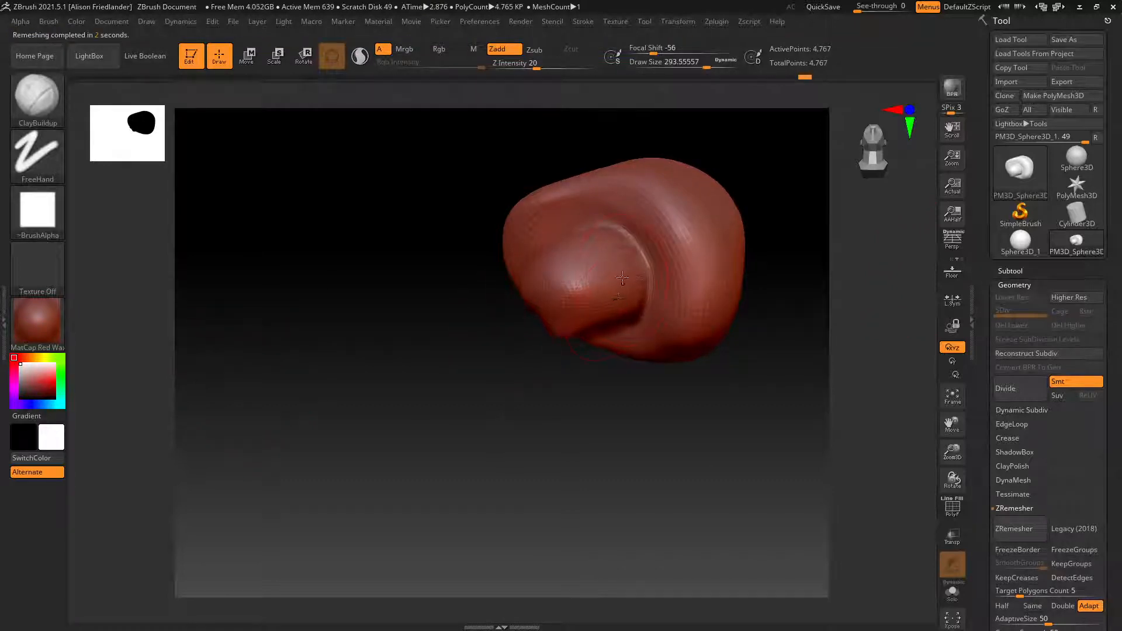
Build up the central mound with ClayBuildup strokes into a stalk projecting from the underside of the cap.
{"action": "right_click_drag", "start_coordinate": [623, 278], "coordinate": [615, 254]}
{"action": "mouse_move", "coordinate": [540, 283]}
{"action": "left_mouse_down"}
{"action": "mouse_move", "coordinate": [542, 299]}
{"action": "mouse_move", "coordinate": [529, 304]}
{"action": "left_mouse_up"}
{"action": "mouse_move", "coordinate": [528, 304]}
{"action": "right_mouse_down"}
{"action": "mouse_move", "coordinate": [541, 303]}
{"action": "mouse_move", "coordinate": [566, 251]}
{"action": "right_mouse_up"}
{"action": "left_click_drag", "start_coordinate": [498, 319], "coordinate": [532, 321]}
{"action": "right_click_drag", "start_coordinate": [525, 324], "coordinate": [563, 321]}
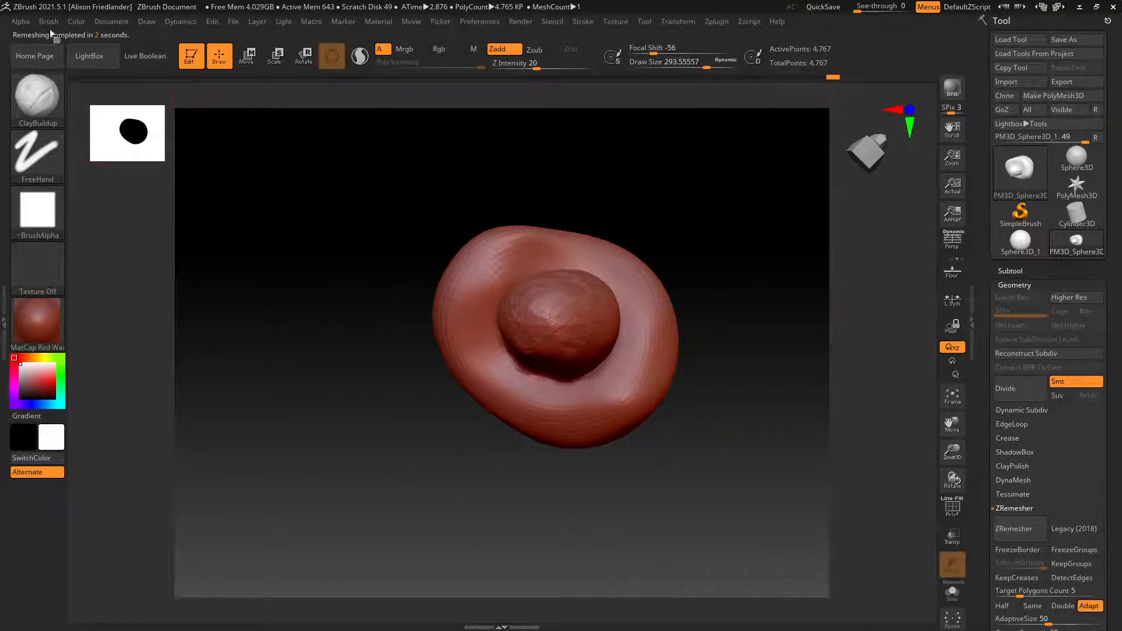
{"action": "mouse_move", "coordinate": [541, 304]}
{"action": "left_mouse_down"}
{"action": "mouse_move", "coordinate": [579, 360]}
{"action": "mouse_move", "coordinate": [566, 350]}
{"action": "mouse_move", "coordinate": [587, 351]}
{"action": "mouse_move", "coordinate": [574, 274]}
{"action": "left_mouse_up"}
{"action": "right_click_drag", "start_coordinate": [574, 274], "coordinate": [564, 327]}
{"action": "mouse_move", "coordinate": [564, 327]}
{"action": "left_mouse_down"}
{"action": "mouse_move", "coordinate": [583, 336]}
{"action": "mouse_move", "coordinate": [513, 335]}
{"action": "left_mouse_up"}
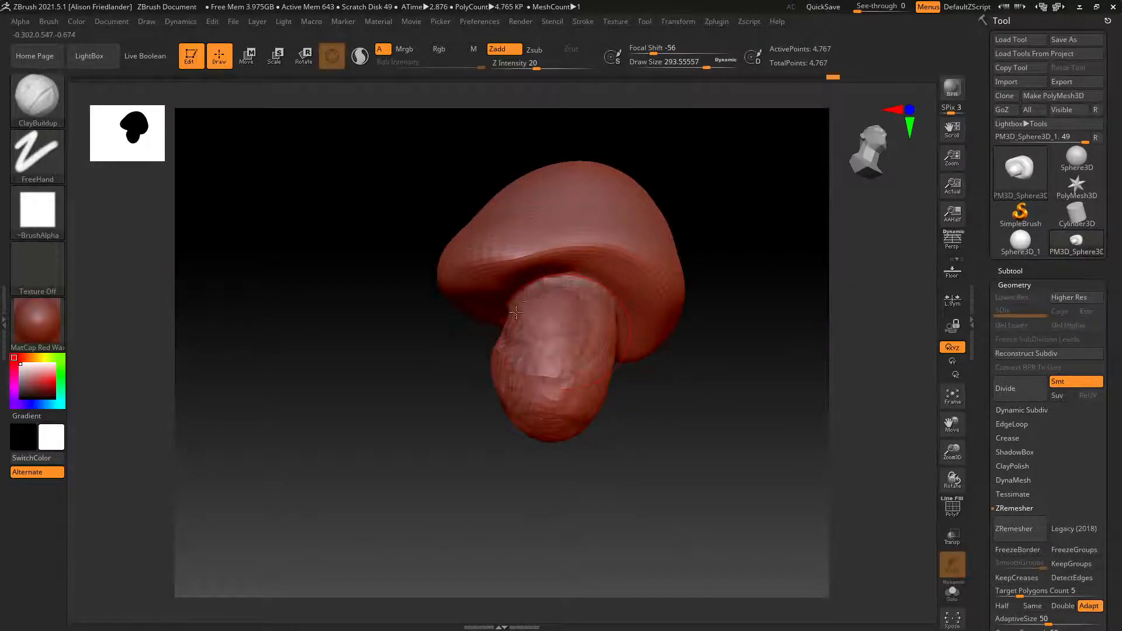
Lengthen the stalk with further ClayBuildup layers over its rounded end and sides.
{"action": "mouse_move", "coordinate": [513, 335]}
{"action": "right_mouse_down"}
{"action": "mouse_move", "coordinate": [527, 278]}
{"action": "mouse_move", "coordinate": [551, 288]}
{"action": "right_mouse_up"}
{"action": "mouse_move", "coordinate": [502, 314]}
{"action": "left_mouse_down"}
{"action": "mouse_move", "coordinate": [562, 292]}
{"action": "mouse_move", "coordinate": [537, 363]}
{"action": "mouse_move", "coordinate": [546, 403]}
{"action": "left_mouse_up"}
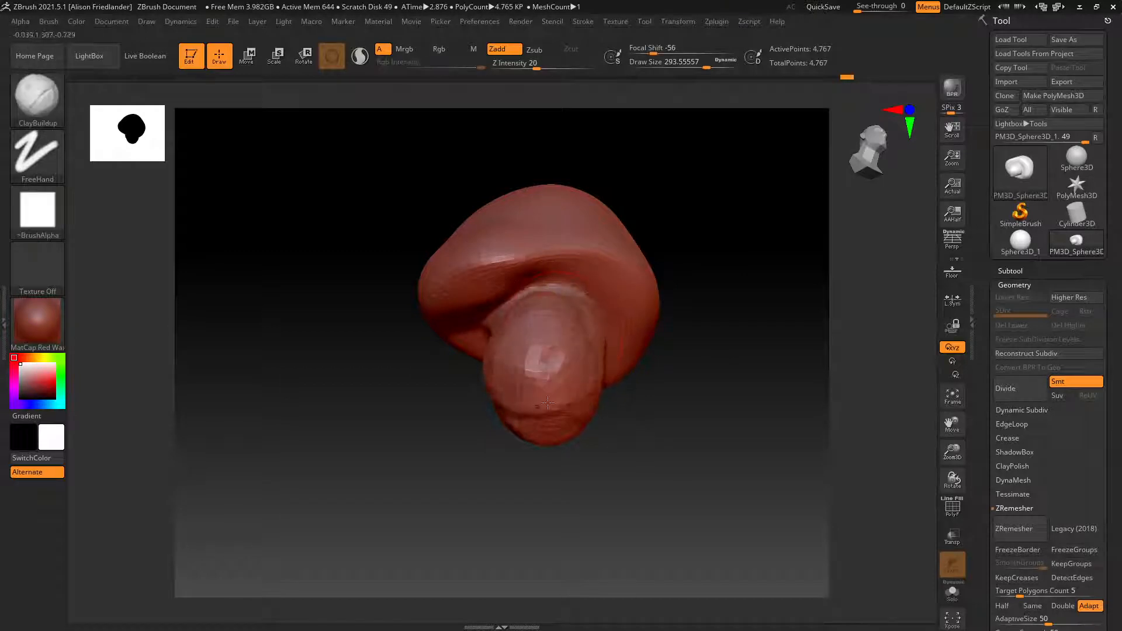
{"action": "mouse_move", "coordinate": [549, 404]}
{"action": "right_mouse_down"}
{"action": "mouse_move", "coordinate": [558, 325]}
{"action": "mouse_move", "coordinate": [545, 354]}
{"action": "right_mouse_up"}
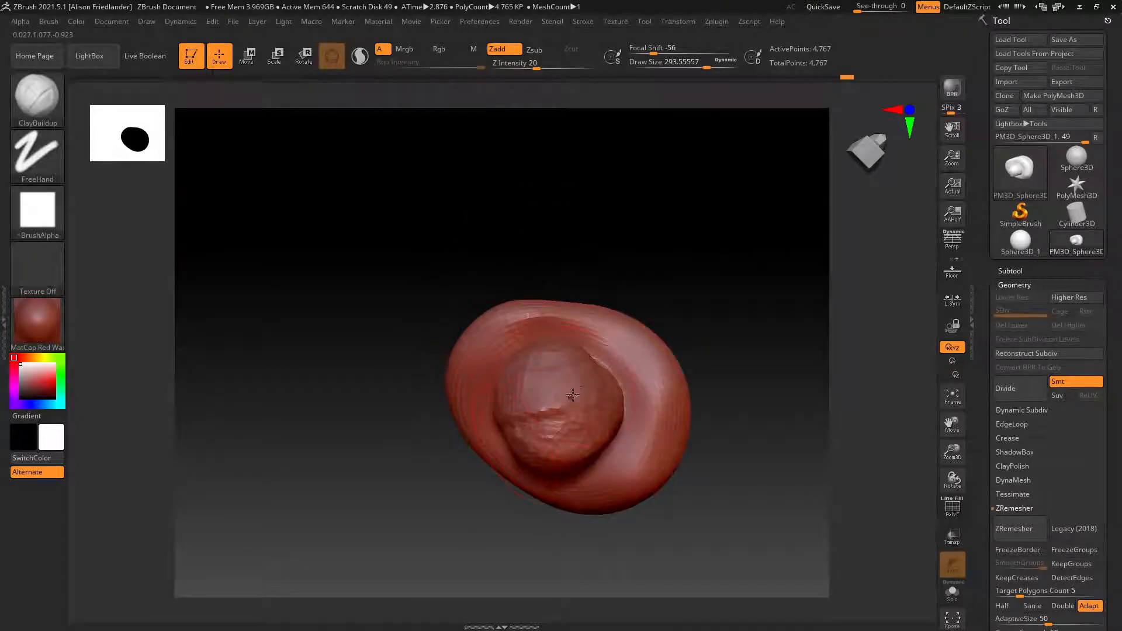
{"action": "right_click_drag", "start_coordinate": [573, 395], "coordinate": [514, 397]}
{"action": "right_click_drag", "start_coordinate": [621, 402], "coordinate": [465, 324], "text": "alt"}
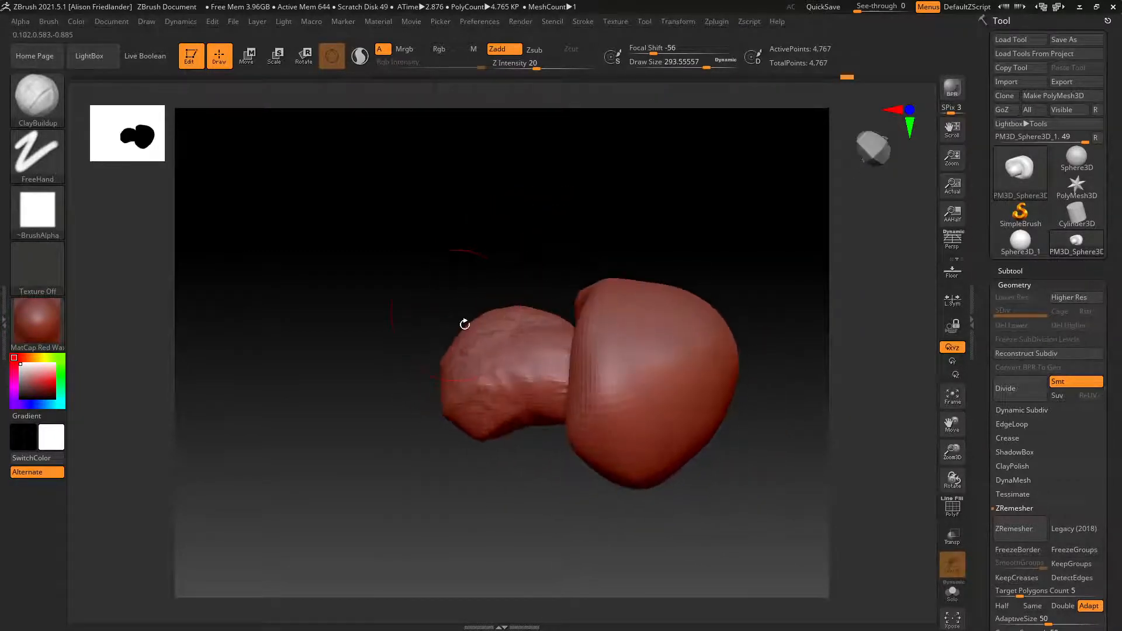
{"action": "right_click_drag", "start_coordinate": [485, 409], "coordinate": [502, 386]}
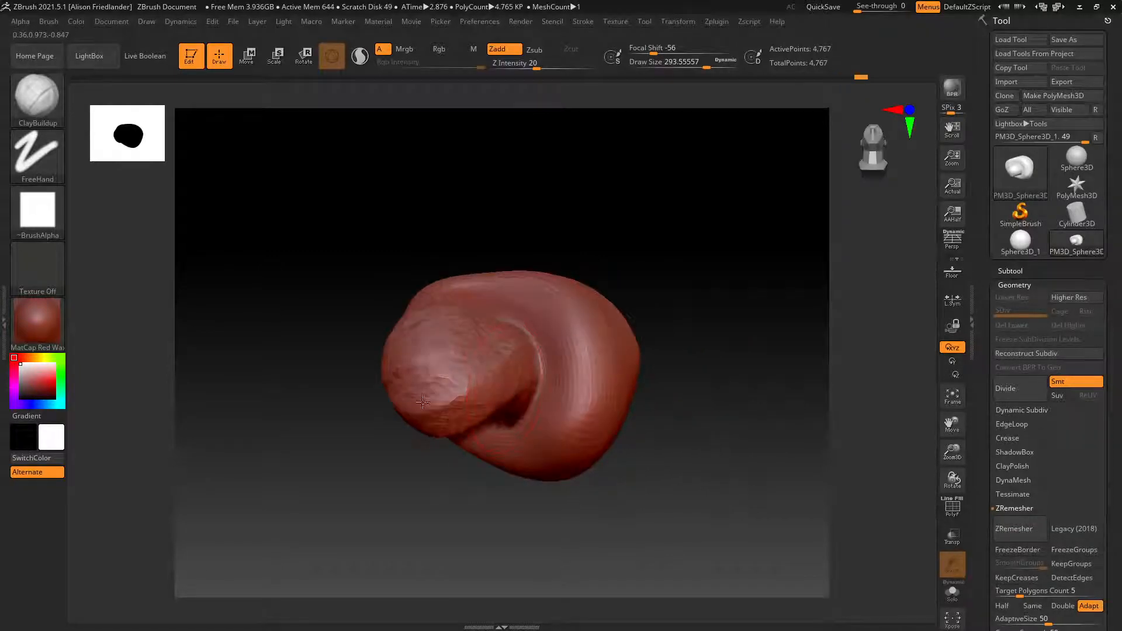
{"action": "mouse_move", "coordinate": [422, 402]}
{"action": "left_mouse_down"}
{"action": "mouse_move", "coordinate": [453, 409]}
{"action": "mouse_move", "coordinate": [418, 389]}
{"action": "mouse_move", "coordinate": [409, 367]}
{"action": "mouse_move", "coordinate": [444, 392]}
{"action": "left_mouse_up"}
{"action": "right_click_drag", "start_coordinate": [444, 393], "coordinate": [555, 363]}
Smooth the stalk all round with the Smooth brush, filling uneven spots with clay.
{"action": "left_click_drag", "start_coordinate": [351, 327], "coordinate": [344, 374], "text": "shift"}
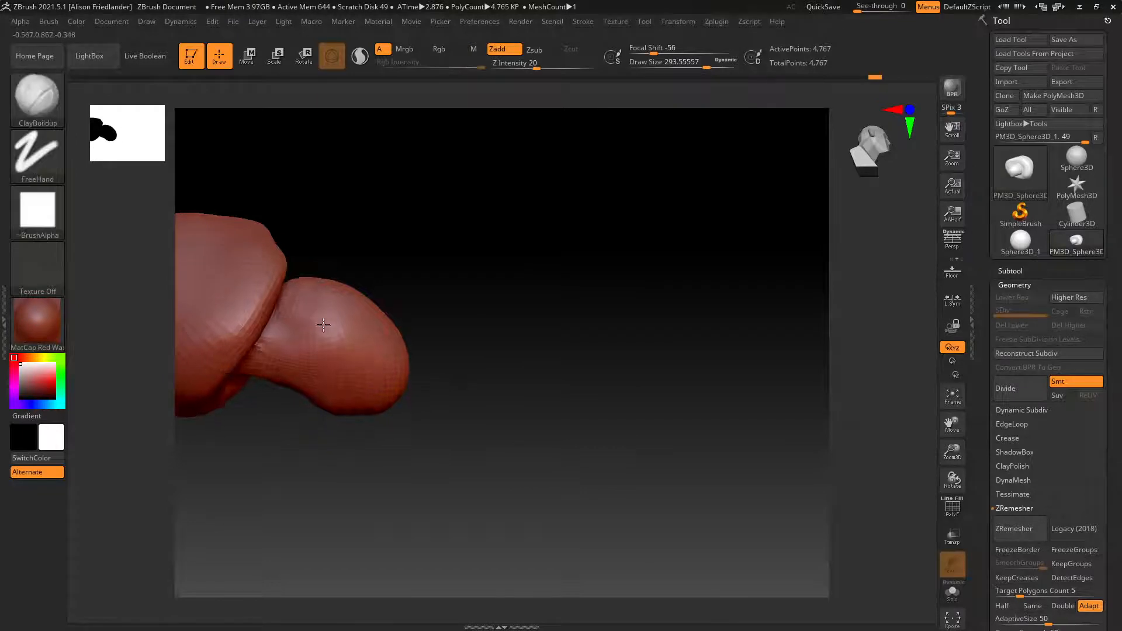
{"action": "right_click_drag", "start_coordinate": [323, 325], "coordinate": [313, 293]}
{"action": "mouse_move", "coordinate": [313, 292]}
{"action": "left_mouse_down", "text": "shift"}
{"action": "mouse_move", "coordinate": [344, 290]}
{"action": "mouse_move", "coordinate": [353, 326]}
{"action": "left_mouse_up", "text": "shift"}
{"action": "right_click_drag", "start_coordinate": [353, 325], "coordinate": [363, 332]}
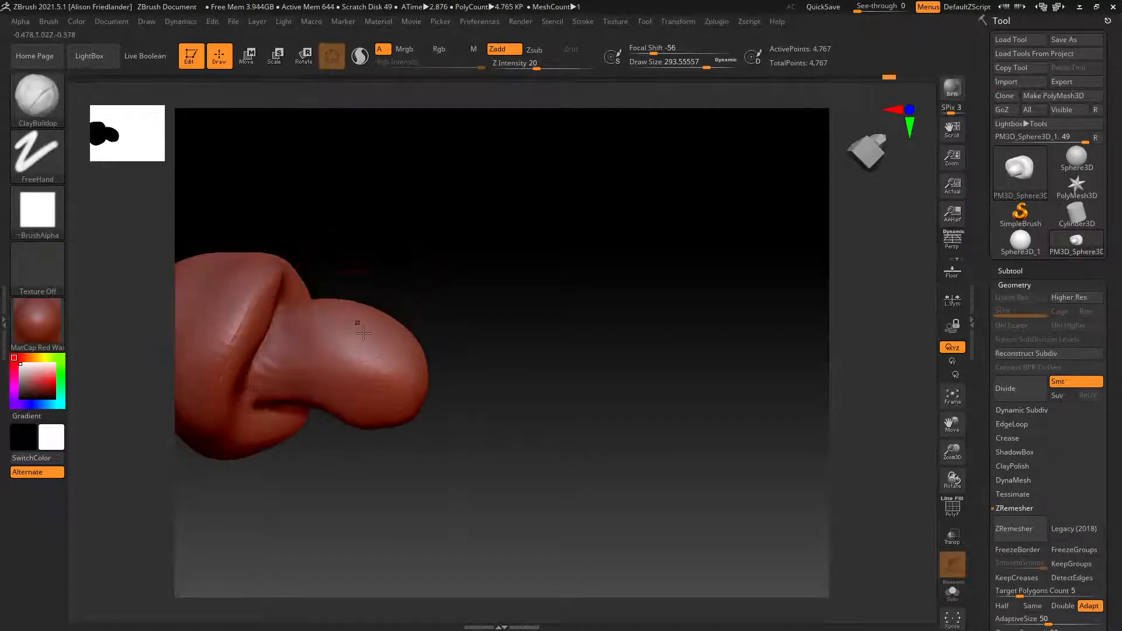
{"action": "mouse_move", "coordinate": [363, 332]}
{"action": "left_mouse_down"}
{"action": "mouse_move", "coordinate": [371, 377]}
{"action": "mouse_move", "coordinate": [330, 385]}
{"action": "mouse_move", "coordinate": [346, 414]}
{"action": "mouse_move", "coordinate": [360, 372]}
{"action": "mouse_move", "coordinate": [374, 395]}
{"action": "mouse_move", "coordinate": [296, 375]}
{"action": "left_mouse_up"}
{"action": "mouse_move", "coordinate": [378, 371]}
{"action": "right_mouse_down"}
{"action": "mouse_move", "coordinate": [393, 403]}
{"action": "mouse_move", "coordinate": [353, 320]}
{"action": "right_mouse_up"}
{"action": "left_click_drag", "start_coordinate": [353, 320], "coordinate": [331, 308], "text": "shift"}
{"action": "mouse_move", "coordinate": [331, 308]}
{"action": "right_mouse_down"}
{"action": "mouse_move", "coordinate": [365, 309]}
{"action": "mouse_move", "coordinate": [351, 351]}
{"action": "right_mouse_up"}
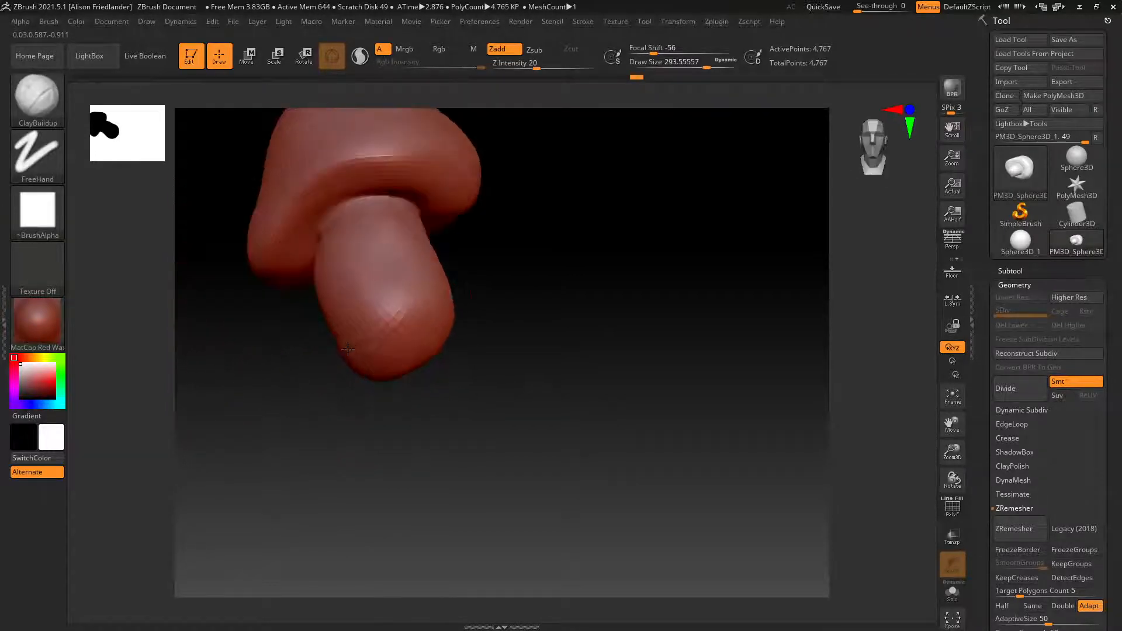
{"action": "mouse_move", "coordinate": [476, 243]}
{"action": "right_mouse_down", "text": "alt"}
{"action": "mouse_move", "coordinate": [441, 329]}
{"action": "mouse_move", "coordinate": [459, 349]}
{"action": "mouse_move", "coordinate": [454, 341]}
{"action": "right_mouse_up", "text": "alt"}
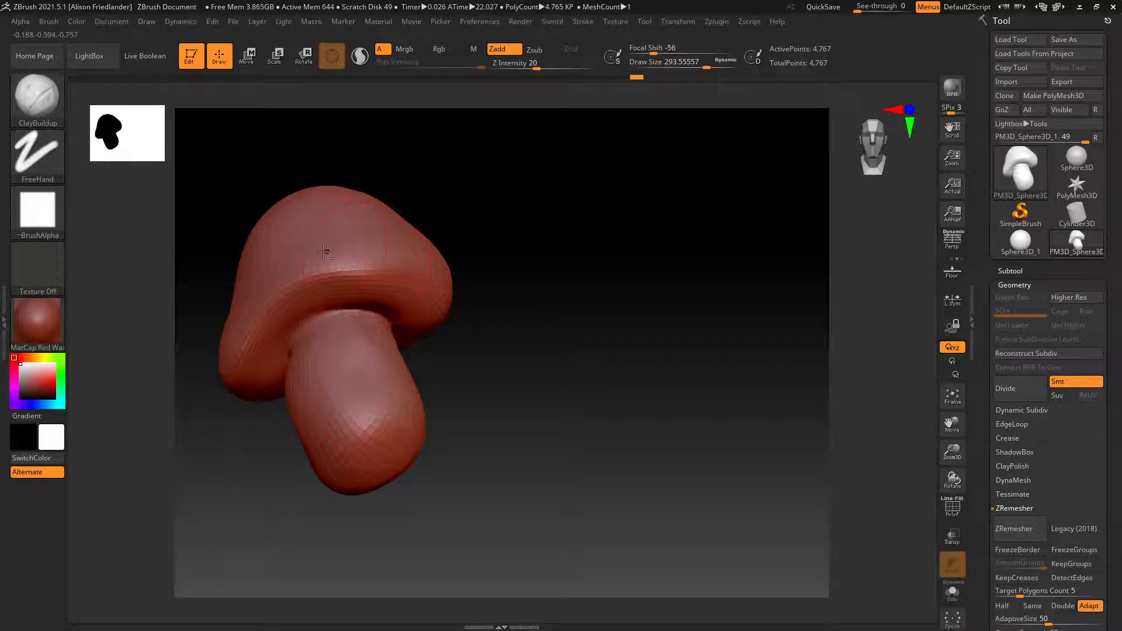
Add bands of clay around the lower end of the stalk with the ClayBuildup brush.
{"action": "right_click_drag", "start_coordinate": [383, 319], "coordinate": [461, 253], "text": "alt"}
{"action": "right_click_drag", "start_coordinate": [374, 251], "coordinate": [439, 189]}
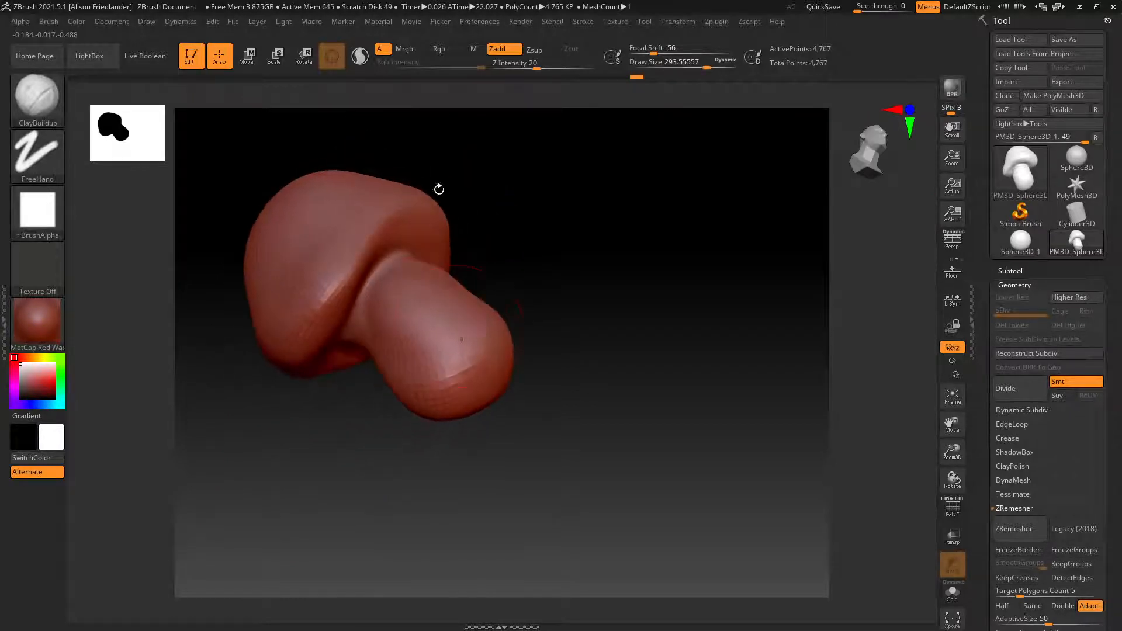
{"action": "mouse_move", "coordinate": [446, 346]}
{"action": "left_mouse_down"}
{"action": "mouse_move", "coordinate": [444, 356]}
{"action": "mouse_move", "coordinate": [423, 336]}
{"action": "left_mouse_up"}
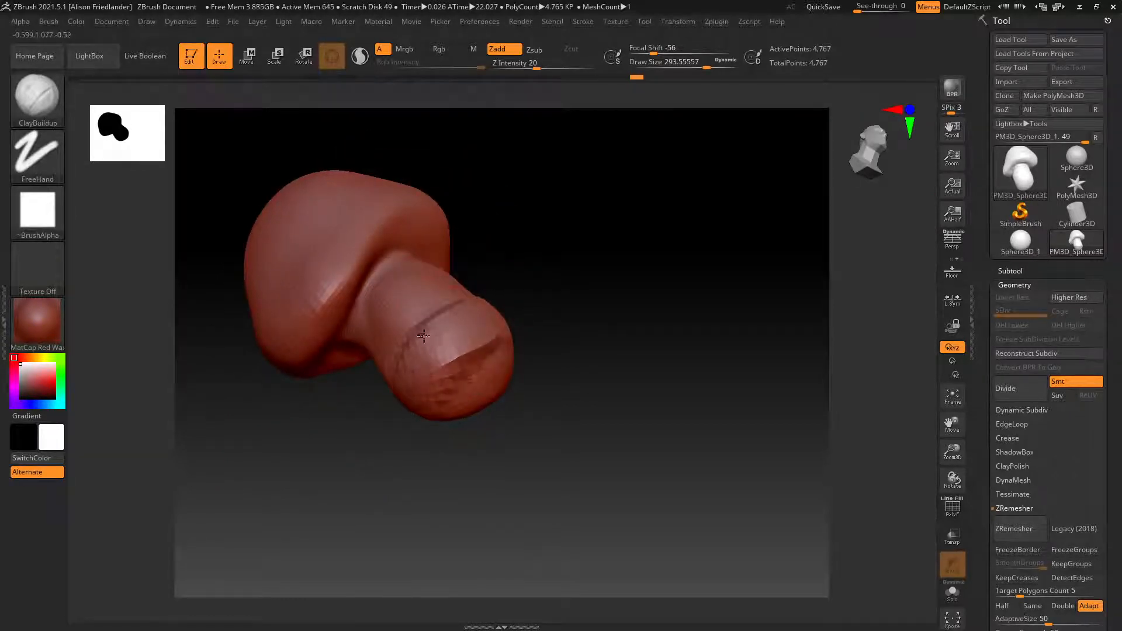
{"action": "right_click_drag", "start_coordinate": [549, 330], "coordinate": [441, 344]}
{"action": "mouse_move", "coordinate": [440, 344]}
{"action": "left_mouse_down"}
{"action": "mouse_move", "coordinate": [440, 368]}
{"action": "mouse_move", "coordinate": [412, 377]}
{"action": "mouse_move", "coordinate": [444, 350]}
{"action": "left_mouse_up"}
{"action": "right_click_drag", "start_coordinate": [424, 339], "coordinate": [478, 370]}
Thicken the stalk's end into a bulbous base with ClayBuildup strokes from all sides.
{"action": "mouse_move", "coordinate": [477, 370]}
{"action": "left_mouse_down"}
{"action": "mouse_move", "coordinate": [490, 418]}
{"action": "mouse_move", "coordinate": [529, 412]}
{"action": "mouse_move", "coordinate": [509, 380]}
{"action": "mouse_move", "coordinate": [510, 354]}
{"action": "left_mouse_up"}
{"action": "right_click_drag", "start_coordinate": [509, 354], "coordinate": [570, 307]}
{"action": "mouse_move", "coordinate": [498, 421]}
{"action": "left_mouse_down"}
{"action": "mouse_move", "coordinate": [453, 409]}
{"action": "mouse_move", "coordinate": [444, 444]}
{"action": "mouse_move", "coordinate": [468, 401]}
{"action": "left_mouse_up"}
{"action": "right_click_drag", "start_coordinate": [468, 400], "coordinate": [514, 373]}
{"action": "mouse_move", "coordinate": [442, 412]}
{"action": "left_mouse_down"}
{"action": "mouse_move", "coordinate": [492, 457]}
{"action": "mouse_move", "coordinate": [478, 380]}
{"action": "mouse_move", "coordinate": [533, 472]}
{"action": "left_mouse_up"}
{"action": "right_click_drag", "start_coordinate": [536, 381], "coordinate": [556, 423]}
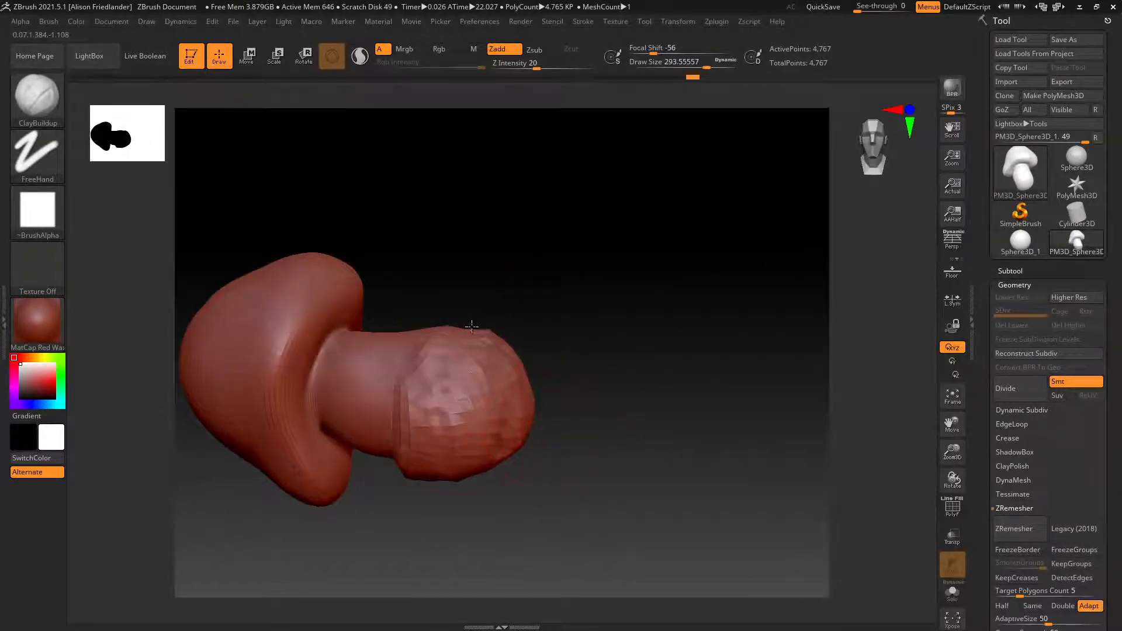
{"action": "mouse_move", "coordinate": [472, 327]}
{"action": "left_mouse_down"}
{"action": "mouse_move", "coordinate": [427, 374]}
{"action": "mouse_move", "coordinate": [457, 463]}
{"action": "left_mouse_up"}
Smooth the clay layers around the stalk's bulbous base.
{"action": "right_click_drag", "start_coordinate": [457, 462], "coordinate": [508, 365]}
{"action": "mouse_move", "coordinate": [508, 365]}
{"action": "left_mouse_down", "text": "shift"}
{"action": "mouse_move", "coordinate": [519, 321]}
{"action": "mouse_move", "coordinate": [526, 350]}
{"action": "left_mouse_up", "text": "shift"}
{"action": "right_click_drag", "start_coordinate": [526, 351], "coordinate": [584, 321]}
{"action": "left_click_drag", "start_coordinate": [585, 321], "coordinate": [570, 356], "text": "shift"}
{"action": "mouse_move", "coordinate": [570, 357]}
{"action": "right_mouse_down"}
{"action": "mouse_move", "coordinate": [594, 324]}
{"action": "mouse_move", "coordinate": [643, 315]}
{"action": "right_mouse_up"}
{"action": "mouse_move", "coordinate": [643, 315]}
{"action": "left_mouse_down", "text": "shift"}
{"action": "mouse_move", "coordinate": [683, 354]}
{"action": "mouse_move", "coordinate": [643, 374]}
{"action": "mouse_move", "coordinate": [672, 380]}
{"action": "left_mouse_up", "text": "shift"}
{"action": "mouse_move", "coordinate": [672, 380]}
{"action": "right_mouse_down"}
{"action": "mouse_move", "coordinate": [704, 364]}
{"action": "mouse_move", "coordinate": [563, 330]}
{"action": "right_mouse_up"}
Widen the stalk's base with more overlapping clay layers around it and smooth them into the stalk.
{"action": "left_click_drag", "start_coordinate": [529, 345], "coordinate": [636, 325]}
{"action": "mouse_move", "coordinate": [636, 326]}
{"action": "right_mouse_down"}
{"action": "mouse_move", "coordinate": [521, 347]}
{"action": "mouse_move", "coordinate": [521, 321]}
{"action": "right_mouse_up"}
{"action": "left_click_drag", "start_coordinate": [560, 340], "coordinate": [452, 371], "text": "shift"}
{"action": "right_click_drag", "start_coordinate": [465, 362], "coordinate": [514, 351]}
{"action": "mouse_move", "coordinate": [514, 350]}
{"action": "left_mouse_down"}
{"action": "mouse_move", "coordinate": [396, 391]}
{"action": "mouse_move", "coordinate": [440, 344]}
{"action": "left_mouse_up"}
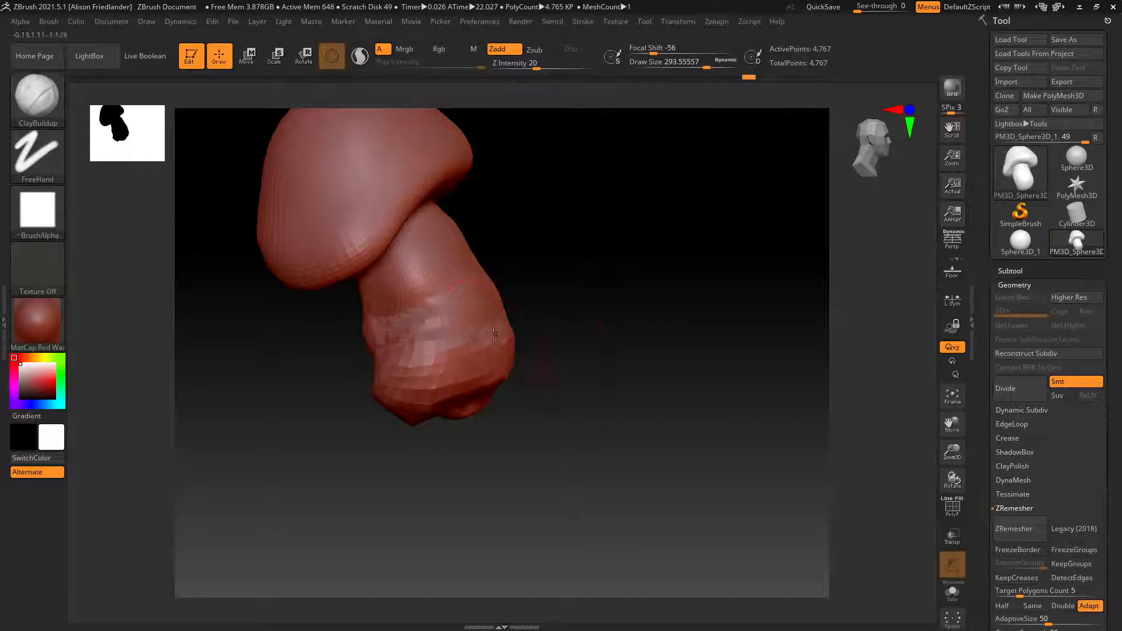
{"action": "right_click_drag", "start_coordinate": [439, 345], "coordinate": [536, 322]}
{"action": "left_click_drag", "start_coordinate": [462, 363], "coordinate": [377, 380]}
{"action": "right_click_drag", "start_coordinate": [377, 380], "coordinate": [447, 346]}
{"action": "mouse_move", "coordinate": [522, 360]}
{"action": "left_mouse_down"}
{"action": "mouse_move", "coordinate": [575, 356]}
{"action": "mouse_move", "coordinate": [491, 374]}
{"action": "left_mouse_up"}
{"action": "right_click_drag", "start_coordinate": [467, 371], "coordinate": [576, 346]}
{"action": "mouse_move", "coordinate": [628, 357]}
{"action": "left_mouse_down"}
{"action": "mouse_move", "coordinate": [658, 383]}
{"action": "mouse_move", "coordinate": [588, 375]}
{"action": "mouse_move", "coordinate": [711, 381]}
{"action": "mouse_move", "coordinate": [649, 351]}
{"action": "left_mouse_up"}
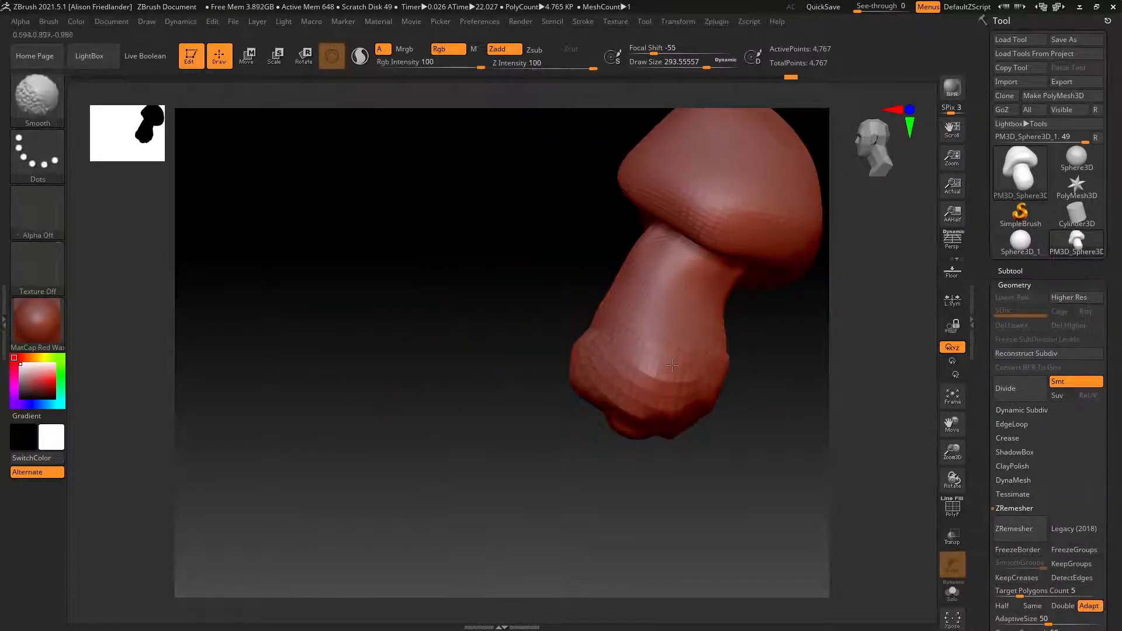
Remesh the mushroom again with ZRemesher and smooth the bumps along the stalk.
{"action": "left_click", "coordinate": [1013, 528]}
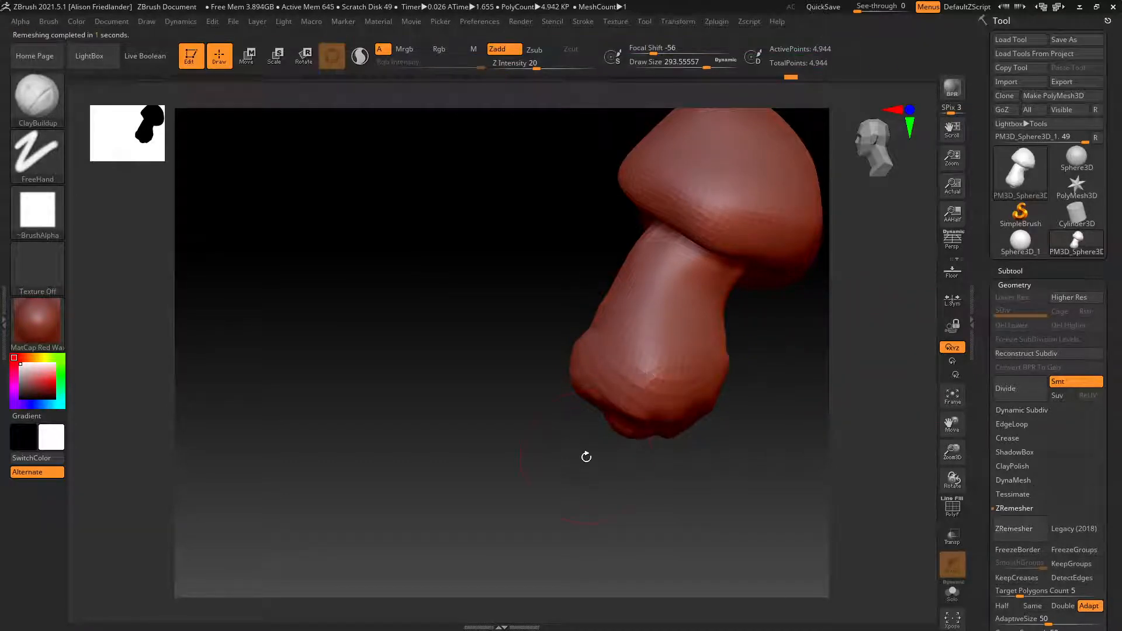
{"action": "left_click_drag", "start_coordinate": [498, 363], "coordinate": [360, 353], "text": "alt"}
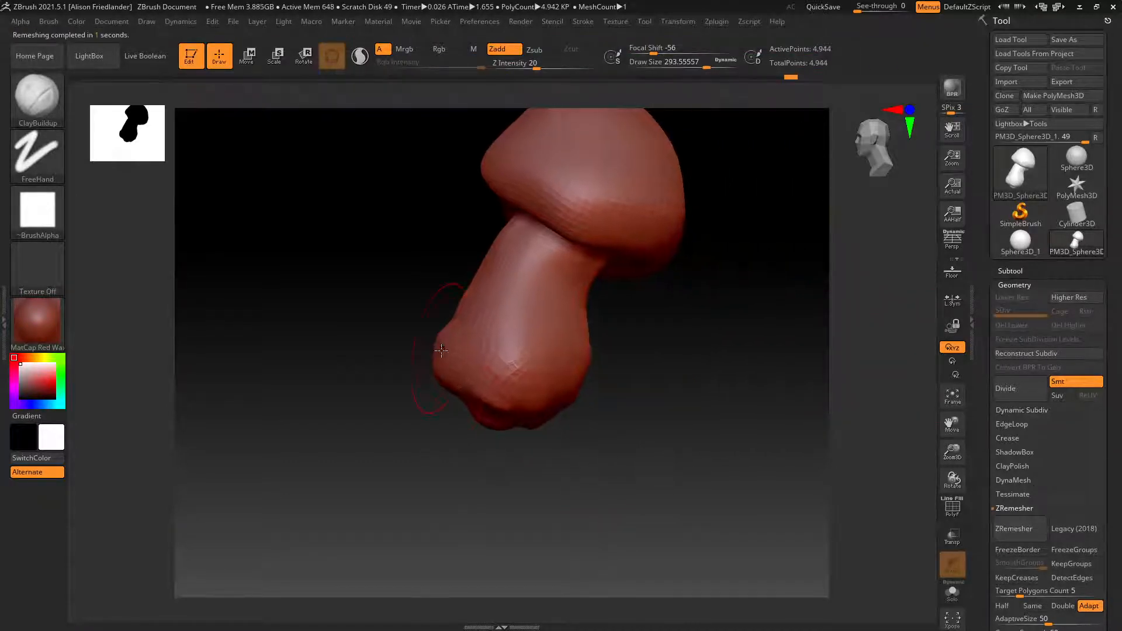
{"action": "right_click_drag", "start_coordinate": [441, 351], "coordinate": [500, 386]}
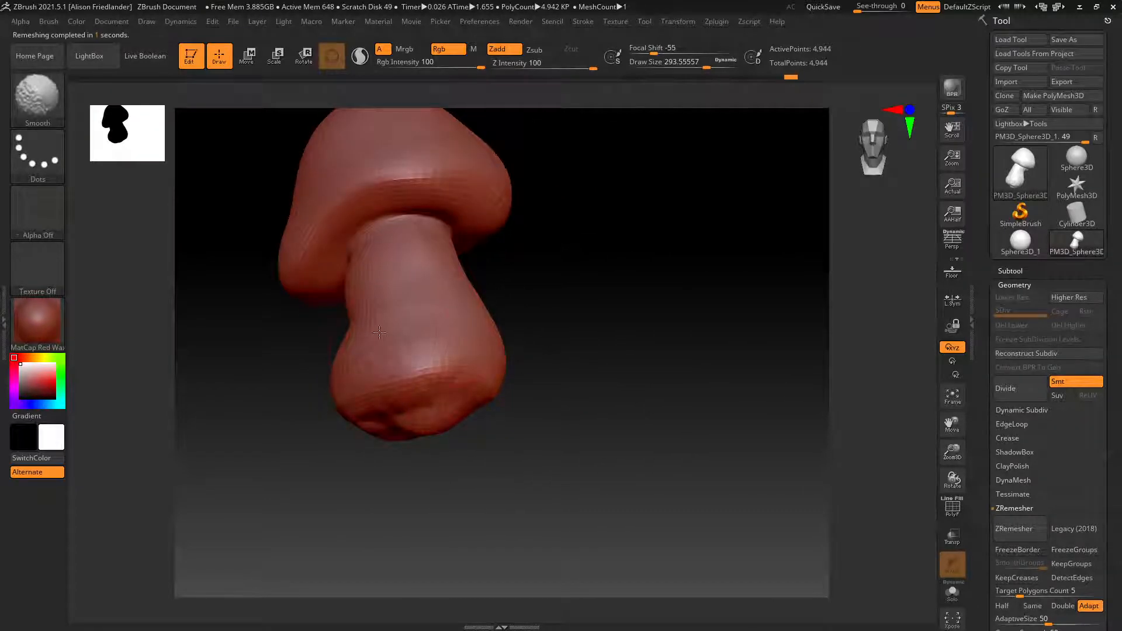
{"action": "key", "text": "shift"}
{"action": "right_click_drag", "start_coordinate": [376, 301], "coordinate": [409, 278]}
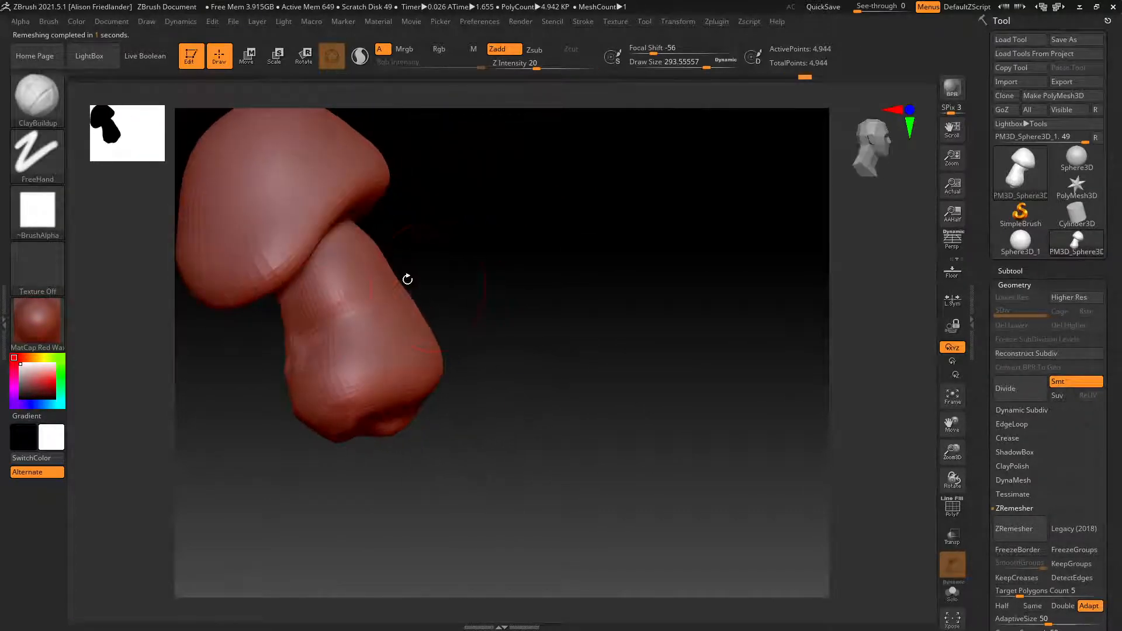
{"action": "mouse_move", "coordinate": [332, 299]}
{"action": "left_mouse_down", "text": "shift"}
{"action": "mouse_move", "coordinate": [360, 382]}
{"action": "mouse_move", "coordinate": [333, 378]}
{"action": "left_mouse_up", "text": "shift"}
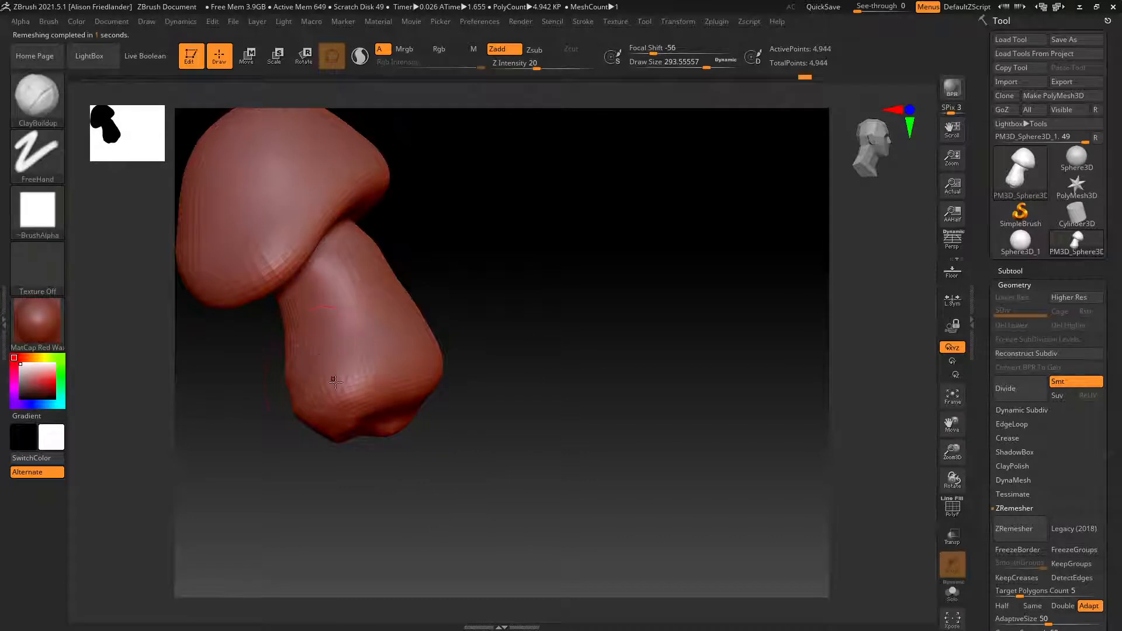
{"action": "right_click_drag", "start_coordinate": [334, 378], "coordinate": [347, 366]}
Add clay around the stalk's base and smooth the base and the cap's rim.
{"action": "right_click_drag", "start_coordinate": [207, 421], "coordinate": [507, 357]}
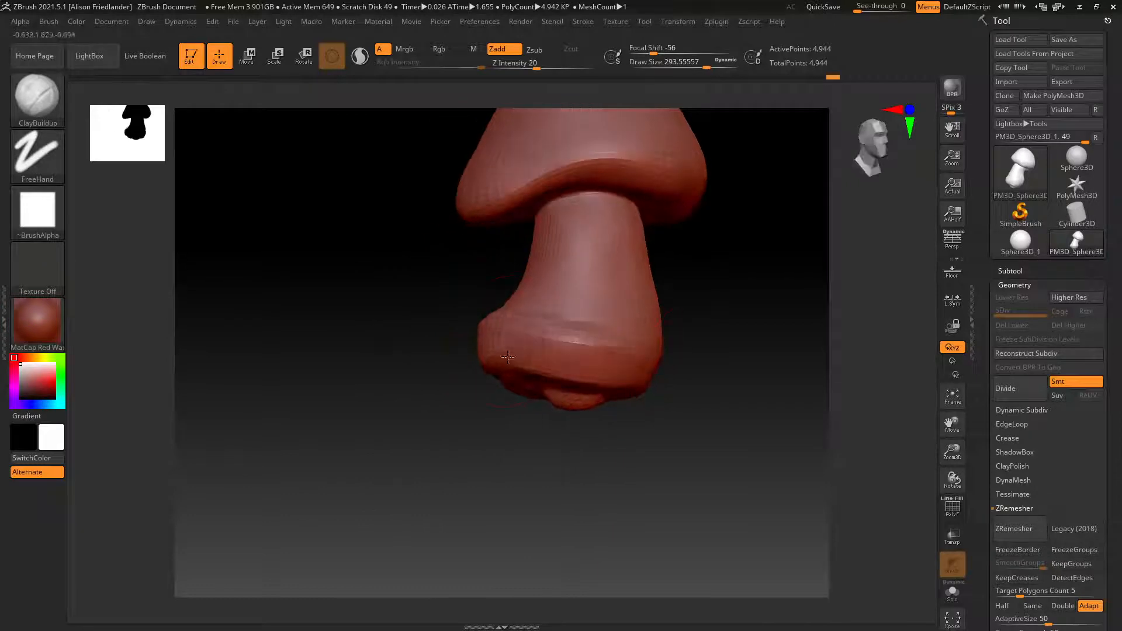
{"action": "right_click_drag", "start_coordinate": [638, 325], "coordinate": [686, 335]}
{"action": "mouse_move", "coordinate": [529, 364]}
{"action": "right_mouse_down"}
{"action": "mouse_move", "coordinate": [595, 360]}
{"action": "mouse_move", "coordinate": [596, 318]}
{"action": "mouse_move", "coordinate": [561, 321]}
{"action": "mouse_move", "coordinate": [507, 297]}
{"action": "mouse_move", "coordinate": [603, 279]}
{"action": "mouse_move", "coordinate": [524, 284]}
{"action": "mouse_move", "coordinate": [488, 230]}
{"action": "mouse_move", "coordinate": [628, 344]}
{"action": "right_mouse_up"}
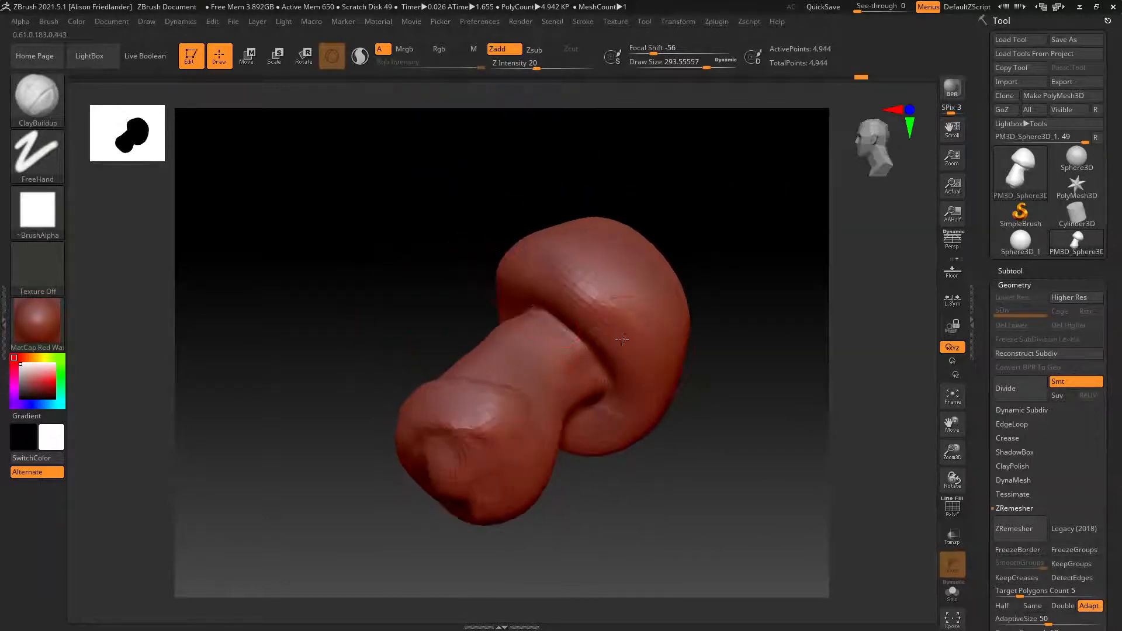
{"action": "key", "text": "shift"}
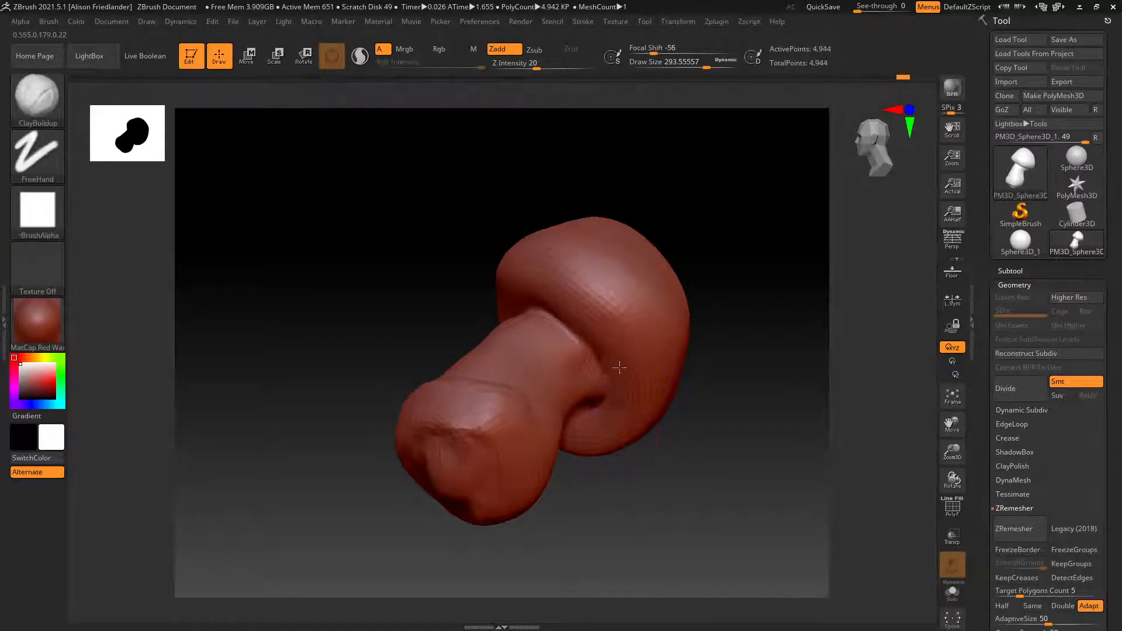
{"action": "right_click_drag", "start_coordinate": [566, 328], "coordinate": [654, 403]}
{"action": "left_click_drag", "start_coordinate": [550, 460], "coordinate": [485, 484], "text": "shift"}
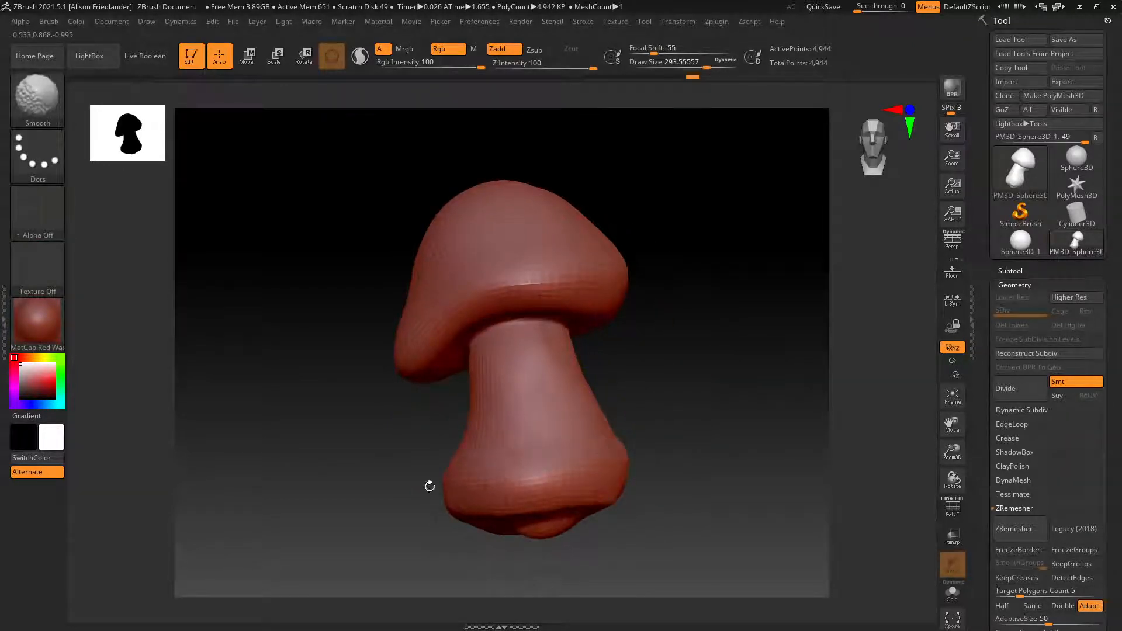
{"action": "right_click_drag", "start_coordinate": [560, 299], "coordinate": [528, 264], "text": "alt"}
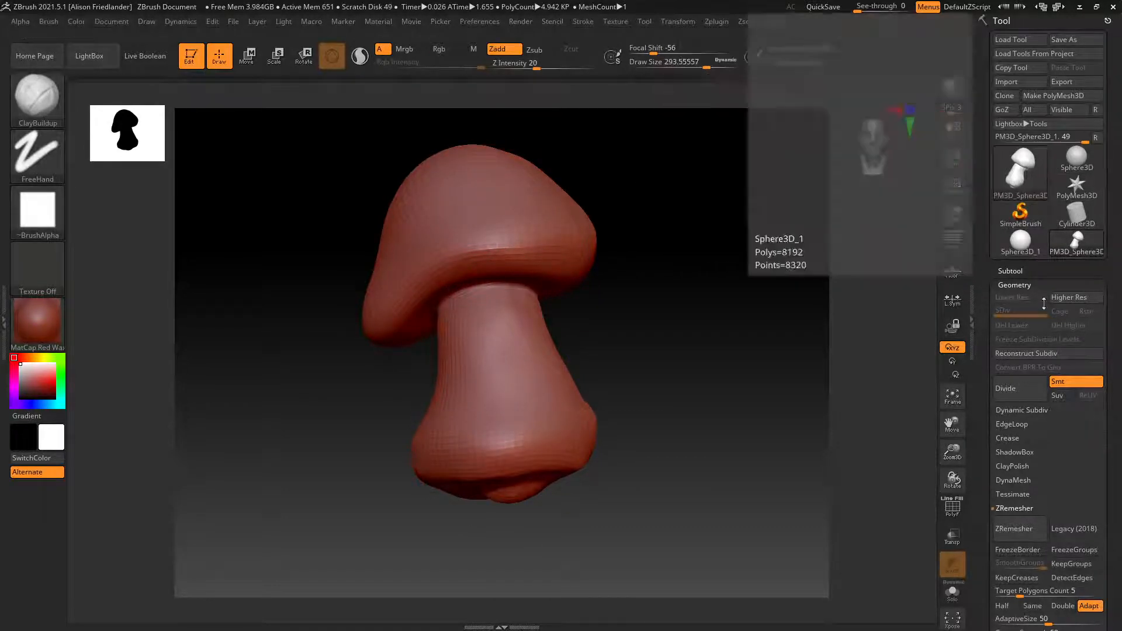
Append a sphere to the mushroom as a new subtool.
{"action": "left_click", "coordinate": [1023, 272]}
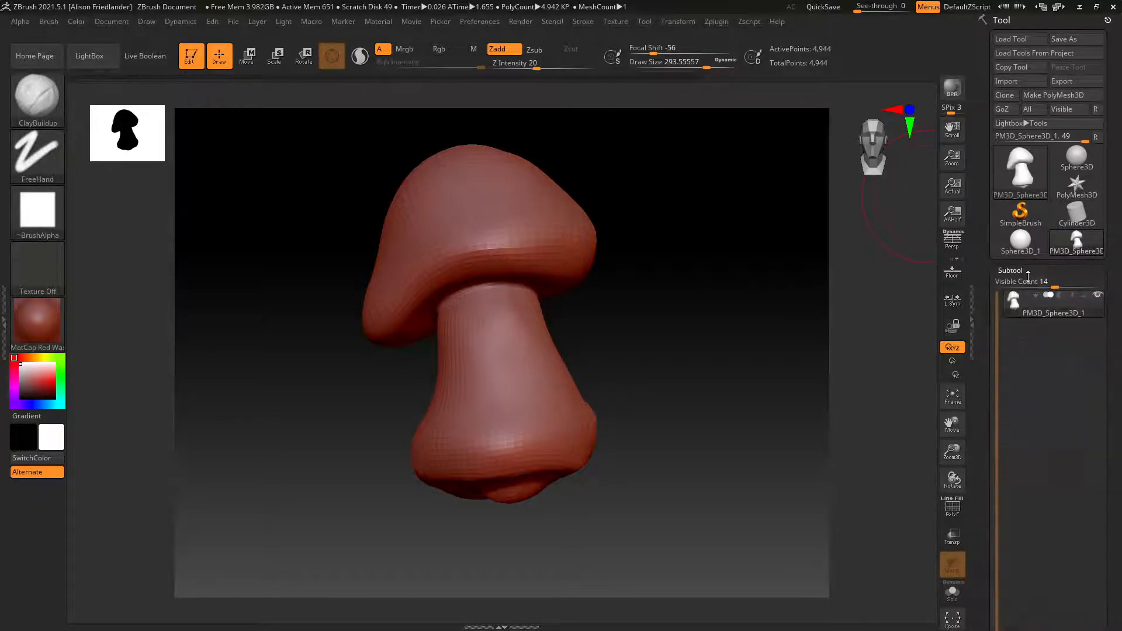
{"action": "left_click_drag", "start_coordinate": [1117, 322], "coordinate": [1117, 279]}
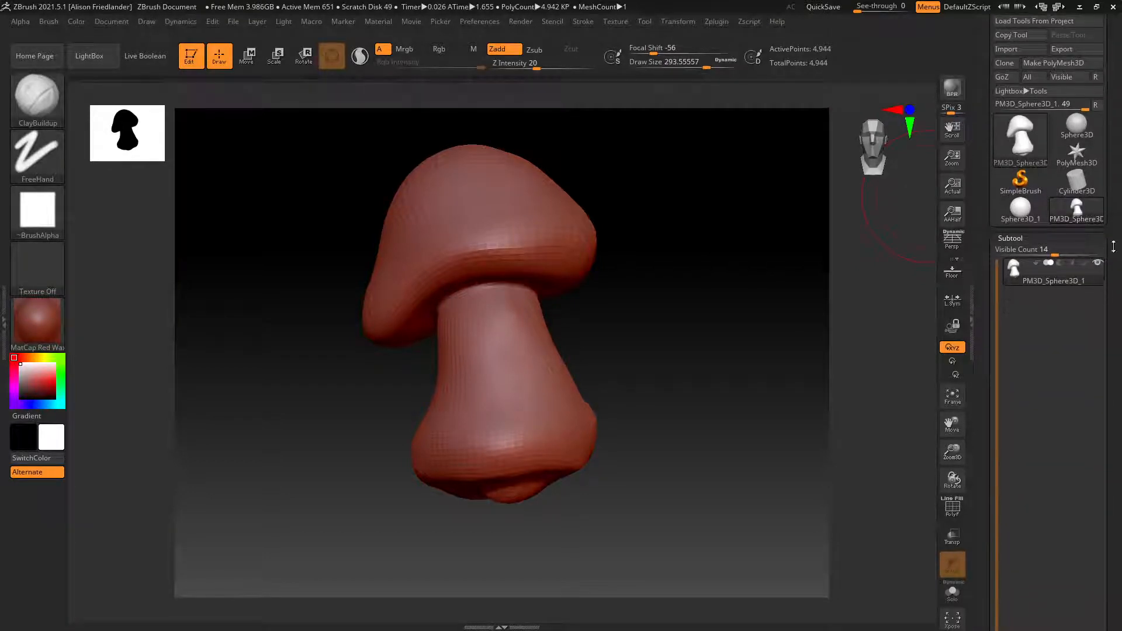
{"action": "left_click_drag", "start_coordinate": [1032, 234], "coordinate": [1052, 105]}
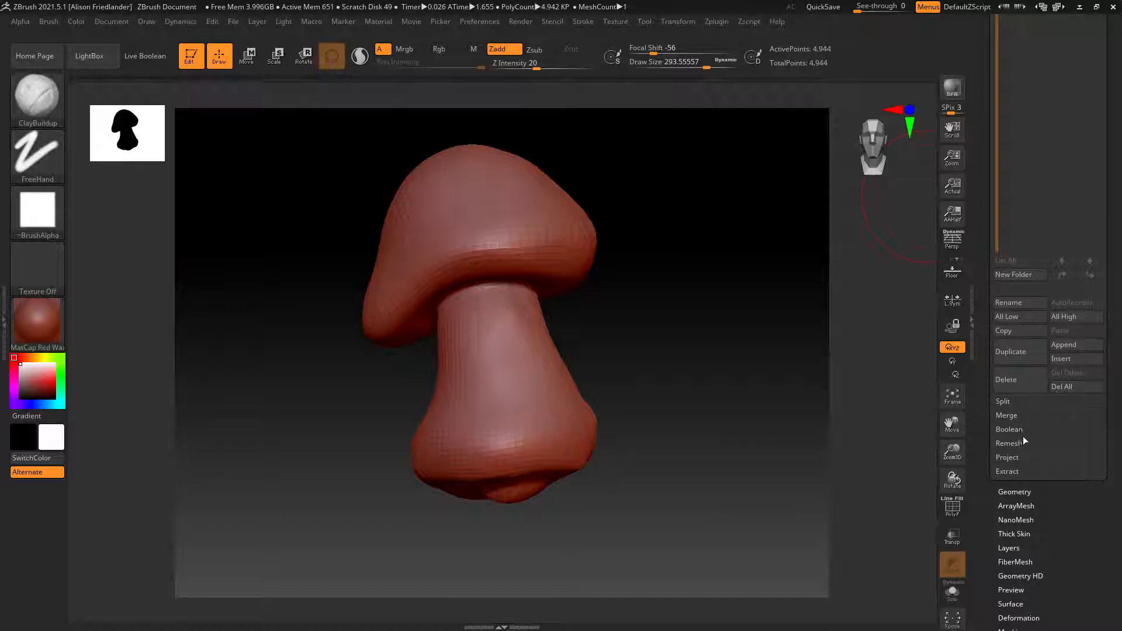
{"action": "left_click", "coordinate": [1082, 349]}
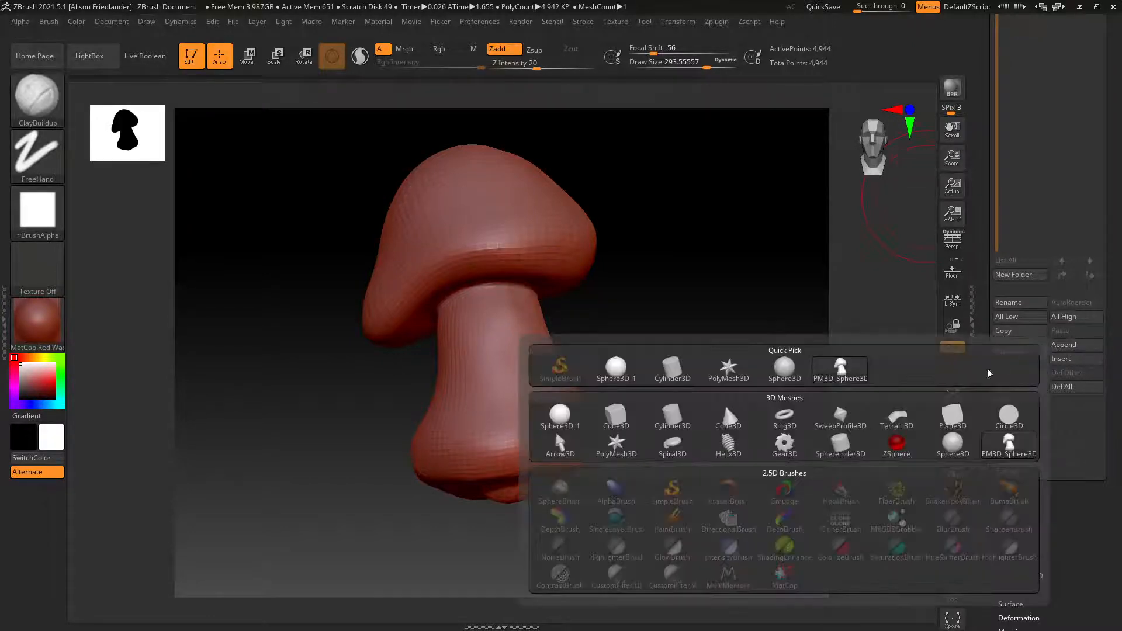
{"action": "left_click", "coordinate": [724, 402]}
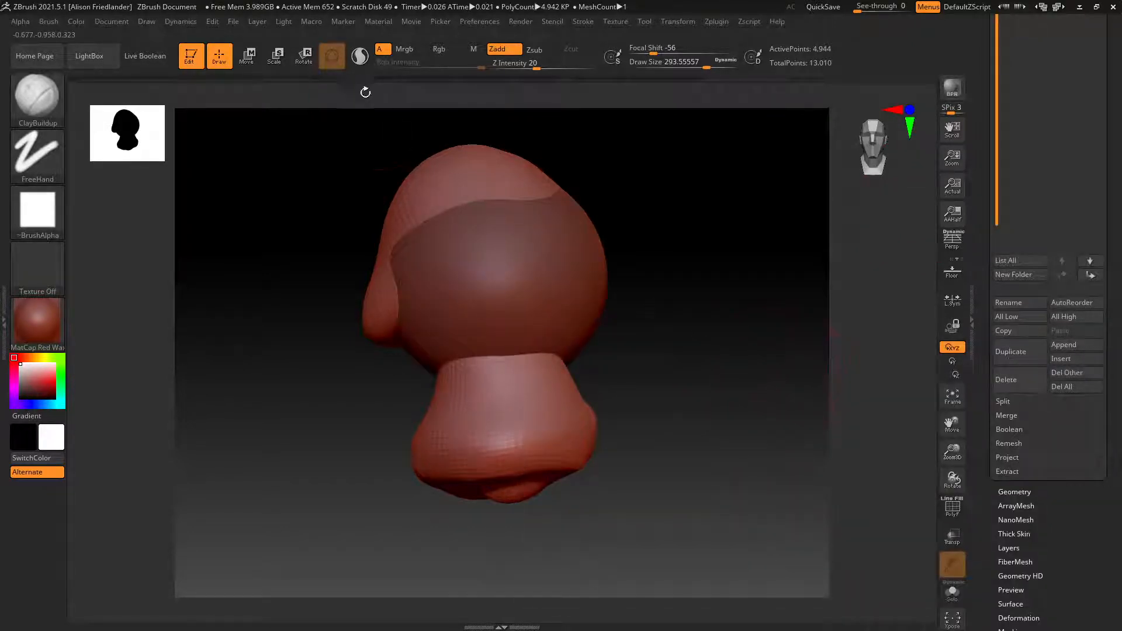
Make the appended sphere the active subtool and scale it down with the gizmo.
{"action": "left_click", "coordinate": [275, 56]}
{"action": "left_click_drag", "start_coordinate": [492, 279], "coordinate": [368, 308]}
{"action": "key", "text": "ctrl+z"}
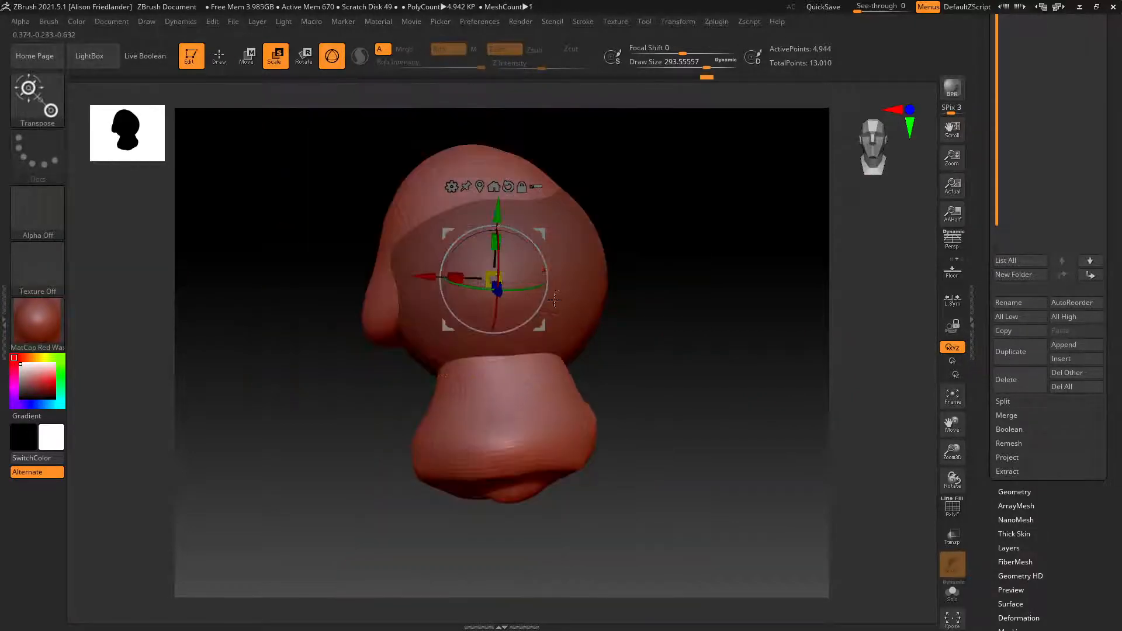
{"action": "left_click", "coordinate": [554, 299], "text": "alt"}
{"action": "left_click_drag", "start_coordinate": [487, 280], "coordinate": [547, 281]}
Move the small sphere forward and down onto the front of the stalk, just beneath the cap.
{"action": "left_click_drag", "start_coordinate": [609, 301], "coordinate": [526, 317]}
{"action": "left_click_drag", "start_coordinate": [434, 305], "coordinate": [402, 322]}
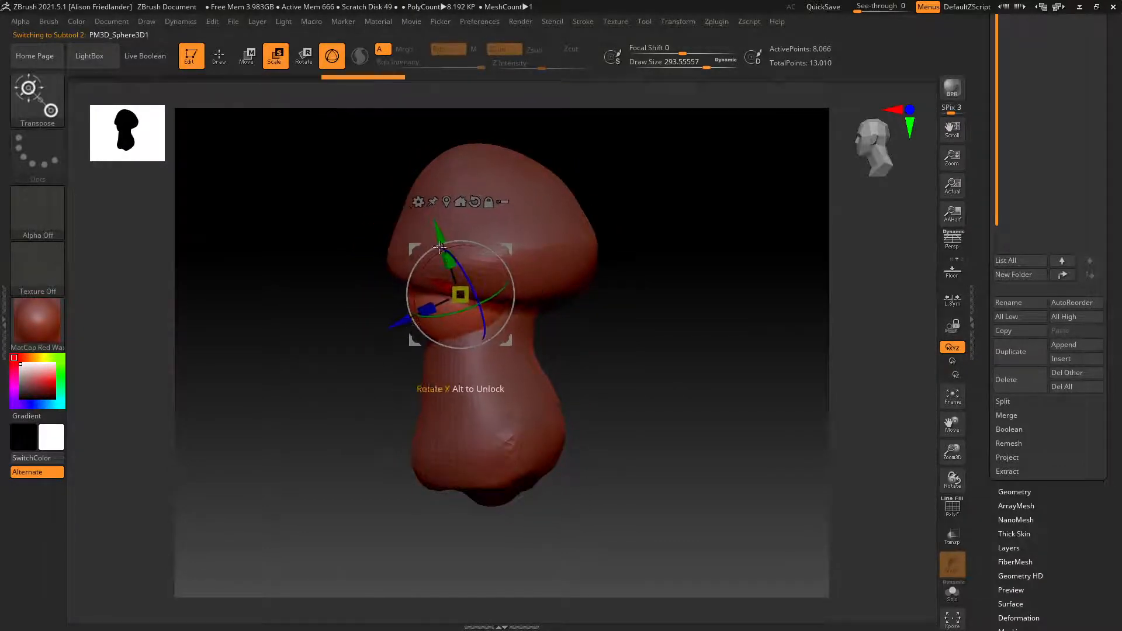
{"action": "left_click_drag", "start_coordinate": [439, 237], "coordinate": [452, 280]}
{"action": "left_click_drag", "start_coordinate": [367, 342], "coordinate": [410, 347]}
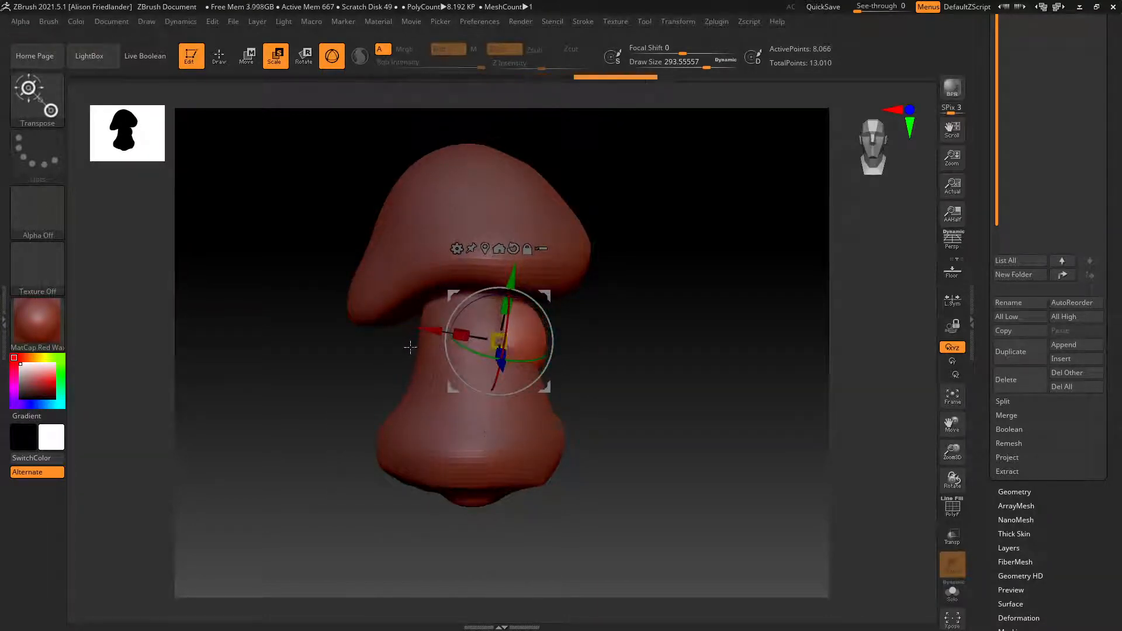
Scale the small sphere down further and sink it partly into the front of the stalk as an eye.
{"action": "left_click_drag", "start_coordinate": [483, 345], "coordinate": [506, 340]}
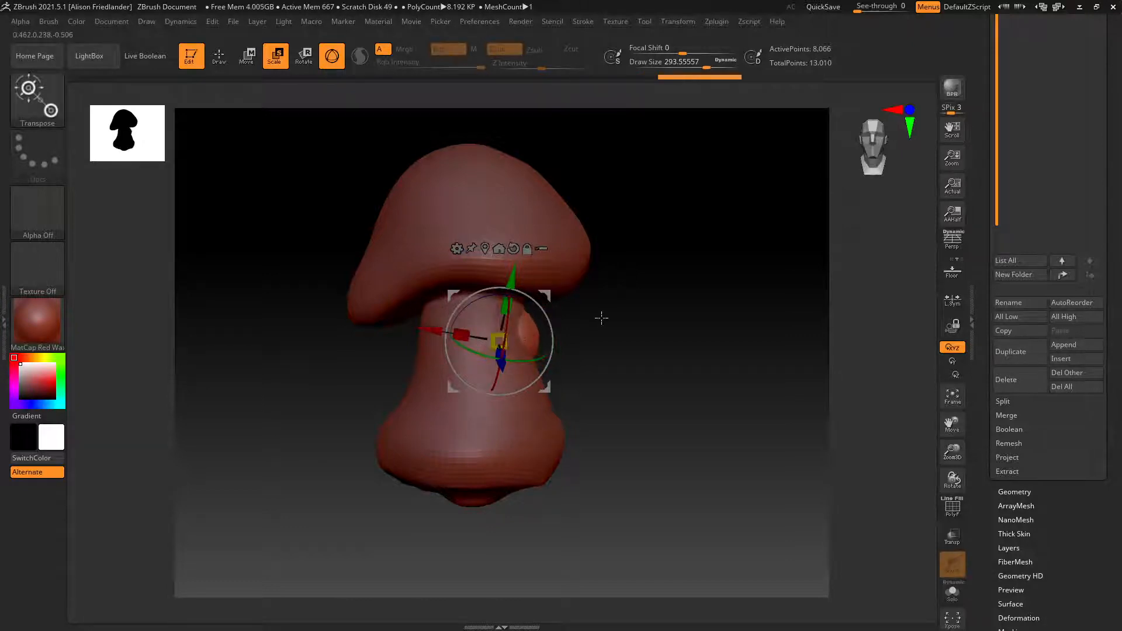
{"action": "left_click_drag", "start_coordinate": [602, 318], "coordinate": [573, 333]}
{"action": "left_click_drag", "start_coordinate": [447, 371], "coordinate": [430, 381]}
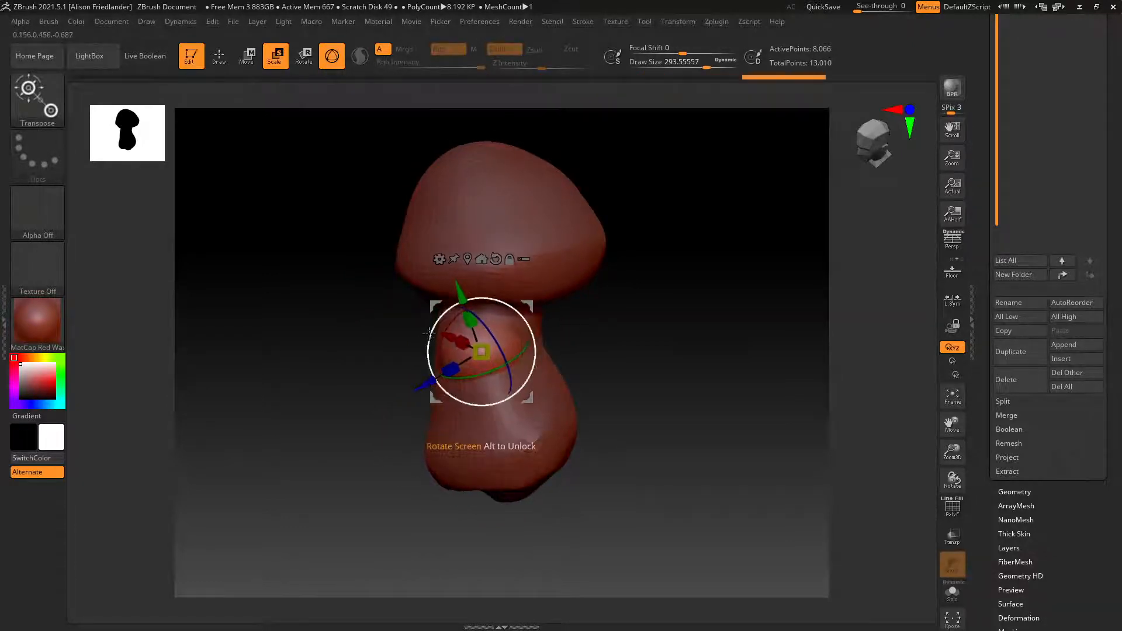
{"action": "left_click_drag", "start_coordinate": [445, 334], "coordinate": [441, 332]}
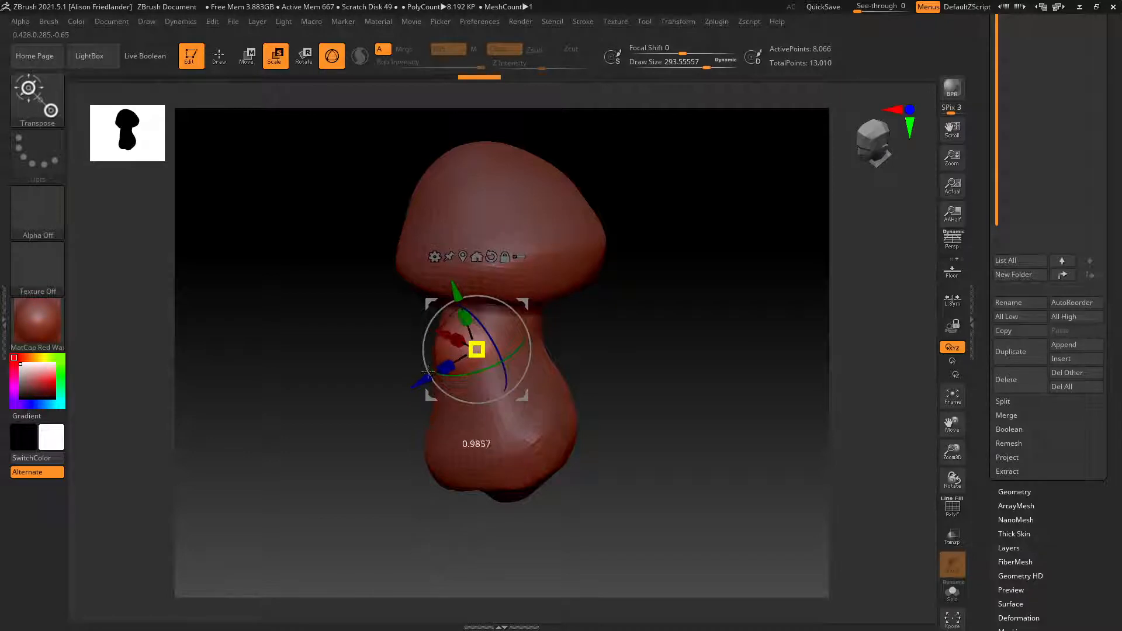
{"action": "left_click_drag", "start_coordinate": [435, 371], "coordinate": [470, 357]}
{"action": "left_click_drag", "start_coordinate": [316, 400], "coordinate": [360, 402]}
{"action": "left_click_drag", "start_coordinate": [408, 333], "coordinate": [414, 334]}
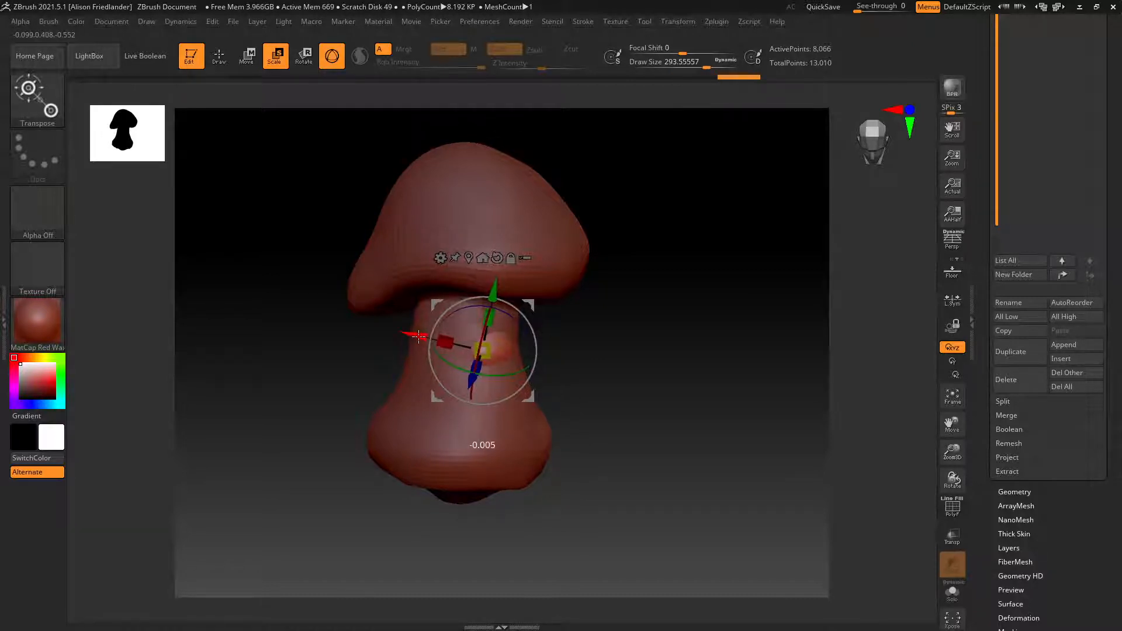
{"action": "left_click_drag", "start_coordinate": [591, 356], "coordinate": [525, 365]}
{"action": "left_click_drag", "start_coordinate": [439, 384], "coordinate": [436, 385]}
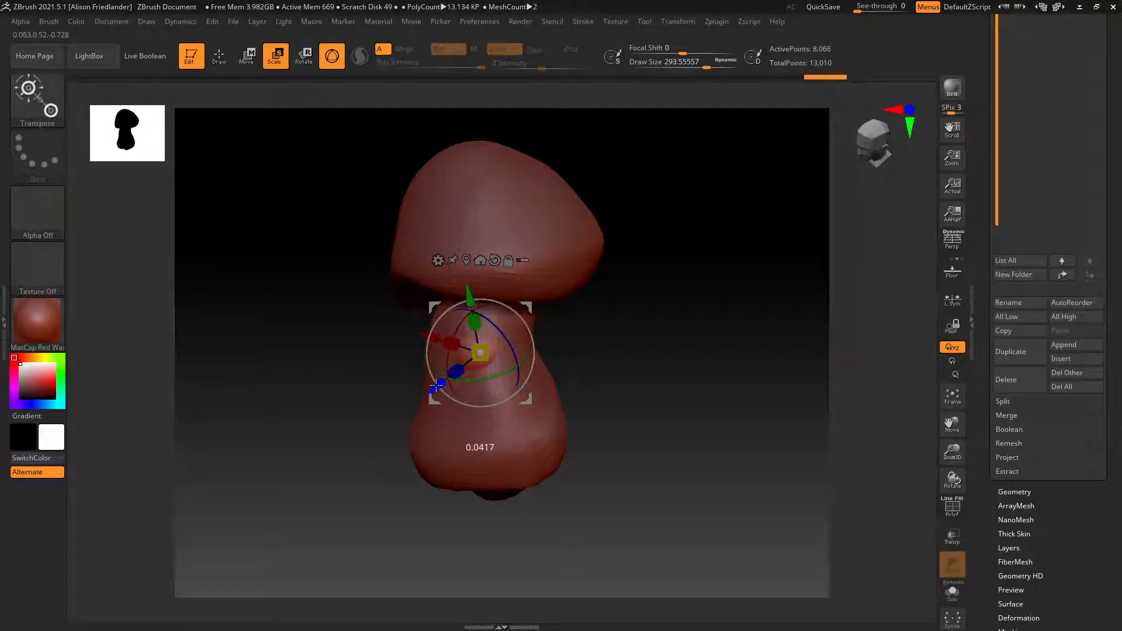
Append a second Sphere3D subtool, make it active and scale it down with the gizmo.
{"action": "left_click", "coordinate": [1063, 344]}
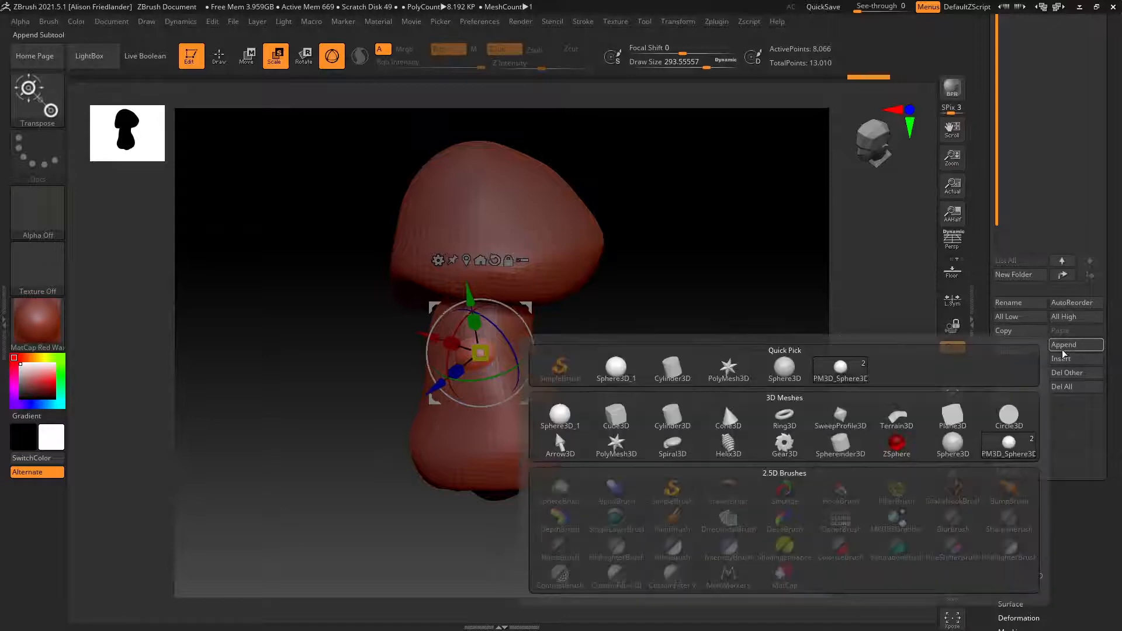
{"action": "left_click", "coordinate": [781, 372]}
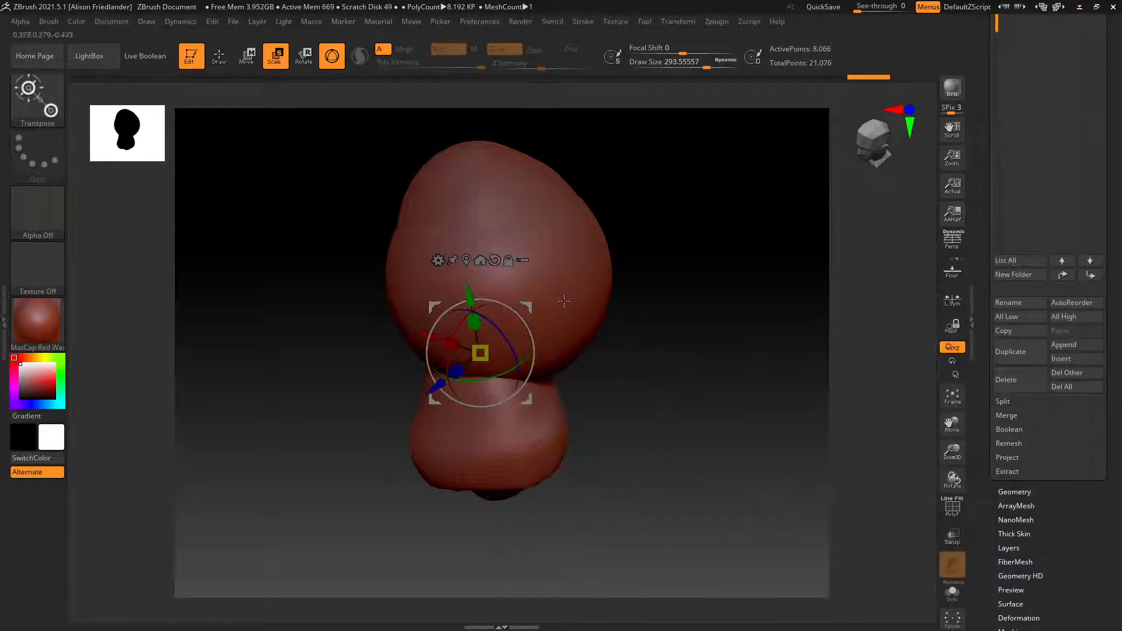
{"action": "key", "text": "q"}
{"action": "left_click", "coordinate": [596, 292], "text": "alt"}
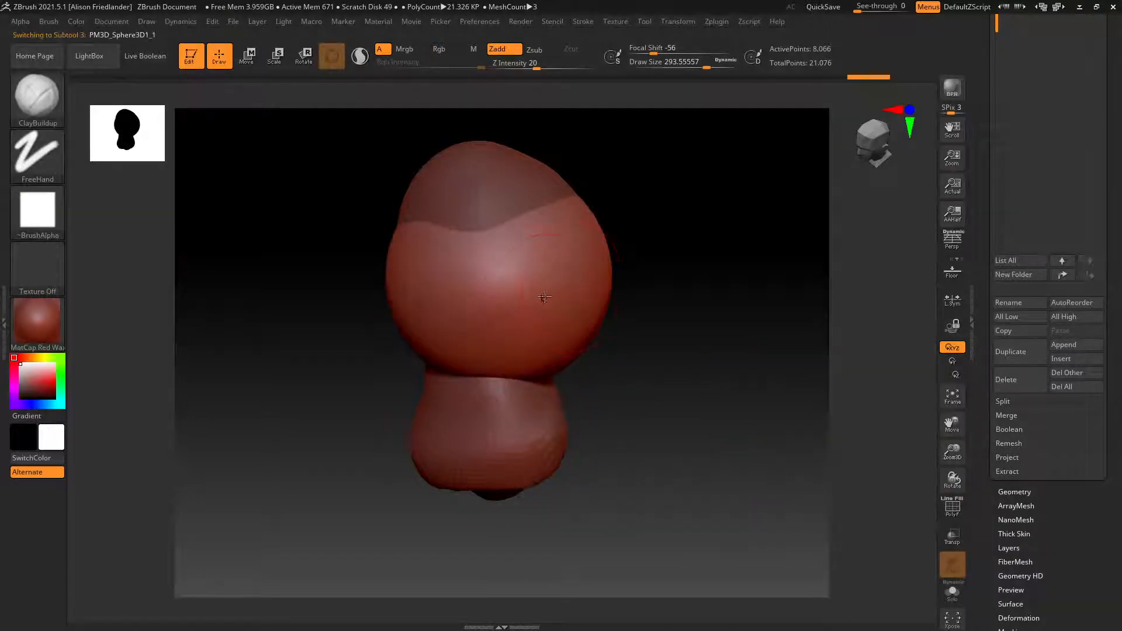
{"action": "key", "text": "e"}
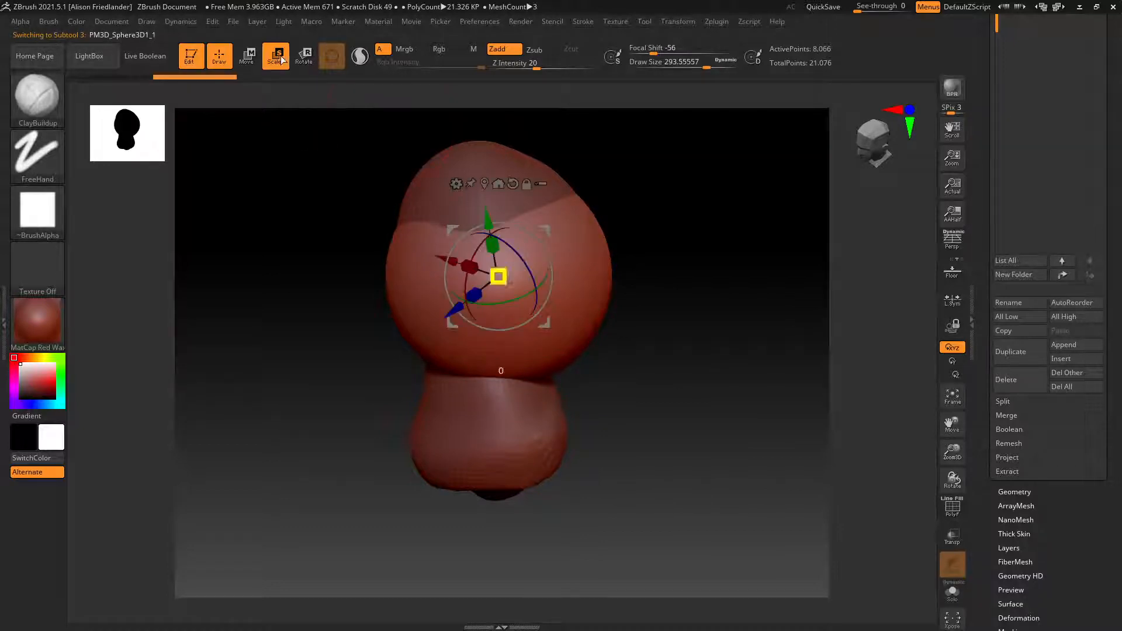
{"action": "left_click_drag", "start_coordinate": [497, 276], "coordinate": [495, 286]}
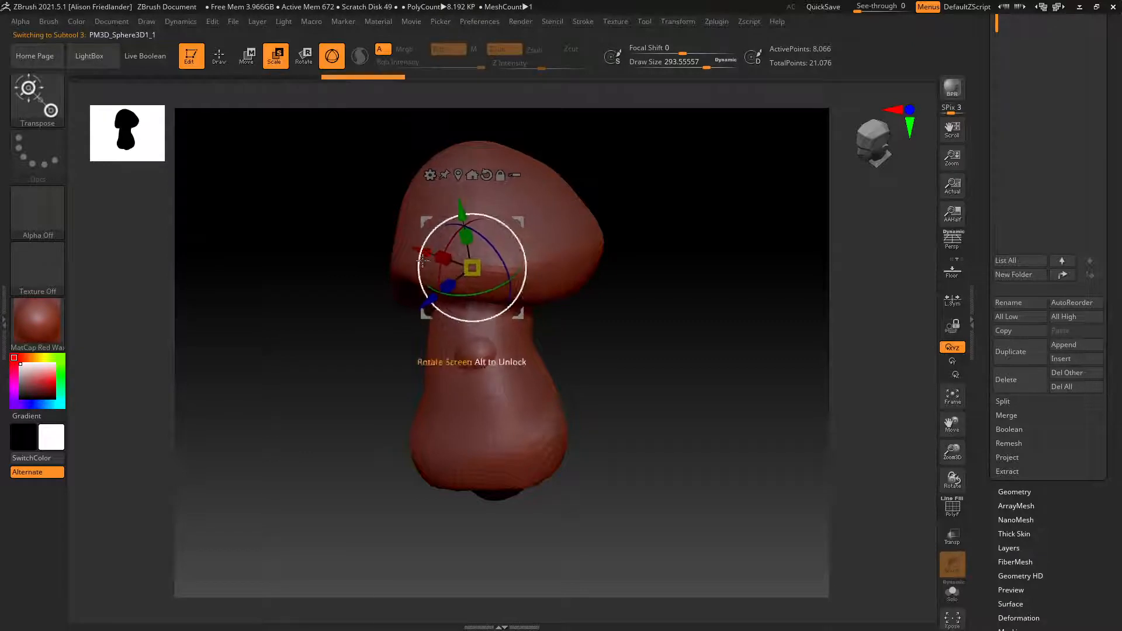
Move the second sphere onto the stalk beside the first eye and shrink it to a matching size, partly embedded.
{"action": "left_click_drag", "start_coordinate": [448, 264], "coordinate": [387, 339]}
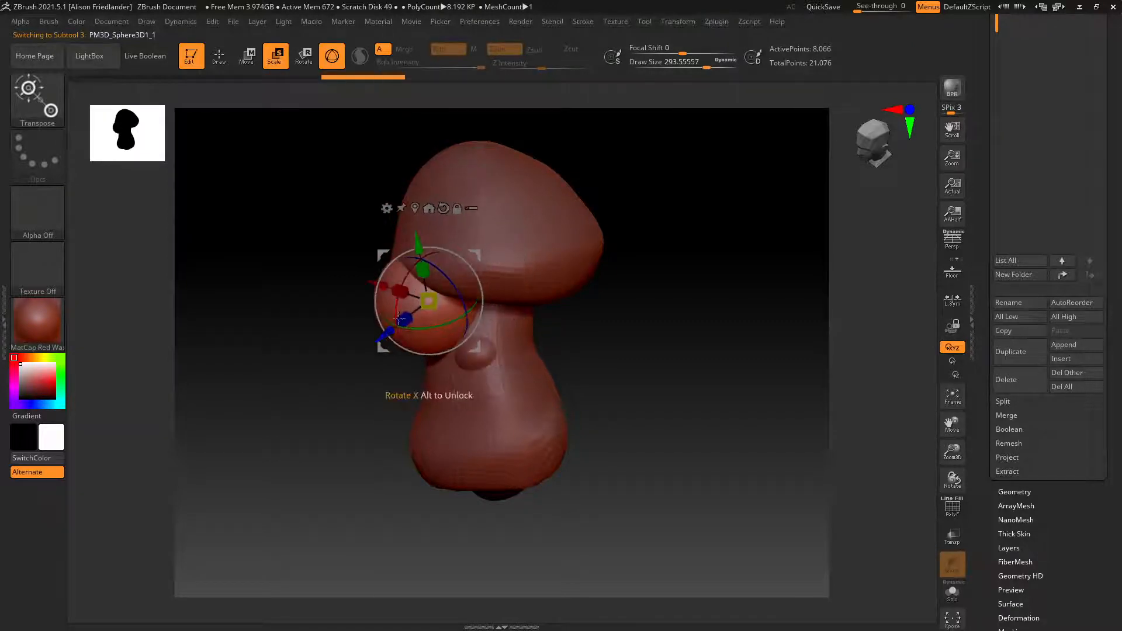
{"action": "left_click_drag", "start_coordinate": [418, 245], "coordinate": [425, 279]}
{"action": "left_click_drag", "start_coordinate": [435, 335], "coordinate": [416, 340]}
{"action": "left_click_drag", "start_coordinate": [327, 345], "coordinate": [437, 335]}
{"action": "left_click_drag", "start_coordinate": [464, 279], "coordinate": [455, 295]}
{"action": "left_click_drag", "start_coordinate": [370, 331], "coordinate": [376, 333]}
{"action": "left_click_drag", "start_coordinate": [581, 325], "coordinate": [589, 351]}
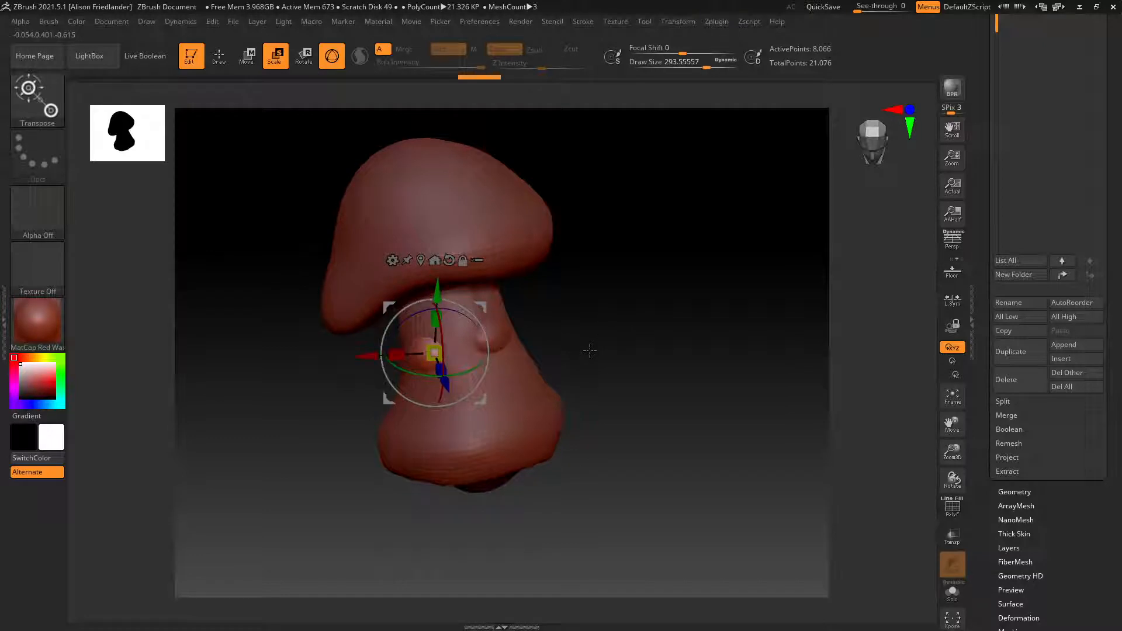
{"action": "left_click_drag", "start_coordinate": [435, 353], "coordinate": [373, 355]}
{"action": "left_click_drag", "start_coordinate": [435, 294], "coordinate": [435, 288]}
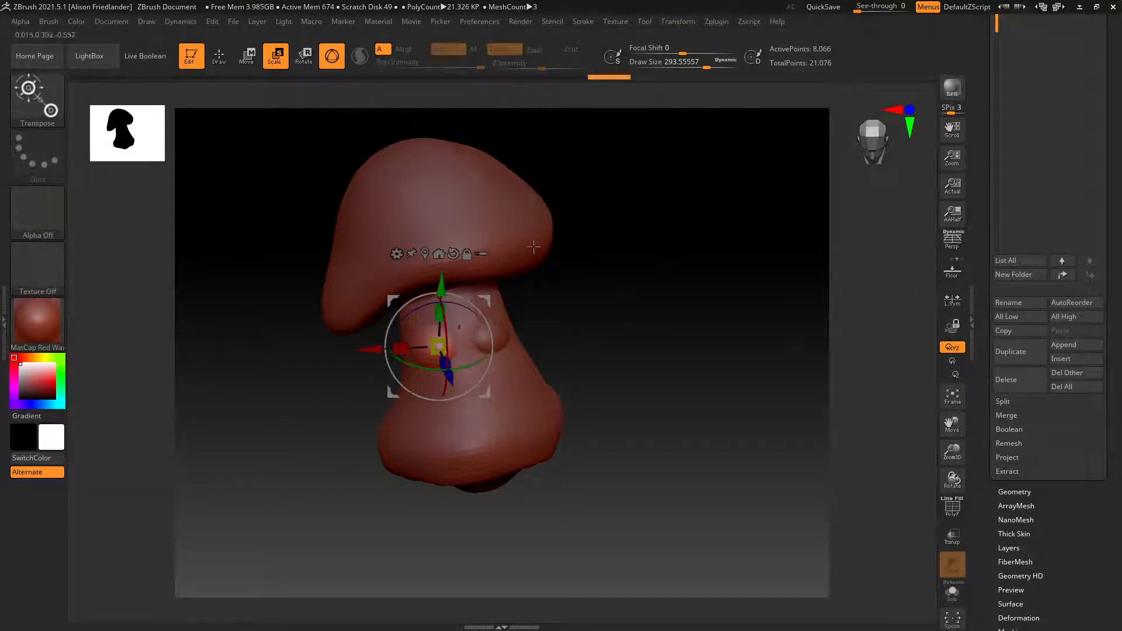
Make the mushroom the active subtool and build up the nose and mouth area below the eyes with ClayTubes at a smaller brush size.
{"action": "left_click", "coordinate": [499, 304], "text": "alt"}
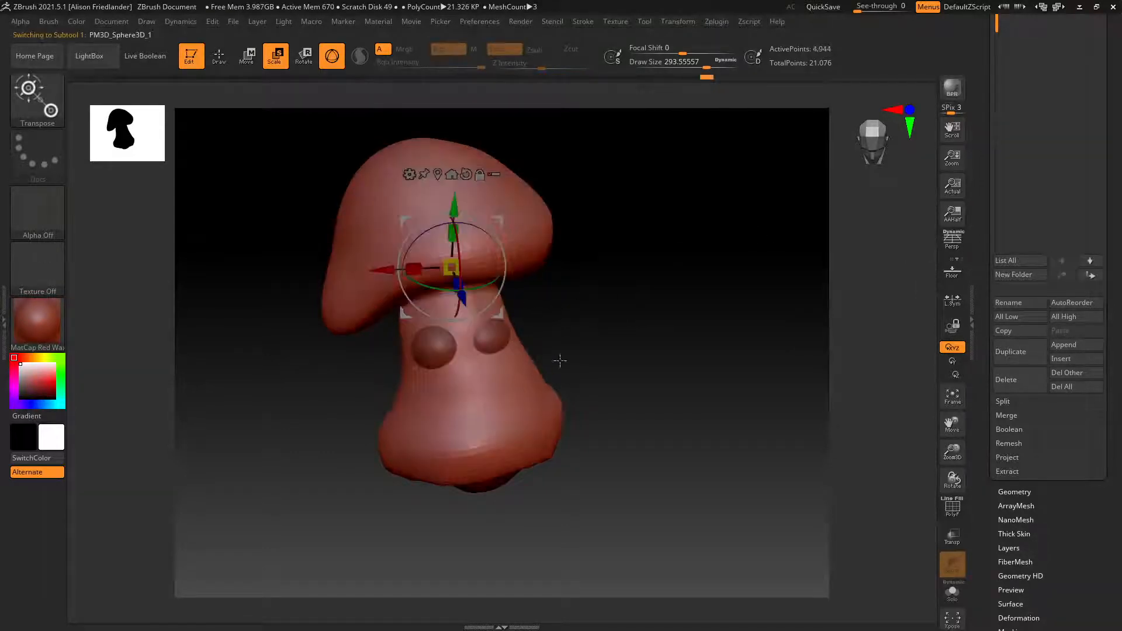
{"action": "left_click_drag", "start_coordinate": [633, 336], "coordinate": [618, 313]}
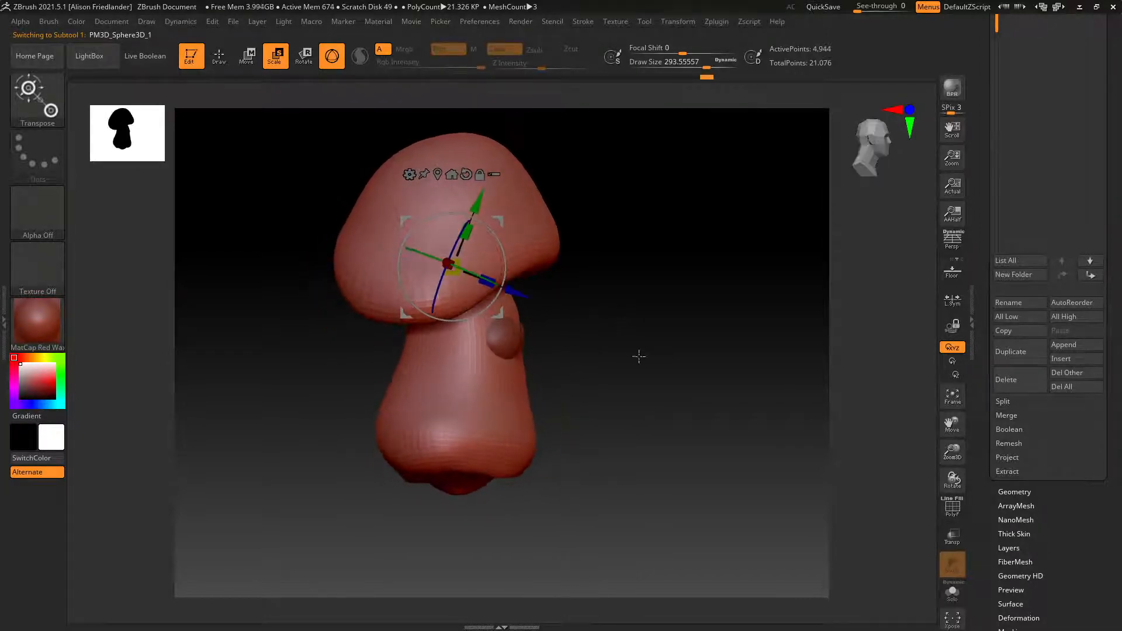
{"action": "key", "text": "b"}
{"action": "key", "text": "c"}
{"action": "key", "text": "t"}
{"action": "mouse_move", "coordinate": [549, 362]}
{"action": "left_mouse_down"}
{"action": "mouse_move", "coordinate": [556, 346]}
{"action": "mouse_move", "coordinate": [460, 358]}
{"action": "mouse_move", "coordinate": [468, 383]}
{"action": "mouse_move", "coordinate": [502, 374]}
{"action": "mouse_move", "coordinate": [465, 392]}
{"action": "mouse_move", "coordinate": [449, 368]}
{"action": "left_mouse_up"}
{"action": "key", "text": "space"}
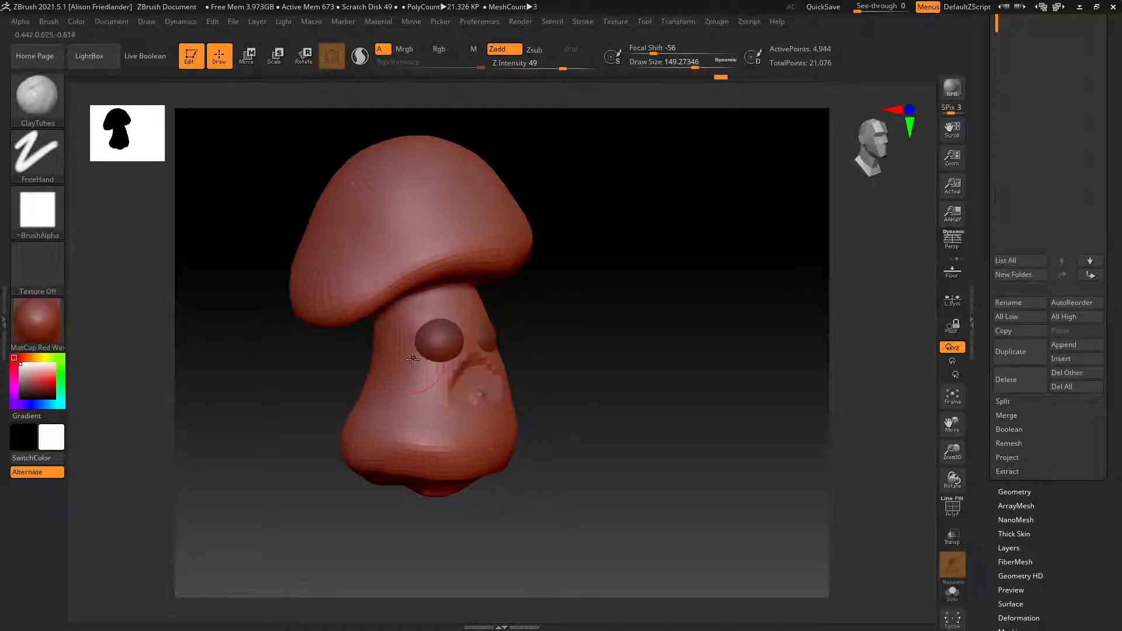
Add ClayTubes strokes across the stalk above the eyes to form a brow ridge.
{"action": "left_click_drag", "start_coordinate": [427, 327], "coordinate": [450, 312]}
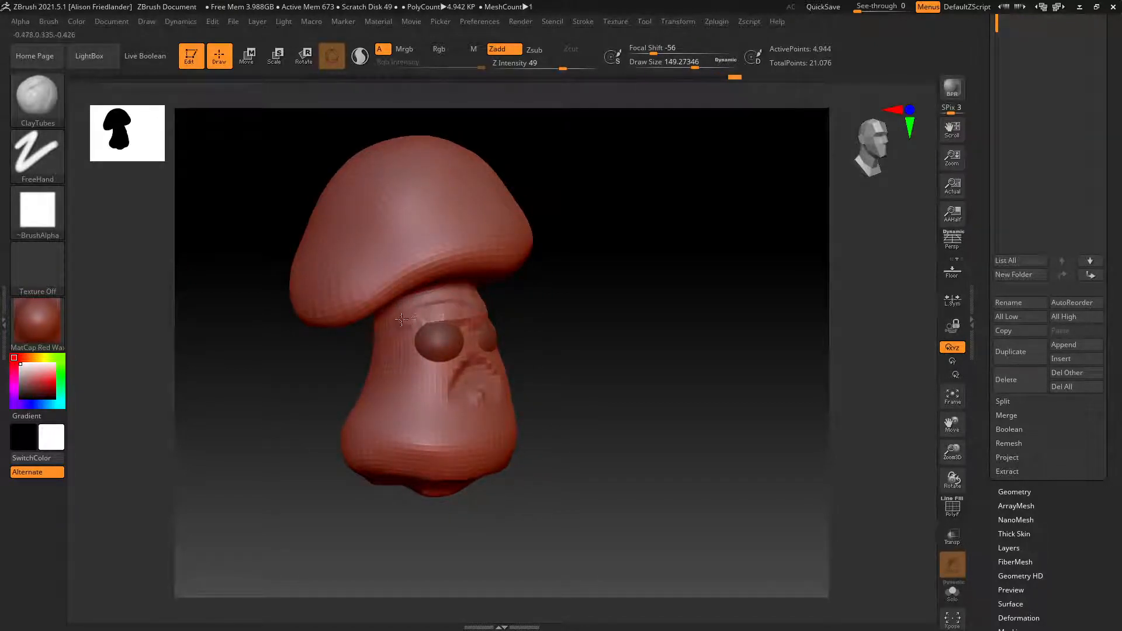
{"action": "key", "text": "ctrl+shift+z"}
{"action": "mouse_move", "coordinate": [529, 318]}
{"action": "left_mouse_down"}
{"action": "mouse_move", "coordinate": [466, 318]}
{"action": "mouse_move", "coordinate": [507, 302]}
{"action": "left_mouse_up"}
{"action": "right_click_drag", "start_coordinate": [525, 326], "coordinate": [501, 331]}
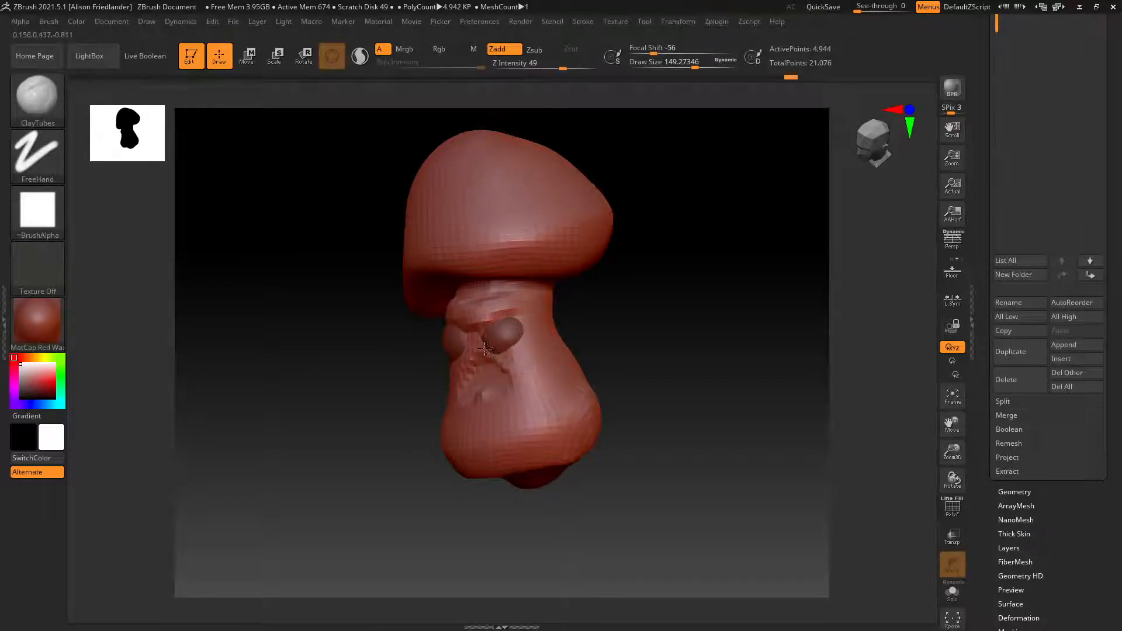
Build up clay beneath the eyes and along the cheeks with ClayTubes.
{"action": "mouse_move", "coordinate": [485, 349]}
{"action": "left_mouse_down"}
{"action": "mouse_move", "coordinate": [523, 344]}
{"action": "mouse_move", "coordinate": [512, 357]}
{"action": "left_mouse_up"}
{"action": "right_click_drag", "start_coordinate": [418, 351], "coordinate": [446, 361]}
{"action": "mouse_move", "coordinate": [465, 356]}
{"action": "left_mouse_down"}
{"action": "mouse_move", "coordinate": [438, 362]}
{"action": "mouse_move", "coordinate": [465, 357]}
{"action": "left_mouse_up"}
{"action": "right_click_drag", "start_coordinate": [465, 357], "coordinate": [517, 356]}
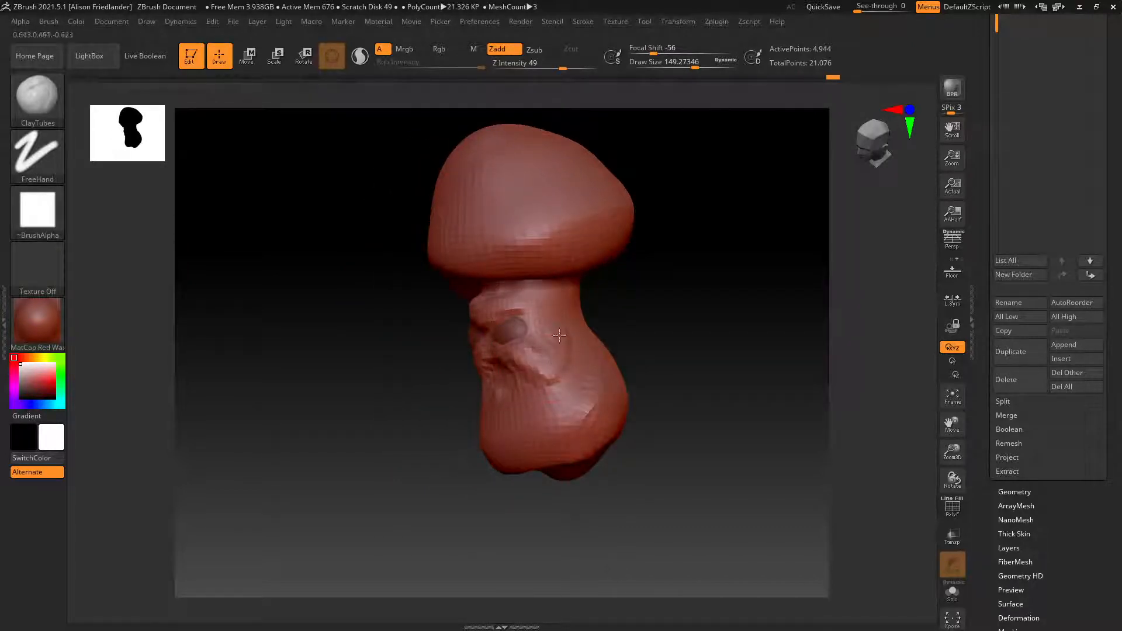
{"action": "mouse_move", "coordinate": [546, 350]}
{"action": "right_mouse_down"}
{"action": "mouse_move", "coordinate": [633, 296]}
{"action": "mouse_move", "coordinate": [672, 293]}
{"action": "right_mouse_up"}
{"action": "mouse_move", "coordinate": [514, 370]}
{"action": "left_mouse_down"}
{"action": "mouse_move", "coordinate": [497, 350]}
{"action": "mouse_move", "coordinate": [513, 372]}
{"action": "mouse_move", "coordinate": [479, 353]}
{"action": "left_mouse_up"}
{"action": "mouse_move", "coordinate": [726, 260]}
{"action": "right_mouse_down"}
{"action": "mouse_move", "coordinate": [644, 251]}
{"action": "mouse_move", "coordinate": [696, 248]}
{"action": "mouse_move", "coordinate": [671, 268]}
{"action": "right_mouse_up"}
Shape the outer eye socket with ClayTubes strokes around the eye's side and lower edge.
{"action": "key", "text": "ctrl"}
{"action": "key", "text": "ctrl"}
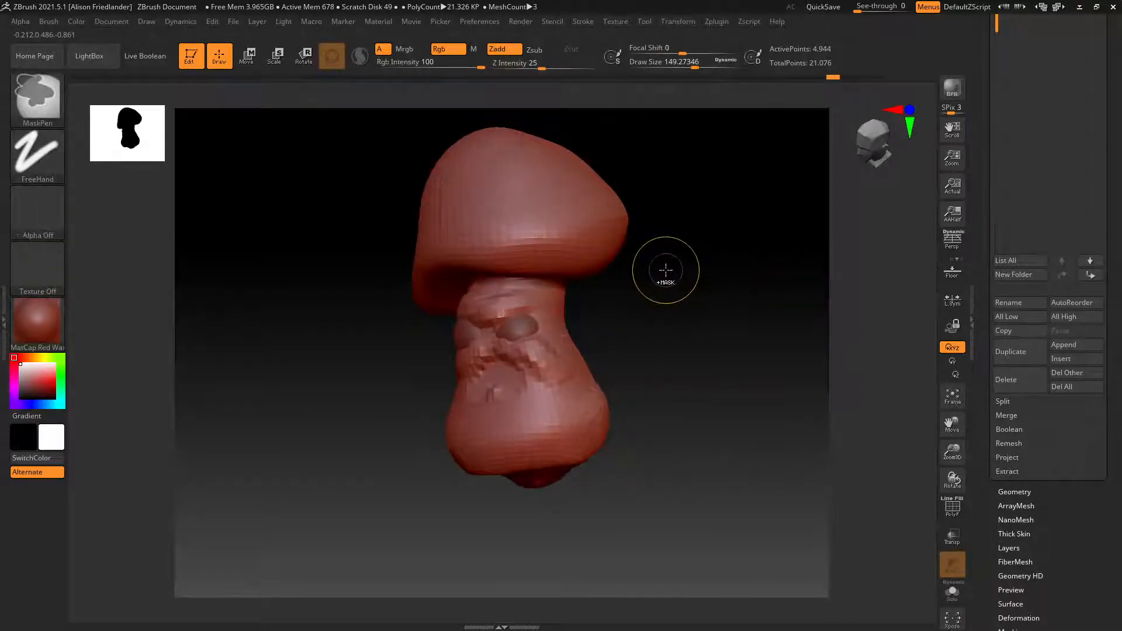
{"action": "mouse_move", "coordinate": [651, 280]}
{"action": "right_mouse_down"}
{"action": "mouse_move", "coordinate": [561, 324]}
{"action": "mouse_move", "coordinate": [575, 325]}
{"action": "right_mouse_up"}
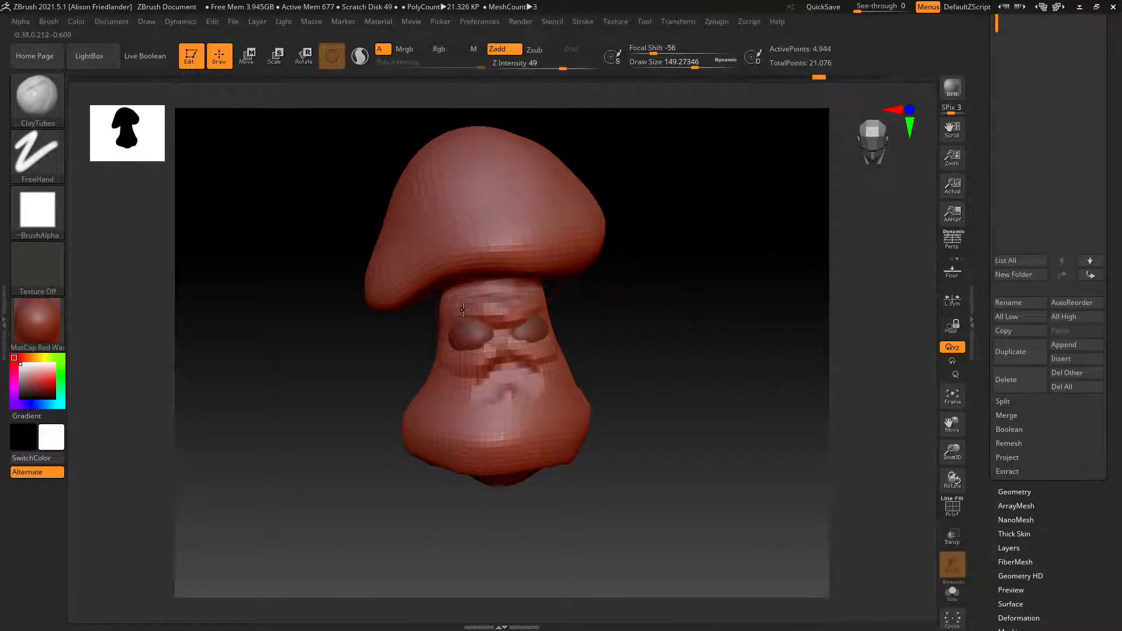
{"action": "right_click_drag", "start_coordinate": [464, 310], "coordinate": [440, 329]}
{"action": "mouse_move", "coordinate": [440, 330]}
{"action": "left_mouse_down"}
{"action": "mouse_move", "coordinate": [453, 315]}
{"action": "mouse_move", "coordinate": [432, 342]}
{"action": "mouse_move", "coordinate": [449, 351]}
{"action": "mouse_move", "coordinate": [462, 329]}
{"action": "mouse_move", "coordinate": [431, 333]}
{"action": "left_mouse_up"}
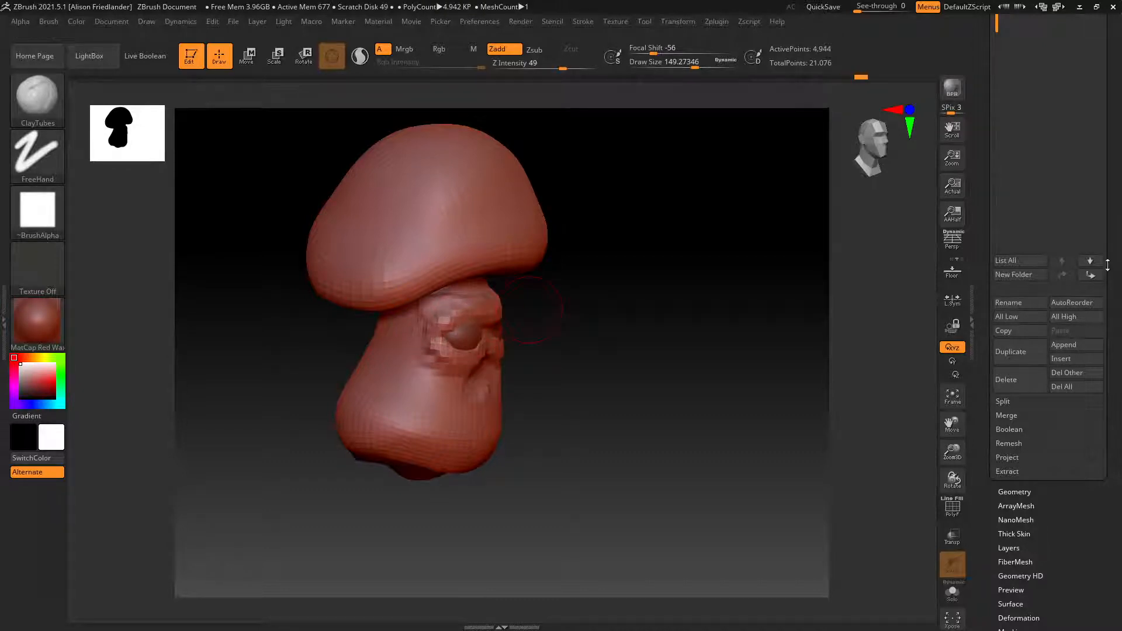
Divide the mushroom's geometry once to reach subdivision level 2.
{"action": "left_click", "coordinate": [1008, 492]}
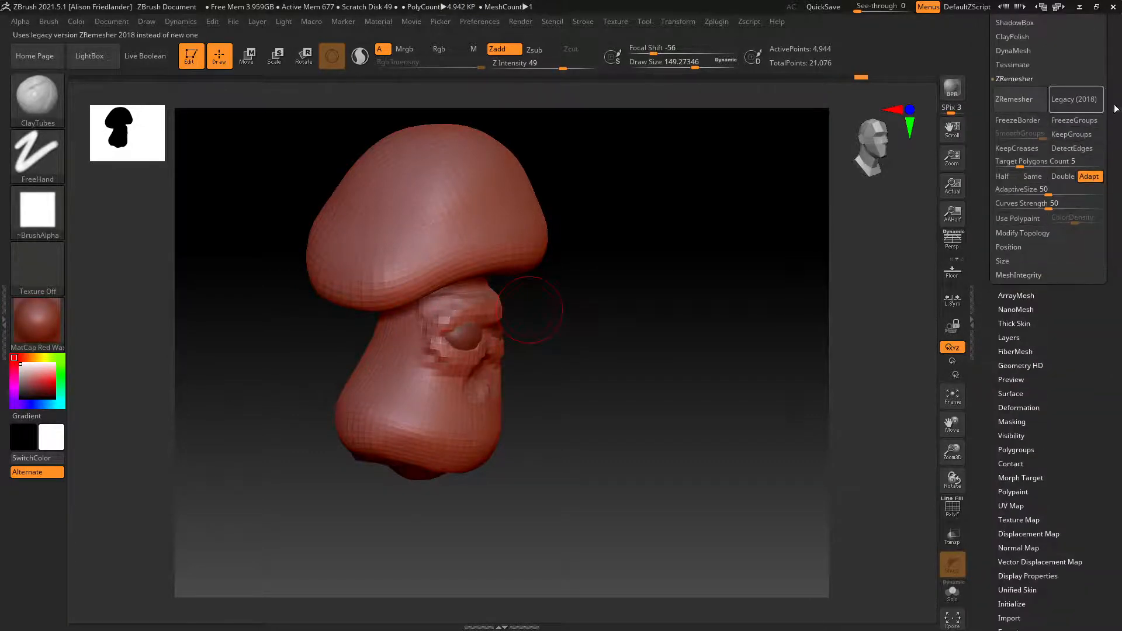
{"action": "left_click", "coordinate": [1005, 287]}
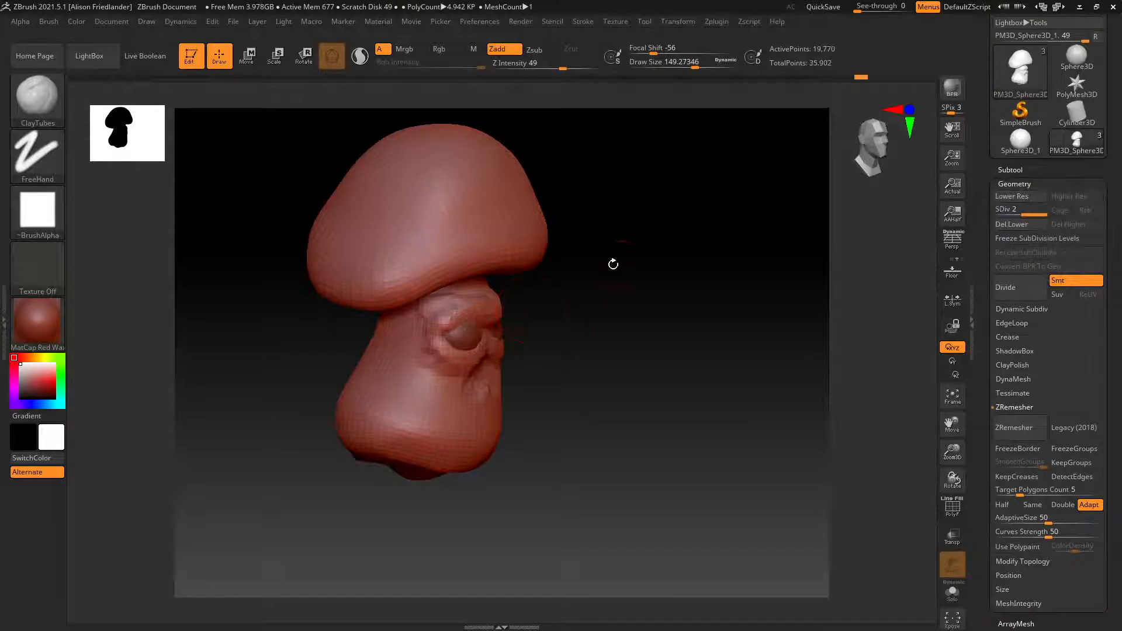
{"action": "left_click_drag", "start_coordinate": [611, 261], "coordinate": [571, 272]}
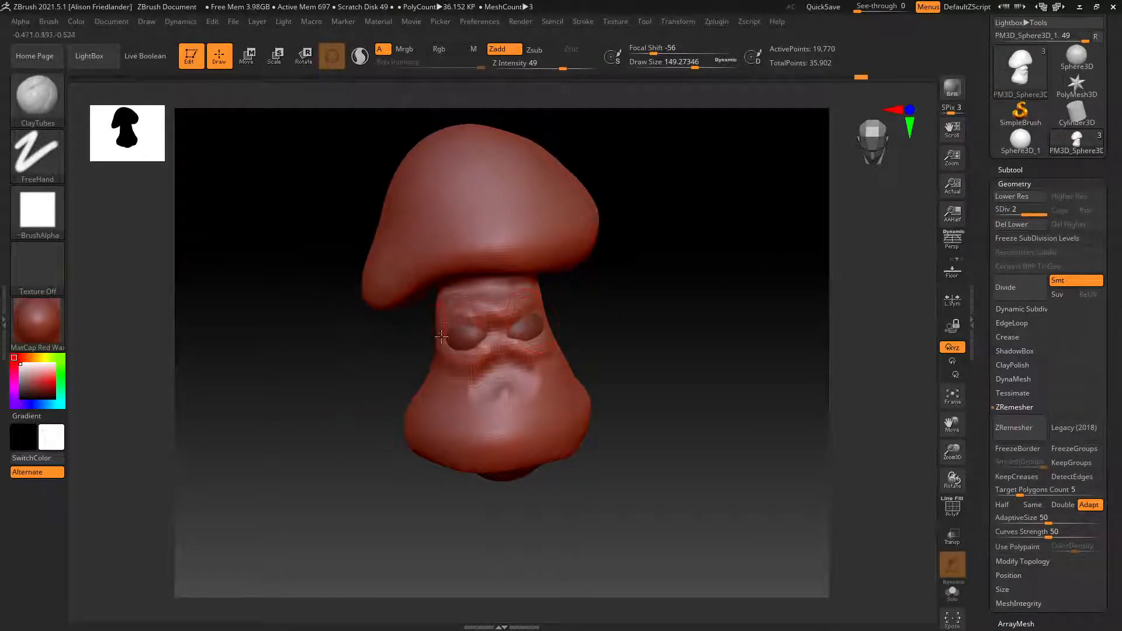
Sculpt thick, angry brows slanting down over both eyes with ClayTubes.
{"action": "left_click_drag", "start_coordinate": [442, 337], "coordinate": [472, 322]}
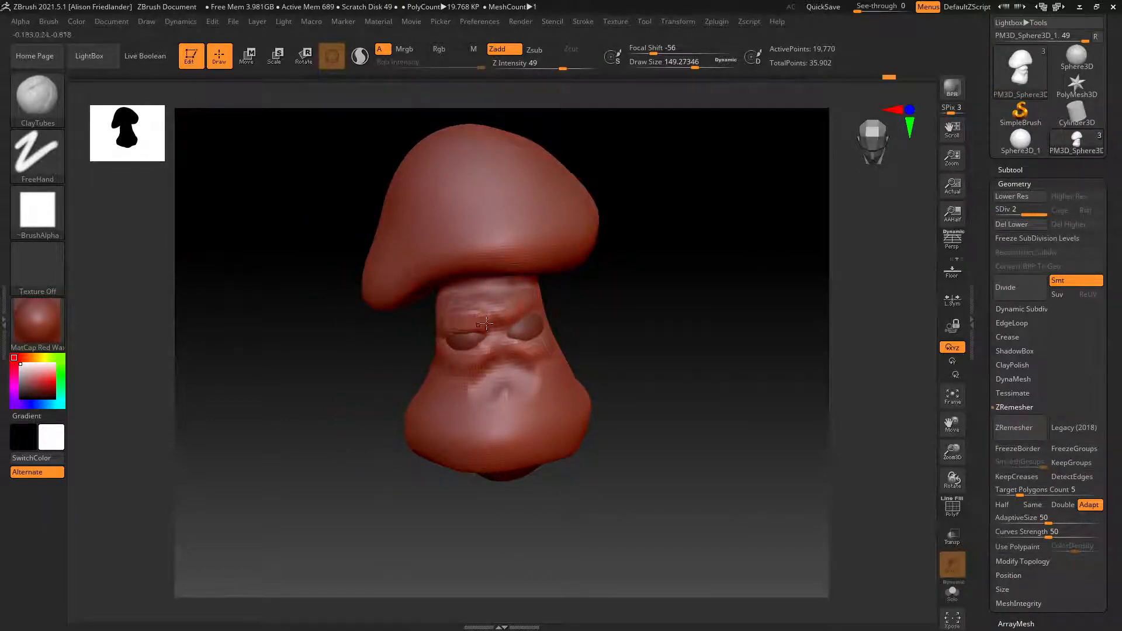
{"action": "right_click_drag", "start_coordinate": [486, 323], "coordinate": [517, 320]}
{"action": "mouse_move", "coordinate": [511, 319]}
{"action": "left_mouse_down"}
{"action": "mouse_move", "coordinate": [526, 301]}
{"action": "mouse_move", "coordinate": [506, 315]}
{"action": "mouse_move", "coordinate": [535, 310]}
{"action": "mouse_move", "coordinate": [526, 301]}
{"action": "mouse_move", "coordinate": [555, 317]}
{"action": "mouse_move", "coordinate": [520, 323]}
{"action": "mouse_move", "coordinate": [510, 310]}
{"action": "mouse_move", "coordinate": [526, 303]}
{"action": "left_mouse_up"}
{"action": "left_click_drag", "start_coordinate": [470, 332], "coordinate": [487, 314]}
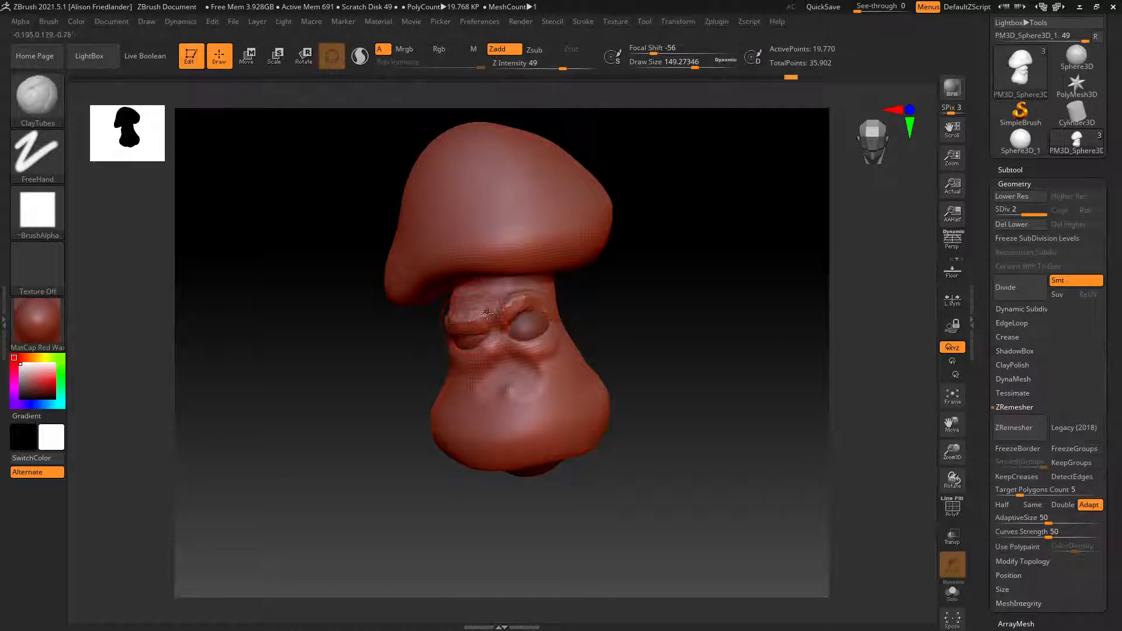
{"action": "right_click_drag", "start_coordinate": [450, 294], "coordinate": [460, 291]}
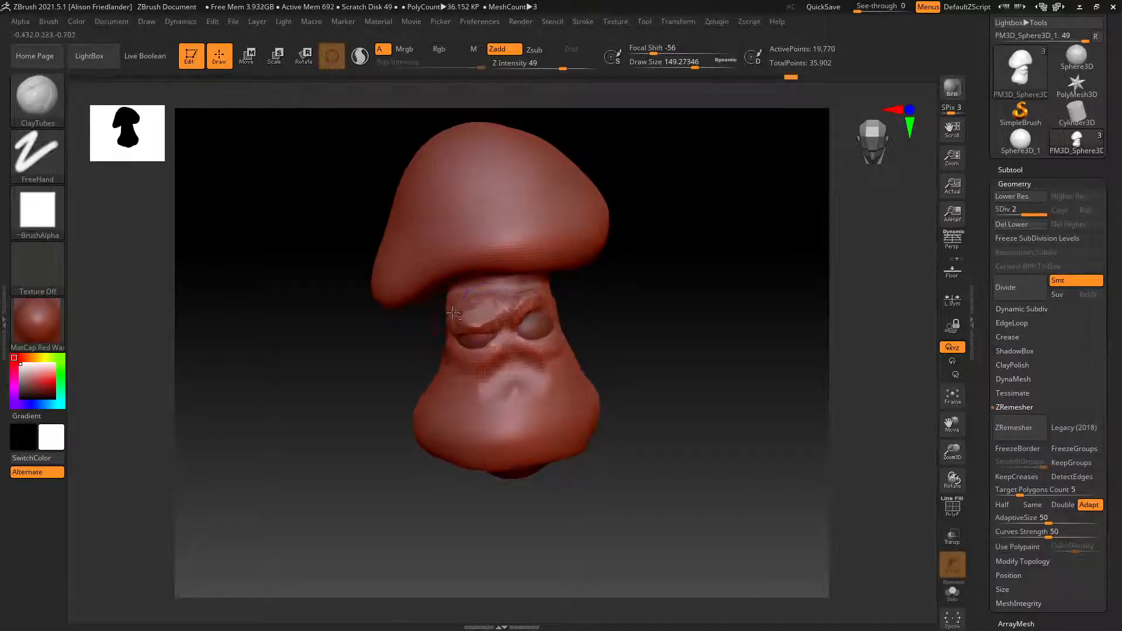
Sculpt a frown crease between the brows and lower eyelids beneath both eyes with ClayTubes.
{"action": "left_click_drag", "start_coordinate": [500, 305], "coordinate": [503, 342]}
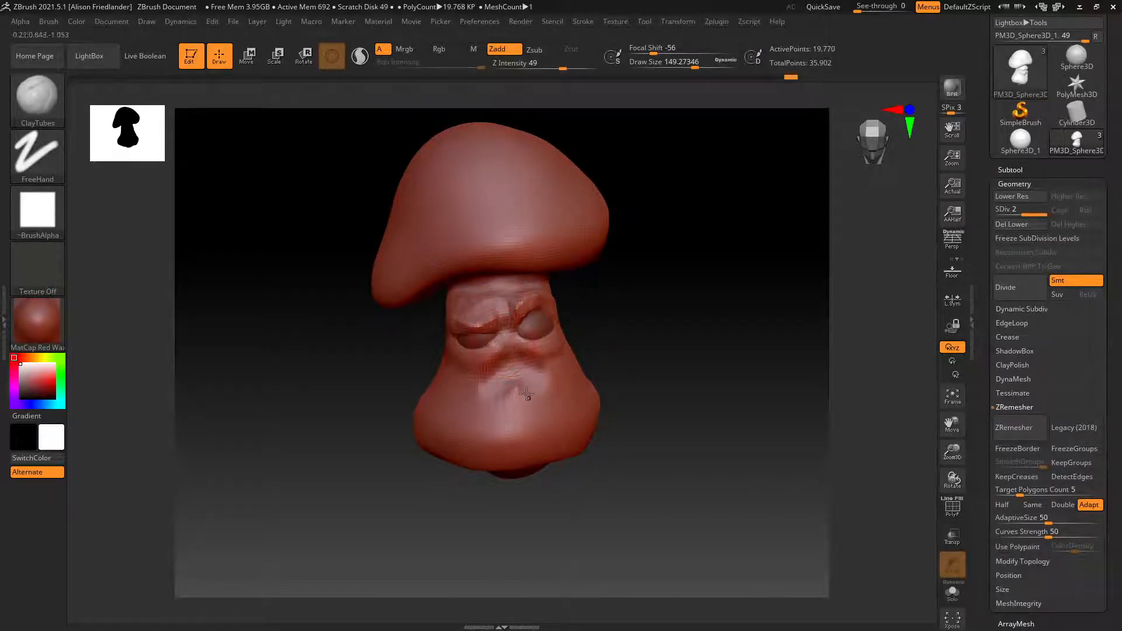
{"action": "mouse_move", "coordinate": [527, 395]}
{"action": "left_mouse_down"}
{"action": "mouse_move", "coordinate": [460, 340]}
{"action": "mouse_move", "coordinate": [551, 331]}
{"action": "left_mouse_up"}
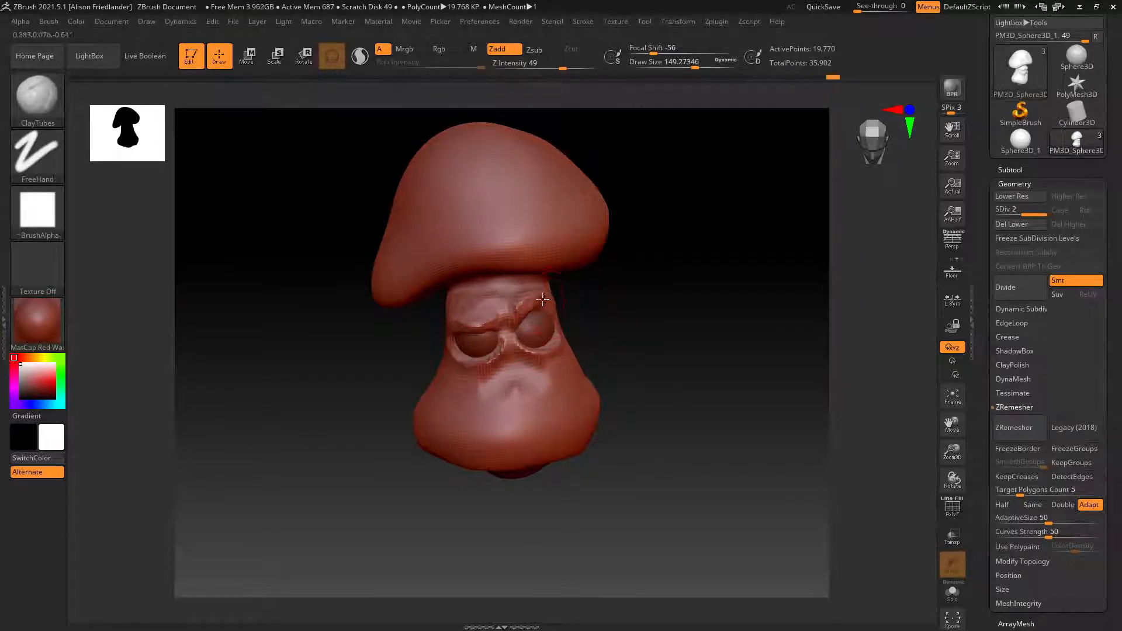
{"action": "right_click_drag", "start_coordinate": [542, 299], "coordinate": [508, 255], "text": "alt"}
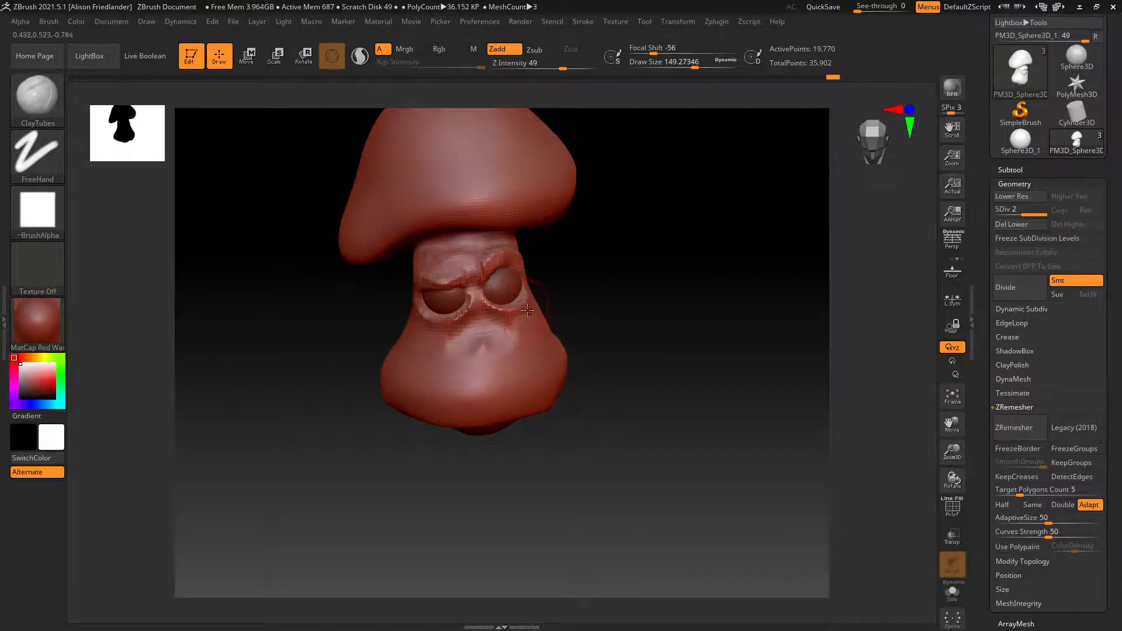
Switch to the DamStandard brush.
{"action": "key", "text": "b"}
{"action": "key", "text": "d"}
{"action": "key", "text": "s"}
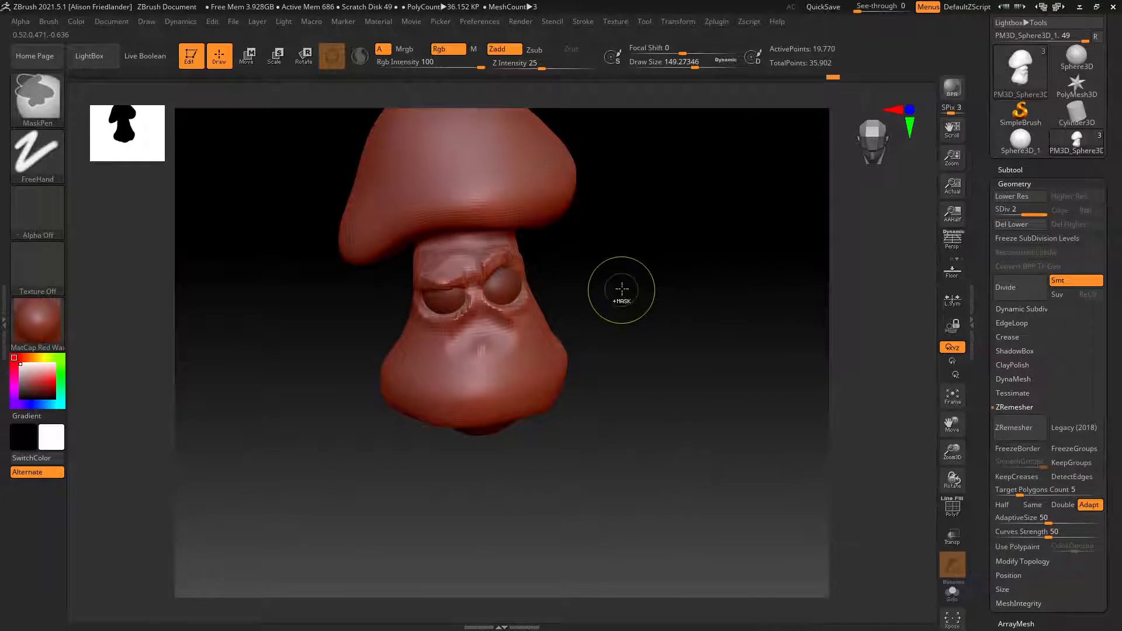
Undo the last sculpting strokes around the eyes.
{"action": "mouse_move", "coordinate": [614, 269]}
{"action": "left_mouse_down"}
{"action": "mouse_move", "coordinate": [663, 245]}
{"action": "mouse_move", "coordinate": [582, 270]}
{"action": "mouse_move", "coordinate": [601, 265]}
{"action": "mouse_move", "coordinate": [573, 293]}
{"action": "left_mouse_up"}
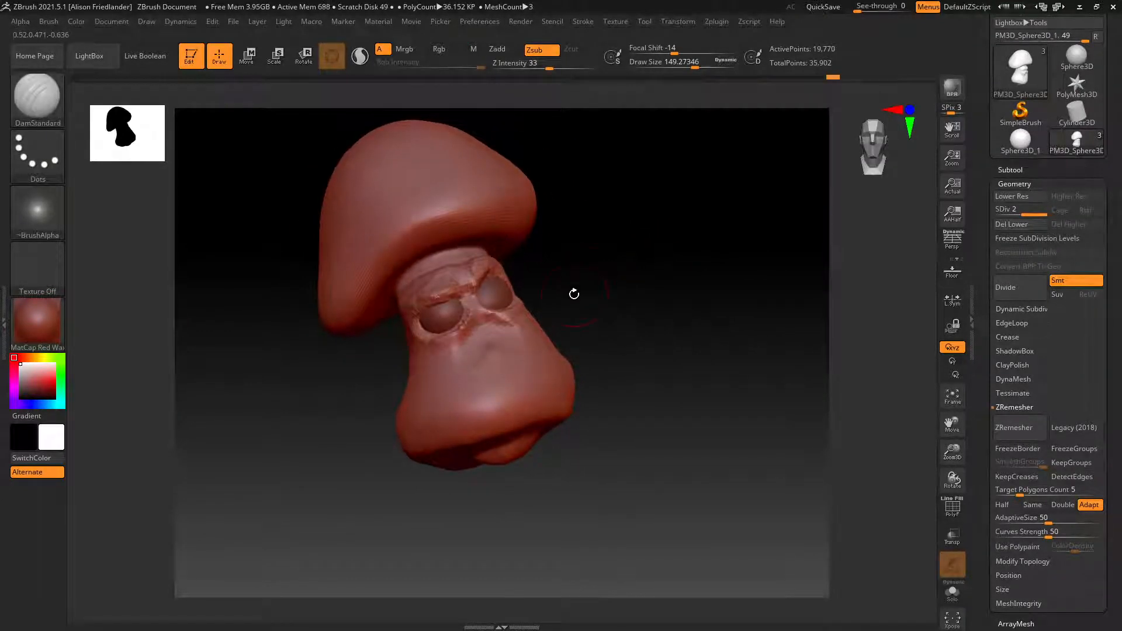
{"action": "key", "text": "ctrl"}
{"action": "key", "text": "ctrl+z"}
{"action": "key", "text": "ctrl+z"}
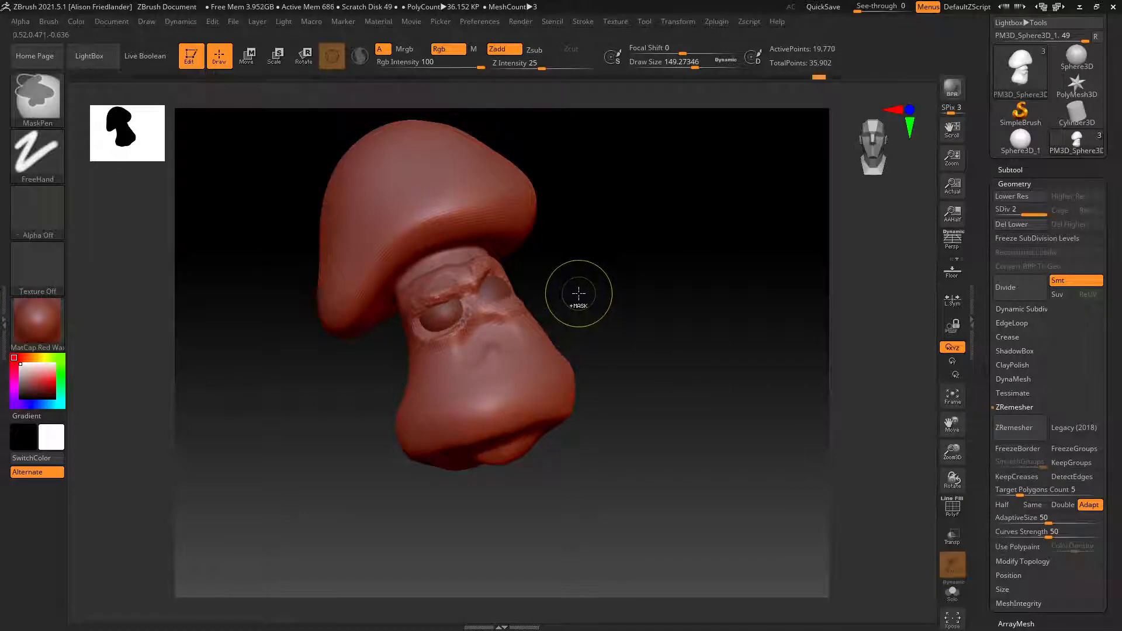
{"action": "key", "text": "ctrl+z"}
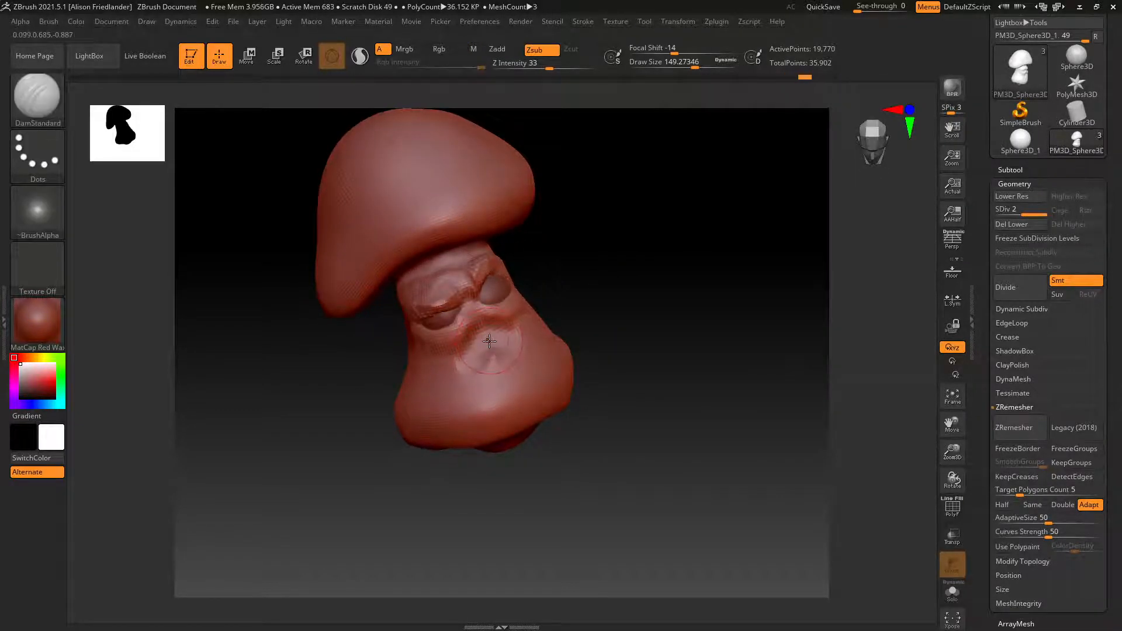
Redo the undone face stroke and sculpt a downturned mouth beneath the eyes with the ClayTubes brush.
{"action": "key", "text": "b"}
{"action": "key", "text": "c"}
{"action": "key", "text": "t"}
{"action": "key", "text": "ctrl+shift+z"}
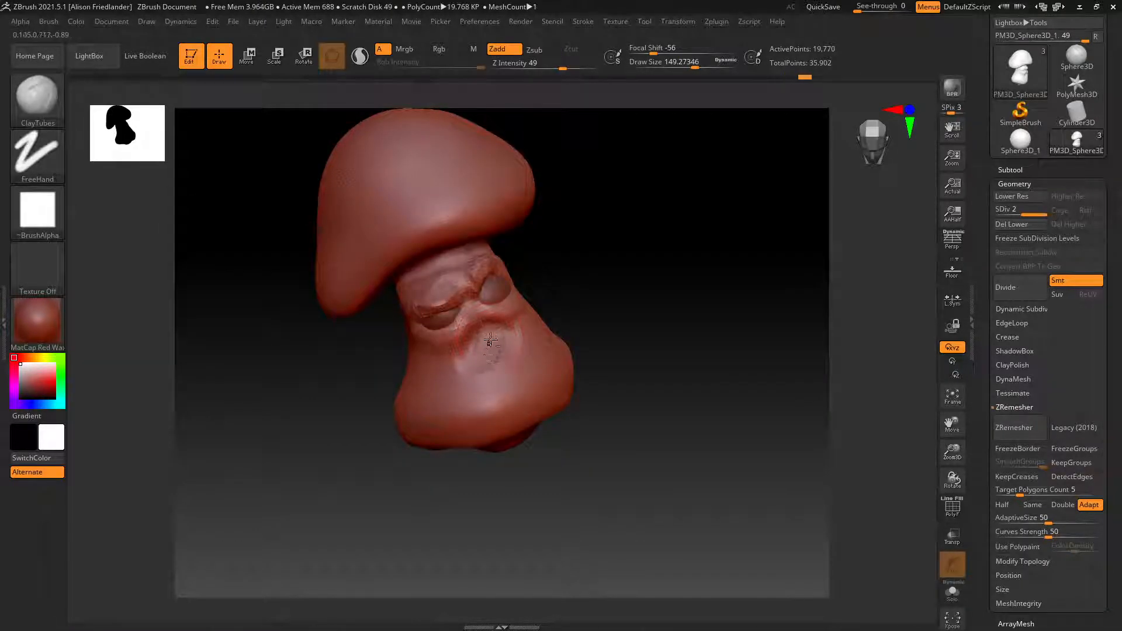
{"action": "left_click_drag", "start_coordinate": [479, 344], "coordinate": [516, 339]}
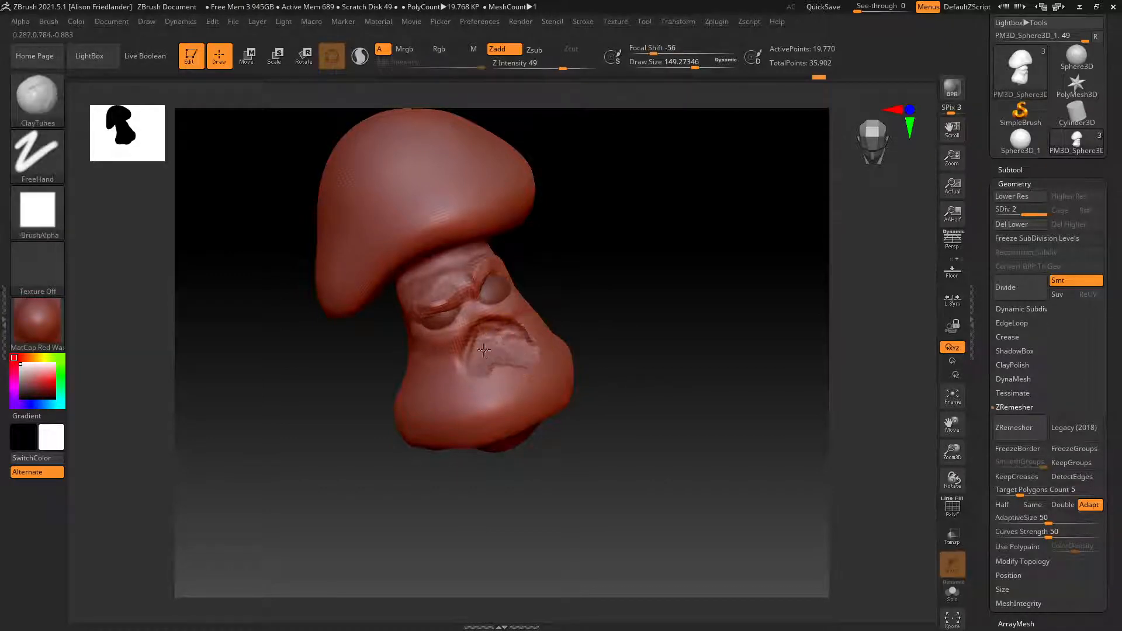
Deepen the frowning mouth's arch with ClayTubes and smooth its surrounding folds.
{"action": "mouse_move", "coordinate": [584, 313]}
{"action": "left_mouse_down", "text": "shift"}
{"action": "mouse_move", "coordinate": [604, 304]}
{"action": "mouse_move", "coordinate": [598, 336]}
{"action": "mouse_move", "coordinate": [526, 323]}
{"action": "left_mouse_up", "text": "shift"}
{"action": "key", "text": "ctrl"}
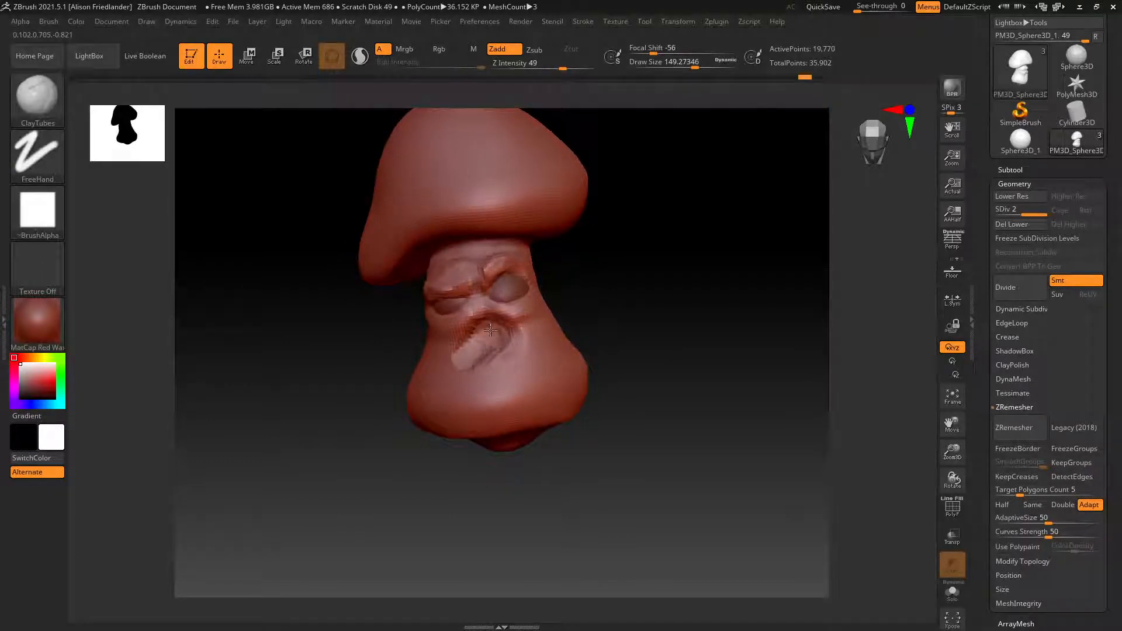
{"action": "mouse_move", "coordinate": [498, 346]}
{"action": "left_mouse_down"}
{"action": "mouse_move", "coordinate": [476, 348]}
{"action": "mouse_move", "coordinate": [486, 335]}
{"action": "mouse_move", "coordinate": [491, 344]}
{"action": "left_mouse_up"}
{"action": "mouse_move", "coordinate": [521, 342]}
{"action": "right_mouse_down"}
{"action": "mouse_move", "coordinate": [570, 322]}
{"action": "mouse_move", "coordinate": [505, 333]}
{"action": "mouse_move", "coordinate": [438, 324]}
{"action": "right_mouse_up"}
{"action": "key", "text": "shift"}
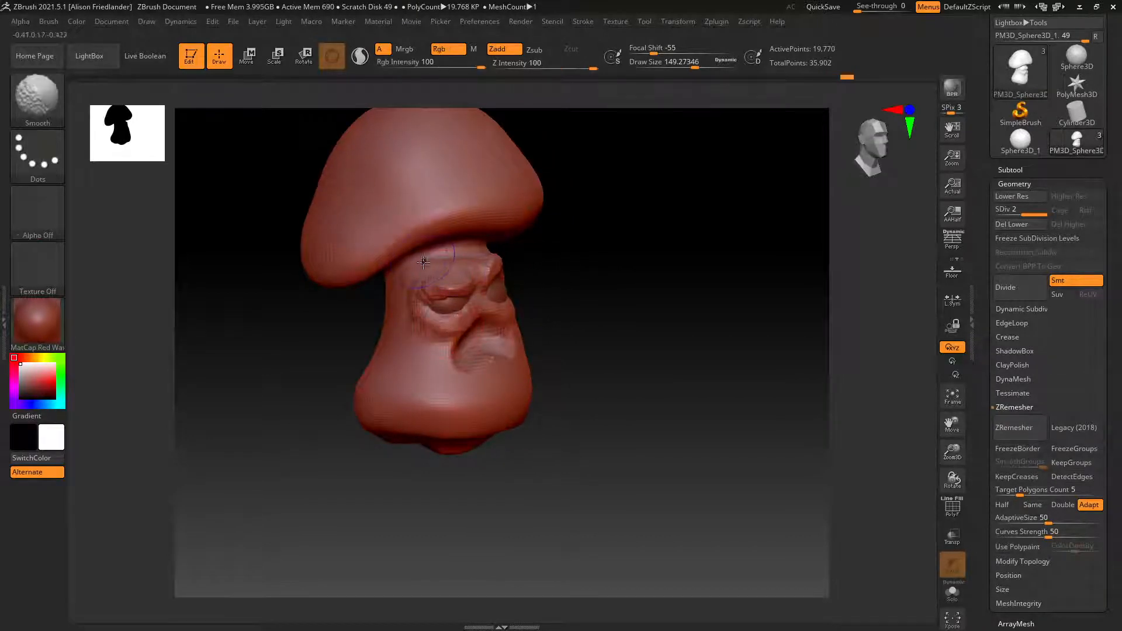
Carve a vertical crease between the brows and wrinkle lines across the forehead with the DamStandard brush.
{"action": "right_click_drag", "start_coordinate": [491, 251], "coordinate": [473, 257]}
{"action": "key", "text": "b"}
{"action": "key", "text": "d"}
{"action": "key", "text": "s"}
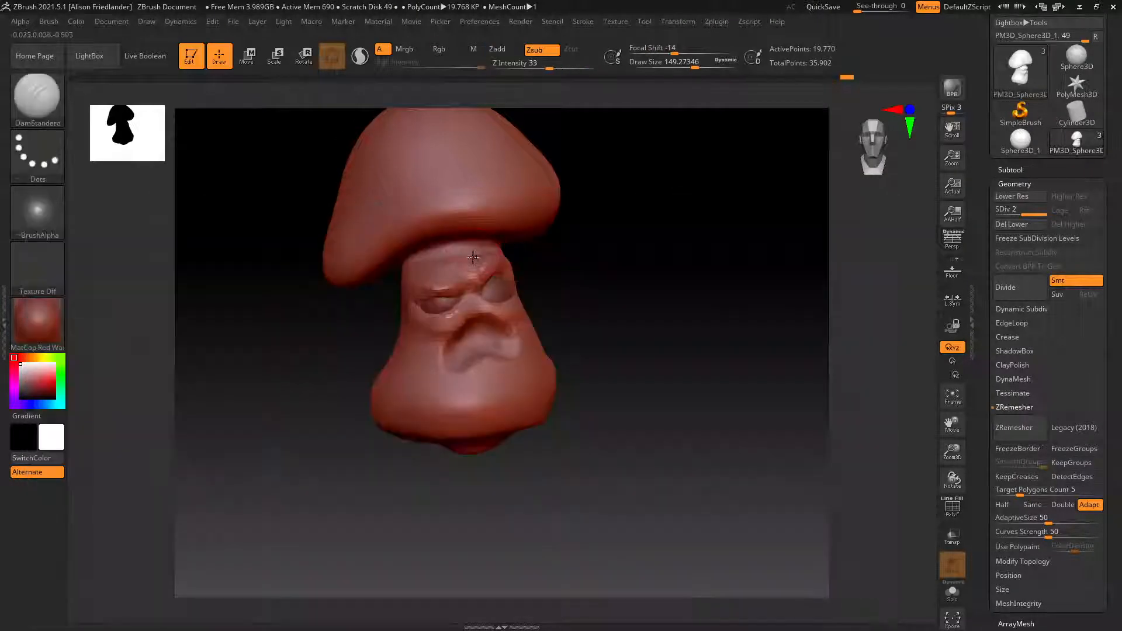
{"action": "key", "text": "ctrl+z"}
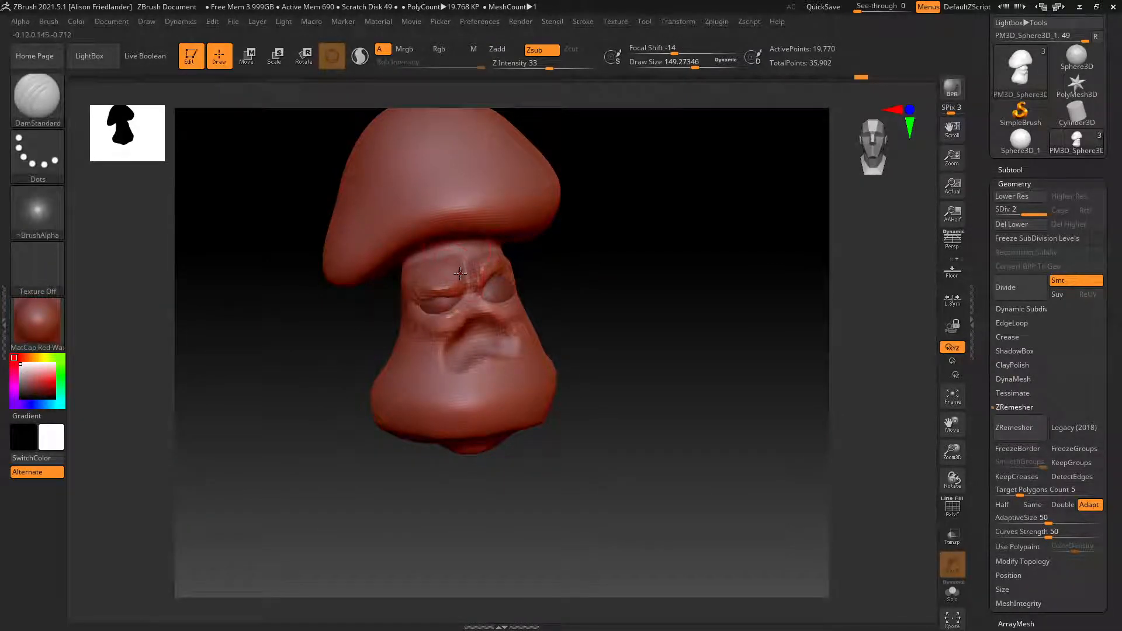
{"action": "left_click_drag", "start_coordinate": [446, 277], "coordinate": [416, 273]}
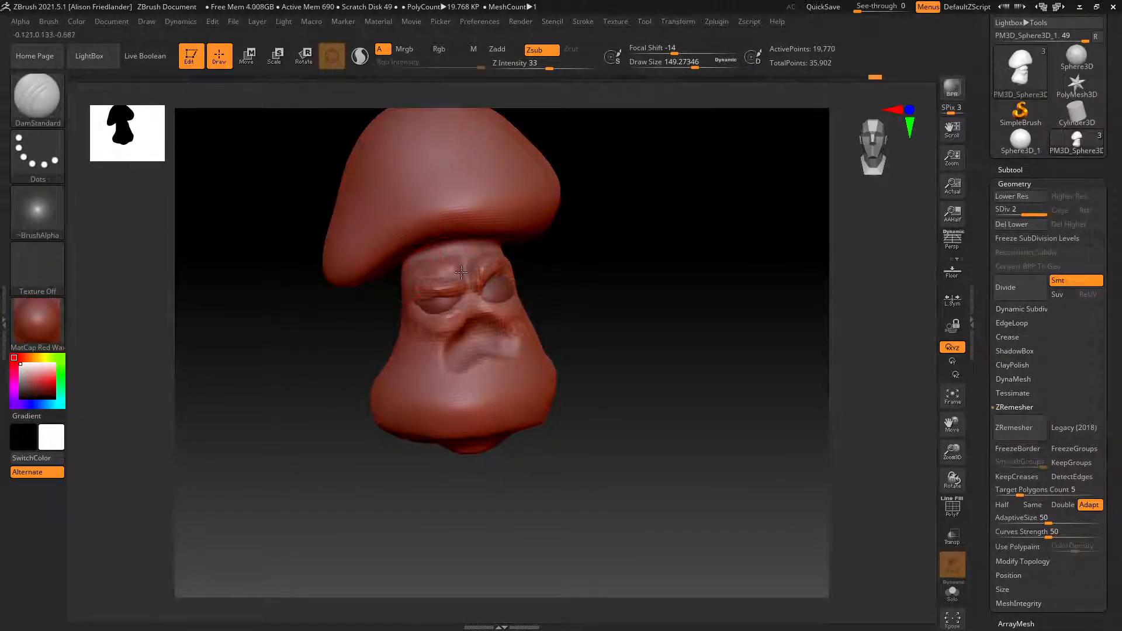
Smooth the carved wrinkles on the forehead above the brows.
{"action": "key", "text": "shift"}
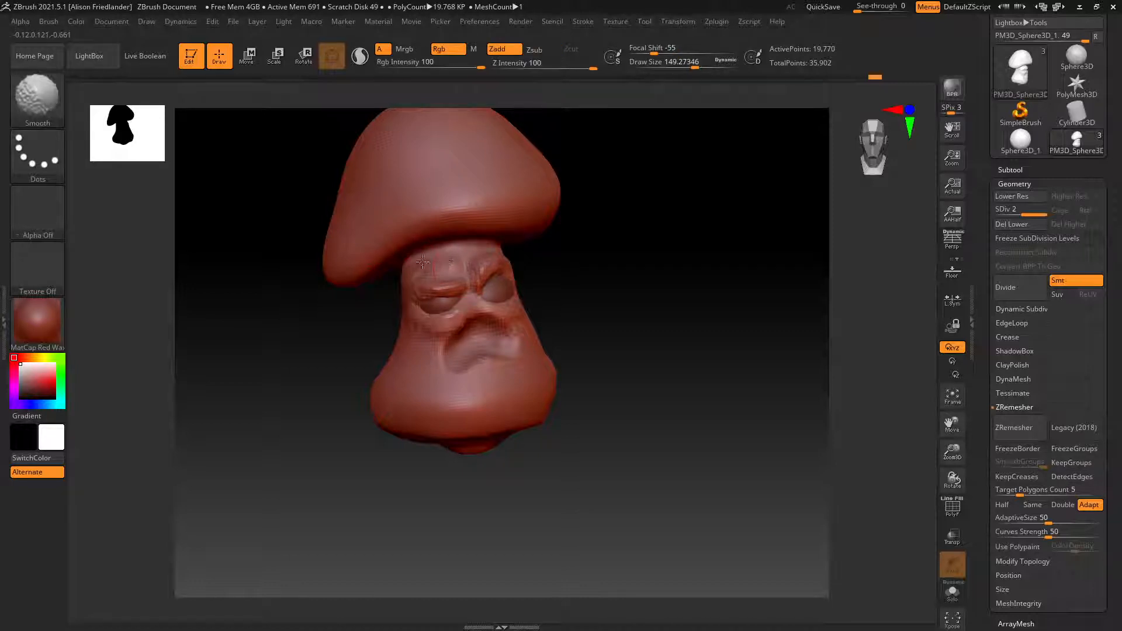
{"action": "mouse_move", "coordinate": [422, 262]}
{"action": "left_mouse_down", "text": "shift"}
{"action": "mouse_move", "coordinate": [460, 266]}
{"action": "mouse_move", "coordinate": [445, 265]}
{"action": "left_mouse_up", "text": "shift"}
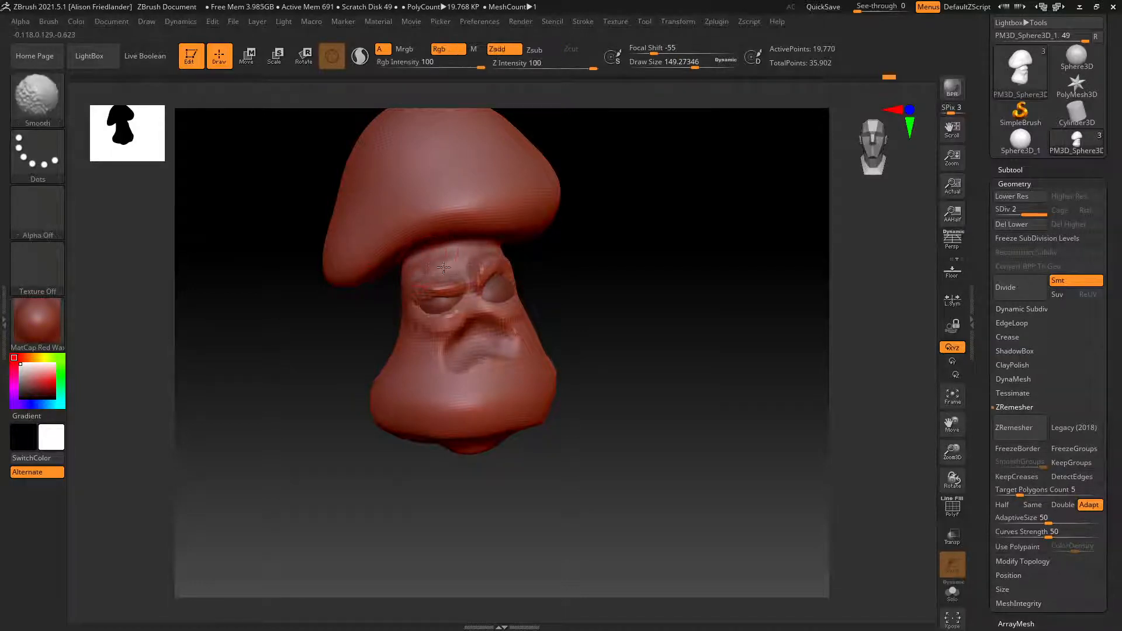
{"action": "right_click_drag", "start_coordinate": [448, 265], "coordinate": [439, 277]}
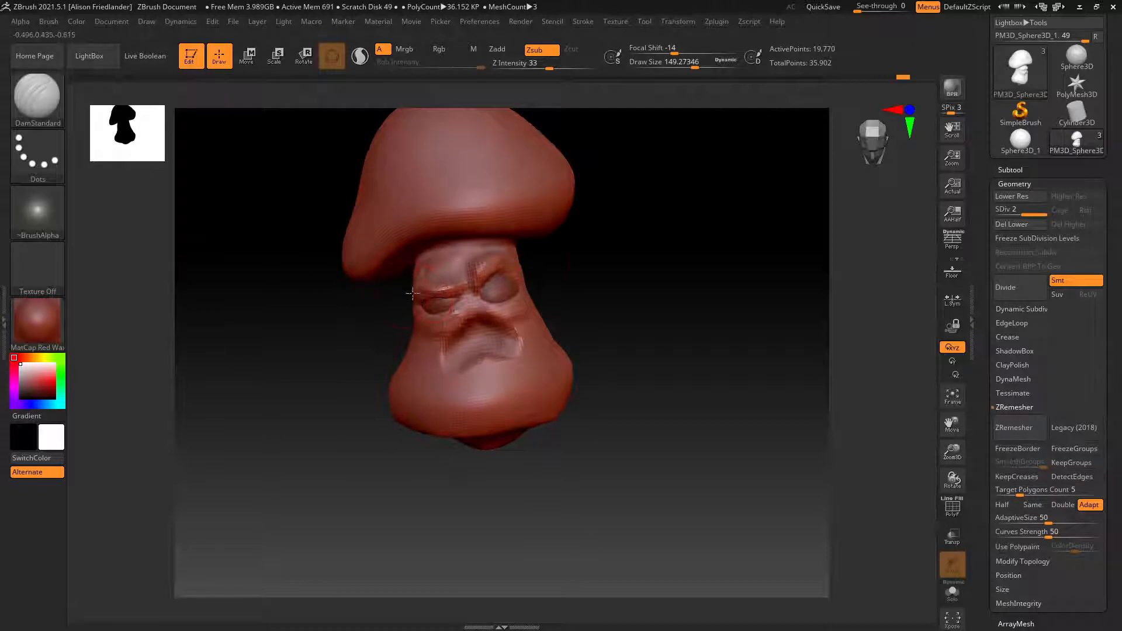
{"action": "left_click_drag", "start_coordinate": [530, 253], "coordinate": [505, 257], "text": "alt"}
{"action": "key", "text": "shift"}
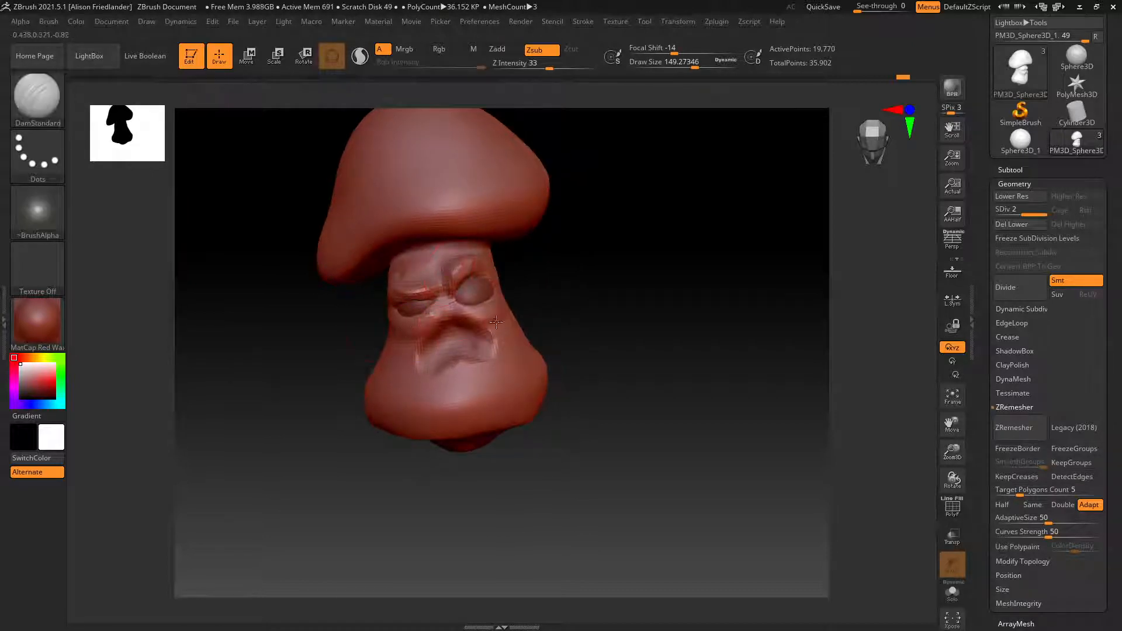
Refine the brow and outer eye corner from the side with ClayTubes and smoothing.
{"action": "right_click_drag", "start_coordinate": [470, 293], "coordinate": [580, 259]}
{"action": "key", "text": "b"}
{"action": "key", "text": "c"}
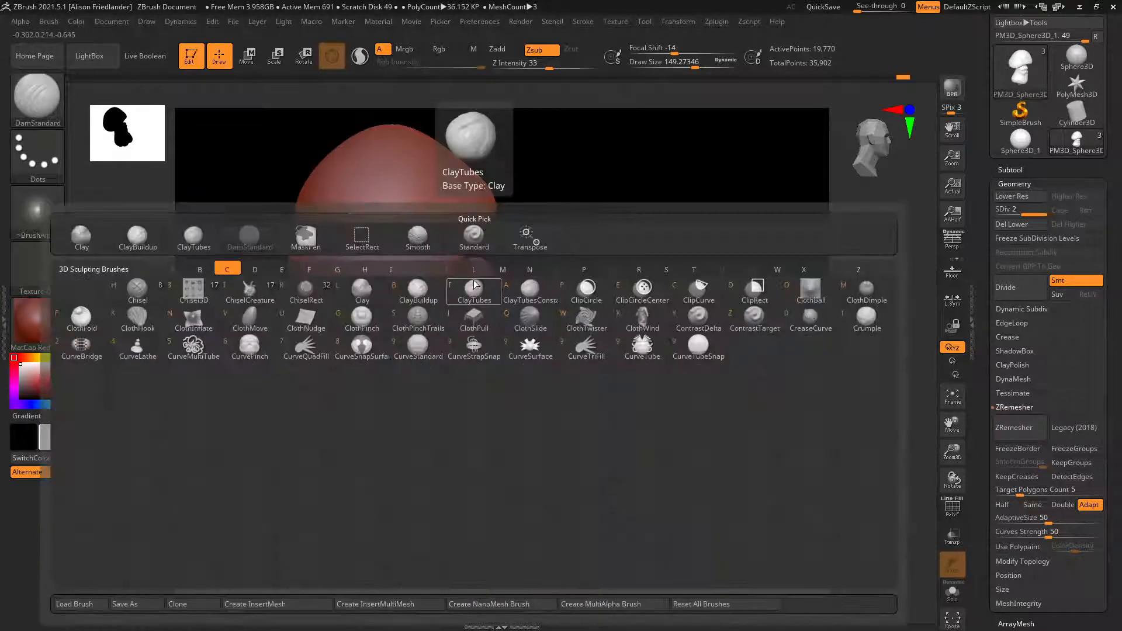
{"action": "left_click", "coordinate": [477, 285]}
{"action": "mouse_move", "coordinate": [501, 243]}
{"action": "right_mouse_down"}
{"action": "mouse_move", "coordinate": [503, 257]}
{"action": "mouse_move", "coordinate": [451, 306]}
{"action": "right_mouse_up"}
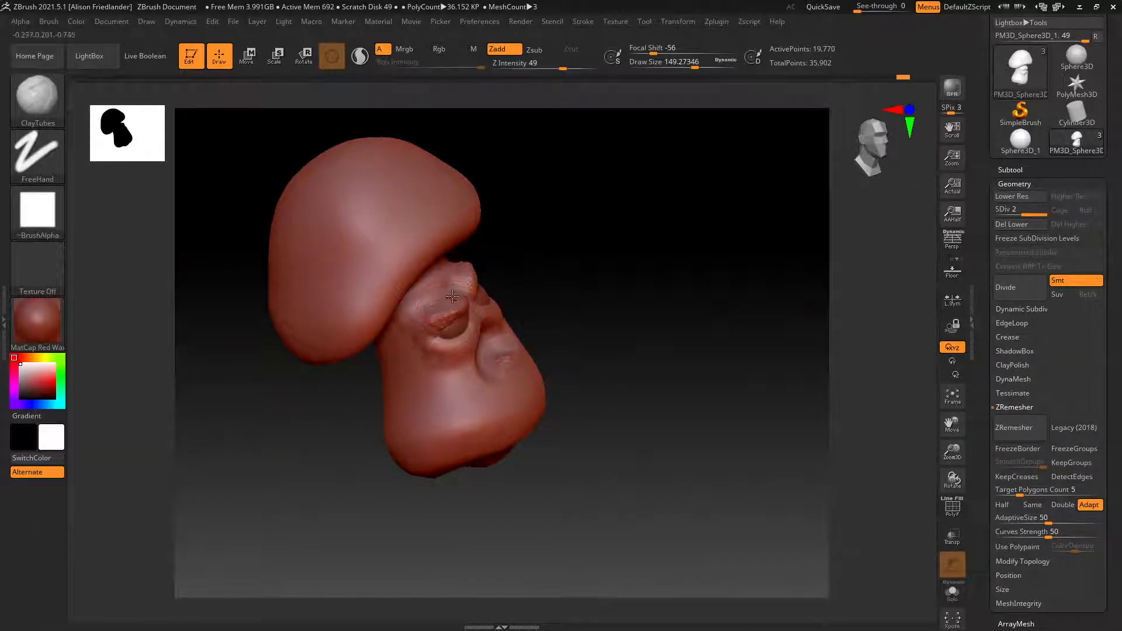
{"action": "key", "text": "shift"}
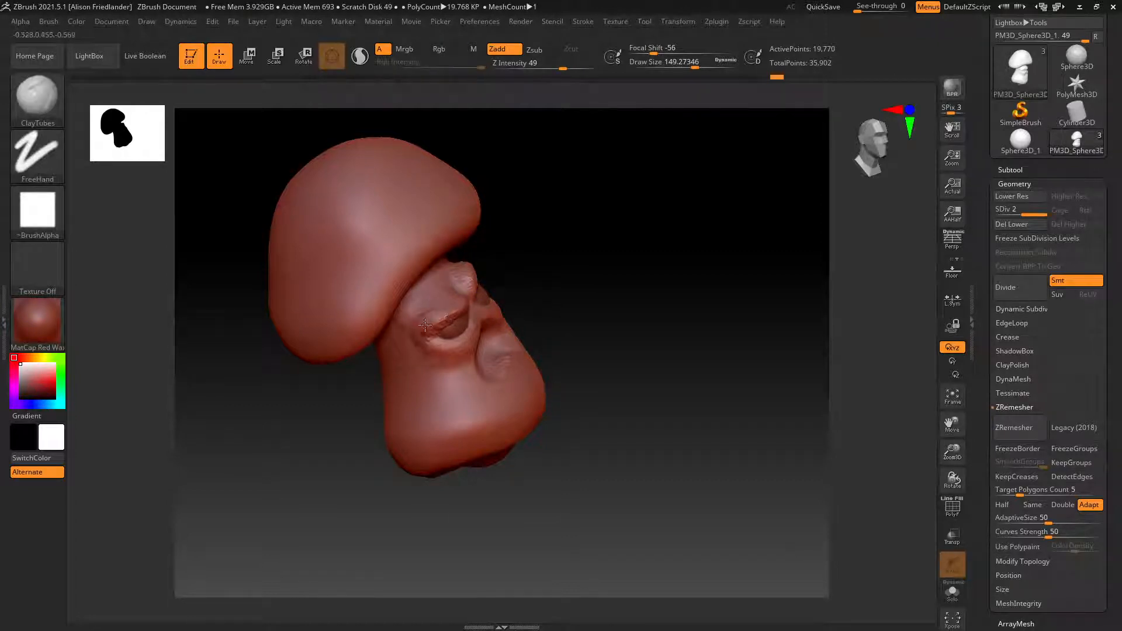
{"action": "key", "text": "shift"}
{"action": "mouse_move", "coordinate": [416, 363]}
{"action": "right_mouse_down"}
{"action": "mouse_move", "coordinate": [434, 331]}
{"action": "mouse_move", "coordinate": [421, 331]}
{"action": "right_mouse_up"}
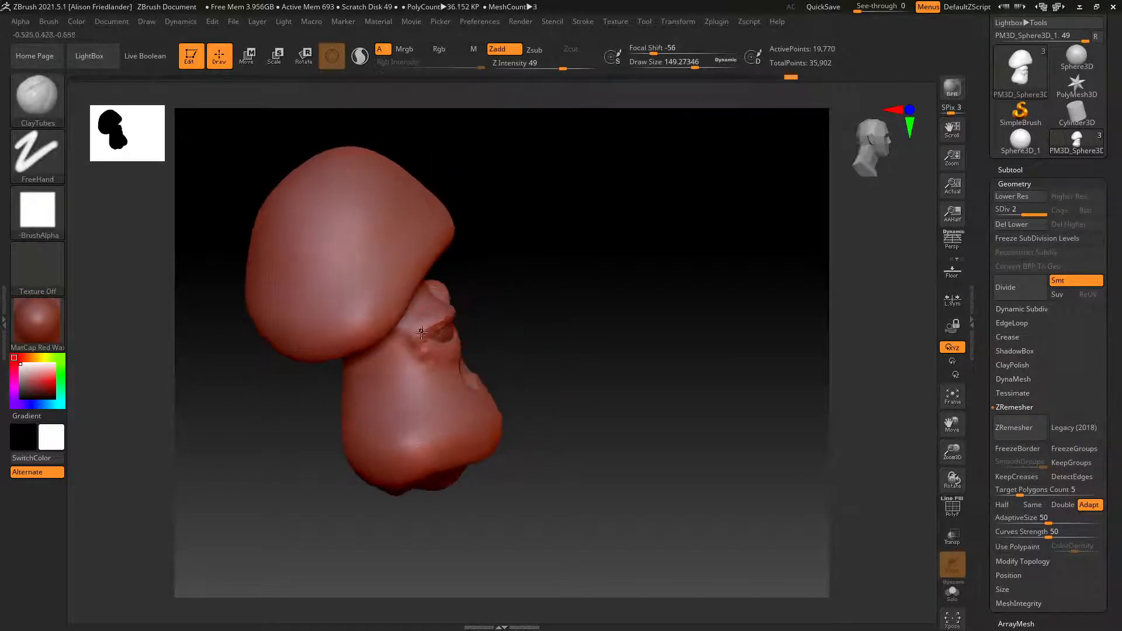
Build up clay volume over the front and underside of the stalk's base with the ClayBuildup brush.
{"action": "key", "text": "b"}
{"action": "left_click_drag", "start_coordinate": [612, 239], "coordinate": [519, 267]}
{"action": "left_click_drag", "start_coordinate": [619, 273], "coordinate": [464, 294]}
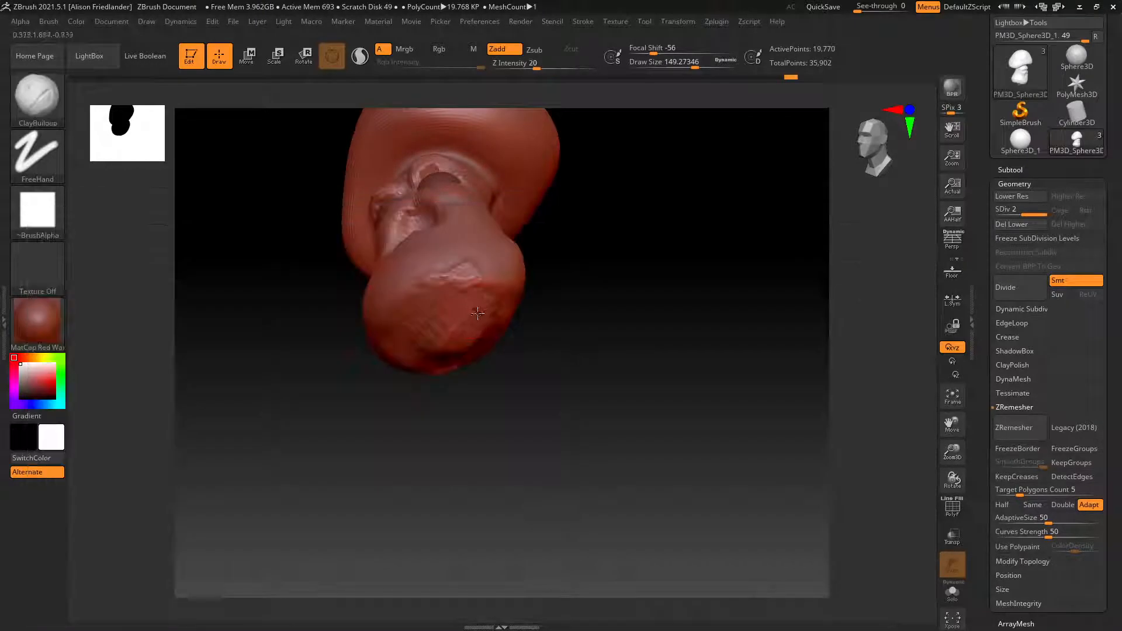
{"action": "left_click_drag", "start_coordinate": [463, 338], "coordinate": [386, 277]}
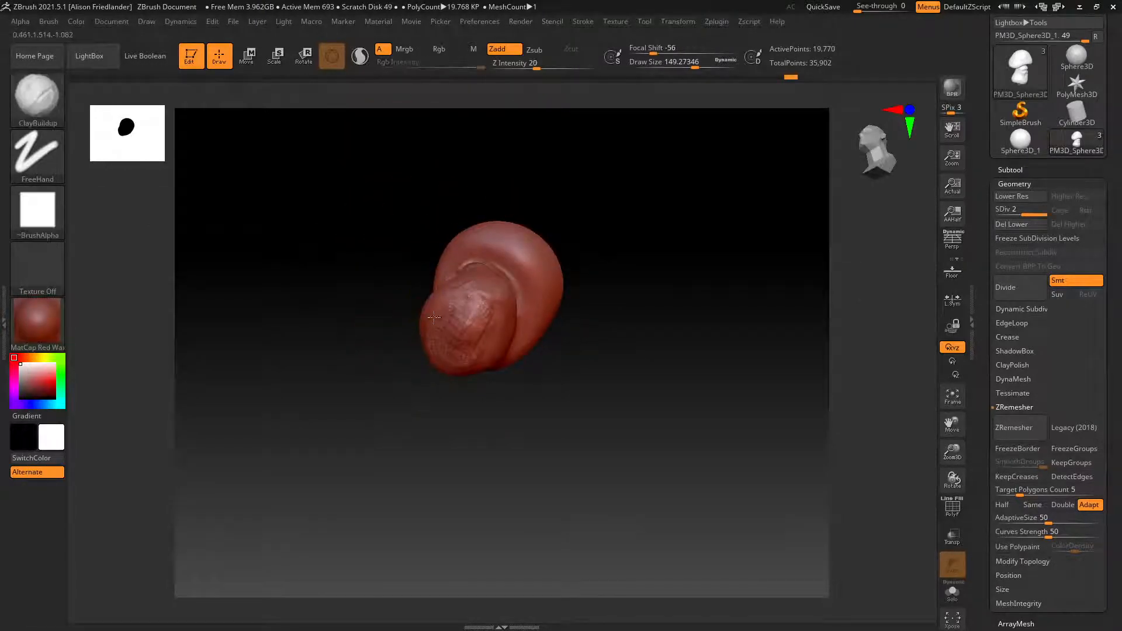
{"action": "mouse_move", "coordinate": [458, 356]}
{"action": "left_mouse_down"}
{"action": "mouse_move", "coordinate": [494, 354]}
{"action": "mouse_move", "coordinate": [462, 298]}
{"action": "mouse_move", "coordinate": [491, 339]}
{"action": "mouse_move", "coordinate": [458, 316]}
{"action": "left_mouse_up"}
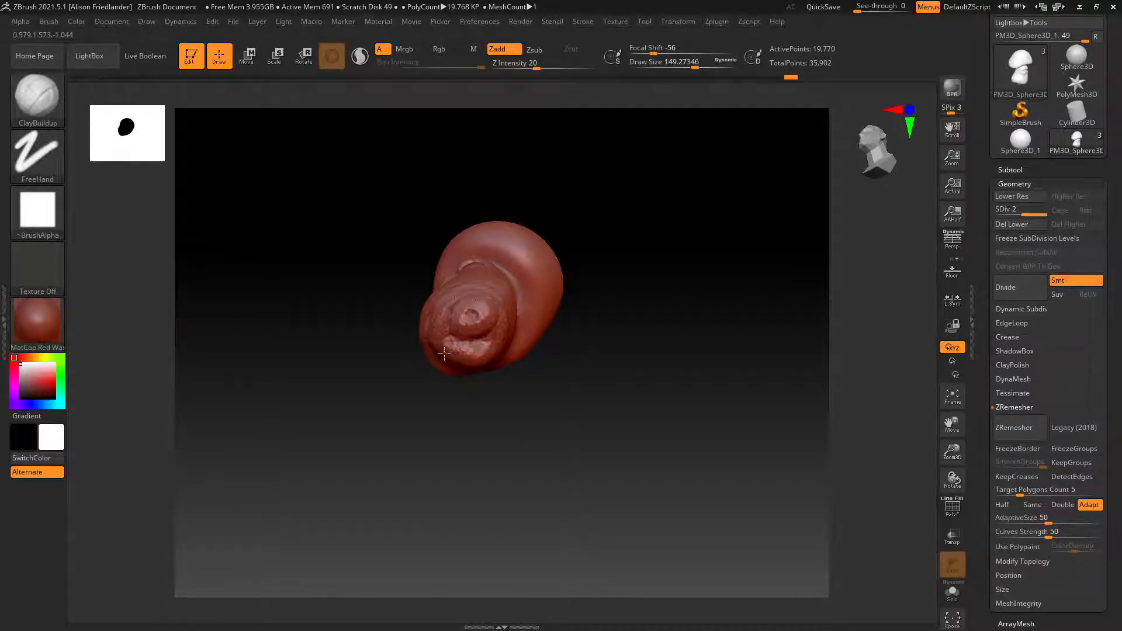
Extend the ClayBuildup strokes around the sides and back of the stalk's base to thicken it.
{"action": "right_click_drag", "start_coordinate": [444, 324], "coordinate": [479, 273]}
{"action": "left_click_drag", "start_coordinate": [406, 345], "coordinate": [466, 375]}
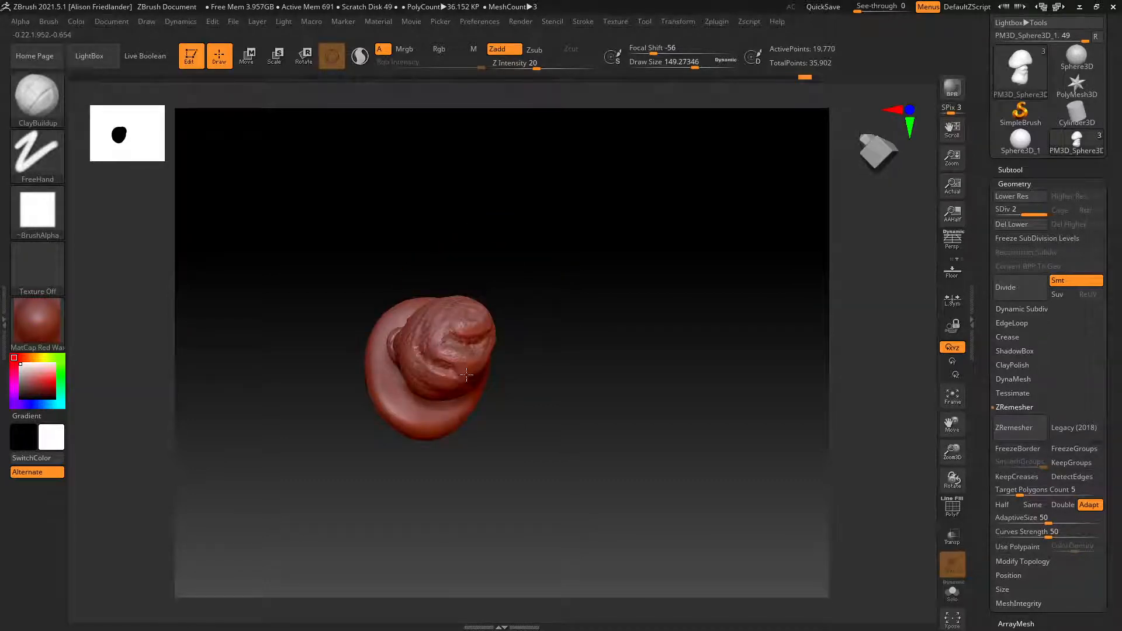
{"action": "mouse_move", "coordinate": [435, 305]}
{"action": "left_mouse_down"}
{"action": "mouse_move", "coordinate": [458, 366]}
{"action": "mouse_move", "coordinate": [476, 342]}
{"action": "left_mouse_up"}
{"action": "mouse_move", "coordinate": [462, 327]}
{"action": "right_mouse_down"}
{"action": "mouse_move", "coordinate": [494, 306]}
{"action": "mouse_move", "coordinate": [455, 363]}
{"action": "right_mouse_up"}
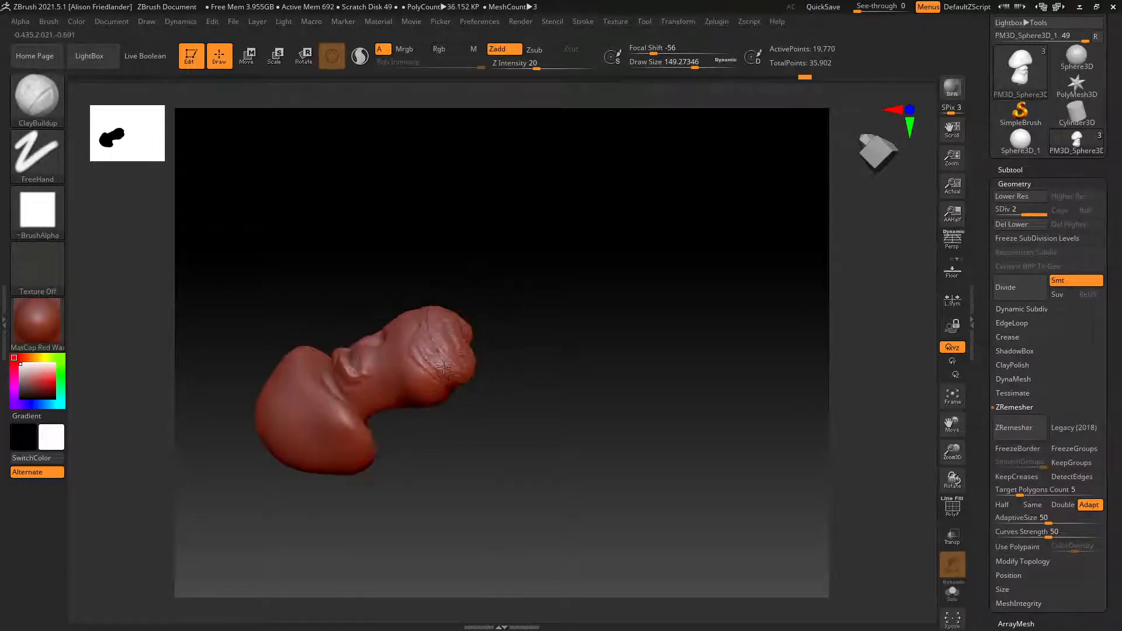
{"action": "right_click_drag", "start_coordinate": [477, 284], "coordinate": [448, 266], "text": "shift"}
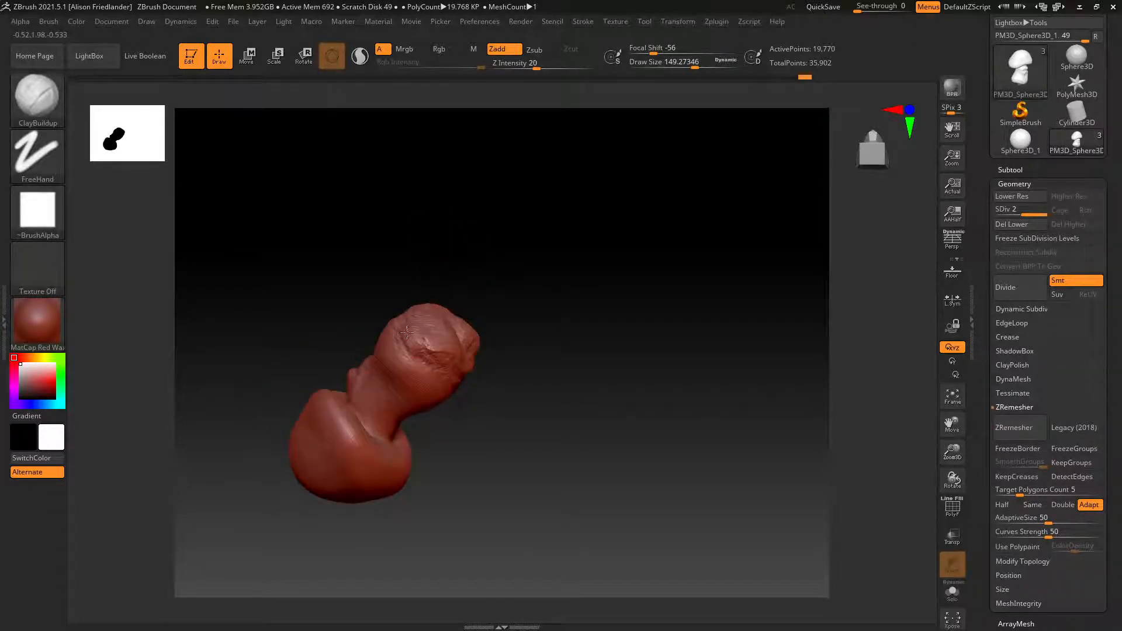
{"action": "mouse_move", "coordinate": [407, 332]}
{"action": "left_mouse_down"}
{"action": "mouse_move", "coordinate": [438, 362]}
{"action": "mouse_move", "coordinate": [445, 349]}
{"action": "left_mouse_up"}
Smooth the rough clay strokes on the back of the stalk's base.
{"action": "mouse_move", "coordinate": [432, 359]}
{"action": "right_mouse_down"}
{"action": "mouse_move", "coordinate": [406, 308]}
{"action": "mouse_move", "coordinate": [450, 386]}
{"action": "right_mouse_up"}
{"action": "key", "text": "shift"}
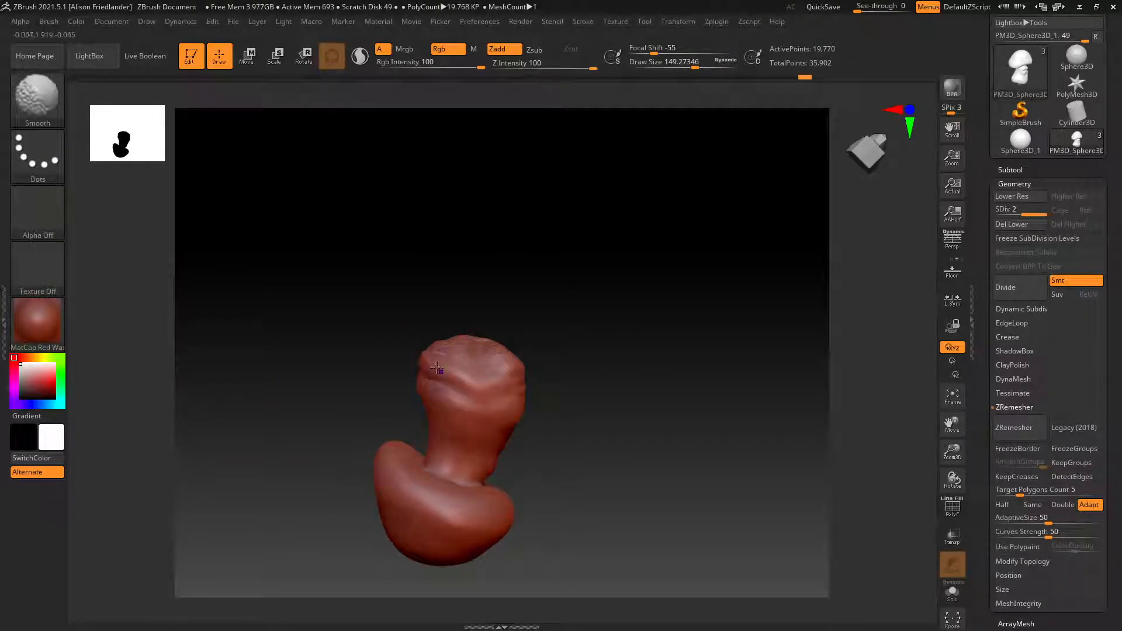
{"action": "mouse_move", "coordinate": [451, 357]}
{"action": "right_mouse_down"}
{"action": "mouse_move", "coordinate": [493, 362]}
{"action": "mouse_move", "coordinate": [469, 388]}
{"action": "right_mouse_up"}
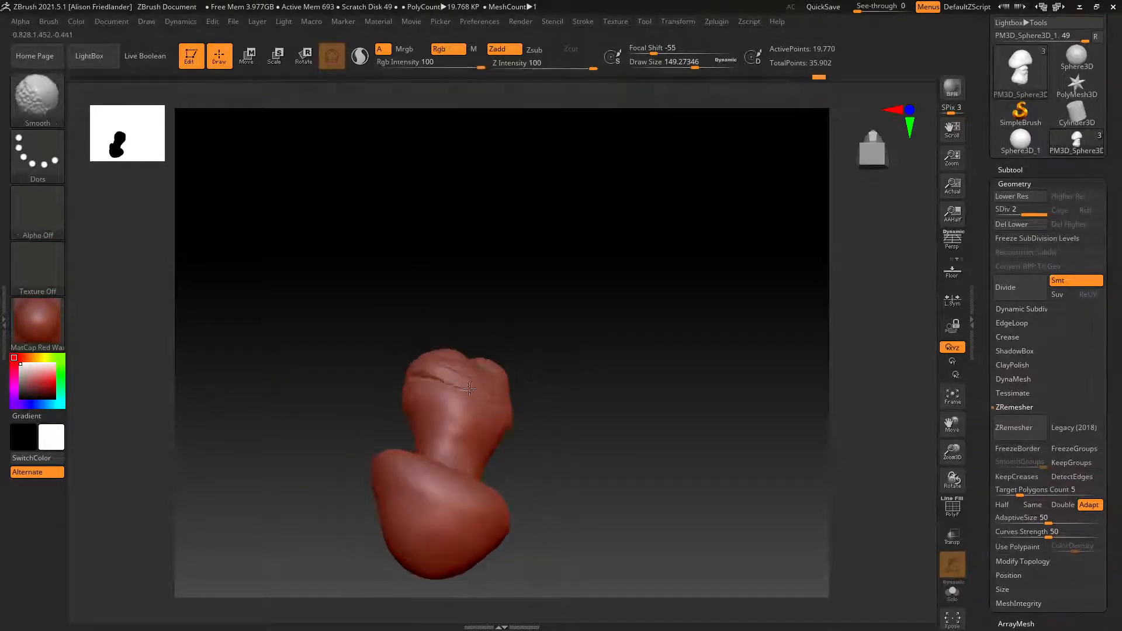
{"action": "left_click_drag", "start_coordinate": [423, 365], "coordinate": [425, 364], "text": "shift"}
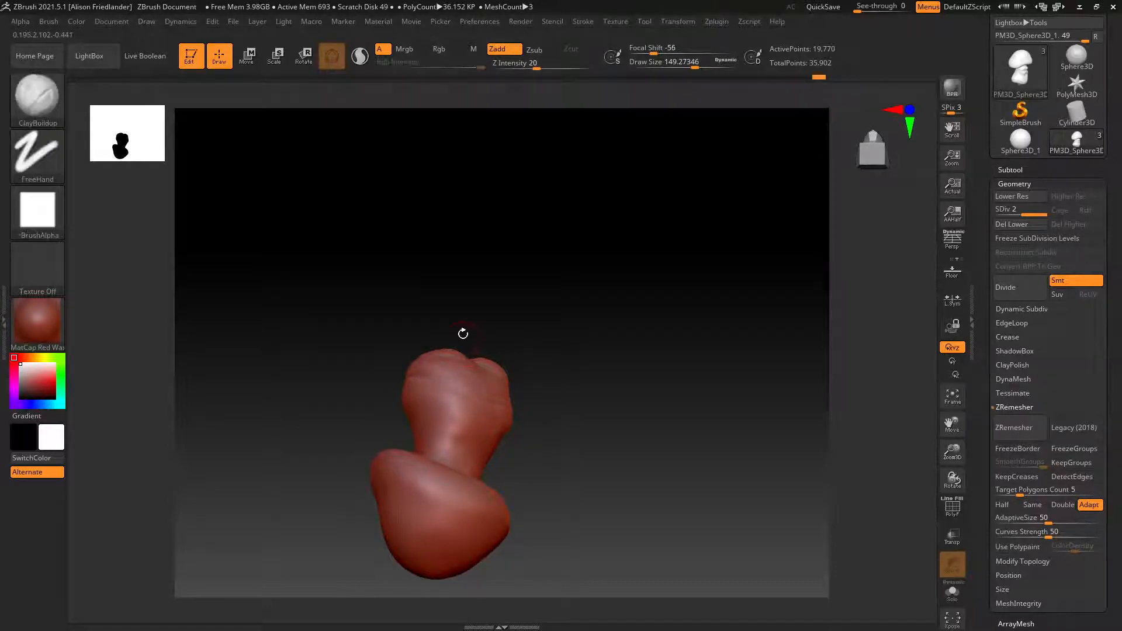
Smooth the front and underside of the stalk's base into an even rounded form.
{"action": "mouse_move", "coordinate": [476, 351]}
{"action": "right_mouse_down"}
{"action": "mouse_move", "coordinate": [380, 383]}
{"action": "mouse_move", "coordinate": [388, 363]}
{"action": "mouse_move", "coordinate": [287, 364]}
{"action": "right_mouse_up"}
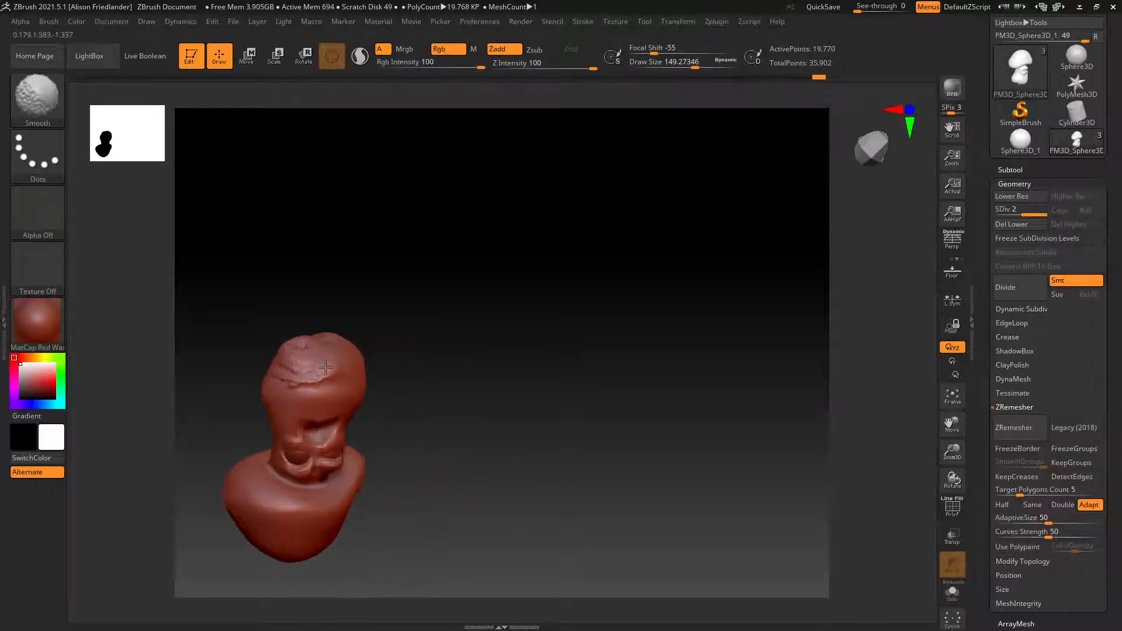
{"action": "mouse_move", "coordinate": [287, 363]}
{"action": "left_mouse_down"}
{"action": "mouse_move", "coordinate": [272, 367]}
{"action": "mouse_move", "coordinate": [346, 380]}
{"action": "left_mouse_up"}
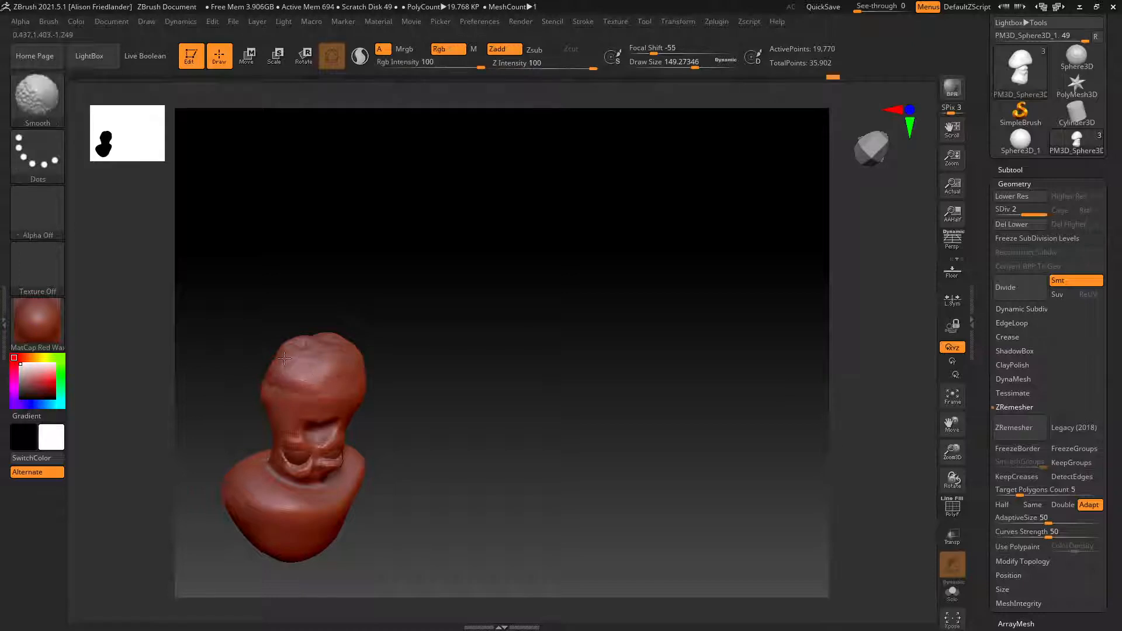
{"action": "right_click_drag", "start_coordinate": [317, 330], "coordinate": [336, 354]}
{"action": "right_click_drag", "start_coordinate": [320, 340], "coordinate": [330, 374]}
{"action": "left_click_drag", "start_coordinate": [322, 342], "coordinate": [307, 342], "text": "shift"}
{"action": "key", "text": "shift"}
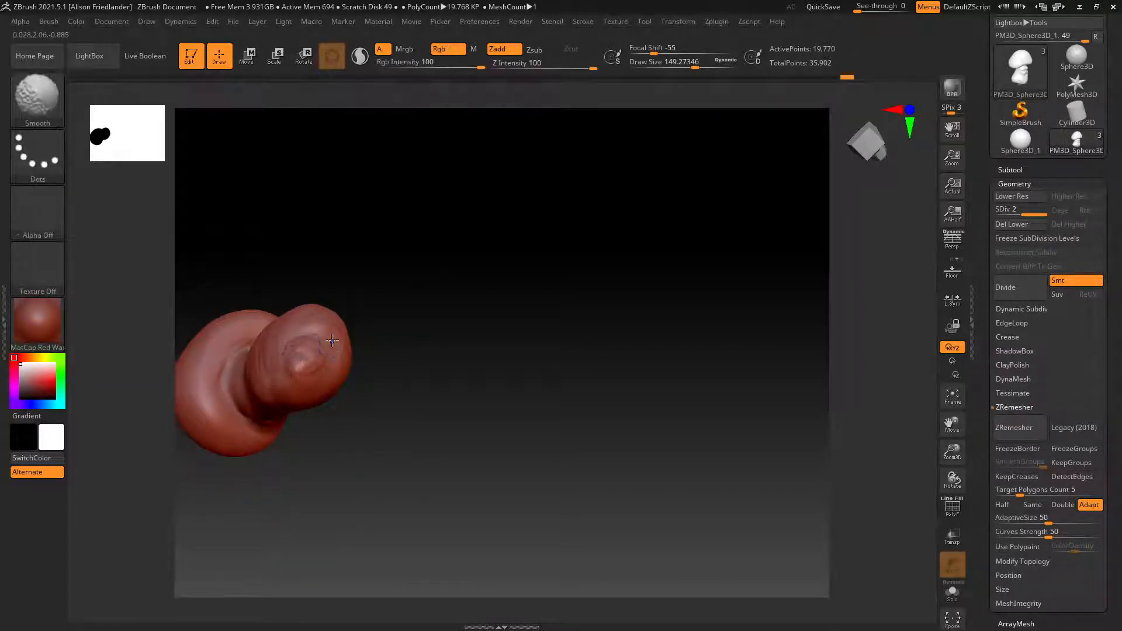
Enlarge the draw size to about 285 and bulk out the front and side of the lower stalk with ClayBuildup.
{"action": "mouse_move", "coordinate": [301, 354]}
{"action": "right_mouse_down"}
{"action": "mouse_move", "coordinate": [376, 197]}
{"action": "mouse_move", "coordinate": [368, 290]}
{"action": "mouse_move", "coordinate": [371, 224]}
{"action": "mouse_move", "coordinate": [398, 273]}
{"action": "mouse_move", "coordinate": [423, 281]}
{"action": "right_mouse_up"}
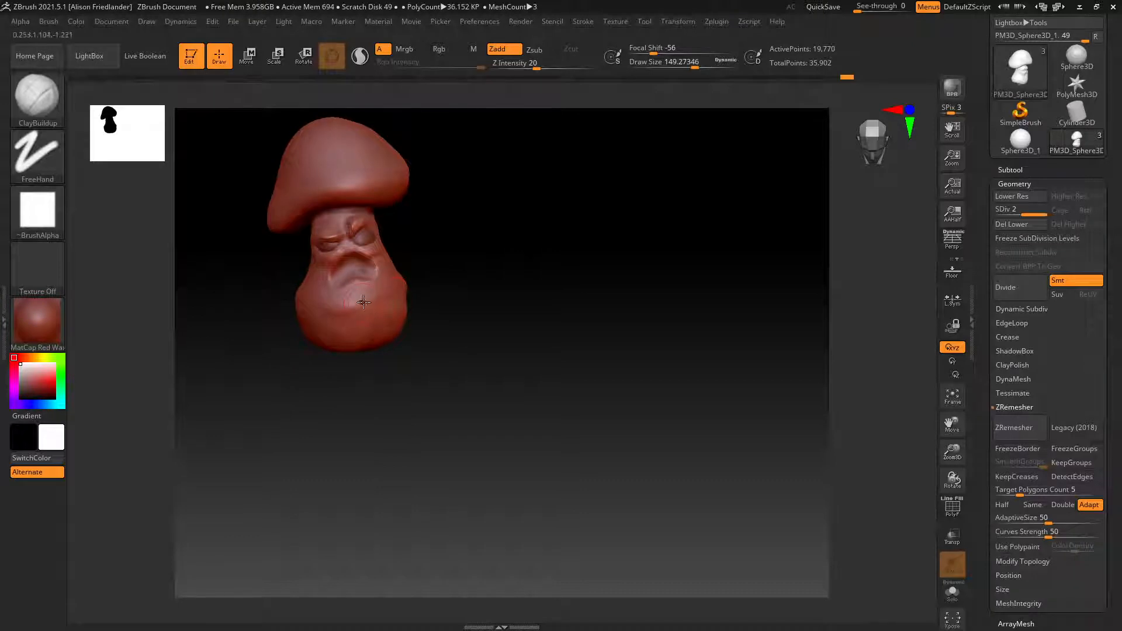
{"action": "key", "text": "space"}
{"action": "left_click_drag", "start_coordinate": [309, 300], "coordinate": [322, 298]}
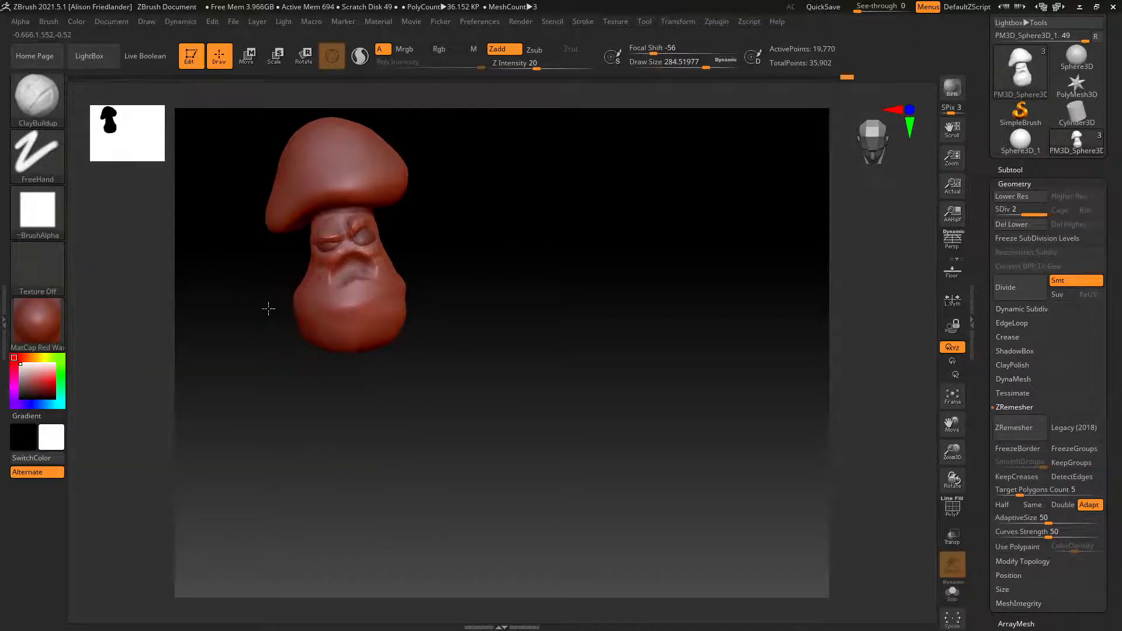
{"action": "right_click_drag", "start_coordinate": [268, 308], "coordinate": [289, 297]}
{"action": "mouse_move", "coordinate": [284, 313]}
{"action": "left_mouse_down"}
{"action": "mouse_move", "coordinate": [310, 311]}
{"action": "mouse_move", "coordinate": [316, 292]}
{"action": "mouse_move", "coordinate": [290, 313]}
{"action": "left_mouse_up"}
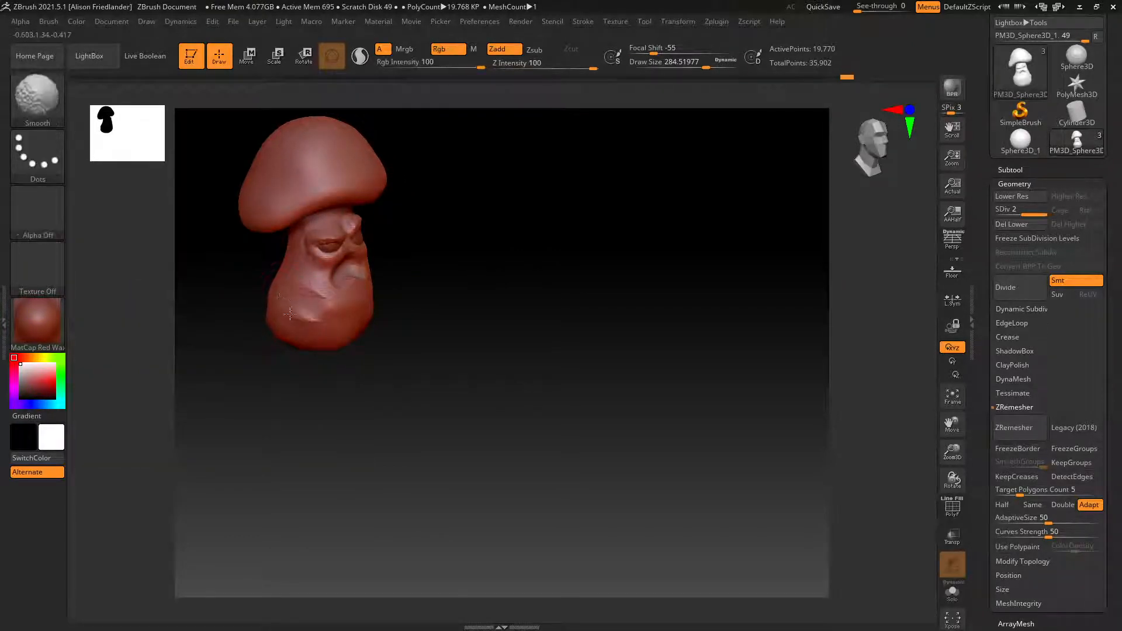
Add and smooth ClayBuildup volume around the opposite side and back of the lower stalk.
{"action": "mouse_move", "coordinate": [286, 305]}
{"action": "right_mouse_down"}
{"action": "mouse_move", "coordinate": [423, 312]}
{"action": "mouse_move", "coordinate": [389, 313]}
{"action": "right_mouse_up"}
{"action": "mouse_move", "coordinate": [413, 305]}
{"action": "left_mouse_down"}
{"action": "mouse_move", "coordinate": [382, 335]}
{"action": "mouse_move", "coordinate": [428, 303]}
{"action": "left_mouse_up"}
{"action": "key", "text": "shift"}
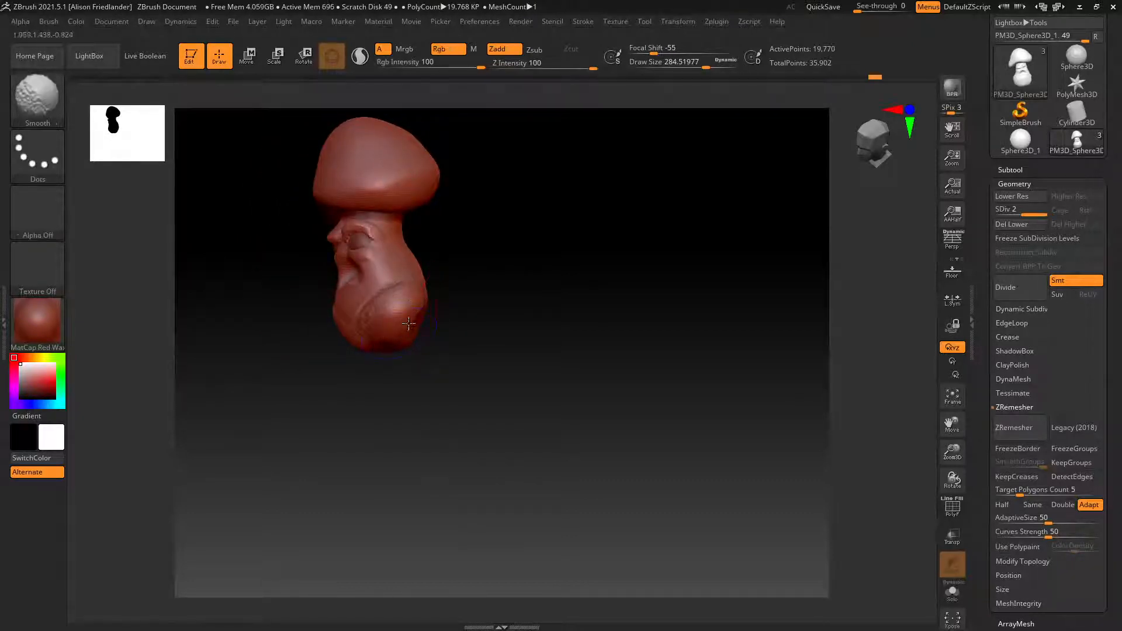
{"action": "right_click_drag", "start_coordinate": [484, 319], "coordinate": [445, 321]}
{"action": "mouse_move", "coordinate": [445, 321]}
{"action": "left_mouse_down"}
{"action": "mouse_move", "coordinate": [418, 304]}
{"action": "mouse_move", "coordinate": [501, 306]}
{"action": "left_mouse_up"}
{"action": "key", "text": "shift"}
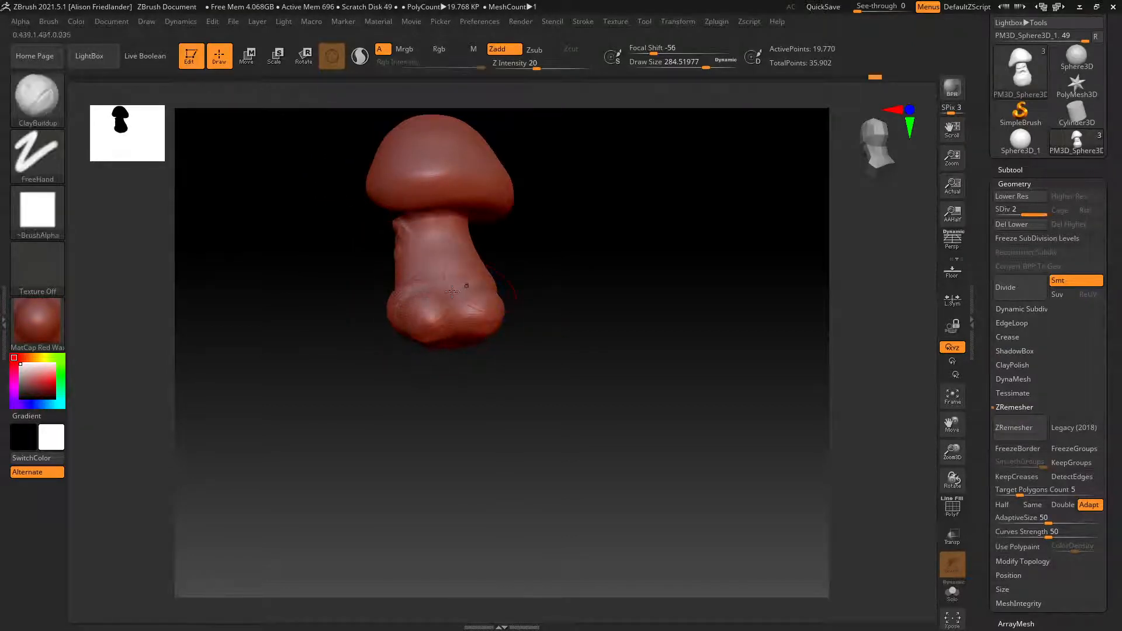
Fill the dent in the side of the lower stalk with ClayBuildup to round out the base.
{"action": "mouse_move", "coordinate": [451, 297]}
{"action": "right_mouse_down"}
{"action": "mouse_move", "coordinate": [542, 282]}
{"action": "mouse_move", "coordinate": [513, 261]}
{"action": "mouse_move", "coordinate": [338, 284]}
{"action": "mouse_move", "coordinate": [513, 261]}
{"action": "mouse_move", "coordinate": [414, 286]}
{"action": "right_mouse_up"}
{"action": "key", "text": "ctrl"}
{"action": "right_click_drag", "start_coordinate": [411, 333], "coordinate": [420, 325]}
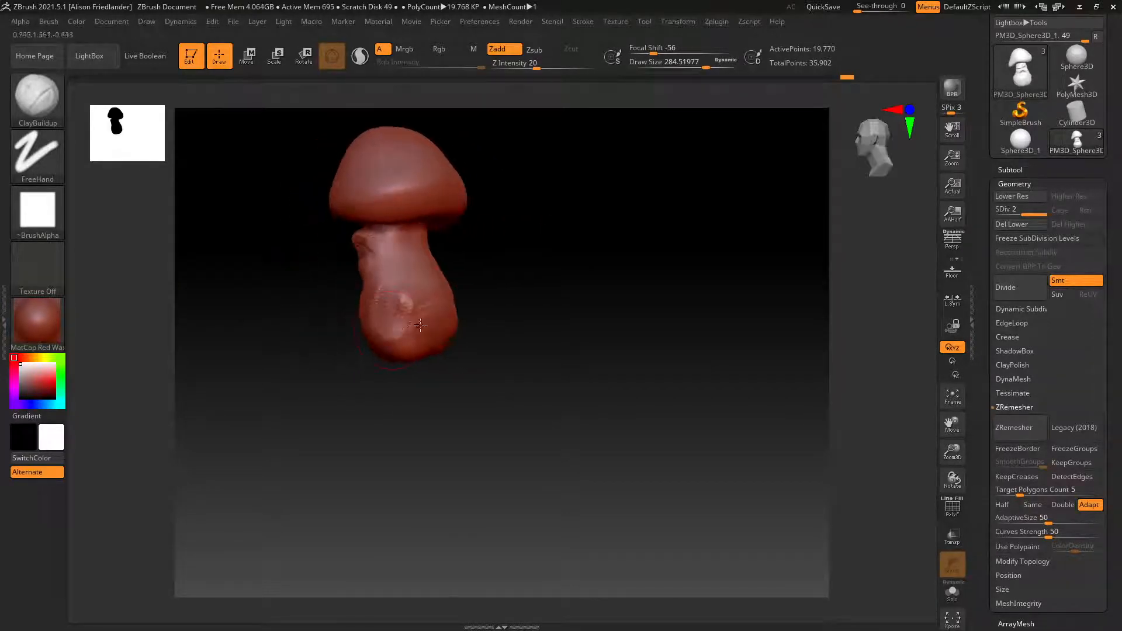
{"action": "mouse_move", "coordinate": [420, 325]}
{"action": "left_mouse_down"}
{"action": "mouse_move", "coordinate": [447, 322]}
{"action": "mouse_move", "coordinate": [417, 316]}
{"action": "left_mouse_up"}
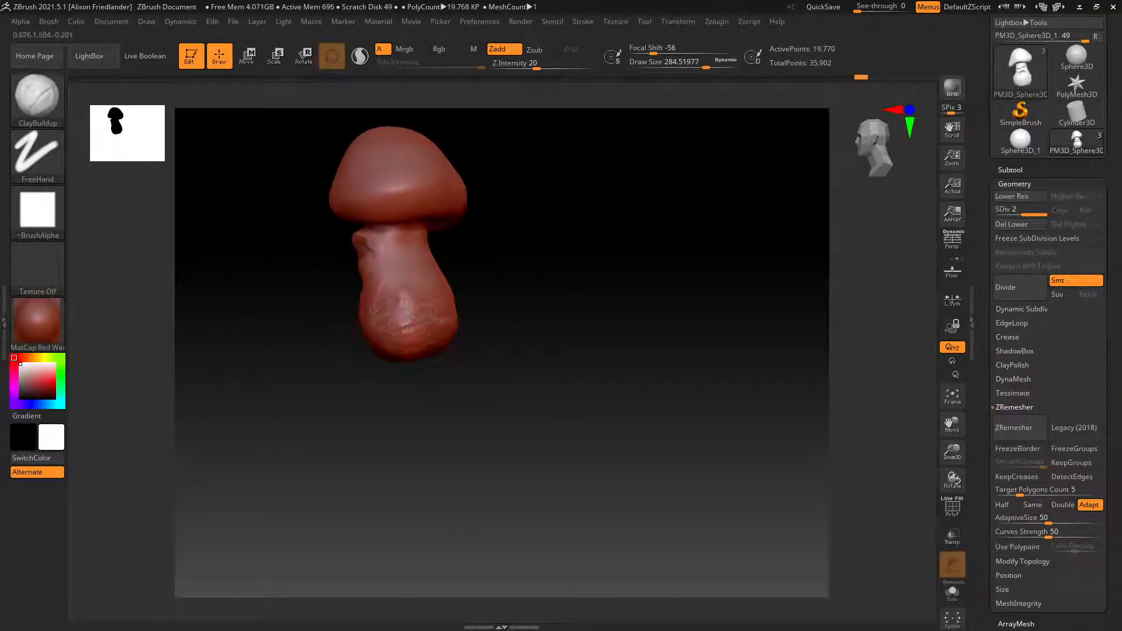
{"action": "mouse_move", "coordinate": [359, 328]}
{"action": "right_mouse_down"}
{"action": "mouse_move", "coordinate": [402, 309]}
{"action": "mouse_move", "coordinate": [338, 344]}
{"action": "mouse_move", "coordinate": [262, 306]}
{"action": "right_mouse_up"}
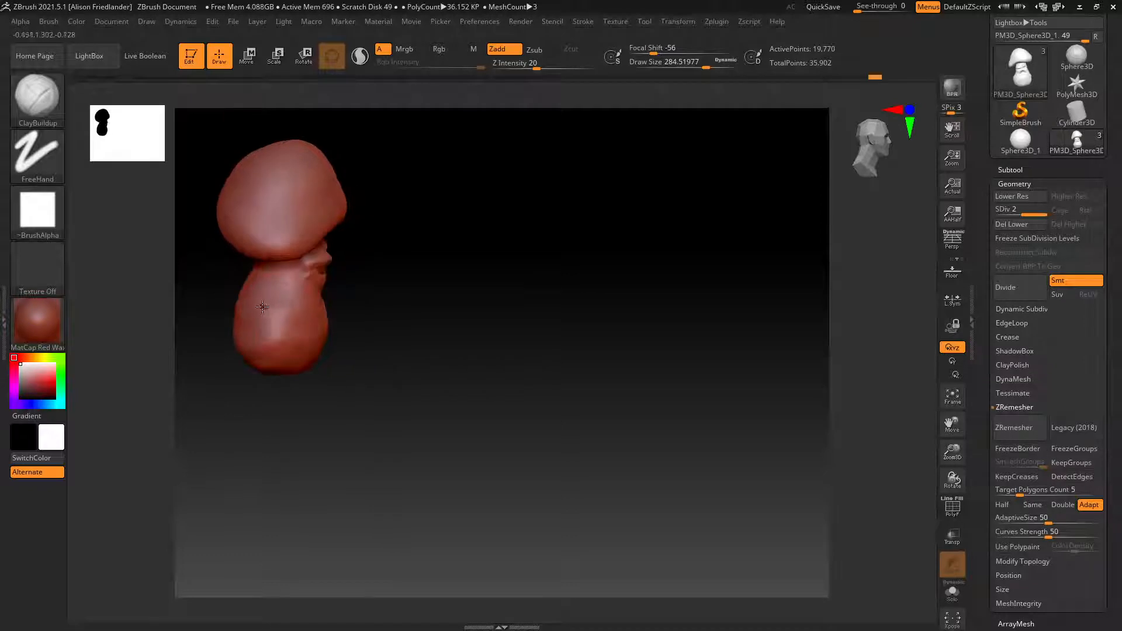
Add ClayBuildup volume to the back and side of the lower stalk and smooth it into a rounded form.
{"action": "left_click_drag", "start_coordinate": [229, 331], "coordinate": [271, 343]}
{"action": "key", "text": "shift"}
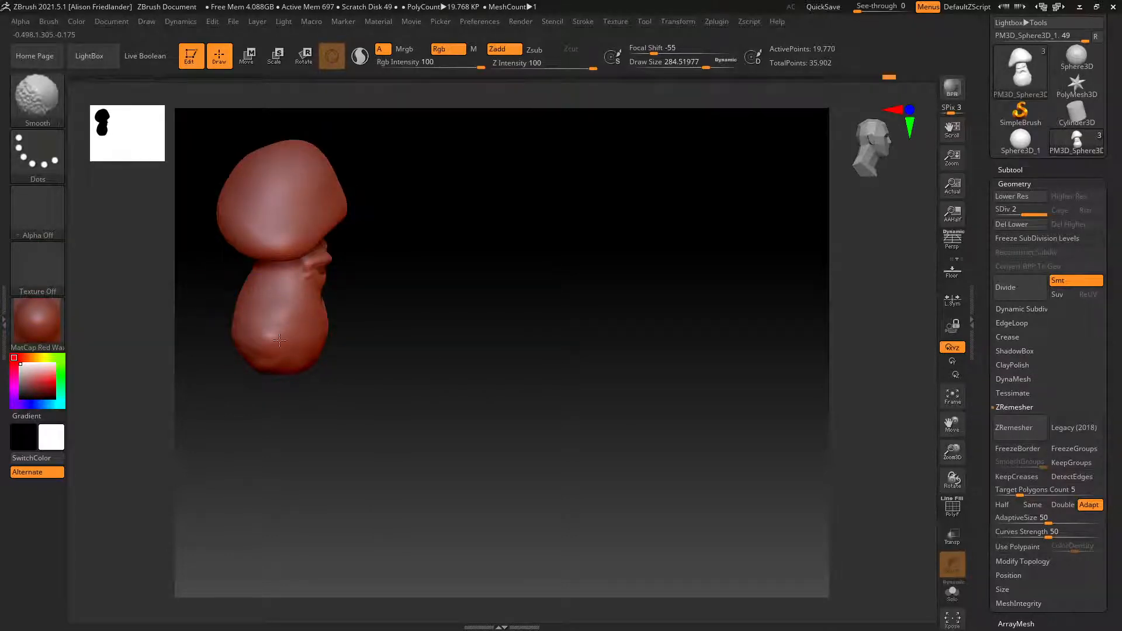
{"action": "right_click_drag", "start_coordinate": [279, 340], "coordinate": [255, 311]}
{"action": "left_click_drag", "start_coordinate": [345, 316], "coordinate": [329, 355], "text": "shift"}
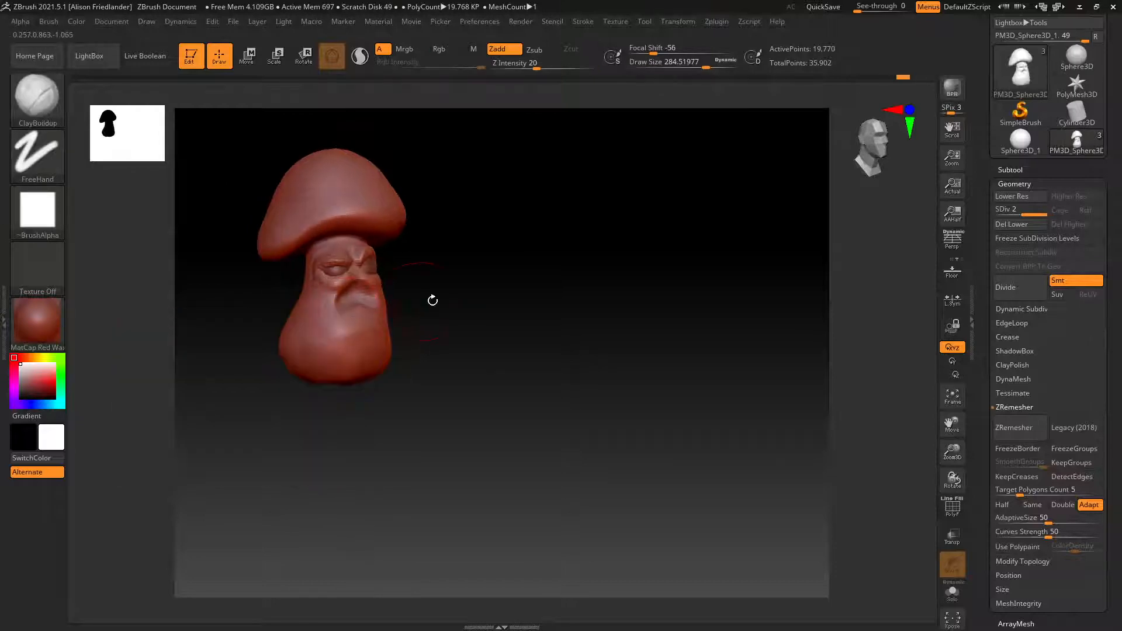
{"action": "mouse_move", "coordinate": [432, 301]}
{"action": "right_mouse_down"}
{"action": "mouse_move", "coordinate": [380, 323]}
{"action": "mouse_move", "coordinate": [418, 326]}
{"action": "mouse_move", "coordinate": [431, 256]}
{"action": "mouse_move", "coordinate": [483, 281]}
{"action": "mouse_move", "coordinate": [471, 243]}
{"action": "mouse_move", "coordinate": [513, 168]}
{"action": "mouse_move", "coordinate": [522, 205]}
{"action": "mouse_move", "coordinate": [506, 221]}
{"action": "mouse_move", "coordinate": [389, 230]}
{"action": "mouse_move", "coordinate": [295, 290]}
{"action": "mouse_move", "coordinate": [355, 198]}
{"action": "mouse_move", "coordinate": [365, 306]}
{"action": "mouse_move", "coordinate": [352, 230]}
{"action": "right_mouse_up"}
{"action": "key", "text": "shift"}
{"action": "key", "text": "shift"}
{"action": "key", "text": "shift"}
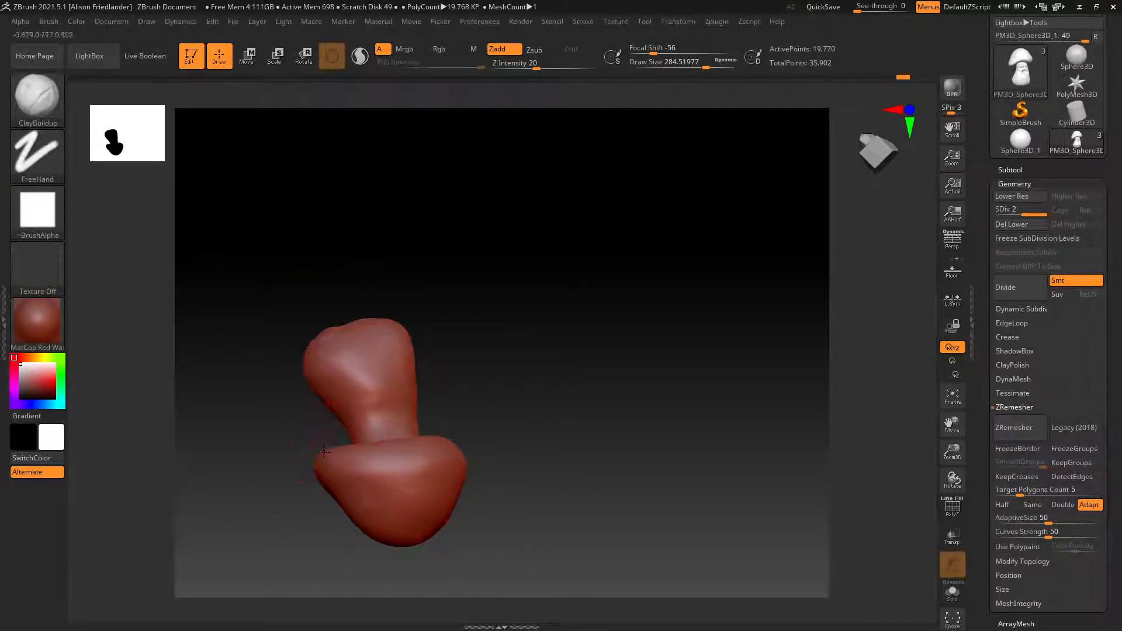
Remesh the mushroom body with ZRemesher, then divide it twice to reach subdivision level 3.
{"action": "right_click_drag", "start_coordinate": [431, 442], "coordinate": [420, 490]}
{"action": "right_click_drag", "start_coordinate": [442, 300], "coordinate": [457, 380]}
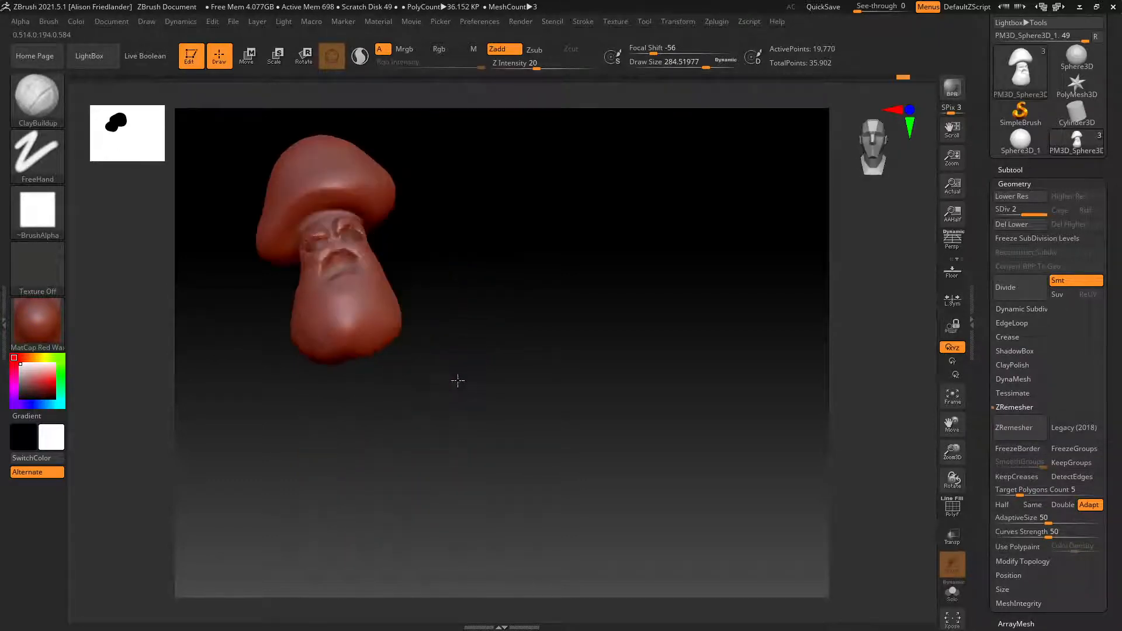
{"action": "right_click_drag", "start_coordinate": [436, 290], "coordinate": [438, 362], "text": "ctrl"}
{"action": "mouse_move", "coordinate": [482, 288]}
{"action": "right_mouse_down", "text": "alt"}
{"action": "mouse_move", "coordinate": [516, 349]}
{"action": "mouse_move", "coordinate": [489, 273]}
{"action": "right_mouse_up", "text": "alt"}
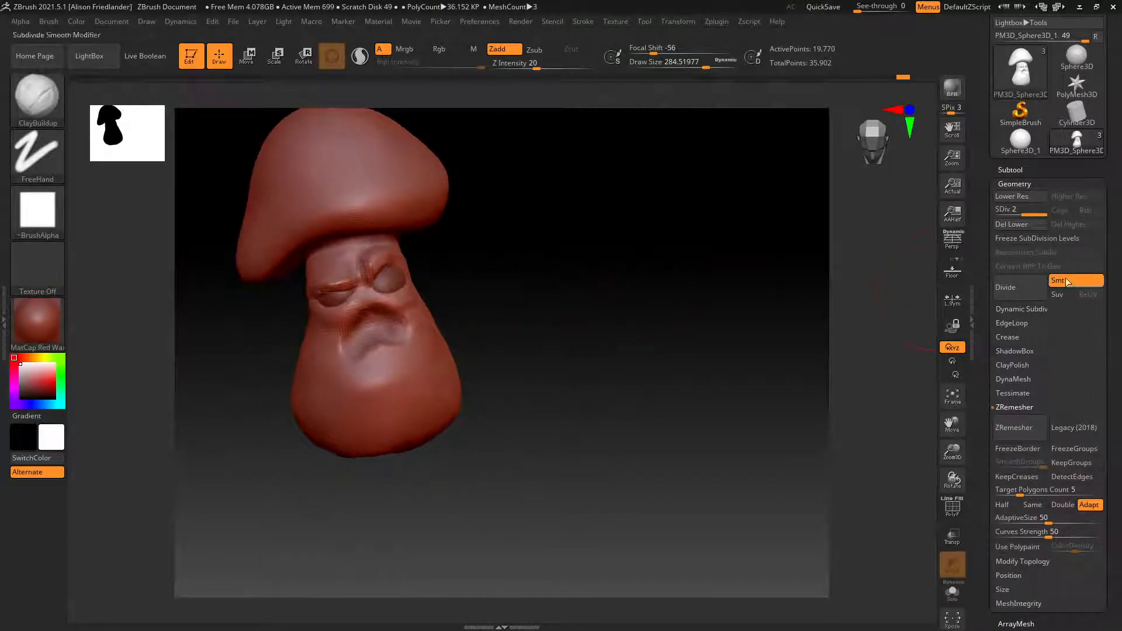
{"action": "left_click", "coordinate": [1015, 426]}
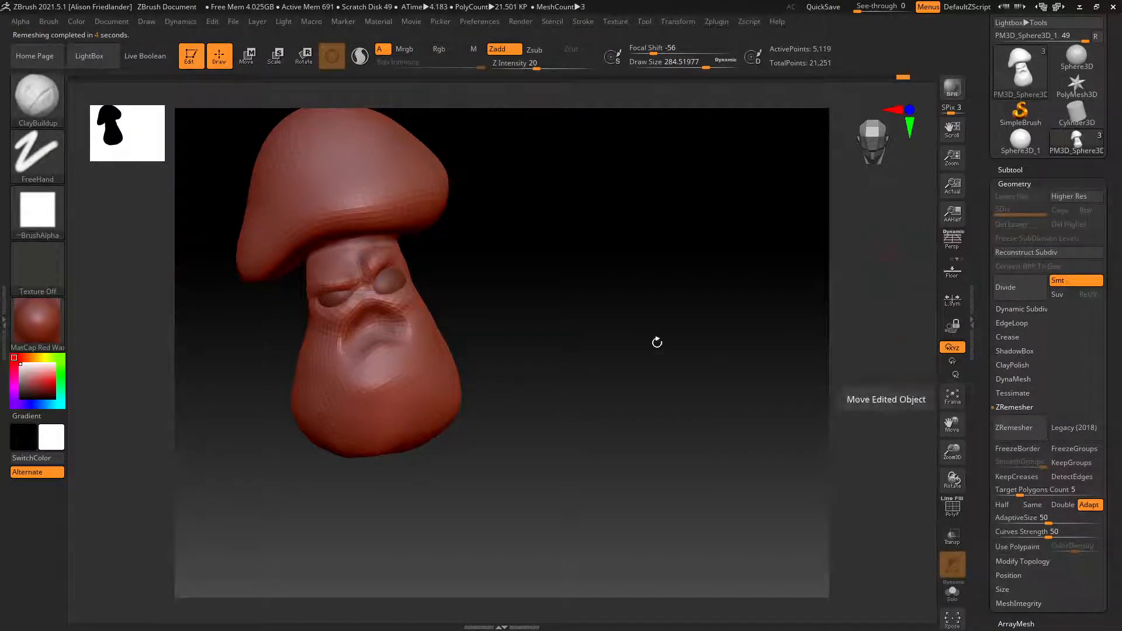
{"action": "left_click_drag", "start_coordinate": [499, 291], "coordinate": [556, 314], "text": "alt"}
{"action": "left_click", "coordinate": [1030, 287]}
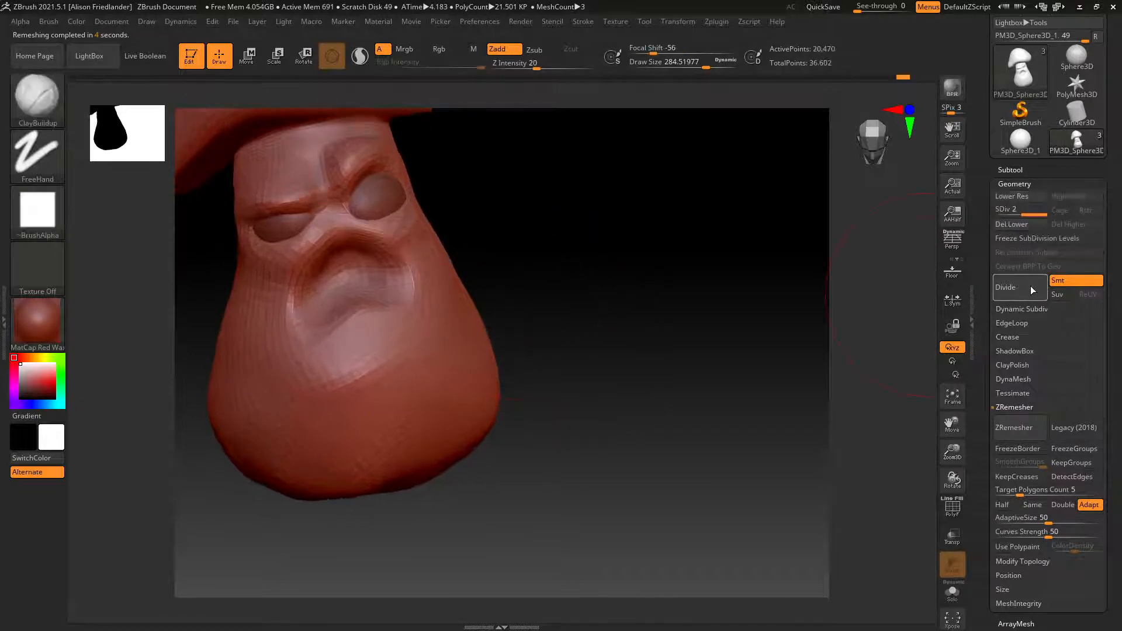
{"action": "left_click", "coordinate": [1028, 286]}
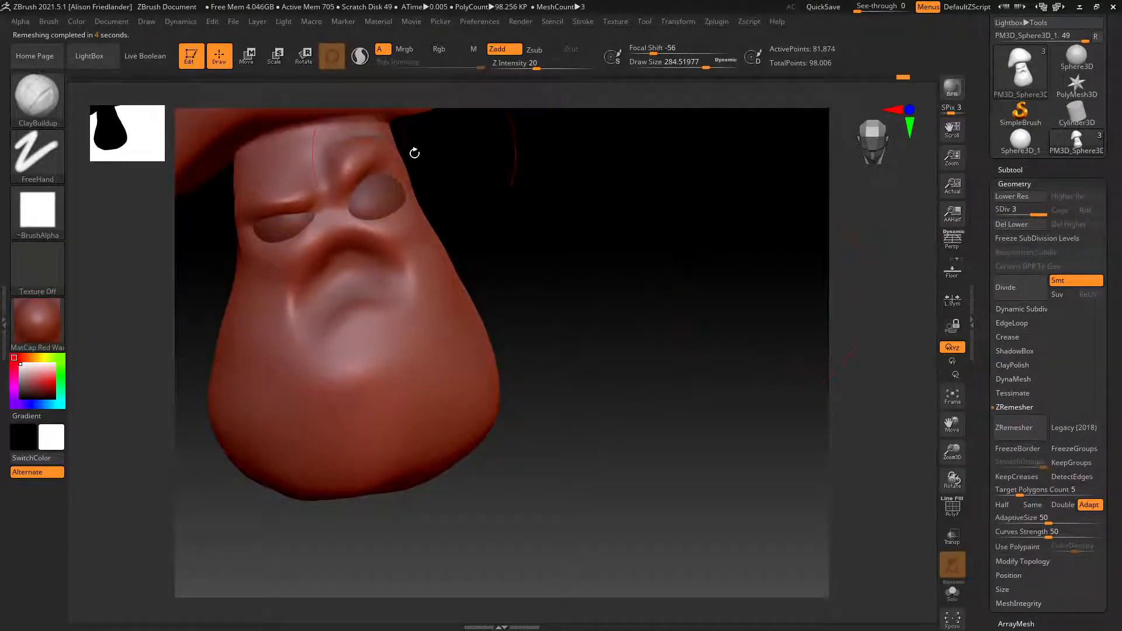
With DamStandard at a draw size of about 46, carve an upper eyelid crease around the wider eye.
{"action": "key", "text": "b"}
{"action": "key", "text": "d"}
{"action": "key", "text": "s"}
{"action": "key", "text": "space"}
{"action": "left_click_drag", "start_coordinate": [357, 170], "coordinate": [352, 170]}
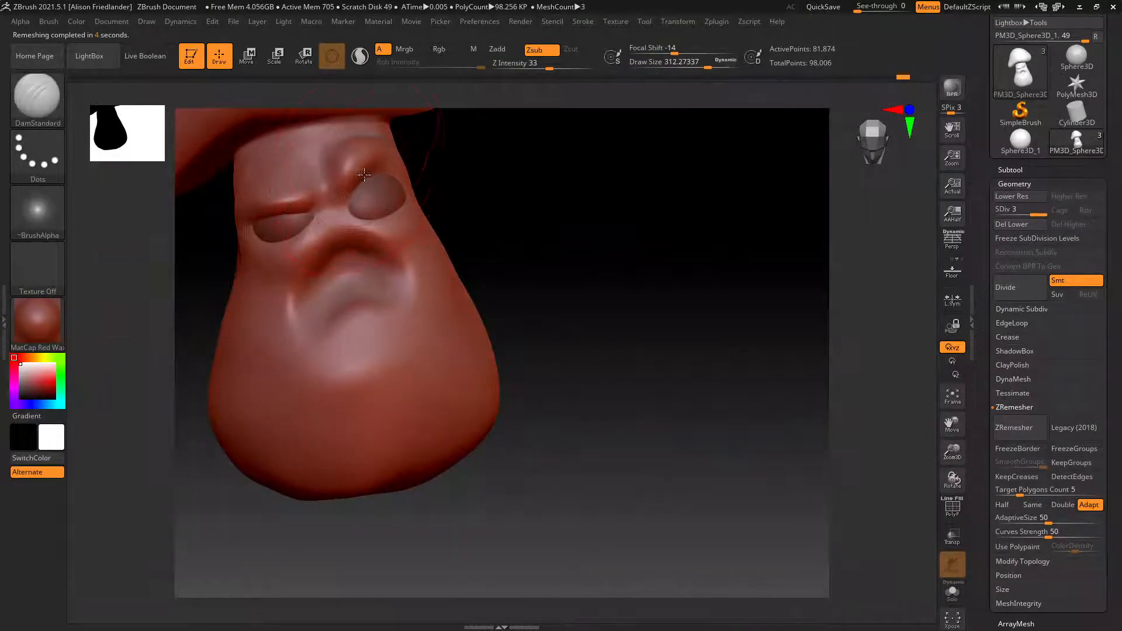
{"action": "right_click_drag", "start_coordinate": [368, 174], "coordinate": [362, 175]}
{"action": "key", "text": "space"}
{"action": "left_click_drag", "start_coordinate": [362, 176], "coordinate": [336, 175]}
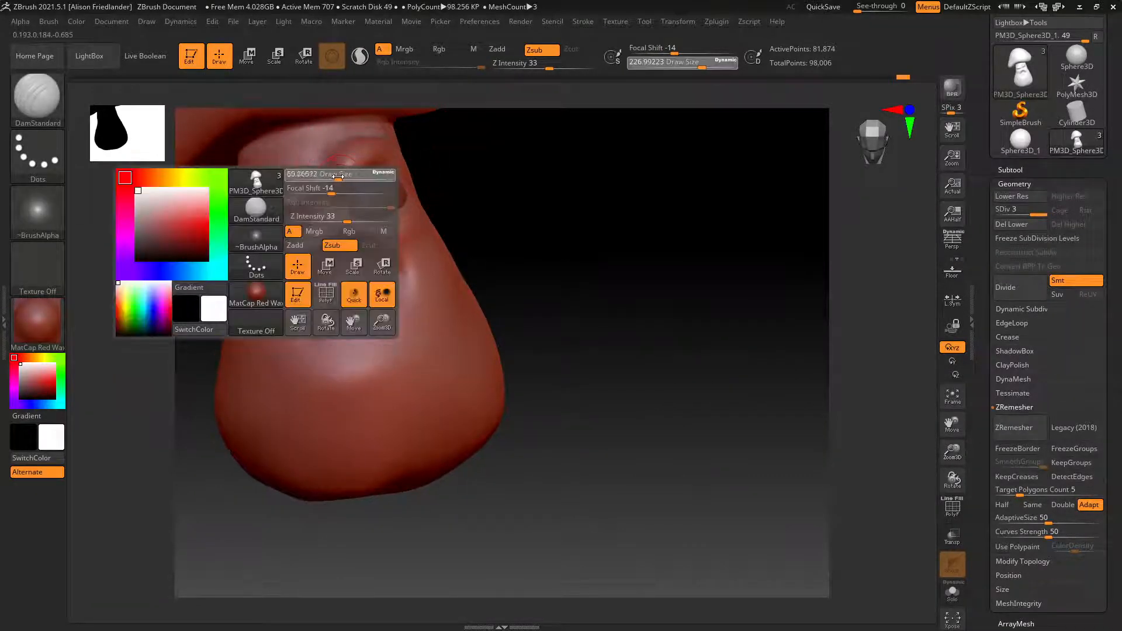
{"action": "right_click_drag", "start_coordinate": [372, 165], "coordinate": [347, 201], "text": "alt"}
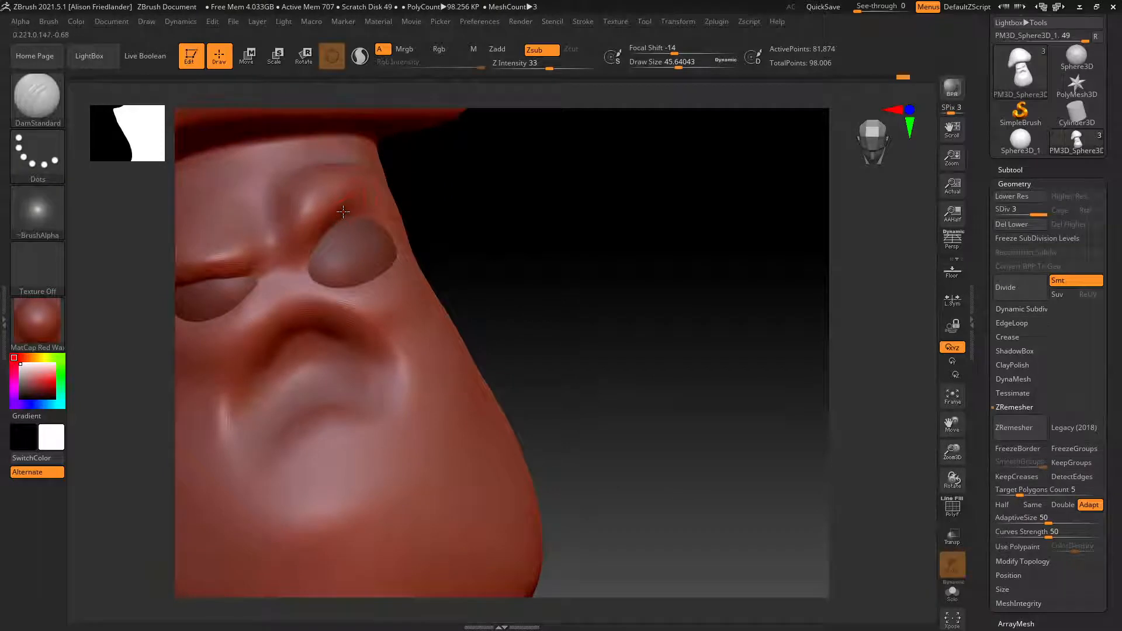
{"action": "mouse_move", "coordinate": [344, 218]}
{"action": "left_mouse_down"}
{"action": "mouse_move", "coordinate": [299, 273]}
{"action": "mouse_move", "coordinate": [349, 217]}
{"action": "mouse_move", "coordinate": [407, 239]}
{"action": "left_mouse_up"}
{"action": "mouse_move", "coordinate": [346, 219]}
{"action": "left_mouse_down"}
{"action": "mouse_move", "coordinate": [320, 248]}
{"action": "mouse_move", "coordinate": [312, 240]}
{"action": "mouse_move", "coordinate": [331, 216]}
{"action": "left_mouse_up"}
{"action": "right_click_drag", "start_coordinate": [368, 182], "coordinate": [336, 196]}
{"action": "mouse_move", "coordinate": [337, 212]}
{"action": "left_mouse_down"}
{"action": "mouse_move", "coordinate": [379, 199]}
{"action": "mouse_move", "coordinate": [430, 217]}
{"action": "left_mouse_up"}
{"action": "left_click_drag", "start_coordinate": [298, 260], "coordinate": [302, 237]}
{"action": "right_click_drag", "start_coordinate": [302, 236], "coordinate": [304, 250]}
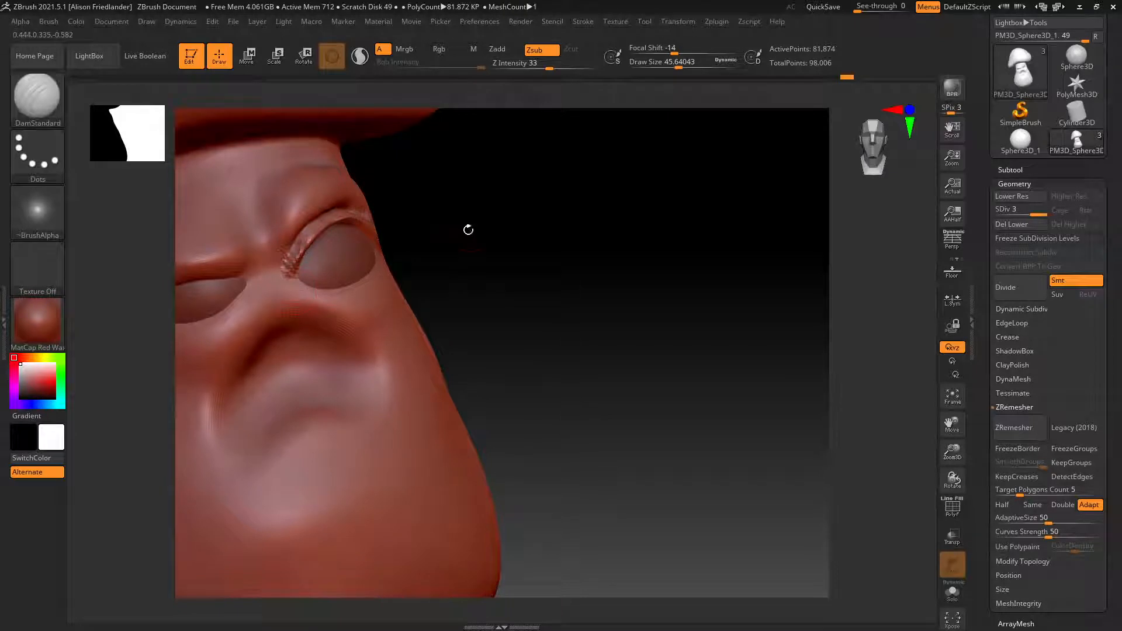
Enable Allow Click To Solo in the edit preferences.
{"action": "right_click_drag", "start_coordinate": [468, 229], "coordinate": [468, 198]}
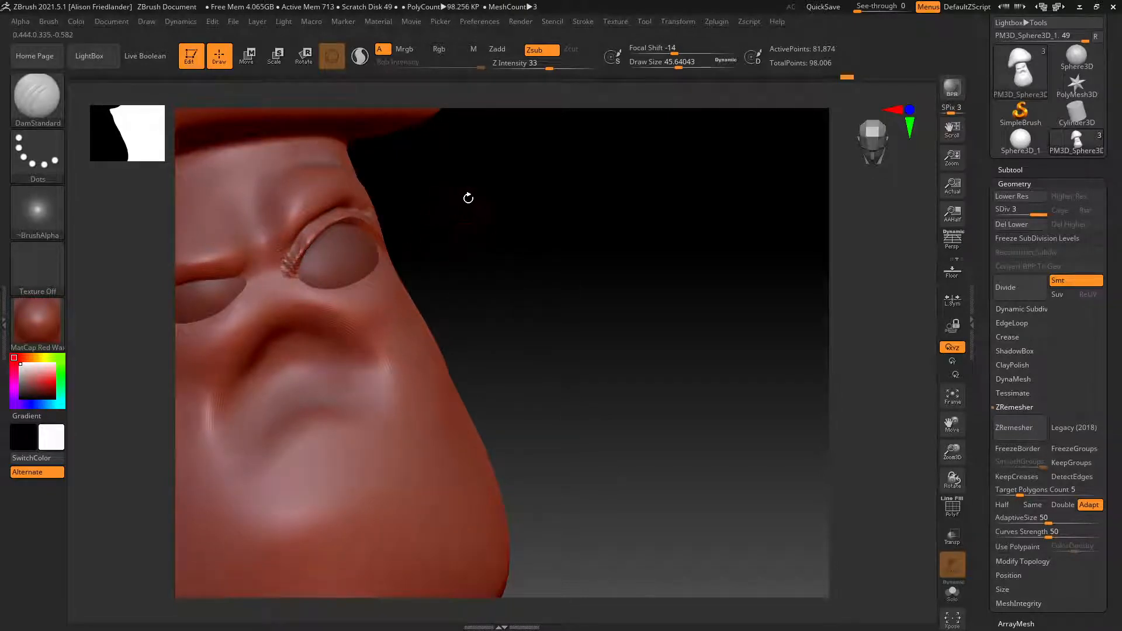
{"action": "left_click", "coordinate": [485, 23]}
{"action": "left_click", "coordinate": [501, 332]}
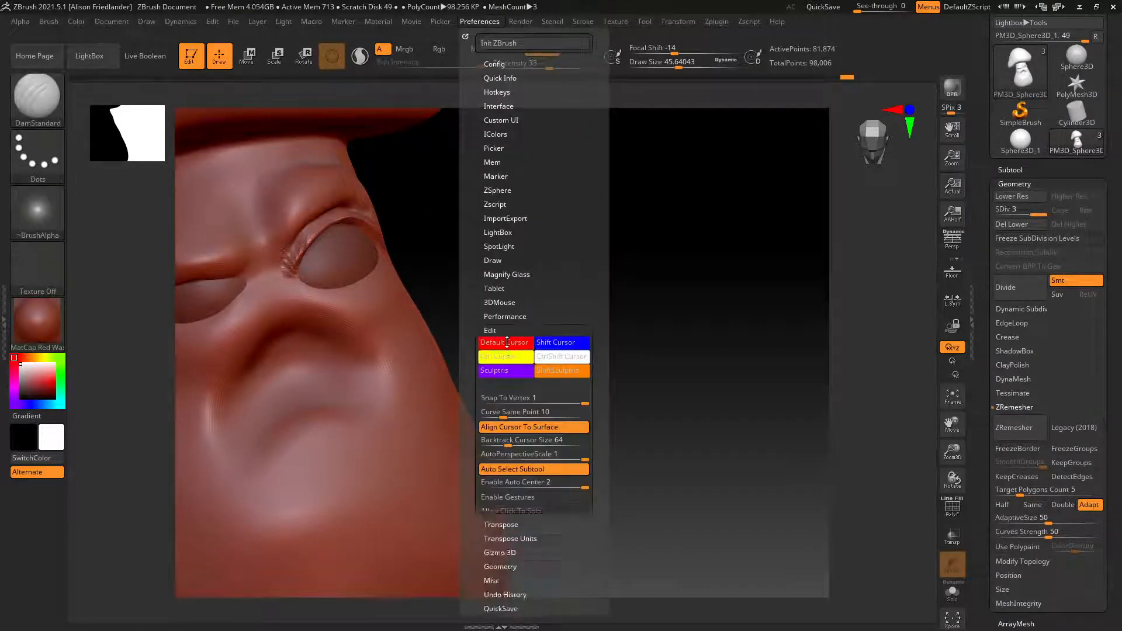
{"action": "left_click", "coordinate": [517, 511]}
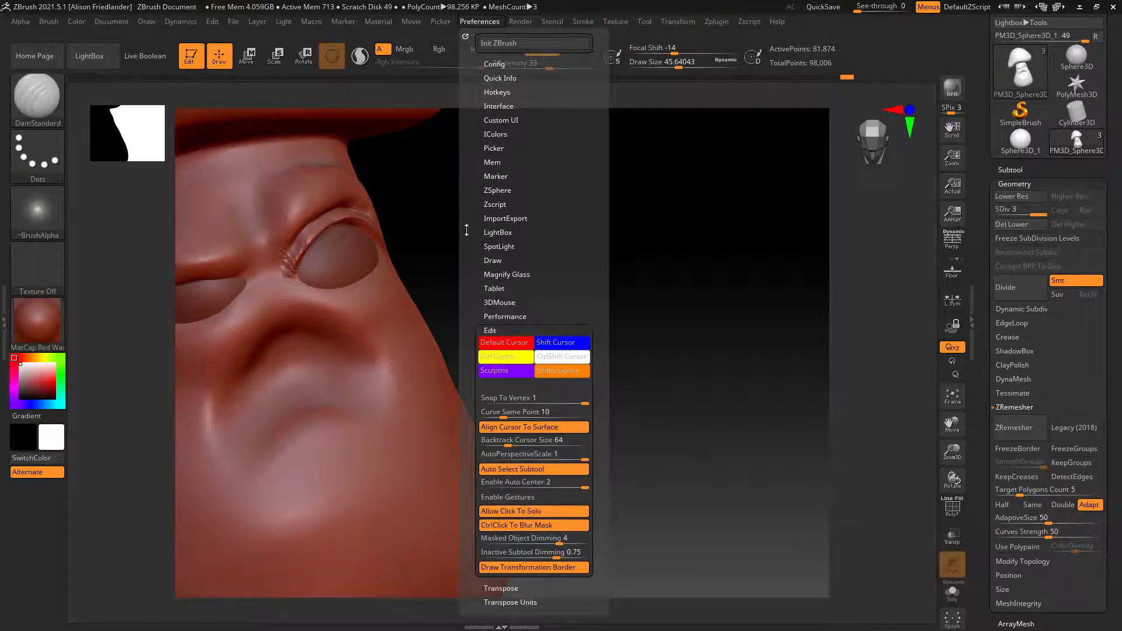
{"action": "left_click", "coordinate": [416, 238]}
Isolate the mushroom body and build up the inside of the wider eye's socket with ClayTubes.
{"action": "right_click_drag", "start_coordinate": [322, 225], "coordinate": [362, 234]}
{"action": "key", "text": "b"}
{"action": "key", "text": "c"}
{"action": "key", "text": "t"}
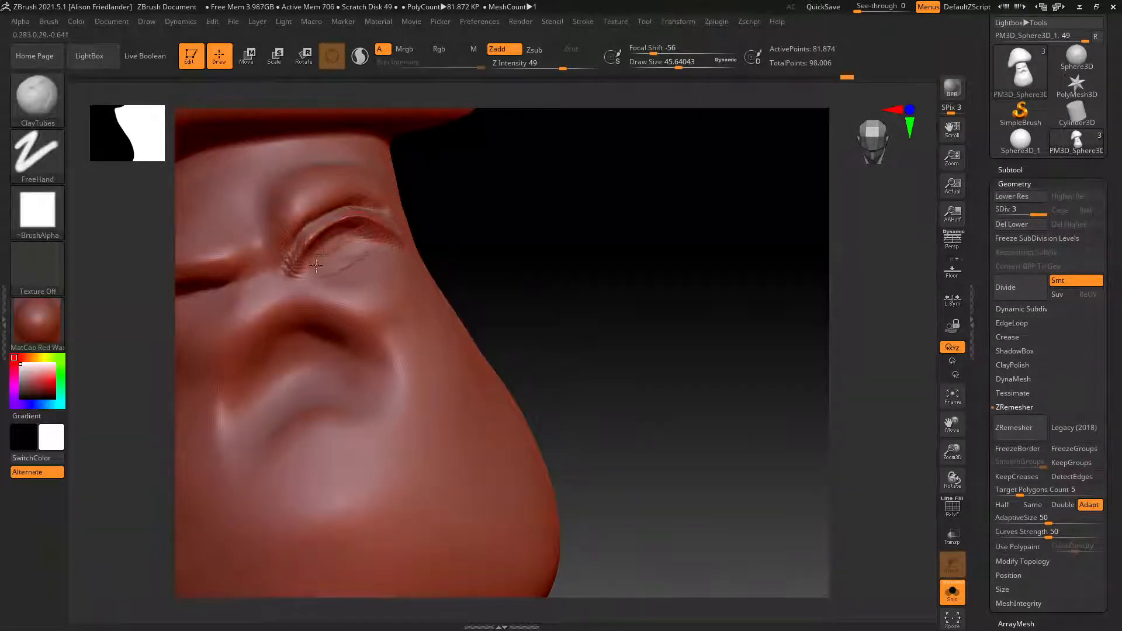
{"action": "left_click_drag", "start_coordinate": [367, 246], "coordinate": [360, 248]}
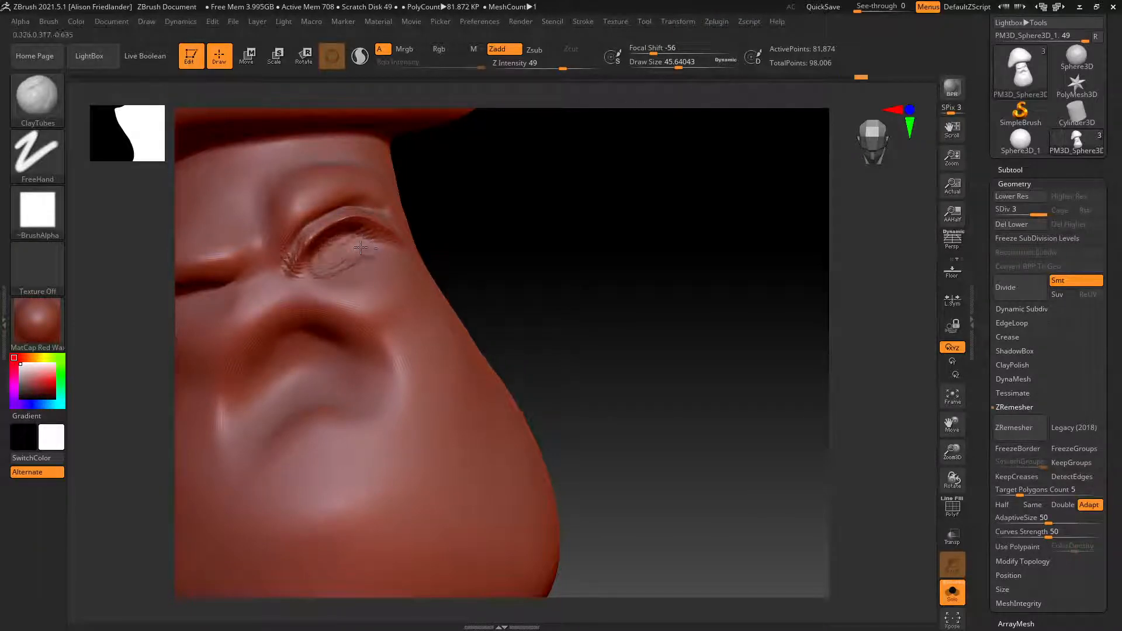
{"action": "right_click_drag", "start_coordinate": [327, 256], "coordinate": [522, 184]}
Isolate the mushroom body again and build up the inside of the narrower eye's socket with ClayTubes.
{"action": "key", "text": "space"}
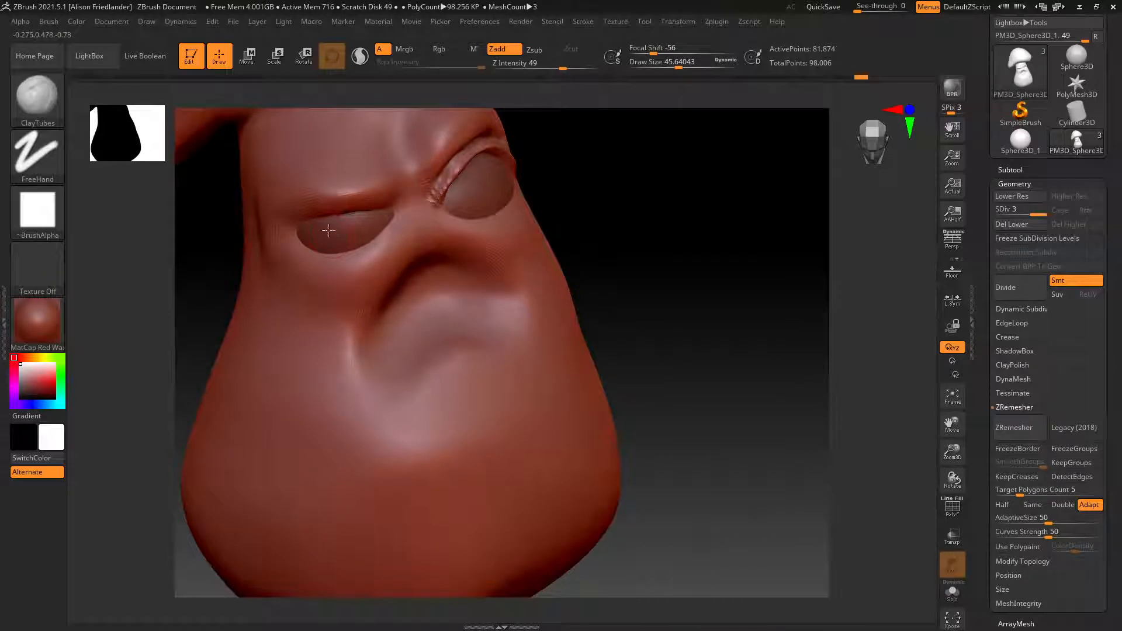
{"action": "left_click_drag", "start_coordinate": [583, 180], "coordinate": [589, 180]}
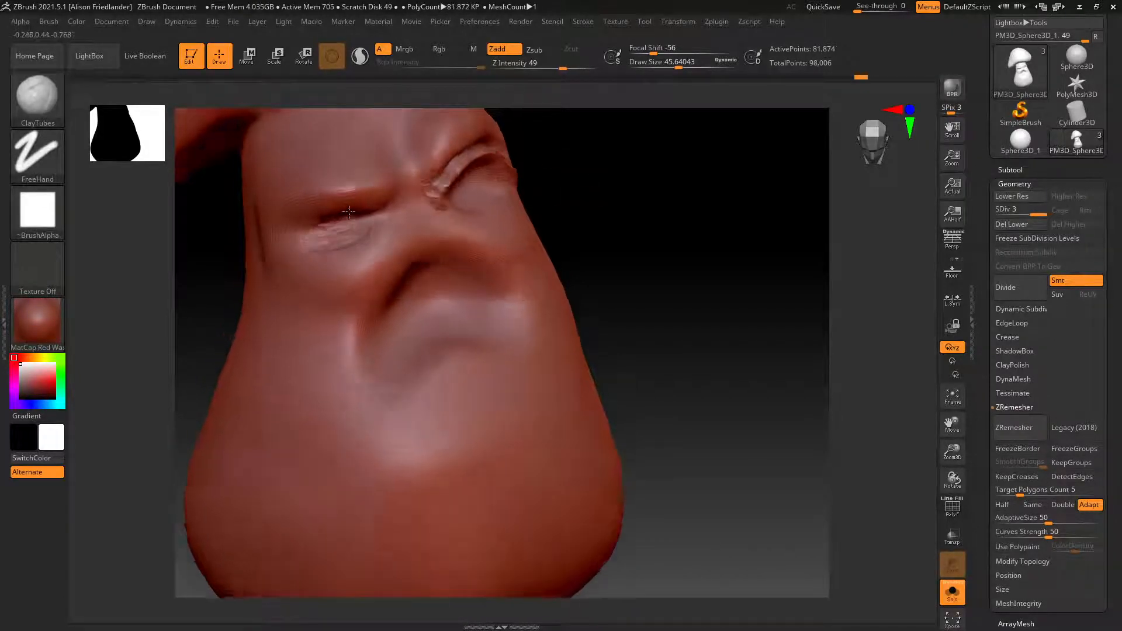
{"action": "right_click_drag", "start_coordinate": [331, 229], "coordinate": [359, 232]}
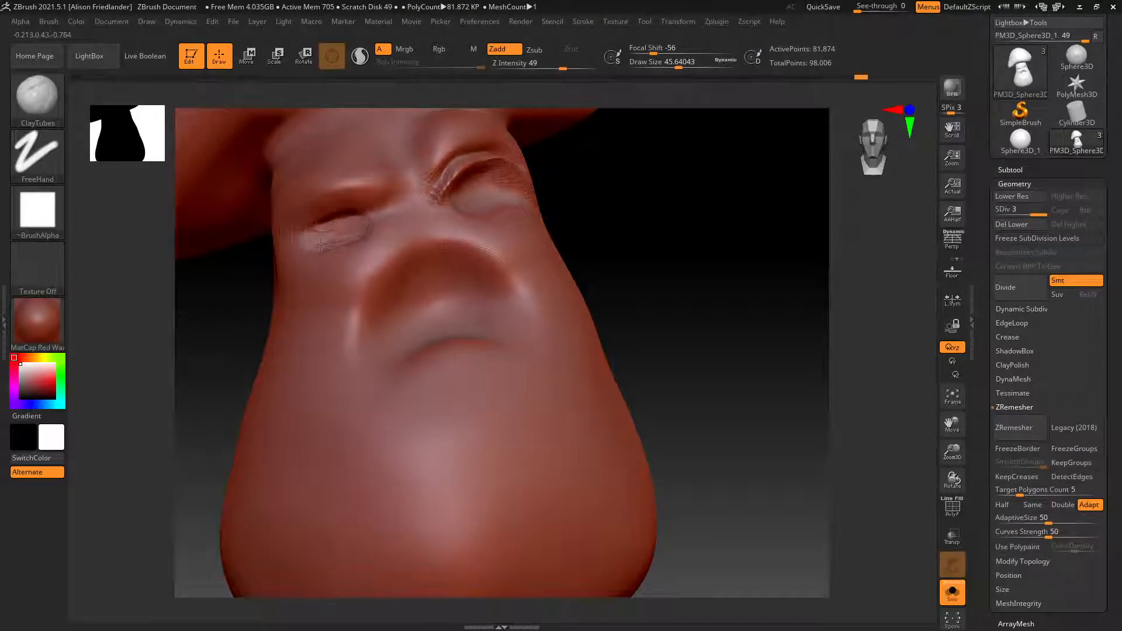
{"action": "left_click_drag", "start_coordinate": [320, 244], "coordinate": [351, 231]}
Carve an upper eyelid crease and outer corner around the narrower eye with DamStandard.
{"action": "key", "text": "b"}
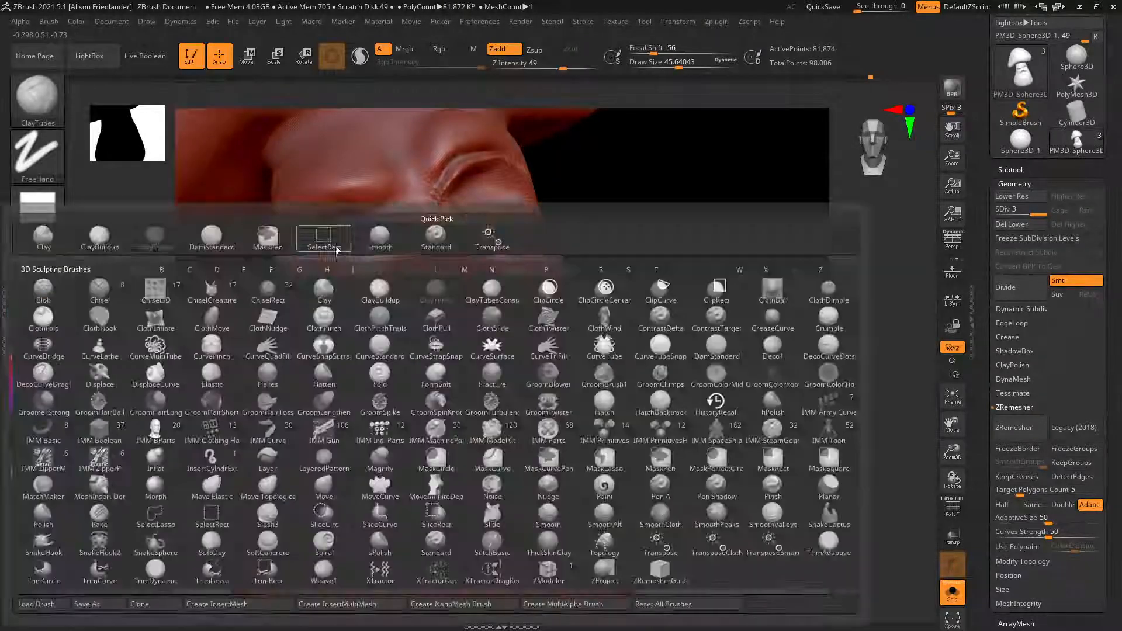
{"action": "key", "text": "d"}
{"action": "key", "text": "s"}
{"action": "right_click_drag", "start_coordinate": [351, 229], "coordinate": [336, 198]}
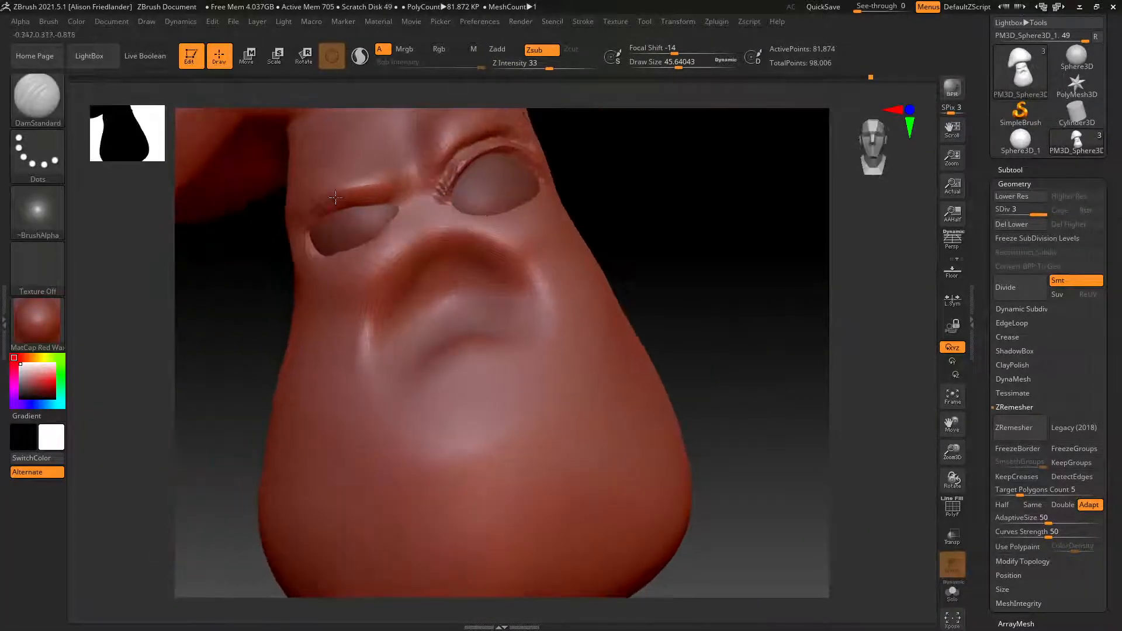
{"action": "mouse_move", "coordinate": [391, 205]}
{"action": "left_mouse_down"}
{"action": "mouse_move", "coordinate": [400, 210]}
{"action": "mouse_move", "coordinate": [318, 214]}
{"action": "left_mouse_up"}
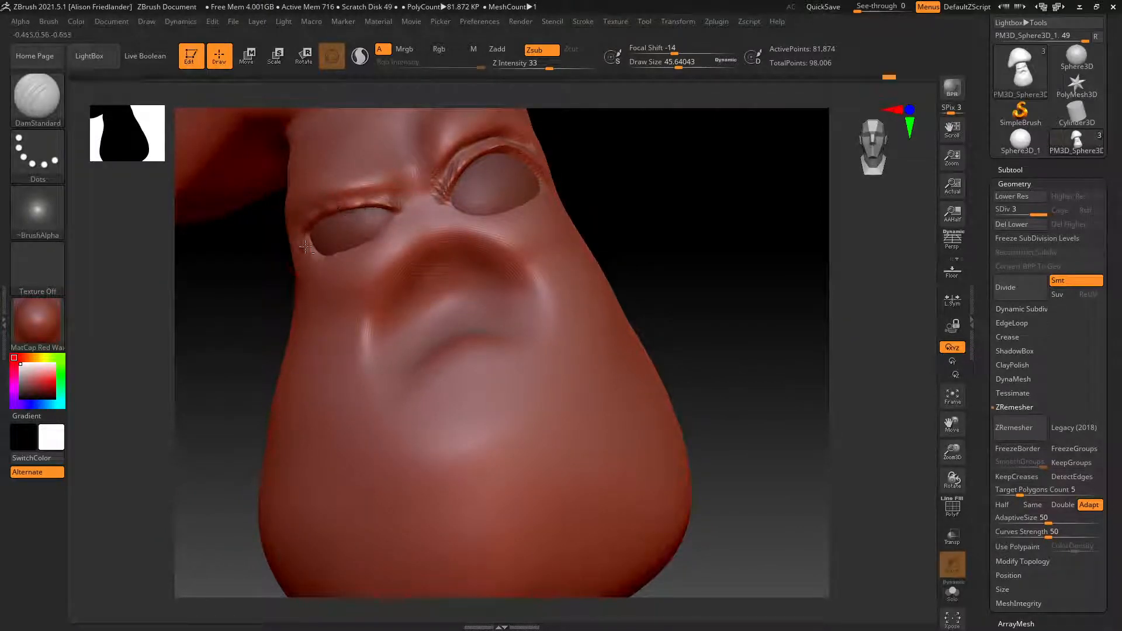
{"action": "right_click_drag", "start_coordinate": [305, 247], "coordinate": [313, 217]}
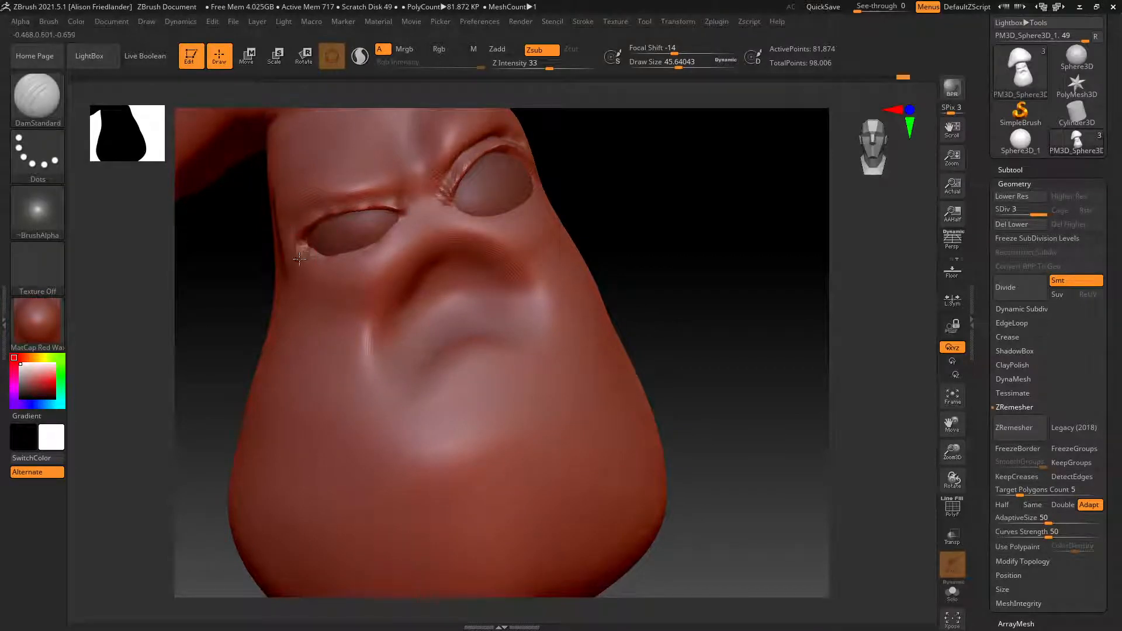
{"action": "mouse_move", "coordinate": [321, 219]}
{"action": "left_mouse_down"}
{"action": "mouse_move", "coordinate": [392, 201]}
{"action": "mouse_move", "coordinate": [305, 217]}
{"action": "left_mouse_up"}
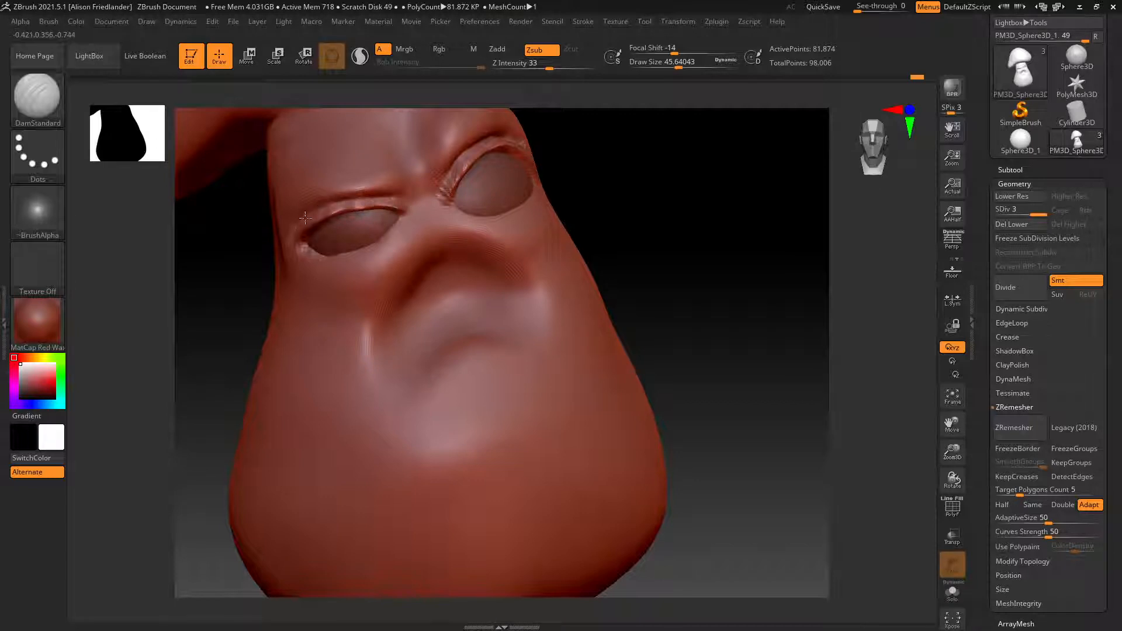
Try to carve a lower eyelid crease beneath the narrower eye with DamStandard.
{"action": "mouse_move", "coordinate": [389, 171]}
{"action": "right_mouse_down"}
{"action": "mouse_move", "coordinate": [389, 197]}
{"action": "mouse_move", "coordinate": [362, 191]}
{"action": "mouse_move", "coordinate": [496, 169]}
{"action": "right_mouse_up"}
{"action": "right_click_drag", "start_coordinate": [443, 195], "coordinate": [349, 260]}
{"action": "mouse_move", "coordinate": [363, 257]}
{"action": "left_mouse_down"}
{"action": "mouse_move", "coordinate": [341, 297]}
{"action": "mouse_move", "coordinate": [305, 314]}
{"action": "mouse_move", "coordinate": [256, 281]}
{"action": "mouse_move", "coordinate": [306, 303]}
{"action": "mouse_move", "coordinate": [298, 297]}
{"action": "mouse_move", "coordinate": [333, 270]}
{"action": "mouse_move", "coordinate": [338, 288]}
{"action": "mouse_move", "coordinate": [315, 299]}
{"action": "left_mouse_up"}
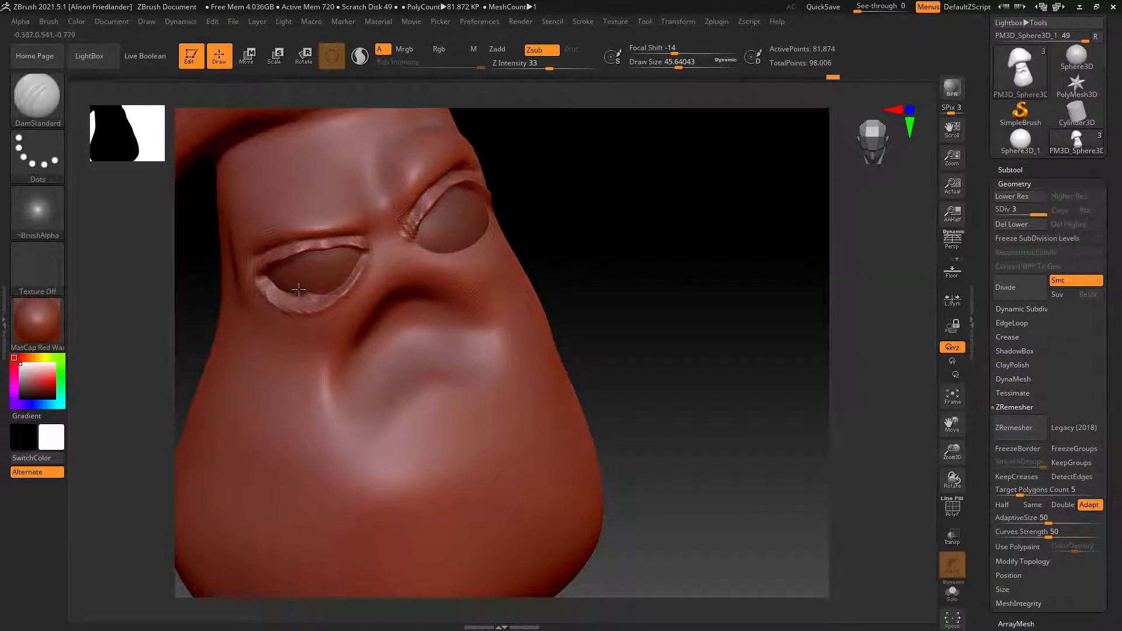
{"action": "mouse_move", "coordinate": [299, 290]}
{"action": "right_mouse_down"}
{"action": "mouse_move", "coordinate": [313, 295]}
{"action": "mouse_move", "coordinate": [282, 310]}
{"action": "right_mouse_up"}
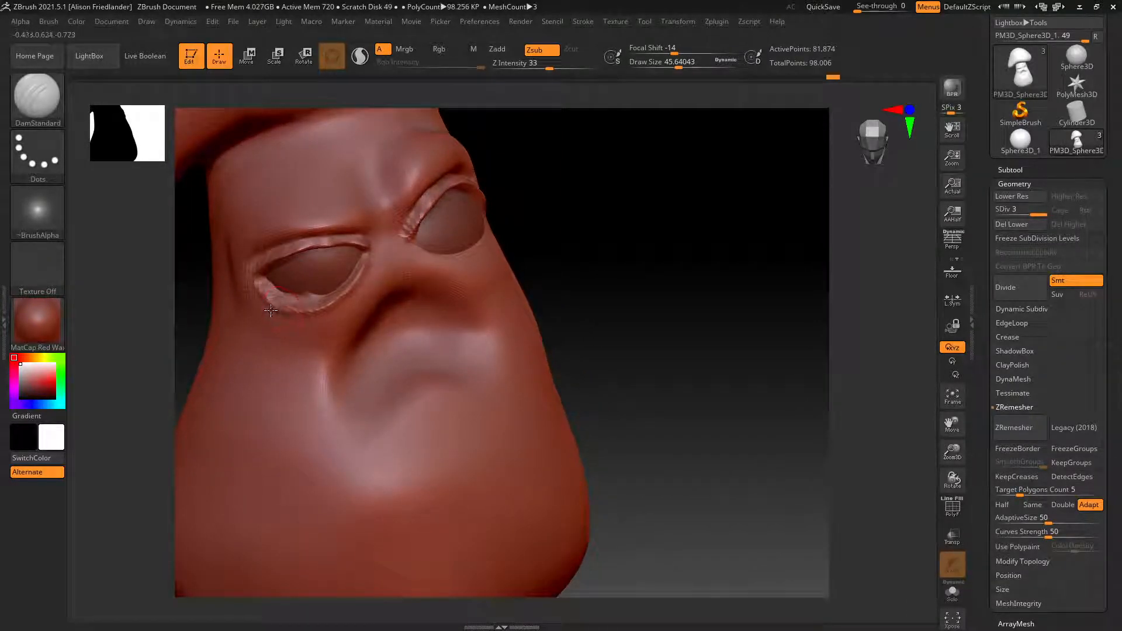
{"action": "mouse_move", "coordinate": [270, 310]}
{"action": "left_mouse_down"}
{"action": "mouse_move", "coordinate": [320, 329]}
{"action": "mouse_move", "coordinate": [343, 314]}
{"action": "mouse_move", "coordinate": [291, 327]}
{"action": "mouse_move", "coordinate": [337, 319]}
{"action": "mouse_move", "coordinate": [353, 291]}
{"action": "left_mouse_up"}
Undo the lower eyelid strokes beneath the narrower eye.
{"action": "mouse_move", "coordinate": [365, 234]}
{"action": "right_mouse_down"}
{"action": "mouse_move", "coordinate": [556, 193]}
{"action": "mouse_move", "coordinate": [601, 228]}
{"action": "mouse_move", "coordinate": [499, 223]}
{"action": "mouse_move", "coordinate": [555, 240]}
{"action": "mouse_move", "coordinate": [660, 209]}
{"action": "right_mouse_up"}
{"action": "key", "text": "ctrl"}
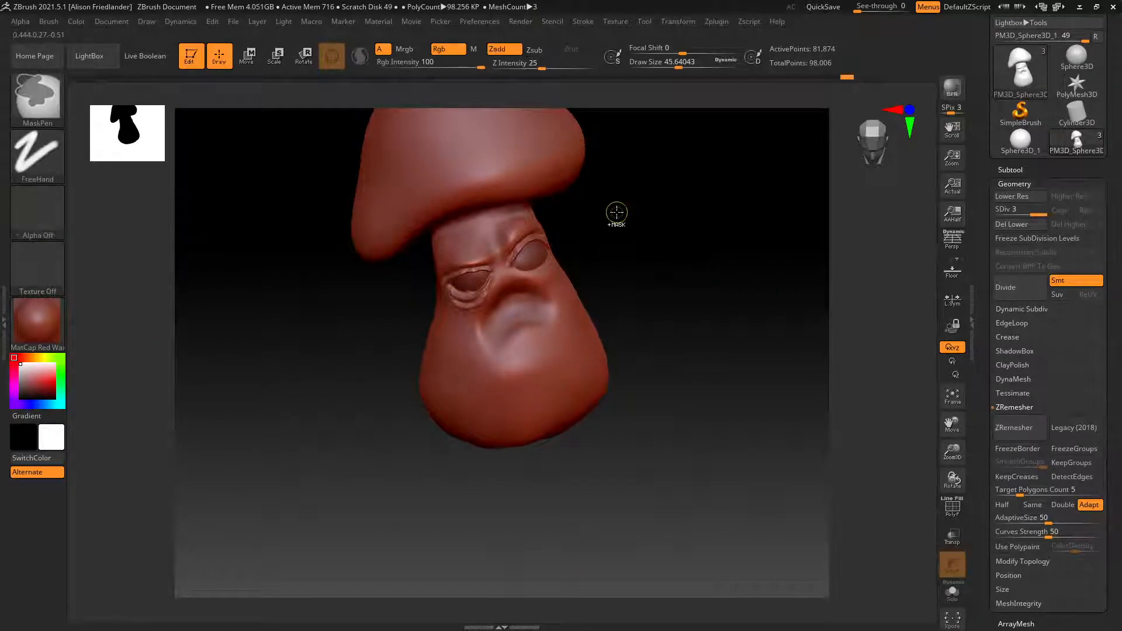
{"action": "key", "text": "ctrl+z"}
{"action": "key", "text": "ctrl+z"}
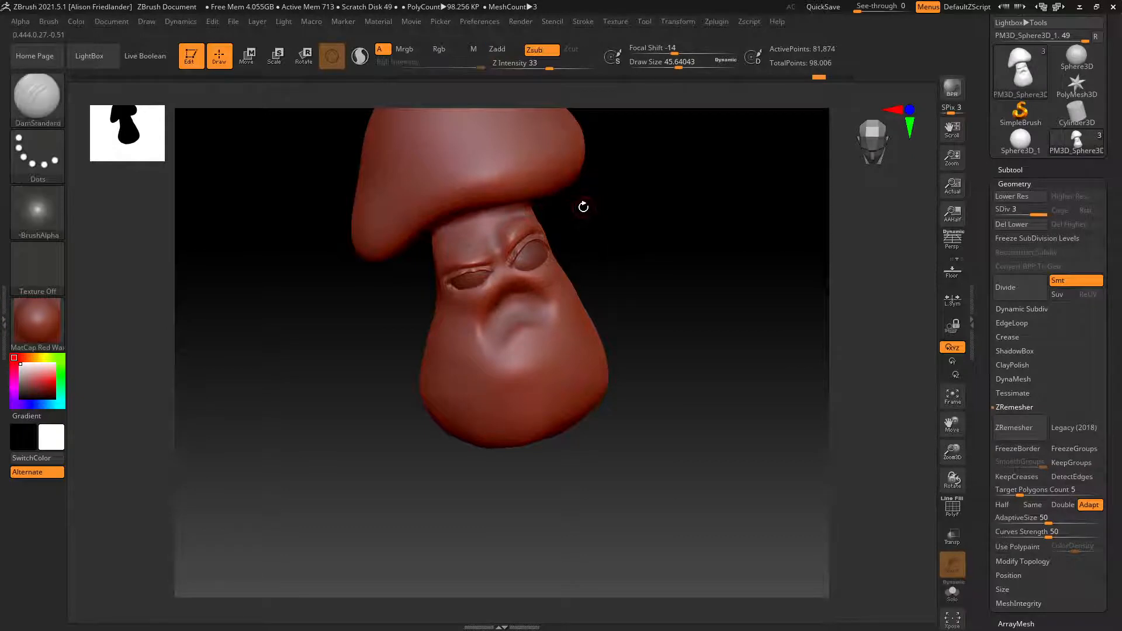
Carve a sharp DamStandard crease around the whole rim of the frowning mouth and smooth the area along its lower edge.
{"action": "right_click_drag", "start_coordinate": [526, 269], "coordinate": [576, 260], "text": "ctrl"}
{"action": "right_click_drag", "start_coordinate": [488, 286], "coordinate": [507, 302]}
{"action": "mouse_move", "coordinate": [507, 294]}
{"action": "left_mouse_down"}
{"action": "mouse_move", "coordinate": [467, 330]}
{"action": "mouse_move", "coordinate": [454, 415]}
{"action": "mouse_move", "coordinate": [529, 295]}
{"action": "mouse_move", "coordinate": [591, 313]}
{"action": "mouse_move", "coordinate": [613, 364]}
{"action": "mouse_move", "coordinate": [543, 381]}
{"action": "mouse_move", "coordinate": [469, 430]}
{"action": "left_mouse_up"}
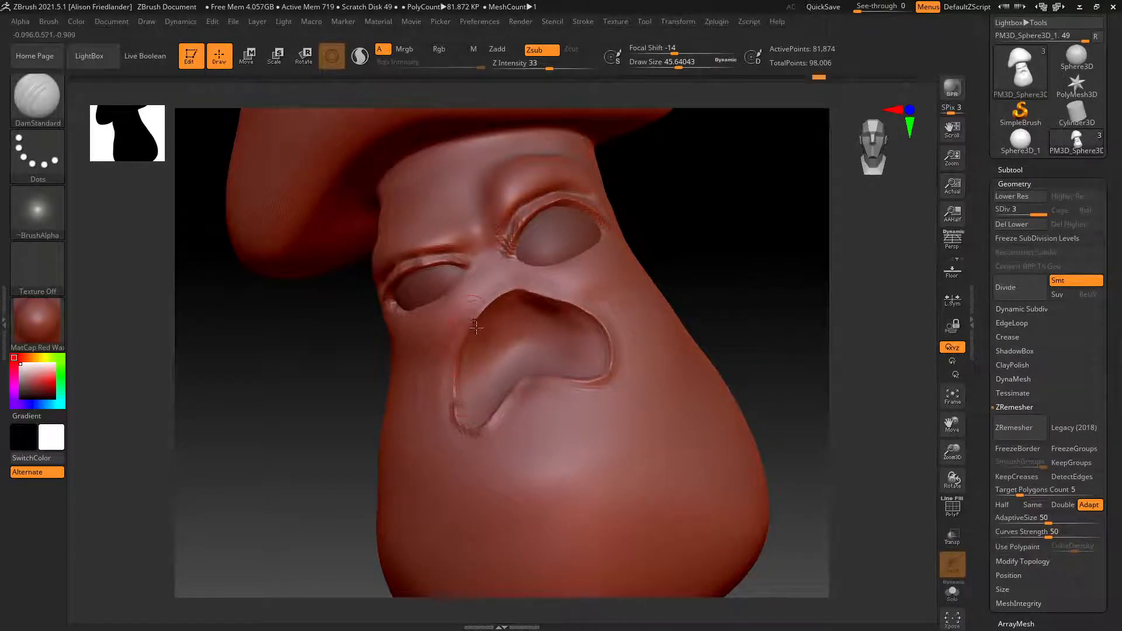
{"action": "right_click_drag", "start_coordinate": [476, 327], "coordinate": [470, 351]}
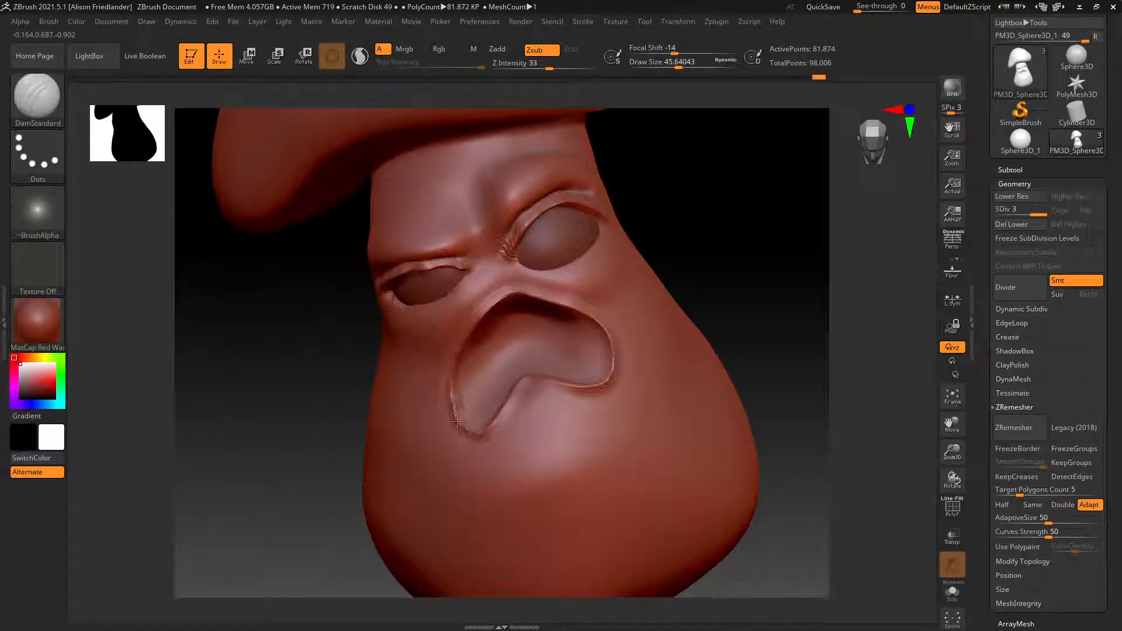
{"action": "key", "text": "shift"}
{"action": "left_click_drag", "start_coordinate": [537, 407], "coordinate": [576, 401], "text": "shift"}
Carve creases outlining a small rounded form inside the mouth and divide the body to subdivision level 4.
{"action": "mouse_move", "coordinate": [508, 338]}
{"action": "left_mouse_down"}
{"action": "mouse_move", "coordinate": [507, 358]}
{"action": "mouse_move", "coordinate": [528, 363]}
{"action": "mouse_move", "coordinate": [524, 329]}
{"action": "mouse_move", "coordinate": [498, 327]}
{"action": "left_mouse_up"}
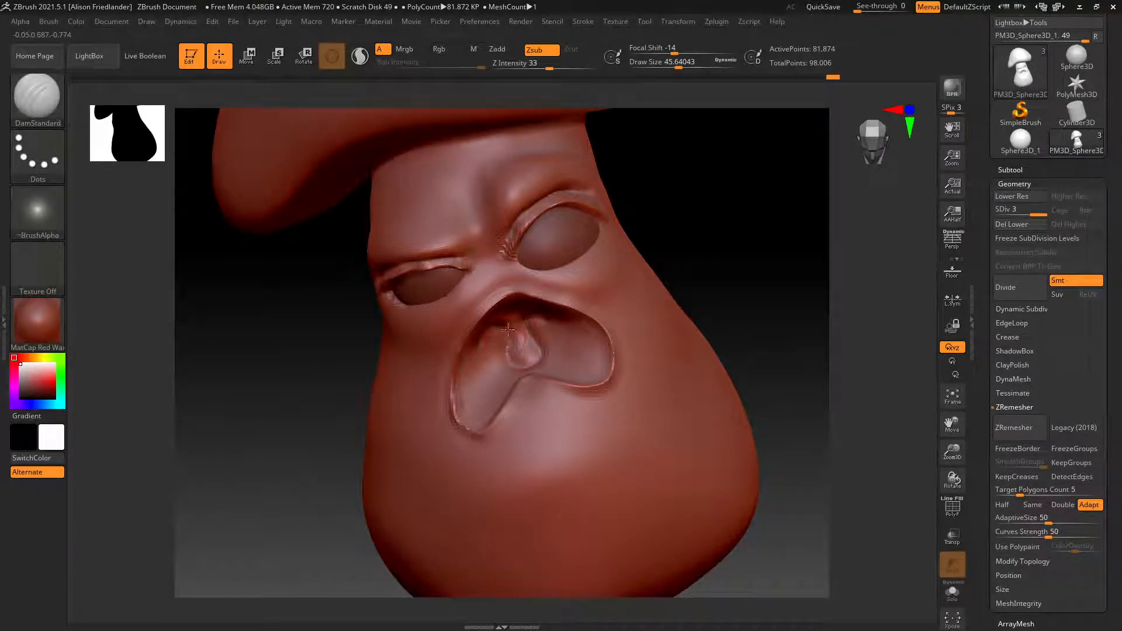
{"action": "mouse_move", "coordinate": [514, 365]}
{"action": "left_mouse_down"}
{"action": "mouse_move", "coordinate": [543, 350]}
{"action": "mouse_move", "coordinate": [528, 325]}
{"action": "left_mouse_up"}
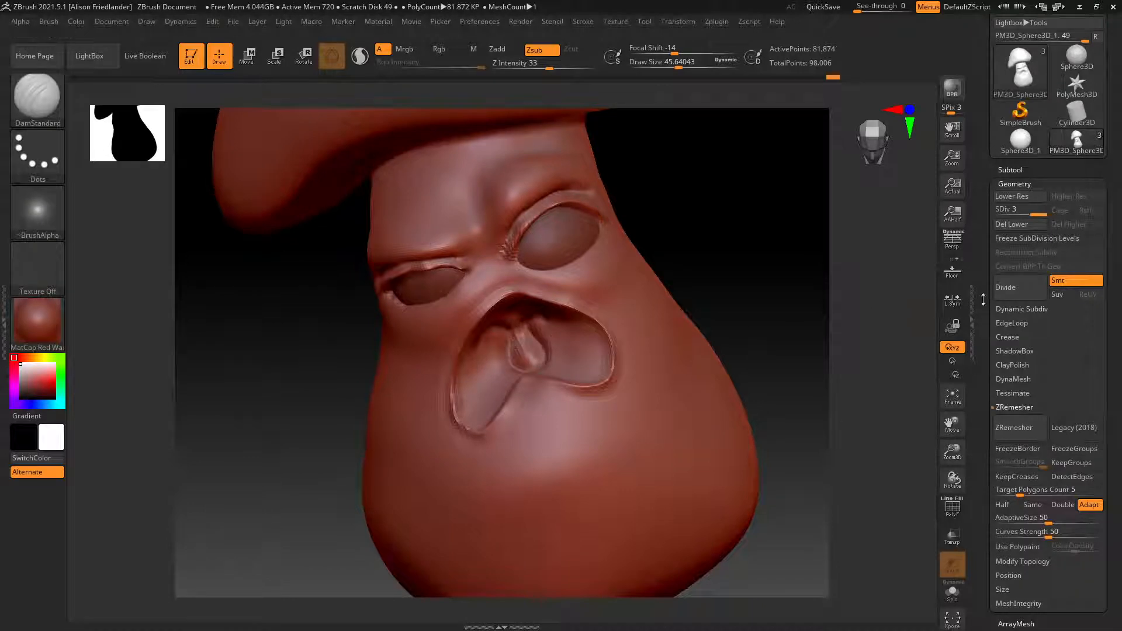
{"action": "left_click", "coordinate": [1004, 290]}
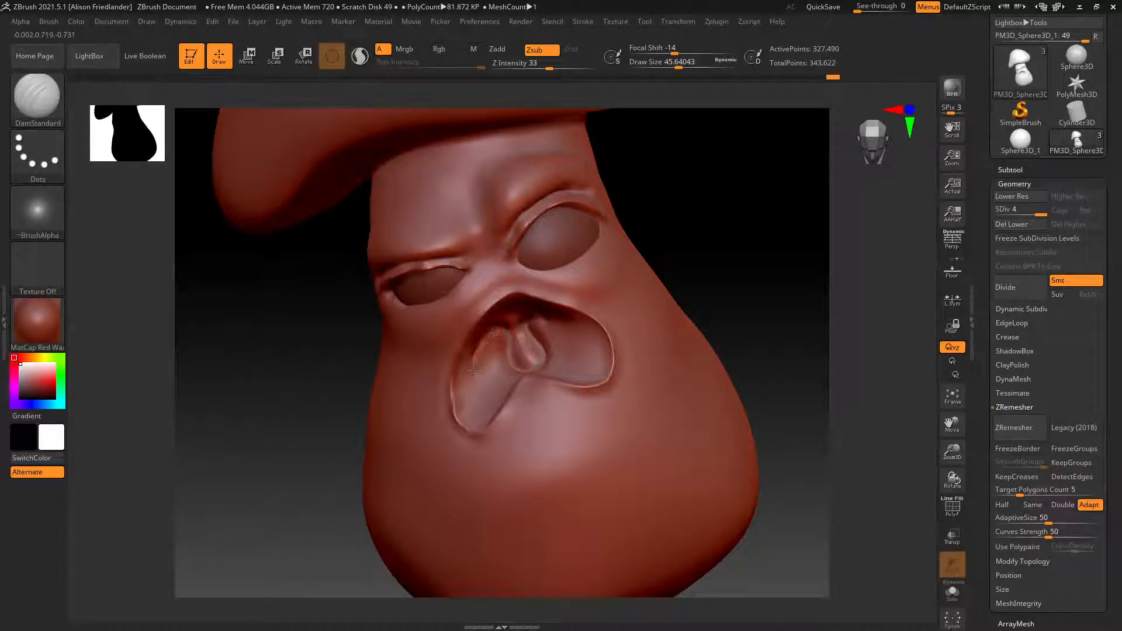
Build up fleshy ridges inside the mouth beside the small rounded form with ClayTubes and smooth them.
{"action": "key", "text": "b"}
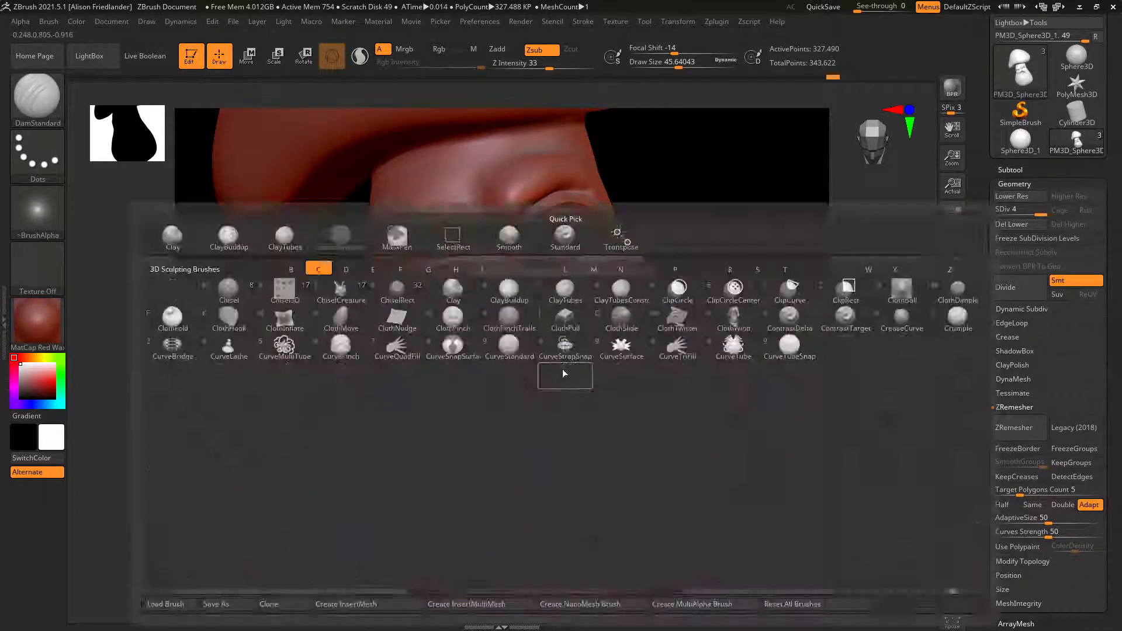
{"action": "key", "text": "c"}
{"action": "key", "text": "t"}
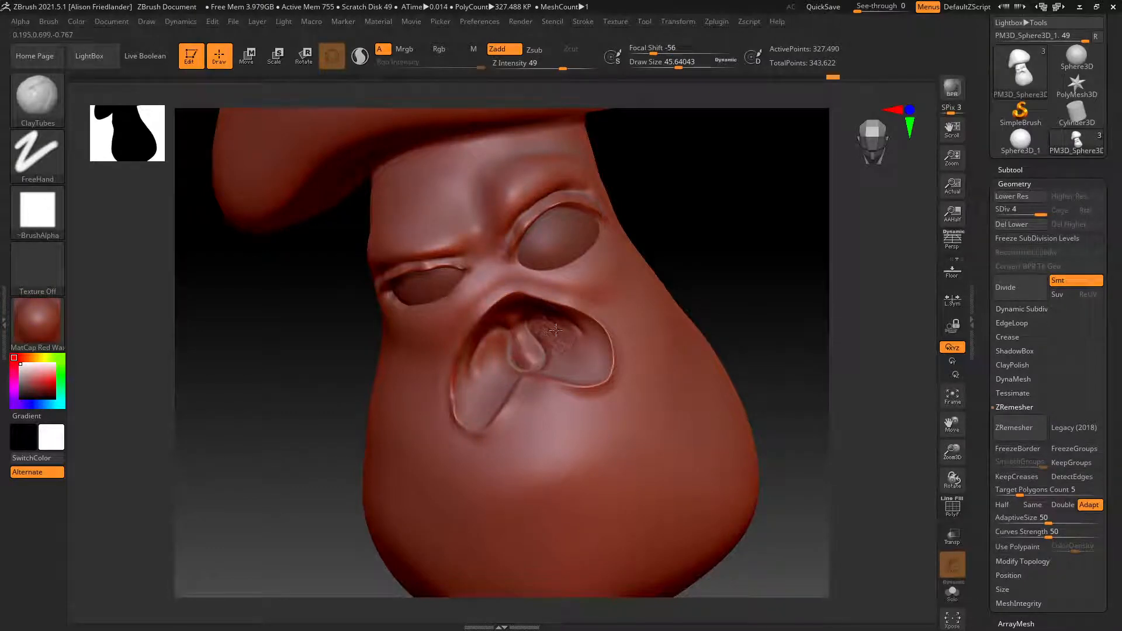
{"action": "mouse_move", "coordinate": [555, 330]}
{"action": "left_mouse_down"}
{"action": "mouse_move", "coordinate": [547, 335]}
{"action": "mouse_move", "coordinate": [572, 337]}
{"action": "left_mouse_up"}
{"action": "key", "text": "shift"}
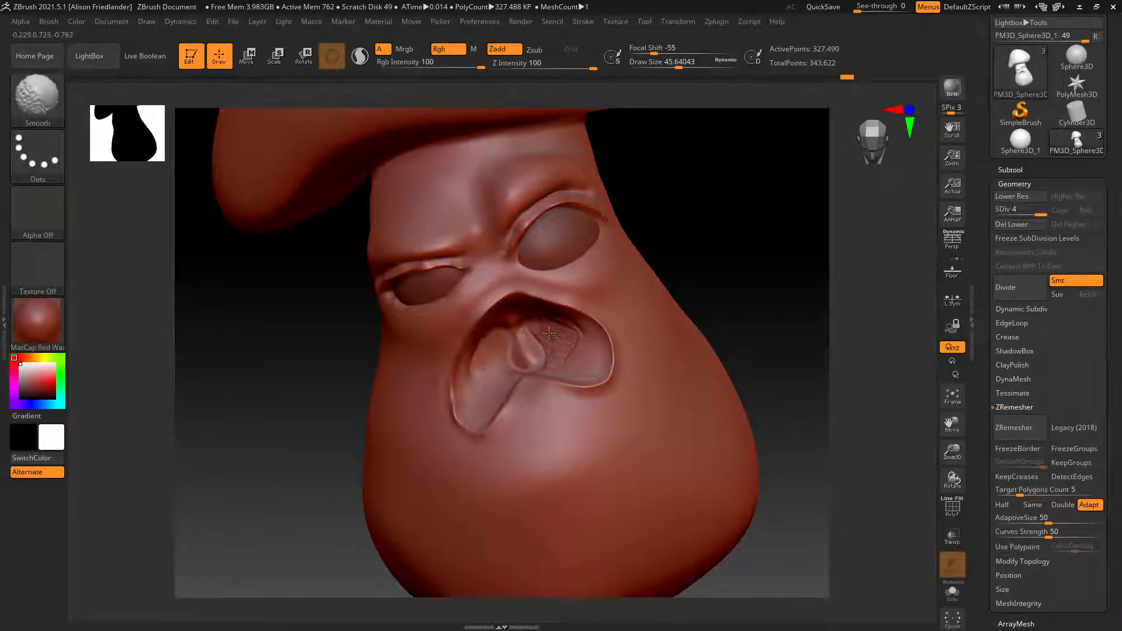
{"action": "left_click_drag", "start_coordinate": [549, 334], "coordinate": [560, 362], "text": "shift"}
{"action": "mouse_move", "coordinate": [514, 326]}
{"action": "left_mouse_down"}
{"action": "mouse_move", "coordinate": [528, 359]}
{"action": "mouse_move", "coordinate": [520, 335]}
{"action": "left_mouse_up"}
{"action": "mouse_move", "coordinate": [535, 316]}
{"action": "right_mouse_down"}
{"action": "mouse_move", "coordinate": [546, 292]}
{"action": "mouse_move", "coordinate": [588, 301]}
{"action": "mouse_move", "coordinate": [579, 310]}
{"action": "mouse_move", "coordinate": [567, 295]}
{"action": "mouse_move", "coordinate": [558, 324]}
{"action": "right_mouse_up"}
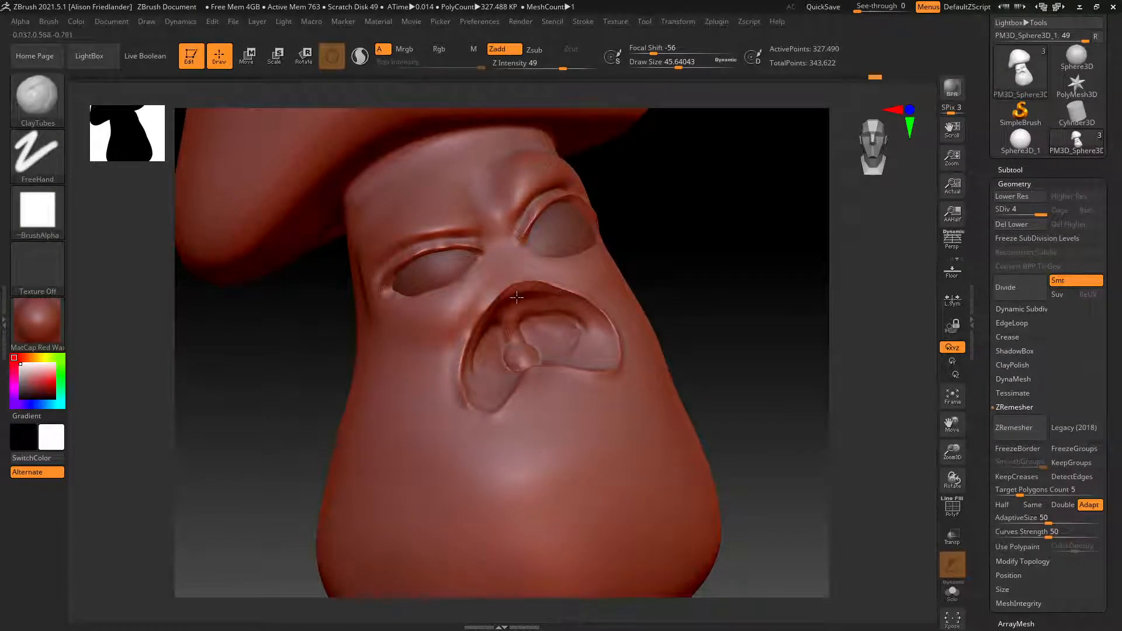
Try to build a moustache-like ridge along the area above the mouth's upper rim with ClayTubes.
{"action": "right_click_drag", "start_coordinate": [517, 297], "coordinate": [533, 292]}
{"action": "mouse_move", "coordinate": [525, 284]}
{"action": "left_mouse_down"}
{"action": "mouse_move", "coordinate": [547, 280]}
{"action": "mouse_move", "coordinate": [494, 285]}
{"action": "mouse_move", "coordinate": [603, 285]}
{"action": "left_mouse_up"}
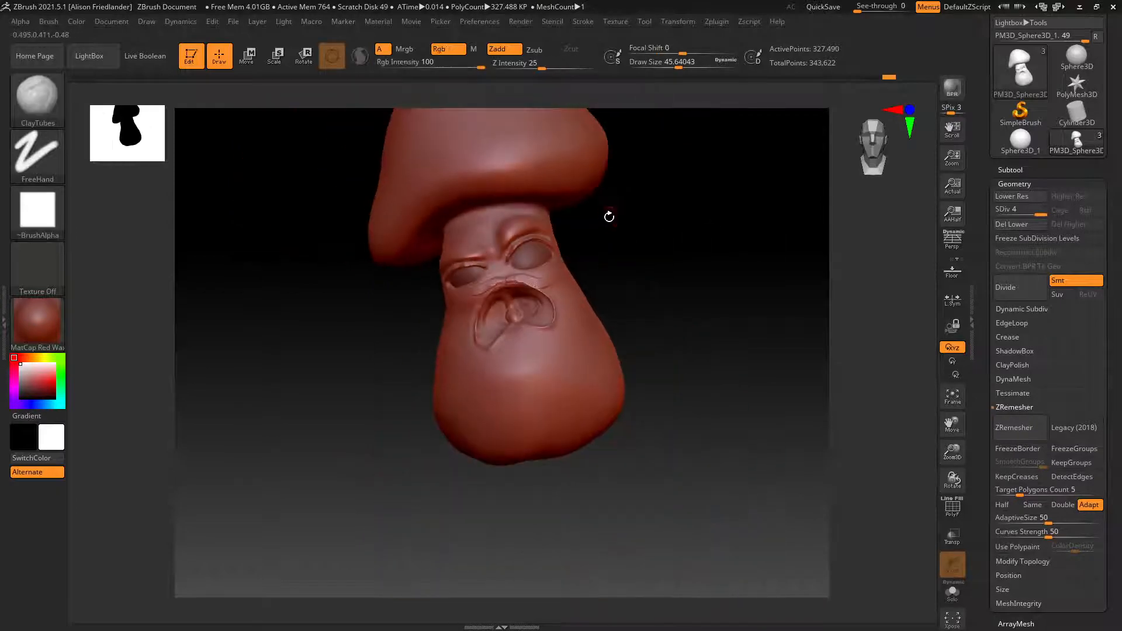
{"action": "mouse_move", "coordinate": [606, 215]}
{"action": "left_mouse_down"}
{"action": "mouse_move", "coordinate": [644, 233]}
{"action": "mouse_move", "coordinate": [631, 230]}
{"action": "left_mouse_up"}
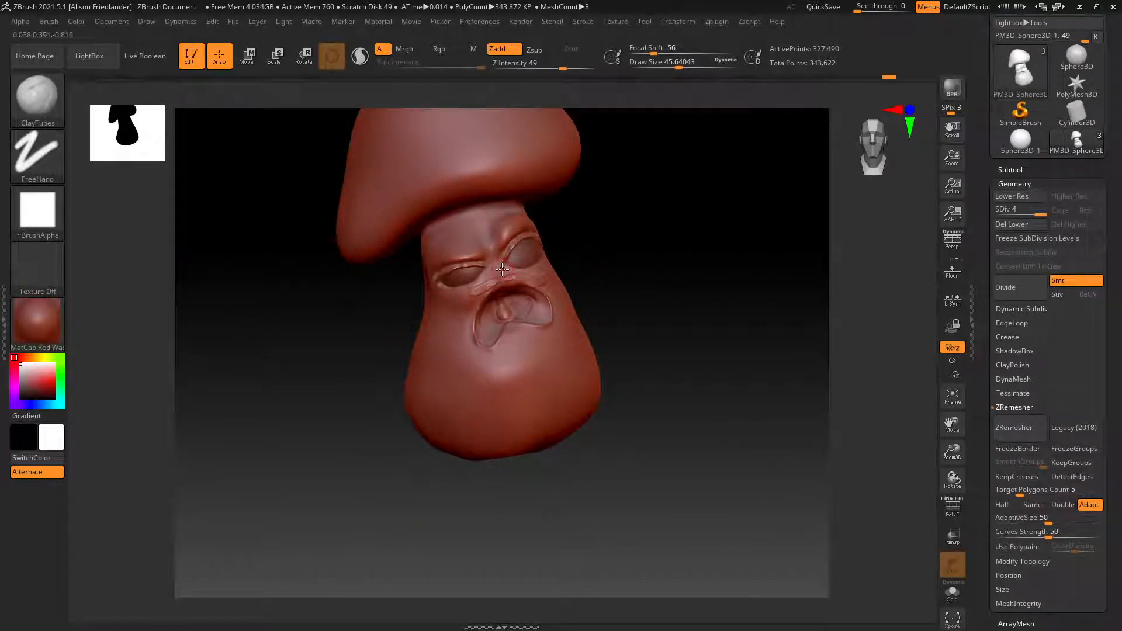
{"action": "right_click_drag", "start_coordinate": [506, 279], "coordinate": [629, 278], "text": "ctrl"}
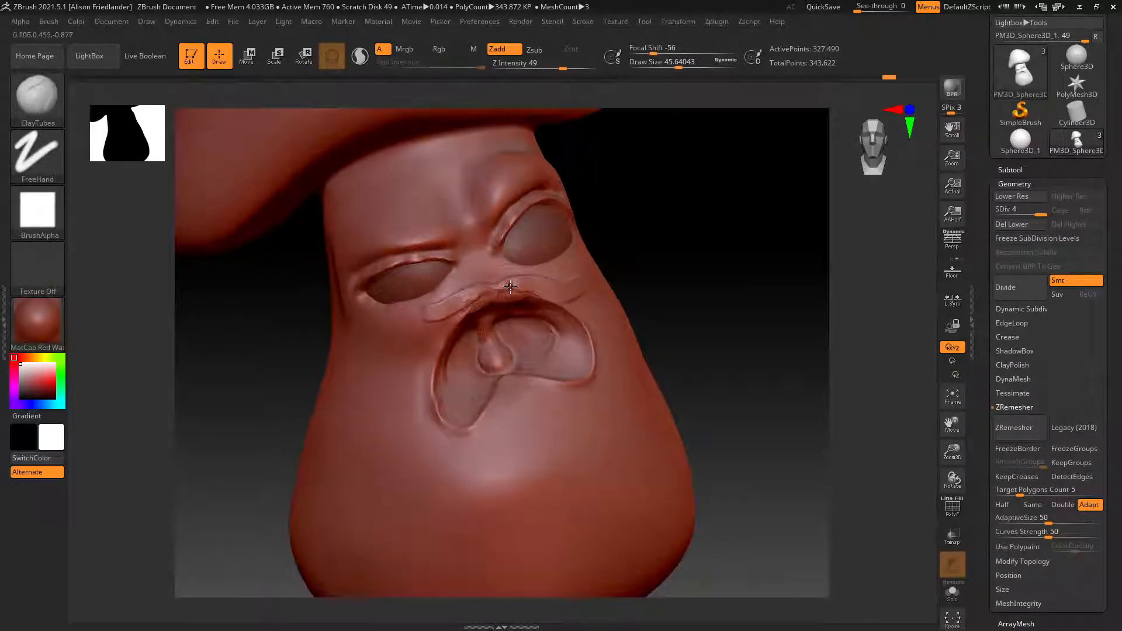
{"action": "mouse_move", "coordinate": [483, 289]}
{"action": "left_mouse_down"}
{"action": "mouse_move", "coordinate": [450, 318]}
{"action": "mouse_move", "coordinate": [428, 320]}
{"action": "mouse_move", "coordinate": [513, 281]}
{"action": "mouse_move", "coordinate": [540, 290]}
{"action": "left_mouse_up"}
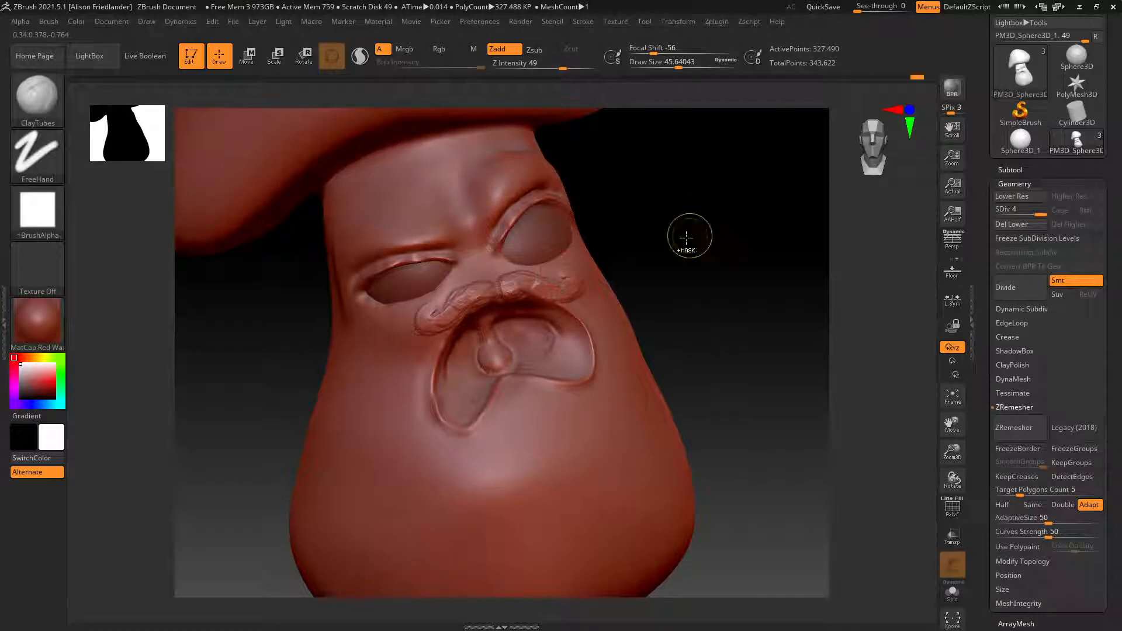
{"action": "mouse_move", "coordinate": [686, 236]}
{"action": "left_mouse_down"}
{"action": "mouse_move", "coordinate": [644, 225]}
{"action": "mouse_move", "coordinate": [657, 269]}
{"action": "left_mouse_up"}
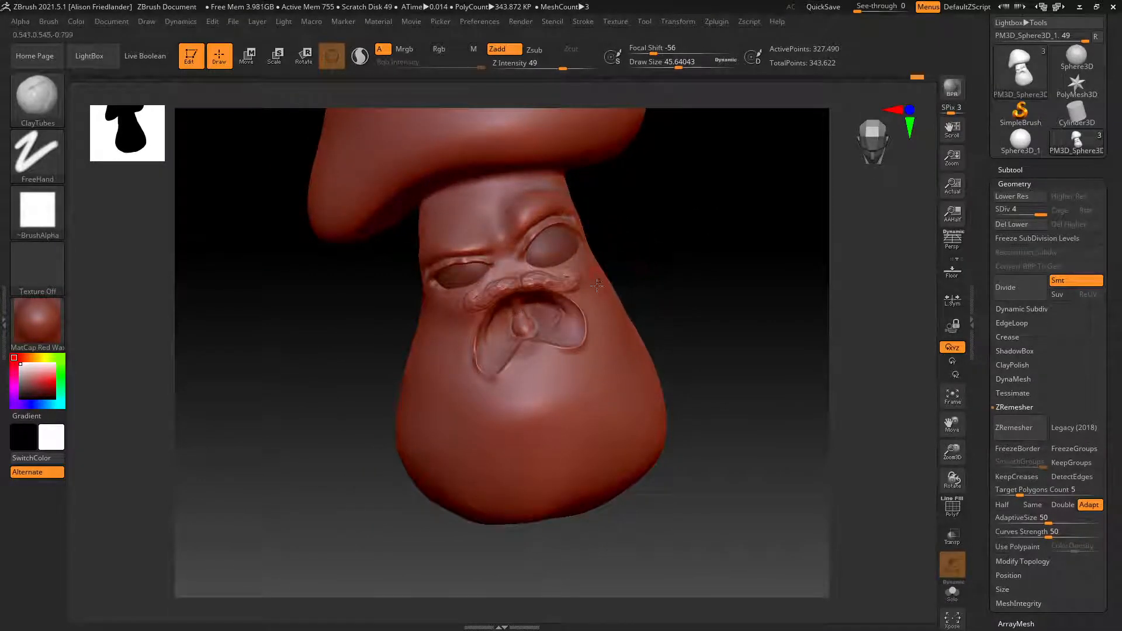
{"action": "left_click_drag", "start_coordinate": [632, 219], "coordinate": [634, 217]}
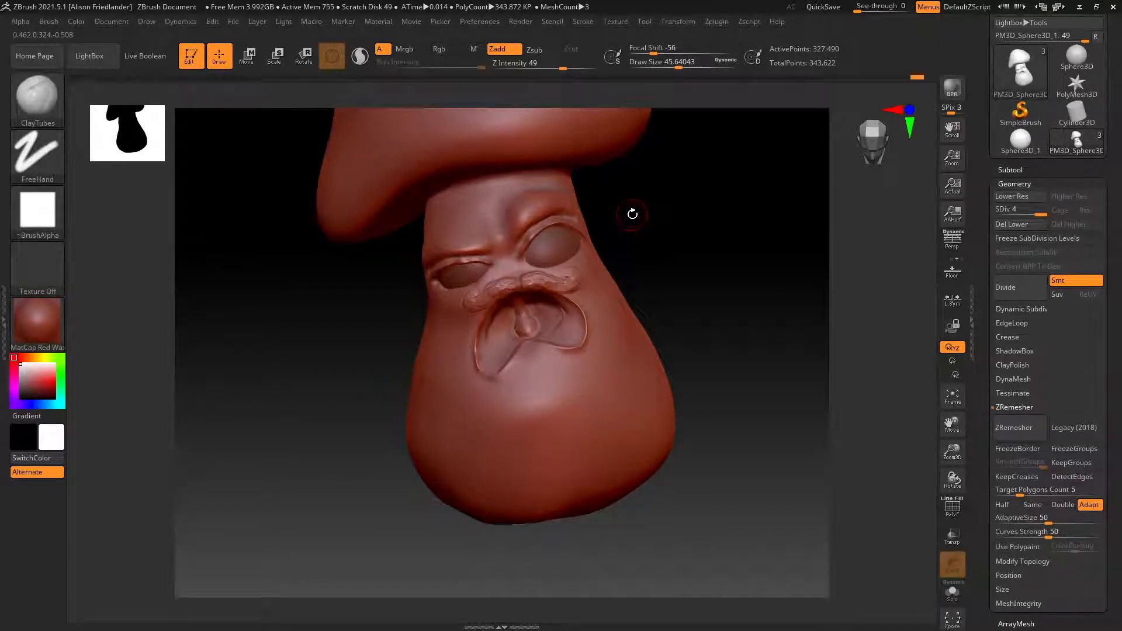
Undo the ridge strokes above the mouth and accept discarding the newer undo history.
{"action": "key", "text": "ctrl"}
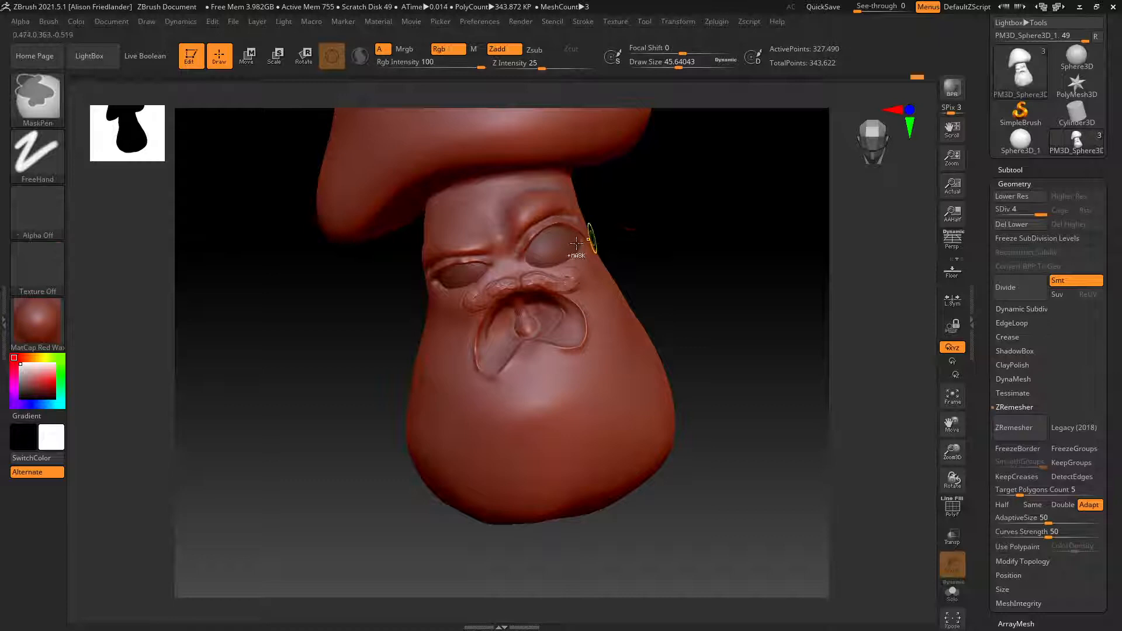
{"action": "left_click", "coordinate": [546, 254], "text": "ctrl"}
{"action": "left_click", "coordinate": [546, 258], "text": "ctrl"}
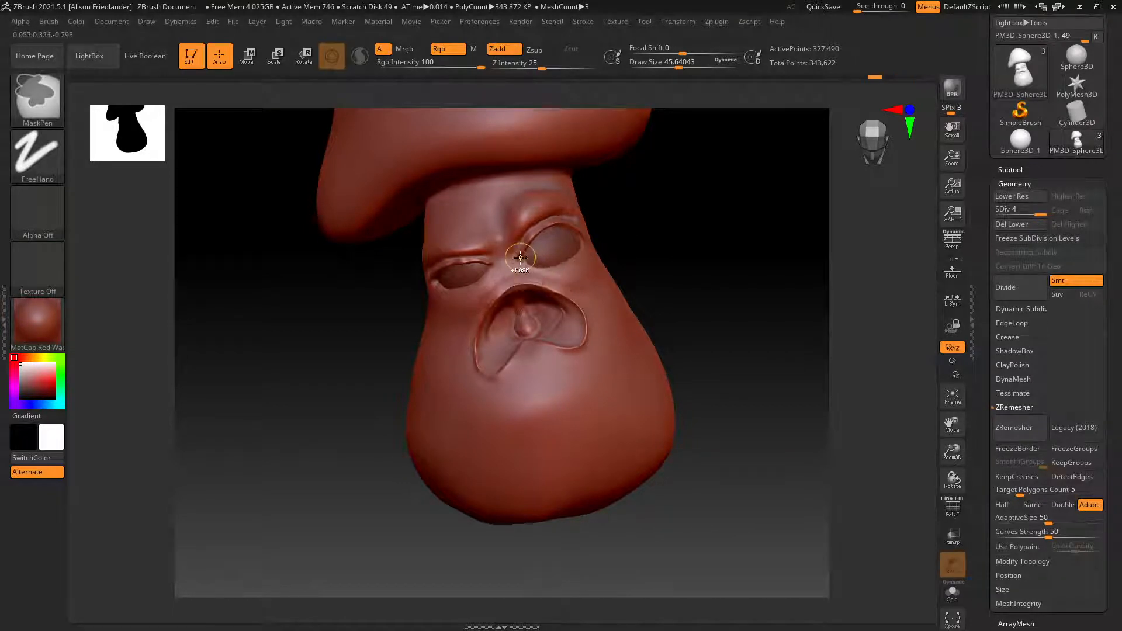
{"action": "left_click", "coordinate": [517, 284]}
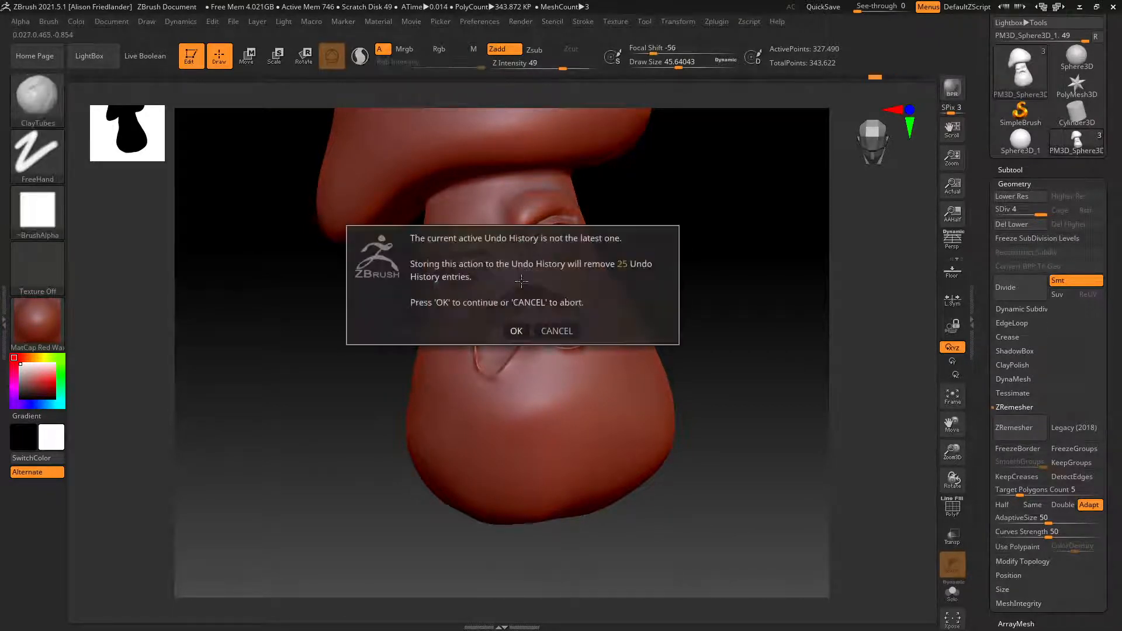
{"action": "left_click", "coordinate": [530, 331]}
Shape small rounded nose bumps between the eyes and the mouth with ClayTubes, undoing stray strokes and smoothing the surface.
{"action": "left_click_drag", "start_coordinate": [528, 279], "coordinate": [519, 279], "text": "shift"}
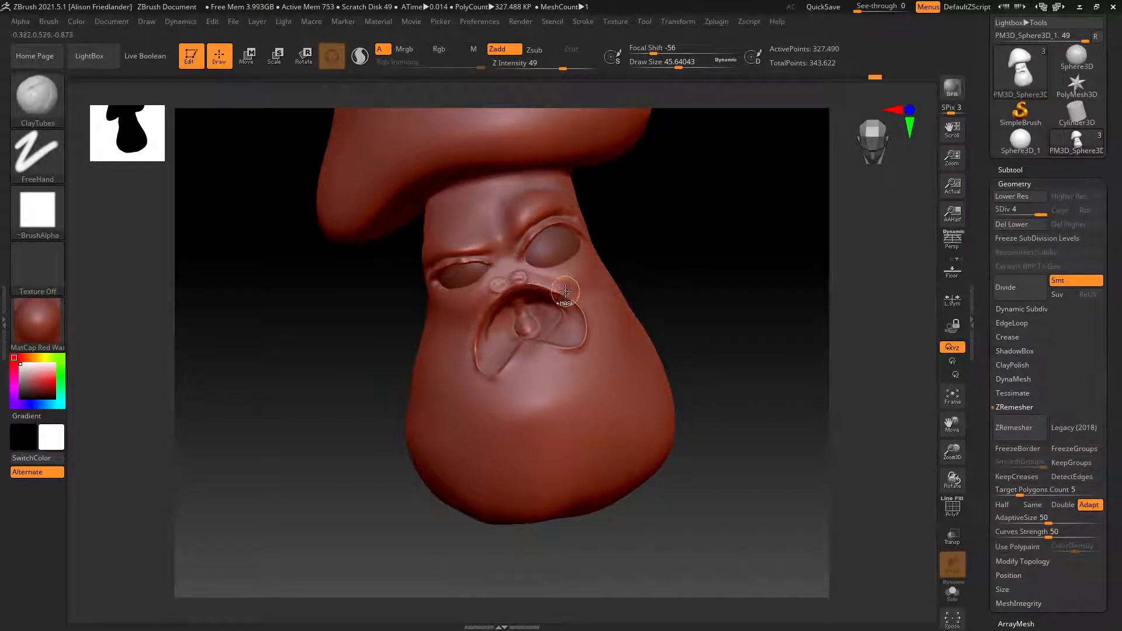
{"action": "key", "text": "ctrl"}
{"action": "key", "text": "ctrl"}
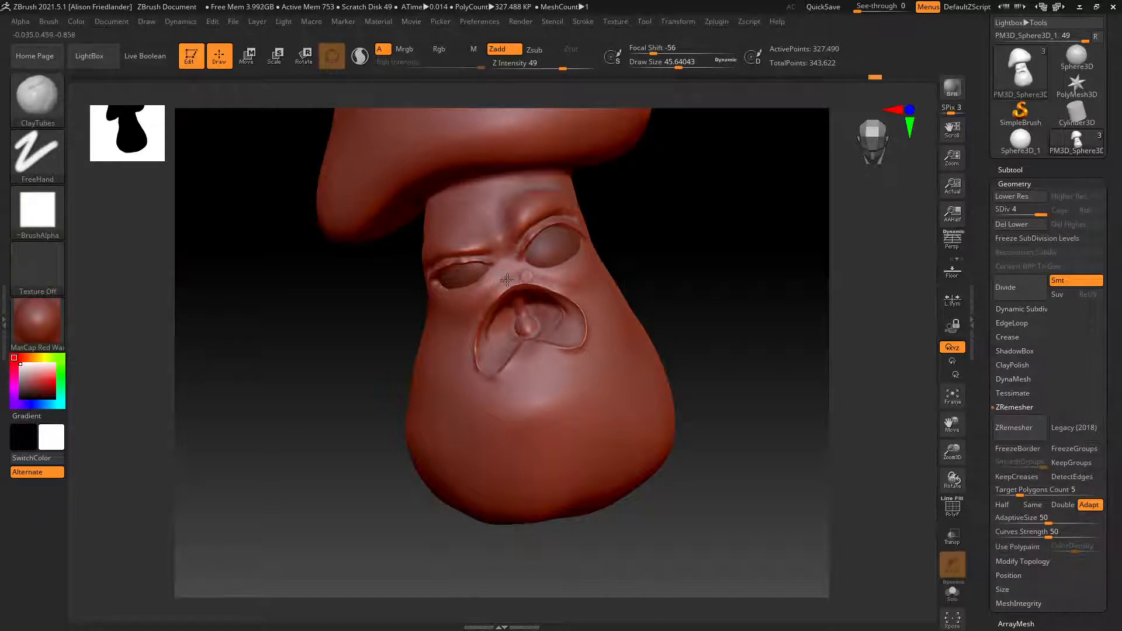
{"action": "left_click_drag", "start_coordinate": [529, 257], "coordinate": [509, 275], "text": "shift"}
{"action": "left_click_drag", "start_coordinate": [498, 233], "coordinate": [522, 278]}
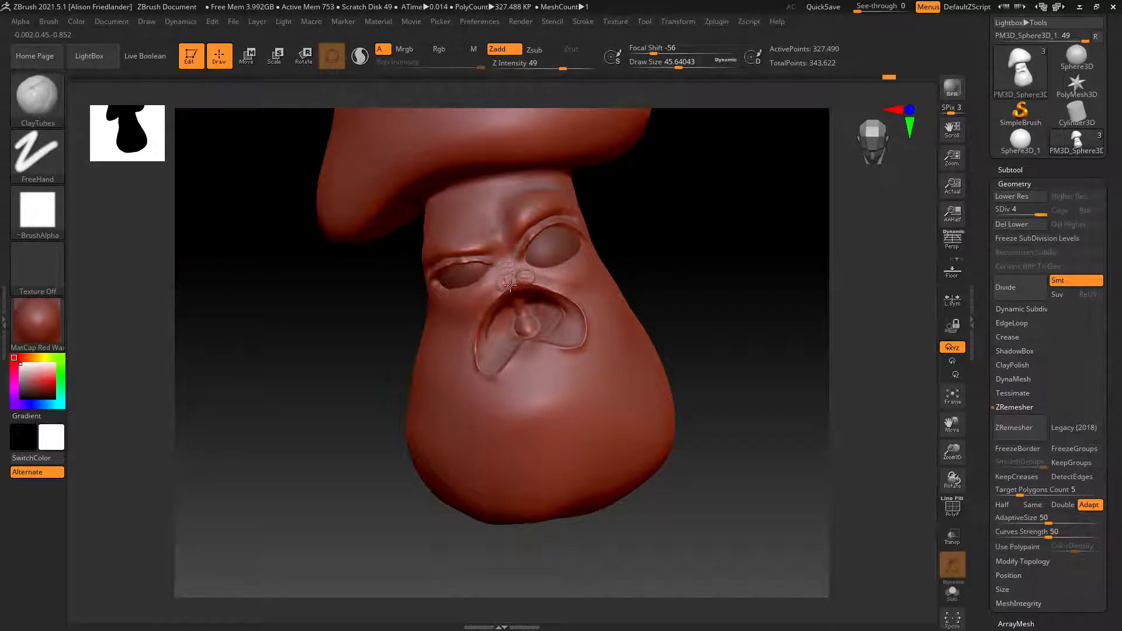
{"action": "mouse_move", "coordinate": [512, 283]}
{"action": "left_mouse_down", "text": "shift"}
{"action": "mouse_move", "coordinate": [522, 277]}
{"action": "mouse_move", "coordinate": [501, 282]}
{"action": "left_mouse_up", "text": "shift"}
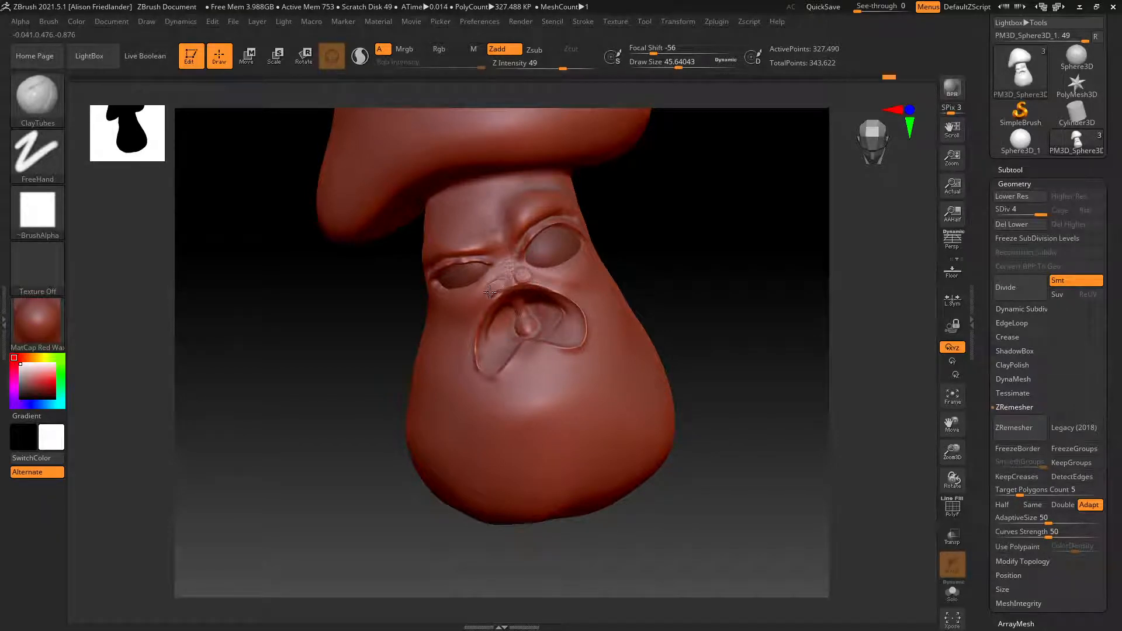
Try to extend a curled ridge from the nose bumps to both sides above the mouth, and undo it.
{"action": "mouse_move", "coordinate": [485, 298]}
{"action": "left_mouse_down"}
{"action": "mouse_move", "coordinate": [505, 281]}
{"action": "mouse_move", "coordinate": [488, 300]}
{"action": "mouse_move", "coordinate": [524, 275]}
{"action": "mouse_move", "coordinate": [560, 271]}
{"action": "left_mouse_up"}
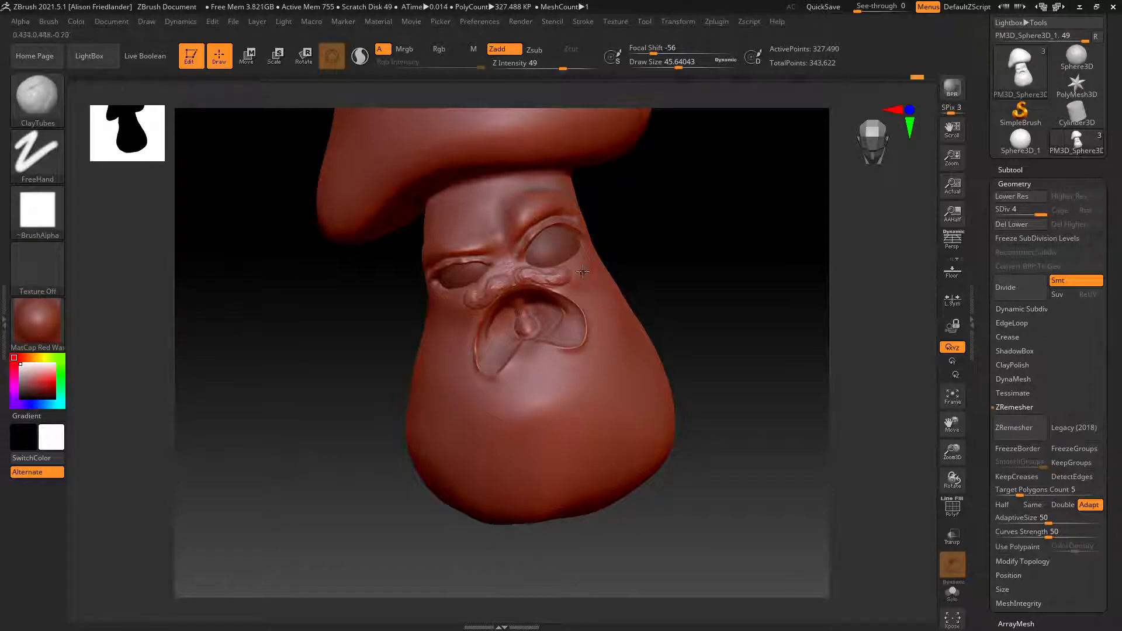
{"action": "key", "text": "ctrl"}
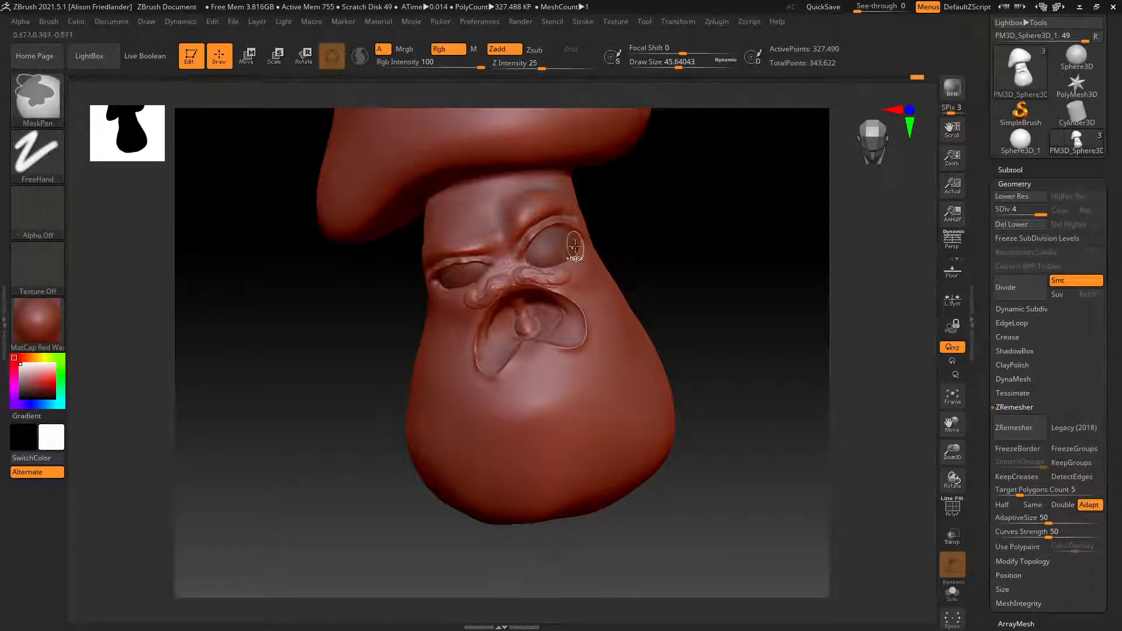
{"action": "mouse_move", "coordinate": [479, 273]}
{"action": "left_mouse_down", "text": "ctrl"}
{"action": "mouse_move", "coordinate": [497, 276]}
{"action": "mouse_move", "coordinate": [476, 287]}
{"action": "left_mouse_up", "text": "ctrl"}
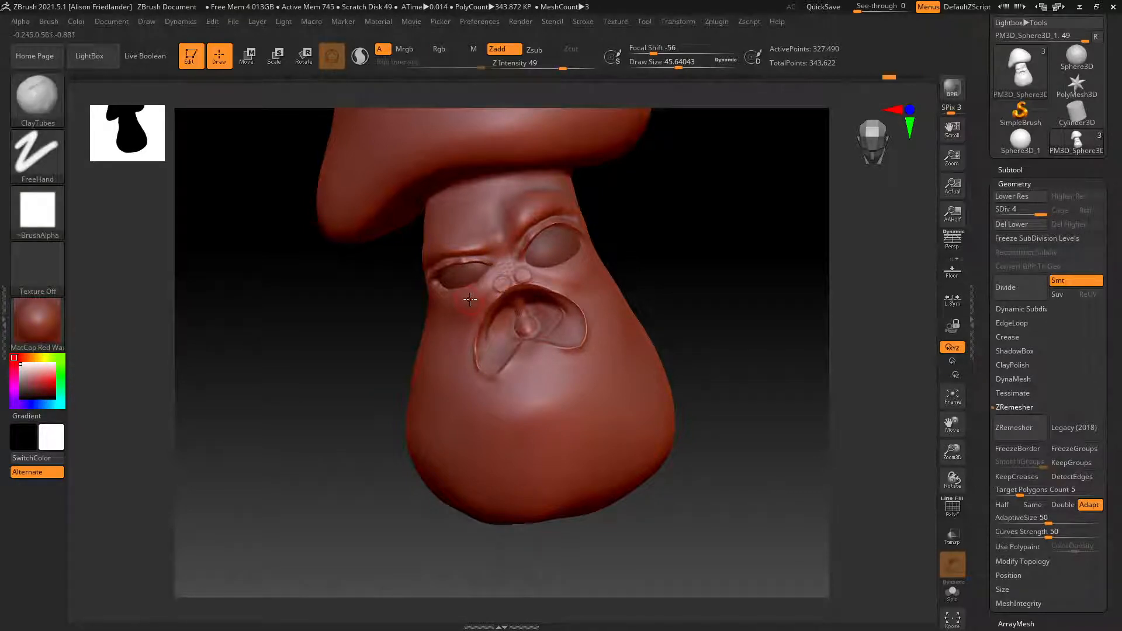
Build a curled, moustache-like fold above the mouth on both sides of the nose with ClayTubes and smooth it.
{"action": "mouse_move", "coordinate": [466, 298]}
{"action": "left_mouse_down"}
{"action": "mouse_move", "coordinate": [472, 307]}
{"action": "mouse_move", "coordinate": [505, 281]}
{"action": "mouse_move", "coordinate": [492, 292]}
{"action": "left_mouse_up"}
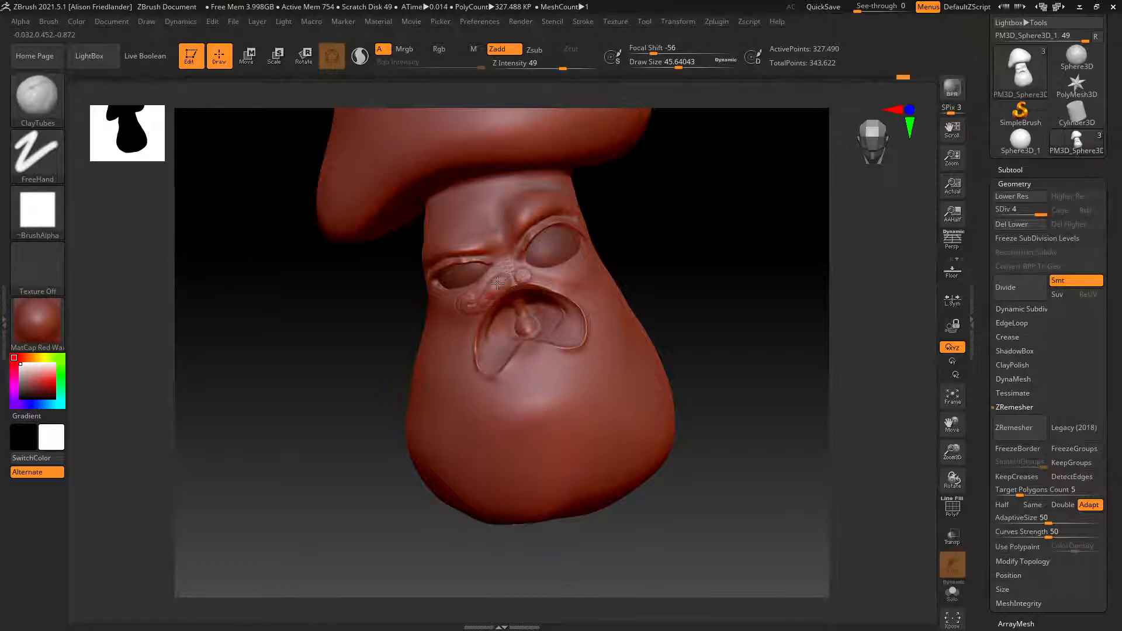
{"action": "mouse_move", "coordinate": [515, 219]}
{"action": "left_mouse_down", "text": "shift"}
{"action": "mouse_move", "coordinate": [505, 285]}
{"action": "mouse_move", "coordinate": [482, 305]}
{"action": "mouse_move", "coordinate": [521, 277]}
{"action": "mouse_move", "coordinate": [570, 280]}
{"action": "mouse_move", "coordinate": [533, 275]}
{"action": "mouse_move", "coordinate": [559, 272]}
{"action": "mouse_move", "coordinate": [472, 297]}
{"action": "left_mouse_up", "text": "shift"}
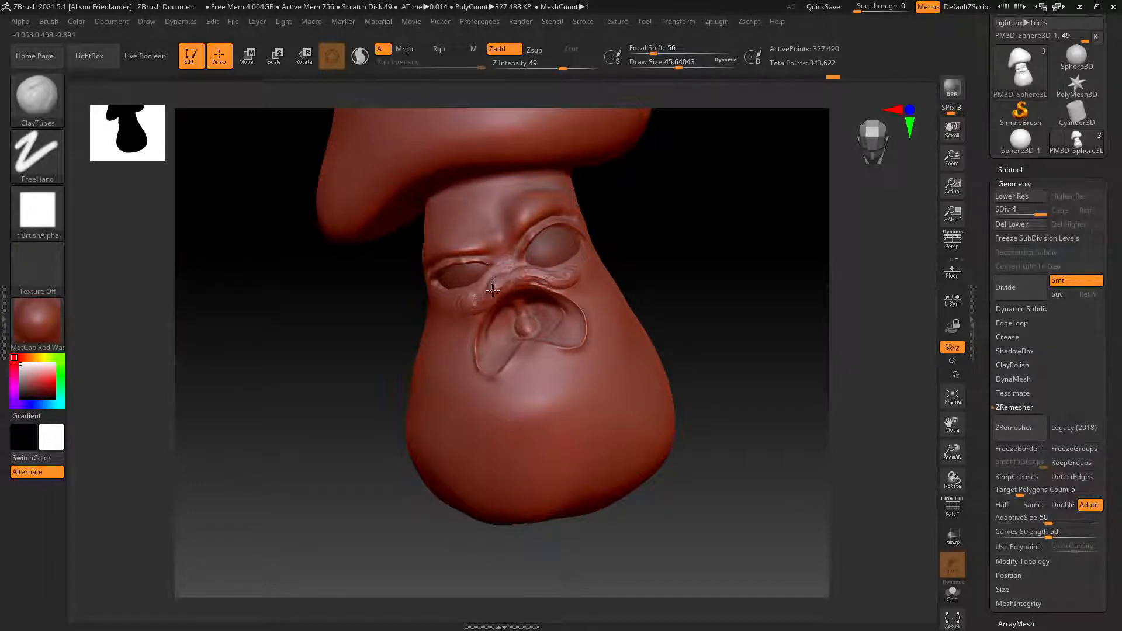
{"action": "left_click_drag", "start_coordinate": [535, 275], "coordinate": [550, 277]}
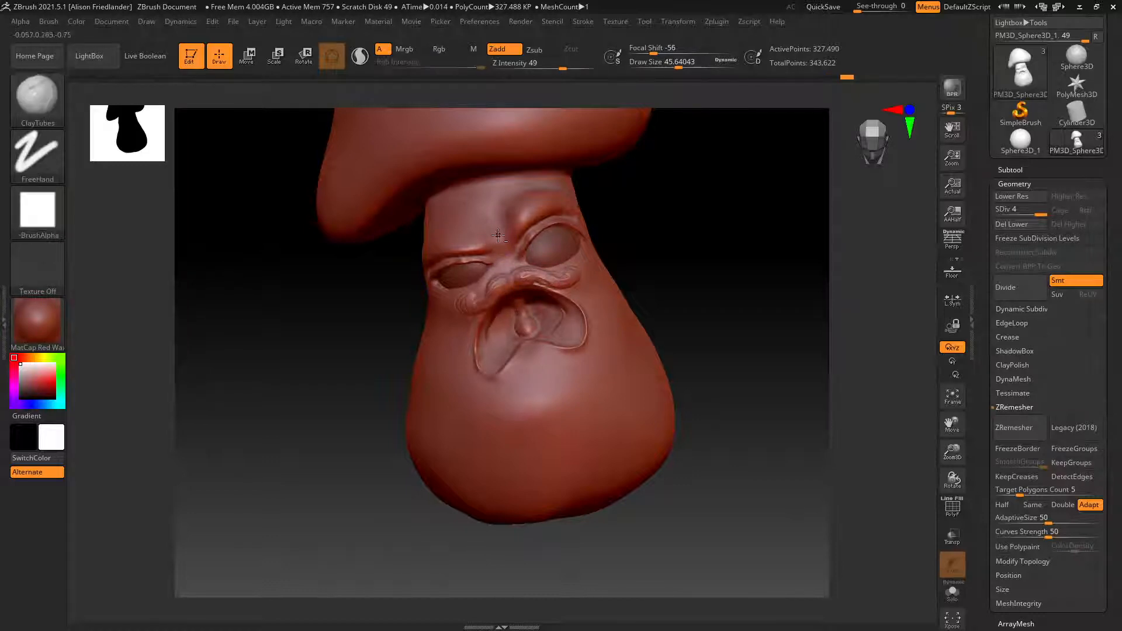
Build up furrowed frown folds between the brows and above the narrower eye with ClayTubes and smooth them.
{"action": "mouse_move", "coordinate": [498, 235]}
{"action": "left_mouse_down"}
{"action": "mouse_move", "coordinate": [495, 225]}
{"action": "mouse_move", "coordinate": [506, 265]}
{"action": "mouse_move", "coordinate": [494, 228]}
{"action": "mouse_move", "coordinate": [466, 232]}
{"action": "mouse_move", "coordinate": [461, 220]}
{"action": "left_mouse_up"}
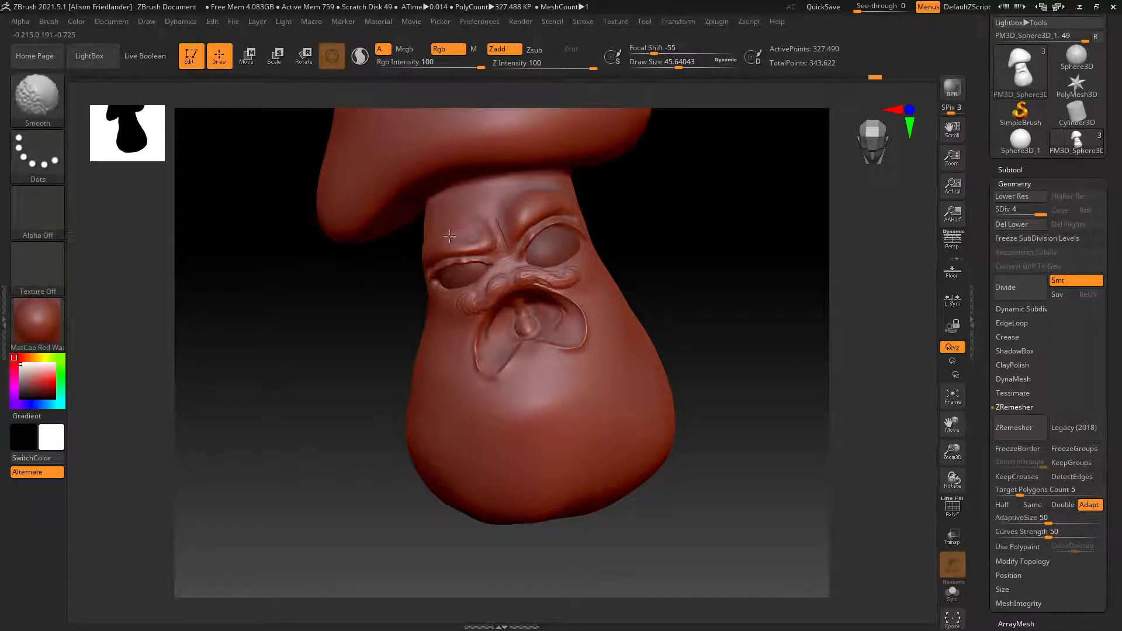
{"action": "right_click_drag", "start_coordinate": [458, 237], "coordinate": [469, 228]}
{"action": "mouse_move", "coordinate": [465, 228]}
{"action": "left_mouse_down"}
{"action": "mouse_move", "coordinate": [456, 235]}
{"action": "mouse_move", "coordinate": [456, 220]}
{"action": "left_mouse_up"}
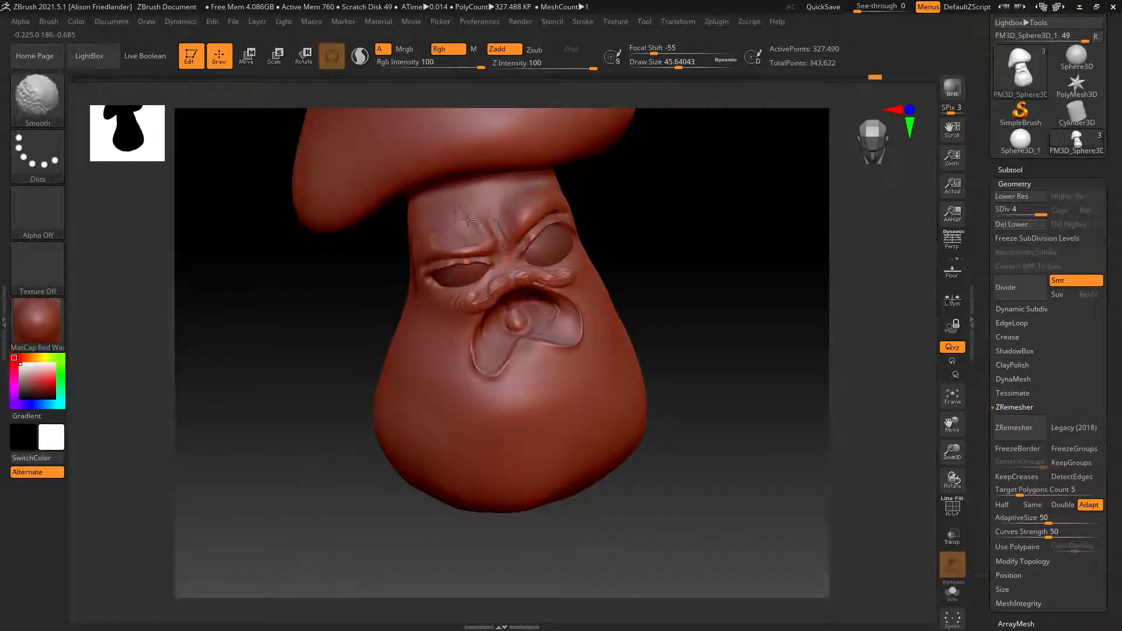
{"action": "mouse_move", "coordinate": [430, 229]}
{"action": "right_mouse_down"}
{"action": "mouse_move", "coordinate": [507, 195]}
{"action": "mouse_move", "coordinate": [524, 215]}
{"action": "mouse_move", "coordinate": [498, 252]}
{"action": "mouse_move", "coordinate": [495, 234]}
{"action": "right_mouse_up"}
Carve DamStandard creases along the frown folds and the brow of the wider eye, and smooth the forehead around them.
{"action": "key", "text": "b"}
{"action": "key", "text": "d"}
{"action": "key", "text": "s"}
{"action": "key", "text": "space"}
{"action": "mouse_move", "coordinate": [491, 270]}
{"action": "left_mouse_down", "text": "shift"}
{"action": "mouse_move", "coordinate": [491, 292]}
{"action": "mouse_move", "coordinate": [480, 266]}
{"action": "mouse_move", "coordinate": [494, 278]}
{"action": "left_mouse_up", "text": "shift"}
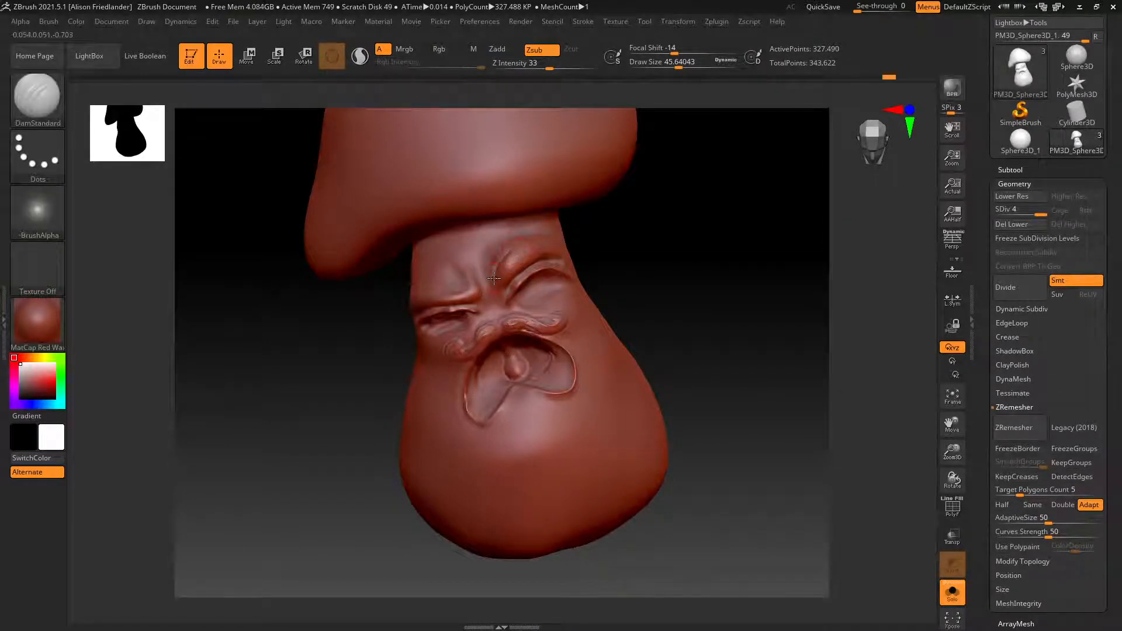
{"action": "left_click_drag", "start_coordinate": [524, 242], "coordinate": [502, 261]}
{"action": "key", "text": "shift"}
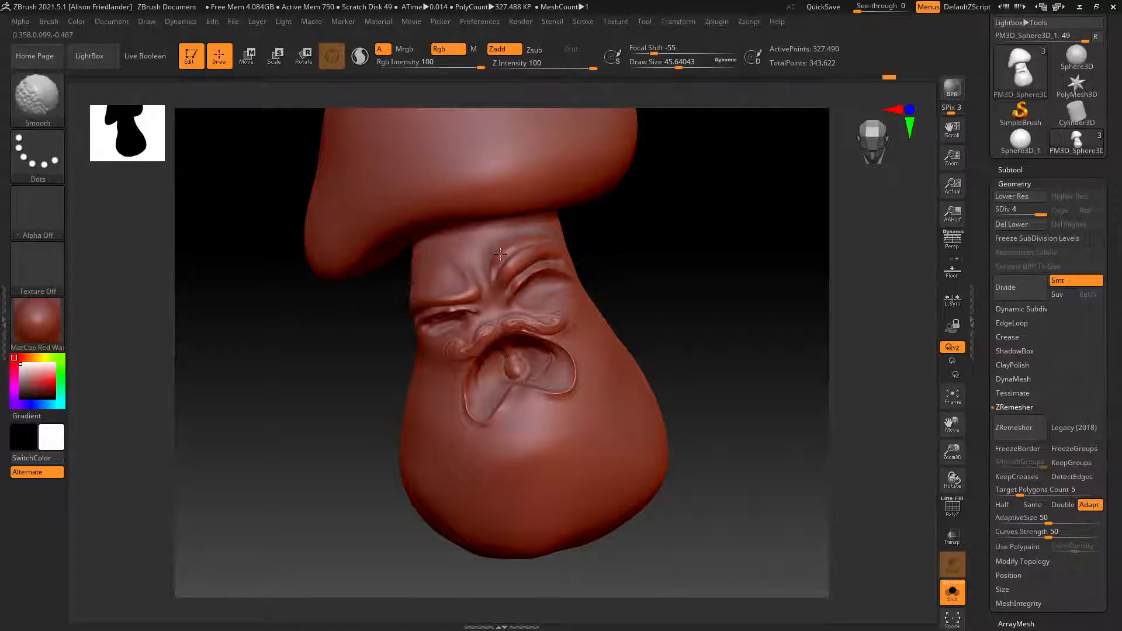
{"action": "left_click_drag", "start_coordinate": [500, 253], "coordinate": [502, 270], "text": "shift"}
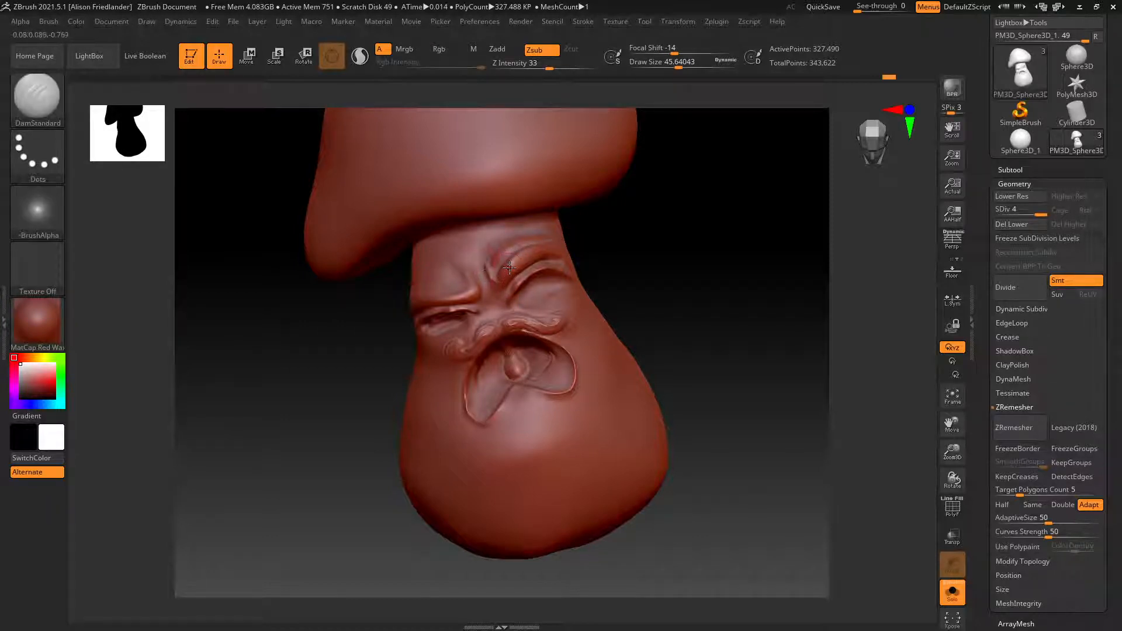
{"action": "key", "text": "shift"}
{"action": "left_click_drag", "start_coordinate": [489, 251], "coordinate": [497, 255], "text": "shift"}
{"action": "key", "text": "shift"}
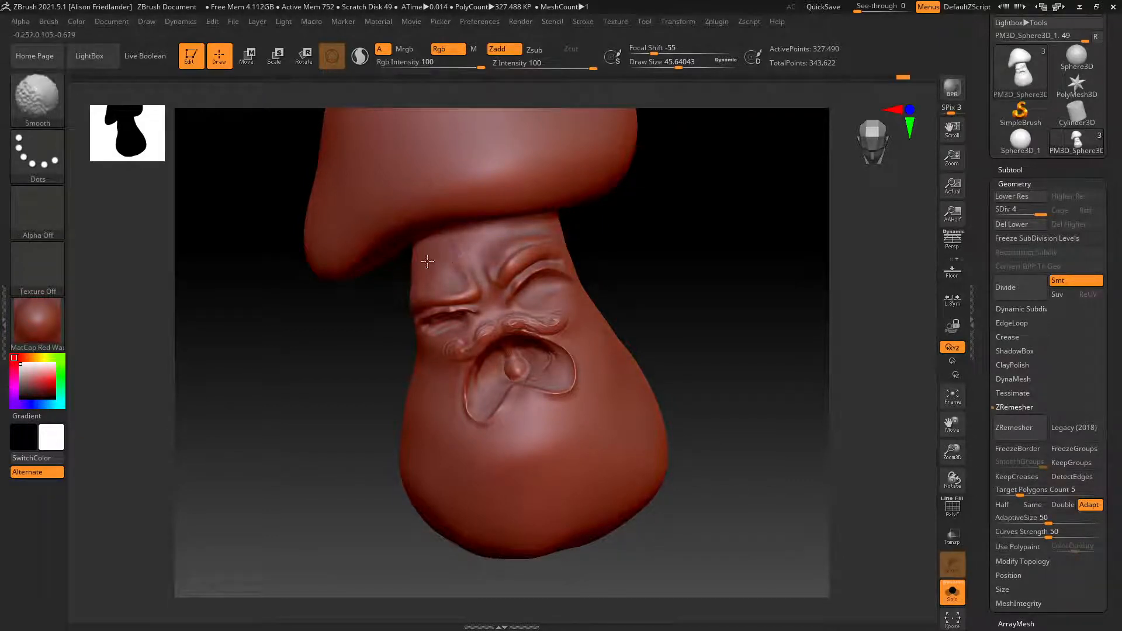
With DamStandard at draw size about 43, carve a crease along the wider eye's rim and outer corner and divide the body to subdivision level 5.
{"action": "left_click_drag", "start_coordinate": [635, 258], "coordinate": [574, 280]}
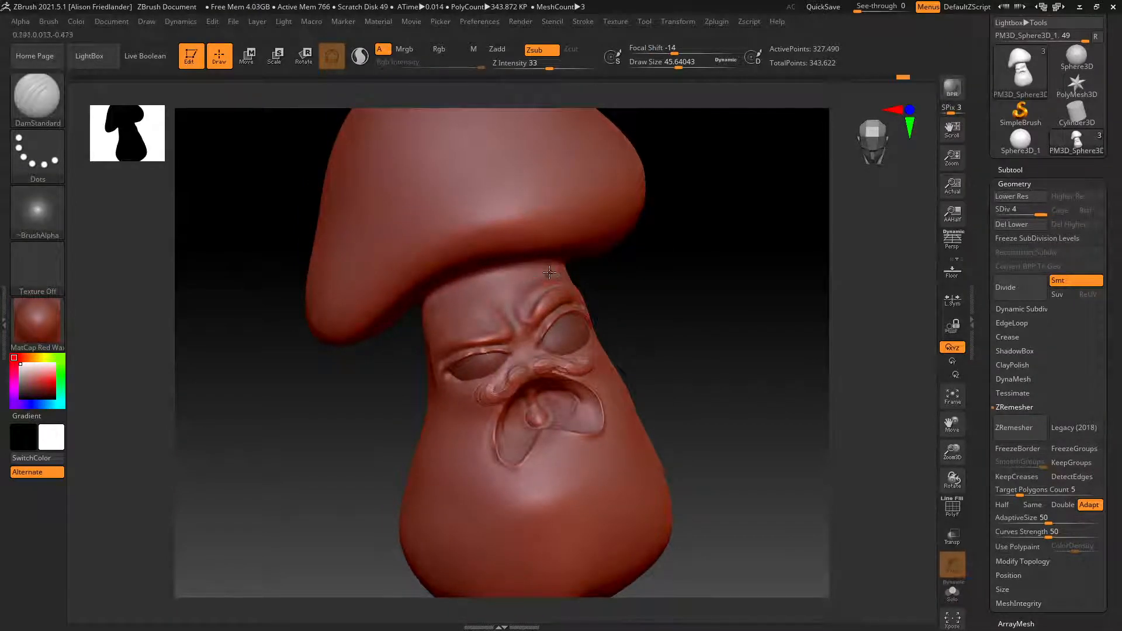
{"action": "mouse_move", "coordinate": [553, 272]}
{"action": "right_mouse_down", "text": "alt"}
{"action": "mouse_move", "coordinate": [549, 210]}
{"action": "mouse_move", "coordinate": [541, 227]}
{"action": "mouse_move", "coordinate": [596, 204]}
{"action": "mouse_move", "coordinate": [621, 236]}
{"action": "right_mouse_up", "text": "alt"}
{"action": "key", "text": "b"}
{"action": "key", "text": "Escape"}
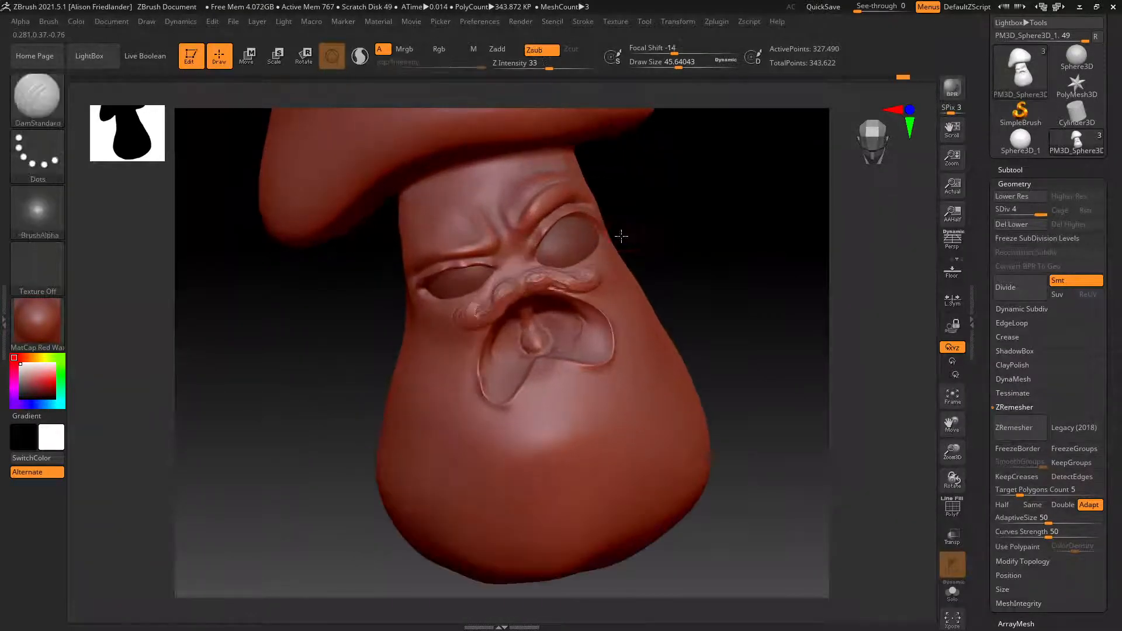
{"action": "key", "text": "space"}
{"action": "left_click", "coordinate": [621, 235]}
{"action": "key", "text": "space"}
{"action": "left_click_drag", "start_coordinate": [610, 242], "coordinate": [624, 228]}
{"action": "right_click_drag", "start_coordinate": [623, 225], "coordinate": [646, 220]}
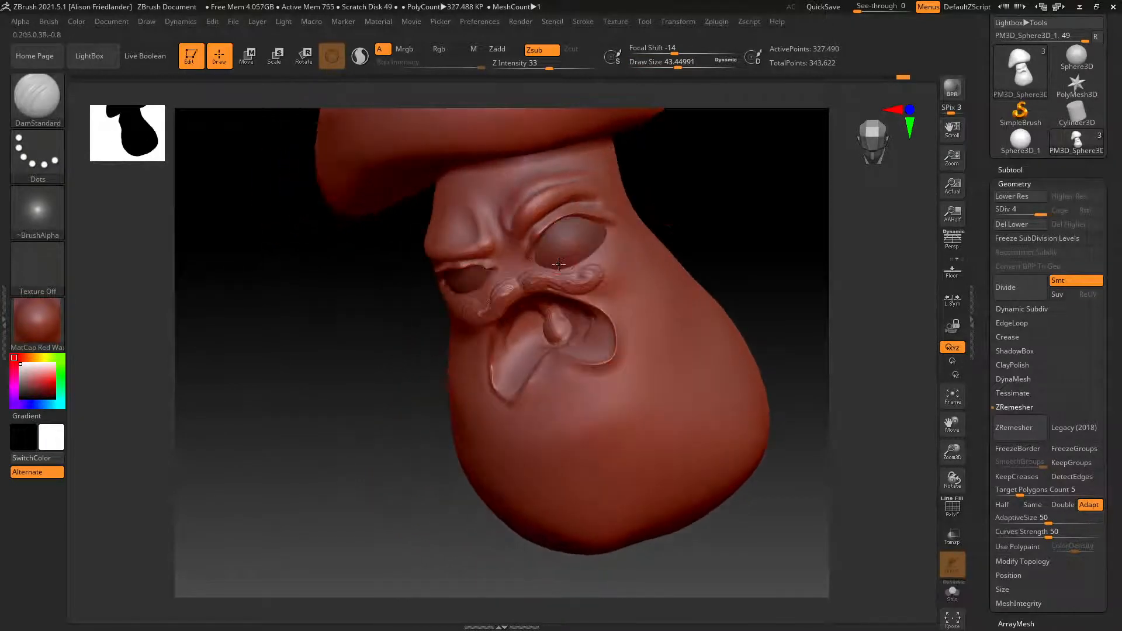
{"action": "mouse_move", "coordinate": [541, 263]}
{"action": "left_mouse_down"}
{"action": "mouse_move", "coordinate": [587, 261]}
{"action": "mouse_move", "coordinate": [612, 222]}
{"action": "mouse_move", "coordinate": [622, 237]}
{"action": "left_mouse_up"}
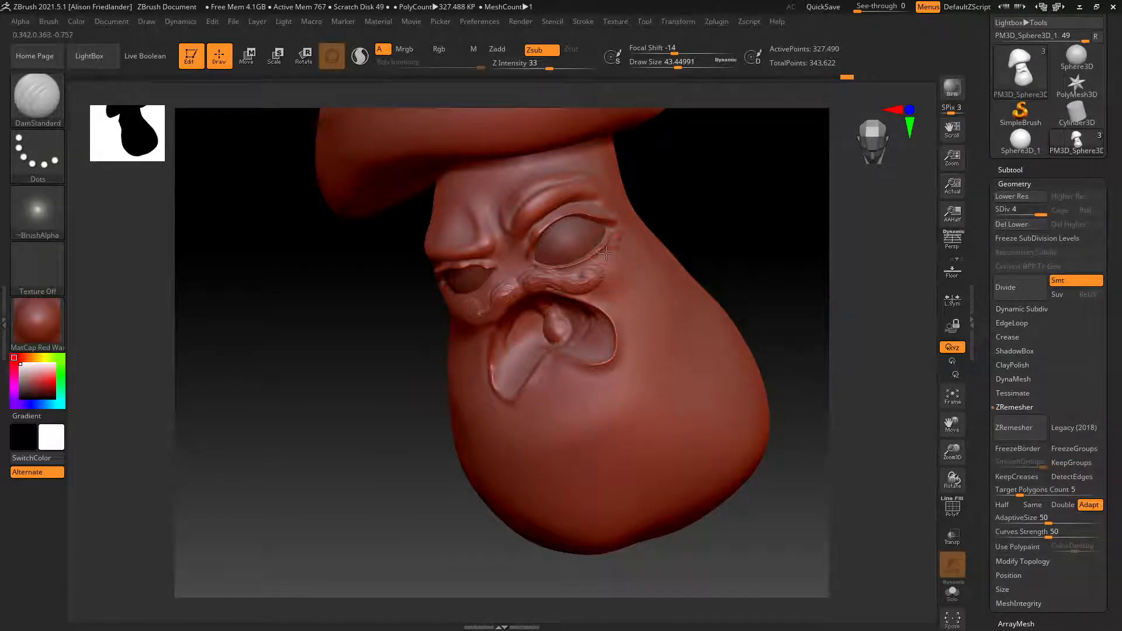
{"action": "mouse_move", "coordinate": [635, 190]}
{"action": "left_mouse_down"}
{"action": "mouse_move", "coordinate": [673, 182]}
{"action": "mouse_move", "coordinate": [637, 187]}
{"action": "mouse_move", "coordinate": [628, 203]}
{"action": "left_mouse_up"}
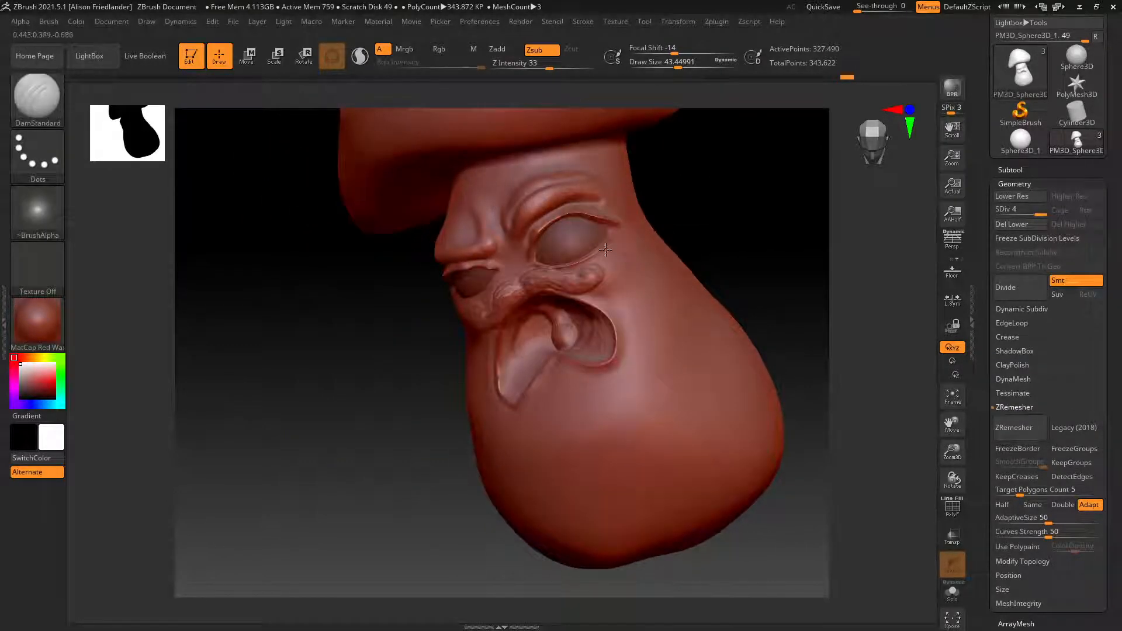
{"action": "mouse_move", "coordinate": [607, 249]}
{"action": "left_mouse_down"}
{"action": "mouse_move", "coordinate": [619, 234]}
{"action": "mouse_move", "coordinate": [586, 280]}
{"action": "left_mouse_up"}
{"action": "left_click", "coordinate": [1035, 286]}
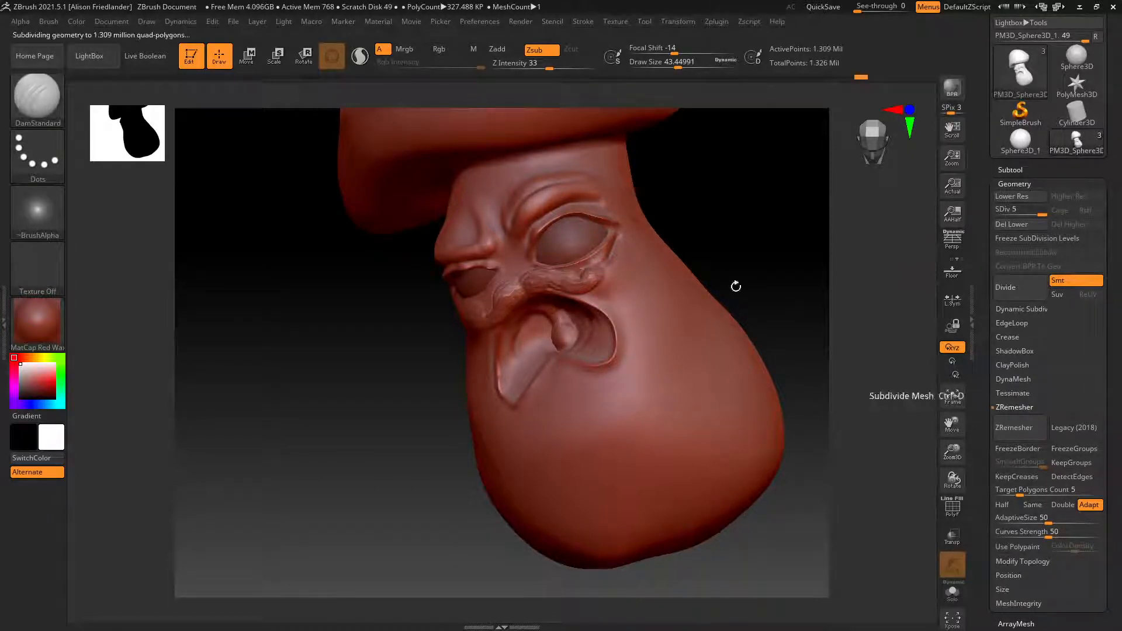
Lower the body to subdivision level 4 and smooth the fold beneath the wider eye.
{"action": "key", "text": "shift"}
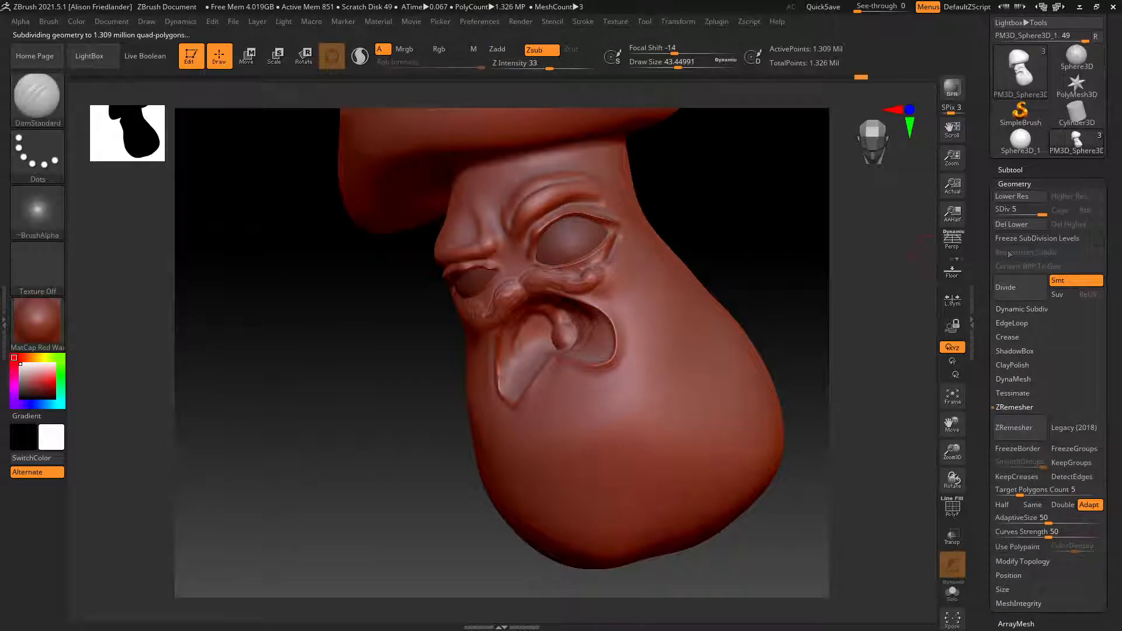
{"action": "key", "text": "shift+d"}
{"action": "left_click_drag", "start_coordinate": [563, 283], "coordinate": [591, 277], "text": "shift"}
Carve a DamStandard crease along the narrower eye's rim and outer corner and smooth the skin just below it.
{"action": "mouse_move", "coordinate": [409, 292]}
{"action": "left_mouse_down"}
{"action": "mouse_move", "coordinate": [503, 292]}
{"action": "mouse_move", "coordinate": [483, 316]}
{"action": "mouse_move", "coordinate": [496, 276]}
{"action": "left_mouse_up"}
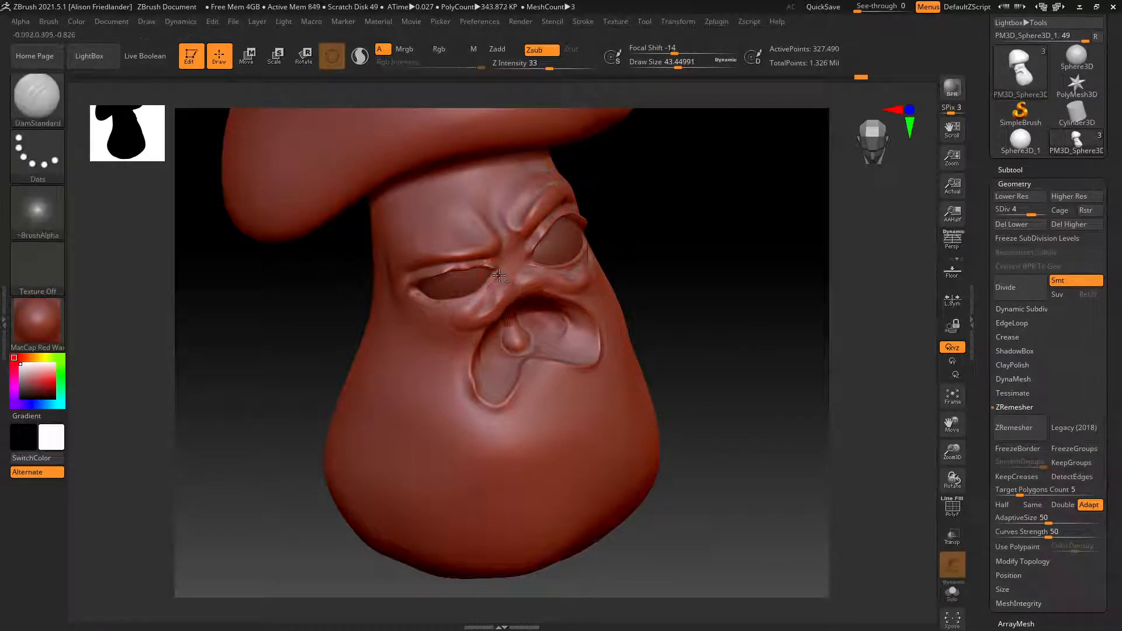
{"action": "mouse_move", "coordinate": [412, 292]}
{"action": "left_mouse_down"}
{"action": "mouse_move", "coordinate": [458, 301]}
{"action": "mouse_move", "coordinate": [447, 294]}
{"action": "left_mouse_up"}
{"action": "mouse_move", "coordinate": [421, 269]}
{"action": "right_mouse_down"}
{"action": "mouse_move", "coordinate": [408, 257]}
{"action": "mouse_move", "coordinate": [418, 265]}
{"action": "right_mouse_up"}
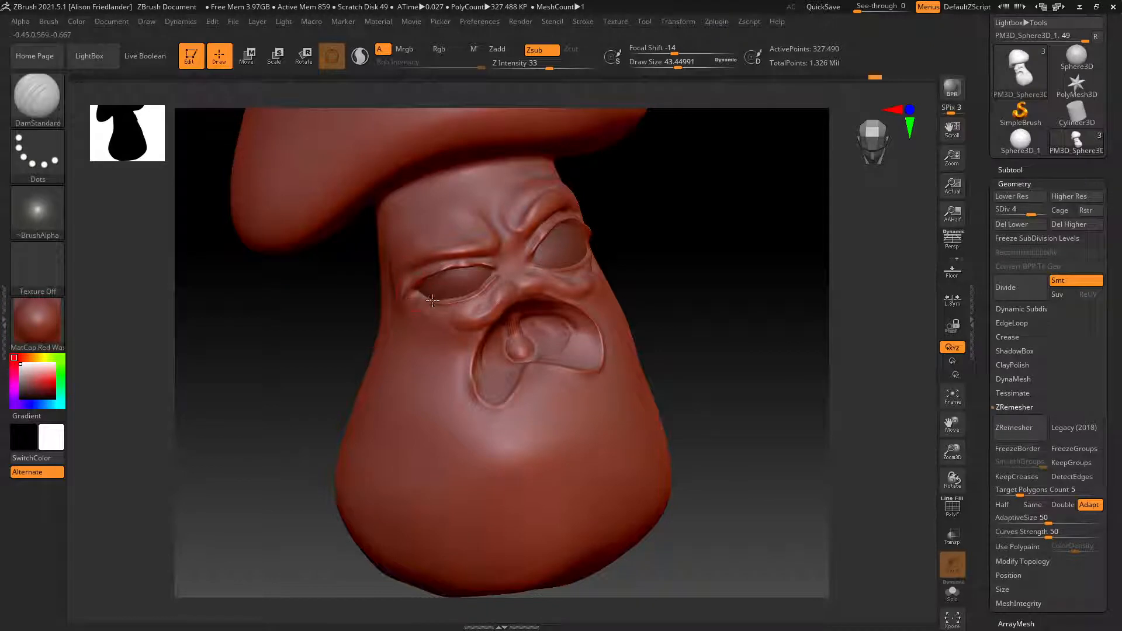
{"action": "left_click_drag", "start_coordinate": [432, 300], "coordinate": [411, 303]}
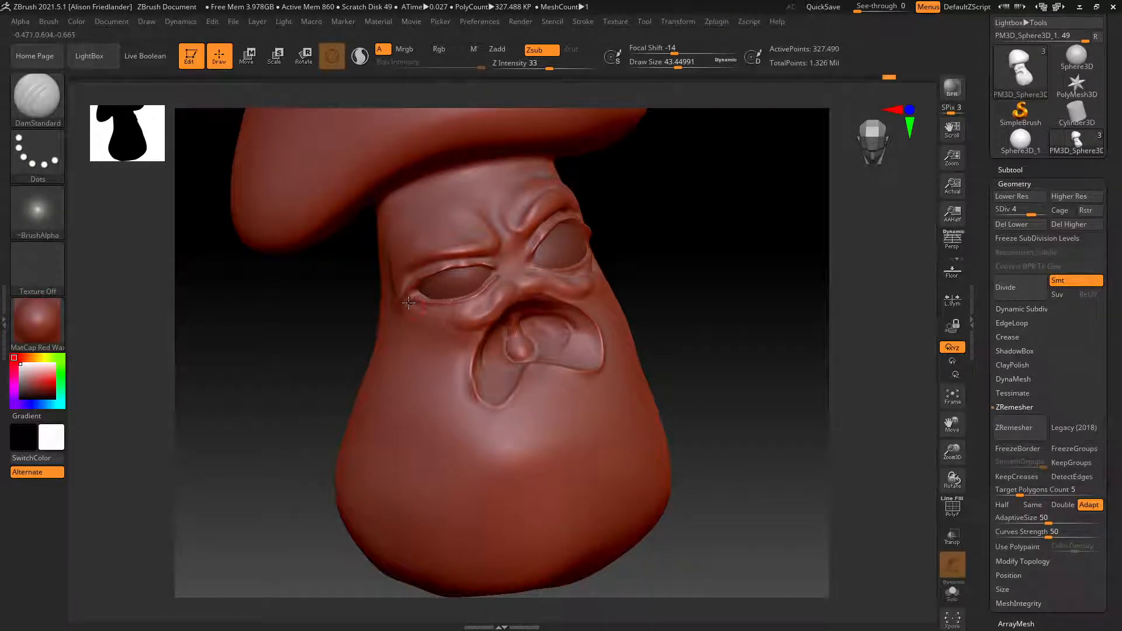
{"action": "left_click_drag", "start_coordinate": [450, 316], "coordinate": [409, 307], "text": "shift"}
{"action": "right_click_drag", "start_coordinate": [441, 303], "coordinate": [412, 304]}
{"action": "key", "text": "shift"}
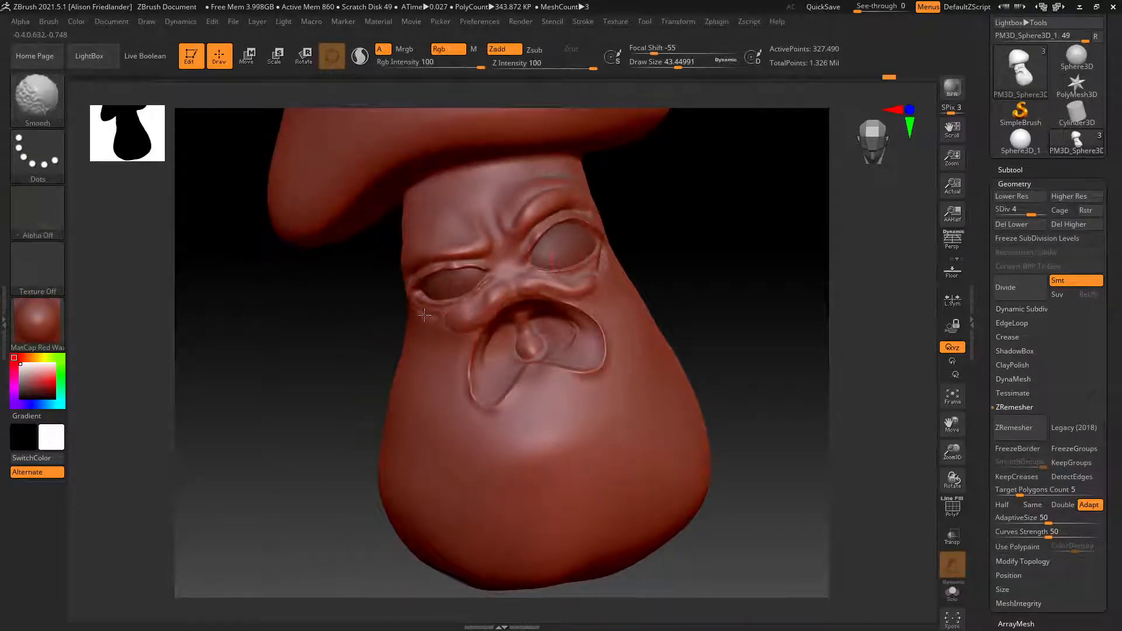
{"action": "left_click_drag", "start_coordinate": [416, 319], "coordinate": [438, 321], "text": "shift"}
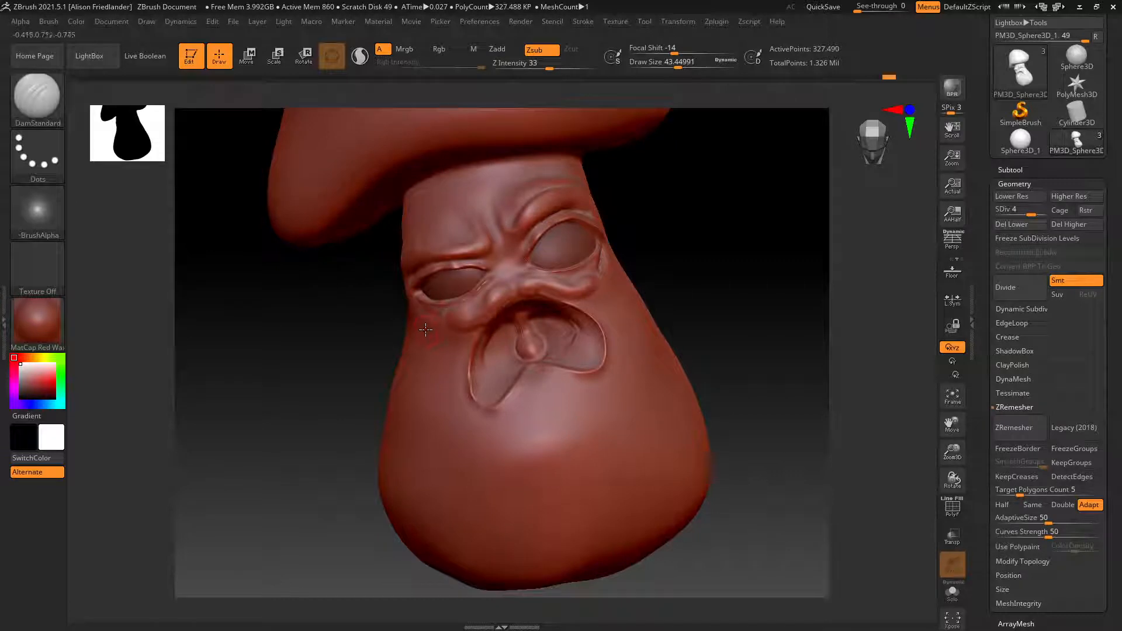
Build up the lower eyelid and the bag beneath the narrower eye with ClayTubes and smooth them.
{"action": "key", "text": "b"}
{"action": "key", "text": "c"}
{"action": "key", "text": "t"}
{"action": "mouse_move", "coordinate": [426, 329]}
{"action": "right_mouse_down"}
{"action": "mouse_move", "coordinate": [494, 272]}
{"action": "mouse_move", "coordinate": [414, 305]}
{"action": "right_mouse_up"}
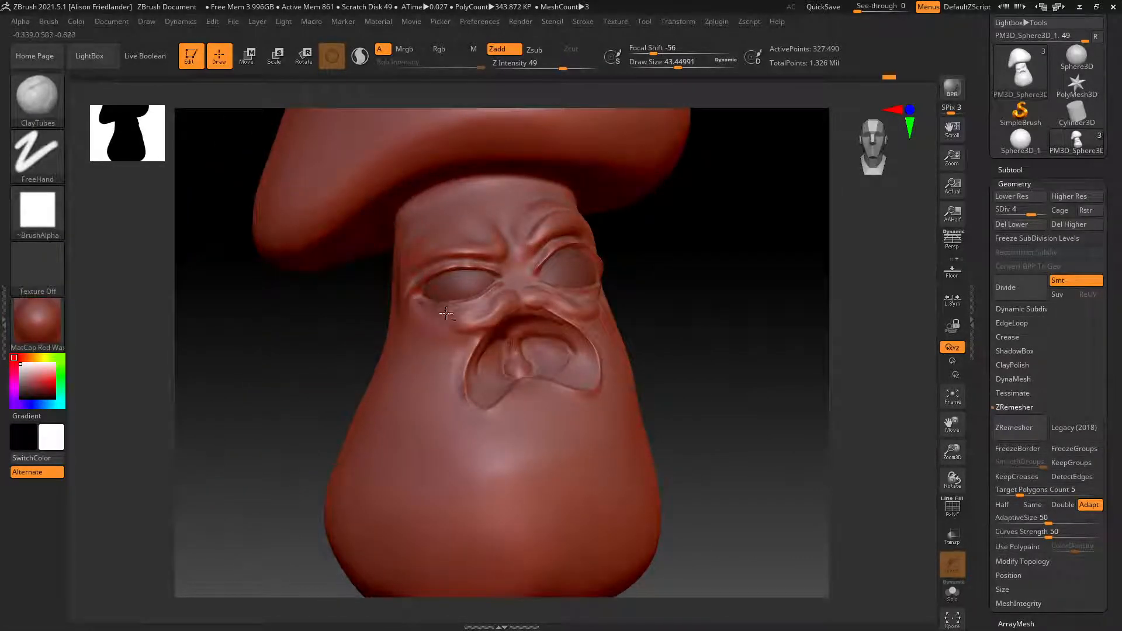
{"action": "left_click_drag", "start_coordinate": [448, 317], "coordinate": [436, 320]}
{"action": "key", "text": "shift"}
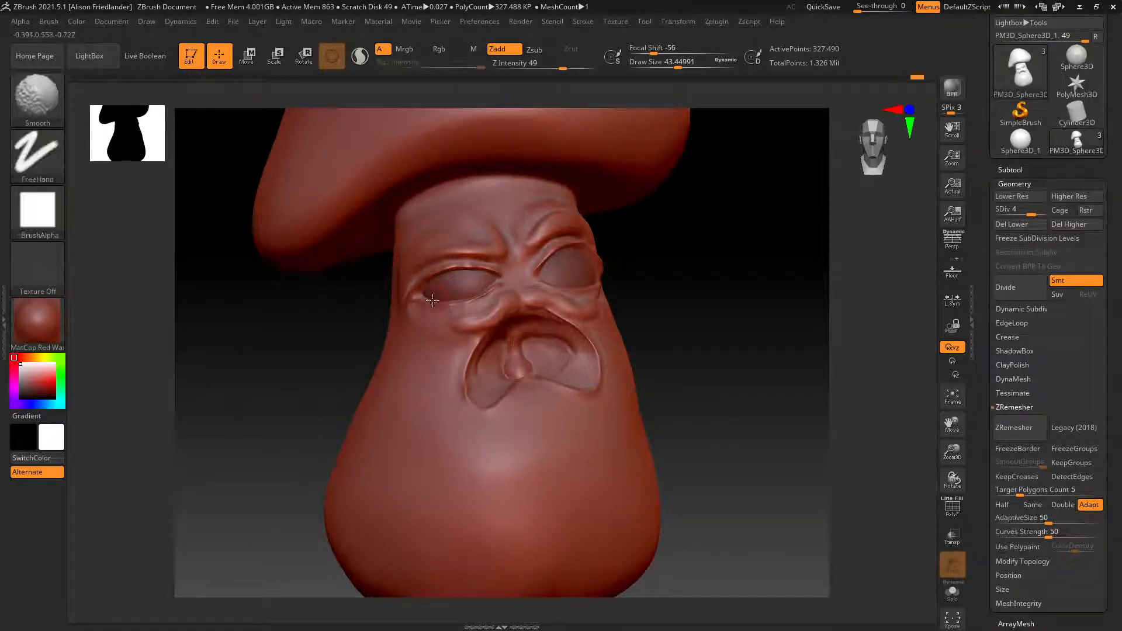
{"action": "right_click_drag", "start_coordinate": [421, 319], "coordinate": [435, 314]}
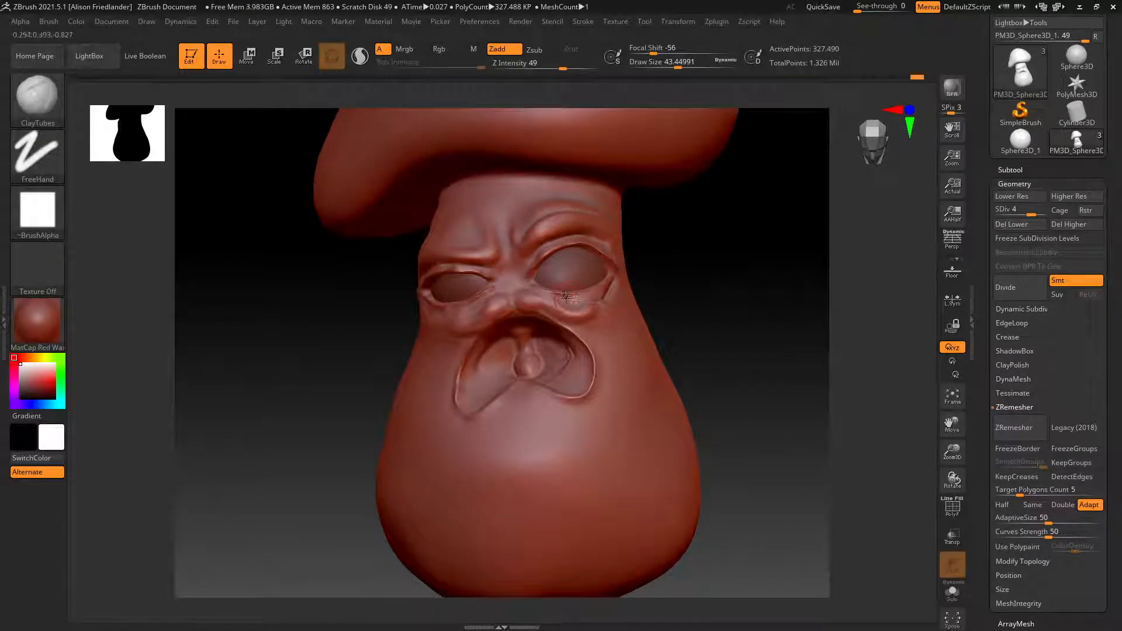
Fill out the skin between the narrower eye's inner corner and the nose with ClayTubes and smooth the under-eye folds.
{"action": "key", "text": "shift"}
{"action": "mouse_move", "coordinate": [666, 273]}
{"action": "left_mouse_down"}
{"action": "mouse_move", "coordinate": [602, 281]}
{"action": "mouse_move", "coordinate": [678, 274]}
{"action": "mouse_move", "coordinate": [660, 278]}
{"action": "left_mouse_up"}
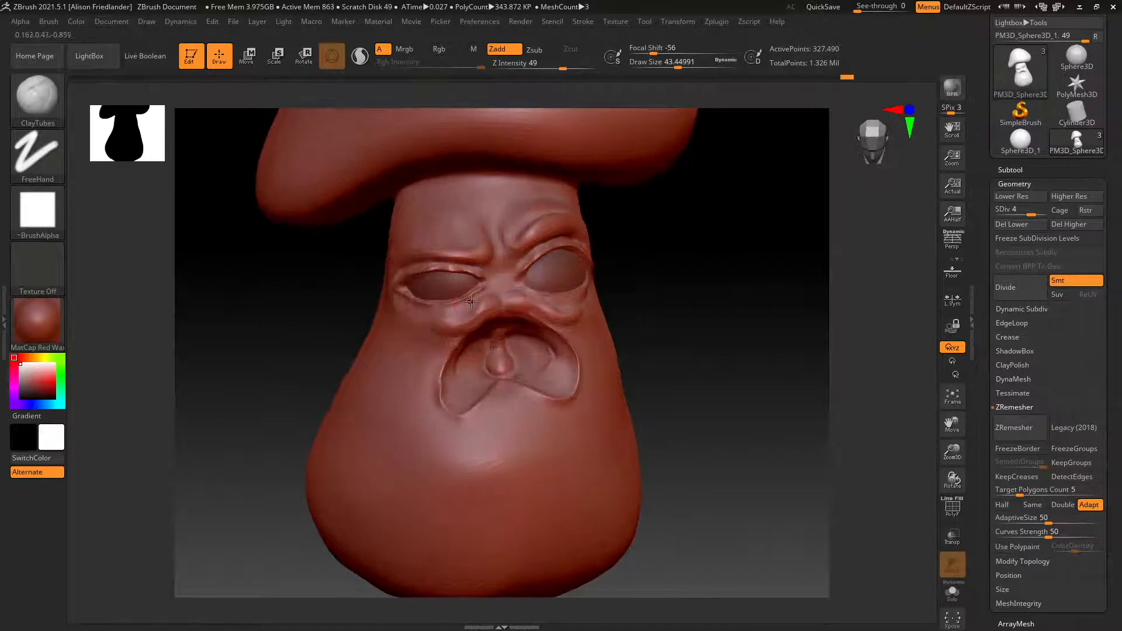
{"action": "mouse_move", "coordinate": [455, 314]}
{"action": "left_mouse_down"}
{"action": "mouse_move", "coordinate": [423, 312]}
{"action": "mouse_move", "coordinate": [470, 301]}
{"action": "mouse_move", "coordinate": [422, 301]}
{"action": "mouse_move", "coordinate": [511, 295]}
{"action": "left_mouse_up"}
{"action": "key", "text": "shift"}
{"action": "mouse_move", "coordinate": [661, 274]}
{"action": "left_mouse_down"}
{"action": "mouse_move", "coordinate": [605, 268]}
{"action": "mouse_move", "coordinate": [608, 300]}
{"action": "left_mouse_up"}
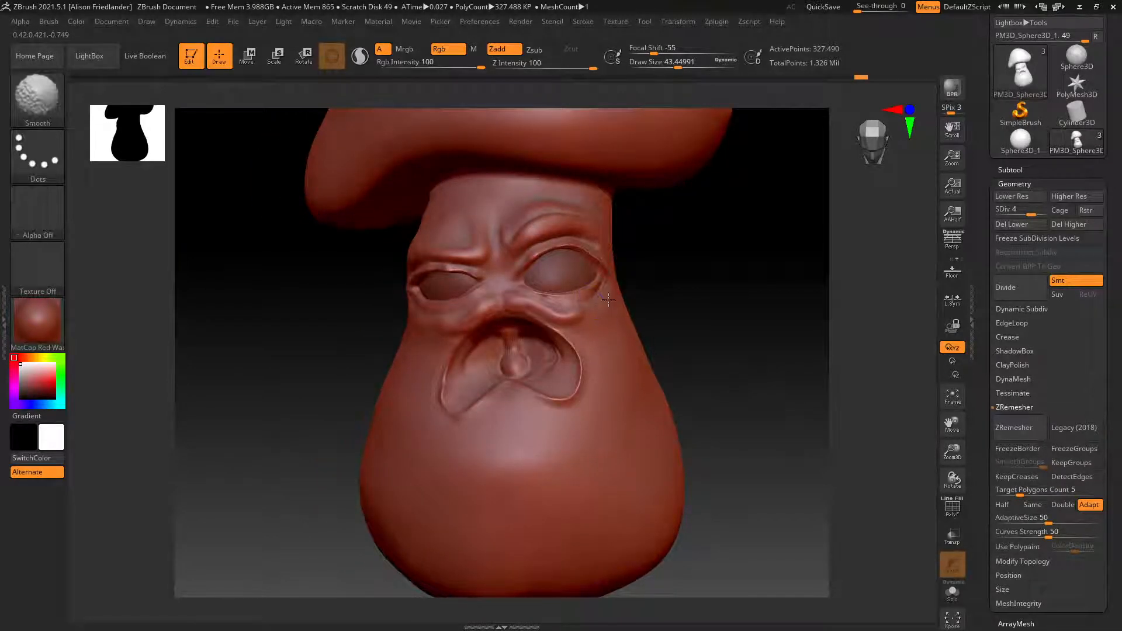
{"action": "right_click_drag", "start_coordinate": [482, 310], "coordinate": [545, 293]}
Carve a DamStandard crease beneath the narrower eye, following its lower lid from the outer corner toward the nose.
{"action": "key", "text": "b"}
{"action": "key", "text": "d"}
{"action": "key", "text": "s"}
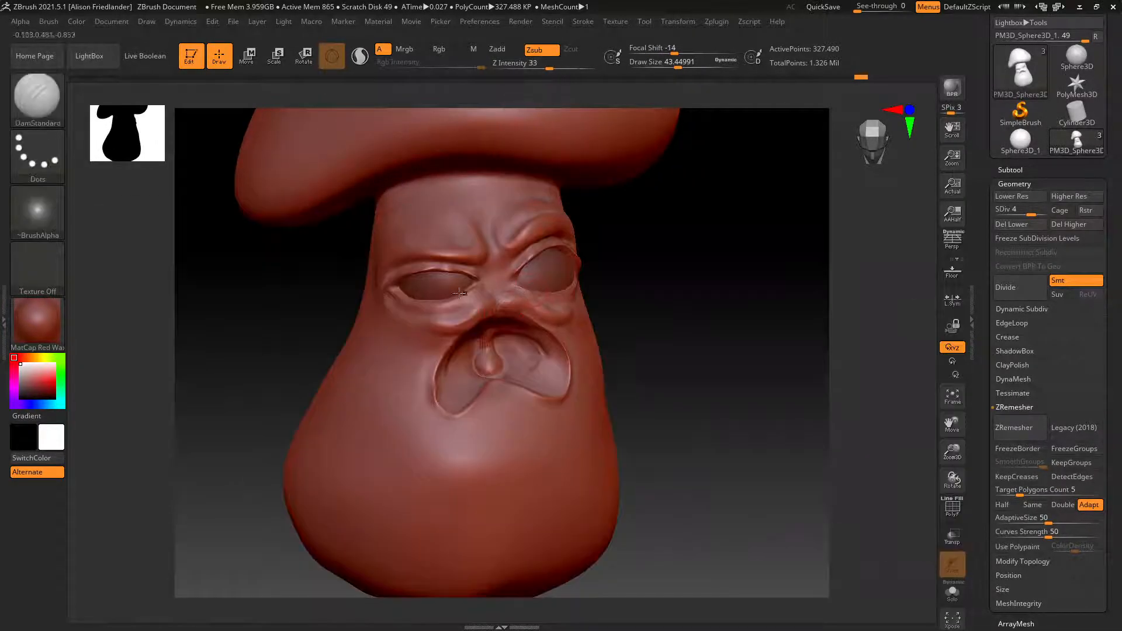
{"action": "right_click_drag", "start_coordinate": [460, 293], "coordinate": [444, 299]}
{"action": "left_click_drag", "start_coordinate": [396, 297], "coordinate": [460, 294]}
{"action": "right_click_drag", "start_coordinate": [471, 250], "coordinate": [397, 277]}
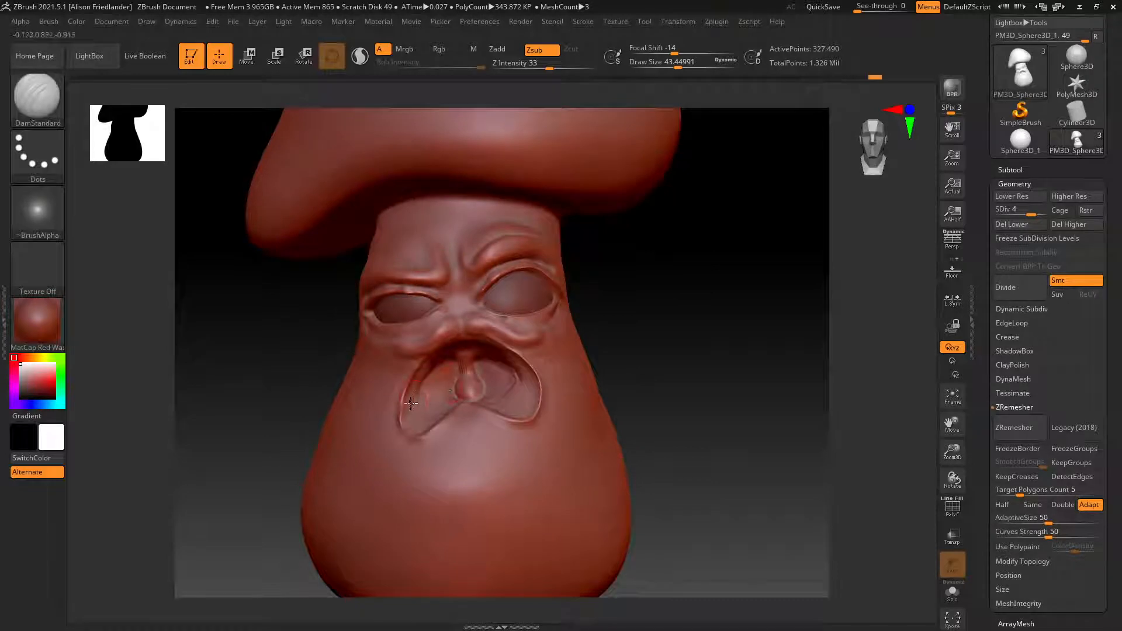
Build up a raised lower lip along the mouth's bottom edge with ClayTubes and smooth the lip and the mouth floor behind it.
{"action": "key", "text": "b"}
{"action": "key", "text": "c"}
{"action": "key", "text": "t"}
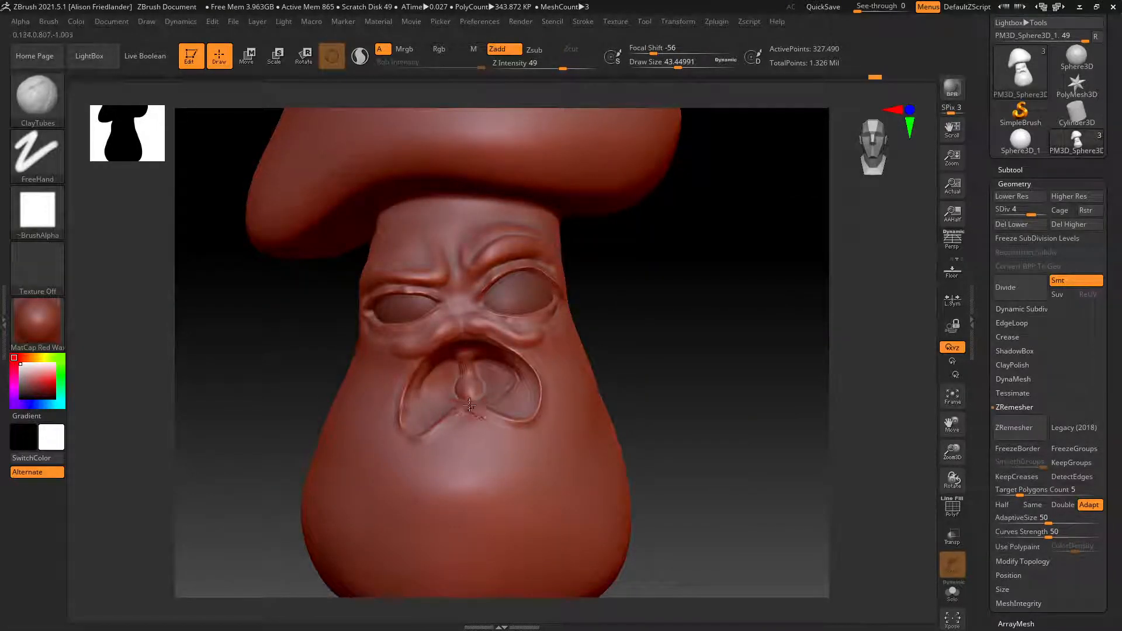
{"action": "mouse_move", "coordinate": [506, 426]}
{"action": "left_mouse_down"}
{"action": "mouse_move", "coordinate": [469, 406]}
{"action": "mouse_move", "coordinate": [427, 432]}
{"action": "mouse_move", "coordinate": [506, 420]}
{"action": "mouse_move", "coordinate": [475, 414]}
{"action": "mouse_move", "coordinate": [493, 420]}
{"action": "mouse_move", "coordinate": [483, 413]}
{"action": "mouse_move", "coordinate": [544, 429]}
{"action": "mouse_move", "coordinate": [438, 431]}
{"action": "left_mouse_up"}
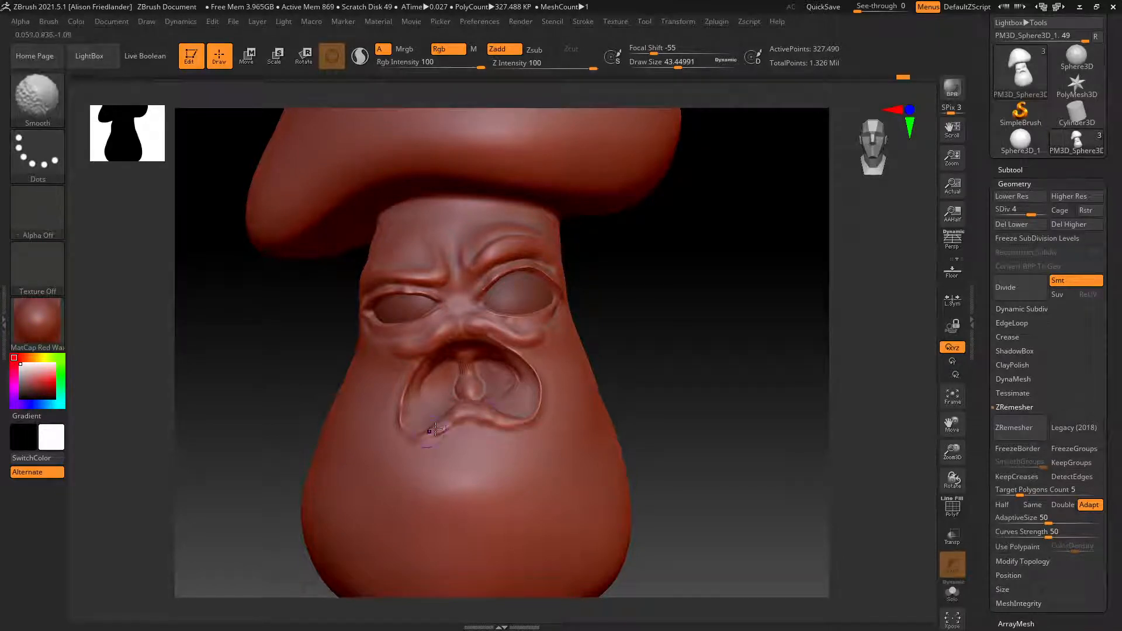
{"action": "right_click_drag", "start_coordinate": [484, 410], "coordinate": [433, 403]}
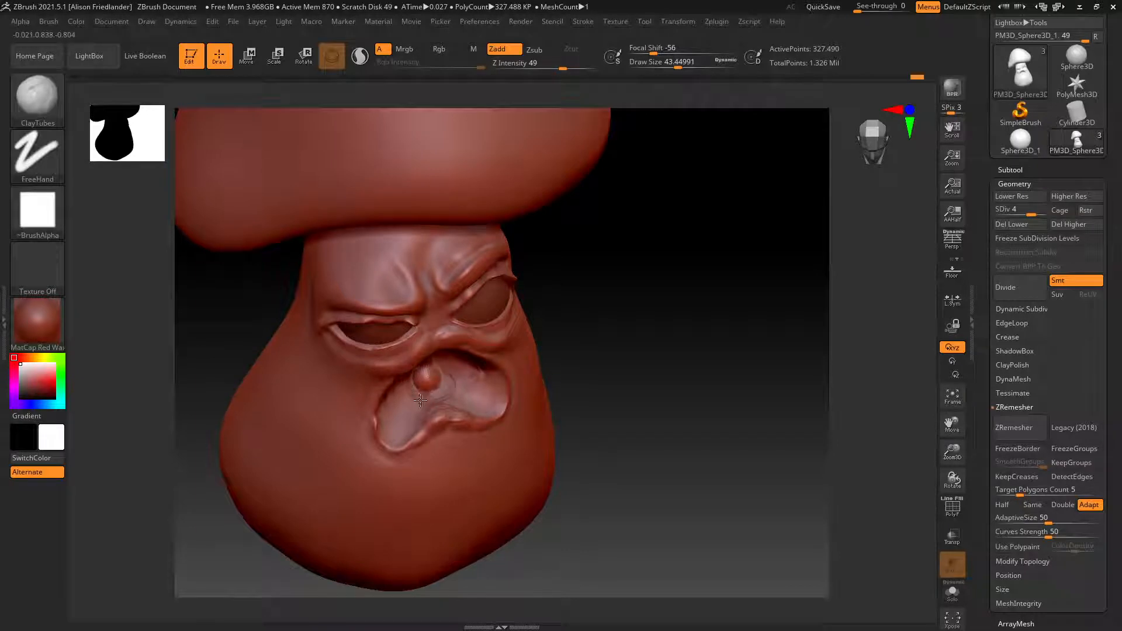
{"action": "key", "text": "shift"}
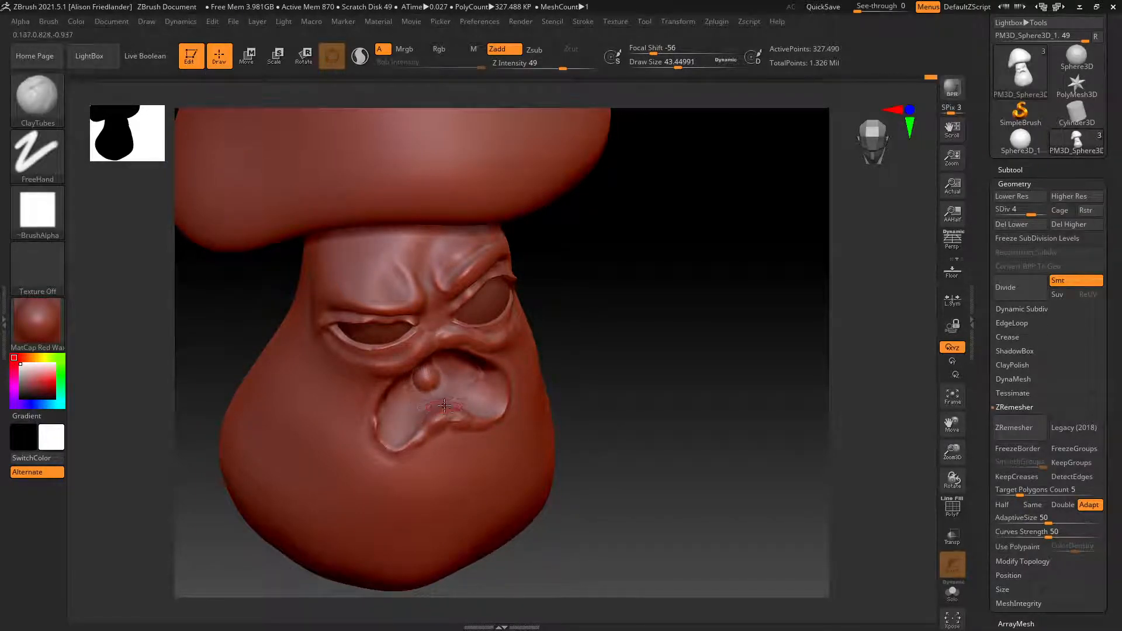
{"action": "key", "text": "shift"}
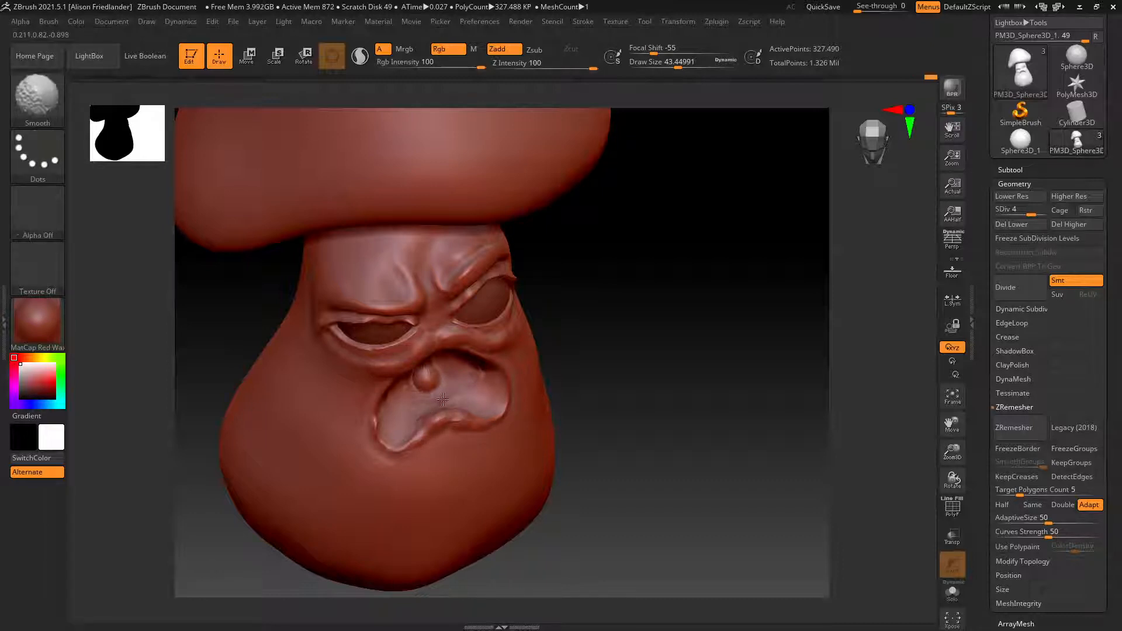
{"action": "right_click_drag", "start_coordinate": [487, 383], "coordinate": [440, 444]}
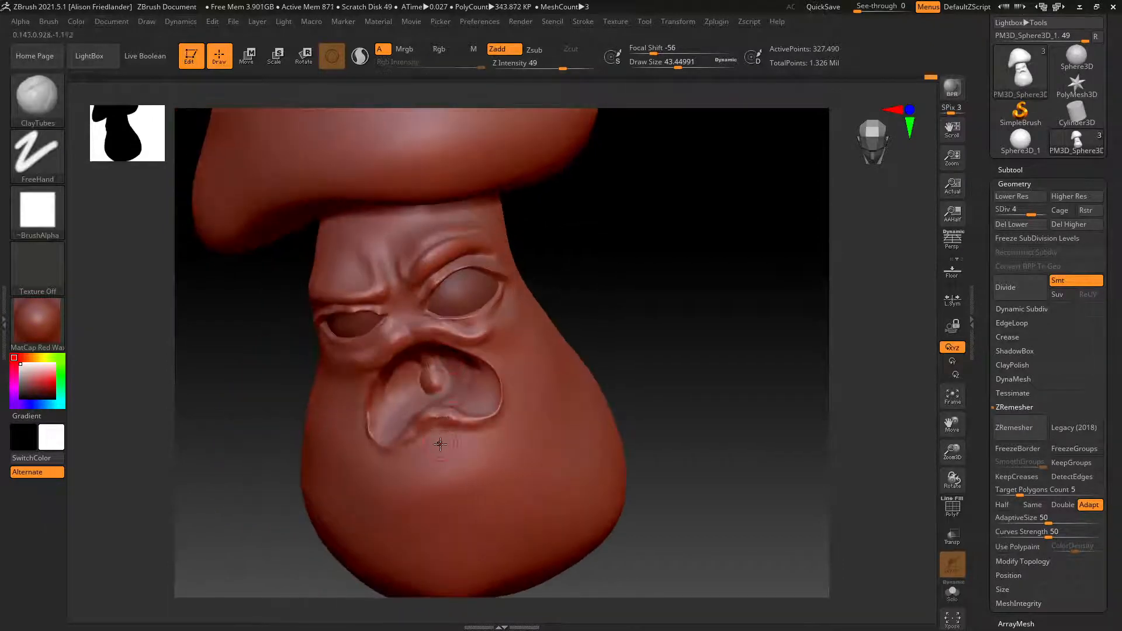
Define the lower lip's edge and carve a curved crease beneath it with DamStandard, smoothing the lip's surface.
{"action": "key", "text": "b"}
{"action": "key", "text": "d"}
{"action": "key", "text": "s"}
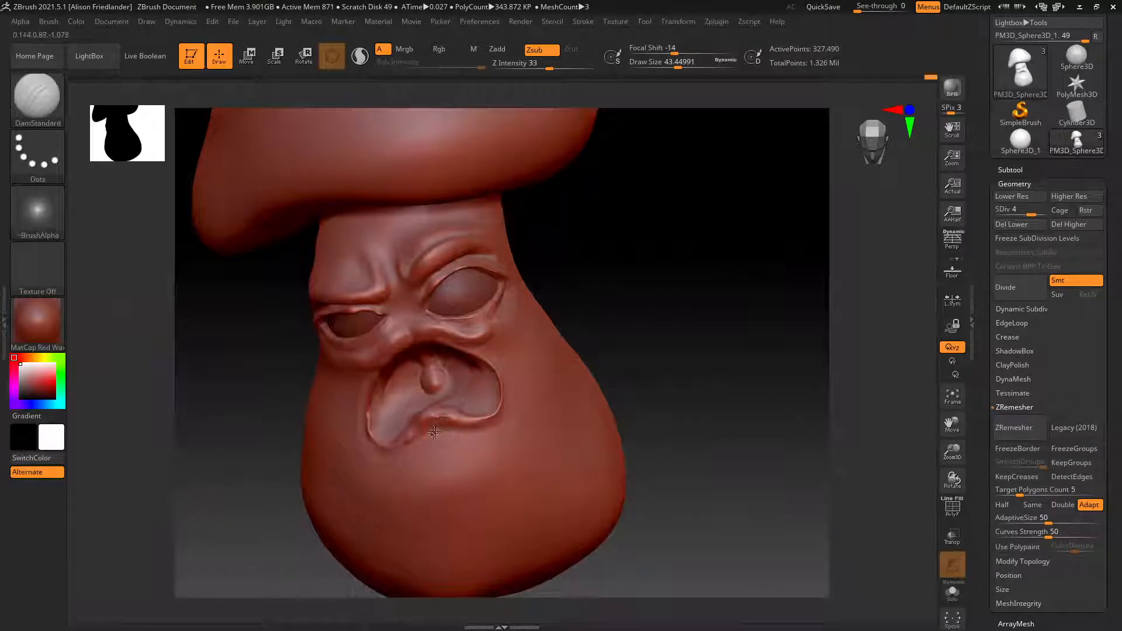
{"action": "mouse_move", "coordinate": [455, 426]}
{"action": "left_mouse_down", "text": "shift"}
{"action": "mouse_move", "coordinate": [461, 433]}
{"action": "mouse_move", "coordinate": [450, 439]}
{"action": "mouse_move", "coordinate": [432, 435]}
{"action": "mouse_move", "coordinate": [440, 430]}
{"action": "left_mouse_up", "text": "shift"}
{"action": "mouse_move", "coordinate": [441, 429]}
{"action": "left_mouse_down", "text": "shift"}
{"action": "mouse_move", "coordinate": [422, 435]}
{"action": "mouse_move", "coordinate": [486, 420]}
{"action": "left_mouse_up", "text": "shift"}
{"action": "right_click_drag", "start_coordinate": [483, 401], "coordinate": [508, 403]}
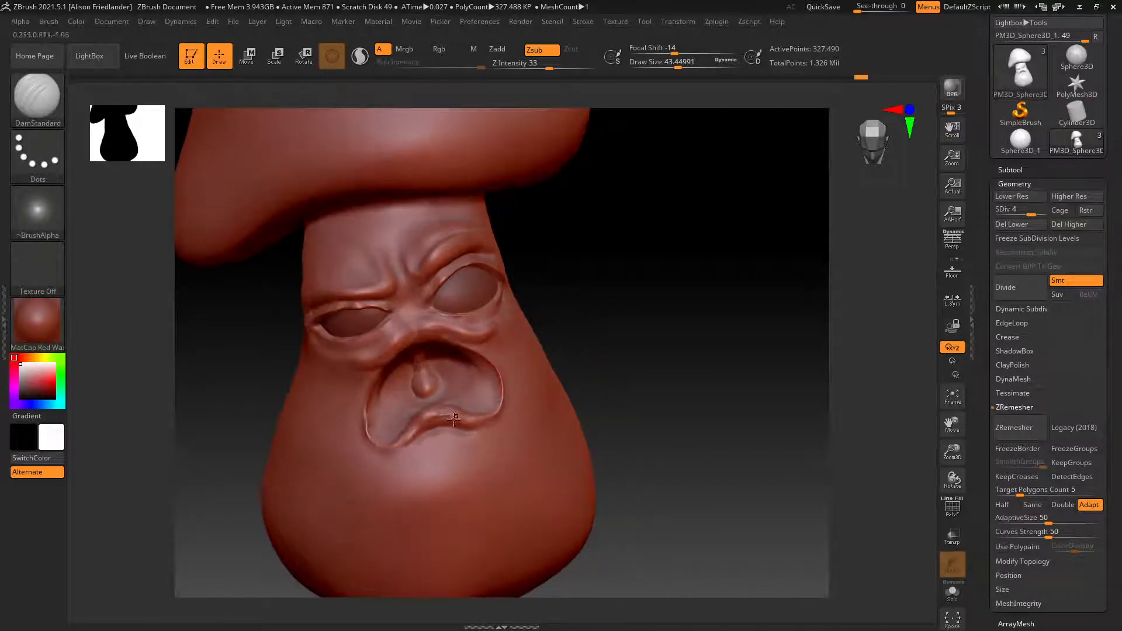
{"action": "mouse_move", "coordinate": [445, 436]}
{"action": "left_mouse_down"}
{"action": "mouse_move", "coordinate": [409, 456]}
{"action": "mouse_move", "coordinate": [438, 442]}
{"action": "left_mouse_up"}
{"action": "key", "text": "b"}
{"action": "key", "text": "c"}
{"action": "key", "text": "p"}
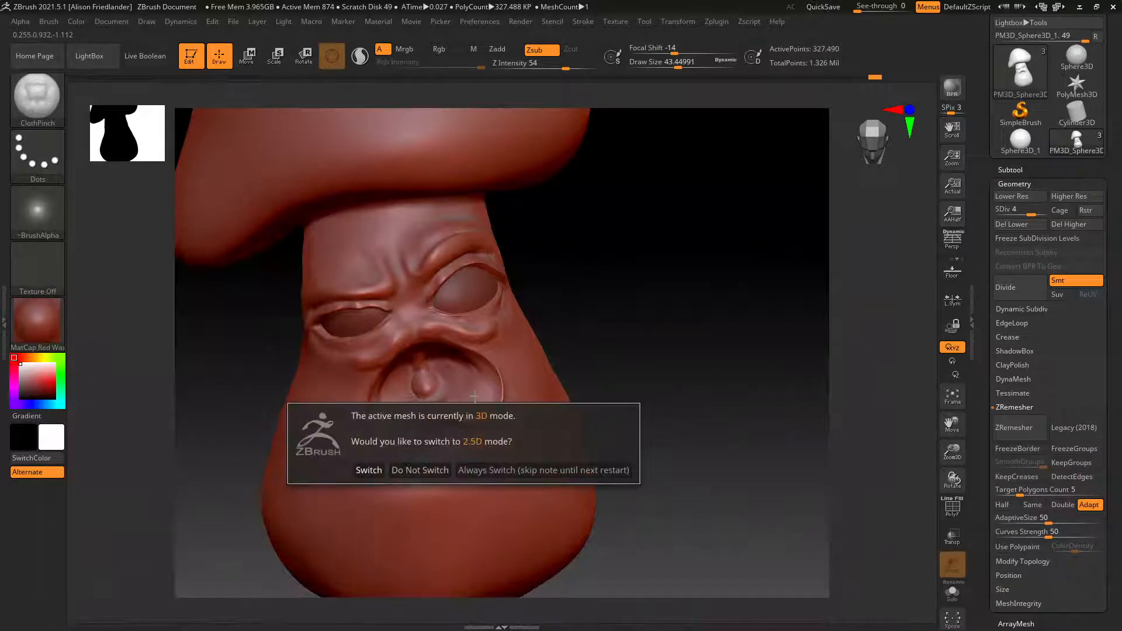
{"action": "left_click", "coordinate": [435, 471]}
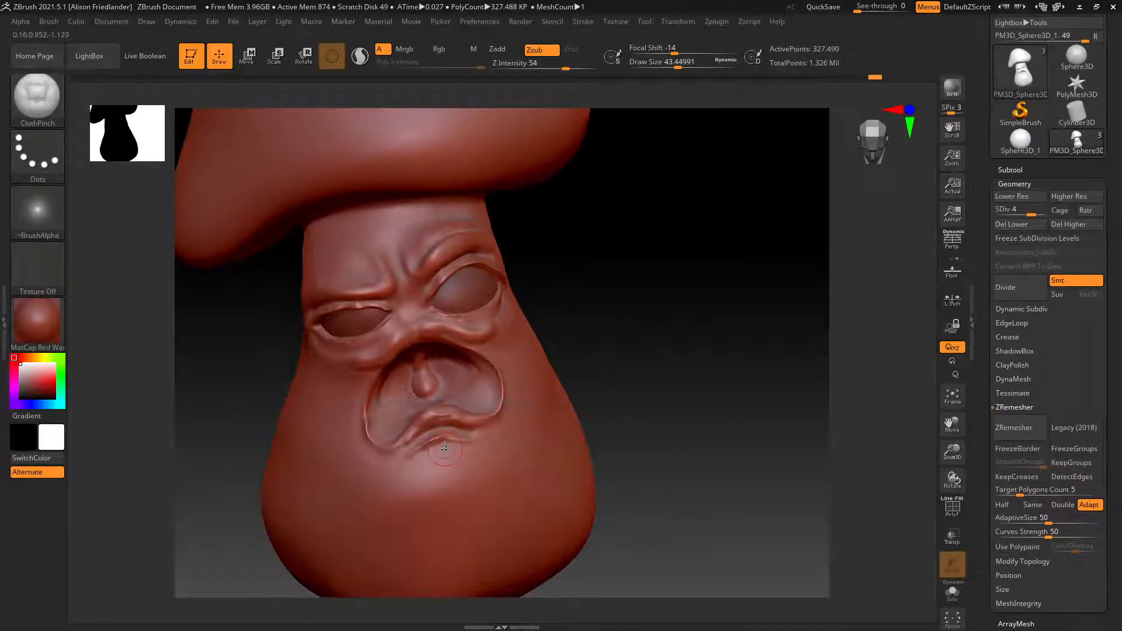
Build up the chin fold beneath the lower lip with ClayTubes and blend it into the lip.
{"action": "key", "text": "b"}
{"action": "key", "text": "c"}
{"action": "key", "text": "t"}
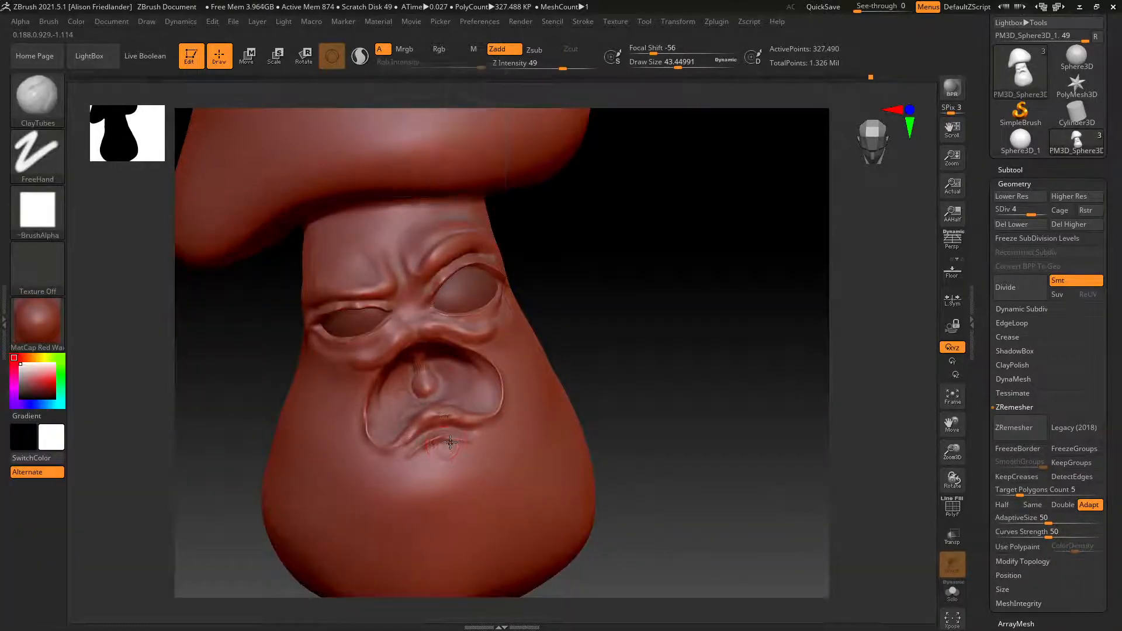
{"action": "mouse_move", "coordinate": [418, 451]}
{"action": "left_mouse_down"}
{"action": "mouse_move", "coordinate": [464, 443]}
{"action": "mouse_move", "coordinate": [412, 457]}
{"action": "mouse_move", "coordinate": [444, 437]}
{"action": "mouse_move", "coordinate": [403, 463]}
{"action": "mouse_move", "coordinate": [427, 466]}
{"action": "mouse_move", "coordinate": [451, 443]}
{"action": "mouse_move", "coordinate": [439, 414]}
{"action": "left_mouse_up"}
Build a vertical cheek fold beside the wider eye and mouth with ClayTubes at draw size about 69 and smooth it.
{"action": "mouse_move", "coordinate": [641, 266]}
{"action": "right_mouse_down", "text": "ctrl"}
{"action": "mouse_move", "coordinate": [562, 272]}
{"action": "mouse_move", "coordinate": [566, 323]}
{"action": "mouse_move", "coordinate": [541, 351]}
{"action": "mouse_move", "coordinate": [575, 350]}
{"action": "right_mouse_up", "text": "ctrl"}
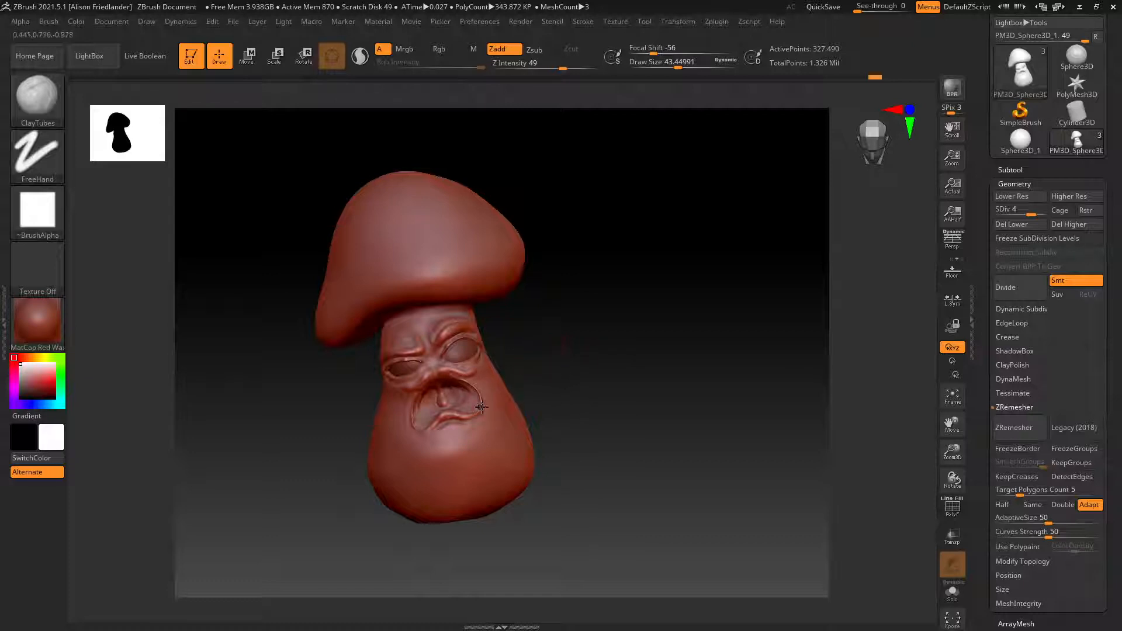
{"action": "right_click_drag", "start_coordinate": [480, 407], "coordinate": [584, 378], "text": "ctrl"}
{"action": "right_click_drag", "start_coordinate": [553, 324], "coordinate": [461, 286], "text": "alt"}
{"action": "right_click", "coordinate": [413, 362]}
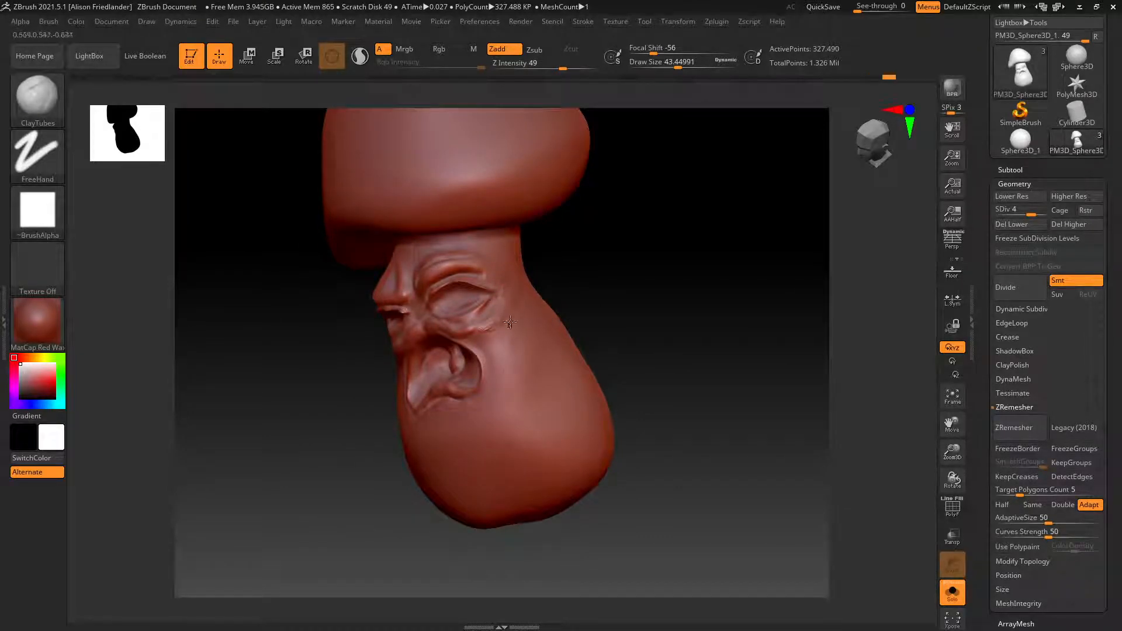
{"action": "right_click_drag", "start_coordinate": [512, 322], "coordinate": [517, 326]}
{"action": "key", "text": "space"}
{"action": "left_click_drag", "start_coordinate": [522, 315], "coordinate": [531, 304]}
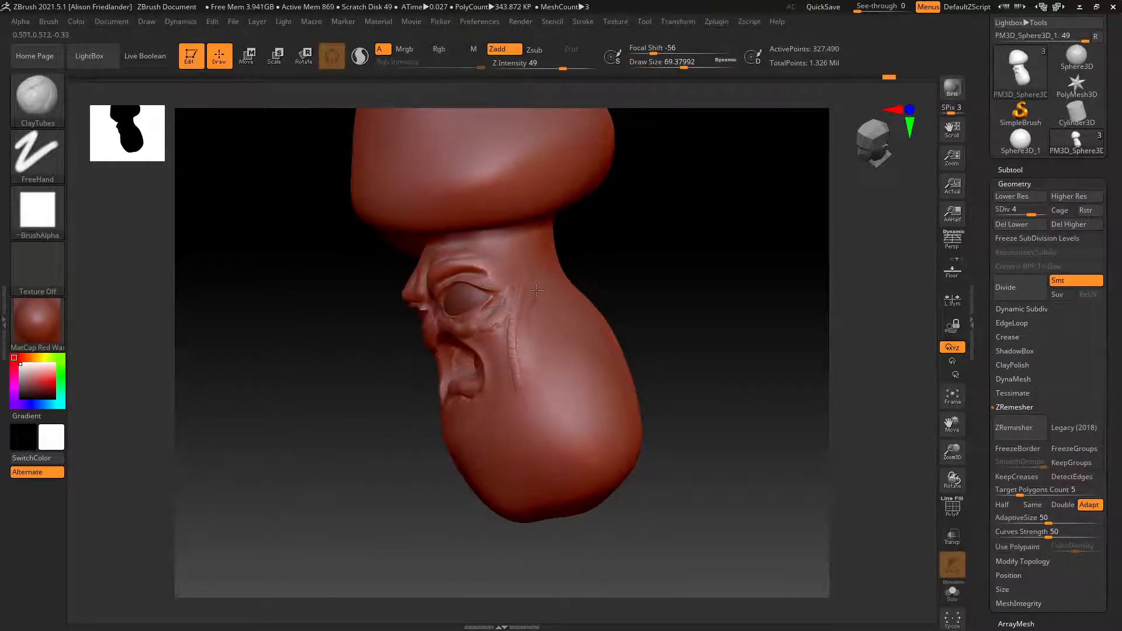
{"action": "key", "text": "shift"}
{"action": "mouse_move", "coordinate": [517, 364]}
{"action": "left_mouse_down", "text": "shift"}
{"action": "mouse_move", "coordinate": [533, 291]}
{"action": "mouse_move", "coordinate": [492, 330]}
{"action": "left_mouse_up", "text": "shift"}
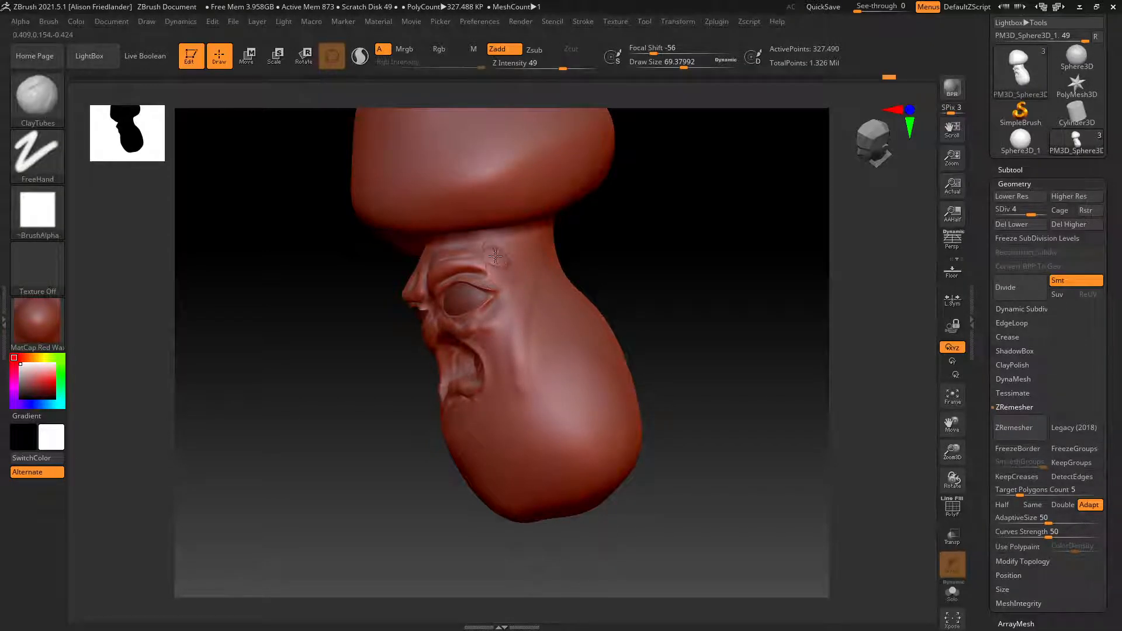
{"action": "key", "text": "shift"}
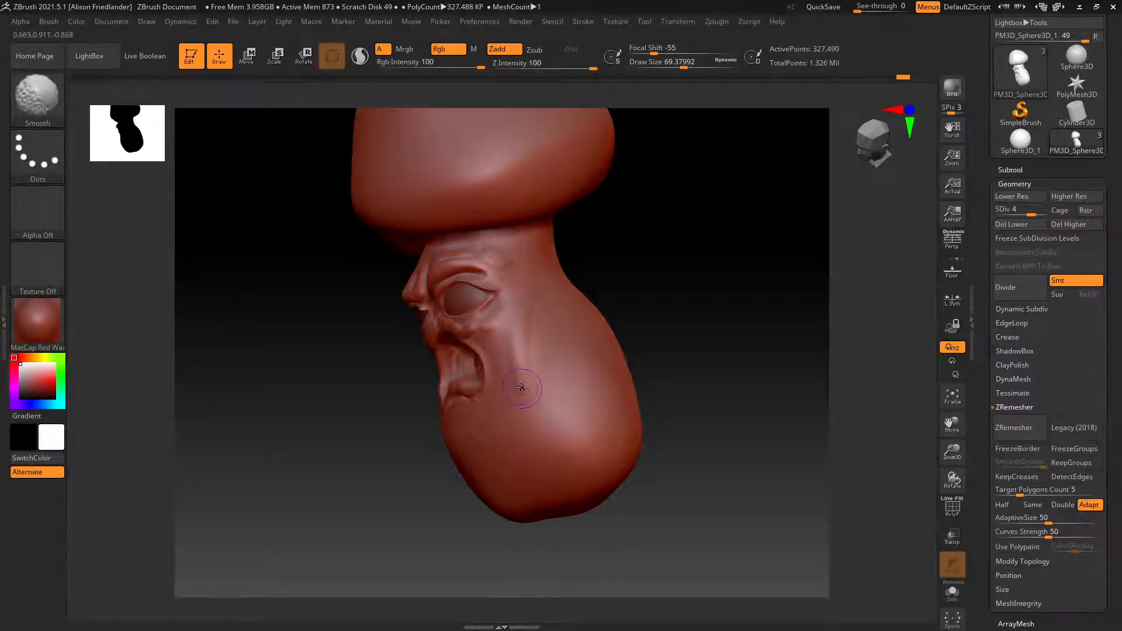
Build up the folds on both sides of the nose above the mouth with ClayTubes at draw size about 61.
{"action": "mouse_move", "coordinate": [520, 307]}
{"action": "right_mouse_down"}
{"action": "mouse_move", "coordinate": [488, 341]}
{"action": "mouse_move", "coordinate": [423, 375]}
{"action": "mouse_move", "coordinate": [444, 363]}
{"action": "mouse_move", "coordinate": [418, 373]}
{"action": "mouse_move", "coordinate": [406, 313]}
{"action": "right_mouse_up"}
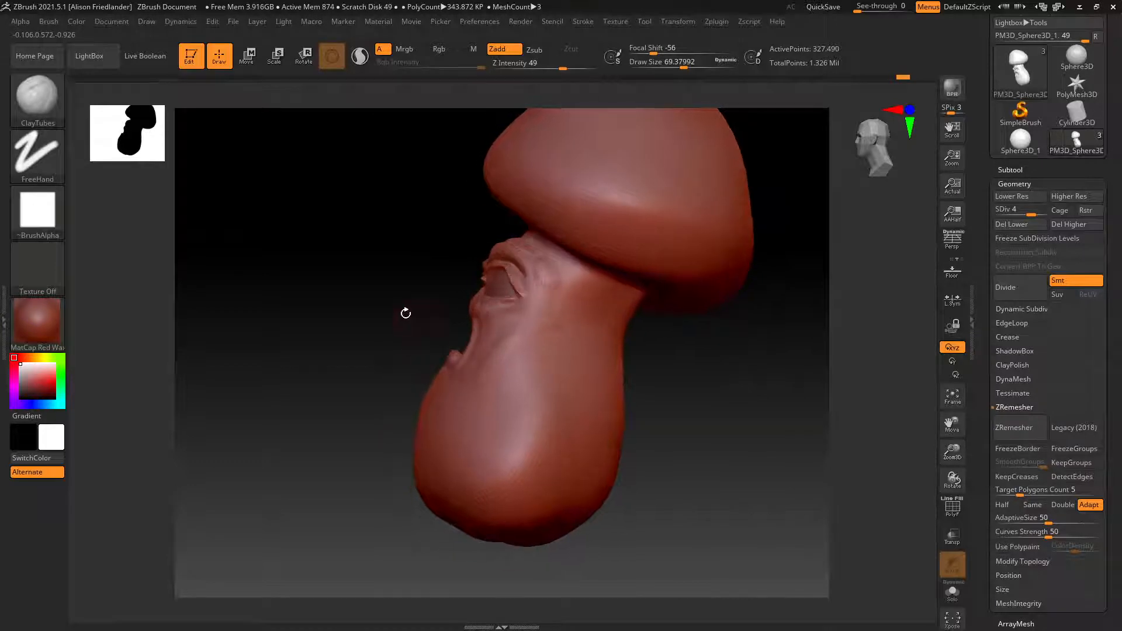
{"action": "key", "text": "space"}
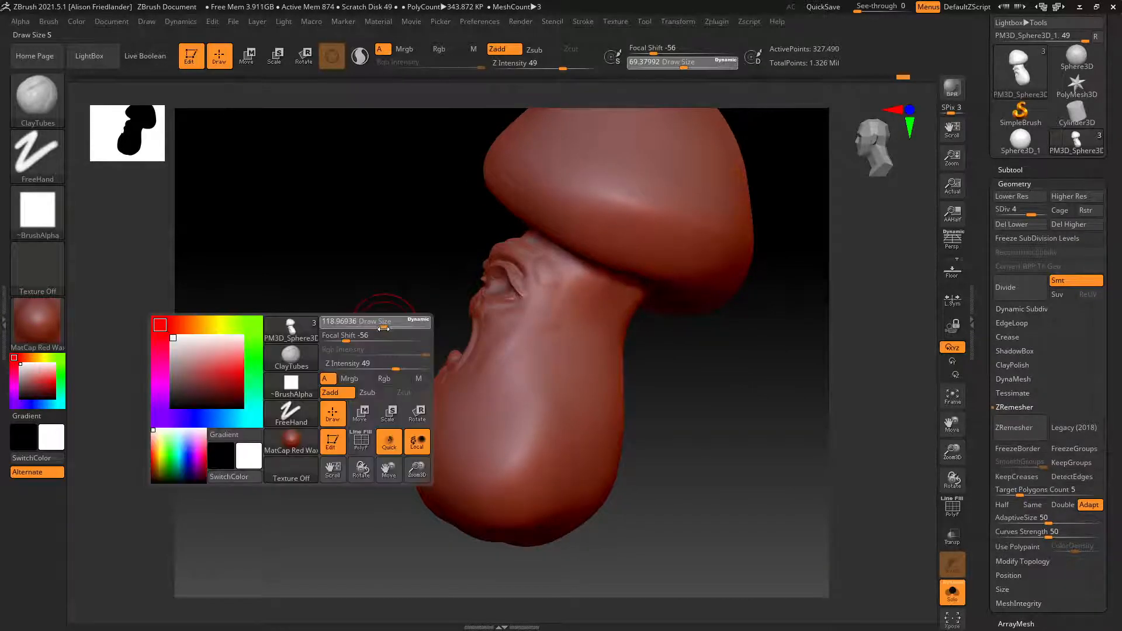
{"action": "left_click_drag", "start_coordinate": [377, 323], "coordinate": [372, 323]}
{"action": "mouse_move", "coordinate": [372, 323]}
{"action": "right_mouse_down"}
{"action": "mouse_move", "coordinate": [420, 280]}
{"action": "mouse_move", "coordinate": [514, 272]}
{"action": "right_mouse_up"}
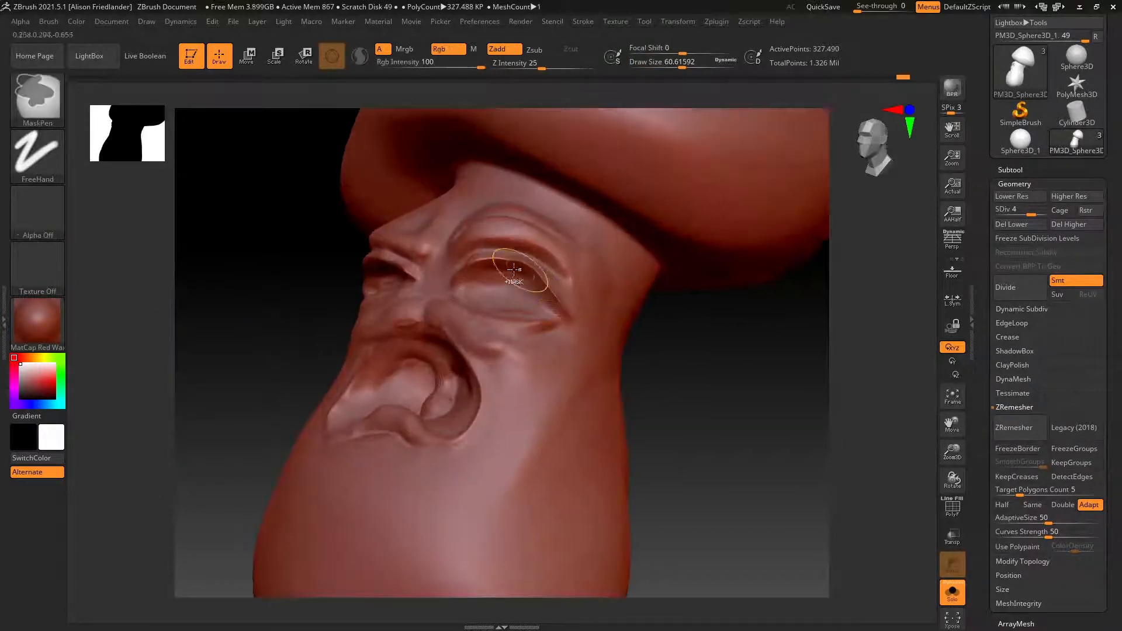
{"action": "left_click_drag", "start_coordinate": [432, 271], "coordinate": [414, 277], "text": "shift"}
{"action": "mouse_move", "coordinate": [410, 323]}
{"action": "left_mouse_down"}
{"action": "mouse_move", "coordinate": [400, 328]}
{"action": "mouse_move", "coordinate": [411, 308]}
{"action": "mouse_move", "coordinate": [438, 324]}
{"action": "mouse_move", "coordinate": [450, 315]}
{"action": "left_mouse_up"}
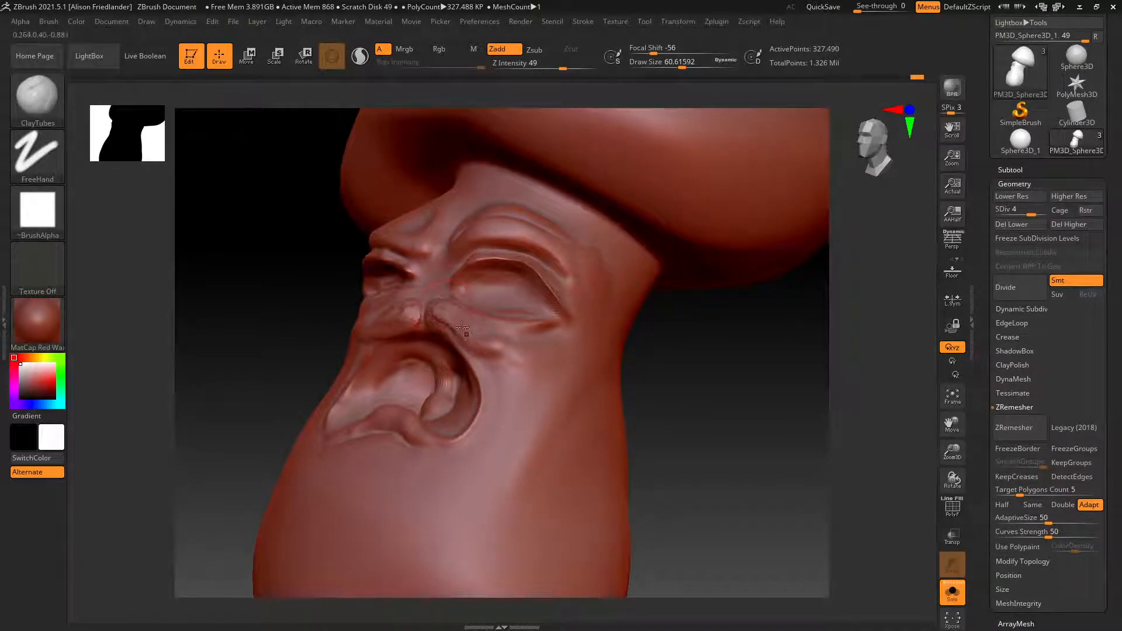
{"action": "right_click_drag", "start_coordinate": [423, 273], "coordinate": [480, 292]}
{"action": "key", "text": "space"}
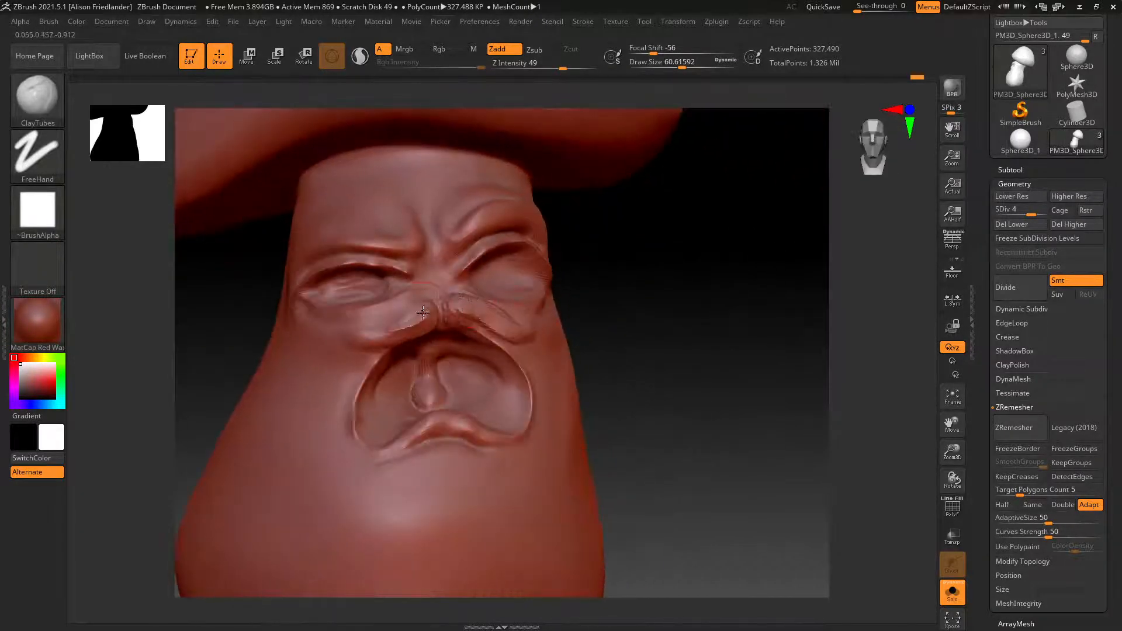
{"action": "mouse_move", "coordinate": [422, 314]}
{"action": "left_mouse_down"}
{"action": "mouse_move", "coordinate": [374, 339]}
{"action": "mouse_move", "coordinate": [351, 324]}
{"action": "mouse_move", "coordinate": [374, 337]}
{"action": "mouse_move", "coordinate": [400, 327]}
{"action": "left_mouse_up"}
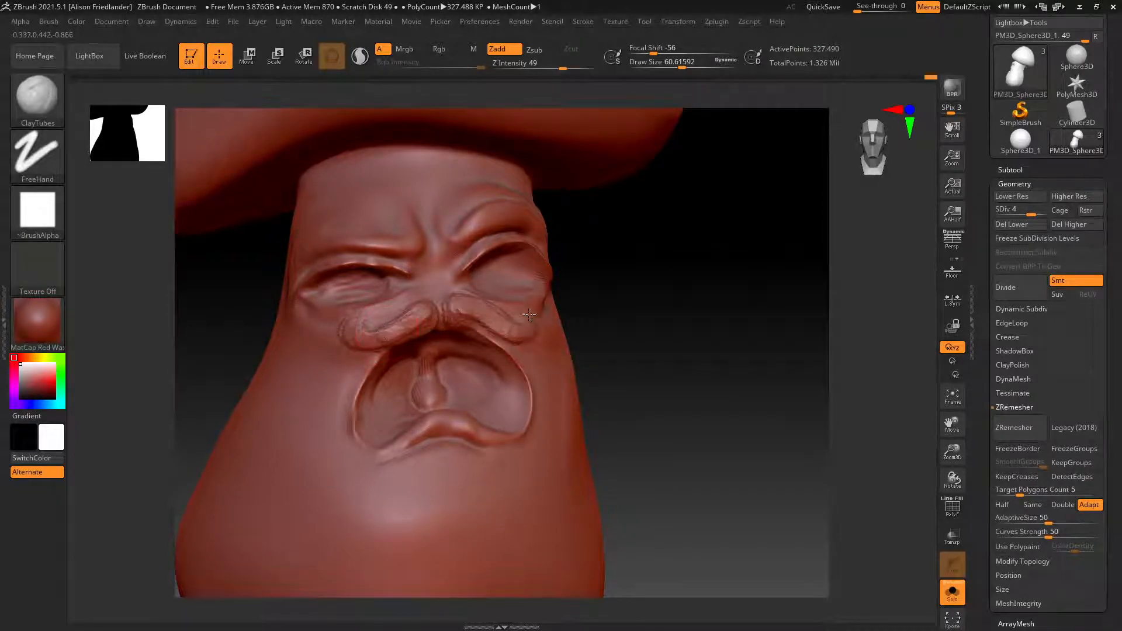
{"action": "left_click_drag", "start_coordinate": [529, 315], "coordinate": [510, 319]}
Build curved folds around both corners of the mouth with ClayTubes and smooth them into the cheeks.
{"action": "left_click_drag", "start_coordinate": [372, 472], "coordinate": [321, 447]}
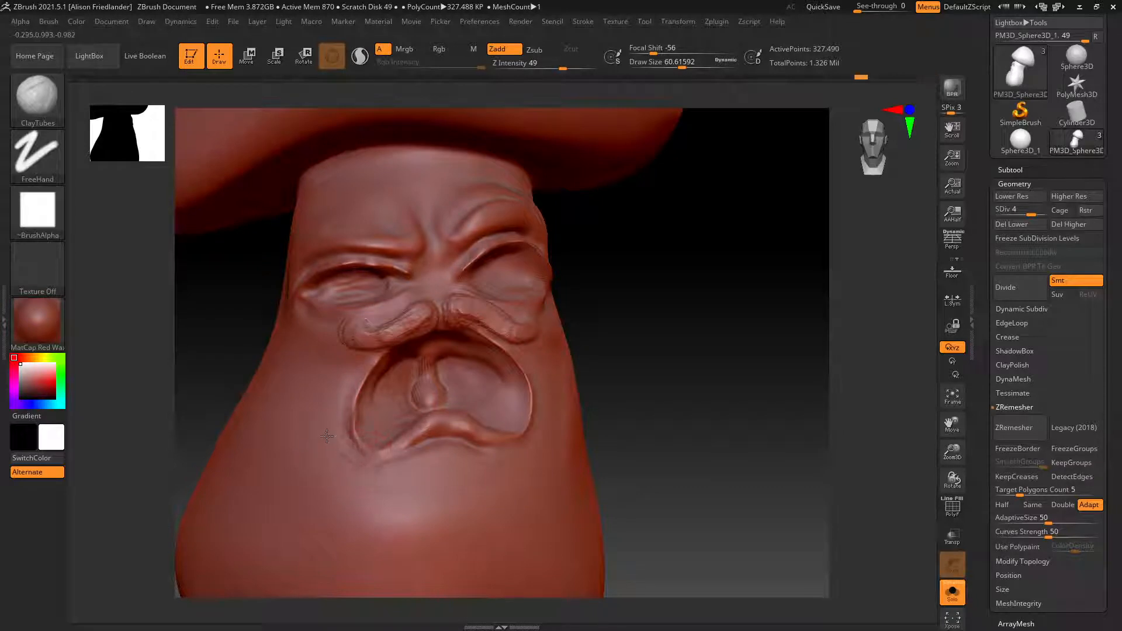
{"action": "mouse_move", "coordinate": [379, 484]}
{"action": "left_mouse_down"}
{"action": "mouse_move", "coordinate": [329, 412]}
{"action": "mouse_move", "coordinate": [354, 475]}
{"action": "left_mouse_up"}
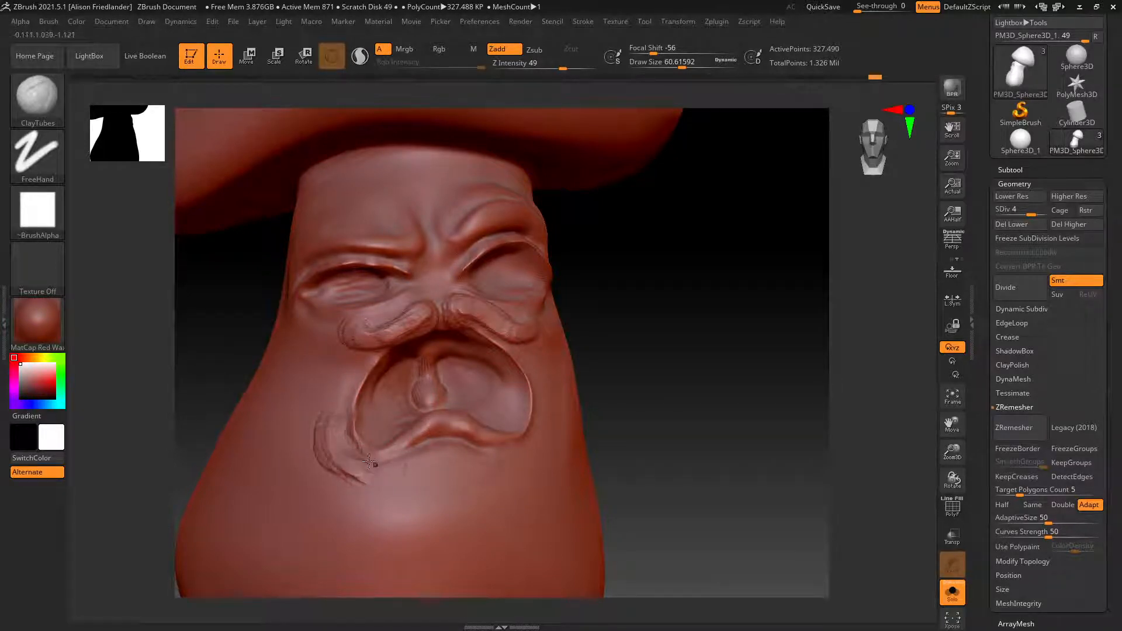
{"action": "left_click_drag", "start_coordinate": [325, 426], "coordinate": [338, 456]}
{"action": "right_click_drag", "start_coordinate": [522, 413], "coordinate": [491, 415]}
{"action": "left_click_drag", "start_coordinate": [558, 427], "coordinate": [532, 457]}
{"action": "mouse_move", "coordinate": [550, 407]}
{"action": "left_mouse_down"}
{"action": "mouse_move", "coordinate": [539, 456]}
{"action": "mouse_move", "coordinate": [521, 457]}
{"action": "mouse_move", "coordinate": [537, 454]}
{"action": "left_mouse_up"}
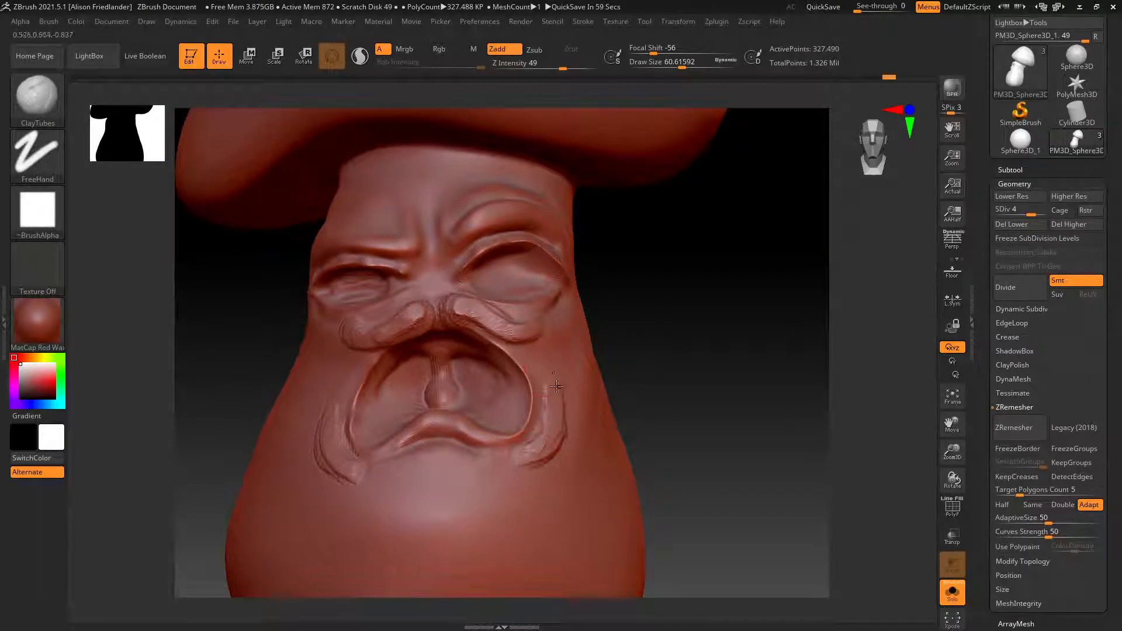
{"action": "left_click_drag", "start_coordinate": [545, 368], "coordinate": [553, 407]}
{"action": "key", "text": "shift"}
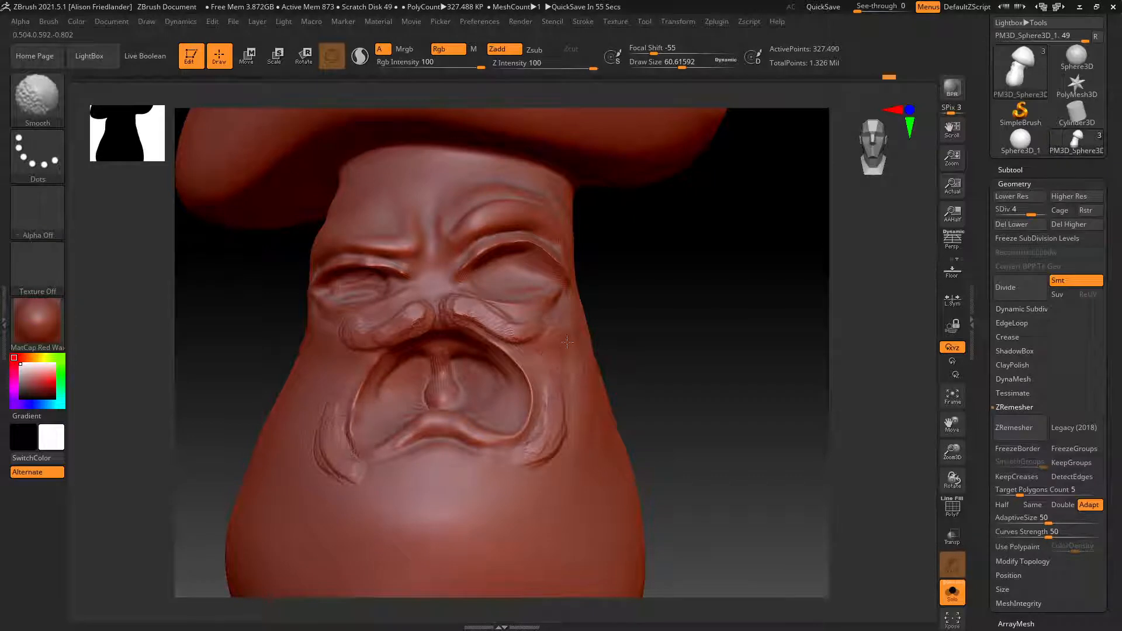
{"action": "mouse_move", "coordinate": [570, 405]}
{"action": "left_mouse_down", "text": "shift"}
{"action": "mouse_move", "coordinate": [522, 467]}
{"action": "mouse_move", "coordinate": [543, 419]}
{"action": "left_mouse_up", "text": "shift"}
{"action": "mouse_move", "coordinate": [340, 477]}
{"action": "left_mouse_down", "text": "shift"}
{"action": "mouse_move", "coordinate": [363, 481]}
{"action": "mouse_move", "coordinate": [315, 447]}
{"action": "left_mouse_up", "text": "shift"}
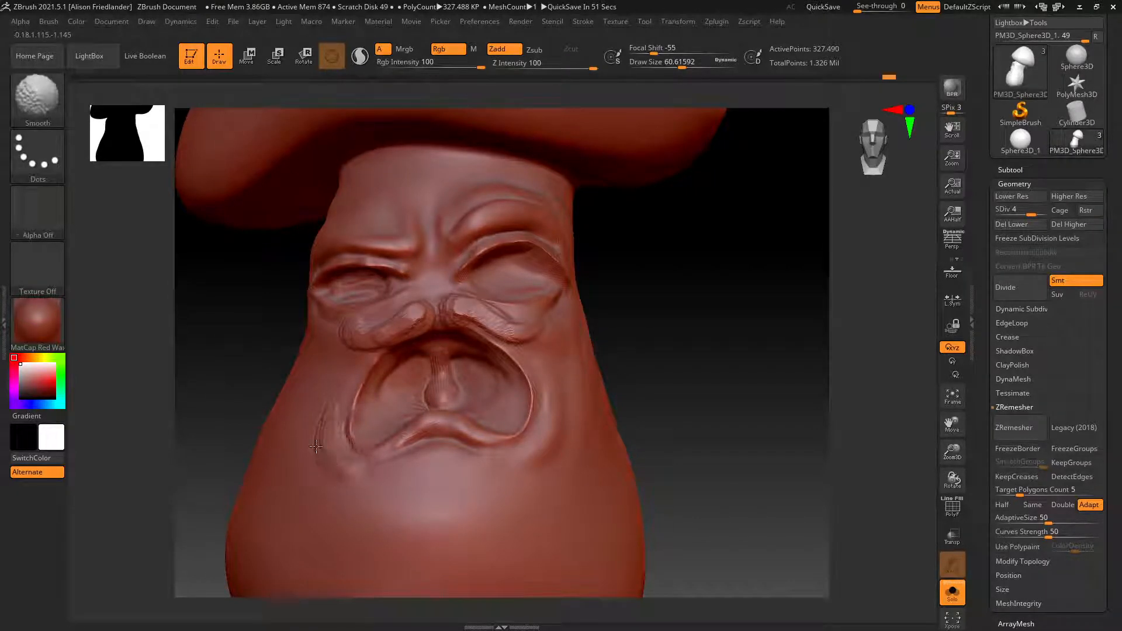
Extend the mouth-corner fold upward on the narrower eye's side with ClayTubes and undo the last cheek stroke.
{"action": "right_click_drag", "start_coordinate": [315, 409], "coordinate": [351, 408]}
{"action": "left_click_drag", "start_coordinate": [357, 363], "coordinate": [329, 419]}
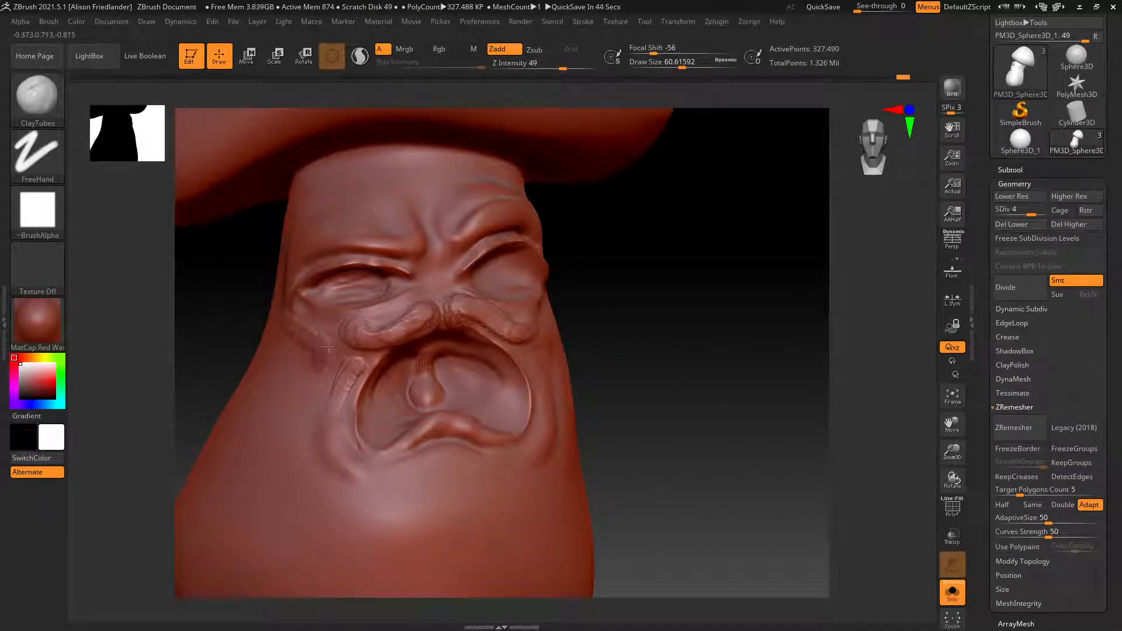
{"action": "mouse_move", "coordinate": [319, 356]}
{"action": "left_mouse_down"}
{"action": "mouse_move", "coordinate": [301, 404]}
{"action": "mouse_move", "coordinate": [313, 379]}
{"action": "mouse_move", "coordinate": [351, 390]}
{"action": "mouse_move", "coordinate": [337, 373]}
{"action": "mouse_move", "coordinate": [345, 448]}
{"action": "mouse_move", "coordinate": [298, 356]}
{"action": "mouse_move", "coordinate": [316, 364]}
{"action": "mouse_move", "coordinate": [304, 401]}
{"action": "left_mouse_up"}
{"action": "key", "text": "ctrl+z"}
Lay down a jaw ridge running from both cheeks around beneath the mouth with ClayBuildup.
{"action": "mouse_move", "coordinate": [301, 378]}
{"action": "right_mouse_down"}
{"action": "mouse_move", "coordinate": [250, 397]}
{"action": "mouse_move", "coordinate": [264, 387]}
{"action": "mouse_move", "coordinate": [100, 356]}
{"action": "right_mouse_up"}
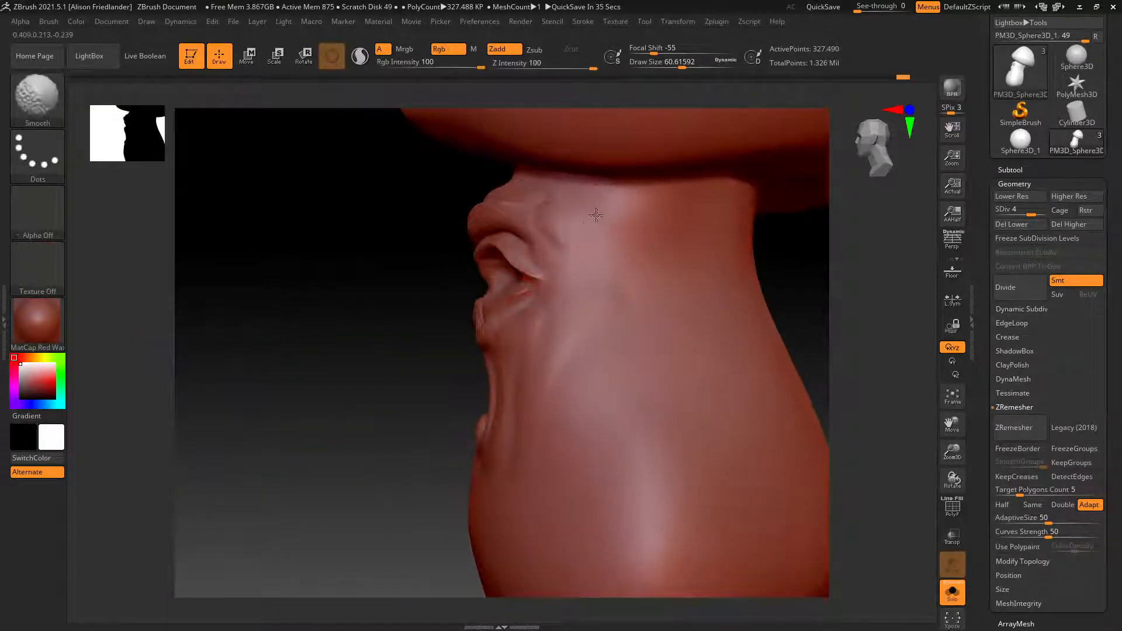
{"action": "mouse_move", "coordinate": [581, 221]}
{"action": "right_mouse_down", "text": "alt"}
{"action": "mouse_move", "coordinate": [490, 241]}
{"action": "mouse_move", "coordinate": [479, 263]}
{"action": "mouse_move", "coordinate": [526, 258]}
{"action": "mouse_move", "coordinate": [514, 249]}
{"action": "mouse_move", "coordinate": [570, 297]}
{"action": "right_mouse_up", "text": "alt"}
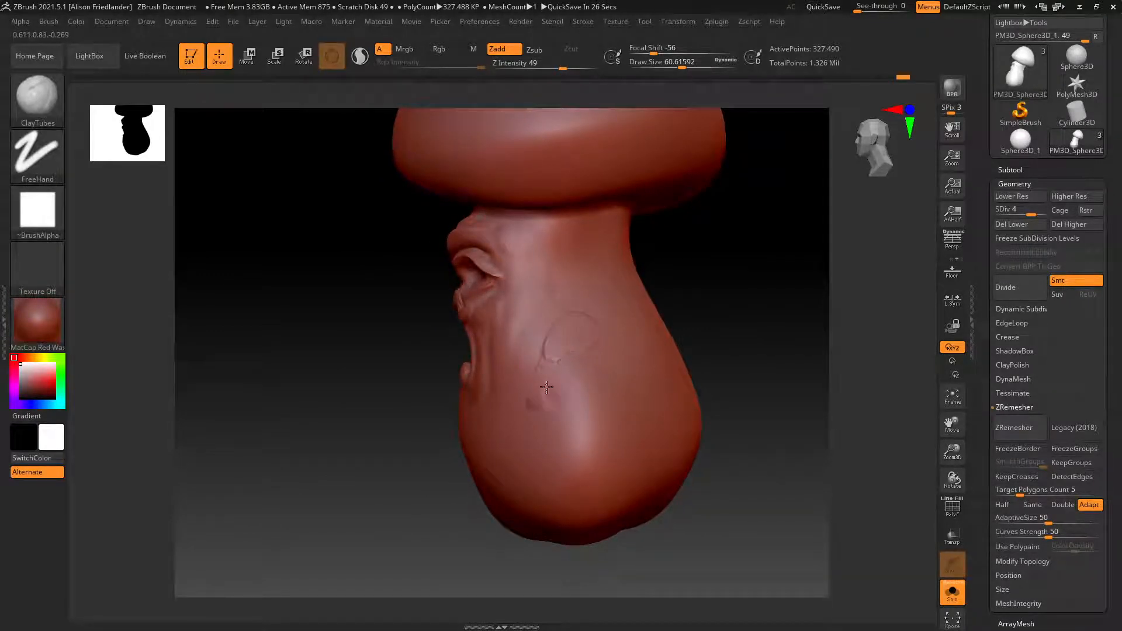
{"action": "key", "text": "b"}
{"action": "key", "text": "c"}
{"action": "key", "text": "b"}
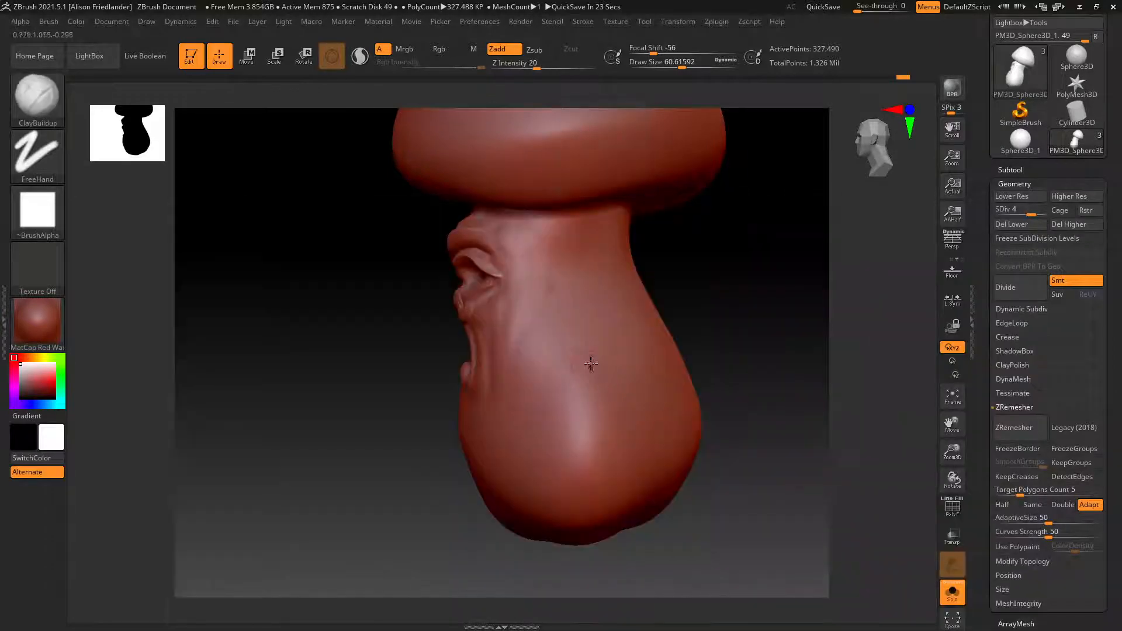
{"action": "mouse_move", "coordinate": [568, 334]}
{"action": "right_mouse_down", "text": "ctrl"}
{"action": "mouse_move", "coordinate": [580, 326]}
{"action": "mouse_move", "coordinate": [516, 363]}
{"action": "right_mouse_up", "text": "ctrl"}
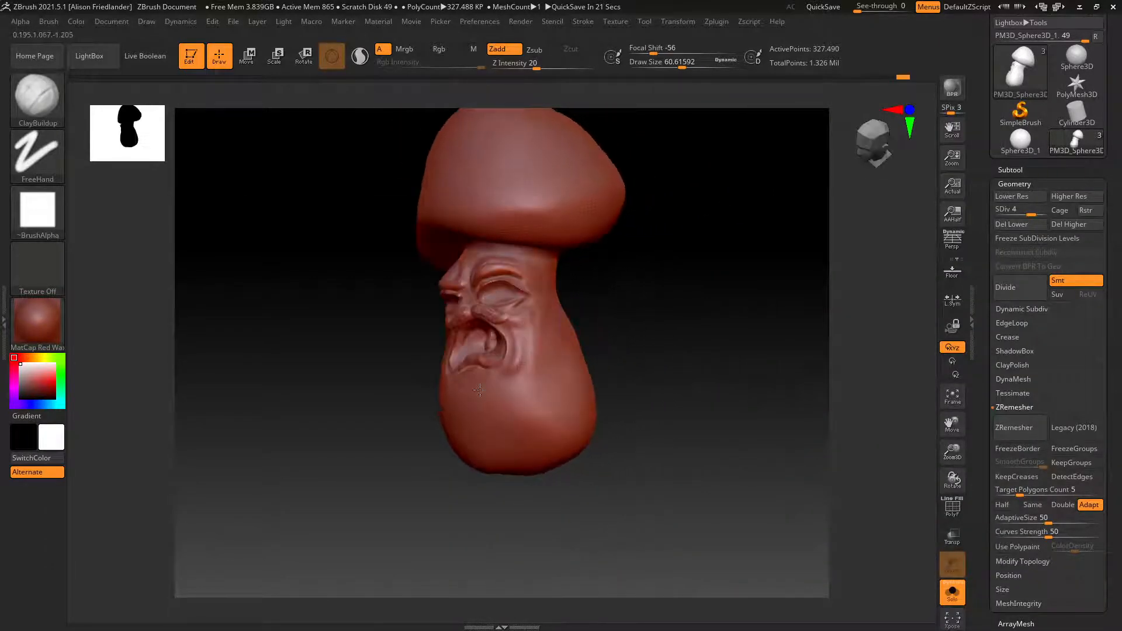
{"action": "left_click_drag", "start_coordinate": [479, 390], "coordinate": [549, 392]}
{"action": "left_click_drag", "start_coordinate": [553, 342], "coordinate": [558, 328]}
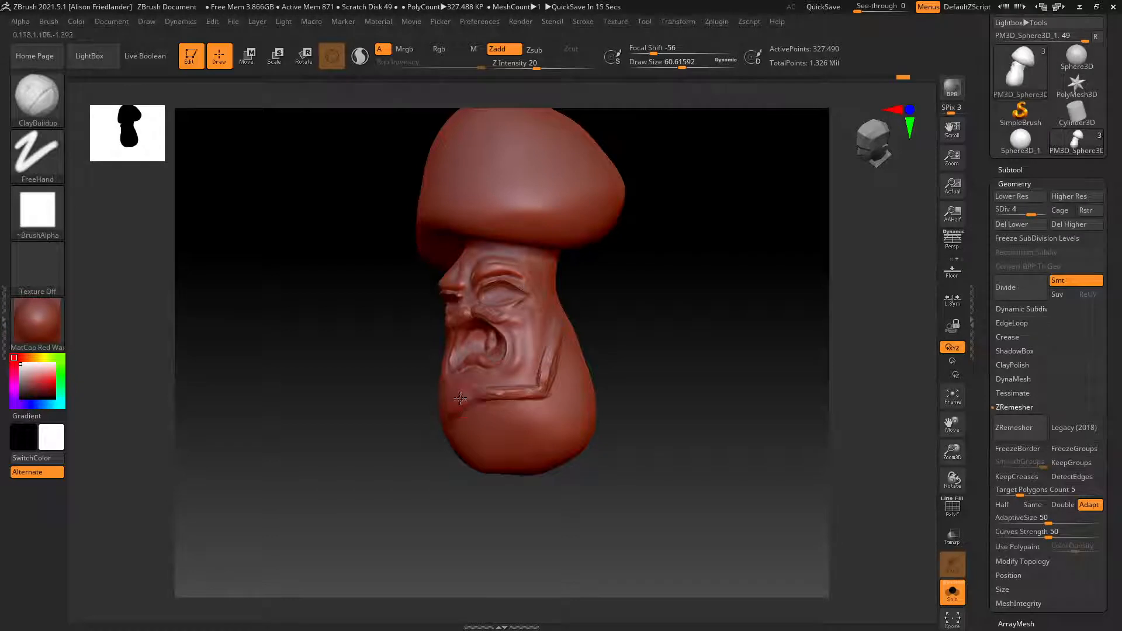
{"action": "right_click_drag", "start_coordinate": [460, 399], "coordinate": [493, 362]}
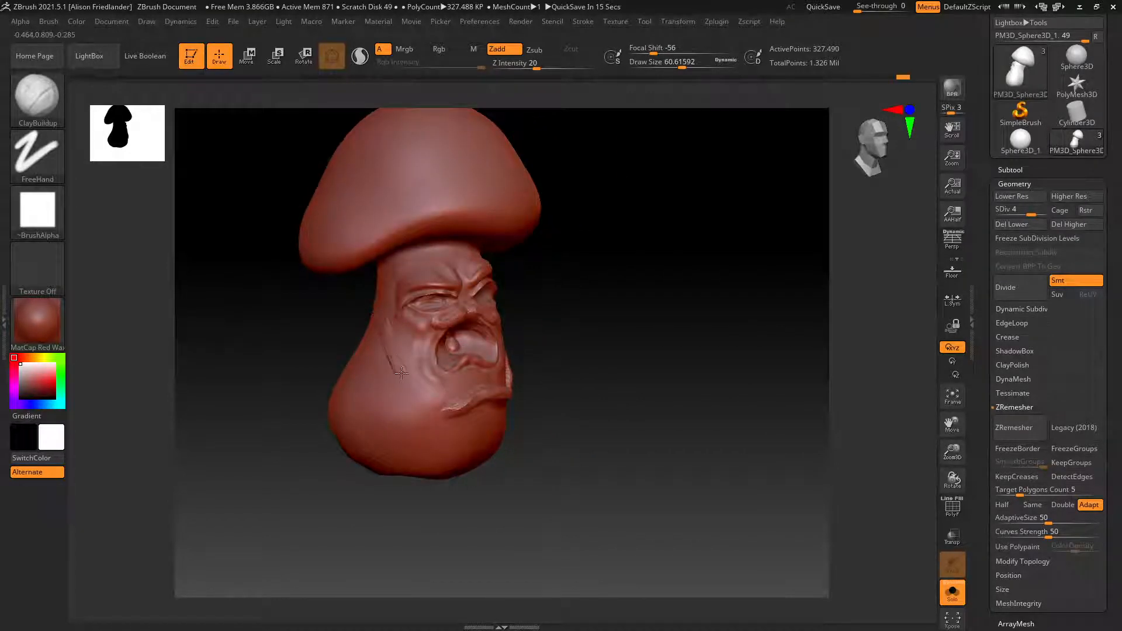
{"action": "left_click_drag", "start_coordinate": [413, 386], "coordinate": [418, 391]}
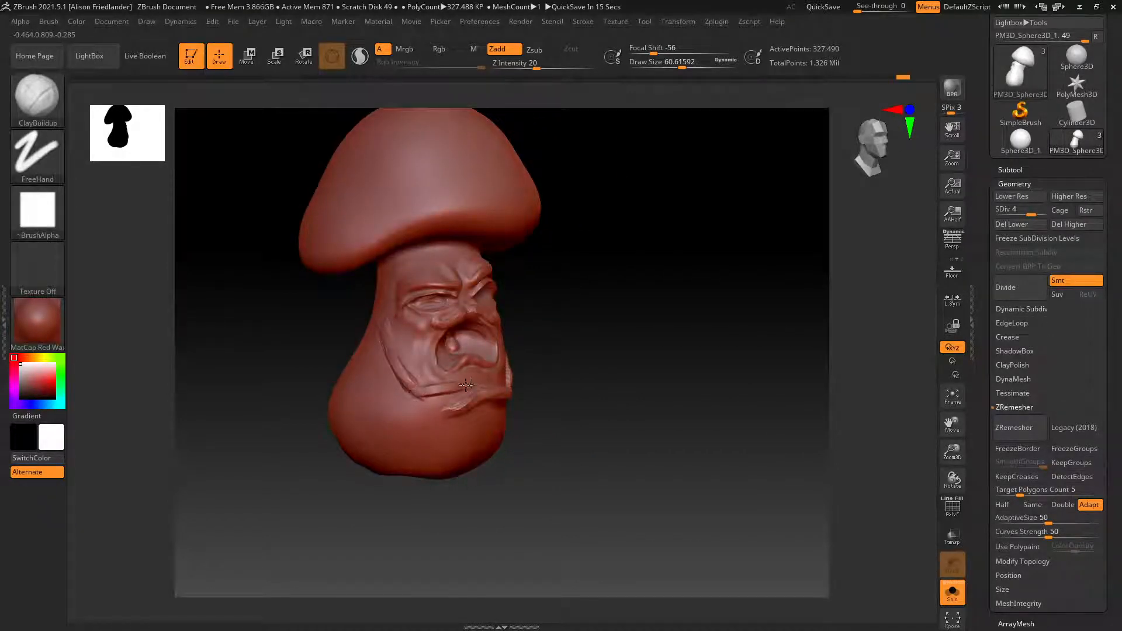
Step back and forth through the undo history to compare the face with and without the jaw ridge.
{"action": "left_click_drag", "start_coordinate": [513, 388], "coordinate": [464, 401], "text": "shift"}
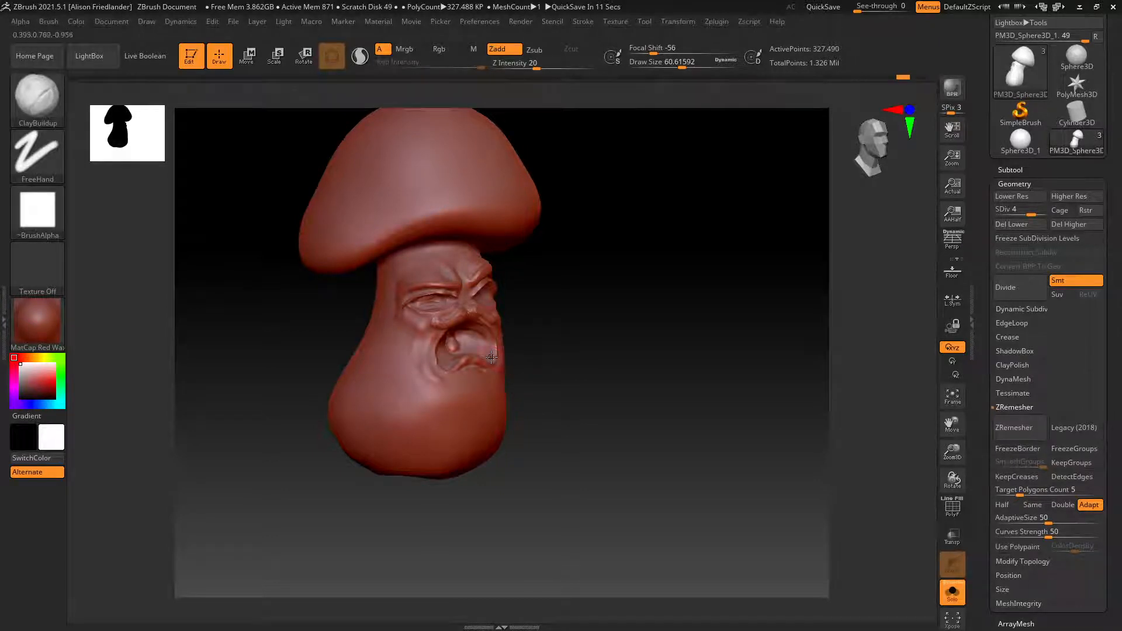
{"action": "mouse_move", "coordinate": [491, 357]}
{"action": "left_mouse_down", "text": "shift"}
{"action": "mouse_move", "coordinate": [476, 345]}
{"action": "mouse_move", "coordinate": [521, 335]}
{"action": "left_mouse_up", "text": "shift"}
{"action": "key", "text": "space"}
{"action": "key", "text": "space"}
{"action": "left_click_drag", "start_coordinate": [585, 294], "coordinate": [554, 290]}
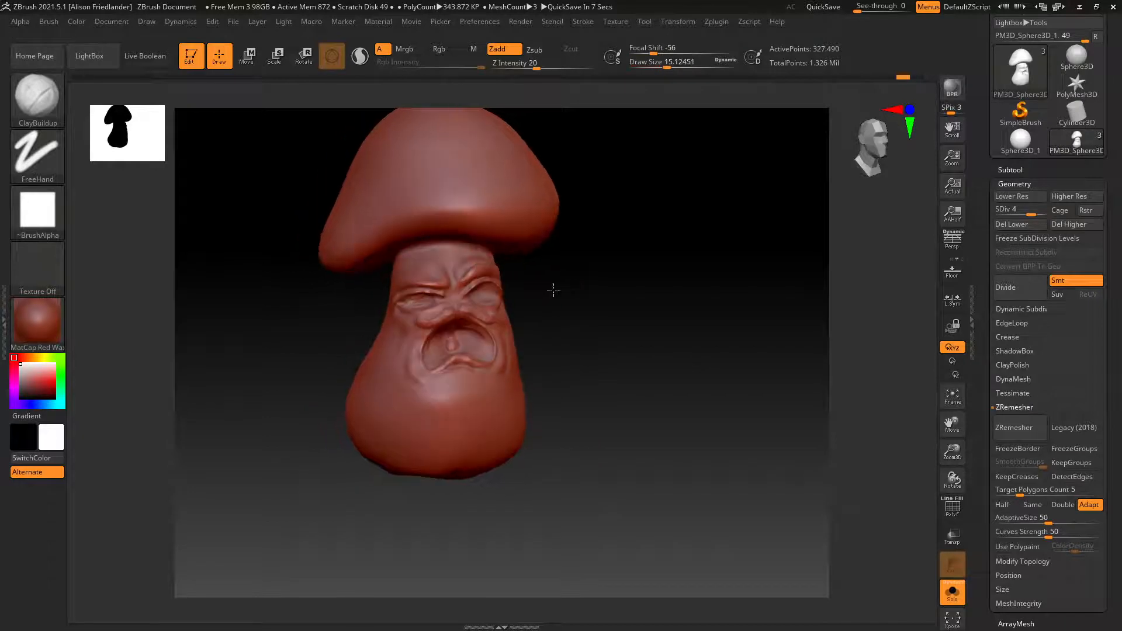
{"action": "left_click", "coordinate": [918, 76]}
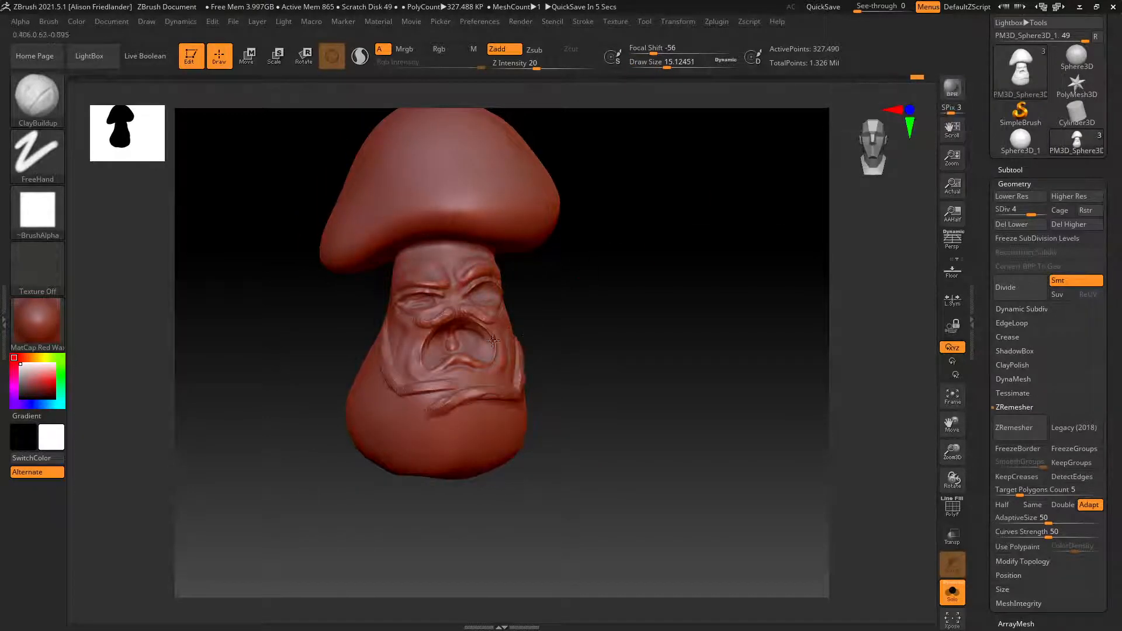
{"action": "key", "text": "ctrl+z"}
Set the ClayBuildup draw size to about 66 and examine the face and cap from several angles.
{"action": "mouse_move", "coordinate": [315, 355]}
{"action": "left_mouse_down"}
{"action": "mouse_move", "coordinate": [405, 364]}
{"action": "mouse_move", "coordinate": [350, 404]}
{"action": "mouse_move", "coordinate": [405, 381]}
{"action": "mouse_move", "coordinate": [467, 403]}
{"action": "left_mouse_up"}
{"action": "key", "text": "space"}
{"action": "key", "text": "space"}
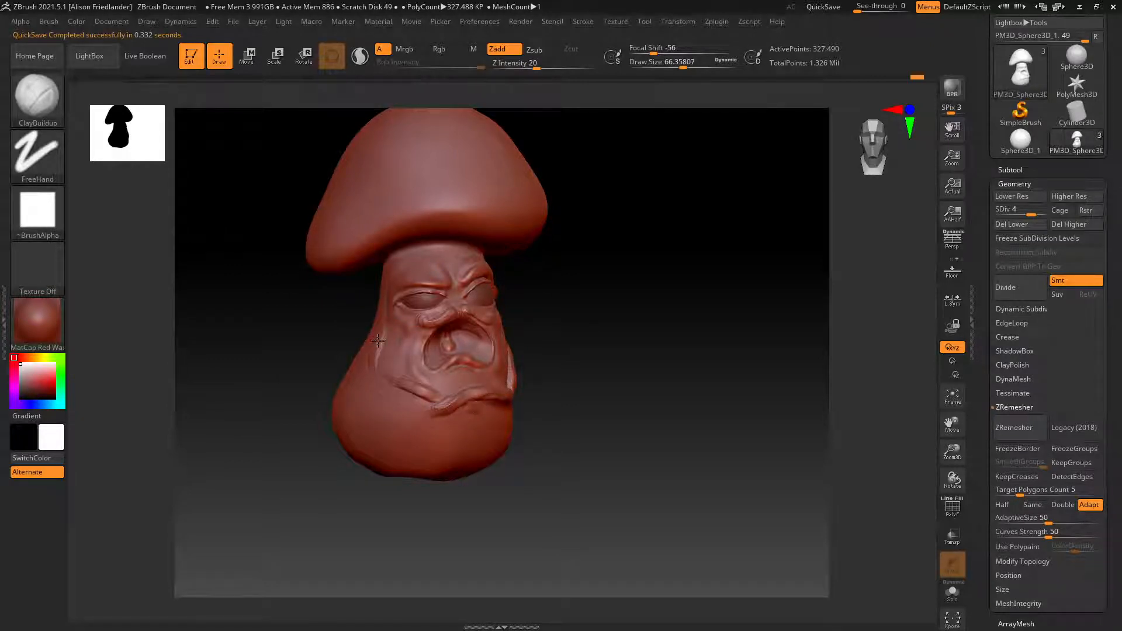
{"action": "left_click_drag", "start_coordinate": [551, 321], "coordinate": [551, 325]}
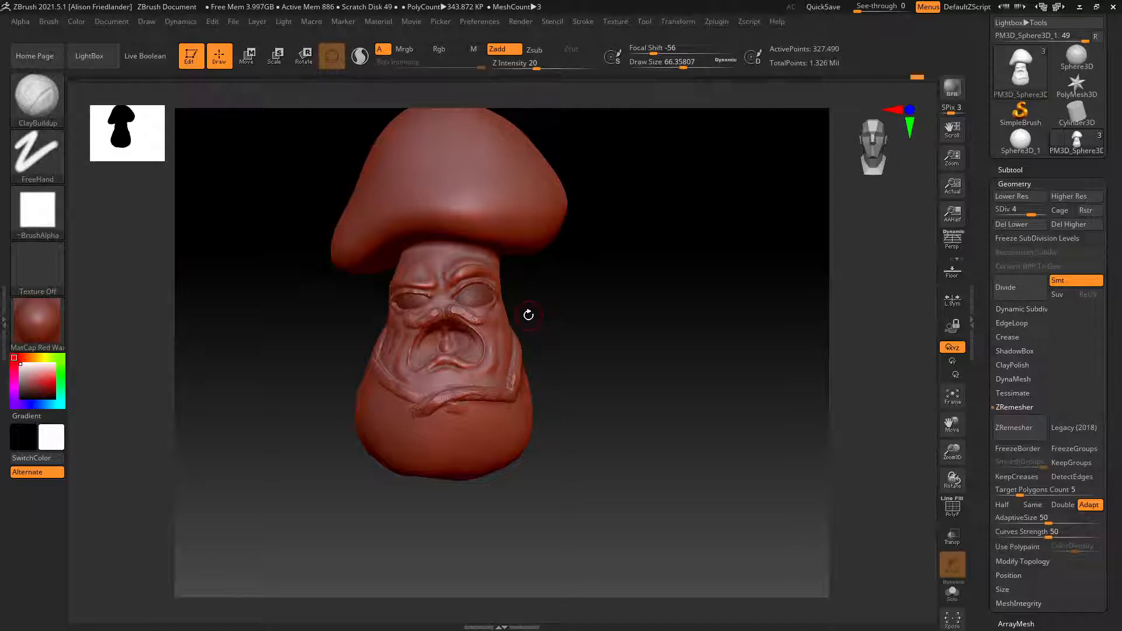
{"action": "left_click_drag", "start_coordinate": [508, 258], "coordinate": [407, 296]}
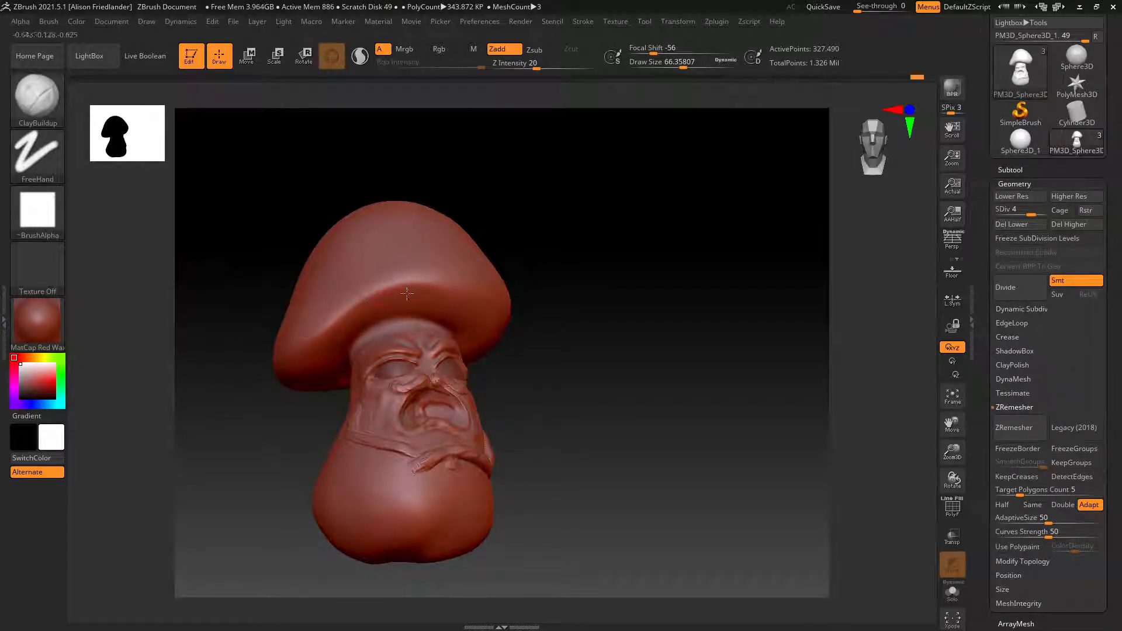
{"action": "right_click_drag", "start_coordinate": [374, 289], "coordinate": [301, 383]}
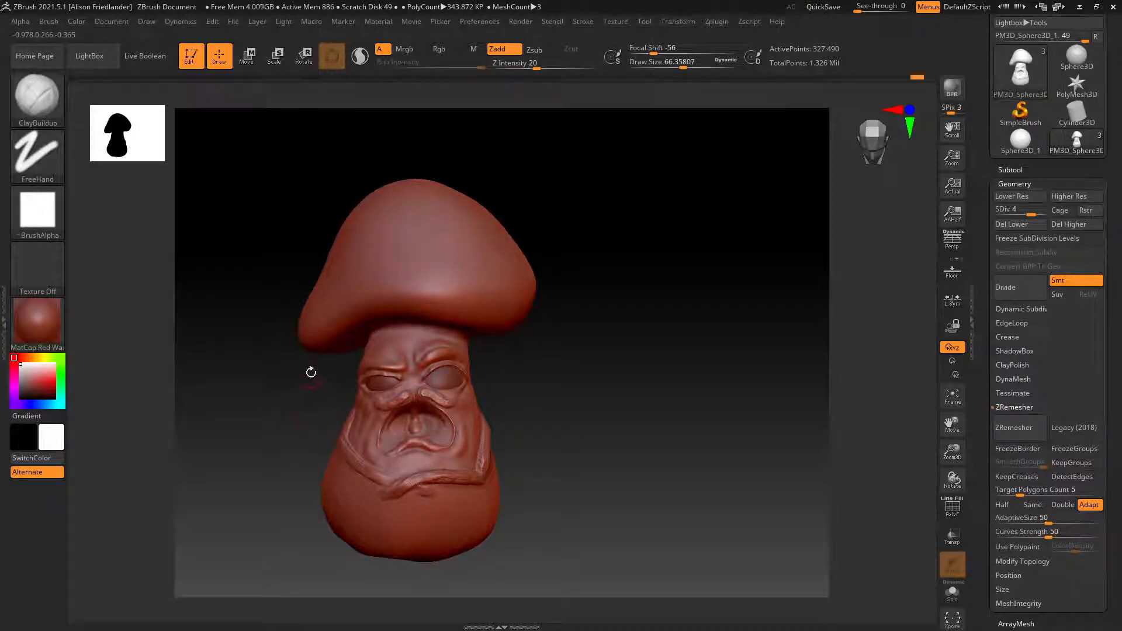
{"action": "right_click_drag", "start_coordinate": [300, 361], "coordinate": [382, 289]}
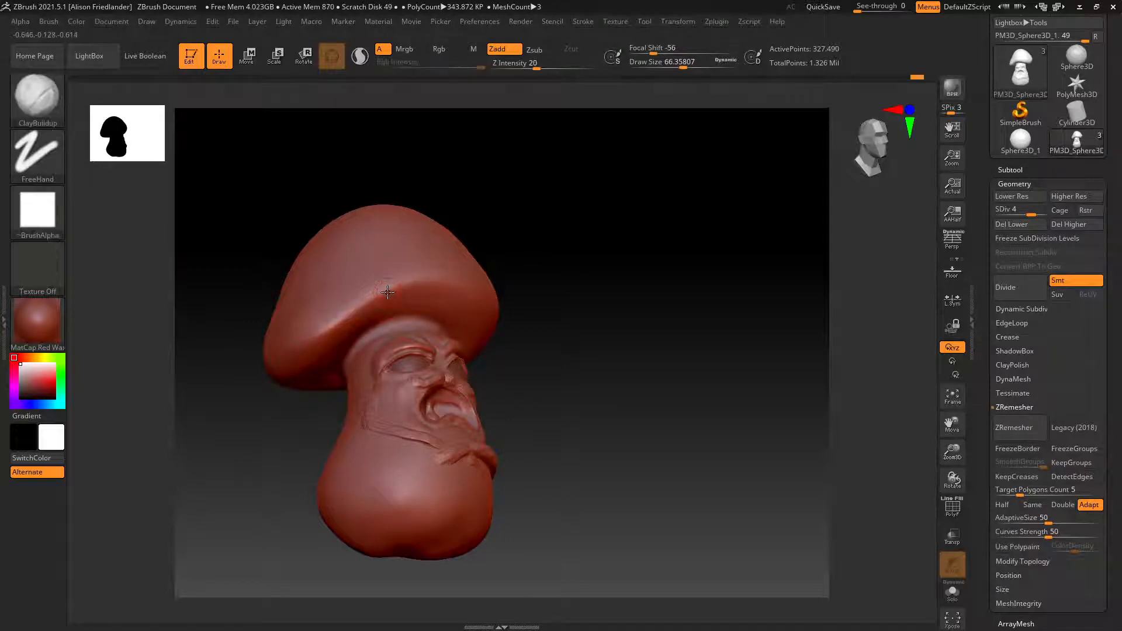
{"action": "key", "text": "b"}
{"action": "key", "text": "t"}
{"action": "key", "text": "space"}
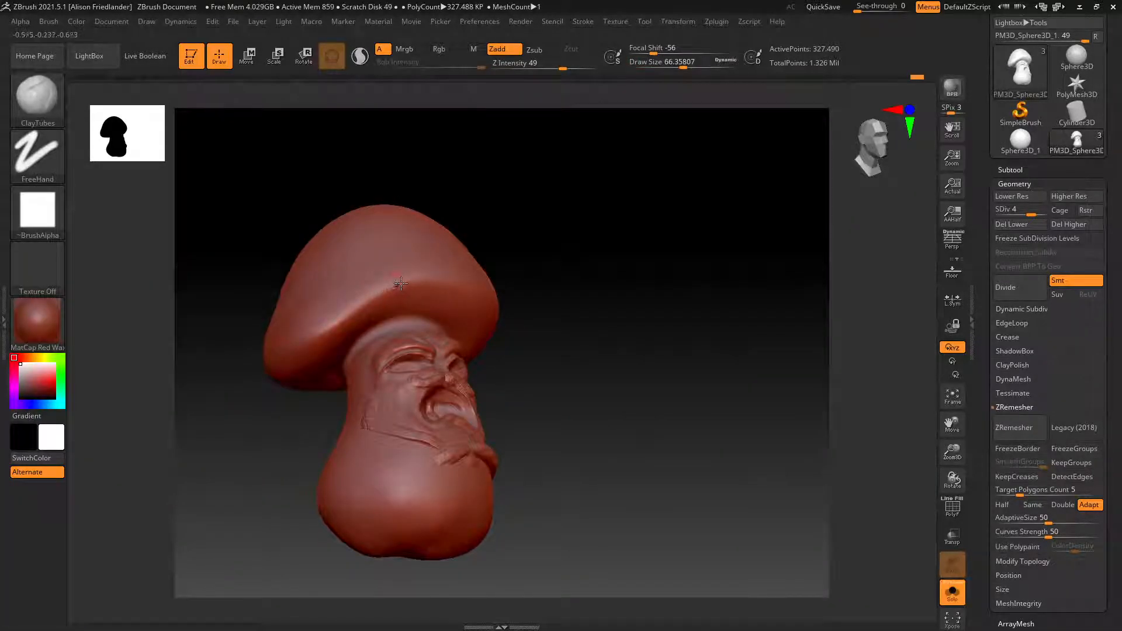
{"action": "key", "text": "space"}
{"action": "left_click_drag", "start_coordinate": [404, 285], "coordinate": [420, 284]}
Reshape the cap with the Move brush at draw size about 809, adjusting its crown, slopes and the overhanging brim.
{"action": "right_click_drag", "start_coordinate": [564, 263], "coordinate": [481, 311]}
{"action": "mouse_move", "coordinate": [528, 228]}
{"action": "right_mouse_down"}
{"action": "mouse_move", "coordinate": [498, 258]}
{"action": "mouse_move", "coordinate": [444, 242]}
{"action": "right_mouse_up"}
{"action": "key", "text": "b"}
{"action": "key", "text": "m"}
{"action": "key", "text": "v"}
{"action": "key", "text": "space"}
{"action": "left_click_drag", "start_coordinate": [417, 242], "coordinate": [508, 243]}
{"action": "left_click_drag", "start_coordinate": [396, 273], "coordinate": [362, 287]}
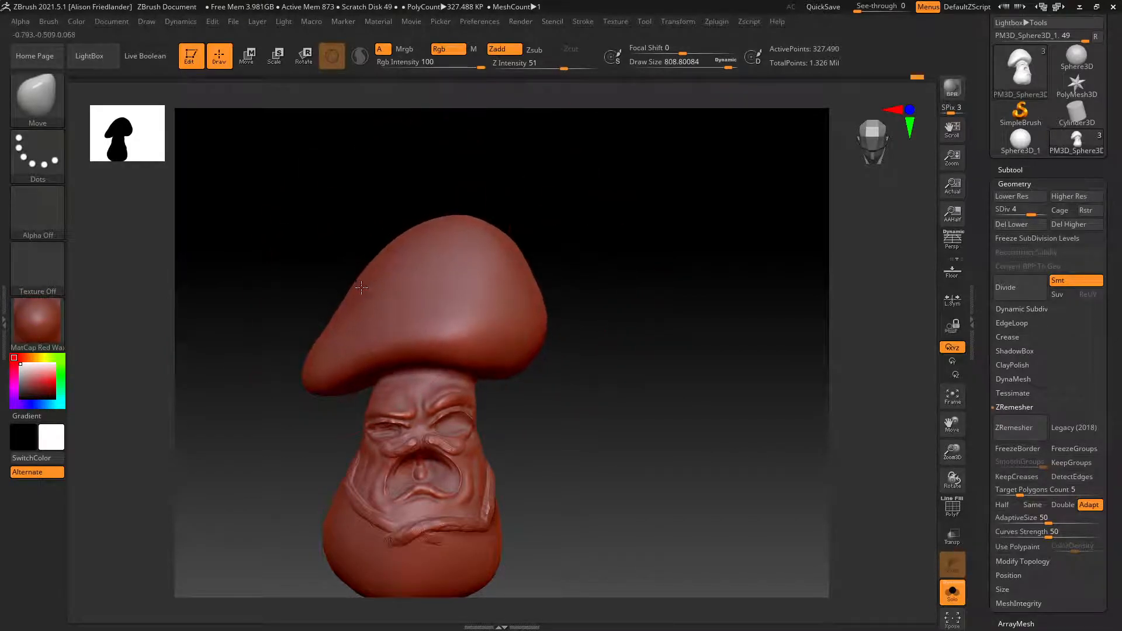
{"action": "mouse_move", "coordinate": [494, 246]}
{"action": "left_mouse_down"}
{"action": "mouse_move", "coordinate": [468, 252]}
{"action": "mouse_move", "coordinate": [513, 301]}
{"action": "left_mouse_up"}
{"action": "left_click_drag", "start_coordinate": [325, 335], "coordinate": [316, 351]}
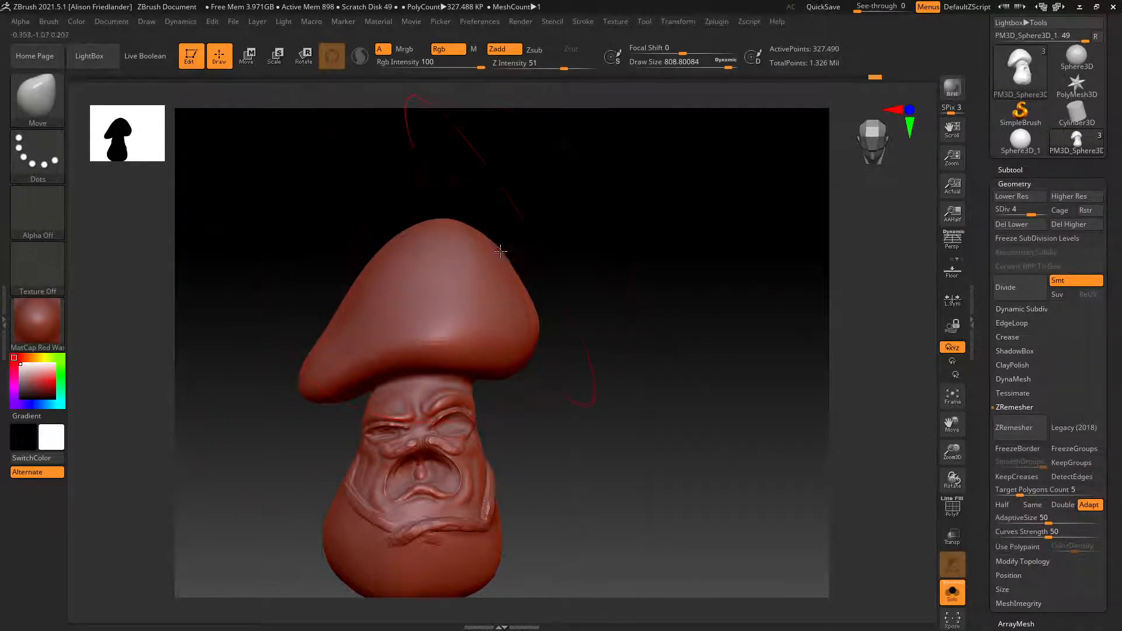
{"action": "left_click_drag", "start_coordinate": [503, 251], "coordinate": [421, 270]}
Switch to ClayTubes at draw size about 420 and save the project as rageshroom_v01.
{"action": "key", "text": "b"}
{"action": "key", "text": "c"}
{"action": "key", "text": "t"}
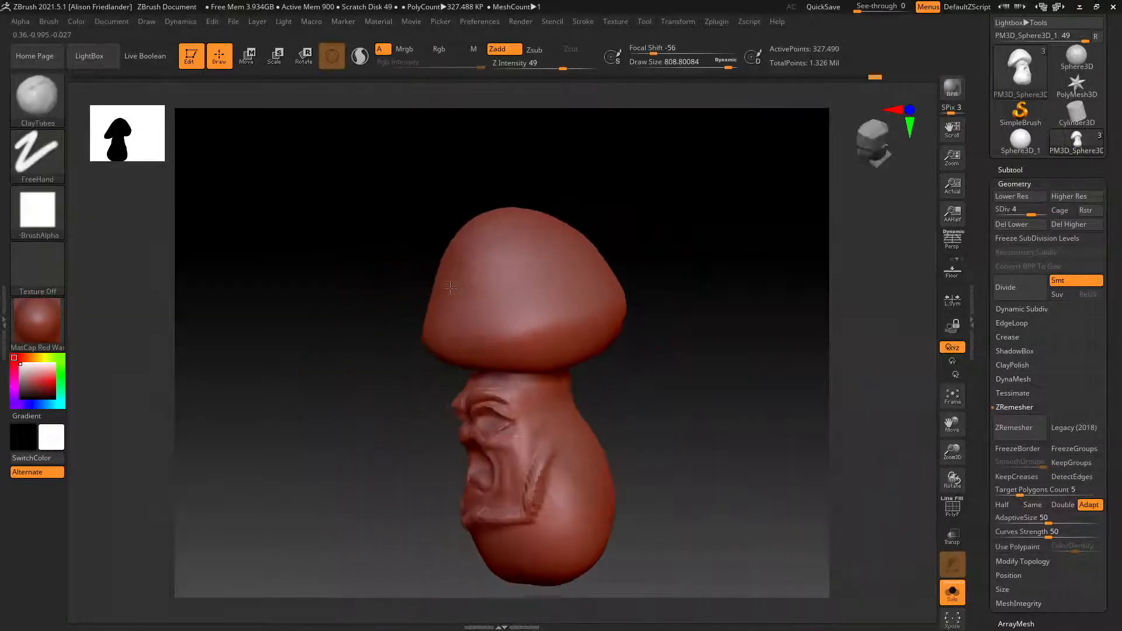
{"action": "key", "text": "space"}
{"action": "mouse_move", "coordinate": [521, 263]}
{"action": "left_mouse_down"}
{"action": "mouse_move", "coordinate": [506, 263]}
{"action": "mouse_move", "coordinate": [547, 281]}
{"action": "left_mouse_up"}
{"action": "left_click", "coordinate": [749, 62]}
{"action": "key", "text": "ctrl+z"}
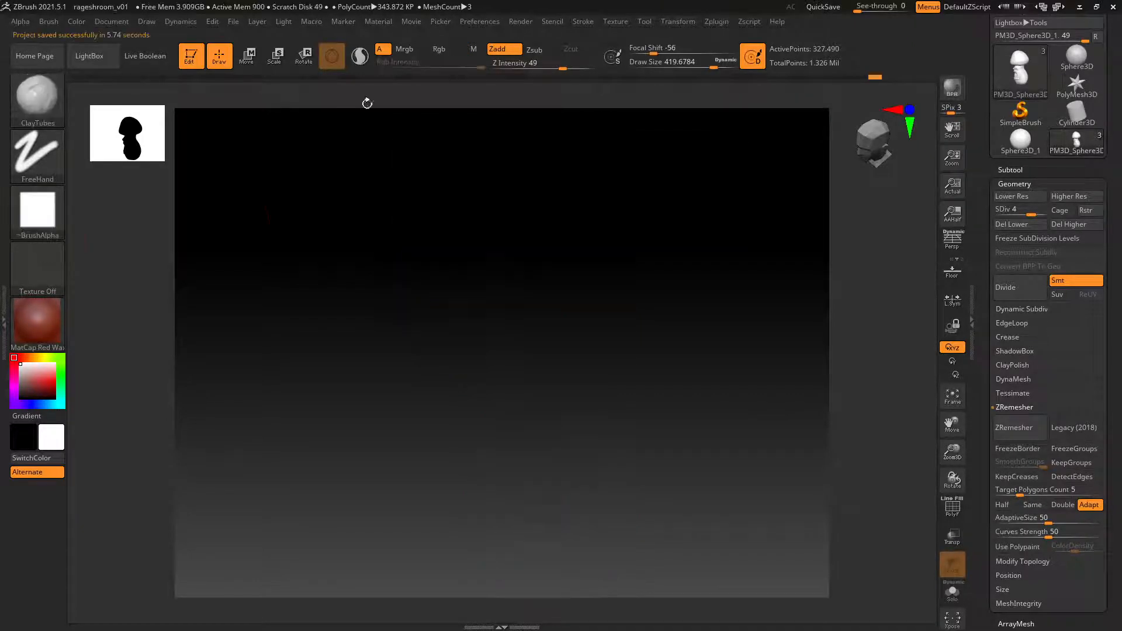
Reduce the ClayTubes draw size to about 114 for work on the cap.
{"action": "key", "text": "space"}
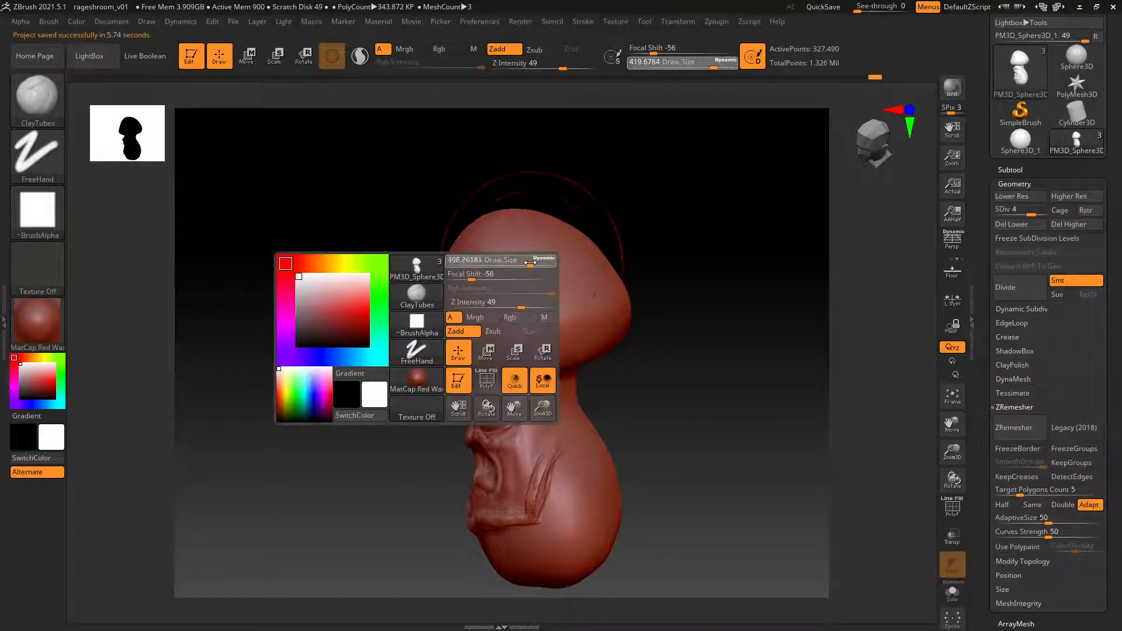
{"action": "mouse_move", "coordinate": [532, 263]}
{"action": "left_mouse_down"}
{"action": "mouse_move", "coordinate": [455, 287]}
{"action": "mouse_move", "coordinate": [481, 286]}
{"action": "mouse_move", "coordinate": [465, 286]}
{"action": "left_mouse_up"}
{"action": "key", "text": "space"}
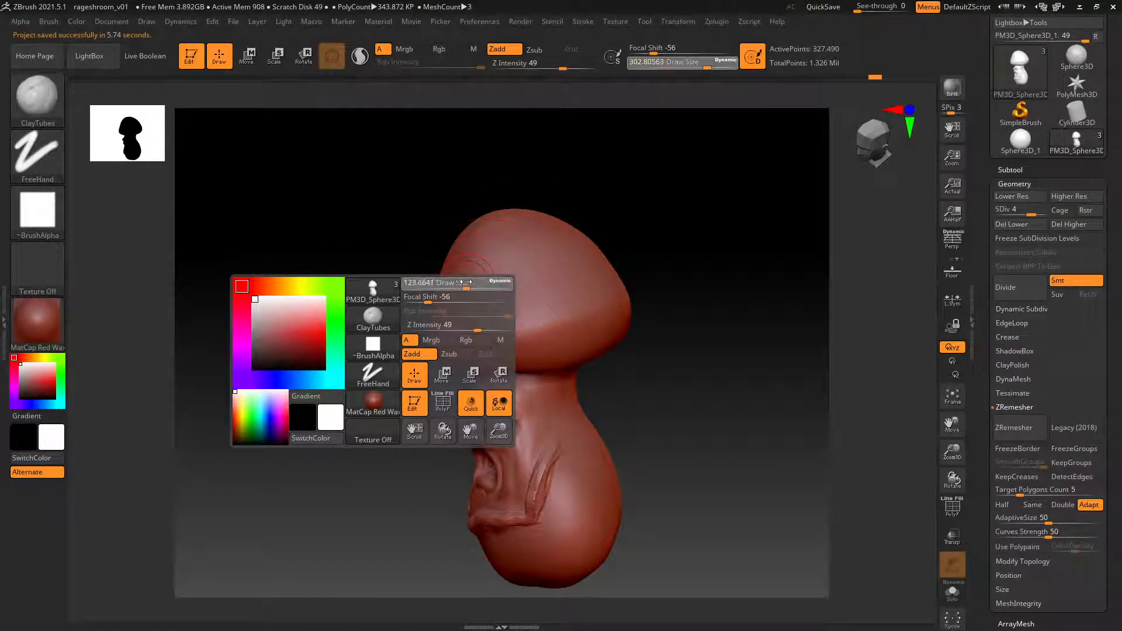
{"action": "key", "text": "space"}
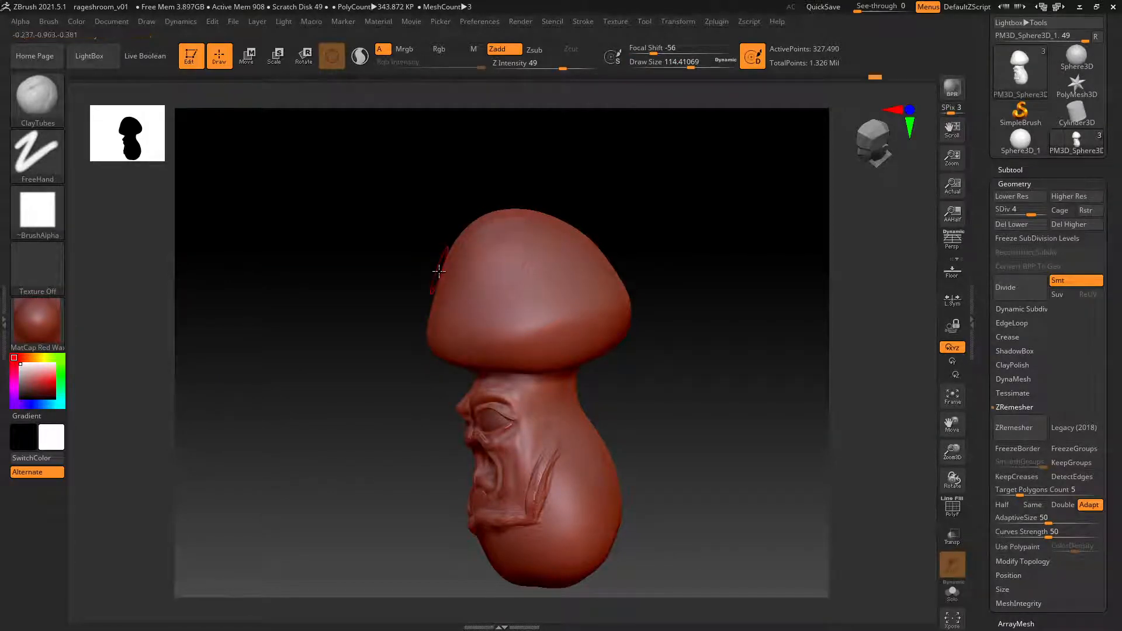
Build two rounded lobes at the lower back of the stem with ClayTubes at draw size about 374.
{"action": "left_click_drag", "start_coordinate": [441, 268], "coordinate": [422, 275], "text": "shift"}
{"action": "key", "text": "space"}
{"action": "key", "text": "space"}
{"action": "mouse_move", "coordinate": [610, 286]}
{"action": "left_mouse_down"}
{"action": "mouse_move", "coordinate": [636, 273]}
{"action": "mouse_move", "coordinate": [561, 195]}
{"action": "left_mouse_up"}
{"action": "left_click_drag", "start_coordinate": [655, 245], "coordinate": [542, 294]}
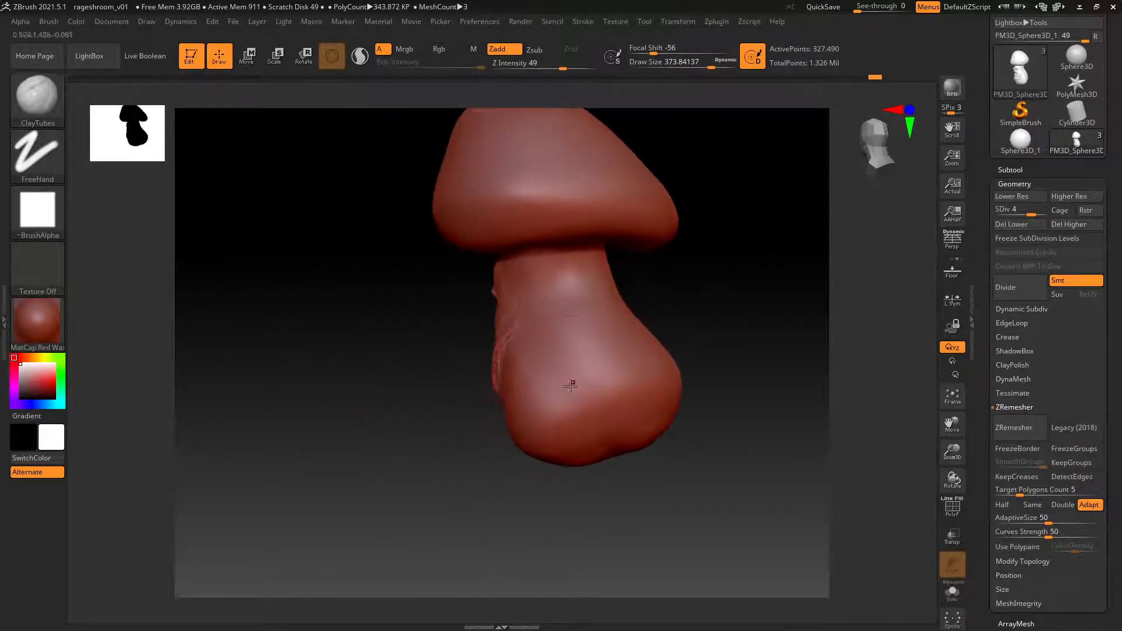
{"action": "mouse_move", "coordinate": [568, 402]}
{"action": "left_mouse_down"}
{"action": "mouse_move", "coordinate": [575, 409]}
{"action": "mouse_move", "coordinate": [545, 418]}
{"action": "left_mouse_up"}
{"action": "mouse_move", "coordinate": [643, 393]}
{"action": "left_mouse_down"}
{"action": "mouse_move", "coordinate": [614, 383]}
{"action": "mouse_move", "coordinate": [562, 410]}
{"action": "mouse_move", "coordinate": [545, 403]}
{"action": "mouse_move", "coordinate": [593, 359]}
{"action": "mouse_move", "coordinate": [609, 412]}
{"action": "left_mouse_up"}
Carve a groove between the two back lobes with DamStandard and smooth the surrounding surface.
{"action": "key", "text": "b"}
{"action": "key", "text": "d"}
{"action": "key", "text": "s"}
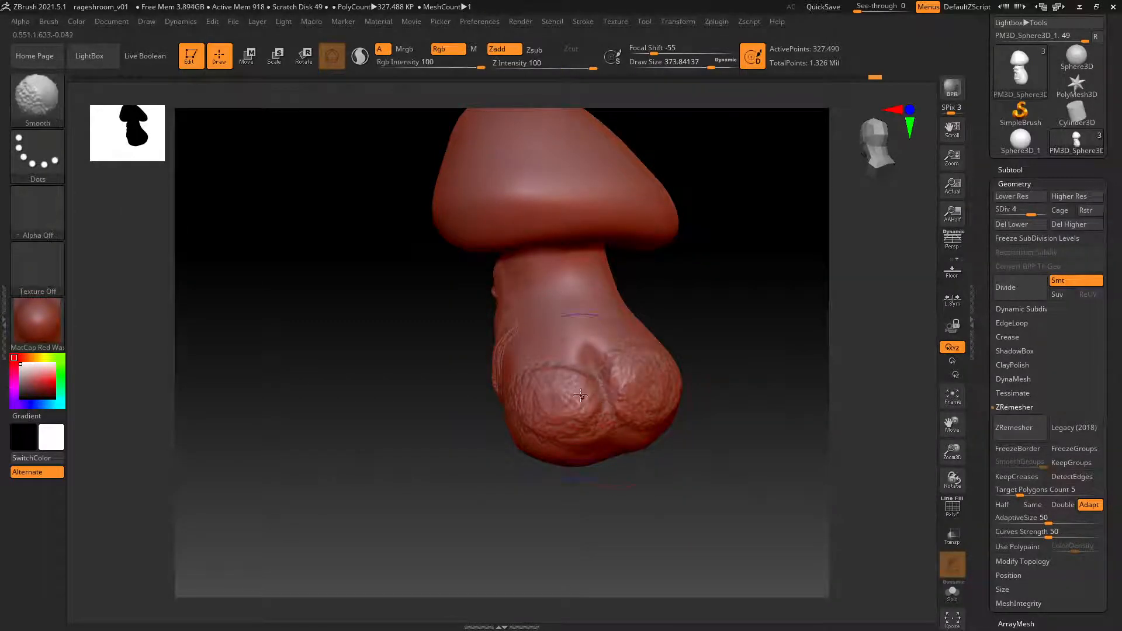
{"action": "mouse_move", "coordinate": [692, 369]}
{"action": "left_mouse_down"}
{"action": "mouse_move", "coordinate": [633, 337]}
{"action": "mouse_move", "coordinate": [645, 326]}
{"action": "mouse_move", "coordinate": [566, 338]}
{"action": "mouse_move", "coordinate": [580, 305]}
{"action": "mouse_move", "coordinate": [601, 333]}
{"action": "left_mouse_up"}
Add ClayTubes strokes above the back lobes, lower the mesh to subdivision level 3, and smooth the area.
{"action": "key", "text": "b"}
{"action": "key", "text": "c"}
{"action": "key", "text": "t"}
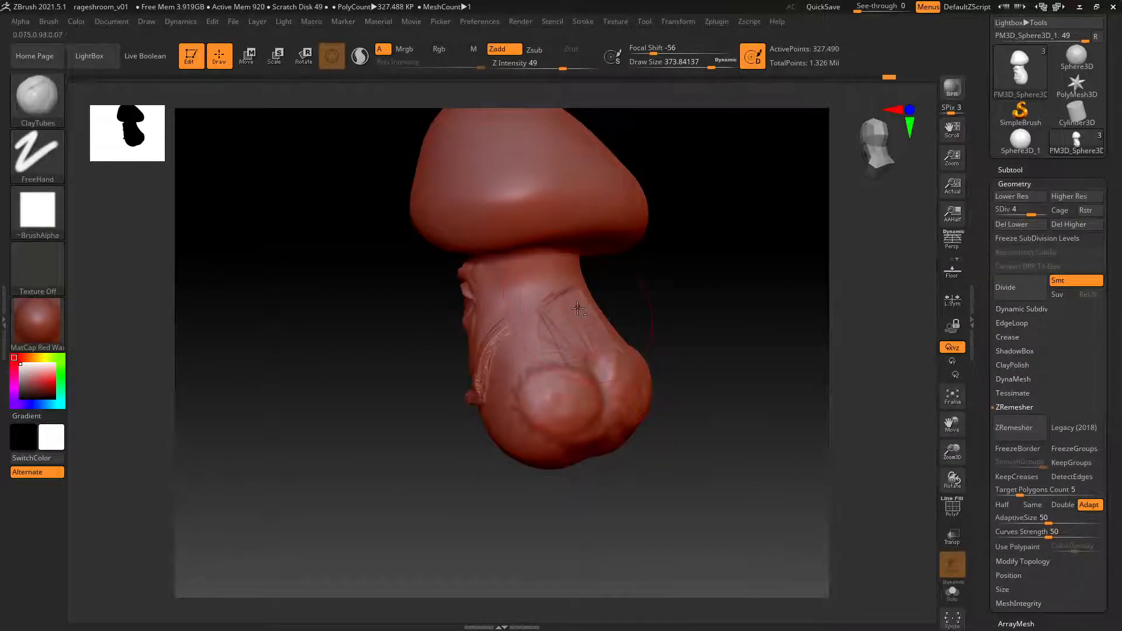
{"action": "key", "text": "shift+d"}
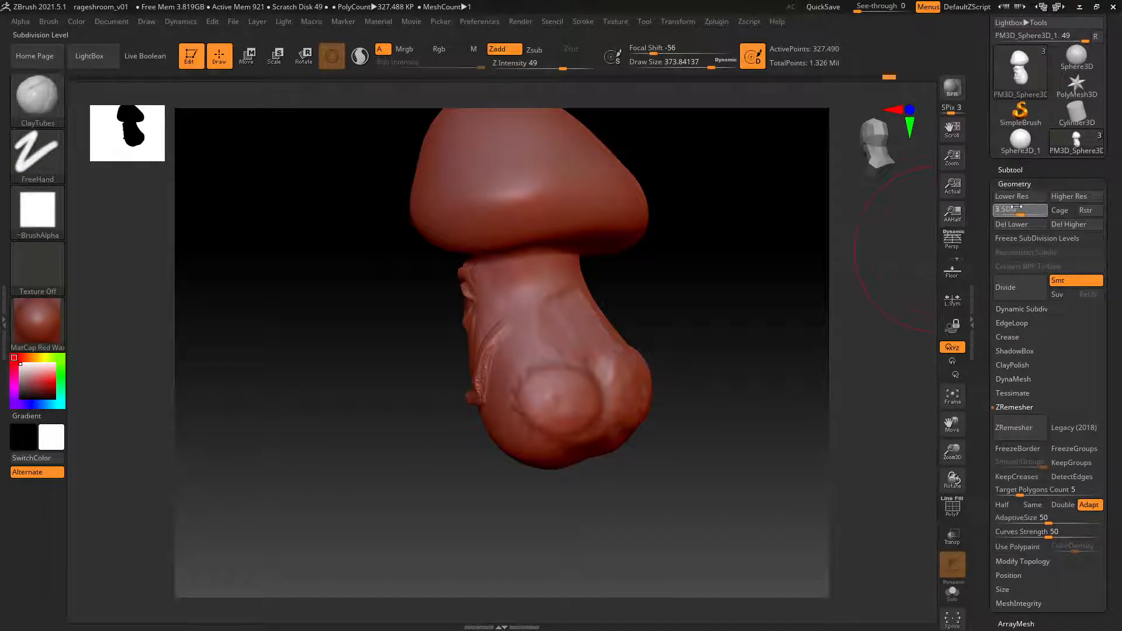
{"action": "key", "text": "shift"}
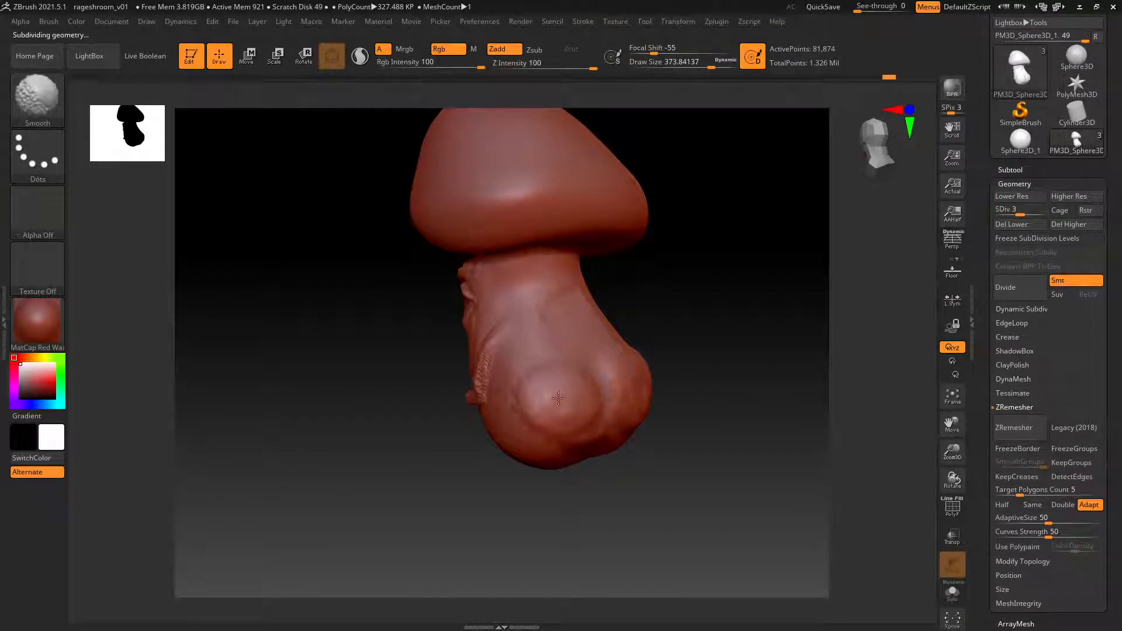
{"action": "right_click_drag", "start_coordinate": [591, 349], "coordinate": [556, 377]}
{"action": "key", "text": "shift"}
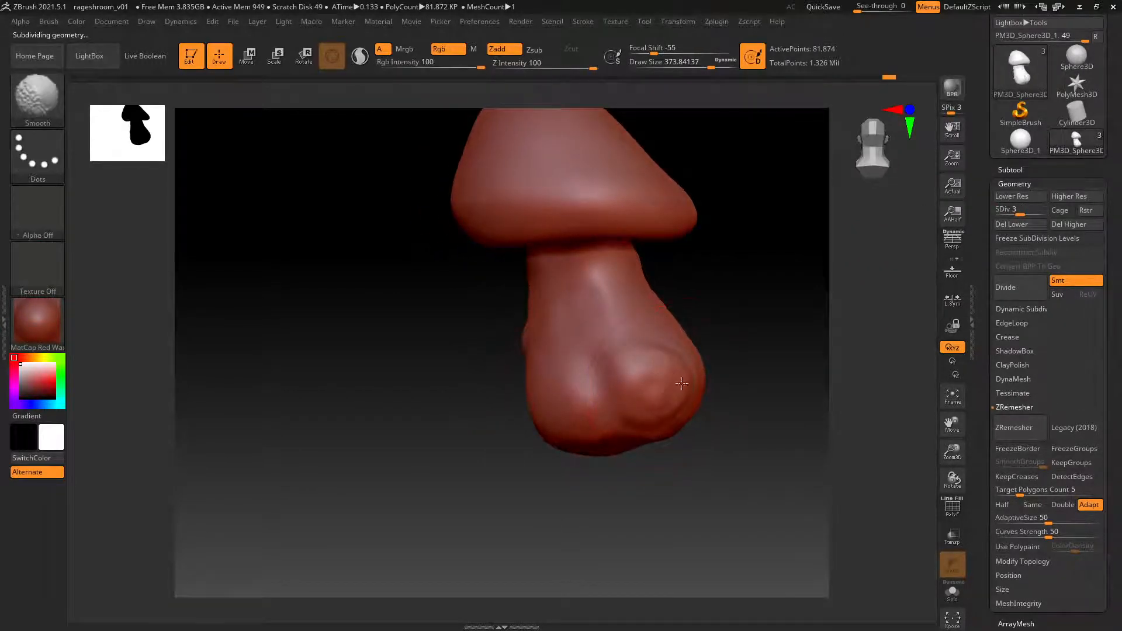
Add more volume to both back lobes with ClayTubes at draw size about 374.
{"action": "mouse_move", "coordinate": [675, 385]}
{"action": "left_mouse_down"}
{"action": "mouse_move", "coordinate": [648, 397]}
{"action": "mouse_move", "coordinate": [661, 354]}
{"action": "left_mouse_up"}
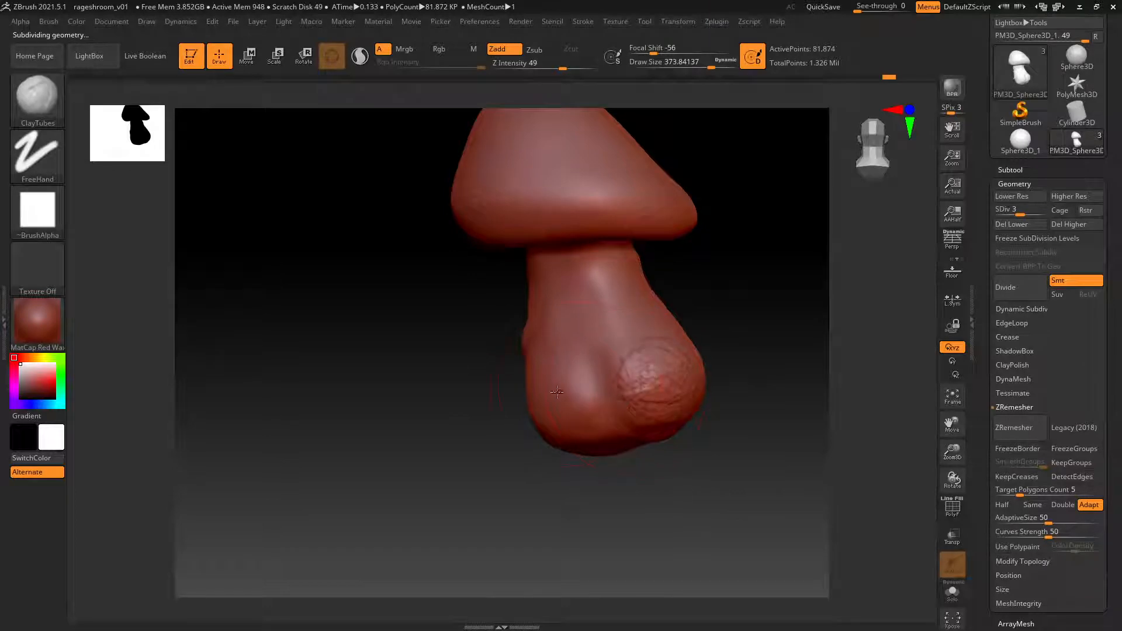
{"action": "left_click_drag", "start_coordinate": [557, 392], "coordinate": [573, 411]}
{"action": "right_click_drag", "start_coordinate": [603, 373], "coordinate": [562, 403]}
{"action": "mouse_move", "coordinate": [562, 403]}
{"action": "left_mouse_down"}
{"action": "mouse_move", "coordinate": [555, 389]}
{"action": "mouse_move", "coordinate": [589, 412]}
{"action": "left_mouse_up"}
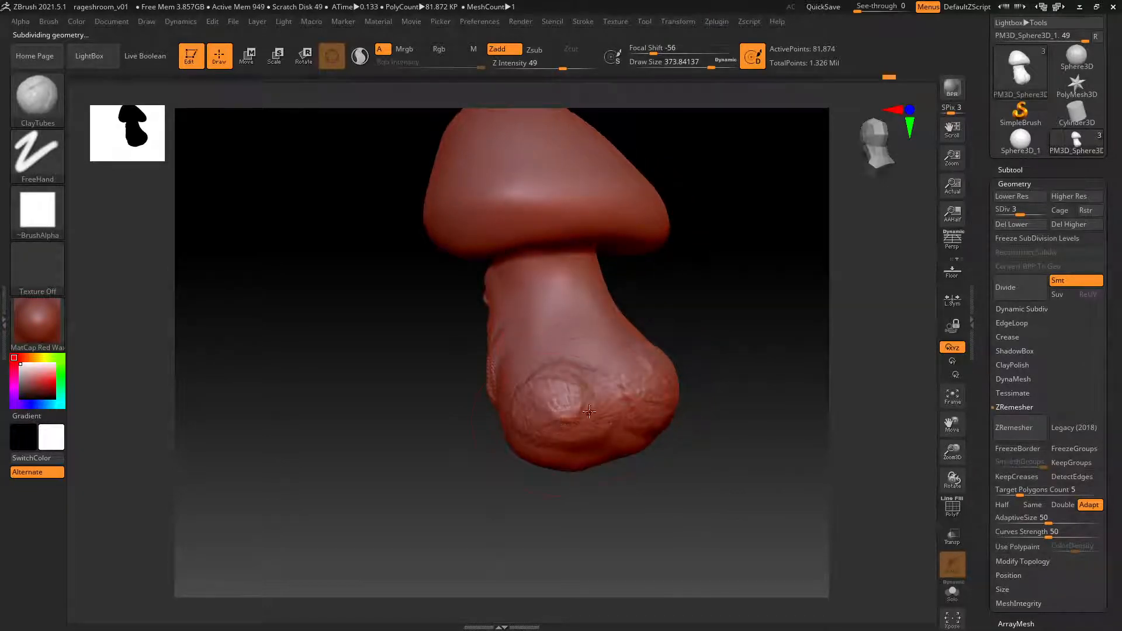
Cut a deeper crease between the back lobes with DamStandard and smooth their rough surface.
{"action": "key", "text": "b"}
{"action": "key", "text": "d"}
{"action": "key", "text": "s"}
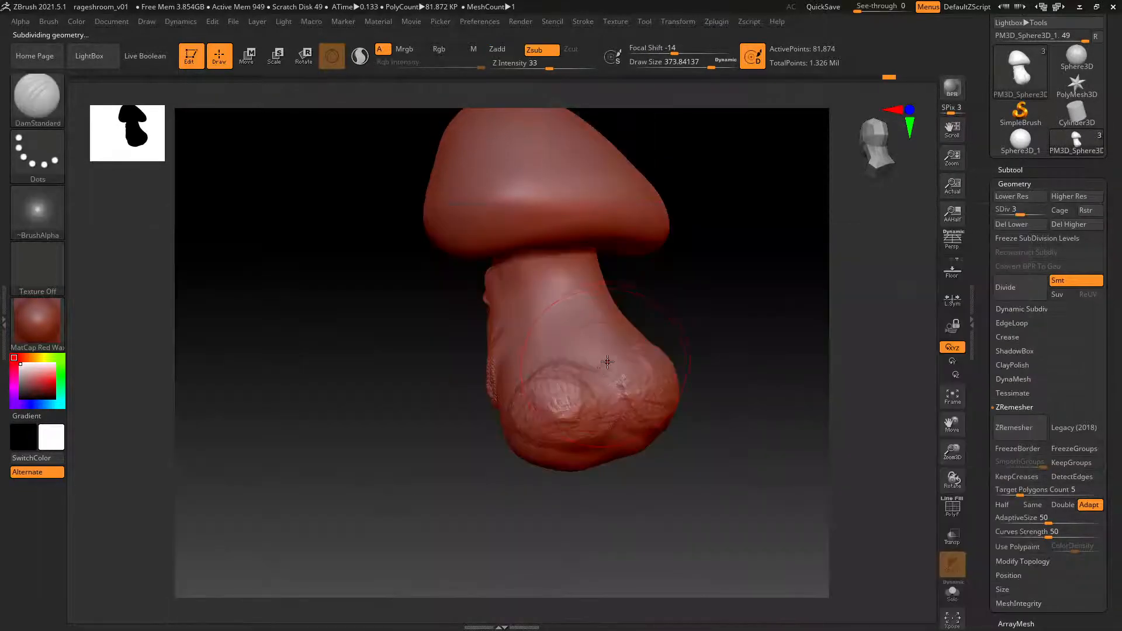
{"action": "right_click_drag", "start_coordinate": [601, 397], "coordinate": [593, 357]}
{"action": "left_click_drag", "start_coordinate": [596, 357], "coordinate": [600, 397]}
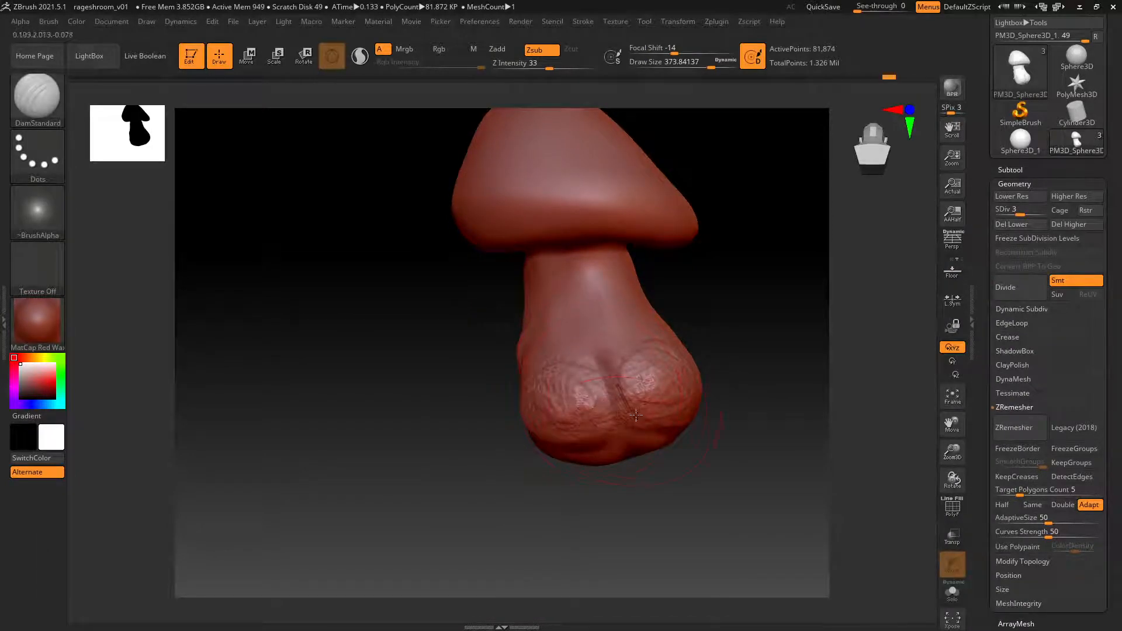
{"action": "mouse_move", "coordinate": [636, 415]}
{"action": "right_mouse_down"}
{"action": "mouse_move", "coordinate": [590, 406]}
{"action": "mouse_move", "coordinate": [652, 379]}
{"action": "mouse_move", "coordinate": [577, 383]}
{"action": "mouse_move", "coordinate": [679, 371]}
{"action": "mouse_move", "coordinate": [651, 341]}
{"action": "mouse_move", "coordinate": [679, 328]}
{"action": "mouse_move", "coordinate": [651, 318]}
{"action": "mouse_move", "coordinate": [577, 350]}
{"action": "mouse_move", "coordinate": [546, 343]}
{"action": "mouse_move", "coordinate": [602, 328]}
{"action": "mouse_move", "coordinate": [629, 301]}
{"action": "right_mouse_up"}
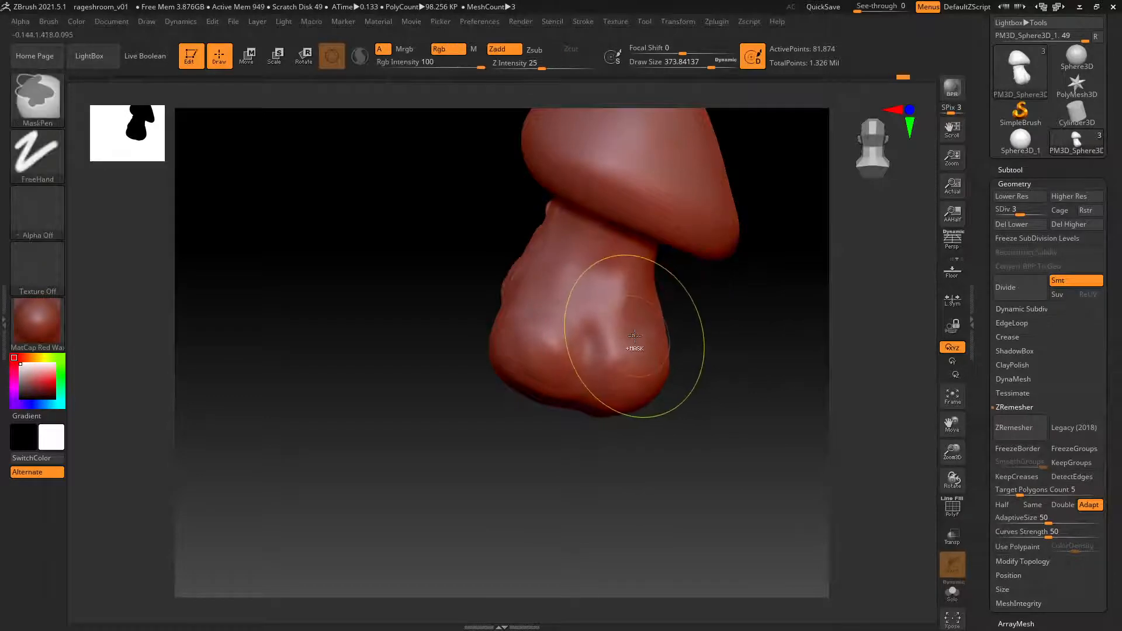
Build up the lower back above the cleft with ClayTubes at draw size about 185 and smooth it.
{"action": "key", "text": "b"}
{"action": "key", "text": "c"}
{"action": "key", "text": "t"}
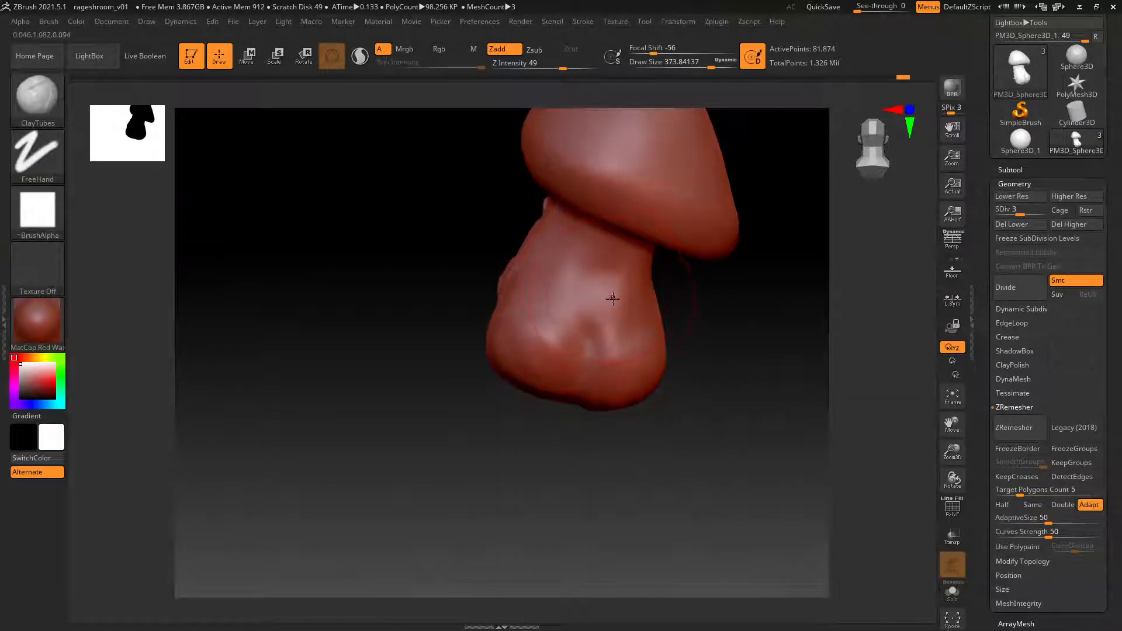
{"action": "key", "text": "space"}
{"action": "mouse_move", "coordinate": [612, 296]}
{"action": "left_mouse_down"}
{"action": "mouse_move", "coordinate": [596, 295]}
{"action": "mouse_move", "coordinate": [605, 321]}
{"action": "left_mouse_up"}
{"action": "left_click_drag", "start_coordinate": [612, 266], "coordinate": [594, 335]}
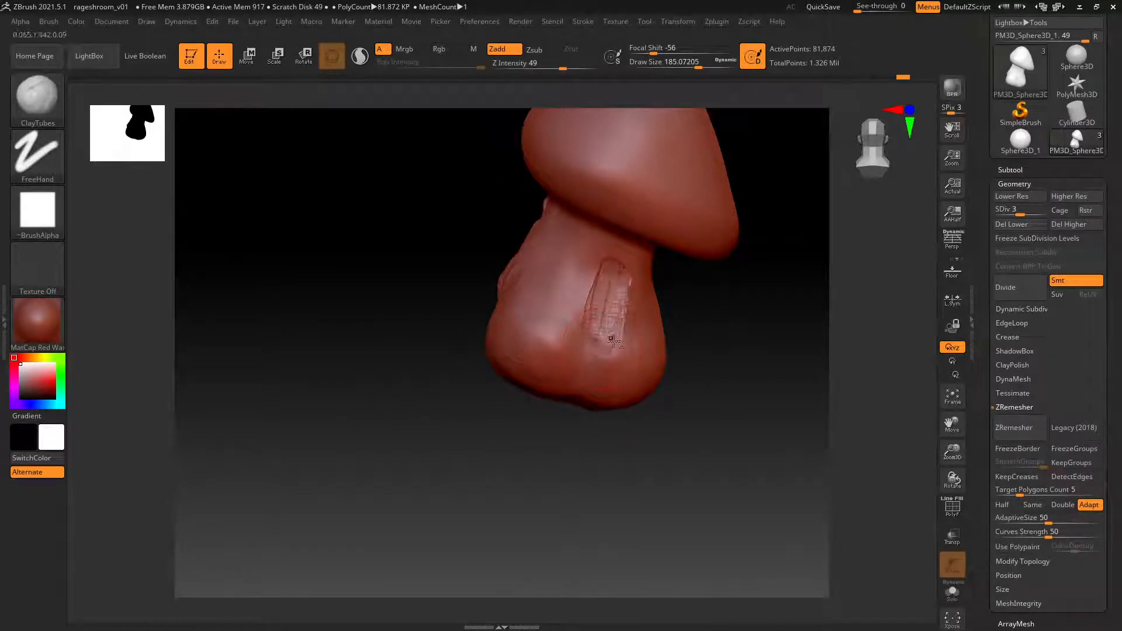
{"action": "mouse_move", "coordinate": [628, 274]}
{"action": "left_mouse_down", "text": "shift"}
{"action": "mouse_move", "coordinate": [608, 282]}
{"action": "mouse_move", "coordinate": [606, 358]}
{"action": "left_mouse_up", "text": "shift"}
{"action": "mouse_move", "coordinate": [606, 358]}
{"action": "right_mouse_down"}
{"action": "mouse_move", "coordinate": [643, 342]}
{"action": "mouse_move", "coordinate": [626, 293]}
{"action": "mouse_move", "coordinate": [649, 293]}
{"action": "mouse_move", "coordinate": [636, 290]}
{"action": "mouse_move", "coordinate": [578, 344]}
{"action": "mouse_move", "coordinate": [669, 322]}
{"action": "mouse_move", "coordinate": [734, 262]}
{"action": "right_mouse_up"}
{"action": "key", "text": "shift"}
{"action": "key", "text": "shift"}
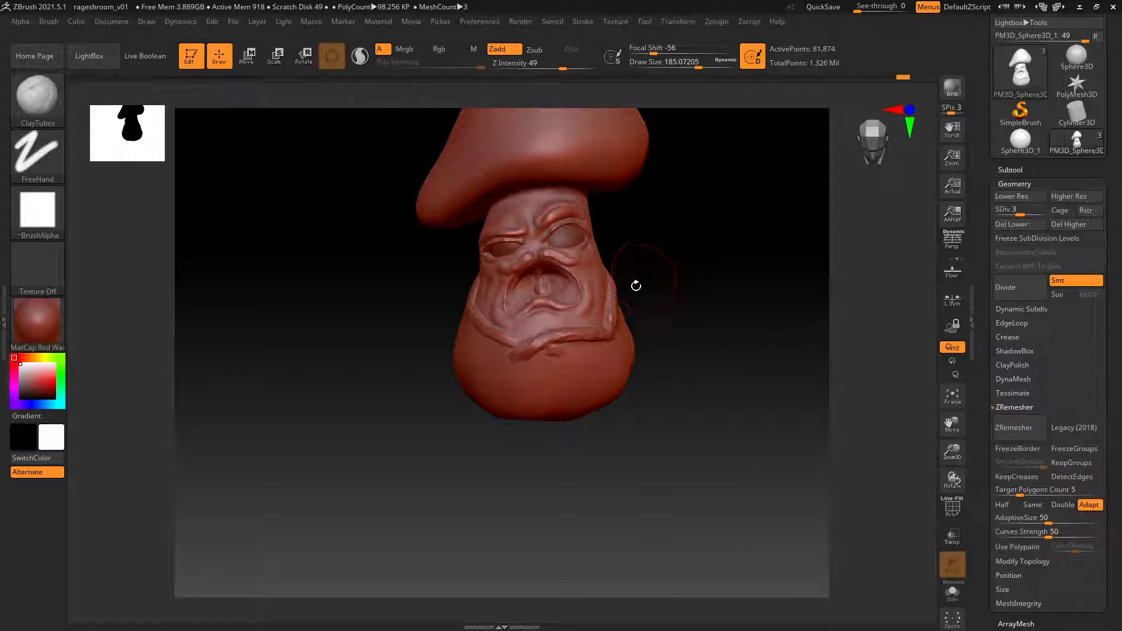
Thicken the jaw ridge along the cheek and below the mouth with ClayTubes and smooth the strokes.
{"action": "mouse_move", "coordinate": [659, 237]}
{"action": "left_mouse_down"}
{"action": "mouse_move", "coordinate": [684, 215]}
{"action": "mouse_move", "coordinate": [671, 243]}
{"action": "mouse_move", "coordinate": [647, 248]}
{"action": "left_mouse_up"}
{"action": "mouse_move", "coordinate": [647, 248]}
{"action": "right_mouse_down", "text": "ctrl"}
{"action": "mouse_move", "coordinate": [646, 261]}
{"action": "mouse_move", "coordinate": [571, 279]}
{"action": "right_mouse_up", "text": "ctrl"}
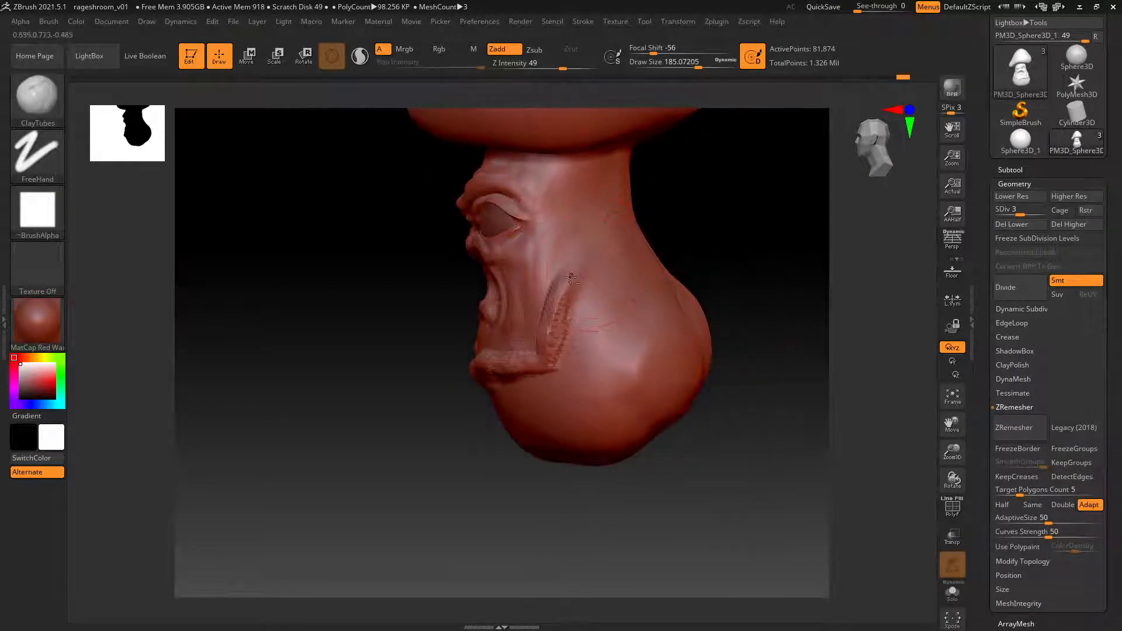
{"action": "mouse_move", "coordinate": [546, 364]}
{"action": "left_mouse_down", "text": "shift"}
{"action": "mouse_move", "coordinate": [472, 382]}
{"action": "mouse_move", "coordinate": [491, 388]}
{"action": "left_mouse_up", "text": "shift"}
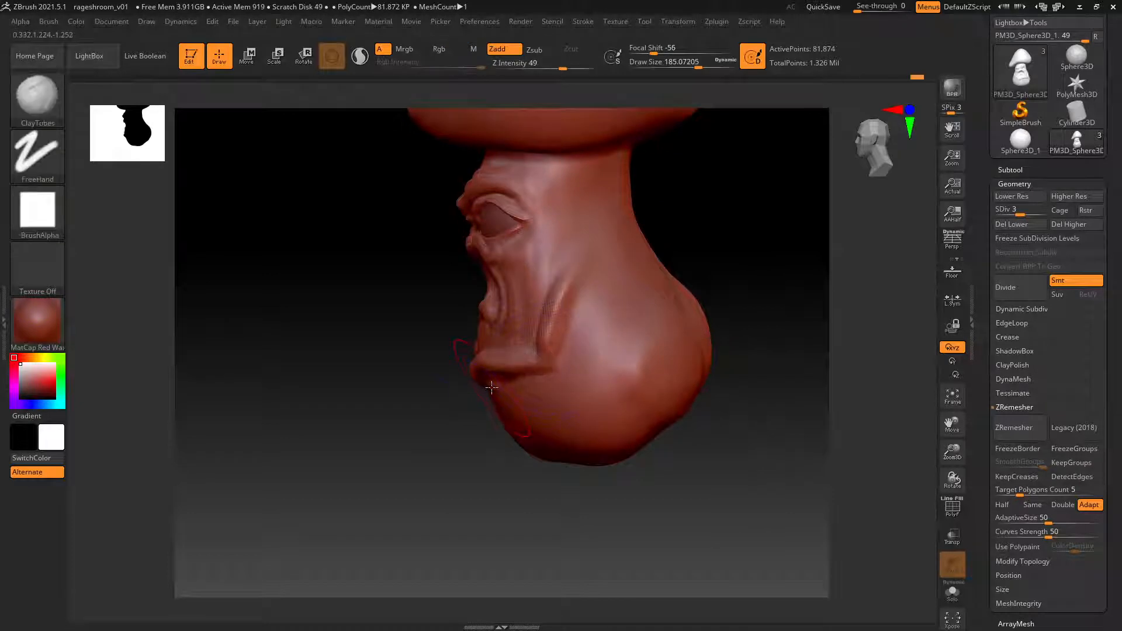
{"action": "key", "text": "shift"}
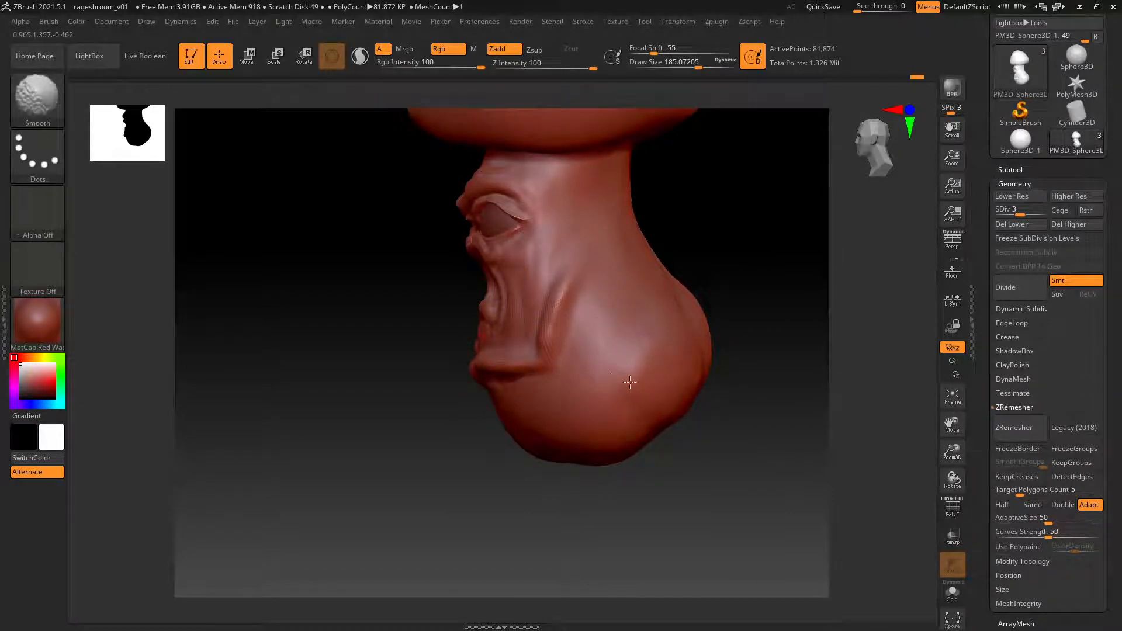
Fill out the lower and outer sides of the back lobes with ClayTubes and smooth the added clay.
{"action": "mouse_move", "coordinate": [672, 290]}
{"action": "right_mouse_down"}
{"action": "mouse_move", "coordinate": [624, 314]}
{"action": "mouse_move", "coordinate": [585, 286]}
{"action": "mouse_move", "coordinate": [538, 274]}
{"action": "mouse_move", "coordinate": [570, 260]}
{"action": "right_mouse_up"}
{"action": "mouse_move", "coordinate": [555, 391]}
{"action": "left_mouse_down"}
{"action": "mouse_move", "coordinate": [531, 388]}
{"action": "mouse_move", "coordinate": [568, 385]}
{"action": "left_mouse_up"}
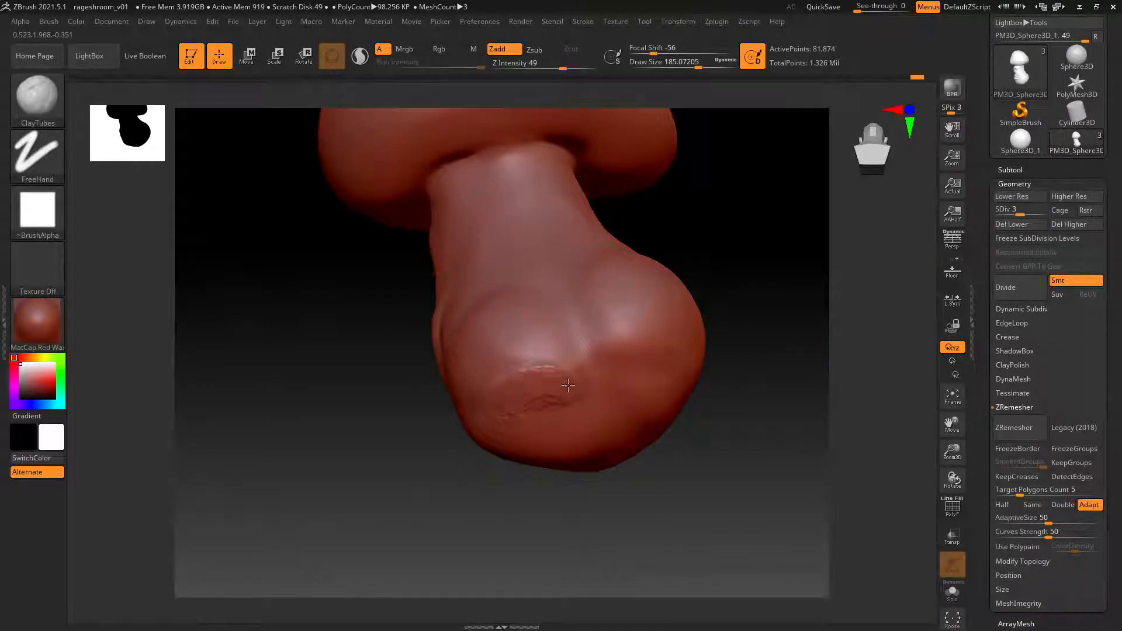
{"action": "left_click_drag", "start_coordinate": [651, 359], "coordinate": [665, 350]}
{"action": "mouse_move", "coordinate": [581, 403]}
{"action": "left_mouse_down"}
{"action": "mouse_move", "coordinate": [497, 383]}
{"action": "mouse_move", "coordinate": [526, 356]}
{"action": "left_mouse_up"}
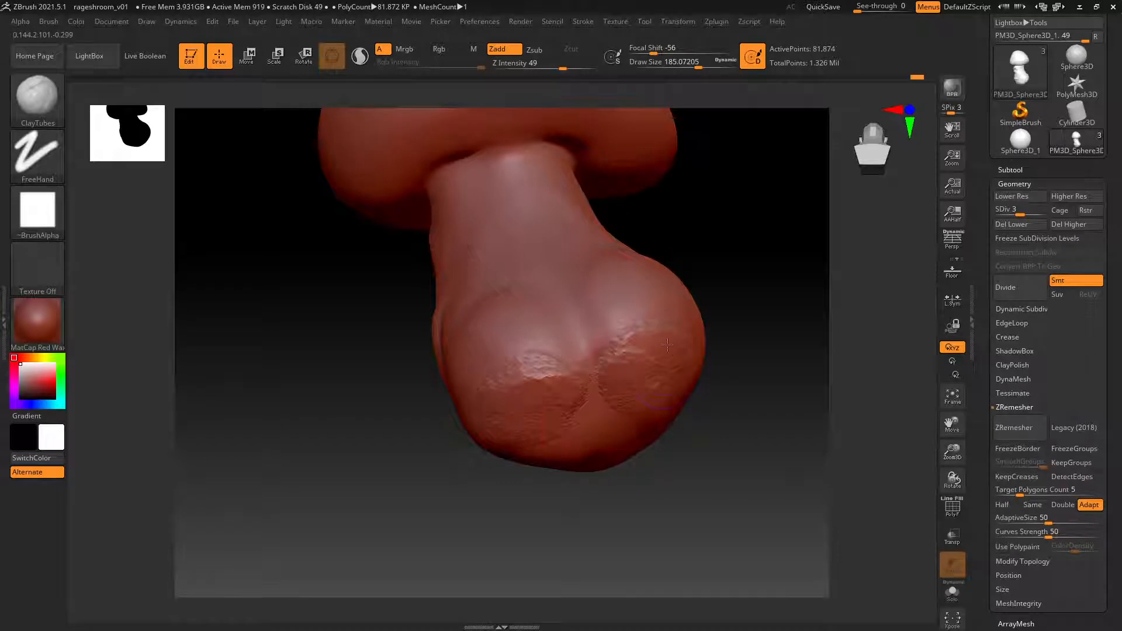
{"action": "left_click_drag", "start_coordinate": [634, 350], "coordinate": [666, 382], "text": "shift"}
{"action": "left_click_drag", "start_coordinate": [596, 351], "coordinate": [554, 412], "text": "shift"}
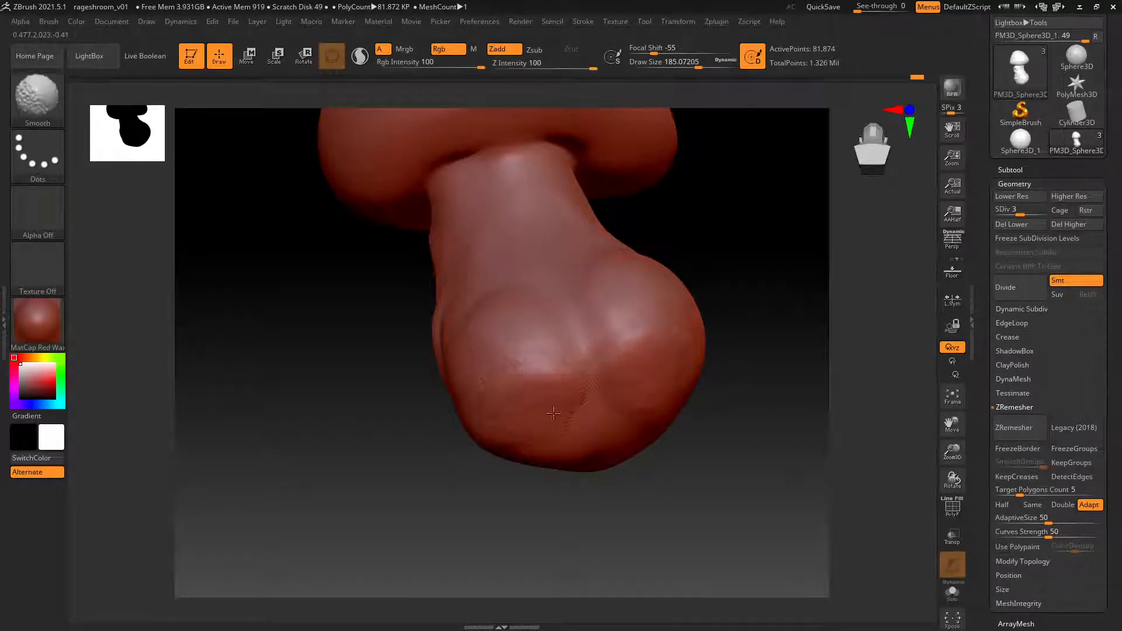
{"action": "mouse_move", "coordinate": [719, 339]}
{"action": "left_mouse_down"}
{"action": "mouse_move", "coordinate": [631, 333]}
{"action": "mouse_move", "coordinate": [620, 302]}
{"action": "left_mouse_up"}
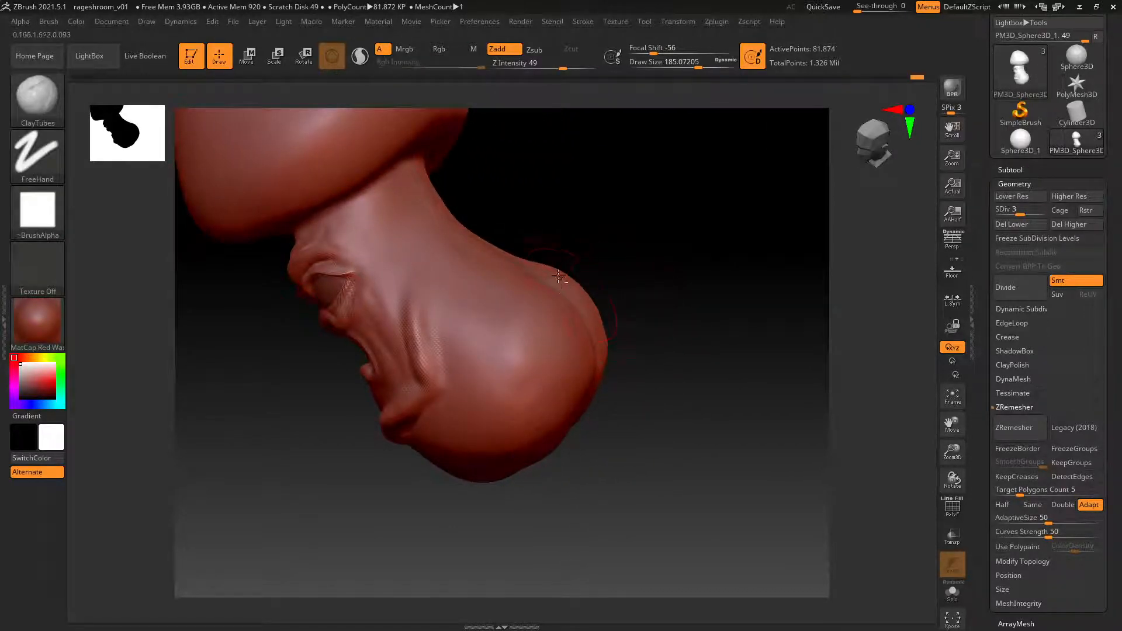
{"action": "left_click_drag", "start_coordinate": [558, 276], "coordinate": [556, 330]}
{"action": "right_click_drag", "start_coordinate": [576, 302], "coordinate": [554, 315]}
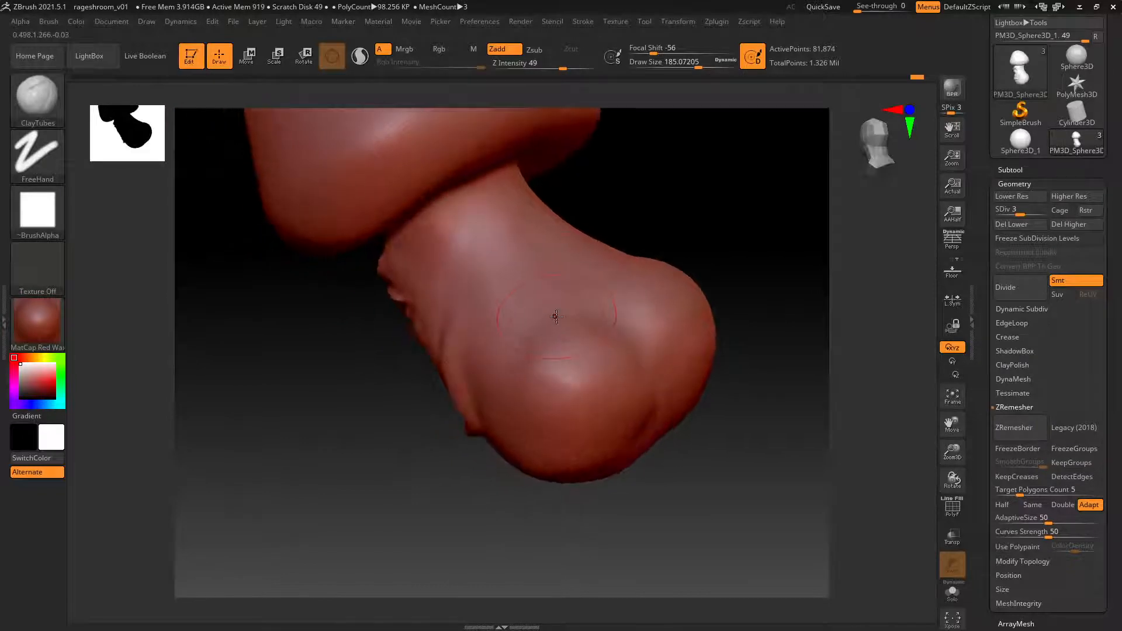
Deepen and sharpen the crease between the back lobes with DamStandard at draw size about 185.
{"action": "key", "text": "b"}
{"action": "key", "text": "d"}
{"action": "key", "text": "s"}
{"action": "right_click_drag", "start_coordinate": [606, 291], "coordinate": [598, 312]}
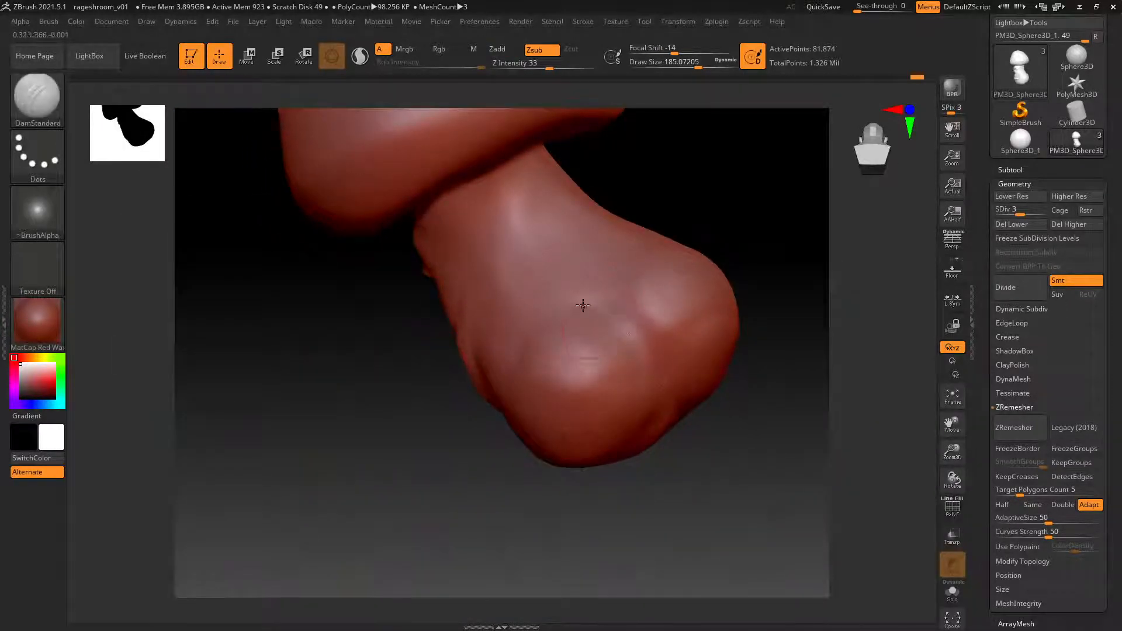
{"action": "mouse_move", "coordinate": [583, 305]}
{"action": "left_mouse_down"}
{"action": "mouse_move", "coordinate": [614, 296]}
{"action": "mouse_move", "coordinate": [639, 338]}
{"action": "left_mouse_up"}
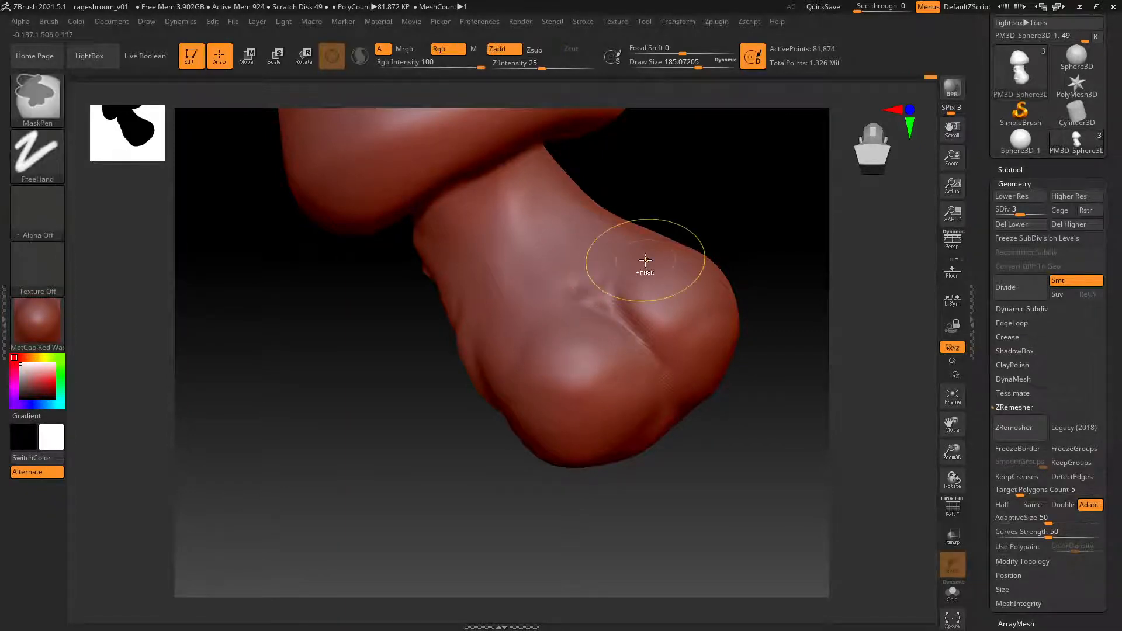
Indent a pair of small dimples above the cleft with DamStandard at draw size about 90.
{"action": "key", "text": "space"}
{"action": "left_click_drag", "start_coordinate": [596, 268], "coordinate": [586, 269]}
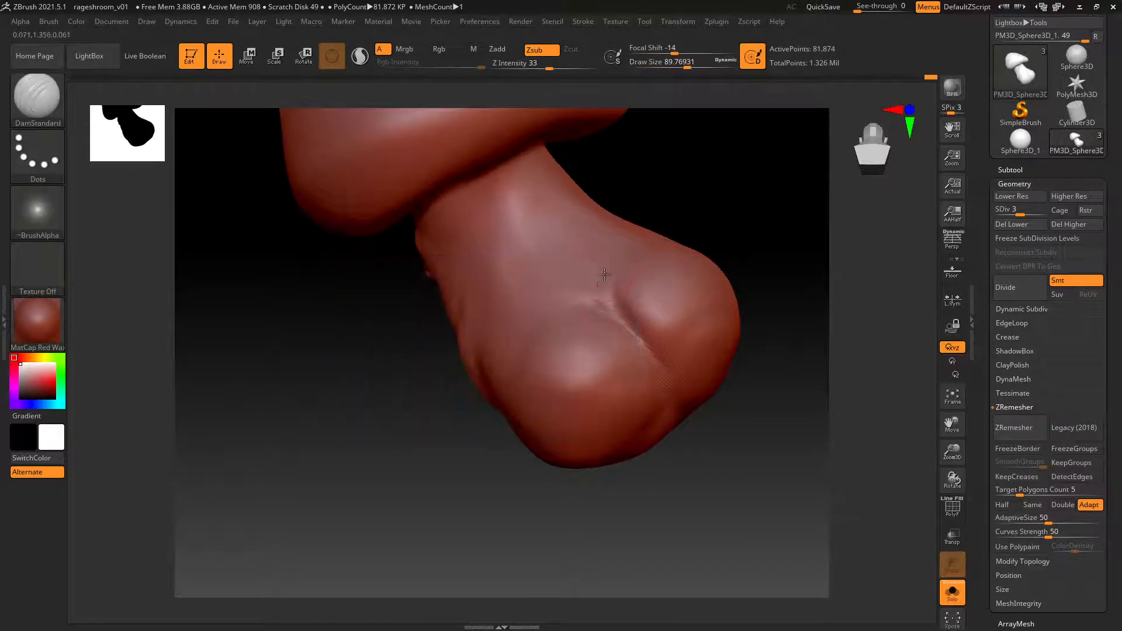
{"action": "left_click", "coordinate": [579, 292]}
{"action": "right_click_drag", "start_coordinate": [580, 293], "coordinate": [665, 234], "text": "shift"}
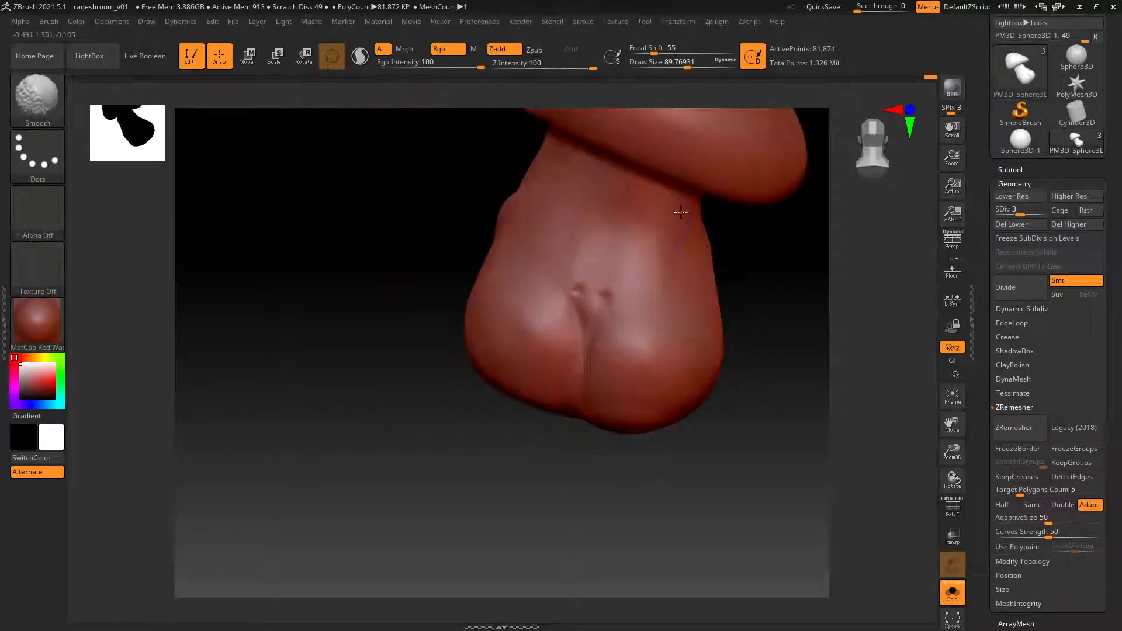
{"action": "left_click", "coordinate": [605, 289]}
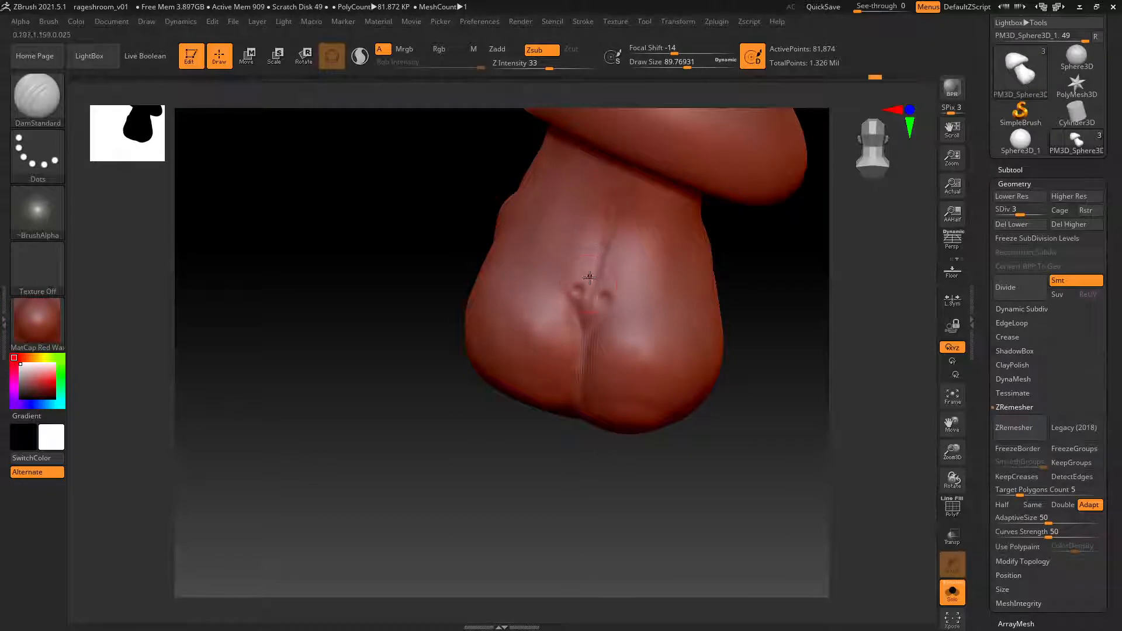
Soften the dimples and blend the top of the cleft into the spine groove.
{"action": "key", "text": "shift"}
{"action": "left_click_drag", "start_coordinate": [599, 269], "coordinate": [583, 297], "text": "shift"}
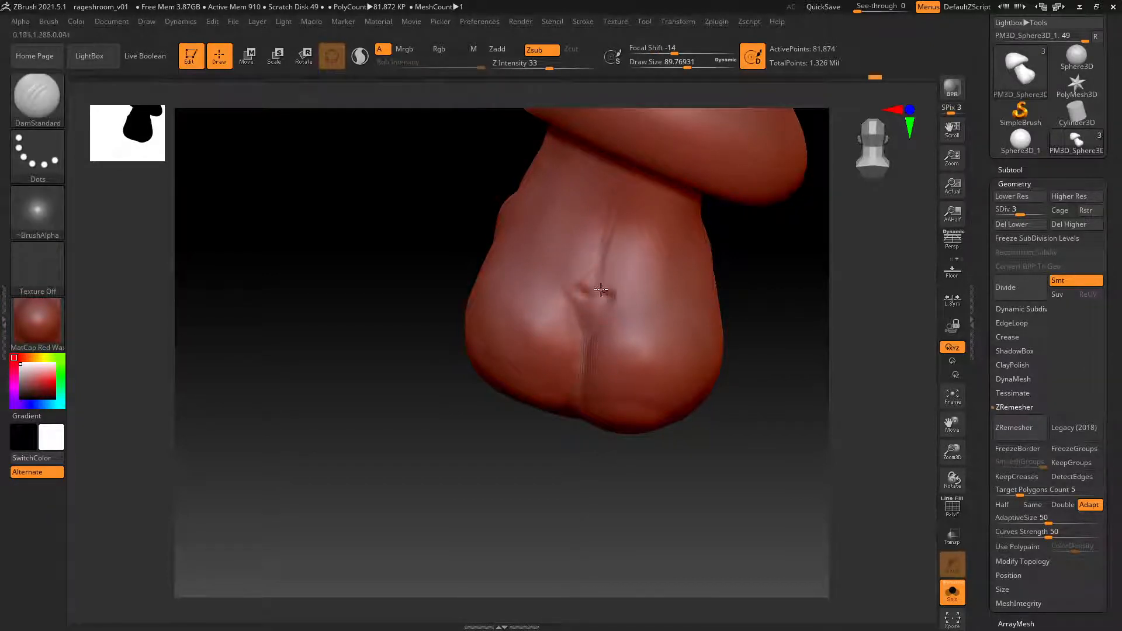
{"action": "mouse_move", "coordinate": [579, 296]}
{"action": "left_mouse_down", "text": "shift"}
{"action": "mouse_move", "coordinate": [608, 296]}
{"action": "mouse_move", "coordinate": [601, 317]}
{"action": "left_mouse_up", "text": "shift"}
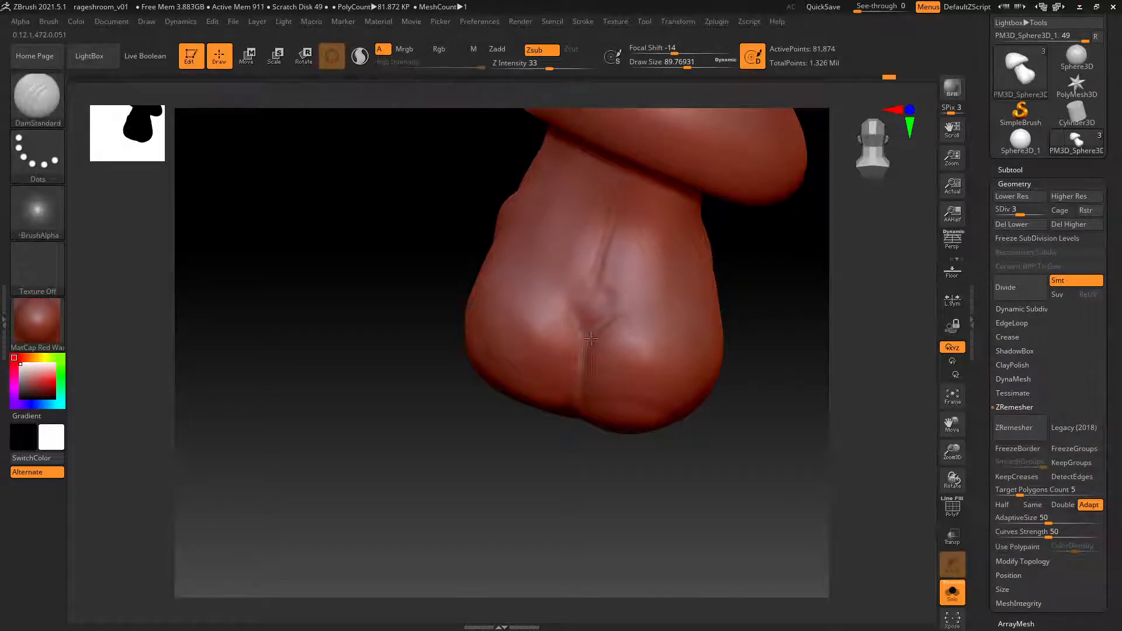
{"action": "mouse_move", "coordinate": [576, 326]}
{"action": "left_mouse_down", "text": "shift"}
{"action": "mouse_move", "coordinate": [634, 200]}
{"action": "mouse_move", "coordinate": [586, 300]}
{"action": "mouse_move", "coordinate": [615, 194]}
{"action": "mouse_move", "coordinate": [625, 277]}
{"action": "left_mouse_up", "text": "shift"}
Build up the jaw ridge along the cheeks and beneath the mouth with ClayBuildup at draw size about 90.
{"action": "right_click_drag", "start_coordinate": [601, 261], "coordinate": [496, 257], "text": "ctrl"}
{"action": "key", "text": "space"}
{"action": "left_click", "coordinate": [594, 270]}
{"action": "key", "text": "b"}
{"action": "key", "text": "c"}
{"action": "key", "text": "b"}
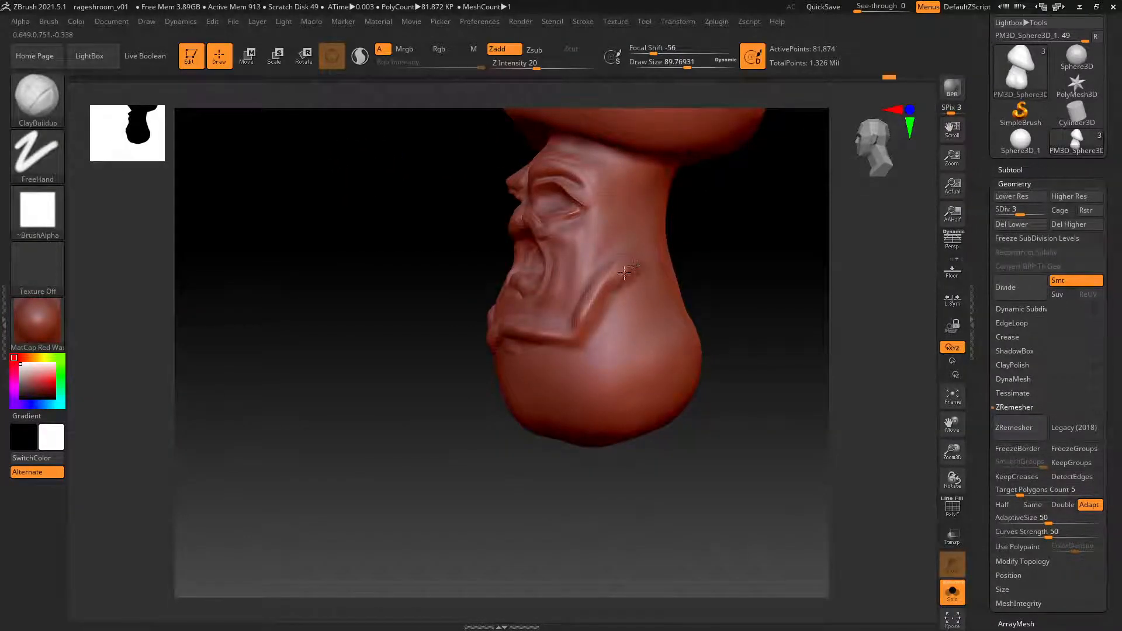
{"action": "mouse_move", "coordinate": [624, 273]}
{"action": "left_mouse_down"}
{"action": "mouse_move", "coordinate": [640, 277]}
{"action": "mouse_move", "coordinate": [575, 328]}
{"action": "mouse_move", "coordinate": [580, 315]}
{"action": "mouse_move", "coordinate": [592, 298]}
{"action": "mouse_move", "coordinate": [608, 310]}
{"action": "mouse_move", "coordinate": [578, 328]}
{"action": "mouse_move", "coordinate": [580, 351]}
{"action": "mouse_move", "coordinate": [589, 334]}
{"action": "left_mouse_up"}
{"action": "right_click_drag", "start_coordinate": [572, 337], "coordinate": [580, 333]}
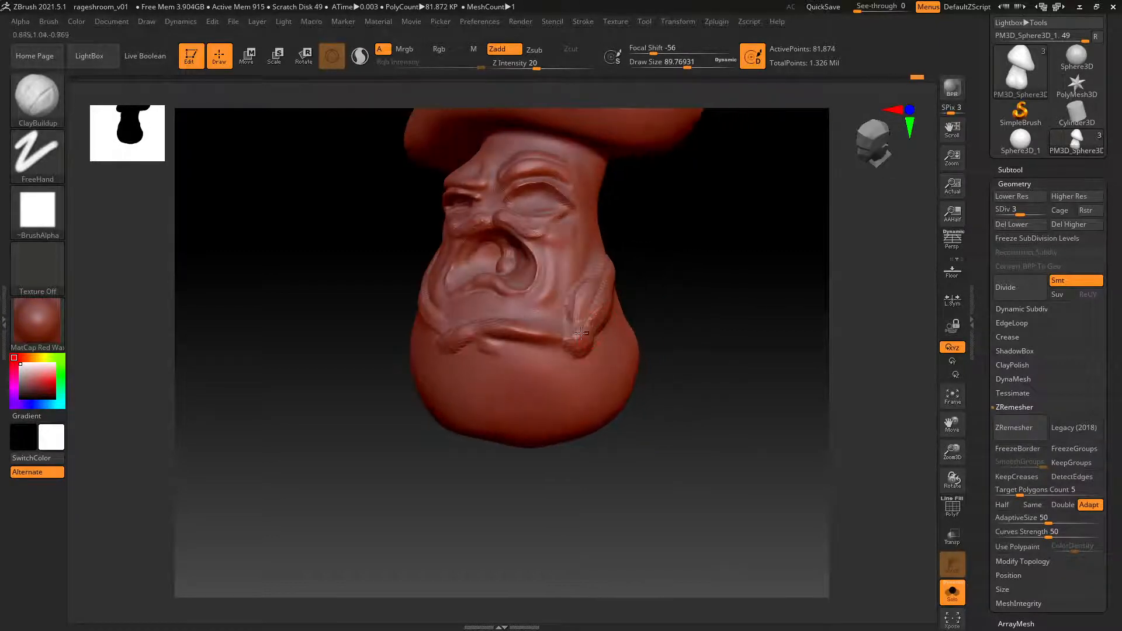
{"action": "right_click_drag", "start_coordinate": [433, 348], "coordinate": [470, 346]}
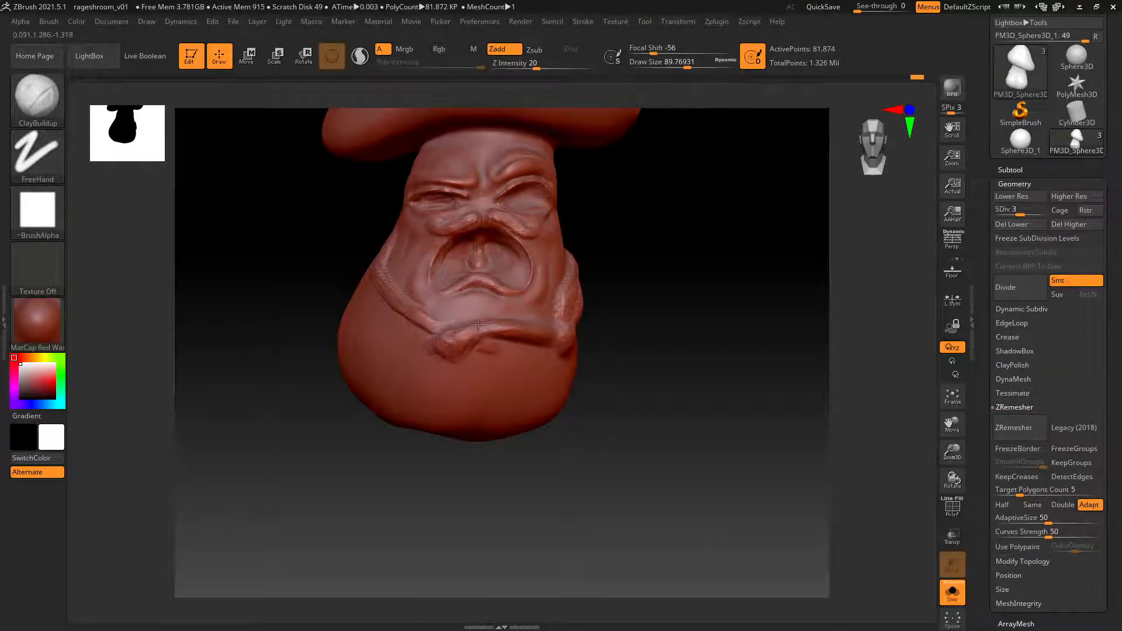
{"action": "mouse_move", "coordinate": [455, 336]}
{"action": "left_mouse_down"}
{"action": "mouse_move", "coordinate": [535, 331]}
{"action": "mouse_move", "coordinate": [528, 319]}
{"action": "left_mouse_up"}
{"action": "right_click_drag", "start_coordinate": [538, 303], "coordinate": [515, 345]}
Undo the last strokes on the jaw ridge and smooth its section beneath the mouth.
{"action": "key", "text": "ctrl+z"}
{"action": "key", "text": "ctrl+z"}
{"action": "key", "text": "ctrl+z"}
{"action": "key", "text": "ctrl+z"}
{"action": "key", "text": "ctrl+z"}
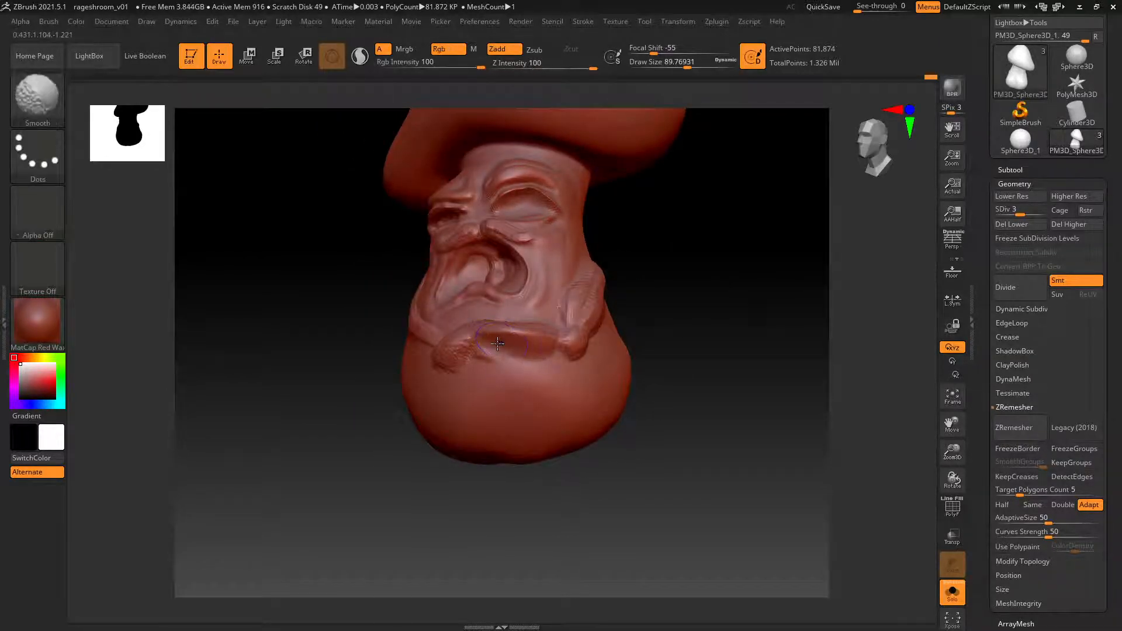
{"action": "right_click_drag", "start_coordinate": [542, 318], "coordinate": [506, 329]}
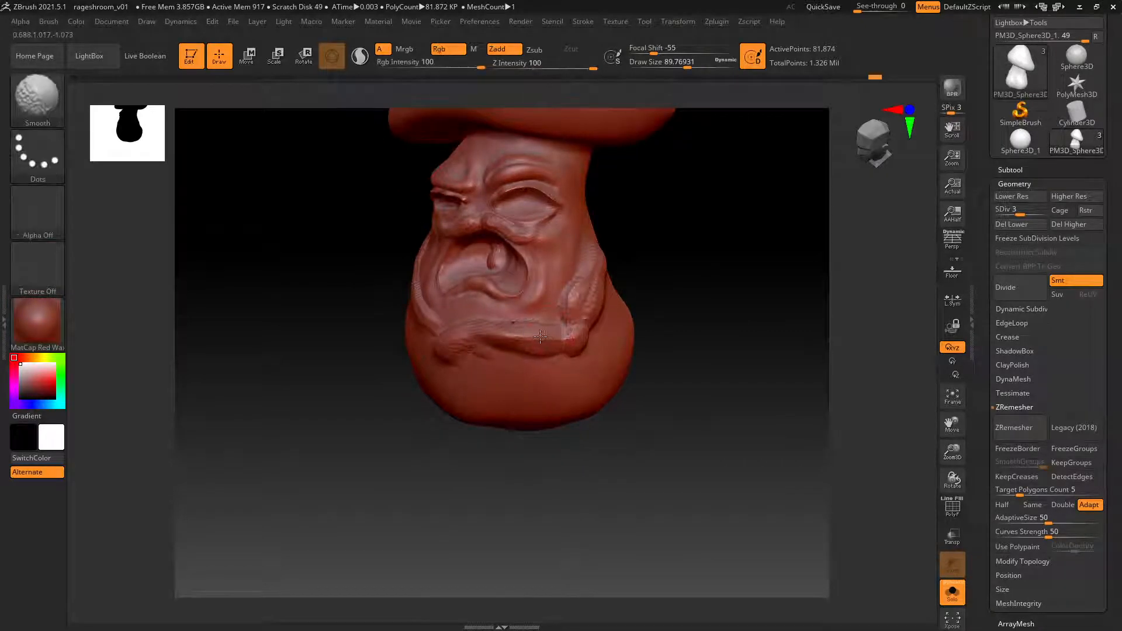
{"action": "left_click_drag", "start_coordinate": [493, 326], "coordinate": [514, 323], "text": "shift"}
{"action": "mouse_move", "coordinate": [501, 324]}
{"action": "right_mouse_down"}
{"action": "mouse_move", "coordinate": [564, 302]}
{"action": "mouse_move", "coordinate": [573, 248]}
{"action": "mouse_move", "coordinate": [677, 241]}
{"action": "right_mouse_up"}
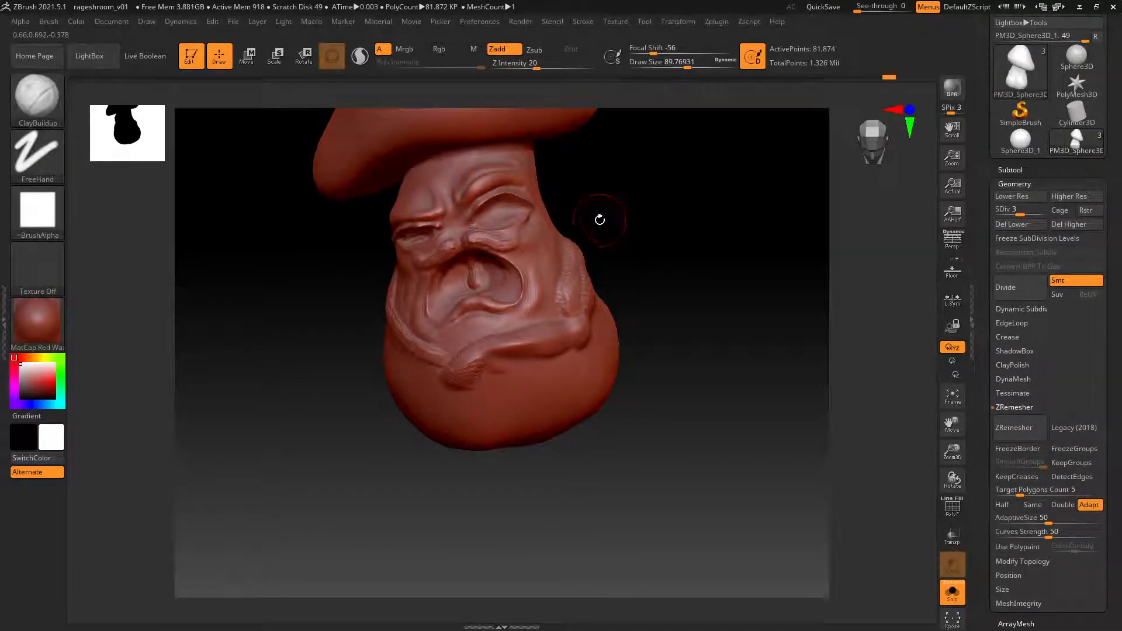
Build up the jaw ridge along the character's left cheek with ClayBuildup and round off its upper end.
{"action": "right_click_drag", "start_coordinate": [543, 296], "coordinate": [587, 275]}
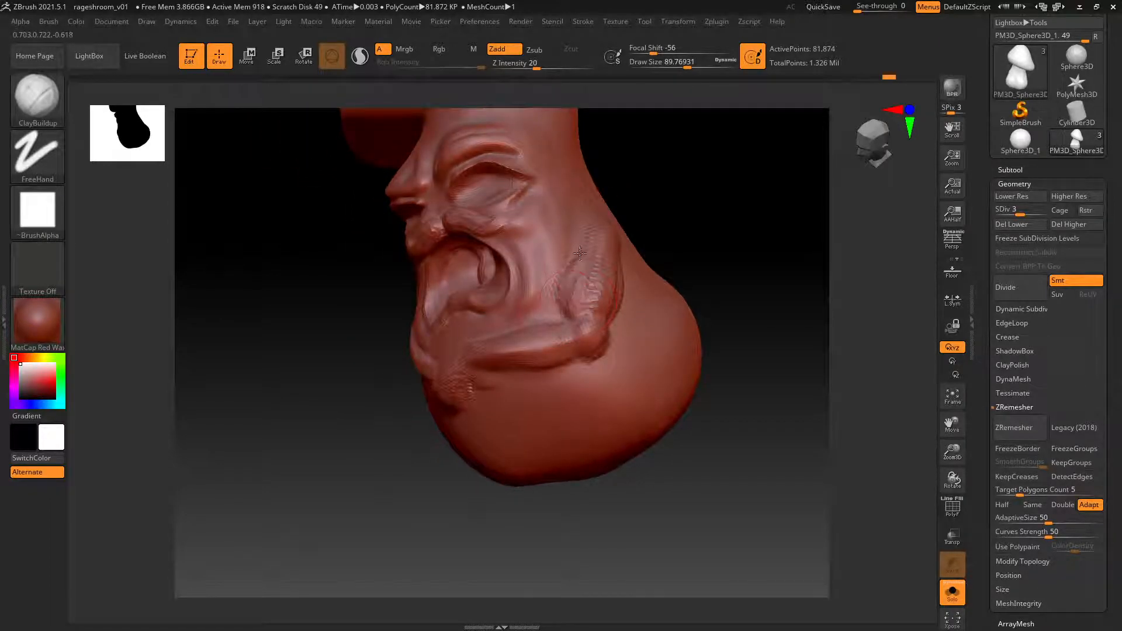
{"action": "mouse_move", "coordinate": [579, 253]}
{"action": "left_mouse_down"}
{"action": "mouse_move", "coordinate": [570, 306]}
{"action": "mouse_move", "coordinate": [553, 310]}
{"action": "mouse_move", "coordinate": [546, 295]}
{"action": "mouse_move", "coordinate": [584, 310]}
{"action": "left_mouse_up"}
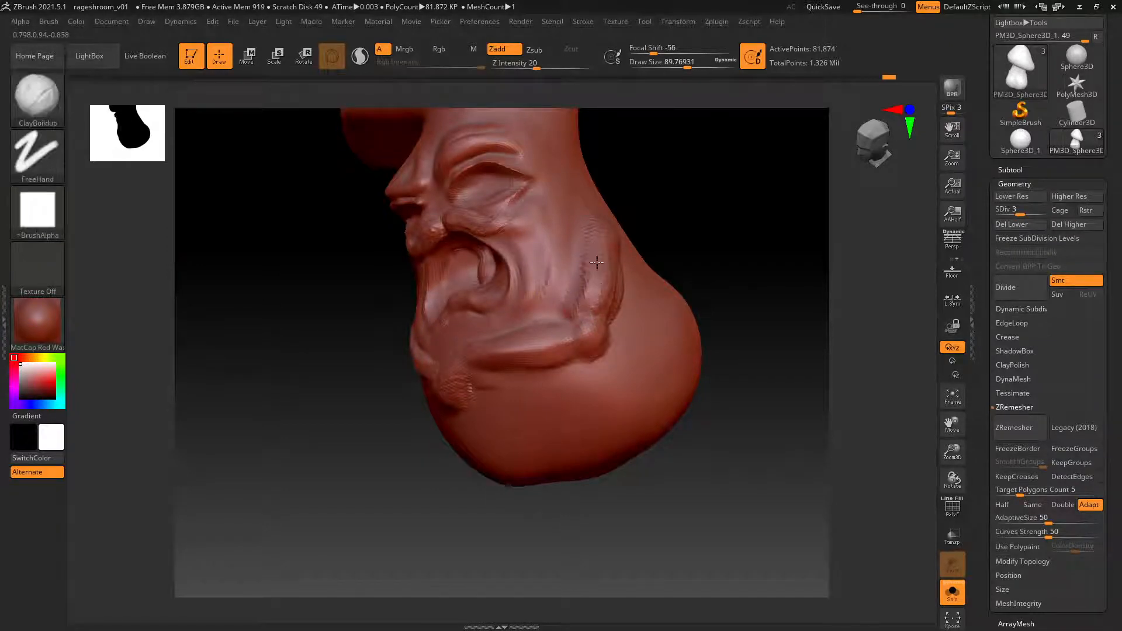
{"action": "right_click_drag", "start_coordinate": [608, 259], "coordinate": [623, 247]}
{"action": "mouse_move", "coordinate": [631, 235]}
{"action": "left_mouse_down"}
{"action": "mouse_move", "coordinate": [621, 291]}
{"action": "mouse_move", "coordinate": [613, 281]}
{"action": "left_mouse_up"}
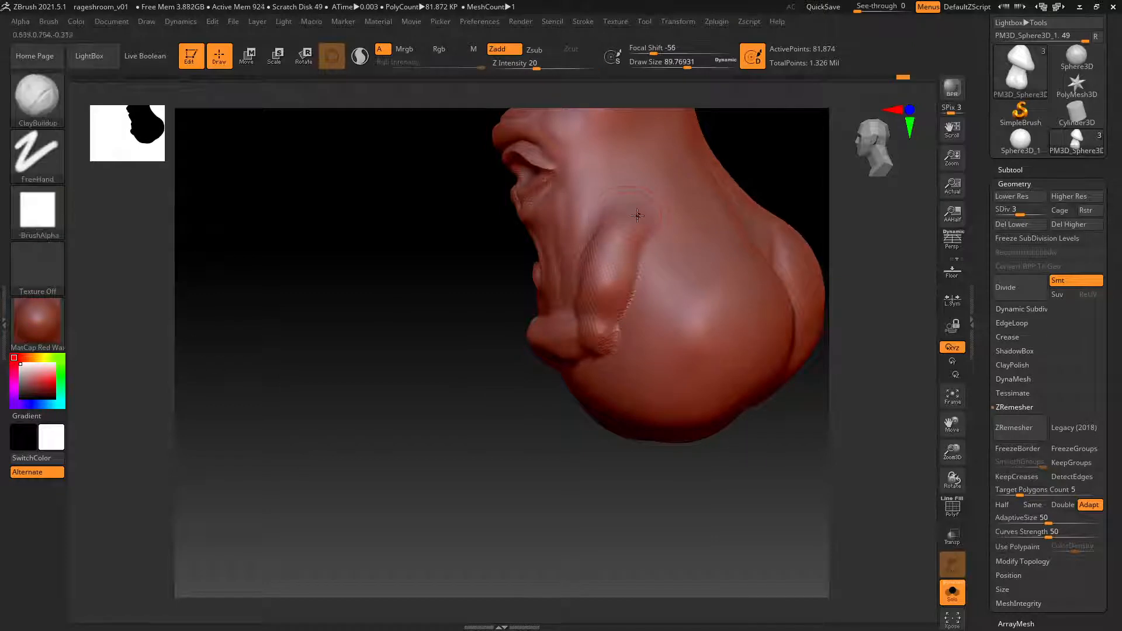
{"action": "mouse_move", "coordinate": [627, 215]}
{"action": "left_mouse_down"}
{"action": "mouse_move", "coordinate": [620, 198]}
{"action": "mouse_move", "coordinate": [608, 222]}
{"action": "mouse_move", "coordinate": [613, 209]}
{"action": "left_mouse_up"}
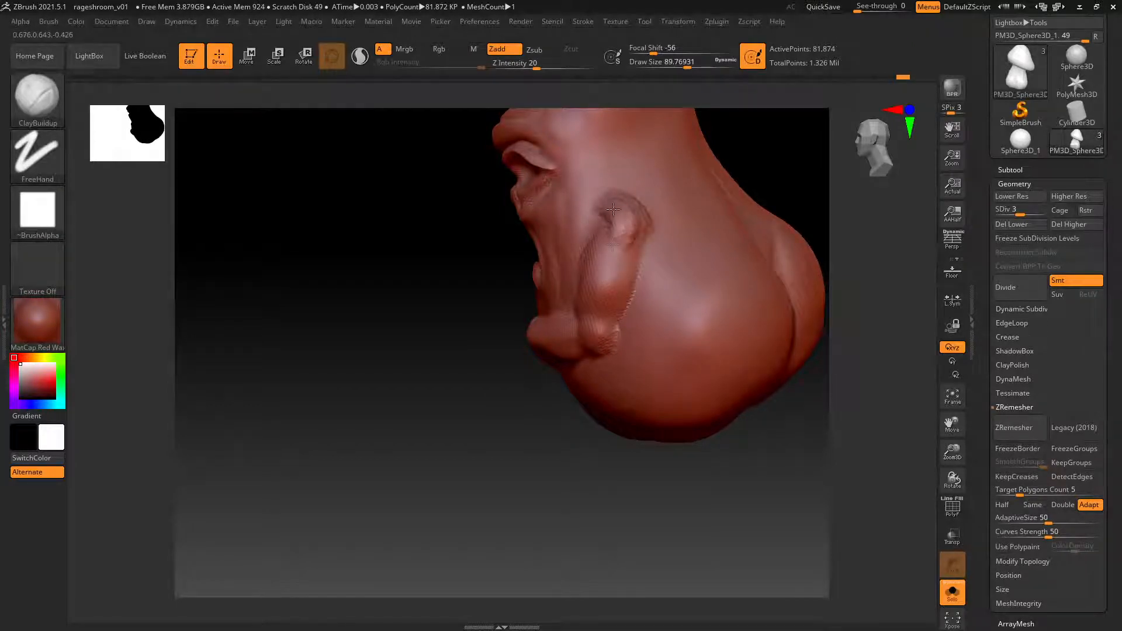
{"action": "mouse_move", "coordinate": [618, 243]}
{"action": "right_mouse_down"}
{"action": "mouse_move", "coordinate": [659, 223]}
{"action": "mouse_move", "coordinate": [635, 220]}
{"action": "mouse_move", "coordinate": [646, 199]}
{"action": "mouse_move", "coordinate": [669, 205]}
{"action": "right_mouse_up"}
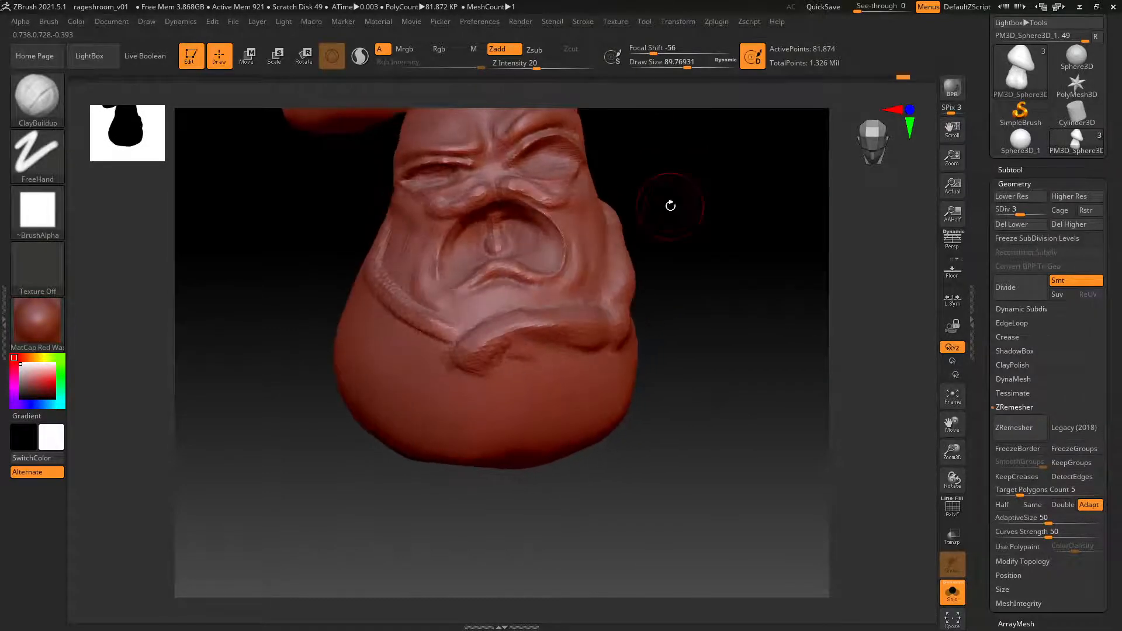
Thicken the jaw ridge along the character's right cheek down to the chin with ClayBuildup, smoothing it between strokes.
{"action": "mouse_move", "coordinate": [643, 275]}
{"action": "right_mouse_down"}
{"action": "mouse_move", "coordinate": [560, 321]}
{"action": "mouse_move", "coordinate": [556, 263]}
{"action": "mouse_move", "coordinate": [532, 271]}
{"action": "mouse_move", "coordinate": [542, 275]}
{"action": "right_mouse_up"}
{"action": "right_click_drag", "start_coordinate": [480, 224], "coordinate": [506, 271], "text": "alt"}
{"action": "key", "text": "space"}
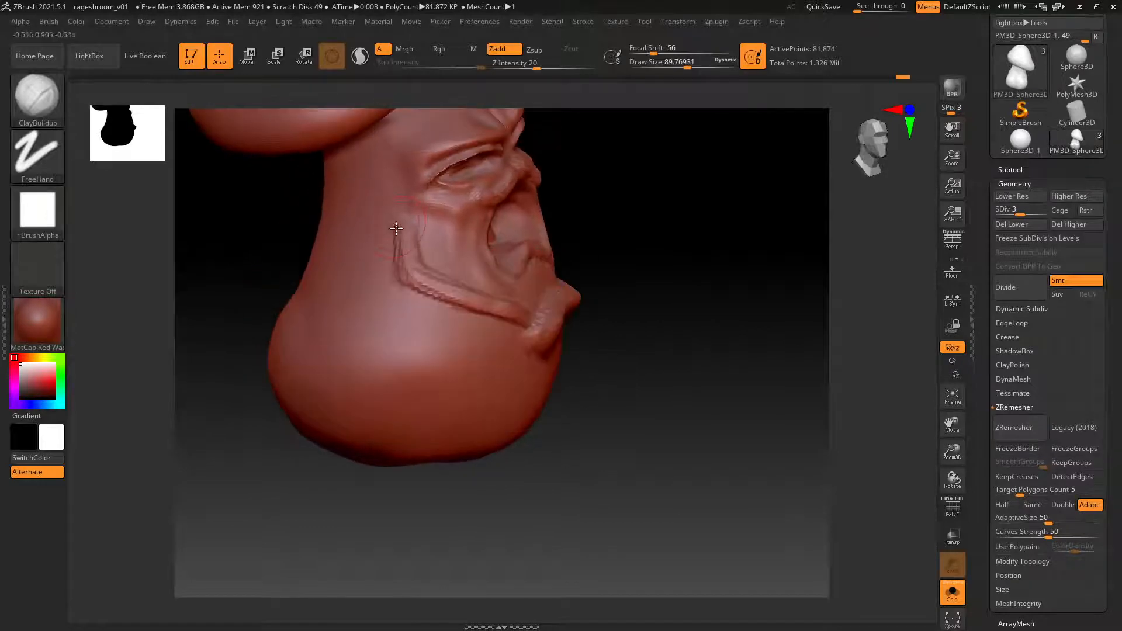
{"action": "mouse_move", "coordinate": [385, 232]}
{"action": "left_mouse_down"}
{"action": "mouse_move", "coordinate": [374, 229]}
{"action": "mouse_move", "coordinate": [392, 266]}
{"action": "mouse_move", "coordinate": [419, 306]}
{"action": "mouse_move", "coordinate": [413, 273]}
{"action": "mouse_move", "coordinate": [436, 315]}
{"action": "left_mouse_up"}
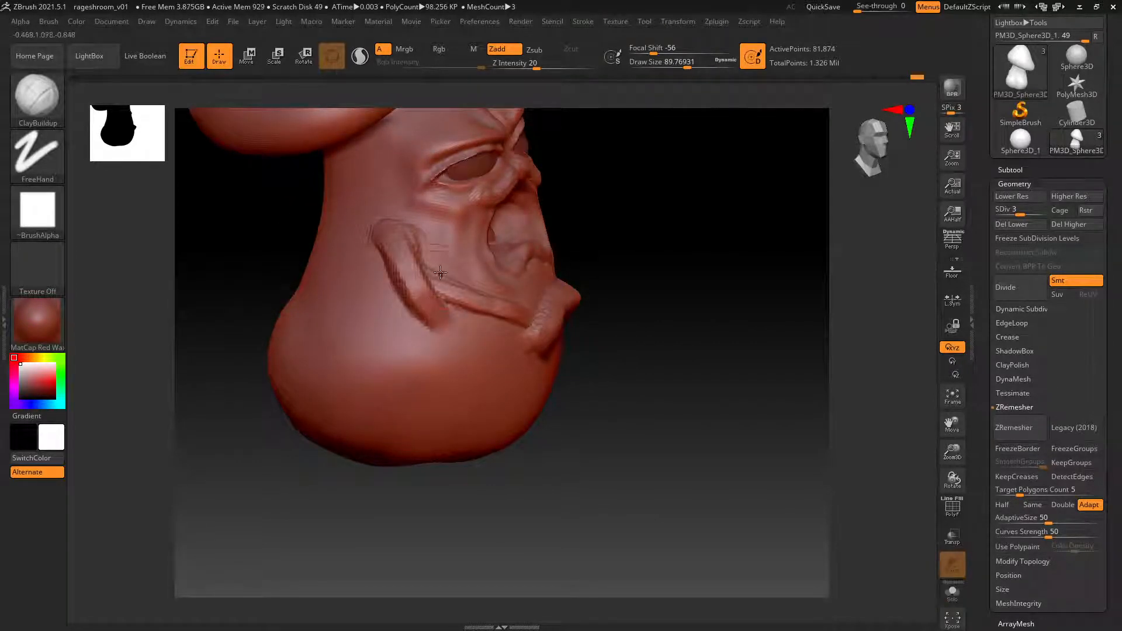
{"action": "mouse_move", "coordinate": [443, 276]}
{"action": "left_mouse_down"}
{"action": "mouse_move", "coordinate": [467, 317]}
{"action": "mouse_move", "coordinate": [519, 322]}
{"action": "left_mouse_up"}
{"action": "right_click_drag", "start_coordinate": [465, 257], "coordinate": [444, 305]}
{"action": "mouse_move", "coordinate": [438, 290]}
{"action": "left_mouse_down", "text": "shift"}
{"action": "mouse_move", "coordinate": [450, 322]}
{"action": "mouse_move", "coordinate": [506, 329]}
{"action": "left_mouse_up", "text": "shift"}
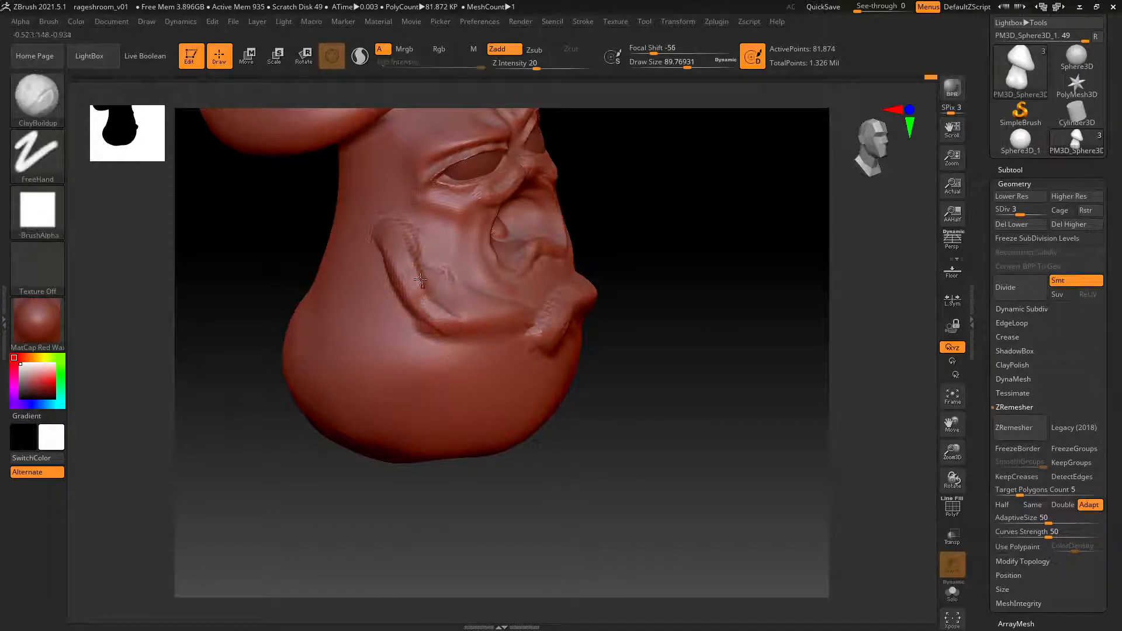
{"action": "left_click_drag", "start_coordinate": [420, 279], "coordinate": [445, 328]}
{"action": "mouse_move", "coordinate": [414, 252]}
{"action": "left_mouse_down"}
{"action": "mouse_move", "coordinate": [432, 316]}
{"action": "mouse_move", "coordinate": [535, 312]}
{"action": "left_mouse_up"}
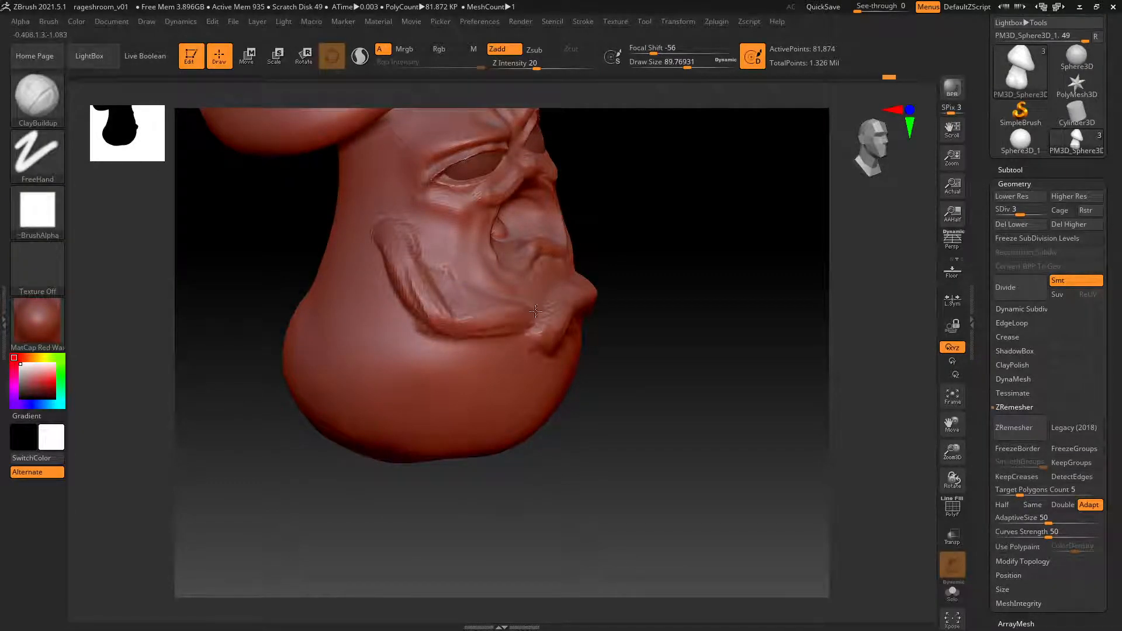
Add clay to the chin section of the jaw ridge beneath the mouth and to the ridge's lower right bend.
{"action": "right_click_drag", "start_coordinate": [583, 288], "coordinate": [560, 291]}
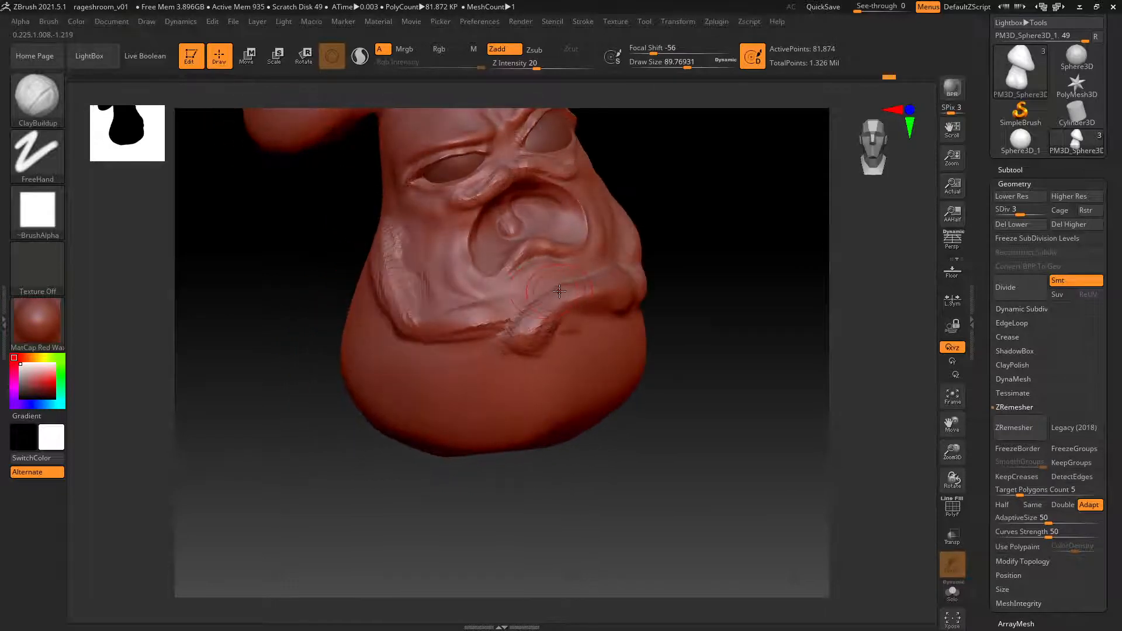
{"action": "mouse_move", "coordinate": [581, 313]}
{"action": "left_mouse_down"}
{"action": "mouse_move", "coordinate": [593, 299]}
{"action": "mouse_move", "coordinate": [560, 316]}
{"action": "left_mouse_up"}
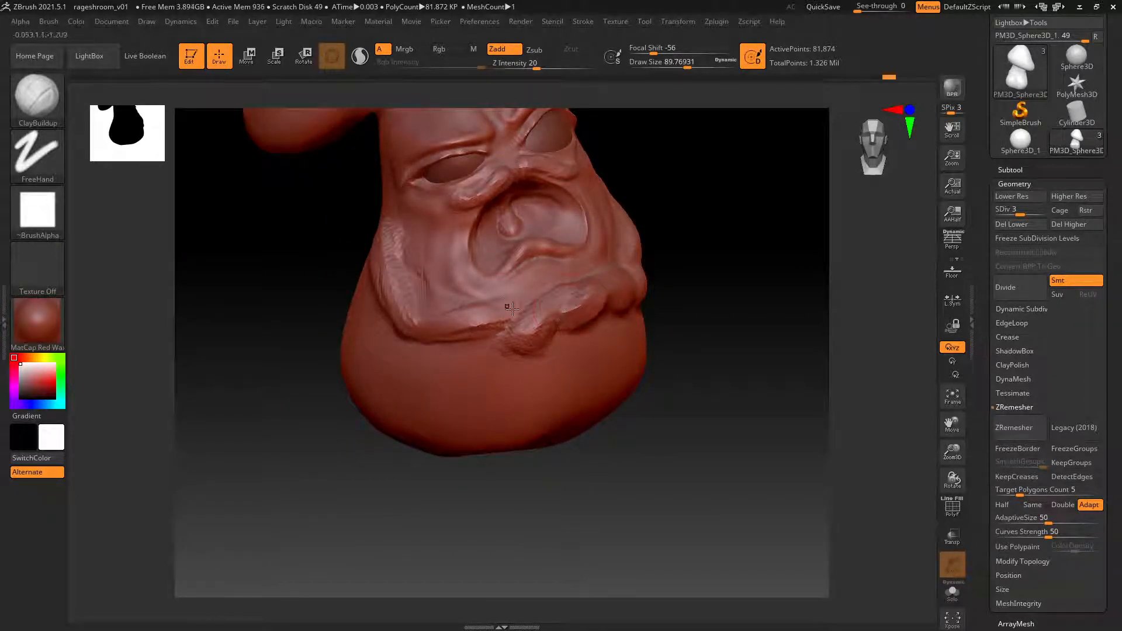
{"action": "right_click_drag", "start_coordinate": [489, 313], "coordinate": [475, 292]}
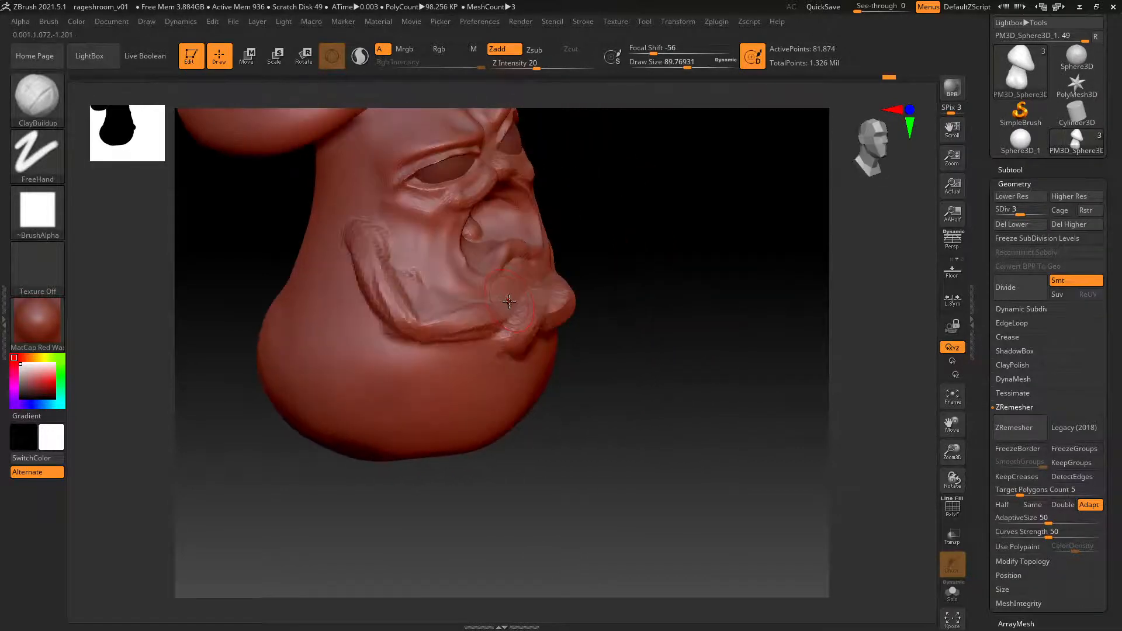
{"action": "mouse_move", "coordinate": [406, 310]}
{"action": "left_mouse_down"}
{"action": "mouse_move", "coordinate": [362, 279]}
{"action": "mouse_move", "coordinate": [409, 320]}
{"action": "mouse_move", "coordinate": [380, 270]}
{"action": "mouse_move", "coordinate": [442, 304]}
{"action": "mouse_move", "coordinate": [412, 333]}
{"action": "mouse_move", "coordinate": [432, 322]}
{"action": "left_mouse_up"}
Drop to subdivision level 2, smooth down the right cheek's jaw ridge and rebuild it toward the chin with ClayBuildup.
{"action": "key", "text": "shift+d"}
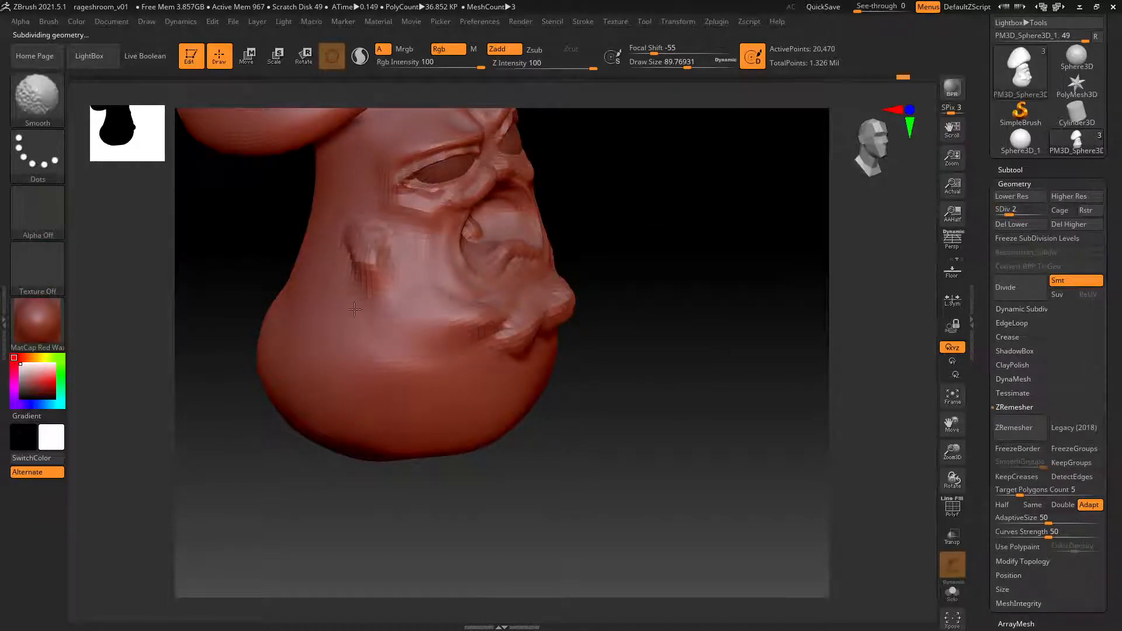
{"action": "mouse_move", "coordinate": [354, 309]}
{"action": "left_mouse_down", "text": "shift"}
{"action": "mouse_move", "coordinate": [377, 260]}
{"action": "mouse_move", "coordinate": [422, 317]}
{"action": "left_mouse_up", "text": "shift"}
{"action": "mouse_move", "coordinate": [390, 276]}
{"action": "left_mouse_down"}
{"action": "mouse_move", "coordinate": [431, 310]}
{"action": "mouse_move", "coordinate": [496, 328]}
{"action": "left_mouse_up"}
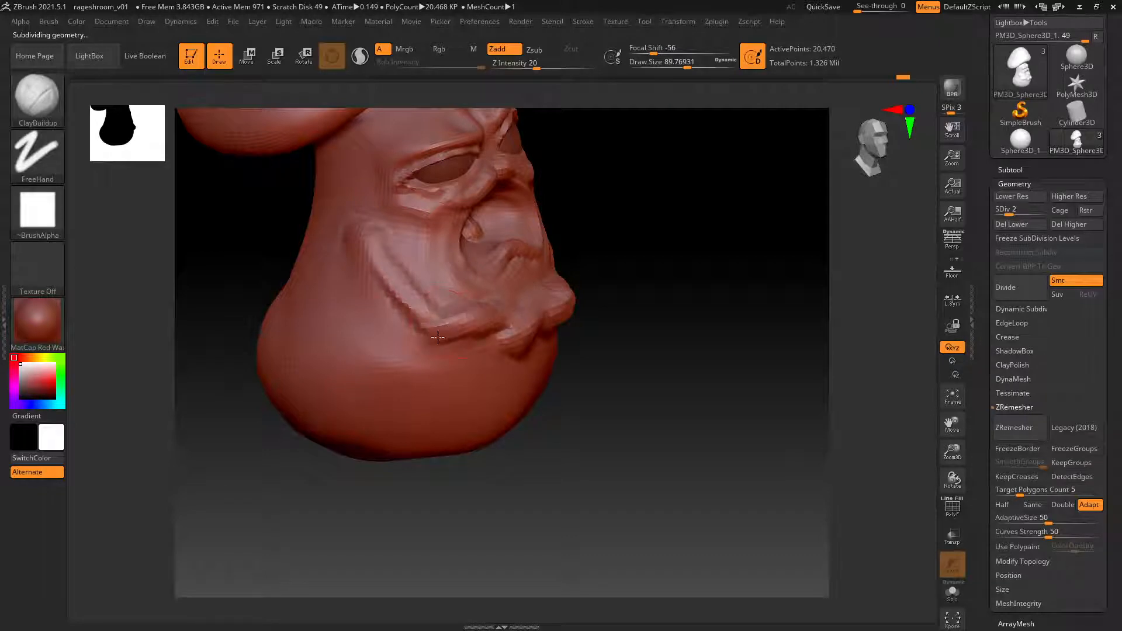
{"action": "mouse_move", "coordinate": [478, 318]}
{"action": "right_mouse_down"}
{"action": "mouse_move", "coordinate": [418, 318]}
{"action": "mouse_move", "coordinate": [435, 317]}
{"action": "right_mouse_up"}
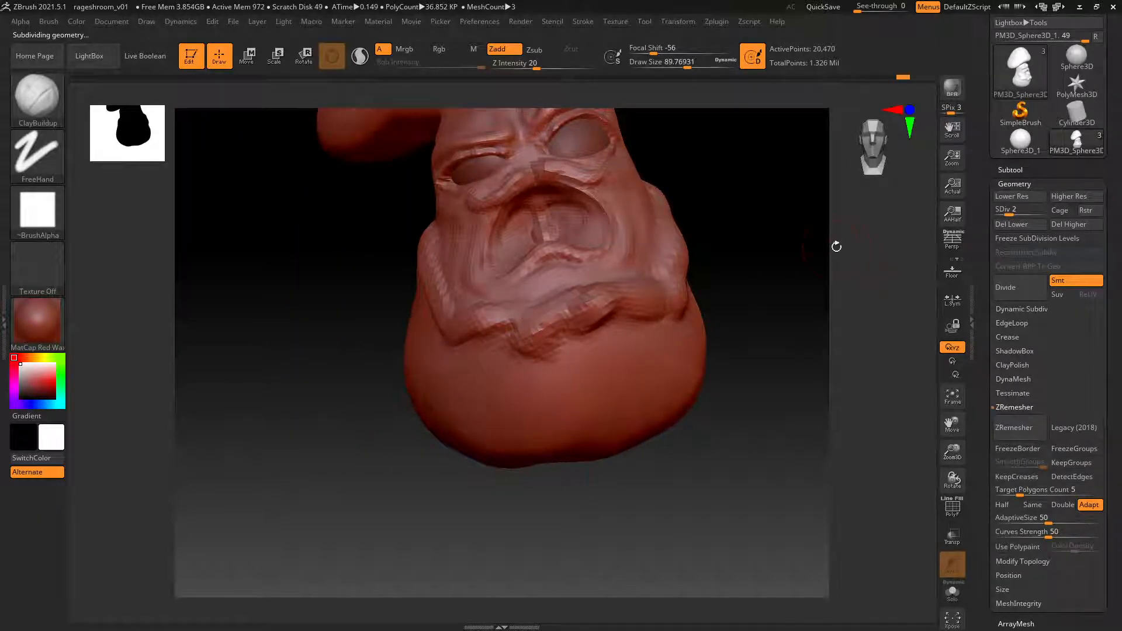
Return to subdivision level 3 and smooth the stem surface just below the right cheek's jaw ridge.
{"action": "key", "text": "d"}
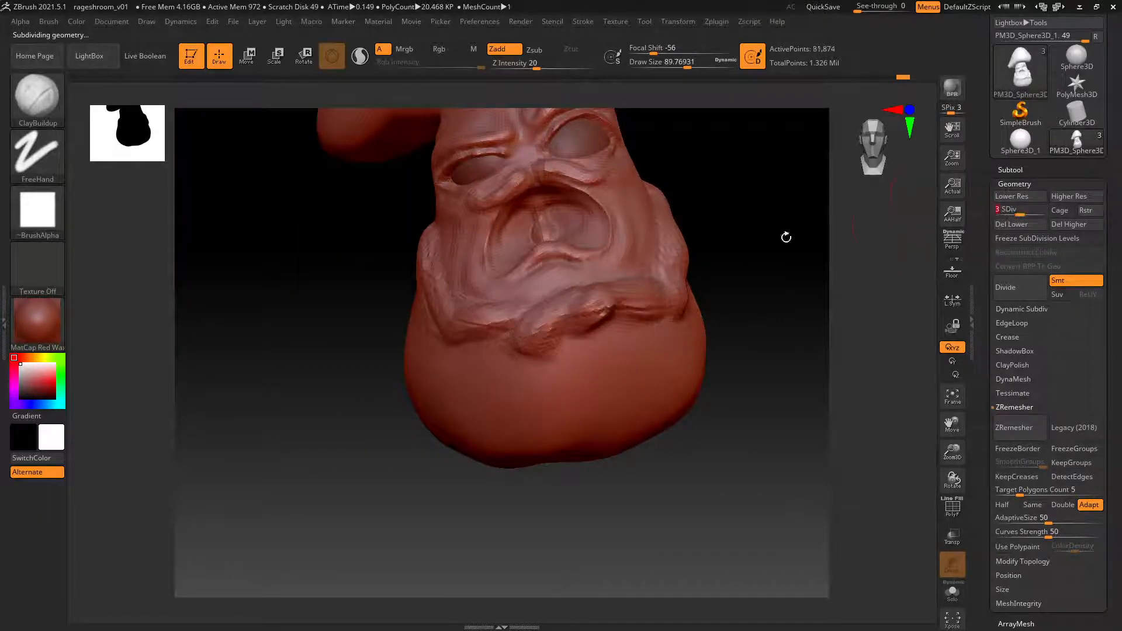
{"action": "right_click_drag", "start_coordinate": [427, 256], "coordinate": [432, 316]}
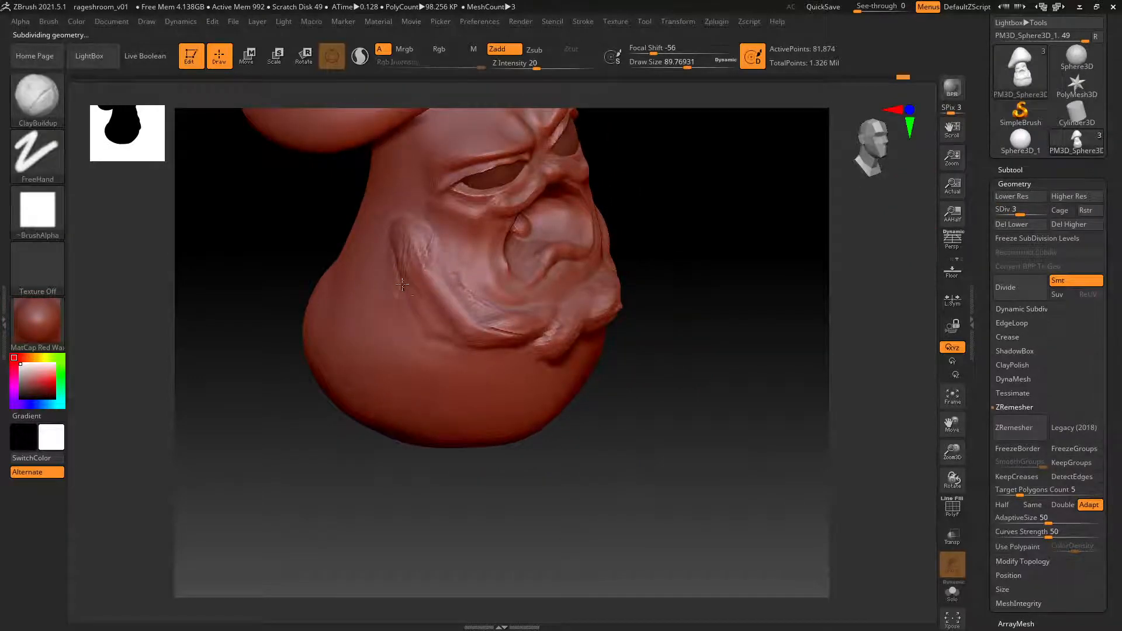
{"action": "left_click_drag", "start_coordinate": [433, 326], "coordinate": [432, 339], "text": "shift"}
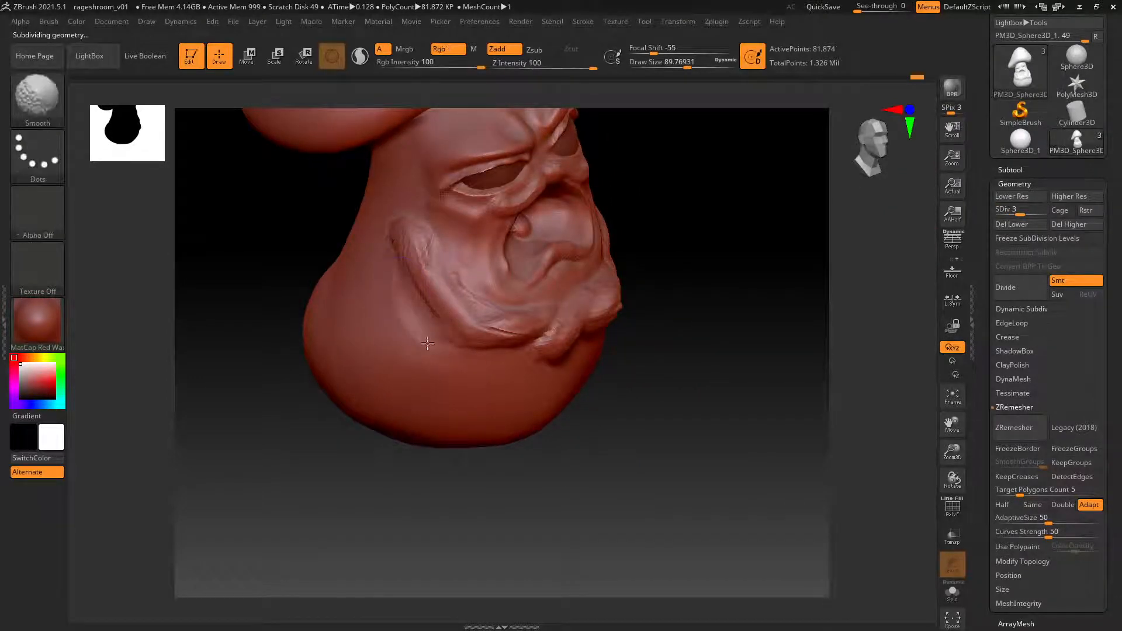
Raise the mushroom character's body mesh to subdivision level 4, keeping the original main colour active.
{"action": "right_click_drag", "start_coordinate": [428, 344], "coordinate": [671, 275]}
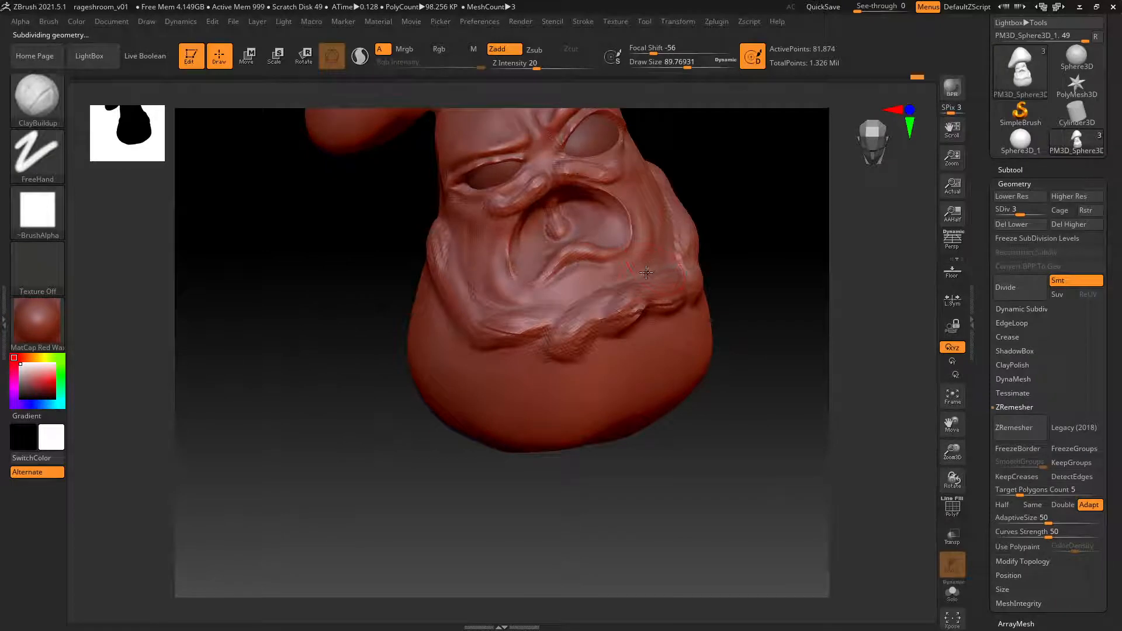
{"action": "right_click_drag", "start_coordinate": [431, 270], "coordinate": [501, 249]}
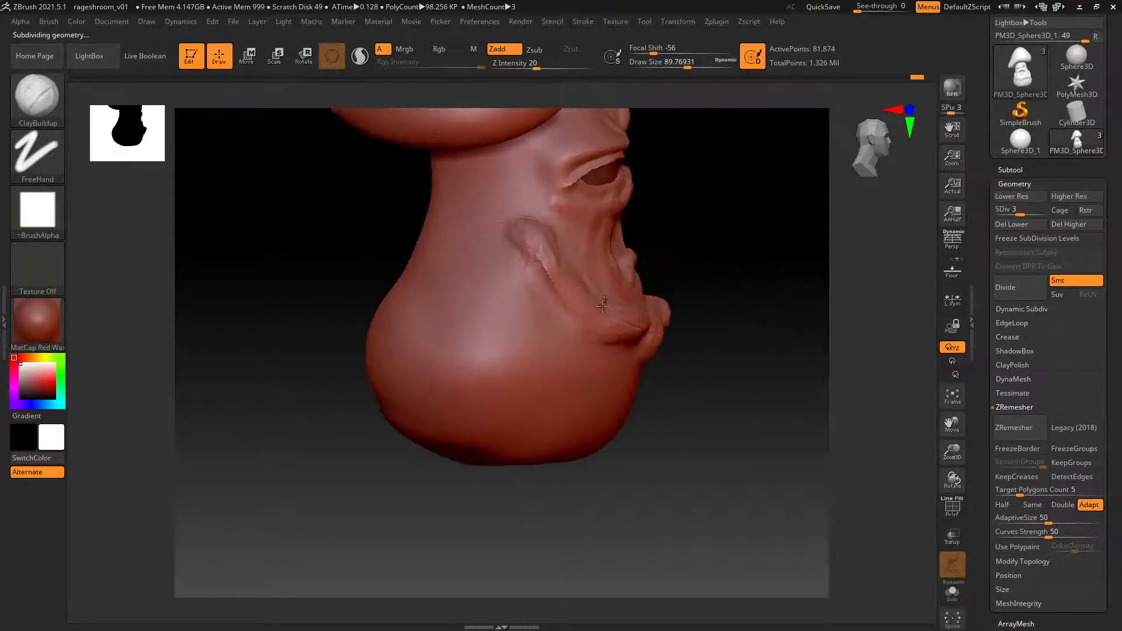
{"action": "key", "text": "v"}
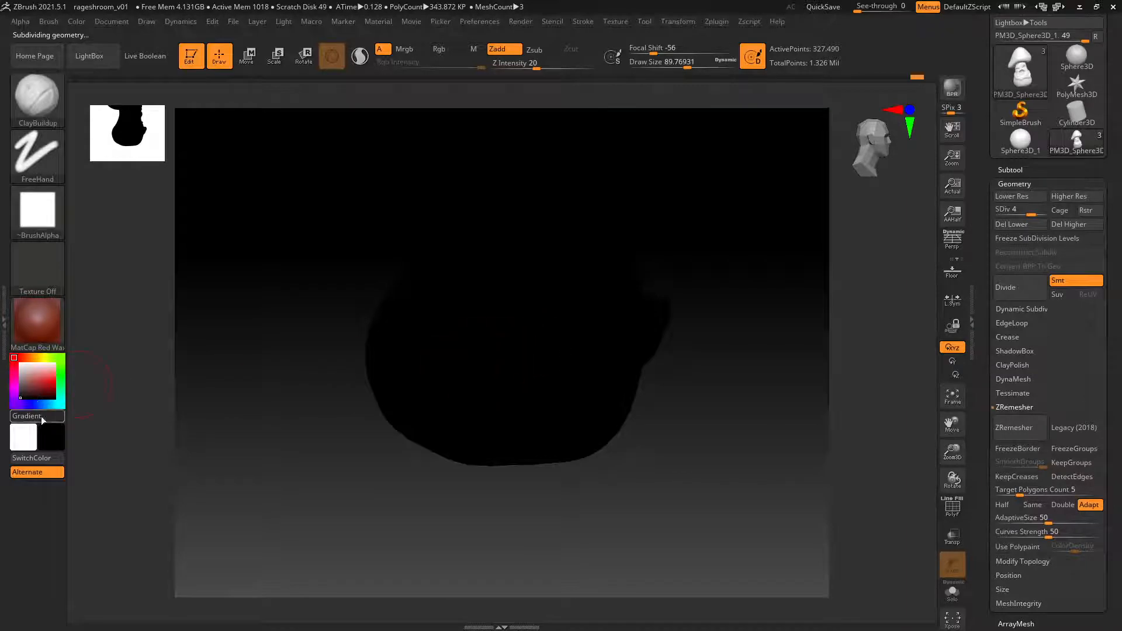
{"action": "left_click", "coordinate": [32, 460]}
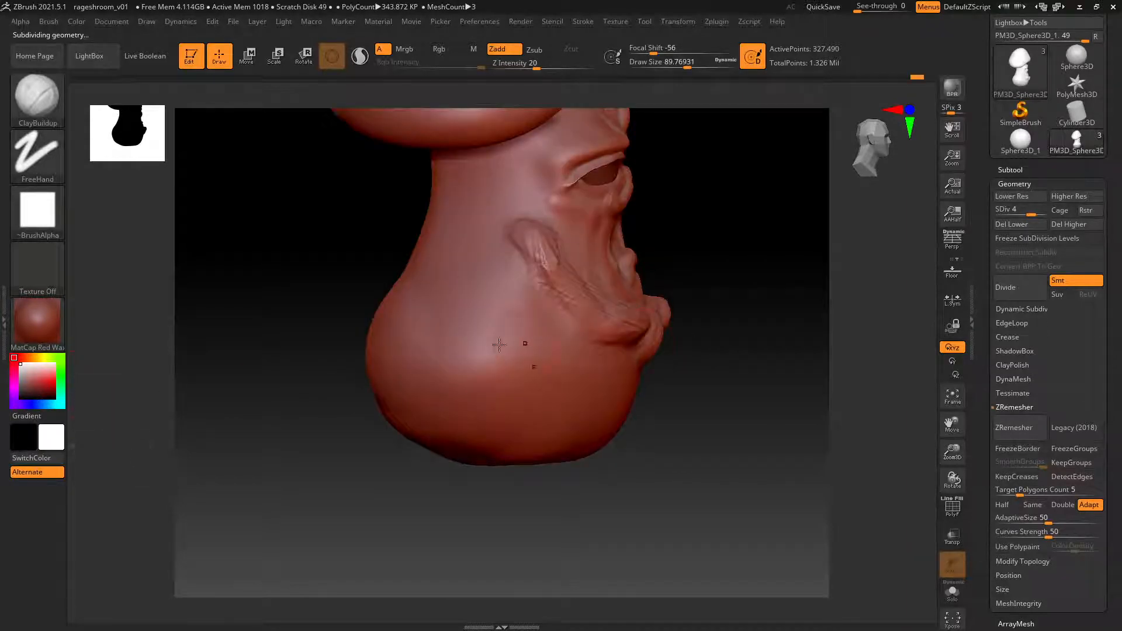
{"action": "left_click_drag", "start_coordinate": [448, 350], "coordinate": [439, 319]}
{"action": "key", "text": "ctrl+z"}
{"action": "key", "text": "v"}
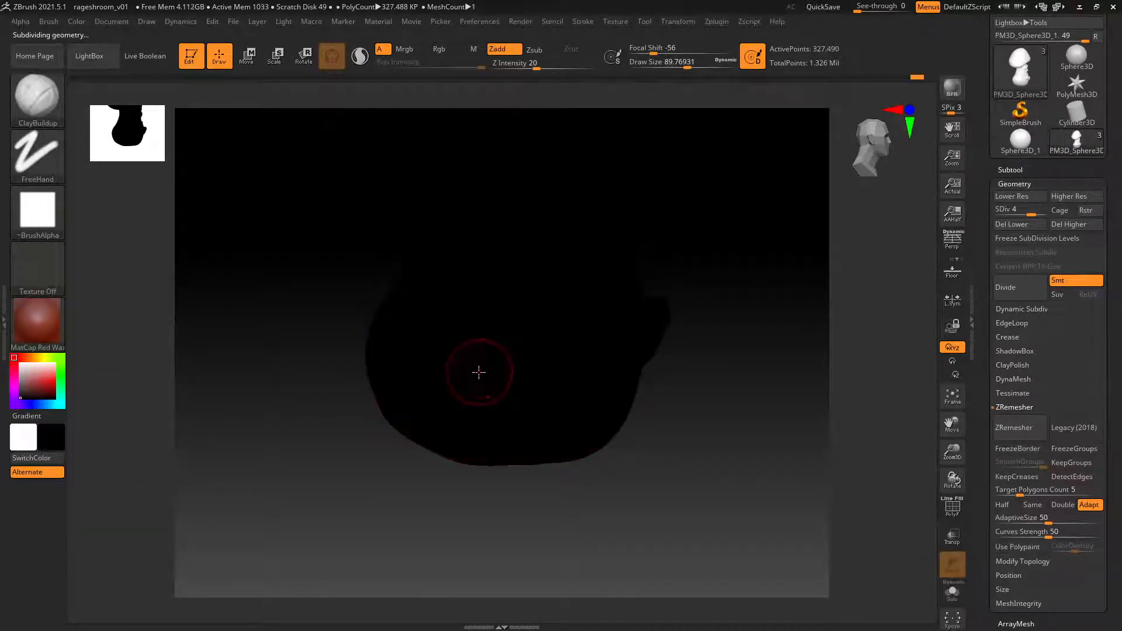
{"action": "key", "text": "v"}
Try carving a wavy crease across the lower stem beneath the facial fold with the DamStandard brush.
{"action": "key", "text": "b"}
{"action": "key", "text": "d"}
{"action": "key", "text": "s"}
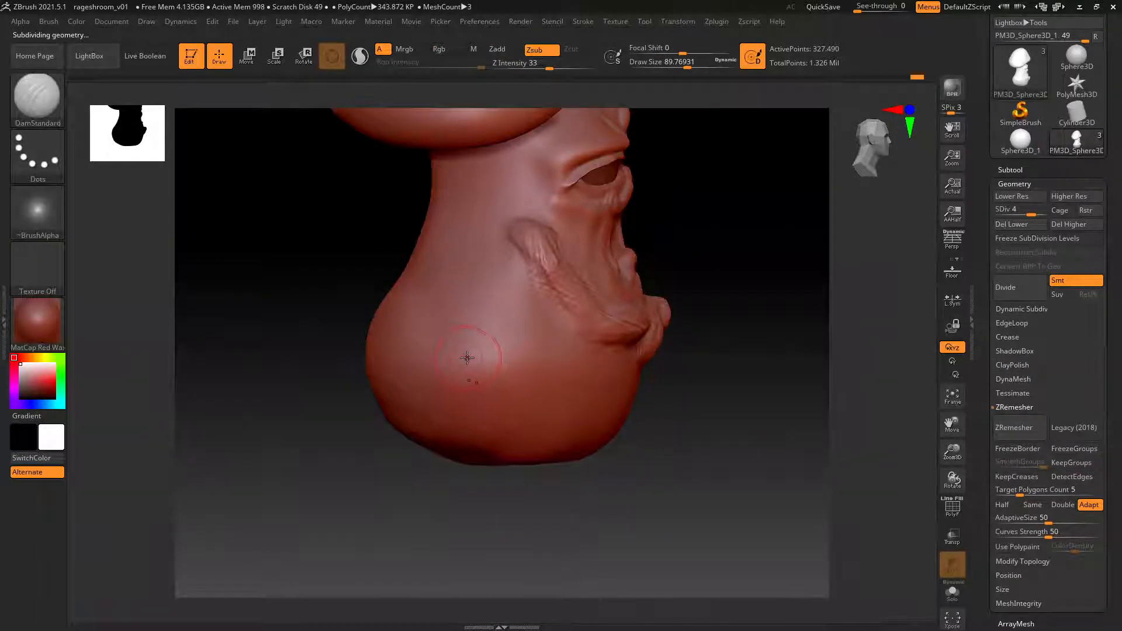
{"action": "mouse_move", "coordinate": [451, 329]}
{"action": "left_mouse_down"}
{"action": "mouse_move", "coordinate": [479, 380]}
{"action": "mouse_move", "coordinate": [533, 360]}
{"action": "mouse_move", "coordinate": [561, 390]}
{"action": "left_mouse_up"}
{"action": "left_click_drag", "start_coordinate": [601, 360], "coordinate": [522, 383]}
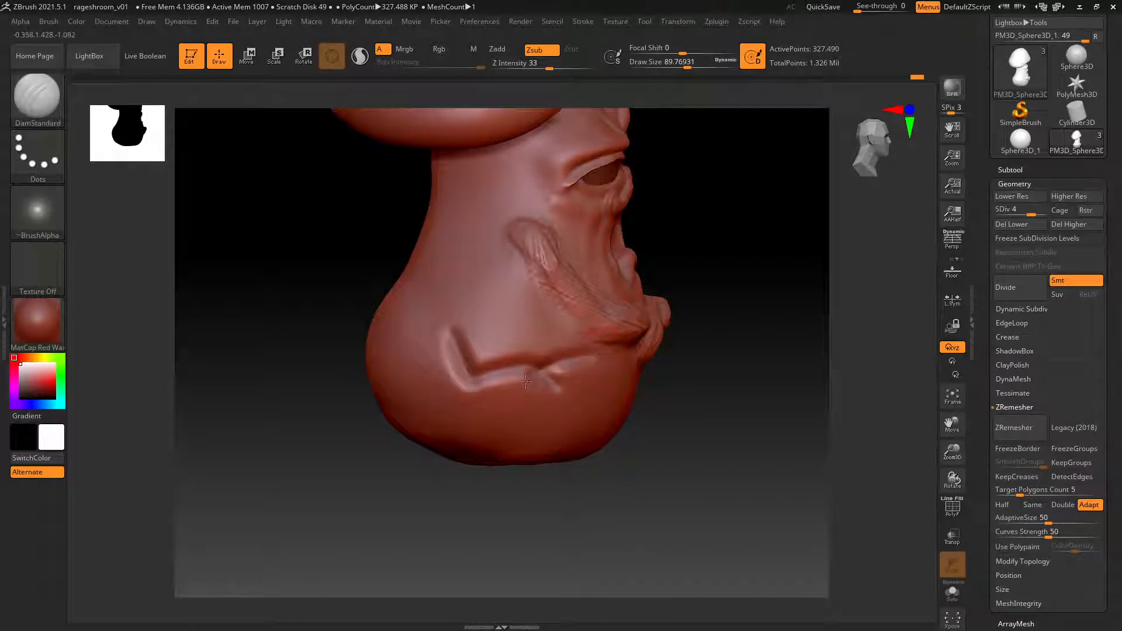
{"action": "key", "text": "ctrl+z"}
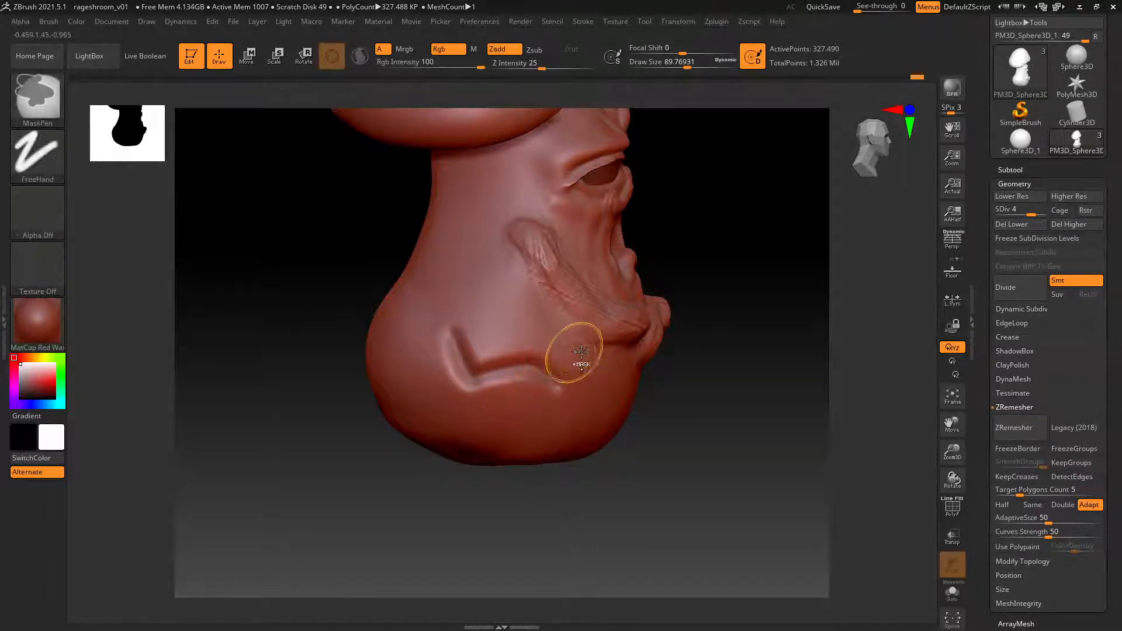
{"action": "mouse_move", "coordinate": [593, 343]}
{"action": "left_mouse_down"}
{"action": "mouse_move", "coordinate": [557, 368]}
{"action": "mouse_move", "coordinate": [479, 374]}
{"action": "left_mouse_up"}
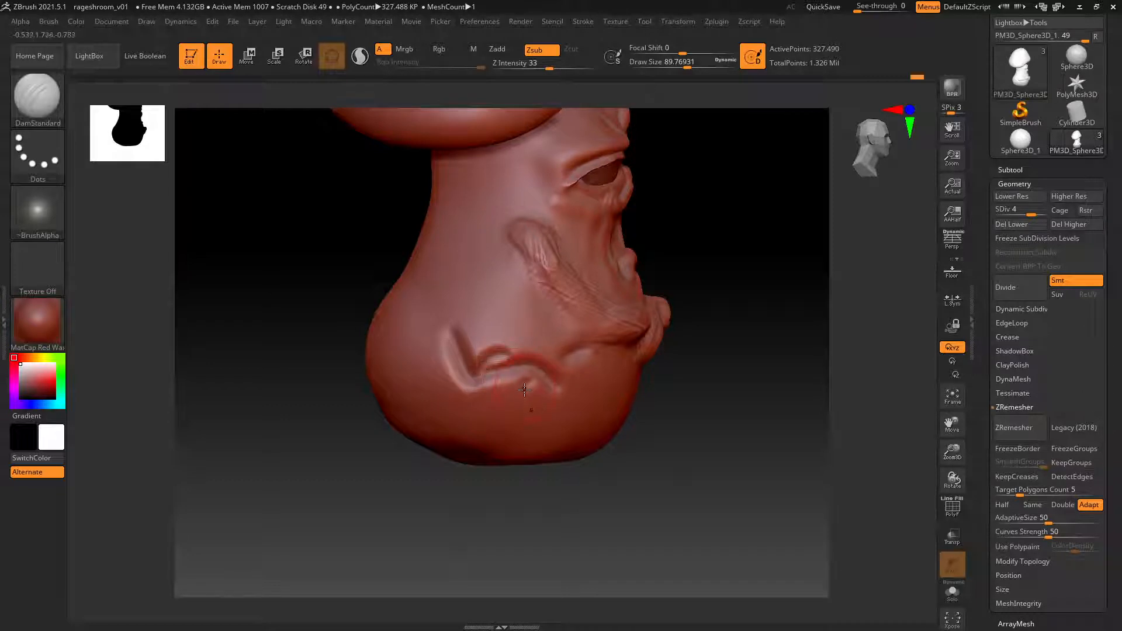
{"action": "left_click_drag", "start_coordinate": [503, 357], "coordinate": [475, 385]}
Undo the crease strokes carved into the lower stem.
{"action": "mouse_move", "coordinate": [597, 301]}
{"action": "right_mouse_down"}
{"action": "mouse_move", "coordinate": [621, 310]}
{"action": "mouse_move", "coordinate": [514, 304]}
{"action": "mouse_move", "coordinate": [611, 302]}
{"action": "right_mouse_up"}
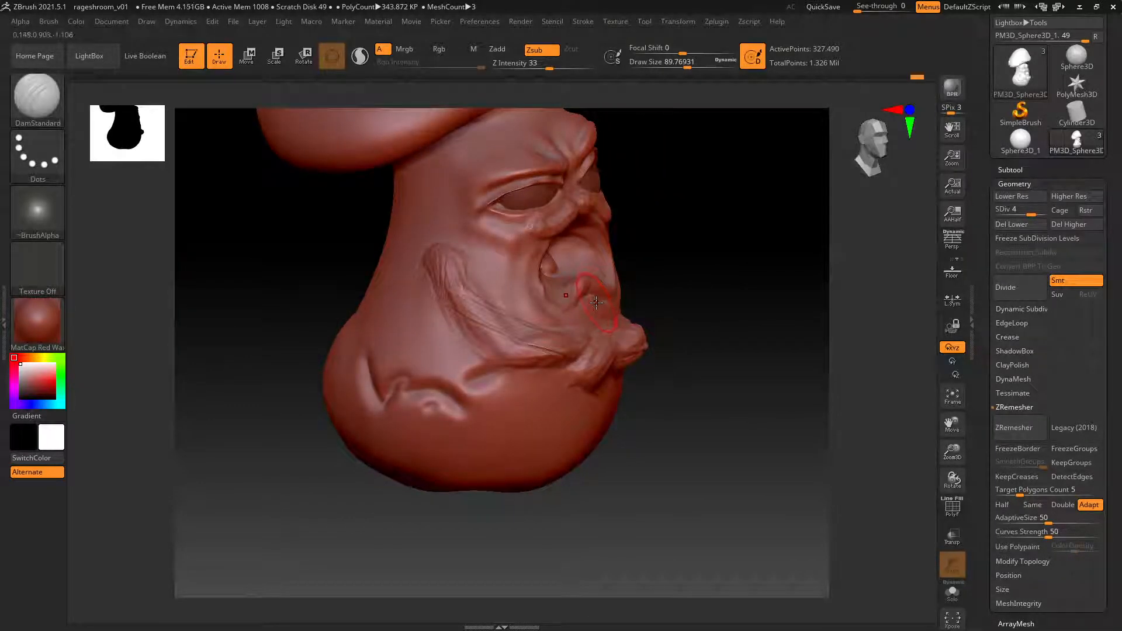
{"action": "key", "text": "ctrl+z"}
{"action": "key", "text": "ctrl+z"}
{"action": "key", "text": "ctrl+z"}
{"action": "key", "text": "ctrl+z"}
{"action": "key", "text": "ctrl+z"}
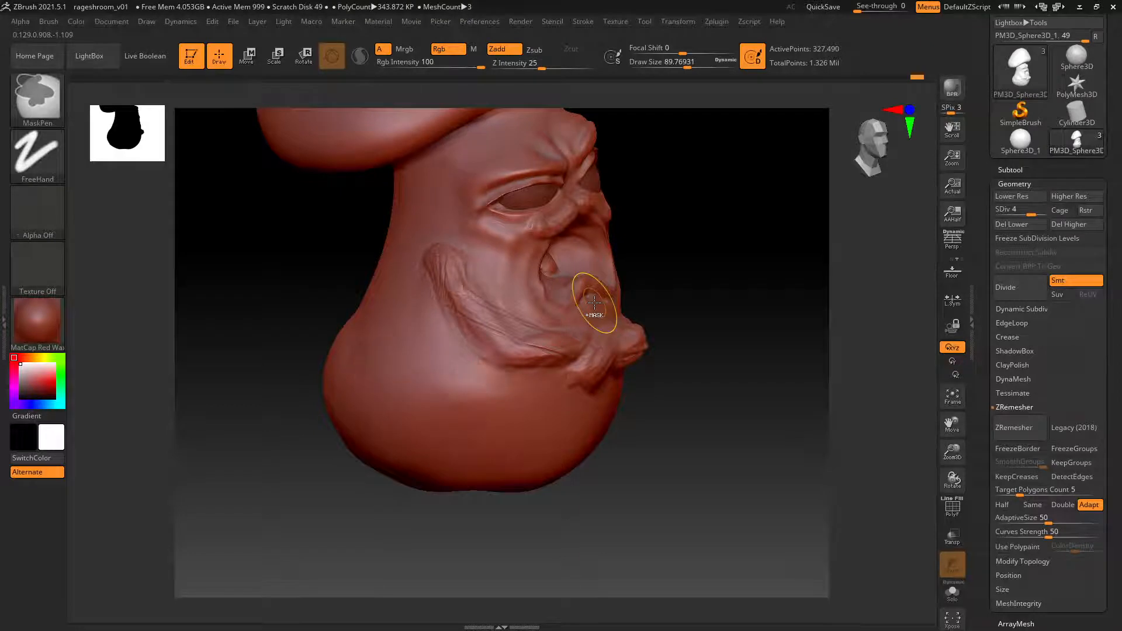
Raise the body mesh to subdivision level 5.
{"action": "right_click_drag", "start_coordinate": [620, 302], "coordinate": [503, 310]}
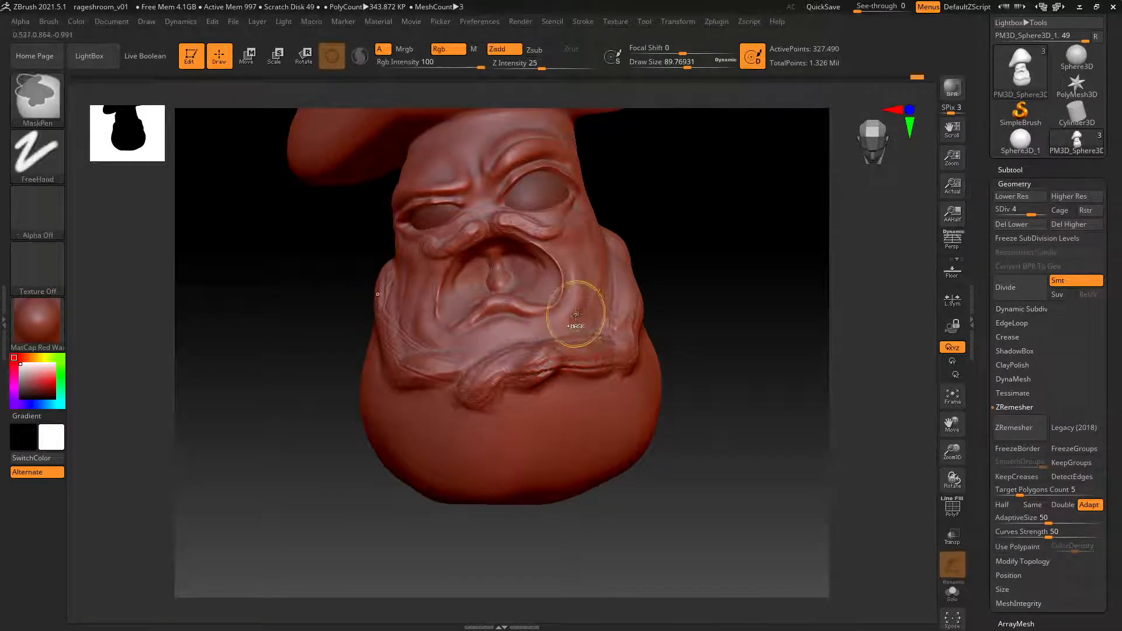
{"action": "mouse_move", "coordinate": [575, 314]}
{"action": "right_mouse_down", "text": "ctrl"}
{"action": "mouse_move", "coordinate": [659, 238]}
{"action": "mouse_move", "coordinate": [524, 273]}
{"action": "mouse_move", "coordinate": [594, 258]}
{"action": "mouse_move", "coordinate": [688, 268]}
{"action": "mouse_move", "coordinate": [650, 324]}
{"action": "mouse_move", "coordinate": [654, 249]}
{"action": "right_mouse_up", "text": "ctrl"}
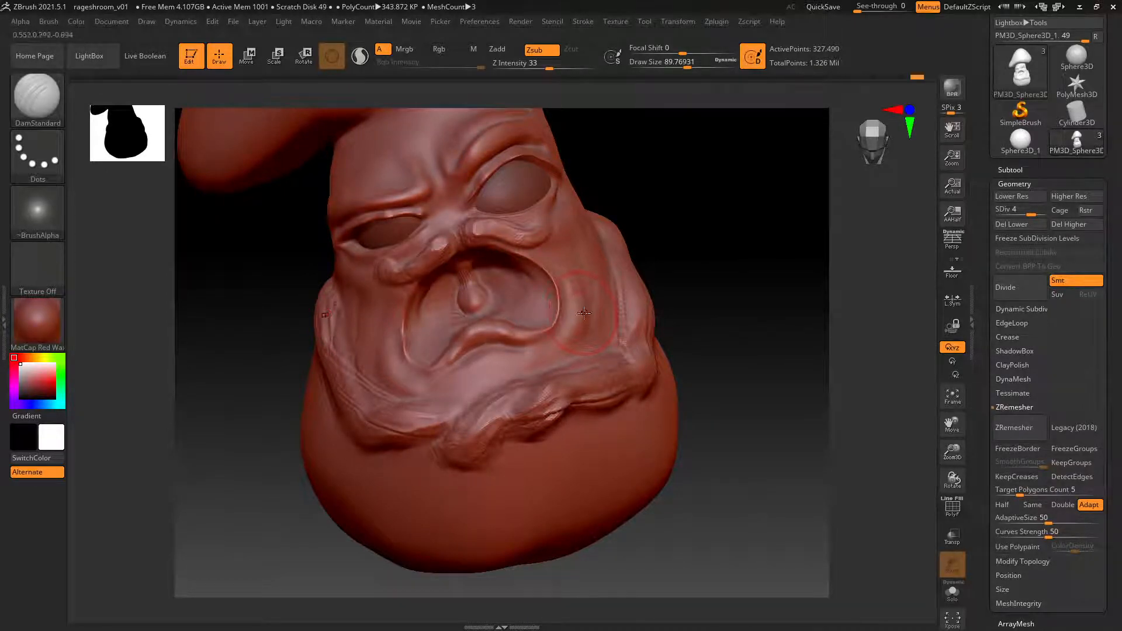
{"action": "key", "text": "b"}
{"action": "left_click_drag", "start_coordinate": [1030, 215], "coordinate": [1043, 215]}
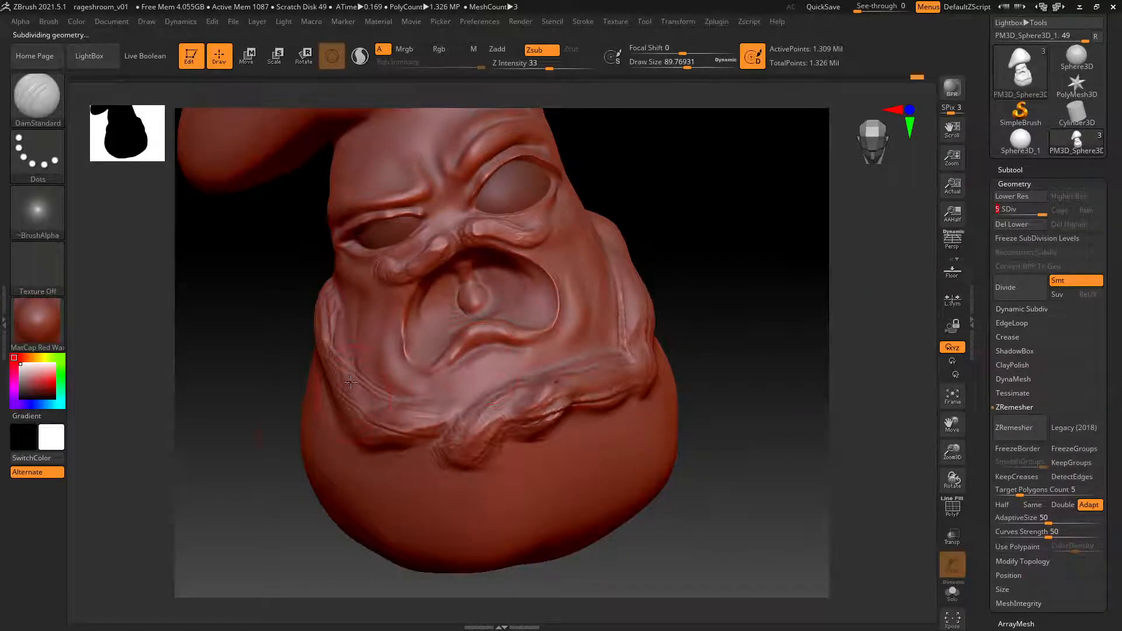
Build up the cheek end of the fold that wraps under the mouth with the ClayTubes brush.
{"action": "right_click_drag", "start_coordinate": [350, 381], "coordinate": [393, 379]}
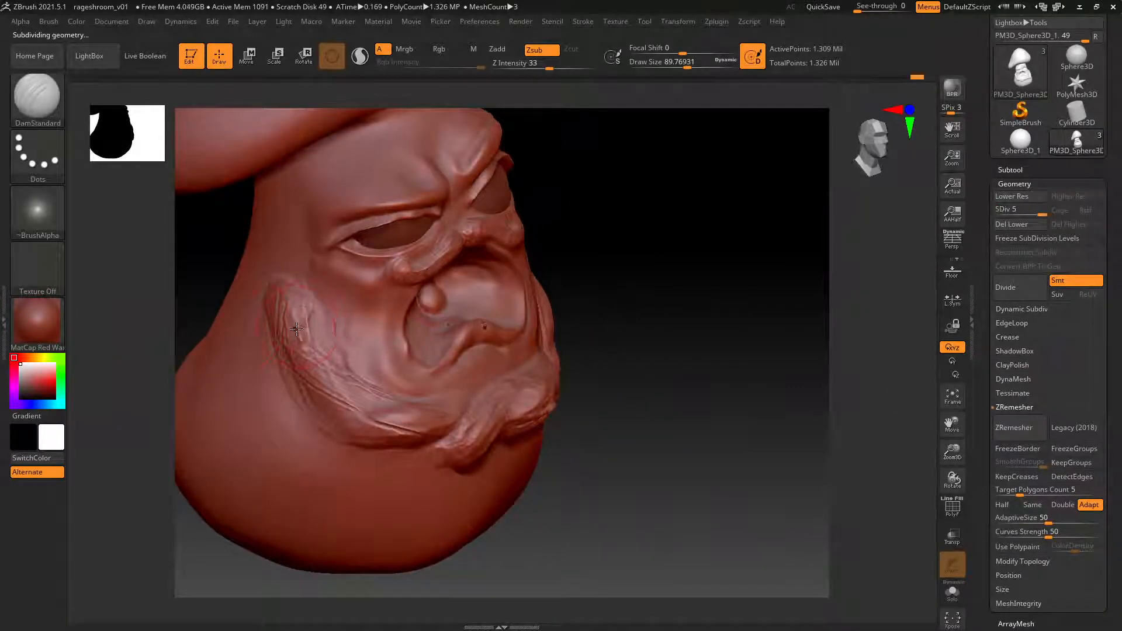
{"action": "left_click_drag", "start_coordinate": [296, 329], "coordinate": [310, 374]}
{"action": "key", "text": "b"}
{"action": "key", "text": "c"}
{"action": "key", "text": "t"}
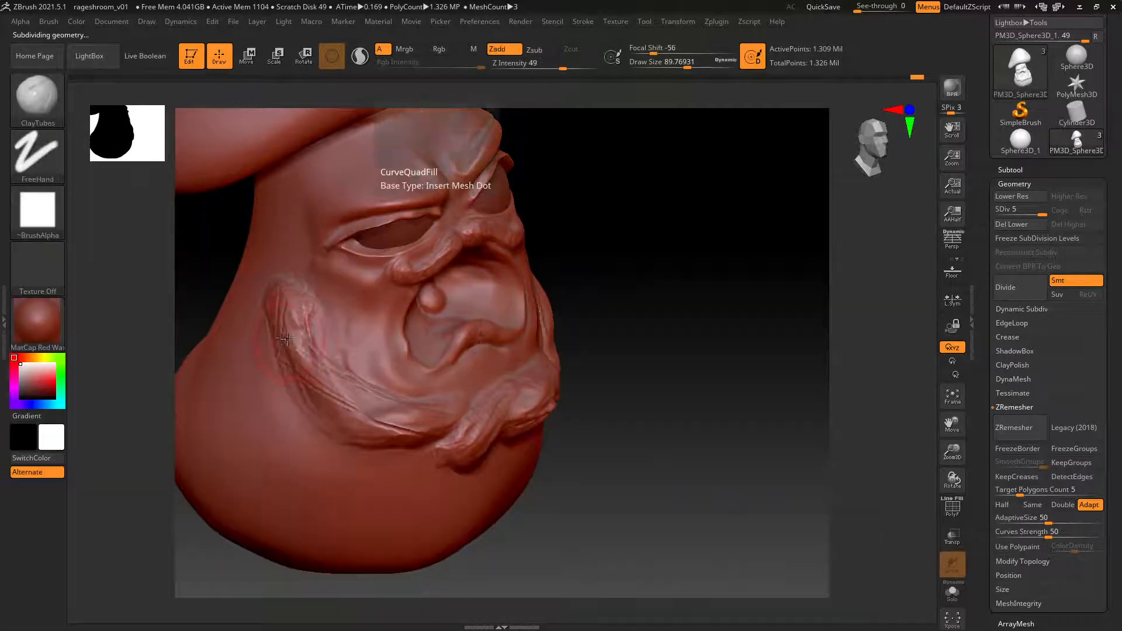
{"action": "left_click_drag", "start_coordinate": [300, 321], "coordinate": [333, 409]}
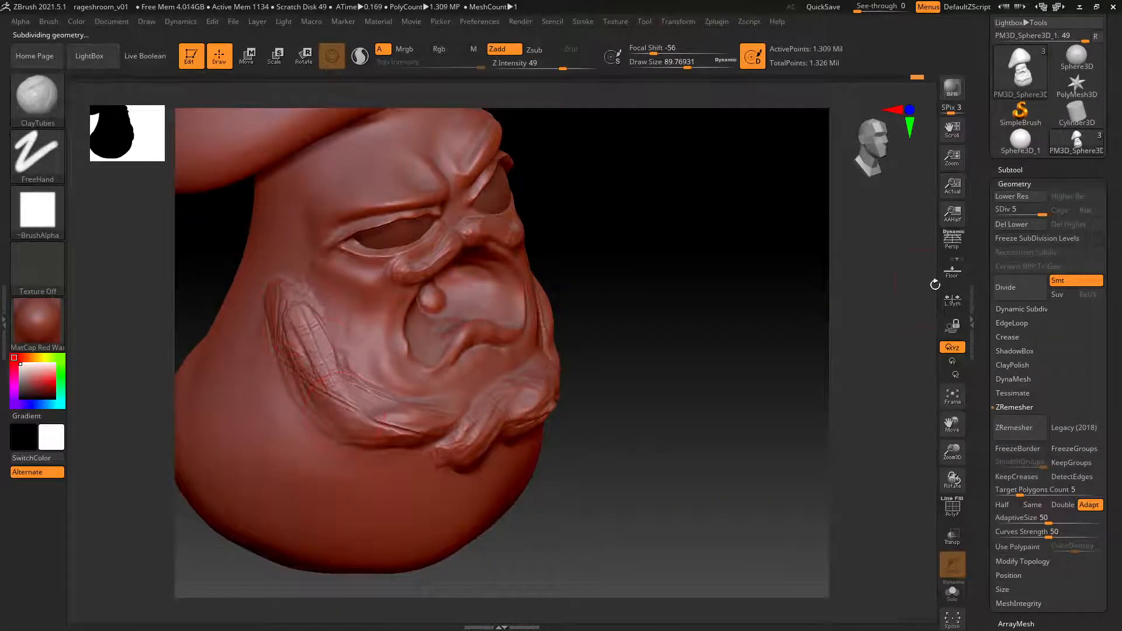
Lower the mesh to subdivision level 3 and thicken the fold from the cheek down and across the chin with ClayTubes.
{"action": "left_click_drag", "start_coordinate": [1042, 214], "coordinate": [1020, 214]}
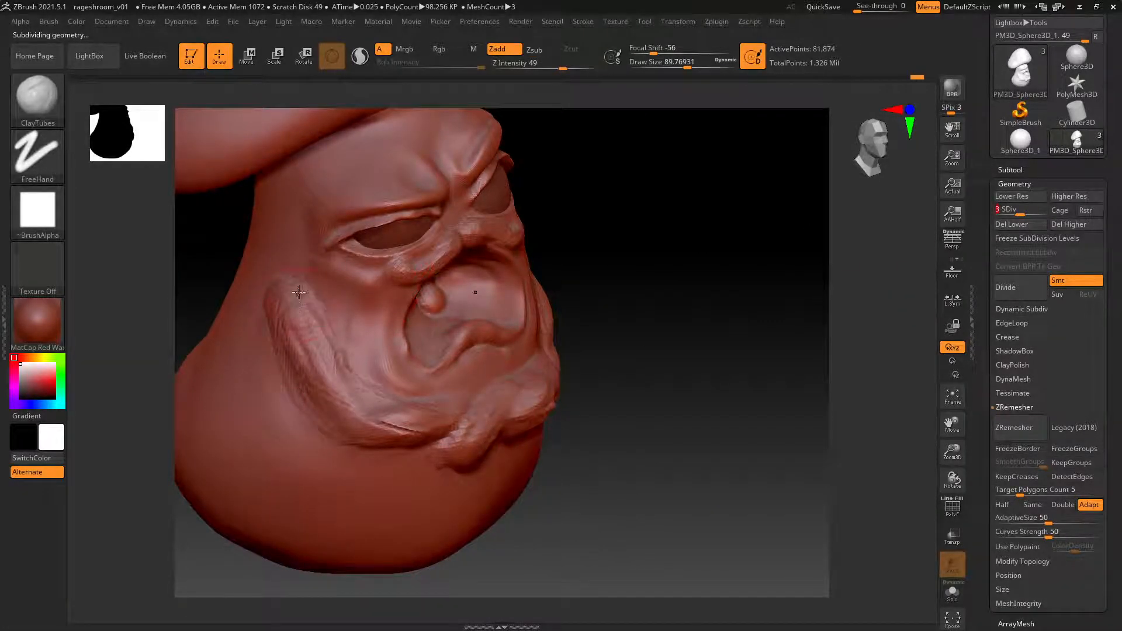
{"action": "left_click_drag", "start_coordinate": [299, 292], "coordinate": [339, 406]}
{"action": "left_click_drag", "start_coordinate": [300, 316], "coordinate": [354, 443]}
{"action": "left_click_drag", "start_coordinate": [304, 306], "coordinate": [347, 411]}
{"action": "mouse_move", "coordinate": [302, 342]}
{"action": "left_mouse_down"}
{"action": "mouse_move", "coordinate": [342, 413]}
{"action": "mouse_move", "coordinate": [472, 406]}
{"action": "left_mouse_up"}
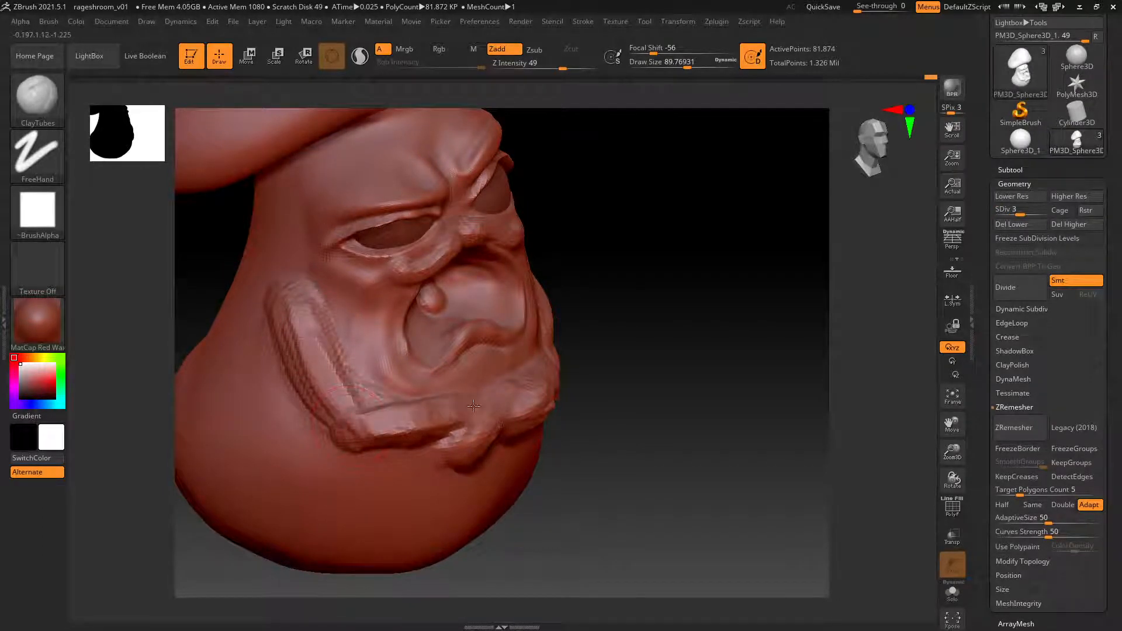
{"action": "left_click_drag", "start_coordinate": [397, 421], "coordinate": [429, 420]}
Smooth the thickened fold along the side of the face and carve recesses into its overlapping part below the mouth.
{"action": "mouse_move", "coordinate": [321, 381]}
{"action": "right_mouse_down"}
{"action": "mouse_move", "coordinate": [385, 377]}
{"action": "mouse_move", "coordinate": [357, 369]}
{"action": "right_mouse_up"}
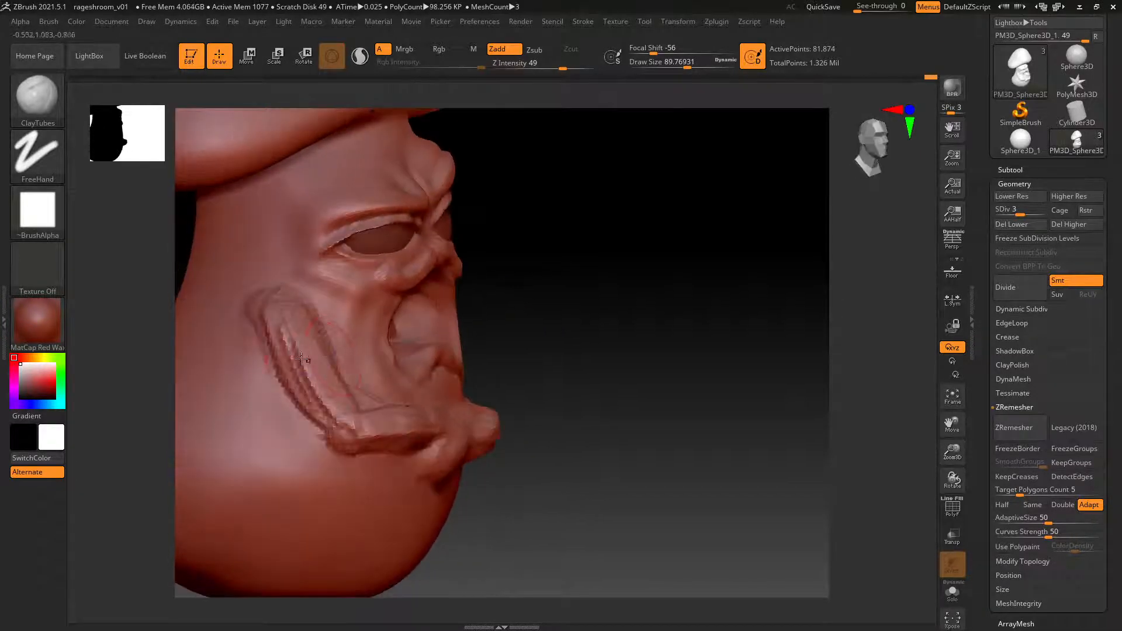
{"action": "mouse_move", "coordinate": [295, 355]}
{"action": "left_mouse_down", "text": "shift"}
{"action": "mouse_move", "coordinate": [260, 293]}
{"action": "mouse_move", "coordinate": [334, 420]}
{"action": "left_mouse_up", "text": "shift"}
{"action": "left_click_drag", "start_coordinate": [341, 438], "coordinate": [403, 426]}
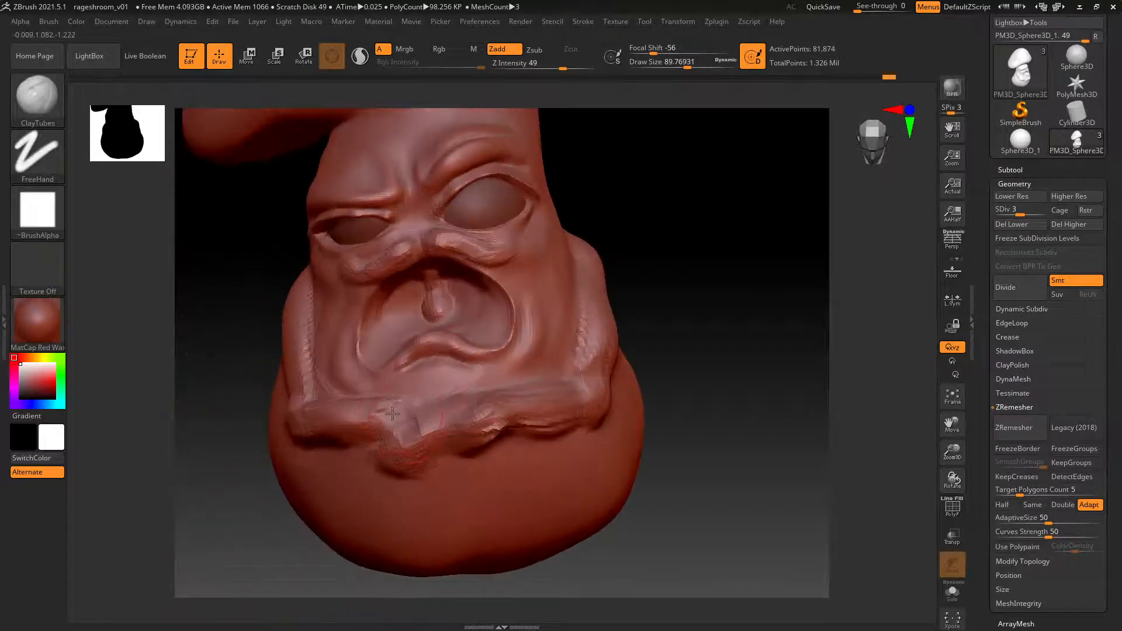
{"action": "left_click_drag", "start_coordinate": [393, 413], "coordinate": [371, 423], "text": "alt"}
{"action": "mouse_move", "coordinate": [454, 435]}
{"action": "left_mouse_down", "text": "alt"}
{"action": "mouse_move", "coordinate": [450, 424]}
{"action": "mouse_move", "coordinate": [476, 404]}
{"action": "left_mouse_up", "text": "alt"}
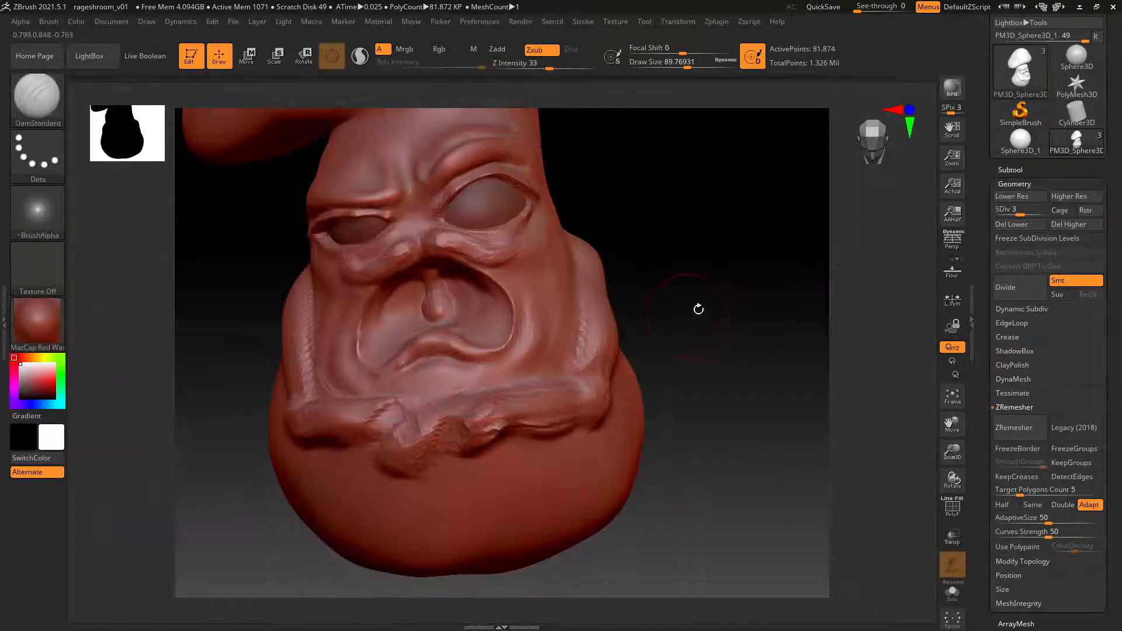
Return the mesh to subdivision level 5 and smooth the fold around the chin and both cheeks.
{"action": "key", "text": "d"}
{"action": "key", "text": "d"}
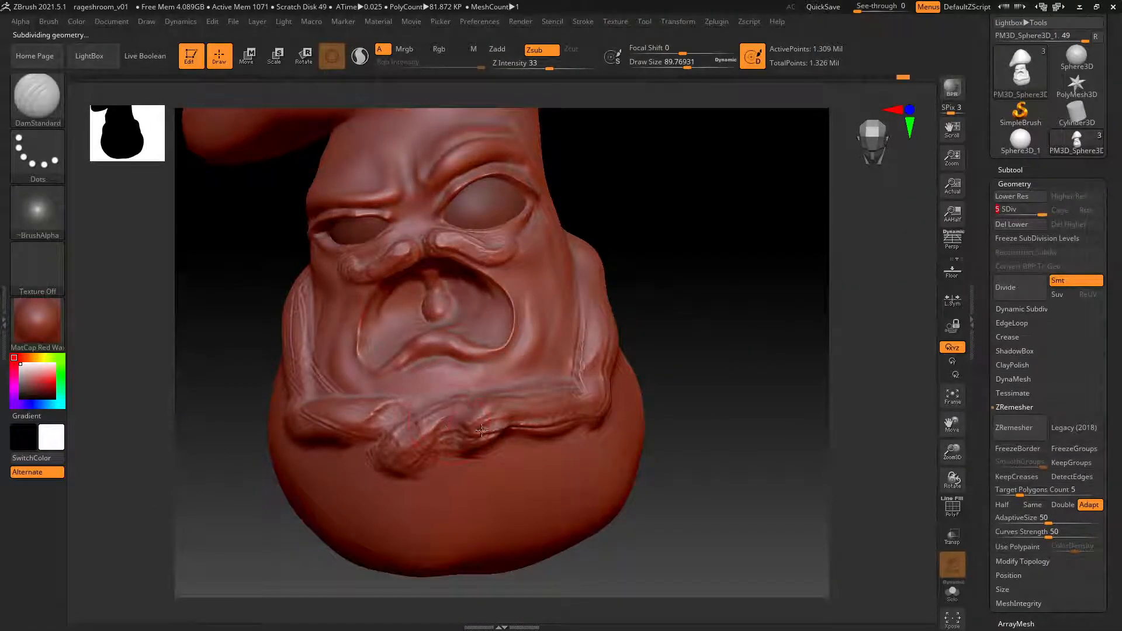
{"action": "mouse_move", "coordinate": [485, 431]}
{"action": "left_mouse_down", "text": "shift"}
{"action": "mouse_move", "coordinate": [563, 398]}
{"action": "mouse_move", "coordinate": [584, 329]}
{"action": "left_mouse_up", "text": "shift"}
{"action": "left_click_drag", "start_coordinate": [672, 328], "coordinate": [562, 390]}
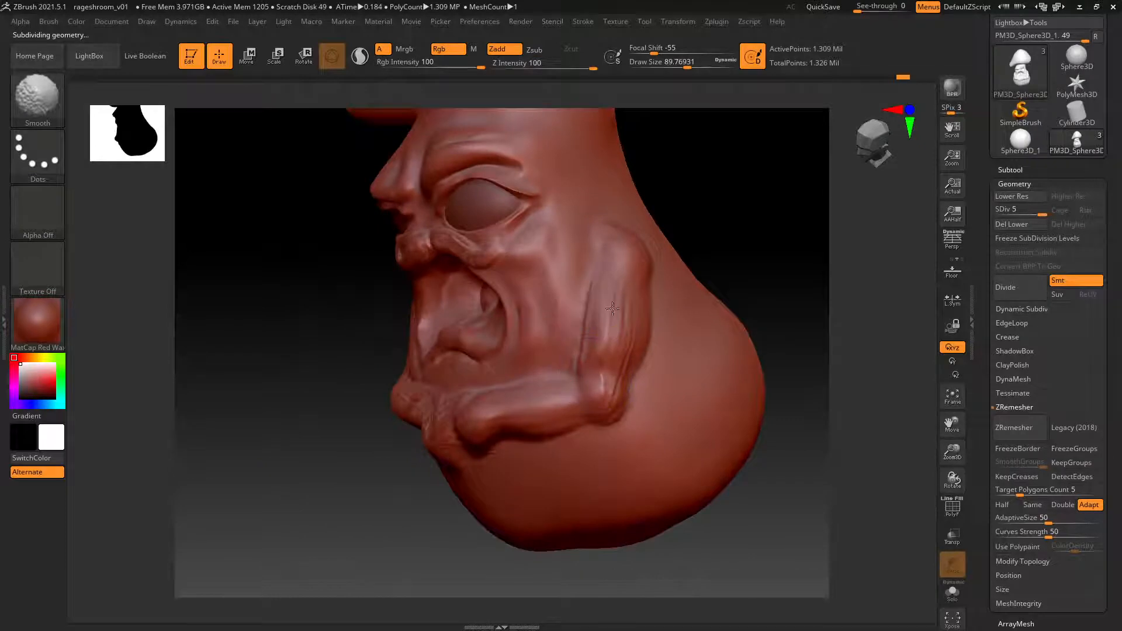
{"action": "left_click_drag", "start_coordinate": [316, 374], "coordinate": [540, 375]}
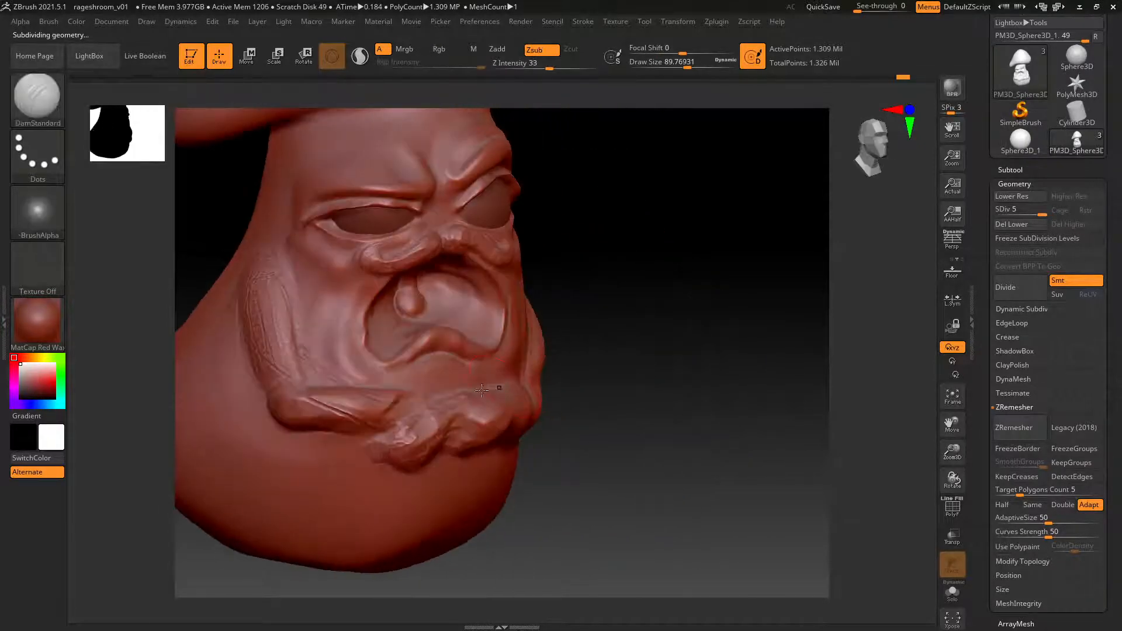
{"action": "mouse_move", "coordinate": [442, 416]}
{"action": "left_mouse_down", "text": "shift"}
{"action": "mouse_move", "coordinate": [299, 414]}
{"action": "mouse_move", "coordinate": [263, 272]}
{"action": "mouse_move", "coordinate": [287, 354]}
{"action": "mouse_move", "coordinate": [329, 373]}
{"action": "left_mouse_up", "text": "shift"}
Add ClayTubes volume to the upper cheek end of the fold and smooth the new strokes.
{"action": "mouse_move", "coordinate": [369, 346]}
{"action": "right_mouse_down"}
{"action": "mouse_move", "coordinate": [293, 330]}
{"action": "mouse_move", "coordinate": [327, 330]}
{"action": "mouse_move", "coordinate": [262, 332]}
{"action": "right_mouse_up"}
{"action": "key", "text": "b"}
{"action": "key", "text": "c"}
{"action": "key", "text": "t"}
{"action": "mouse_move", "coordinate": [262, 333]}
{"action": "left_mouse_down"}
{"action": "mouse_move", "coordinate": [307, 371]}
{"action": "mouse_move", "coordinate": [252, 274]}
{"action": "mouse_move", "coordinate": [252, 318]}
{"action": "mouse_move", "coordinate": [234, 321]}
{"action": "left_mouse_up"}
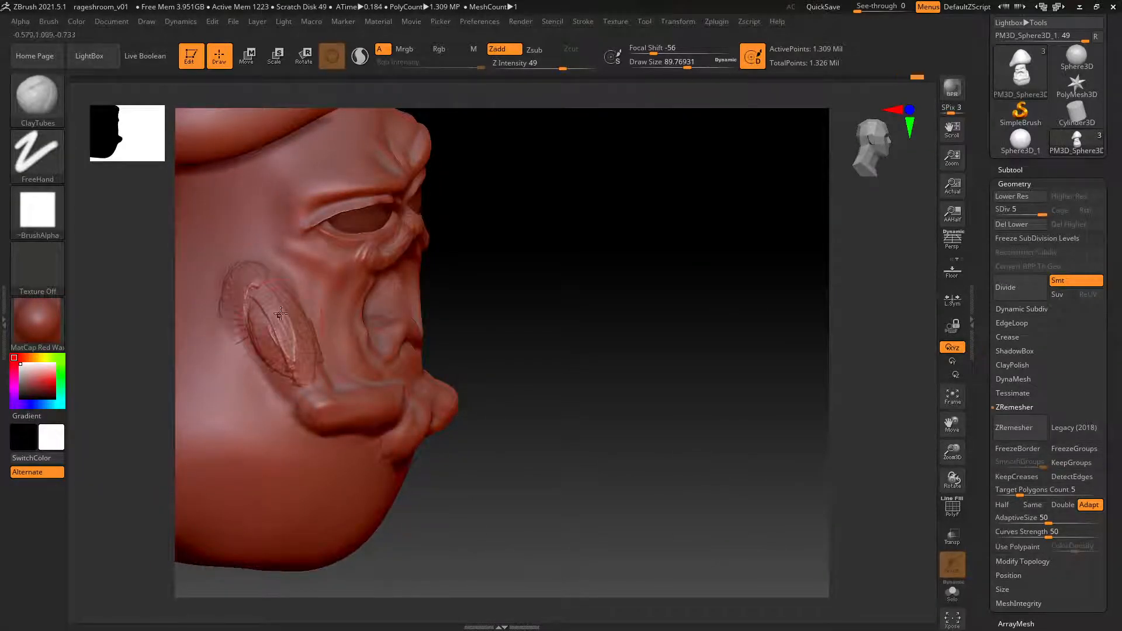
{"action": "mouse_move", "coordinate": [234, 321]}
{"action": "right_mouse_down", "text": "ctrl"}
{"action": "mouse_move", "coordinate": [245, 295]}
{"action": "mouse_move", "coordinate": [281, 295]}
{"action": "mouse_move", "coordinate": [270, 299]}
{"action": "right_mouse_up", "text": "ctrl"}
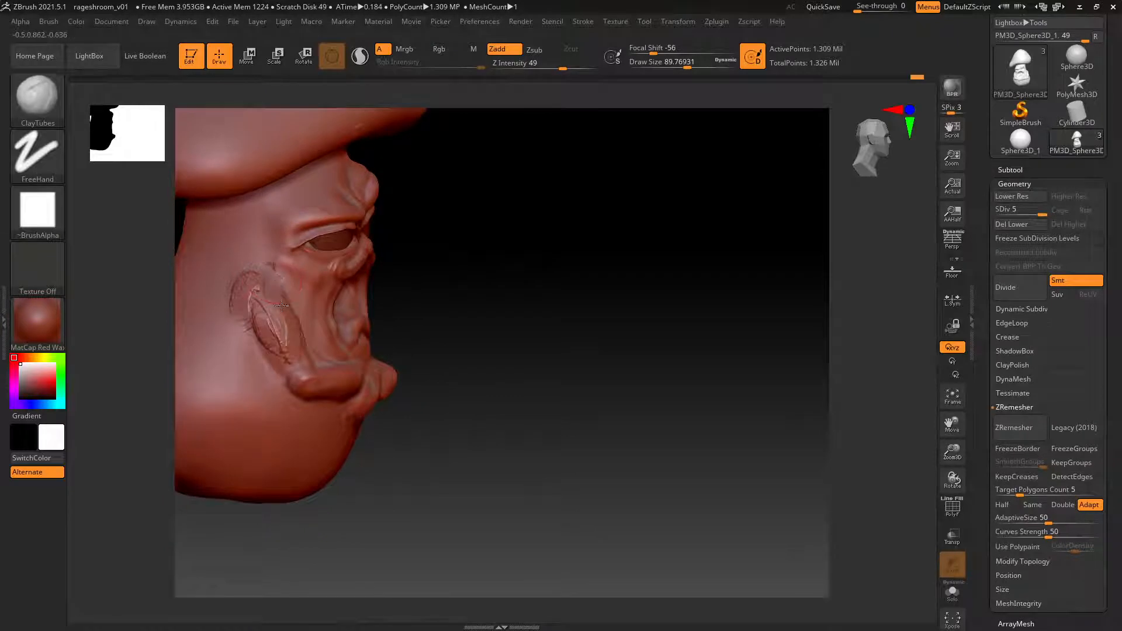
{"action": "key", "text": "shift"}
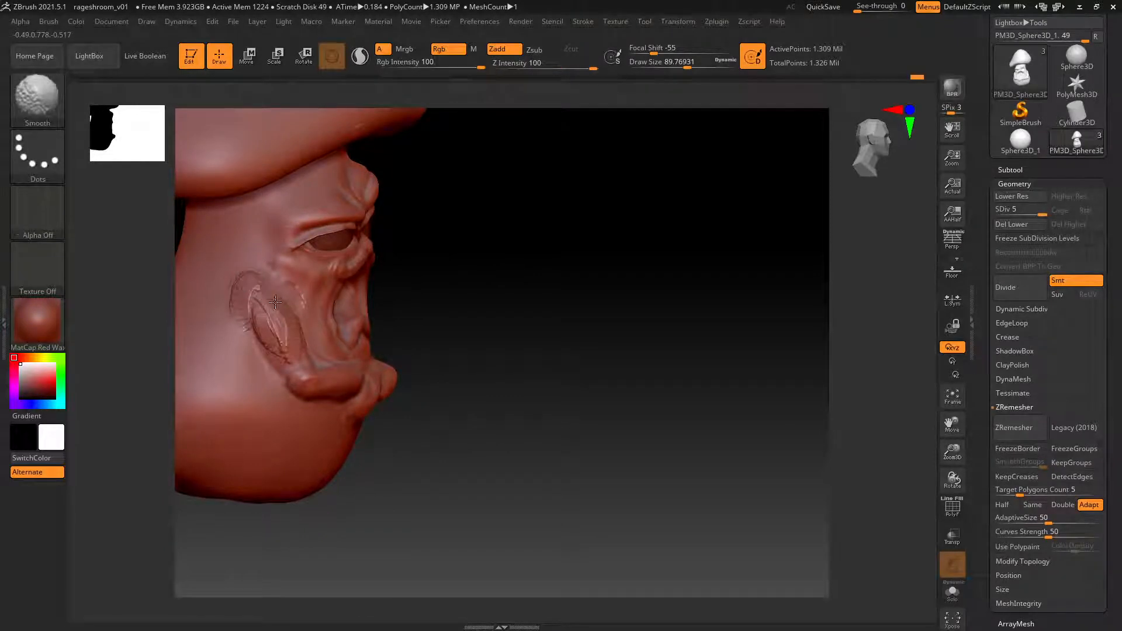
{"action": "left_click_drag", "start_coordinate": [254, 314], "coordinate": [256, 308], "text": "shift"}
Refine the fold's corner between cheek and chin with ClayTubes and smooth it along the lower edge.
{"action": "mouse_move", "coordinate": [295, 366]}
{"action": "right_mouse_down"}
{"action": "mouse_move", "coordinate": [421, 332]}
{"action": "mouse_move", "coordinate": [441, 313]}
{"action": "right_mouse_up"}
{"action": "right_click_drag", "start_coordinate": [261, 347], "coordinate": [258, 378]}
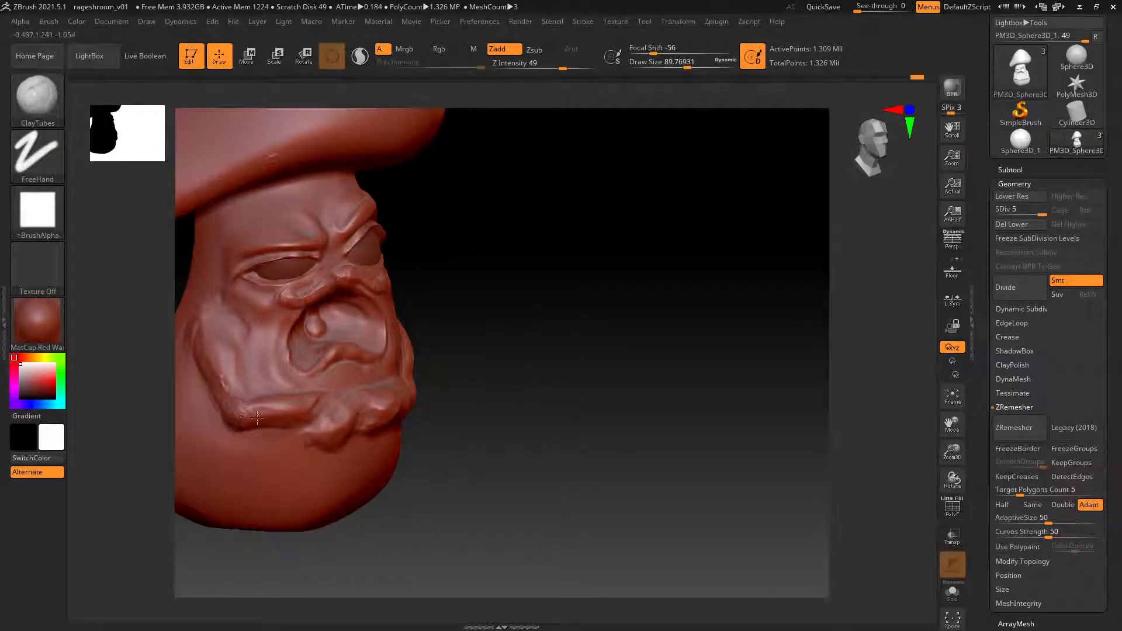
{"action": "key", "text": "shift"}
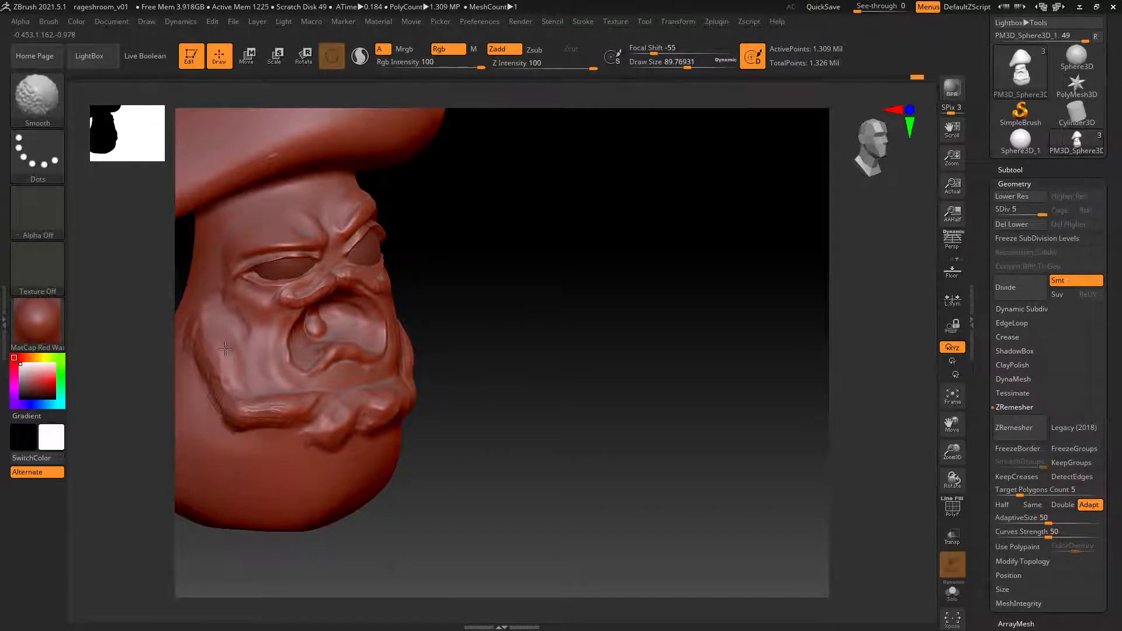
{"action": "mouse_move", "coordinate": [246, 407]}
{"action": "left_mouse_down", "text": "shift"}
{"action": "mouse_move", "coordinate": [293, 391]}
{"action": "mouse_move", "coordinate": [294, 410]}
{"action": "mouse_move", "coordinate": [316, 400]}
{"action": "left_mouse_up", "text": "shift"}
Isolate the body subtool in Solo mode and reduce the brush Draw Size to 33.681.
{"action": "mouse_move", "coordinate": [383, 373]}
{"action": "right_mouse_down"}
{"action": "mouse_move", "coordinate": [365, 374]}
{"action": "mouse_move", "coordinate": [303, 445]}
{"action": "right_mouse_up"}
{"action": "key", "text": "space"}
{"action": "left_click_drag", "start_coordinate": [391, 367], "coordinate": [379, 367]}
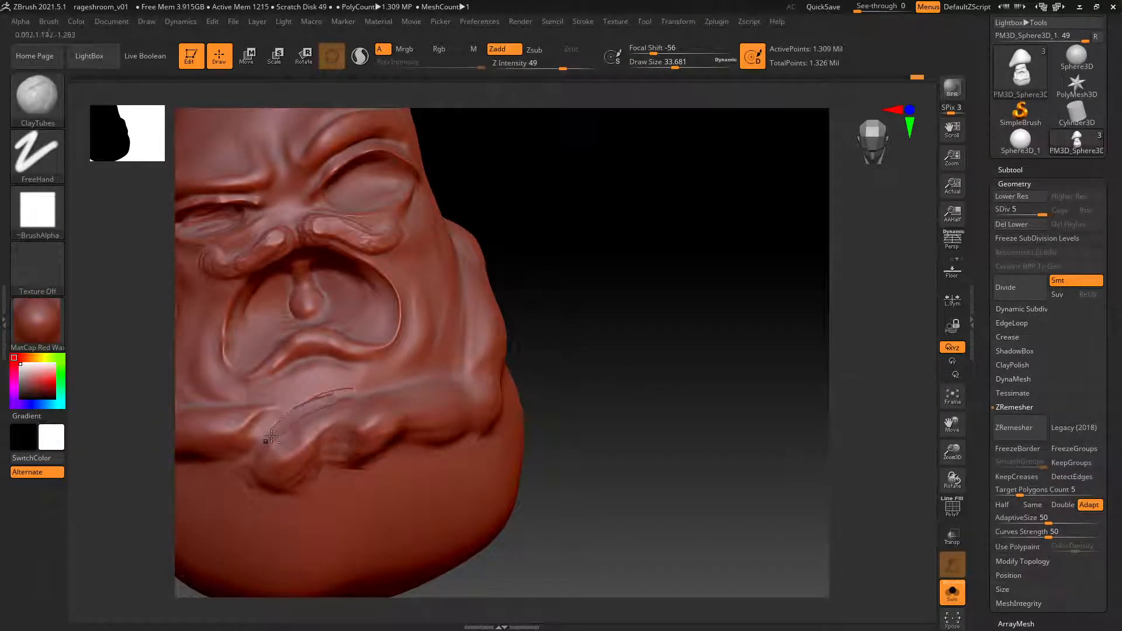
Define the fold's inner edge from the chin to the upper cheek and its rear cheek edge with ClayTubes strokes.
{"action": "left_click_drag", "start_coordinate": [270, 437], "coordinate": [376, 386]}
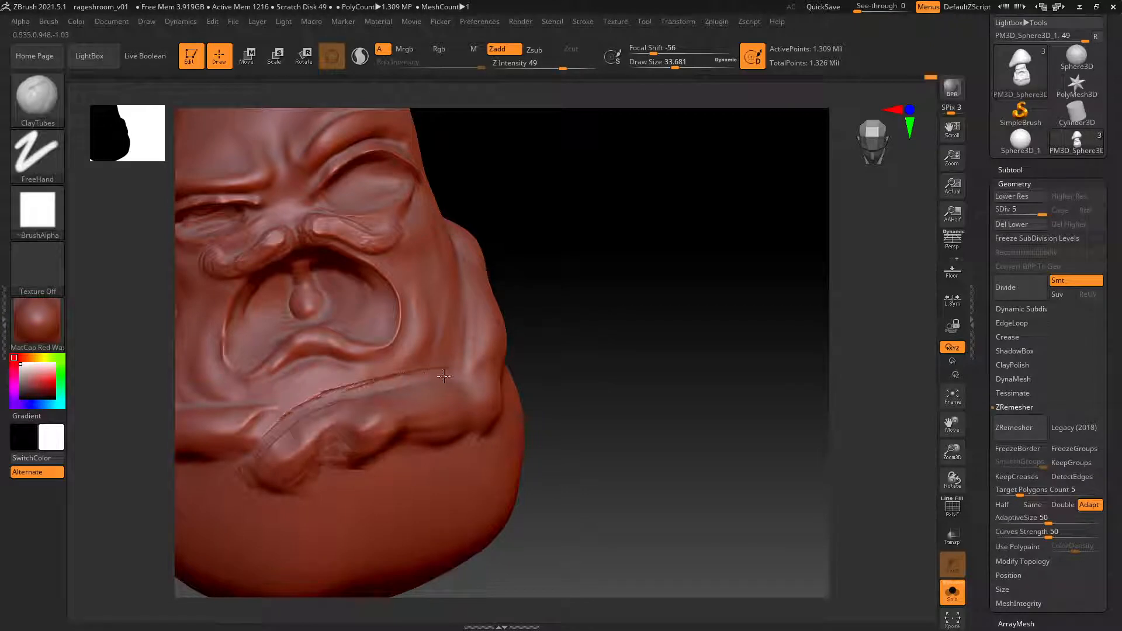
{"action": "right_click_drag", "start_coordinate": [443, 376], "coordinate": [418, 324]}
{"action": "left_click_drag", "start_coordinate": [447, 378], "coordinate": [448, 326]}
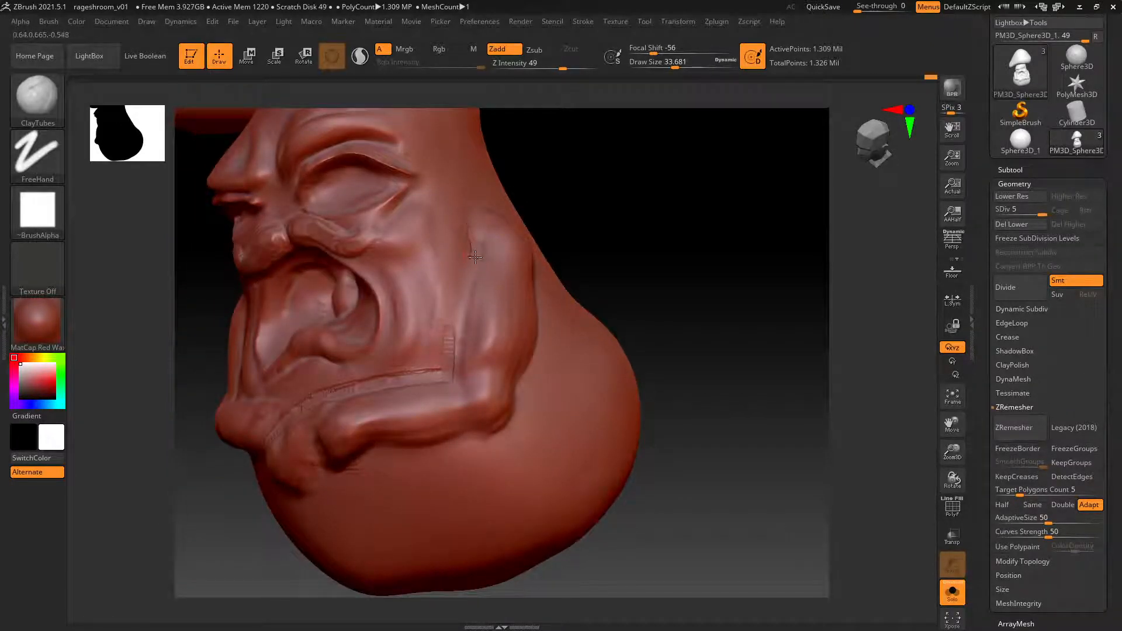
{"action": "left_click_drag", "start_coordinate": [475, 258], "coordinate": [444, 350]}
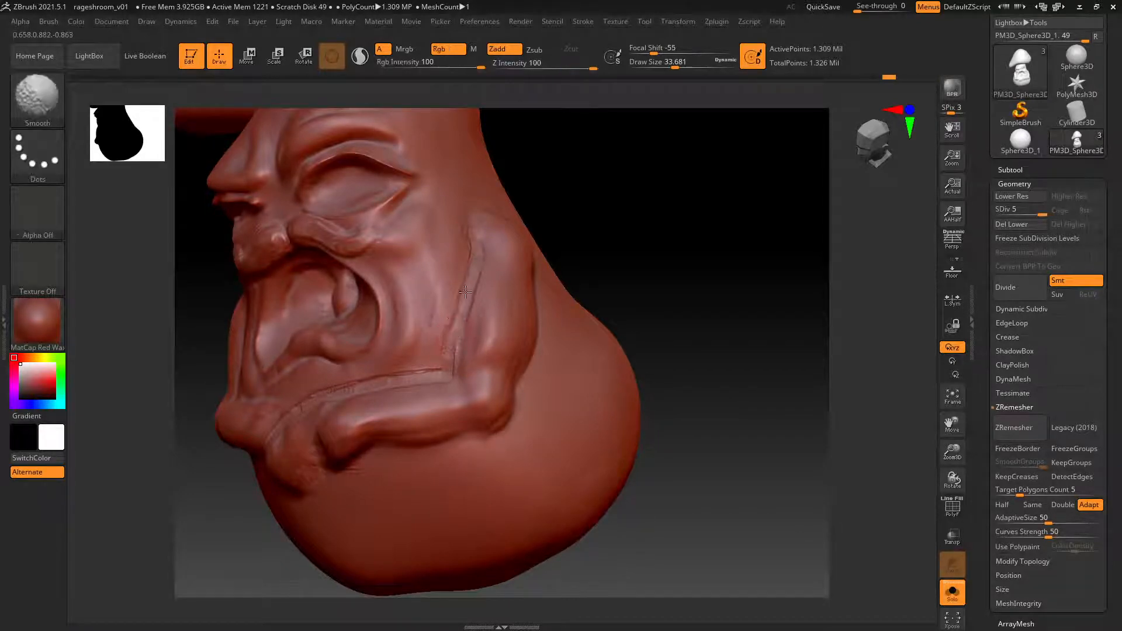
{"action": "mouse_move", "coordinate": [689, 251]}
{"action": "left_mouse_down"}
{"action": "mouse_move", "coordinate": [549, 268]}
{"action": "mouse_move", "coordinate": [554, 298]}
{"action": "left_mouse_up"}
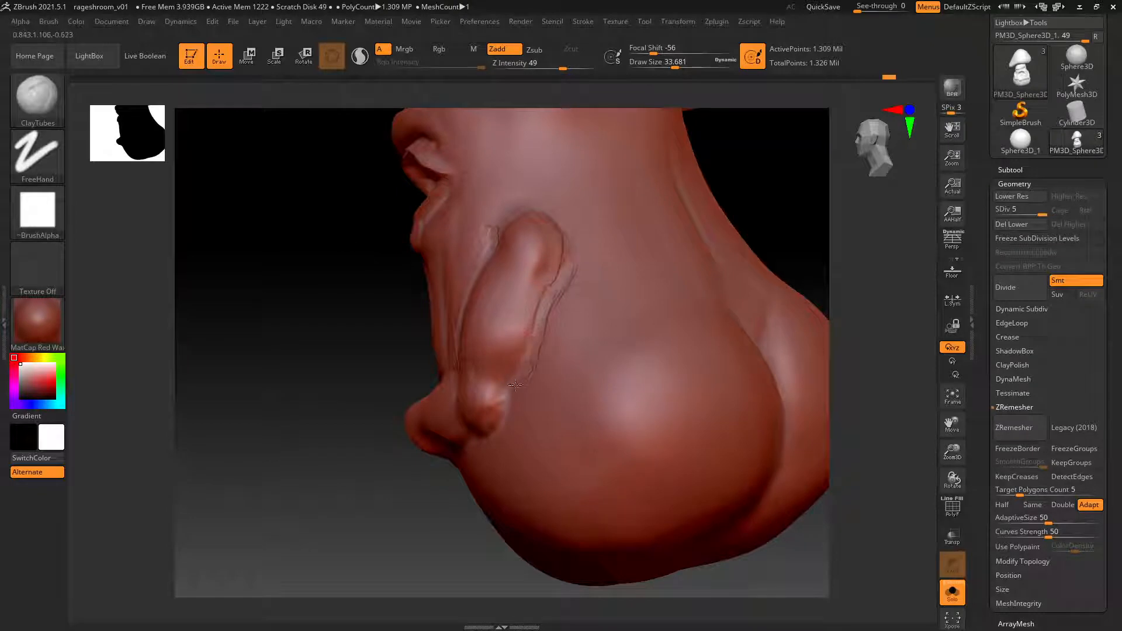
{"action": "left_click_drag", "start_coordinate": [515, 391], "coordinate": [517, 401]}
{"action": "right_click_drag", "start_coordinate": [517, 401], "coordinate": [568, 321]}
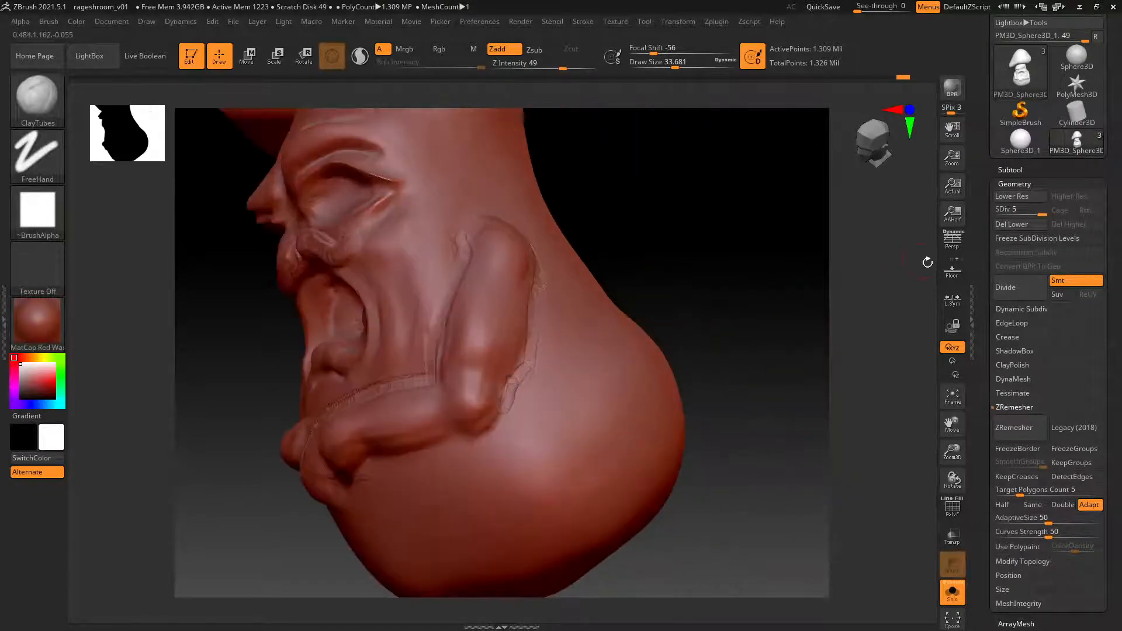
Lower the mesh to subdivision level 4 and add ClayTubes strokes beneath the fold and around its rounded lobe near the chin.
{"action": "left_click_drag", "start_coordinate": [1035, 208], "coordinate": [1023, 213]}
{"action": "right_click_drag", "start_coordinate": [500, 444], "coordinate": [575, 325], "text": "alt"}
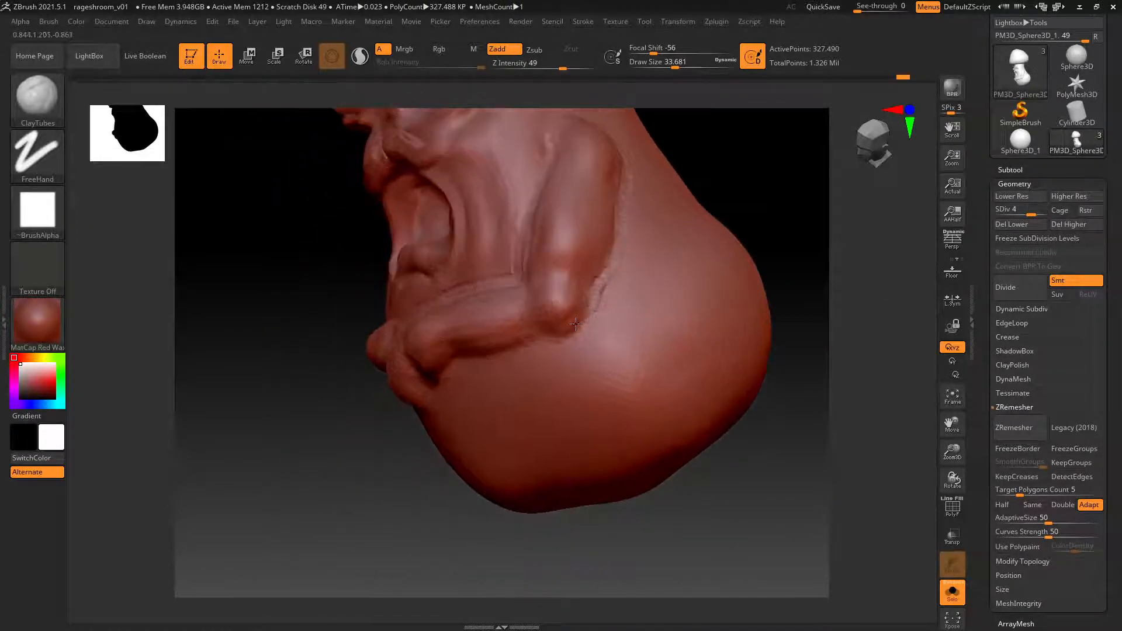
{"action": "right_click_drag", "start_coordinate": [467, 333], "coordinate": [535, 343]}
{"action": "mouse_move", "coordinate": [562, 343]}
{"action": "left_mouse_down"}
{"action": "mouse_move", "coordinate": [461, 353]}
{"action": "mouse_move", "coordinate": [438, 315]}
{"action": "mouse_move", "coordinate": [449, 363]}
{"action": "left_mouse_up"}
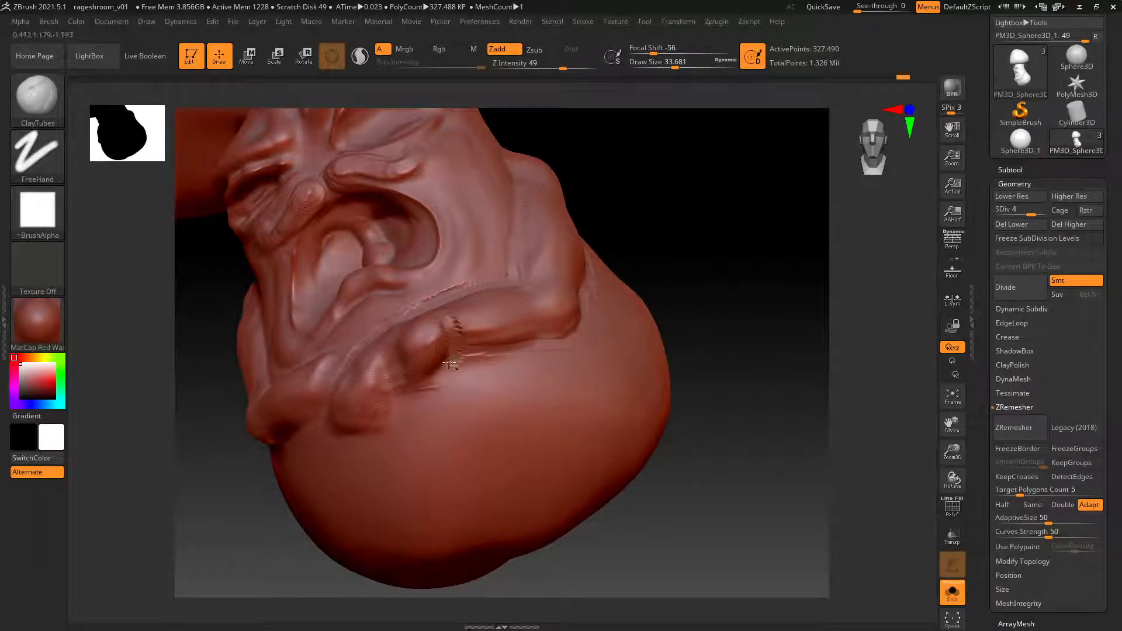
{"action": "mouse_move", "coordinate": [394, 332]}
{"action": "left_mouse_down"}
{"action": "mouse_move", "coordinate": [391, 392]}
{"action": "mouse_move", "coordinate": [435, 388]}
{"action": "mouse_move", "coordinate": [453, 368]}
{"action": "mouse_move", "coordinate": [423, 386]}
{"action": "mouse_move", "coordinate": [387, 381]}
{"action": "mouse_move", "coordinate": [395, 416]}
{"action": "left_mouse_up"}
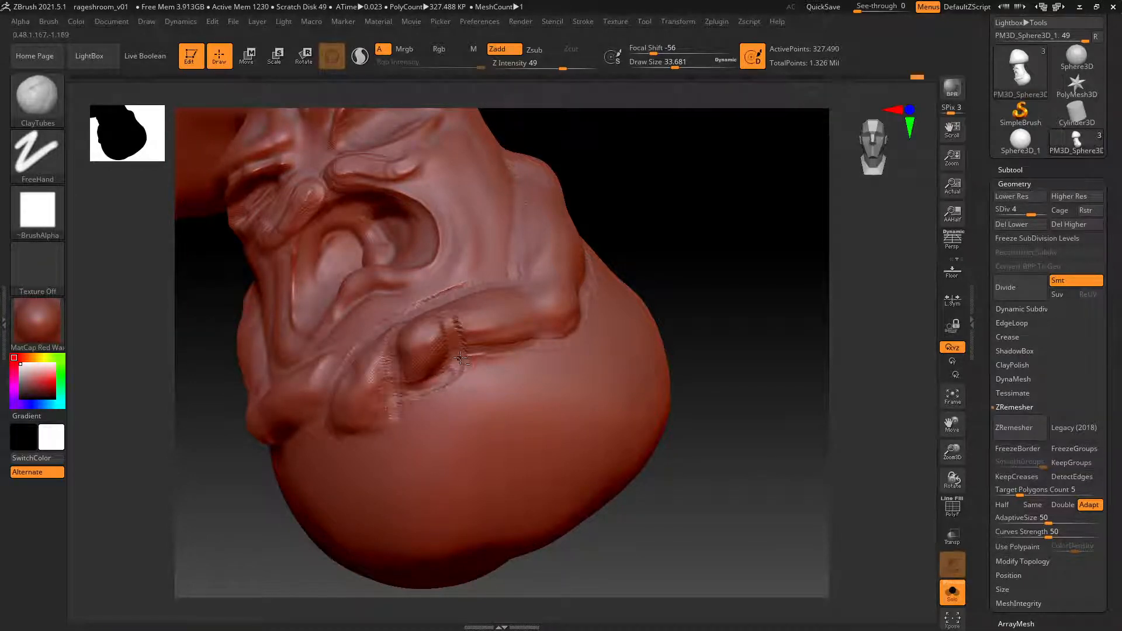
{"action": "left_click_drag", "start_coordinate": [462, 361], "coordinate": [514, 354]}
Outline both sides and the tip of the drooping lobe under the chin with ClayTubes strokes.
{"action": "right_click_drag", "start_coordinate": [460, 346], "coordinate": [466, 349]}
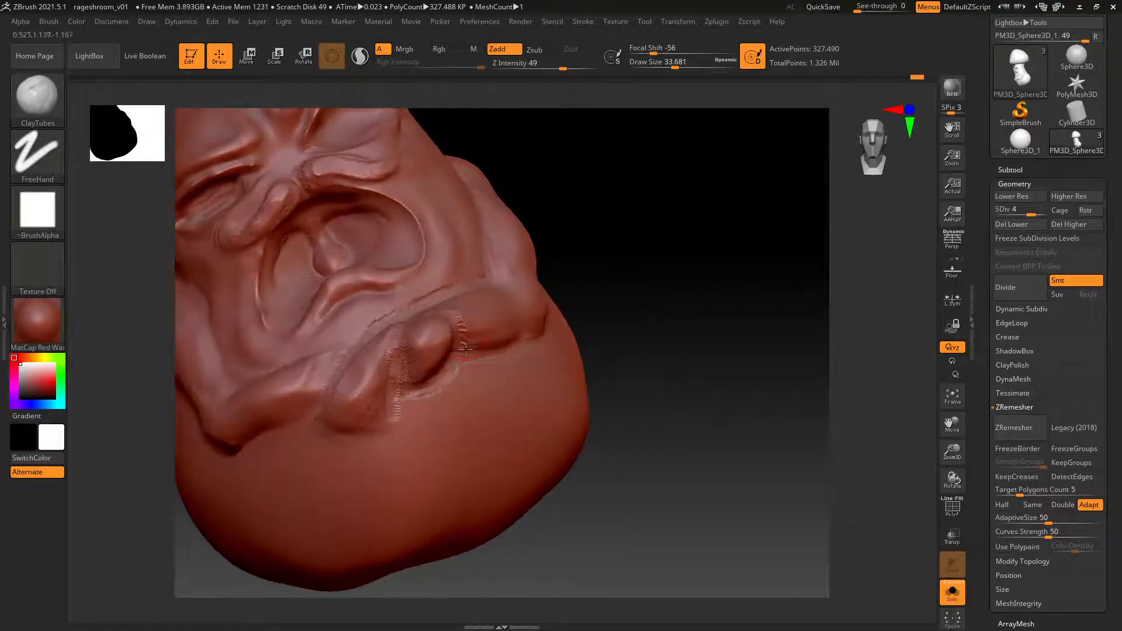
{"action": "right_click_drag", "start_coordinate": [373, 350], "coordinate": [394, 327]}
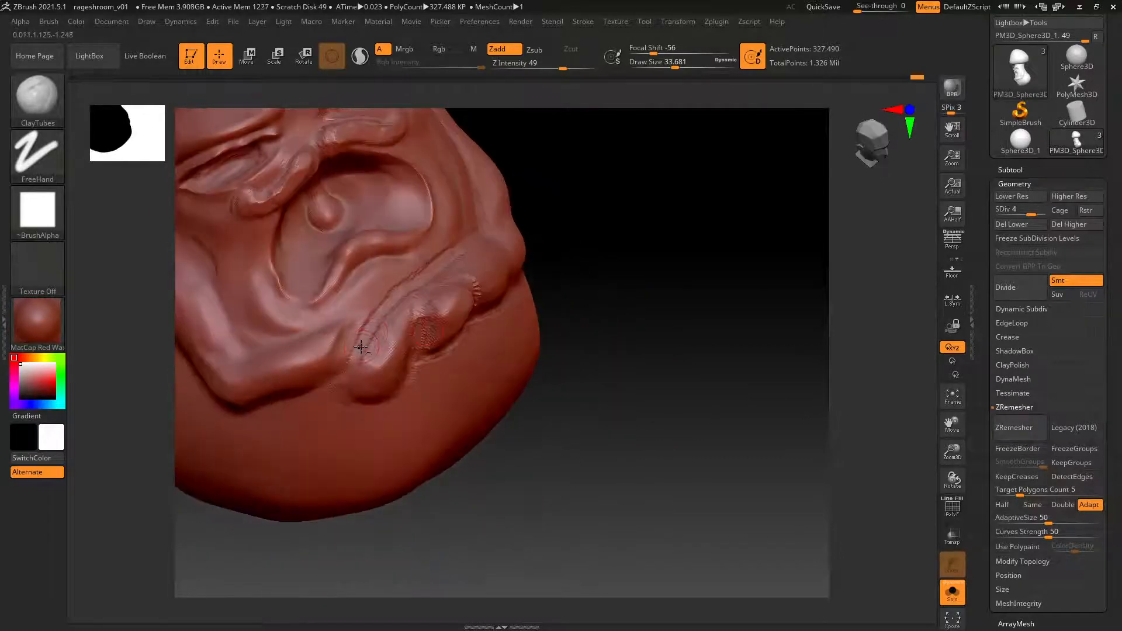
{"action": "left_click_drag", "start_coordinate": [361, 347], "coordinate": [340, 383]}
{"action": "right_click_drag", "start_coordinate": [354, 384], "coordinate": [350, 393]}
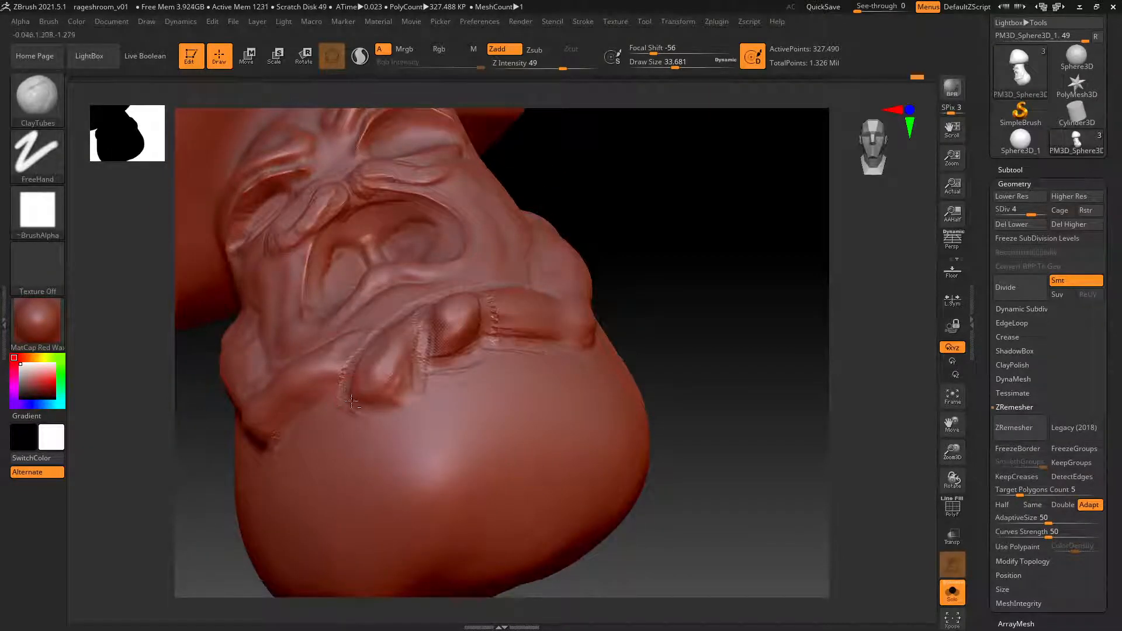
{"action": "left_click_drag", "start_coordinate": [411, 394], "coordinate": [413, 374]}
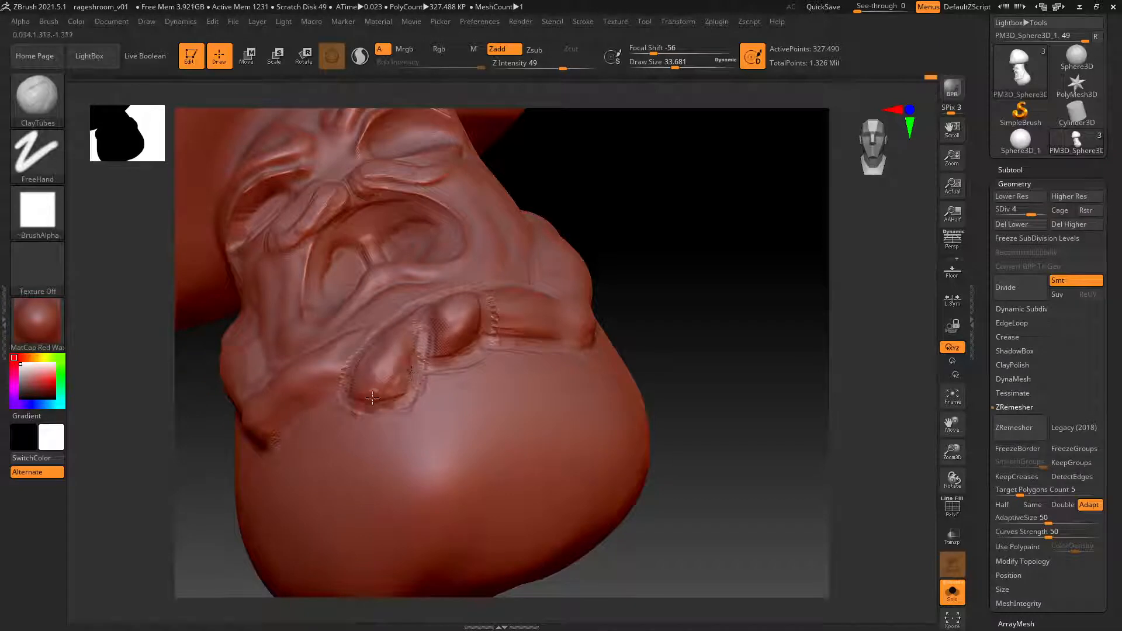
{"action": "right_click_drag", "start_coordinate": [370, 411], "coordinate": [401, 333]}
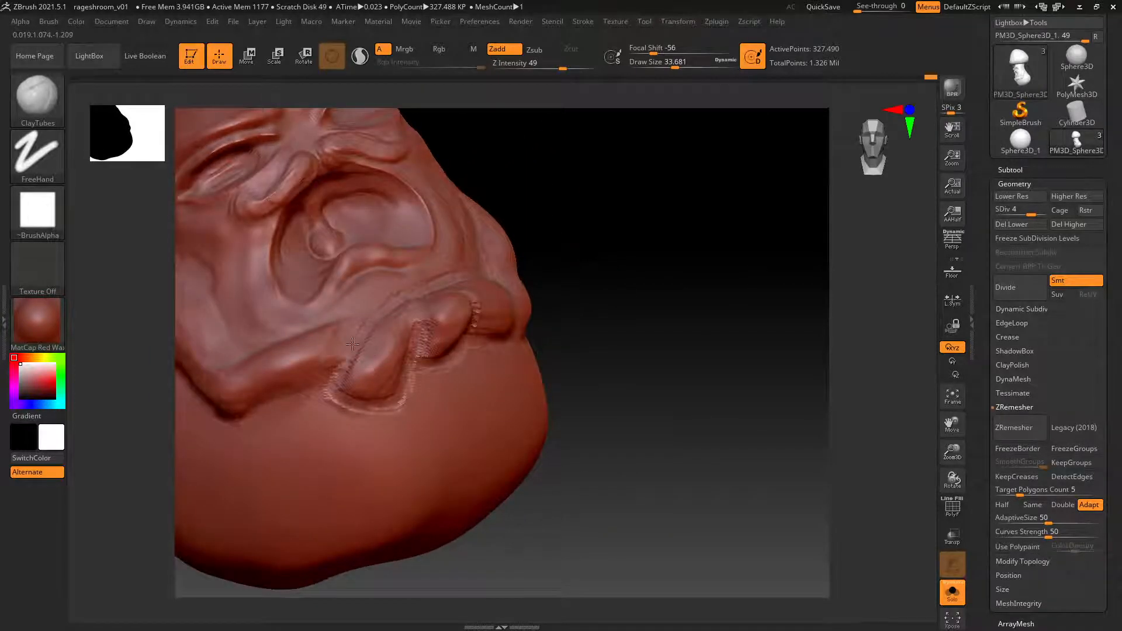
Smooth the clay strokes around the drooping lobe and along the fold's upper edge toward the cheek.
{"action": "right_click_drag", "start_coordinate": [325, 348], "coordinate": [441, 340], "text": "alt"}
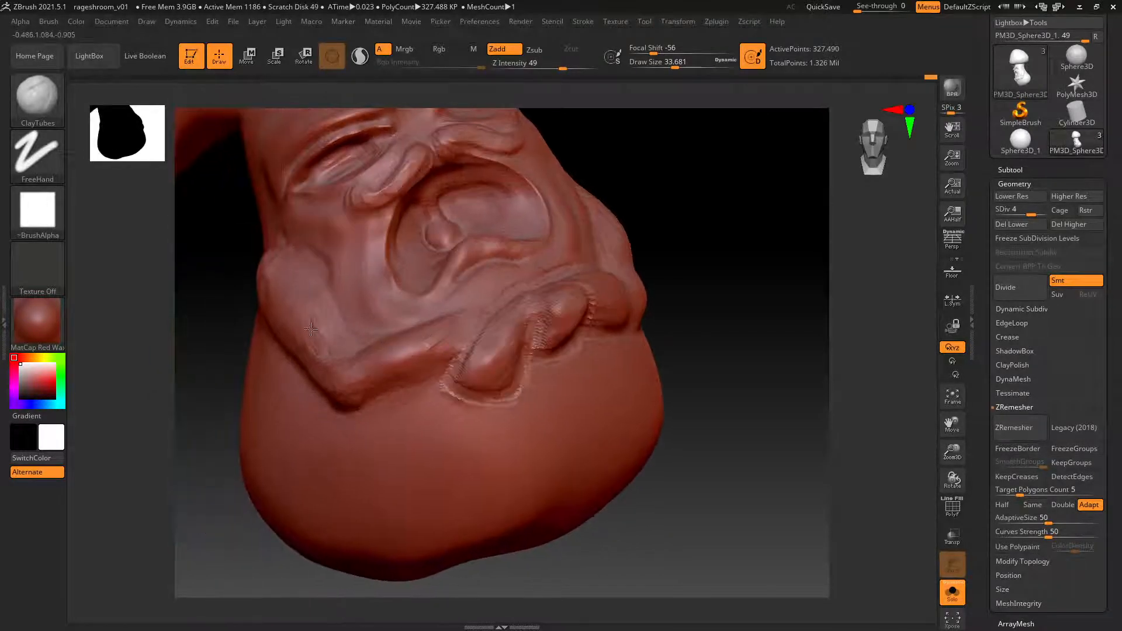
{"action": "key", "text": "shift"}
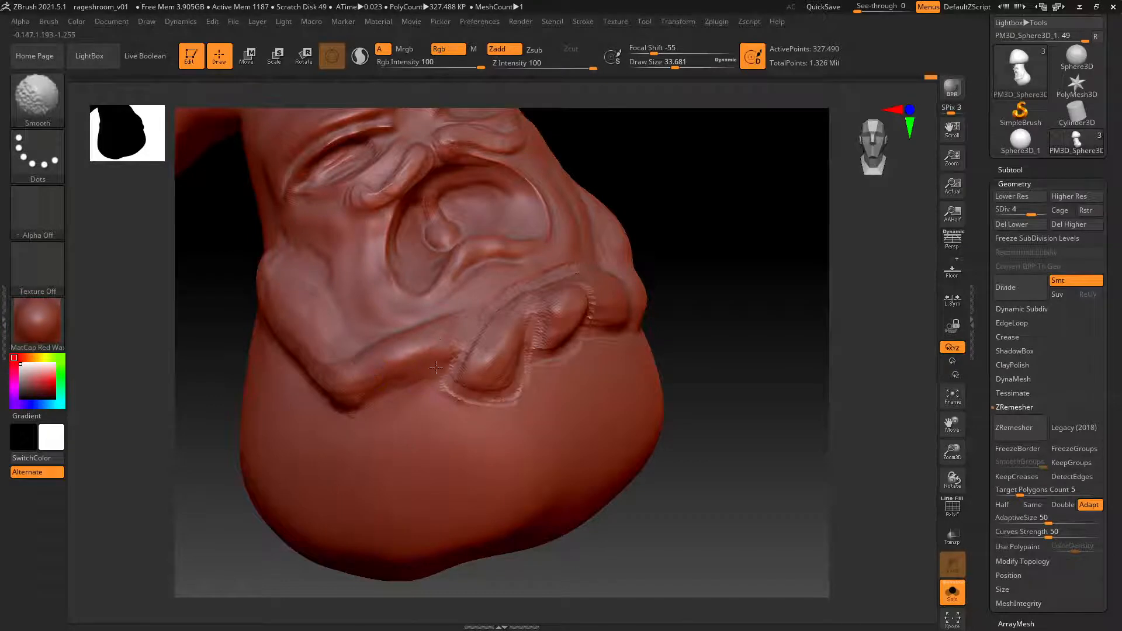
{"action": "left_click_drag", "start_coordinate": [442, 383], "coordinate": [464, 408], "text": "shift"}
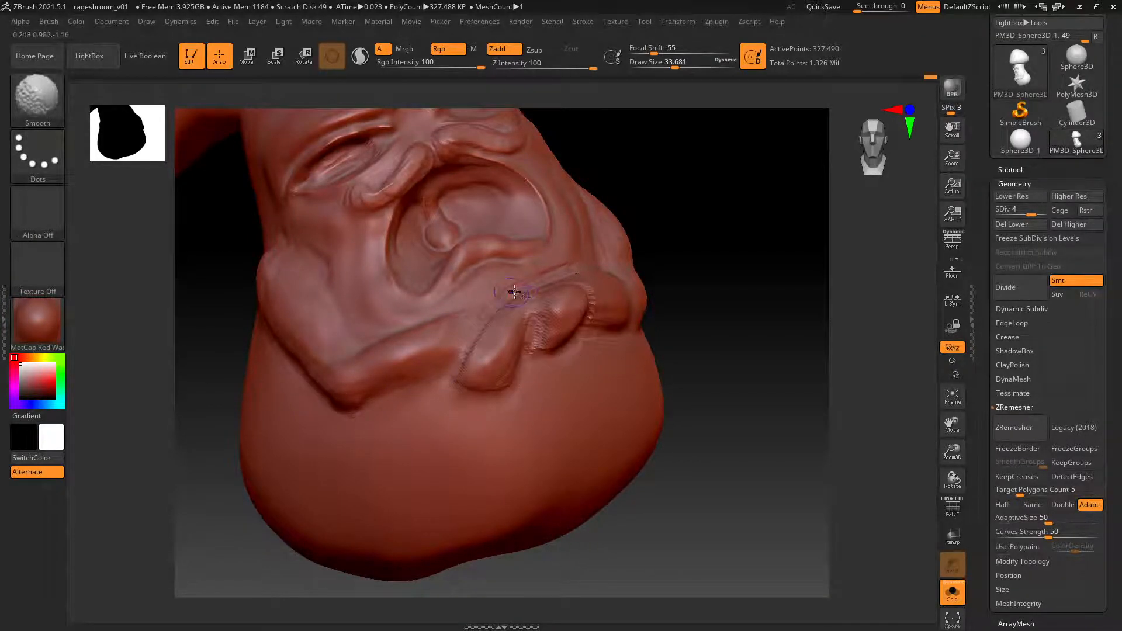
{"action": "mouse_move", "coordinate": [515, 292]}
{"action": "right_mouse_down"}
{"action": "mouse_move", "coordinate": [486, 304]}
{"action": "mouse_move", "coordinate": [520, 286]}
{"action": "mouse_move", "coordinate": [511, 287]}
{"action": "right_mouse_up"}
{"action": "key", "text": "shift"}
{"action": "left_click_drag", "start_coordinate": [555, 271], "coordinate": [611, 244], "text": "shift"}
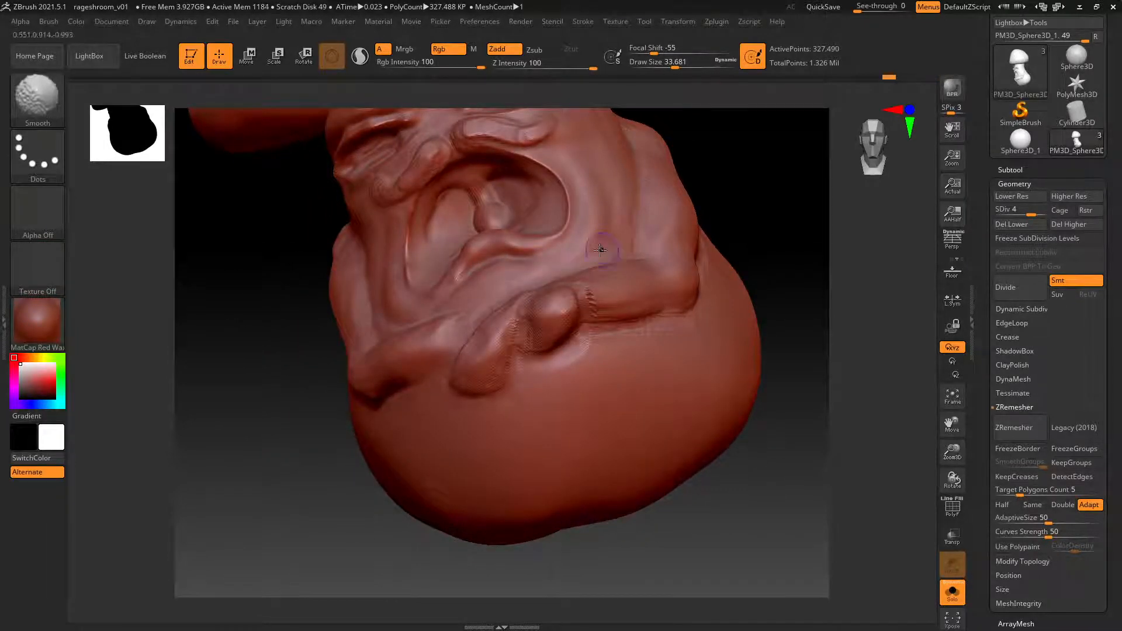
Add ClayTubes volume where the two sides of the fold meet under the mouth and smooth the junction.
{"action": "right_click_drag", "start_coordinate": [611, 244], "coordinate": [484, 305]}
{"action": "mouse_move", "coordinate": [479, 316]}
{"action": "left_mouse_down"}
{"action": "mouse_move", "coordinate": [459, 339]}
{"action": "mouse_move", "coordinate": [467, 354]}
{"action": "mouse_move", "coordinate": [468, 303]}
{"action": "mouse_move", "coordinate": [433, 316]}
{"action": "mouse_move", "coordinate": [506, 306]}
{"action": "left_mouse_up"}
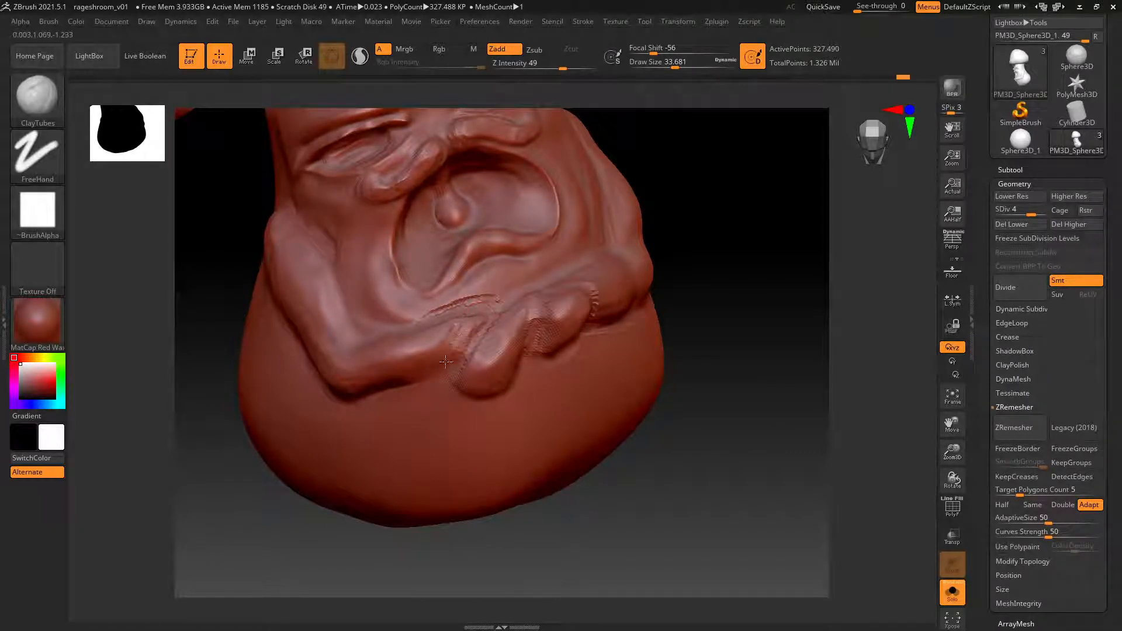
{"action": "key", "text": "shift"}
{"action": "mouse_move", "coordinate": [483, 329]}
{"action": "left_mouse_down", "text": "shift"}
{"action": "mouse_move", "coordinate": [462, 303]}
{"action": "mouse_move", "coordinate": [429, 318]}
{"action": "mouse_move", "coordinate": [510, 284]}
{"action": "left_mouse_up", "text": "shift"}
{"action": "key", "text": "shift"}
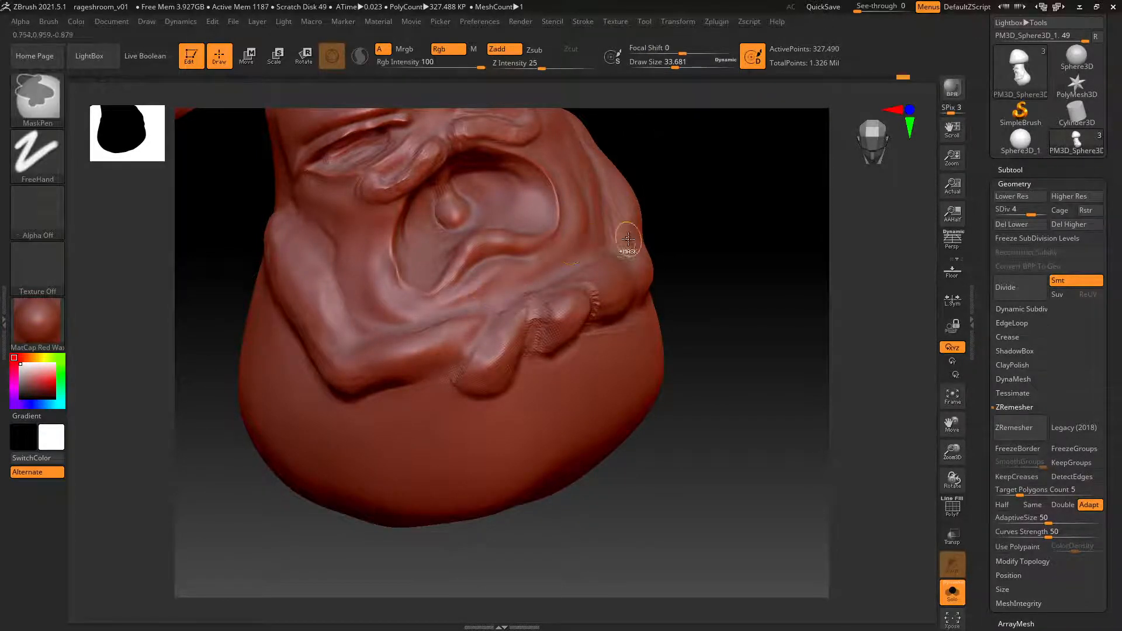
Exit Solo mode and smooth the lower and rear edges of the fold around the cheek corner.
{"action": "right_click_drag", "start_coordinate": [624, 240], "coordinate": [393, 345], "text": "ctrl"}
{"action": "right_click", "coordinate": [393, 345]}
{"action": "key", "text": "shift"}
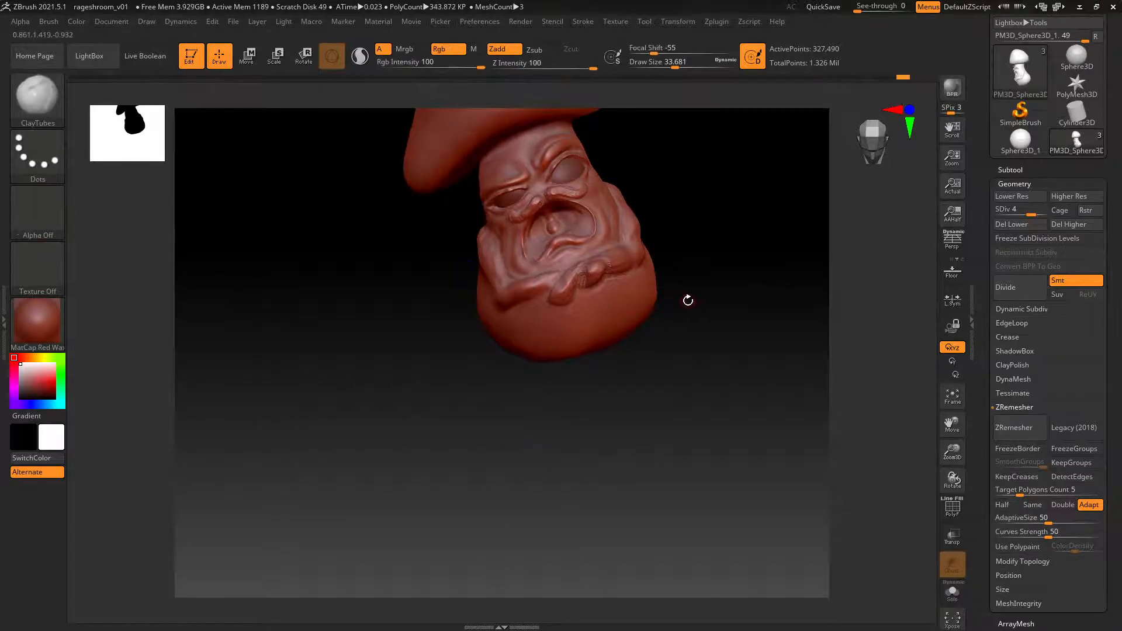
{"action": "mouse_move", "coordinate": [686, 298]}
{"action": "left_mouse_down"}
{"action": "mouse_move", "coordinate": [659, 286]}
{"action": "mouse_move", "coordinate": [701, 227]}
{"action": "mouse_move", "coordinate": [669, 246]}
{"action": "mouse_move", "coordinate": [668, 230]}
{"action": "mouse_move", "coordinate": [694, 225]}
{"action": "mouse_move", "coordinate": [618, 243]}
{"action": "mouse_move", "coordinate": [656, 223]}
{"action": "left_mouse_up"}
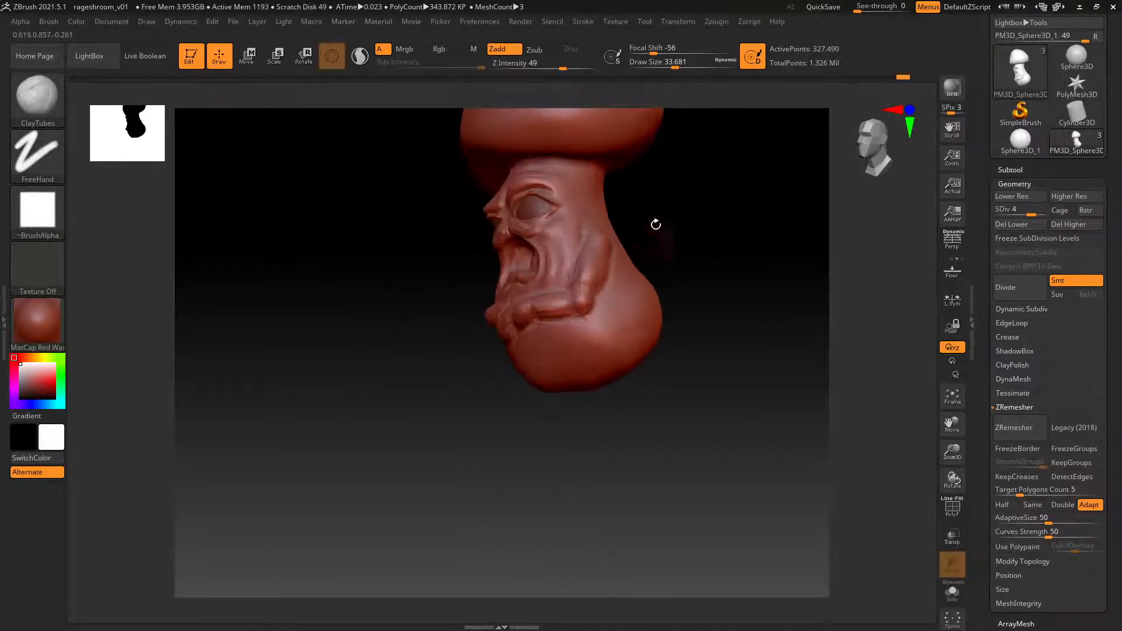
{"action": "right_click_drag", "start_coordinate": [631, 249], "coordinate": [711, 221], "text": "ctrl"}
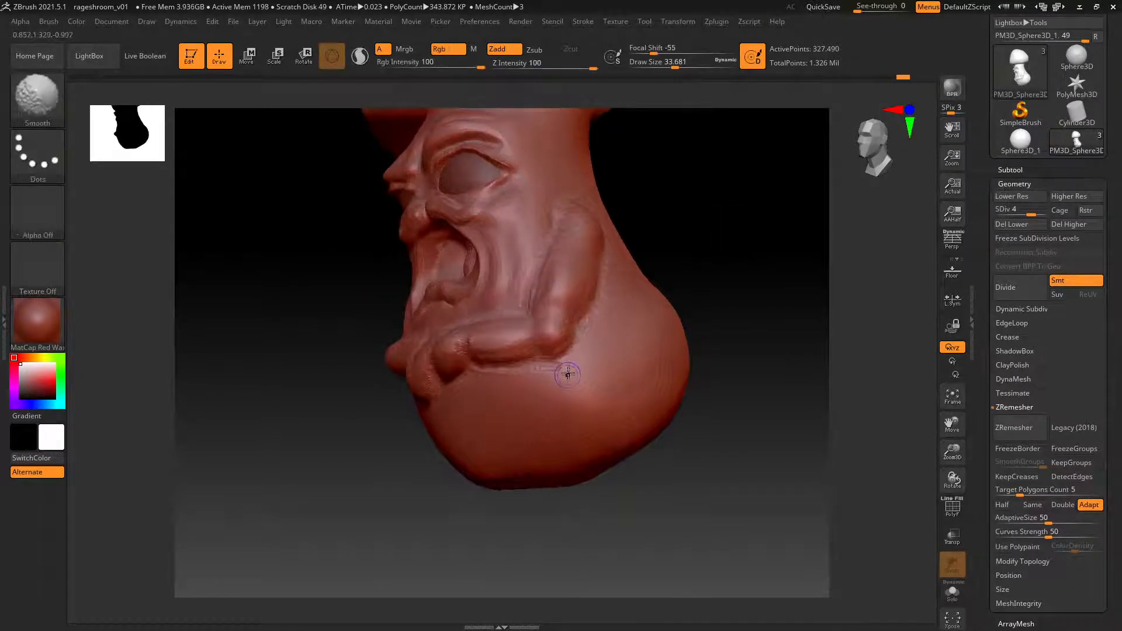
{"action": "left_click_drag", "start_coordinate": [566, 374], "coordinate": [513, 370], "text": "shift"}
{"action": "right_click_drag", "start_coordinate": [500, 308], "coordinate": [482, 350]}
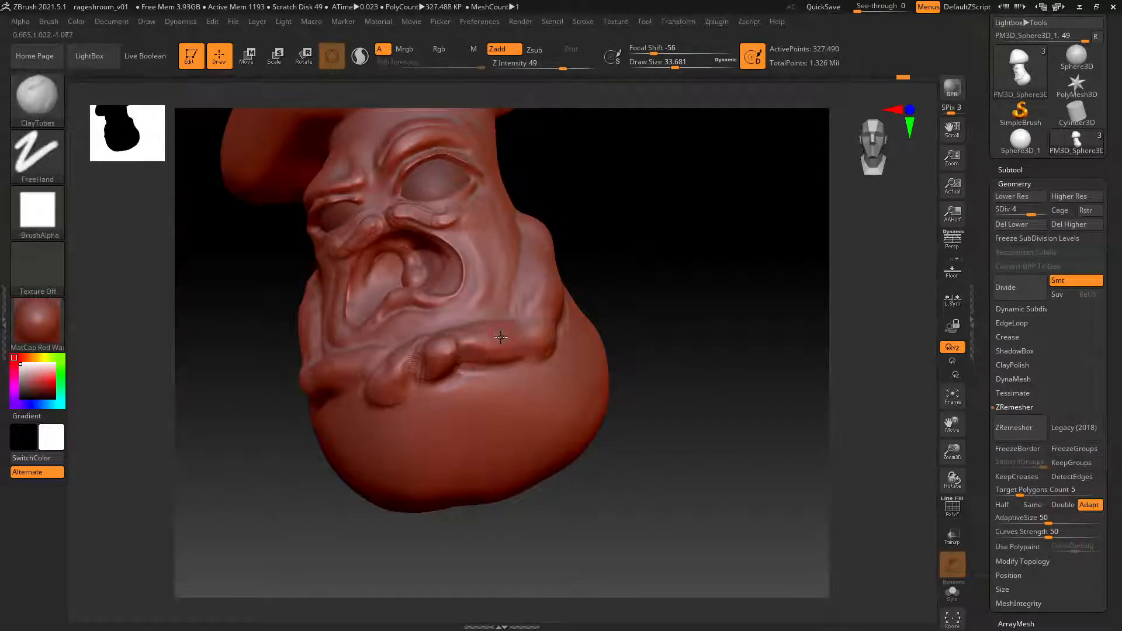
{"action": "right_click_drag", "start_coordinate": [450, 328], "coordinate": [558, 325]}
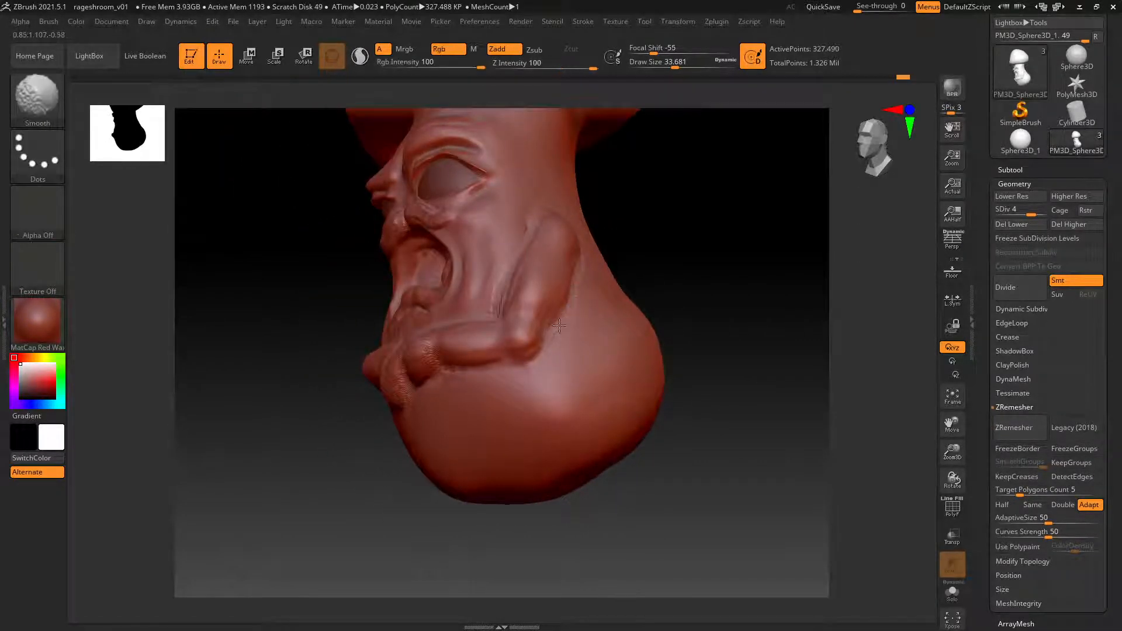
{"action": "left_click_drag", "start_coordinate": [579, 281], "coordinate": [579, 252], "text": "shift"}
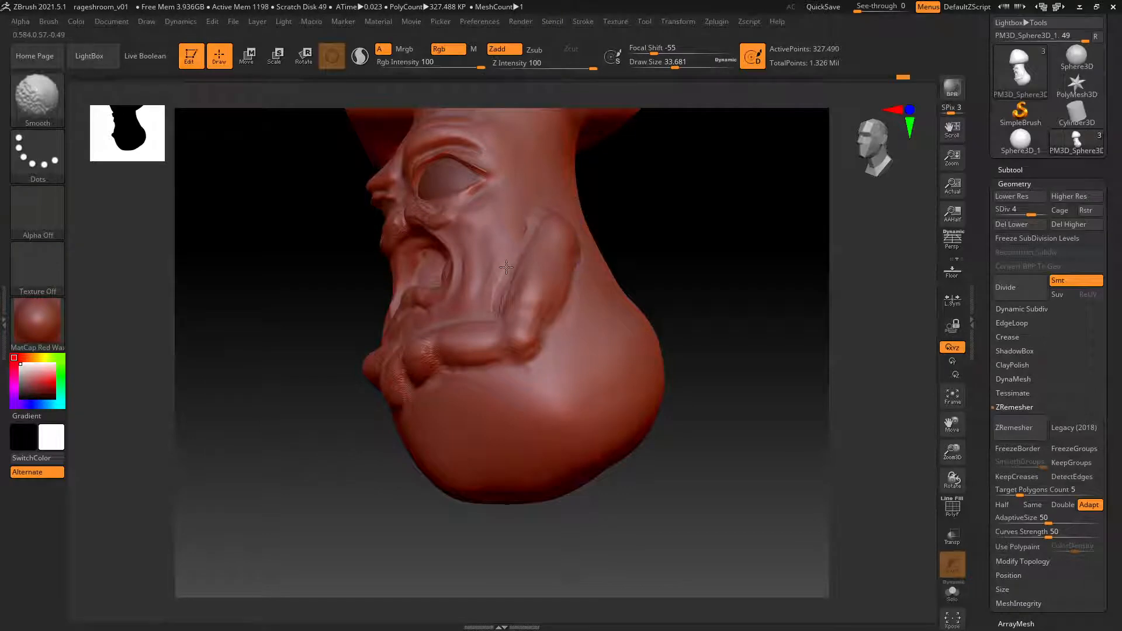
Build up the upper end of the fold on the opposite cheek with ClayTubes strokes.
{"action": "right_click_drag", "start_coordinate": [501, 275], "coordinate": [555, 269]}
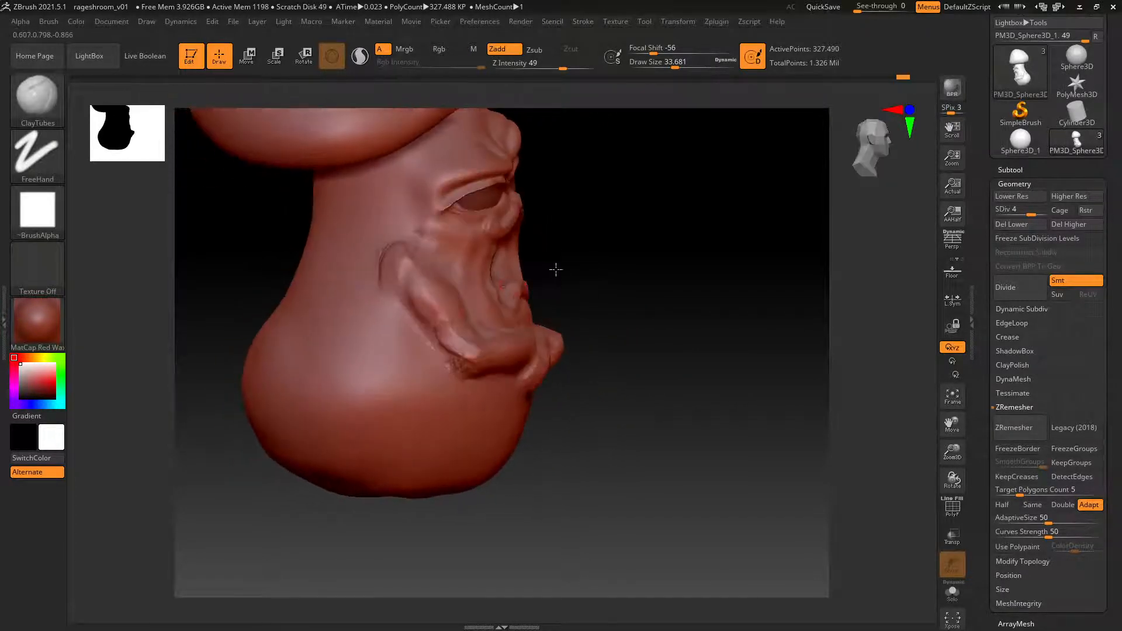
{"action": "mouse_move", "coordinate": [460, 282]}
{"action": "right_mouse_down"}
{"action": "mouse_move", "coordinate": [432, 300]}
{"action": "mouse_move", "coordinate": [401, 258]}
{"action": "mouse_move", "coordinate": [378, 271]}
{"action": "right_mouse_up"}
{"action": "right_click_drag", "start_coordinate": [507, 269], "coordinate": [496, 230]}
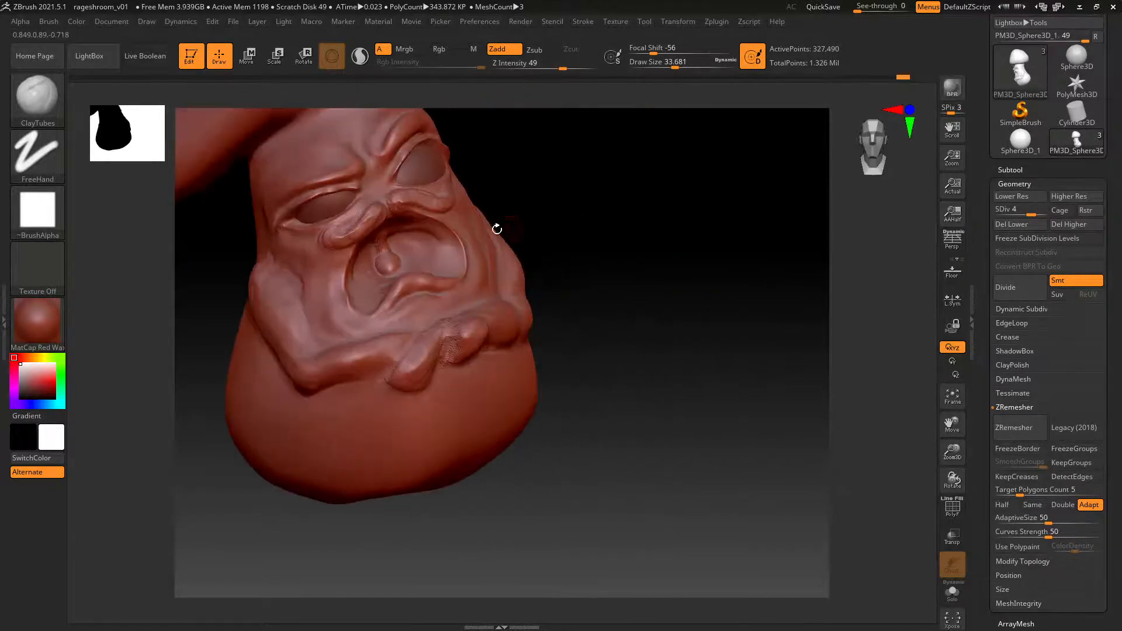
{"action": "right_click_drag", "start_coordinate": [267, 266], "coordinate": [296, 273]}
{"action": "left_click_drag", "start_coordinate": [296, 272], "coordinate": [320, 271]}
{"action": "mouse_move", "coordinate": [265, 267]}
{"action": "right_mouse_down"}
{"action": "mouse_move", "coordinate": [287, 250]}
{"action": "mouse_move", "coordinate": [313, 266]}
{"action": "mouse_move", "coordinate": [332, 252]}
{"action": "mouse_move", "coordinate": [360, 256]}
{"action": "right_mouse_up"}
{"action": "mouse_move", "coordinate": [360, 255]}
{"action": "left_mouse_down"}
{"action": "mouse_move", "coordinate": [353, 284]}
{"action": "mouse_move", "coordinate": [345, 257]}
{"action": "mouse_move", "coordinate": [420, 317]}
{"action": "mouse_move", "coordinate": [401, 296]}
{"action": "mouse_move", "coordinate": [400, 309]}
{"action": "left_mouse_up"}
Shape the fold just below its rounded upper end on that cheek with ClayTubes and smooth the transition.
{"action": "right_click_drag", "start_coordinate": [485, 243], "coordinate": [367, 292]}
{"action": "left_click_drag", "start_coordinate": [345, 286], "coordinate": [385, 320]}
{"action": "left_click_drag", "start_coordinate": [343, 295], "coordinate": [360, 315]}
{"action": "right_click_drag", "start_coordinate": [351, 293], "coordinate": [400, 287]}
{"action": "mouse_move", "coordinate": [349, 295]}
{"action": "left_mouse_down", "text": "shift"}
{"action": "mouse_move", "coordinate": [369, 323]}
{"action": "mouse_move", "coordinate": [346, 295]}
{"action": "left_mouse_up", "text": "shift"}
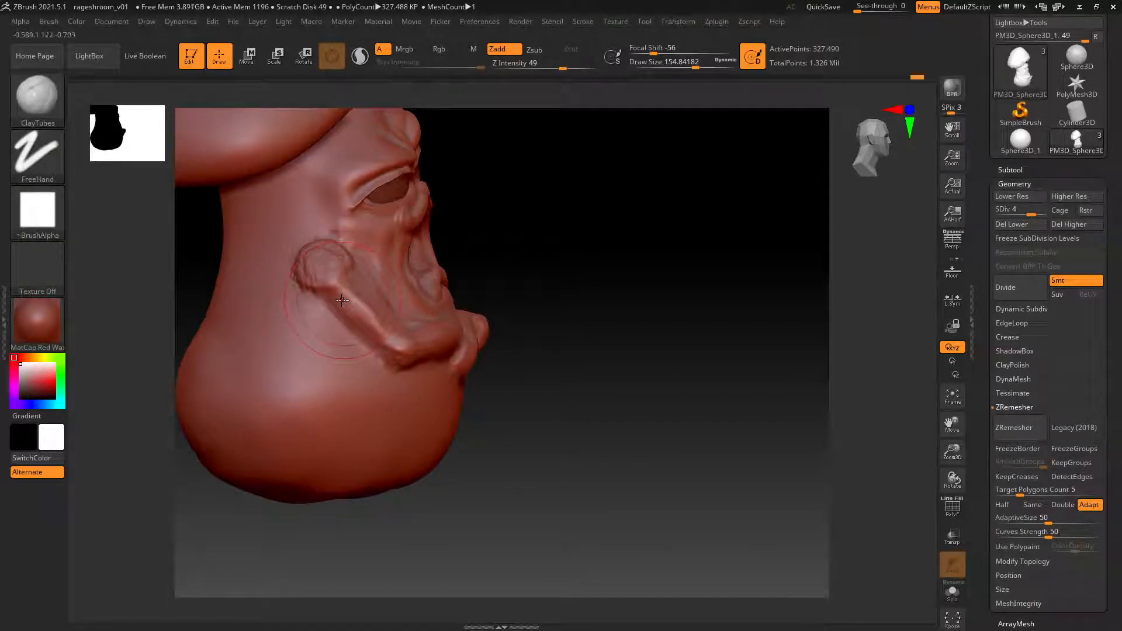
{"action": "mouse_move", "coordinate": [374, 273]}
{"action": "right_mouse_down", "text": "alt"}
{"action": "mouse_move", "coordinate": [500, 291]}
{"action": "mouse_move", "coordinate": [467, 320]}
{"action": "right_mouse_up", "text": "alt"}
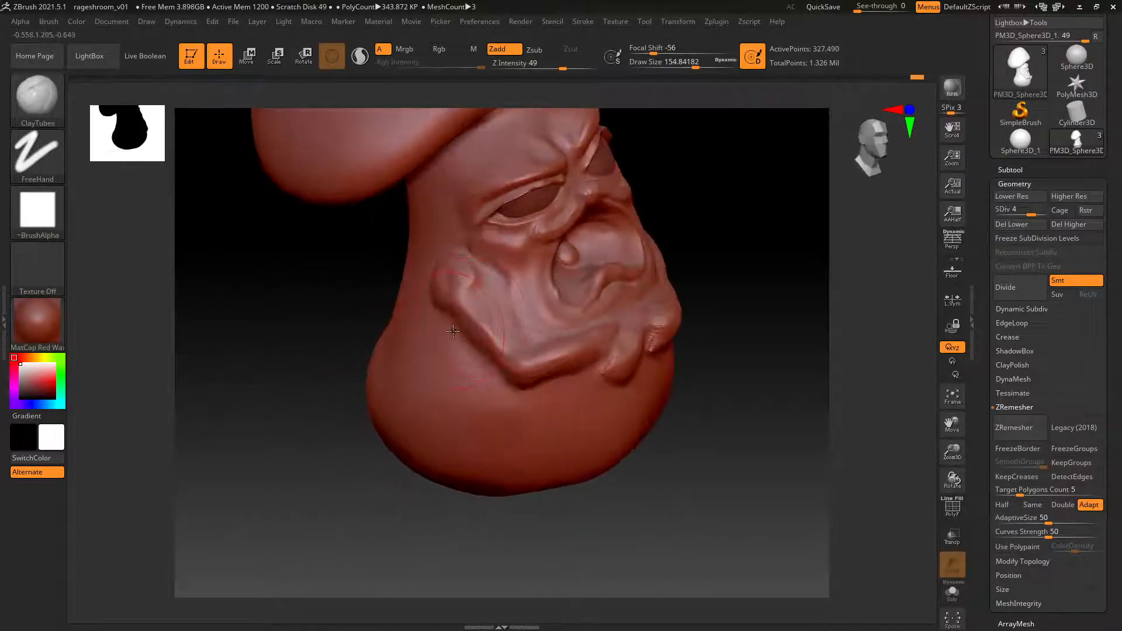
{"action": "key", "text": "b"}
{"action": "key", "text": "c"}
{"action": "key", "text": "p"}
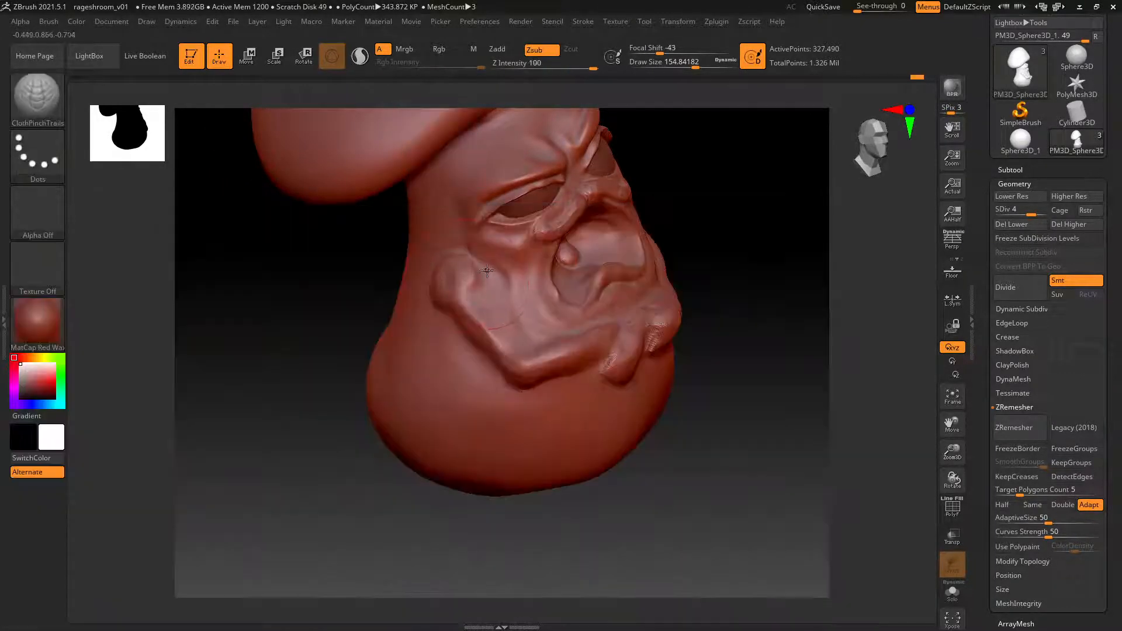
{"action": "right_click_drag", "start_coordinate": [455, 274], "coordinate": [497, 301], "text": "ctrl"}
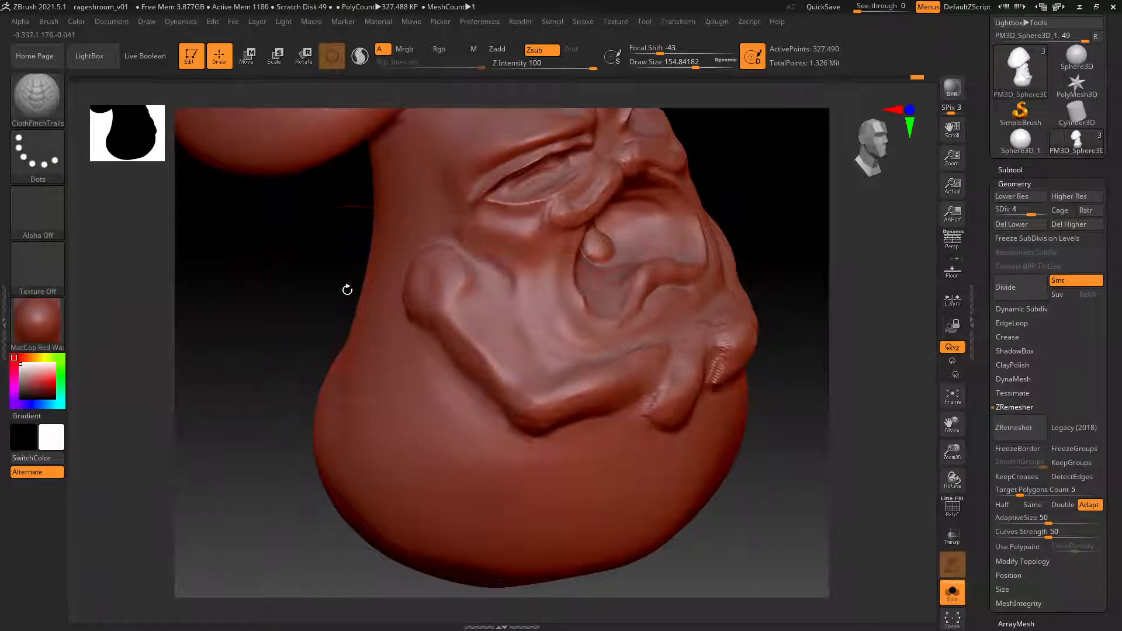
Select the ClayTubes brush, set its Draw Size to 31.94994, and stroke along the fold's inner edge from cheek to chin.
{"action": "key", "text": "b"}
{"action": "key", "text": "c"}
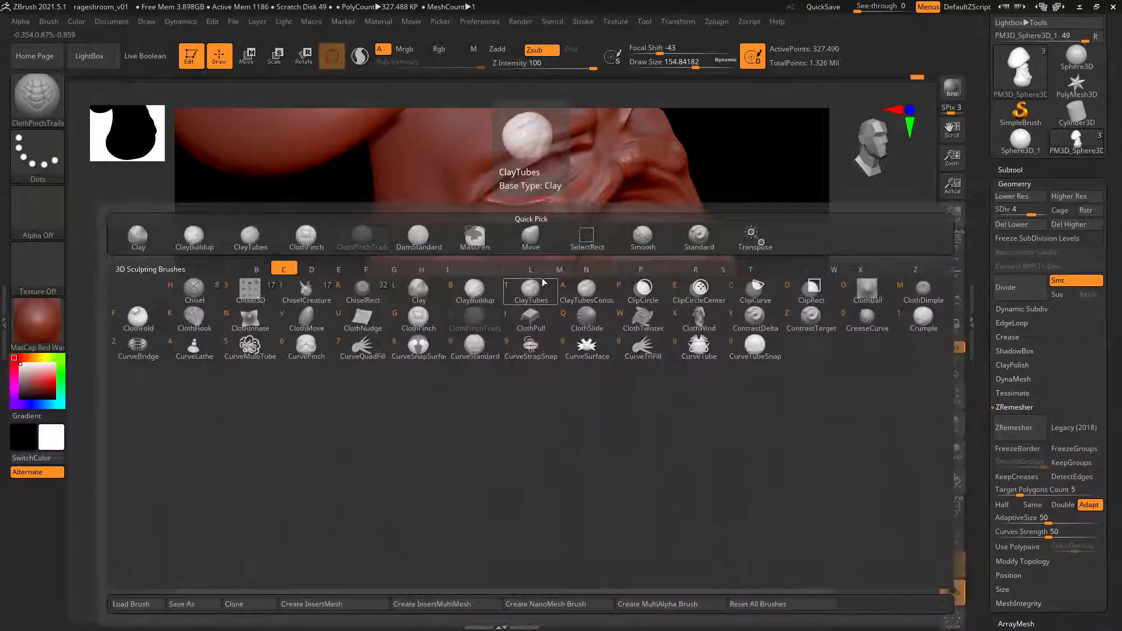
{"action": "key", "text": "t"}
{"action": "key", "text": "space"}
{"action": "mouse_move", "coordinate": [514, 297]}
{"action": "left_mouse_down"}
{"action": "mouse_move", "coordinate": [485, 289]}
{"action": "mouse_move", "coordinate": [513, 339]}
{"action": "mouse_move", "coordinate": [563, 363]}
{"action": "left_mouse_up"}
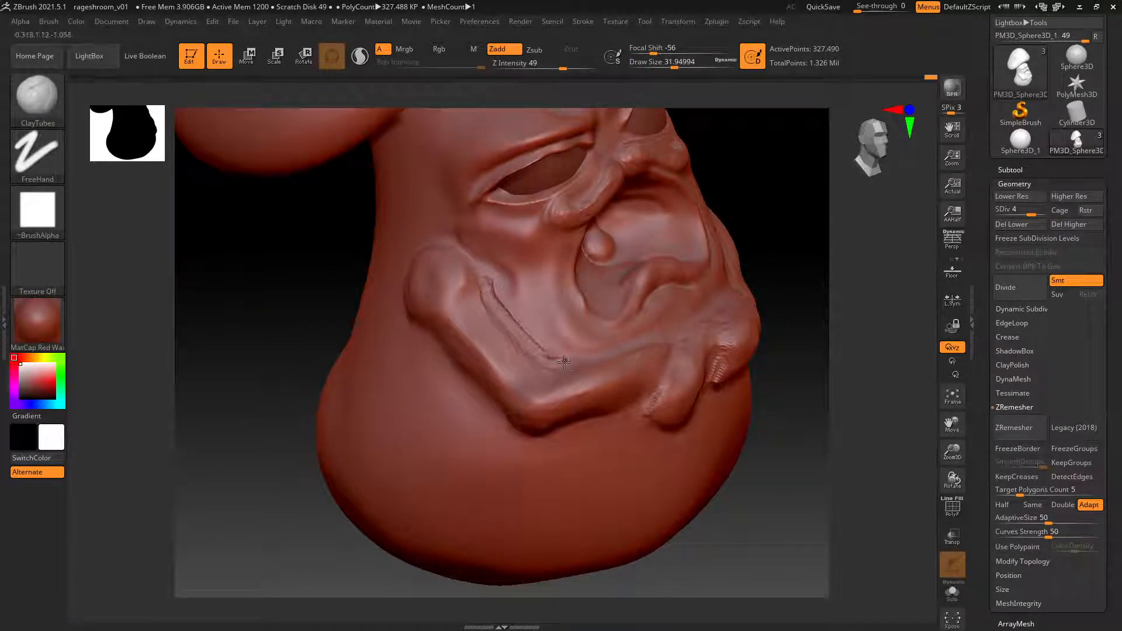
Undo the last three brush actions and smooth the crease along the fold's inner cheek edge.
{"action": "key", "text": "ctrl+z"}
{"action": "key", "text": "ctrl+z"}
{"action": "key", "text": "ctrl+z"}
{"action": "key", "text": "shift"}
{"action": "left_click_drag", "start_coordinate": [520, 322], "coordinate": [559, 354], "text": "shift"}
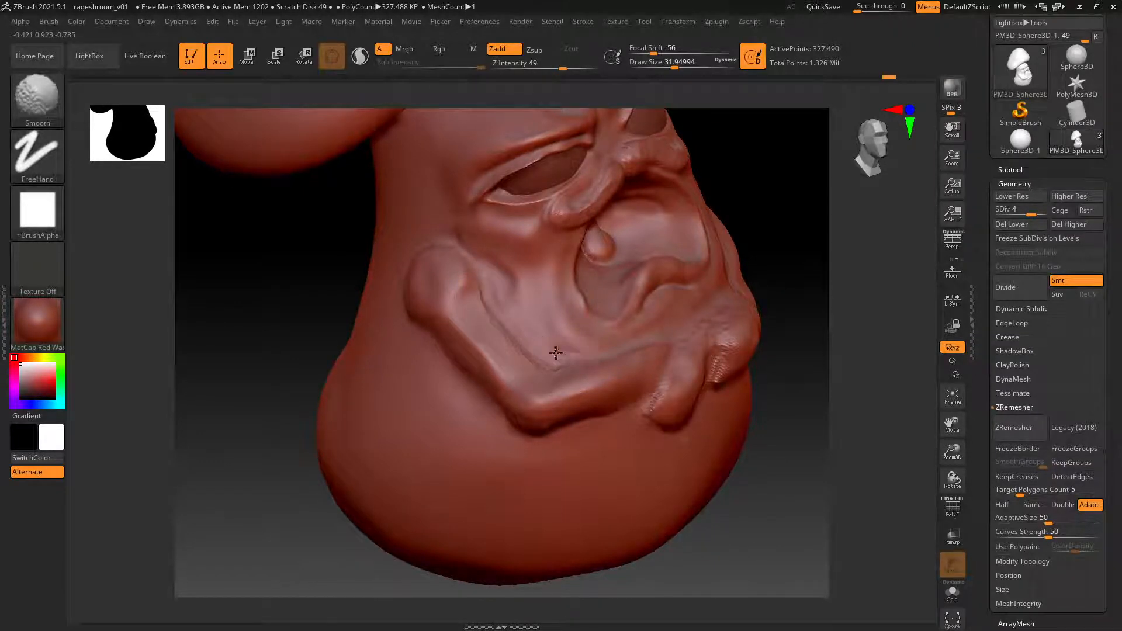
{"action": "mouse_move", "coordinate": [517, 323]}
{"action": "right_mouse_down"}
{"action": "mouse_move", "coordinate": [625, 321]}
{"action": "mouse_move", "coordinate": [489, 314]}
{"action": "right_mouse_up"}
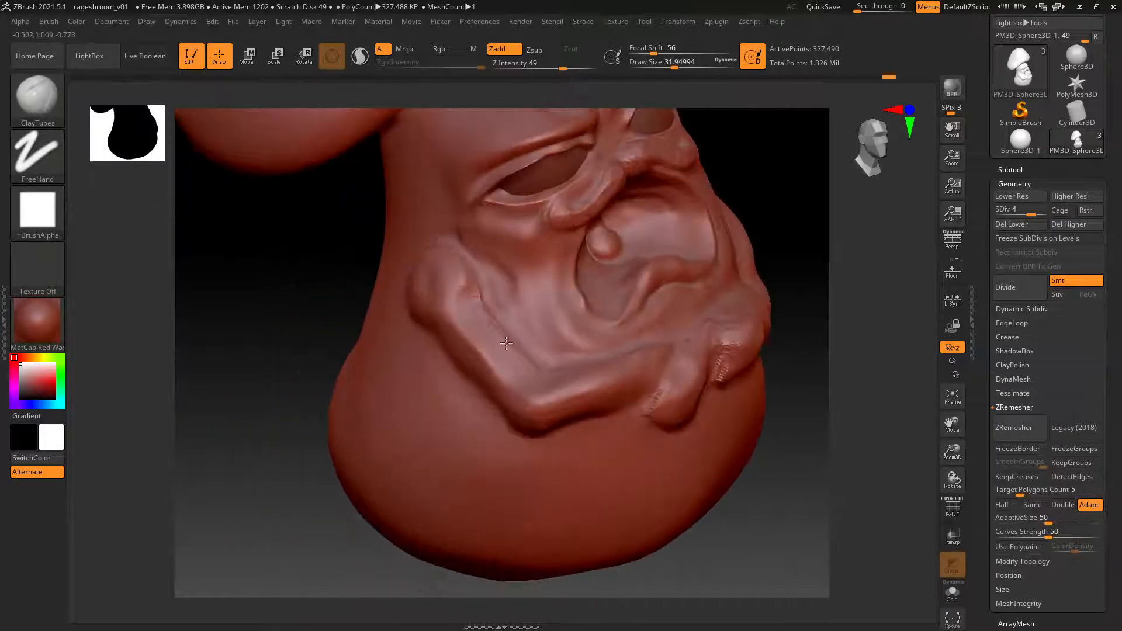
Build up the fold's inner edge between cheek and chin with ClayTubes strokes and smooth the result.
{"action": "left_click_drag", "start_coordinate": [486, 334], "coordinate": [527, 374]}
{"action": "left_click_drag", "start_coordinate": [470, 302], "coordinate": [533, 372]}
{"action": "mouse_move", "coordinate": [488, 336]}
{"action": "left_mouse_down", "text": "shift"}
{"action": "mouse_move", "coordinate": [503, 357]}
{"action": "mouse_move", "coordinate": [470, 323]}
{"action": "left_mouse_up", "text": "shift"}
{"action": "right_click_drag", "start_coordinate": [500, 264], "coordinate": [555, 267]}
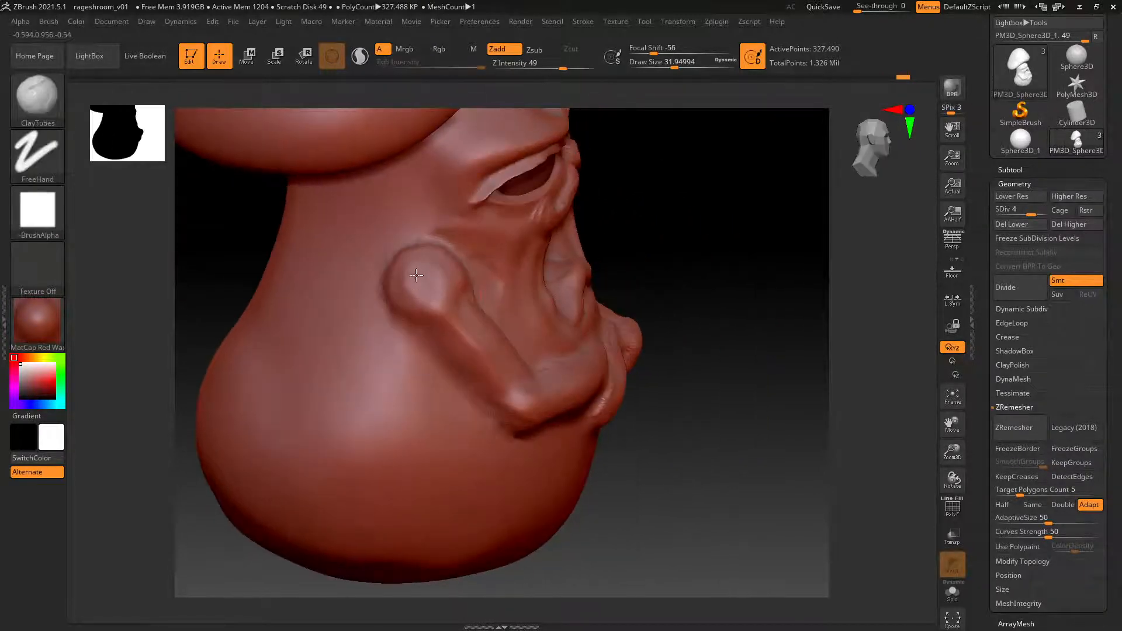
Build up and smooth the fold's outer edge below its rounded upper end, and stroke around that end's rim with ClayTubes.
{"action": "right_click_drag", "start_coordinate": [420, 271], "coordinate": [450, 259]}
{"action": "left_click_drag", "start_coordinate": [437, 325], "coordinate": [473, 392]}
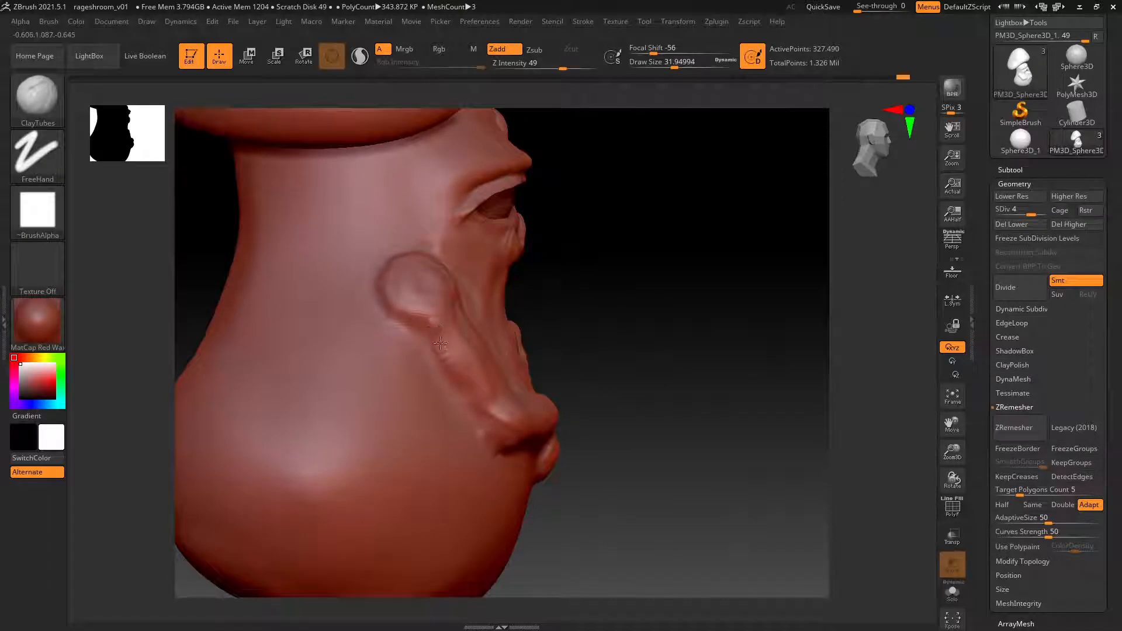
{"action": "left_click_drag", "start_coordinate": [424, 332], "coordinate": [421, 326]}
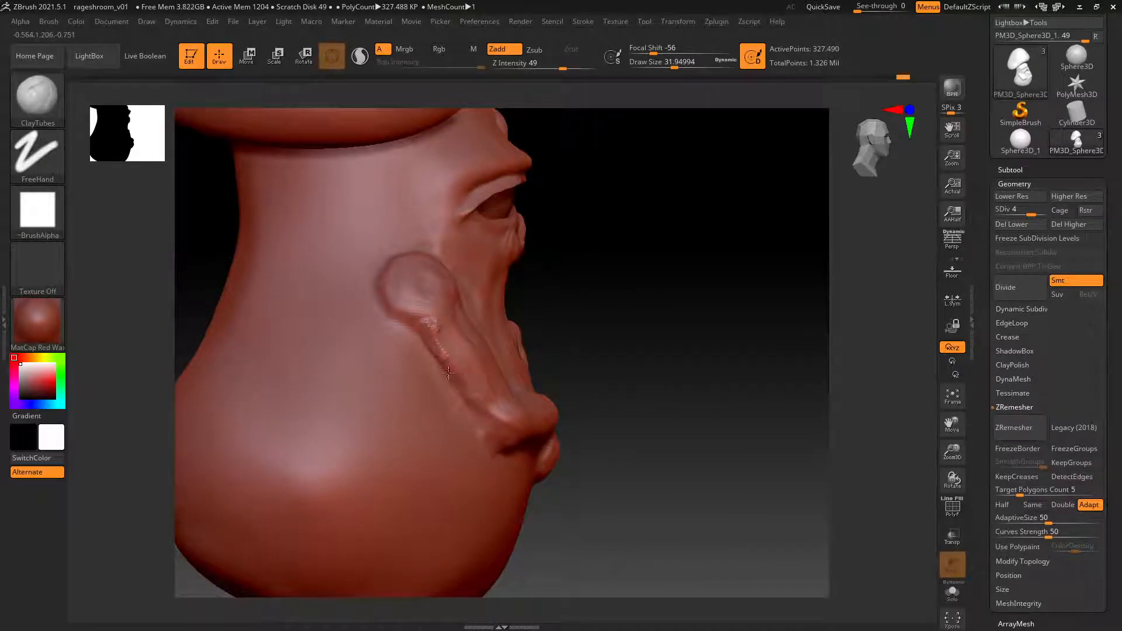
{"action": "key", "text": "shift"}
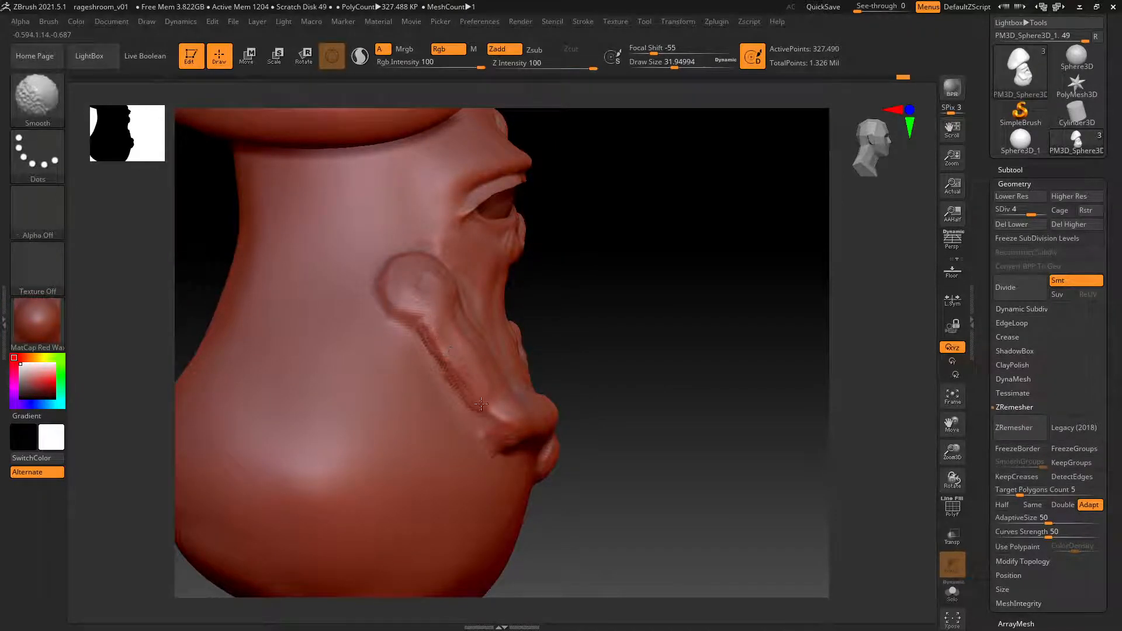
{"action": "right_click_drag", "start_coordinate": [398, 261], "coordinate": [411, 262]}
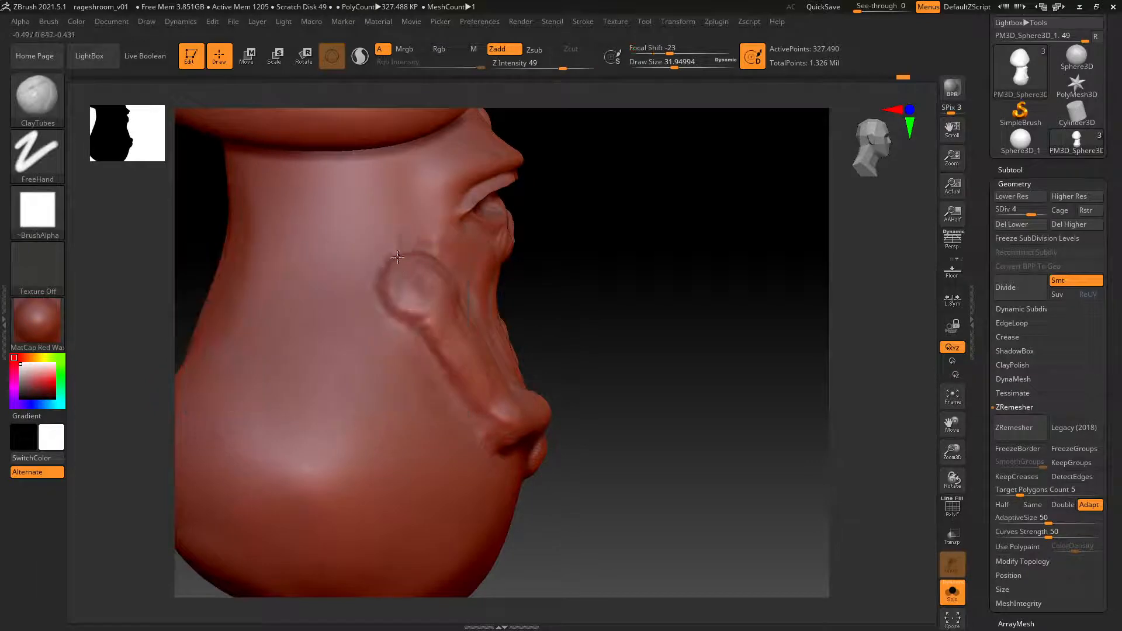
{"action": "left_click_drag", "start_coordinate": [397, 257], "coordinate": [390, 272]}
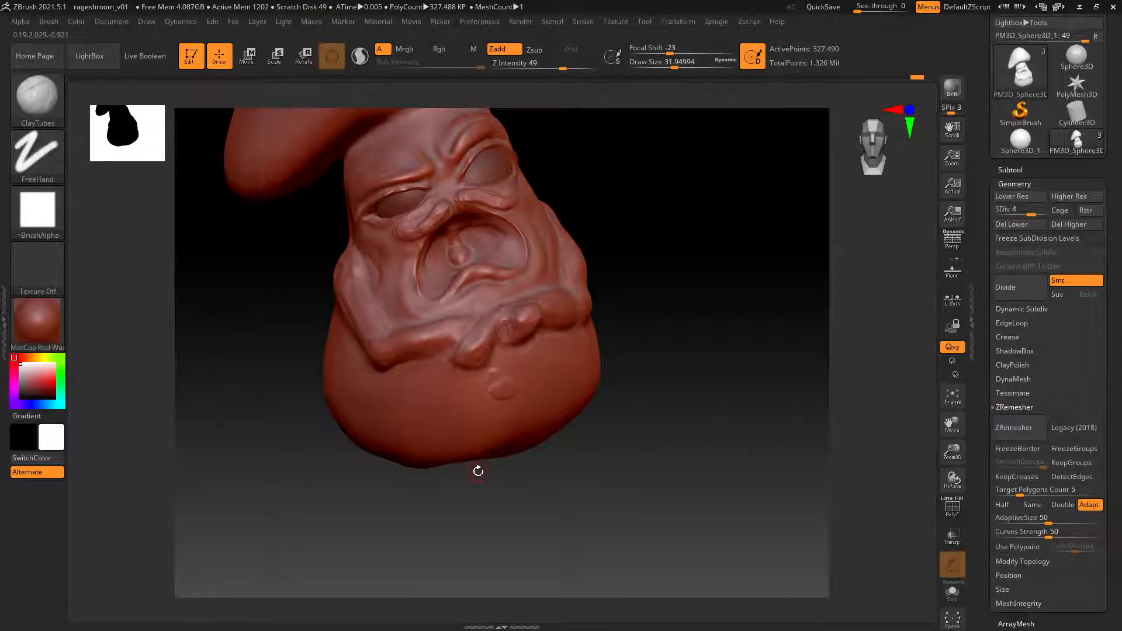
Undo the last three brush actions on the belly below the chin lobes.
{"action": "key", "text": "ctrl+z"}
{"action": "key", "text": "ctrl+z"}
{"action": "key", "text": "ctrl+z"}
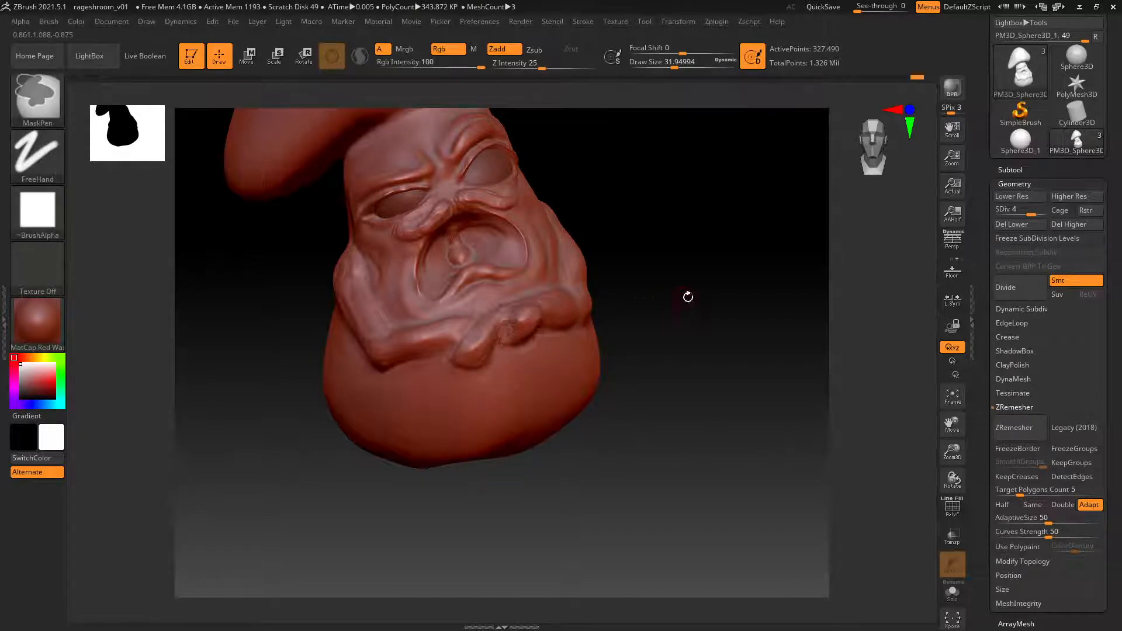
Examine the mushroom character's back, overall silhouette and face from several angles.
{"action": "mouse_move", "coordinate": [688, 296]}
{"action": "left_mouse_down"}
{"action": "mouse_move", "coordinate": [606, 300]}
{"action": "mouse_move", "coordinate": [564, 318]}
{"action": "left_mouse_up"}
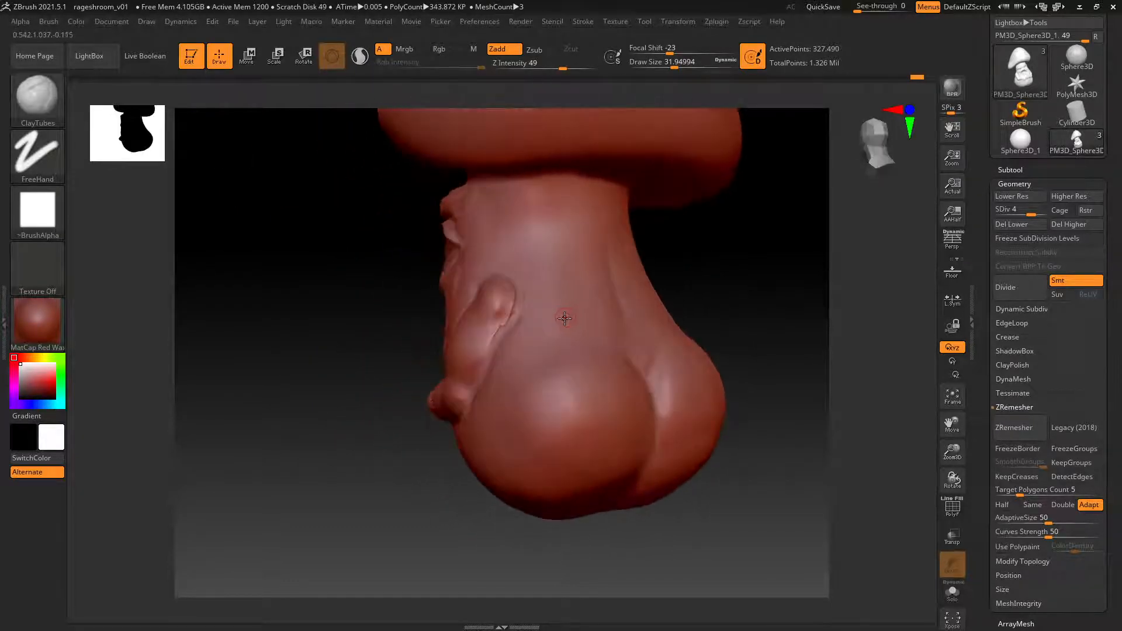
{"action": "mouse_move", "coordinate": [564, 318]}
{"action": "right_mouse_down"}
{"action": "mouse_move", "coordinate": [618, 286]}
{"action": "mouse_move", "coordinate": [604, 296]}
{"action": "mouse_move", "coordinate": [661, 306]}
{"action": "mouse_move", "coordinate": [559, 311]}
{"action": "mouse_move", "coordinate": [634, 298]}
{"action": "mouse_move", "coordinate": [438, 362]}
{"action": "mouse_move", "coordinate": [574, 326]}
{"action": "mouse_move", "coordinate": [581, 311]}
{"action": "mouse_move", "coordinate": [599, 343]}
{"action": "right_mouse_up"}
{"action": "key", "text": "shift"}
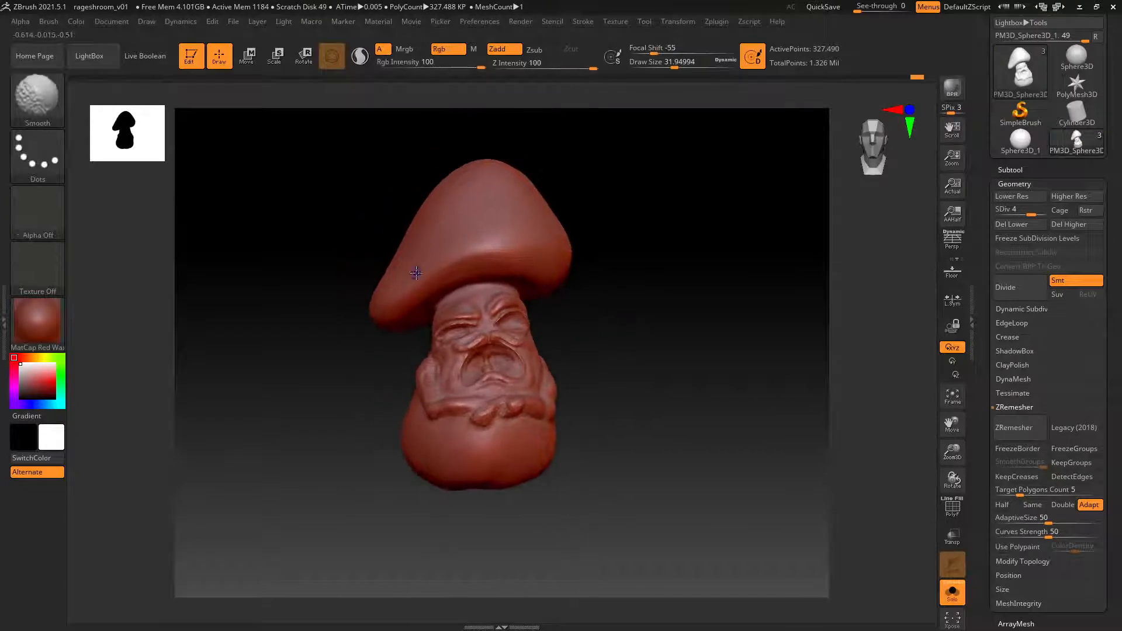
{"action": "right_click_drag", "start_coordinate": [616, 242], "coordinate": [621, 275], "text": "ctrl"}
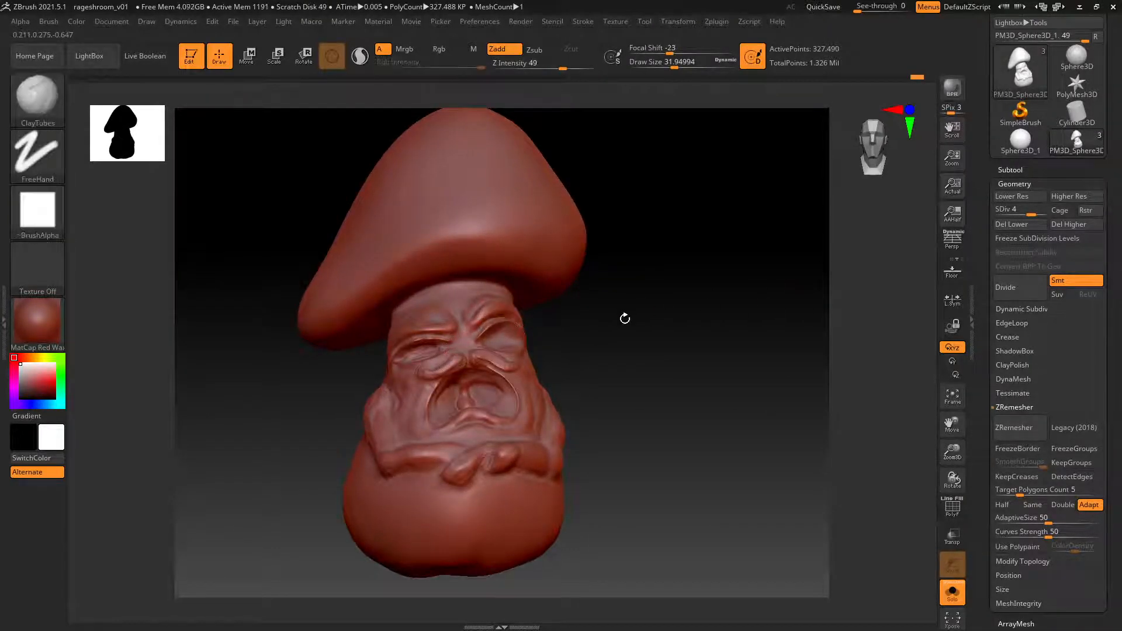
{"action": "mouse_move", "coordinate": [601, 336]}
{"action": "right_mouse_down"}
{"action": "mouse_move", "coordinate": [651, 288]}
{"action": "mouse_move", "coordinate": [623, 338]}
{"action": "mouse_move", "coordinate": [631, 324]}
{"action": "mouse_move", "coordinate": [691, 305]}
{"action": "mouse_move", "coordinate": [734, 258]}
{"action": "mouse_move", "coordinate": [723, 244]}
{"action": "right_mouse_up"}
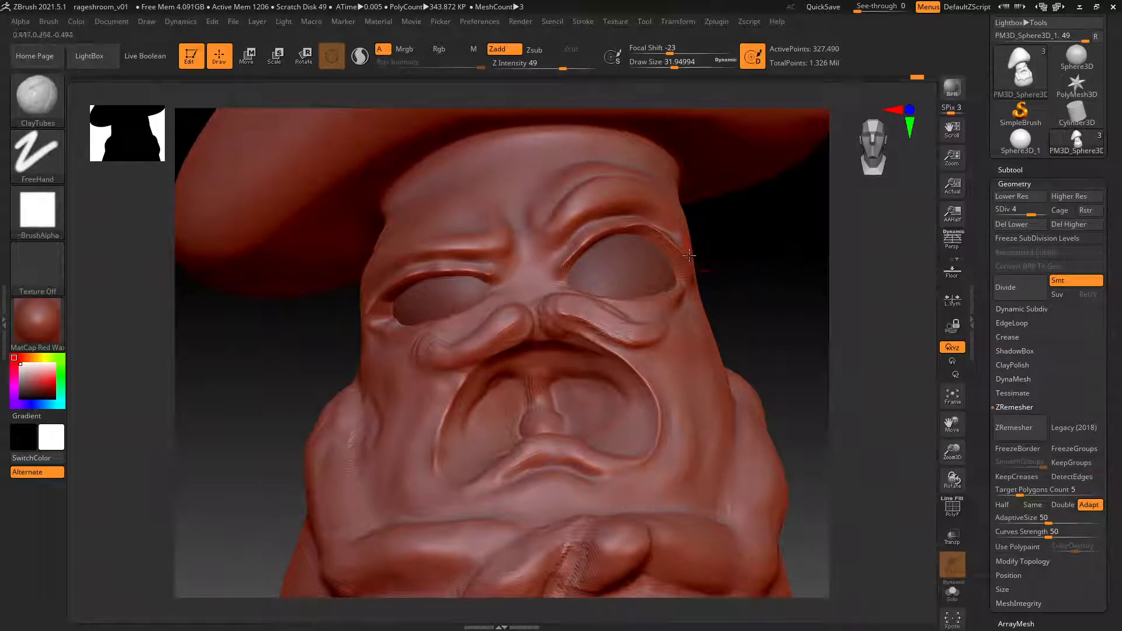
{"action": "right_click_drag", "start_coordinate": [526, 280], "coordinate": [626, 311]}
{"action": "right_click_drag", "start_coordinate": [464, 297], "coordinate": [551, 300]}
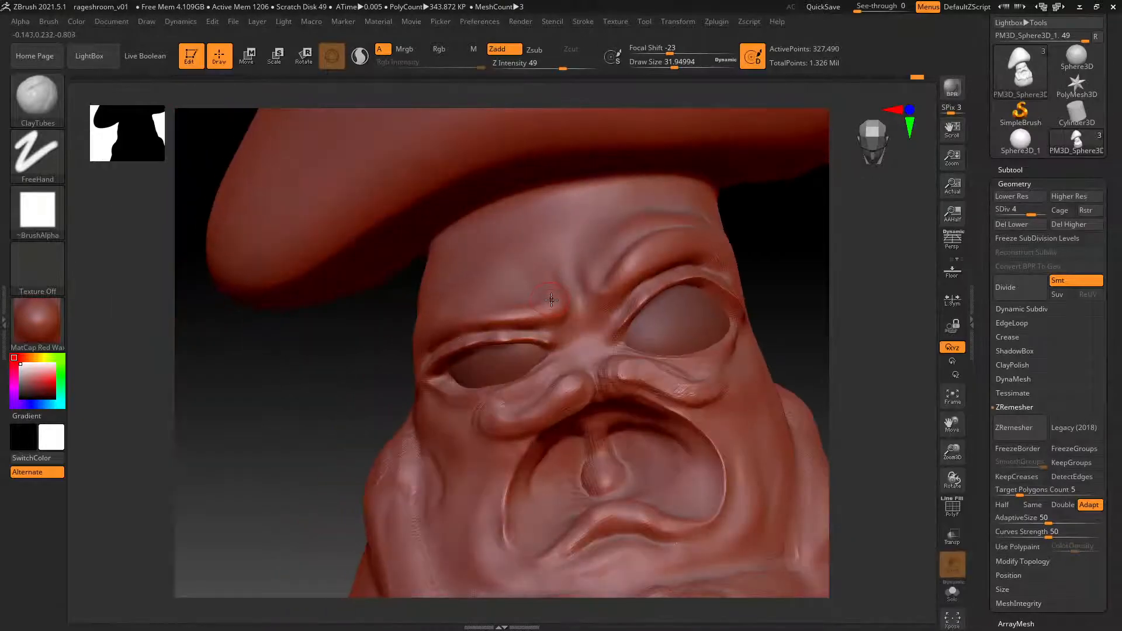
Try to build up the ridges of both eyebrows with ClayTubes strokes.
{"action": "left_click_drag", "start_coordinate": [532, 302], "coordinate": [488, 315]}
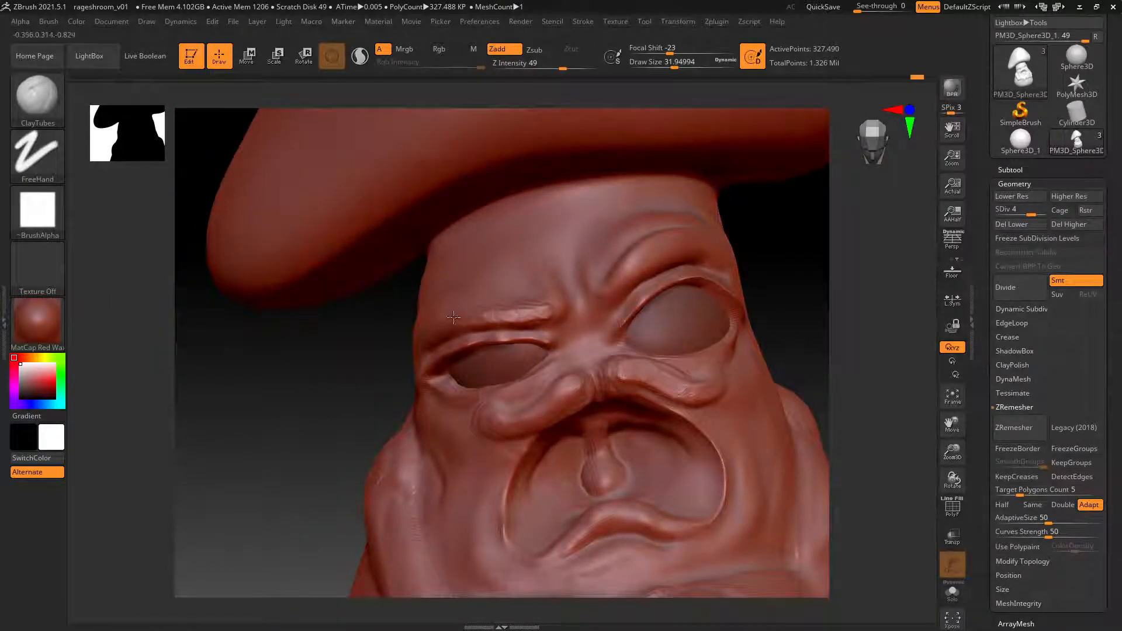
{"action": "right_click_drag", "start_coordinate": [562, 289], "coordinate": [461, 329]}
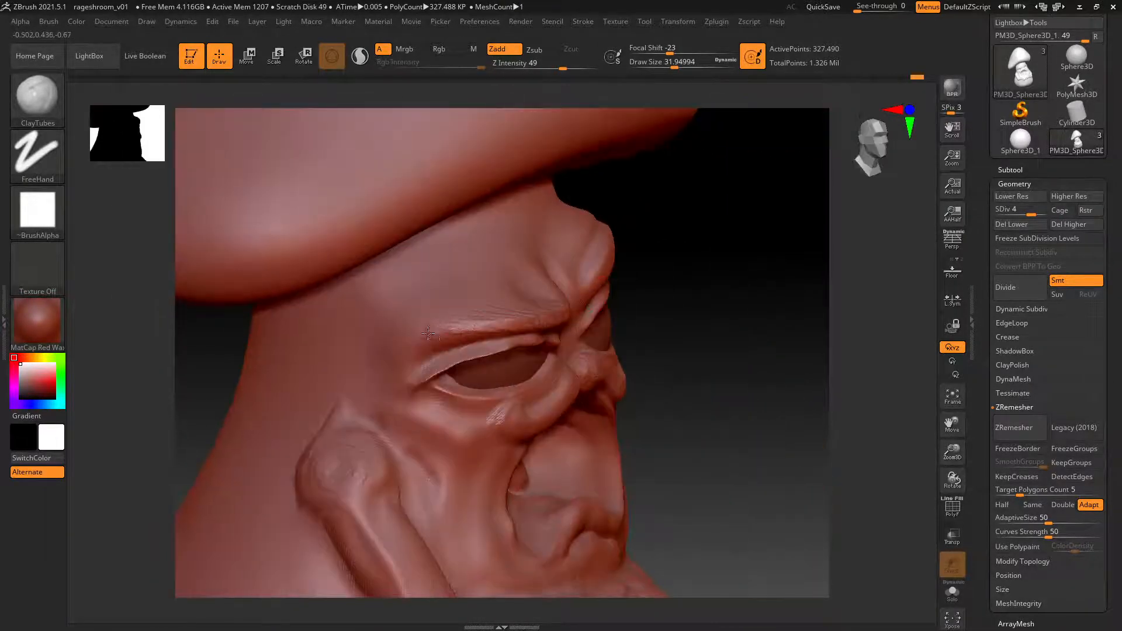
{"action": "right_click_drag", "start_coordinate": [639, 272], "coordinate": [634, 276]}
{"action": "left_click_drag", "start_coordinate": [640, 279], "coordinate": [652, 264]}
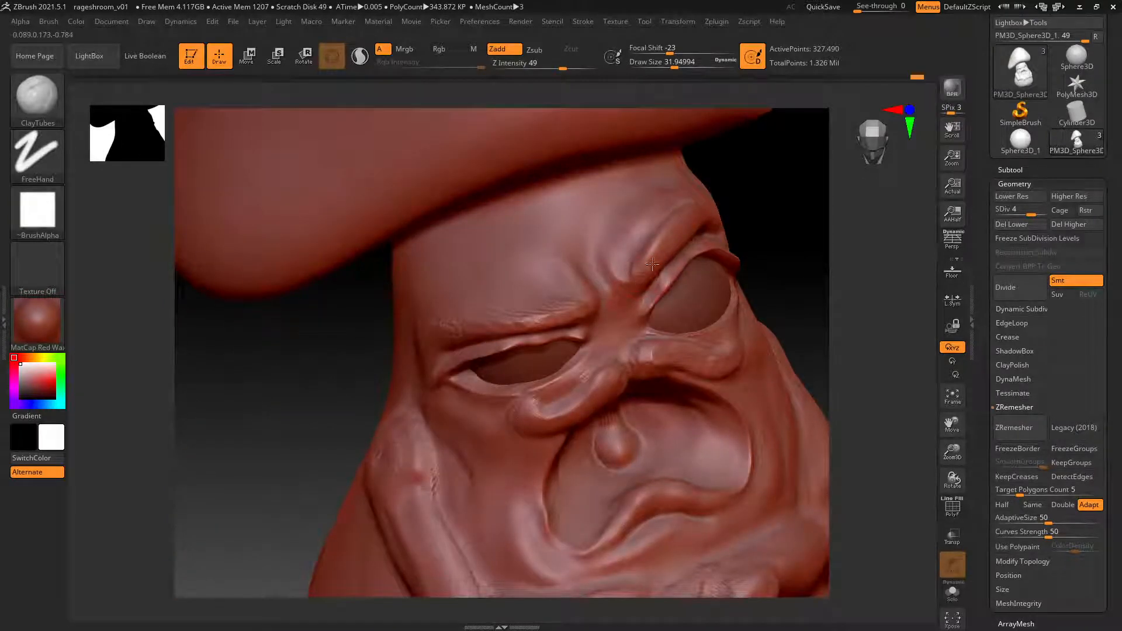
{"action": "right_click_drag", "start_coordinate": [685, 209], "coordinate": [746, 204]}
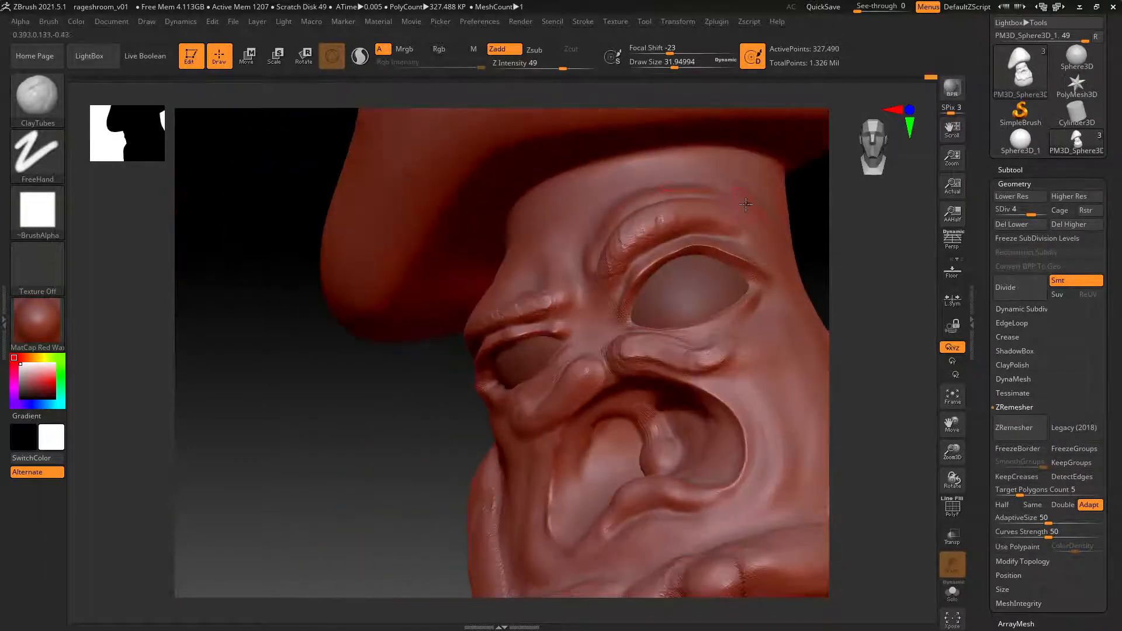
{"action": "key", "text": "ctrl"}
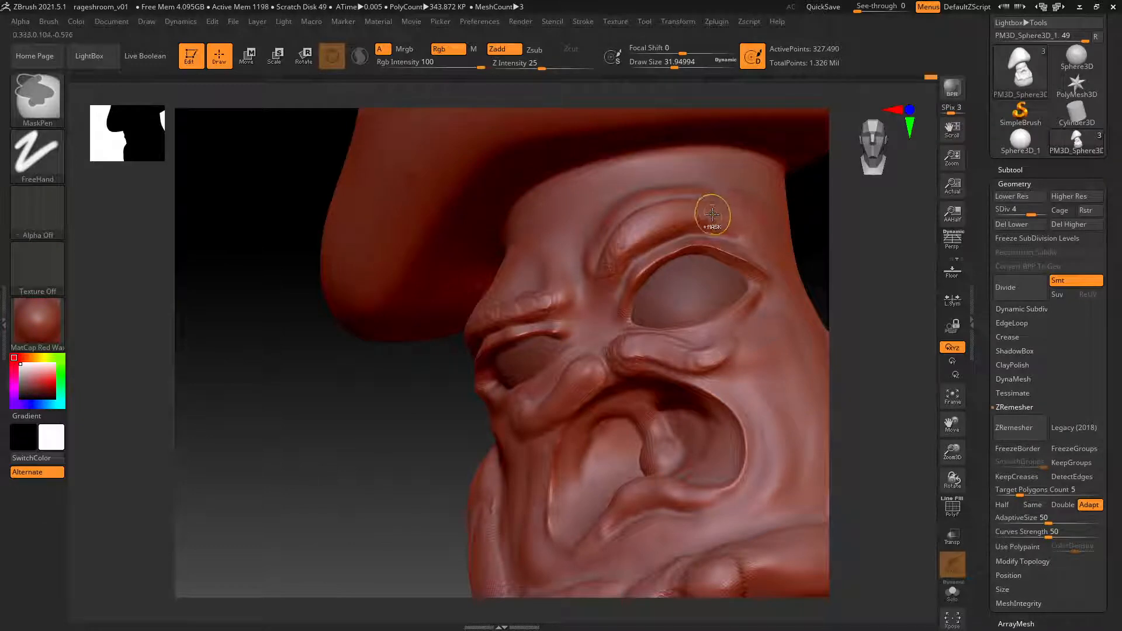
{"action": "key", "text": "ctrl+z"}
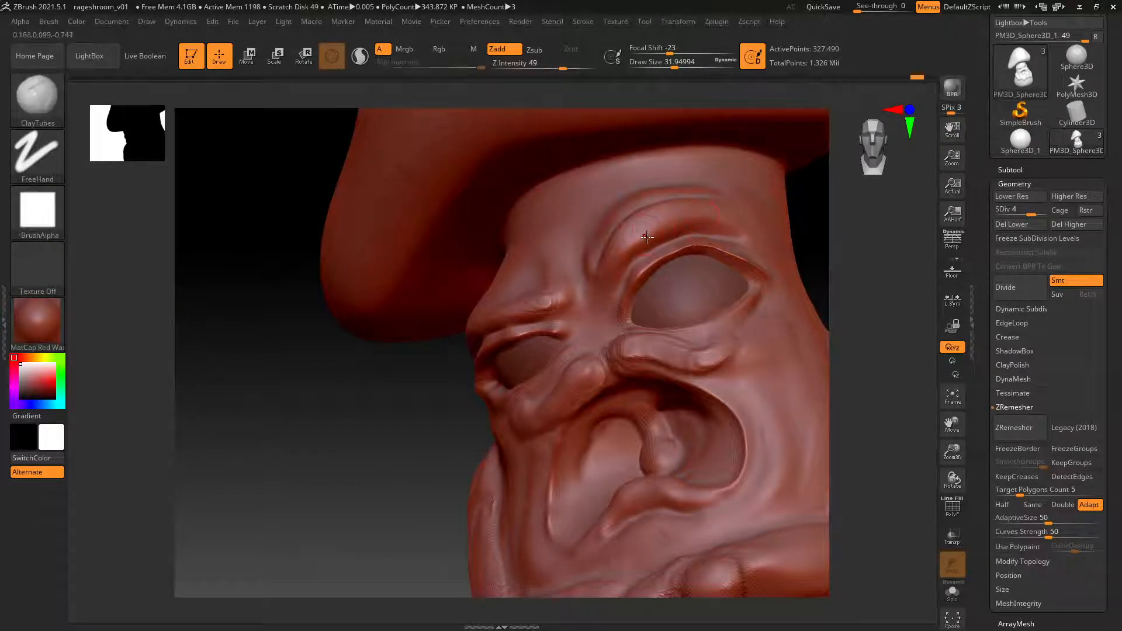
Smooth the rough surface of the thick folds between the eyes and the open mouth.
{"action": "key", "text": "space"}
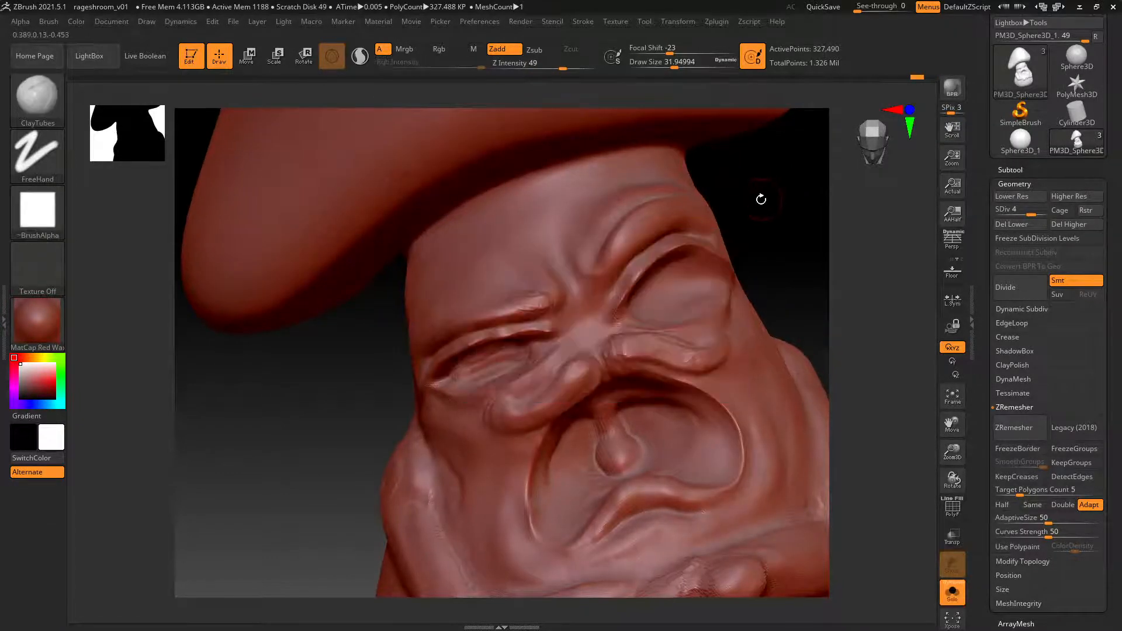
{"action": "key", "text": "ctrl"}
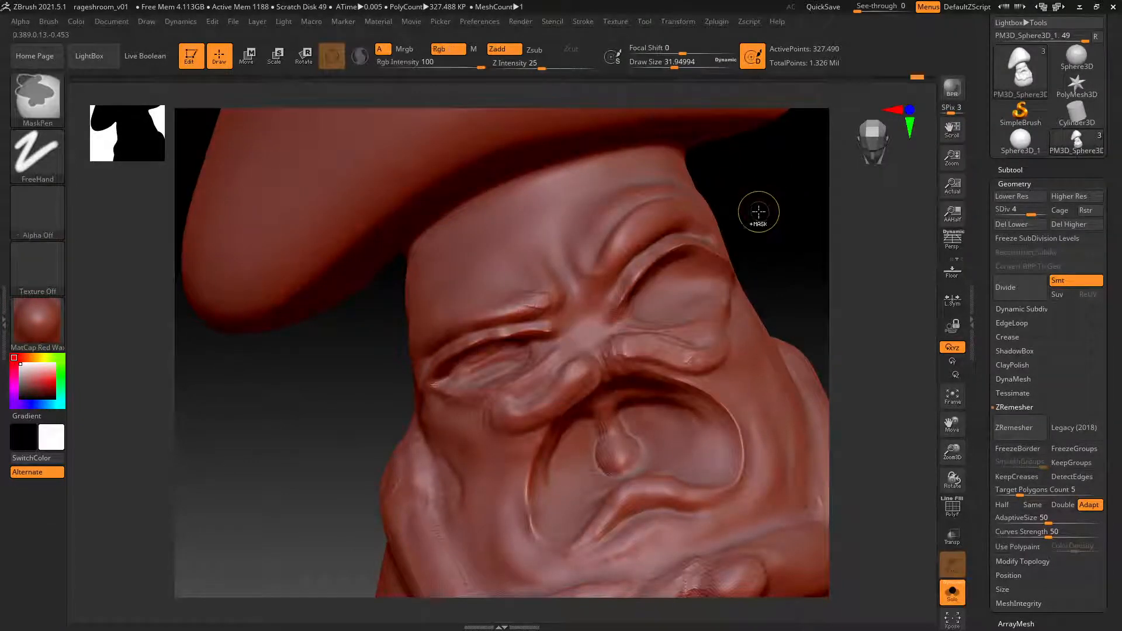
{"action": "mouse_move", "coordinate": [754, 212]}
{"action": "right_mouse_down", "text": "ctrl"}
{"action": "mouse_move", "coordinate": [731, 215]}
{"action": "mouse_move", "coordinate": [683, 269]}
{"action": "right_mouse_up", "text": "ctrl"}
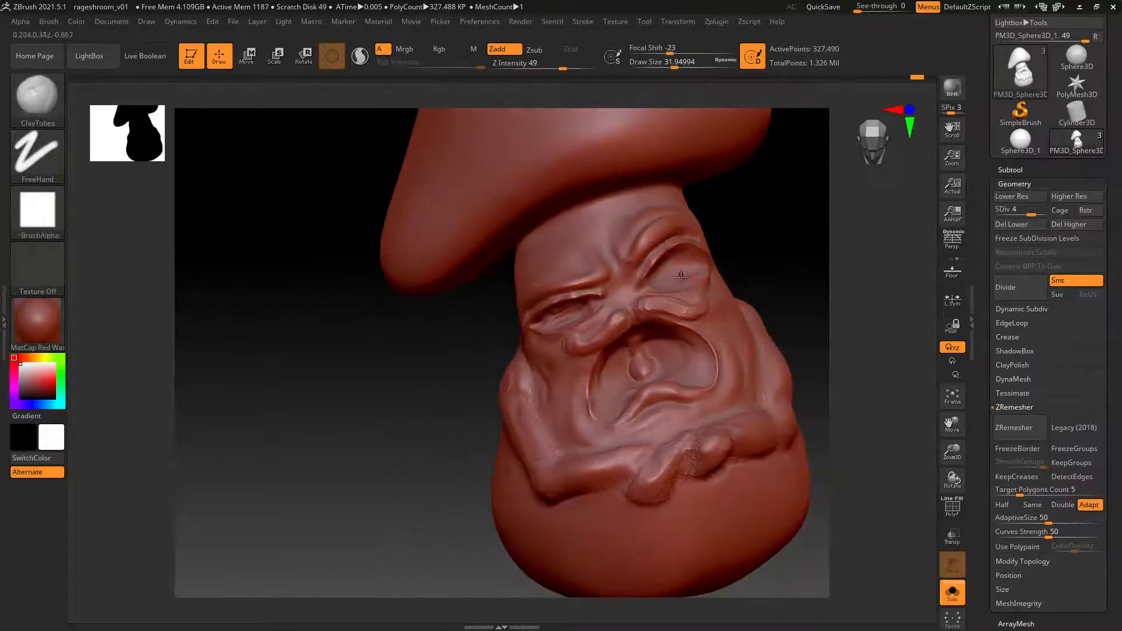
{"action": "key", "text": "shift"}
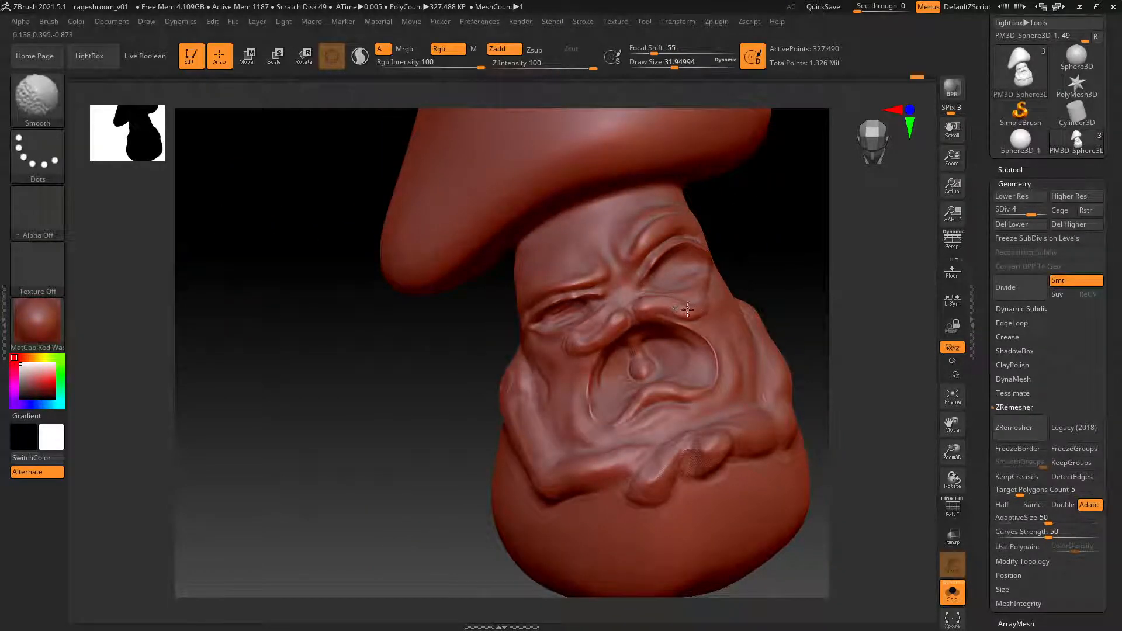
{"action": "right_click_drag", "start_coordinate": [612, 315], "coordinate": [558, 359], "text": "ctrl"}
{"action": "key", "text": "shift"}
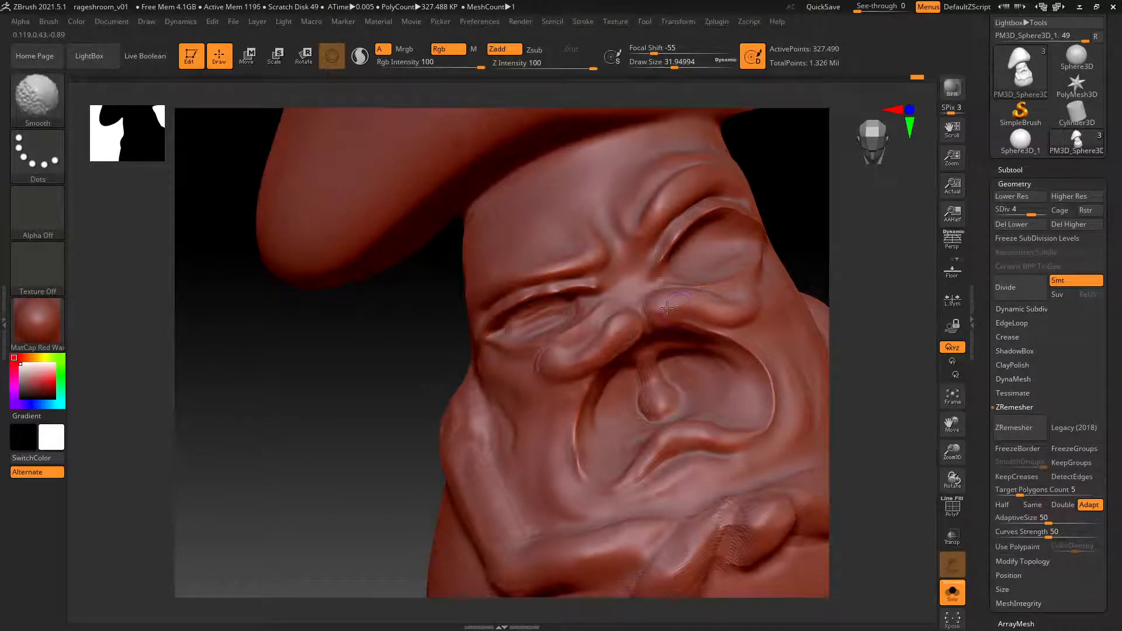
{"action": "right_click_drag", "start_coordinate": [675, 304], "coordinate": [591, 316], "text": "alt"}
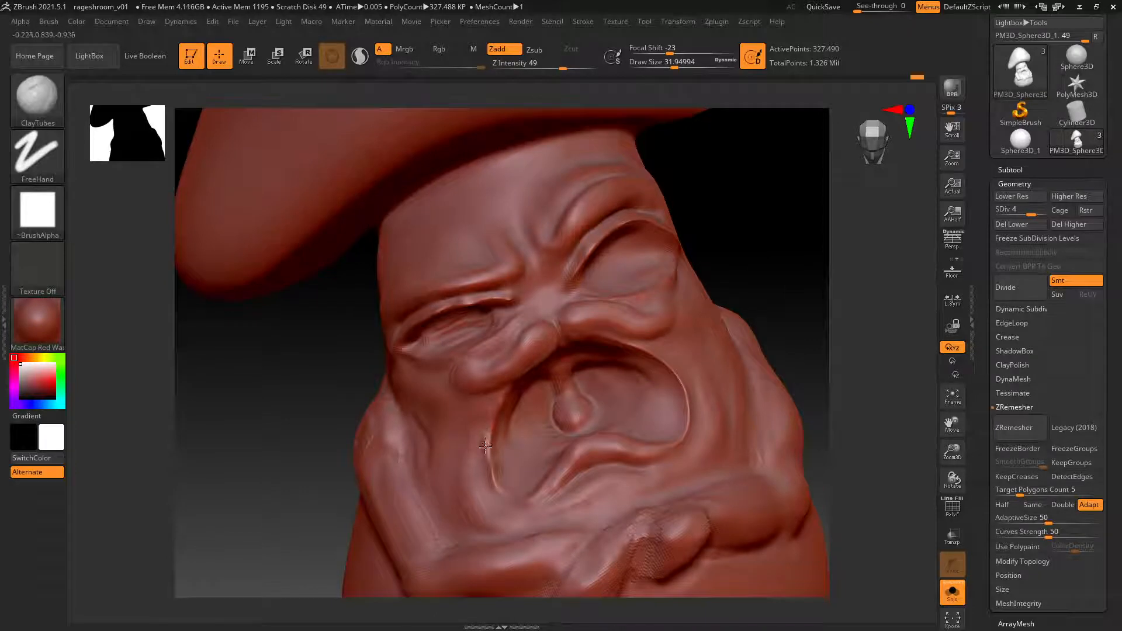
Build up the mouth's rim around its lower corner below the squinting eye with ClayTubes and smooth it.
{"action": "left_click_drag", "start_coordinate": [486, 445], "coordinate": [495, 483]}
{"action": "mouse_move", "coordinate": [524, 498]}
{"action": "left_mouse_down"}
{"action": "mouse_move", "coordinate": [540, 494]}
{"action": "mouse_move", "coordinate": [507, 492]}
{"action": "mouse_move", "coordinate": [484, 456]}
{"action": "mouse_move", "coordinate": [494, 494]}
{"action": "mouse_move", "coordinate": [544, 500]}
{"action": "mouse_move", "coordinate": [497, 485]}
{"action": "mouse_move", "coordinate": [525, 497]}
{"action": "mouse_move", "coordinate": [553, 480]}
{"action": "left_mouse_up"}
{"action": "key", "text": "shift"}
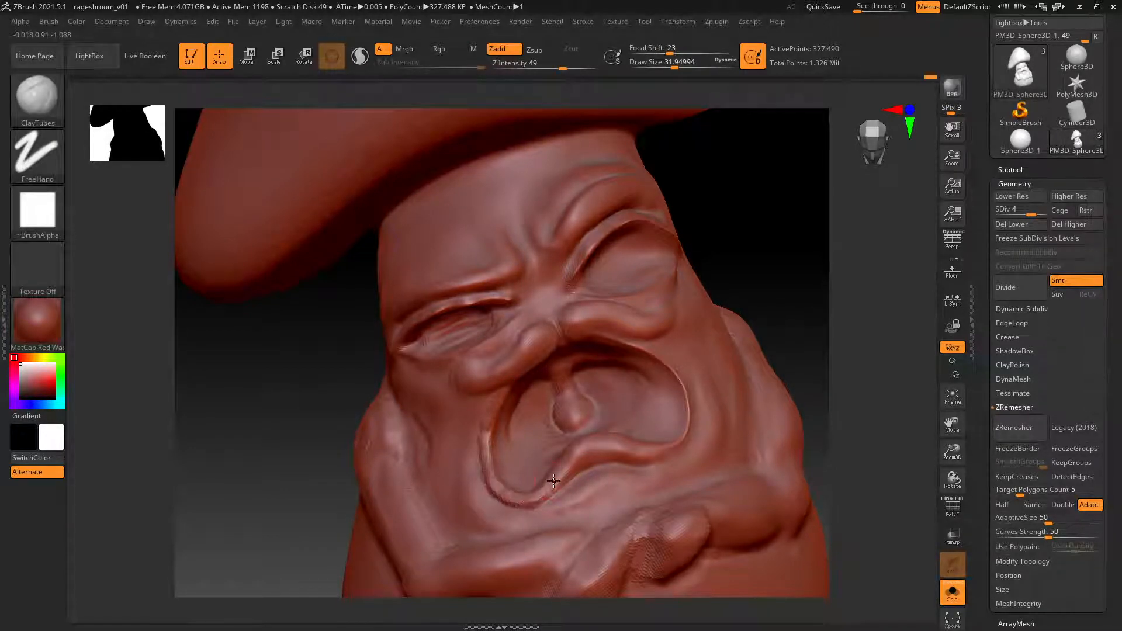
Raise the mesh to subdivision level 5 and sharpen the mouth rim below the squinting eye with ClayTubes strokes and smoothing.
{"action": "left_click_drag", "start_coordinate": [1031, 215], "coordinate": [1034, 217]}
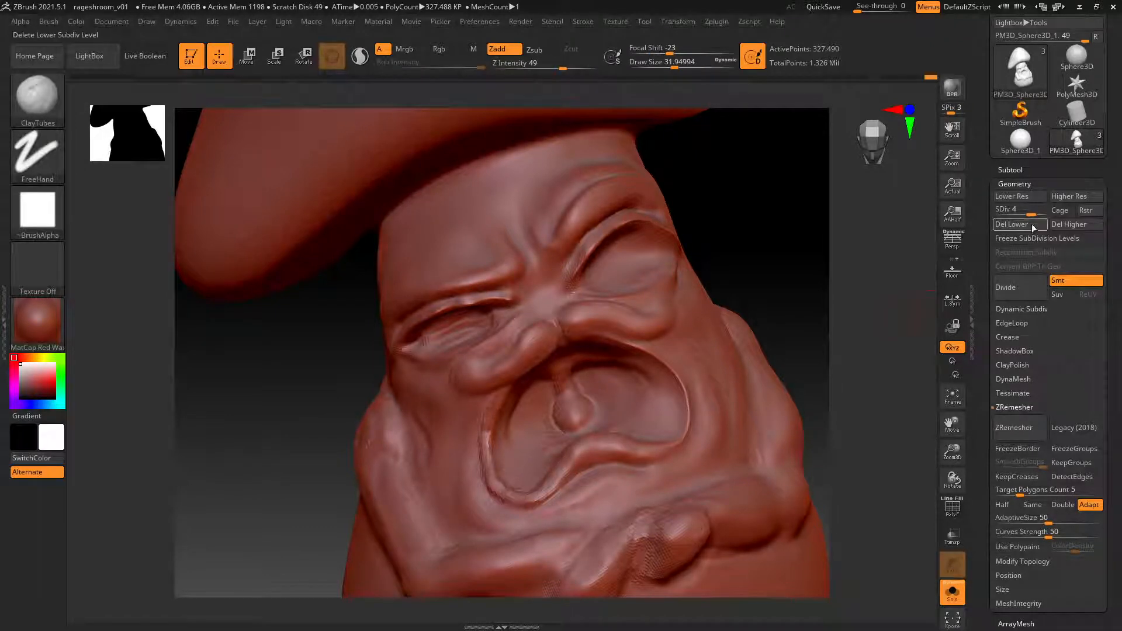
{"action": "key", "text": "shift"}
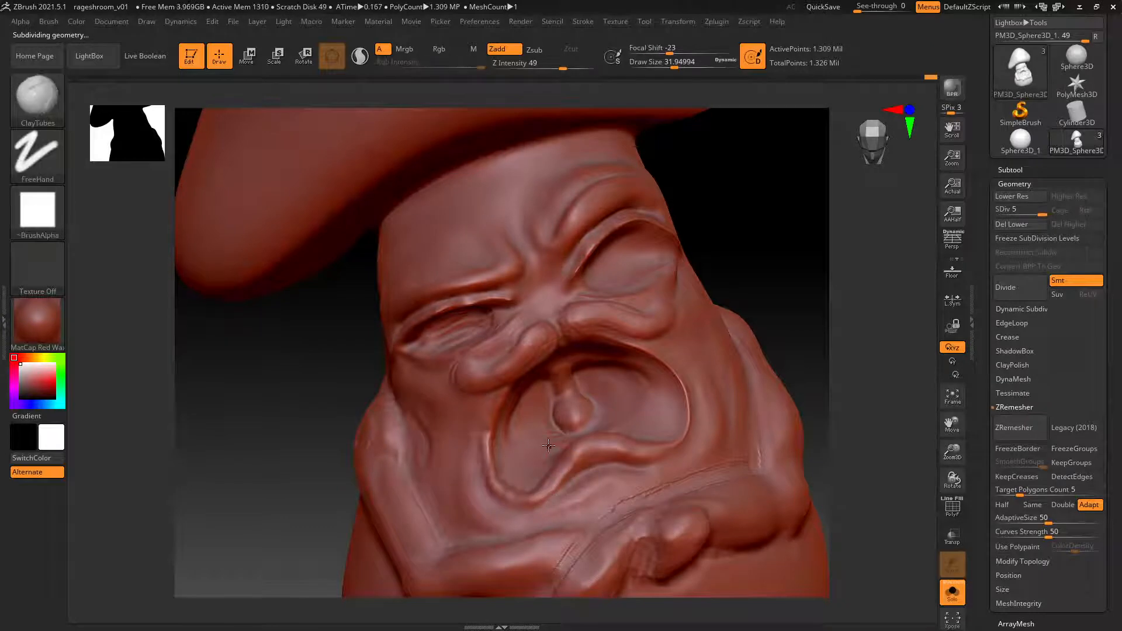
{"action": "right_click_drag", "start_coordinate": [513, 448], "coordinate": [516, 403], "text": "alt"}
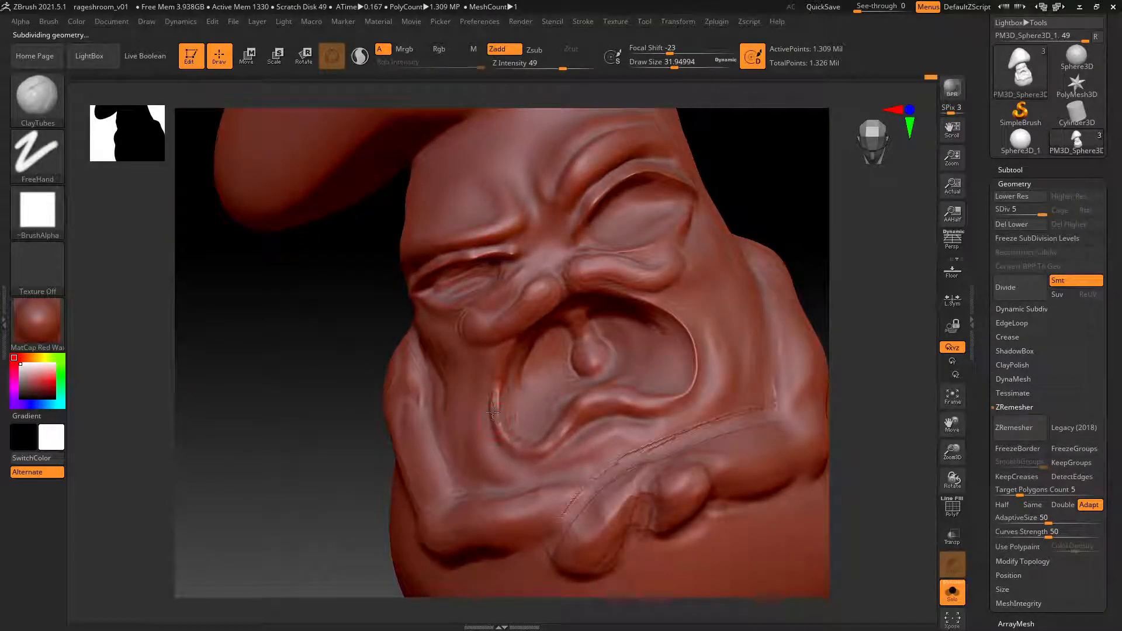
{"action": "key", "text": "shift"}
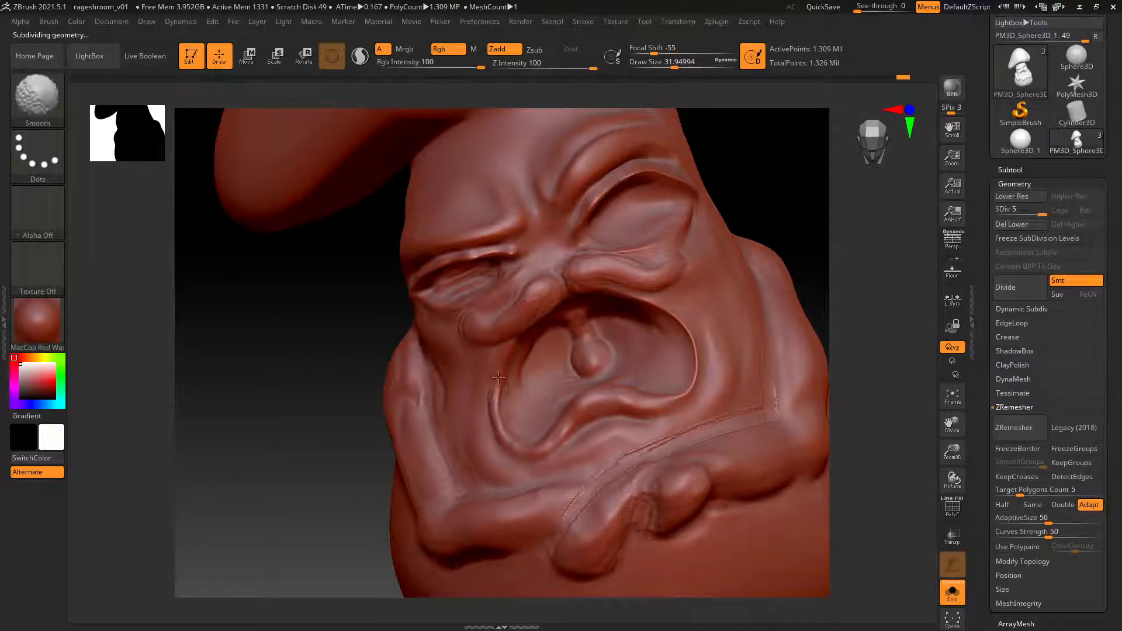
{"action": "mouse_move", "coordinate": [508, 354]}
{"action": "left_mouse_down"}
{"action": "mouse_move", "coordinate": [500, 413]}
{"action": "mouse_move", "coordinate": [488, 397]}
{"action": "mouse_move", "coordinate": [514, 442]}
{"action": "left_mouse_up"}
{"action": "key", "text": "shift"}
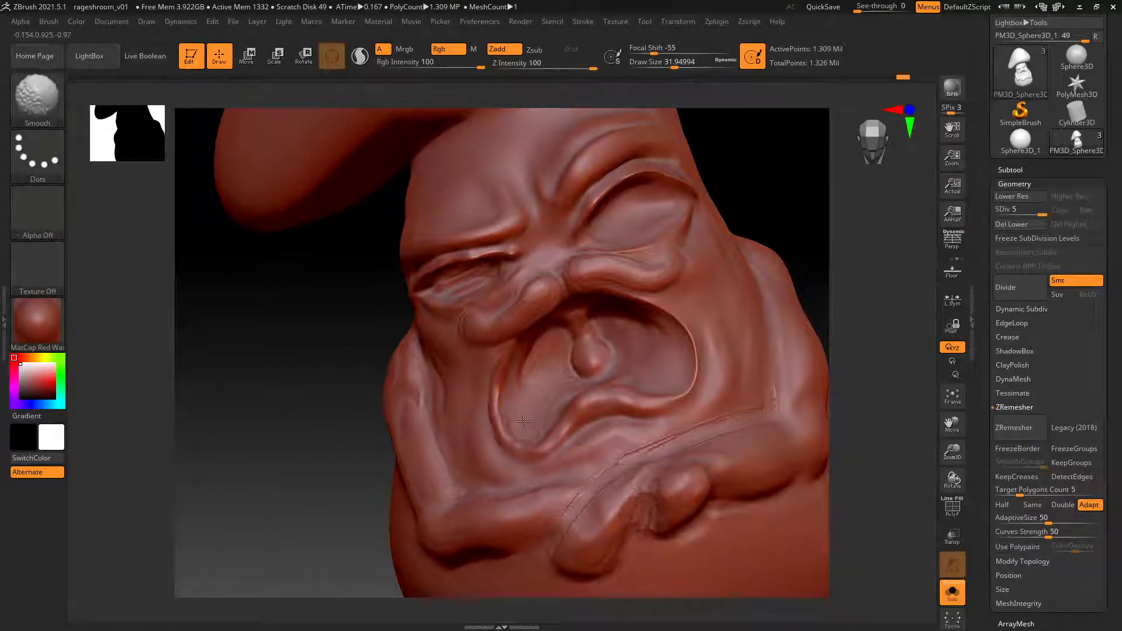
Build up the mouth's rim below the wider eye with a ClayTubes stroke and smooth it.
{"action": "right_click_drag", "start_coordinate": [572, 364], "coordinate": [486, 407], "text": "alt"}
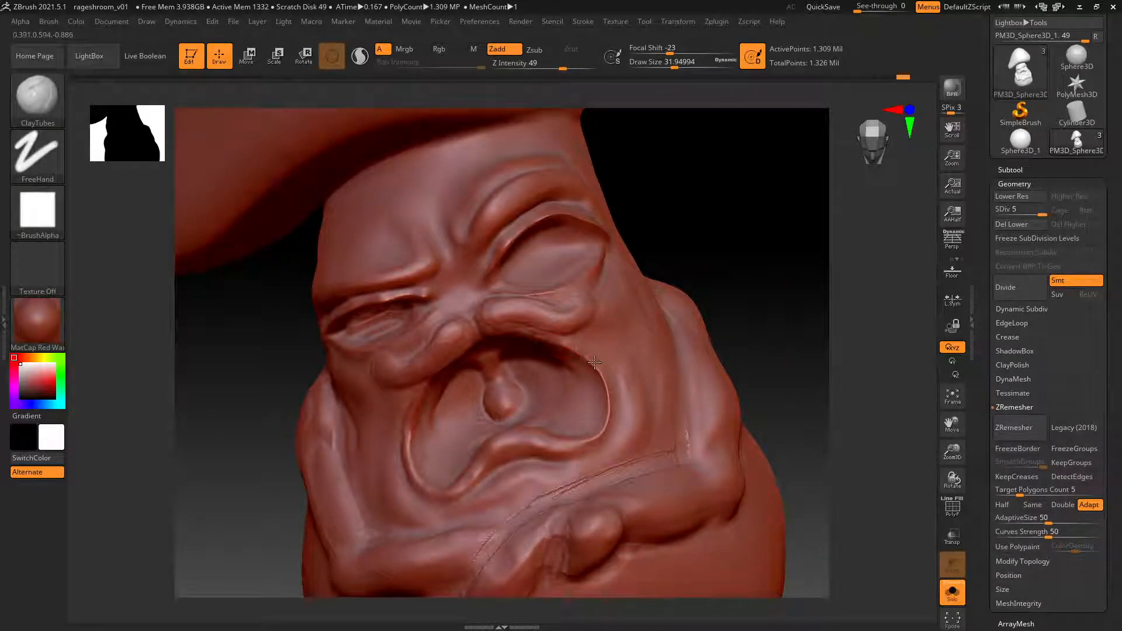
{"action": "left_click_drag", "start_coordinate": [604, 380], "coordinate": [606, 434]}
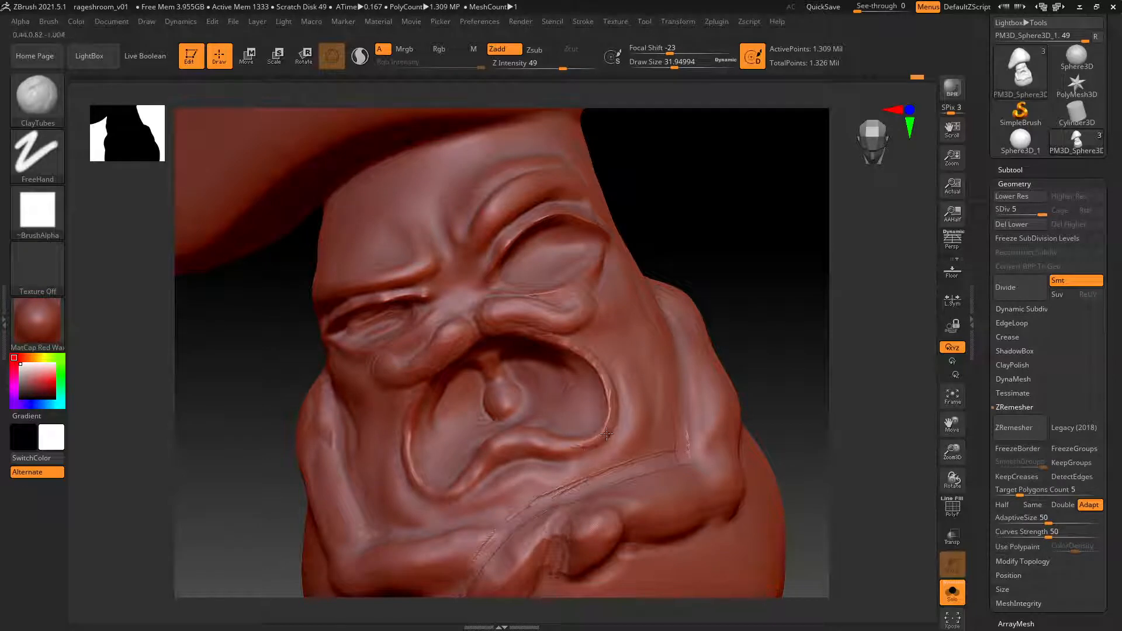
{"action": "key", "text": "shift"}
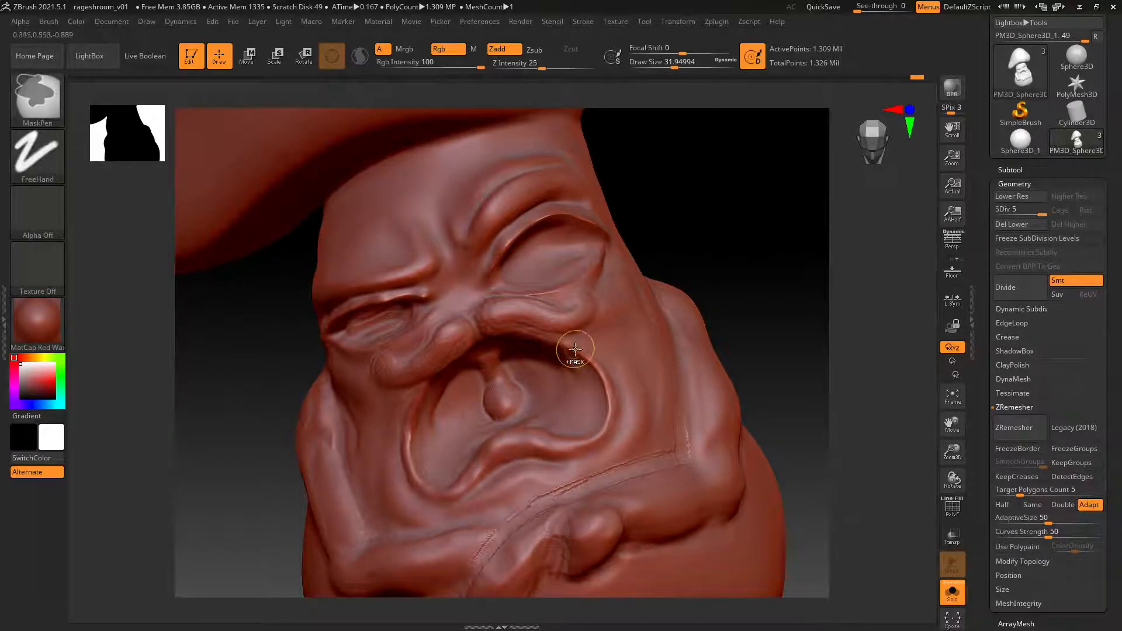
Set the ClayTubes Draw Size to 149.27346 for working on the back of the mushroom's stem.
{"action": "mouse_move", "coordinate": [571, 353]}
{"action": "right_mouse_down", "text": "ctrl"}
{"action": "mouse_move", "coordinate": [514, 318]}
{"action": "mouse_move", "coordinate": [546, 368]}
{"action": "right_mouse_up", "text": "ctrl"}
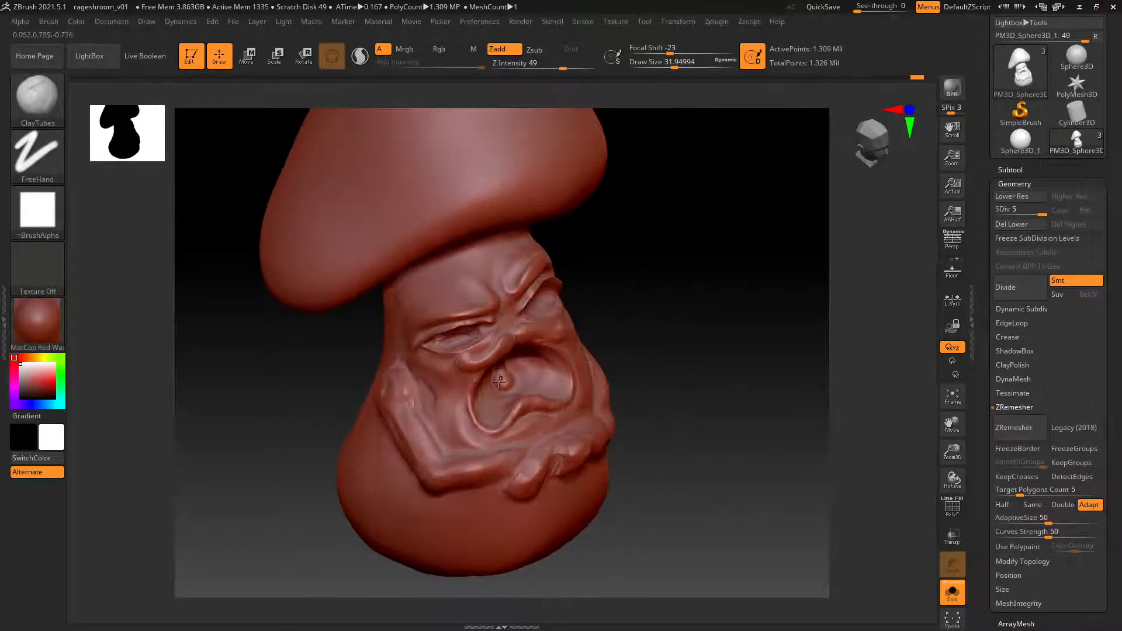
{"action": "key", "text": "shift"}
{"action": "key", "text": "shift"}
{"action": "mouse_move", "coordinate": [472, 406]}
{"action": "right_mouse_down"}
{"action": "mouse_move", "coordinate": [651, 282]}
{"action": "mouse_move", "coordinate": [590, 323]}
{"action": "mouse_move", "coordinate": [611, 268]}
{"action": "mouse_move", "coordinate": [609, 308]}
{"action": "mouse_move", "coordinate": [554, 310]}
{"action": "mouse_move", "coordinate": [602, 273]}
{"action": "mouse_move", "coordinate": [745, 291]}
{"action": "mouse_move", "coordinate": [614, 300]}
{"action": "mouse_move", "coordinate": [681, 303]}
{"action": "mouse_move", "coordinate": [581, 342]}
{"action": "right_mouse_up"}
{"action": "key", "text": "space"}
{"action": "left_click_drag", "start_coordinate": [582, 342], "coordinate": [603, 323]}
{"action": "mouse_move", "coordinate": [624, 301]}
{"action": "right_mouse_down"}
{"action": "mouse_move", "coordinate": [621, 279]}
{"action": "mouse_move", "coordinate": [636, 266]}
{"action": "mouse_move", "coordinate": [660, 273]}
{"action": "mouse_move", "coordinate": [638, 280]}
{"action": "mouse_move", "coordinate": [724, 269]}
{"action": "mouse_move", "coordinate": [608, 310]}
{"action": "right_mouse_up"}
{"action": "right_click_drag", "start_coordinate": [444, 336], "coordinate": [493, 334]}
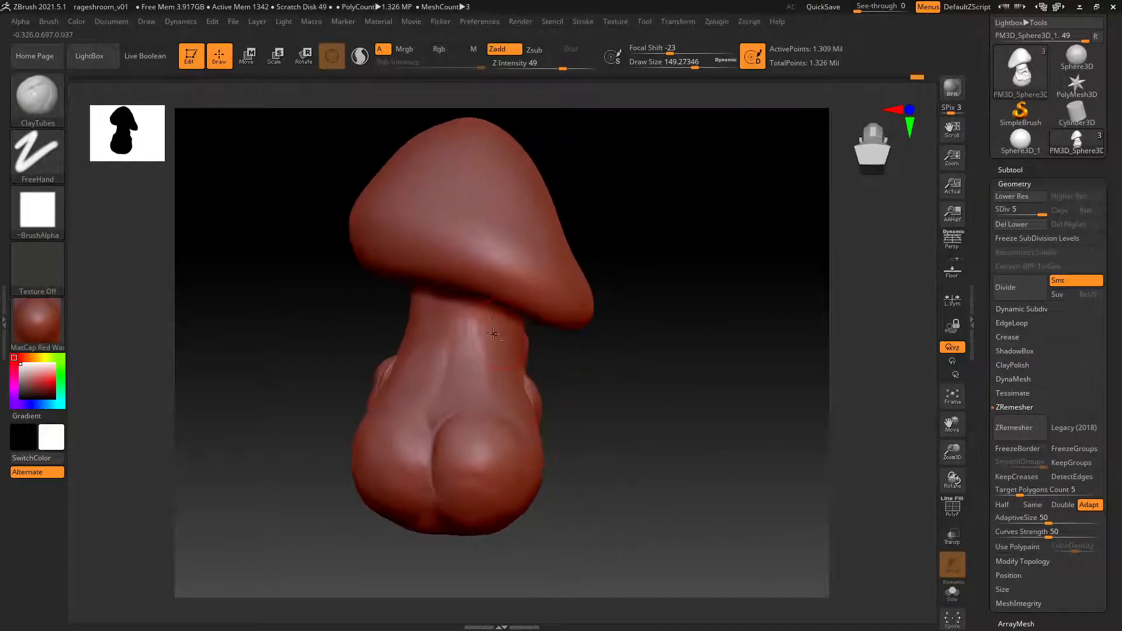
Lower the mesh to subdivision level 3 and build up the top of the stem's back below the cap with ClayTubes, smoothing it.
{"action": "left_click_drag", "start_coordinate": [475, 318], "coordinate": [477, 372]}
{"action": "key", "text": "shift"}
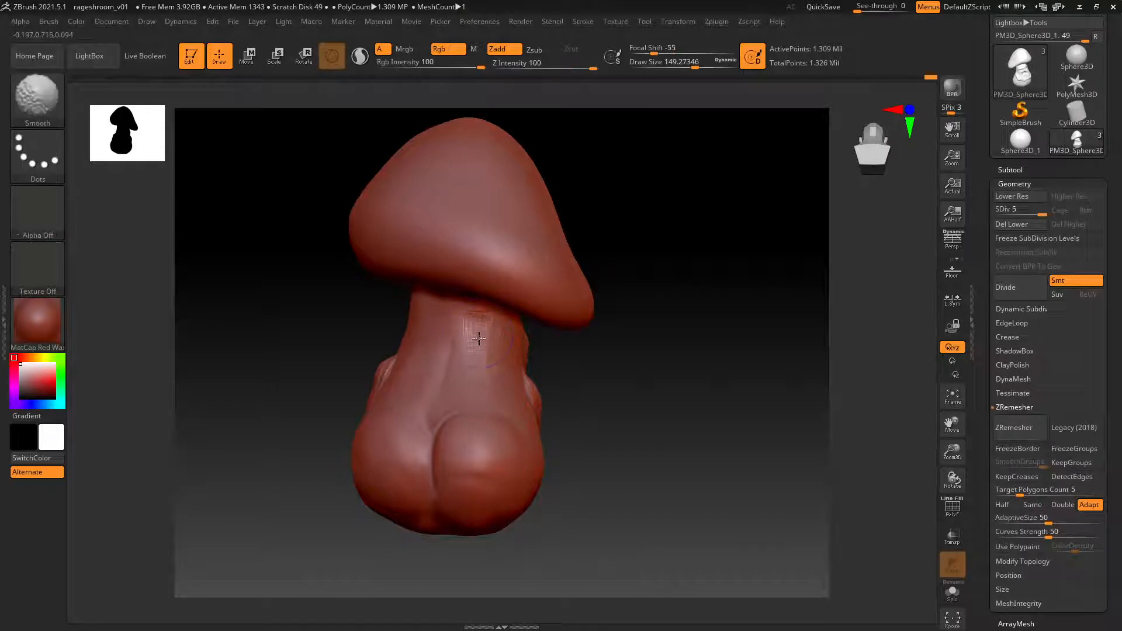
{"action": "key", "text": "shift+d"}
{"action": "key", "text": "shift+d"}
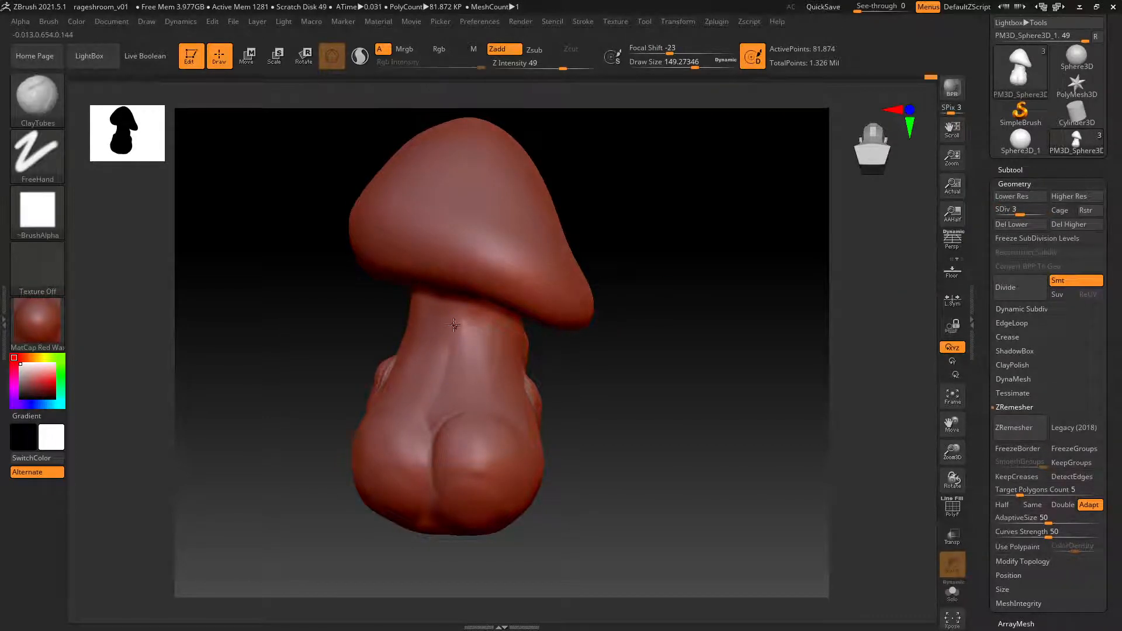
{"action": "right_click_drag", "start_coordinate": [456, 326], "coordinate": [490, 318]}
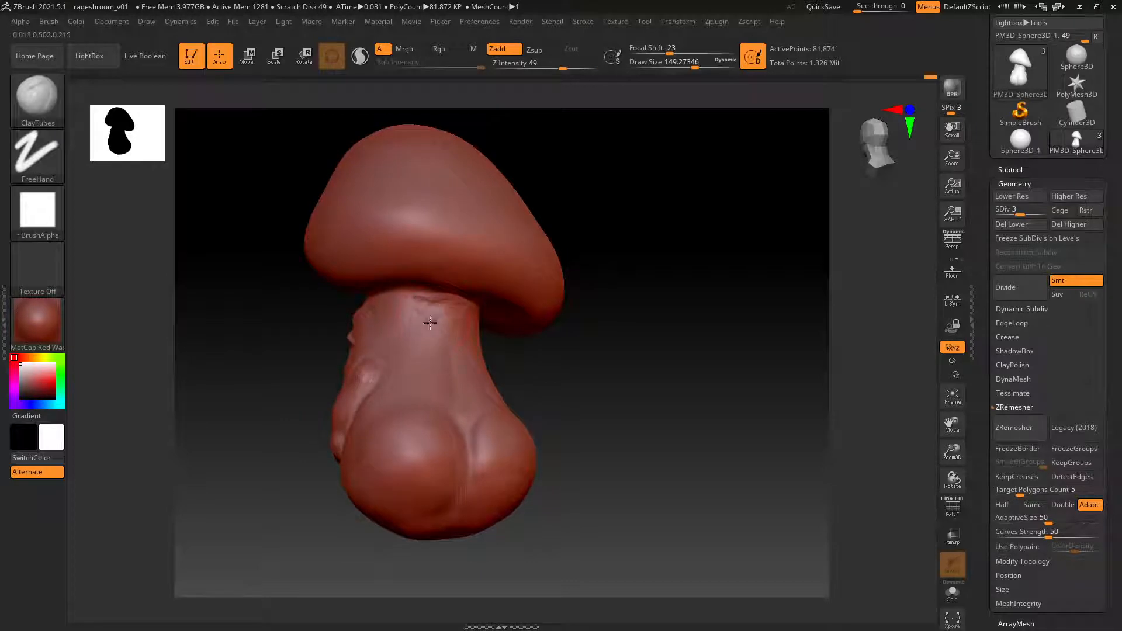
{"action": "left_click_drag", "start_coordinate": [426, 343], "coordinate": [435, 310], "text": "shift"}
{"action": "key", "text": "shift"}
Add ClayTubes strokes across the front of the cap's underside above the face.
{"action": "mouse_move", "coordinate": [422, 341]}
{"action": "right_mouse_down"}
{"action": "mouse_move", "coordinate": [456, 306]}
{"action": "mouse_move", "coordinate": [456, 316]}
{"action": "mouse_move", "coordinate": [500, 314]}
{"action": "mouse_move", "coordinate": [555, 273]}
{"action": "mouse_move", "coordinate": [529, 265]}
{"action": "mouse_move", "coordinate": [514, 321]}
{"action": "mouse_move", "coordinate": [494, 261]}
{"action": "right_mouse_up"}
{"action": "mouse_move", "coordinate": [409, 250]}
{"action": "left_mouse_down"}
{"action": "mouse_move", "coordinate": [479, 275]}
{"action": "mouse_move", "coordinate": [499, 292]}
{"action": "mouse_move", "coordinate": [487, 303]}
{"action": "mouse_move", "coordinate": [492, 292]}
{"action": "left_mouse_up"}
{"action": "mouse_move", "coordinate": [438, 239]}
{"action": "left_mouse_down"}
{"action": "mouse_move", "coordinate": [501, 263]}
{"action": "mouse_move", "coordinate": [467, 286]}
{"action": "left_mouse_up"}
{"action": "left_click_drag", "start_coordinate": [413, 246], "coordinate": [402, 240]}
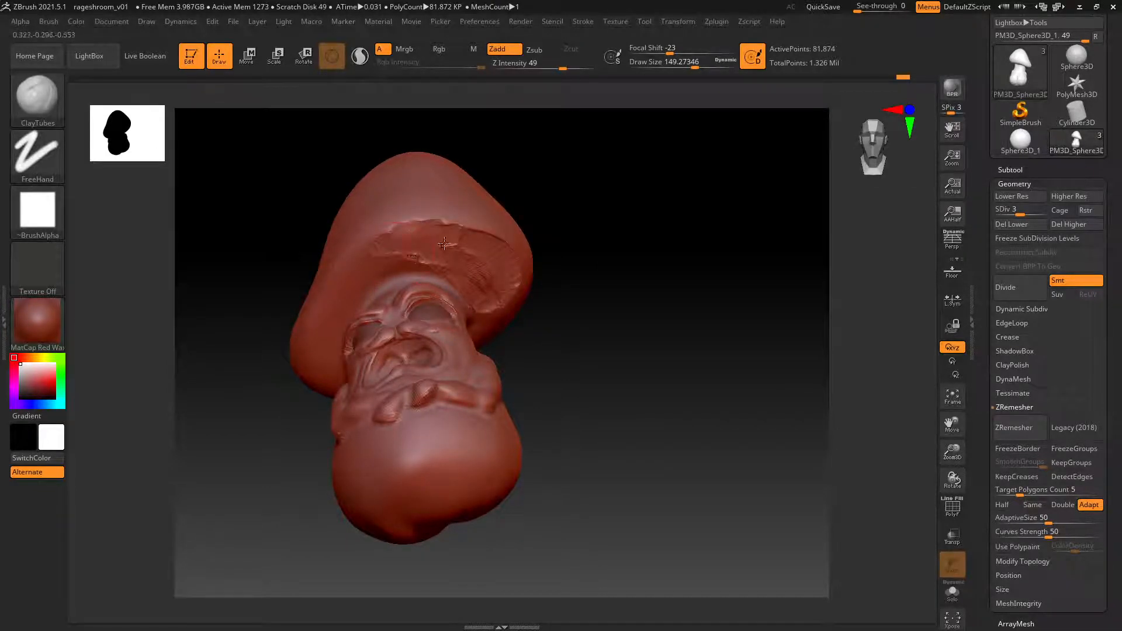
Build up the cap's front rim above the face with ClayTubes strokes and smooth it.
{"action": "right_click_drag", "start_coordinate": [403, 242], "coordinate": [440, 289]}
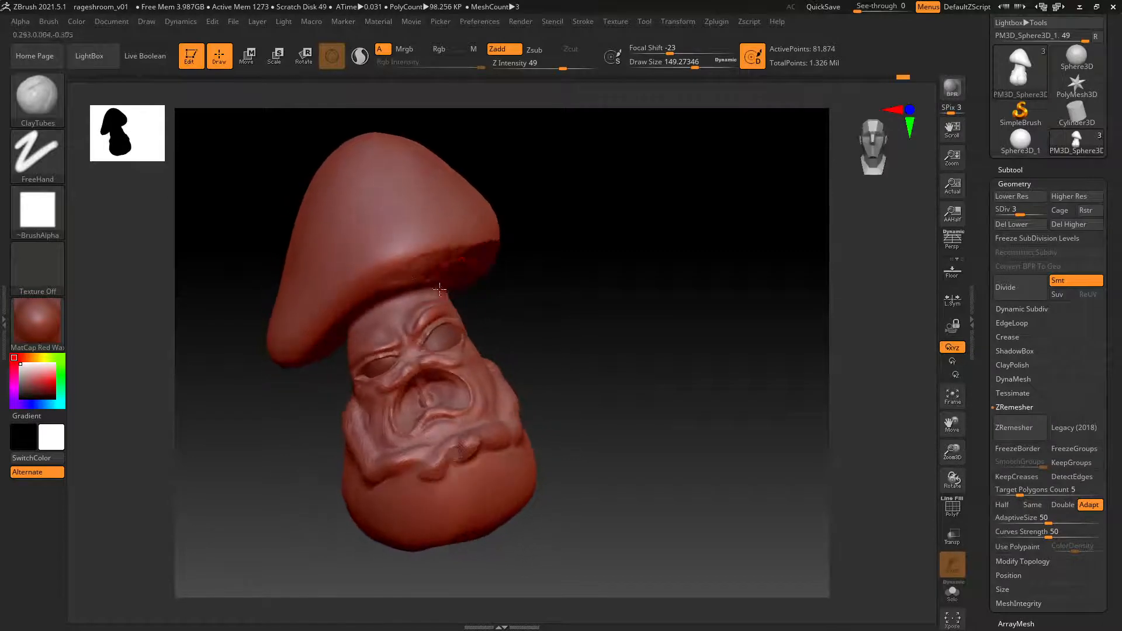
{"action": "mouse_move", "coordinate": [434, 261]}
{"action": "left_mouse_down"}
{"action": "mouse_move", "coordinate": [422, 261]}
{"action": "mouse_move", "coordinate": [462, 235]}
{"action": "left_mouse_up"}
{"action": "left_click_drag", "start_coordinate": [380, 256], "coordinate": [420, 245]}
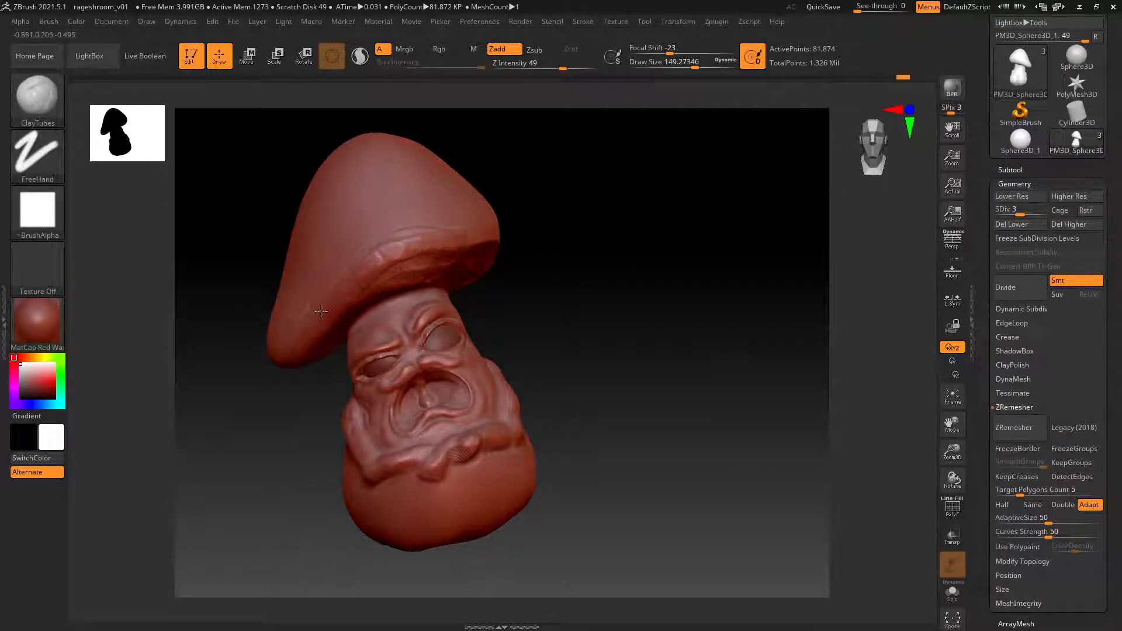
{"action": "left_click_drag", "start_coordinate": [368, 275], "coordinate": [441, 241]}
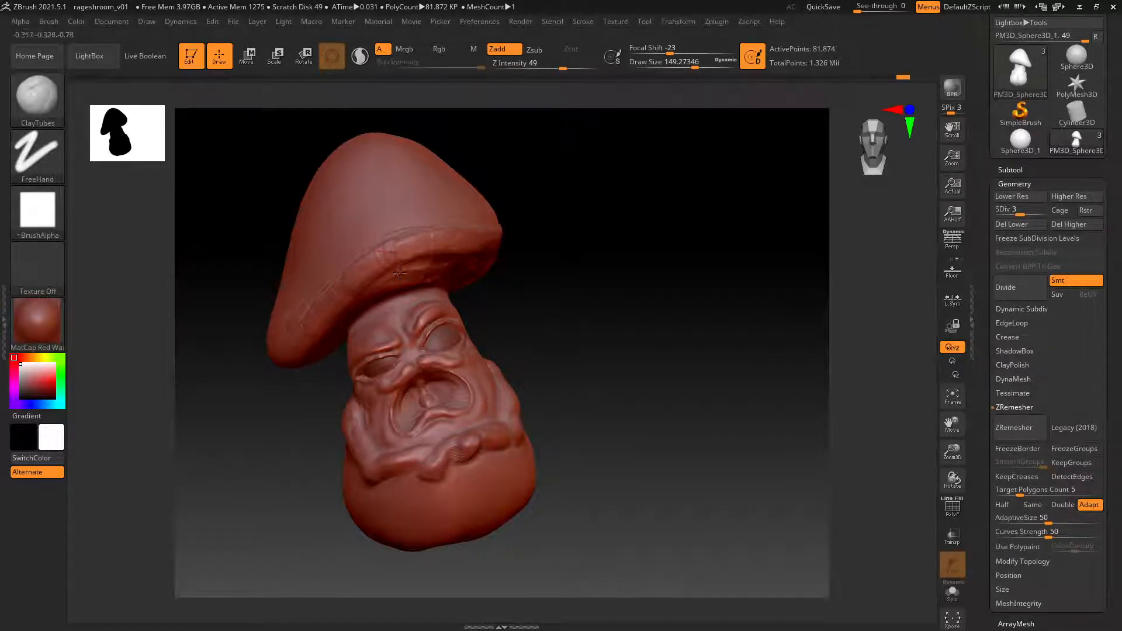
{"action": "key", "text": "shift"}
Extend the thickened cap rim around the side and back with ClayTubes strokes.
{"action": "mouse_move", "coordinate": [649, 345]}
{"action": "left_mouse_down"}
{"action": "mouse_move", "coordinate": [520, 283]}
{"action": "mouse_move", "coordinate": [527, 302]}
{"action": "left_mouse_up"}
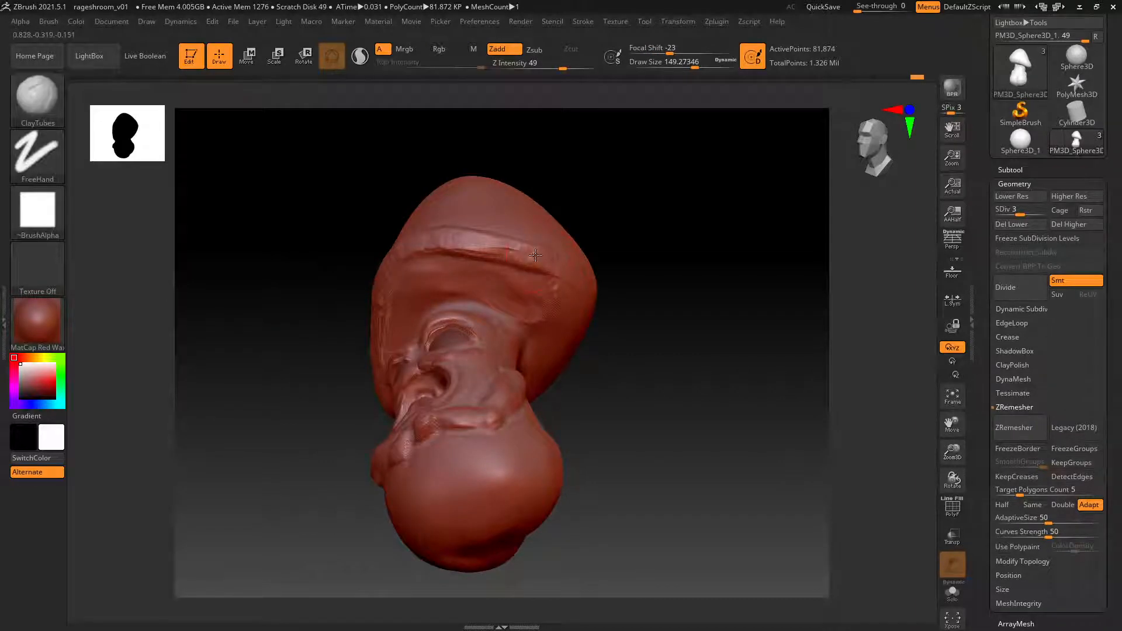
{"action": "right_click_drag", "start_coordinate": [555, 288], "coordinate": [563, 220]}
{"action": "mouse_move", "coordinate": [521, 239]}
{"action": "left_mouse_down"}
{"action": "mouse_move", "coordinate": [470, 232]}
{"action": "mouse_move", "coordinate": [429, 253]}
{"action": "mouse_move", "coordinate": [491, 239]}
{"action": "mouse_move", "coordinate": [441, 258]}
{"action": "mouse_move", "coordinate": [544, 267]}
{"action": "mouse_move", "coordinate": [565, 320]}
{"action": "left_mouse_up"}
{"action": "right_click_drag", "start_coordinate": [551, 265], "coordinate": [467, 233], "text": "alt"}
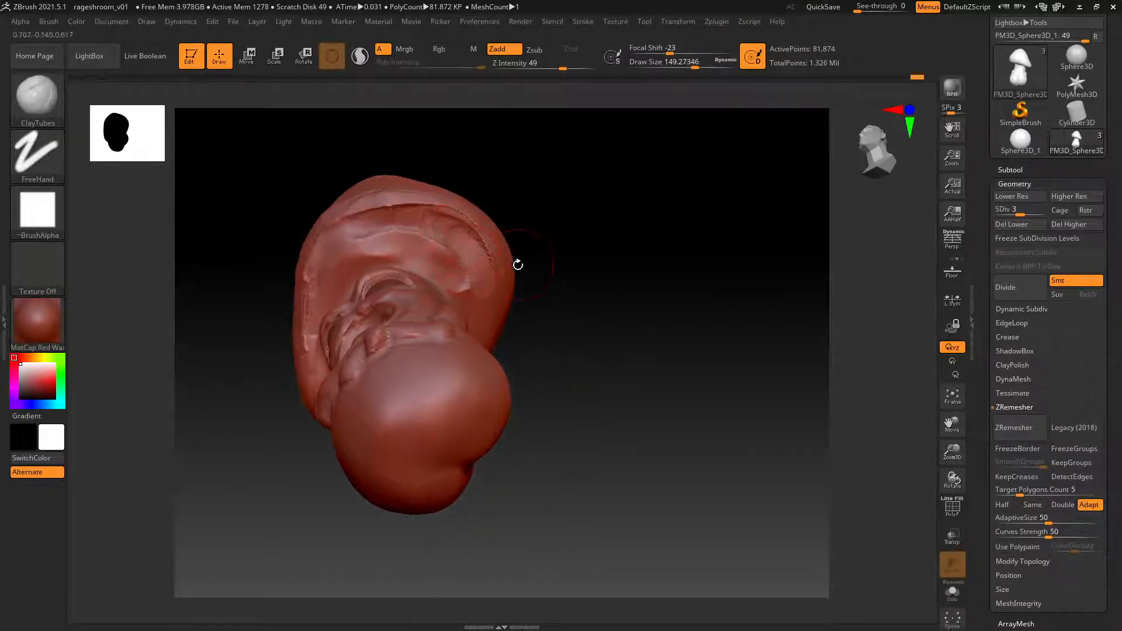
{"action": "mouse_move", "coordinate": [496, 272]}
{"action": "right_mouse_down"}
{"action": "mouse_move", "coordinate": [469, 272]}
{"action": "mouse_move", "coordinate": [513, 269]}
{"action": "mouse_move", "coordinate": [507, 259]}
{"action": "right_mouse_up"}
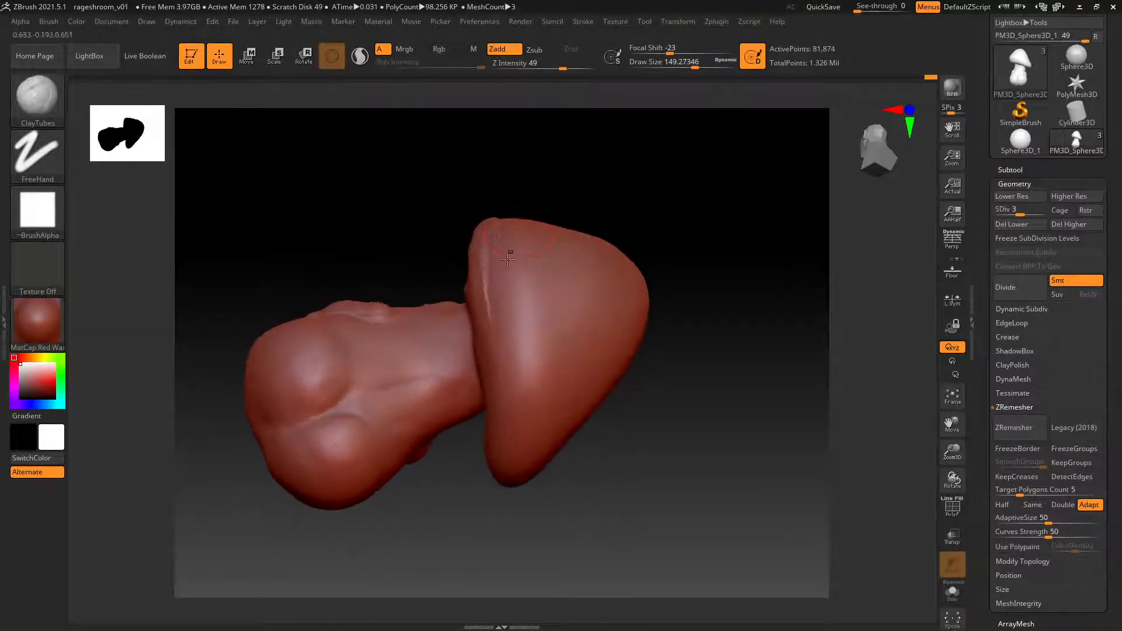
{"action": "mouse_move", "coordinate": [483, 291]}
{"action": "left_mouse_down"}
{"action": "mouse_move", "coordinate": [495, 319]}
{"action": "mouse_move", "coordinate": [495, 454]}
{"action": "left_mouse_up"}
{"action": "mouse_move", "coordinate": [475, 403]}
{"action": "right_mouse_down"}
{"action": "mouse_move", "coordinate": [491, 421]}
{"action": "mouse_move", "coordinate": [447, 506]}
{"action": "mouse_move", "coordinate": [365, 409]}
{"action": "mouse_move", "coordinate": [342, 330]}
{"action": "right_mouse_up"}
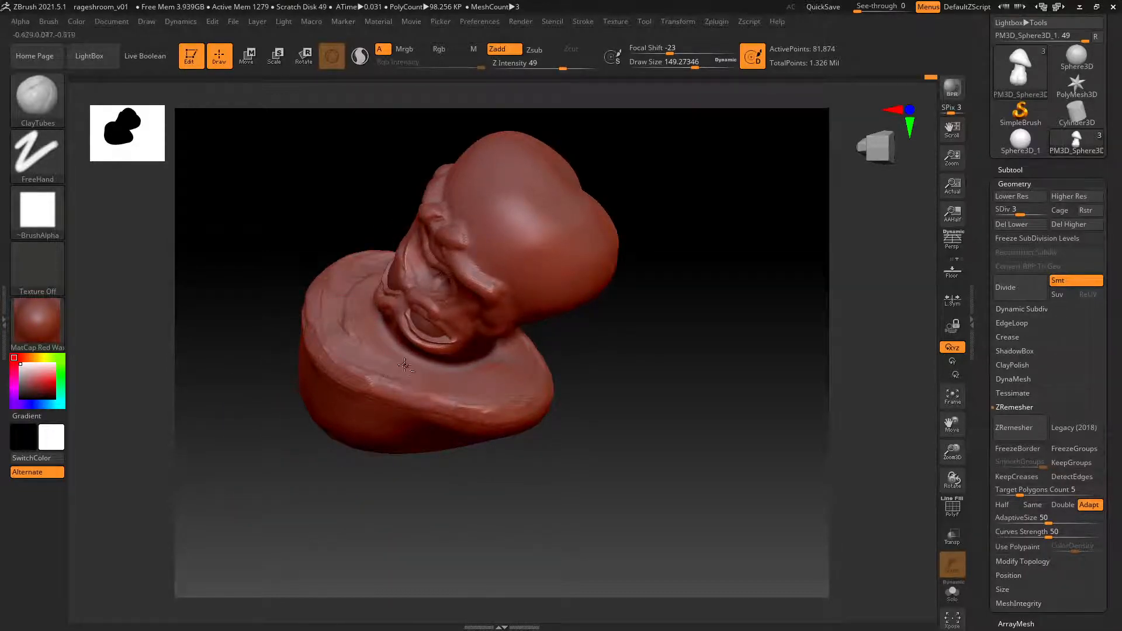
Undo the last stroke, then fill in the cap's underside around the stem with ClayTubes and smooth it.
{"action": "key", "text": "ctrl+z"}
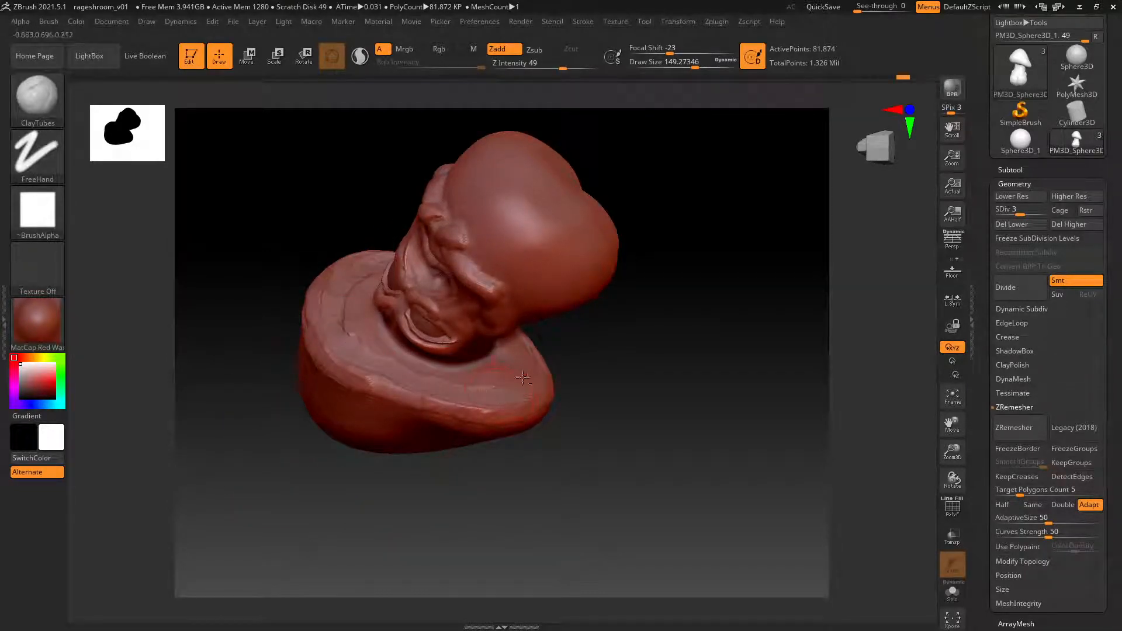
{"action": "right_click_drag", "start_coordinate": [548, 359], "coordinate": [532, 377]}
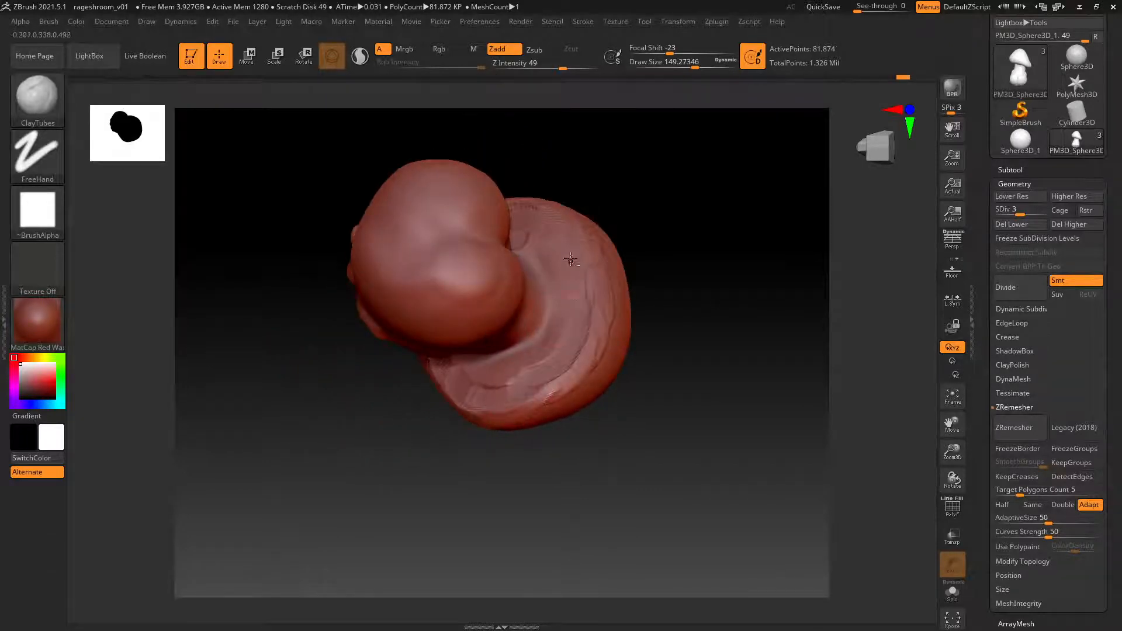
{"action": "right_click_drag", "start_coordinate": [571, 259], "coordinate": [507, 323]}
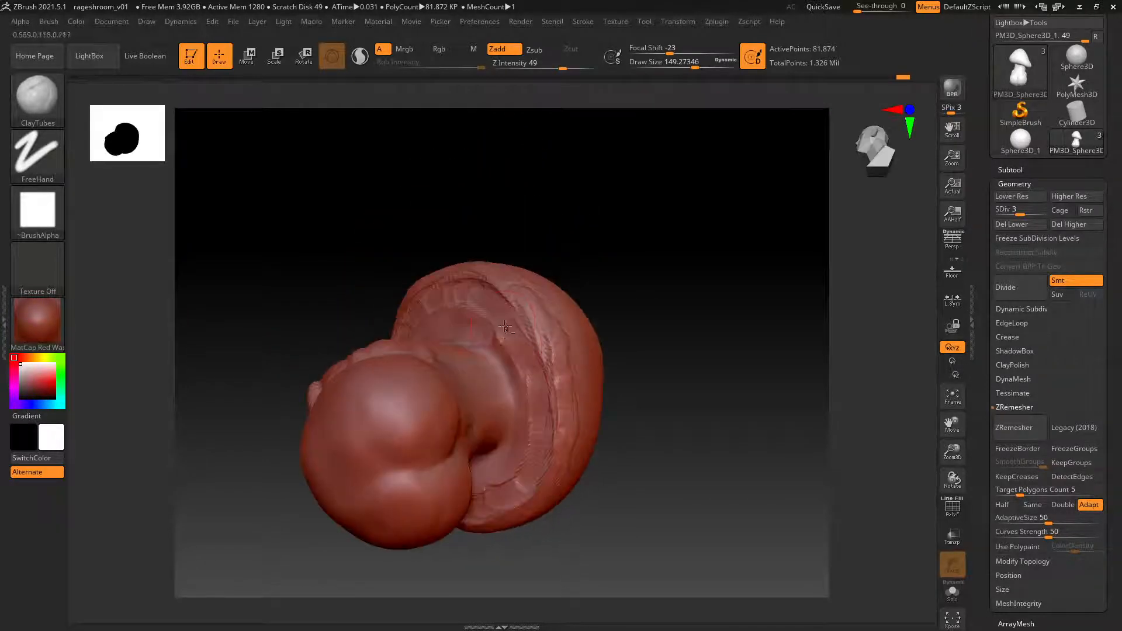
{"action": "key", "text": "shift"}
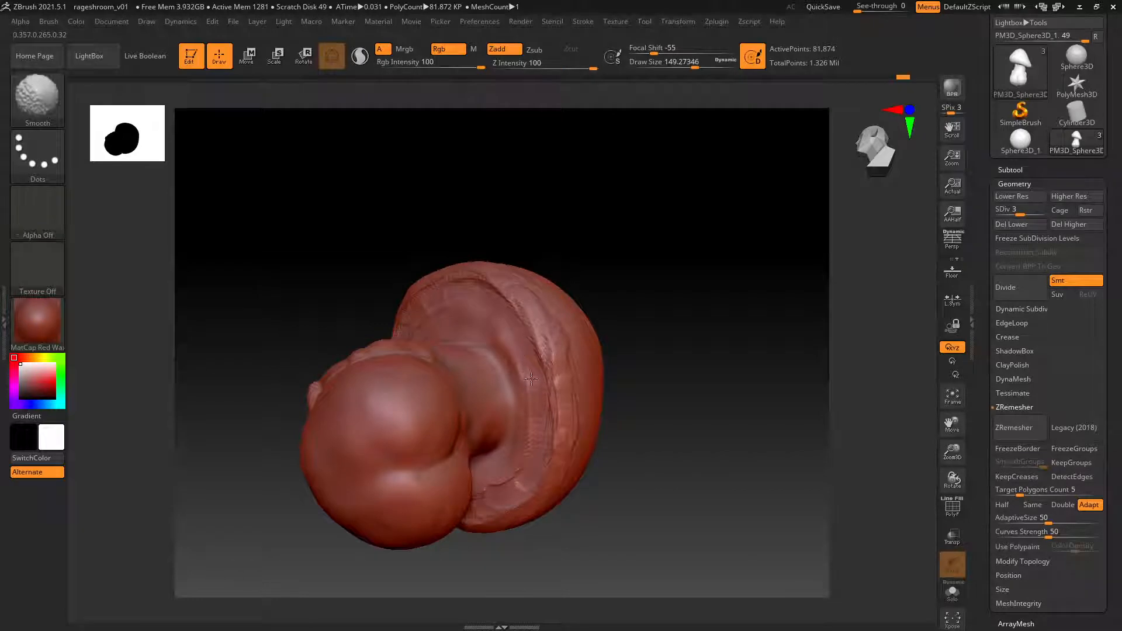
{"action": "right_click_drag", "start_coordinate": [512, 471], "coordinate": [481, 380]}
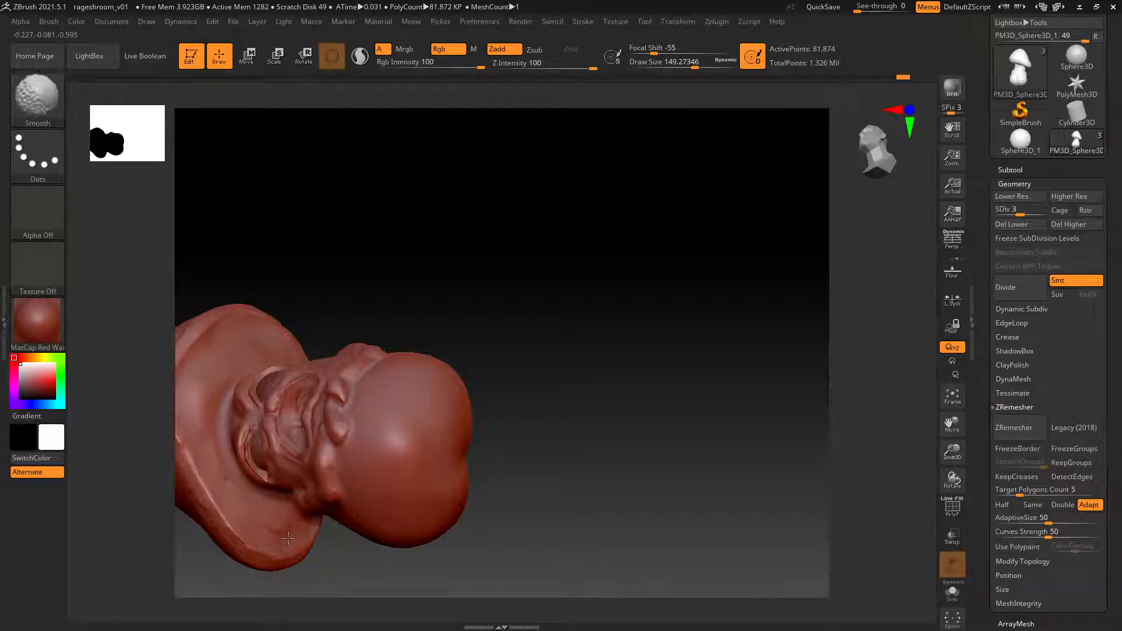
{"action": "right_click_drag", "start_coordinate": [328, 370], "coordinate": [402, 317], "text": "alt"}
{"action": "mouse_move", "coordinate": [269, 344]}
{"action": "right_mouse_down"}
{"action": "mouse_move", "coordinate": [298, 305]}
{"action": "mouse_move", "coordinate": [400, 319]}
{"action": "right_mouse_up"}
{"action": "right_click", "coordinate": [408, 369]}
{"action": "mouse_move", "coordinate": [596, 250]}
{"action": "right_mouse_down", "text": "shift"}
{"action": "mouse_move", "coordinate": [574, 262]}
{"action": "mouse_move", "coordinate": [604, 288]}
{"action": "mouse_move", "coordinate": [626, 170]}
{"action": "mouse_move", "coordinate": [583, 306]}
{"action": "mouse_move", "coordinate": [550, 317]}
{"action": "mouse_move", "coordinate": [556, 268]}
{"action": "mouse_move", "coordinate": [571, 325]}
{"action": "mouse_move", "coordinate": [556, 318]}
{"action": "right_mouse_up", "text": "shift"}
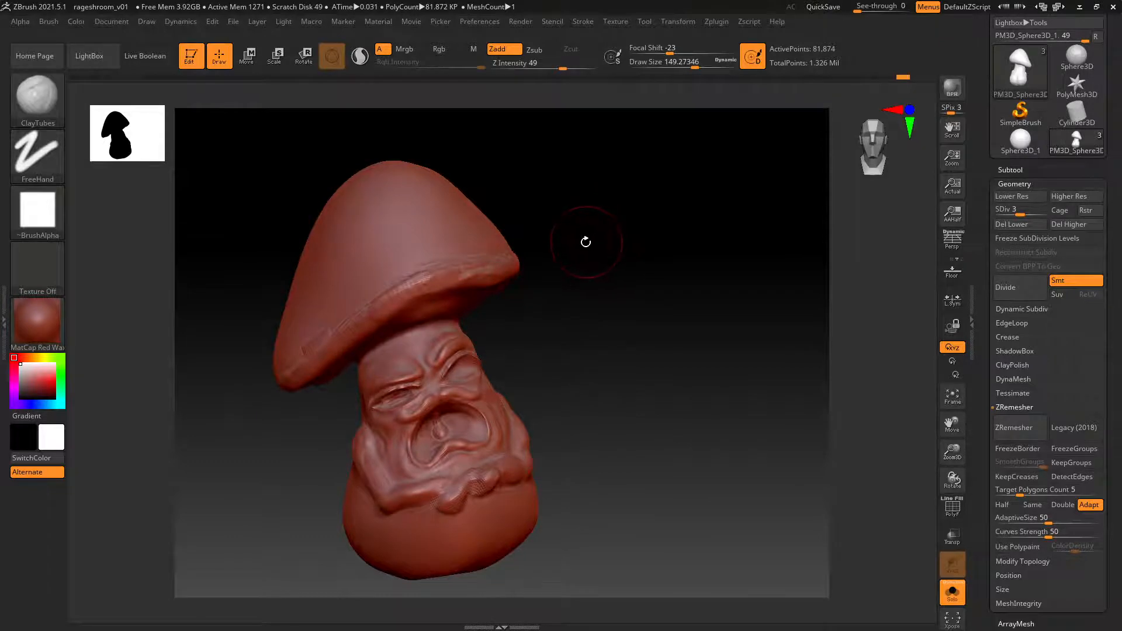
Reshape the cap's front rim into a raised arch above the face with the Move brush at Draw Size 331.87518.
{"action": "key", "text": "b"}
{"action": "key", "text": "m"}
{"action": "key", "text": "v"}
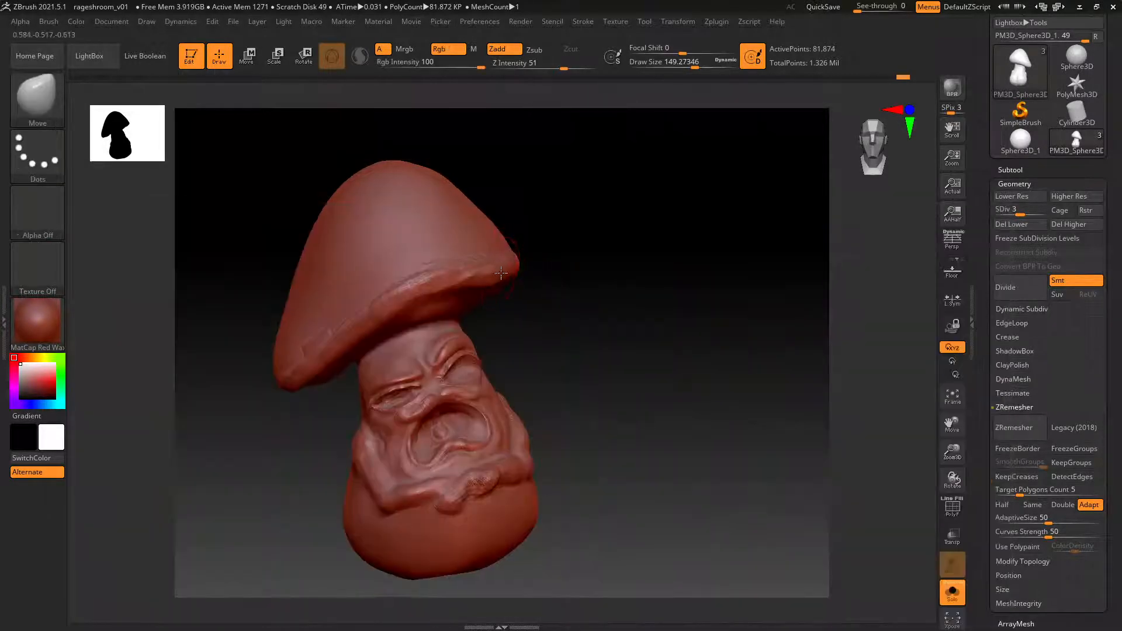
{"action": "key", "text": "space"}
{"action": "mouse_move", "coordinate": [500, 273]}
{"action": "left_mouse_down"}
{"action": "mouse_move", "coordinate": [514, 271]}
{"action": "mouse_move", "coordinate": [434, 250]}
{"action": "mouse_move", "coordinate": [486, 255]}
{"action": "left_mouse_up"}
{"action": "left_click_drag", "start_coordinate": [347, 317], "coordinate": [368, 296]}
{"action": "mouse_move", "coordinate": [328, 342]}
{"action": "left_mouse_down"}
{"action": "mouse_move", "coordinate": [335, 349]}
{"action": "mouse_move", "coordinate": [309, 358]}
{"action": "mouse_move", "coordinate": [319, 361]}
{"action": "left_mouse_up"}
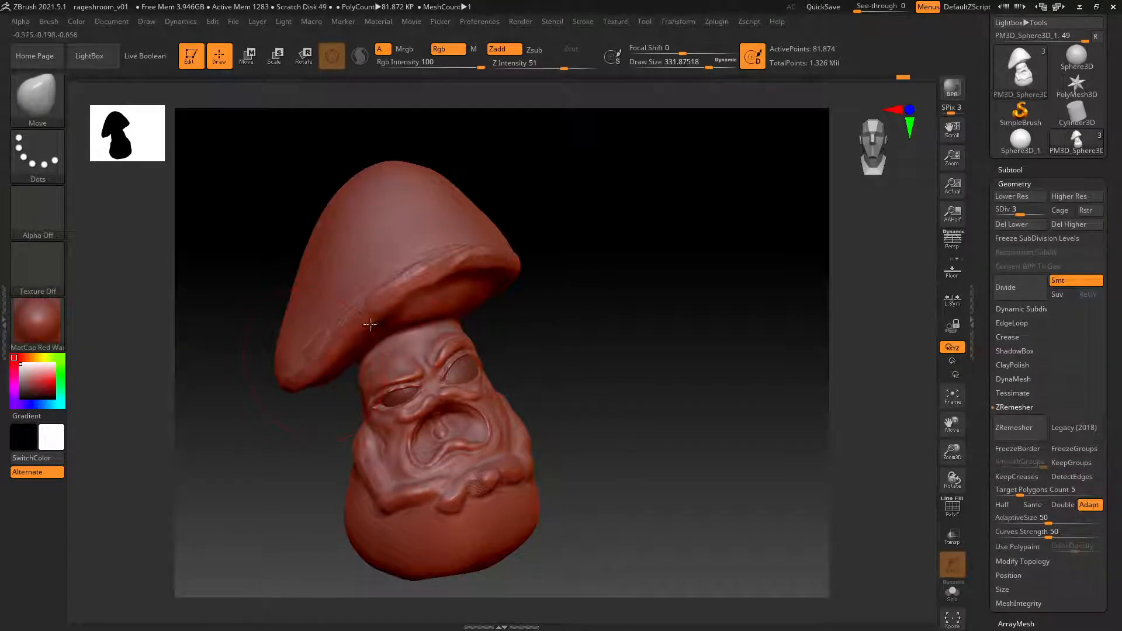
{"action": "mouse_move", "coordinate": [520, 275]}
{"action": "left_mouse_down"}
{"action": "mouse_move", "coordinate": [520, 261]}
{"action": "mouse_move", "coordinate": [547, 260]}
{"action": "mouse_move", "coordinate": [531, 283]}
{"action": "mouse_move", "coordinate": [514, 240]}
{"action": "left_mouse_up"}
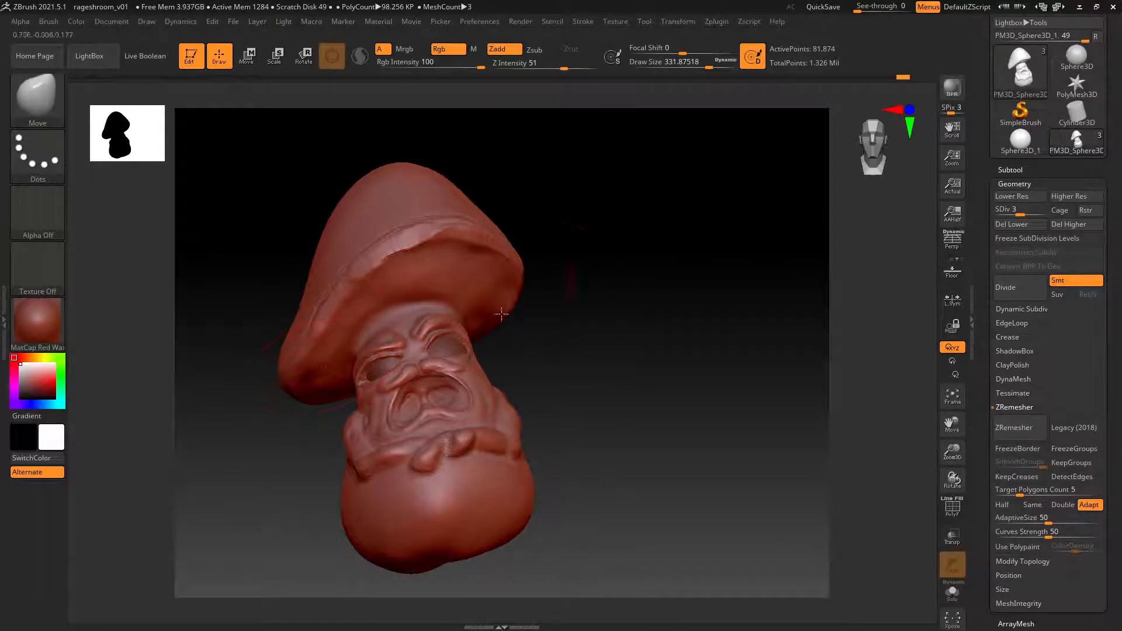
Adjust the curve of the cap's rim on the wider eye's side with the Move brush.
{"action": "left_click_drag", "start_coordinate": [500, 302], "coordinate": [509, 282]}
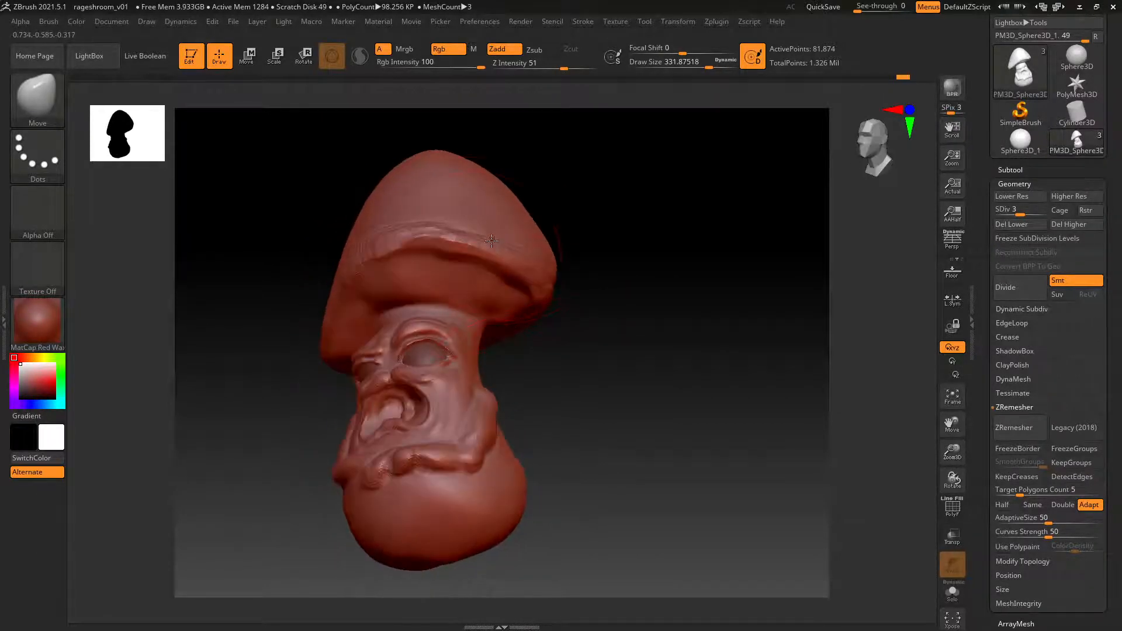
{"action": "left_click_drag", "start_coordinate": [492, 241], "coordinate": [493, 231]}
{"action": "left_click_drag", "start_coordinate": [428, 281], "coordinate": [426, 271]}
{"action": "mouse_move", "coordinate": [508, 280]}
{"action": "left_mouse_down"}
{"action": "mouse_move", "coordinate": [532, 266]}
{"action": "mouse_move", "coordinate": [545, 282]}
{"action": "left_mouse_up"}
{"action": "right_click_drag", "start_coordinate": [552, 285], "coordinate": [503, 272]}
{"action": "mouse_move", "coordinate": [559, 296]}
{"action": "left_mouse_down"}
{"action": "mouse_move", "coordinate": [568, 288]}
{"action": "mouse_move", "coordinate": [612, 327]}
{"action": "mouse_move", "coordinate": [517, 270]}
{"action": "mouse_move", "coordinate": [549, 257]}
{"action": "left_mouse_up"}
Refine the cap's rim on the squinting eye's side with the Move brush.
{"action": "mouse_move", "coordinate": [505, 261]}
{"action": "right_mouse_down"}
{"action": "mouse_move", "coordinate": [574, 284]}
{"action": "mouse_move", "coordinate": [621, 350]}
{"action": "mouse_move", "coordinate": [608, 318]}
{"action": "mouse_move", "coordinate": [636, 321]}
{"action": "mouse_move", "coordinate": [606, 315]}
{"action": "right_mouse_up"}
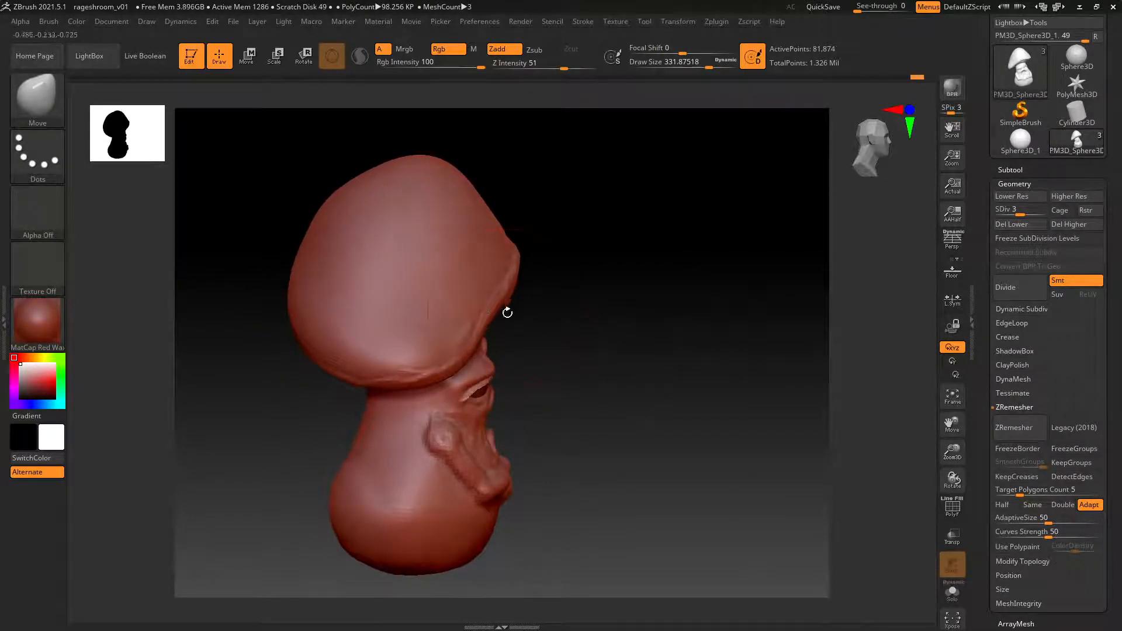
{"action": "mouse_move", "coordinate": [484, 316]}
{"action": "left_mouse_down"}
{"action": "mouse_move", "coordinate": [509, 313]}
{"action": "mouse_move", "coordinate": [519, 242]}
{"action": "left_mouse_up"}
{"action": "mouse_move", "coordinate": [568, 257]}
{"action": "right_mouse_down"}
{"action": "mouse_move", "coordinate": [499, 270]}
{"action": "mouse_move", "coordinate": [551, 250]}
{"action": "mouse_move", "coordinate": [493, 277]}
{"action": "right_mouse_up"}
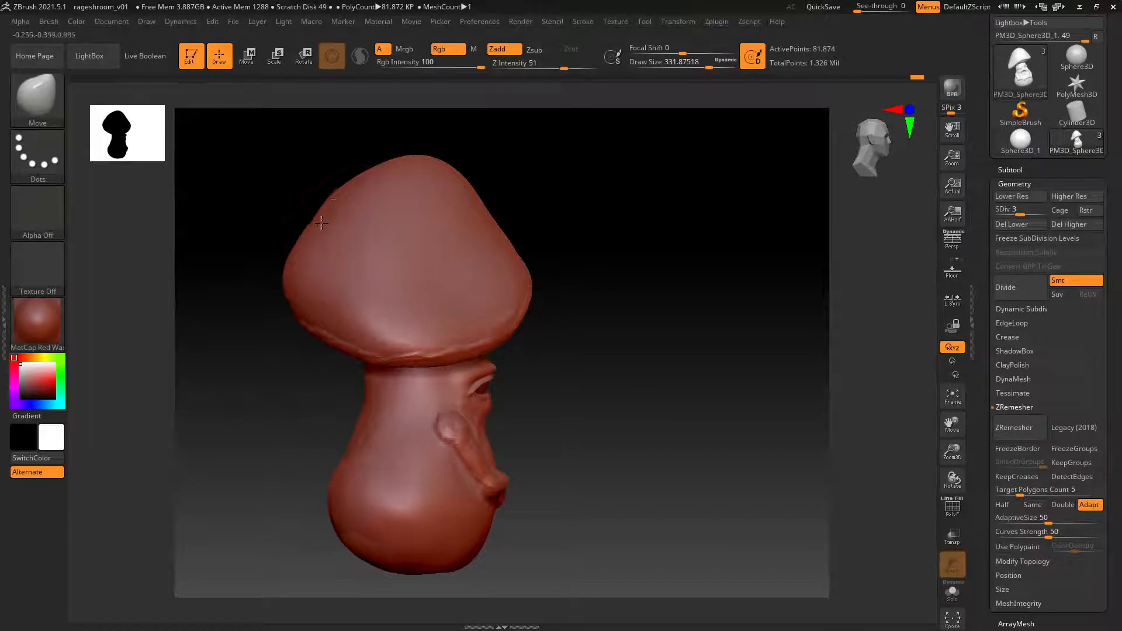
{"action": "mouse_move", "coordinate": [325, 191]}
{"action": "right_mouse_down"}
{"action": "mouse_move", "coordinate": [353, 204]}
{"action": "mouse_move", "coordinate": [310, 187]}
{"action": "right_mouse_up"}
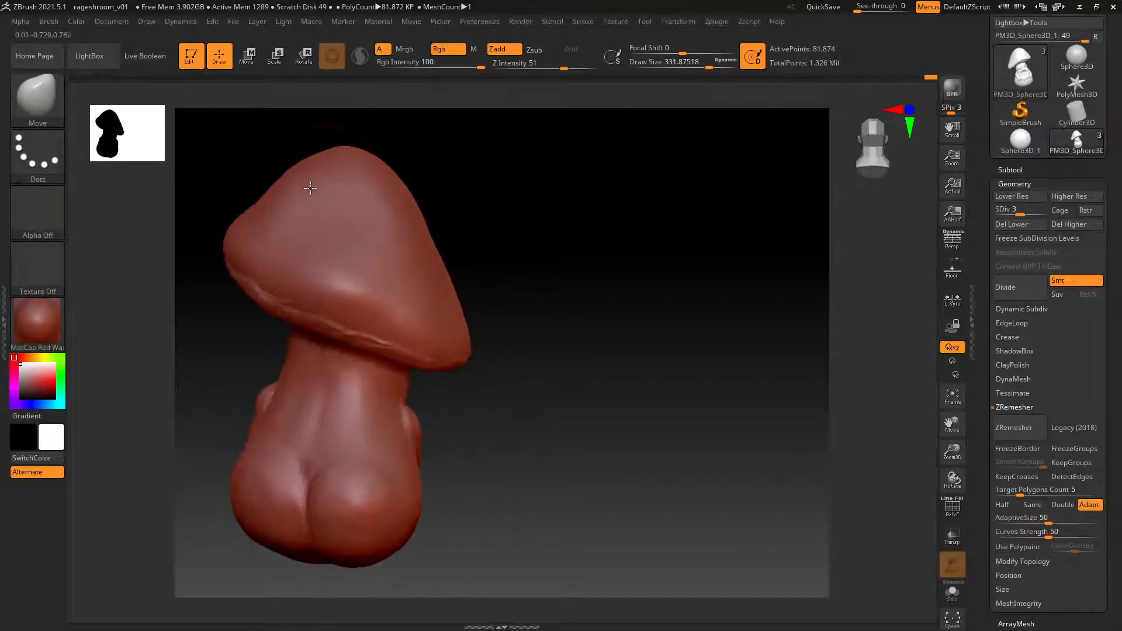
Set the Move brush's Draw Size to 1000 and reshape the cap's overall silhouette from the side and back.
{"action": "right_click_drag", "start_coordinate": [446, 233], "coordinate": [389, 238]}
{"action": "key", "text": "space"}
{"action": "left_click", "coordinate": [444, 235]}
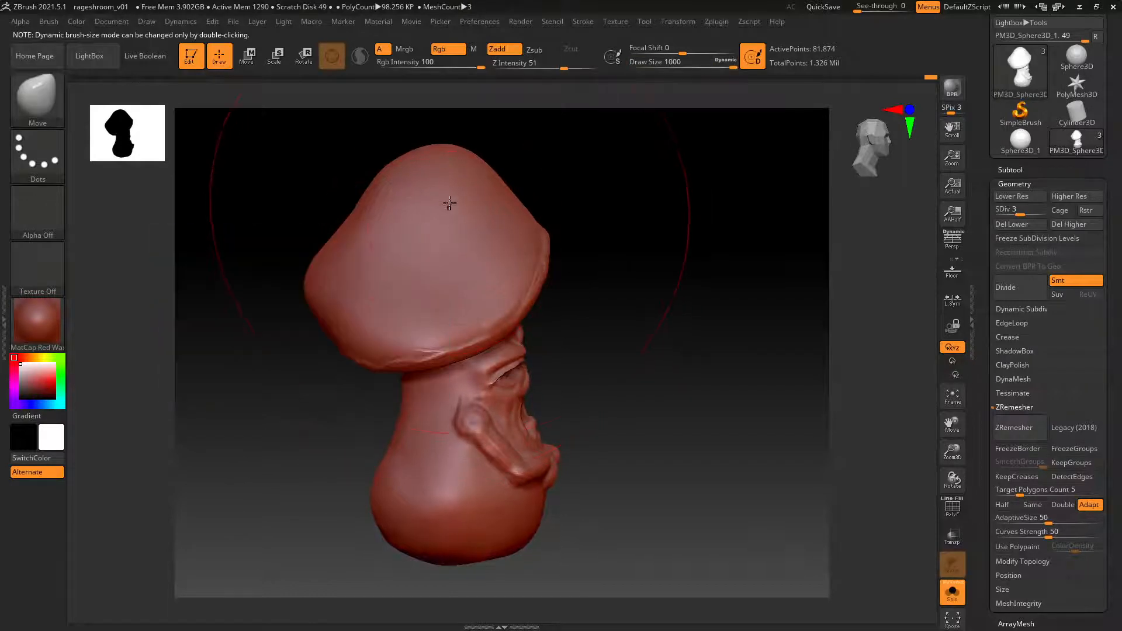
{"action": "right_click_drag", "start_coordinate": [253, 238], "coordinate": [329, 253]}
{"action": "right_click_drag", "start_coordinate": [397, 246], "coordinate": [355, 242]}
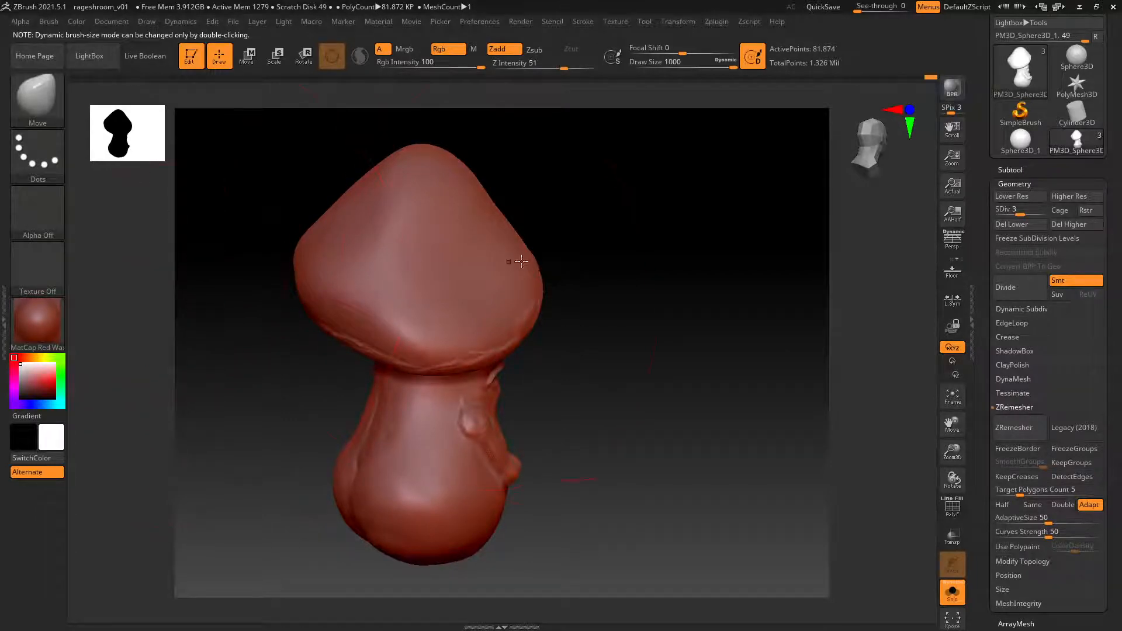
{"action": "right_click_drag", "start_coordinate": [543, 266], "coordinate": [503, 263]}
Set the Draw Size to 212.29853 and build up the cap's outer rim around the side and back with ClayTubes, smoothing it.
{"action": "key", "text": "space"}
{"action": "left_click", "coordinate": [471, 262]}
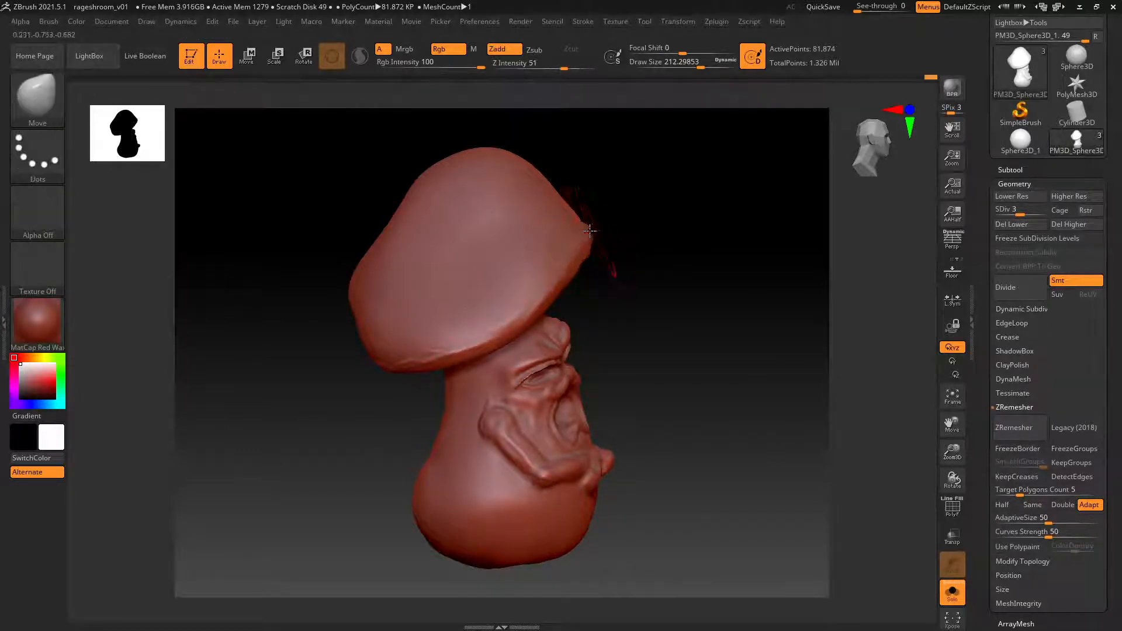
{"action": "key", "text": "b"}
{"action": "key", "text": "c"}
{"action": "key", "text": "t"}
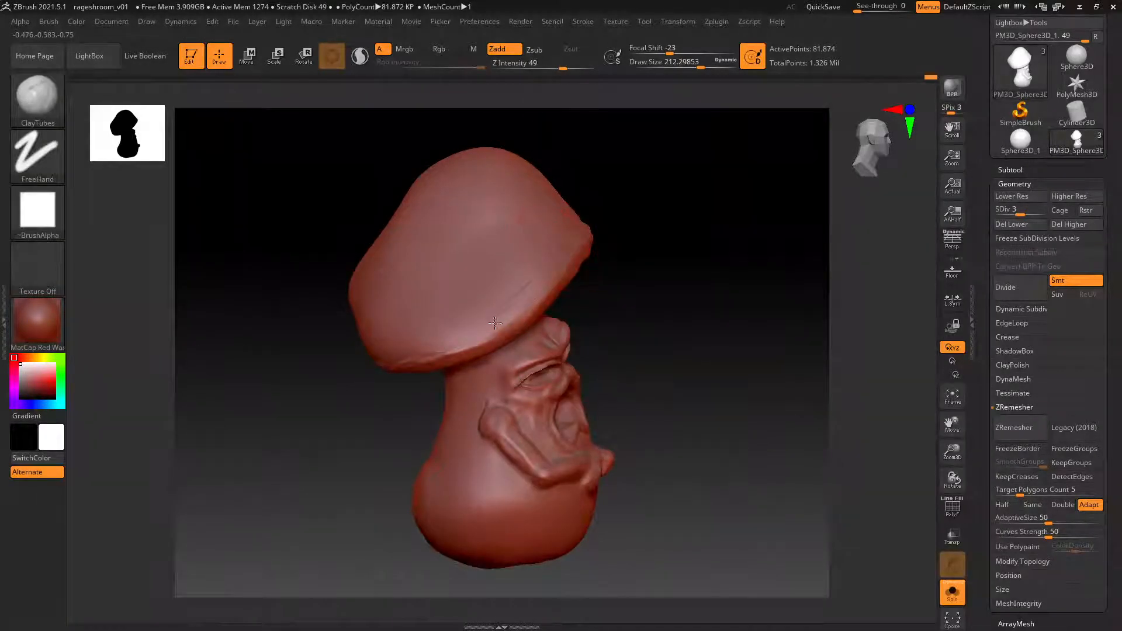
{"action": "key", "text": "shift"}
{"action": "right_click_drag", "start_coordinate": [556, 216], "coordinate": [473, 302]}
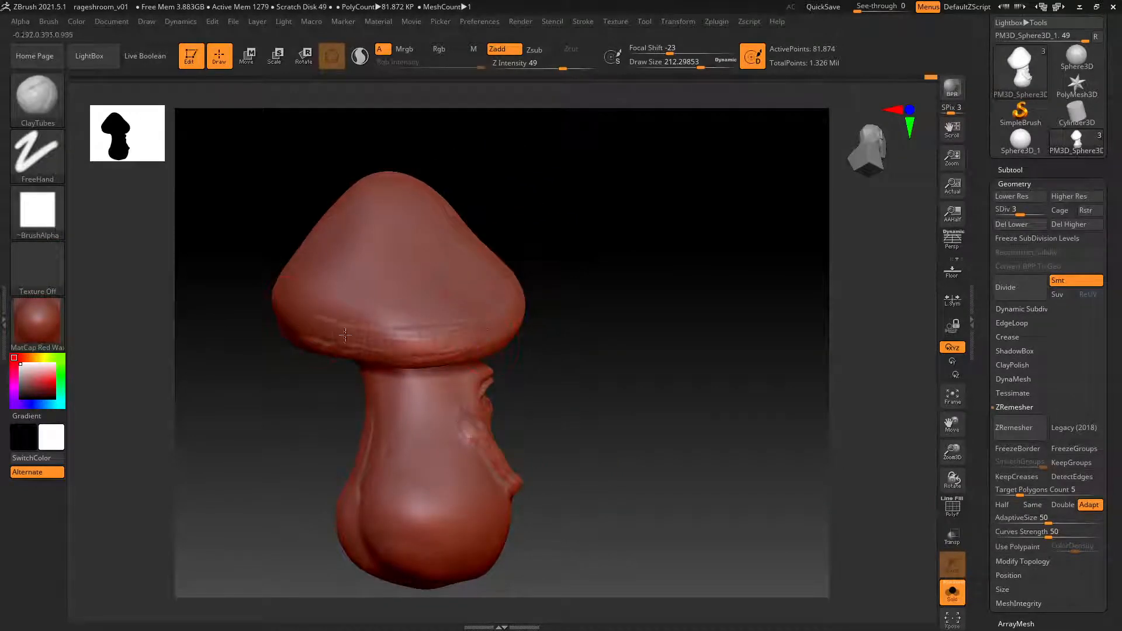
{"action": "key", "text": "shift"}
{"action": "mouse_move", "coordinate": [314, 326]}
{"action": "right_mouse_down"}
{"action": "mouse_move", "coordinate": [400, 306]}
{"action": "mouse_move", "coordinate": [382, 316]}
{"action": "mouse_move", "coordinate": [429, 293]}
{"action": "right_mouse_up"}
{"action": "key", "text": "shift"}
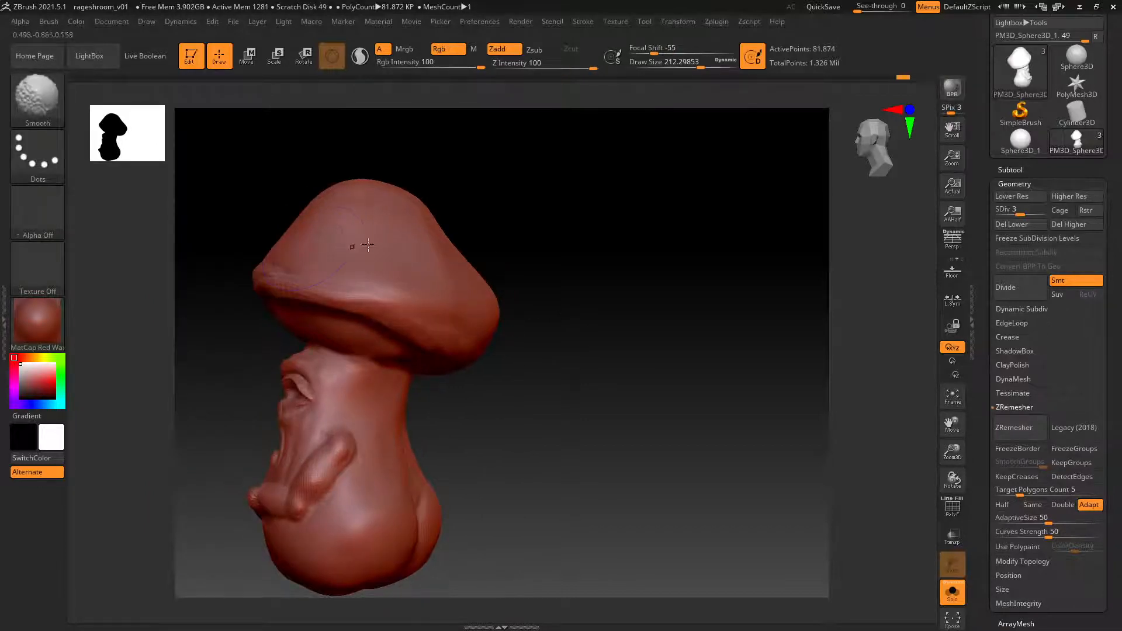
Build up the inner edge of the cap's rim at the back with ClayTubes and smooth it into the underside.
{"action": "mouse_move", "coordinate": [338, 288]}
{"action": "right_mouse_down"}
{"action": "mouse_move", "coordinate": [400, 205]}
{"action": "mouse_move", "coordinate": [404, 248]}
{"action": "right_mouse_up"}
{"action": "mouse_move", "coordinate": [407, 309]}
{"action": "left_mouse_down"}
{"action": "mouse_move", "coordinate": [465, 359]}
{"action": "mouse_move", "coordinate": [481, 401]}
{"action": "left_mouse_up"}
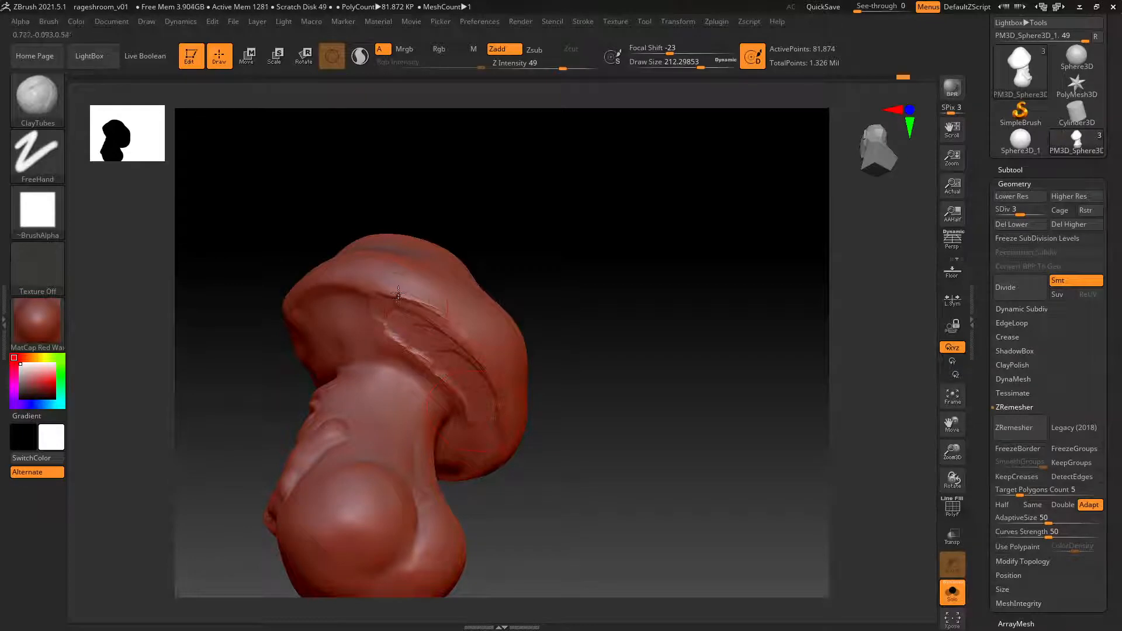
{"action": "left_click_drag", "start_coordinate": [397, 293], "coordinate": [498, 359]}
{"action": "mouse_move", "coordinate": [479, 412]}
{"action": "left_mouse_down", "text": "shift"}
{"action": "mouse_move", "coordinate": [444, 368]}
{"action": "mouse_move", "coordinate": [344, 307]}
{"action": "left_mouse_up", "text": "shift"}
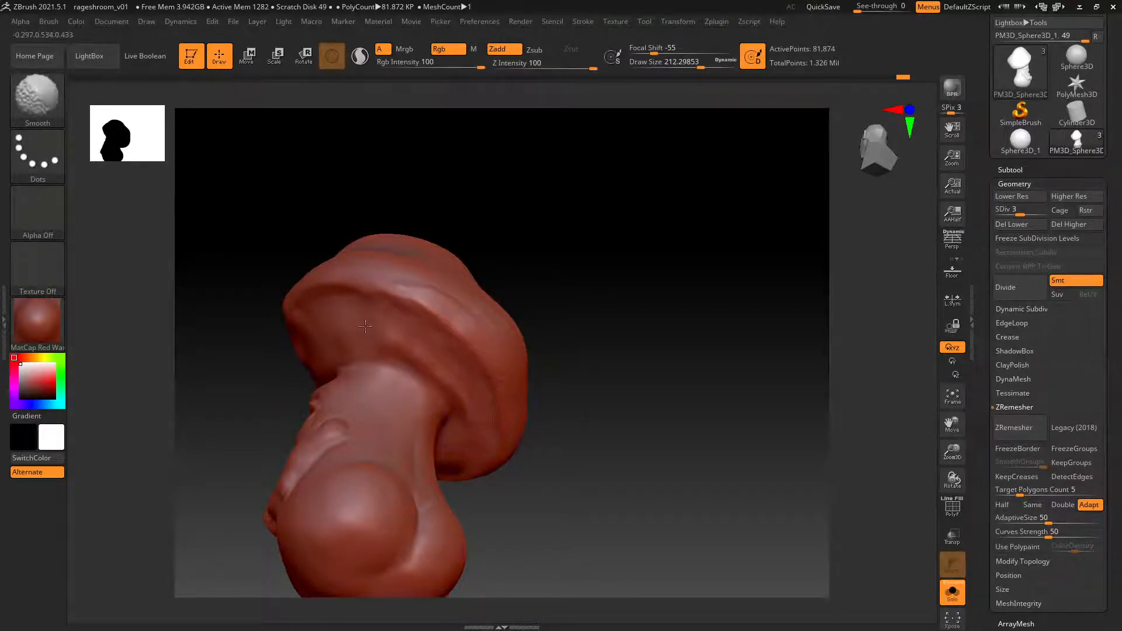
{"action": "mouse_move", "coordinate": [365, 326]}
{"action": "right_mouse_down"}
{"action": "mouse_move", "coordinate": [408, 343]}
{"action": "mouse_move", "coordinate": [448, 339]}
{"action": "mouse_move", "coordinate": [448, 303]}
{"action": "mouse_move", "coordinate": [521, 244]}
{"action": "mouse_move", "coordinate": [553, 248]}
{"action": "mouse_move", "coordinate": [498, 303]}
{"action": "mouse_move", "coordinate": [604, 253]}
{"action": "mouse_move", "coordinate": [611, 263]}
{"action": "mouse_move", "coordinate": [598, 283]}
{"action": "right_mouse_up"}
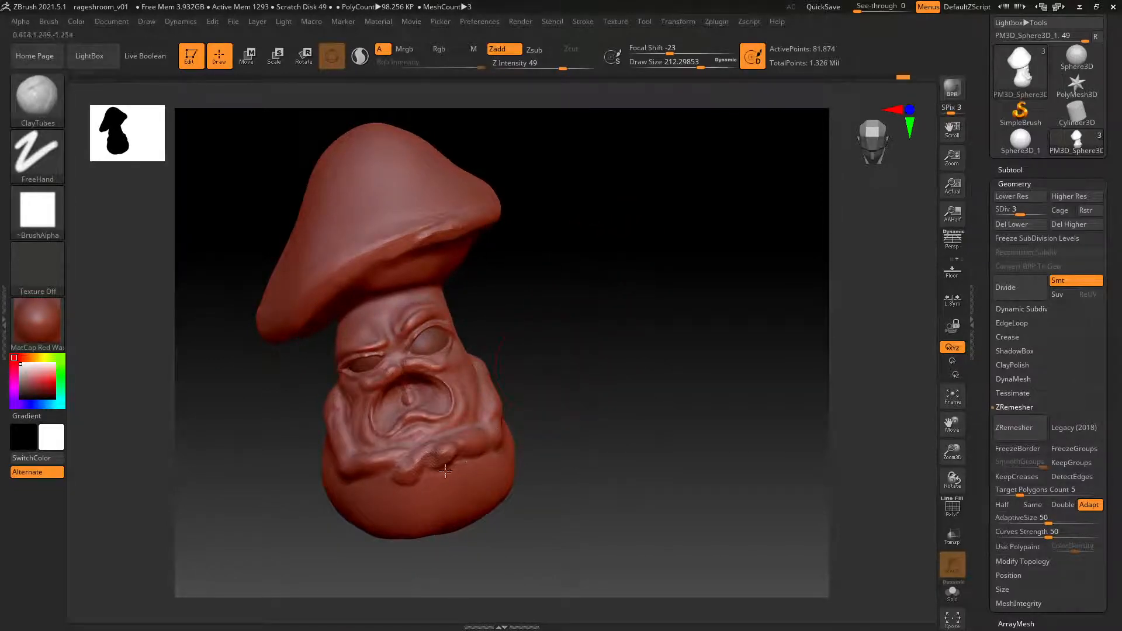
{"action": "key", "text": "shift"}
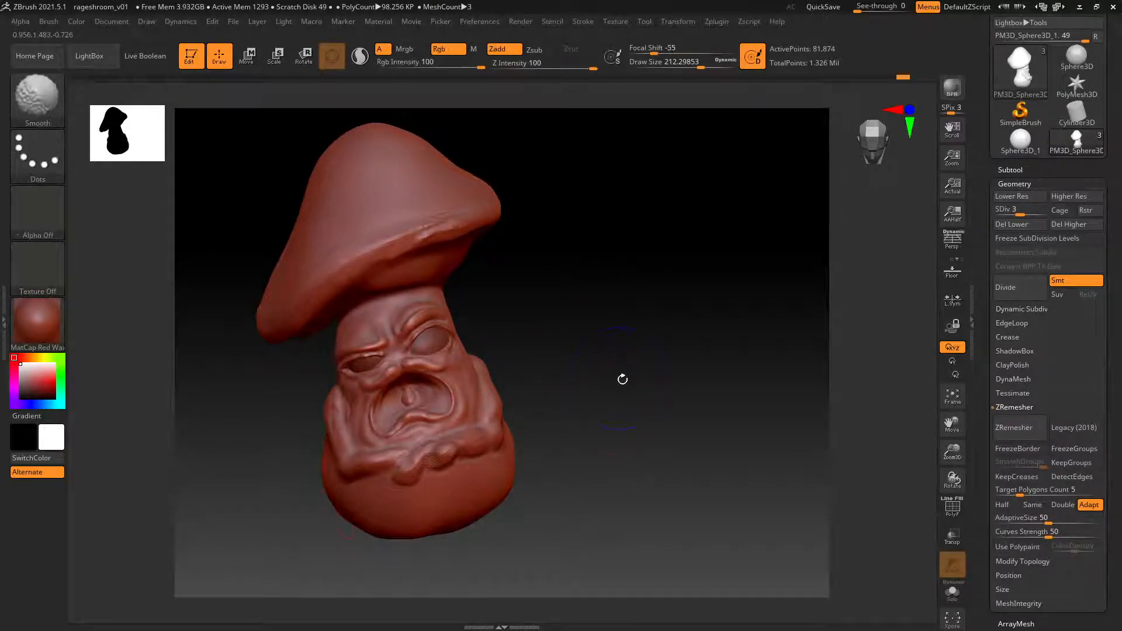
{"action": "right_click_drag", "start_coordinate": [621, 376], "coordinate": [596, 358]}
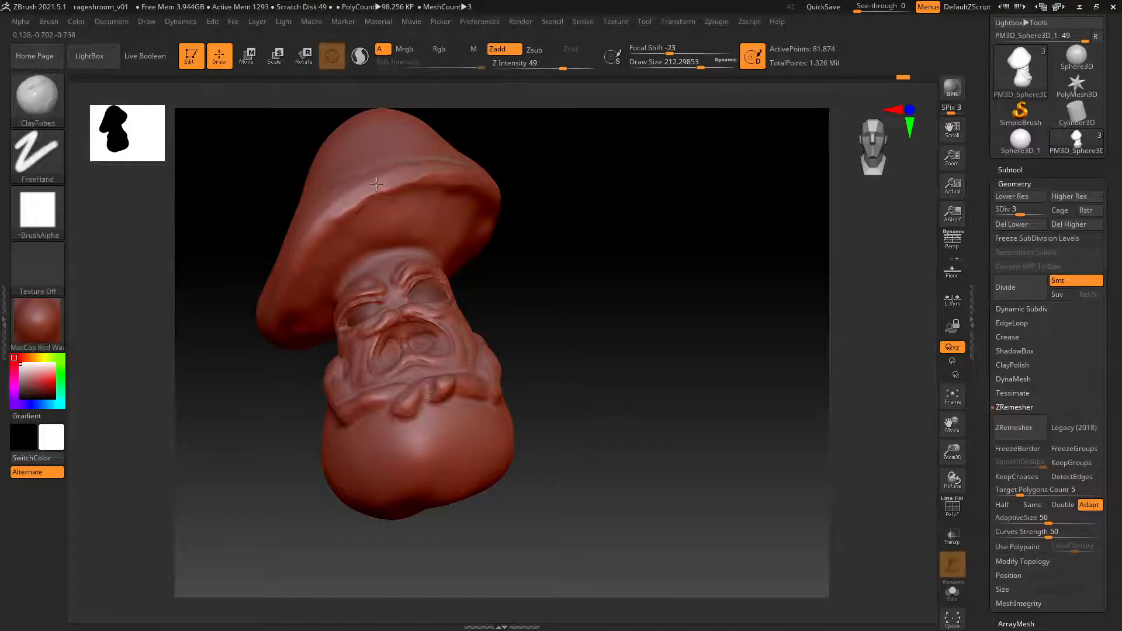
Set the Move brush's Draw Size to 419.6784 and reshape the top and sides of the cap's silhouette.
{"action": "right_click_drag", "start_coordinate": [405, 196], "coordinate": [433, 260]}
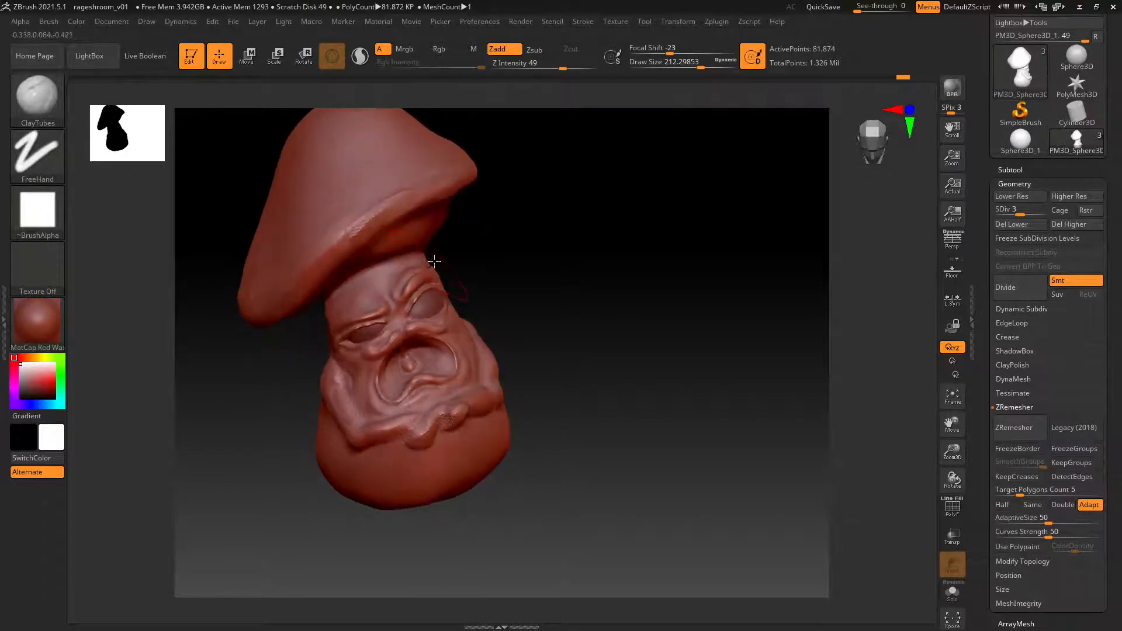
{"action": "right_click", "coordinate": [442, 227]}
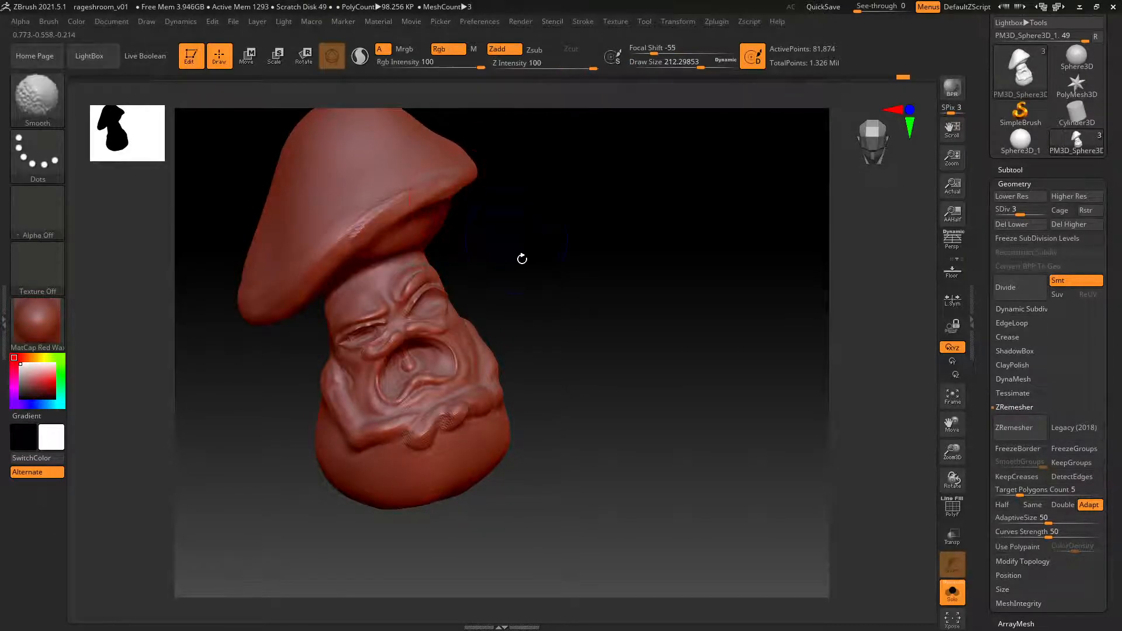
{"action": "right_click_drag", "start_coordinate": [521, 261], "coordinate": [355, 258], "text": "shift"}
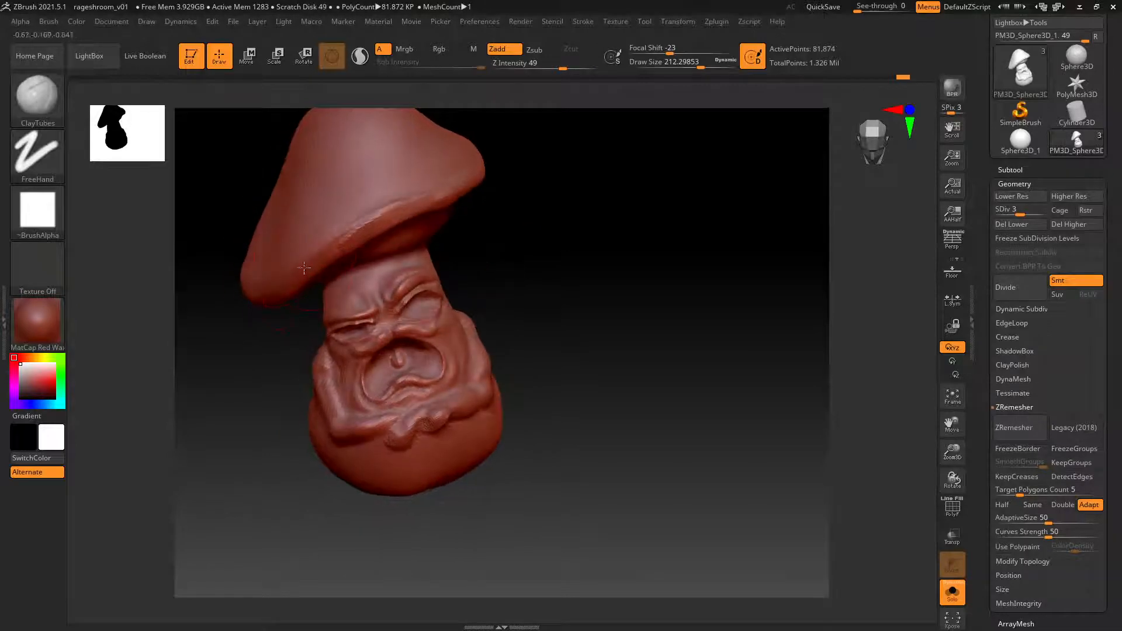
{"action": "key", "text": "b"}
{"action": "key", "text": "m"}
{"action": "key", "text": "v"}
{"action": "right_click", "coordinate": [416, 188]}
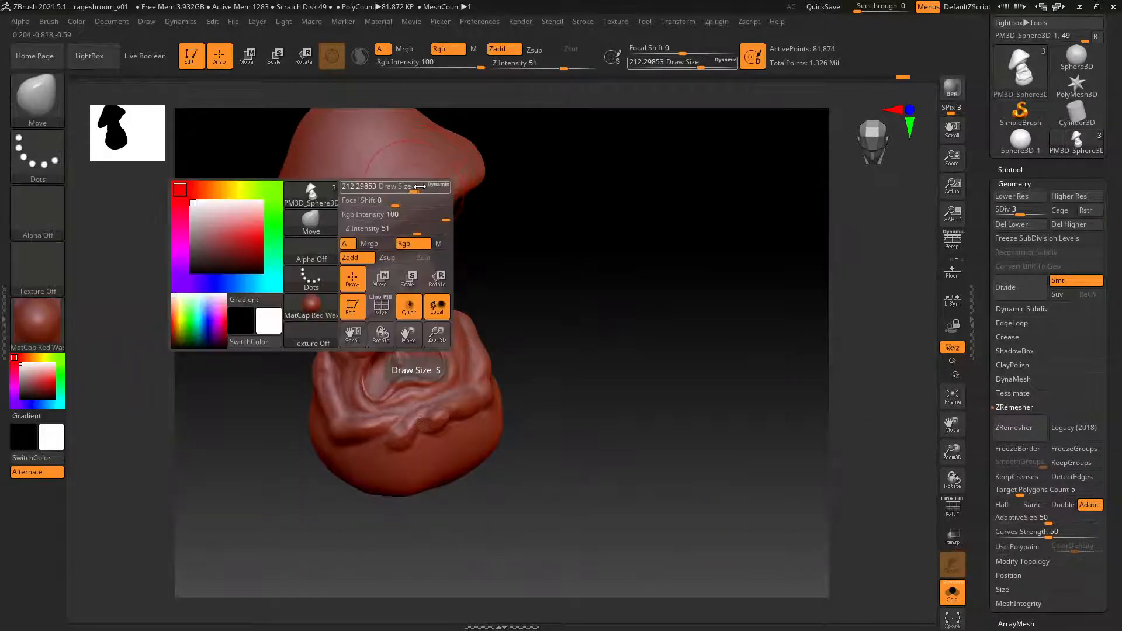
{"action": "left_click_drag", "start_coordinate": [409, 188], "coordinate": [426, 189]}
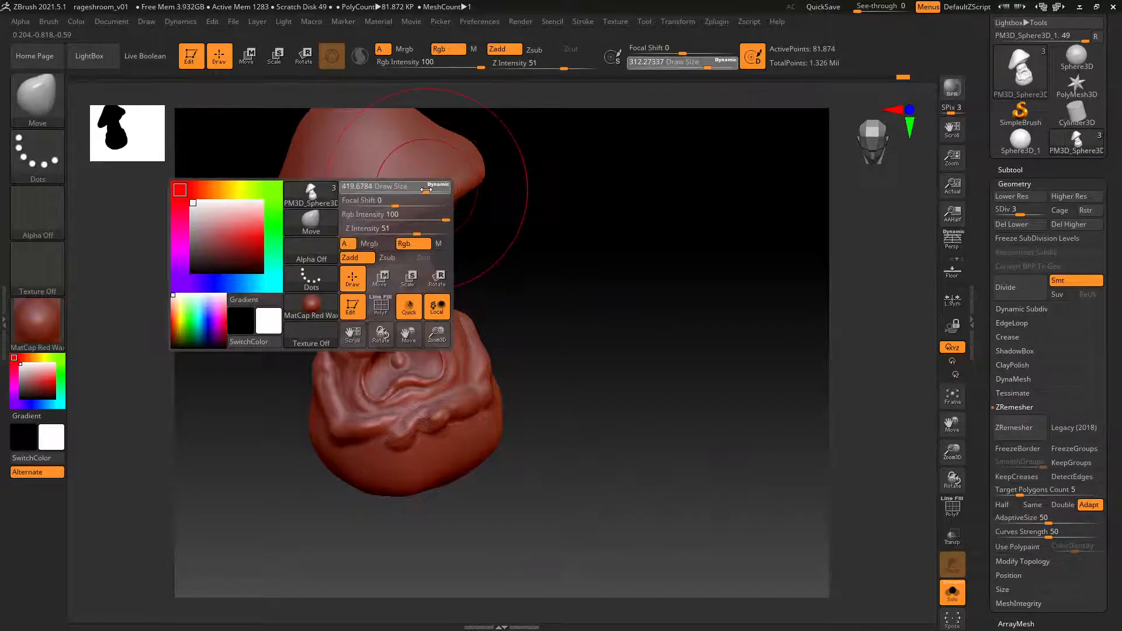
{"action": "right_click", "coordinate": [452, 146]}
{"action": "mouse_move", "coordinate": [583, 213]}
{"action": "right_mouse_down"}
{"action": "mouse_move", "coordinate": [574, 283]}
{"action": "mouse_move", "coordinate": [502, 239]}
{"action": "right_mouse_up"}
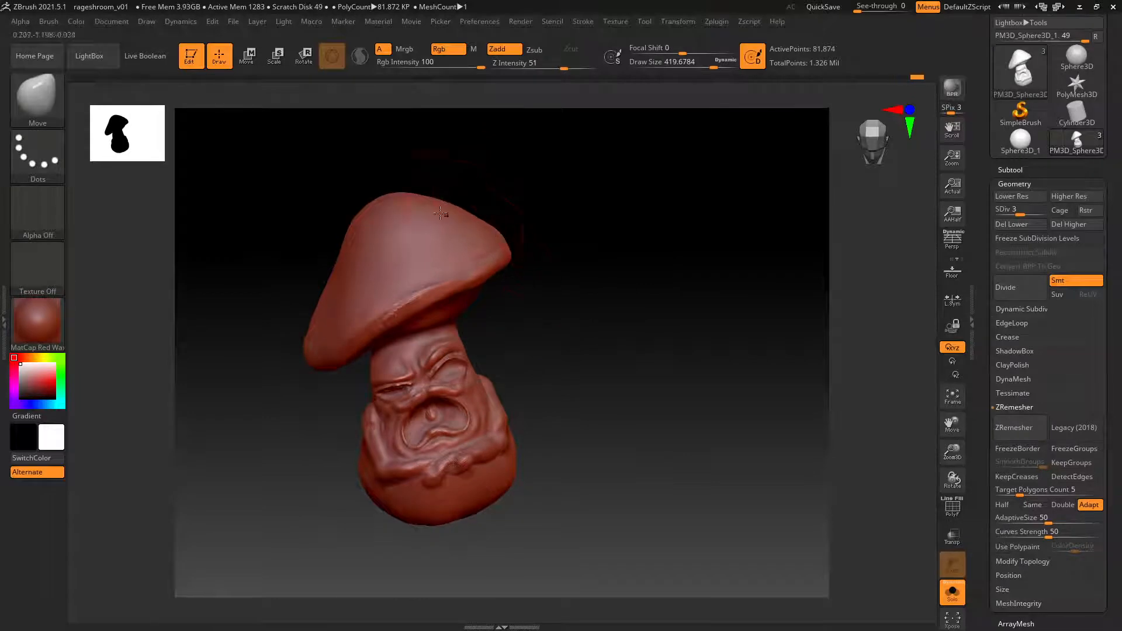
{"action": "mouse_move", "coordinate": [377, 197]}
{"action": "left_mouse_down"}
{"action": "mouse_move", "coordinate": [408, 183]}
{"action": "mouse_move", "coordinate": [466, 201]}
{"action": "left_mouse_up"}
{"action": "left_click_drag", "start_coordinate": [344, 242], "coordinate": [322, 248]}
{"action": "mouse_move", "coordinate": [322, 248]}
{"action": "right_mouse_down"}
{"action": "mouse_move", "coordinate": [433, 205]}
{"action": "mouse_move", "coordinate": [415, 213]}
{"action": "mouse_move", "coordinate": [423, 219]}
{"action": "right_mouse_up"}
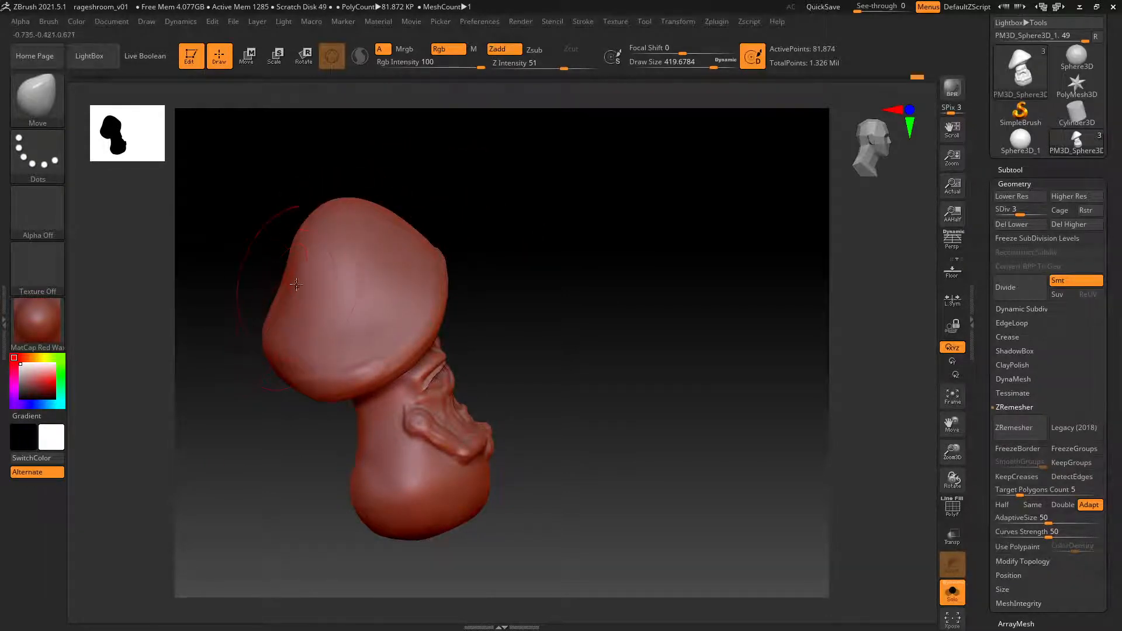
{"action": "left_click_drag", "start_coordinate": [433, 230], "coordinate": [441, 243]}
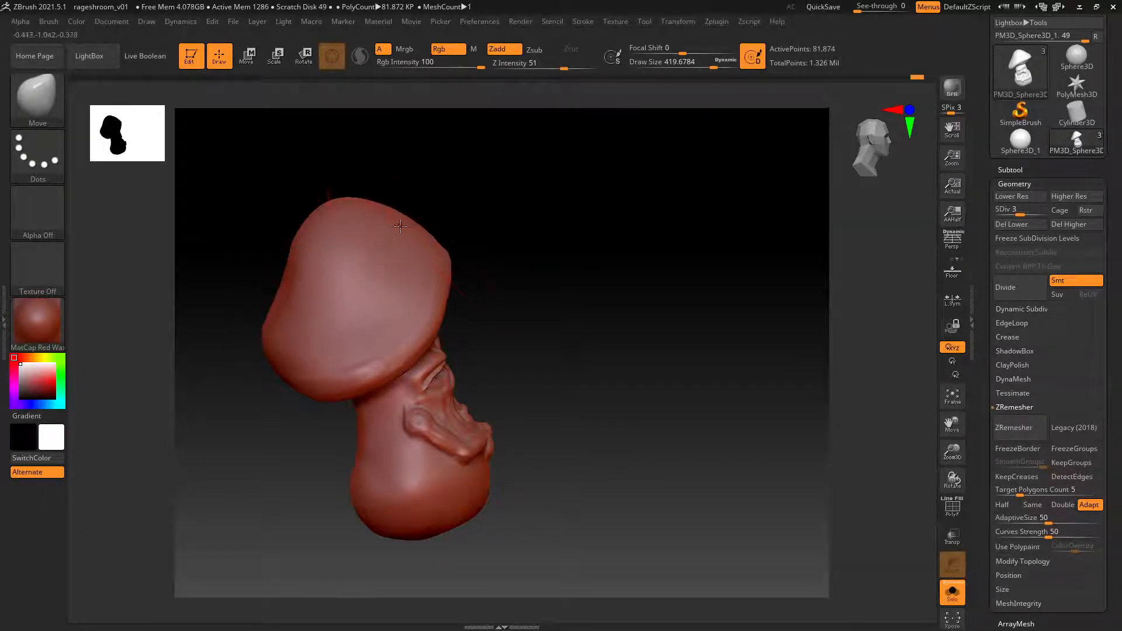
Switch to the DamStandard brush and save the project as rageshroom_v02.
{"action": "mouse_move", "coordinate": [545, 243]}
{"action": "left_mouse_down"}
{"action": "mouse_move", "coordinate": [475, 263]}
{"action": "mouse_move", "coordinate": [606, 271]}
{"action": "mouse_move", "coordinate": [553, 349]}
{"action": "left_mouse_up"}
{"action": "key", "text": "b"}
{"action": "key", "text": "d"}
{"action": "key", "text": "s"}
{"action": "key", "text": "ctrl"}
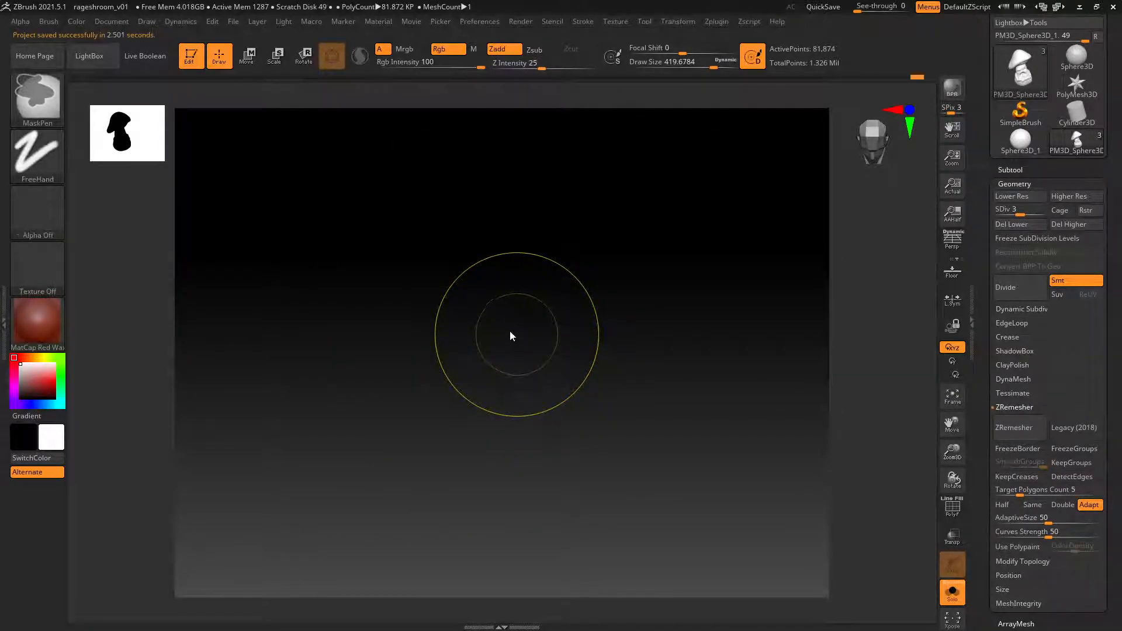
{"action": "key", "text": "ctrl+s"}
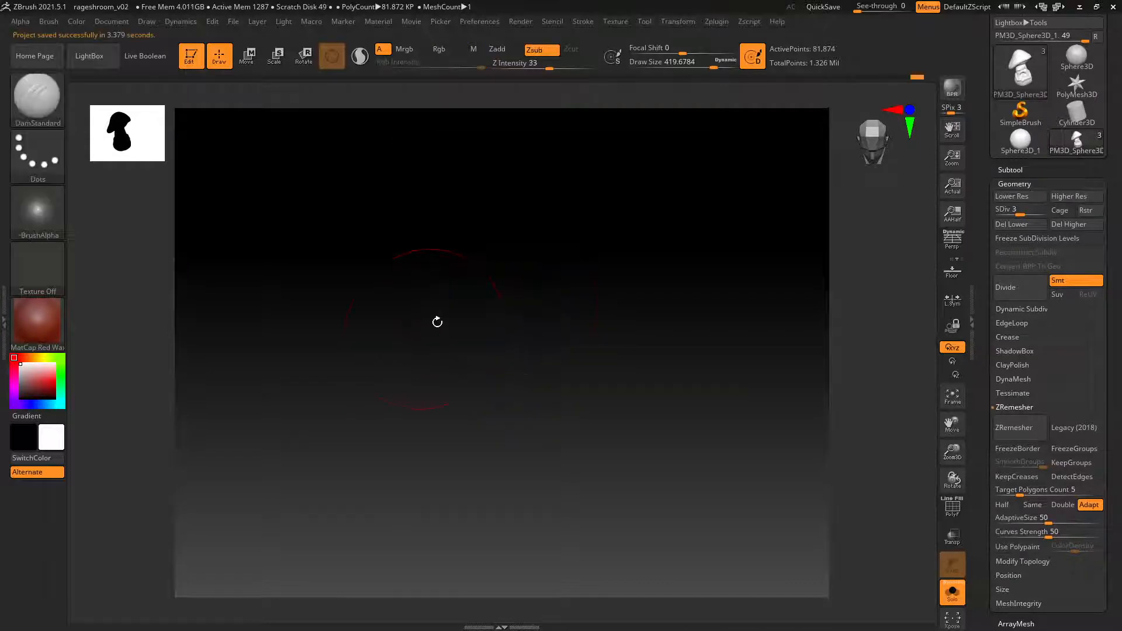
{"action": "key", "text": "shift"}
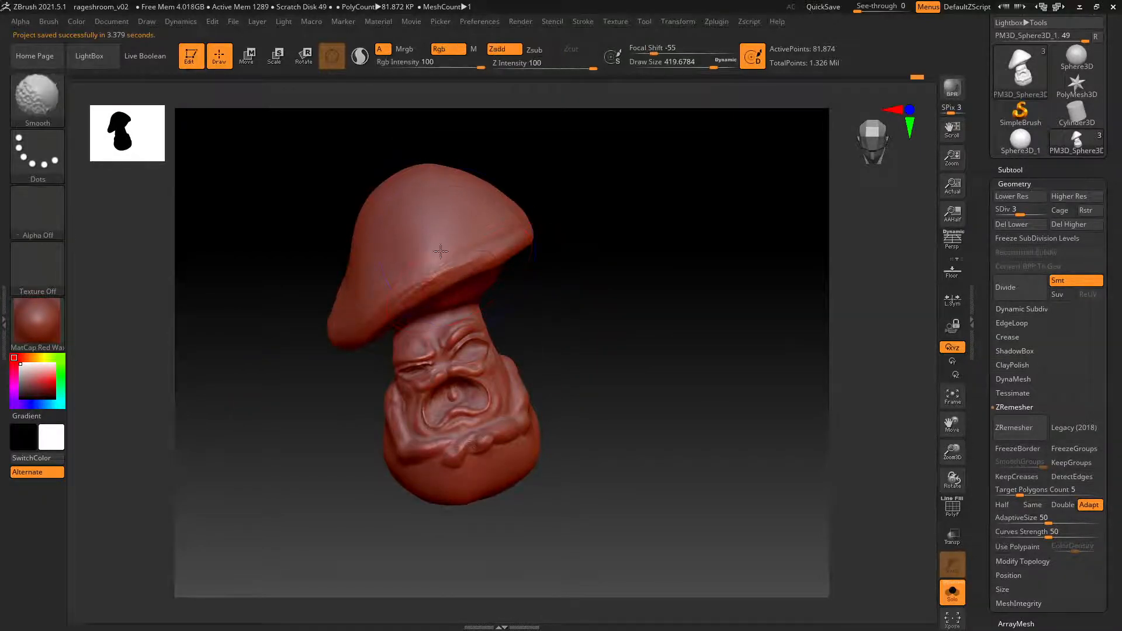
Raise the subdivision level to 5 and examine the face, the stem's back and the cap's underside.
{"action": "mouse_move", "coordinate": [536, 223]}
{"action": "right_mouse_down", "text": "ctrl"}
{"action": "mouse_move", "coordinate": [571, 270]}
{"action": "mouse_move", "coordinate": [456, 260]}
{"action": "mouse_move", "coordinate": [448, 240]}
{"action": "right_mouse_up", "text": "ctrl"}
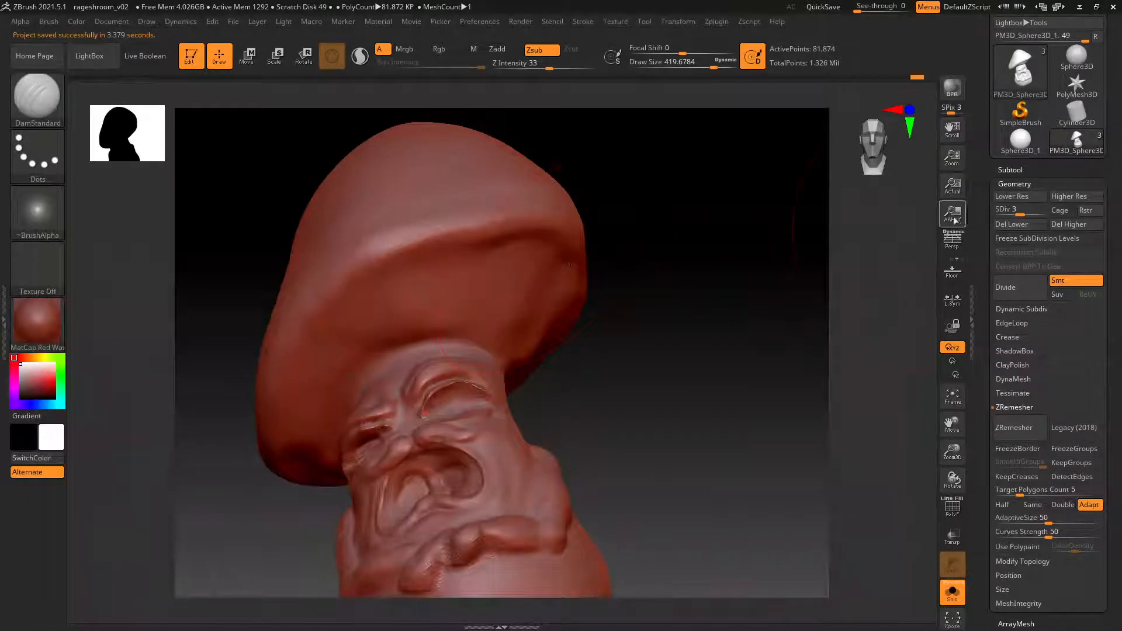
{"action": "left_click_drag", "start_coordinate": [1021, 214], "coordinate": [1044, 213]}
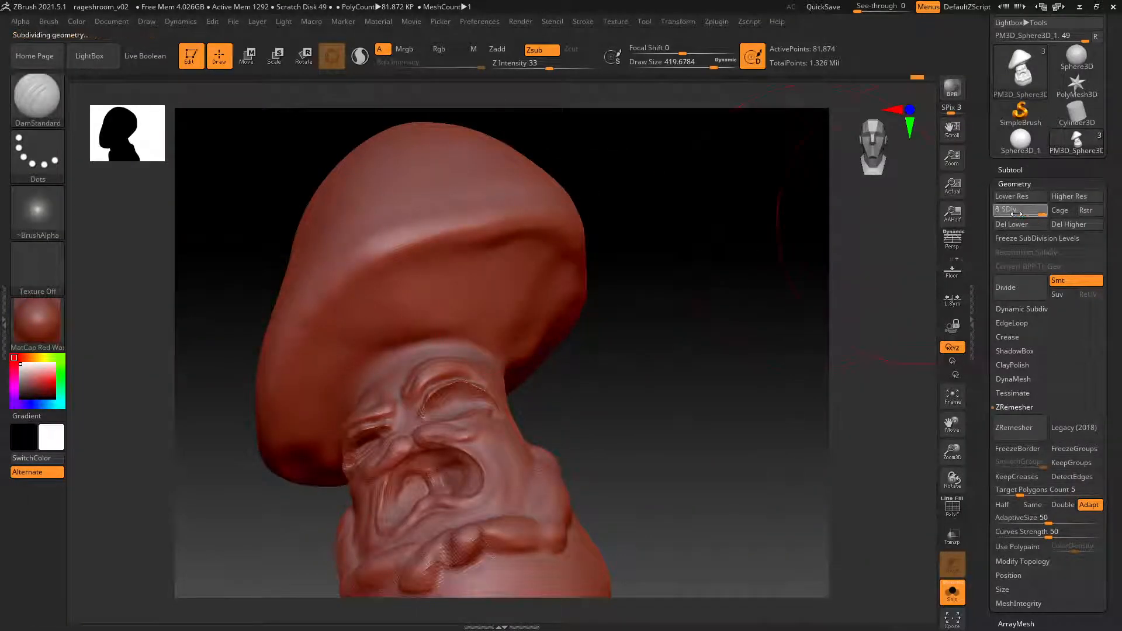
{"action": "right_click_drag", "start_coordinate": [376, 277], "coordinate": [386, 304]}
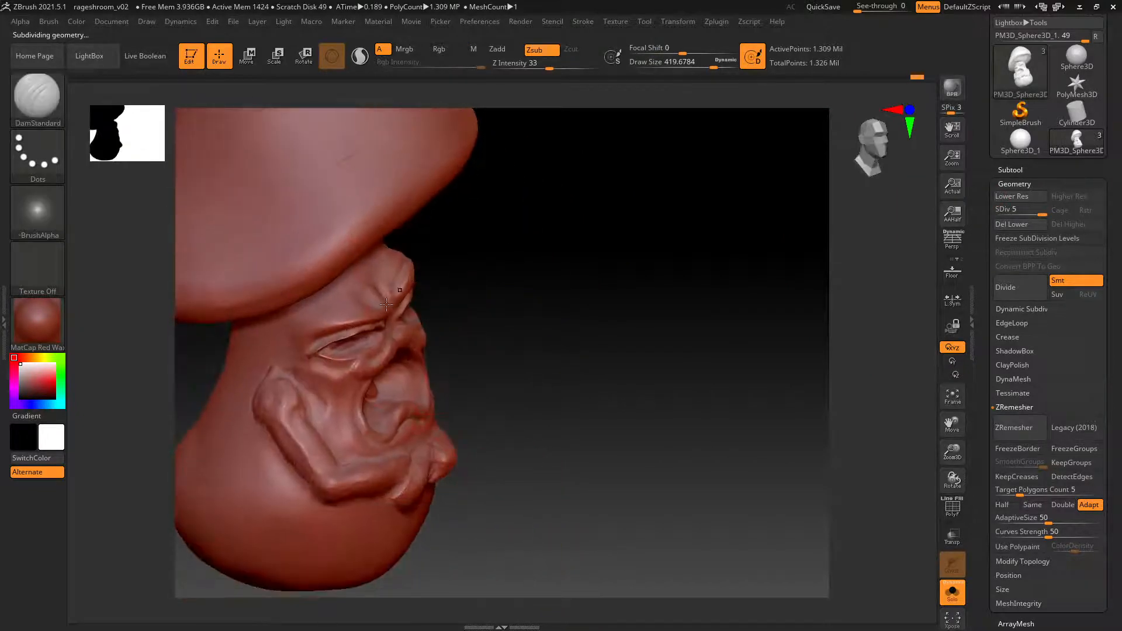
{"action": "right_click_drag", "start_coordinate": [435, 398], "coordinate": [375, 375]}
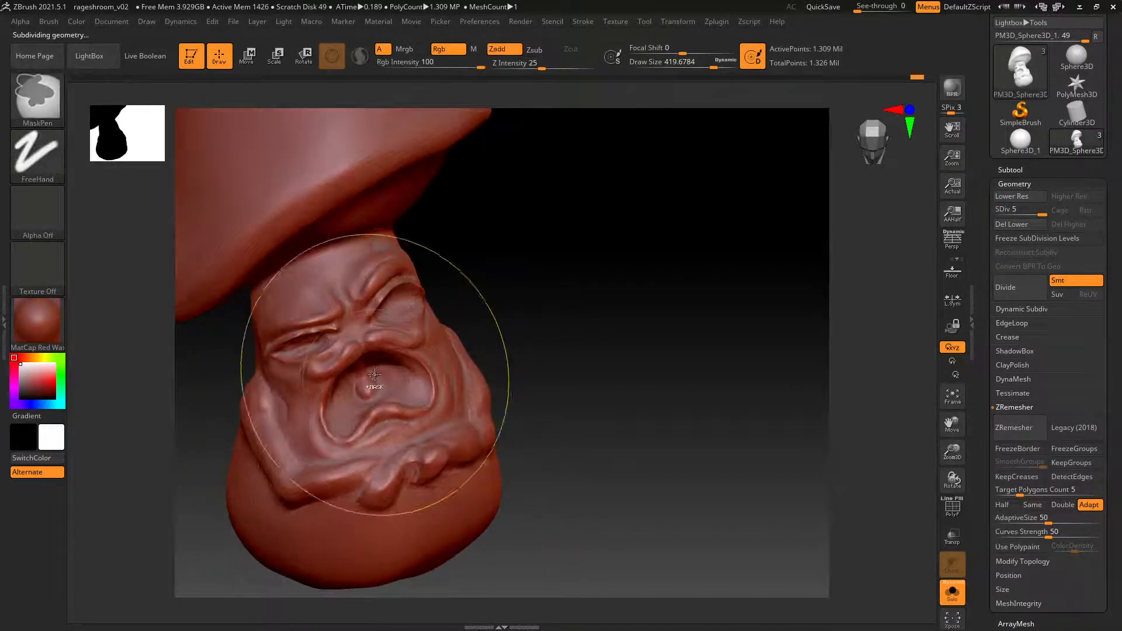
{"action": "mouse_move", "coordinate": [461, 321]}
{"action": "right_mouse_down"}
{"action": "mouse_move", "coordinate": [403, 342]}
{"action": "mouse_move", "coordinate": [391, 366]}
{"action": "right_mouse_up"}
{"action": "right_click_drag", "start_coordinate": [509, 359], "coordinate": [432, 363]}
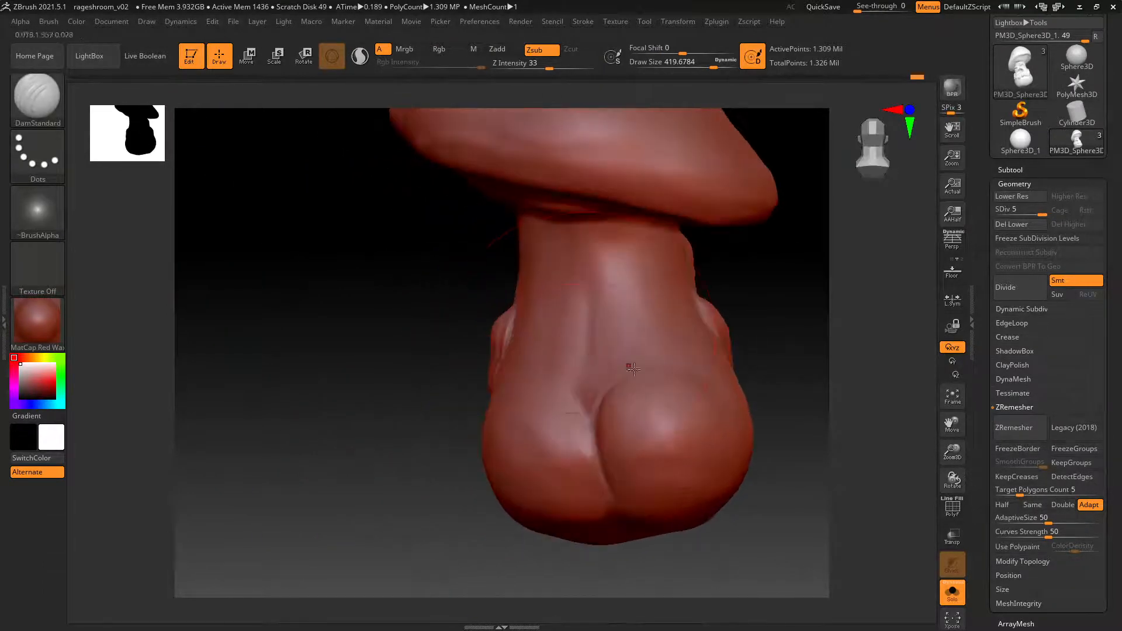
{"action": "right_click_drag", "start_coordinate": [624, 278], "coordinate": [539, 320], "text": "alt"}
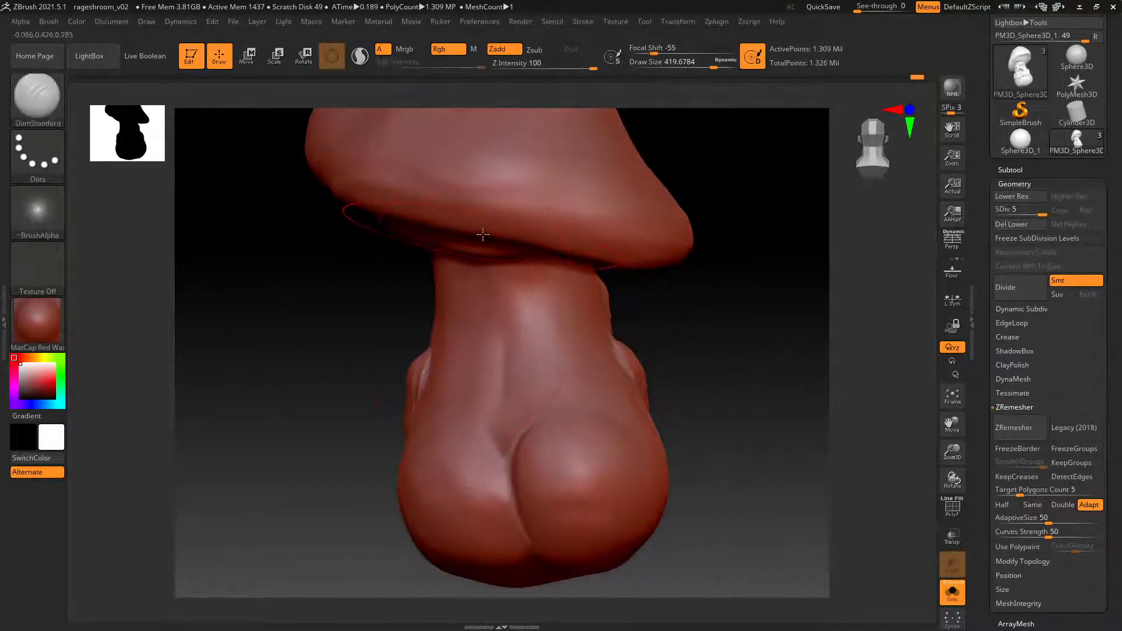
{"action": "mouse_move", "coordinate": [483, 235]}
{"action": "right_mouse_down"}
{"action": "mouse_move", "coordinate": [531, 244]}
{"action": "mouse_move", "coordinate": [513, 207]}
{"action": "right_mouse_up"}
Set the ClayTubes brush's Draw Size to 109.98543 and add a stroke on the cap's underside behind the stem.
{"action": "key", "text": "b"}
{"action": "key", "text": "c"}
{"action": "key", "text": "t"}
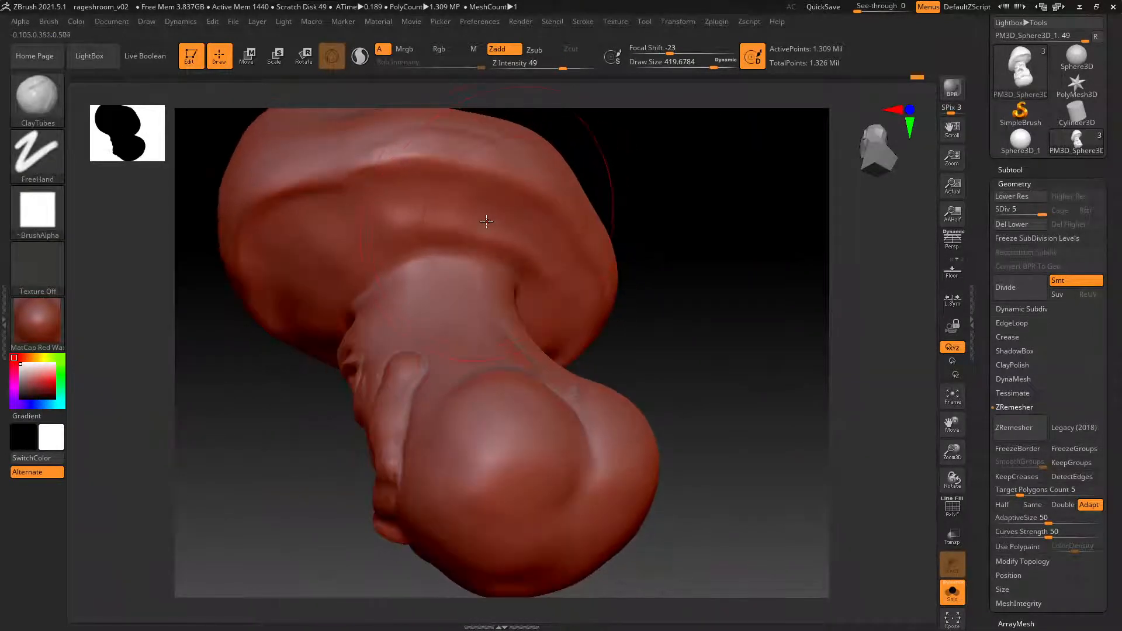
{"action": "key", "text": "space"}
{"action": "left_click_drag", "start_coordinate": [505, 211], "coordinate": [481, 209]}
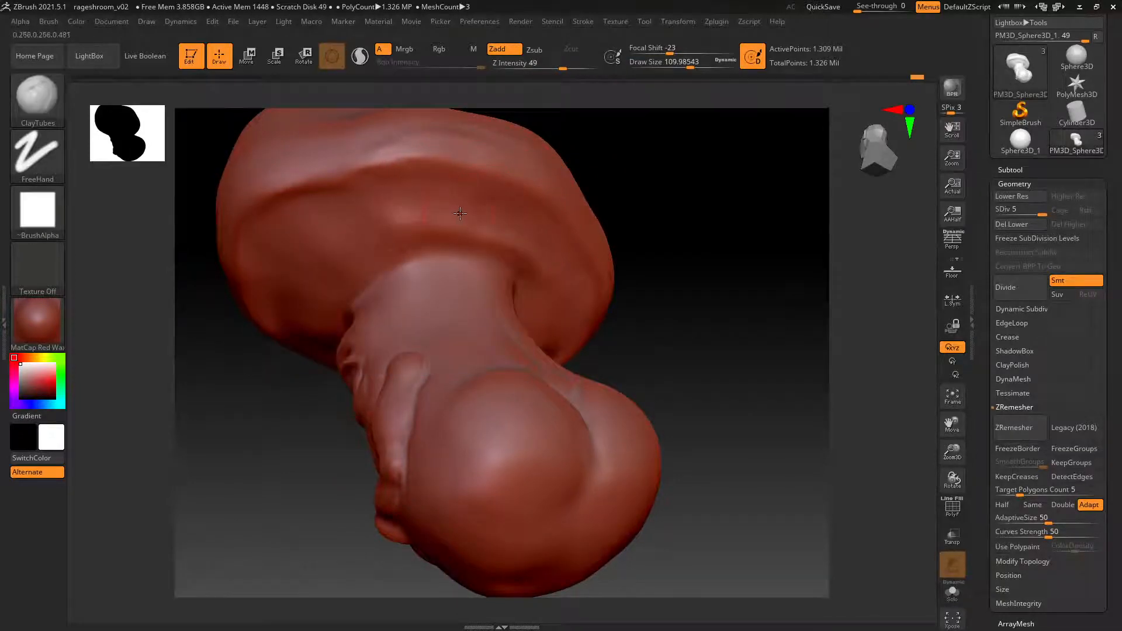
{"action": "key", "text": "space"}
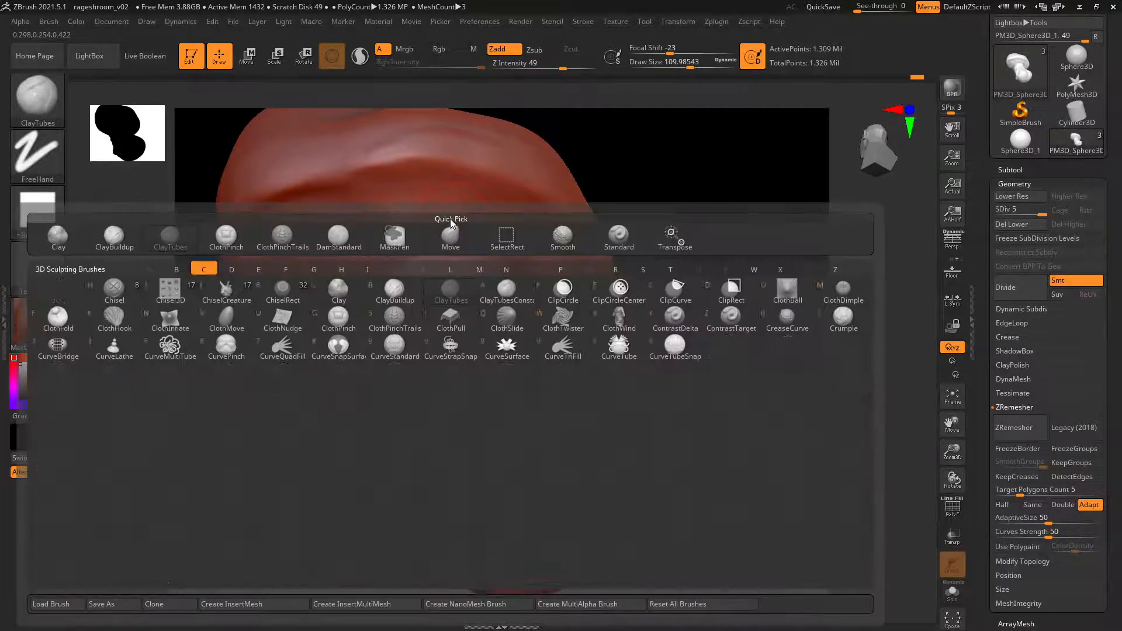
{"action": "left_click_drag", "start_coordinate": [406, 213], "coordinate": [458, 200]}
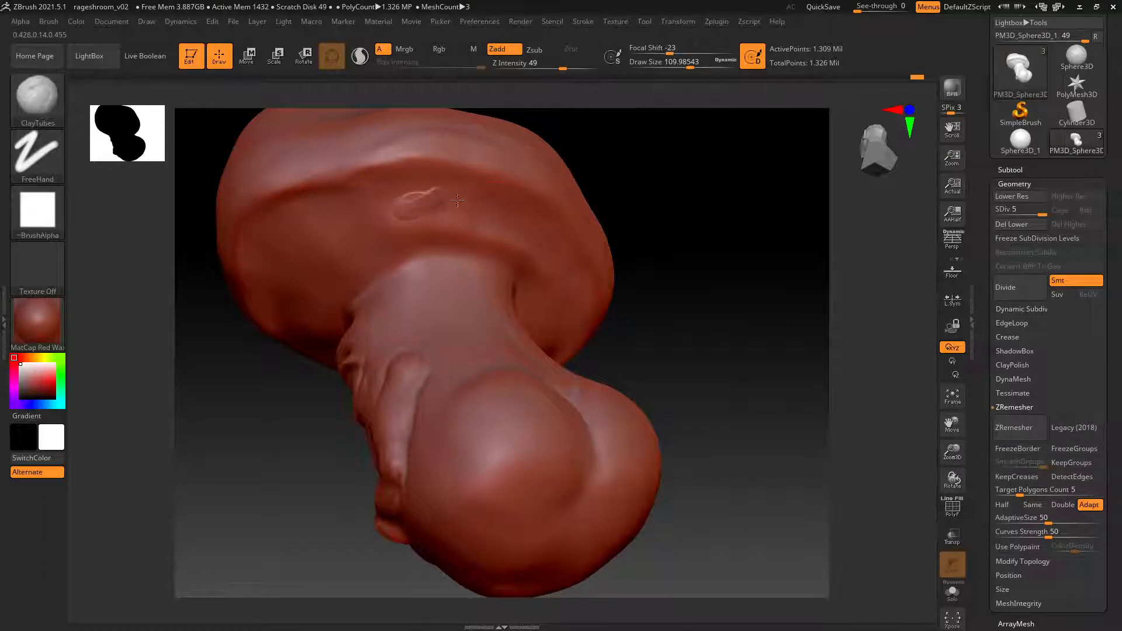
Lower the subdivision level to 3, build up the cap's underside behind the stem with ClayTubes and smooth it.
{"action": "left_click_drag", "start_coordinate": [1042, 215], "coordinate": [1020, 215]}
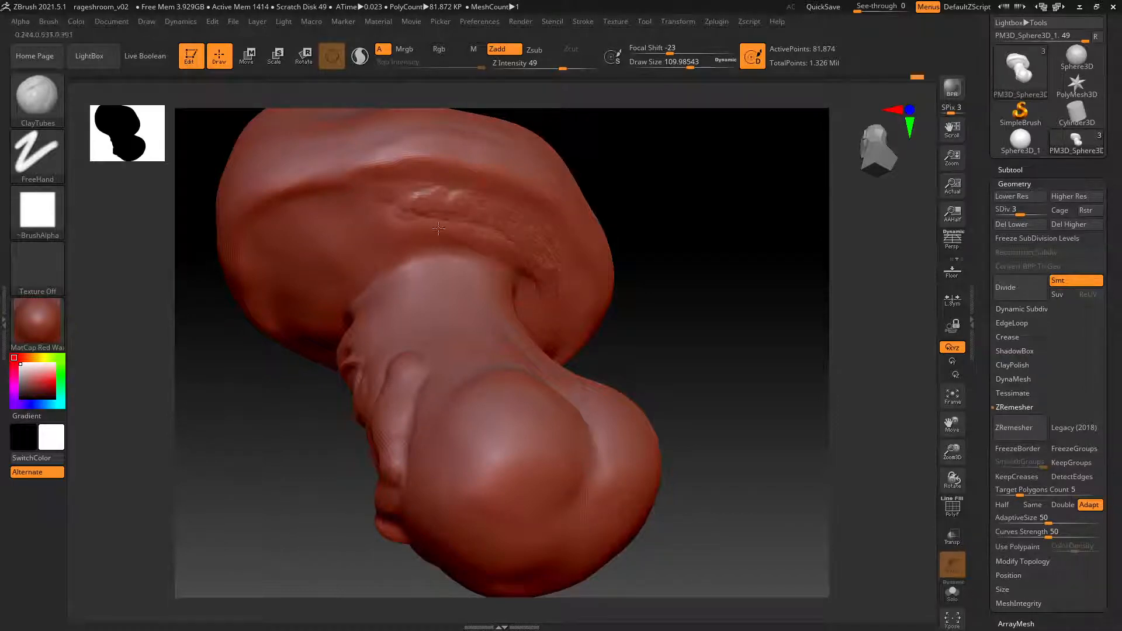
{"action": "left_click_drag", "start_coordinate": [373, 222], "coordinate": [496, 239]}
{"action": "left_click_drag", "start_coordinate": [379, 217], "coordinate": [436, 217]}
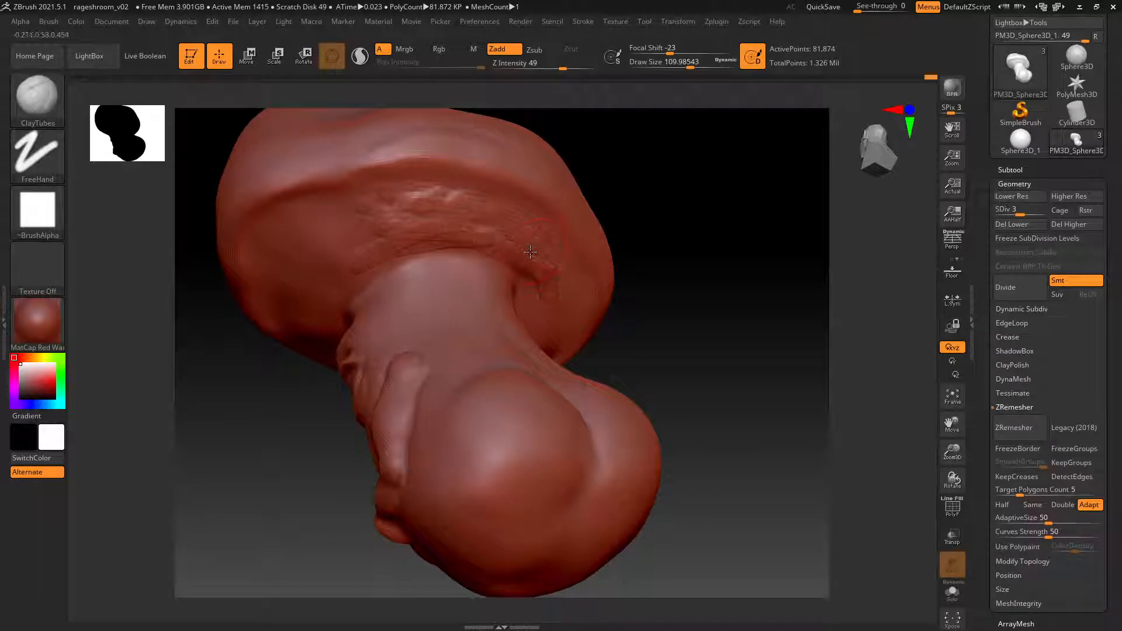
{"action": "key", "text": "shift"}
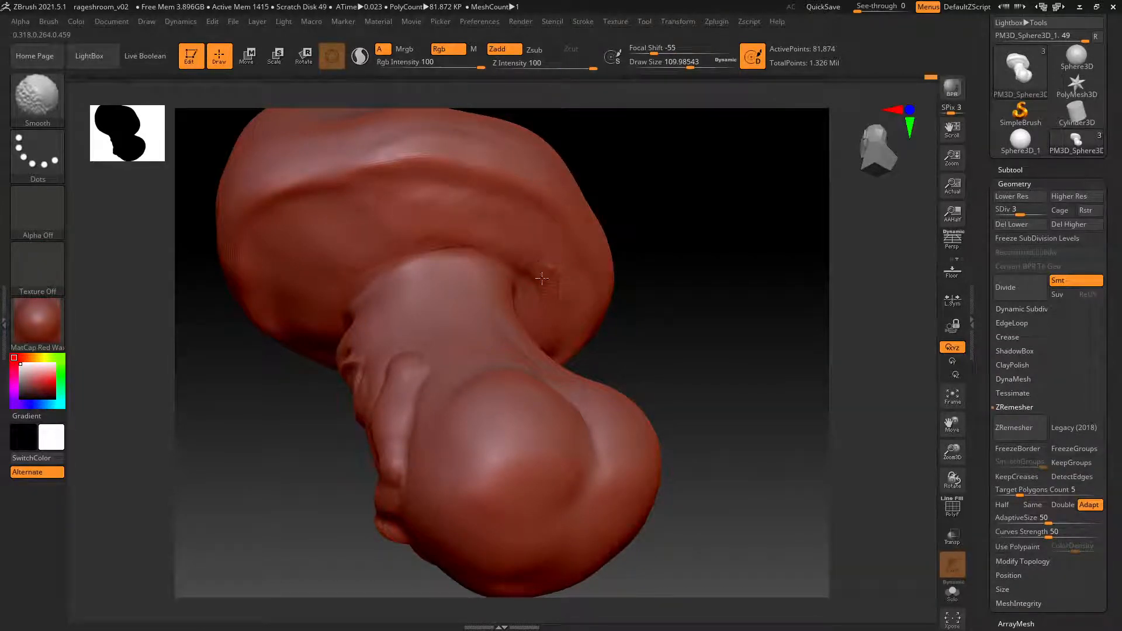
Refine the cap's underside around the front and side of the stem with ClayTubes and smoothing.
{"action": "mouse_move", "coordinate": [351, 272]}
{"action": "right_mouse_down"}
{"action": "mouse_move", "coordinate": [429, 239]}
{"action": "mouse_move", "coordinate": [374, 241]}
{"action": "mouse_move", "coordinate": [401, 226]}
{"action": "mouse_move", "coordinate": [345, 260]}
{"action": "right_mouse_up"}
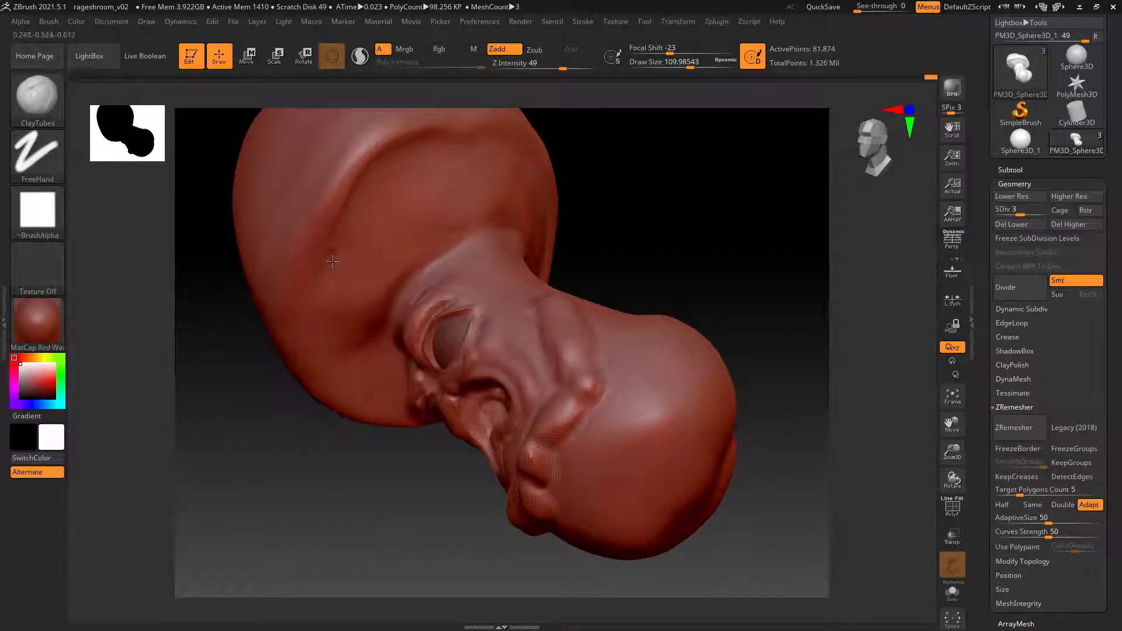
{"action": "key", "text": "shift"}
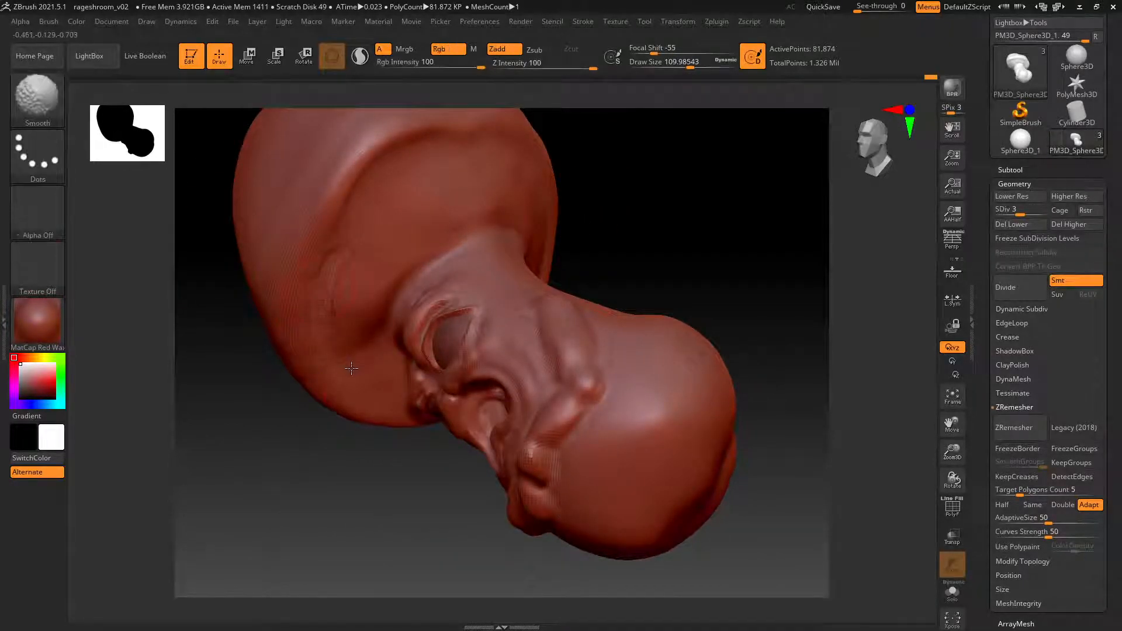
{"action": "right_click_drag", "start_coordinate": [346, 286], "coordinate": [349, 268]}
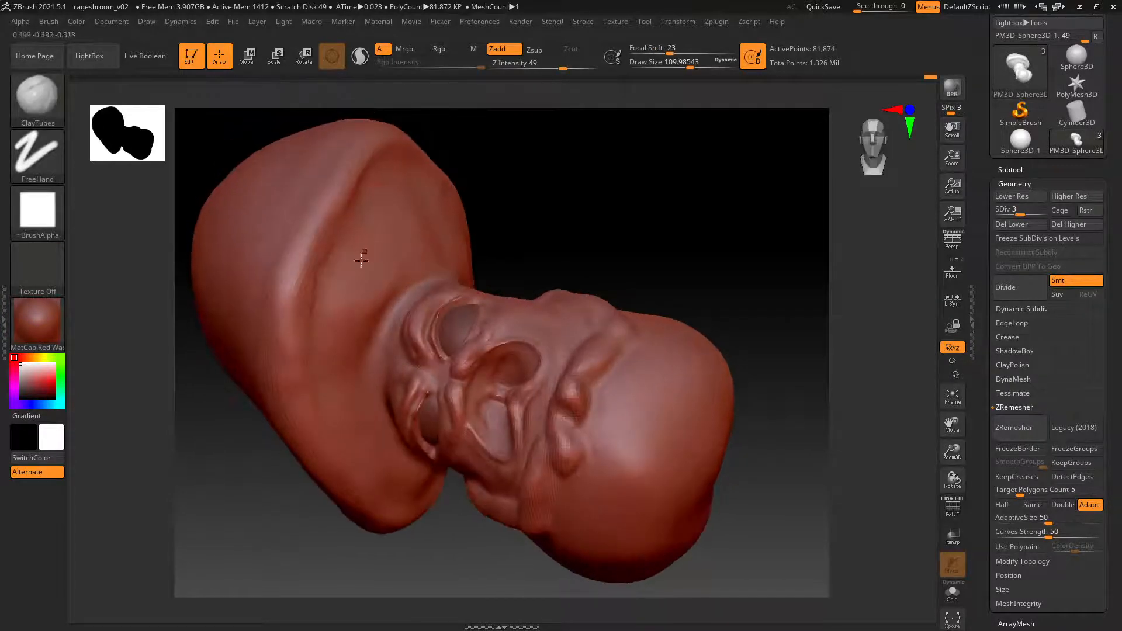
{"action": "key", "text": "shift"}
{"action": "mouse_move", "coordinate": [520, 230]}
{"action": "right_mouse_down"}
{"action": "mouse_move", "coordinate": [429, 216]}
{"action": "mouse_move", "coordinate": [426, 193]}
{"action": "mouse_move", "coordinate": [407, 199]}
{"action": "right_mouse_up"}
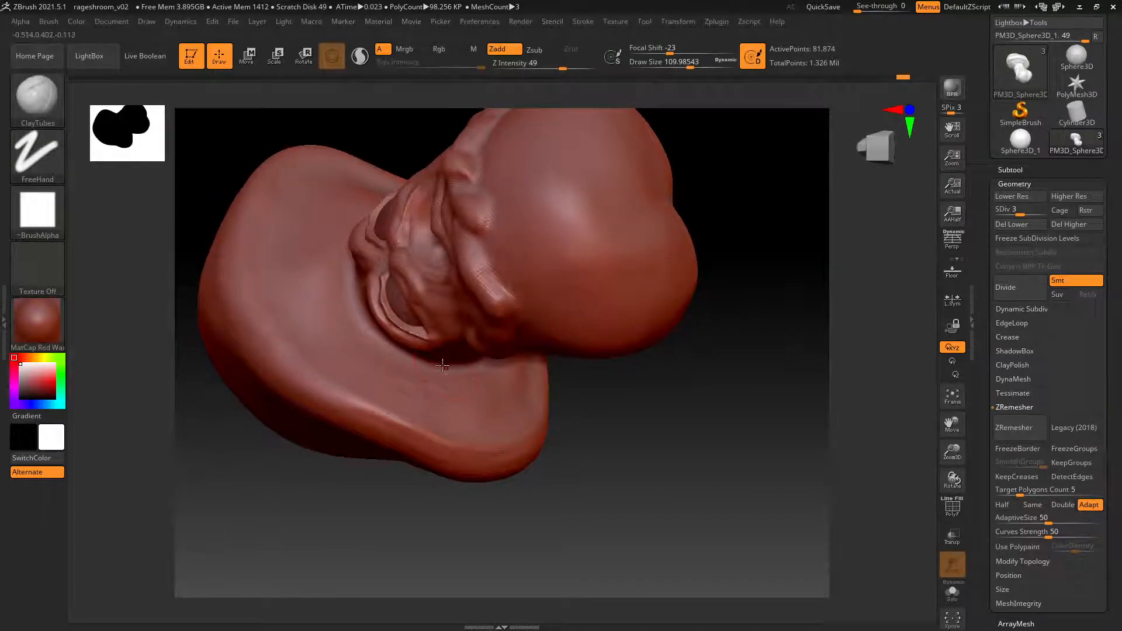
{"action": "mouse_move", "coordinate": [442, 366]}
{"action": "right_mouse_down"}
{"action": "mouse_move", "coordinate": [431, 338]}
{"action": "mouse_move", "coordinate": [425, 390]}
{"action": "right_mouse_up"}
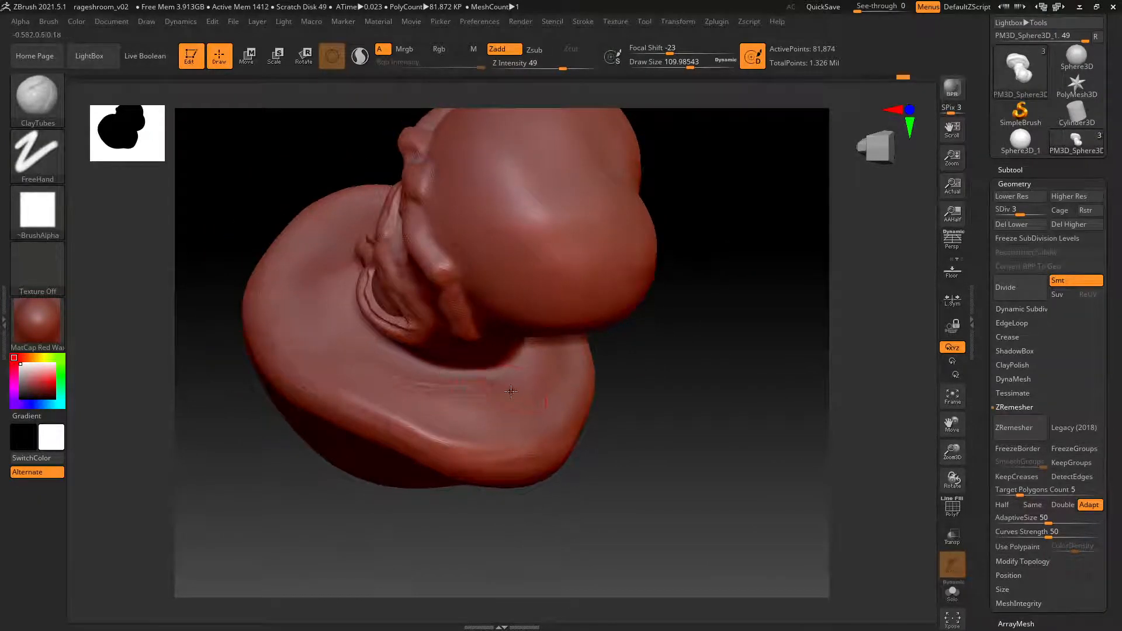
Carve a crease between the cap's rim and its underside on the face side with DamStandard.
{"action": "key", "text": "b"}
{"action": "key", "text": "d"}
{"action": "key", "text": "s"}
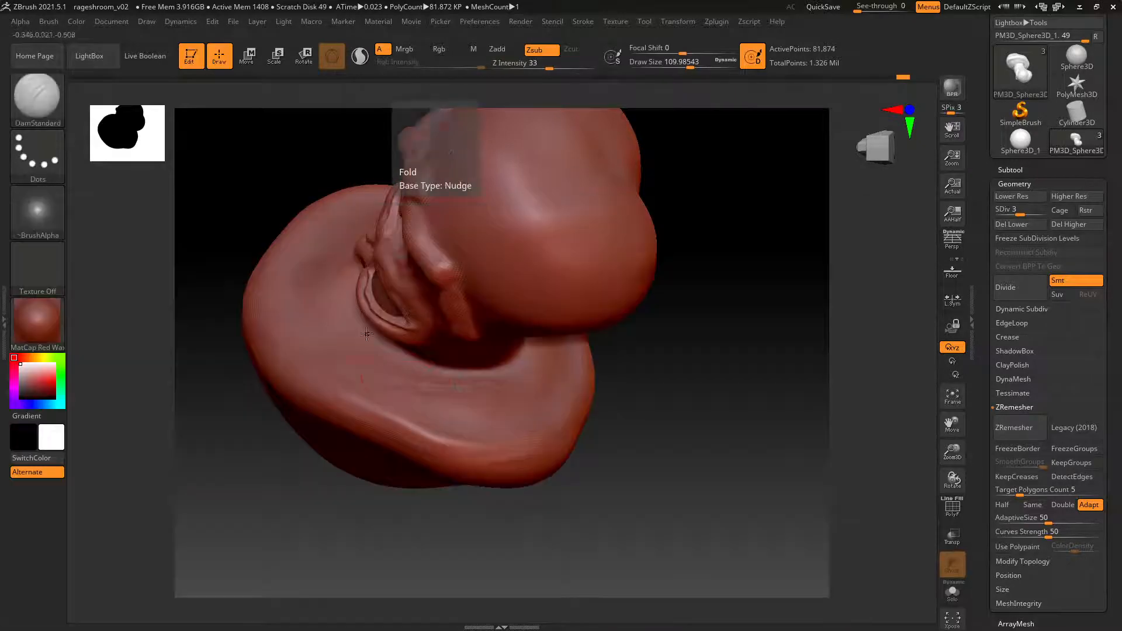
{"action": "right_click_drag", "start_coordinate": [357, 231], "coordinate": [337, 320]}
{"action": "mouse_move", "coordinate": [393, 138]}
{"action": "left_mouse_down"}
{"action": "mouse_move", "coordinate": [319, 193]}
{"action": "mouse_move", "coordinate": [293, 243]}
{"action": "mouse_move", "coordinate": [293, 351]}
{"action": "mouse_move", "coordinate": [340, 395]}
{"action": "left_mouse_up"}
{"action": "left_click_drag", "start_coordinate": [381, 142], "coordinate": [447, 157]}
{"action": "left_click_drag", "start_coordinate": [612, 151], "coordinate": [616, 220]}
{"action": "mouse_move", "coordinate": [454, 151]}
{"action": "left_mouse_down"}
{"action": "mouse_move", "coordinate": [600, 288]}
{"action": "mouse_move", "coordinate": [656, 296]}
{"action": "mouse_move", "coordinate": [635, 294]}
{"action": "left_mouse_up"}
{"action": "mouse_move", "coordinate": [517, 229]}
{"action": "left_mouse_down"}
{"action": "mouse_move", "coordinate": [537, 331]}
{"action": "mouse_move", "coordinate": [516, 410]}
{"action": "left_mouse_up"}
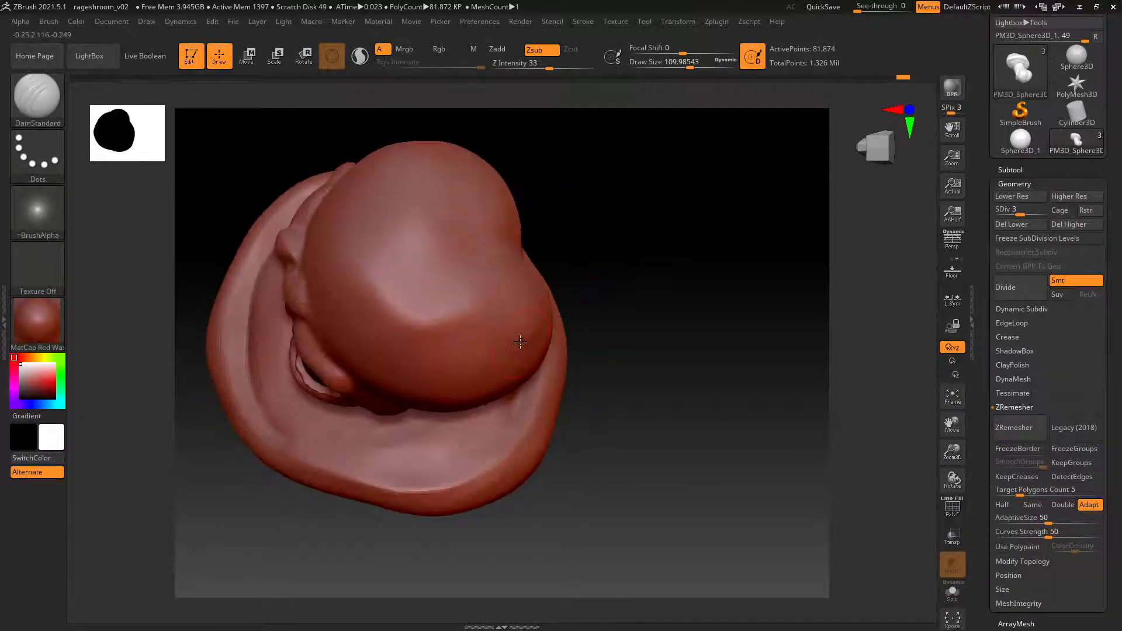
Extend the DamStandard crease along the inner edge of the cap's rim and check the cap from above and the front.
{"action": "mouse_move", "coordinate": [276, 430]}
{"action": "left_mouse_down"}
{"action": "mouse_move", "coordinate": [420, 472]}
{"action": "mouse_move", "coordinate": [471, 460]}
{"action": "mouse_move", "coordinate": [502, 421]}
{"action": "left_mouse_up"}
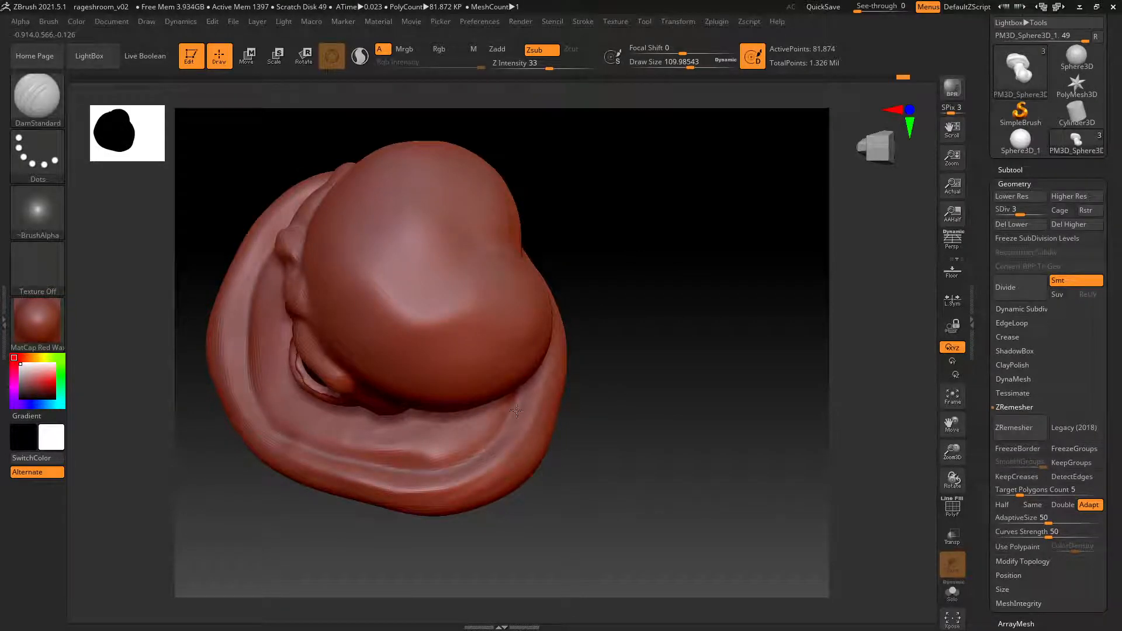
{"action": "mouse_move", "coordinate": [615, 285]}
{"action": "left_mouse_down", "text": "shift"}
{"action": "mouse_move", "coordinate": [667, 324]}
{"action": "mouse_move", "coordinate": [631, 251]}
{"action": "left_mouse_up", "text": "shift"}
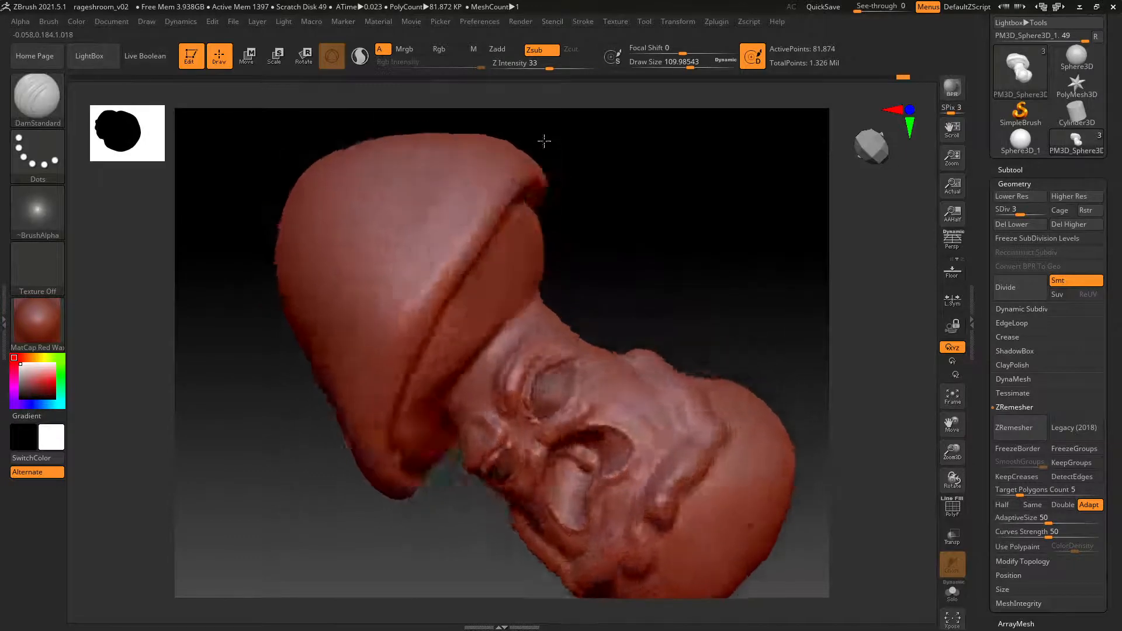
{"action": "left_click_drag", "start_coordinate": [544, 143], "coordinate": [581, 117]}
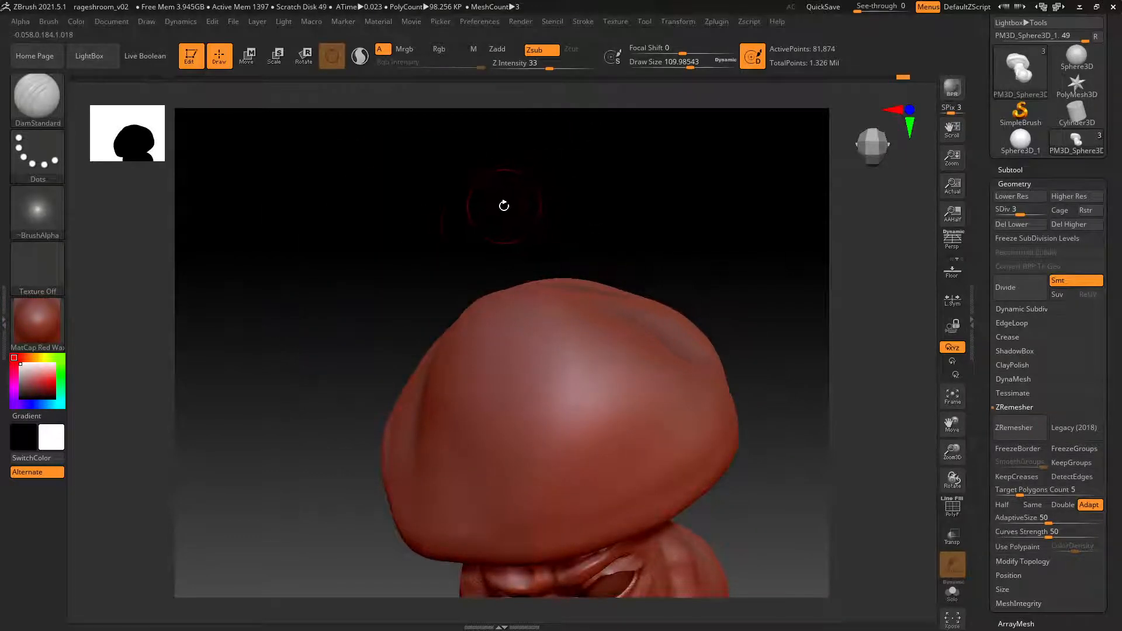
{"action": "left_click_drag", "start_coordinate": [503, 206], "coordinate": [303, 284]}
{"action": "left_click_drag", "start_coordinate": [318, 339], "coordinate": [228, 283]}
{"action": "left_click_drag", "start_coordinate": [596, 301], "coordinate": [420, 234]}
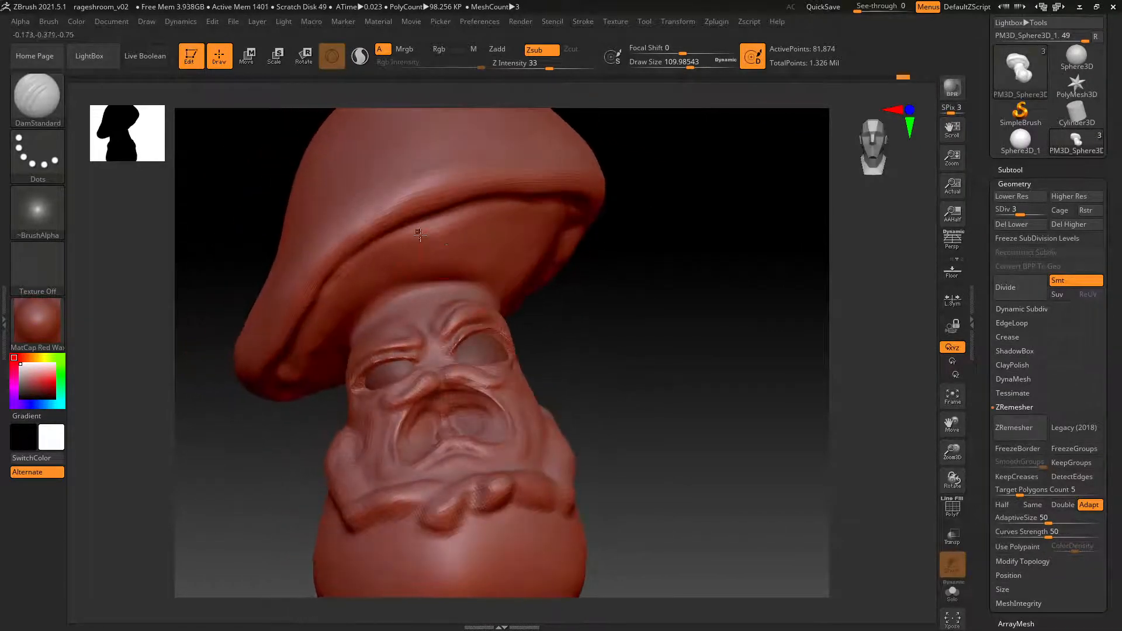
Try carving radial gill grooves into the cap's underside above the face with DamStandard, and undo them.
{"action": "key", "text": "ctrl"}
{"action": "key", "text": "ctrl"}
{"action": "key", "text": "ctrl+z"}
{"action": "left_click_drag", "start_coordinate": [449, 278], "coordinate": [464, 213]}
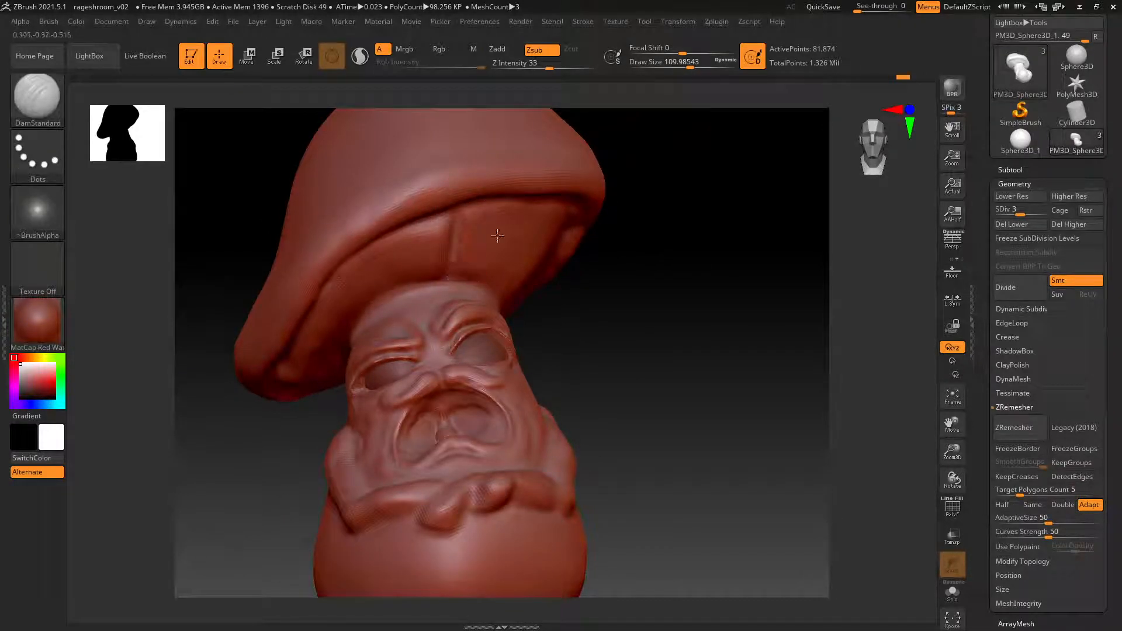
{"action": "left_click_drag", "start_coordinate": [471, 276], "coordinate": [482, 212]}
{"action": "left_click_drag", "start_coordinate": [491, 280], "coordinate": [507, 213]}
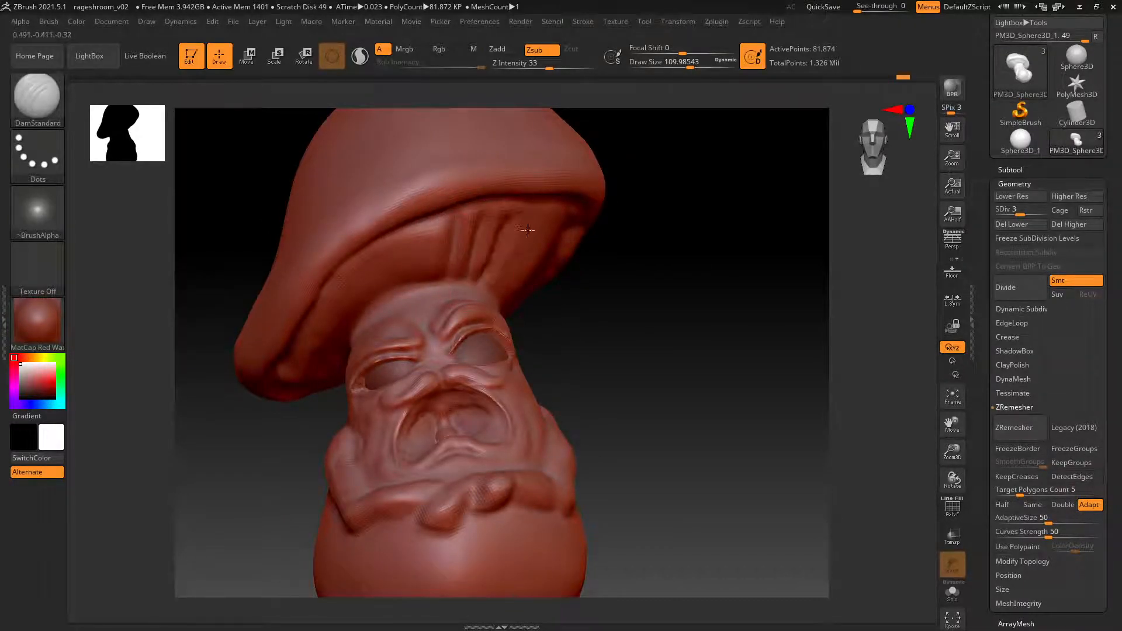
{"action": "right_click_drag", "start_coordinate": [528, 231], "coordinate": [529, 263]}
{"action": "mouse_move", "coordinate": [527, 291]}
{"action": "left_mouse_down"}
{"action": "mouse_move", "coordinate": [576, 213]}
{"action": "mouse_move", "coordinate": [527, 267]}
{"action": "mouse_move", "coordinate": [541, 215]}
{"action": "left_mouse_up"}
{"action": "left_click_drag", "start_coordinate": [519, 254], "coordinate": [523, 220]}
{"action": "right_click_drag", "start_coordinate": [545, 208], "coordinate": [580, 204]}
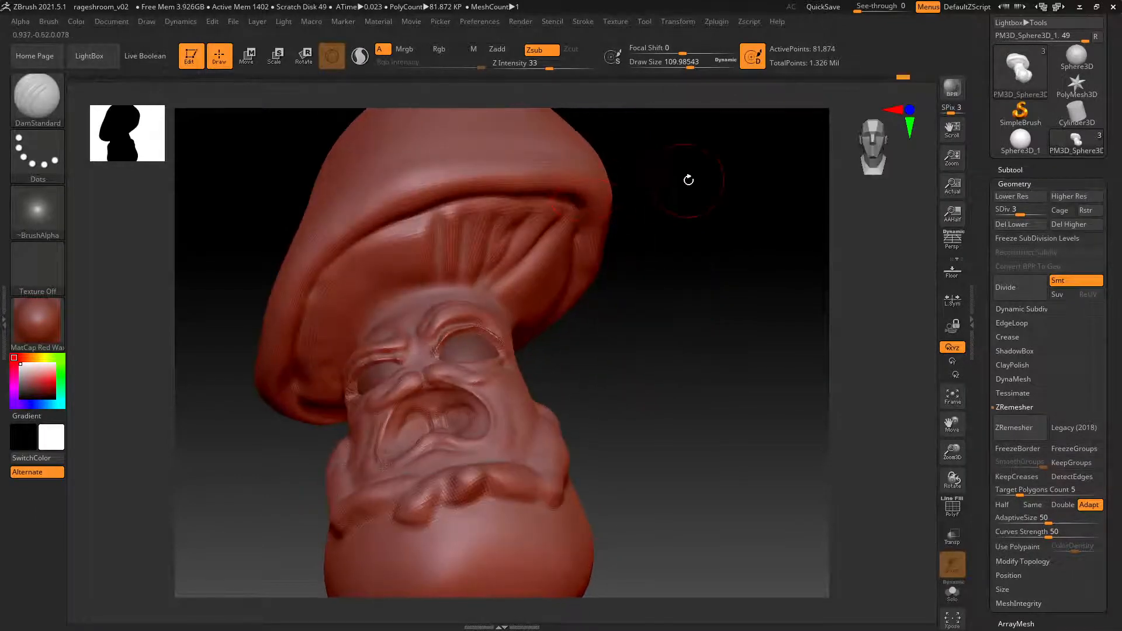
{"action": "key", "text": "ctrl+z"}
{"action": "key", "text": "ctrl+z"}
{"action": "key", "text": "ctrl+z"}
{"action": "key", "text": "ctrl+z"}
{"action": "key", "text": "ctrl+z"}
Smooth the cap's underside beside the stem, along the inner edge of the rim.
{"action": "mouse_move", "coordinate": [658, 183]}
{"action": "right_mouse_down"}
{"action": "mouse_move", "coordinate": [660, 205]}
{"action": "mouse_move", "coordinate": [608, 198]}
{"action": "right_mouse_up"}
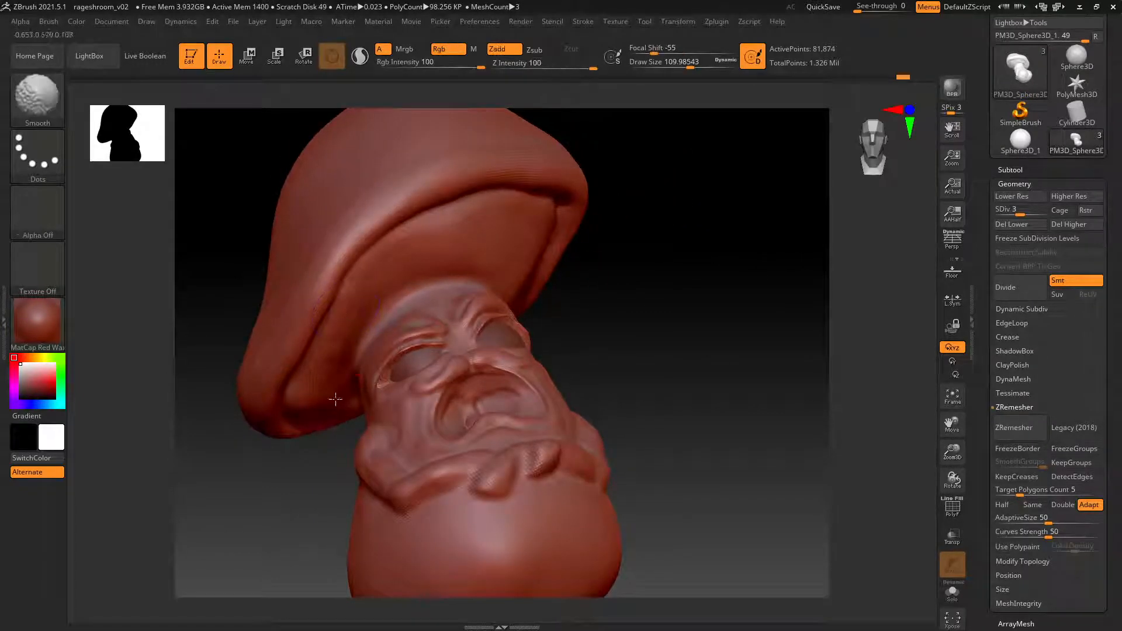
{"action": "right_click_drag", "start_coordinate": [336, 399], "coordinate": [323, 387]}
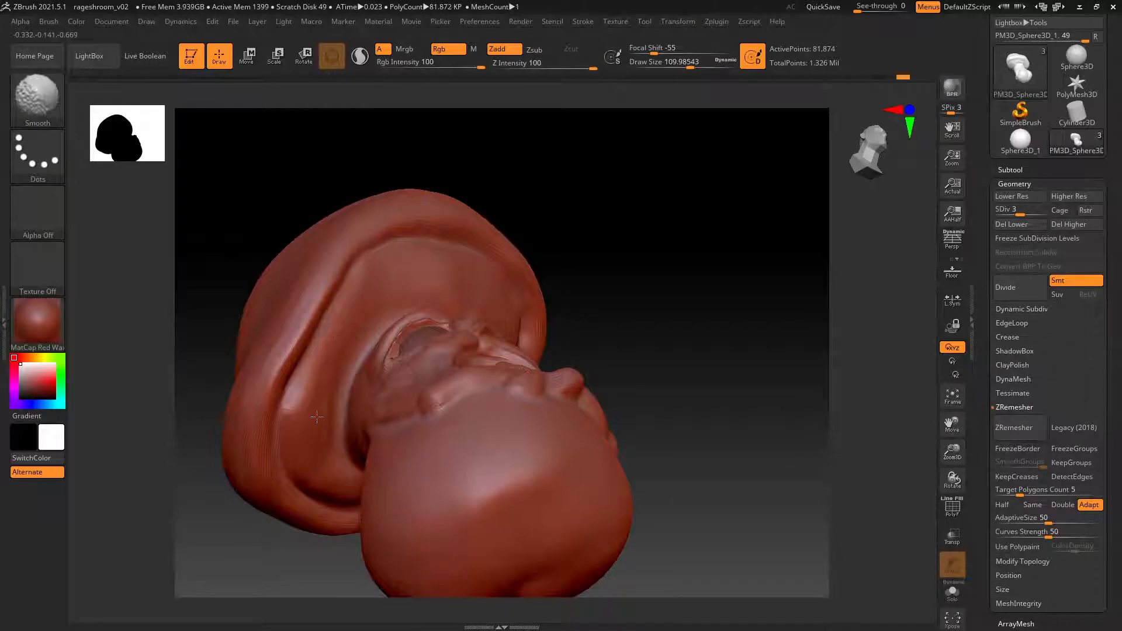
{"action": "right_click_drag", "start_coordinate": [317, 416], "coordinate": [331, 454]}
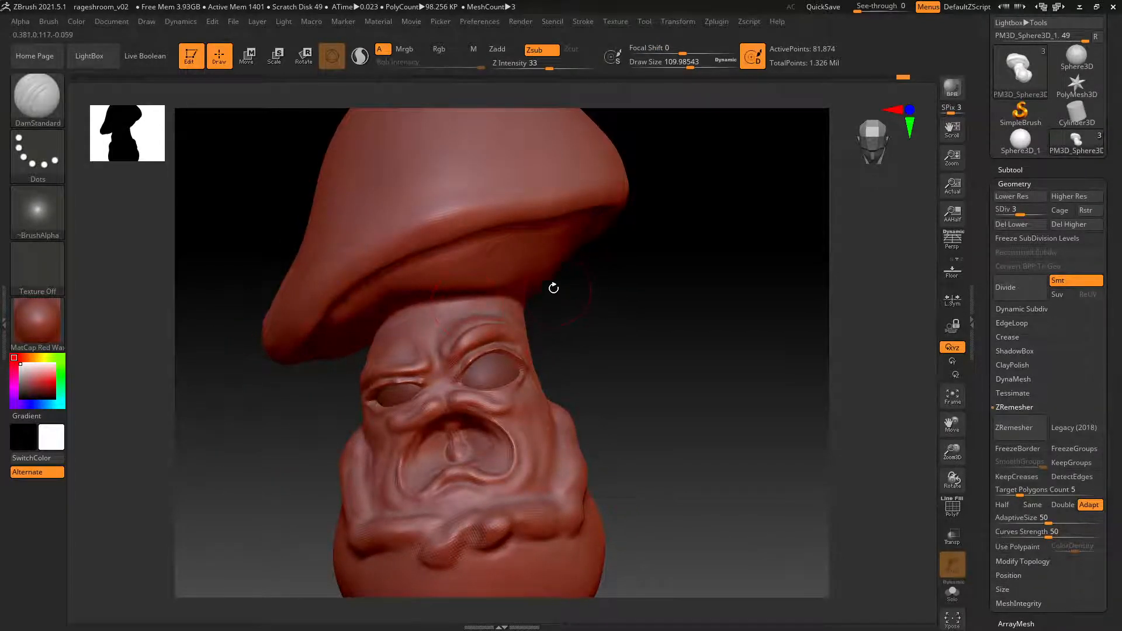
Build up the outer end of the brow beside the eye with ClayTubes and smooth it.
{"action": "mouse_move", "coordinate": [553, 288]}
{"action": "right_mouse_down"}
{"action": "mouse_move", "coordinate": [258, 351]}
{"action": "mouse_move", "coordinate": [301, 350]}
{"action": "mouse_move", "coordinate": [296, 318]}
{"action": "mouse_move", "coordinate": [472, 262]}
{"action": "mouse_move", "coordinate": [380, 324]}
{"action": "mouse_move", "coordinate": [485, 313]}
{"action": "mouse_move", "coordinate": [404, 342]}
{"action": "mouse_move", "coordinate": [396, 331]}
{"action": "right_mouse_up"}
{"action": "key", "text": "b"}
{"action": "key", "text": "c"}
{"action": "key", "text": "b"}
{"action": "key", "text": "space"}
{"action": "left_click_drag", "start_coordinate": [395, 328], "coordinate": [386, 329]}
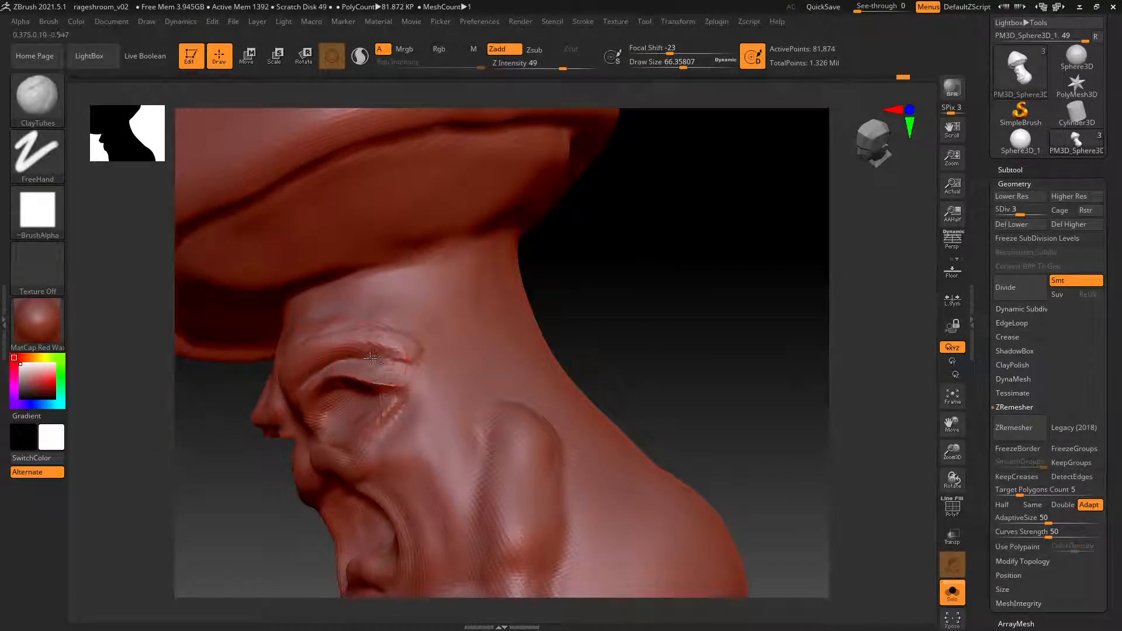
{"action": "key", "text": "shift"}
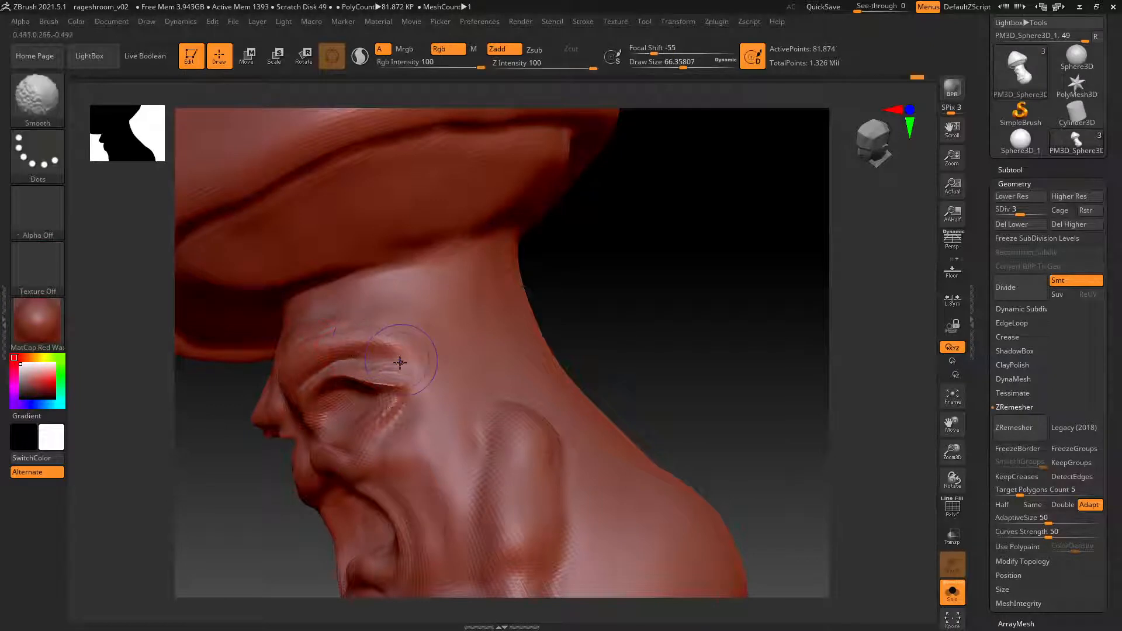
{"action": "left_click_drag", "start_coordinate": [399, 362], "coordinate": [418, 348], "text": "shift"}
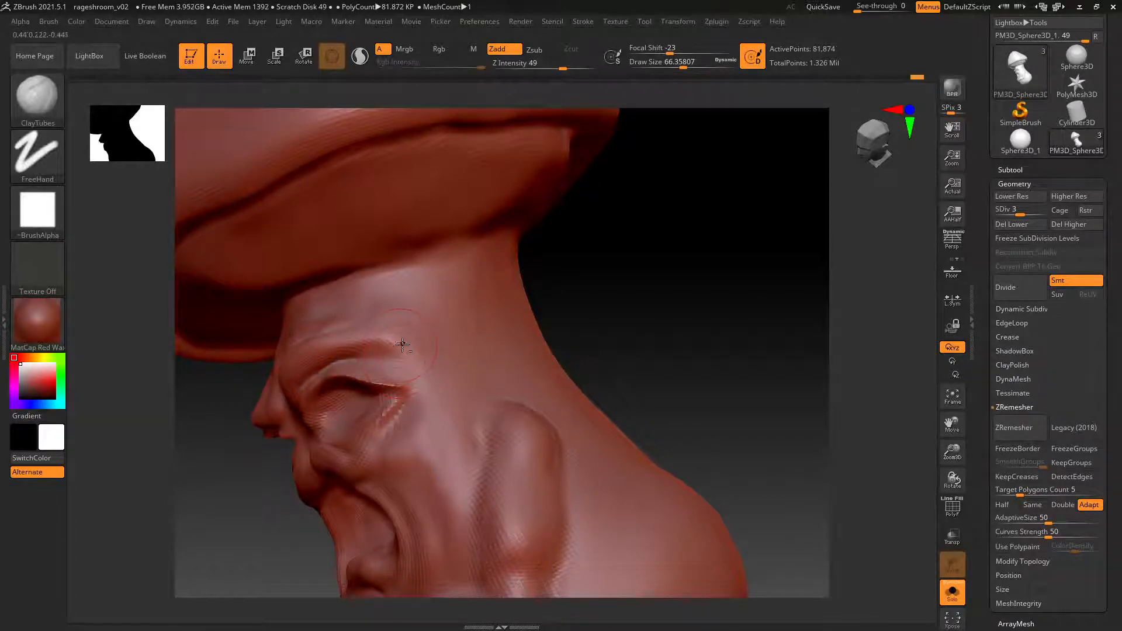
{"action": "key", "text": "shift"}
Build up the side of the stem below the cap, behind the brow, with ClayTubes and smooth it.
{"action": "mouse_move", "coordinate": [497, 295]}
{"action": "right_mouse_down", "text": "alt"}
{"action": "mouse_move", "coordinate": [459, 329]}
{"action": "mouse_move", "coordinate": [377, 342]}
{"action": "mouse_move", "coordinate": [461, 316]}
{"action": "right_mouse_up", "text": "alt"}
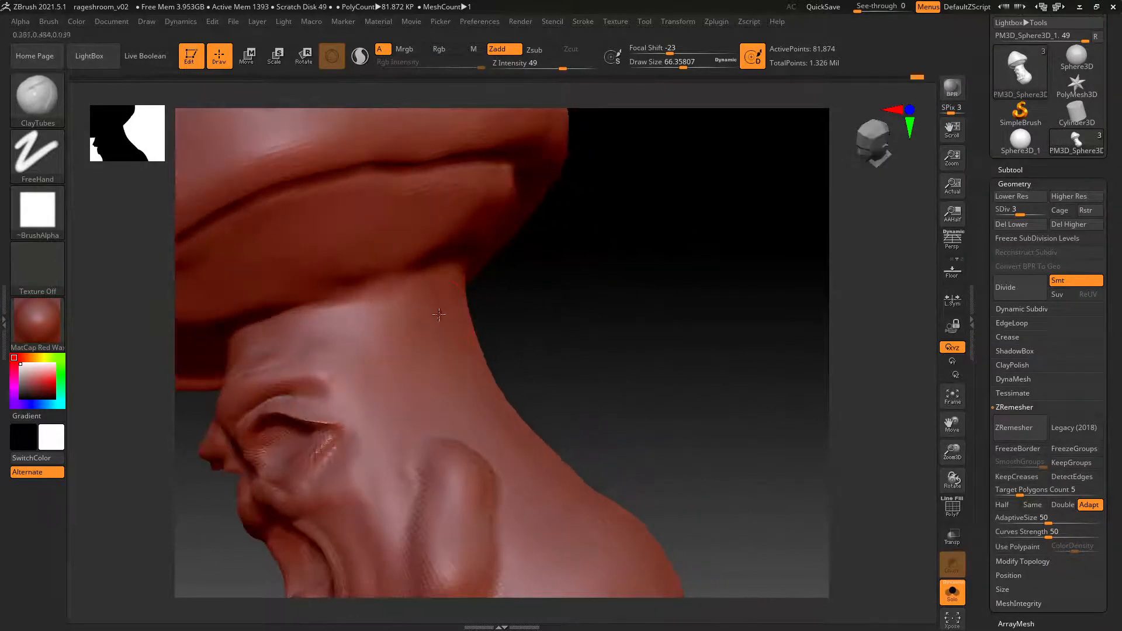
{"action": "mouse_move", "coordinate": [419, 282]}
{"action": "left_mouse_down"}
{"action": "mouse_move", "coordinate": [328, 316]}
{"action": "mouse_move", "coordinate": [430, 279]}
{"action": "mouse_move", "coordinate": [347, 306]}
{"action": "left_mouse_up"}
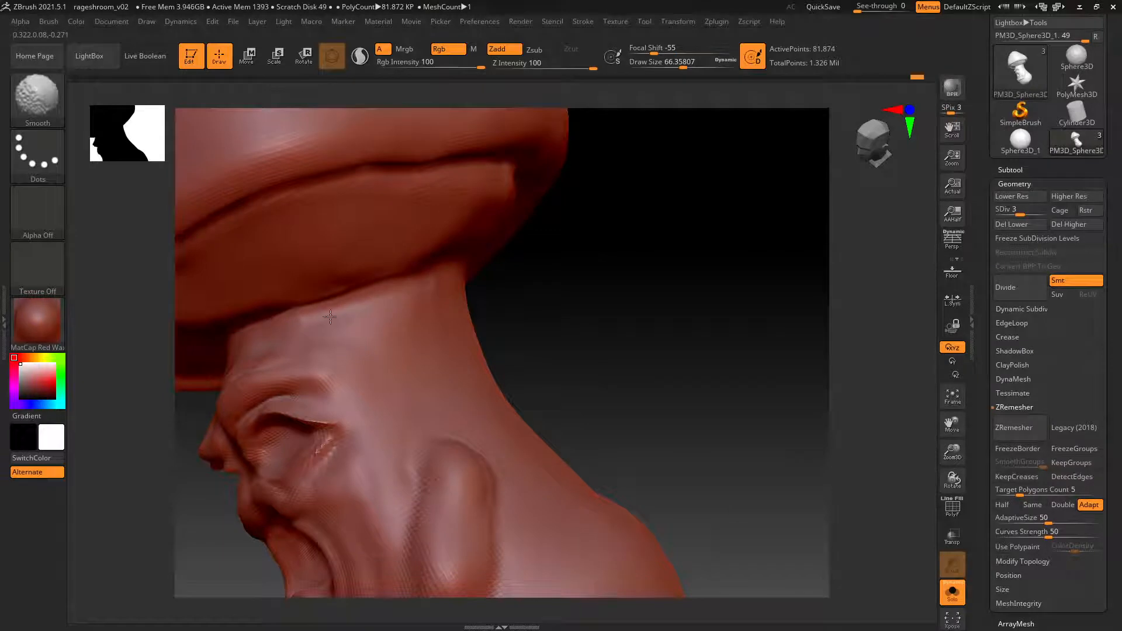
{"action": "right_click_drag", "start_coordinate": [397, 326], "coordinate": [409, 304], "text": "alt"}
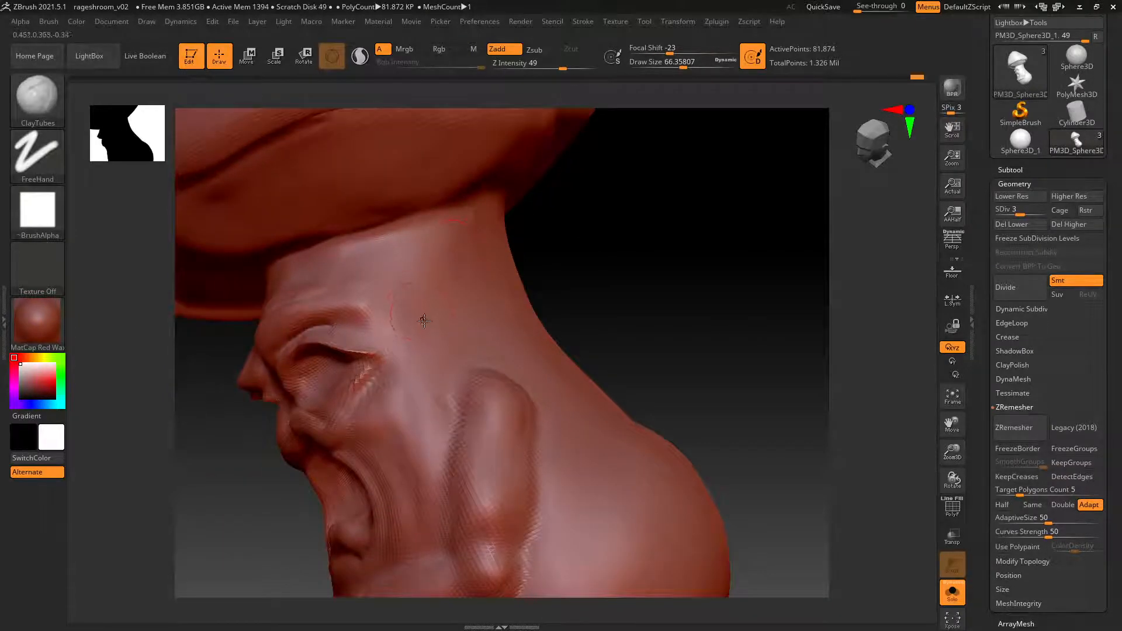
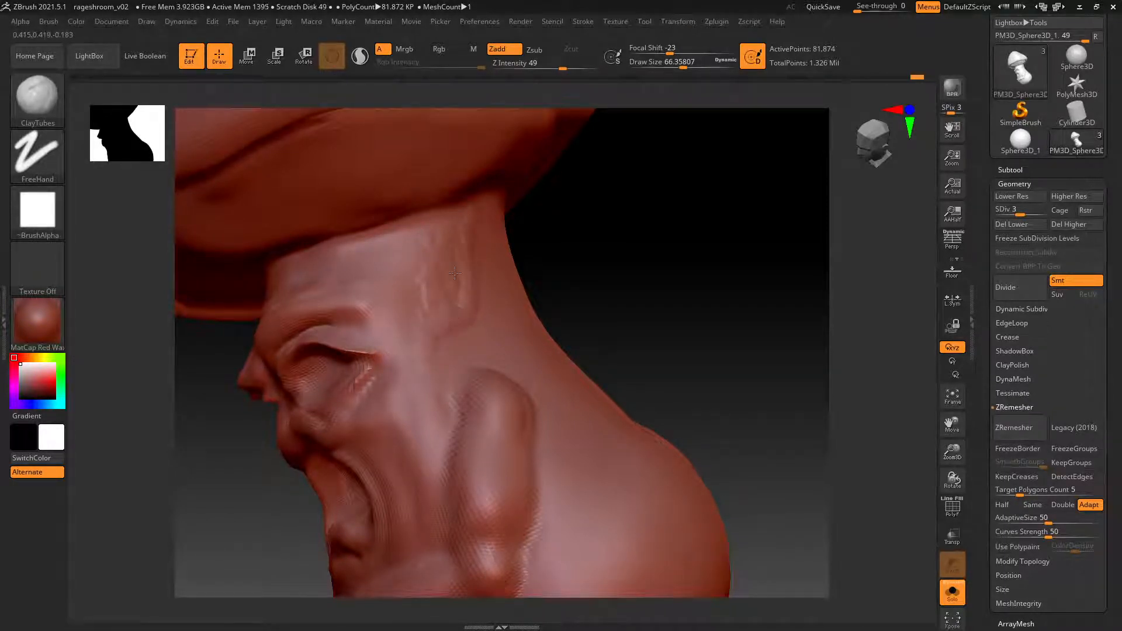
{"action": "key", "text": "shift"}
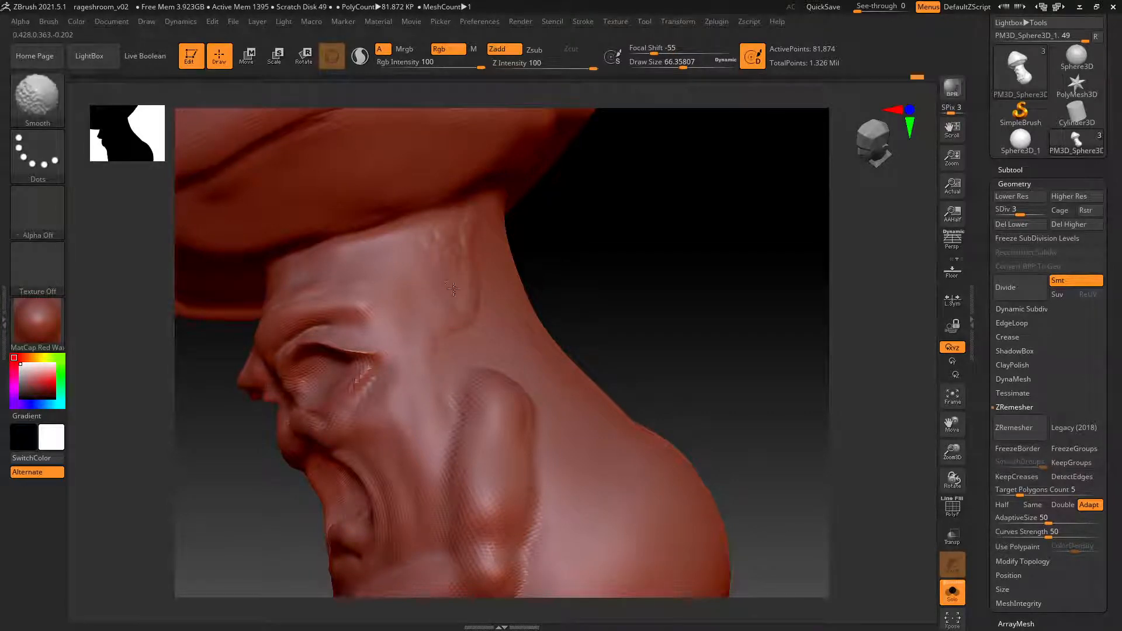
{"action": "mouse_move", "coordinate": [452, 275]}
{"action": "left_mouse_down", "text": "shift"}
{"action": "mouse_move", "coordinate": [486, 267]}
{"action": "mouse_move", "coordinate": [455, 327]}
{"action": "left_mouse_up", "text": "shift"}
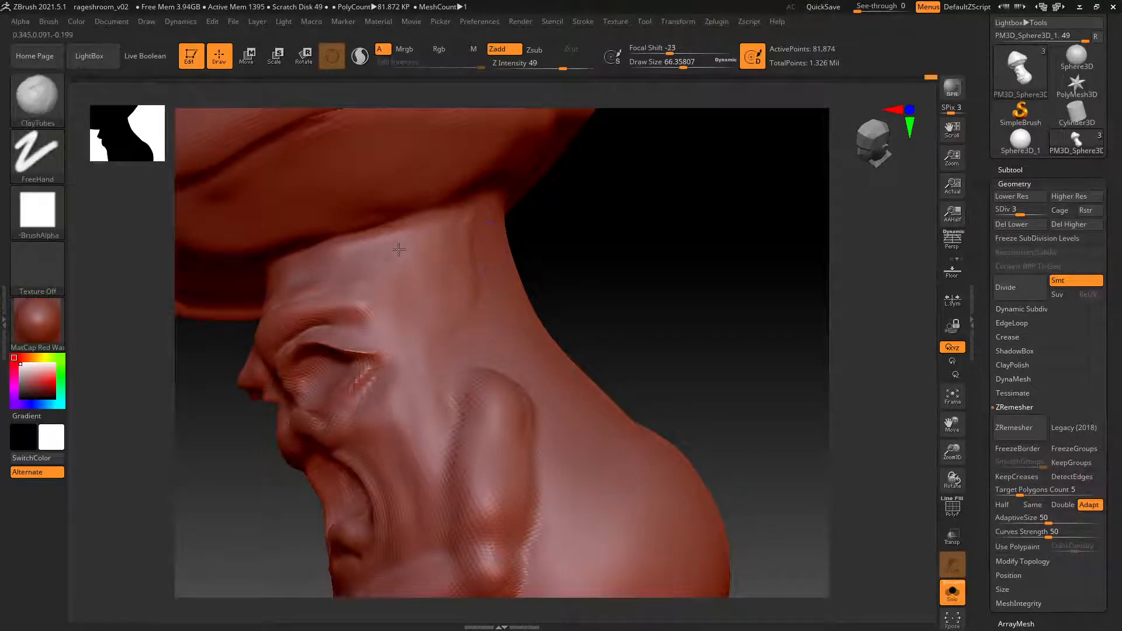
{"action": "left_click_drag", "start_coordinate": [387, 247], "coordinate": [381, 267]}
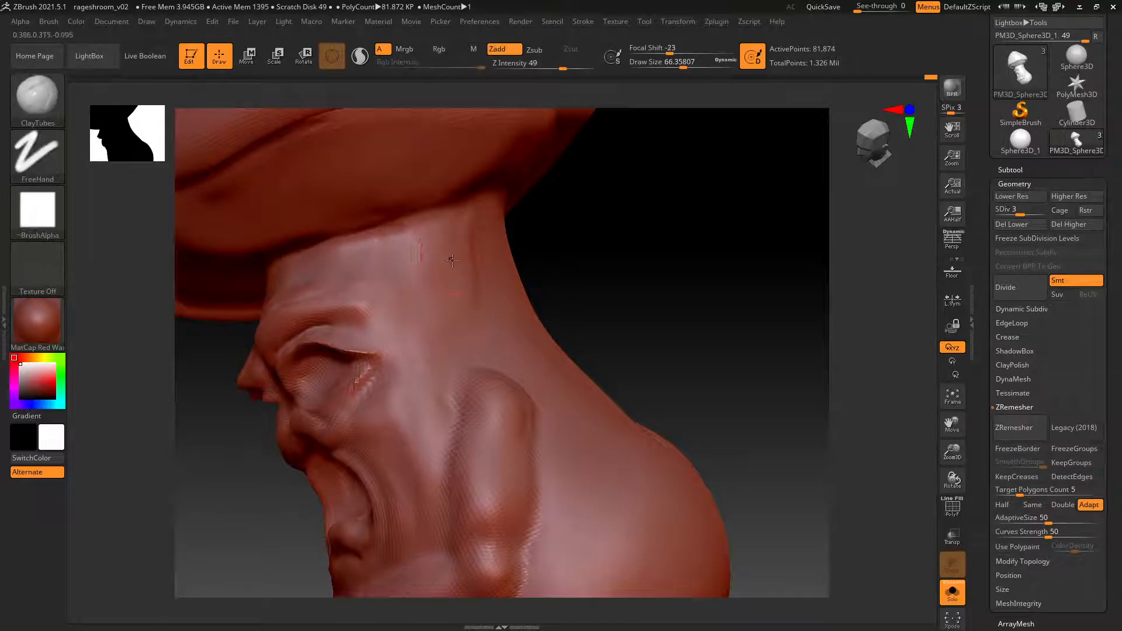
{"action": "right_click_drag", "start_coordinate": [448, 258], "coordinate": [436, 248]}
{"action": "key", "text": "shift"}
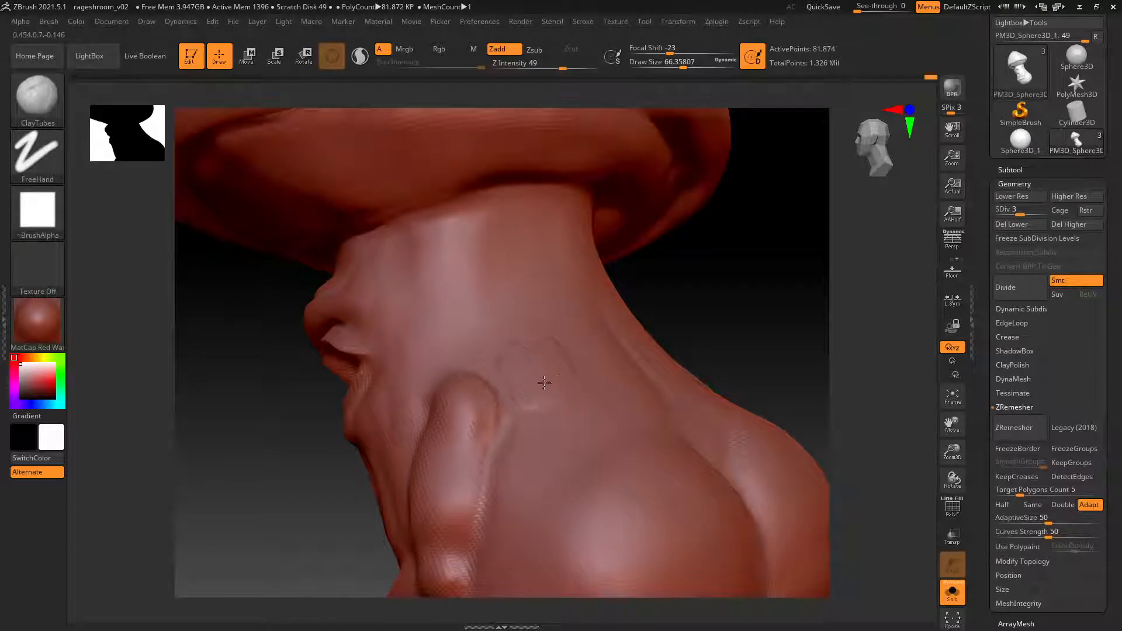
Try adding folds on the stem behind the arm's shoulder with ClayTubes and smoothing, and undo them.
{"action": "mouse_move", "coordinate": [544, 382]}
{"action": "right_mouse_down"}
{"action": "mouse_move", "coordinate": [493, 326]}
{"action": "mouse_move", "coordinate": [542, 391]}
{"action": "right_mouse_up"}
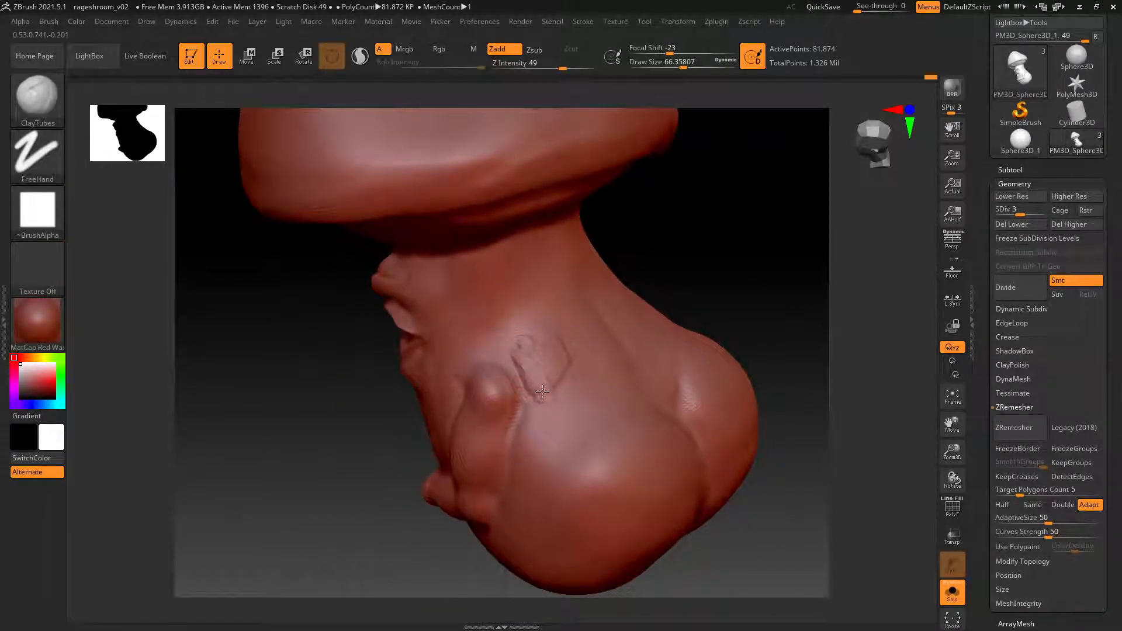
{"action": "left_click_drag", "start_coordinate": [542, 391], "coordinate": [547, 389]}
{"action": "mouse_move", "coordinate": [493, 341]}
{"action": "left_mouse_down", "text": "shift"}
{"action": "mouse_move", "coordinate": [528, 331]}
{"action": "mouse_move", "coordinate": [537, 380]}
{"action": "mouse_move", "coordinate": [558, 382]}
{"action": "left_mouse_up", "text": "shift"}
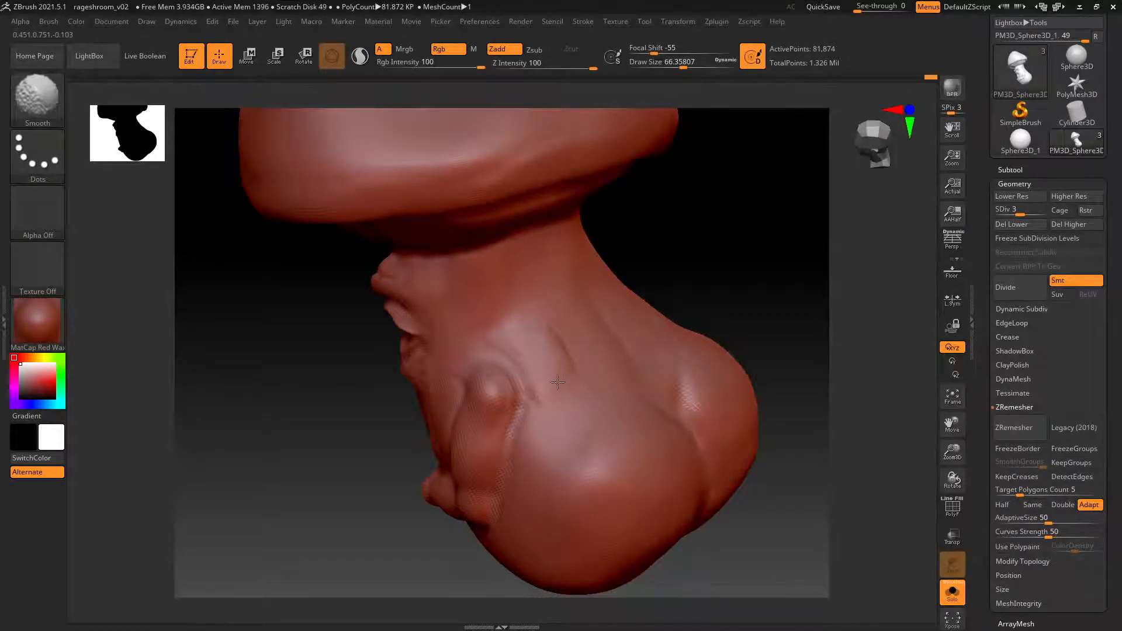
{"action": "right_click_drag", "start_coordinate": [536, 398], "coordinate": [574, 333]}
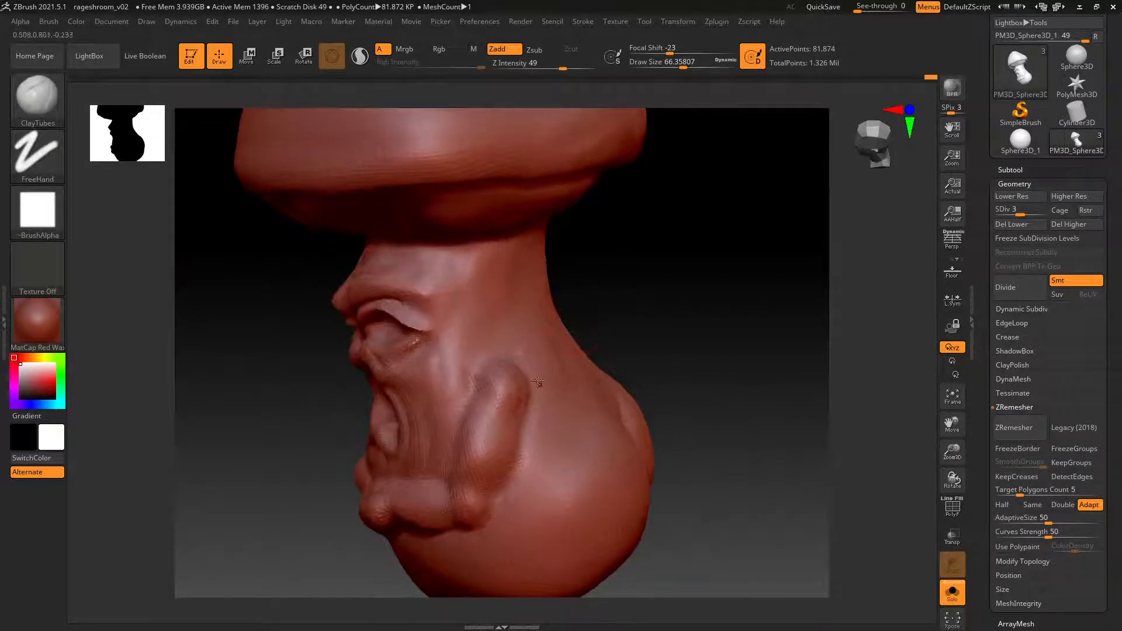
{"action": "mouse_move", "coordinate": [523, 350]}
{"action": "left_mouse_down"}
{"action": "mouse_move", "coordinate": [540, 402]}
{"action": "mouse_move", "coordinate": [552, 358]}
{"action": "left_mouse_up"}
{"action": "left_click_drag", "start_coordinate": [586, 326], "coordinate": [558, 337]}
{"action": "key", "text": "ctrl+z"}
{"action": "key", "text": "ctrl+z"}
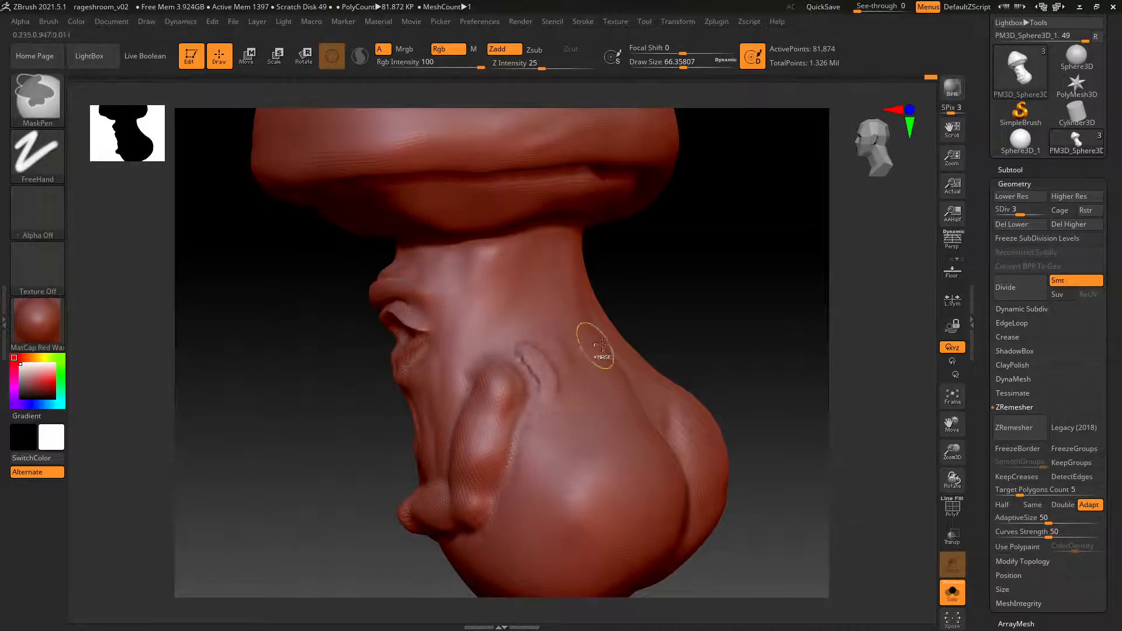
{"action": "key", "text": "ctrl+z"}
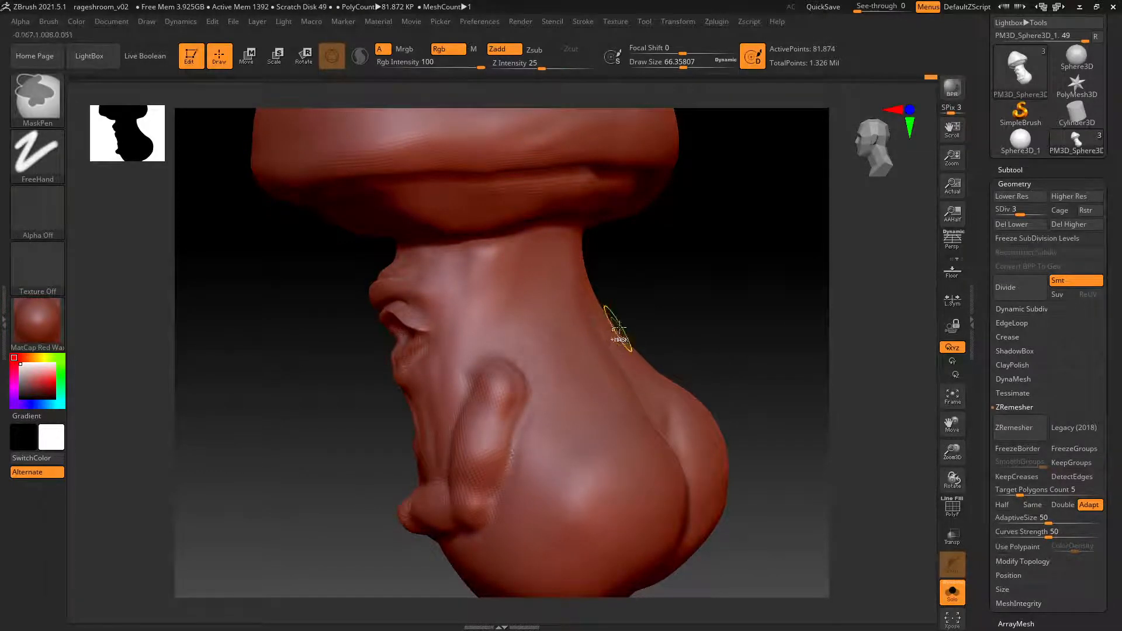
Shape the temple on the other side of the face with ClayTubes and smooth it.
{"action": "left_click_drag", "start_coordinate": [619, 327], "coordinate": [650, 299]}
{"action": "left_click_drag", "start_coordinate": [274, 350], "coordinate": [427, 388]}
{"action": "right_click", "coordinate": [427, 388]}
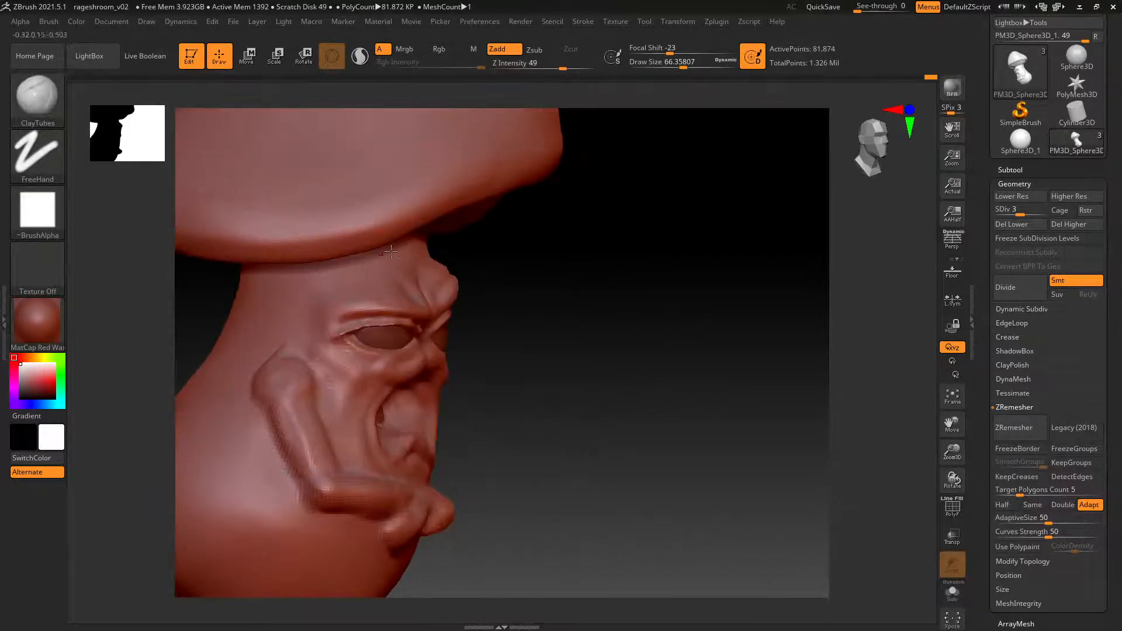
{"action": "mouse_move", "coordinate": [391, 252]}
{"action": "left_mouse_down"}
{"action": "mouse_move", "coordinate": [424, 278]}
{"action": "mouse_move", "coordinate": [383, 291]}
{"action": "left_mouse_up"}
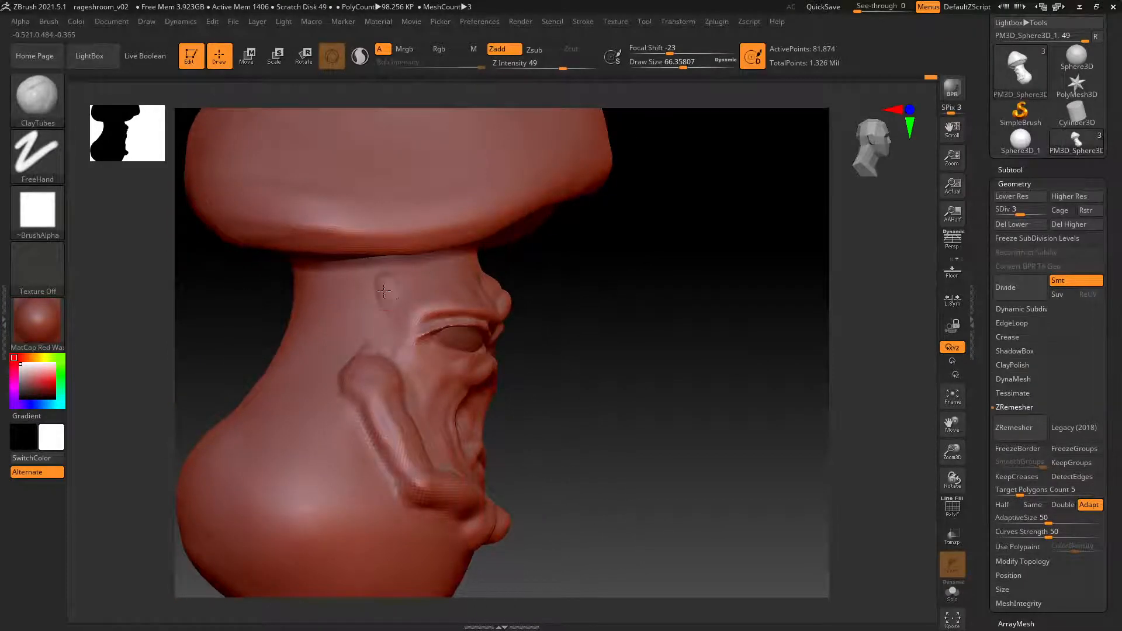
{"action": "mouse_move", "coordinate": [406, 309]}
{"action": "right_mouse_down"}
{"action": "mouse_move", "coordinate": [387, 286]}
{"action": "mouse_move", "coordinate": [368, 304]}
{"action": "right_mouse_up"}
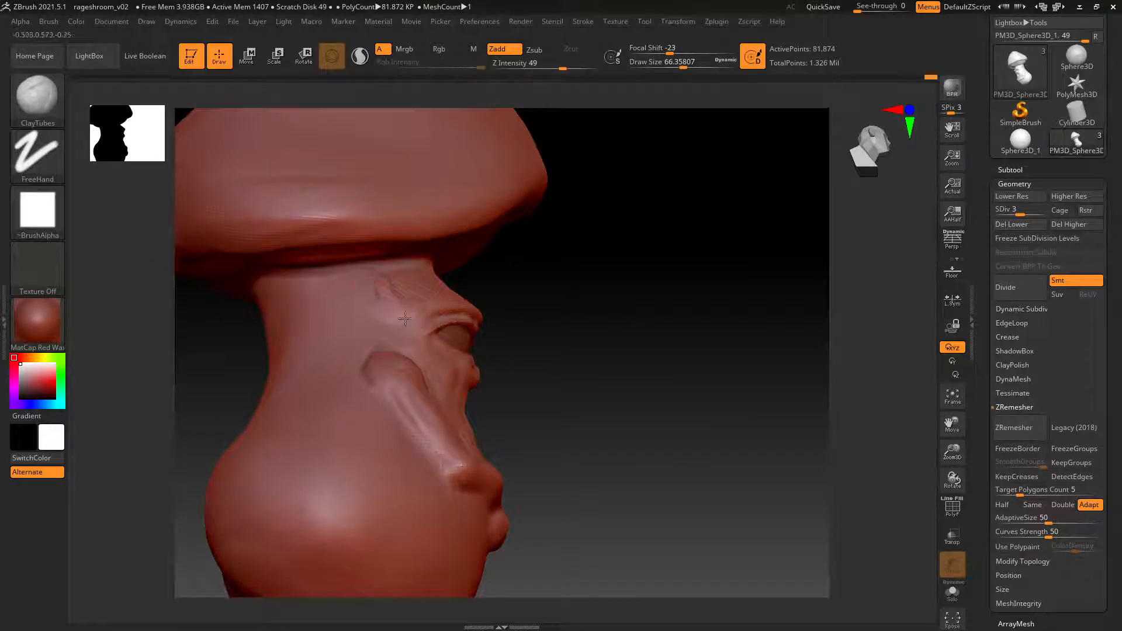
{"action": "left_click_drag", "start_coordinate": [402, 302], "coordinate": [378, 326], "text": "shift"}
{"action": "mouse_move", "coordinate": [389, 308]}
{"action": "right_mouse_down"}
{"action": "mouse_move", "coordinate": [389, 288]}
{"action": "mouse_move", "coordinate": [409, 326]}
{"action": "right_mouse_up"}
{"action": "mouse_move", "coordinate": [409, 326]}
{"action": "left_mouse_down", "text": "shift"}
{"action": "mouse_move", "coordinate": [386, 320]}
{"action": "mouse_move", "coordinate": [403, 332]}
{"action": "left_mouse_up", "text": "shift"}
{"action": "key", "text": "shift"}
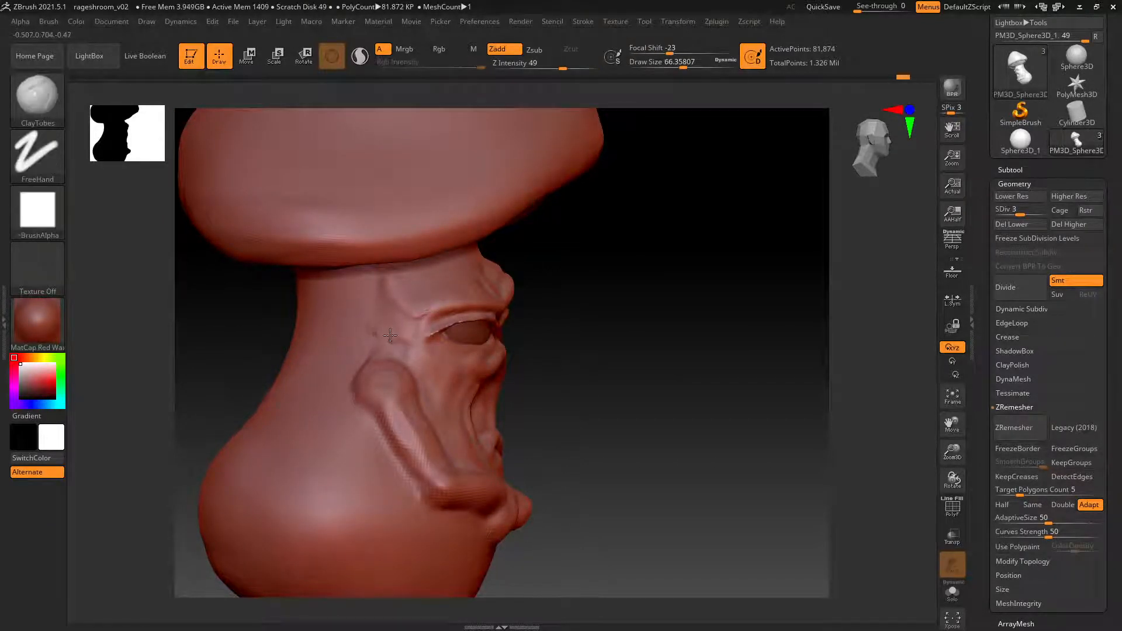
Try adding folds at the outer corner of the eye with ClayTubes and DamStandard, and undo them.
{"action": "mouse_move", "coordinate": [401, 325]}
{"action": "left_mouse_down"}
{"action": "mouse_move", "coordinate": [431, 338]}
{"action": "mouse_move", "coordinate": [382, 334]}
{"action": "mouse_move", "coordinate": [426, 330]}
{"action": "left_mouse_up"}
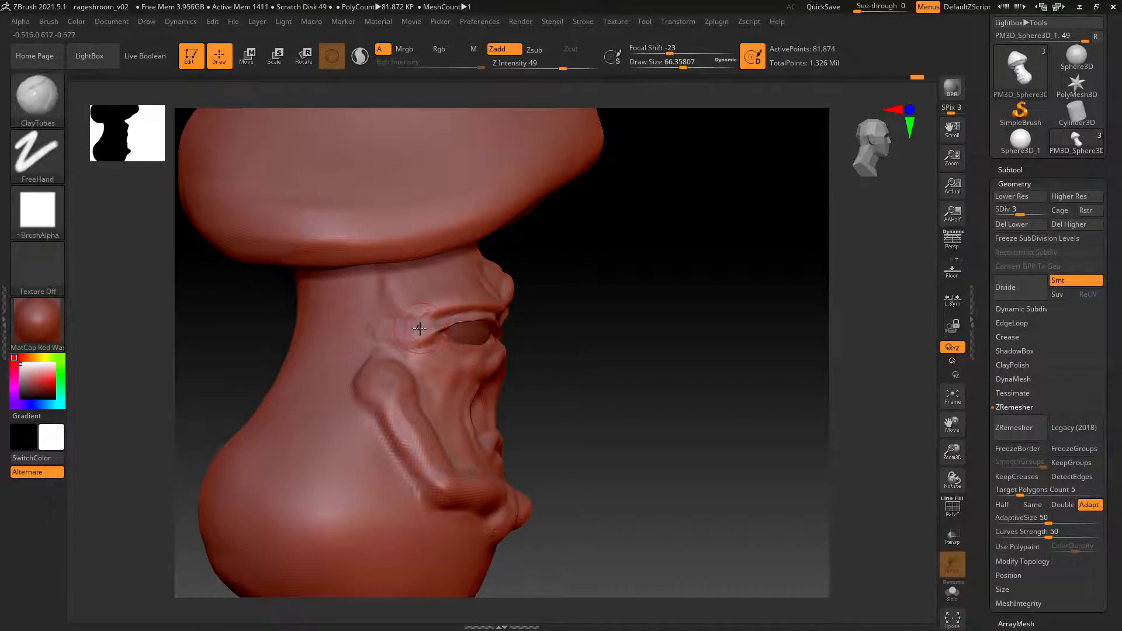
{"action": "key", "text": "b"}
{"action": "key", "text": "d"}
{"action": "key", "text": "s"}
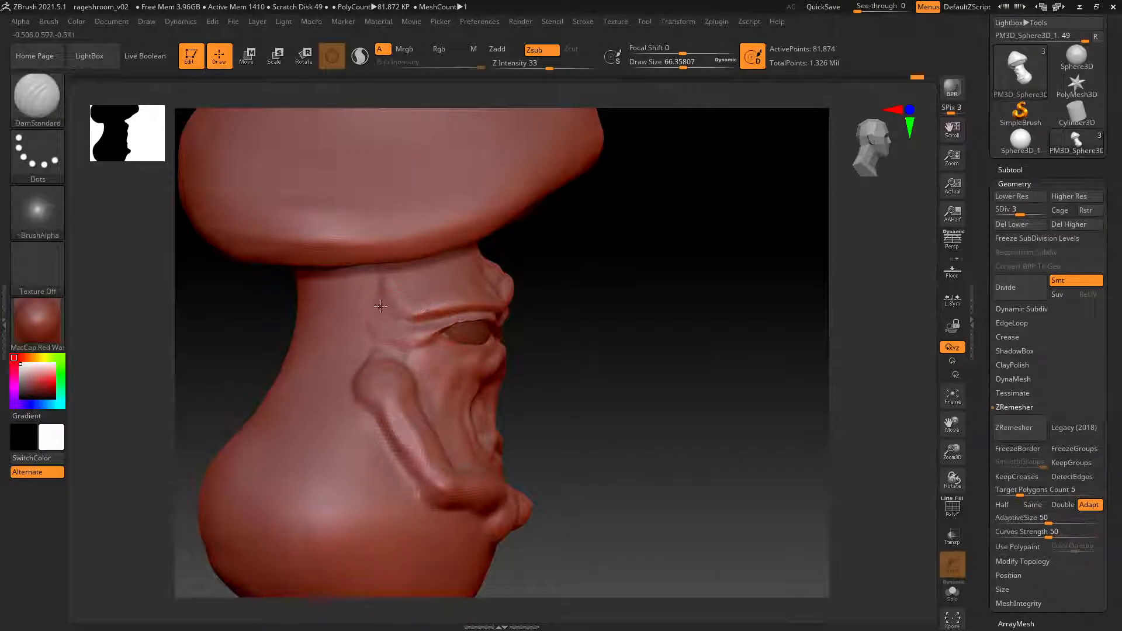
{"action": "mouse_move", "coordinate": [383, 305]}
{"action": "left_mouse_down", "text": "shift"}
{"action": "mouse_move", "coordinate": [390, 331]}
{"action": "mouse_move", "coordinate": [442, 346]}
{"action": "left_mouse_up", "text": "shift"}
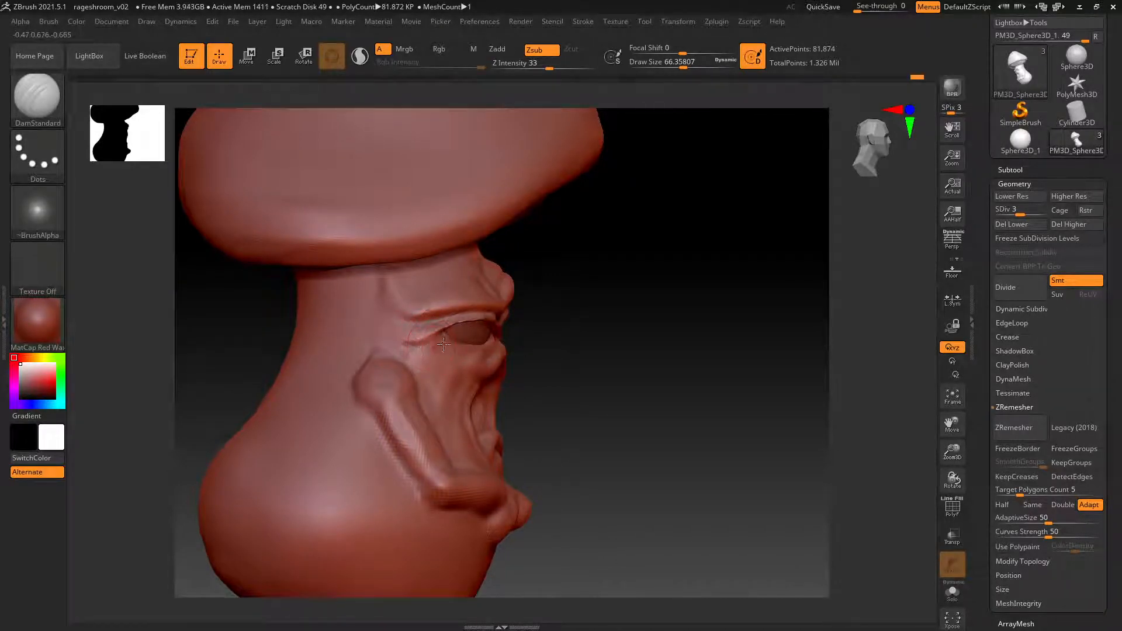
{"action": "mouse_move", "coordinate": [578, 315]}
{"action": "left_mouse_down"}
{"action": "mouse_move", "coordinate": [518, 316]}
{"action": "mouse_move", "coordinate": [629, 281]}
{"action": "mouse_move", "coordinate": [656, 293]}
{"action": "mouse_move", "coordinate": [635, 291]}
{"action": "left_mouse_up"}
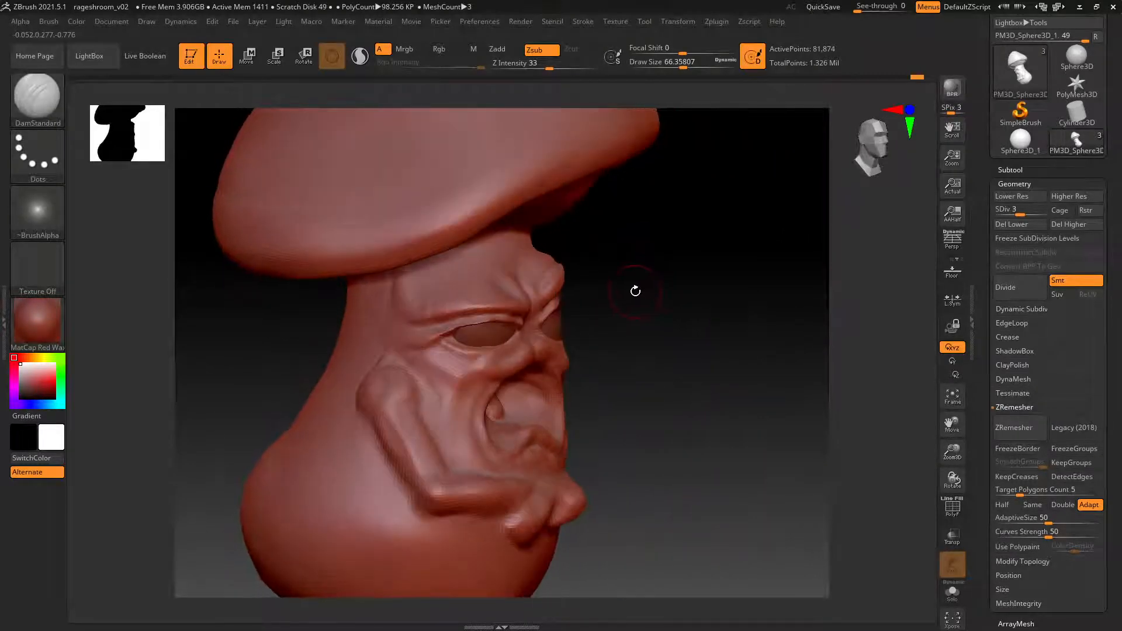
{"action": "key", "text": "ctrl"}
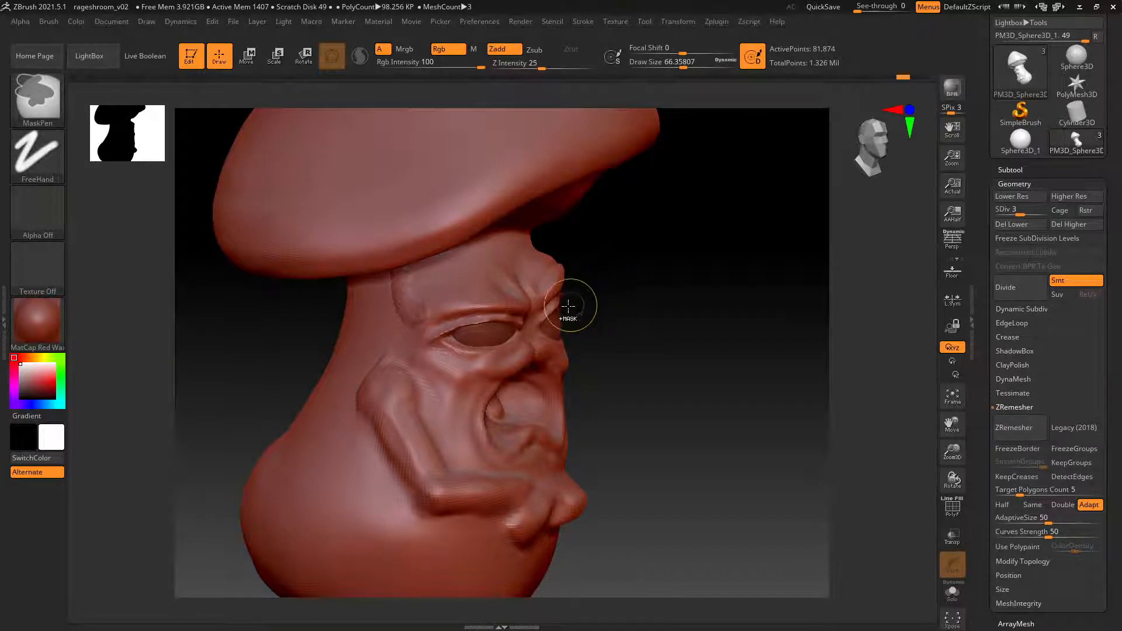
Smooth the temple's edge beside the eye, accepting the removal of the newer undo history entries.
{"action": "left_click", "coordinate": [417, 309], "text": "shift"}
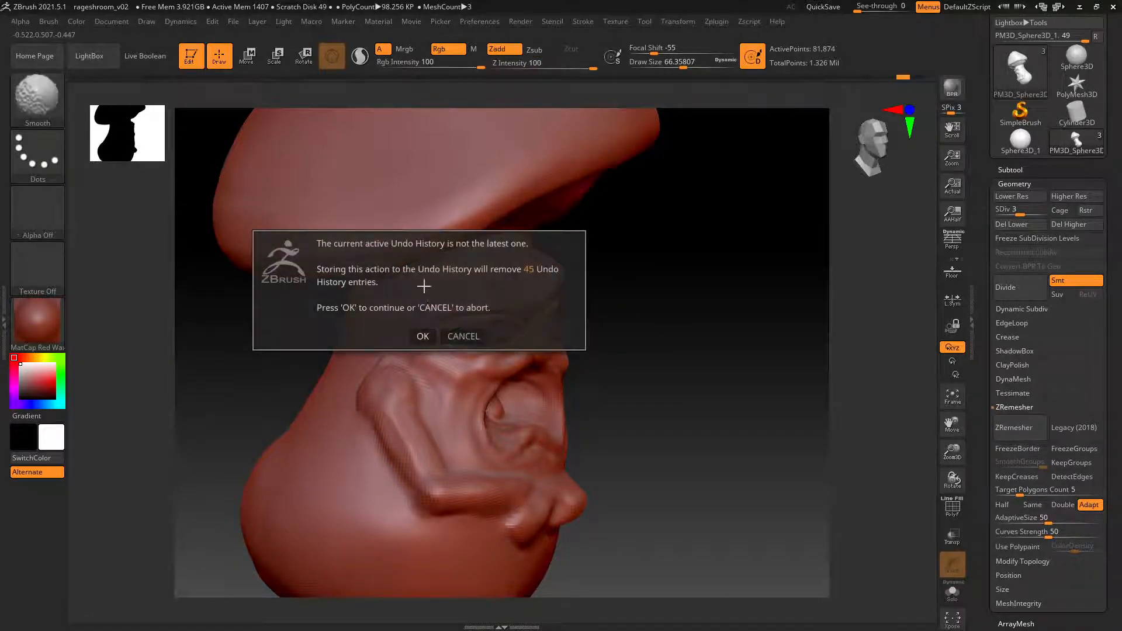
{"action": "left_click", "coordinate": [423, 337]}
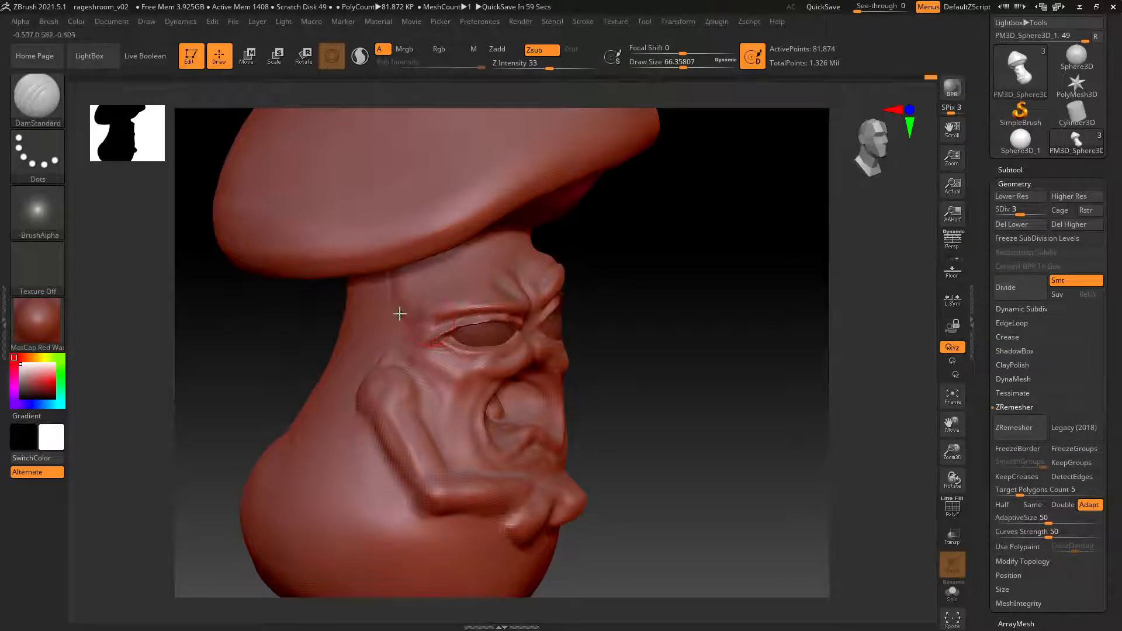
{"action": "key", "text": "shift"}
Rework the temple beside the brow with ClayTubes and smooth it into the side of the stem.
{"action": "key", "text": "b"}
{"action": "key", "text": "c"}
{"action": "key", "text": "t"}
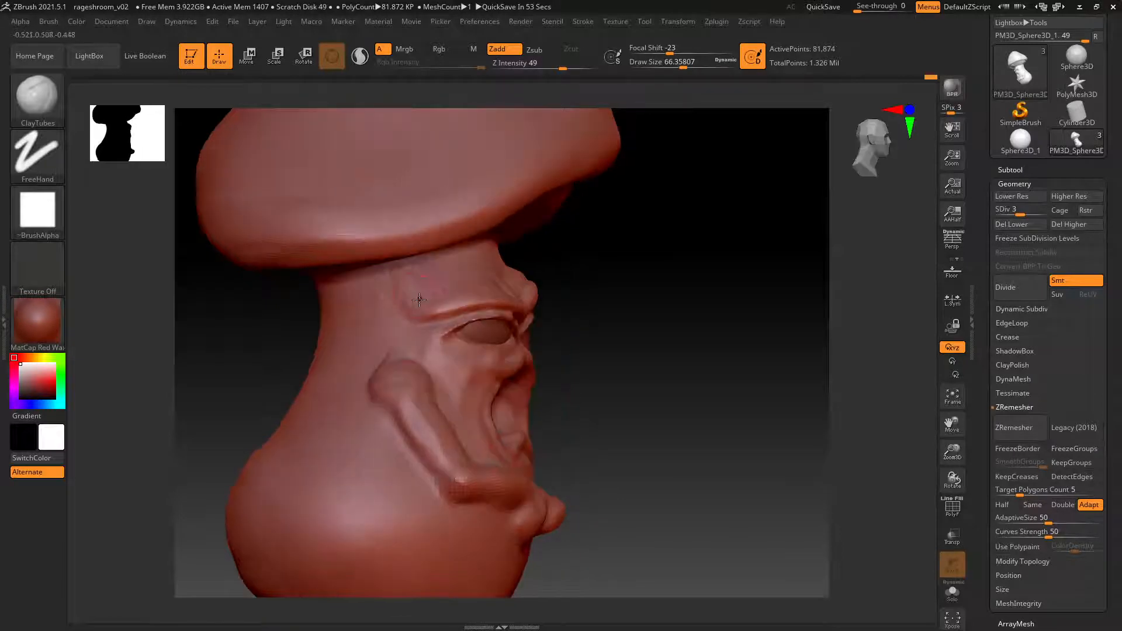
{"action": "key", "text": "shift"}
{"action": "key", "text": "shift"}
{"action": "mouse_move", "coordinate": [386, 324]}
{"action": "right_mouse_down", "text": "ctrl"}
{"action": "mouse_move", "coordinate": [378, 306]}
{"action": "mouse_move", "coordinate": [368, 309]}
{"action": "mouse_move", "coordinate": [421, 296]}
{"action": "mouse_move", "coordinate": [381, 315]}
{"action": "right_mouse_up", "text": "ctrl"}
{"action": "key", "text": "shift"}
{"action": "right_click", "coordinate": [383, 349]}
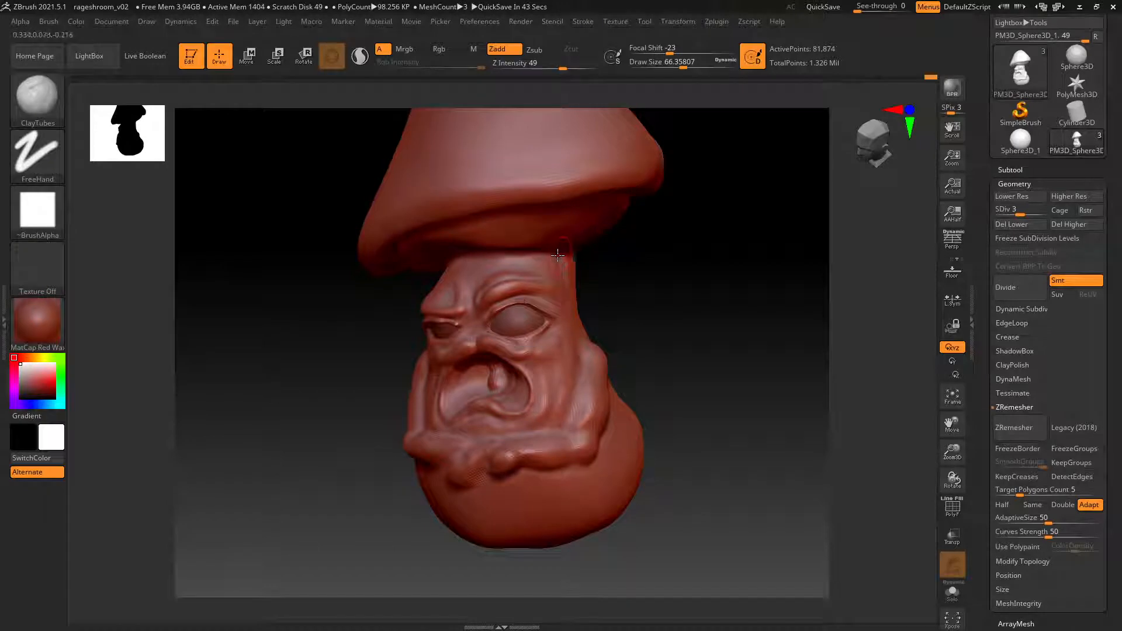
Reduce the draw size to about 61 and switch to the DamStandard brush for the face.
{"action": "mouse_move", "coordinate": [516, 280]}
{"action": "right_mouse_down", "text": "ctrl"}
{"action": "mouse_move", "coordinate": [666, 282]}
{"action": "mouse_move", "coordinate": [544, 182]}
{"action": "right_mouse_up", "text": "ctrl"}
{"action": "mouse_move", "coordinate": [535, 258]}
{"action": "right_mouse_down", "text": "ctrl"}
{"action": "mouse_move", "coordinate": [409, 263]}
{"action": "mouse_move", "coordinate": [552, 249]}
{"action": "mouse_move", "coordinate": [560, 325]}
{"action": "mouse_move", "coordinate": [483, 403]}
{"action": "right_mouse_up", "text": "ctrl"}
{"action": "key", "text": "space"}
{"action": "left_click_drag", "start_coordinate": [569, 315], "coordinate": [566, 316]}
{"action": "mouse_move", "coordinate": [659, 270]}
{"action": "right_mouse_down"}
{"action": "mouse_move", "coordinate": [584, 283]}
{"action": "mouse_move", "coordinate": [748, 261]}
{"action": "right_mouse_up"}
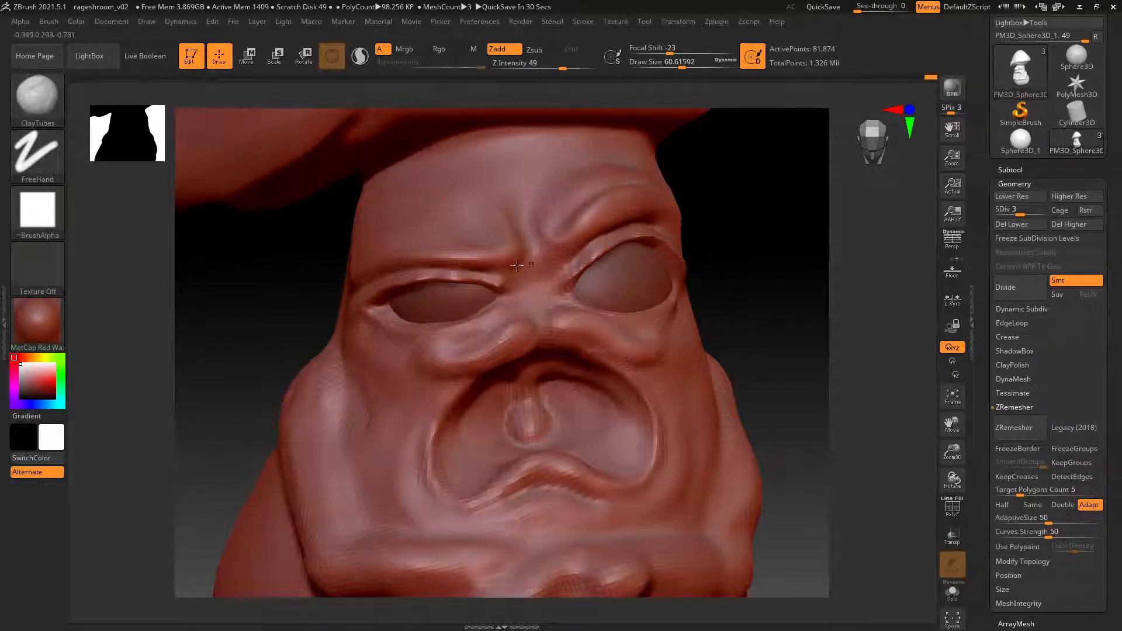
{"action": "key", "text": "b"}
{"action": "key", "text": "d"}
{"action": "key", "text": "s"}
{"action": "mouse_move", "coordinate": [409, 270]}
{"action": "right_mouse_down", "text": "ctrl"}
{"action": "mouse_move", "coordinate": [518, 272]}
{"action": "mouse_move", "coordinate": [431, 216]}
{"action": "right_mouse_up", "text": "ctrl"}
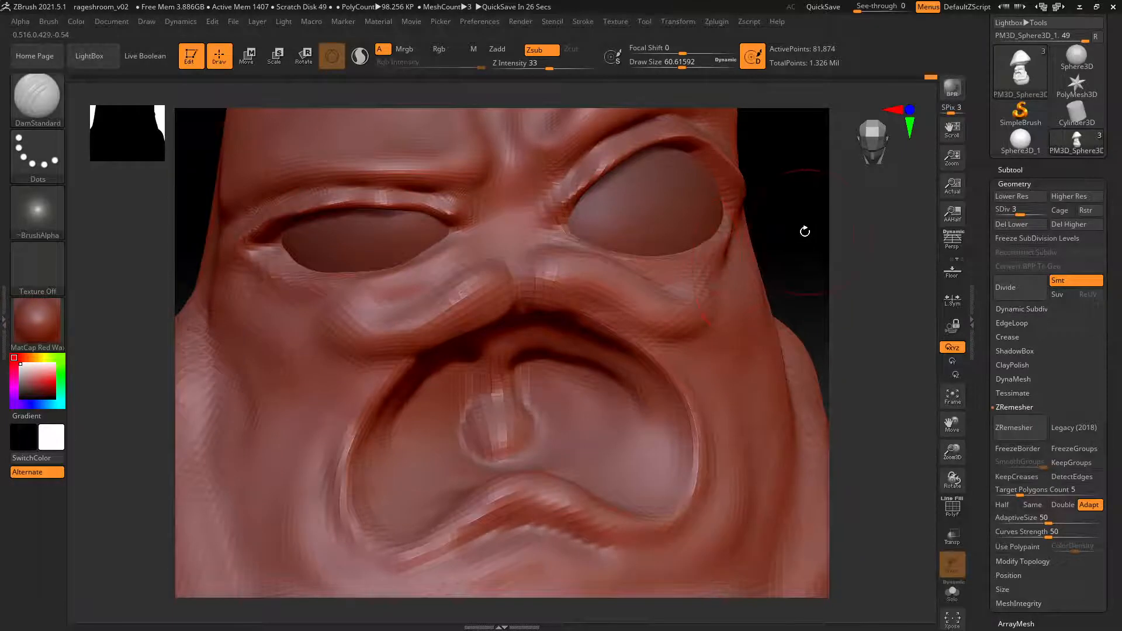
Reduce DamStandard's draw size to about 19 and raise the mushroom stem to subdivision level 5.
{"action": "right_click_drag", "start_coordinate": [426, 263], "coordinate": [425, 327], "text": "ctrl"}
{"action": "mouse_move", "coordinate": [277, 253]}
{"action": "right_mouse_down", "text": "alt"}
{"action": "mouse_move", "coordinate": [486, 270]}
{"action": "mouse_move", "coordinate": [456, 270]}
{"action": "right_mouse_up", "text": "alt"}
{"action": "key", "text": "alt+s"}
{"action": "key", "text": "space"}
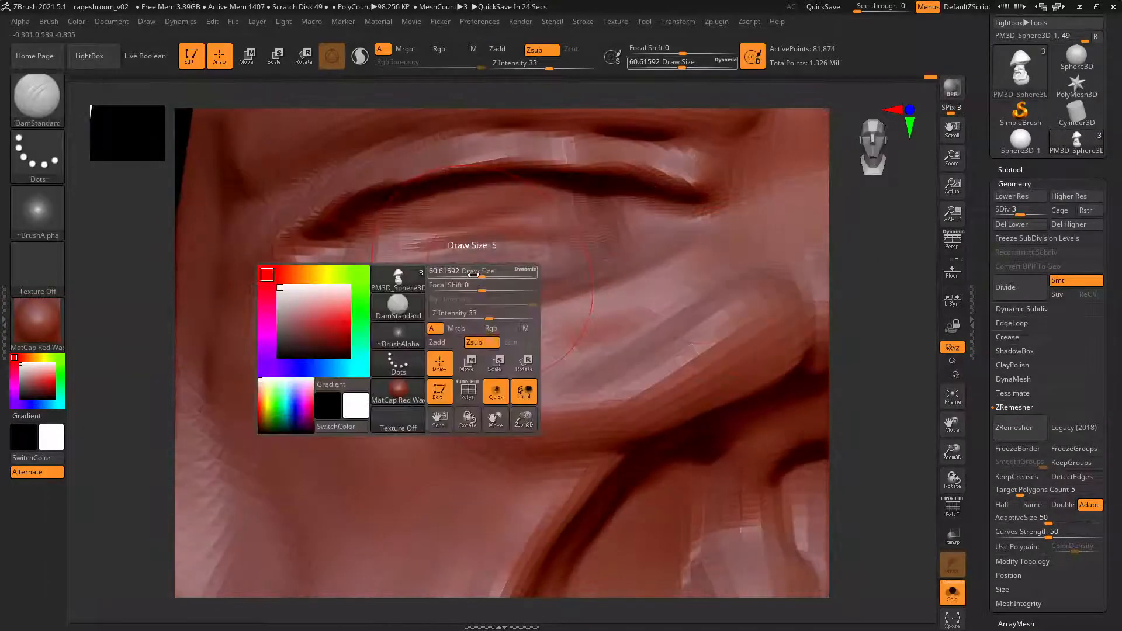
{"action": "left_click", "coordinate": [454, 271]}
{"action": "key", "text": "d"}
{"action": "key", "text": "d"}
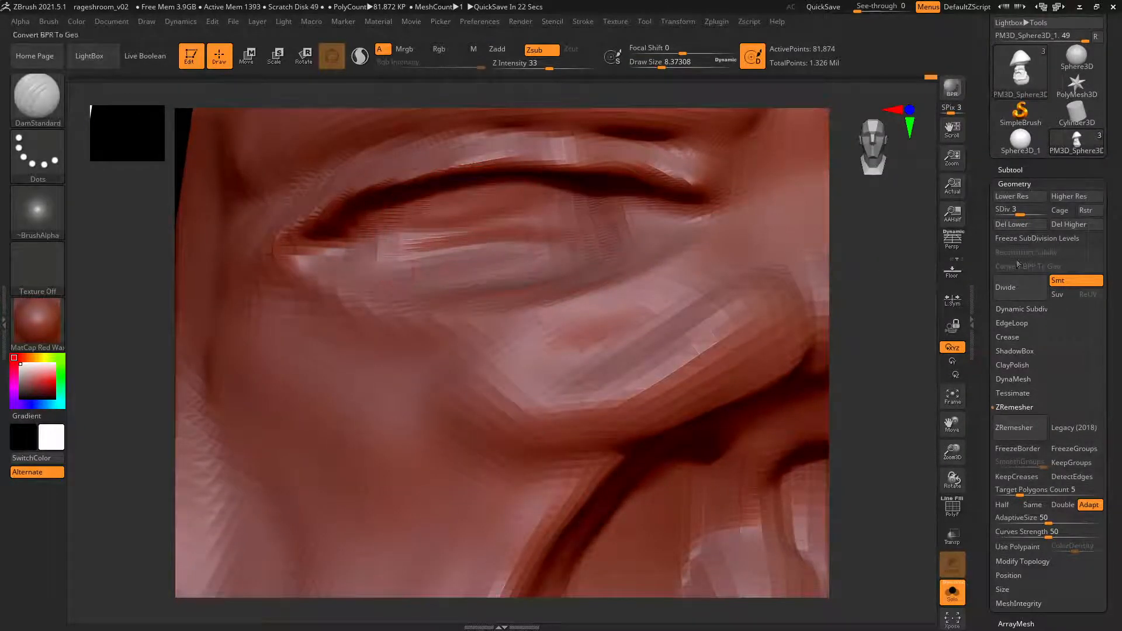
{"action": "mouse_move", "coordinate": [386, 270]}
{"action": "right_mouse_down", "text": "ctrl"}
{"action": "mouse_move", "coordinate": [280, 253]}
{"action": "mouse_move", "coordinate": [389, 275]}
{"action": "mouse_move", "coordinate": [377, 263]}
{"action": "right_mouse_up", "text": "ctrl"}
{"action": "key", "text": "space"}
{"action": "key", "text": "space"}
Define the lower lid and outer corner of the narrowed eye with DamStandard, smoothing the lid edge.
{"action": "mouse_move", "coordinate": [359, 266]}
{"action": "left_mouse_down"}
{"action": "mouse_move", "coordinate": [448, 280]}
{"action": "mouse_move", "coordinate": [509, 244]}
{"action": "left_mouse_up"}
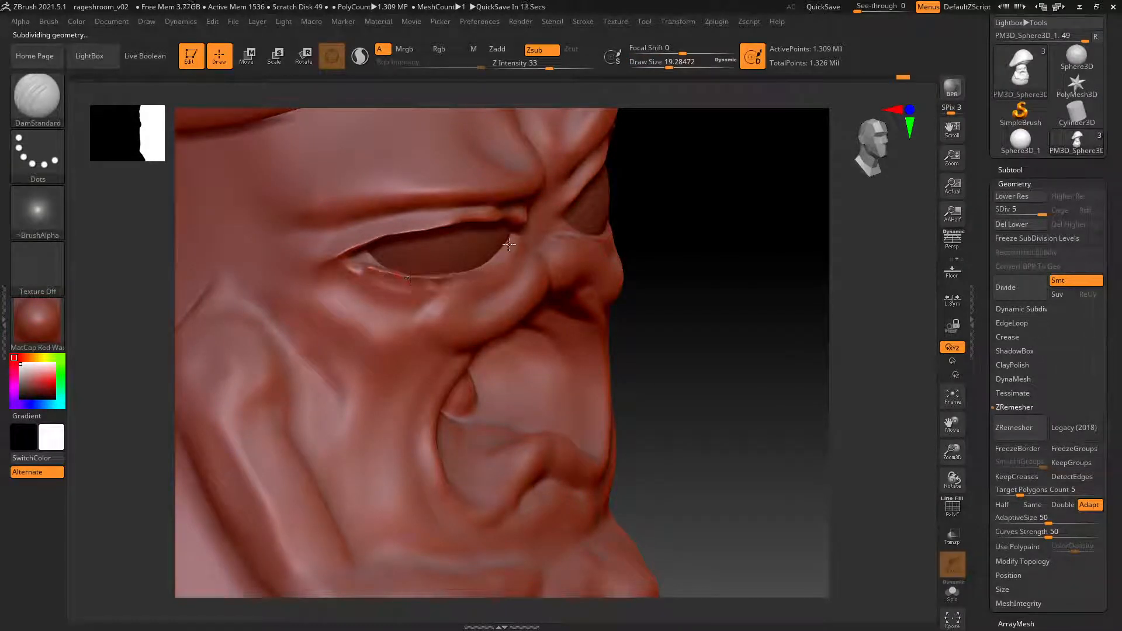
{"action": "mouse_move", "coordinate": [366, 267]}
{"action": "left_mouse_down"}
{"action": "mouse_move", "coordinate": [321, 272]}
{"action": "mouse_move", "coordinate": [363, 273]}
{"action": "mouse_move", "coordinate": [350, 274]}
{"action": "left_mouse_up"}
{"action": "key", "text": "shift"}
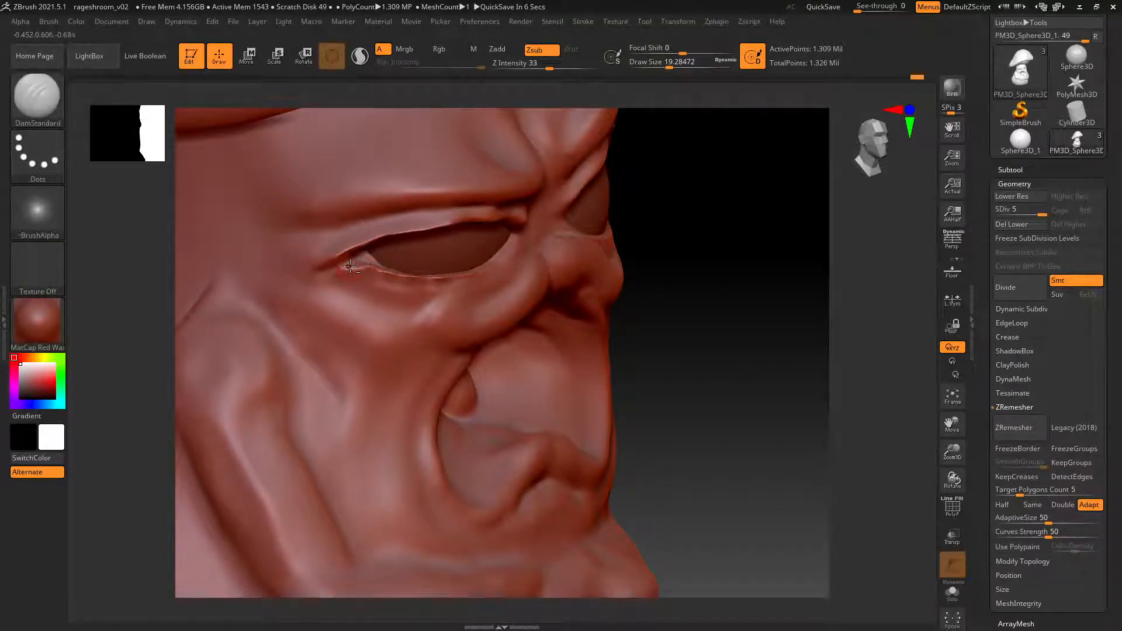
{"action": "left_click_drag", "start_coordinate": [701, 257], "coordinate": [521, 251]}
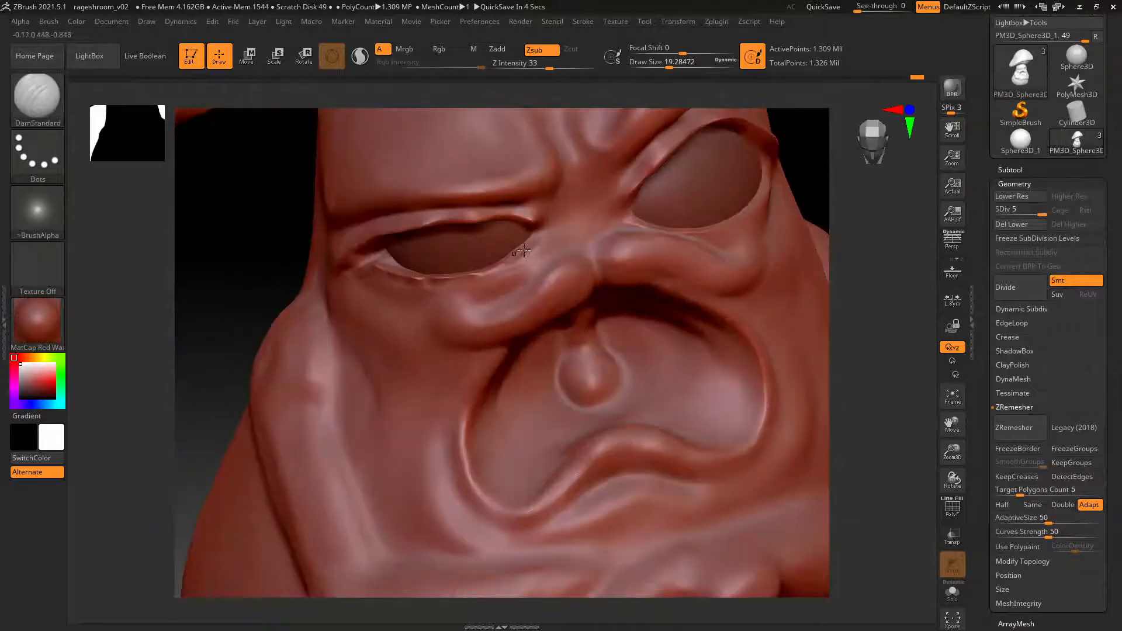
{"action": "key", "text": "shift"}
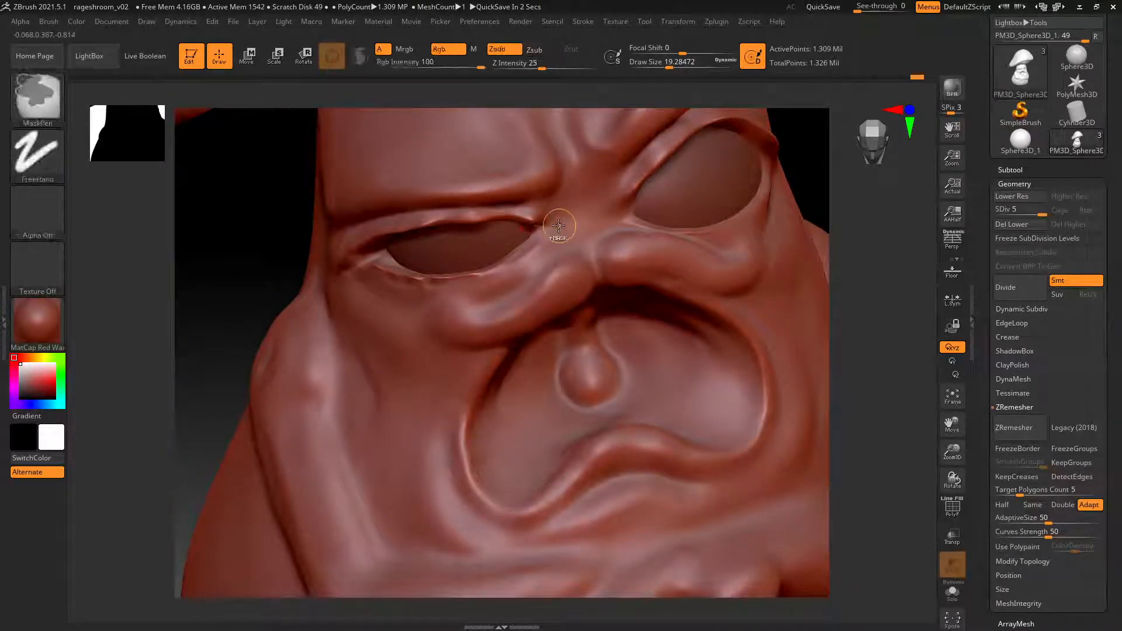
{"action": "right_click_drag", "start_coordinate": [524, 215], "coordinate": [552, 226], "text": "alt"}
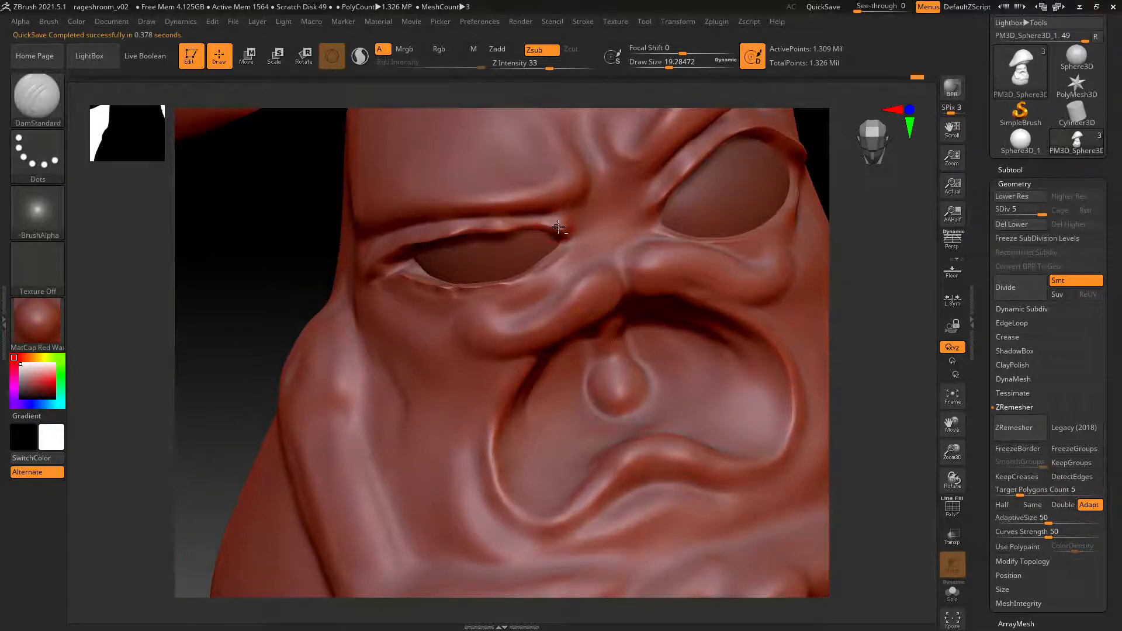
Carve the inner corners of both eyes with DamStandard and smooth the crease beside the wide-open eye.
{"action": "left_click_drag", "start_coordinate": [568, 231], "coordinate": [601, 234]}
{"action": "left_click_drag", "start_coordinate": [666, 208], "coordinate": [642, 224]}
{"action": "left_click_drag", "start_coordinate": [650, 180], "coordinate": [633, 189]}
{"action": "key", "text": "shift"}
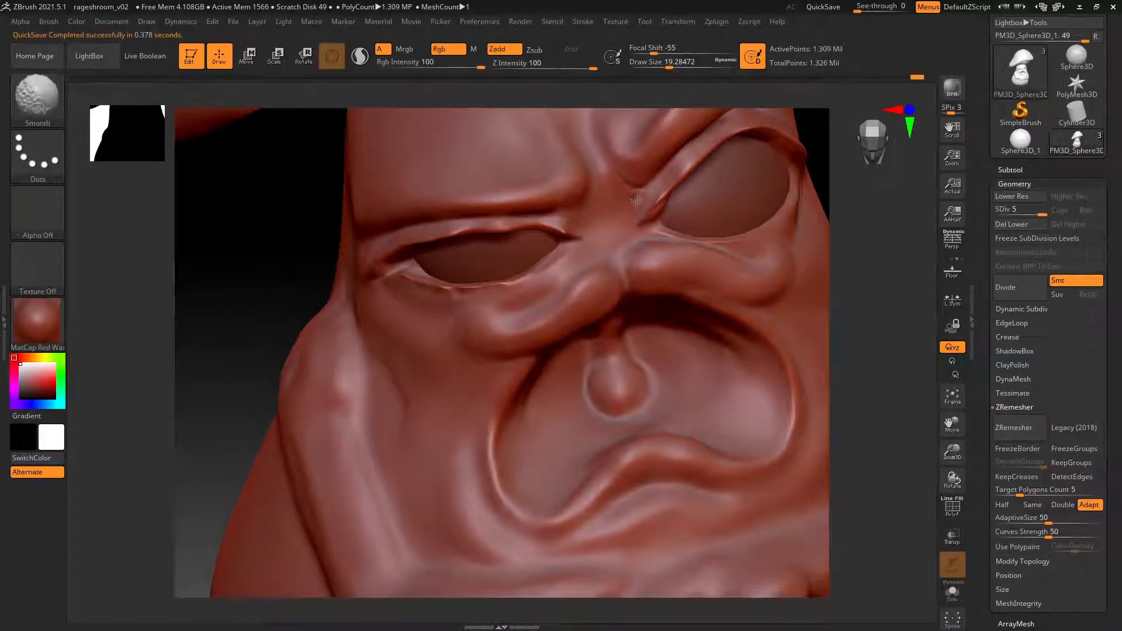
{"action": "left_click_drag", "start_coordinate": [636, 201], "coordinate": [641, 195], "text": "shift"}
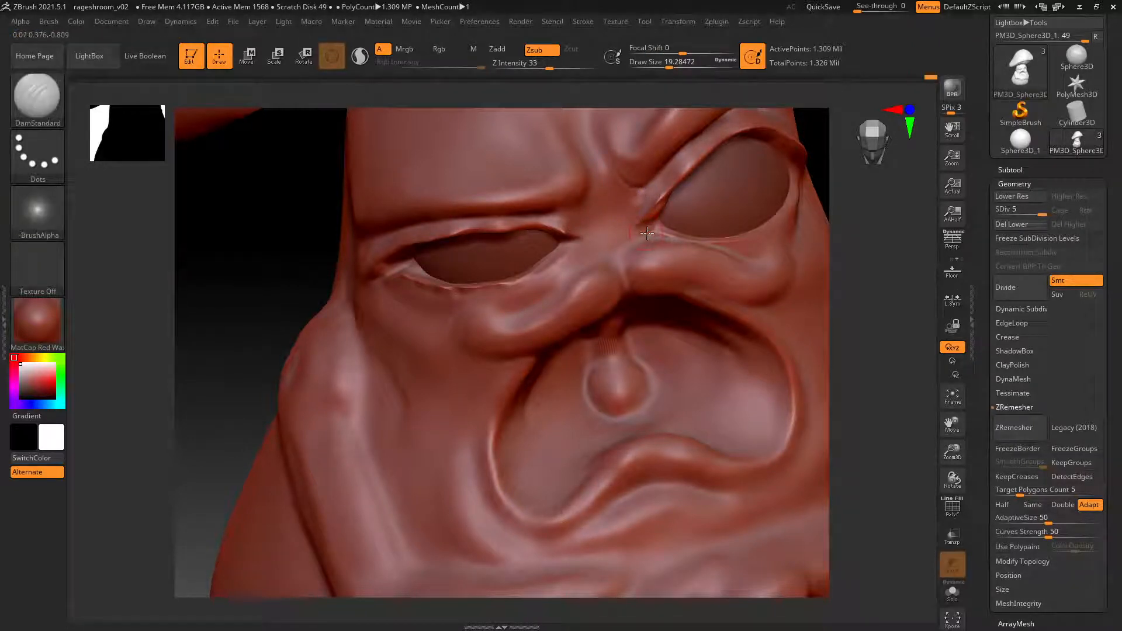
{"action": "left_click_drag", "start_coordinate": [666, 233], "coordinate": [655, 238]}
Carve a crisp edge along the narrowed eye's lower lid with DamStandard and smooth beneath it.
{"action": "mouse_move", "coordinate": [562, 252]}
{"action": "left_mouse_down"}
{"action": "mouse_move", "coordinate": [529, 278]}
{"action": "mouse_move", "coordinate": [471, 276]}
{"action": "left_mouse_up"}
{"action": "left_click_drag", "start_coordinate": [548, 261], "coordinate": [454, 292], "text": "shift"}
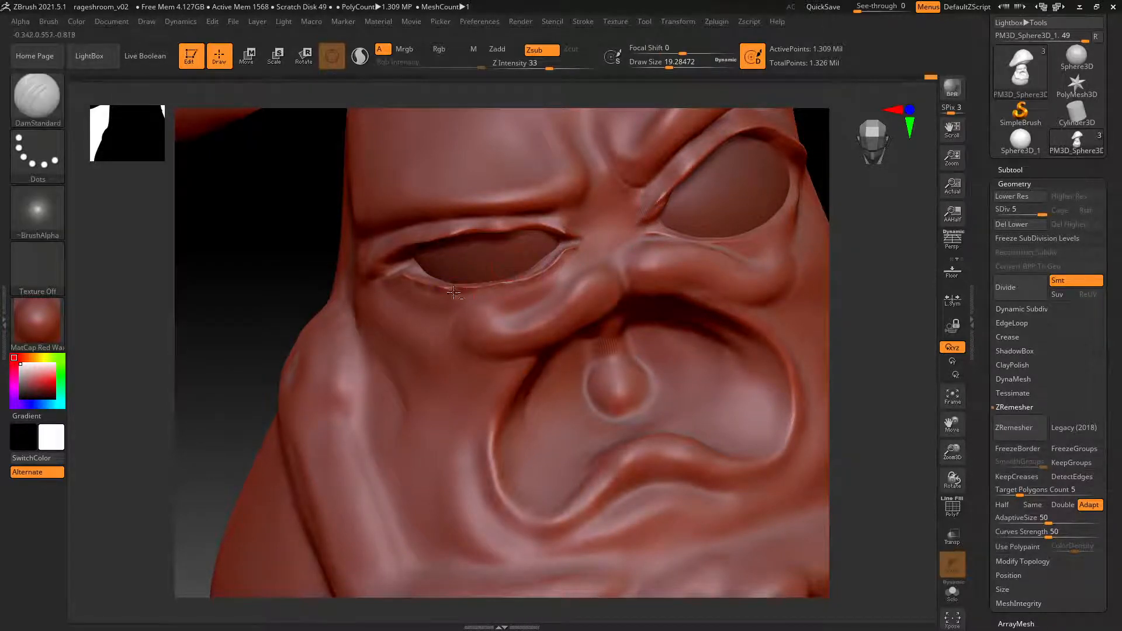
{"action": "key", "text": "shift"}
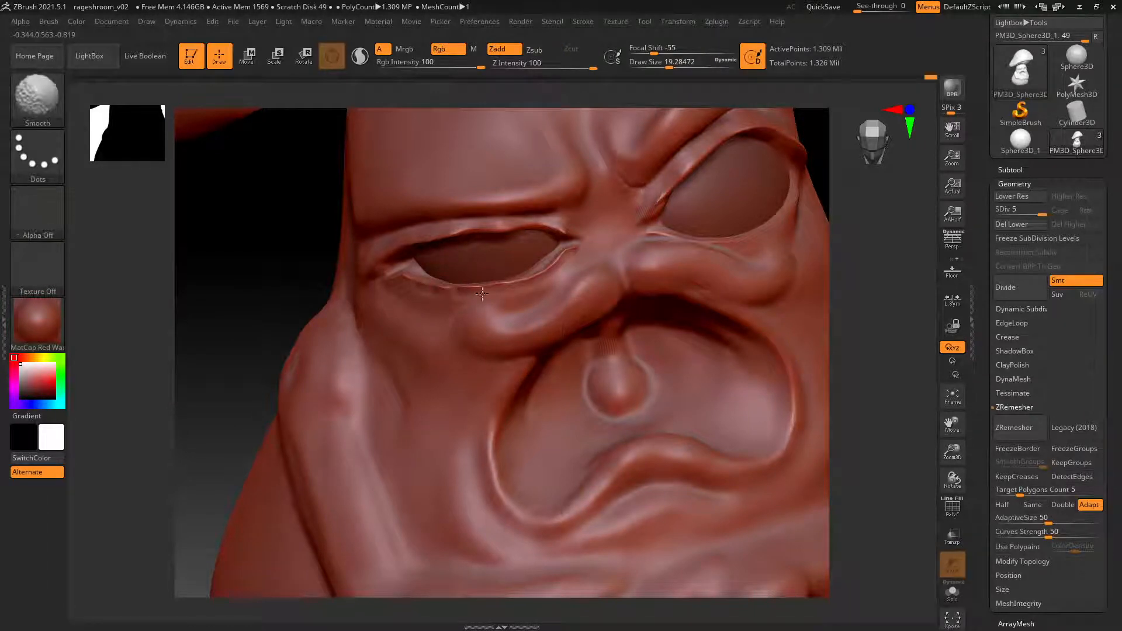
Sharpen the lower lid edge of the wide-open eye with DamStandard, smoothing toward its outer corner.
{"action": "right_click_drag", "start_coordinate": [480, 254], "coordinate": [612, 239]}
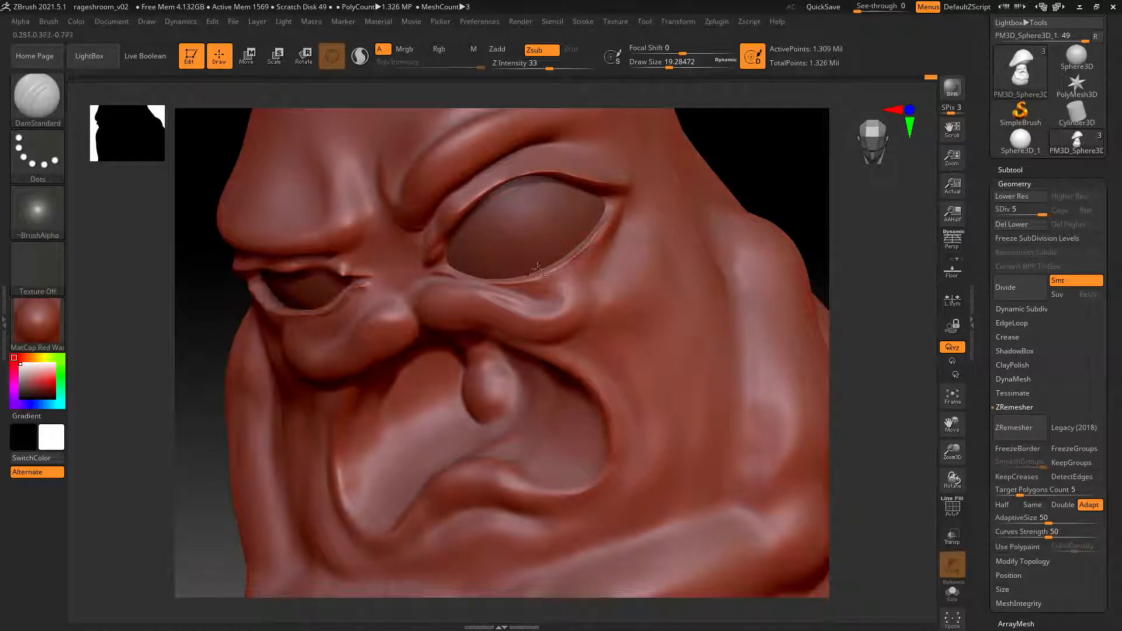
{"action": "mouse_move", "coordinate": [538, 269]}
{"action": "left_mouse_down"}
{"action": "mouse_move", "coordinate": [450, 271]}
{"action": "mouse_move", "coordinate": [468, 276]}
{"action": "left_mouse_up"}
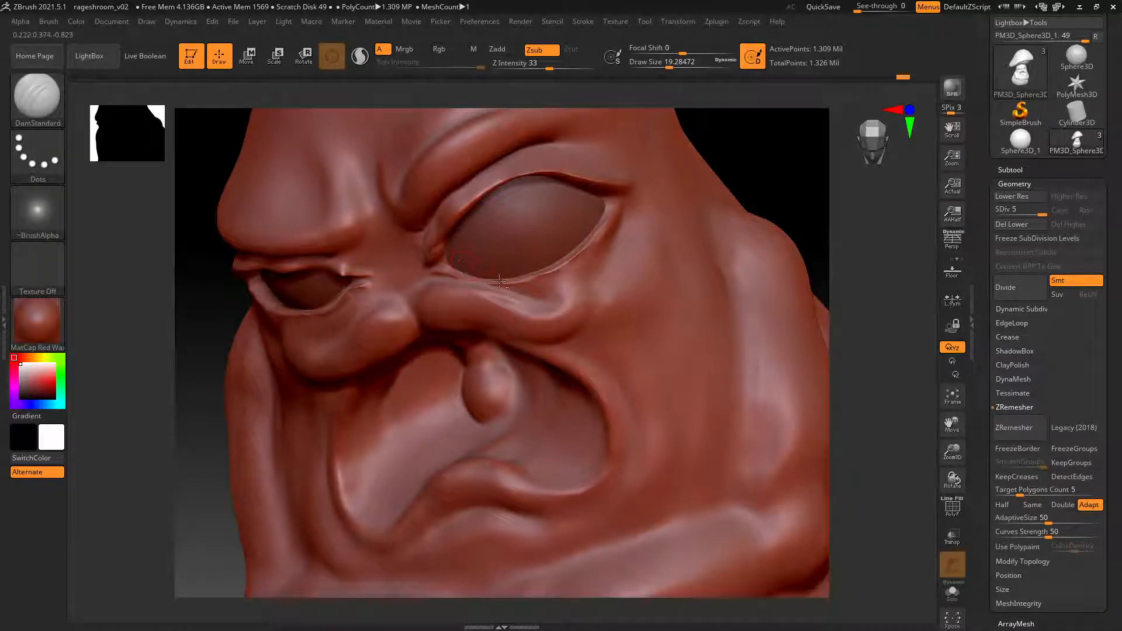
{"action": "mouse_move", "coordinate": [612, 205]}
{"action": "right_mouse_down"}
{"action": "mouse_move", "coordinate": [576, 208]}
{"action": "mouse_move", "coordinate": [584, 210]}
{"action": "right_mouse_up"}
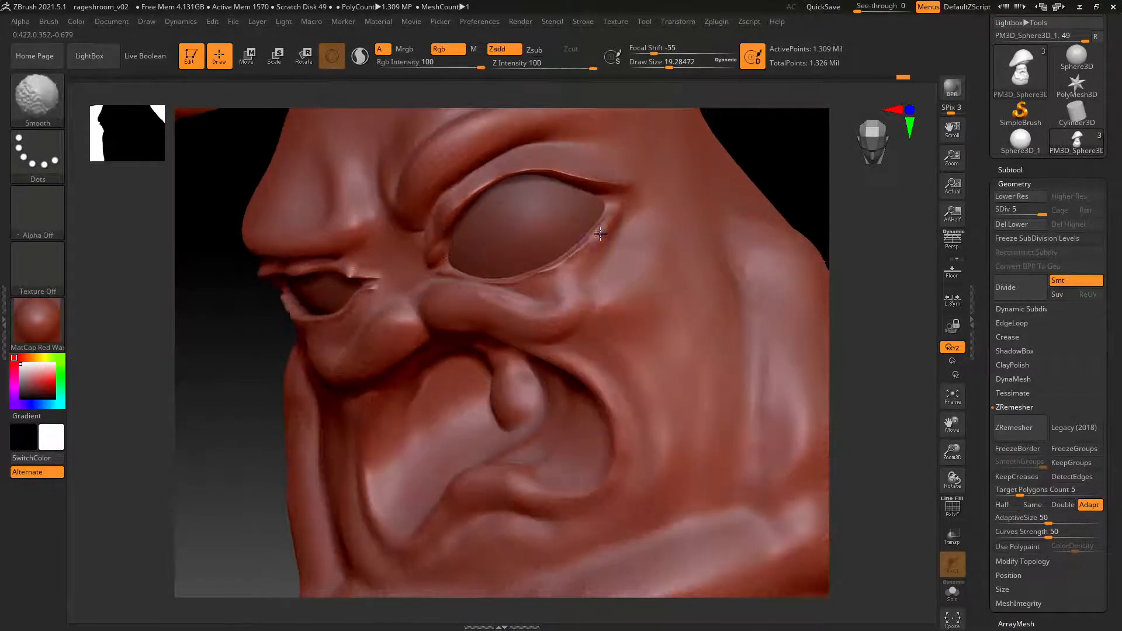
{"action": "left_click_drag", "start_coordinate": [575, 252], "coordinate": [544, 270]}
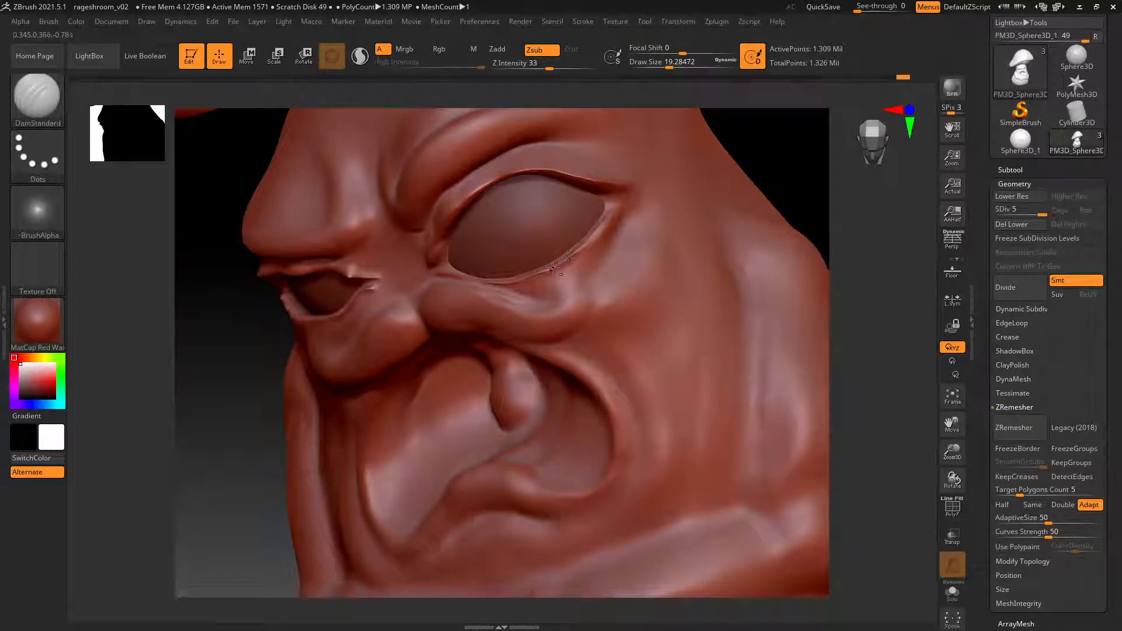
Switch to ClayTubes and build up the narrowed eye's lower lid through to its inner corner.
{"action": "right_click_drag", "start_coordinate": [610, 210], "coordinate": [599, 223]}
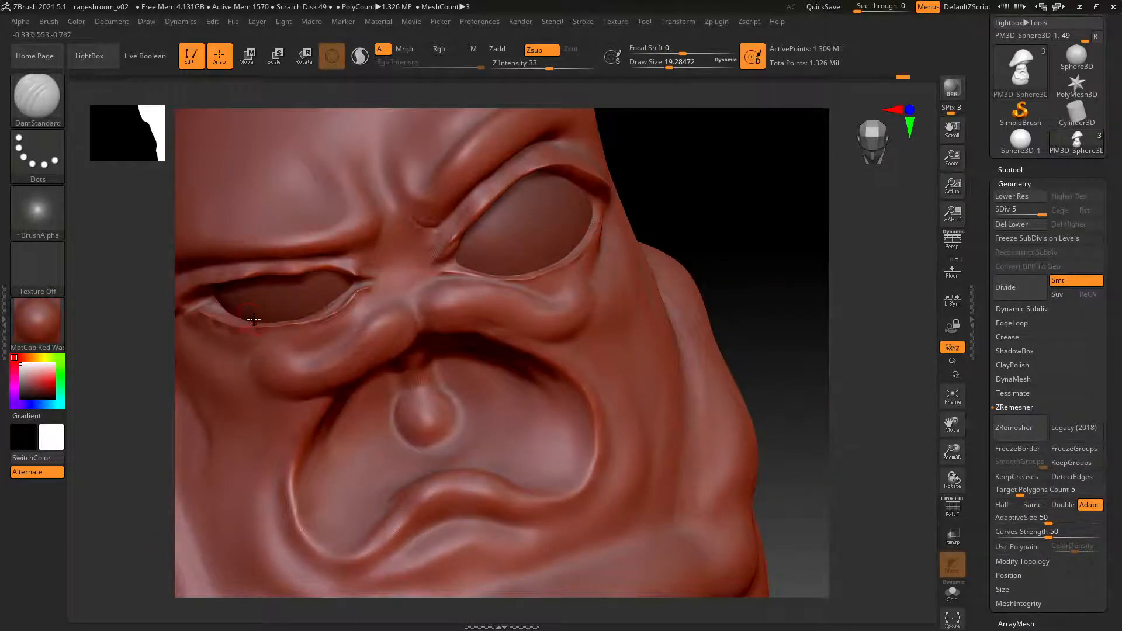
{"action": "key", "text": "b"}
{"action": "key", "text": "c"}
{"action": "key", "text": "t"}
{"action": "right_click_drag", "start_coordinate": [328, 315], "coordinate": [340, 318]}
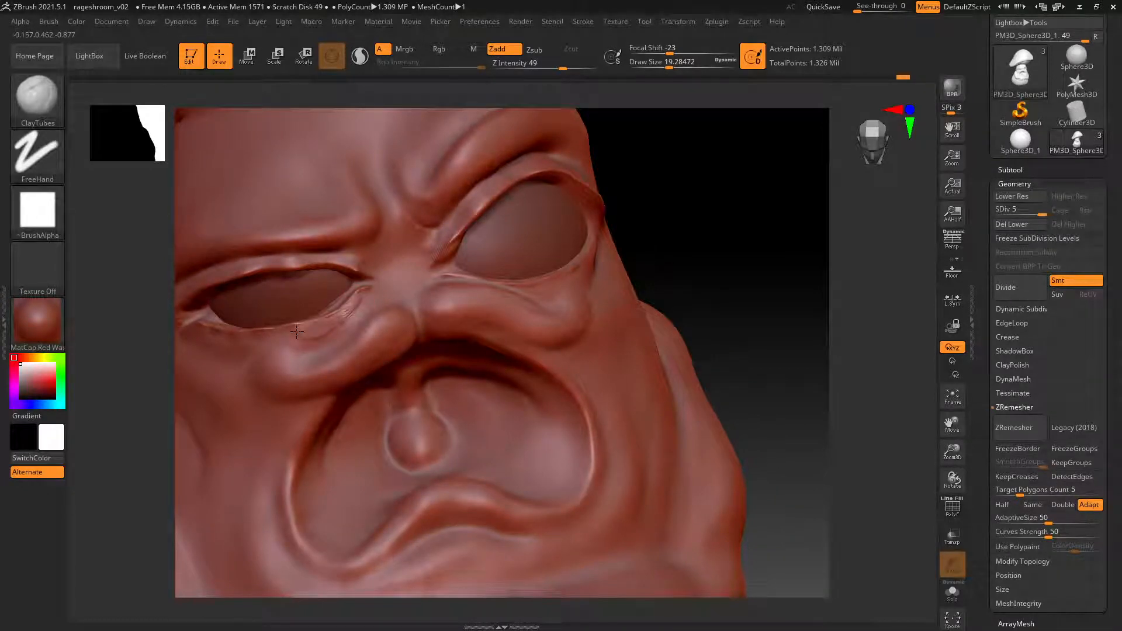
{"action": "right_click_drag", "start_coordinate": [325, 328], "coordinate": [349, 287]}
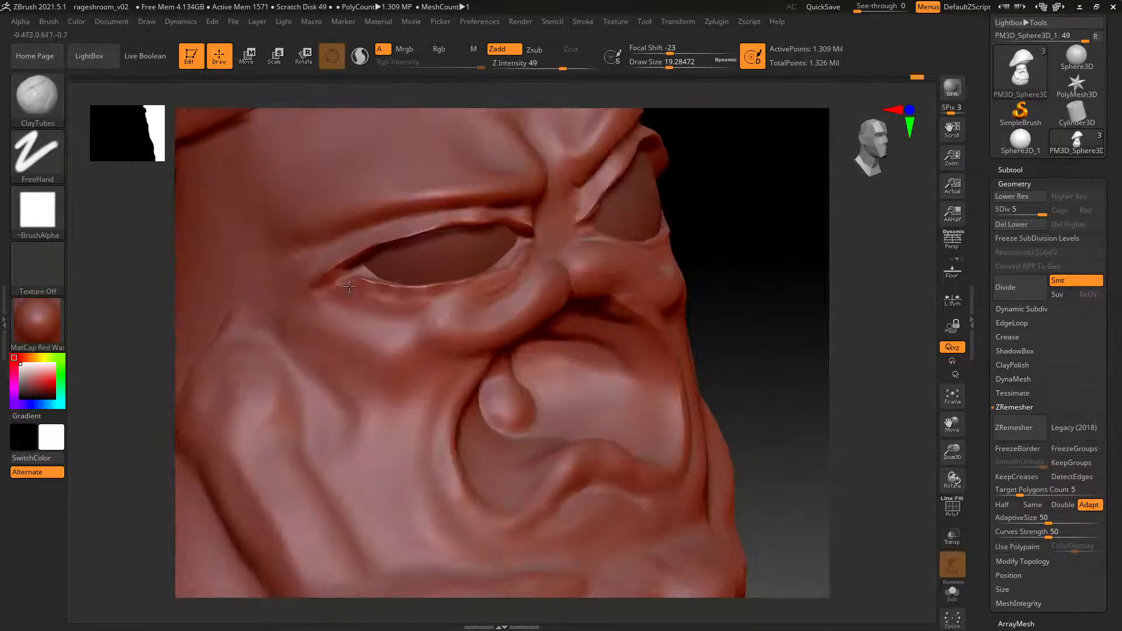
{"action": "mouse_move", "coordinate": [368, 290]}
{"action": "left_mouse_down"}
{"action": "mouse_move", "coordinate": [454, 290]}
{"action": "mouse_move", "coordinate": [370, 300]}
{"action": "mouse_move", "coordinate": [404, 314]}
{"action": "mouse_move", "coordinate": [369, 299]}
{"action": "mouse_move", "coordinate": [463, 285]}
{"action": "left_mouse_up"}
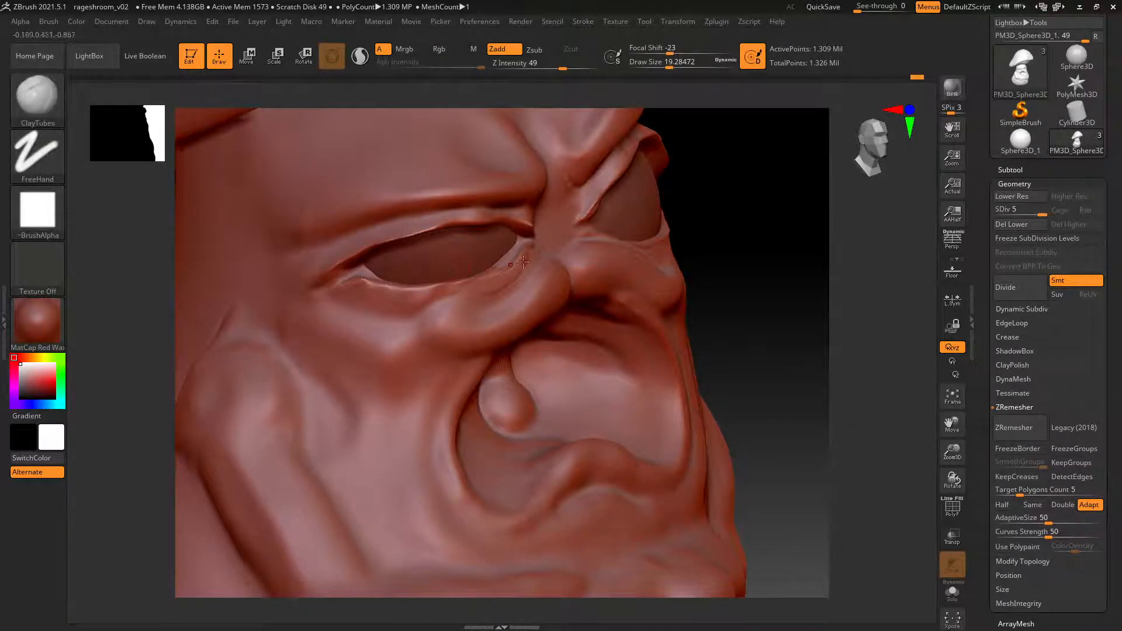
{"action": "right_click_drag", "start_coordinate": [570, 242], "coordinate": [462, 296]}
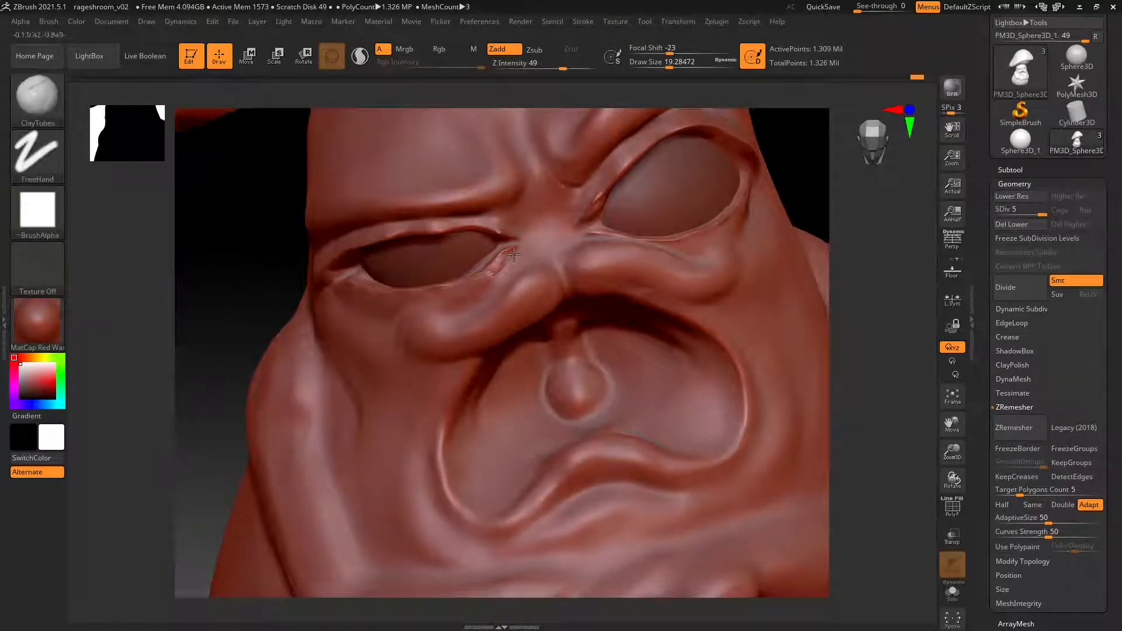
{"action": "left_click_drag", "start_coordinate": [514, 254], "coordinate": [470, 304]}
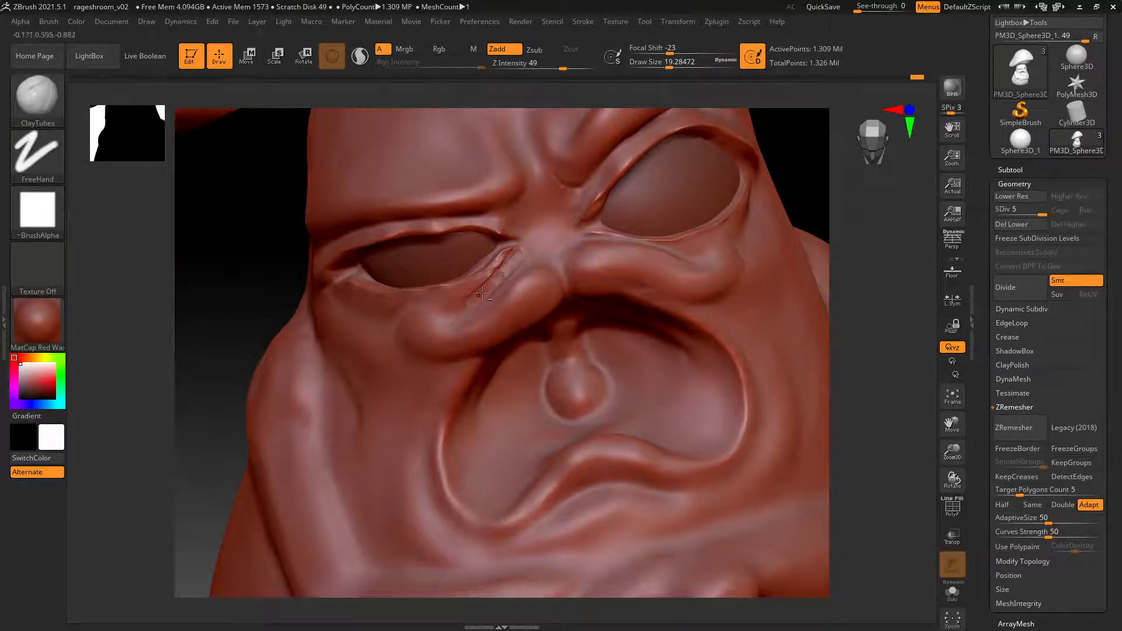
Build up the bag below the narrowed eye's outer corner with ClayTubes, smoothing it and the inner corner.
{"action": "right_click_drag", "start_coordinate": [371, 304], "coordinate": [319, 309]}
{"action": "left_click_drag", "start_coordinate": [301, 305], "coordinate": [386, 326]}
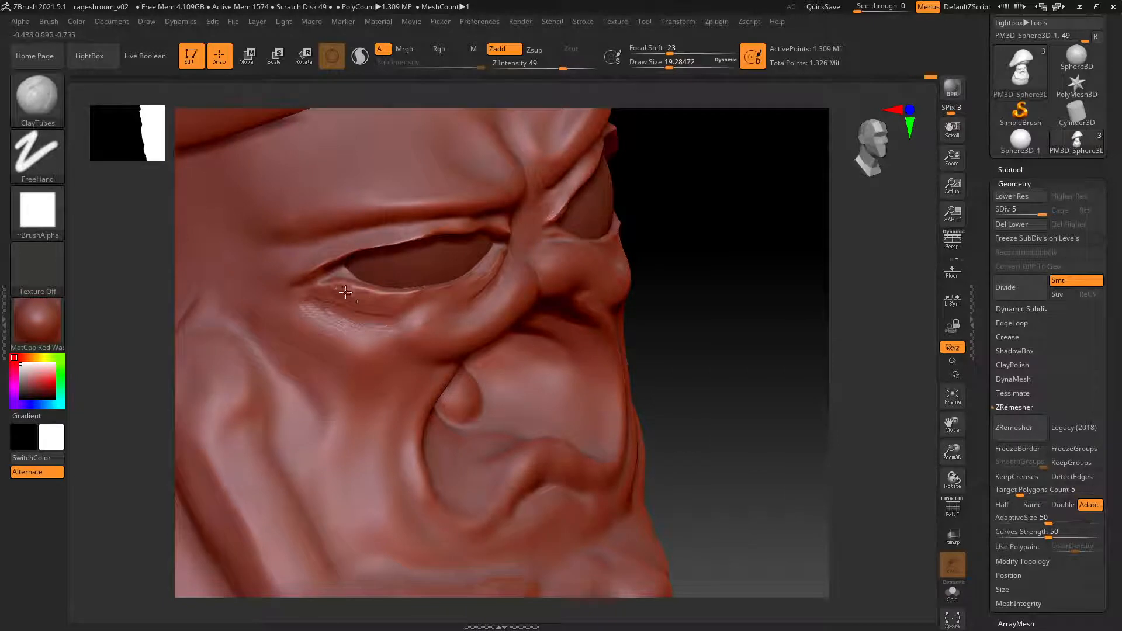
{"action": "left_click_drag", "start_coordinate": [343, 291], "coordinate": [384, 297]}
{"action": "key", "text": "shift"}
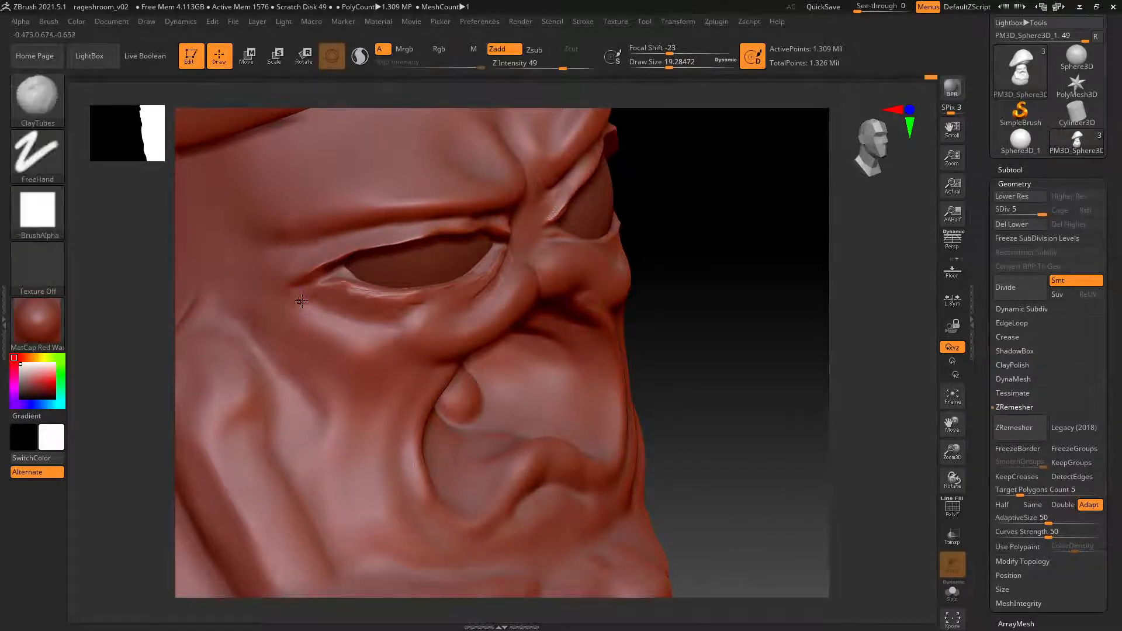
{"action": "mouse_move", "coordinate": [477, 272]}
{"action": "right_mouse_down"}
{"action": "mouse_move", "coordinate": [409, 298]}
{"action": "mouse_move", "coordinate": [444, 292]}
{"action": "right_mouse_up"}
{"action": "key", "text": "shift"}
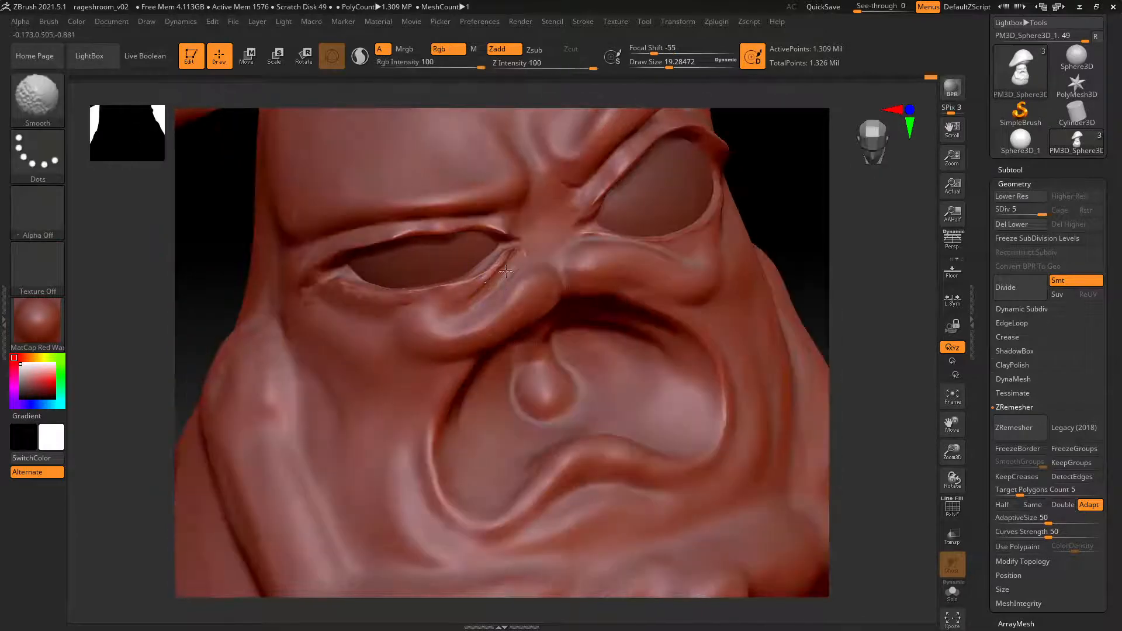
{"action": "left_click_drag", "start_coordinate": [505, 271], "coordinate": [512, 252], "text": "shift"}
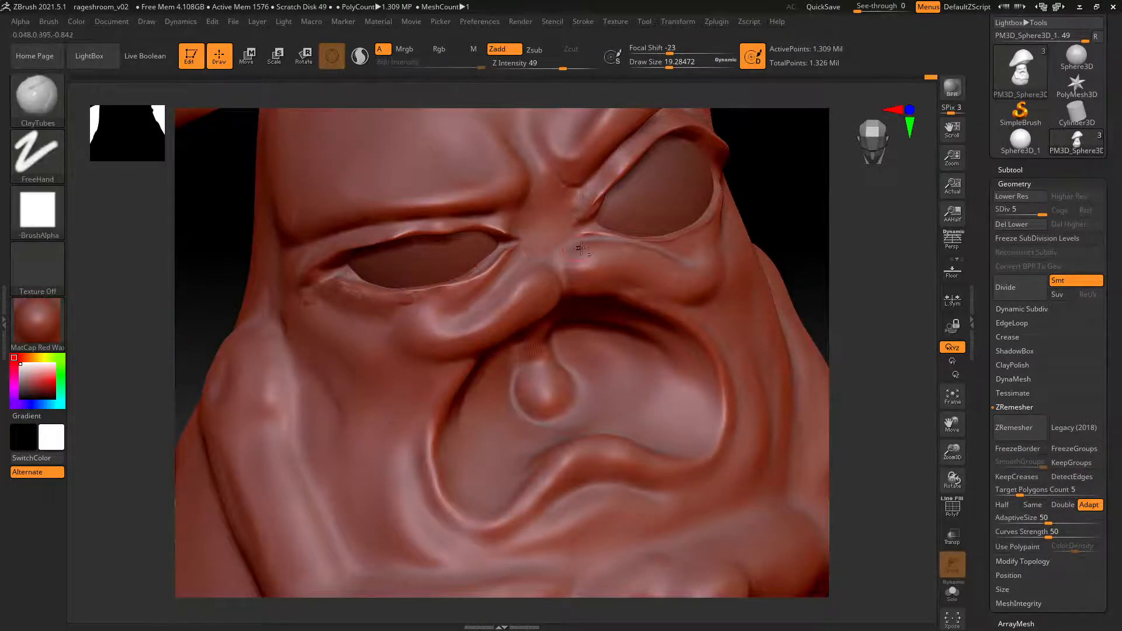
Thicken the wide-open eye's lower lid with ClayTubes and smooth it into the cheek.
{"action": "right_click_drag", "start_coordinate": [455, 296], "coordinate": [559, 252]}
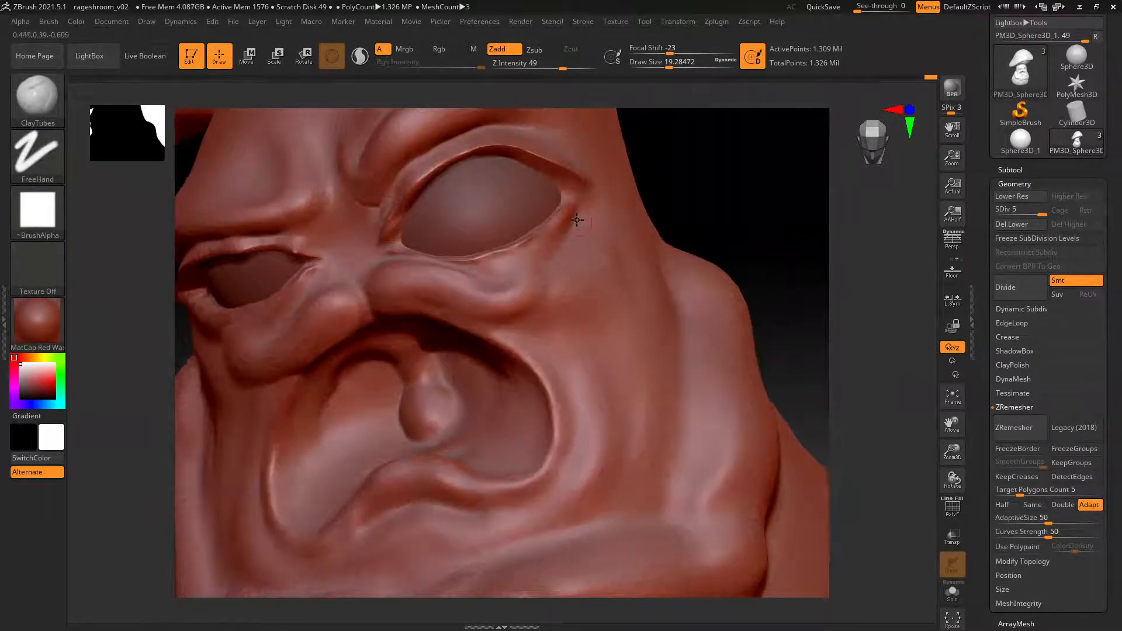
{"action": "mouse_move", "coordinate": [533, 246]}
{"action": "left_mouse_down"}
{"action": "mouse_move", "coordinate": [472, 259]}
{"action": "mouse_move", "coordinate": [495, 274]}
{"action": "left_mouse_up"}
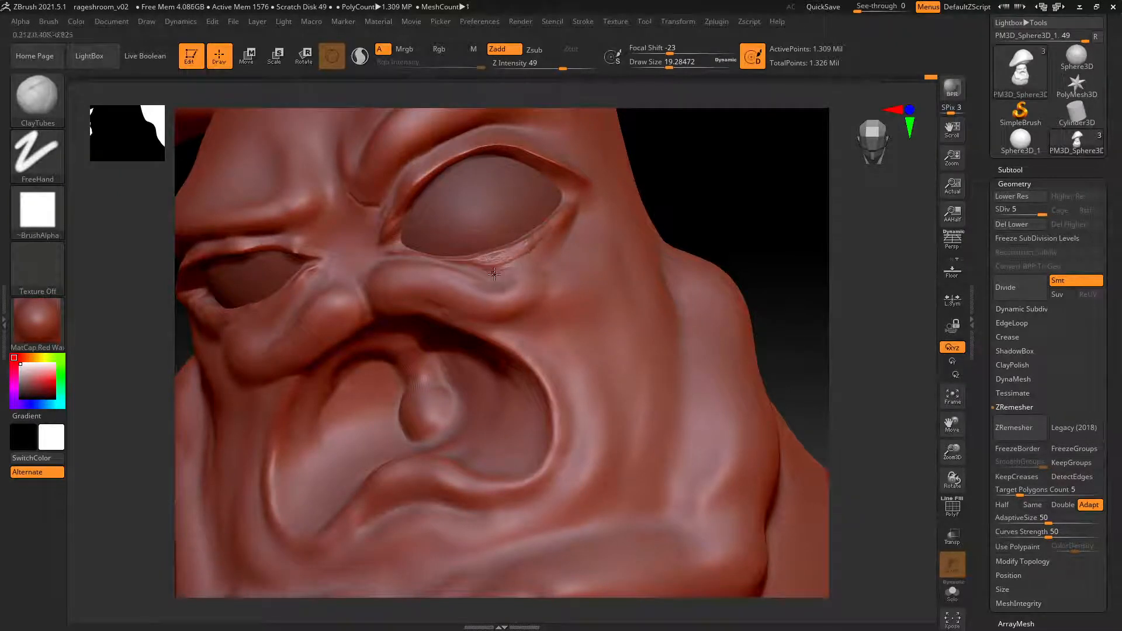
{"action": "mouse_move", "coordinate": [538, 241]}
{"action": "left_mouse_down"}
{"action": "mouse_move", "coordinate": [495, 264]}
{"action": "mouse_move", "coordinate": [533, 243]}
{"action": "mouse_move", "coordinate": [549, 250]}
{"action": "left_mouse_up"}
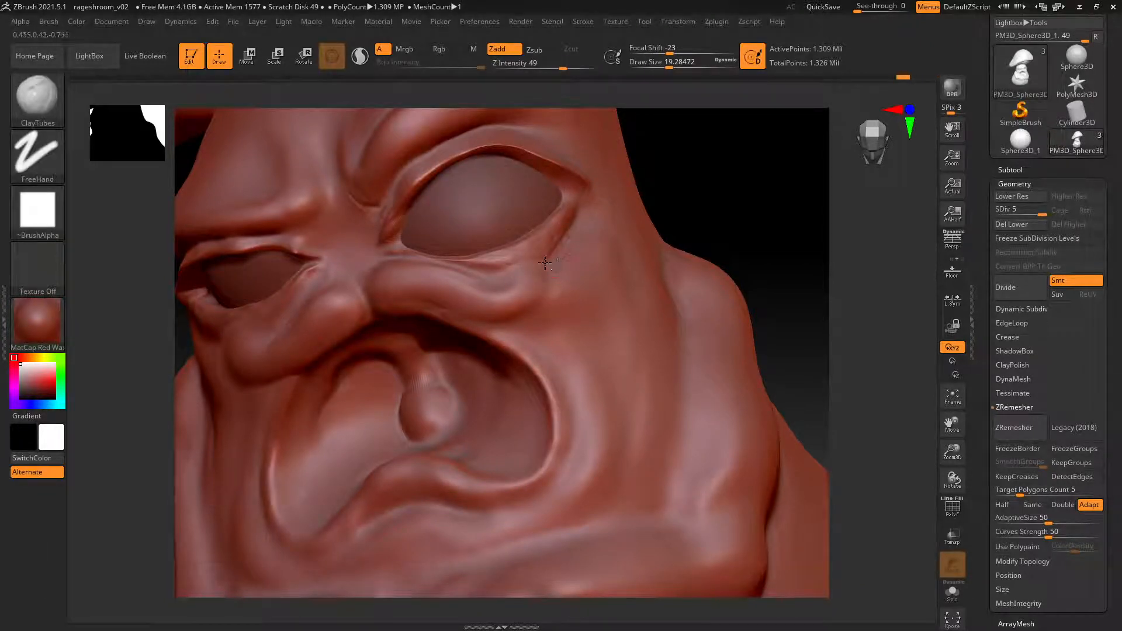
{"action": "left_click_drag", "start_coordinate": [549, 278], "coordinate": [556, 256], "text": "shift"}
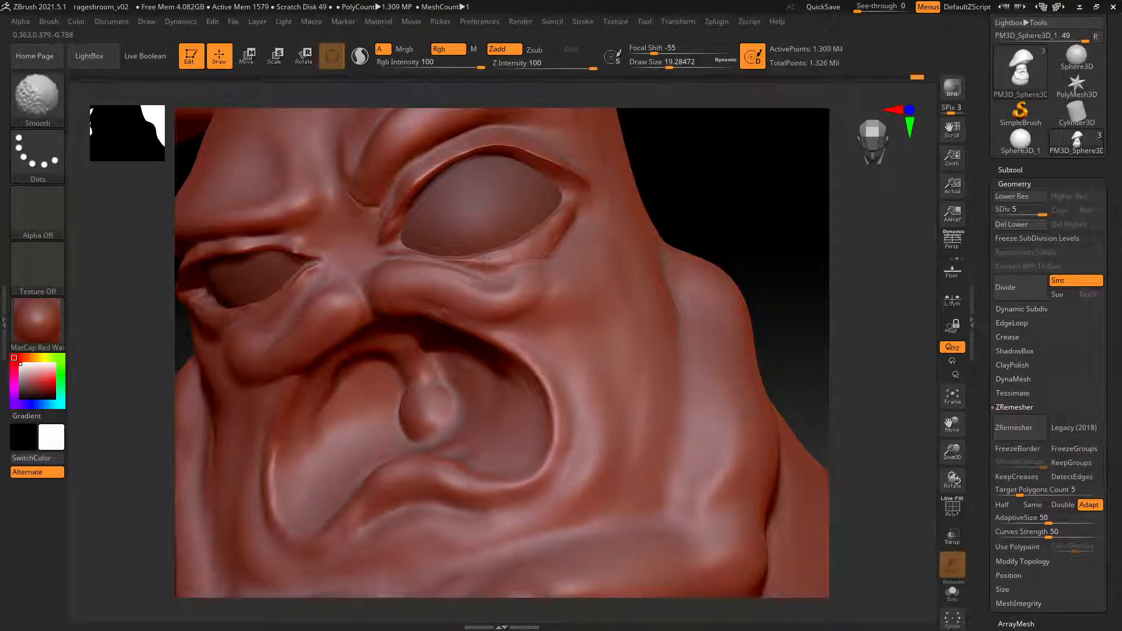
Cut into the underside of the narrowed eye's lower lid with inverted ClayTubes strokes and smooth it.
{"action": "right_click_drag", "start_coordinate": [484, 258], "coordinate": [555, 275]}
{"action": "mouse_move", "coordinate": [412, 279]}
{"action": "right_mouse_down", "text": "alt"}
{"action": "mouse_move", "coordinate": [498, 274]}
{"action": "mouse_move", "coordinate": [416, 276]}
{"action": "mouse_move", "coordinate": [468, 298]}
{"action": "right_mouse_up", "text": "alt"}
{"action": "key", "text": "b"}
{"action": "key", "text": "c"}
{"action": "key", "text": "t"}
{"action": "left_click_drag", "start_coordinate": [402, 290], "coordinate": [352, 294], "text": "alt"}
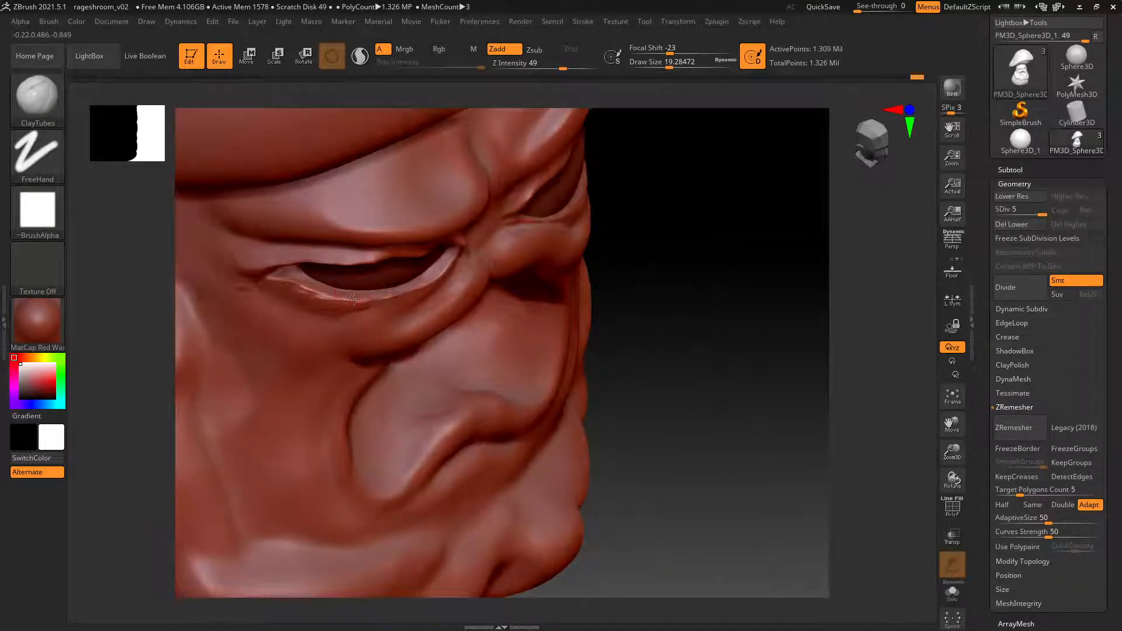
{"action": "key", "text": "shift"}
Shape the fold beneath the narrowed eye's outer corner with ClayTubes and smooth it into the cheek.
{"action": "right_click_drag", "start_coordinate": [368, 283], "coordinate": [371, 254]}
{"action": "mouse_move", "coordinate": [376, 298]}
{"action": "left_mouse_down"}
{"action": "mouse_move", "coordinate": [365, 299]}
{"action": "mouse_move", "coordinate": [420, 297]}
{"action": "mouse_move", "coordinate": [363, 305]}
{"action": "left_mouse_up"}
{"action": "mouse_move", "coordinate": [382, 298]}
{"action": "right_mouse_down"}
{"action": "mouse_move", "coordinate": [409, 297]}
{"action": "mouse_move", "coordinate": [389, 300]}
{"action": "right_mouse_up"}
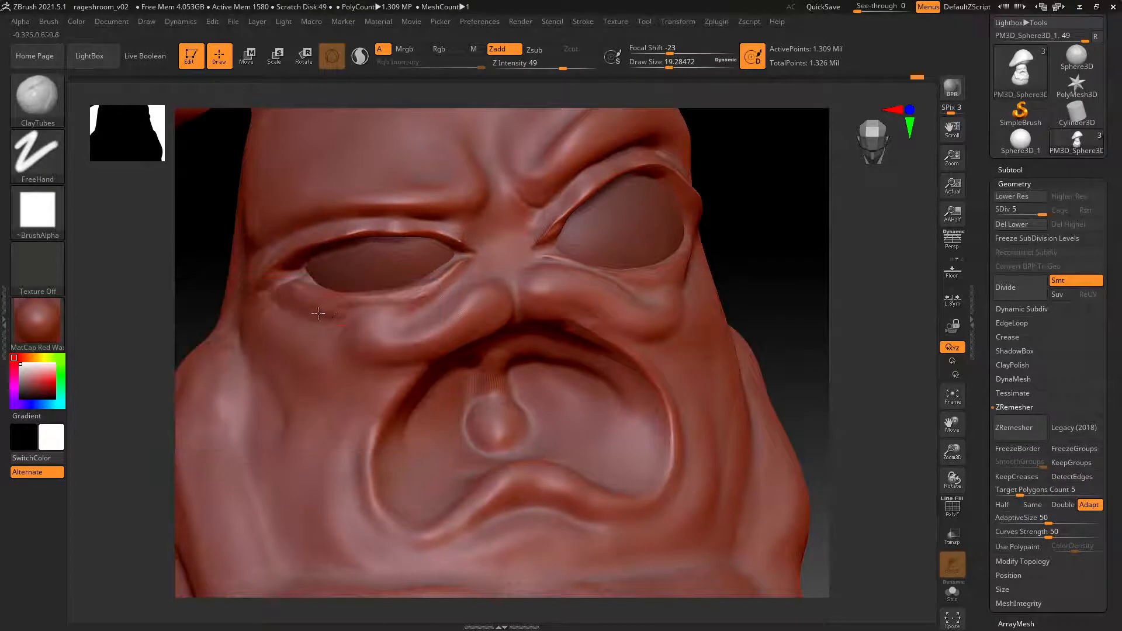
{"action": "left_click_drag", "start_coordinate": [317, 314], "coordinate": [337, 326]}
{"action": "key", "text": "shift"}
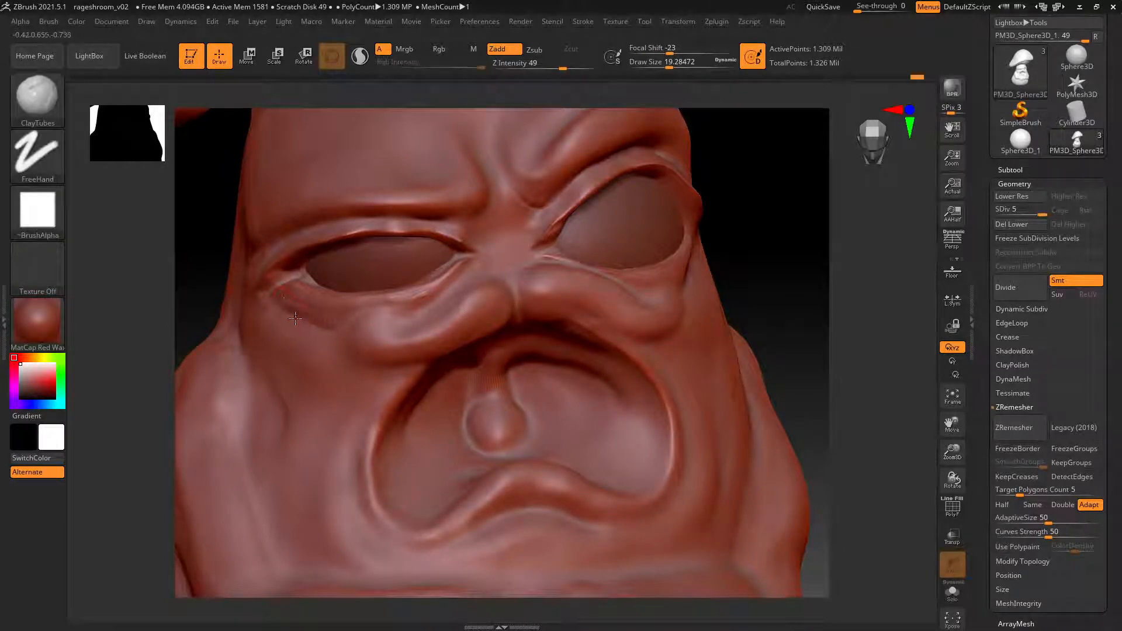
{"action": "key", "text": "shift"}
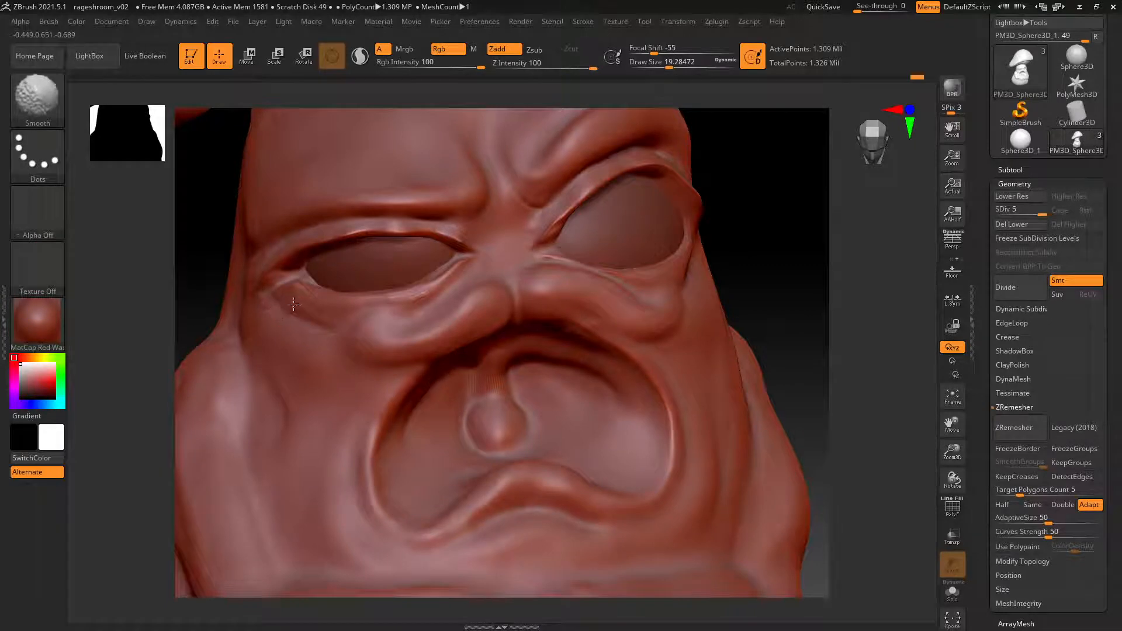
Try to thicken the narrowed eye's upper lid from the outer to the inner corner with ClayTubes strokes.
{"action": "mouse_move", "coordinate": [310, 310]}
{"action": "right_mouse_down", "text": "ctrl"}
{"action": "mouse_move", "coordinate": [372, 291]}
{"action": "mouse_move", "coordinate": [374, 279]}
{"action": "right_mouse_up", "text": "ctrl"}
{"action": "right_click_drag", "start_coordinate": [526, 270], "coordinate": [547, 271]}
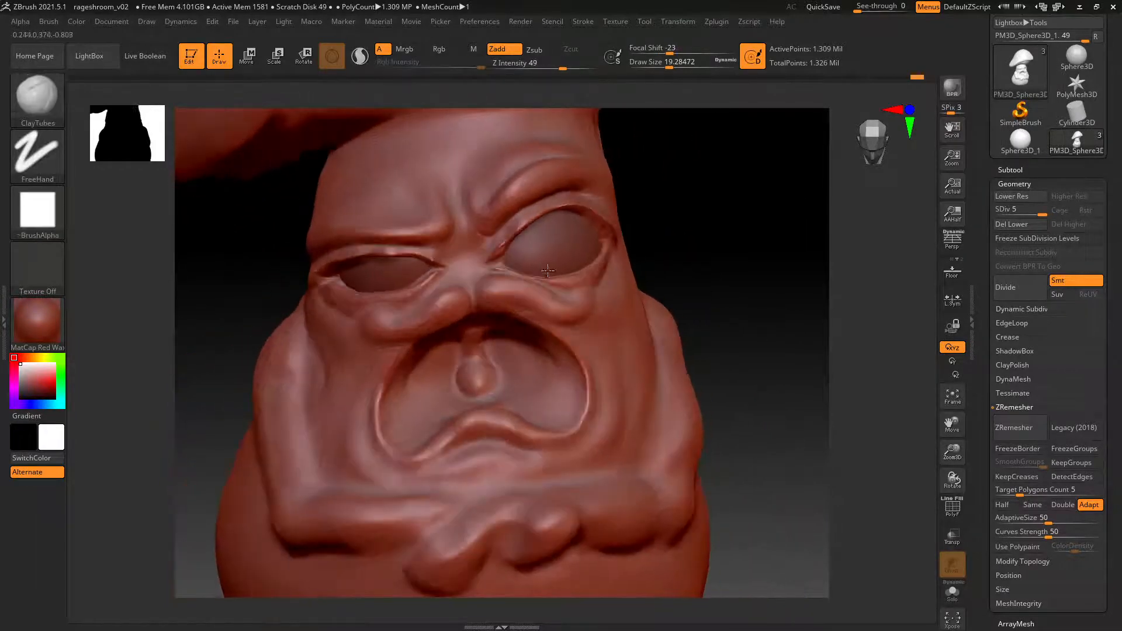
{"action": "mouse_move", "coordinate": [645, 222]}
{"action": "right_mouse_down"}
{"action": "mouse_move", "coordinate": [602, 245]}
{"action": "mouse_move", "coordinate": [482, 272]}
{"action": "mouse_move", "coordinate": [605, 285]}
{"action": "mouse_move", "coordinate": [525, 222]}
{"action": "right_mouse_up"}
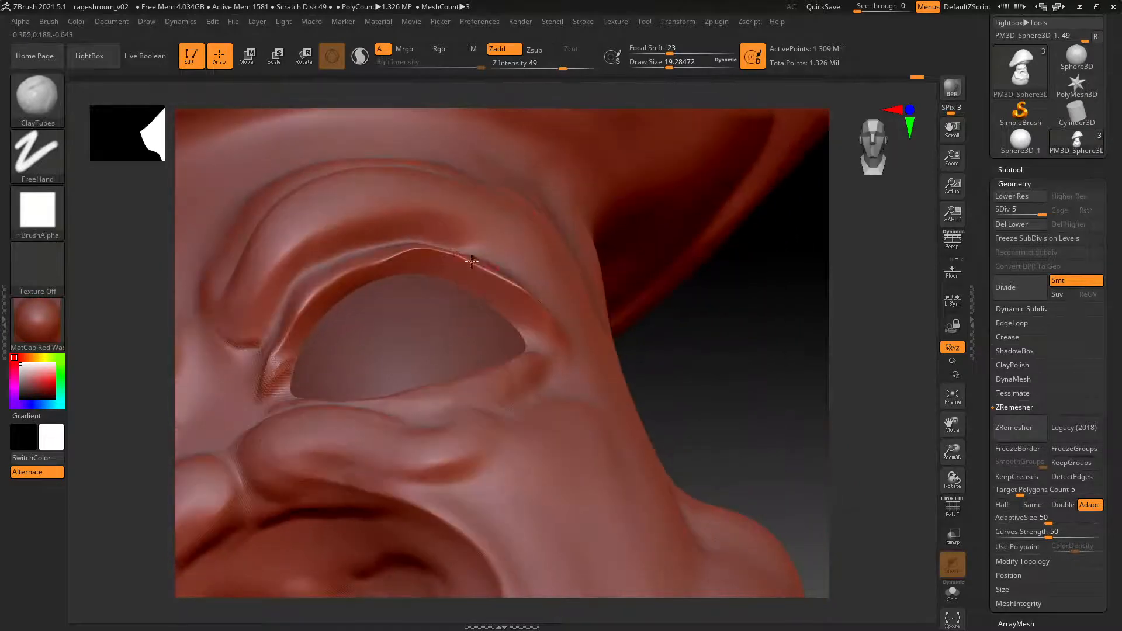
{"action": "right_click_drag", "start_coordinate": [472, 261], "coordinate": [551, 242]}
{"action": "right_click_drag", "start_coordinate": [392, 313], "coordinate": [290, 318]}
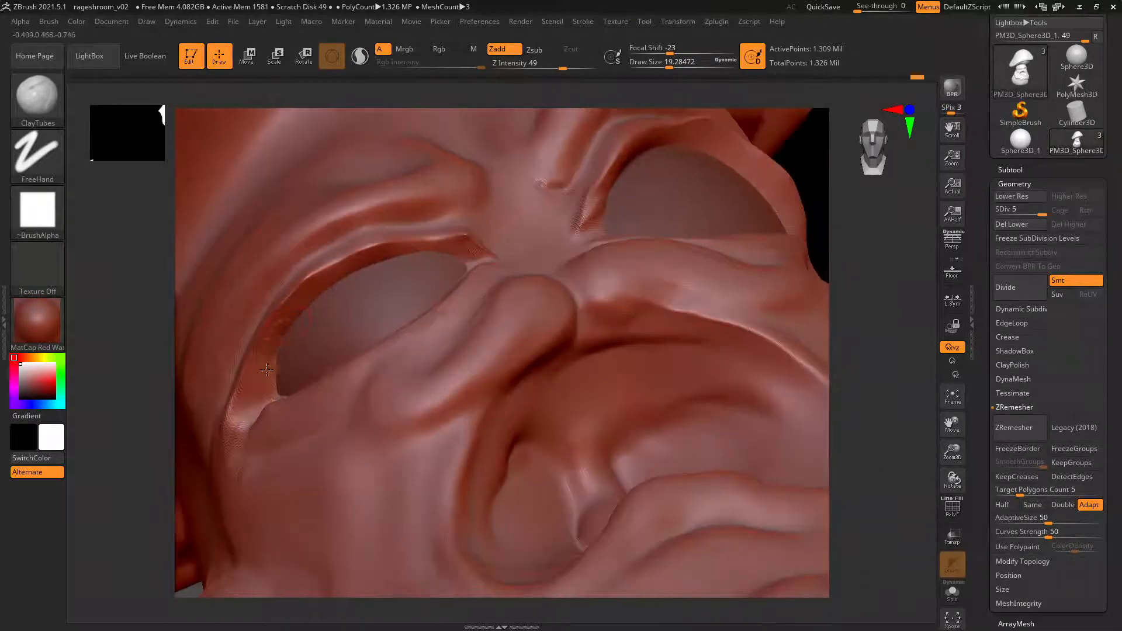
{"action": "left_click_drag", "start_coordinate": [254, 393], "coordinate": [262, 383]}
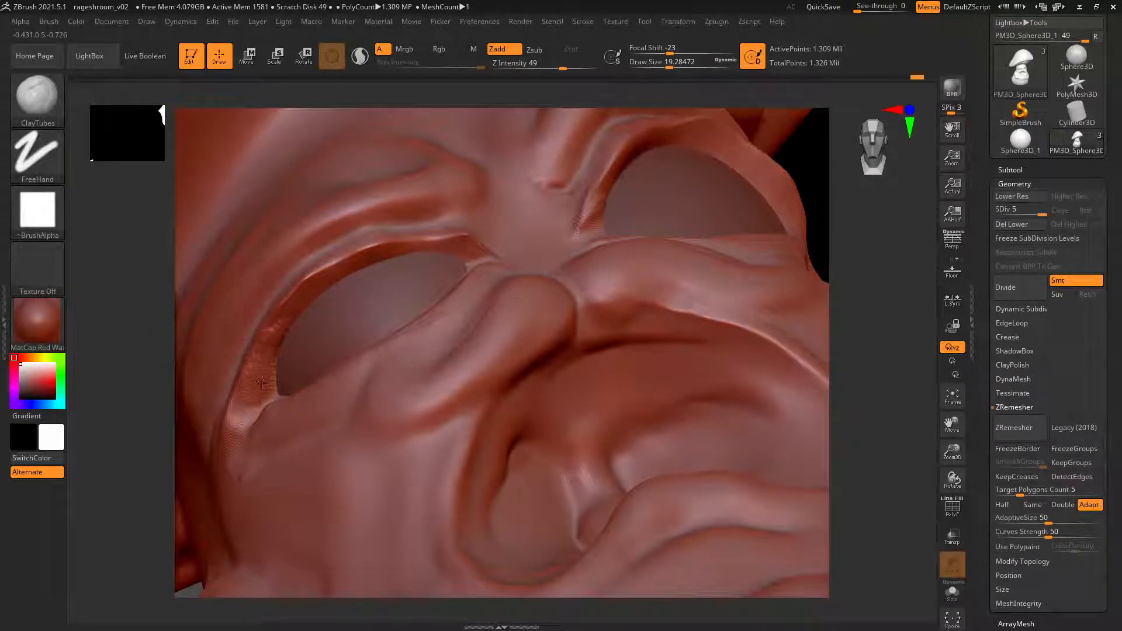
{"action": "mouse_move", "coordinate": [305, 296]}
{"action": "left_mouse_down"}
{"action": "mouse_move", "coordinate": [328, 275]}
{"action": "mouse_move", "coordinate": [436, 245]}
{"action": "left_mouse_up"}
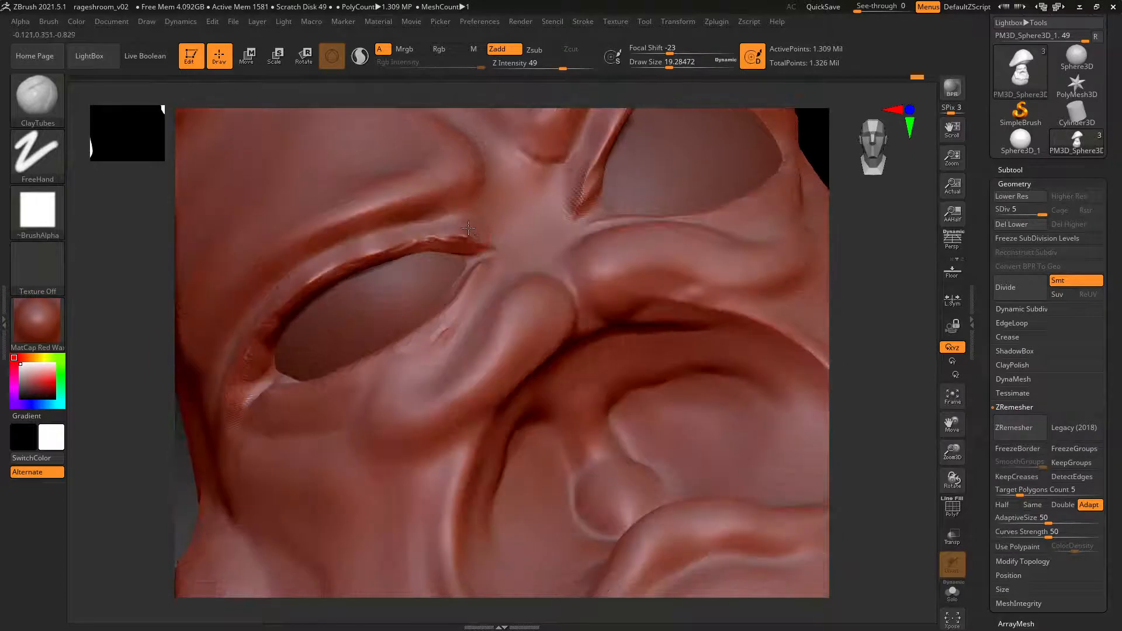
{"action": "mouse_move", "coordinate": [409, 251]}
{"action": "left_mouse_down"}
{"action": "mouse_move", "coordinate": [473, 235]}
{"action": "mouse_move", "coordinate": [368, 248]}
{"action": "mouse_move", "coordinate": [261, 311]}
{"action": "mouse_move", "coordinate": [344, 292]}
{"action": "left_mouse_up"}
{"action": "mouse_move", "coordinate": [453, 228]}
{"action": "left_mouse_down"}
{"action": "mouse_move", "coordinate": [431, 232]}
{"action": "mouse_move", "coordinate": [473, 221]}
{"action": "mouse_move", "coordinate": [437, 222]}
{"action": "mouse_move", "coordinate": [274, 279]}
{"action": "left_mouse_up"}
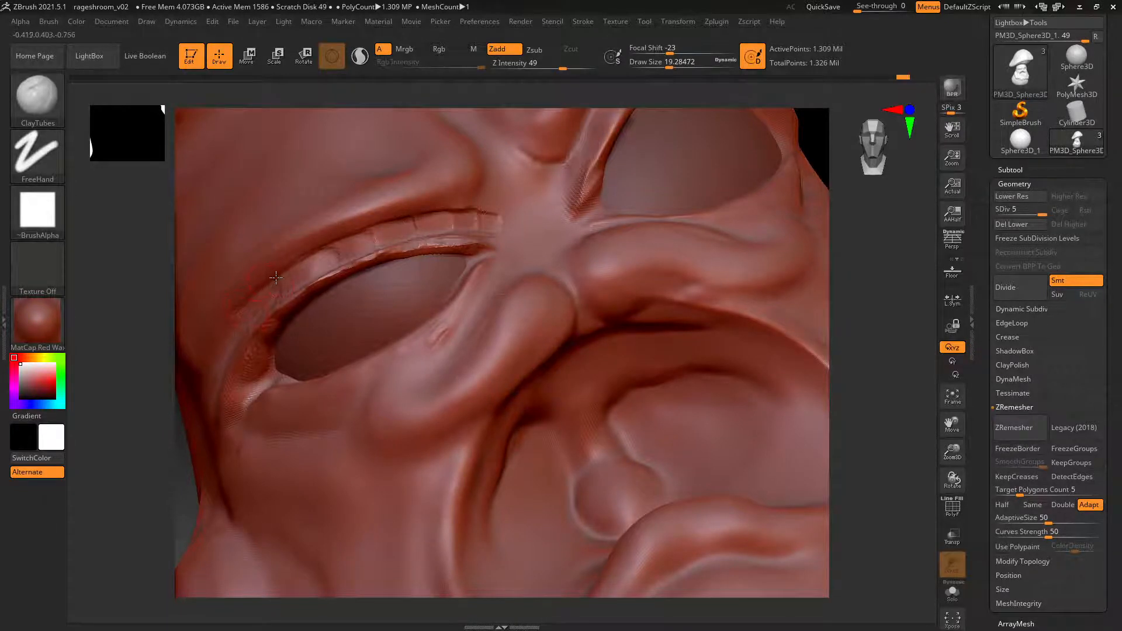
Try to smooth the built-up strokes along the narrowed eye's upper lid and into its inner corner.
{"action": "right_click_drag", "start_coordinate": [274, 278], "coordinate": [313, 244]}
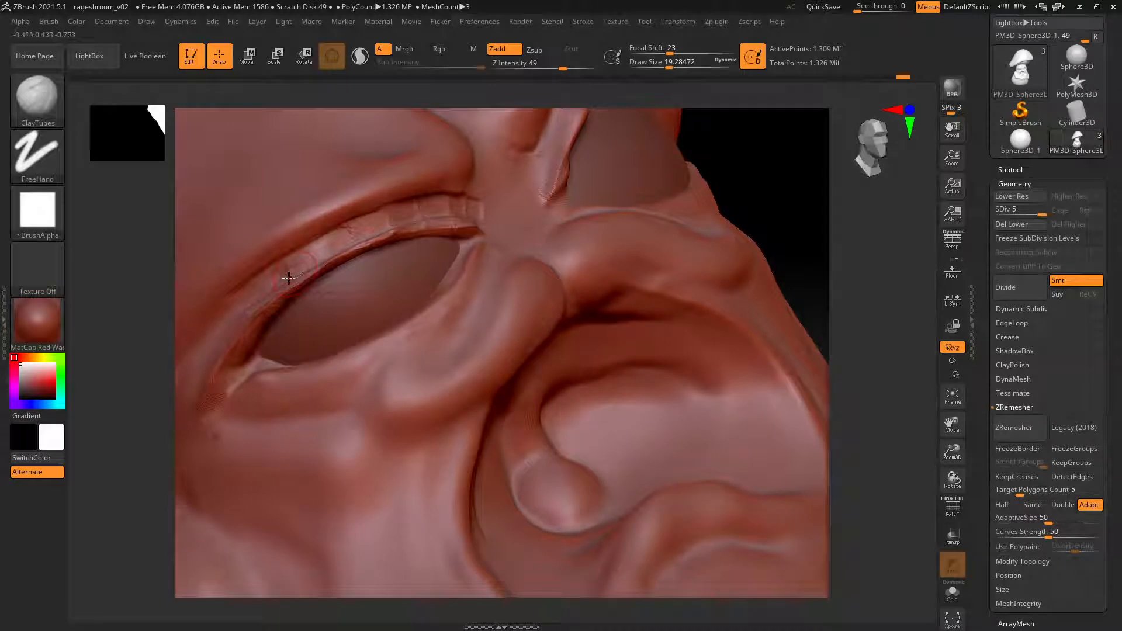
{"action": "right_click_drag", "start_coordinate": [291, 291], "coordinate": [316, 257]}
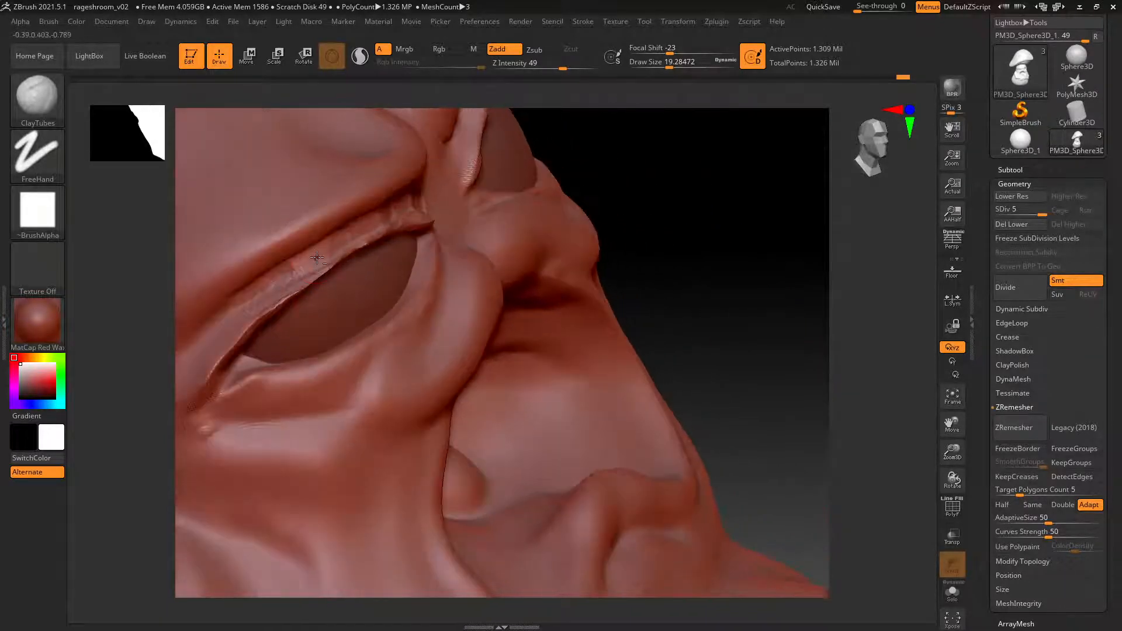
{"action": "left_click_drag", "start_coordinate": [277, 290], "coordinate": [271, 287]}
{"action": "mouse_move", "coordinate": [228, 339]}
{"action": "left_mouse_down", "text": "shift"}
{"action": "mouse_move", "coordinate": [257, 292]}
{"action": "mouse_move", "coordinate": [355, 235]}
{"action": "mouse_move", "coordinate": [258, 323]}
{"action": "left_mouse_up", "text": "shift"}
{"action": "left_click_drag", "start_coordinate": [411, 215], "coordinate": [413, 218], "text": "shift"}
{"action": "right_click_drag", "start_coordinate": [413, 217], "coordinate": [365, 218]}
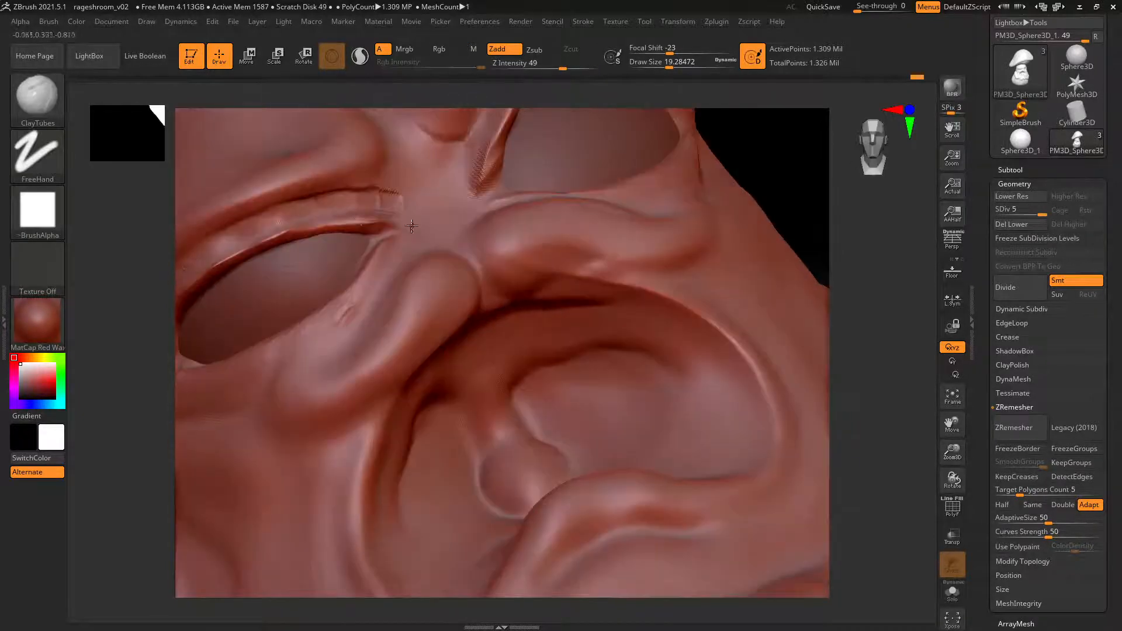
{"action": "left_click_drag", "start_coordinate": [365, 218], "coordinate": [361, 207], "text": "shift"}
{"action": "mouse_move", "coordinate": [274, 230]}
{"action": "left_mouse_down", "text": "shift"}
{"action": "mouse_move", "coordinate": [247, 242]}
{"action": "mouse_move", "coordinate": [340, 223]}
{"action": "mouse_move", "coordinate": [211, 262]}
{"action": "left_mouse_up", "text": "shift"}
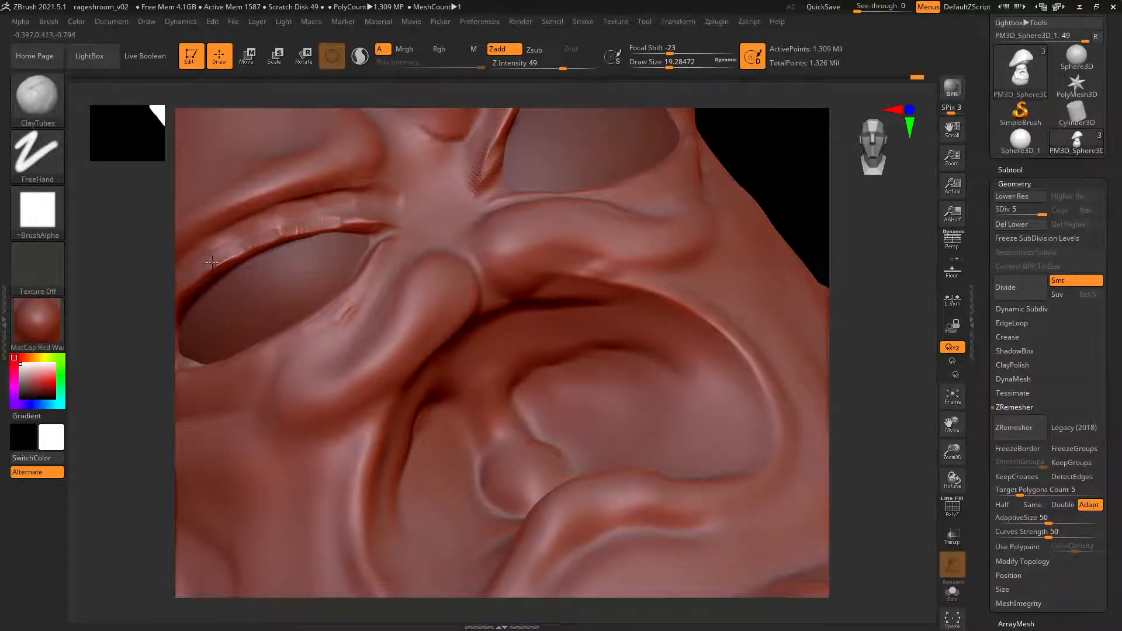
{"action": "right_click_drag", "start_coordinate": [291, 232], "coordinate": [339, 221], "text": "alt"}
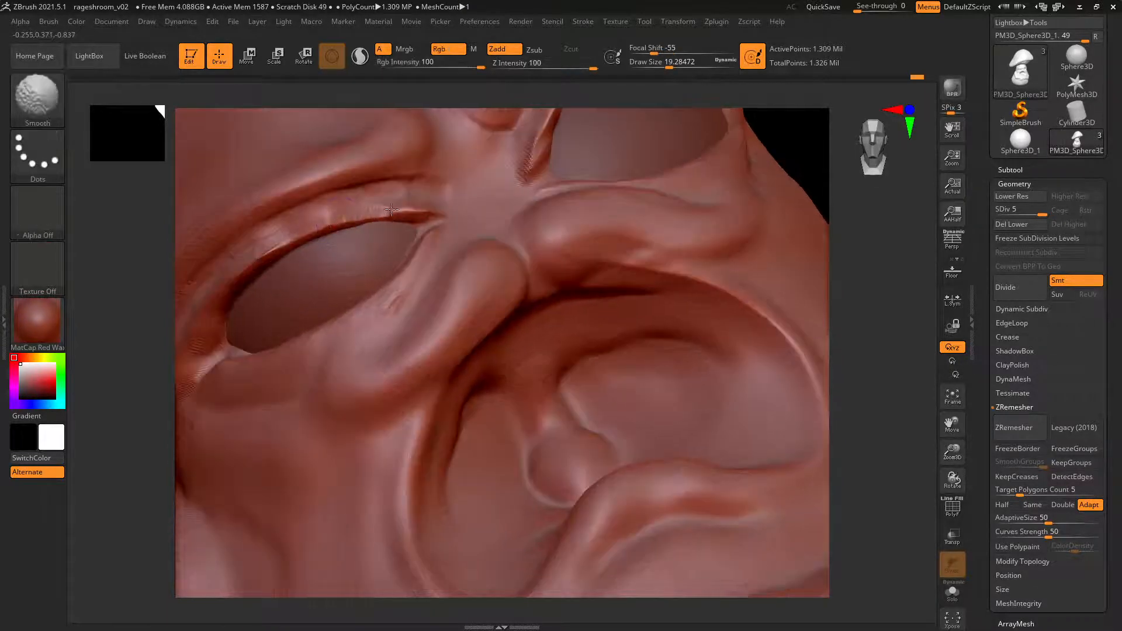
{"action": "left_click_drag", "start_coordinate": [392, 209], "coordinate": [424, 211], "text": "shift"}
{"action": "right_click_drag", "start_coordinate": [424, 210], "coordinate": [317, 276]}
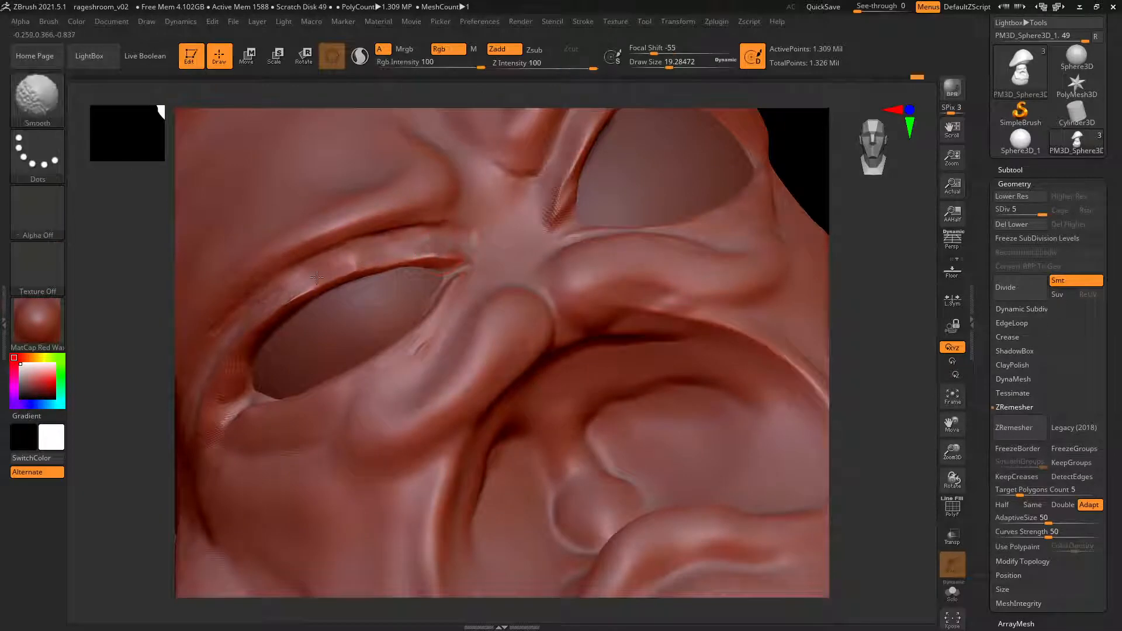
{"action": "right_click_drag", "start_coordinate": [265, 312], "coordinate": [283, 380]}
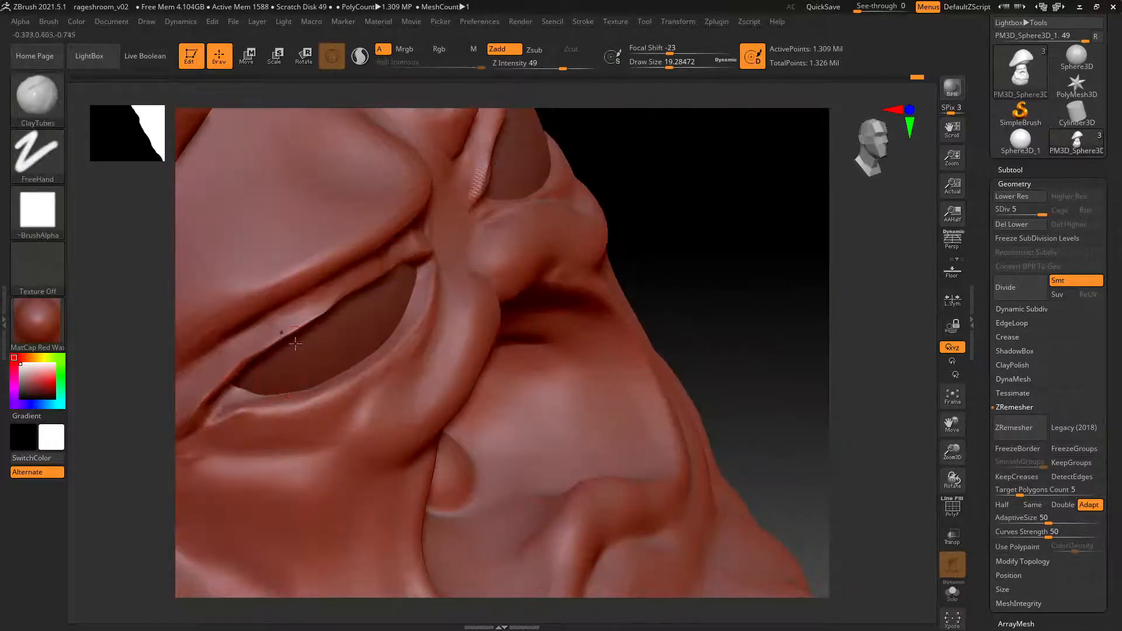
Undo the recent ClayTubes and smoothing strokes on the narrowed eye's upper lid.
{"action": "mouse_move", "coordinate": [283, 333]}
{"action": "right_mouse_down", "text": "ctrl"}
{"action": "mouse_move", "coordinate": [333, 283]}
{"action": "mouse_move", "coordinate": [293, 310]}
{"action": "right_mouse_up", "text": "ctrl"}
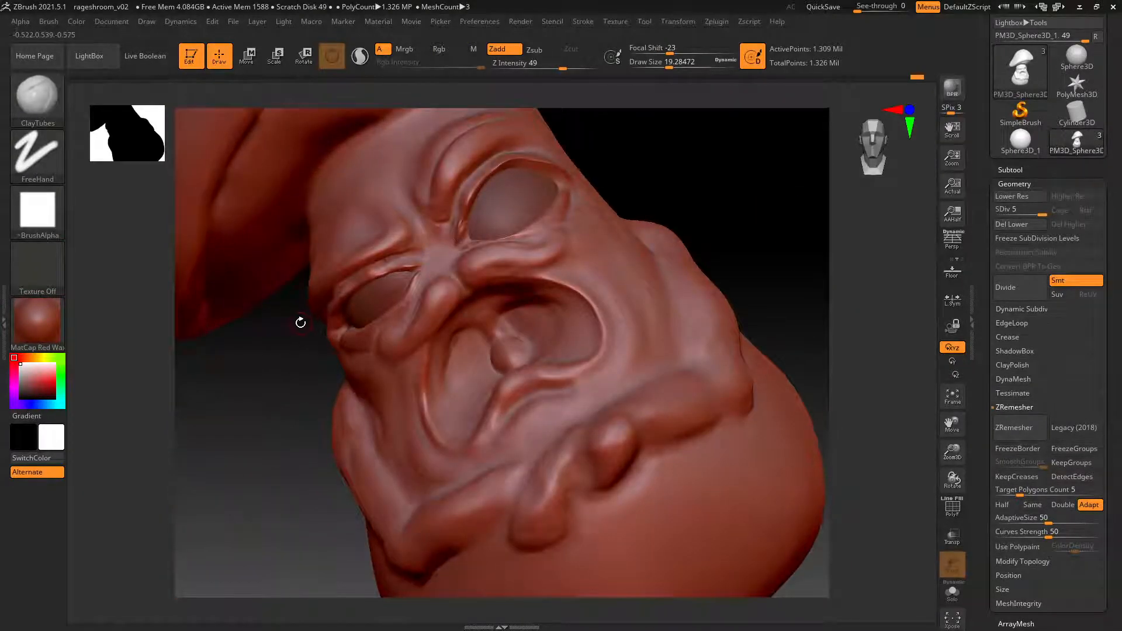
{"action": "key", "text": "ctrl"}
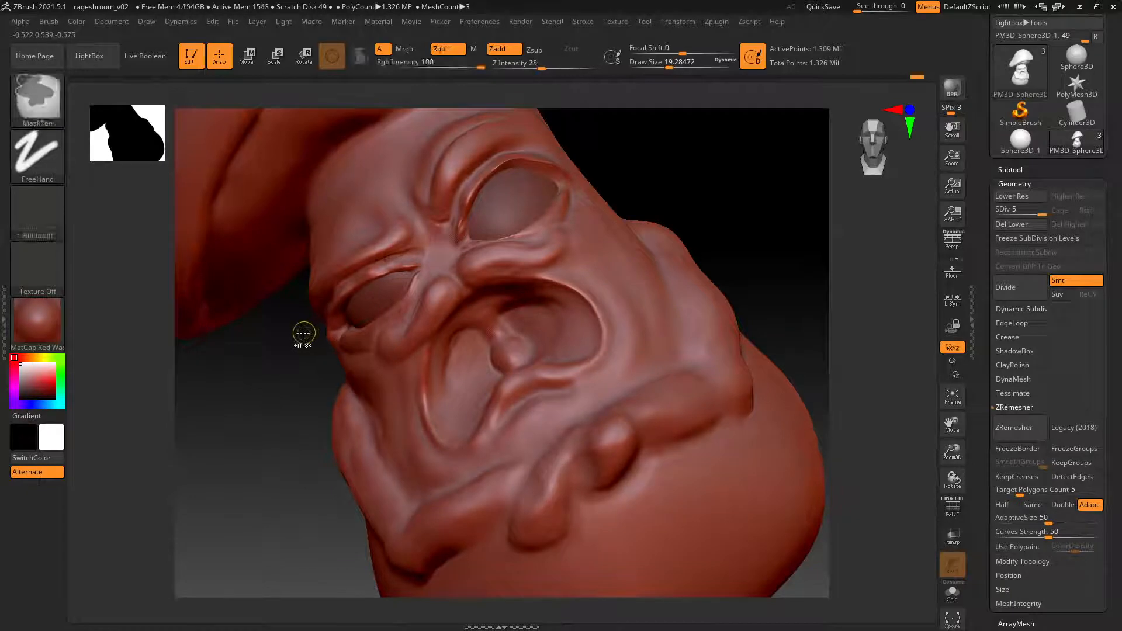
{"action": "key", "text": "ctrl+z"}
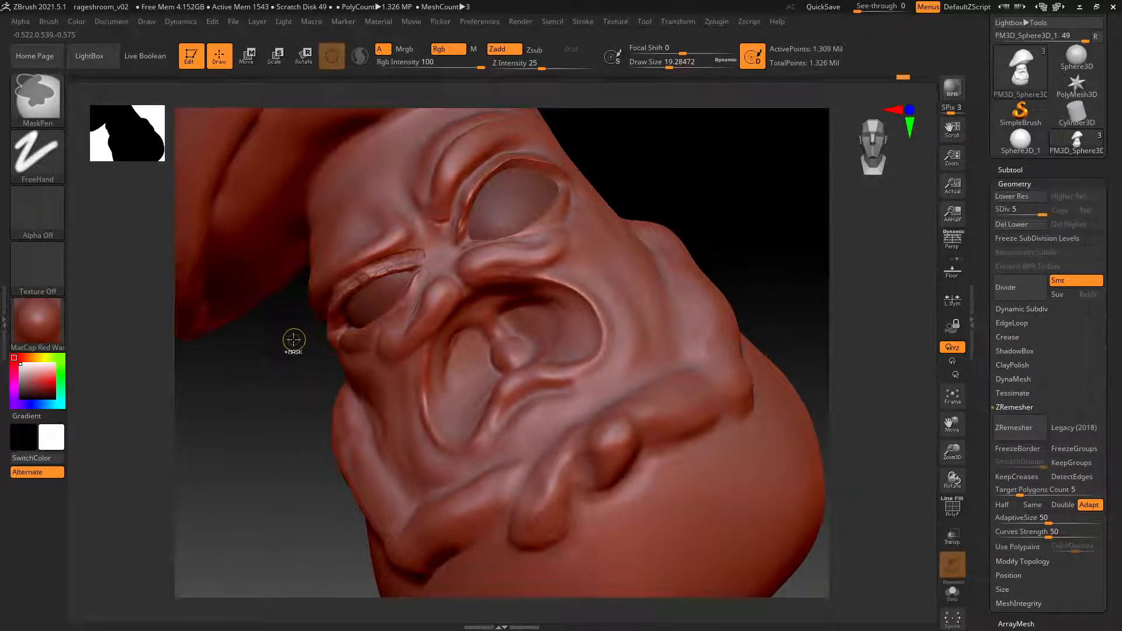
{"action": "key", "text": "ctrl+z"}
{"action": "key", "text": "ctrl+z"}
{"action": "key", "text": "ctrl+z"}
{"action": "key", "text": "ctrl+z"}
{"action": "key", "text": "ctrl+z"}
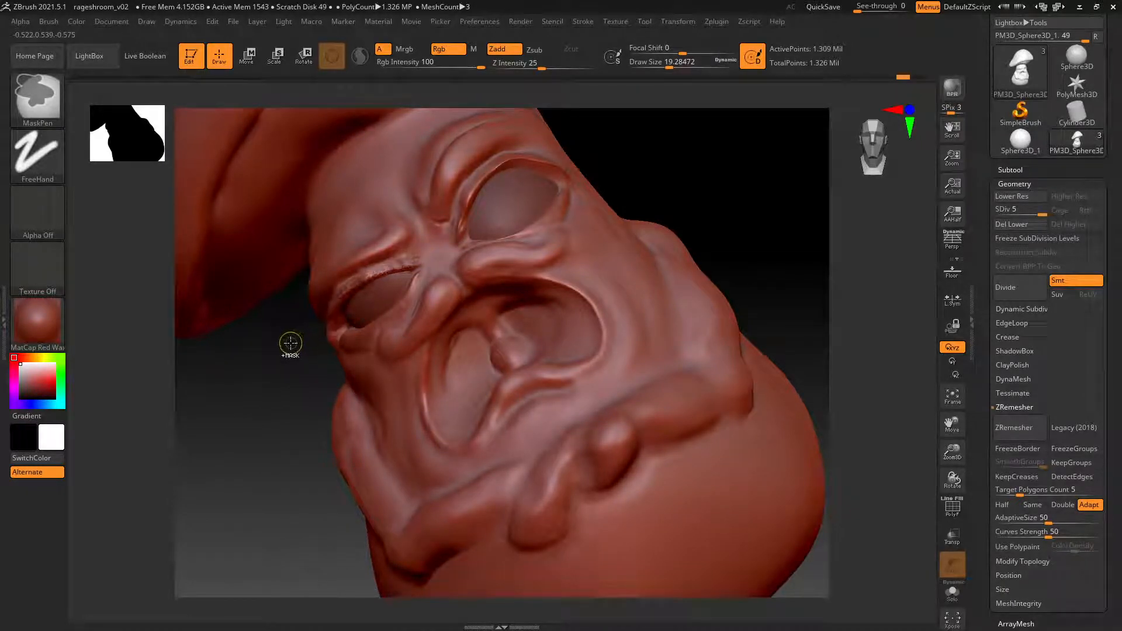
{"action": "key", "text": "ctrl+z"}
{"action": "key", "text": "ctrl+z"}
{"action": "key", "text": "ctrl+z"}
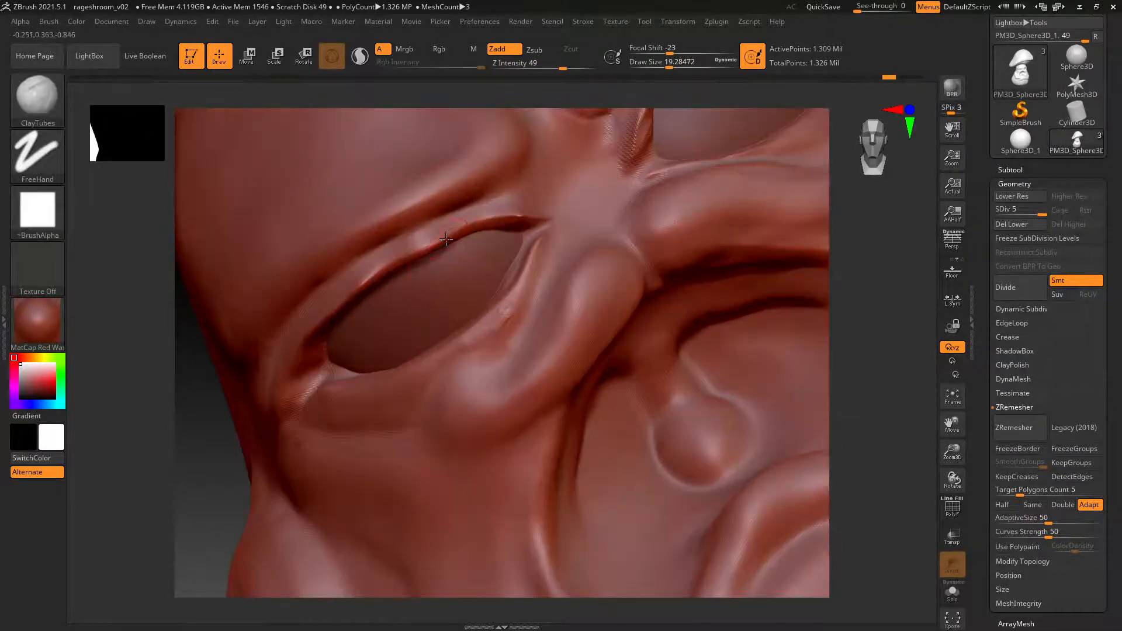
Add ClayTubes volume along the middle of the narrowed eye's upper lid, accepting the undo history change, and smooth it.
{"action": "left_click", "coordinate": [446, 239]}
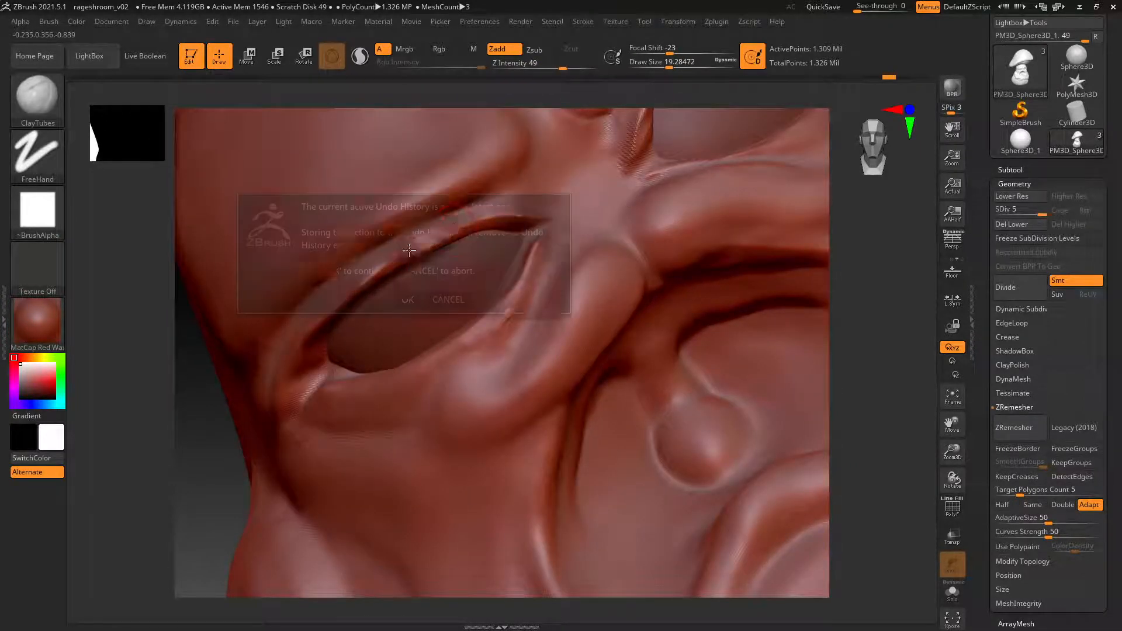
{"action": "left_click", "coordinate": [408, 299]}
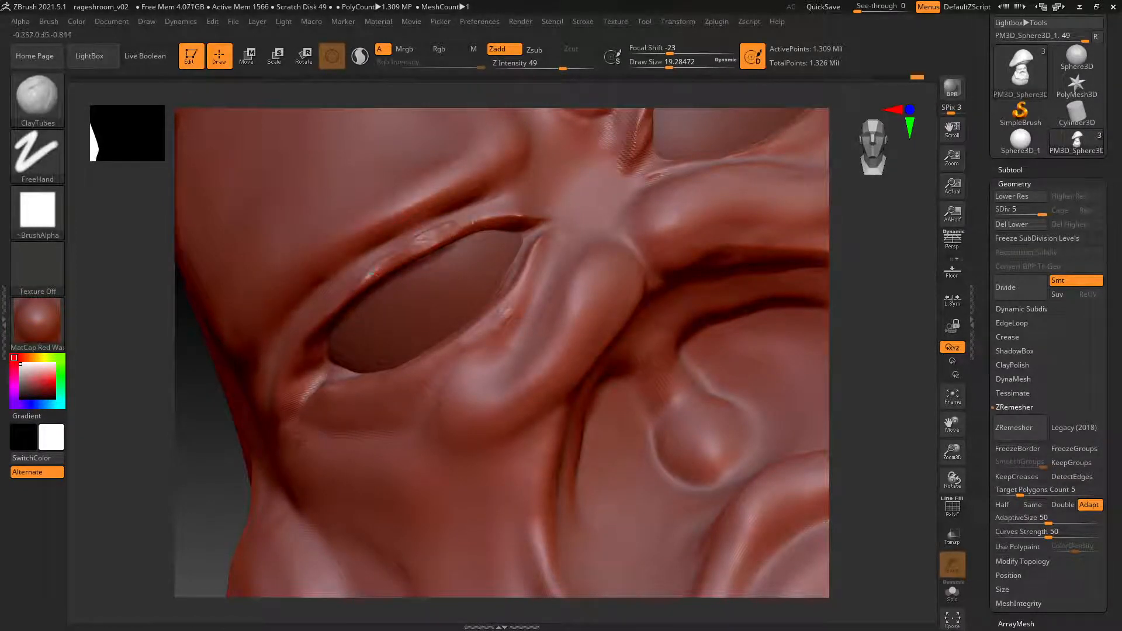
{"action": "key", "text": "shift"}
{"action": "mouse_move", "coordinate": [474, 225]}
{"action": "left_mouse_down", "text": "shift"}
{"action": "mouse_move", "coordinate": [394, 259]}
{"action": "mouse_move", "coordinate": [540, 202]}
{"action": "left_mouse_up", "text": "shift"}
Flatten the front plane of the narrowed eye's upper lid with hPolish strokes.
{"action": "key", "text": "p"}
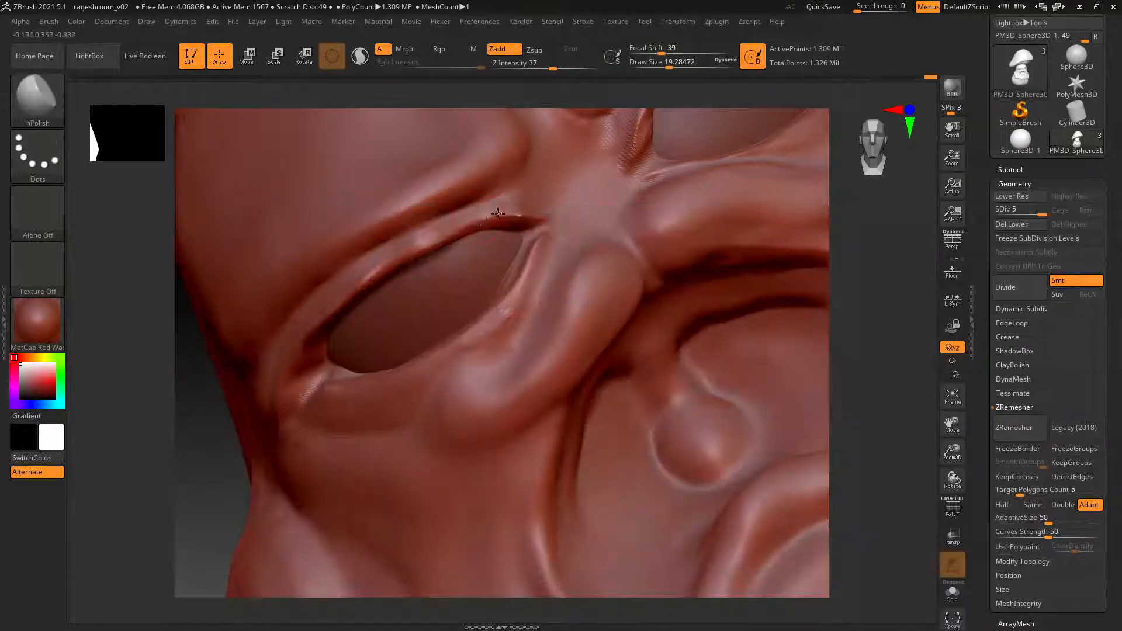
{"action": "left_click_drag", "start_coordinate": [483, 216], "coordinate": [367, 282]}
{"action": "left_click_drag", "start_coordinate": [422, 242], "coordinate": [429, 238]}
{"action": "left_click_drag", "start_coordinate": [360, 277], "coordinate": [327, 297]}
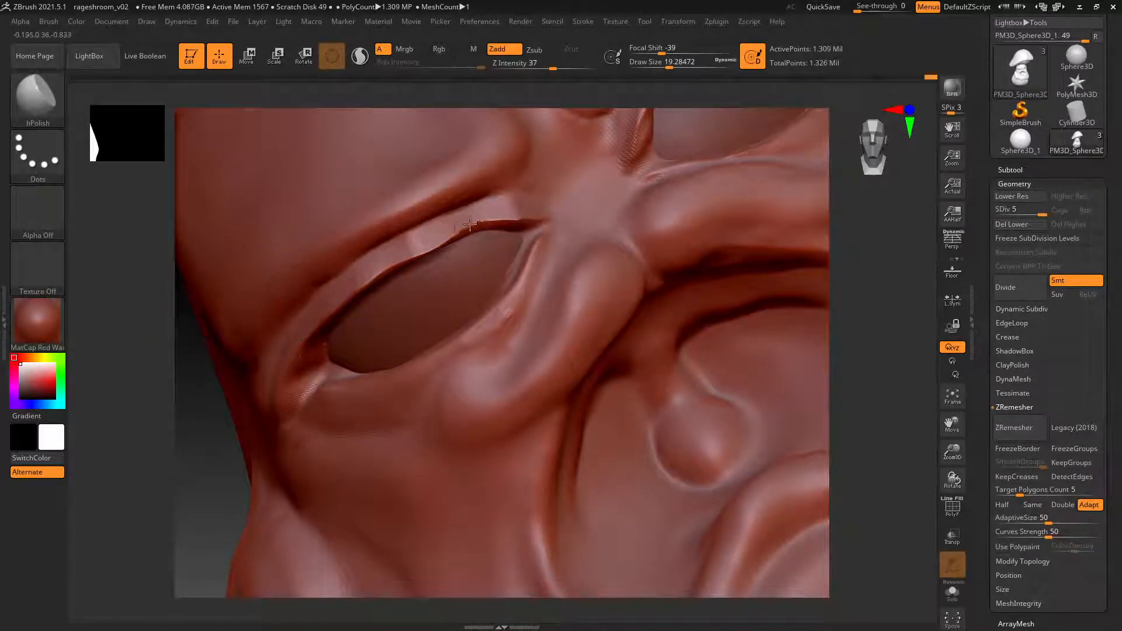
{"action": "right_click_drag", "start_coordinate": [522, 214], "coordinate": [546, 228]}
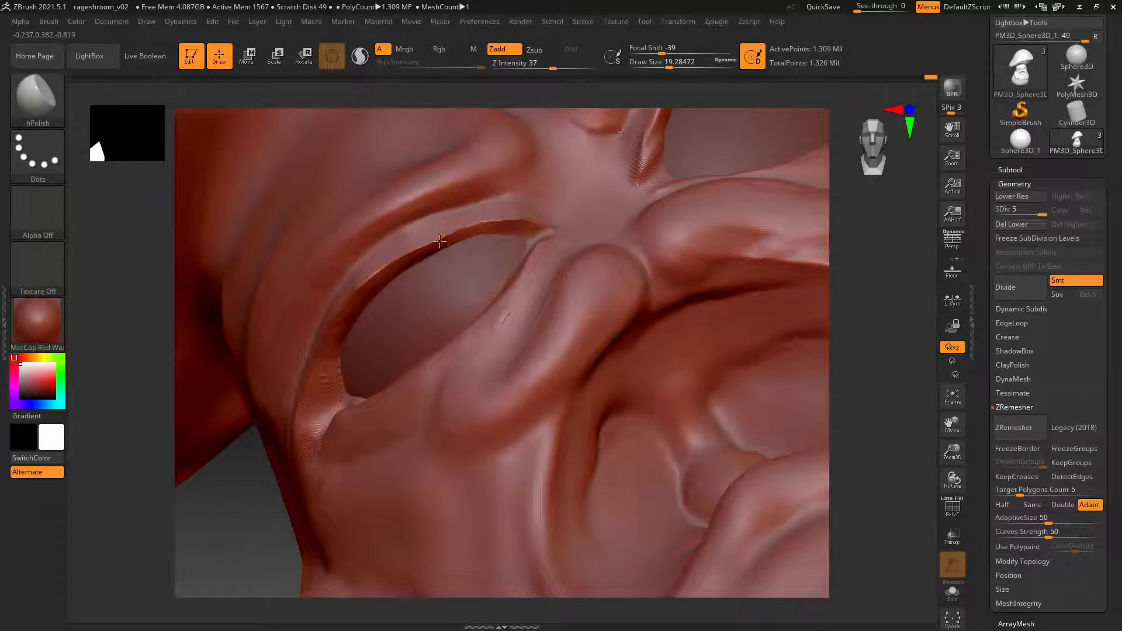
Smooth the narrowed eye's upper lid and outer corner at subdivision level 4, and return to level 5.
{"action": "key", "text": "shift"}
{"action": "key", "text": "shift+d"}
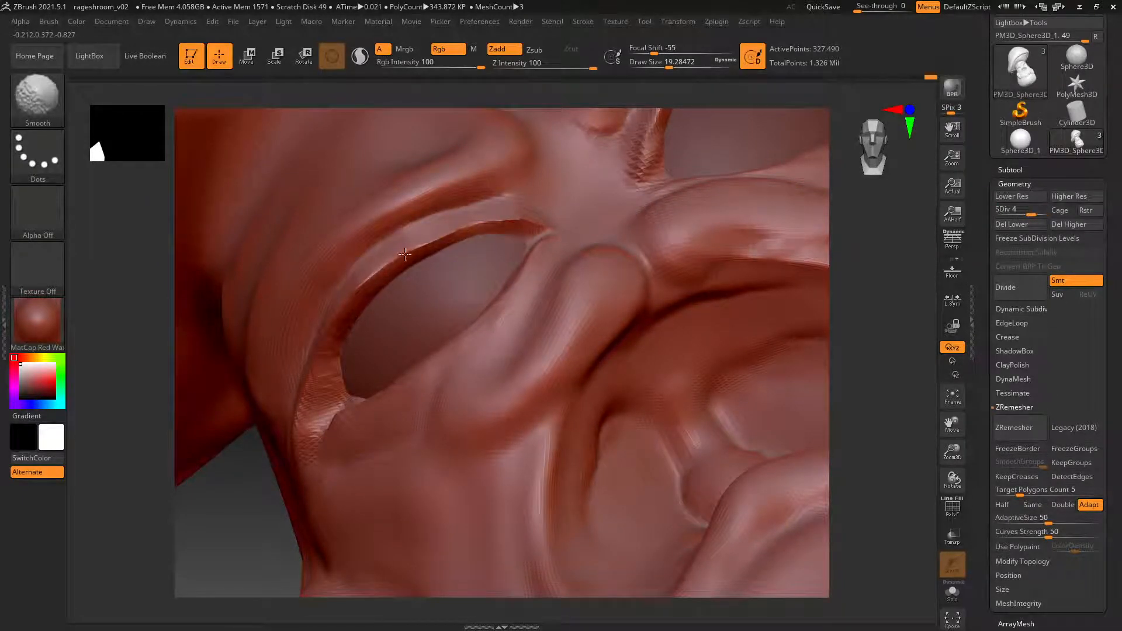
{"action": "left_click_drag", "start_coordinate": [497, 219], "coordinate": [504, 222], "text": "shift"}
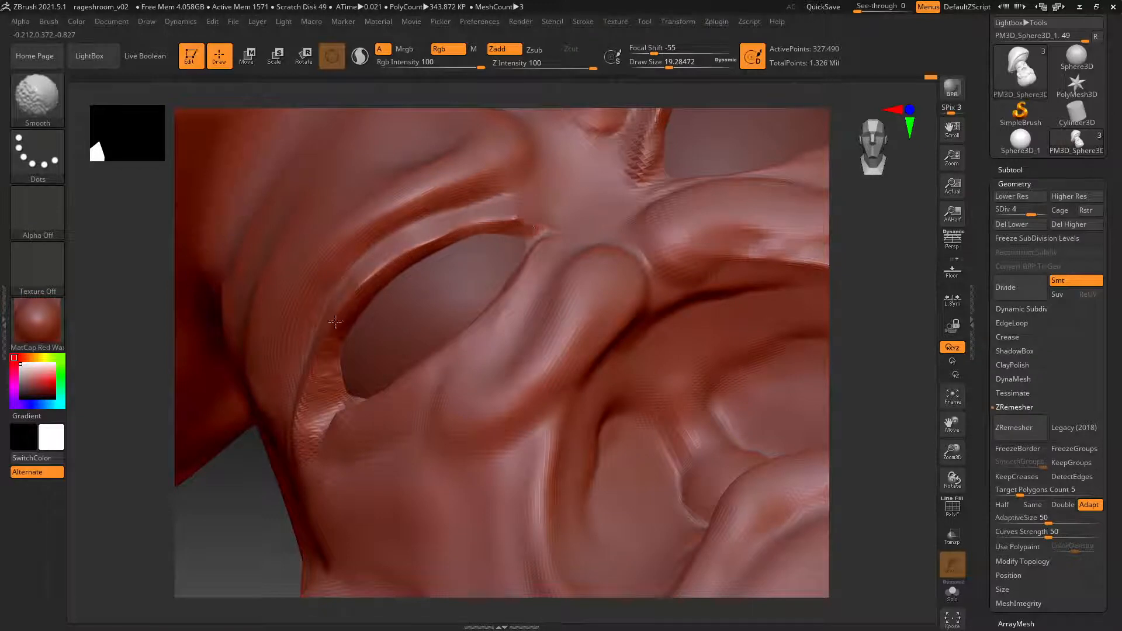
{"action": "left_click_drag", "start_coordinate": [335, 322], "coordinate": [317, 382], "text": "shift"}
{"action": "mouse_move", "coordinate": [318, 382]}
{"action": "right_mouse_down"}
{"action": "mouse_move", "coordinate": [387, 330]}
{"action": "mouse_move", "coordinate": [295, 393]}
{"action": "right_mouse_up"}
{"action": "key", "text": "ctrl"}
{"action": "left_click_drag", "start_coordinate": [295, 393], "coordinate": [288, 442], "text": "shift"}
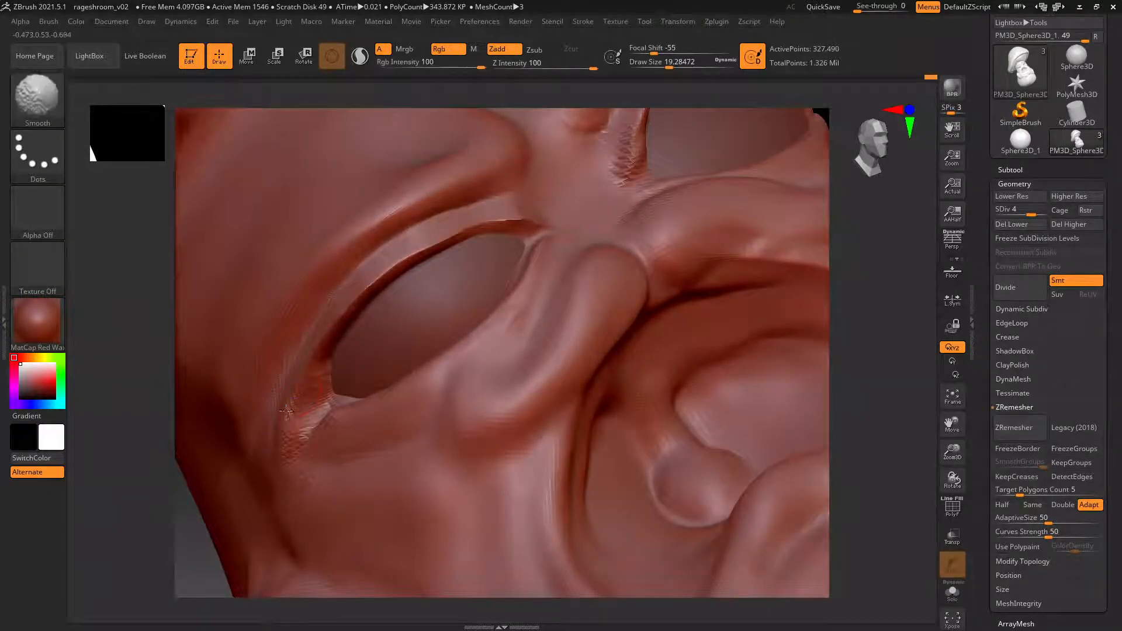
{"action": "mouse_move", "coordinate": [502, 216]}
{"action": "right_mouse_down"}
{"action": "mouse_move", "coordinate": [504, 251]}
{"action": "mouse_move", "coordinate": [456, 254]}
{"action": "mouse_move", "coordinate": [579, 225]}
{"action": "right_mouse_up"}
{"action": "key", "text": "ctrl+d"}
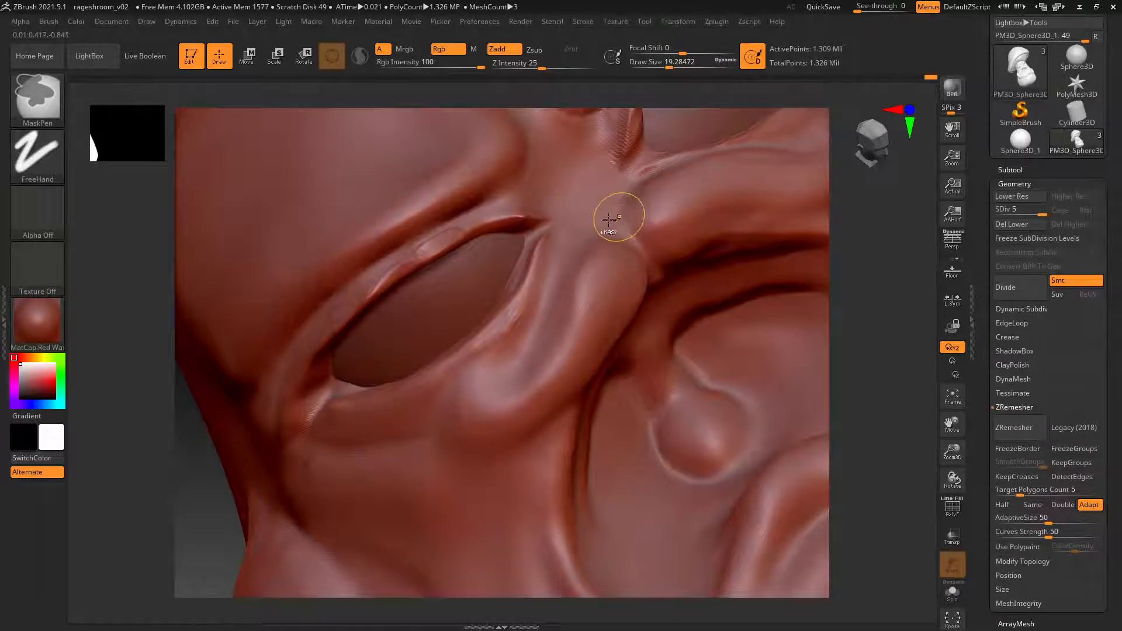
Define the lower edge of the narrowed eye's upper lid with DamStandard, isolating the head from the eyeballs.
{"action": "mouse_move", "coordinate": [594, 221]}
{"action": "right_mouse_down"}
{"action": "mouse_move", "coordinate": [523, 223]}
{"action": "mouse_move", "coordinate": [510, 208]}
{"action": "right_mouse_up"}
{"action": "key", "text": "b"}
{"action": "key", "text": "d"}
{"action": "key", "text": "s"}
{"action": "mouse_move", "coordinate": [523, 216]}
{"action": "left_mouse_down"}
{"action": "mouse_move", "coordinate": [438, 239]}
{"action": "mouse_move", "coordinate": [531, 220]}
{"action": "mouse_move", "coordinate": [435, 243]}
{"action": "mouse_move", "coordinate": [416, 256]}
{"action": "mouse_move", "coordinate": [498, 226]}
{"action": "mouse_move", "coordinate": [422, 266]}
{"action": "left_mouse_up"}
{"action": "key", "text": "alt+s"}
{"action": "right_click_drag", "start_coordinate": [506, 228], "coordinate": [521, 233]}
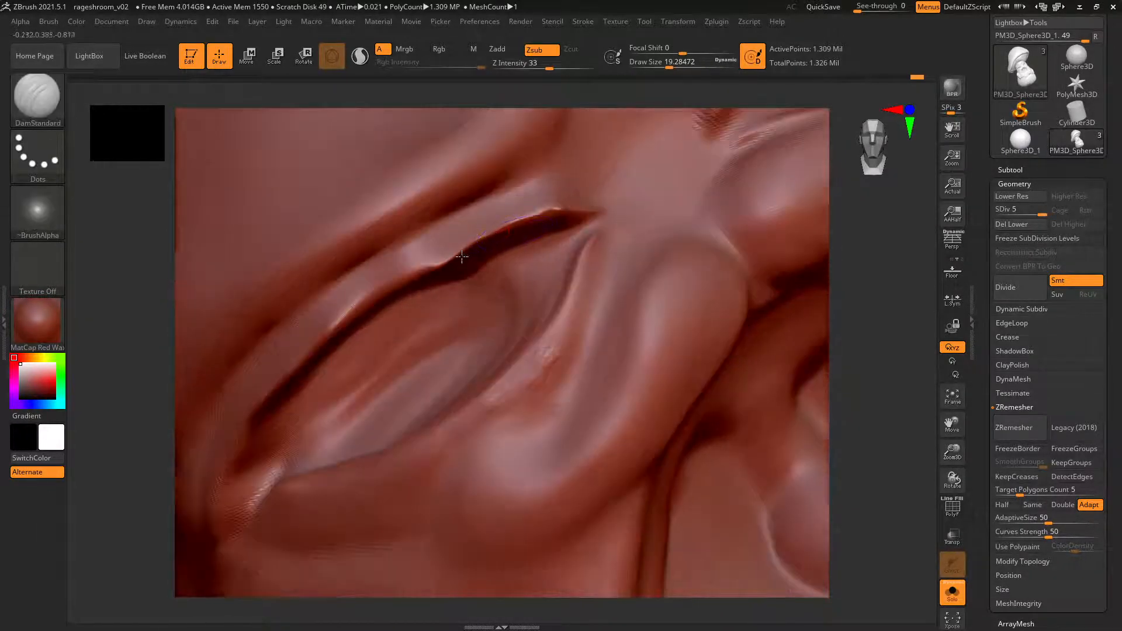
{"action": "right_click_drag", "start_coordinate": [449, 255], "coordinate": [497, 266]}
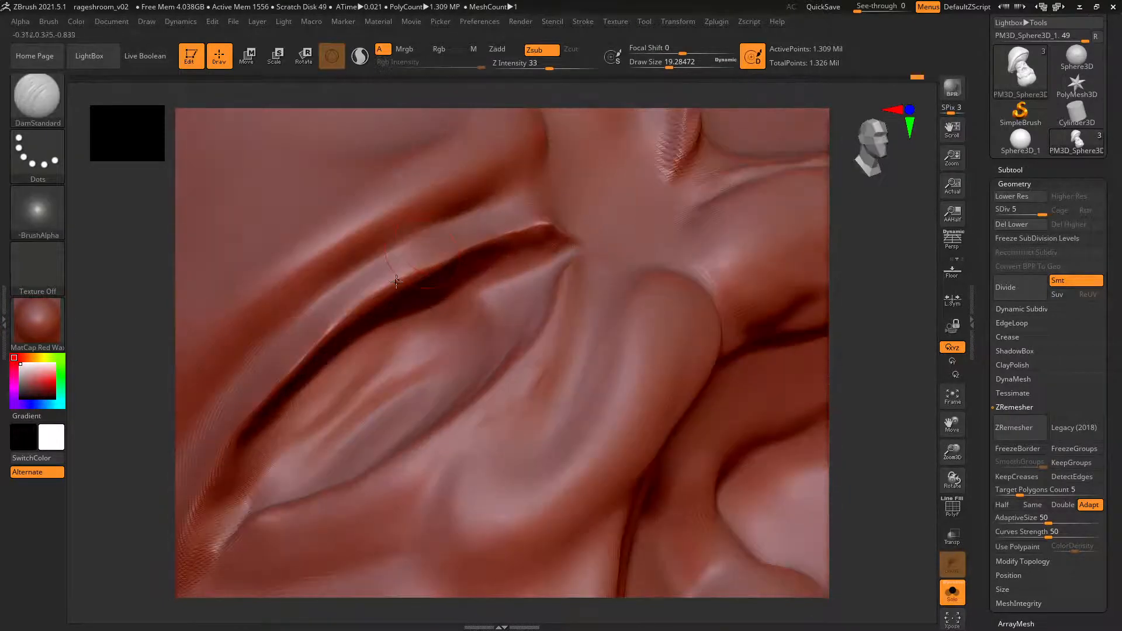
{"action": "left_click_drag", "start_coordinate": [406, 283], "coordinate": [365, 303]}
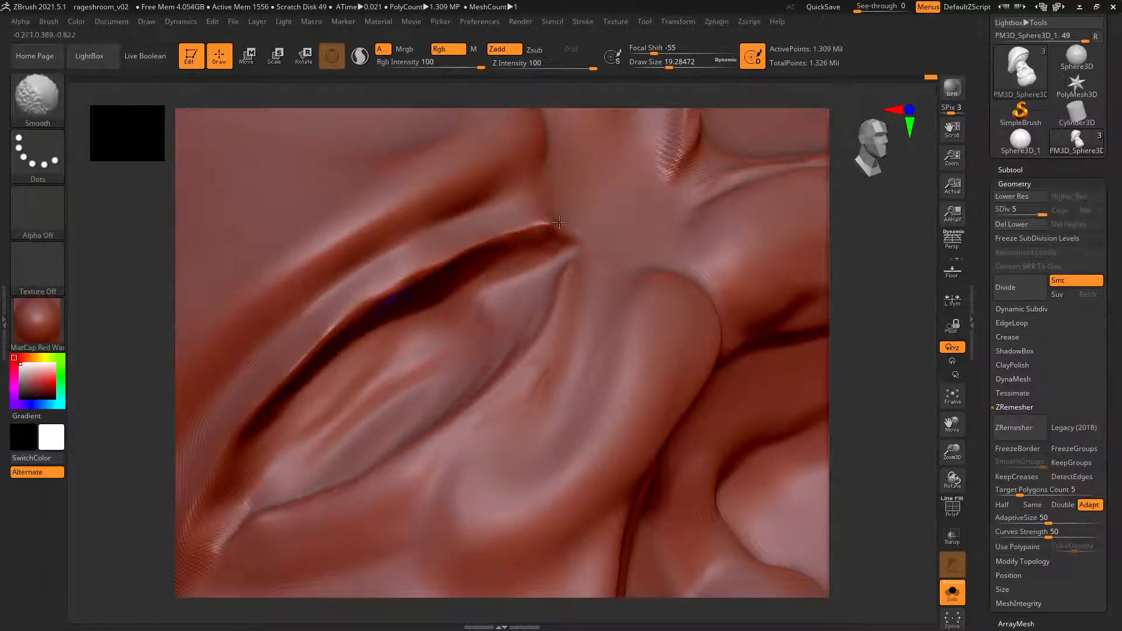
Show the eyeballs again and smooth the upper lid at the narrowed eye's inner corner.
{"action": "mouse_move", "coordinate": [559, 222]}
{"action": "right_mouse_down"}
{"action": "mouse_move", "coordinate": [512, 235]}
{"action": "mouse_move", "coordinate": [578, 242]}
{"action": "right_mouse_up"}
{"action": "key", "text": "ctrl"}
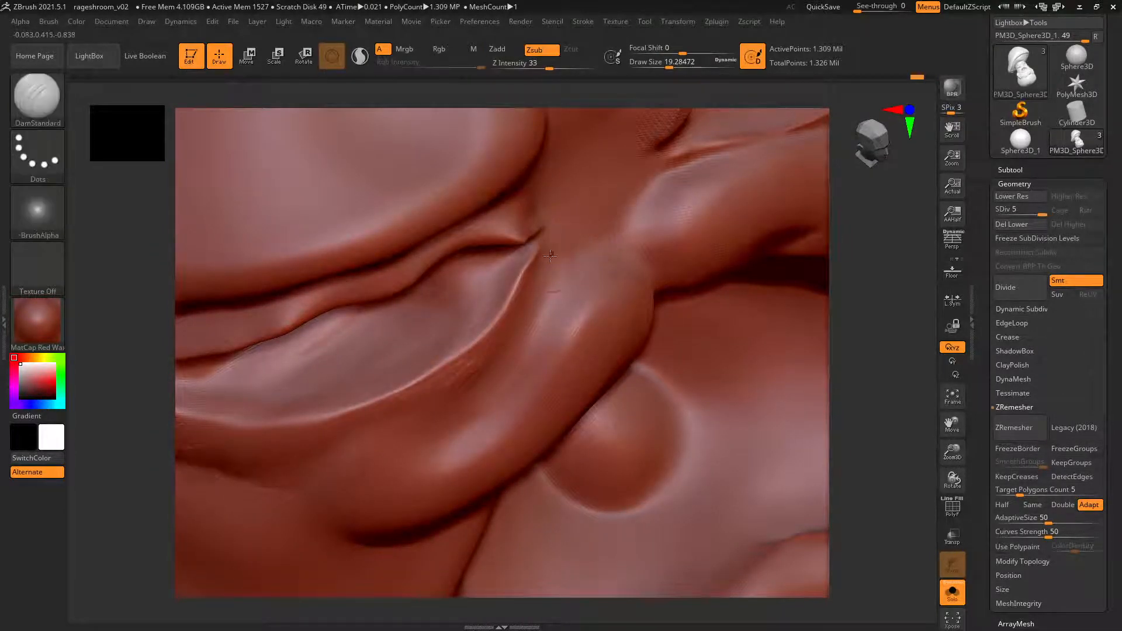
{"action": "key", "text": "alt+s"}
{"action": "right_click_drag", "start_coordinate": [499, 261], "coordinate": [450, 255]}
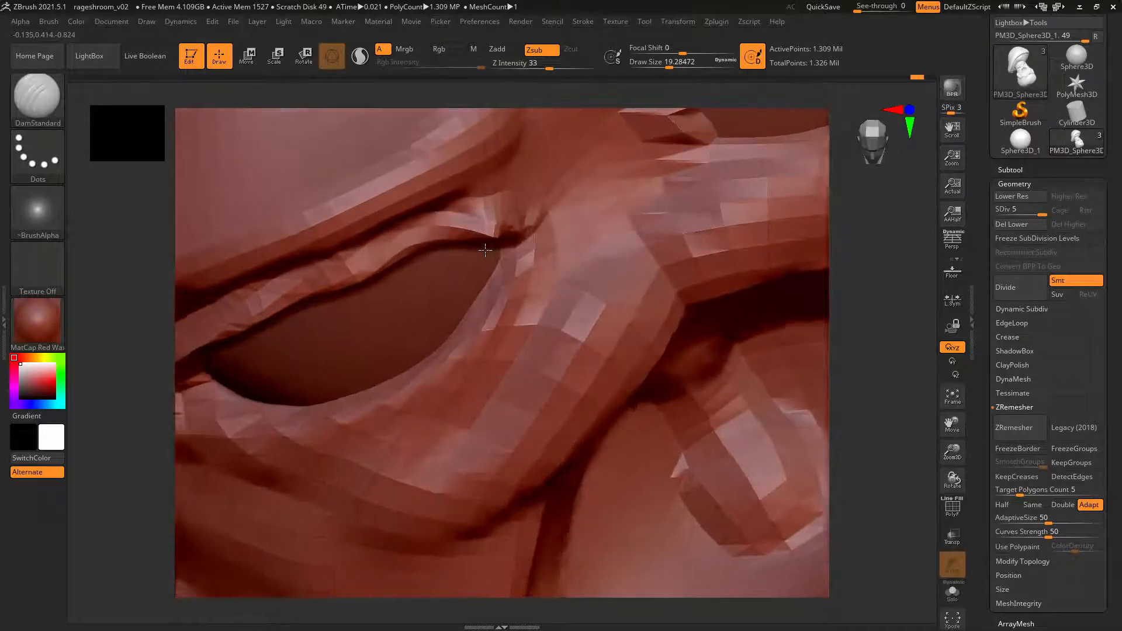
{"action": "left_click_drag", "start_coordinate": [521, 232], "coordinate": [515, 226], "text": "shift"}
Carve and build up the lower edge of the narrowed eye's upper lid with ClayTubes strokes.
{"action": "key", "text": "b"}
{"action": "key", "text": "c"}
{"action": "key", "text": "t"}
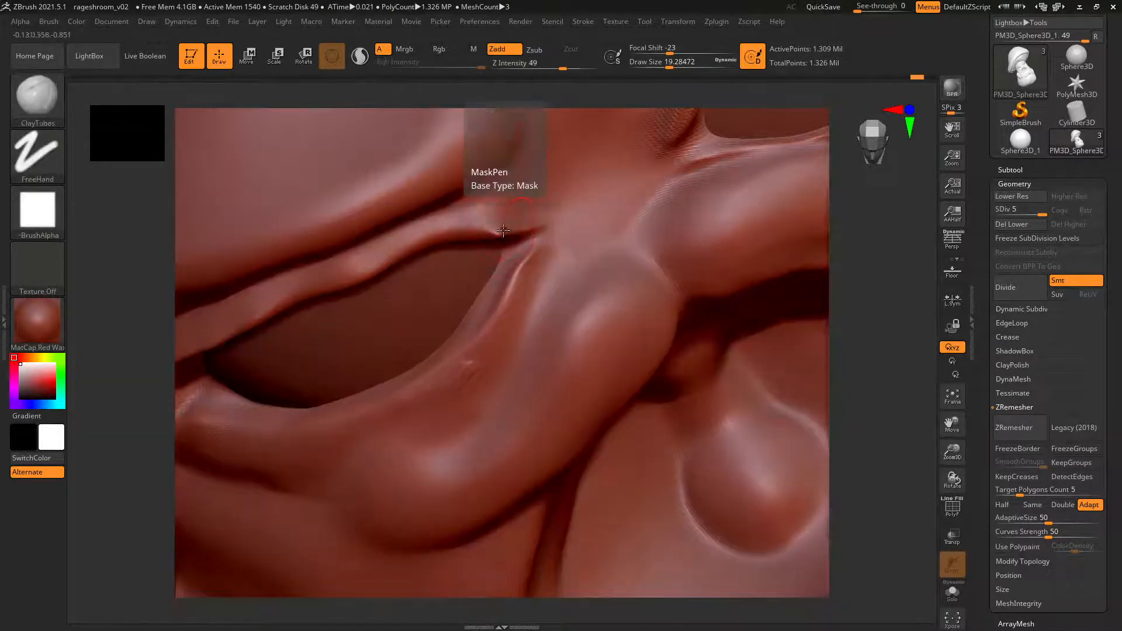
{"action": "mouse_move", "coordinate": [495, 233]}
{"action": "left_mouse_down", "text": "alt"}
{"action": "mouse_move", "coordinate": [514, 230]}
{"action": "mouse_move", "coordinate": [465, 234]}
{"action": "mouse_move", "coordinate": [515, 230]}
{"action": "mouse_move", "coordinate": [390, 261]}
{"action": "left_mouse_up", "text": "alt"}
{"action": "mouse_move", "coordinate": [453, 239]}
{"action": "left_mouse_down", "text": "alt"}
{"action": "mouse_move", "coordinate": [396, 259]}
{"action": "mouse_move", "coordinate": [514, 226]}
{"action": "mouse_move", "coordinate": [404, 255]}
{"action": "left_mouse_up", "text": "alt"}
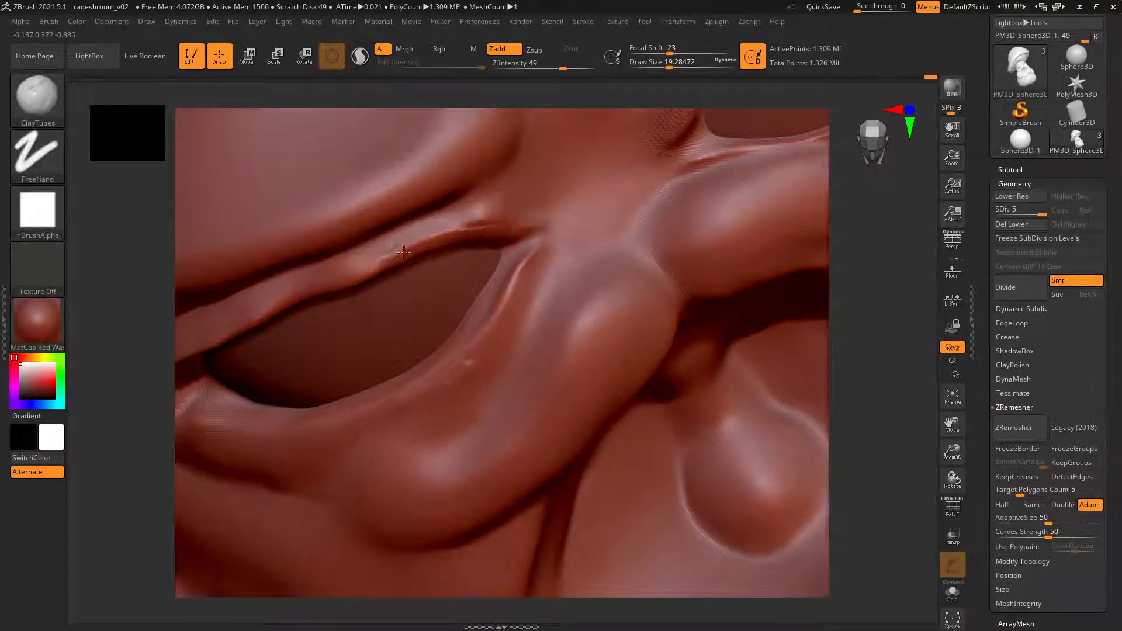
{"action": "left_click_drag", "start_coordinate": [478, 233], "coordinate": [258, 324], "text": "alt"}
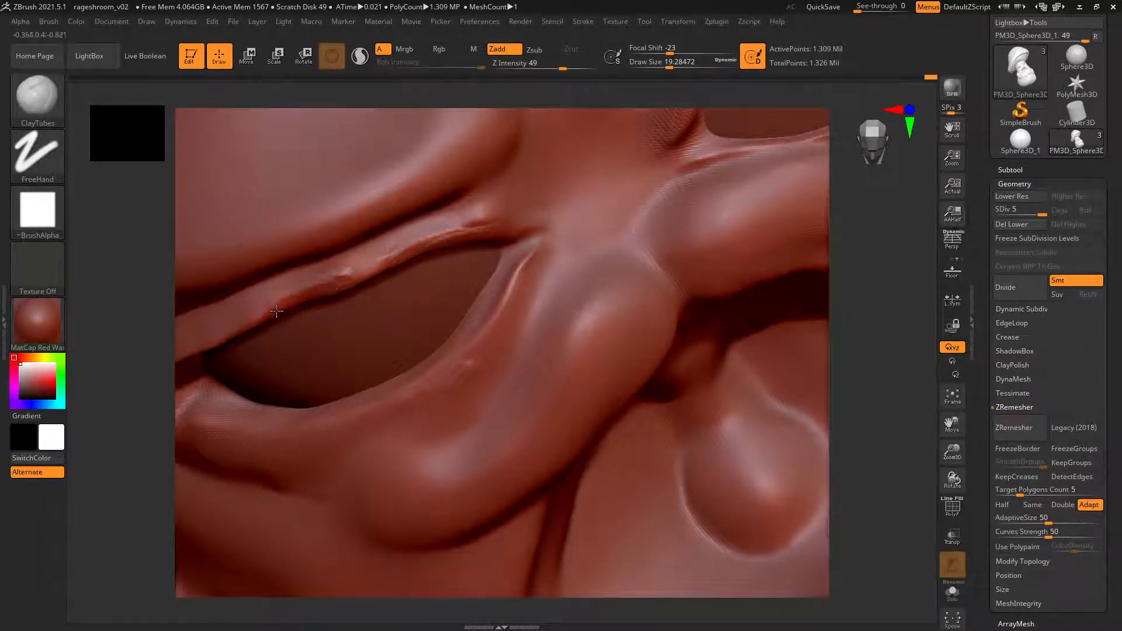
{"action": "left_click_drag", "start_coordinate": [325, 293], "coordinate": [284, 311]}
{"action": "mouse_move", "coordinate": [350, 280]}
{"action": "left_mouse_down"}
{"action": "mouse_move", "coordinate": [277, 313]}
{"action": "mouse_move", "coordinate": [273, 295]}
{"action": "left_mouse_up"}
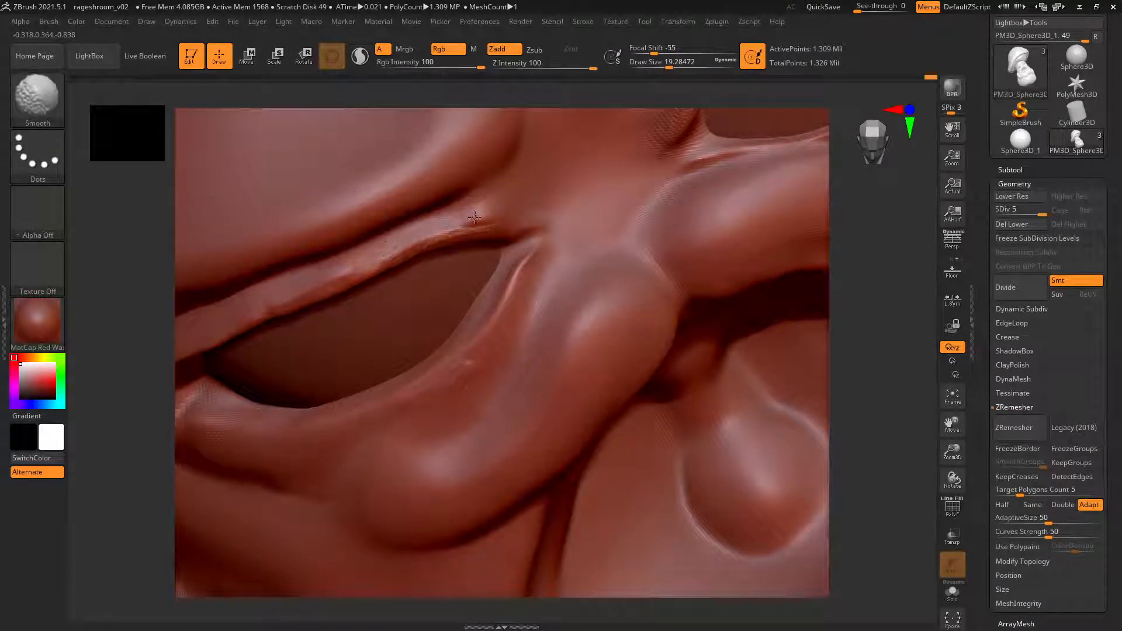
Smooth the narrowed eye's upper lid along its edge, from the inner corner towards the outer corner.
{"action": "left_click_drag", "start_coordinate": [475, 217], "coordinate": [479, 212], "text": "shift"}
{"action": "mouse_move", "coordinate": [439, 219]}
{"action": "right_mouse_down"}
{"action": "mouse_move", "coordinate": [473, 200]}
{"action": "mouse_move", "coordinate": [517, 199]}
{"action": "mouse_move", "coordinate": [459, 205]}
{"action": "right_mouse_up"}
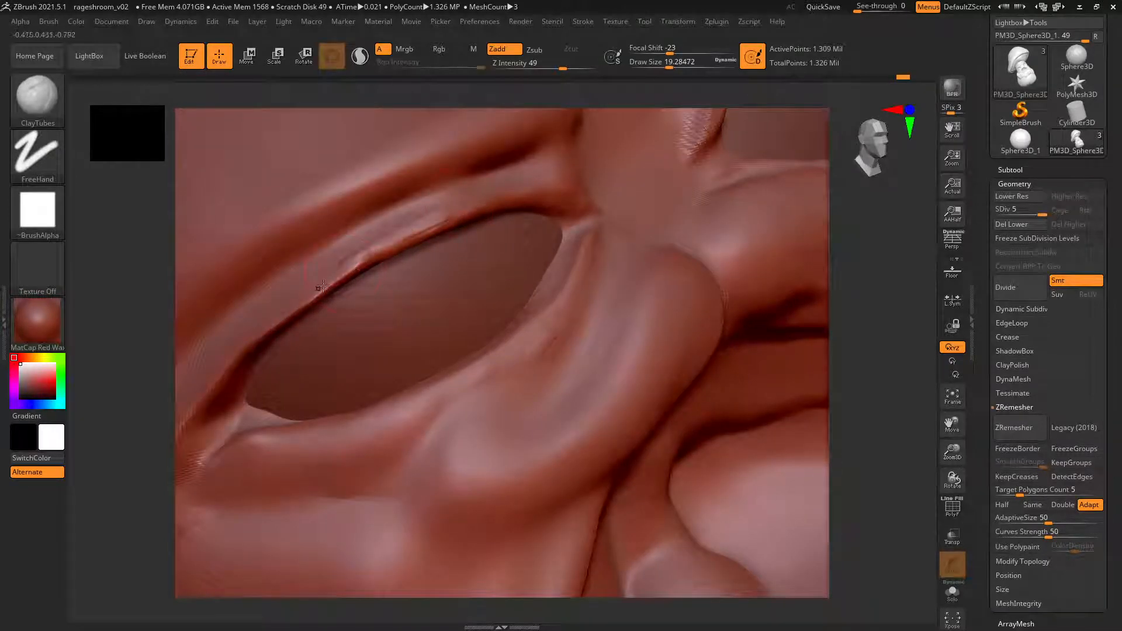
{"action": "key", "text": "shift"}
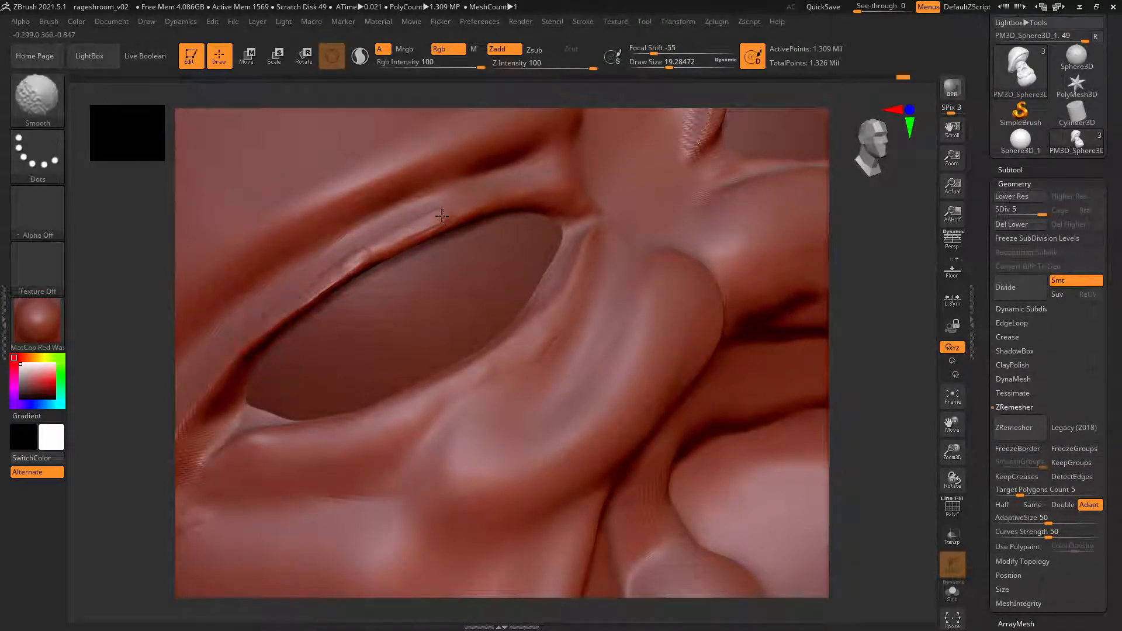
{"action": "left_click_drag", "start_coordinate": [390, 238], "coordinate": [300, 300], "text": "shift"}
{"action": "right_click_drag", "start_coordinate": [389, 256], "coordinate": [405, 230]}
{"action": "key", "text": "shift"}
{"action": "left_click_drag", "start_coordinate": [405, 229], "coordinate": [449, 217], "text": "shift"}
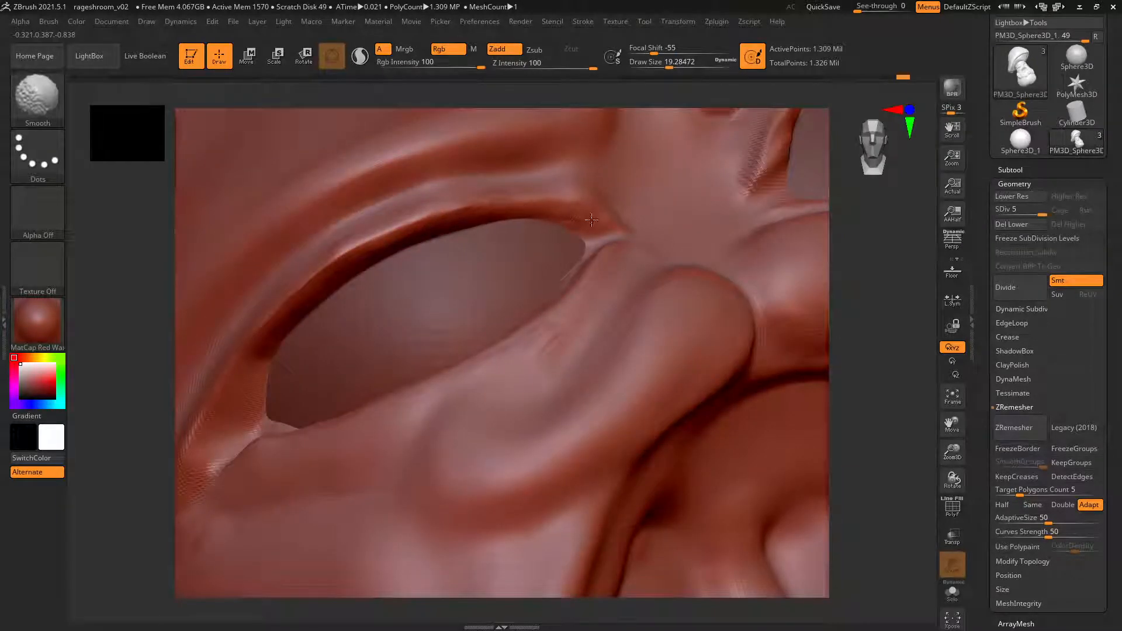
{"action": "key", "text": "shift"}
Fill the inner end of the narrowed eye's upper lid with ClayTubes and smooth it into the nose bridge.
{"action": "right_click", "coordinate": [580, 253]}
{"action": "right_click_drag", "start_coordinate": [521, 258], "coordinate": [381, 336], "text": "ctrl"}
{"action": "mouse_move", "coordinate": [621, 271]}
{"action": "right_mouse_down"}
{"action": "mouse_move", "coordinate": [608, 269]}
{"action": "mouse_move", "coordinate": [651, 288]}
{"action": "mouse_move", "coordinate": [763, 240]}
{"action": "mouse_move", "coordinate": [524, 295]}
{"action": "mouse_move", "coordinate": [619, 275]}
{"action": "mouse_move", "coordinate": [623, 288]}
{"action": "mouse_move", "coordinate": [473, 233]}
{"action": "mouse_move", "coordinate": [379, 279]}
{"action": "right_mouse_up"}
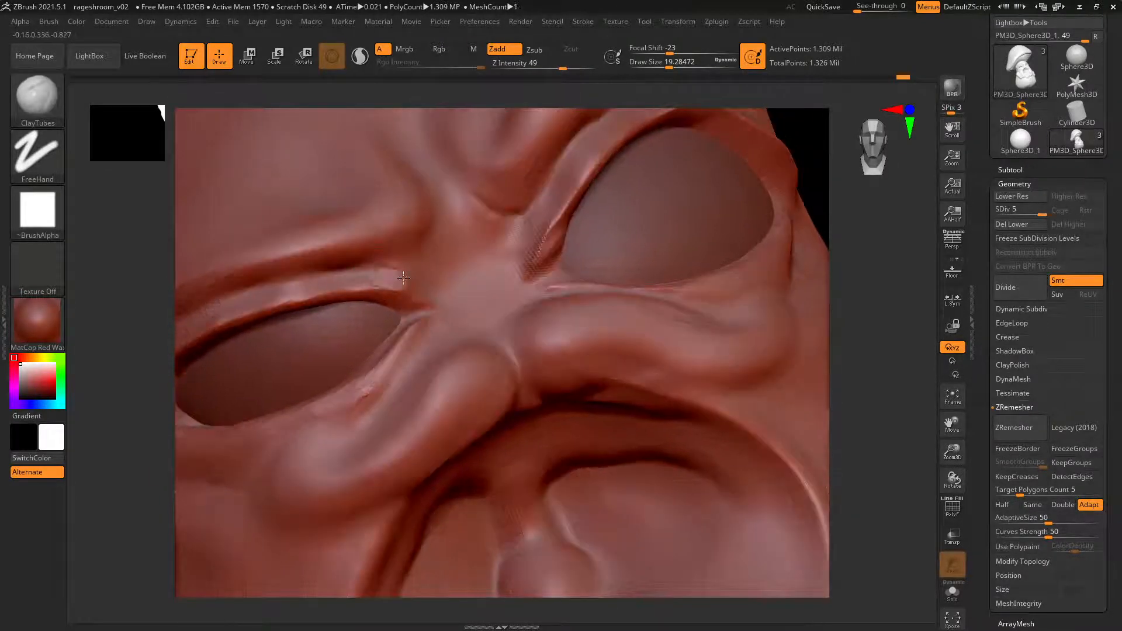
{"action": "left_click_drag", "start_coordinate": [403, 274], "coordinate": [412, 273]}
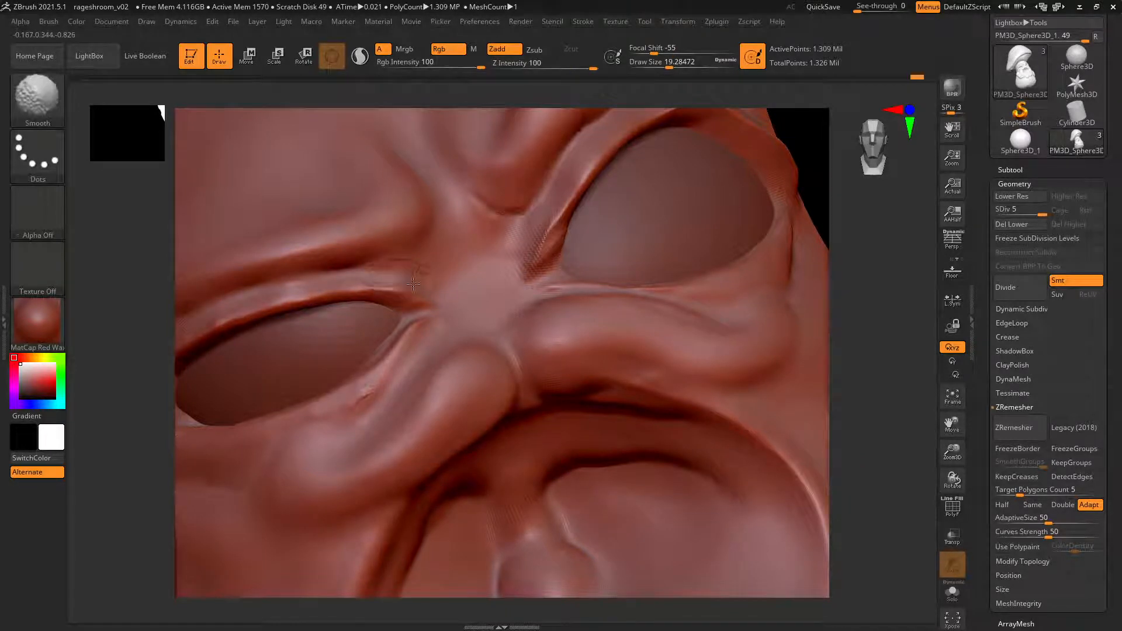
{"action": "right_click_drag", "start_coordinate": [476, 238], "coordinate": [358, 303], "text": "alt"}
{"action": "mouse_move", "coordinate": [296, 321]}
{"action": "right_mouse_down"}
{"action": "mouse_move", "coordinate": [334, 364]}
{"action": "mouse_move", "coordinate": [292, 331]}
{"action": "right_mouse_up"}
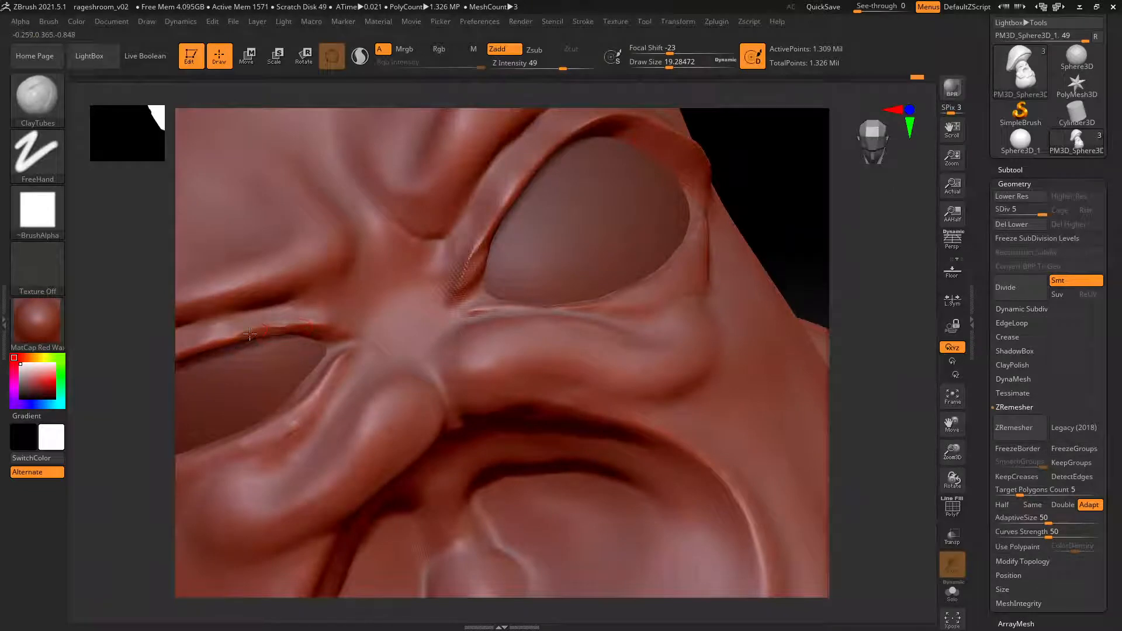
{"action": "mouse_move", "coordinate": [249, 333]}
{"action": "left_mouse_down"}
{"action": "mouse_move", "coordinate": [233, 338]}
{"action": "mouse_move", "coordinate": [309, 324]}
{"action": "left_mouse_up"}
{"action": "key", "text": "shift"}
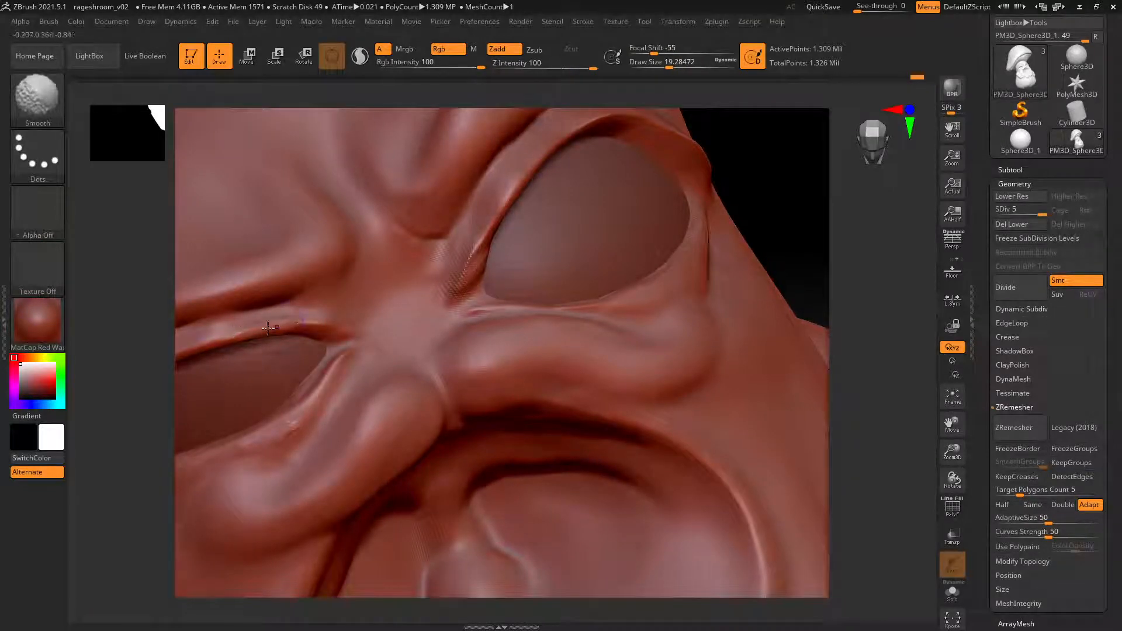
{"action": "mouse_move", "coordinate": [403, 300]}
{"action": "right_mouse_down"}
{"action": "mouse_move", "coordinate": [394, 285]}
{"action": "mouse_move", "coordinate": [345, 292]}
{"action": "right_mouse_up"}
{"action": "key", "text": "shift"}
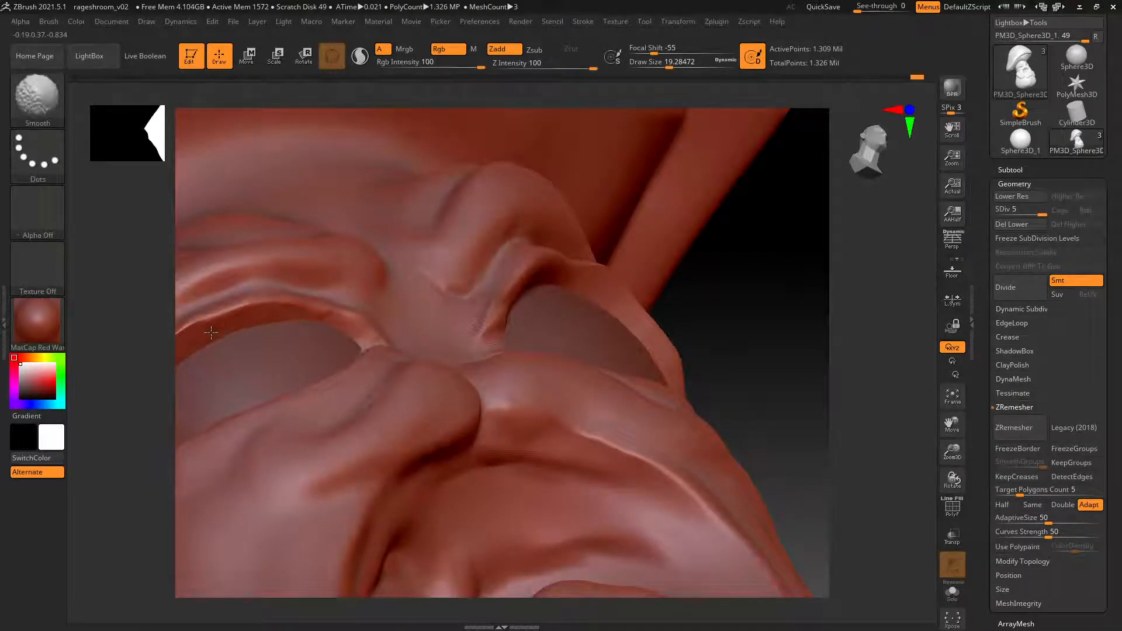
Set the ClayTubes focal shift to -81 and smooth the bump on the narrowed eye's lower lid.
{"action": "mouse_move", "coordinate": [254, 326]}
{"action": "right_mouse_down"}
{"action": "mouse_move", "coordinate": [433, 245]}
{"action": "mouse_move", "coordinate": [419, 302]}
{"action": "right_mouse_up"}
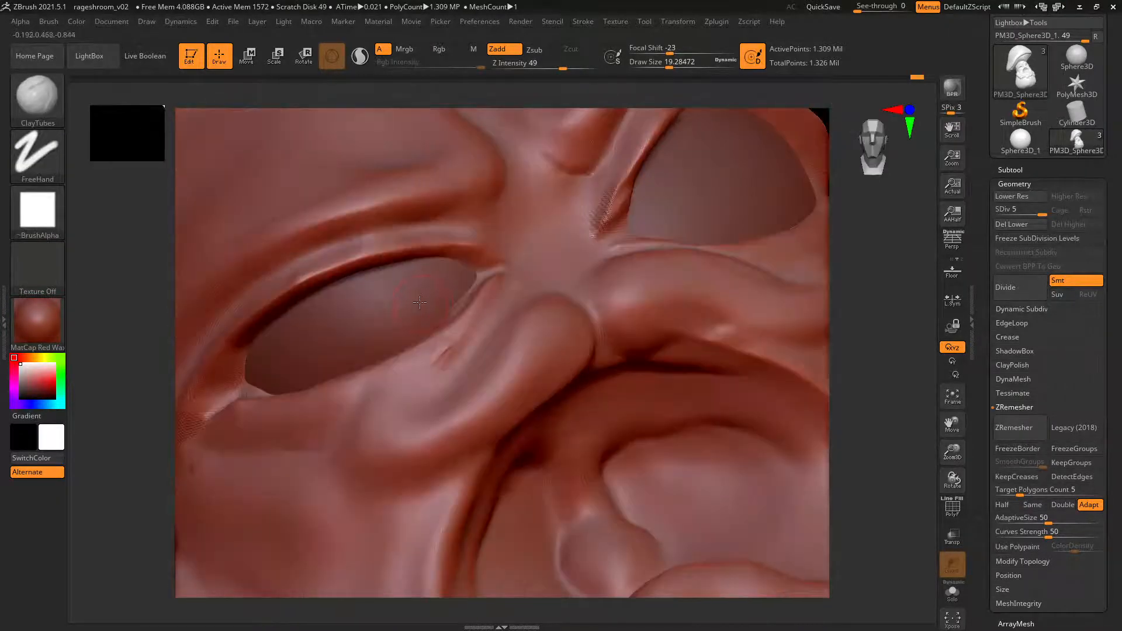
{"action": "right_click_drag", "start_coordinate": [444, 250], "coordinate": [438, 252]}
{"action": "key", "text": "space"}
{"action": "left_click_drag", "start_coordinate": [439, 298], "coordinate": [413, 298]}
{"action": "left_click_drag", "start_coordinate": [452, 344], "coordinate": [423, 365], "text": "shift"}
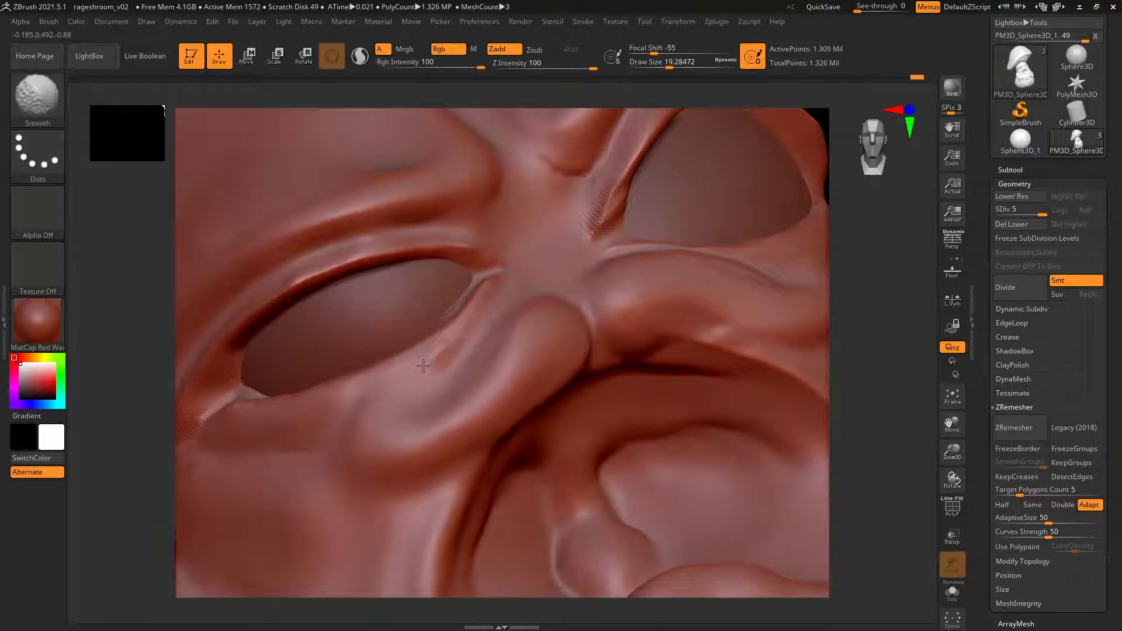
{"action": "right_click_drag", "start_coordinate": [408, 355], "coordinate": [416, 351]}
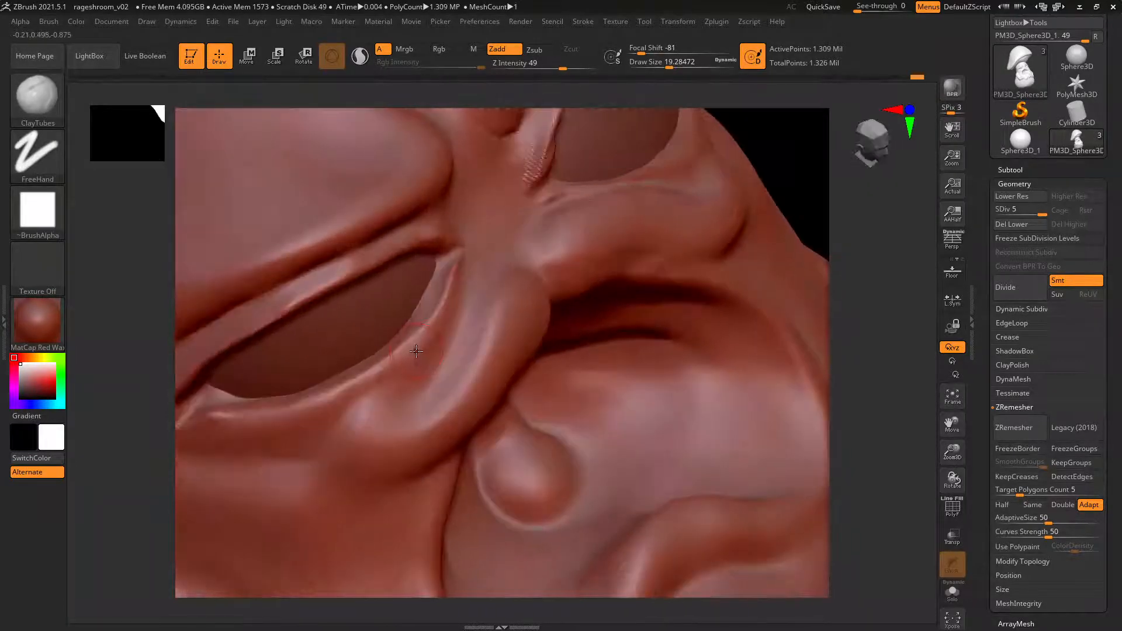
Define the rim of the narrowed eye's lower lid with DamStandard, running out to the outer corner.
{"action": "key", "text": "b"}
{"action": "key", "text": "d"}
{"action": "key", "text": "s"}
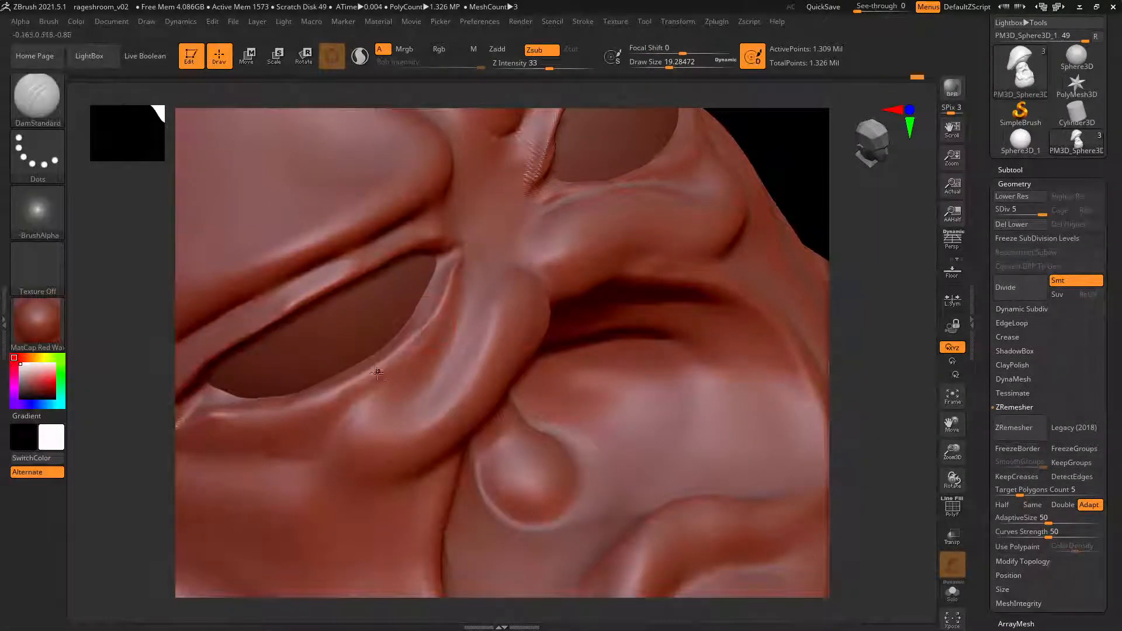
{"action": "left_click_drag", "start_coordinate": [342, 388], "coordinate": [250, 412]}
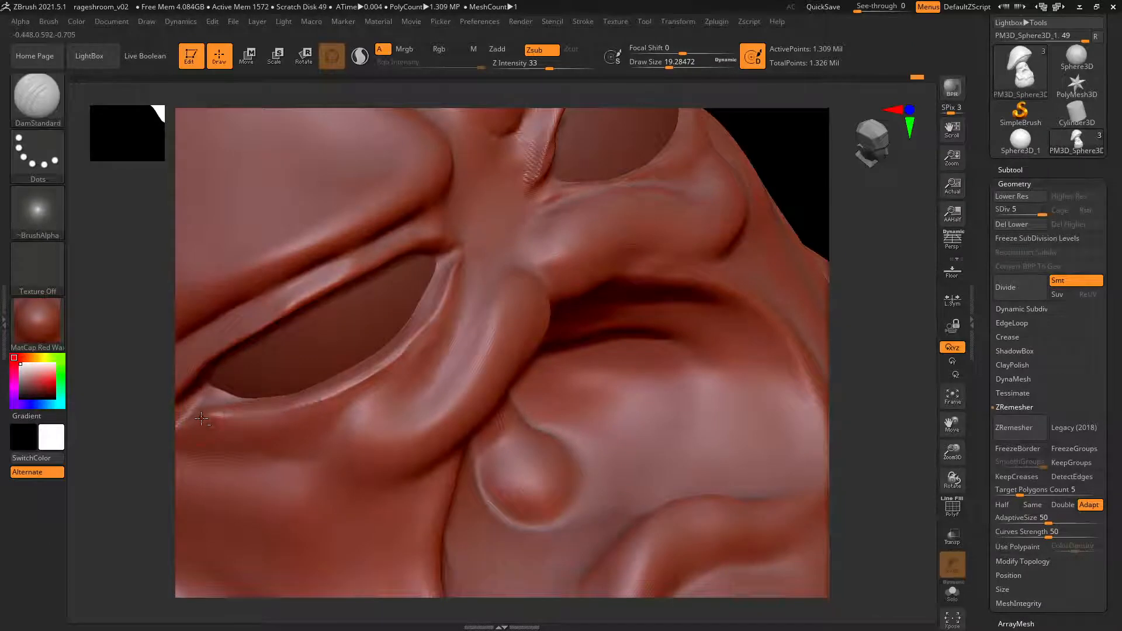
{"action": "right_click_drag", "start_coordinate": [320, 390], "coordinate": [338, 401]}
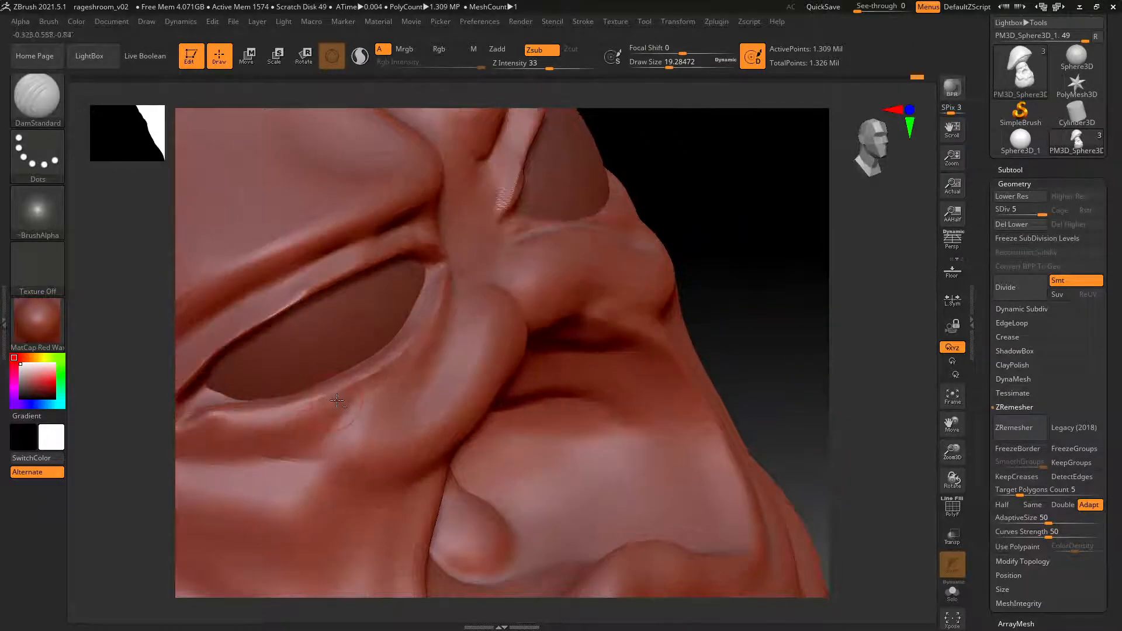
{"action": "left_click_drag", "start_coordinate": [337, 401], "coordinate": [217, 419]}
{"action": "key", "text": "ctrl+z"}
{"action": "mouse_move", "coordinate": [291, 411]}
{"action": "left_mouse_down"}
{"action": "mouse_move", "coordinate": [248, 418]}
{"action": "mouse_move", "coordinate": [269, 416]}
{"action": "left_mouse_up"}
{"action": "mouse_move", "coordinate": [344, 395]}
{"action": "left_mouse_down"}
{"action": "mouse_move", "coordinate": [230, 420]}
{"action": "mouse_move", "coordinate": [292, 417]}
{"action": "left_mouse_up"}
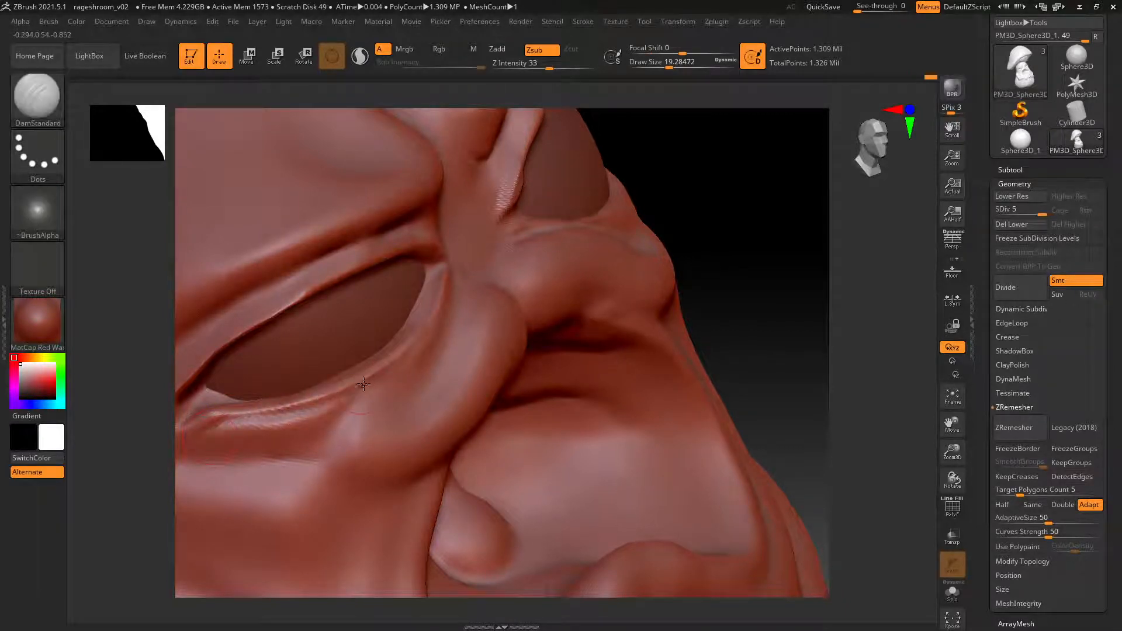
{"action": "mouse_move", "coordinate": [292, 417]}
{"action": "right_mouse_down"}
{"action": "mouse_move", "coordinate": [340, 386]}
{"action": "mouse_move", "coordinate": [318, 423]}
{"action": "right_mouse_up"}
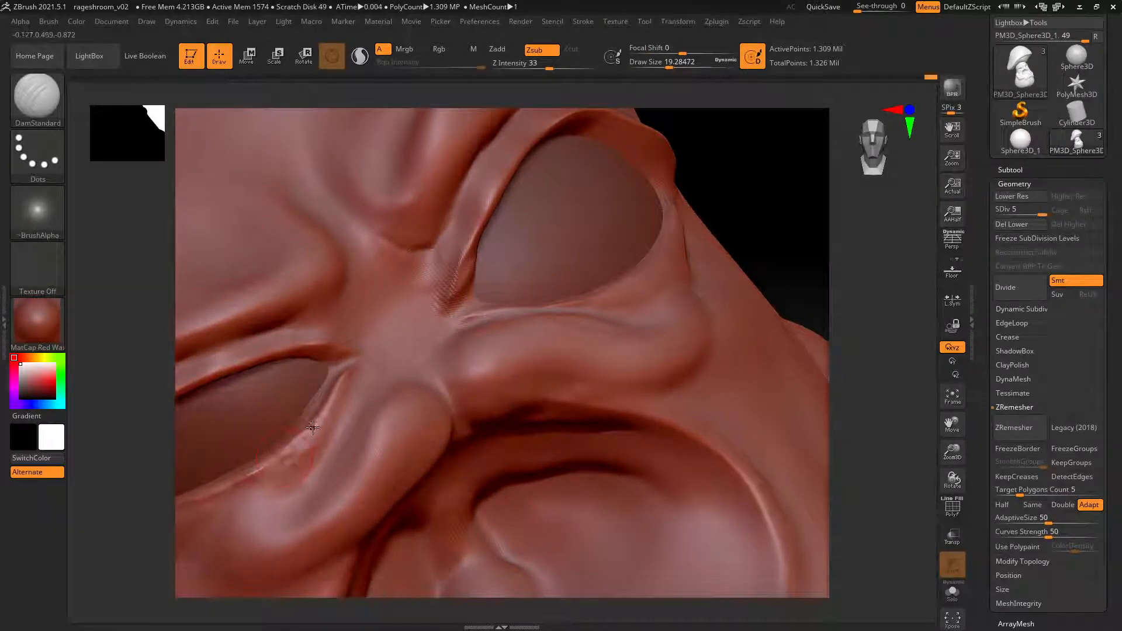
Isolate the head from the eyeballs and clean up the wide eye's upper lid at its inner corner with DamStandard and smoothing.
{"action": "right_click_drag", "start_coordinate": [313, 428], "coordinate": [317, 431]}
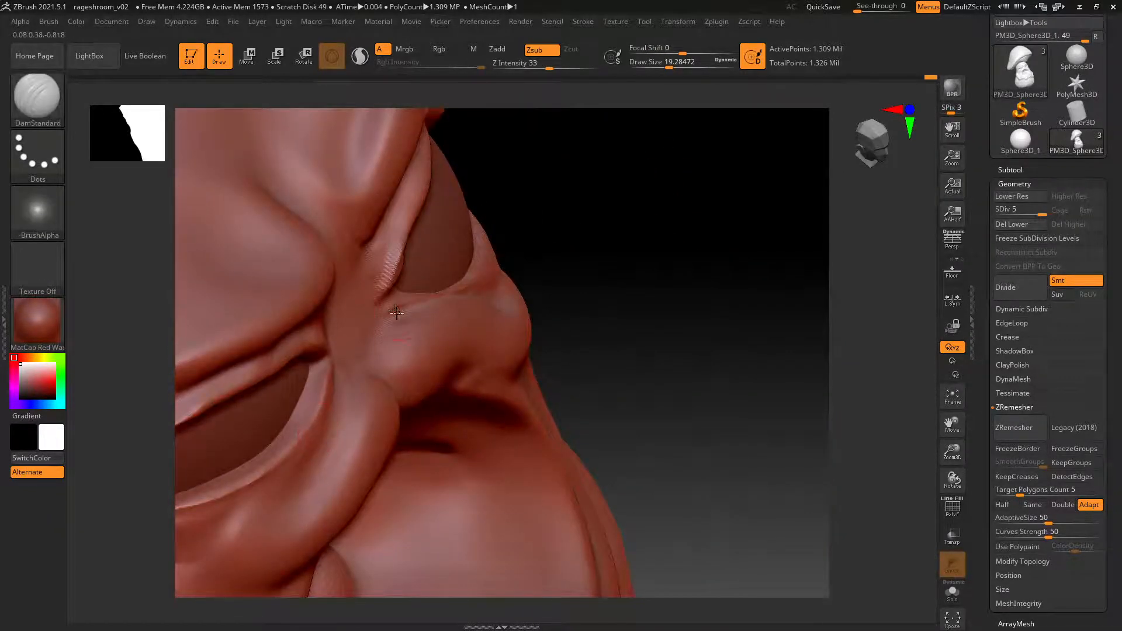
{"action": "right_click_drag", "start_coordinate": [397, 313], "coordinate": [333, 414]}
{"action": "mouse_move", "coordinate": [400, 300]}
{"action": "right_mouse_down"}
{"action": "mouse_move", "coordinate": [390, 263]}
{"action": "mouse_move", "coordinate": [398, 299]}
{"action": "mouse_move", "coordinate": [418, 310]}
{"action": "right_mouse_up"}
{"action": "right_click_drag", "start_coordinate": [364, 349], "coordinate": [431, 237]}
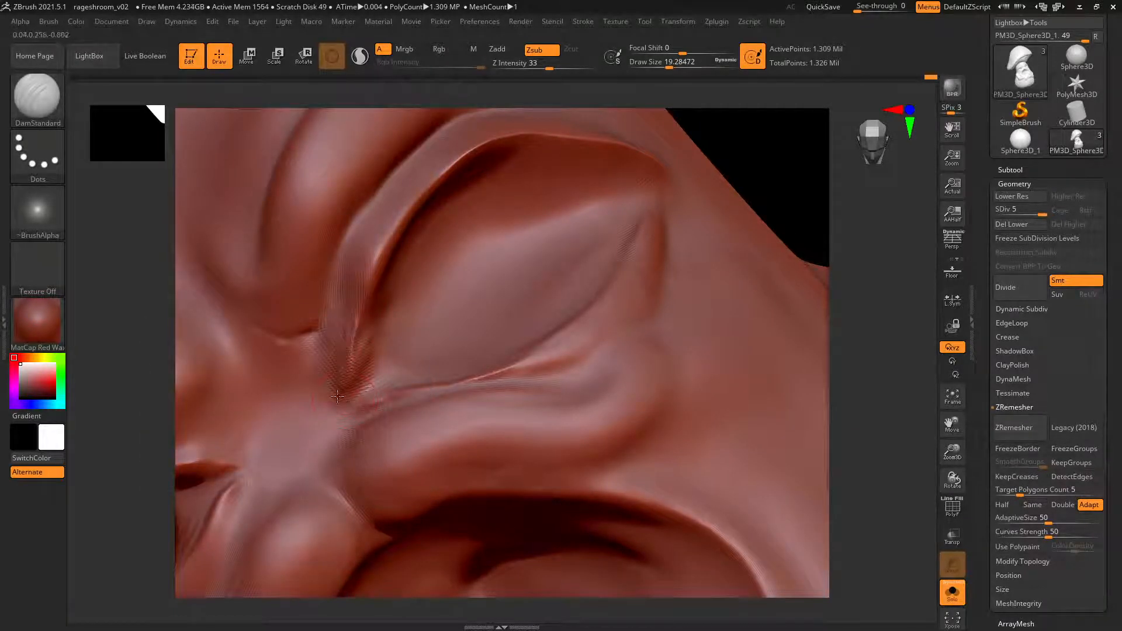
{"action": "key", "text": "shift"}
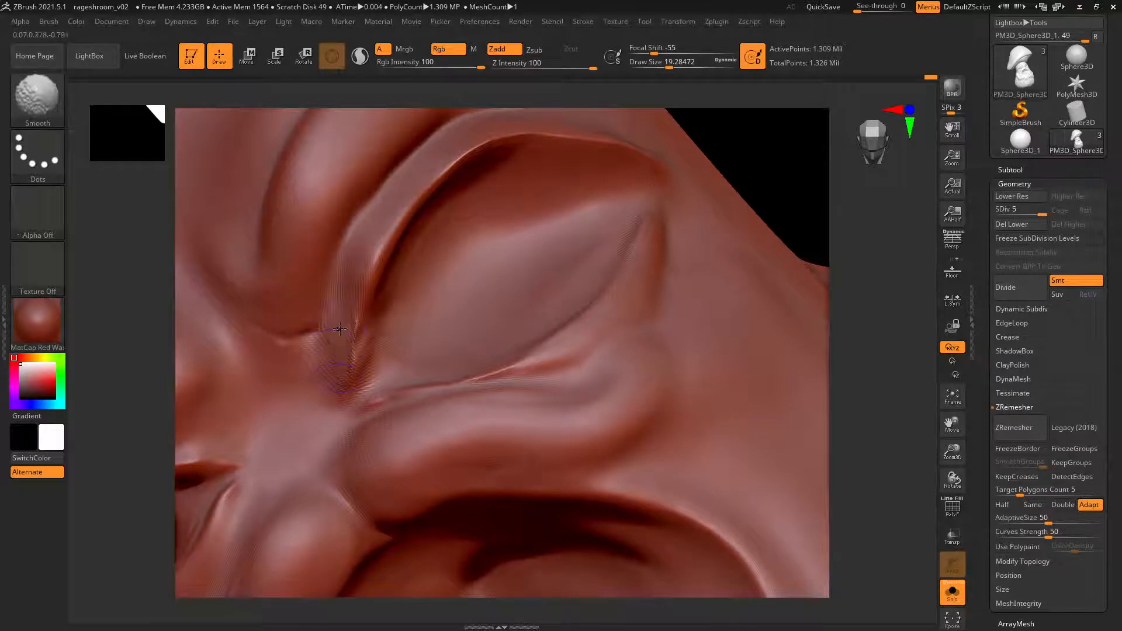
{"action": "right_click_drag", "start_coordinate": [367, 351], "coordinate": [380, 312]}
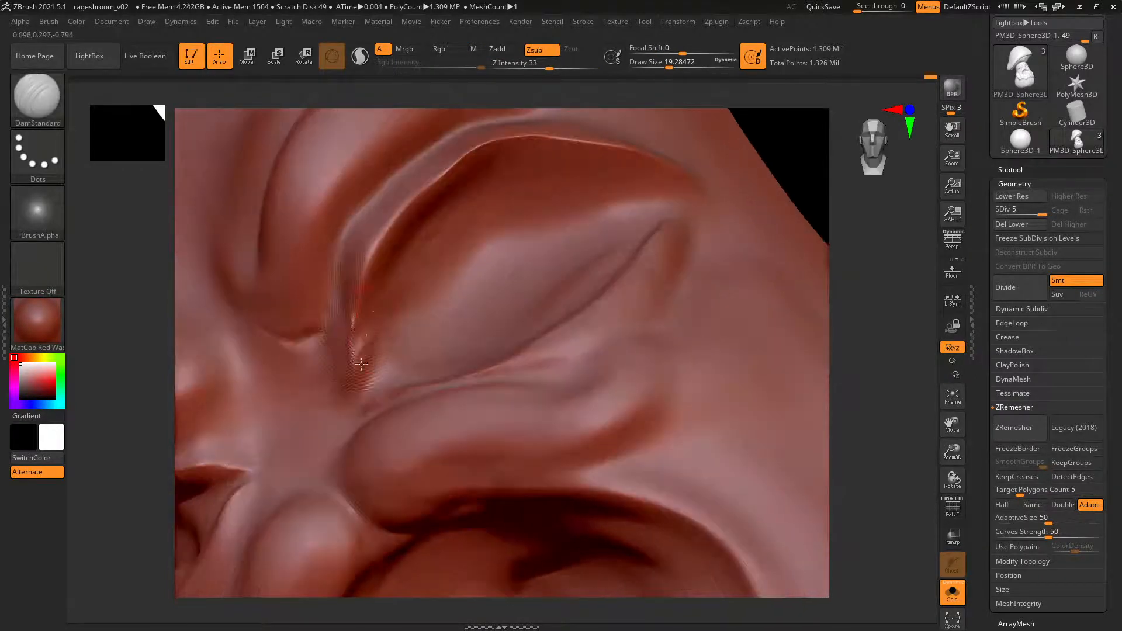
{"action": "left_click_drag", "start_coordinate": [361, 364], "coordinate": [360, 358]}
{"action": "key", "text": "shift"}
{"action": "left_click_drag", "start_coordinate": [362, 311], "coordinate": [355, 379]}
{"action": "key", "text": "ctrl+z"}
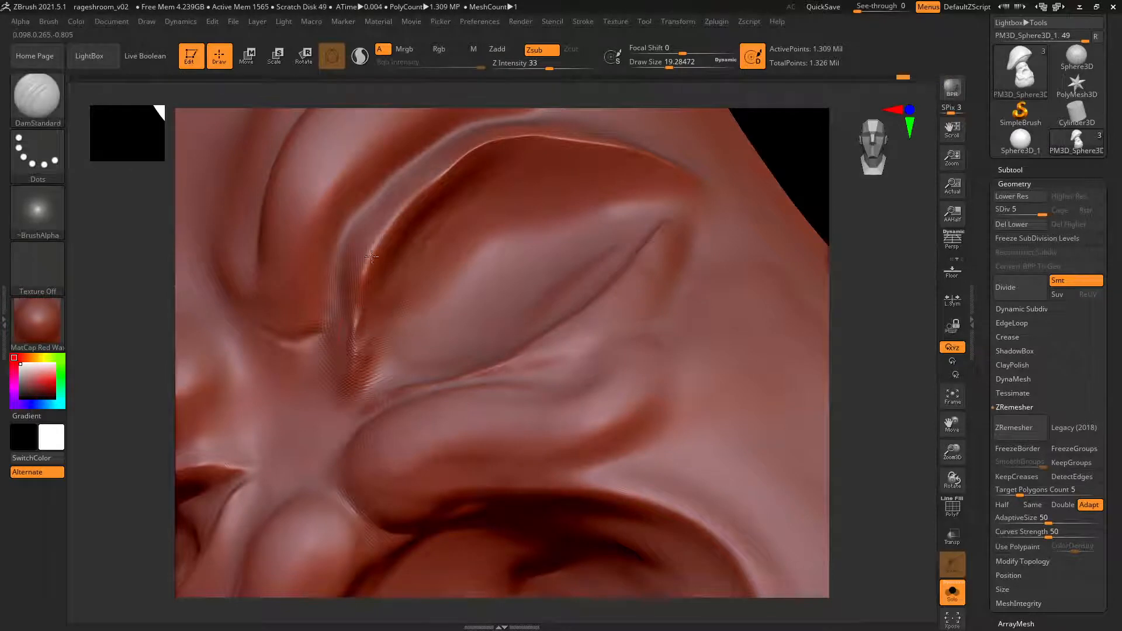
{"action": "key", "text": "shift"}
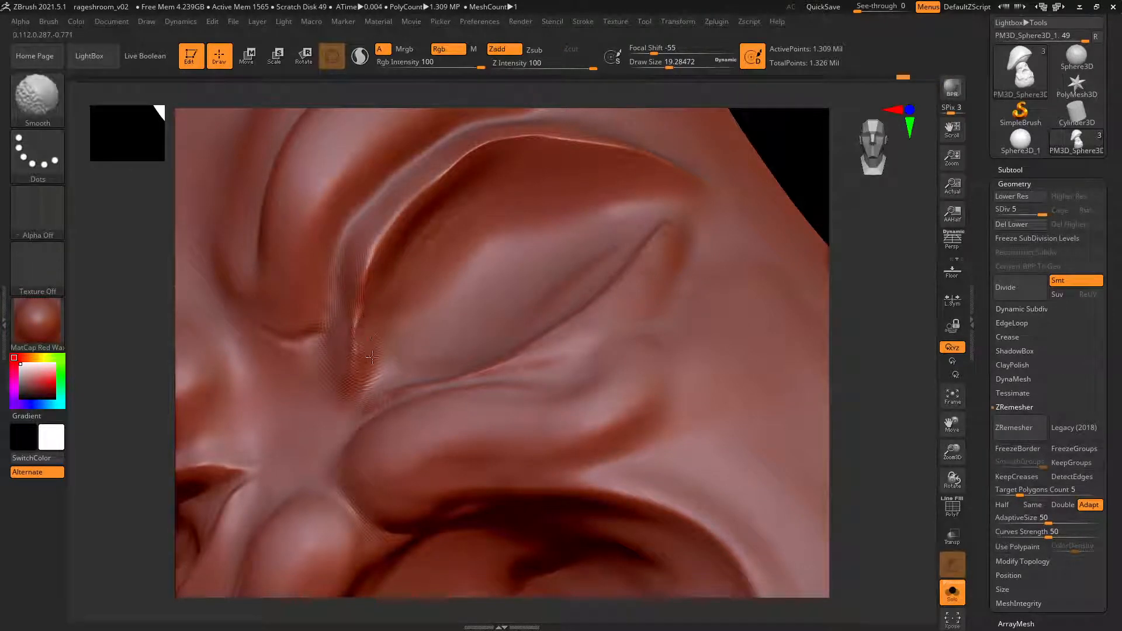
Define the wide eye's lower lid edge with DamStandard and smooth the lid surface beside it.
{"action": "mouse_move", "coordinate": [462, 188]}
{"action": "right_mouse_down", "text": "alt"}
{"action": "mouse_move", "coordinate": [382, 278]}
{"action": "mouse_move", "coordinate": [401, 254]}
{"action": "right_mouse_up", "text": "alt"}
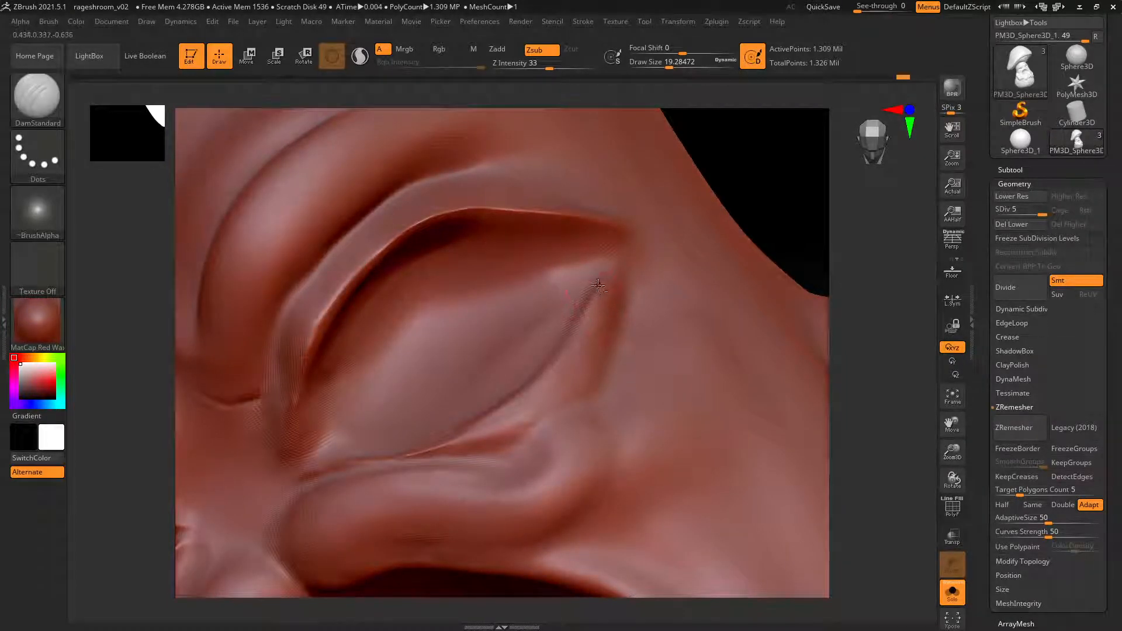
{"action": "mouse_move", "coordinate": [563, 348]}
{"action": "left_mouse_down"}
{"action": "mouse_move", "coordinate": [523, 397]}
{"action": "mouse_move", "coordinate": [455, 435]}
{"action": "mouse_move", "coordinate": [524, 392]}
{"action": "left_mouse_up"}
{"action": "left_click_drag", "start_coordinate": [471, 431], "coordinate": [570, 330]}
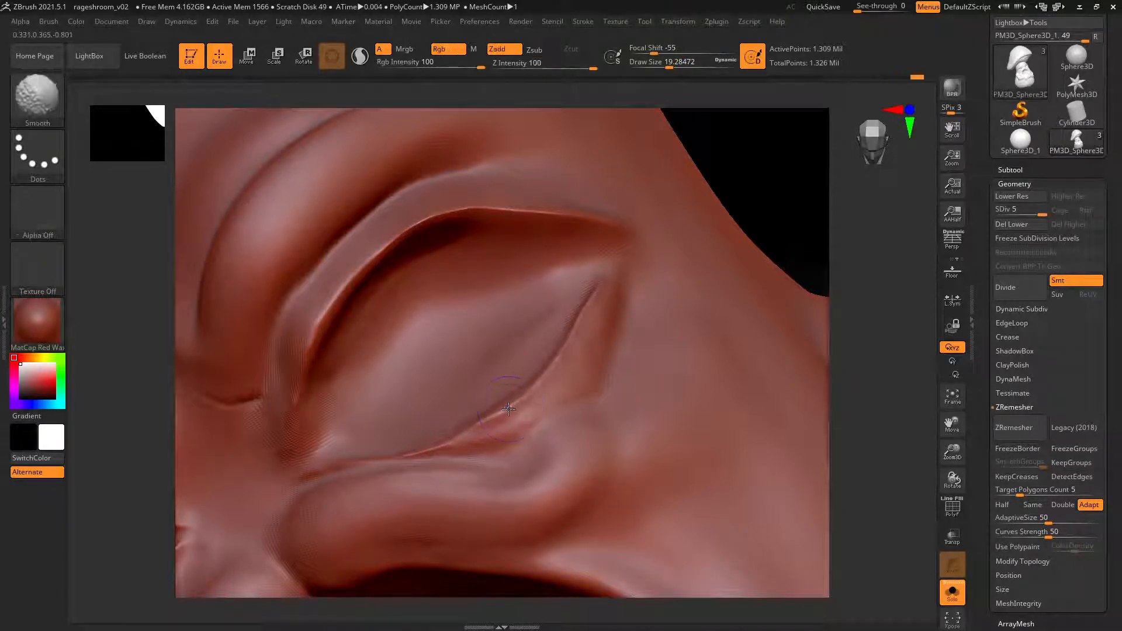
{"action": "left_click_drag", "start_coordinate": [514, 408], "coordinate": [437, 438], "text": "shift"}
{"action": "left_click_drag", "start_coordinate": [578, 365], "coordinate": [535, 396], "text": "shift"}
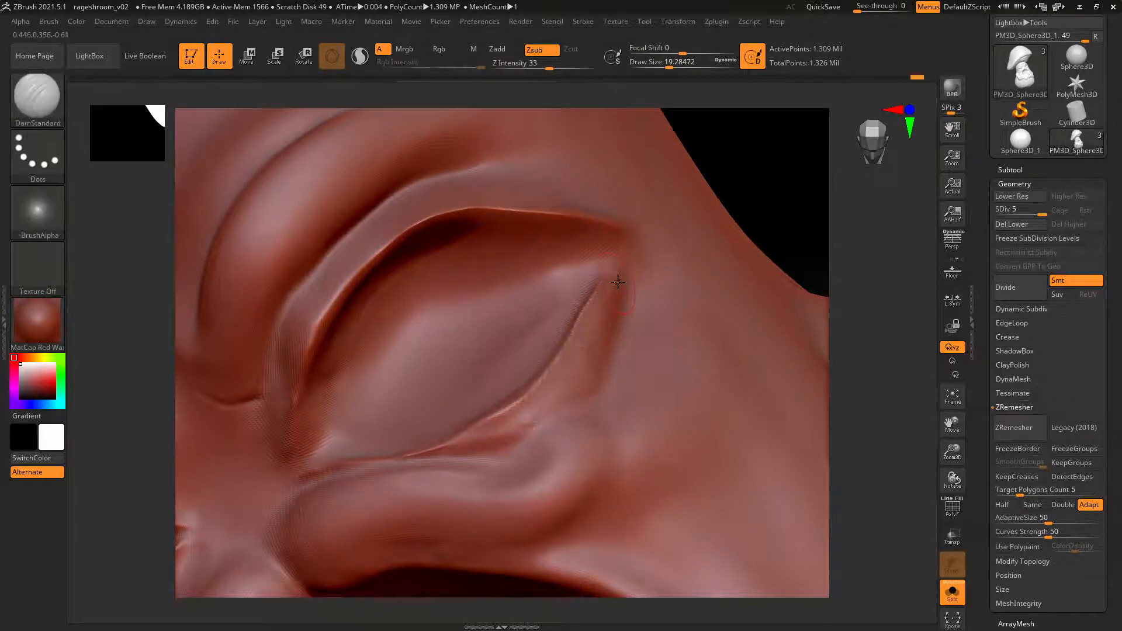
Carve a DamStandard crease into the wide eye's outer corner, extending the lower lid line.
{"action": "right_click_drag", "start_coordinate": [558, 327], "coordinate": [608, 290]}
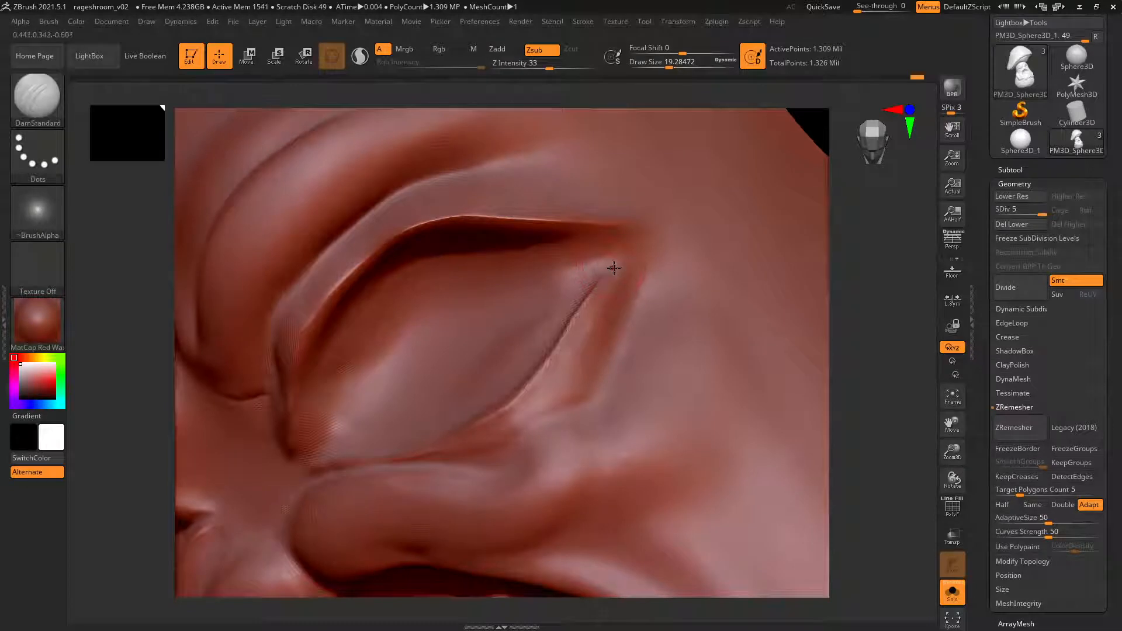
{"action": "left_click_drag", "start_coordinate": [617, 265], "coordinate": [578, 313]}
{"action": "key", "text": "ctrl+z"}
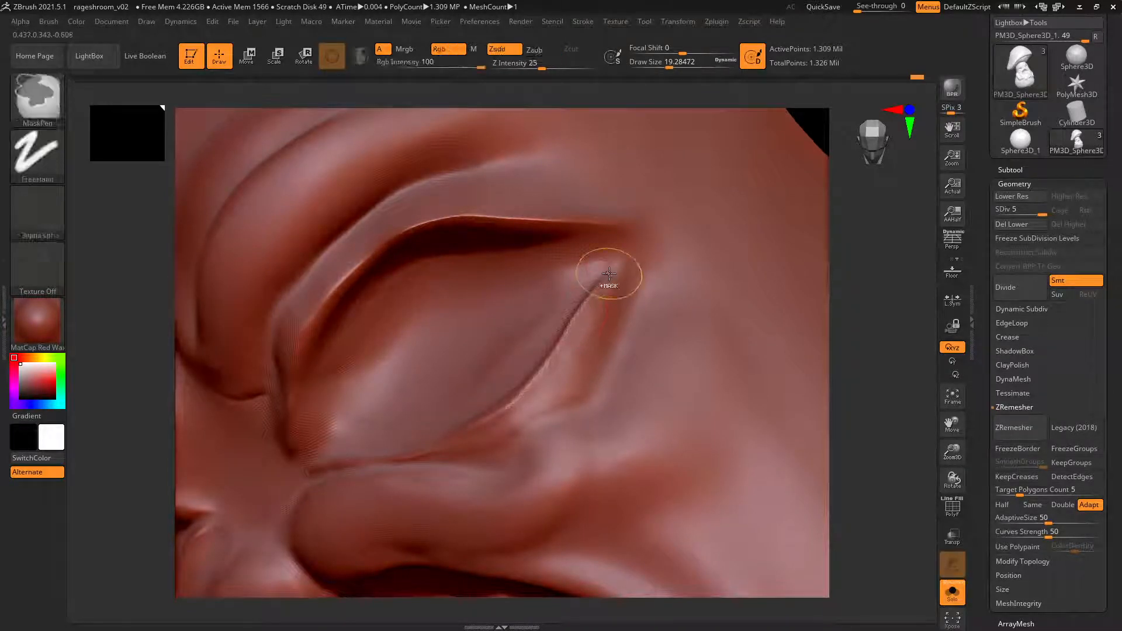
{"action": "mouse_move", "coordinate": [609, 264]}
{"action": "left_mouse_down"}
{"action": "mouse_move", "coordinate": [591, 298]}
{"action": "mouse_move", "coordinate": [637, 252]}
{"action": "mouse_move", "coordinate": [610, 289]}
{"action": "mouse_move", "coordinate": [626, 270]}
{"action": "left_mouse_up"}
{"action": "left_click_drag", "start_coordinate": [596, 316], "coordinate": [615, 296]}
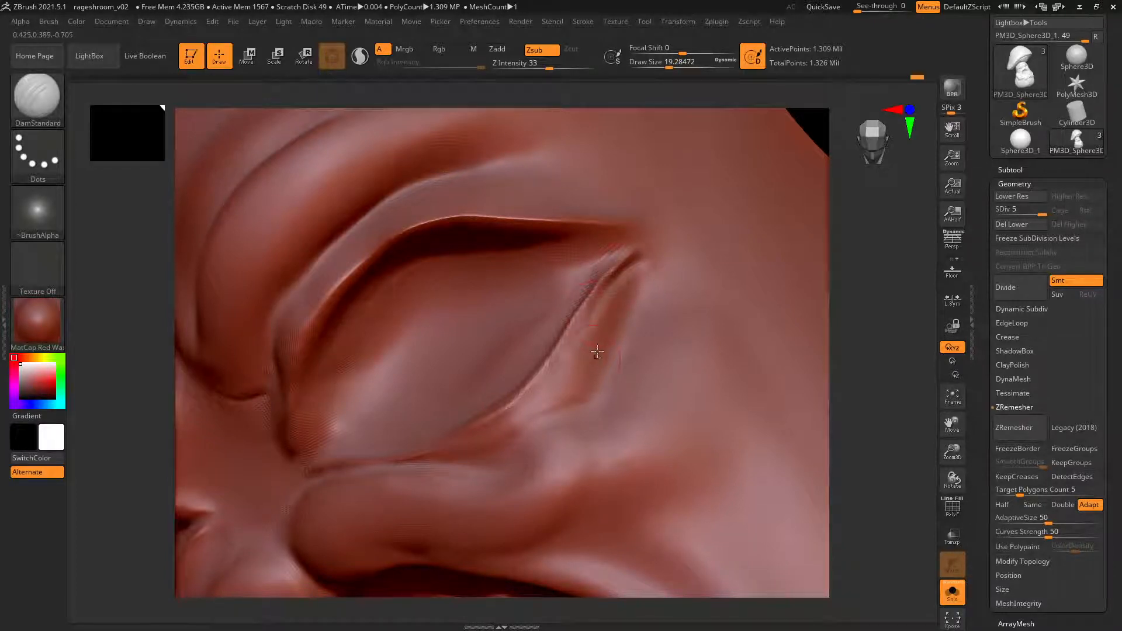
Show the eyeballs again, smooth the wide eye's lower lid and refine the narrowed eye's lower lid with DamStandard.
{"action": "mouse_move", "coordinate": [538, 395]}
{"action": "right_mouse_down", "text": "ctrl"}
{"action": "mouse_move", "coordinate": [603, 255]}
{"action": "mouse_move", "coordinate": [551, 256]}
{"action": "mouse_move", "coordinate": [699, 218]}
{"action": "mouse_move", "coordinate": [674, 286]}
{"action": "right_mouse_up", "text": "ctrl"}
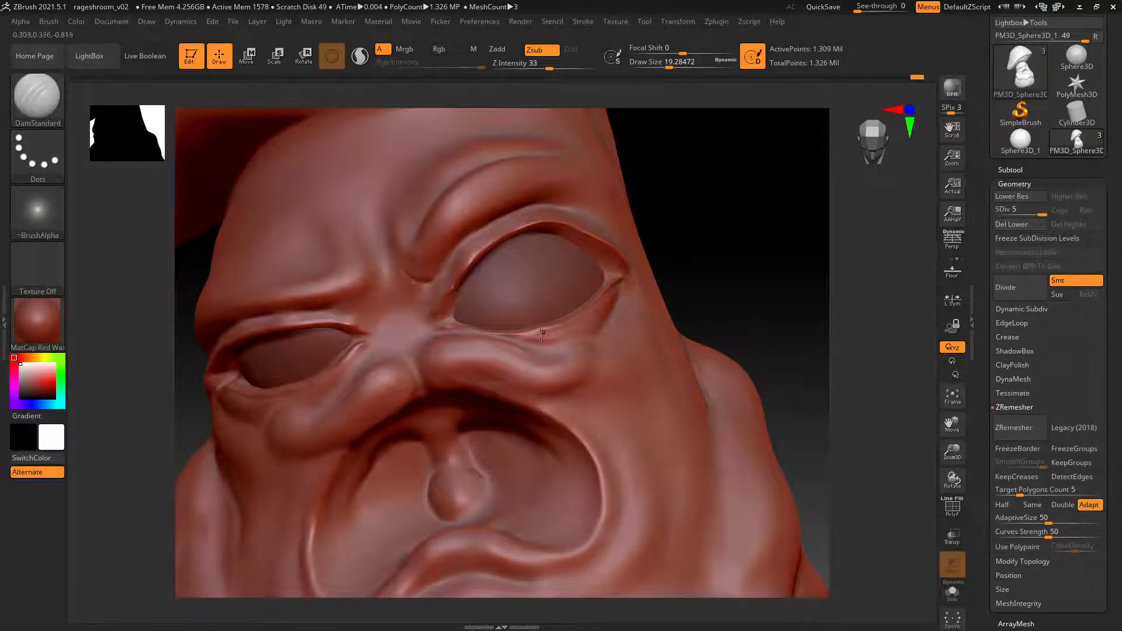
{"action": "left_click_drag", "start_coordinate": [541, 334], "coordinate": [547, 339], "text": "shift"}
{"action": "key", "text": "shift"}
{"action": "mouse_move", "coordinate": [517, 327]}
{"action": "right_mouse_down"}
{"action": "mouse_move", "coordinate": [472, 297]}
{"action": "mouse_move", "coordinate": [497, 292]}
{"action": "right_mouse_up"}
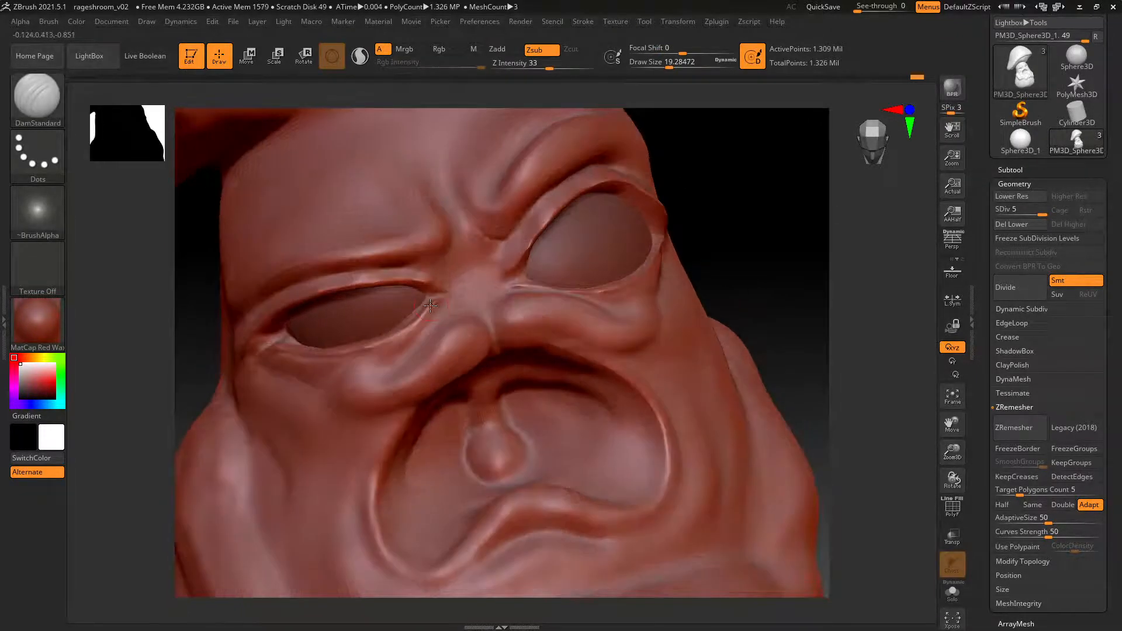
{"action": "left_click_drag", "start_coordinate": [416, 324], "coordinate": [370, 345]}
{"action": "key", "text": "shift"}
{"action": "key", "text": "shift"}
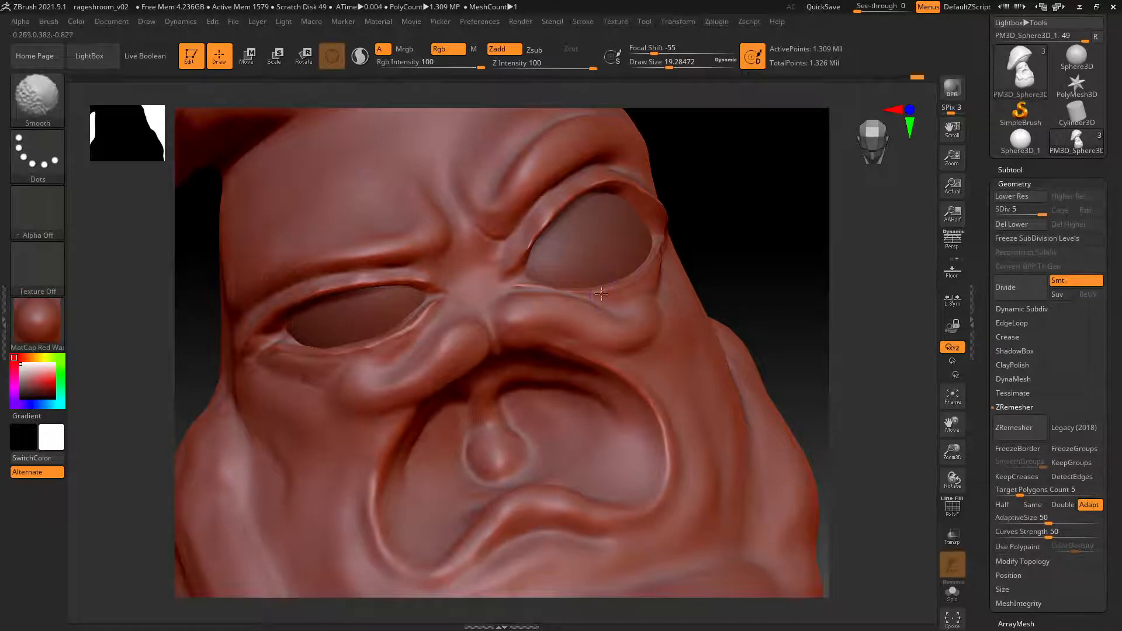
Lower the head to subdivision level 4 and smooth the wide eye's upper lid edge from the inner corner to the outer side.
{"action": "right_click_drag", "start_coordinate": [455, 308], "coordinate": [458, 263], "text": "ctrl"}
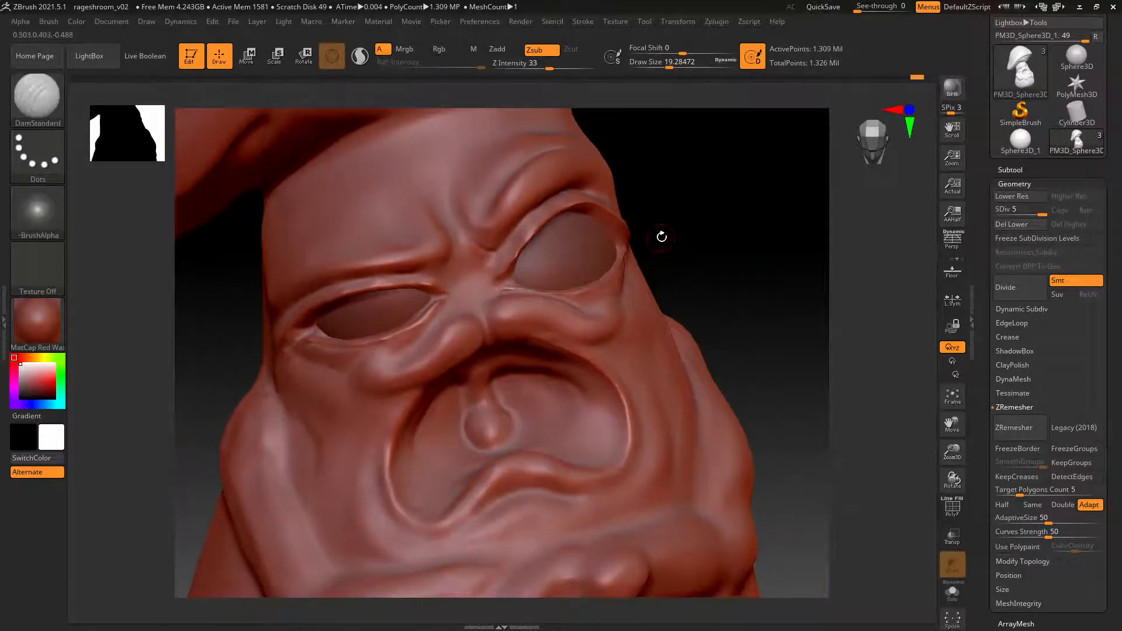
{"action": "mouse_move", "coordinate": [674, 224]}
{"action": "right_mouse_down"}
{"action": "mouse_move", "coordinate": [646, 231]}
{"action": "mouse_move", "coordinate": [689, 220]}
{"action": "right_mouse_up"}
{"action": "key", "text": "shift"}
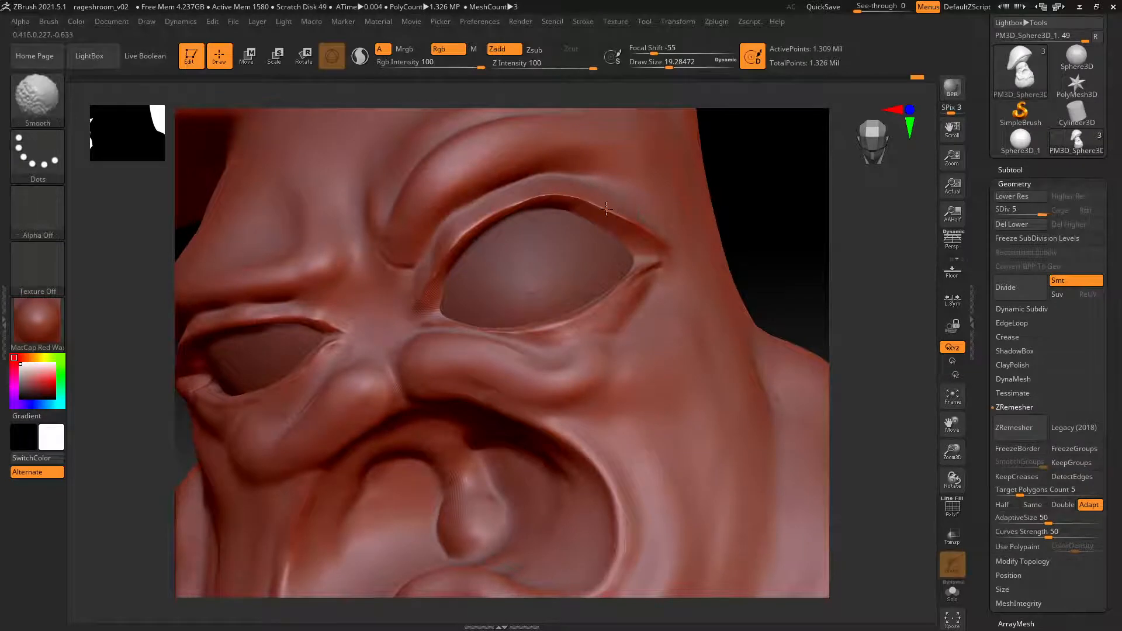
{"action": "key", "text": "shift+d"}
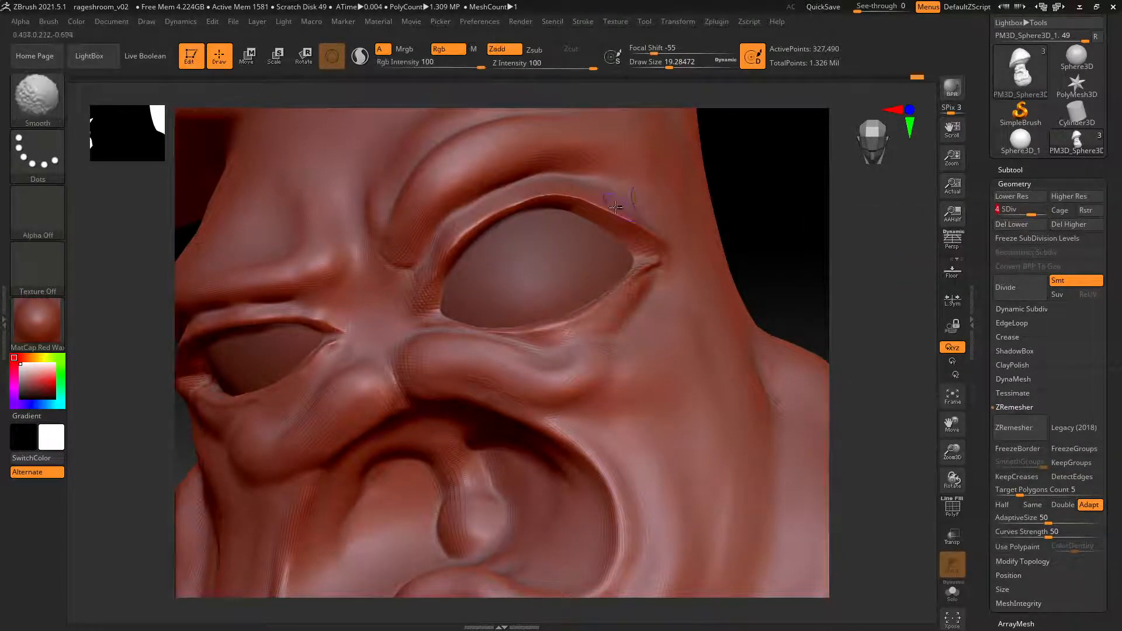
{"action": "mouse_move", "coordinate": [615, 207]}
{"action": "left_mouse_down", "text": "shift"}
{"action": "mouse_move", "coordinate": [661, 242]}
{"action": "mouse_move", "coordinate": [590, 206]}
{"action": "left_mouse_up", "text": "shift"}
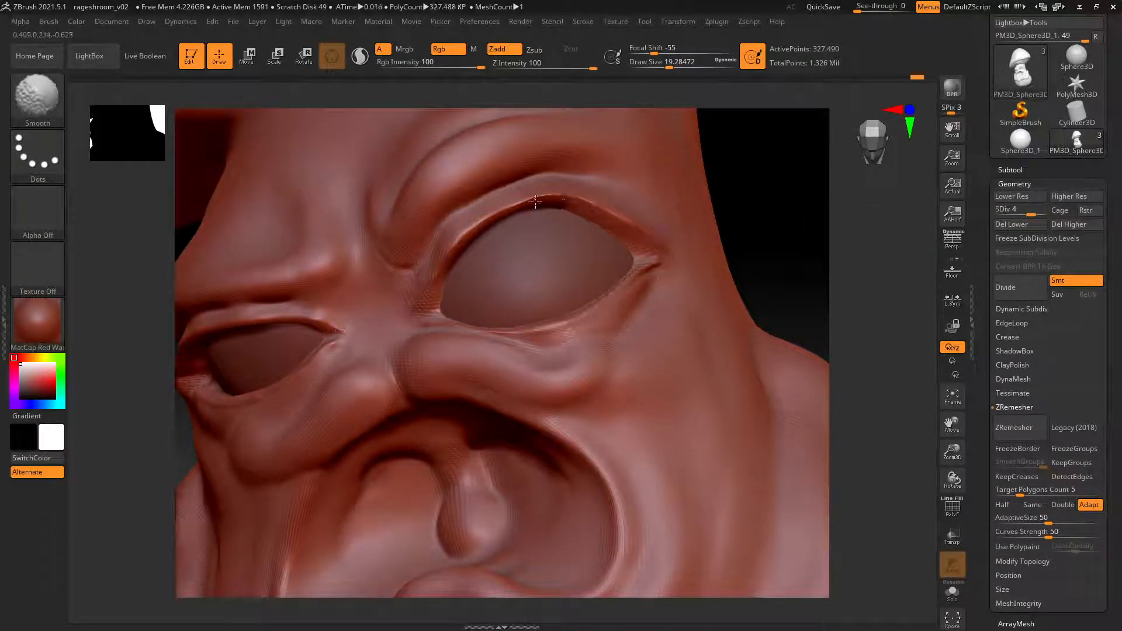
{"action": "mouse_move", "coordinate": [465, 227]}
{"action": "left_mouse_down", "text": "shift"}
{"action": "mouse_move", "coordinate": [461, 252]}
{"action": "mouse_move", "coordinate": [481, 222]}
{"action": "mouse_move", "coordinate": [528, 200]}
{"action": "mouse_move", "coordinate": [517, 200]}
{"action": "left_mouse_up", "text": "shift"}
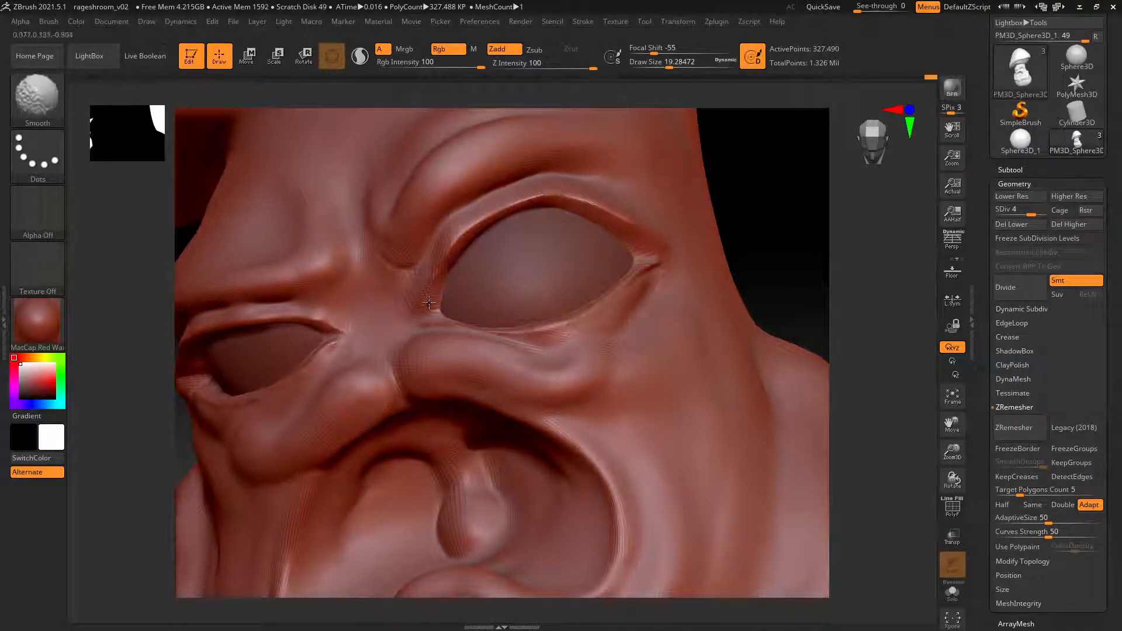
{"action": "left_click_drag", "start_coordinate": [429, 303], "coordinate": [473, 223], "text": "shift"}
{"action": "left_click_drag", "start_coordinate": [614, 212], "coordinate": [576, 201], "text": "shift"}
Build up the wide eye's upper lid rim with ClayTubes and smooth the added volume.
{"action": "key", "text": "b"}
{"action": "key", "text": "c"}
{"action": "key", "text": "t"}
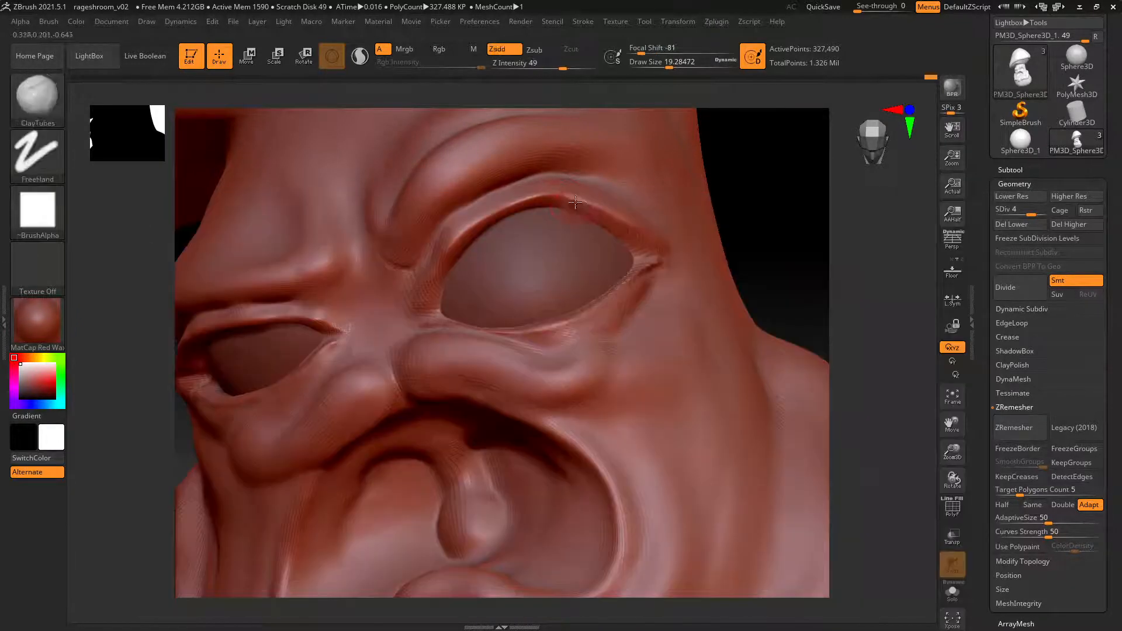
{"action": "mouse_move", "coordinate": [450, 256]}
{"action": "left_mouse_down"}
{"action": "mouse_move", "coordinate": [535, 197]}
{"action": "mouse_move", "coordinate": [620, 213]}
{"action": "mouse_move", "coordinate": [656, 235]}
{"action": "left_mouse_up"}
{"action": "left_click_drag", "start_coordinate": [594, 207], "coordinate": [558, 201], "text": "shift"}
{"action": "left_click_drag", "start_coordinate": [479, 224], "coordinate": [475, 221], "text": "shift"}
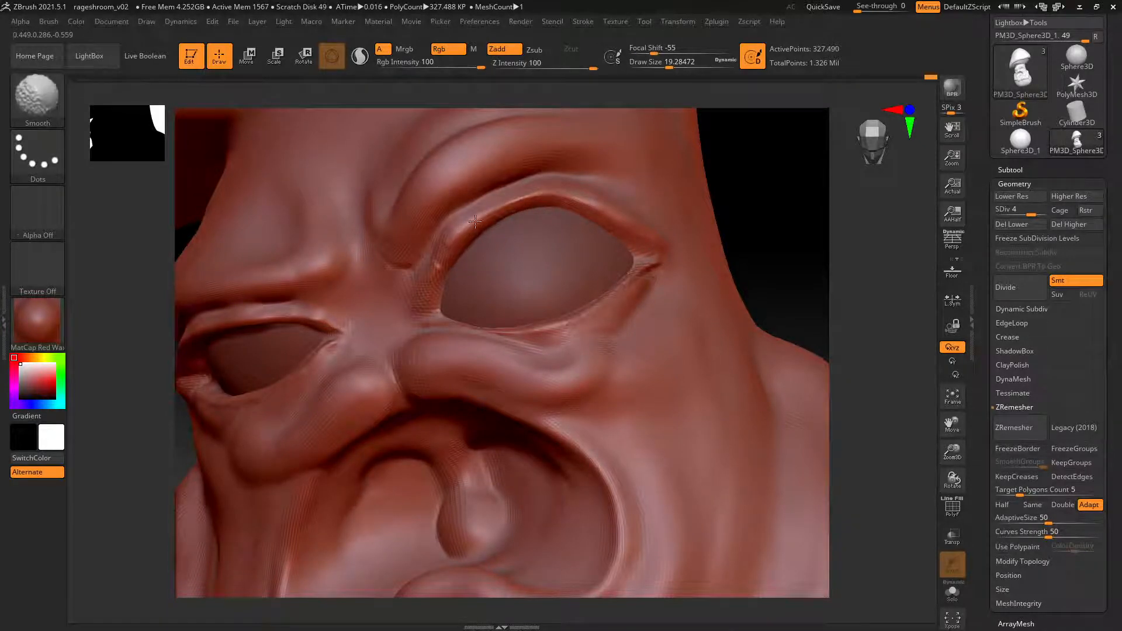
Thicken the narrowed eye's upper lid rim with ClayTubes and soften it towards the outer corner.
{"action": "right_click_drag", "start_coordinate": [572, 196], "coordinate": [513, 210]}
{"action": "right_click_drag", "start_coordinate": [416, 253], "coordinate": [447, 249]}
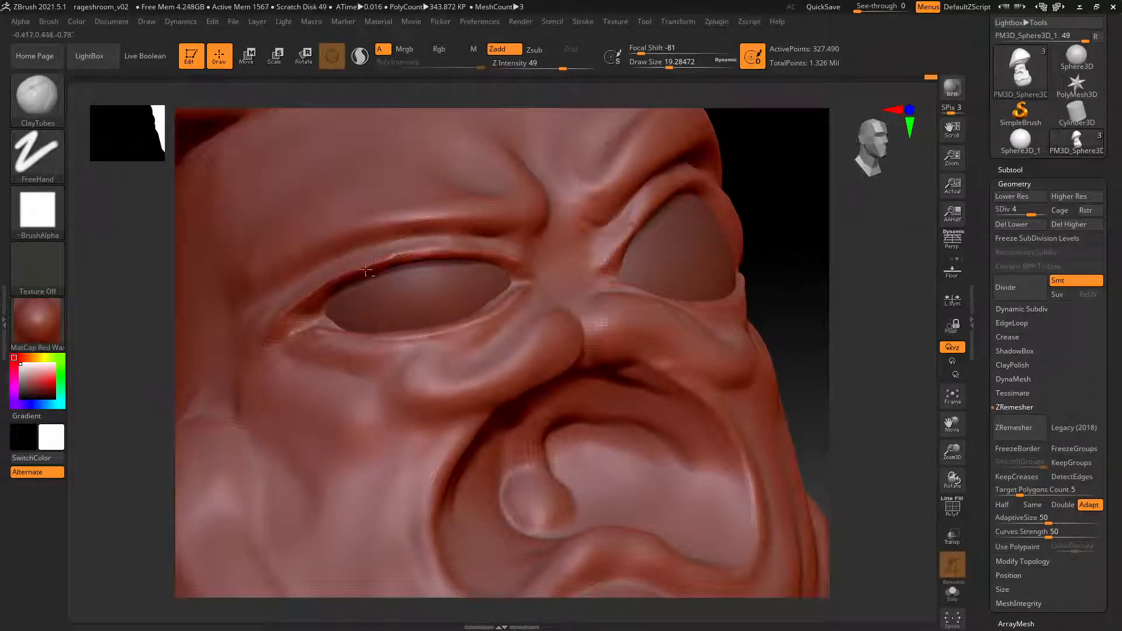
{"action": "mouse_move", "coordinate": [402, 256]}
{"action": "left_mouse_down"}
{"action": "mouse_move", "coordinate": [514, 264]}
{"action": "mouse_move", "coordinate": [369, 263]}
{"action": "left_mouse_up"}
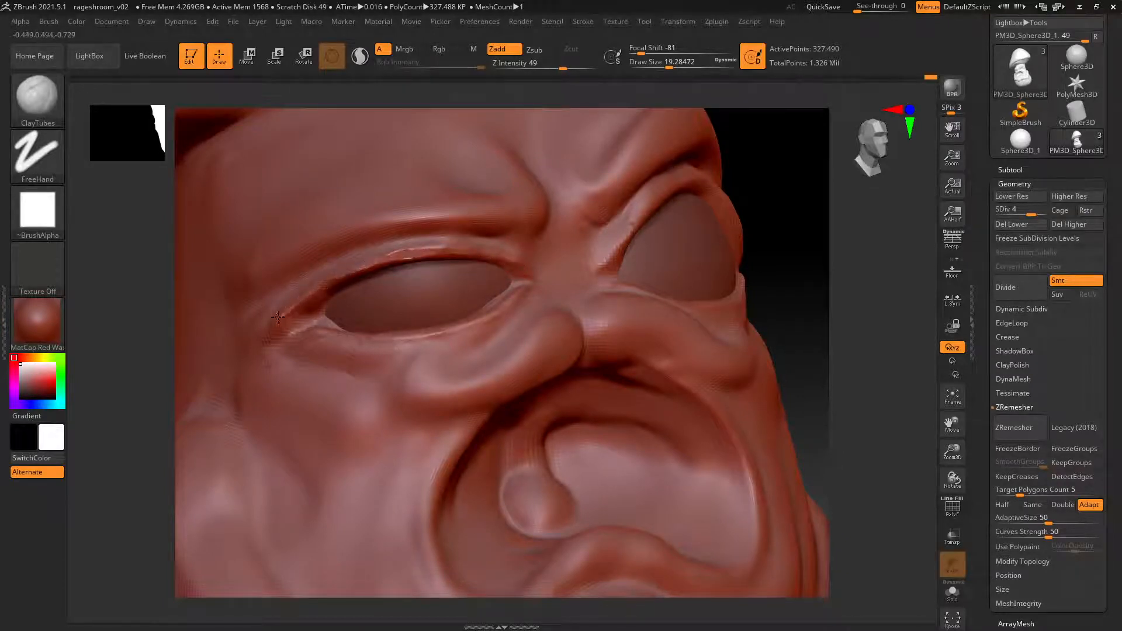
{"action": "key", "text": "shift"}
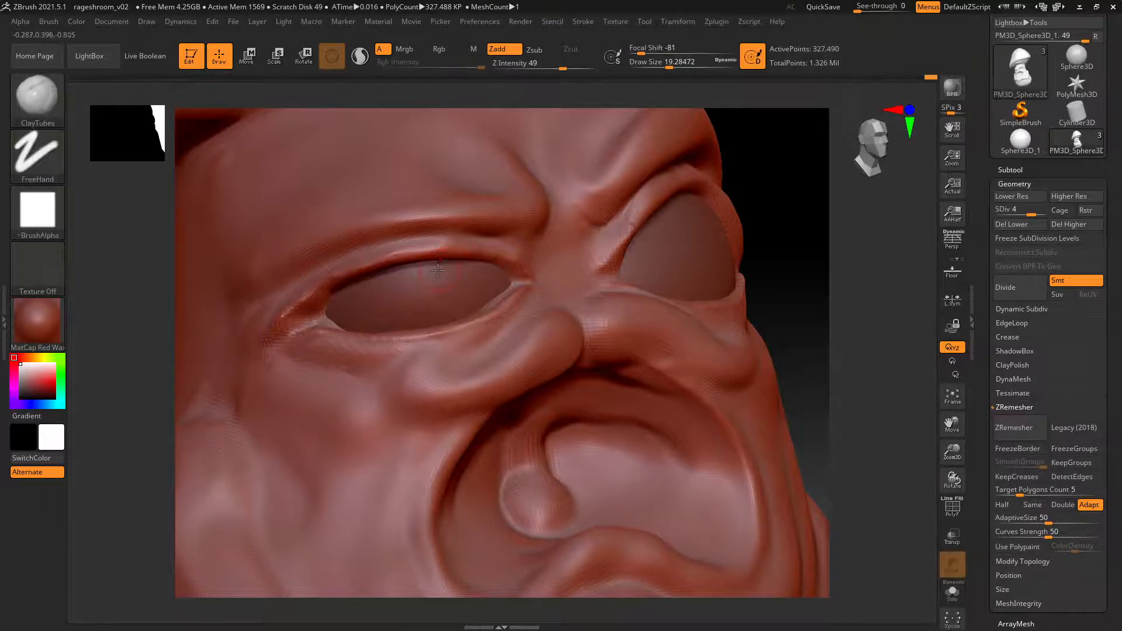
Undo the last stroke and carve the crease above the narrowed eye's upper lid with DamStandard.
{"action": "key", "text": "b"}
{"action": "key", "text": "d"}
{"action": "key", "text": "s"}
{"action": "right_click_drag", "start_coordinate": [491, 235], "coordinate": [540, 235]}
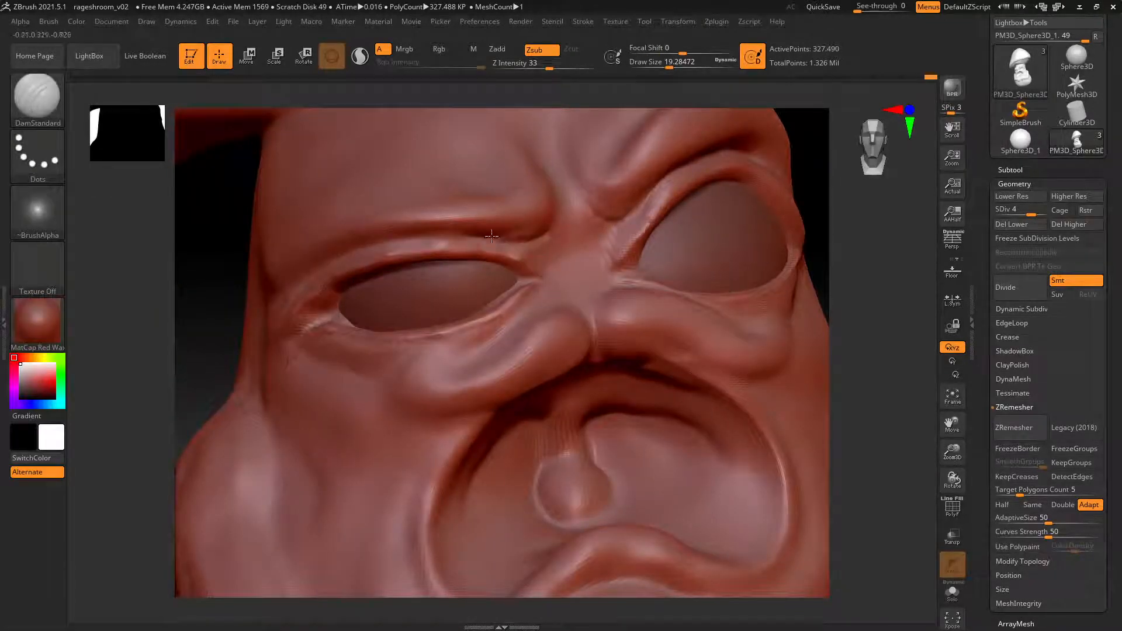
{"action": "key", "text": "ctrl+z"}
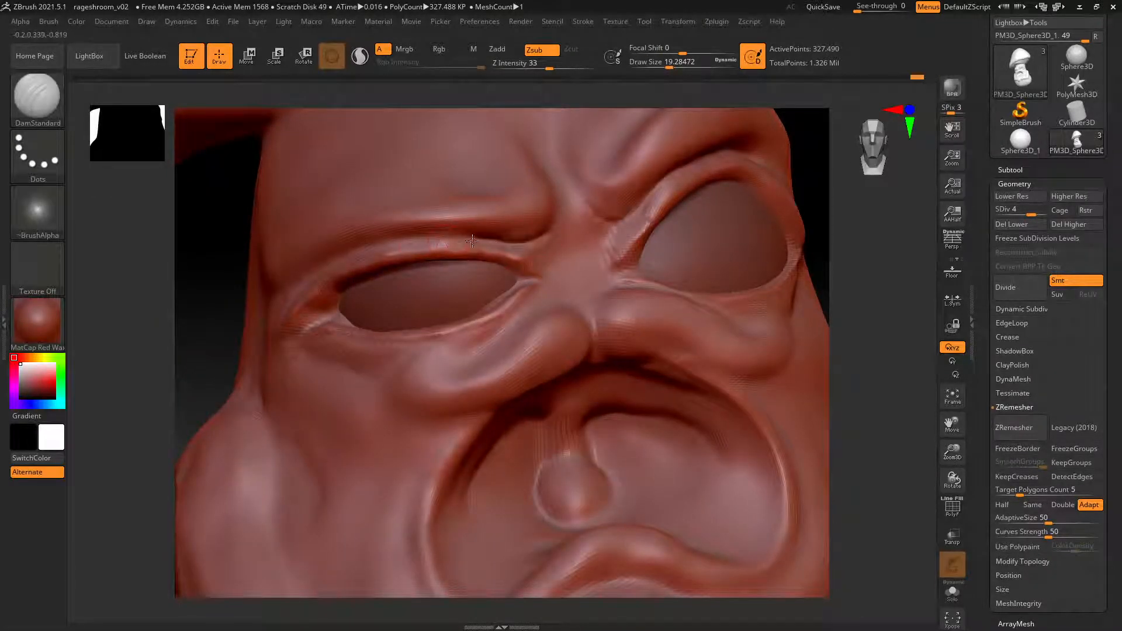
{"action": "left_click_drag", "start_coordinate": [472, 240], "coordinate": [328, 260]}
Isolate the head from the eyeballs and examine both eyes' lids and creases from several angles.
{"action": "right_click_drag", "start_coordinate": [297, 254], "coordinate": [337, 260]}
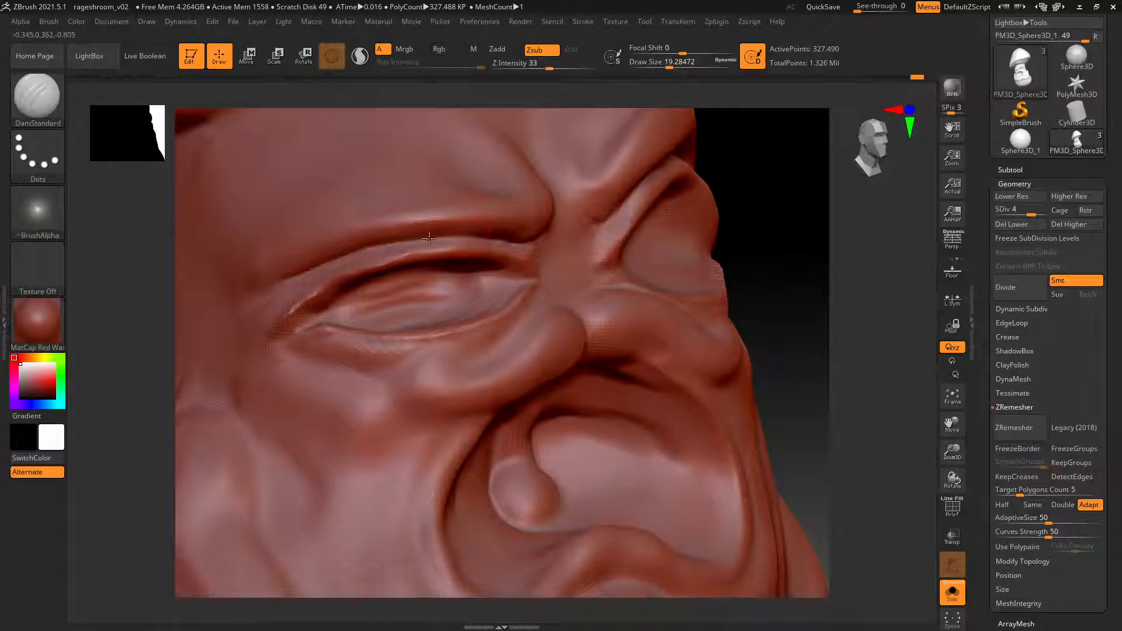
{"action": "right_click_drag", "start_coordinate": [503, 234], "coordinate": [561, 267]}
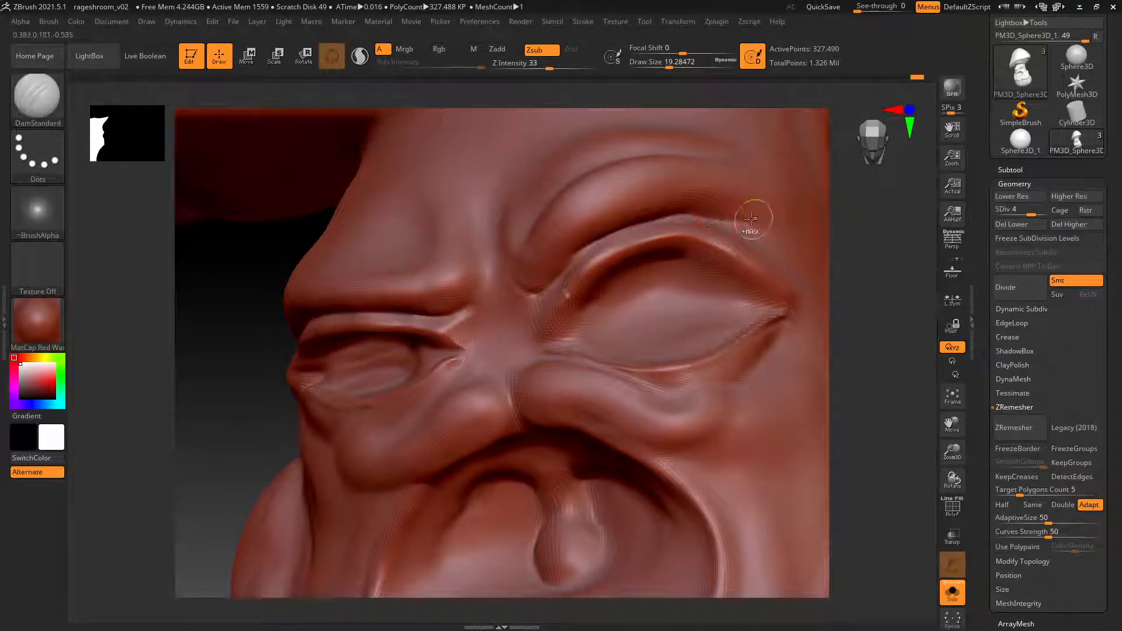
{"action": "key", "text": "ctrl"}
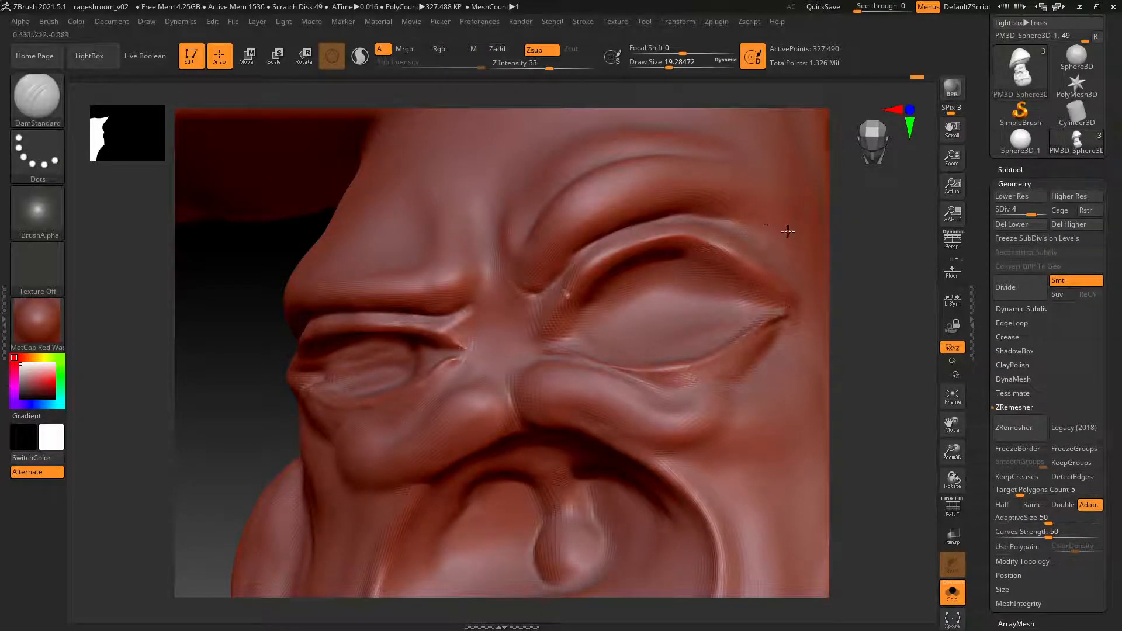
{"action": "mouse_move", "coordinate": [691, 202]}
{"action": "right_mouse_down", "text": "ctrl"}
{"action": "mouse_move", "coordinate": [596, 220]}
{"action": "mouse_move", "coordinate": [619, 229]}
{"action": "mouse_move", "coordinate": [560, 231]}
{"action": "right_mouse_up", "text": "ctrl"}
{"action": "right_click_drag", "start_coordinate": [555, 298], "coordinate": [623, 294], "text": "ctrl"}
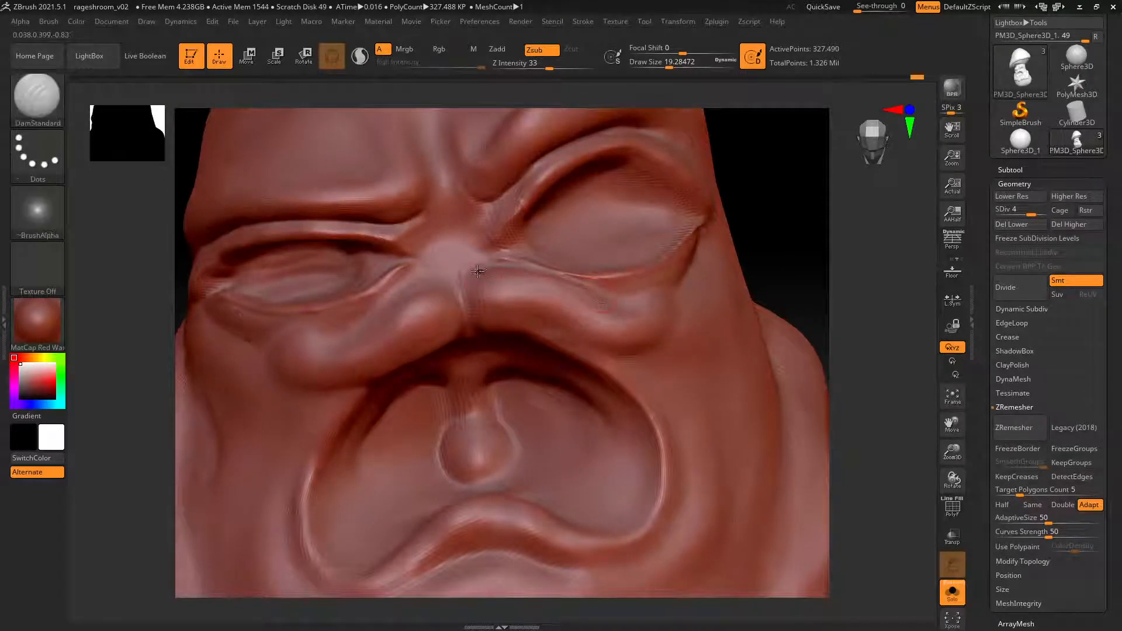
Raise the mesh to subdivision level 5 and carve the curled outline of the mustache half under the larger eye with DamStandard.
{"action": "left_click", "coordinate": [1045, 211]}
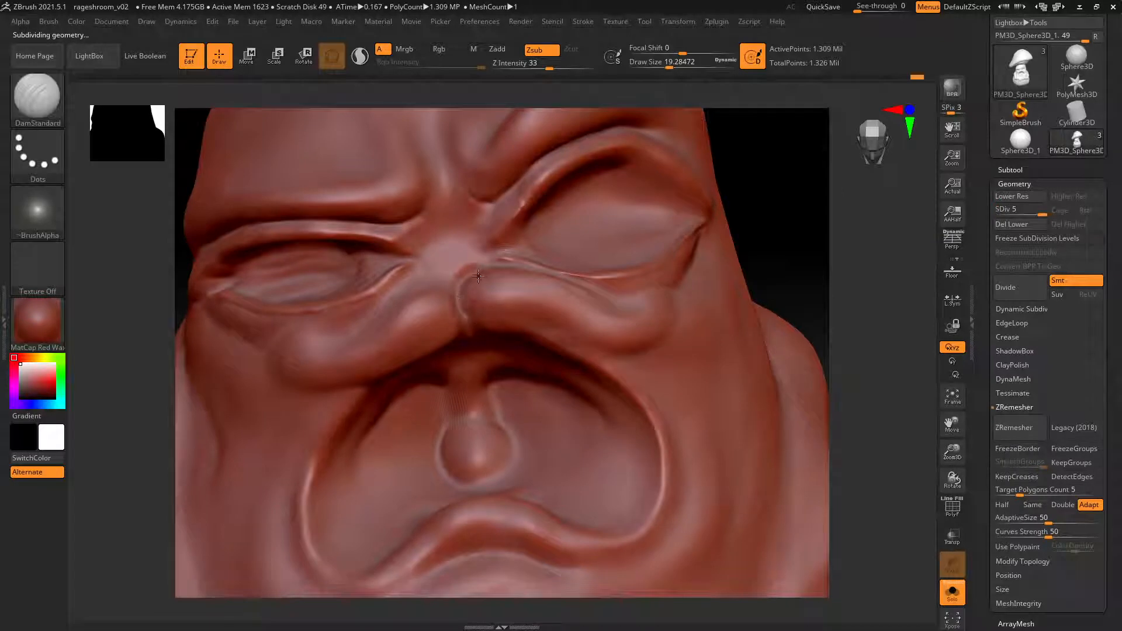
{"action": "left_click_drag", "start_coordinate": [477, 272], "coordinate": [549, 273]}
{"action": "key", "text": "ctrl+z"}
{"action": "mouse_move", "coordinate": [468, 271]}
{"action": "left_mouse_down"}
{"action": "mouse_move", "coordinate": [543, 270]}
{"action": "mouse_move", "coordinate": [638, 311]}
{"action": "mouse_move", "coordinate": [660, 295]}
{"action": "mouse_move", "coordinate": [629, 302]}
{"action": "mouse_move", "coordinate": [643, 289]}
{"action": "mouse_move", "coordinate": [671, 307]}
{"action": "mouse_move", "coordinate": [649, 336]}
{"action": "mouse_move", "coordinate": [659, 316]}
{"action": "left_mouse_up"}
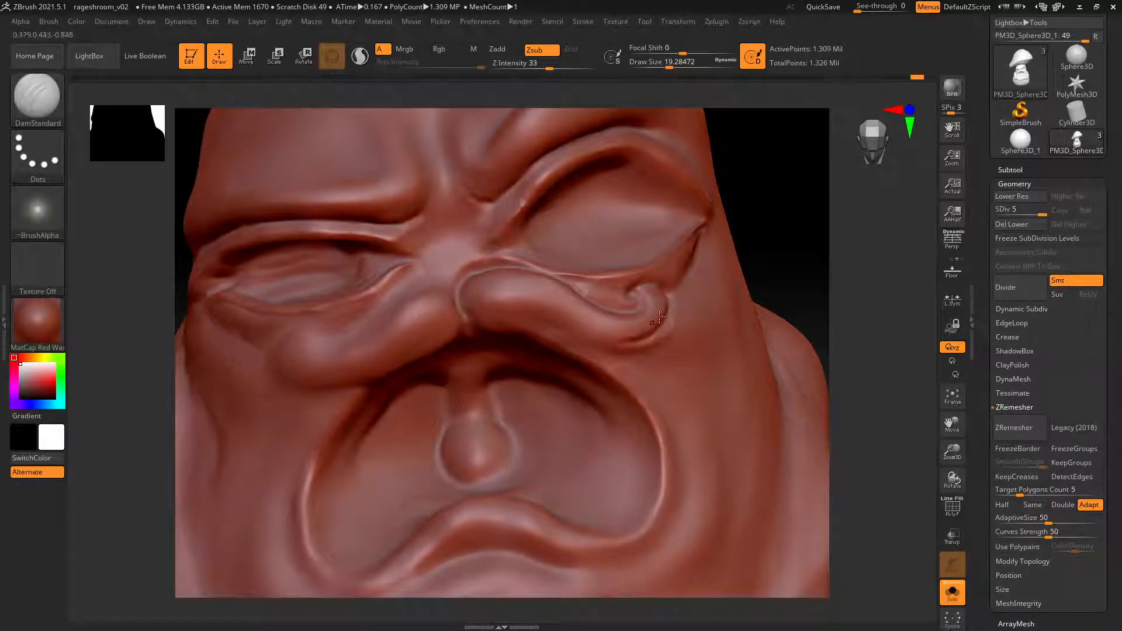
{"action": "key", "text": "ctrl+z"}
{"action": "mouse_move", "coordinate": [504, 312]}
{"action": "left_mouse_down"}
{"action": "mouse_move", "coordinate": [554, 321]}
{"action": "mouse_move", "coordinate": [526, 320]}
{"action": "mouse_move", "coordinate": [581, 351]}
{"action": "mouse_move", "coordinate": [658, 350]}
{"action": "left_mouse_up"}
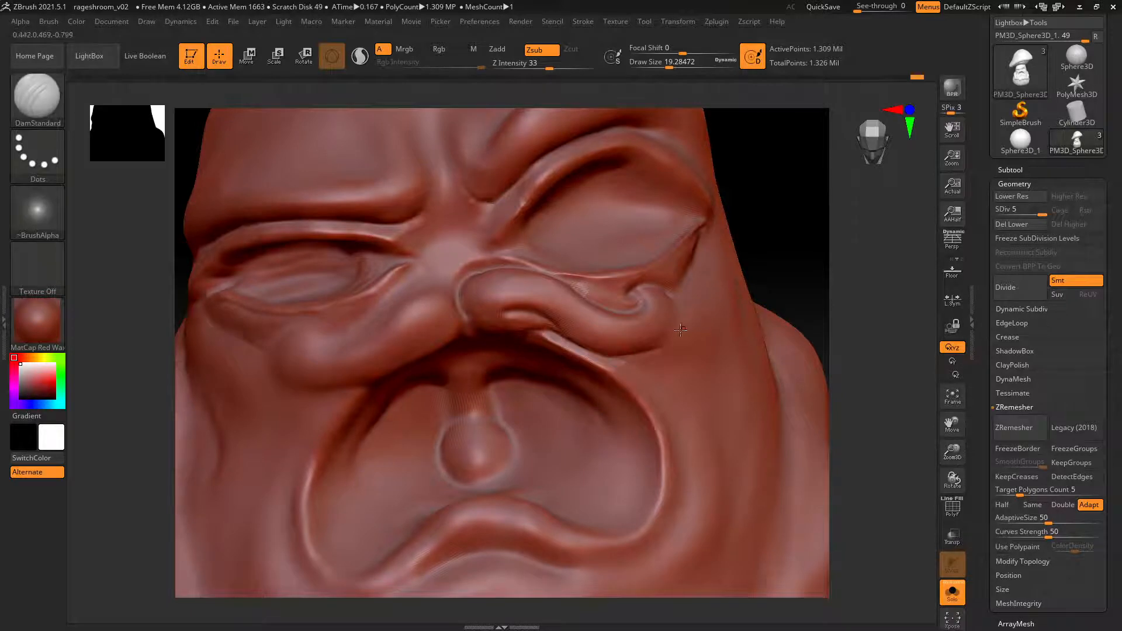
{"action": "right_click_drag", "start_coordinate": [681, 327], "coordinate": [659, 314]}
{"action": "mouse_move", "coordinate": [631, 354]}
{"action": "left_mouse_down"}
{"action": "mouse_move", "coordinate": [679, 333]}
{"action": "mouse_move", "coordinate": [678, 290]}
{"action": "mouse_move", "coordinate": [681, 327]}
{"action": "left_mouse_up"}
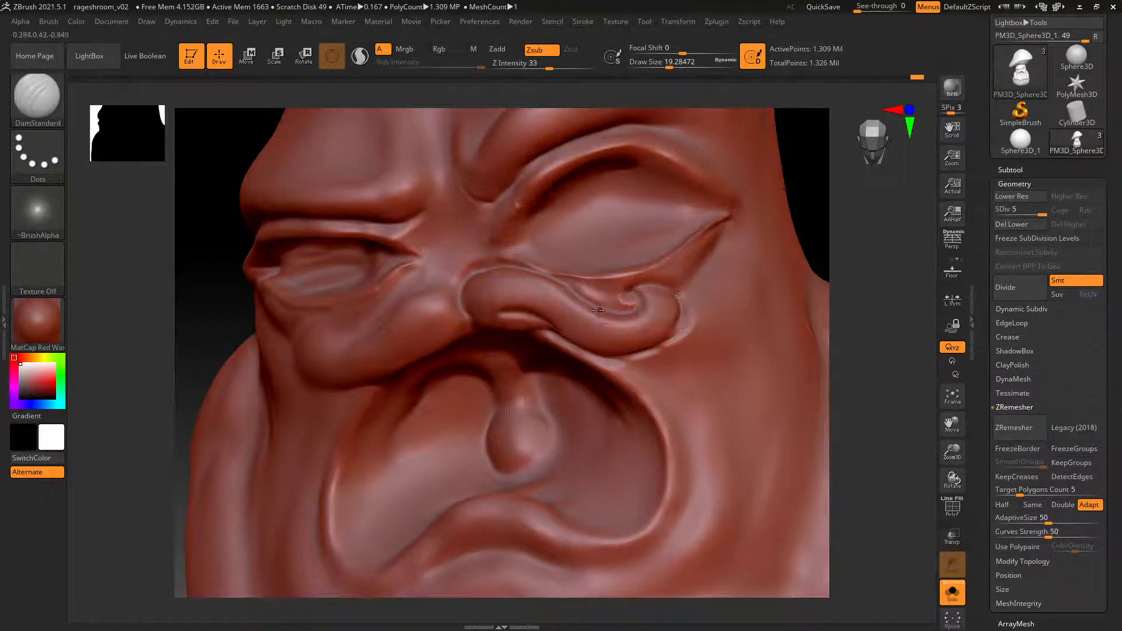
Carve the matching outline and curled tip of the mustache half under the squinting eye, including its lower edge above the mouth.
{"action": "right_click_drag", "start_coordinate": [598, 310], "coordinate": [618, 310]}
{"action": "right_click_drag", "start_coordinate": [441, 294], "coordinate": [541, 279]}
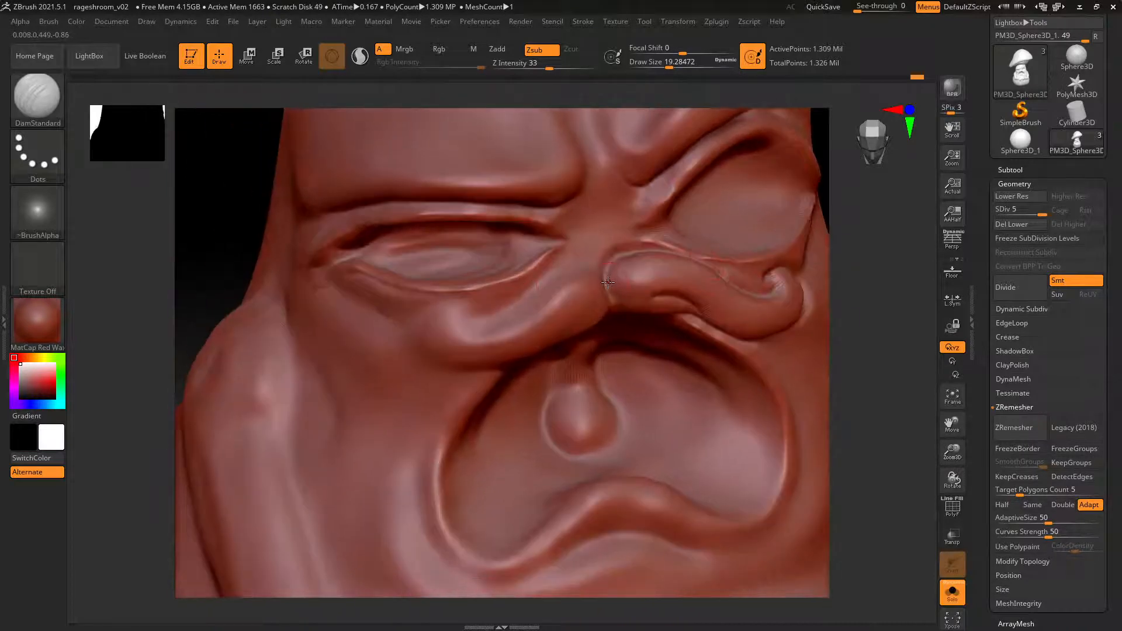
{"action": "mouse_move", "coordinate": [584, 268]}
{"action": "left_mouse_down"}
{"action": "mouse_move", "coordinate": [475, 326]}
{"action": "mouse_move", "coordinate": [468, 301]}
{"action": "mouse_move", "coordinate": [434, 316]}
{"action": "mouse_move", "coordinate": [446, 355]}
{"action": "mouse_move", "coordinate": [475, 322]}
{"action": "mouse_move", "coordinate": [450, 305]}
{"action": "mouse_move", "coordinate": [475, 367]}
{"action": "left_mouse_up"}
{"action": "key", "text": "ctrl+z"}
{"action": "right_click_drag", "start_coordinate": [537, 325], "coordinate": [498, 337]}
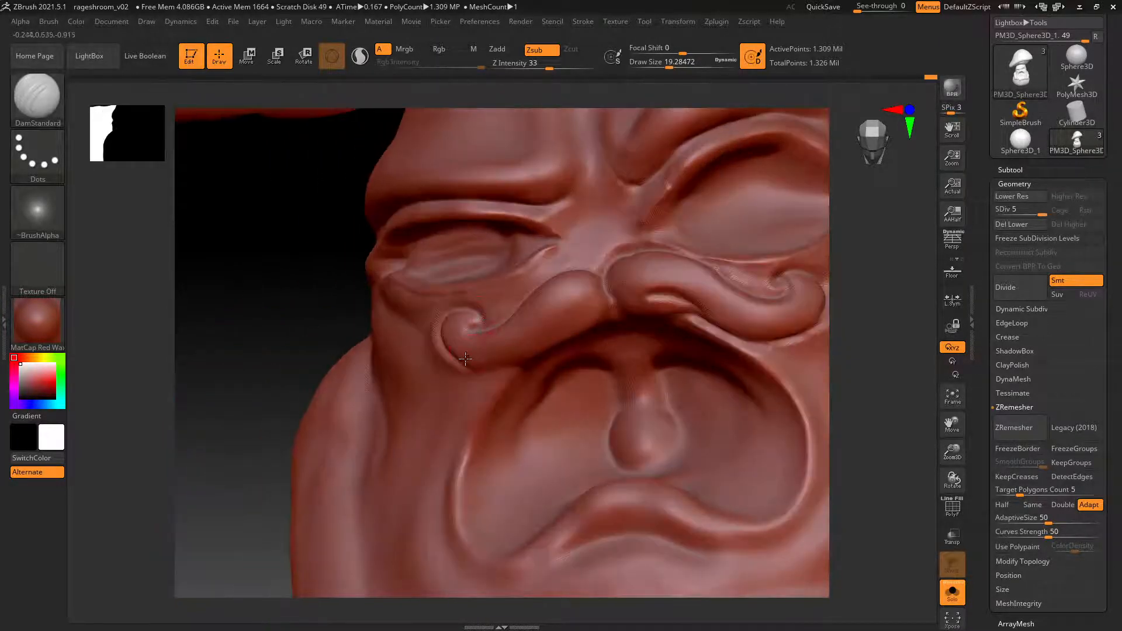
{"action": "left_click_drag", "start_coordinate": [461, 360], "coordinate": [481, 368]}
{"action": "right_click_drag", "start_coordinate": [561, 301], "coordinate": [553, 282]}
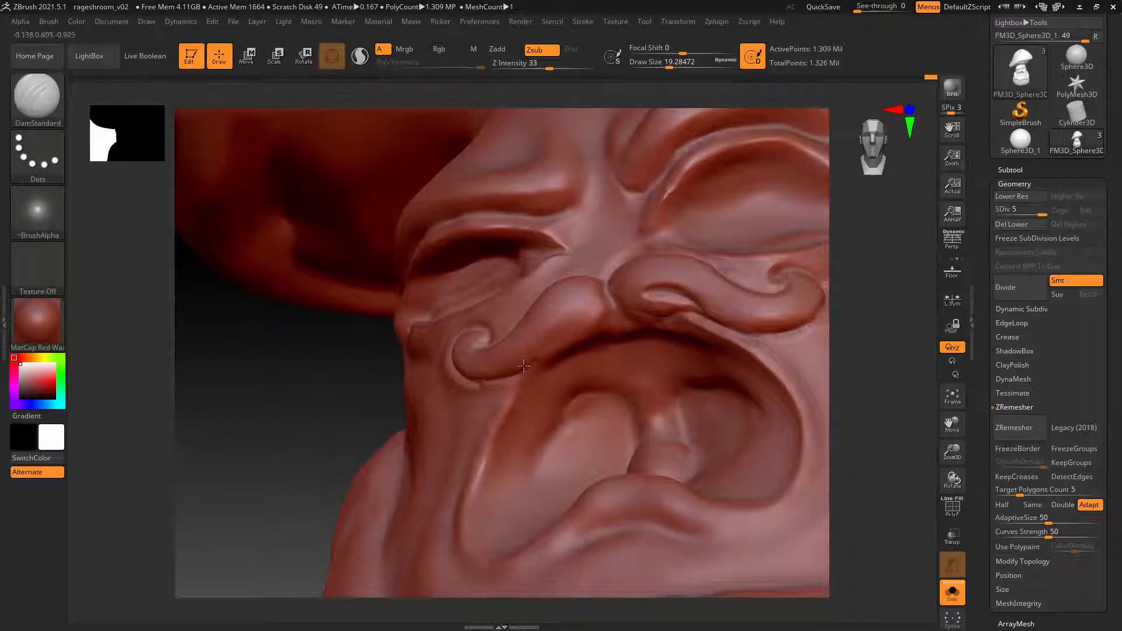
{"action": "left_click_drag", "start_coordinate": [529, 365], "coordinate": [576, 334]}
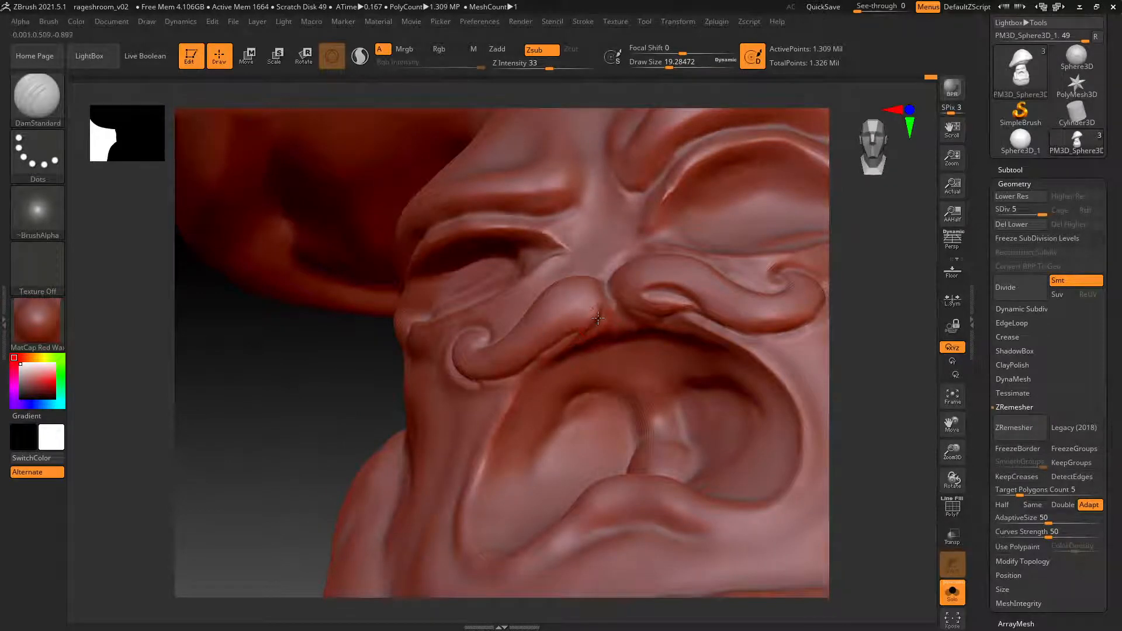
{"action": "key", "text": "ctrl"}
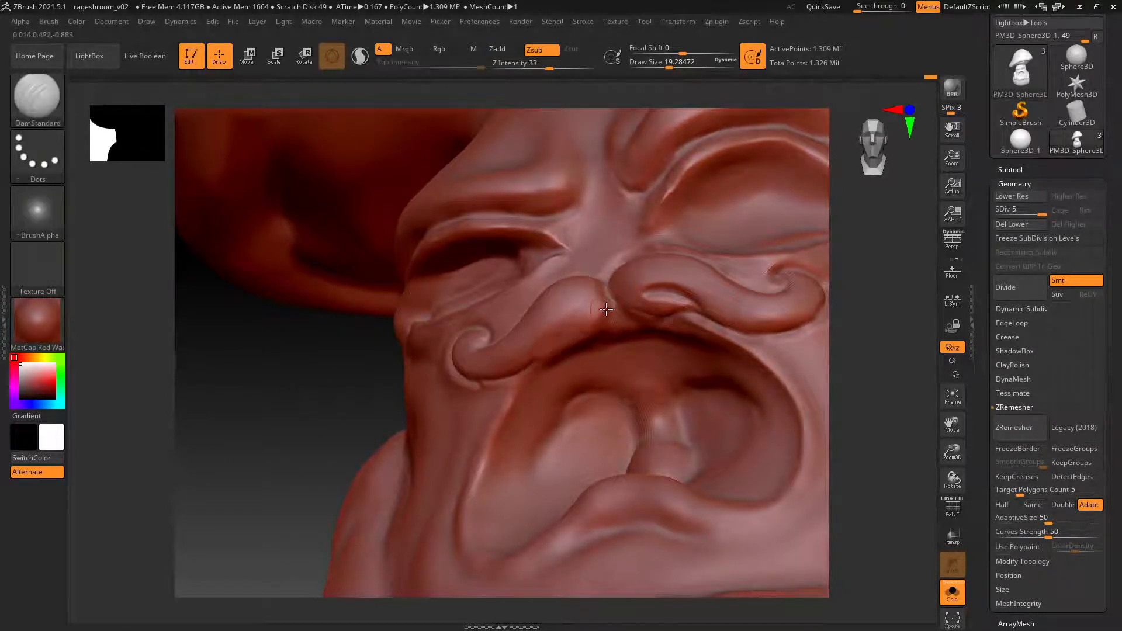
{"action": "left_click_drag", "start_coordinate": [611, 311], "coordinate": [546, 365]}
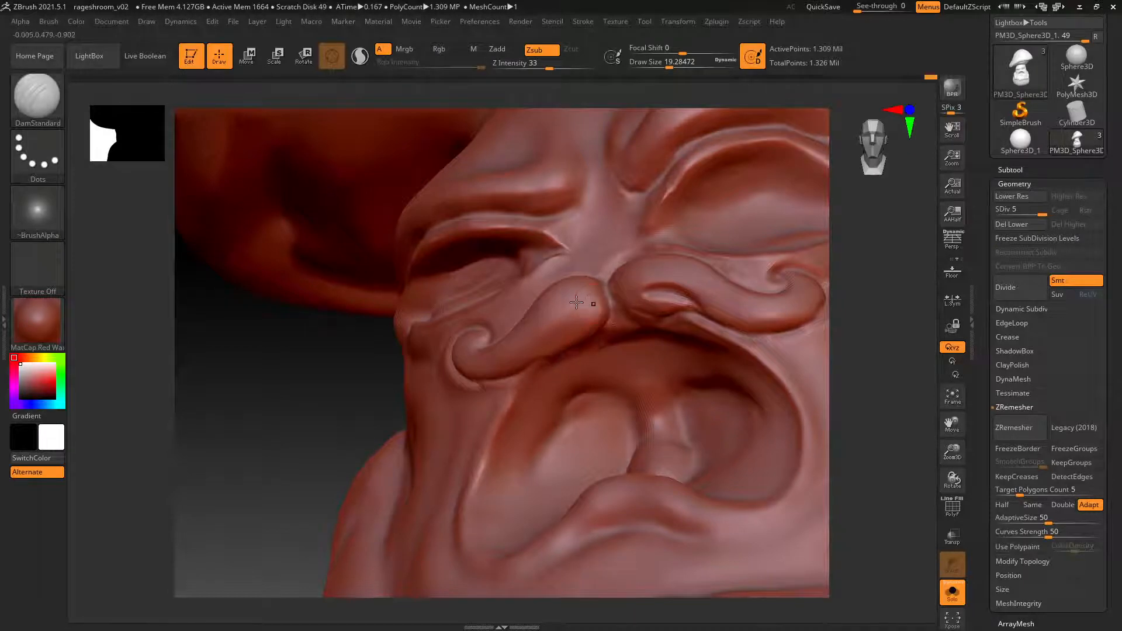
Build up the inner end of the mustache half under the larger eye with the ClayTubes brush.
{"action": "right_click_drag", "start_coordinate": [576, 302], "coordinate": [482, 296], "text": "alt"}
{"action": "mouse_move", "coordinate": [565, 311]}
{"action": "right_mouse_down"}
{"action": "mouse_move", "coordinate": [544, 319]}
{"action": "mouse_move", "coordinate": [524, 302]}
{"action": "right_mouse_up"}
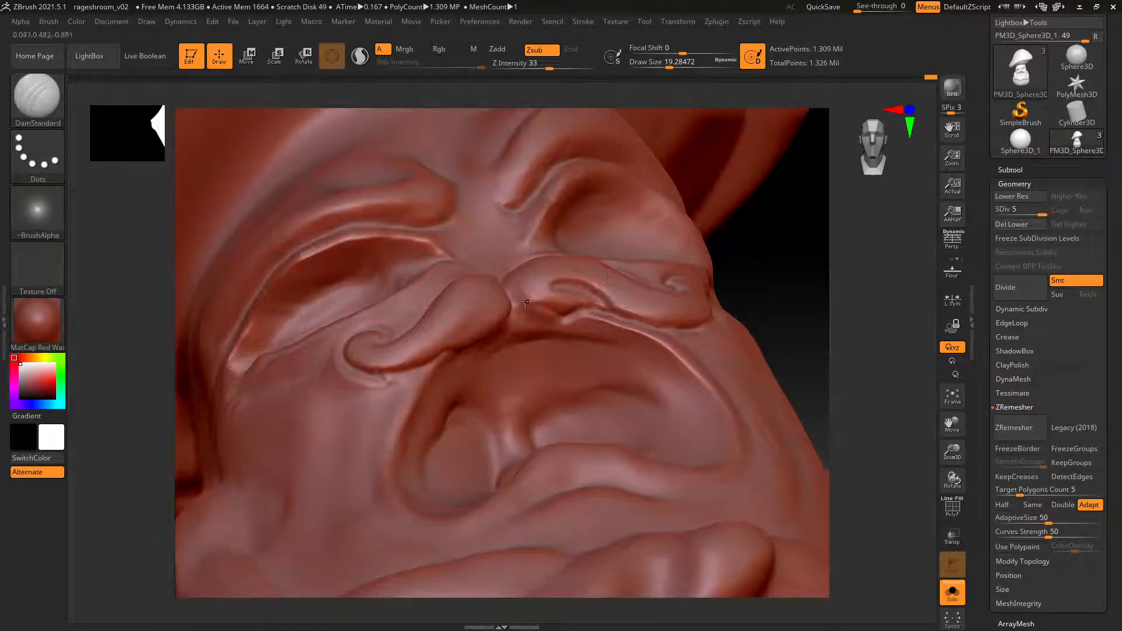
{"action": "mouse_move", "coordinate": [515, 300]}
{"action": "left_mouse_down"}
{"action": "mouse_move", "coordinate": [555, 321]}
{"action": "mouse_move", "coordinate": [620, 316]}
{"action": "mouse_move", "coordinate": [556, 304]}
{"action": "mouse_move", "coordinate": [582, 281]}
{"action": "mouse_move", "coordinate": [550, 280]}
{"action": "mouse_move", "coordinate": [610, 297]}
{"action": "left_mouse_up"}
{"action": "key", "text": "b"}
{"action": "key", "text": "c"}
{"action": "key", "text": "t"}
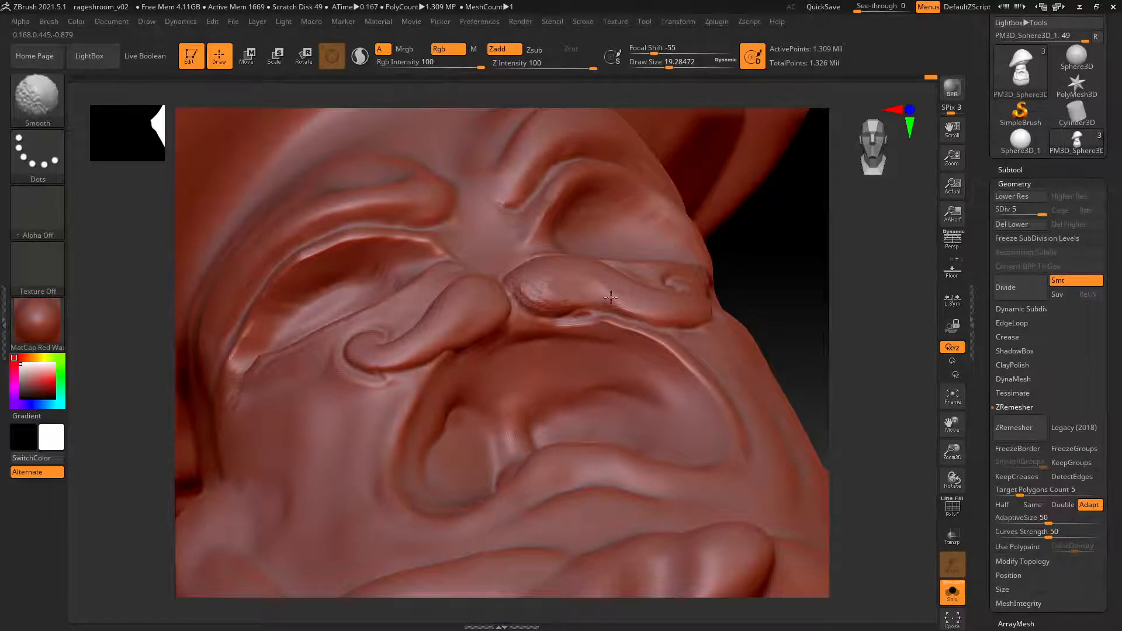
Add clay volume along the curl and body of the mustache half under the squinting eye.
{"action": "right_click_drag", "start_coordinate": [526, 257], "coordinate": [395, 357]}
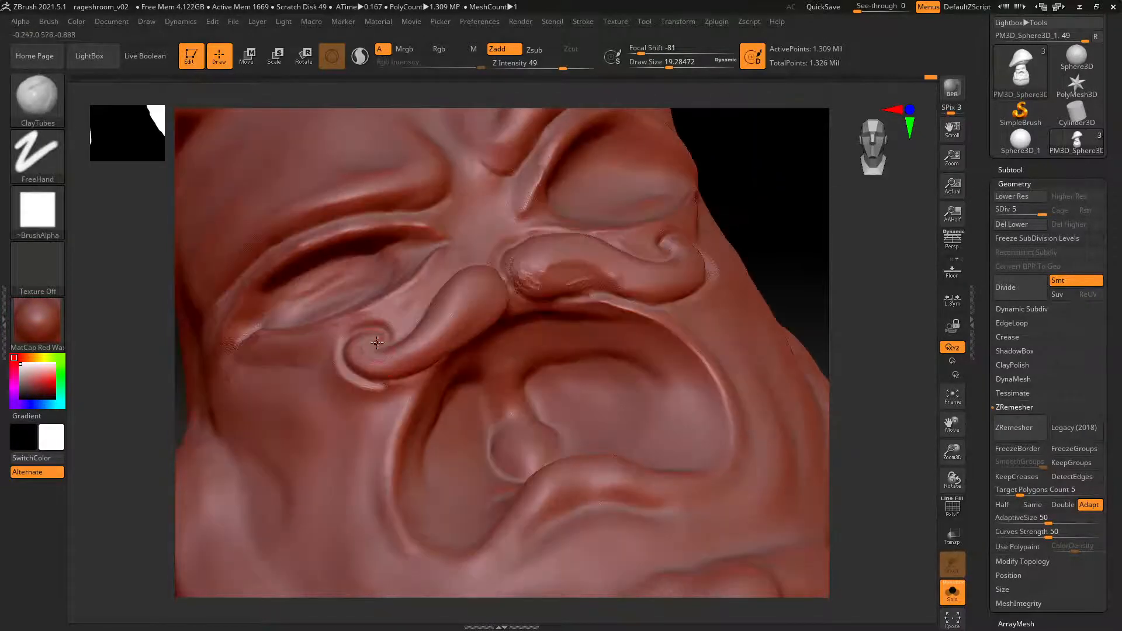
{"action": "mouse_move", "coordinate": [365, 340]}
{"action": "left_mouse_down"}
{"action": "mouse_move", "coordinate": [376, 334]}
{"action": "mouse_move", "coordinate": [354, 354]}
{"action": "mouse_move", "coordinate": [378, 352]}
{"action": "mouse_move", "coordinate": [376, 365]}
{"action": "mouse_move", "coordinate": [370, 335]}
{"action": "mouse_move", "coordinate": [384, 368]}
{"action": "mouse_move", "coordinate": [371, 337]}
{"action": "mouse_move", "coordinate": [368, 349]}
{"action": "mouse_move", "coordinate": [404, 366]}
{"action": "left_mouse_up"}
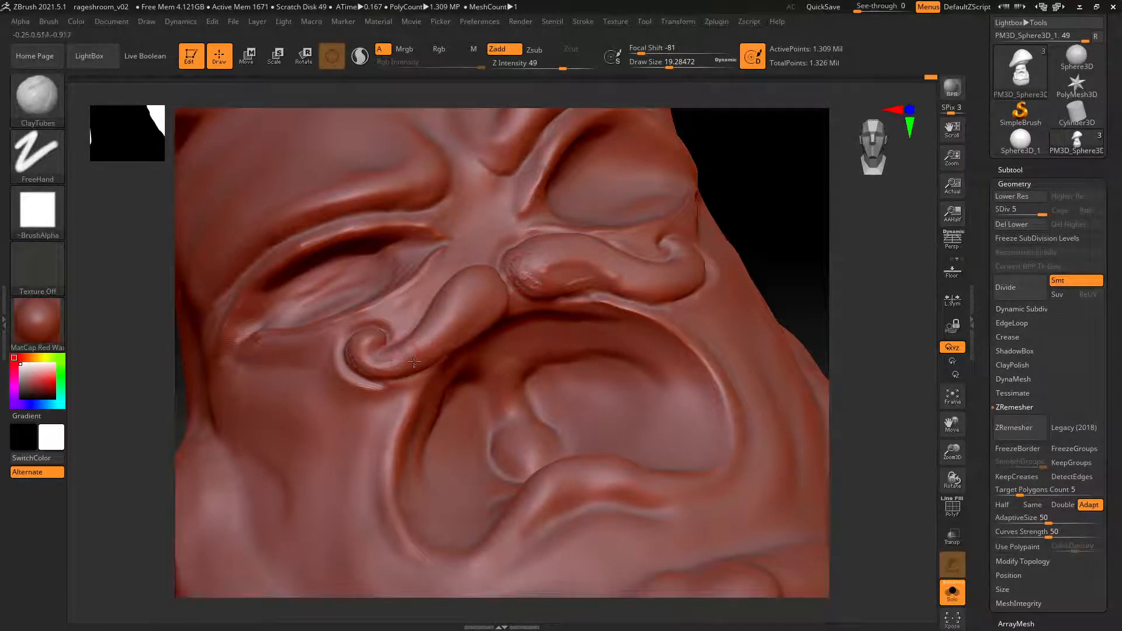
{"action": "key", "text": "ctrl+z"}
{"action": "left_click_drag", "start_coordinate": [464, 295], "coordinate": [409, 351]}
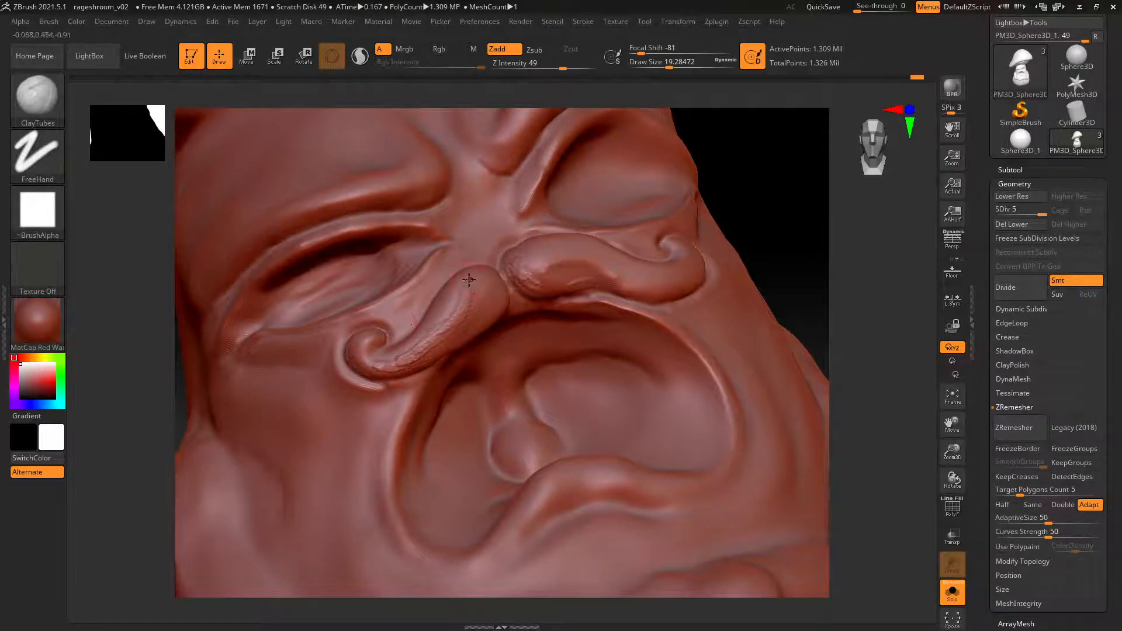
{"action": "right_click_drag", "start_coordinate": [398, 328], "coordinate": [419, 330]}
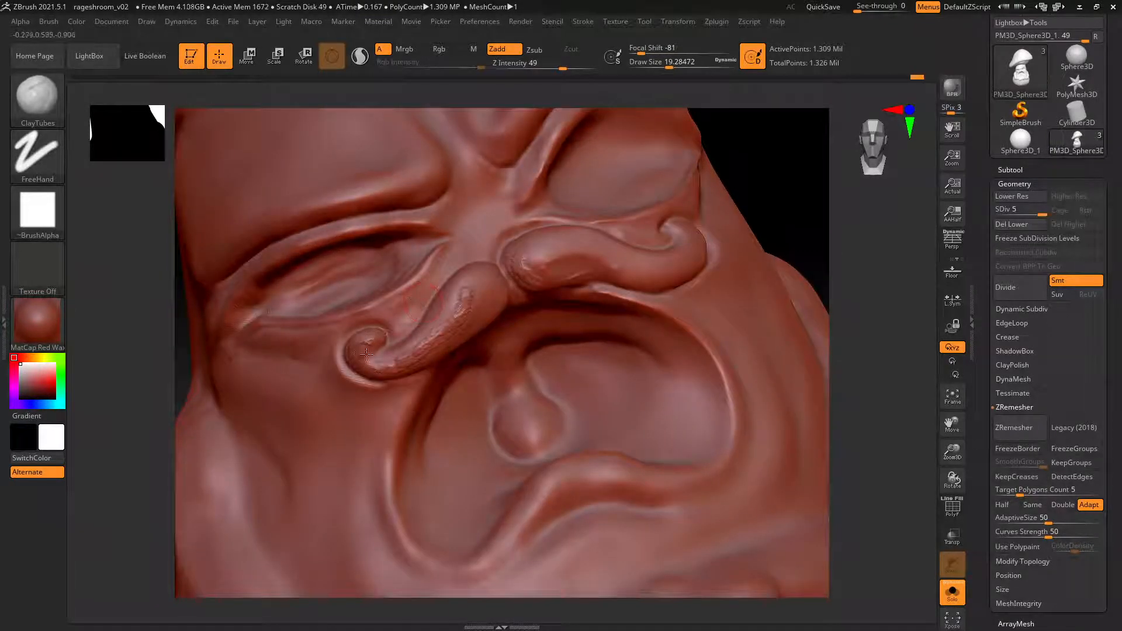
Layer raised strand ridges from the inner end to the curl of the squinting-side mustache half and smooth them.
{"action": "left_click_drag", "start_coordinate": [356, 345], "coordinate": [407, 365]}
{"action": "left_click_drag", "start_coordinate": [461, 289], "coordinate": [450, 312]}
{"action": "left_click_drag", "start_coordinate": [481, 272], "coordinate": [447, 334]}
{"action": "mouse_move", "coordinate": [492, 285]}
{"action": "left_mouse_down"}
{"action": "mouse_move", "coordinate": [460, 345]}
{"action": "mouse_move", "coordinate": [489, 296]}
{"action": "mouse_move", "coordinate": [427, 356]}
{"action": "mouse_move", "coordinate": [361, 356]}
{"action": "mouse_move", "coordinate": [393, 354]}
{"action": "left_mouse_up"}
{"action": "key", "text": "shift"}
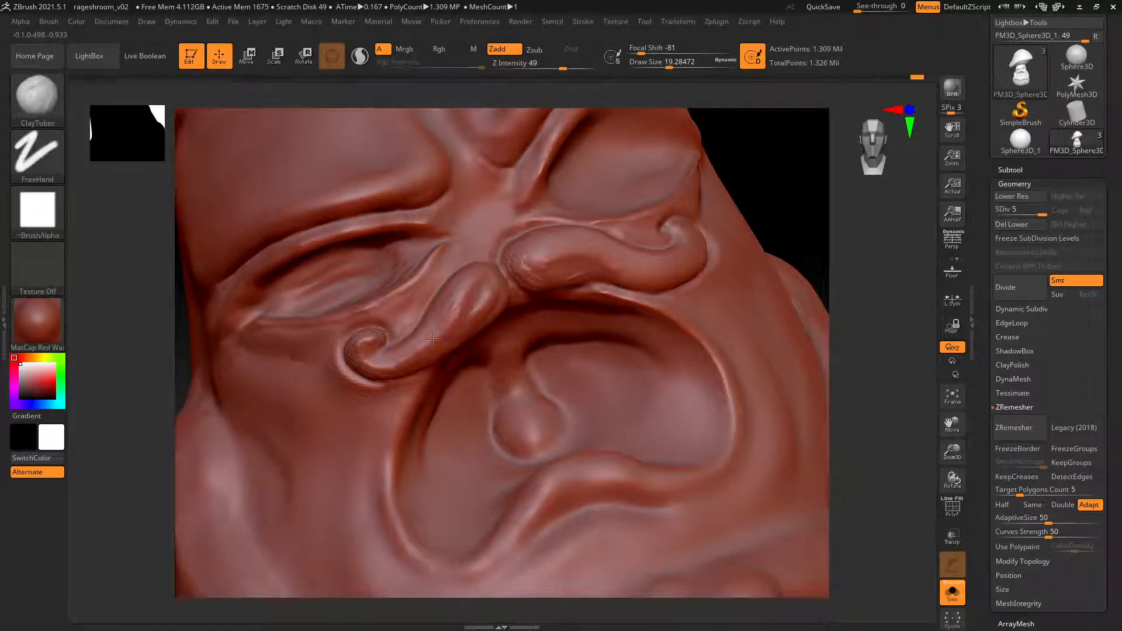
{"action": "left_click_drag", "start_coordinate": [468, 309], "coordinate": [425, 358]}
{"action": "mouse_move", "coordinate": [465, 312]}
{"action": "left_mouse_down", "text": "shift"}
{"action": "mouse_move", "coordinate": [389, 373]}
{"action": "mouse_move", "coordinate": [360, 358]}
{"action": "mouse_move", "coordinate": [345, 368]}
{"action": "mouse_move", "coordinate": [353, 382]}
{"action": "mouse_move", "coordinate": [390, 383]}
{"action": "left_mouse_up", "text": "shift"}
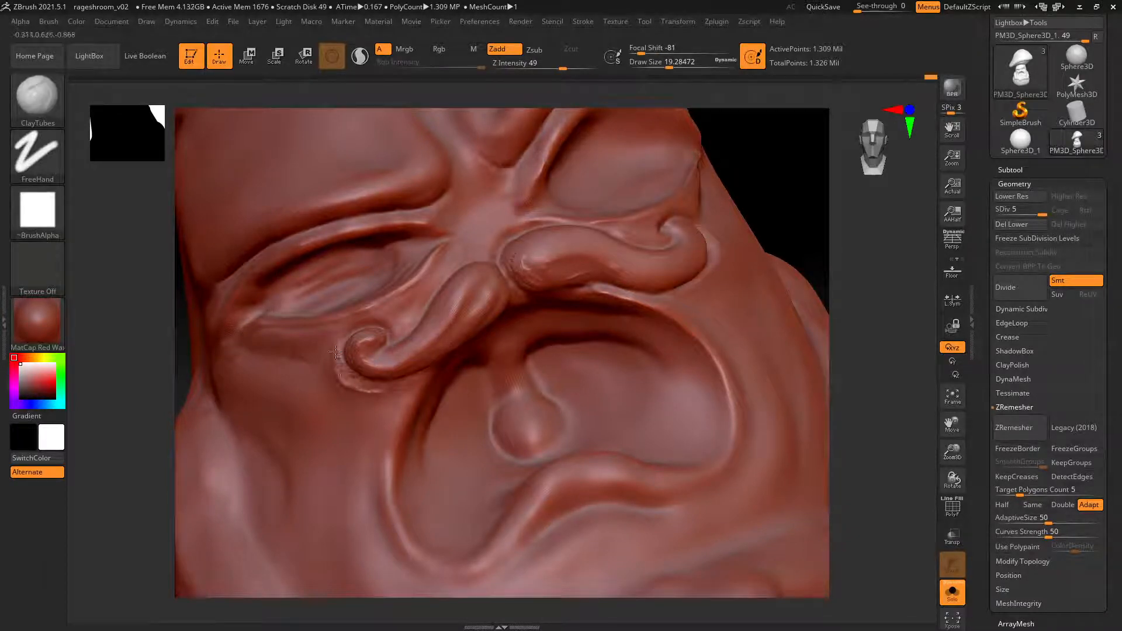
Fill the carved groove around the outside of the squinting-side mustache curl and smooth the surrounding skin.
{"action": "mouse_move", "coordinate": [335, 351]}
{"action": "left_mouse_down"}
{"action": "mouse_move", "coordinate": [356, 329]}
{"action": "mouse_move", "coordinate": [340, 332]}
{"action": "left_mouse_up"}
{"action": "key", "text": "shift"}
{"action": "mouse_move", "coordinate": [331, 369]}
{"action": "left_mouse_down", "text": "shift"}
{"action": "mouse_move", "coordinate": [347, 382]}
{"action": "mouse_move", "coordinate": [332, 384]}
{"action": "mouse_move", "coordinate": [315, 354]}
{"action": "left_mouse_up", "text": "shift"}
{"action": "mouse_move", "coordinate": [362, 325]}
{"action": "left_mouse_down", "text": "shift"}
{"action": "mouse_move", "coordinate": [387, 306]}
{"action": "mouse_move", "coordinate": [396, 320]}
{"action": "mouse_move", "coordinate": [409, 301]}
{"action": "mouse_move", "coordinate": [395, 318]}
{"action": "left_mouse_up", "text": "shift"}
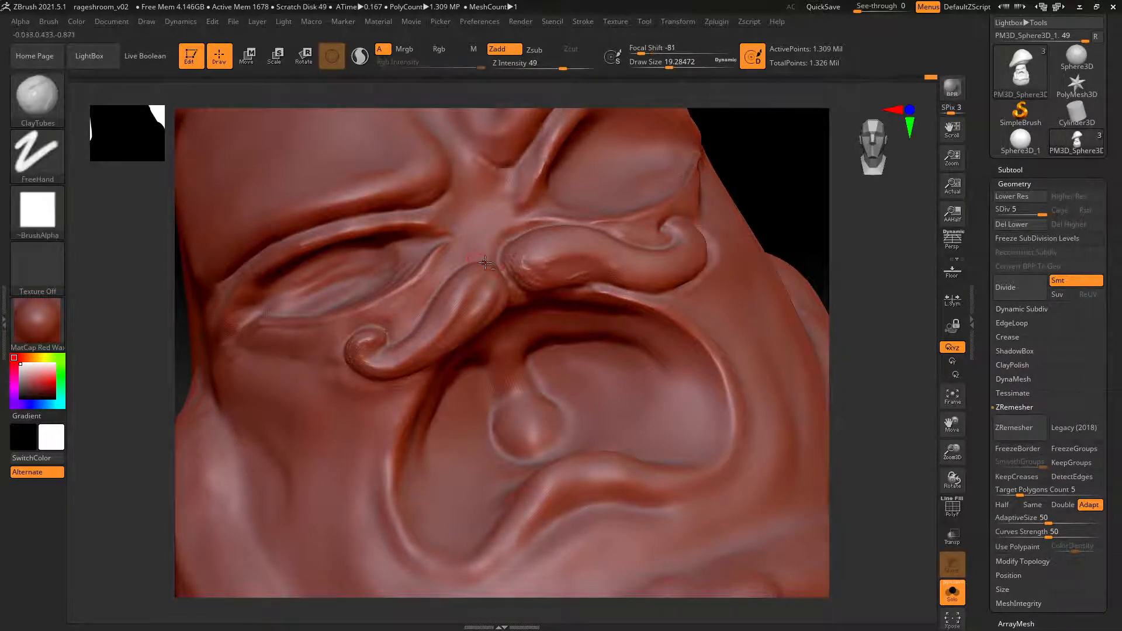
Touch up the cheek surface beside the squinting-side mustache curl with small ClayTubes strokes.
{"action": "mouse_move", "coordinate": [568, 253]}
{"action": "right_mouse_down", "text": "ctrl"}
{"action": "mouse_move", "coordinate": [449, 242]}
{"action": "mouse_move", "coordinate": [496, 203]}
{"action": "right_mouse_up", "text": "ctrl"}
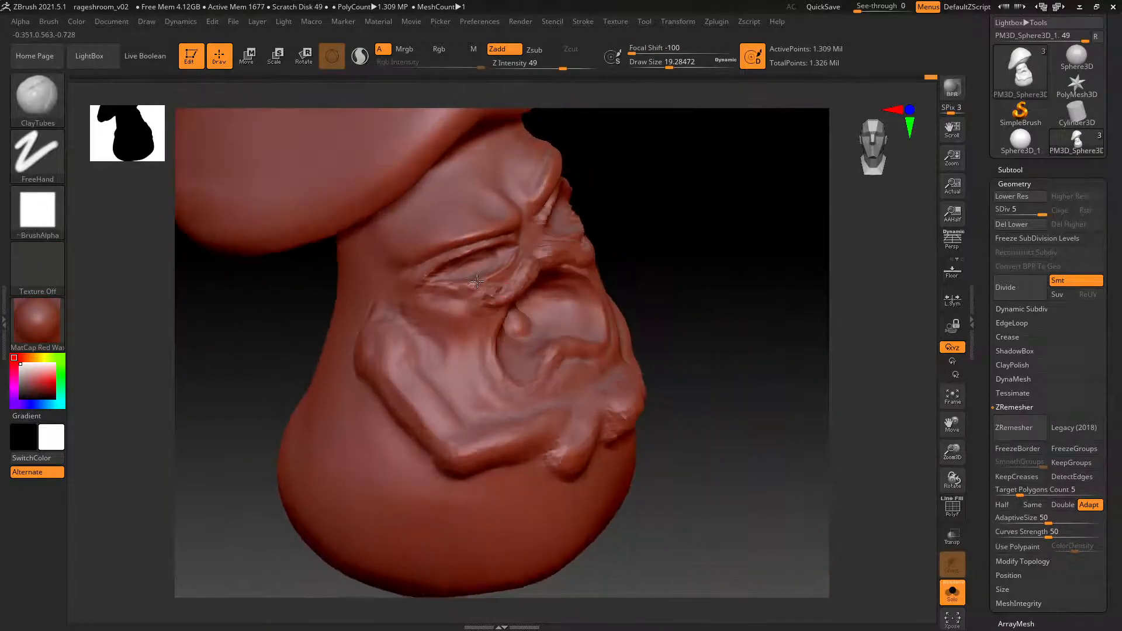
{"action": "right_click_drag", "start_coordinate": [505, 288], "coordinate": [485, 406], "text": "ctrl"}
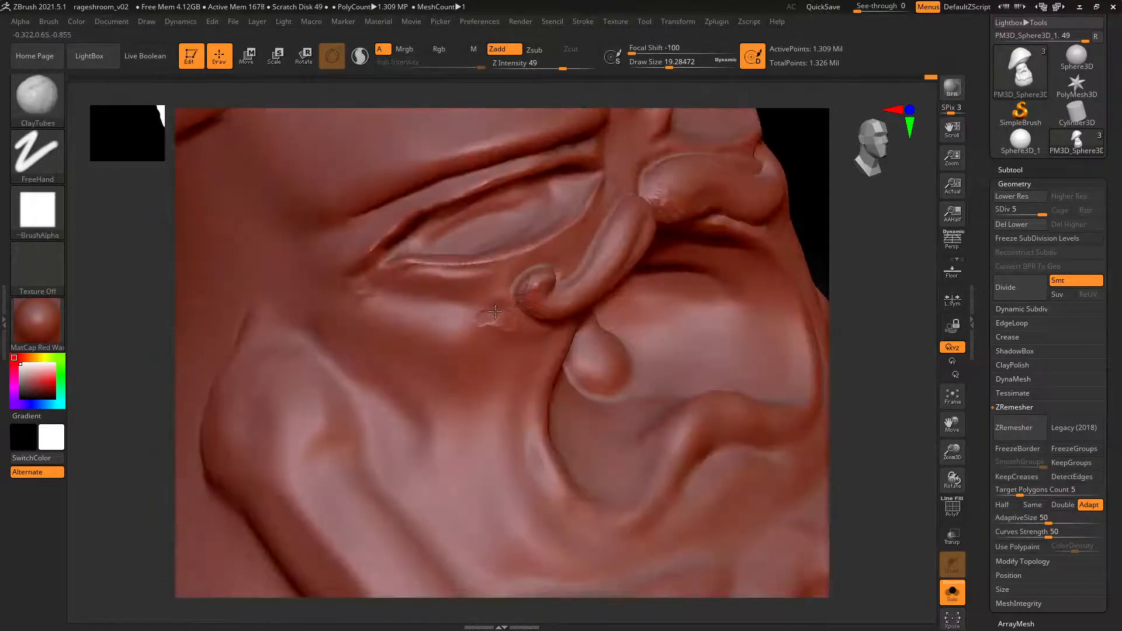
{"action": "right_click_drag", "start_coordinate": [535, 327], "coordinate": [518, 306]}
{"action": "mouse_move", "coordinate": [549, 341]}
{"action": "left_mouse_down"}
{"action": "mouse_move", "coordinate": [512, 338]}
{"action": "mouse_move", "coordinate": [535, 340]}
{"action": "left_mouse_up"}
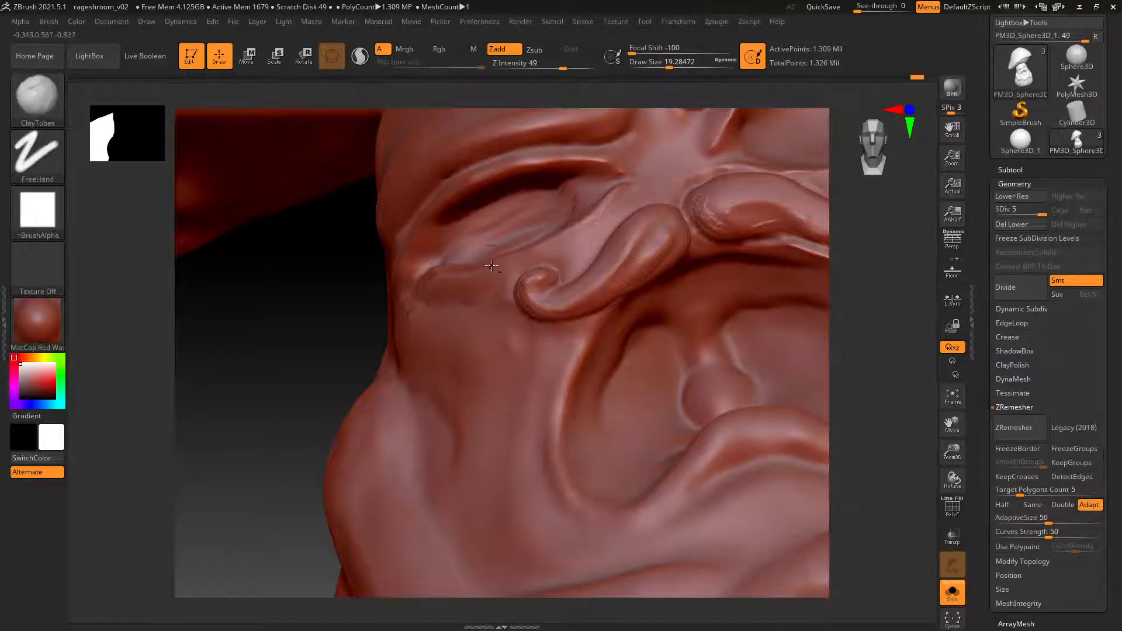
{"action": "right_click_drag", "start_coordinate": [458, 297], "coordinate": [422, 297]}
{"action": "right_click_drag", "start_coordinate": [613, 223], "coordinate": [560, 231]}
{"action": "mouse_move", "coordinate": [561, 231]}
{"action": "left_mouse_down", "text": "alt"}
{"action": "mouse_move", "coordinate": [533, 253]}
{"action": "mouse_move", "coordinate": [560, 233]}
{"action": "left_mouse_up", "text": "alt"}
Smooth the mustache half under the larger eye and layer hair-like ridges along its body.
{"action": "right_click_drag", "start_coordinate": [598, 261], "coordinate": [524, 272], "text": "alt"}
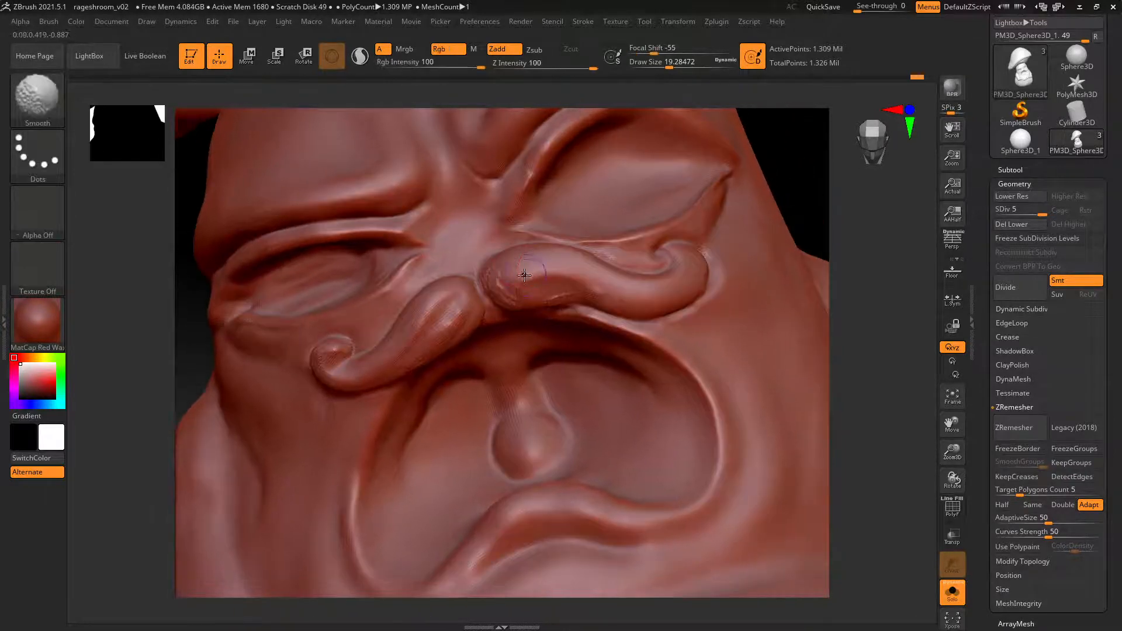
{"action": "mouse_move", "coordinate": [523, 272]}
{"action": "left_mouse_down", "text": "shift"}
{"action": "mouse_move", "coordinate": [518, 286]}
{"action": "mouse_move", "coordinate": [552, 288]}
{"action": "mouse_move", "coordinate": [565, 273]}
{"action": "mouse_move", "coordinate": [646, 310]}
{"action": "left_mouse_up", "text": "shift"}
{"action": "mouse_move", "coordinate": [551, 283]}
{"action": "left_mouse_down"}
{"action": "mouse_move", "coordinate": [514, 295]}
{"action": "mouse_move", "coordinate": [564, 295]}
{"action": "mouse_move", "coordinate": [548, 276]}
{"action": "mouse_move", "coordinate": [503, 268]}
{"action": "mouse_move", "coordinate": [581, 250]}
{"action": "mouse_move", "coordinate": [592, 265]}
{"action": "mouse_move", "coordinate": [496, 268]}
{"action": "mouse_move", "coordinate": [590, 264]}
{"action": "mouse_move", "coordinate": [535, 293]}
{"action": "left_mouse_up"}
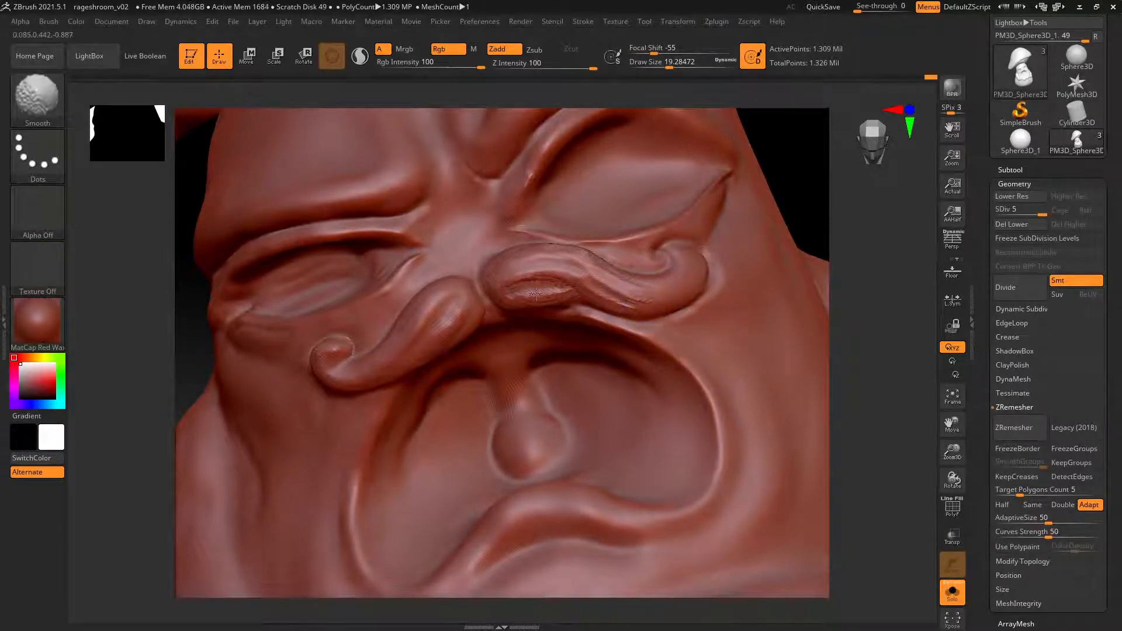
Build up the curled tip of the mustache under the larger eye with ClayTubes and smooth it into the body.
{"action": "right_click_drag", "start_coordinate": [671, 250], "coordinate": [600, 282], "text": "alt"}
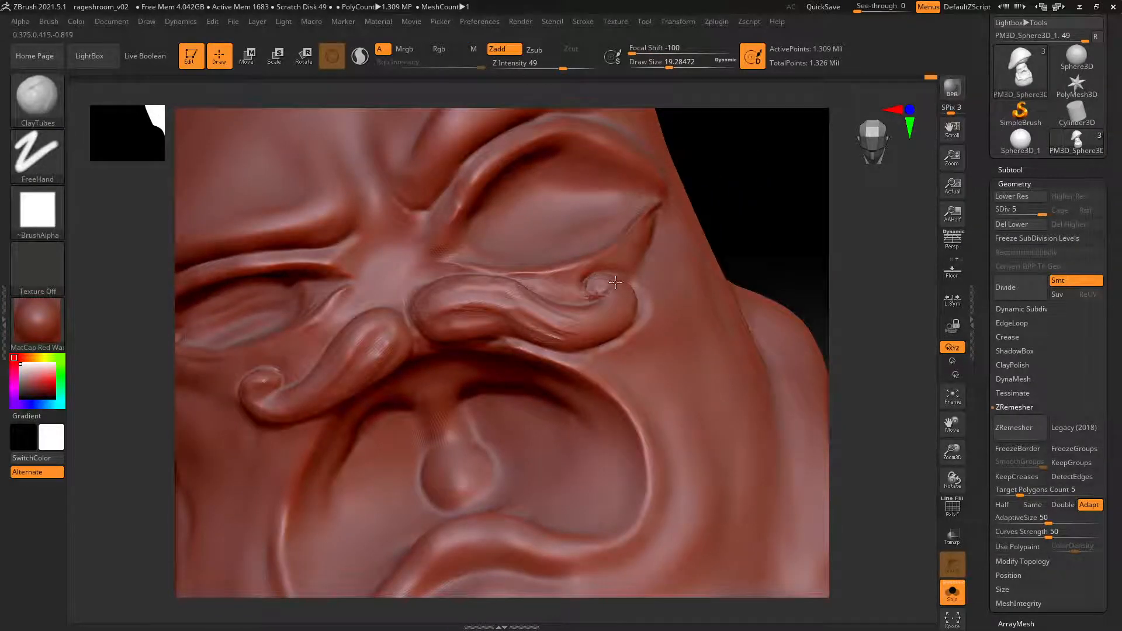
{"action": "mouse_move", "coordinate": [615, 283]}
{"action": "left_mouse_down"}
{"action": "mouse_move", "coordinate": [597, 292]}
{"action": "mouse_move", "coordinate": [613, 295]}
{"action": "mouse_move", "coordinate": [616, 281]}
{"action": "mouse_move", "coordinate": [614, 304]}
{"action": "mouse_move", "coordinate": [543, 316]}
{"action": "mouse_move", "coordinate": [549, 289]}
{"action": "left_mouse_up"}
{"action": "mouse_move", "coordinate": [549, 288]}
{"action": "right_mouse_down", "text": "ctrl"}
{"action": "mouse_move", "coordinate": [635, 287]}
{"action": "mouse_move", "coordinate": [675, 308]}
{"action": "right_mouse_up", "text": "ctrl"}
{"action": "key", "text": "shift"}
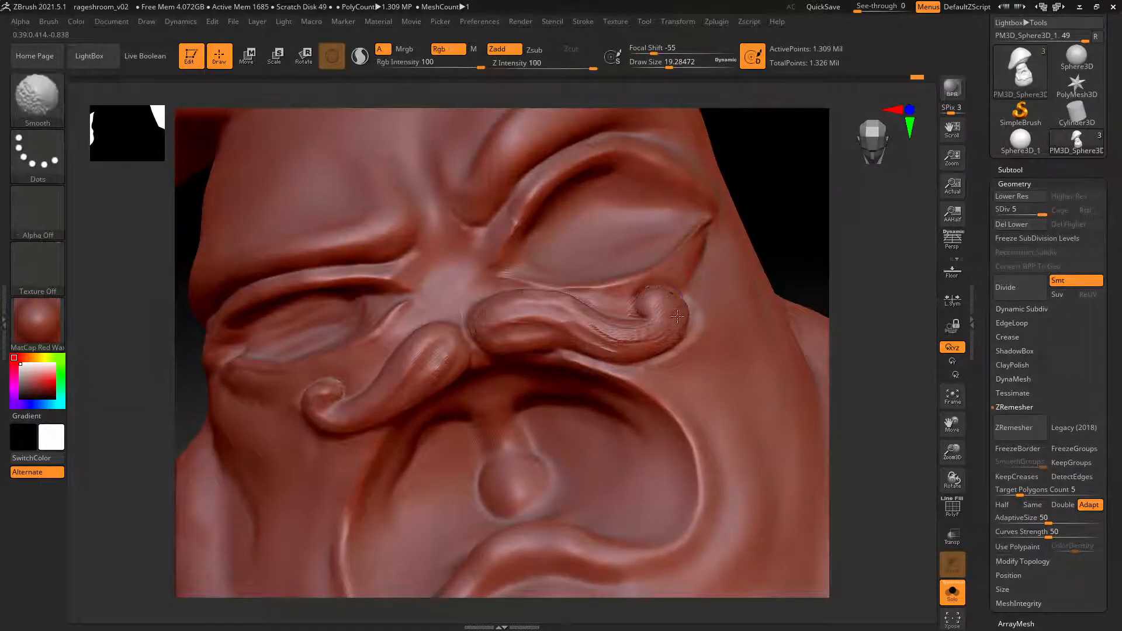
{"action": "left_click_drag", "start_coordinate": [678, 316], "coordinate": [580, 324], "text": "shift"}
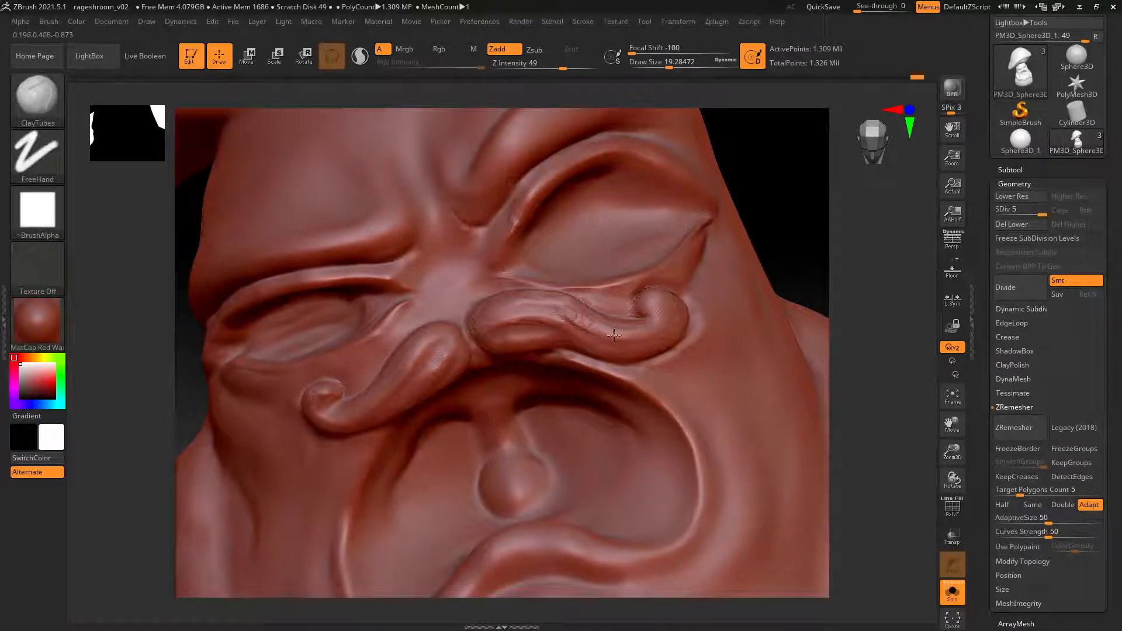
{"action": "mouse_move", "coordinate": [674, 315]}
{"action": "left_mouse_down", "text": "shift"}
{"action": "mouse_move", "coordinate": [659, 322]}
{"action": "mouse_move", "coordinate": [654, 276]}
{"action": "left_mouse_up", "text": "shift"}
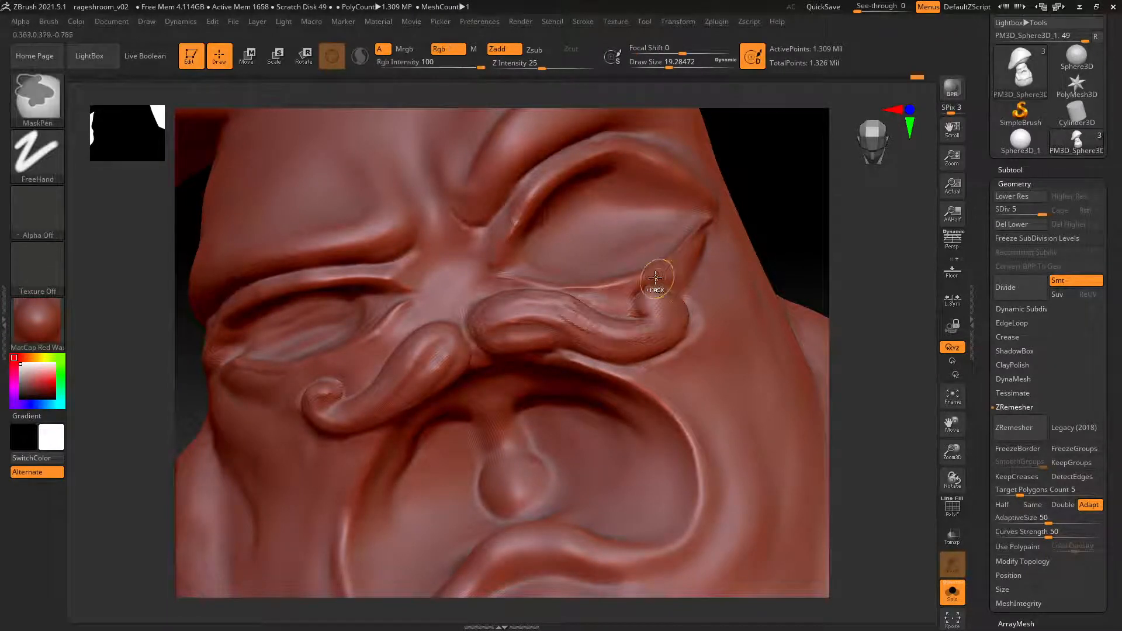
Carve strand grooves along the larger-eye mustache half and define its curled tip with DamStandard, smoothing the rough spots.
{"action": "key", "text": "b"}
{"action": "key", "text": "d"}
{"action": "key", "text": "s"}
{"action": "left_click_drag", "start_coordinate": [550, 309], "coordinate": [613, 340]}
{"action": "left_click_drag", "start_coordinate": [538, 310], "coordinate": [651, 341]}
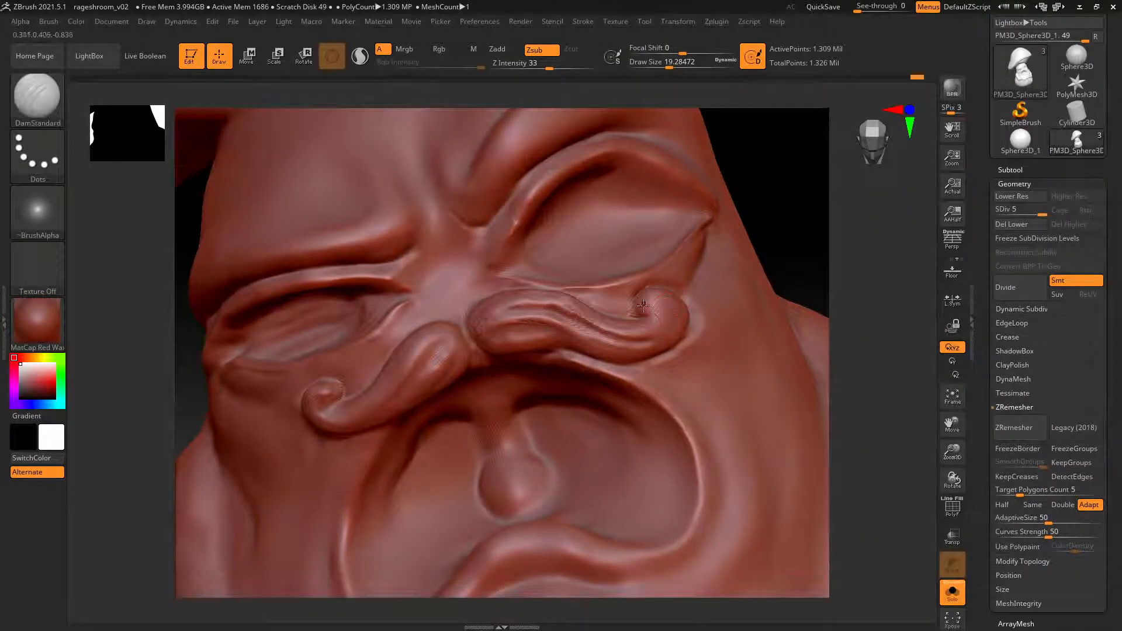
{"action": "key", "text": "shift"}
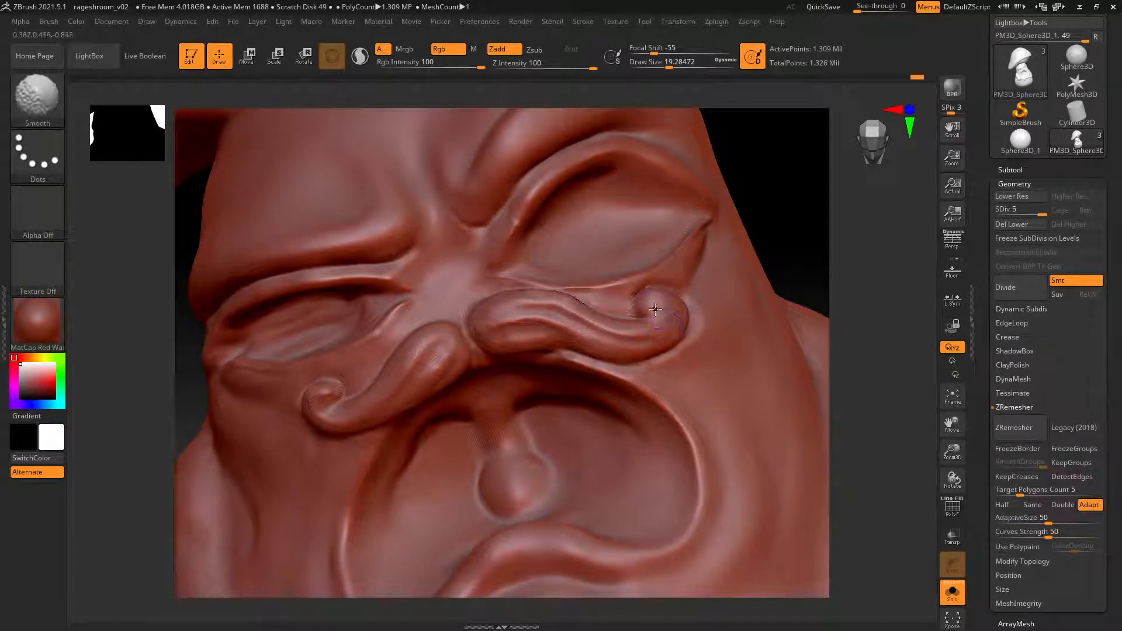
{"action": "left_click_drag", "start_coordinate": [641, 318], "coordinate": [674, 322]}
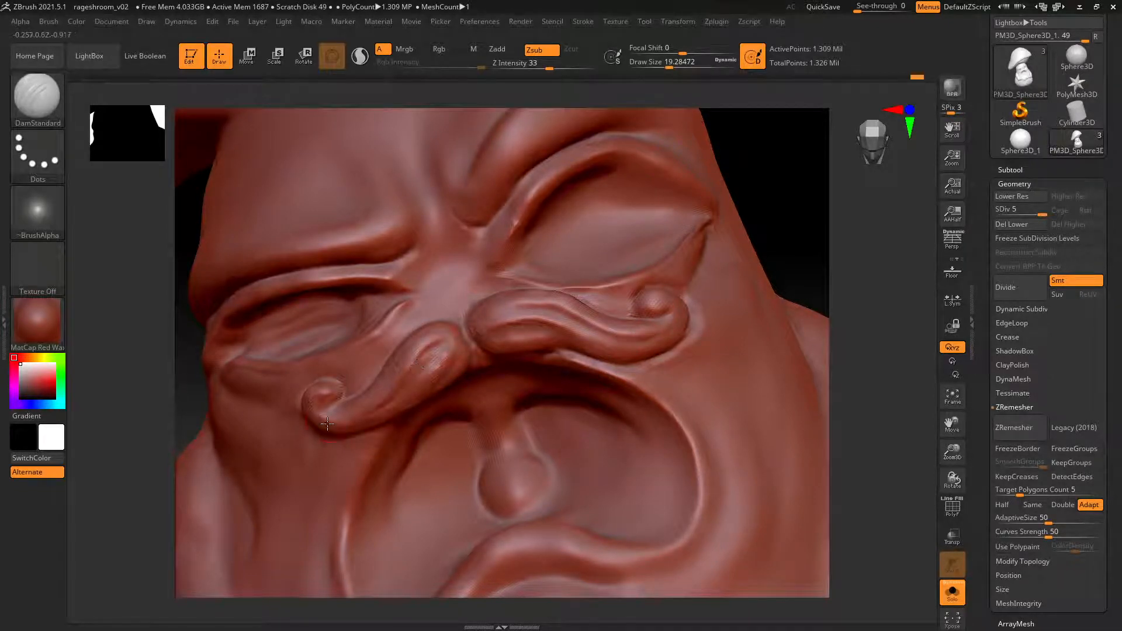
{"action": "right_click_drag", "start_coordinate": [384, 375], "coordinate": [408, 388]}
{"action": "mouse_move", "coordinate": [521, 323]}
{"action": "left_mouse_down", "text": "shift"}
{"action": "mouse_move", "coordinate": [511, 306]}
{"action": "mouse_move", "coordinate": [661, 304]}
{"action": "left_mouse_up", "text": "shift"}
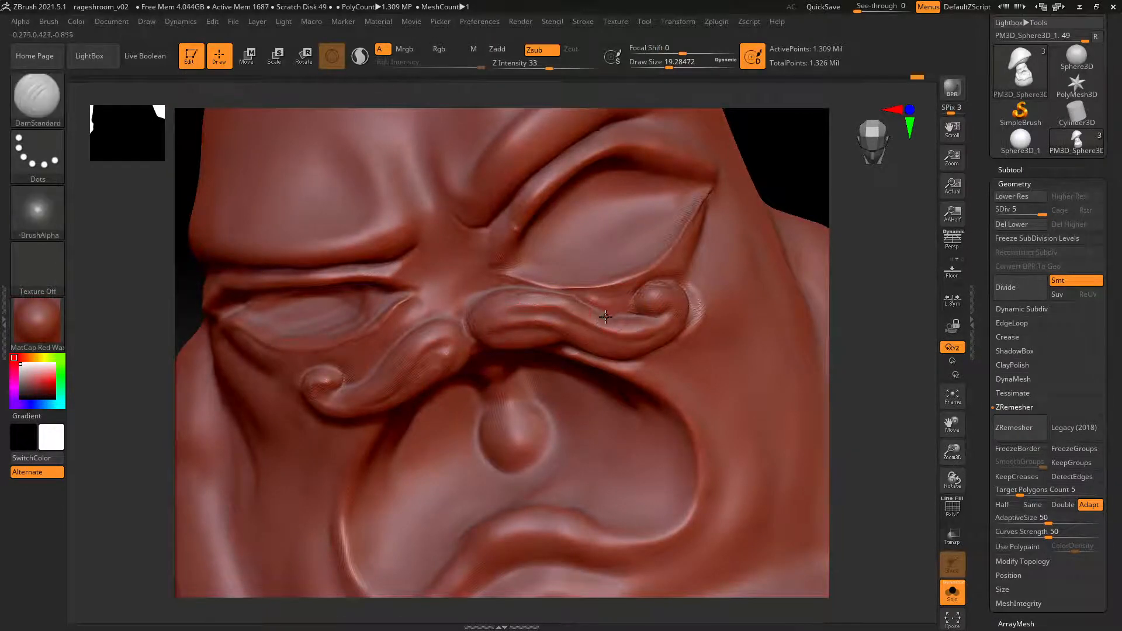
Fill the area between the larger eye's lower lid and the mustache with ClayTubes and smooth it.
{"action": "key", "text": "b"}
{"action": "key", "text": "c"}
{"action": "key", "text": "t"}
{"action": "left_click_drag", "start_coordinate": [589, 298], "coordinate": [625, 293]}
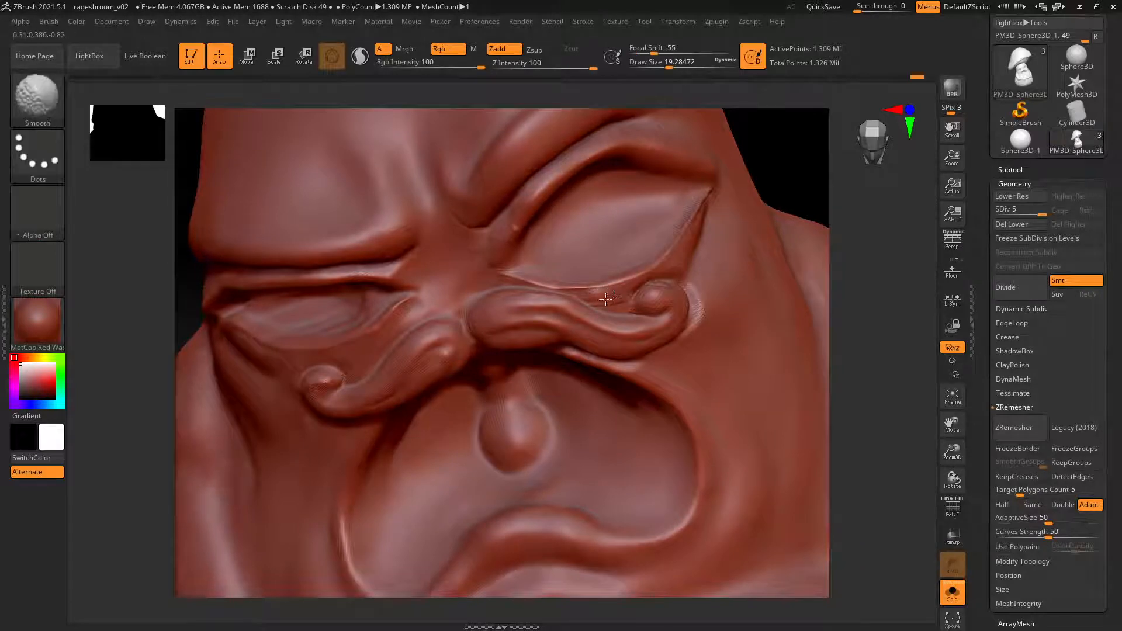
{"action": "right_click_drag", "start_coordinate": [638, 276], "coordinate": [624, 281]}
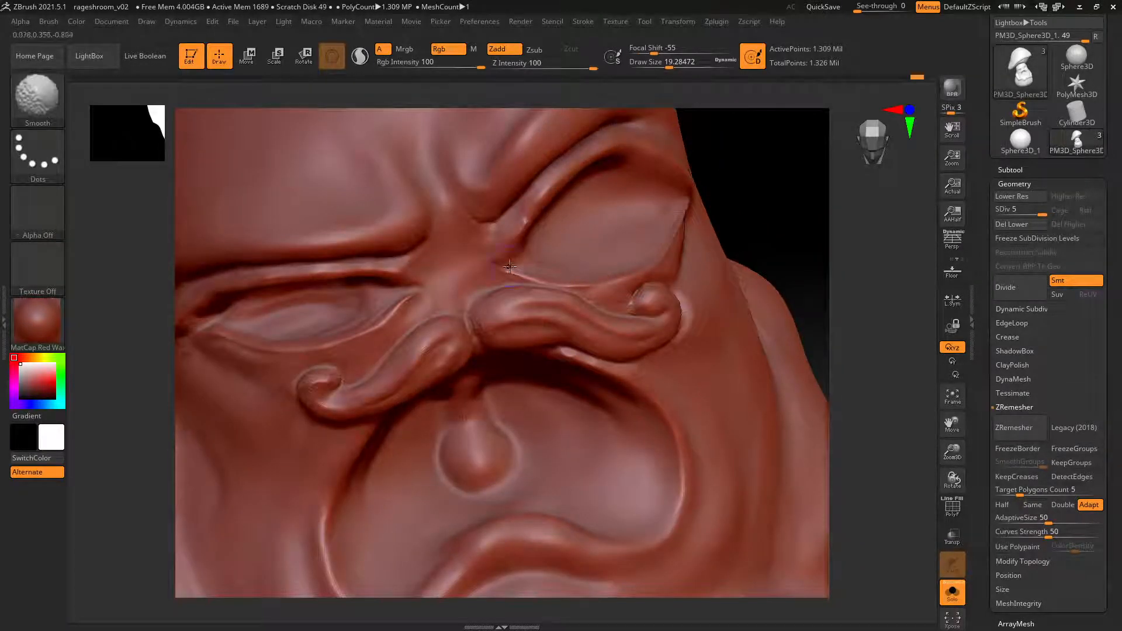
{"action": "right_click_drag", "start_coordinate": [556, 269], "coordinate": [559, 280]}
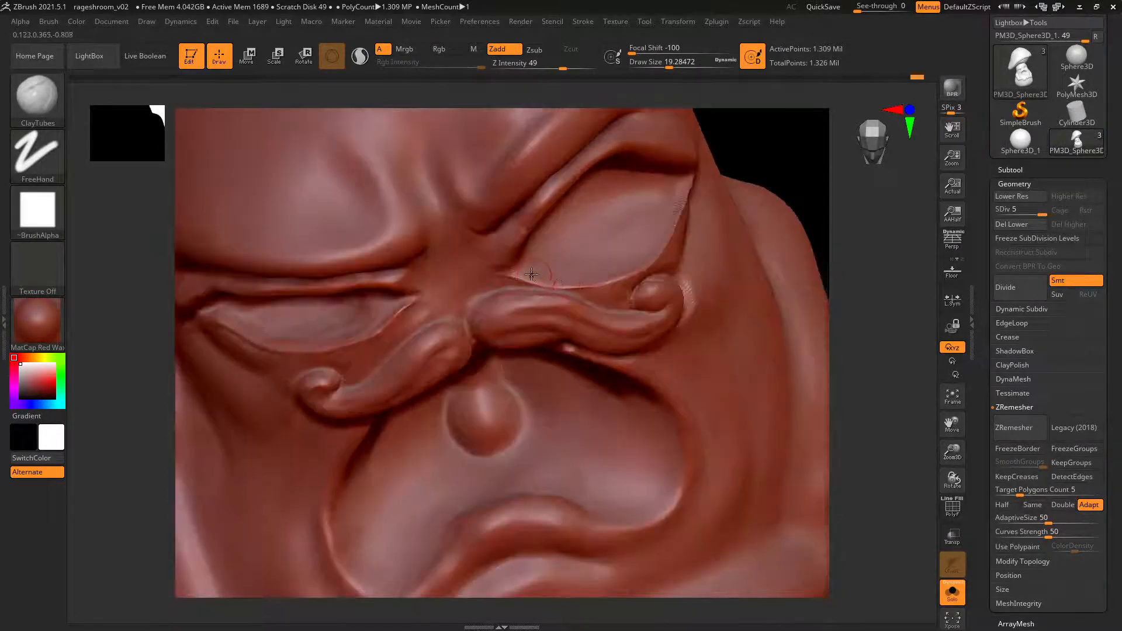
Smooth the larger eye's lower lid from its inner corner towards the curled mustache tip.
{"action": "mouse_move", "coordinate": [531, 274]}
{"action": "left_mouse_down", "text": "shift"}
{"action": "mouse_move", "coordinate": [552, 282]}
{"action": "mouse_move", "coordinate": [535, 279]}
{"action": "left_mouse_up", "text": "shift"}
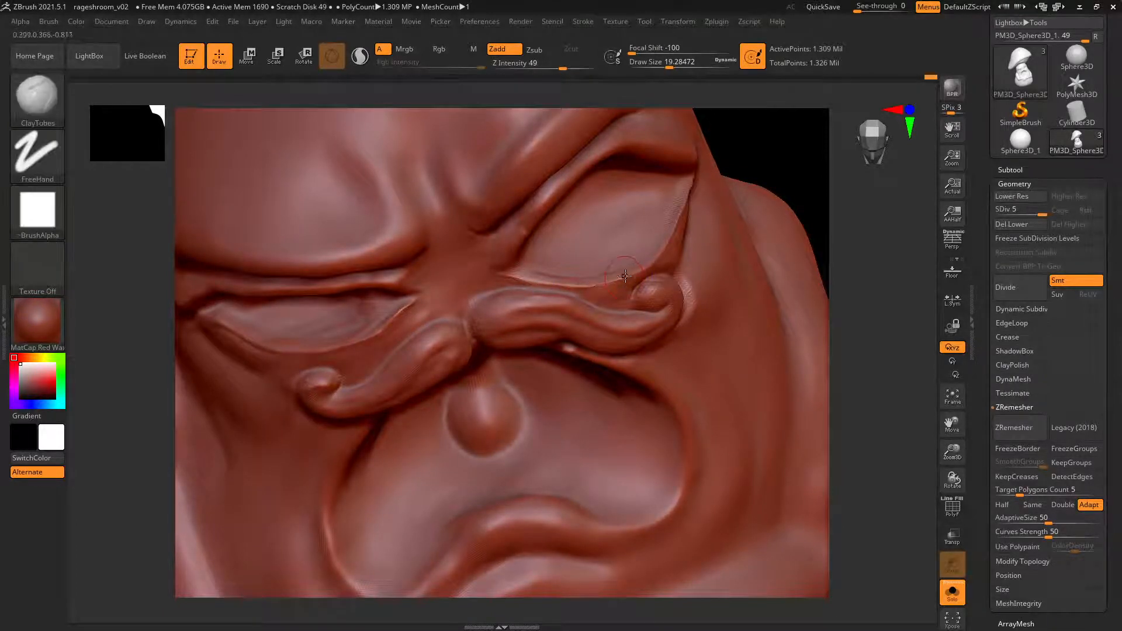
{"action": "left_click_drag", "start_coordinate": [623, 285], "coordinate": [591, 283], "text": "shift"}
{"action": "right_click_drag", "start_coordinate": [628, 283], "coordinate": [641, 242]}
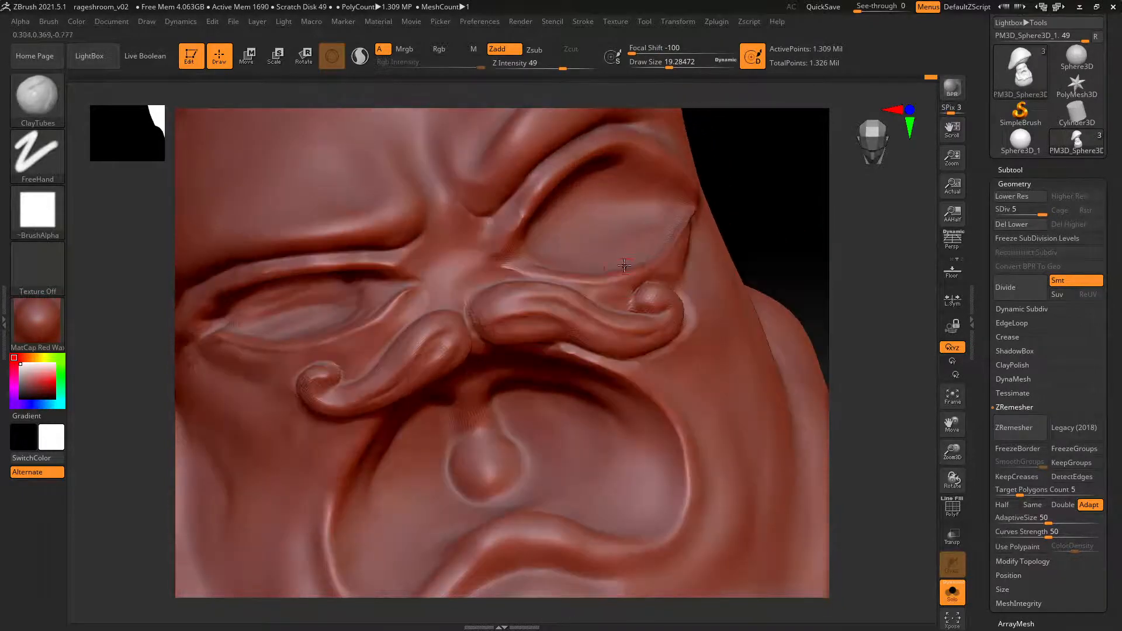
Define the inner end and upper edge of the larger-eye mustache half with DamStandard and smooth the rough spots.
{"action": "mouse_move", "coordinate": [573, 293]}
{"action": "right_mouse_down", "text": "ctrl"}
{"action": "mouse_move", "coordinate": [493, 296]}
{"action": "mouse_move", "coordinate": [482, 279]}
{"action": "mouse_move", "coordinate": [563, 296]}
{"action": "mouse_move", "coordinate": [547, 317]}
{"action": "right_mouse_up", "text": "ctrl"}
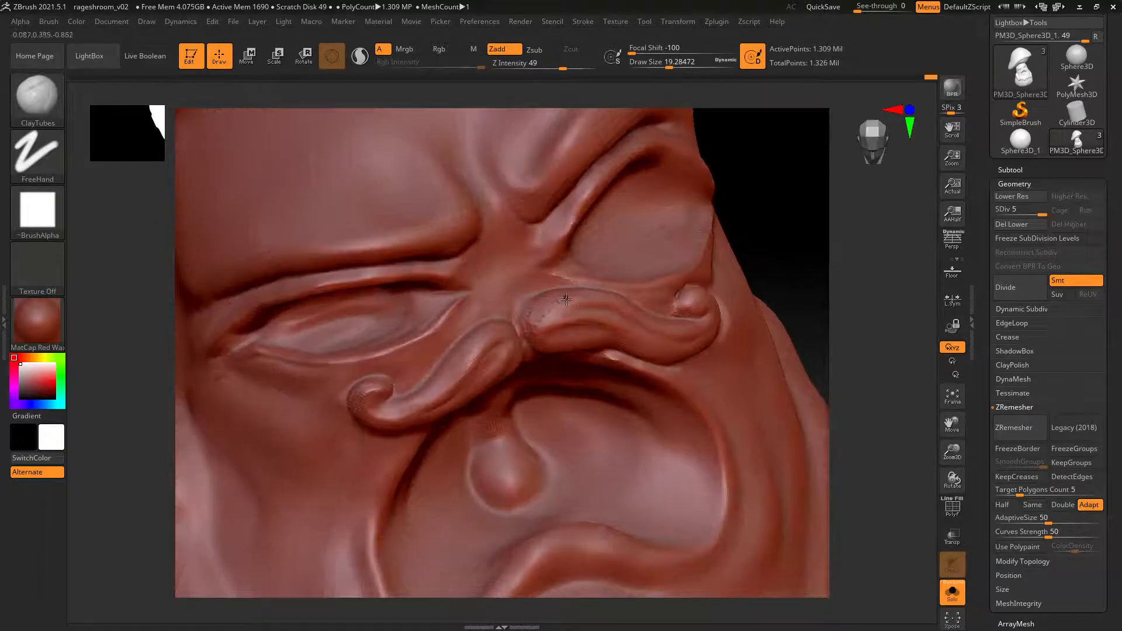
{"action": "key", "text": "b"}
{"action": "key", "text": "d"}
{"action": "key", "text": "s"}
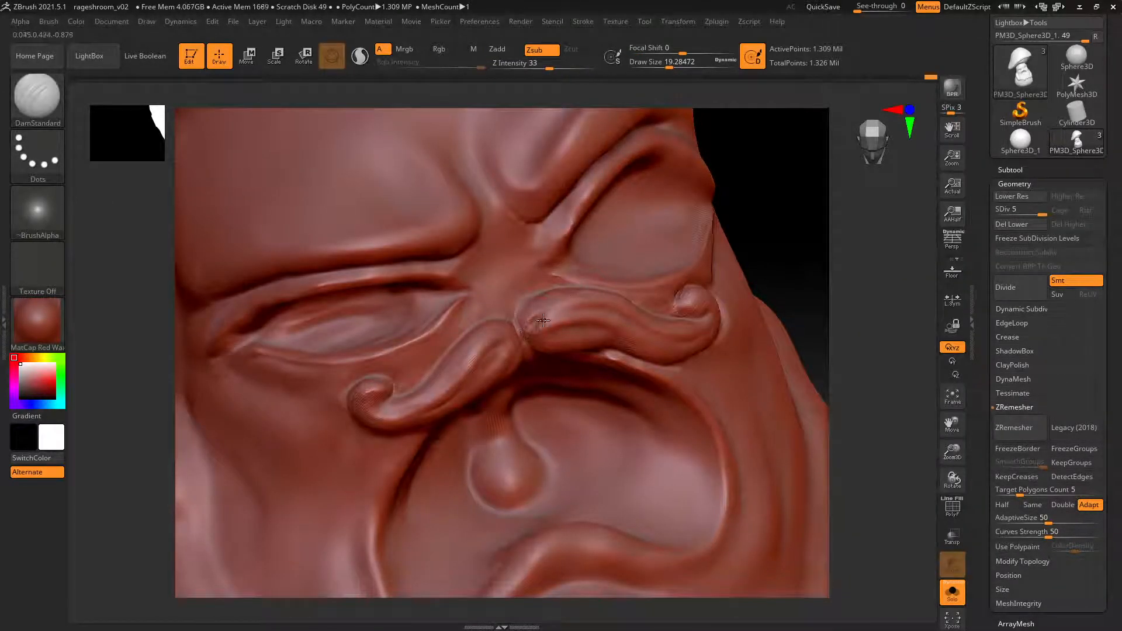
{"action": "left_click_drag", "start_coordinate": [542, 320], "coordinate": [629, 291]}
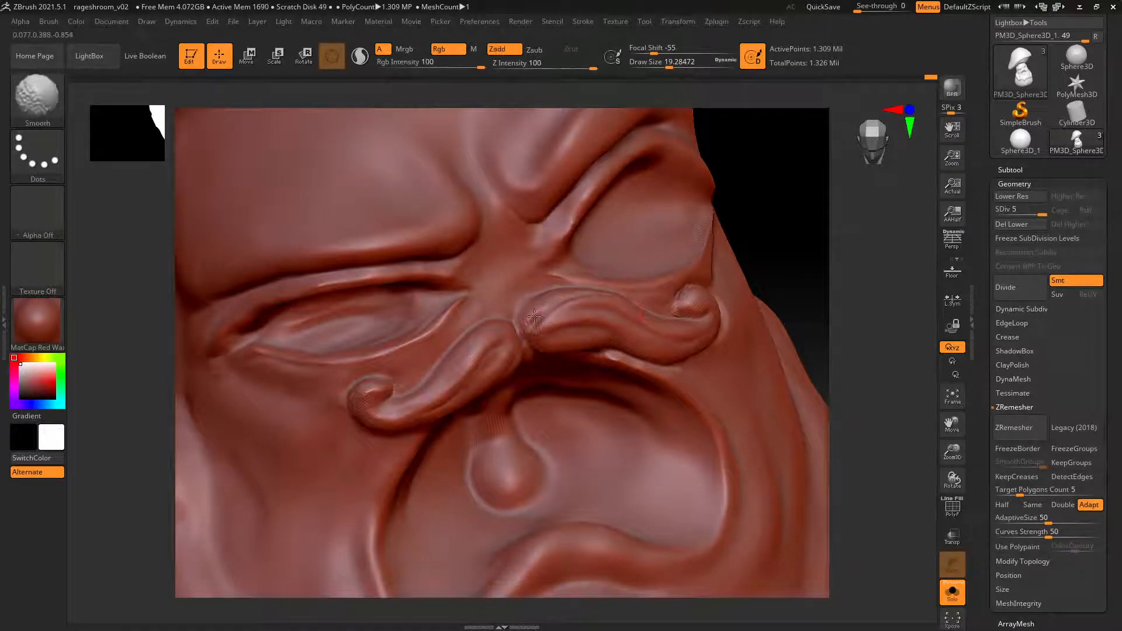
{"action": "left_click_drag", "start_coordinate": [536, 327], "coordinate": [580, 294], "text": "shift"}
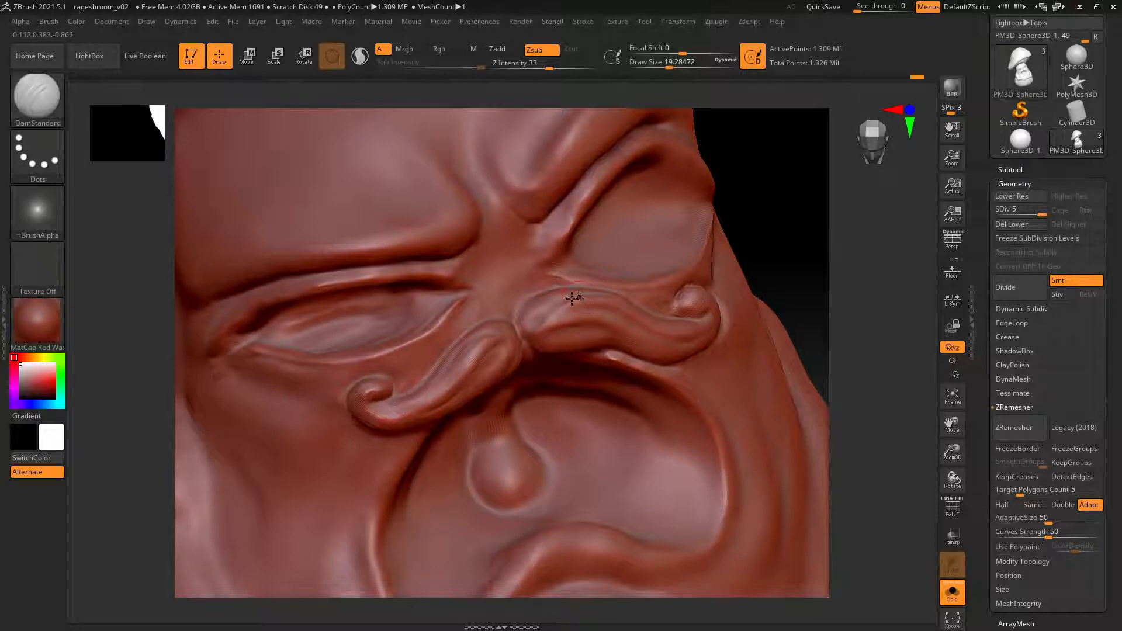
Smooth the mustache surface and the hollow inside the curled tip under the larger eye.
{"action": "right_click_drag", "start_coordinate": [579, 297], "coordinate": [490, 309]}
{"action": "right_click_drag", "start_coordinate": [652, 275], "coordinate": [608, 291]}
{"action": "key", "text": "shift"}
{"action": "left_click_drag", "start_coordinate": [562, 305], "coordinate": [543, 329], "text": "shift"}
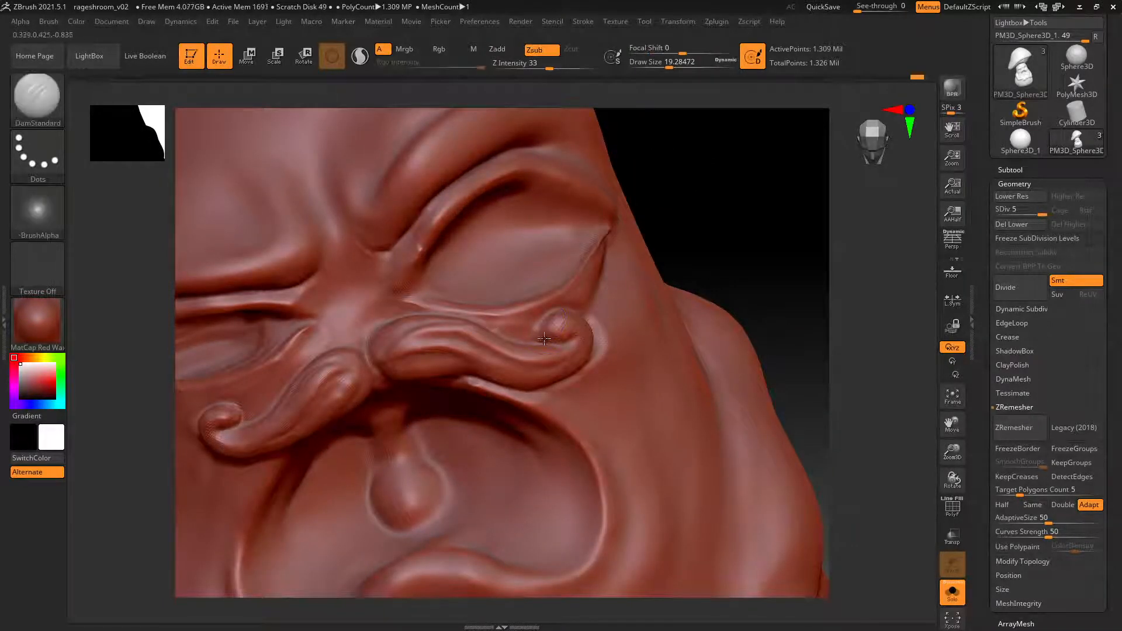
{"action": "key", "text": "shift"}
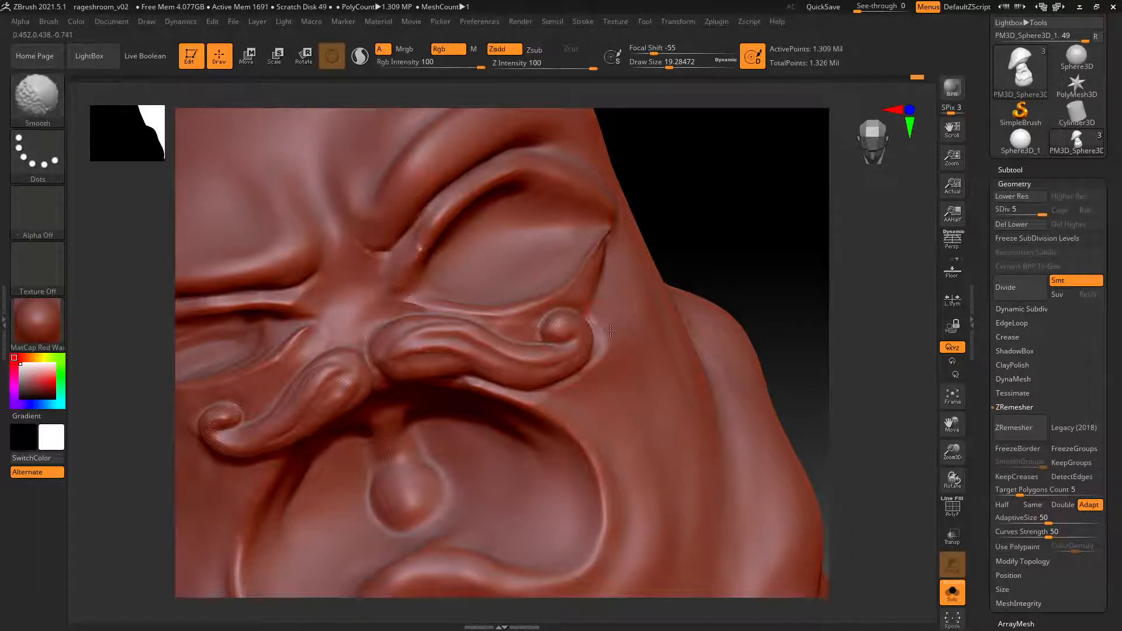
Build up the cheek beside the larger eye and curled mustache tip with ClayTubes, smoothing the strokes into the face.
{"action": "key", "text": "b"}
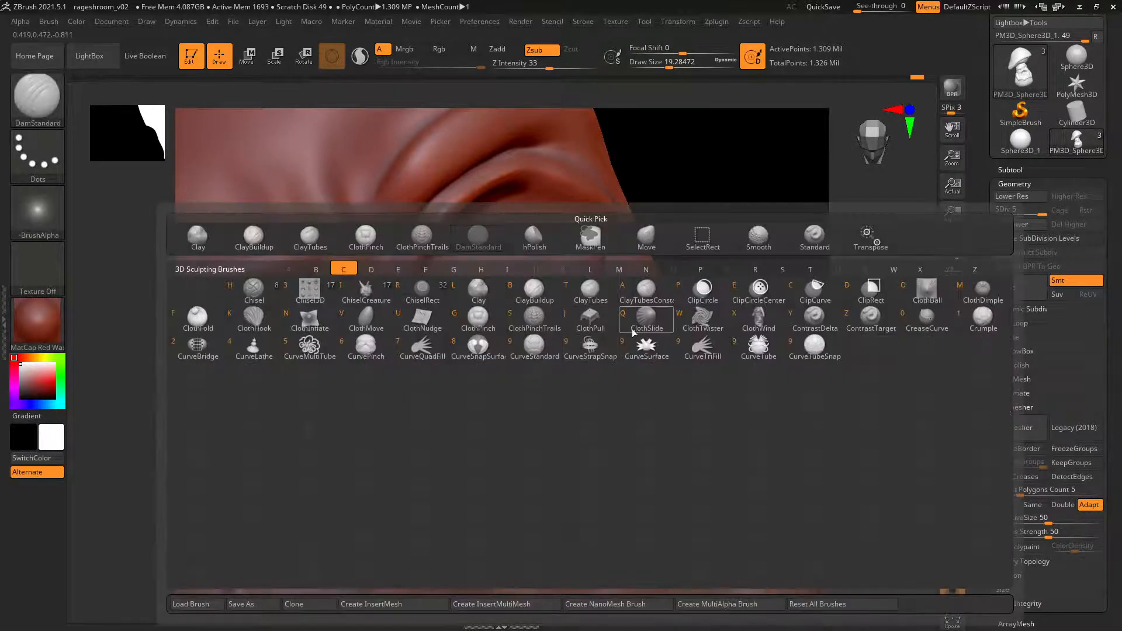
{"action": "key", "text": "t"}
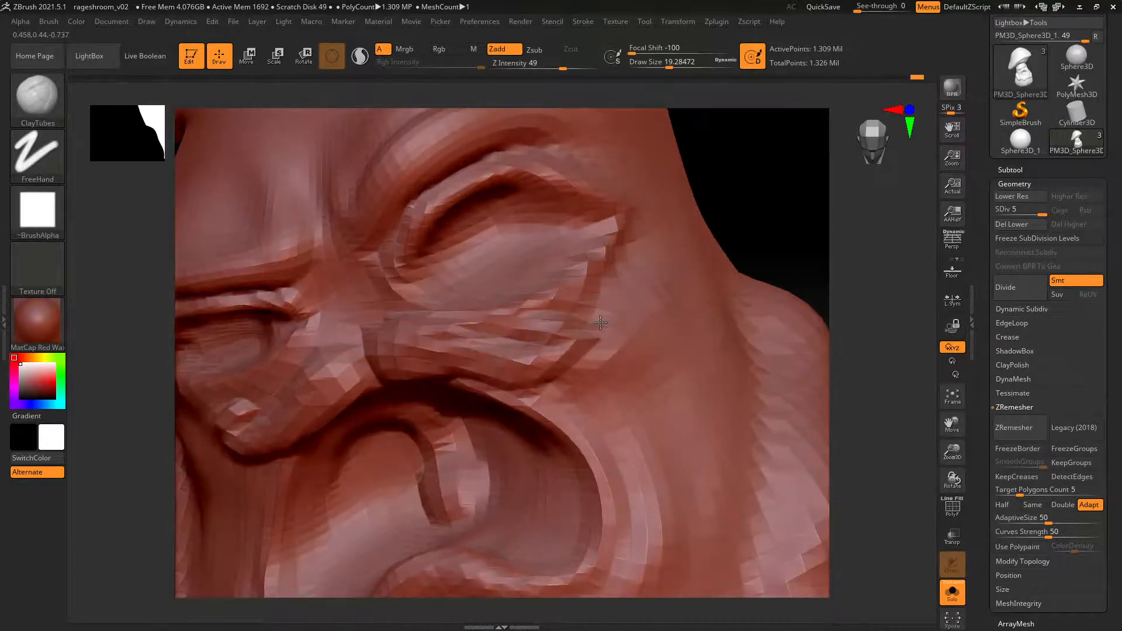
{"action": "mouse_move", "coordinate": [596, 320]}
{"action": "left_mouse_down"}
{"action": "mouse_move", "coordinate": [604, 349]}
{"action": "mouse_move", "coordinate": [549, 392]}
{"action": "left_mouse_up"}
{"action": "mouse_move", "coordinate": [599, 357]}
{"action": "left_mouse_down", "text": "shift"}
{"action": "mouse_move", "coordinate": [600, 326]}
{"action": "mouse_move", "coordinate": [581, 388]}
{"action": "left_mouse_up", "text": "shift"}
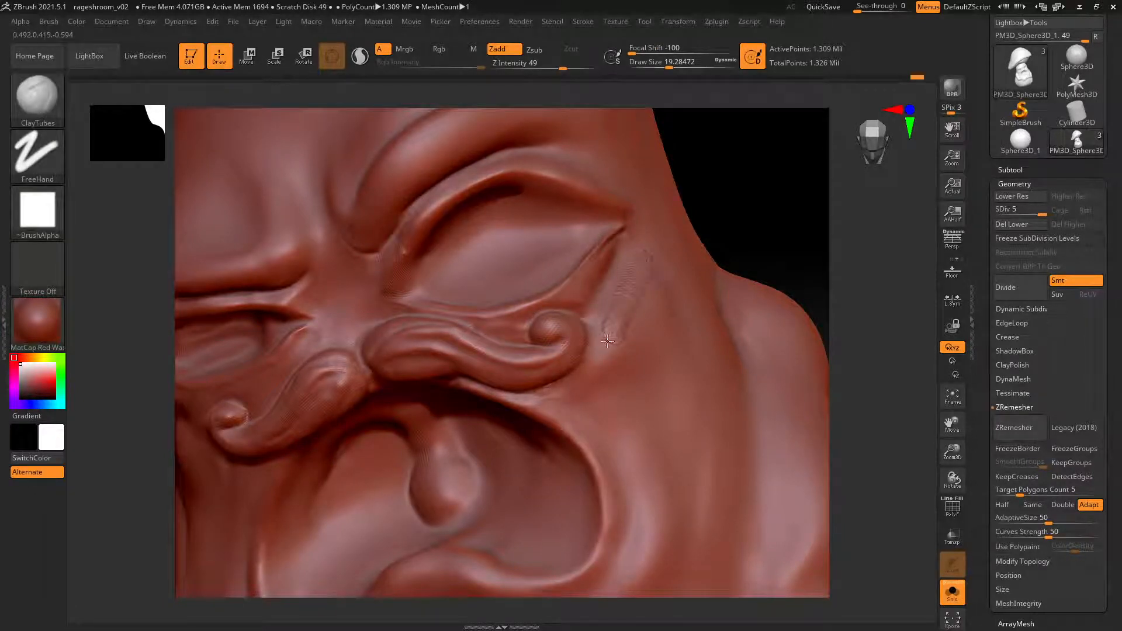
{"action": "left_click_drag", "start_coordinate": [606, 366], "coordinate": [631, 363]}
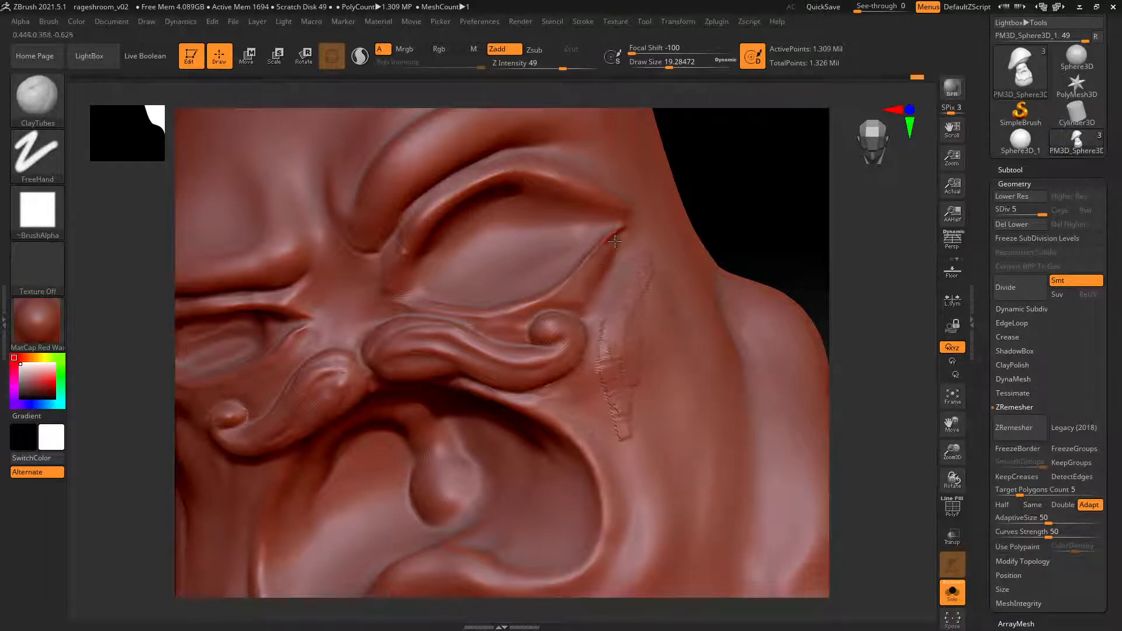
{"action": "key", "text": "shift"}
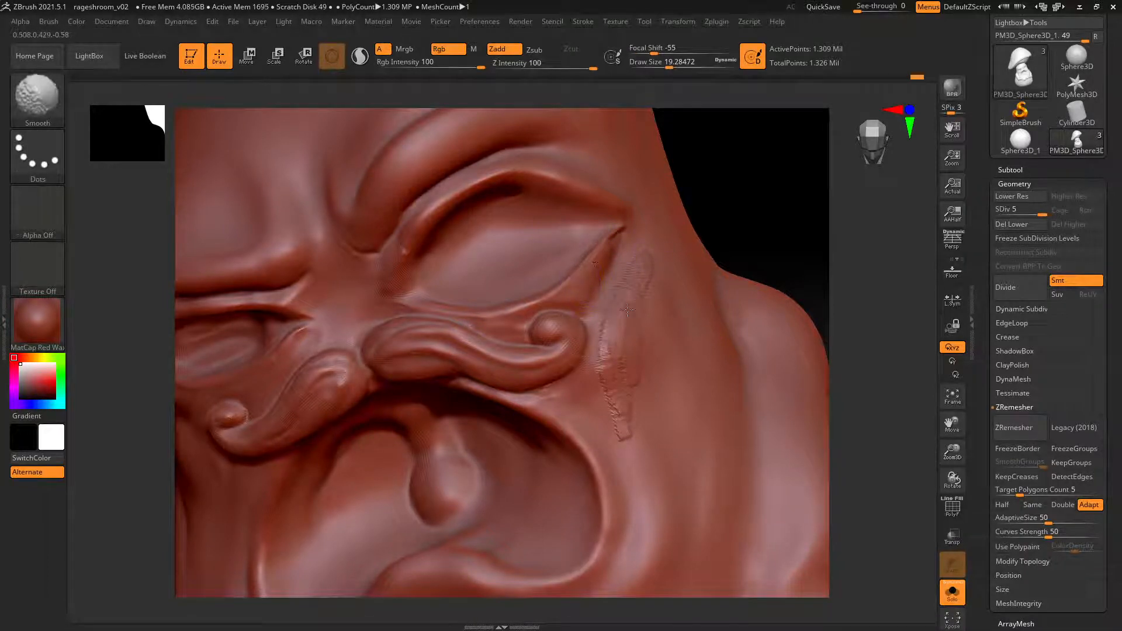
{"action": "left_click_drag", "start_coordinate": [624, 397], "coordinate": [633, 412], "text": "shift"}
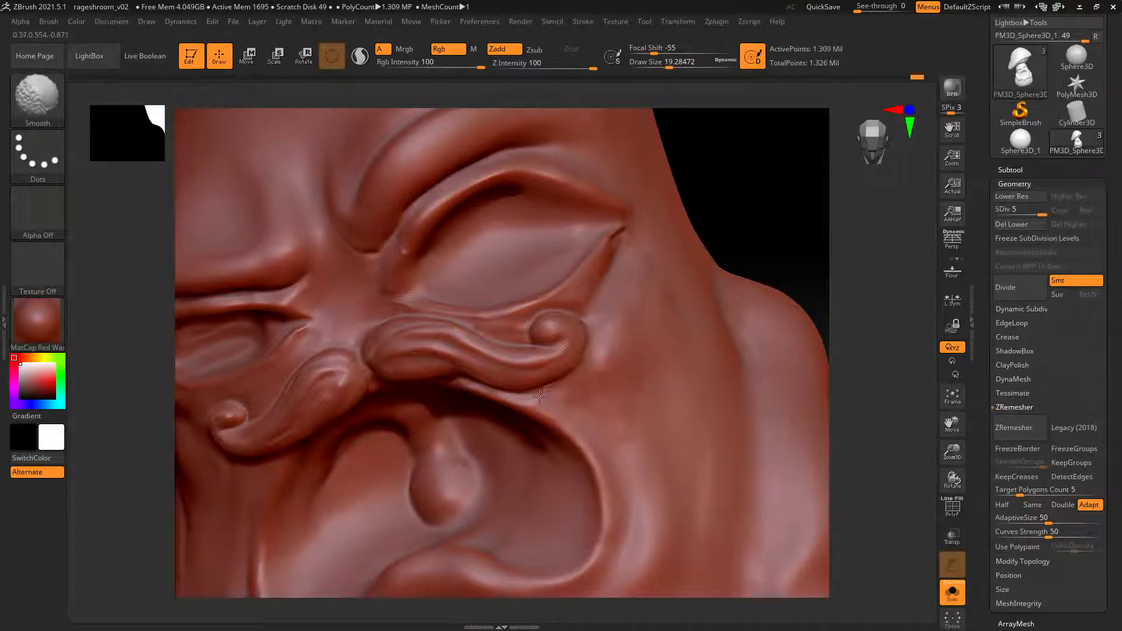
Save the project with the whole character in view.
{"action": "mouse_move", "coordinate": [540, 396]}
{"action": "left_mouse_down", "text": "alt"}
{"action": "mouse_move", "coordinate": [621, 258]}
{"action": "mouse_move", "coordinate": [621, 327]}
{"action": "left_mouse_up", "text": "alt"}
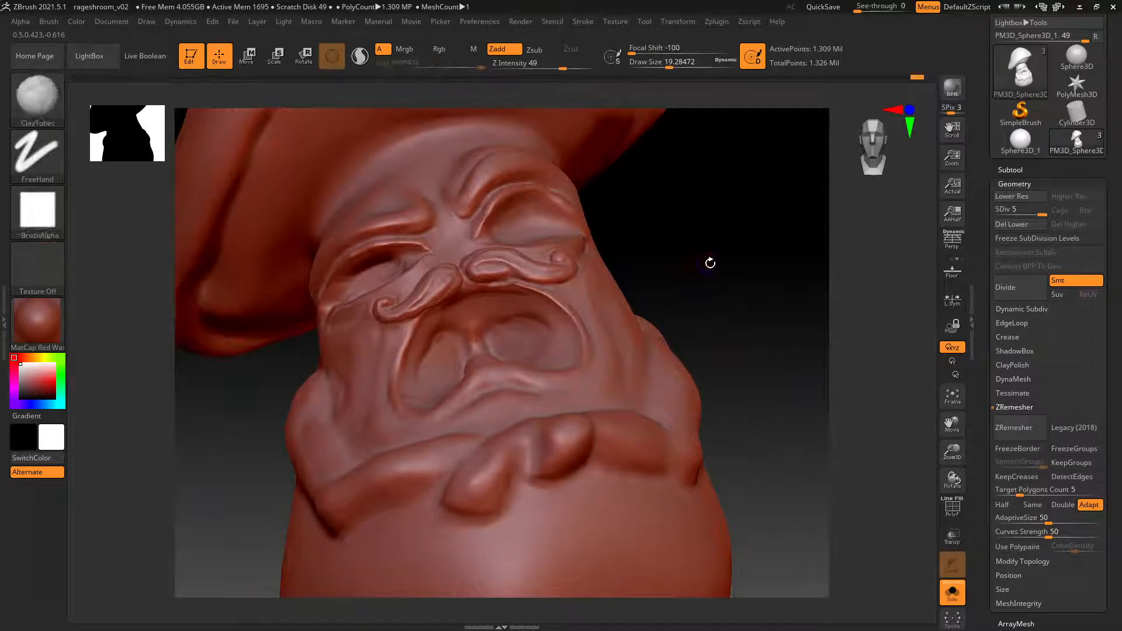
{"action": "mouse_move", "coordinate": [713, 261]}
{"action": "left_mouse_down"}
{"action": "mouse_move", "coordinate": [644, 233]}
{"action": "mouse_move", "coordinate": [663, 283]}
{"action": "mouse_move", "coordinate": [743, 276]}
{"action": "left_mouse_up"}
{"action": "key", "text": "ctrl"}
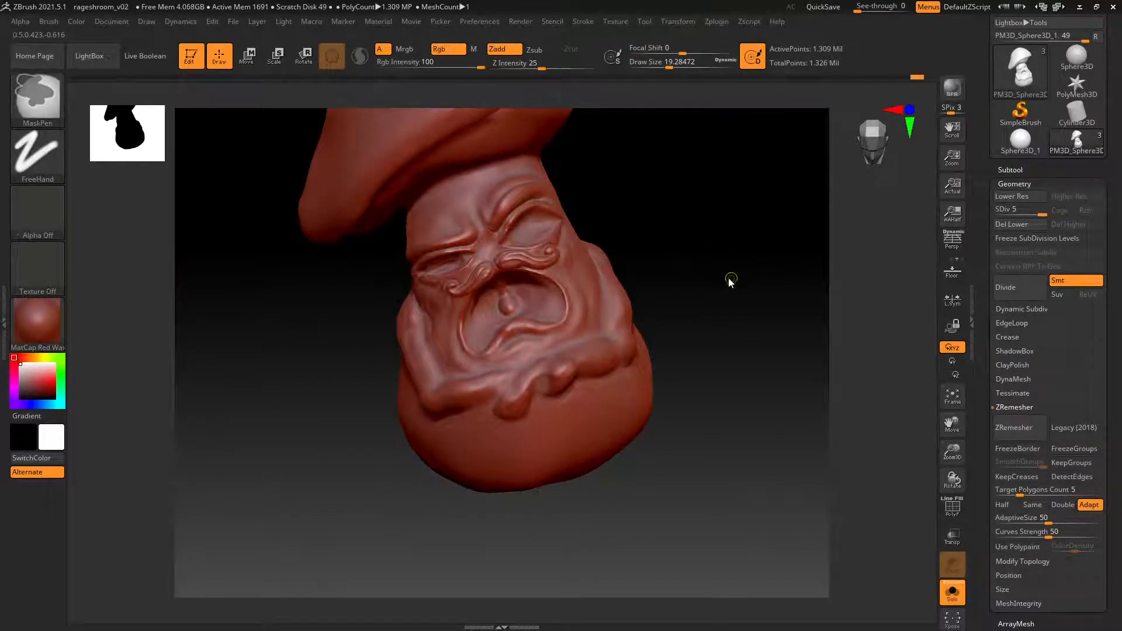
{"action": "key", "text": "ctrl+s"}
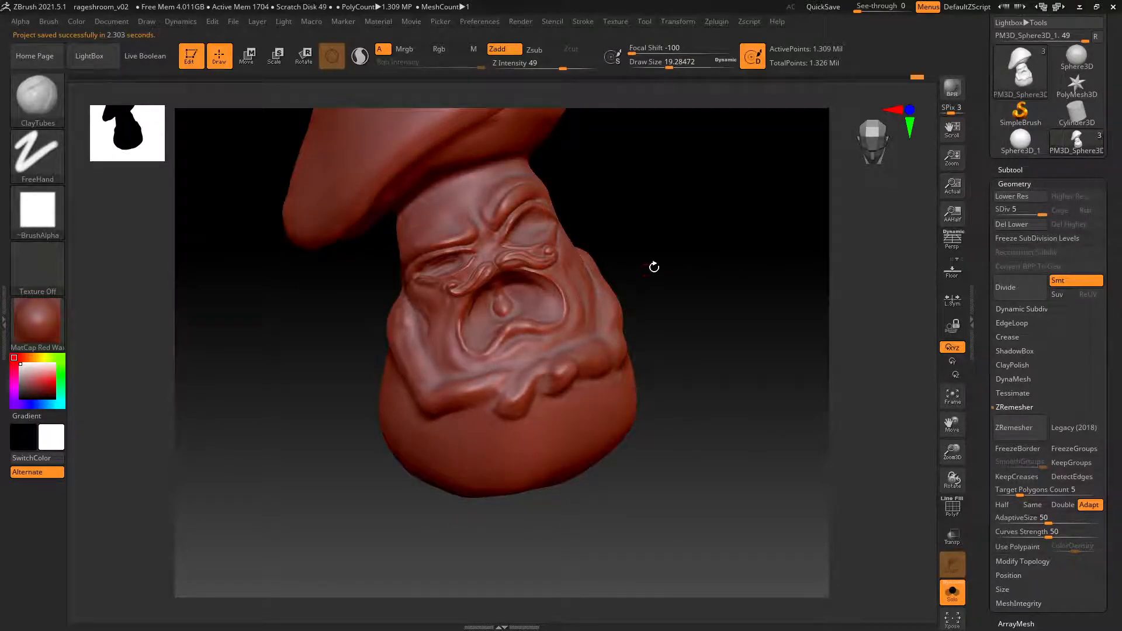
Set the ClayTubes brush's focal shift to -40.
{"action": "left_click_drag", "start_coordinate": [654, 267], "coordinate": [653, 269]}
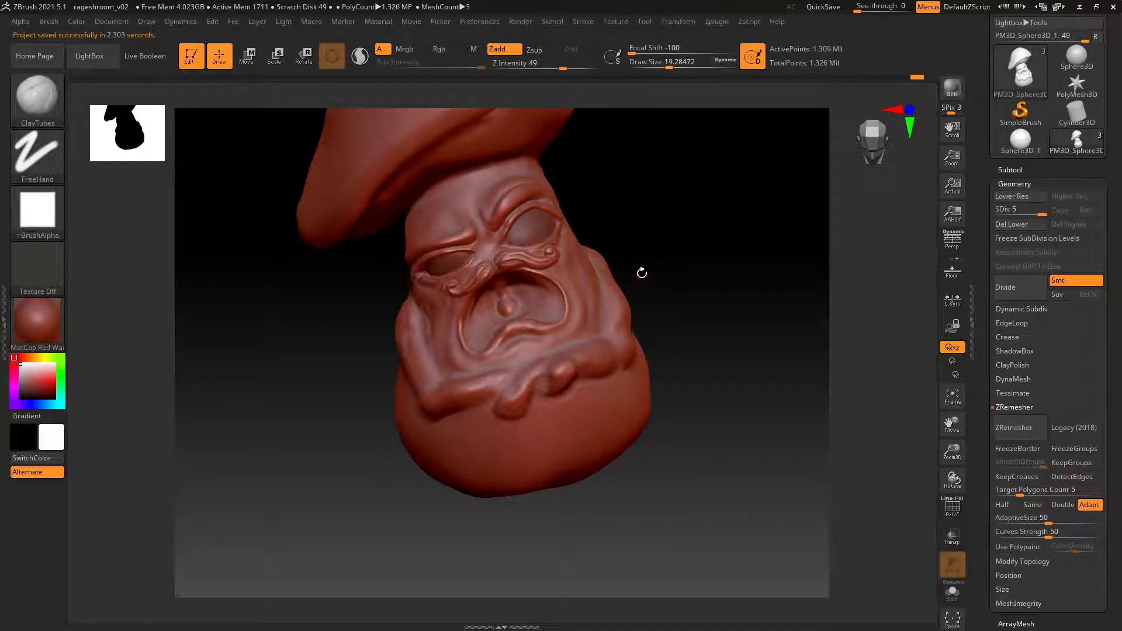
{"action": "left_click_drag", "start_coordinate": [634, 250], "coordinate": [555, 242]}
{"action": "right_click_drag", "start_coordinate": [587, 219], "coordinate": [708, 260], "text": "ctrl"}
{"action": "key", "text": "space"}
{"action": "left_click_drag", "start_coordinate": [559, 260], "coordinate": [591, 260]}
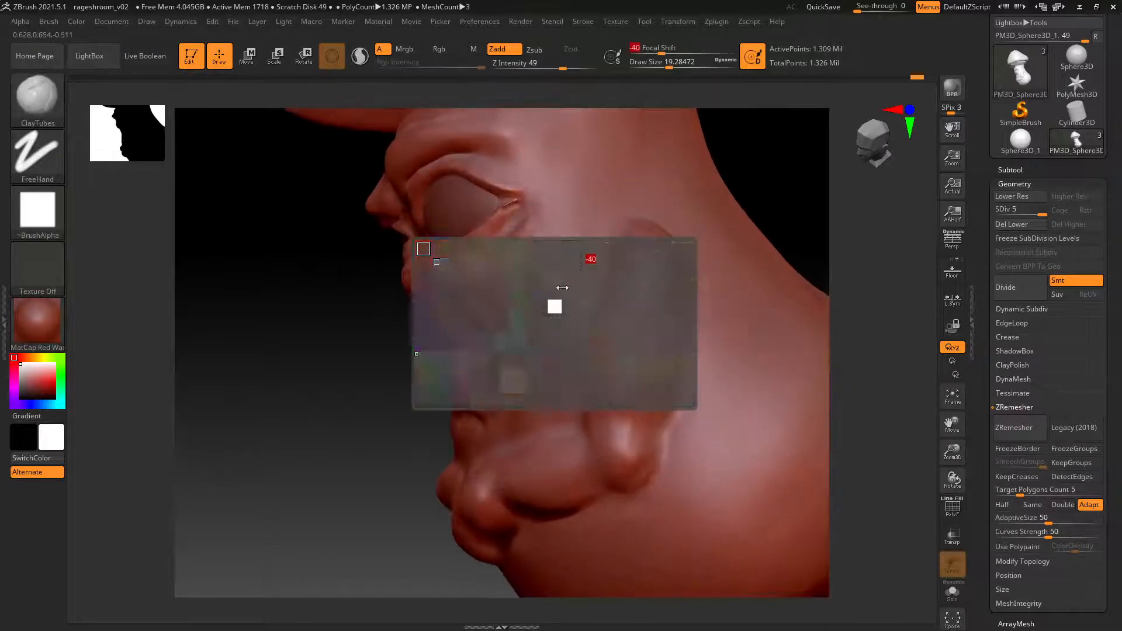
Add clay to the shoulder on the larger-eye side with ClayBuildup and lower the mesh to subdivision level 3.
{"action": "right_click_drag", "start_coordinate": [710, 257], "coordinate": [647, 271]}
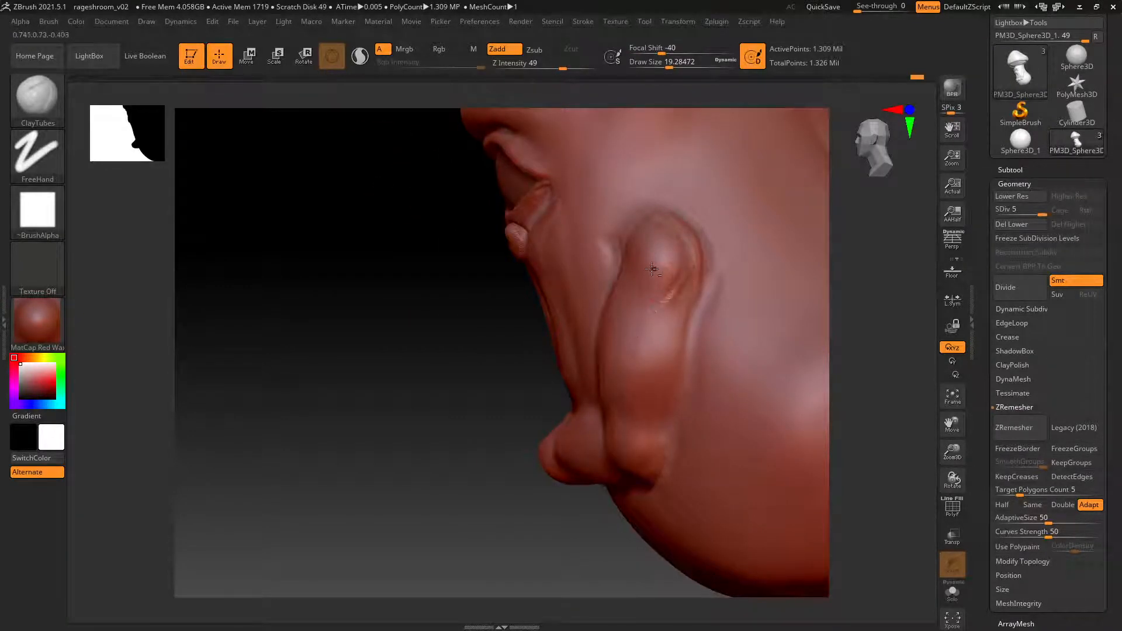
{"action": "key", "text": "b"}
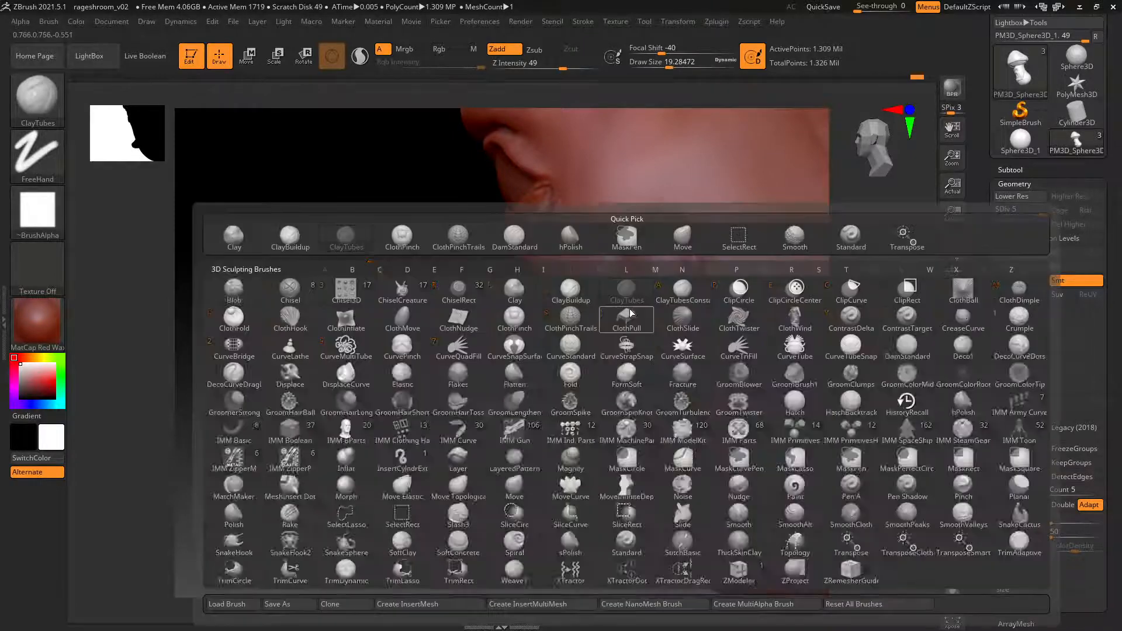
{"action": "key", "text": "c"}
{"action": "key", "text": "b"}
{"action": "mouse_move", "coordinate": [629, 292]}
{"action": "left_mouse_down"}
{"action": "mouse_move", "coordinate": [648, 263]}
{"action": "mouse_move", "coordinate": [624, 328]}
{"action": "left_mouse_up"}
{"action": "left_click", "coordinate": [1019, 211]}
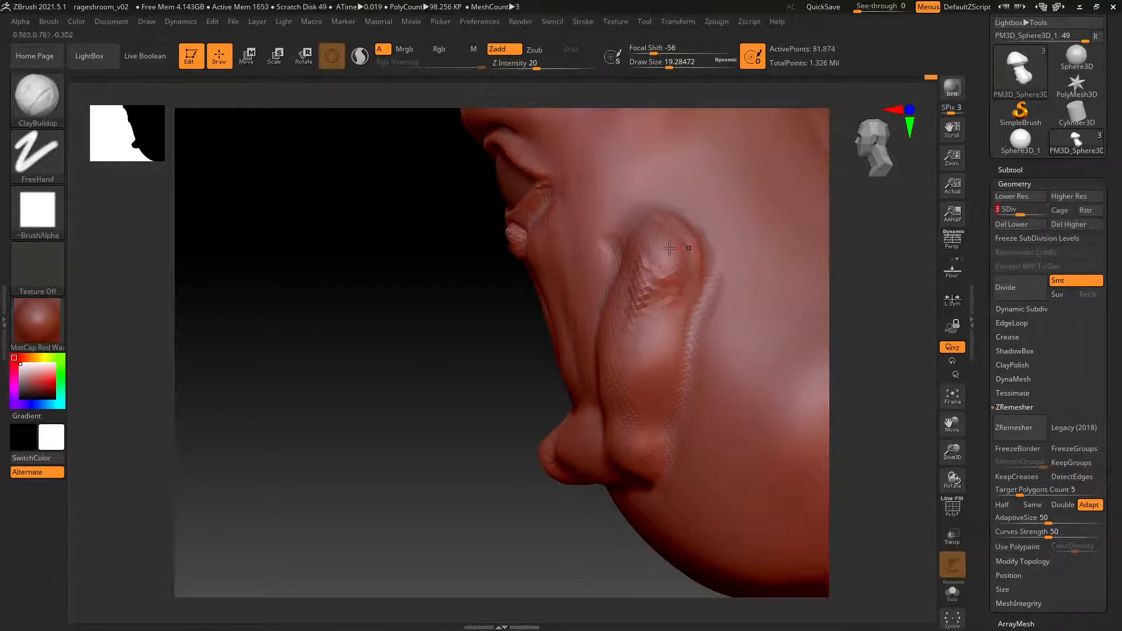
Increase the draw size to about 53 and smooth the shoulder on the larger-eye side.
{"action": "key", "text": "space"}
{"action": "mouse_move", "coordinate": [667, 253]}
{"action": "left_mouse_down"}
{"action": "mouse_move", "coordinate": [631, 292]}
{"action": "mouse_move", "coordinate": [667, 268]}
{"action": "mouse_move", "coordinate": [671, 229]}
{"action": "left_mouse_up"}
{"action": "mouse_move", "coordinate": [659, 275]}
{"action": "left_mouse_down", "text": "shift"}
{"action": "mouse_move", "coordinate": [652, 295]}
{"action": "mouse_move", "coordinate": [670, 225]}
{"action": "mouse_move", "coordinate": [692, 261]}
{"action": "left_mouse_up", "text": "shift"}
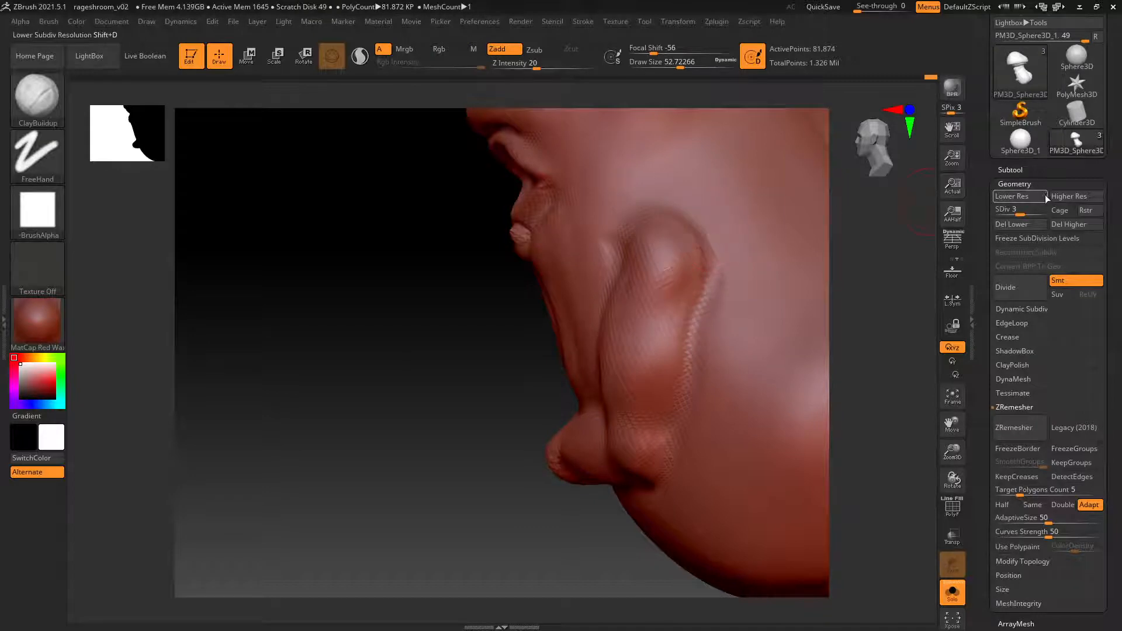
Build up the shoulder and upper arm on the smaller-eye side with ClayBuildup and smooth the added volume.
{"action": "left_click_drag", "start_coordinate": [865, 260], "coordinate": [774, 264]}
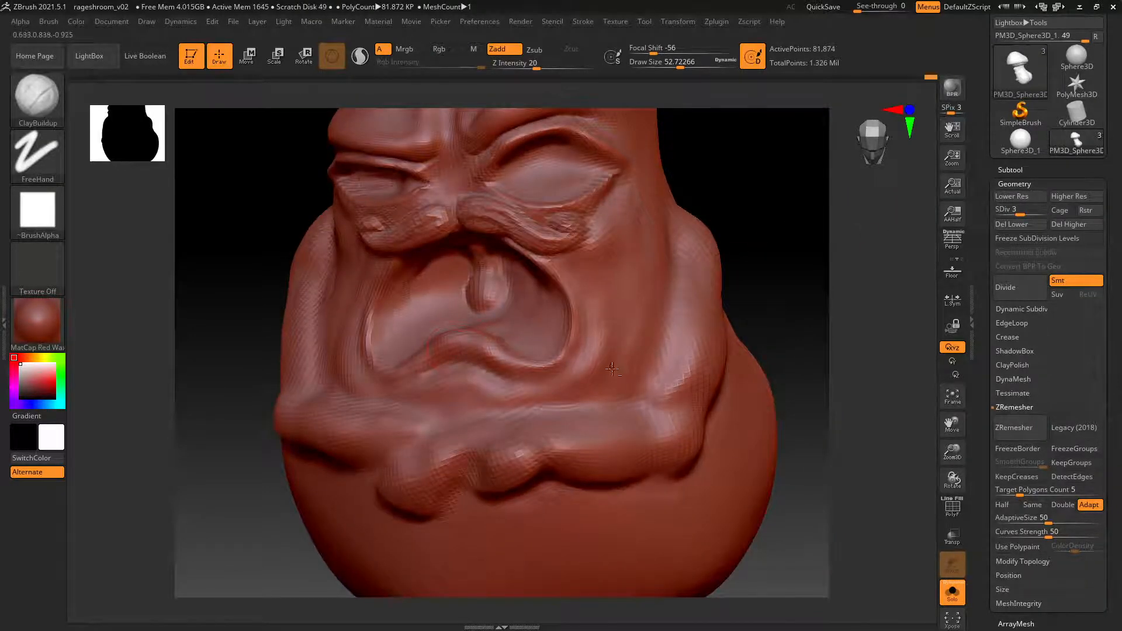
{"action": "right_click_drag", "start_coordinate": [612, 368], "coordinate": [645, 316], "text": "alt"}
{"action": "key", "text": "shift"}
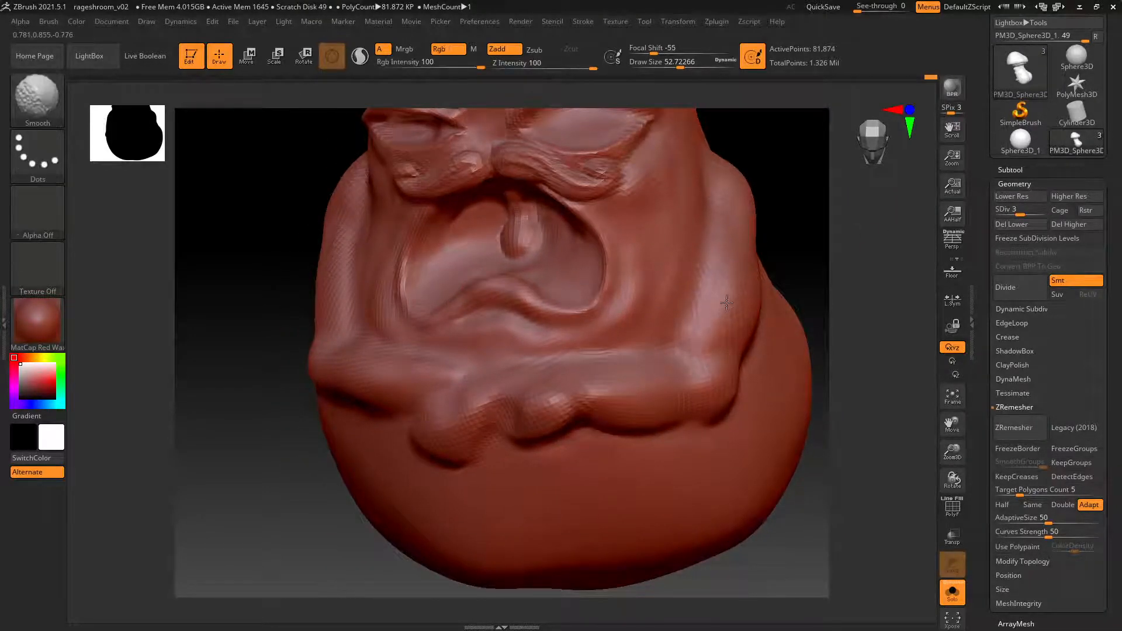
{"action": "right_click_drag", "start_coordinate": [525, 332], "coordinate": [584, 335]}
{"action": "right_click_drag", "start_coordinate": [459, 371], "coordinate": [524, 364], "text": "alt"}
{"action": "right_click_drag", "start_coordinate": [389, 307], "coordinate": [561, 306]}
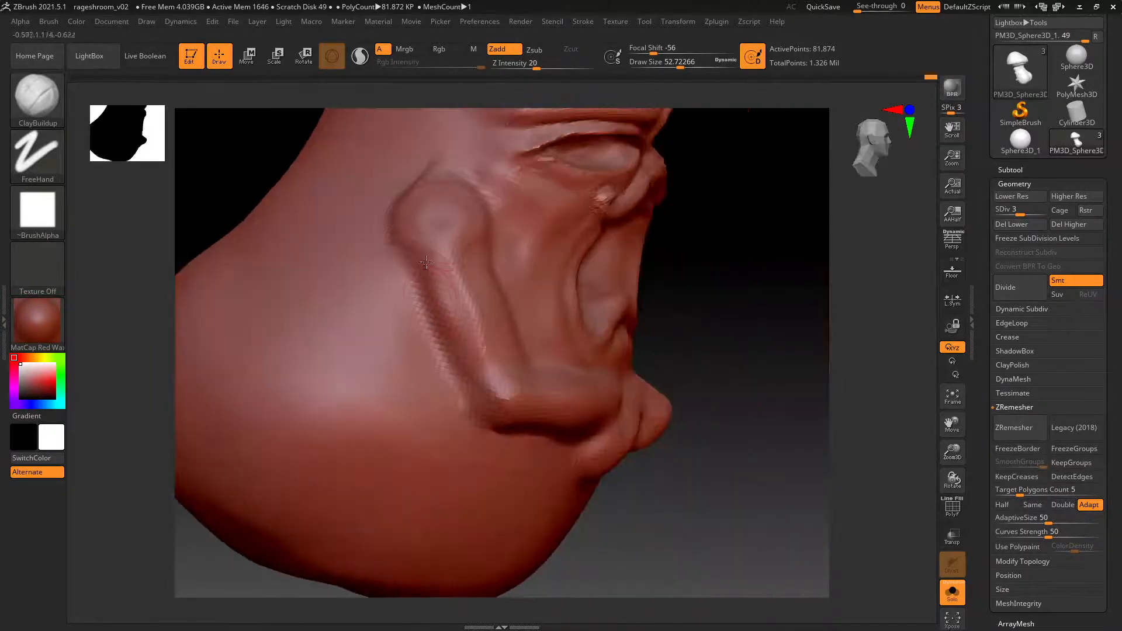
{"action": "right_click_drag", "start_coordinate": [465, 238], "coordinate": [420, 231]}
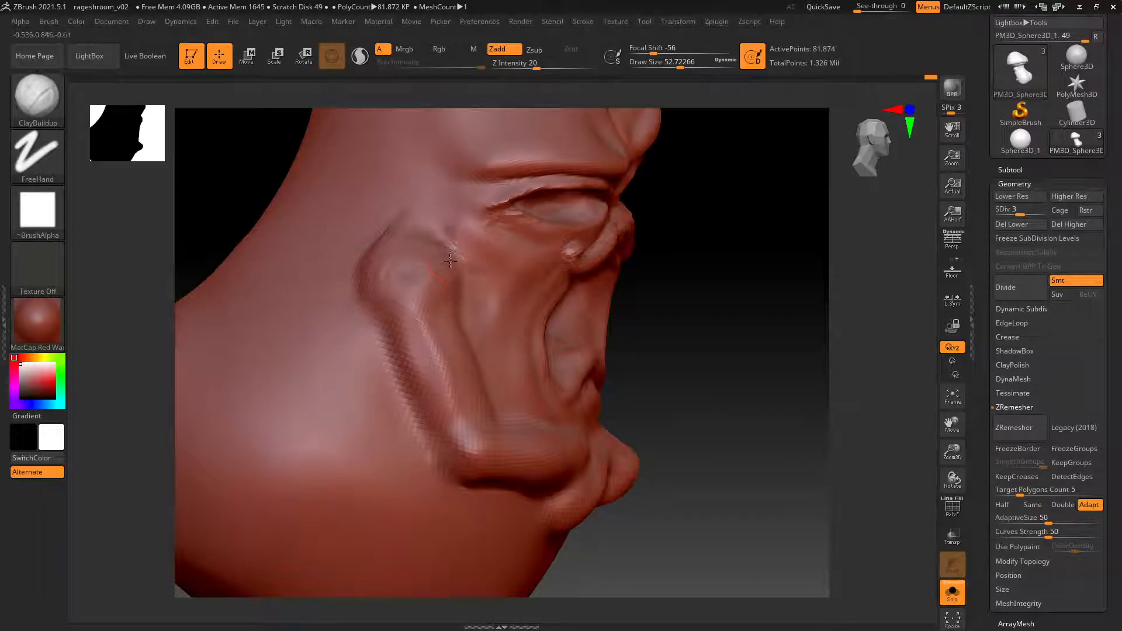
{"action": "mouse_move", "coordinate": [450, 261]}
{"action": "left_mouse_down"}
{"action": "mouse_move", "coordinate": [452, 298]}
{"action": "mouse_move", "coordinate": [419, 310]}
{"action": "mouse_move", "coordinate": [428, 332]}
{"action": "left_mouse_up"}
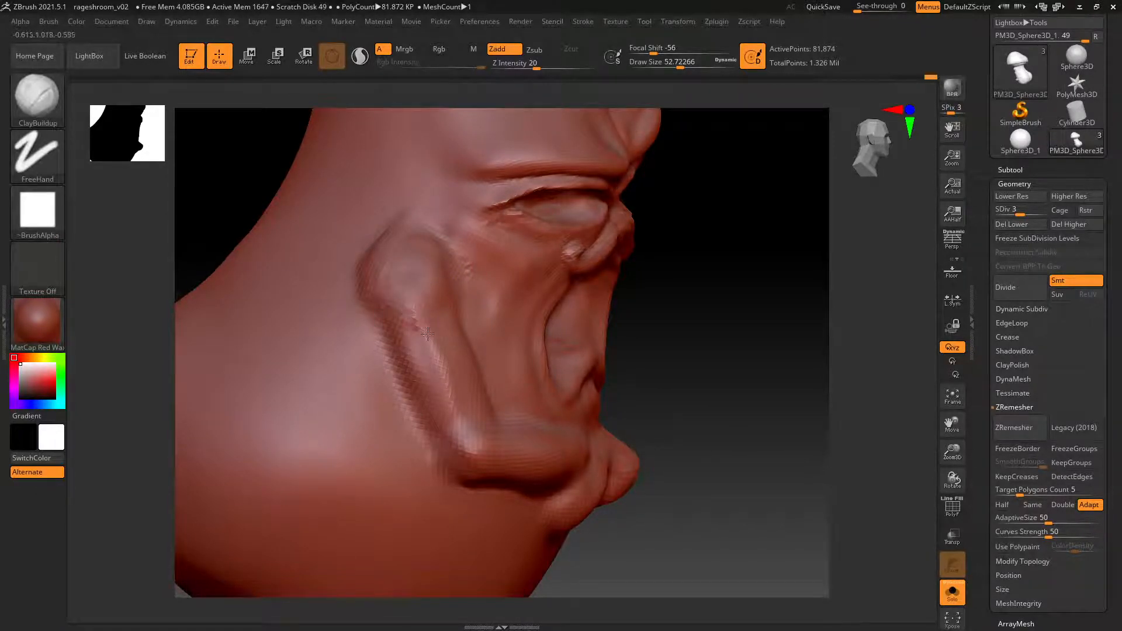
{"action": "left_click_drag", "start_coordinate": [413, 274], "coordinate": [409, 251], "text": "shift"}
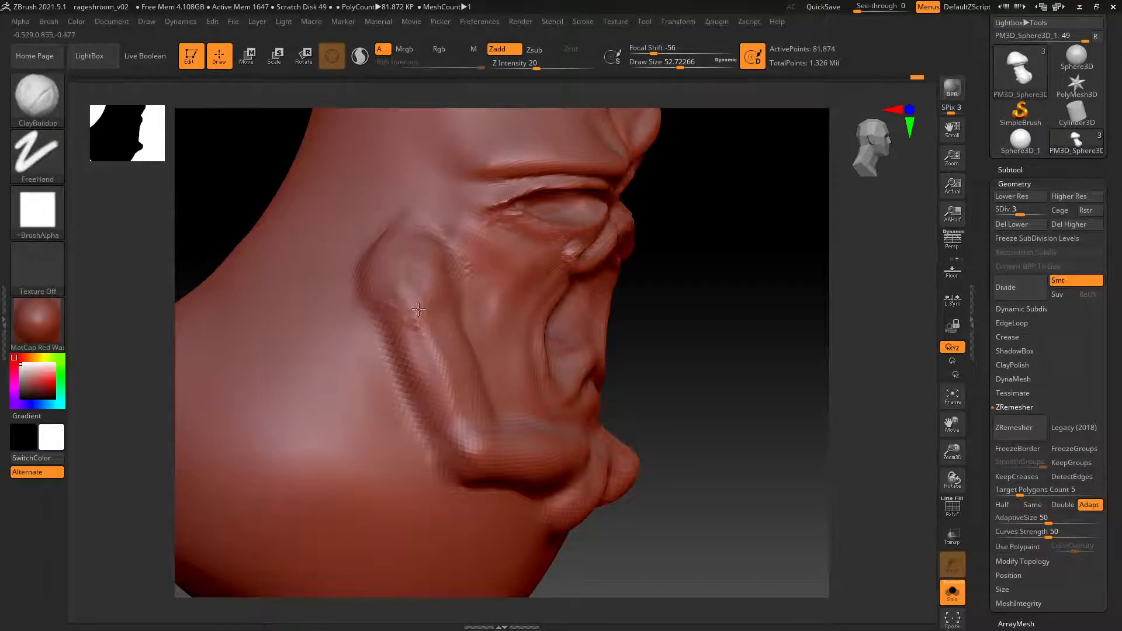
Raise the mesh to subdivision level 5 and smooth the shoulder on the smaller-eye side.
{"action": "key", "text": "d"}
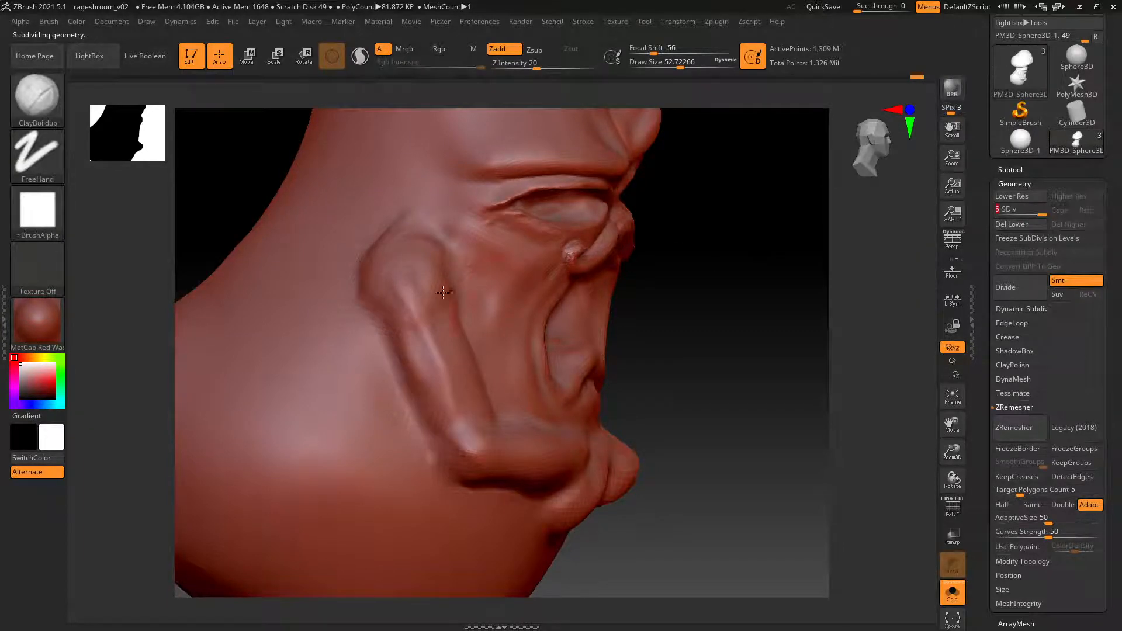
{"action": "mouse_move", "coordinate": [446, 293]}
{"action": "left_mouse_down", "text": "shift"}
{"action": "mouse_move", "coordinate": [421, 321]}
{"action": "mouse_move", "coordinate": [412, 281]}
{"action": "left_mouse_up", "text": "shift"}
{"action": "right_click_drag", "start_coordinate": [425, 320], "coordinate": [391, 280]}
Carve the crease between the forearm and the overlapping hand below the mouth with DamStandard.
{"action": "key", "text": "b"}
{"action": "key", "text": "d"}
{"action": "key", "text": "s"}
{"action": "mouse_move", "coordinate": [577, 315]}
{"action": "right_mouse_down", "text": "ctrl"}
{"action": "mouse_move", "coordinate": [609, 361]}
{"action": "mouse_move", "coordinate": [591, 220]}
{"action": "right_mouse_up", "text": "ctrl"}
{"action": "right_click_drag", "start_coordinate": [553, 399], "coordinate": [546, 350]}
{"action": "left_click_drag", "start_coordinate": [543, 352], "coordinate": [472, 416]}
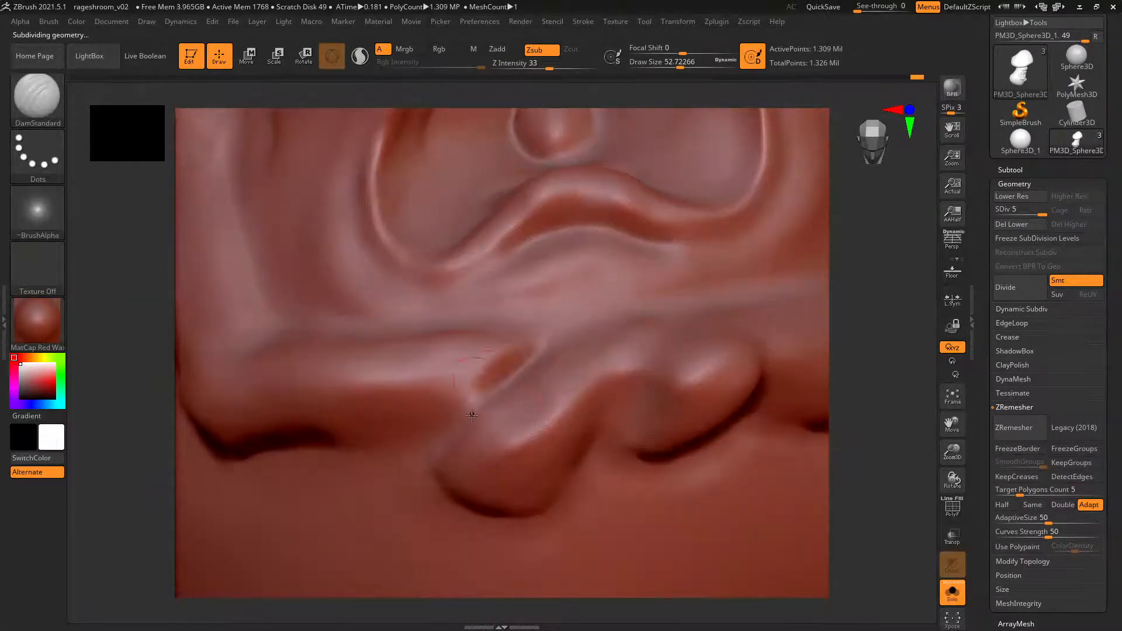
{"action": "mouse_move", "coordinate": [503, 377]}
{"action": "left_mouse_down"}
{"action": "mouse_move", "coordinate": [438, 469]}
{"action": "mouse_move", "coordinate": [439, 502]}
{"action": "left_mouse_up"}
Carve the underside of the overlapping hand and the gap between it and the rounded fist with DamStandard.
{"action": "right_click_drag", "start_coordinate": [456, 456], "coordinate": [473, 405]}
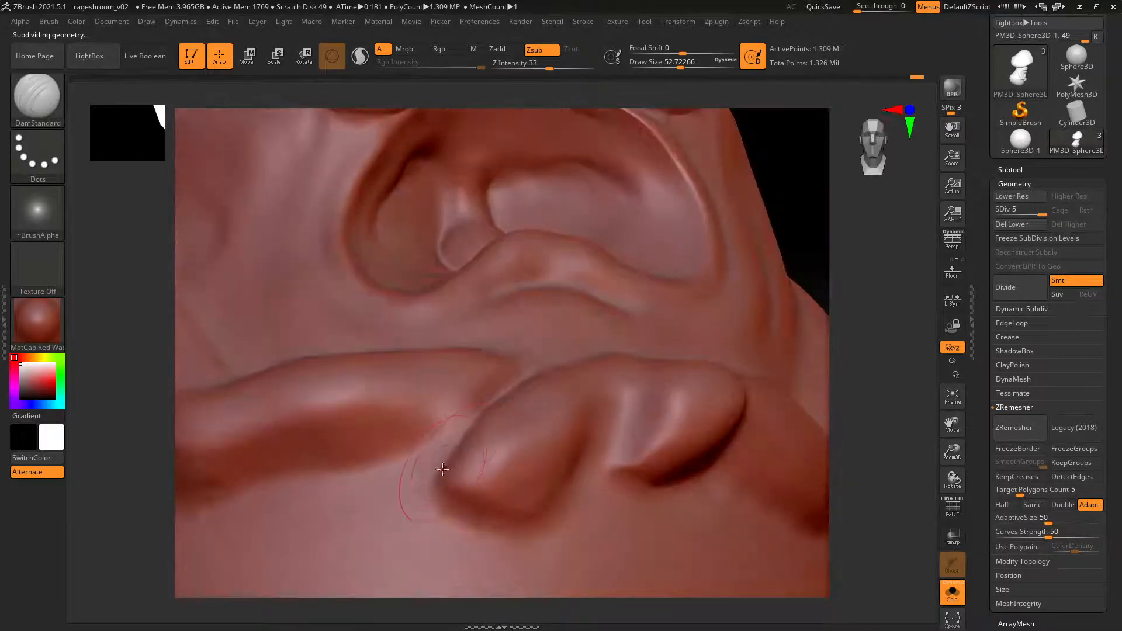
{"action": "mouse_move", "coordinate": [439, 473]}
{"action": "left_mouse_down"}
{"action": "mouse_move", "coordinate": [462, 496]}
{"action": "mouse_move", "coordinate": [542, 516]}
{"action": "mouse_move", "coordinate": [596, 422]}
{"action": "left_mouse_up"}
{"action": "mouse_move", "coordinate": [602, 365]}
{"action": "right_mouse_down"}
{"action": "mouse_move", "coordinate": [593, 432]}
{"action": "mouse_move", "coordinate": [607, 427]}
{"action": "right_mouse_up"}
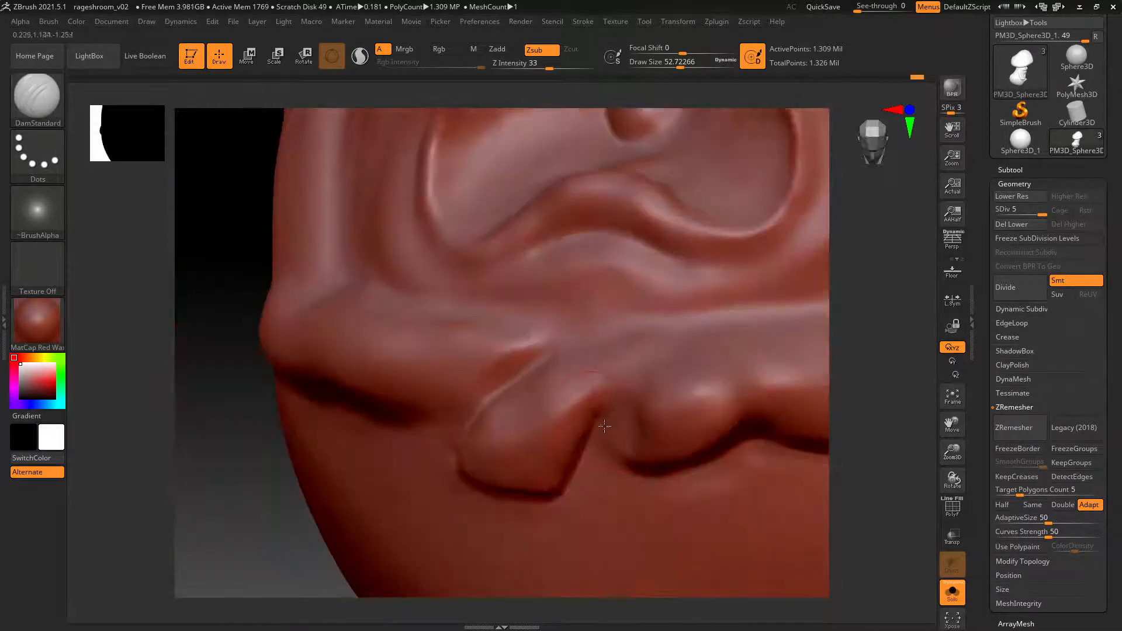
{"action": "mouse_move", "coordinate": [595, 414]}
{"action": "left_mouse_down"}
{"action": "mouse_move", "coordinate": [615, 416]}
{"action": "mouse_move", "coordinate": [623, 467]}
{"action": "mouse_move", "coordinate": [671, 464]}
{"action": "mouse_move", "coordinate": [721, 444]}
{"action": "mouse_move", "coordinate": [706, 397]}
{"action": "left_mouse_up"}
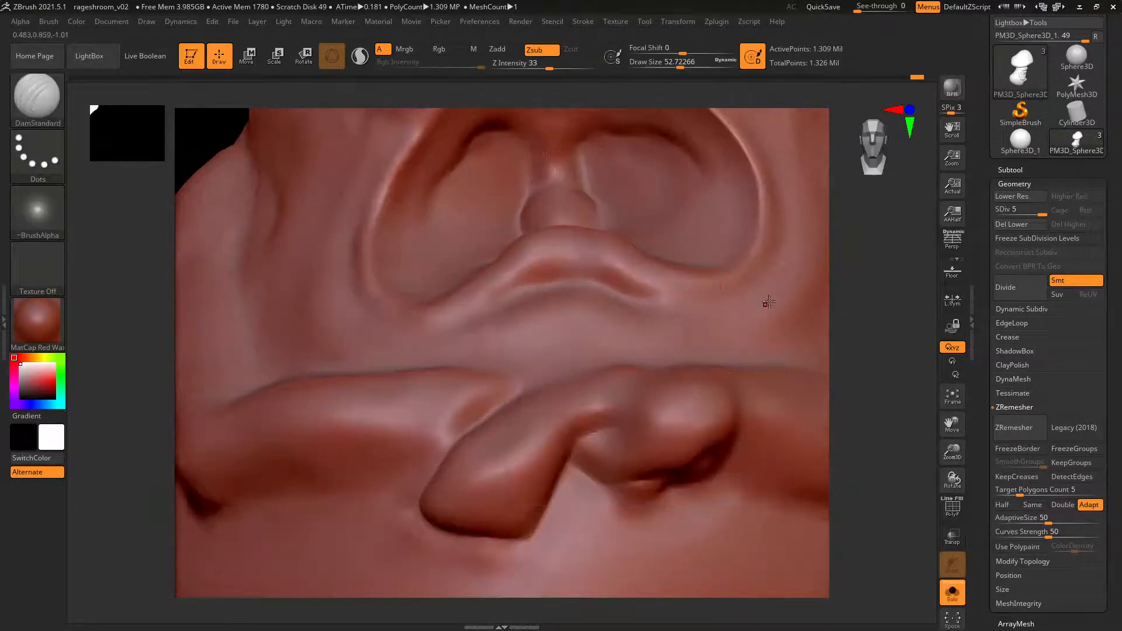
{"action": "right_click_drag", "start_coordinate": [561, 351], "coordinate": [579, 336]}
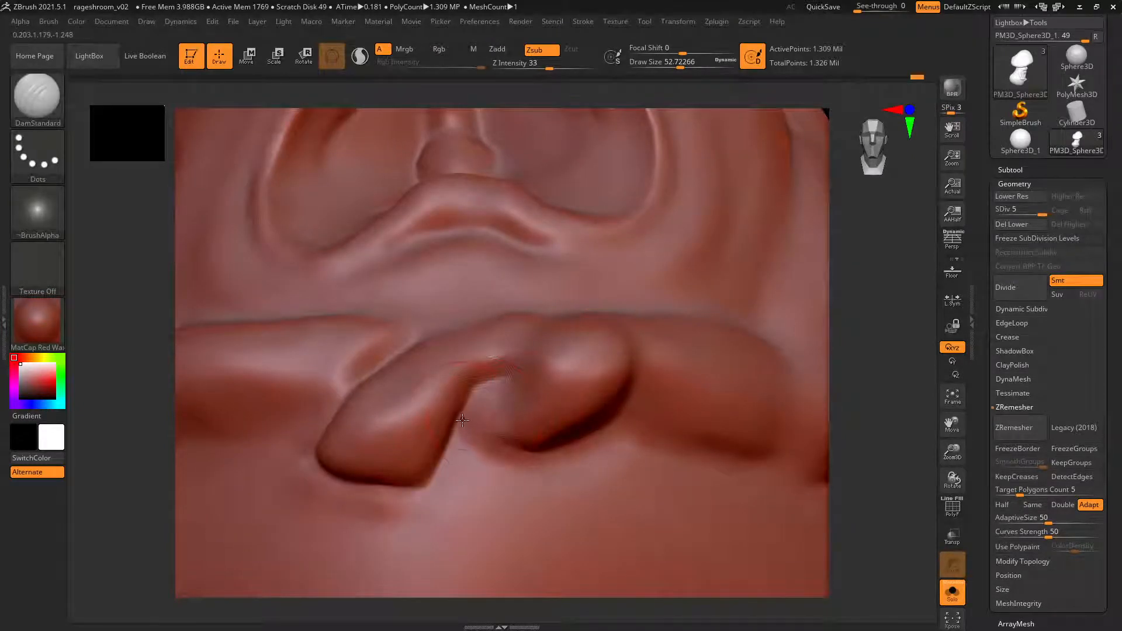
Carve the outline of the rounded fist along its underside, against the forearm and around its upper edge.
{"action": "mouse_move", "coordinate": [461, 419]}
{"action": "left_mouse_down"}
{"action": "mouse_move", "coordinate": [508, 447]}
{"action": "mouse_move", "coordinate": [600, 439]}
{"action": "left_mouse_up"}
{"action": "right_click_drag", "start_coordinate": [590, 441], "coordinate": [632, 343]}
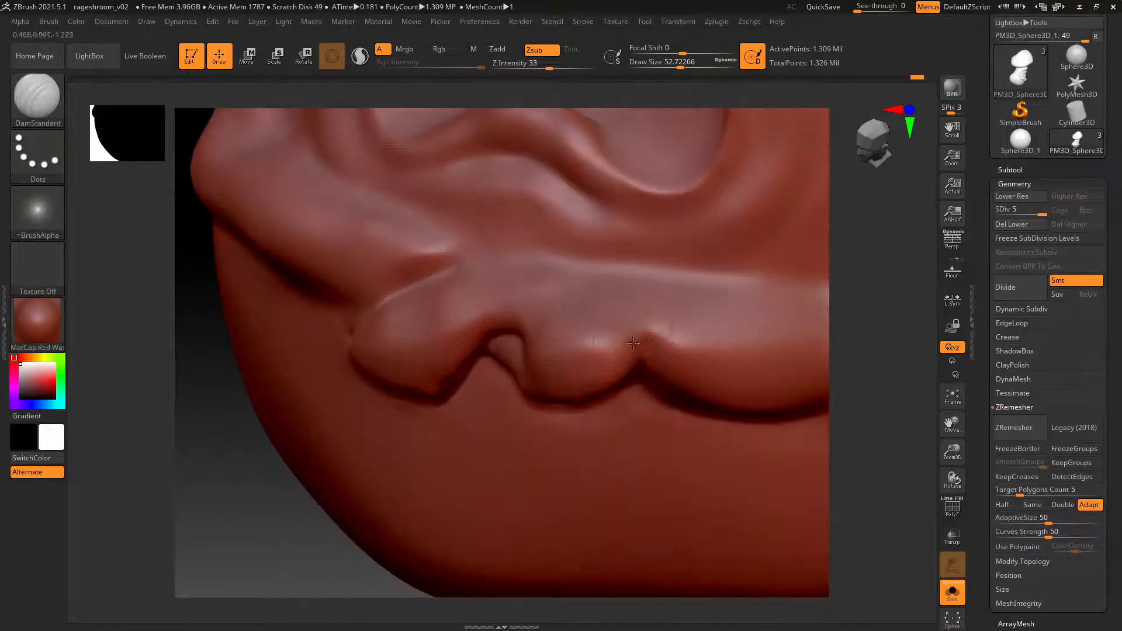
{"action": "mouse_move", "coordinate": [643, 327]}
{"action": "left_mouse_down"}
{"action": "mouse_move", "coordinate": [570, 295]}
{"action": "mouse_move", "coordinate": [532, 297]}
{"action": "mouse_move", "coordinate": [528, 311]}
{"action": "left_mouse_up"}
{"action": "mouse_move", "coordinate": [528, 311]}
{"action": "right_mouse_down"}
{"action": "mouse_move", "coordinate": [555, 315]}
{"action": "mouse_move", "coordinate": [529, 306]}
{"action": "right_mouse_up"}
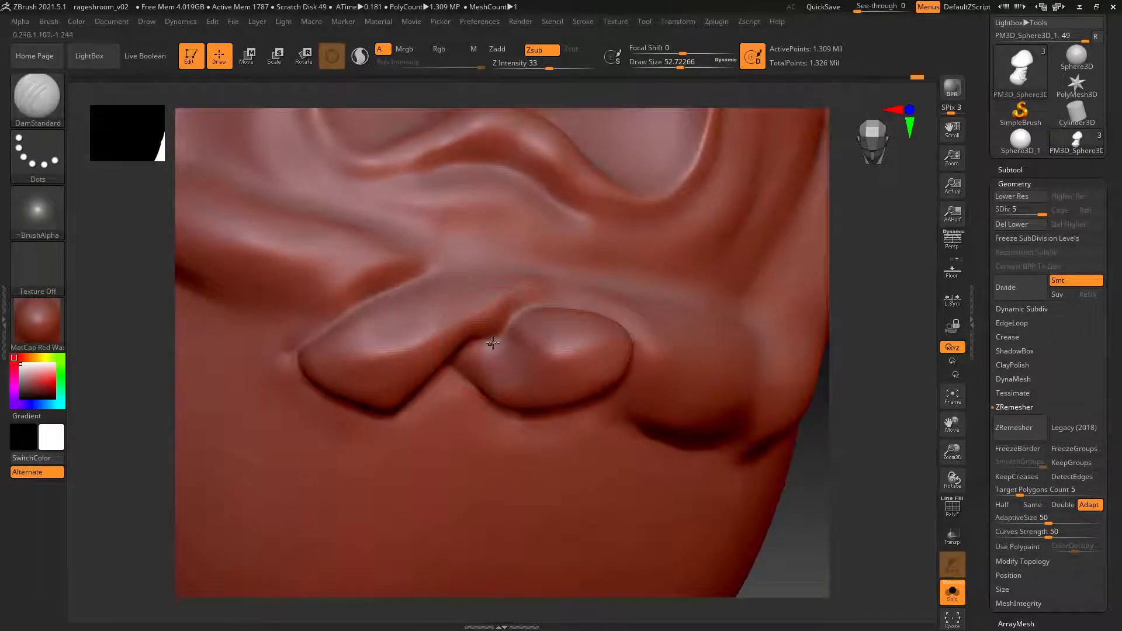
{"action": "mouse_move", "coordinate": [488, 341]}
{"action": "left_mouse_down"}
{"action": "mouse_move", "coordinate": [539, 339]}
{"action": "mouse_move", "coordinate": [554, 297]}
{"action": "left_mouse_up"}
Rework the surfaces of the overlapping hand, the rounded fist and the adjoining forearm with ClayTubes, and smooth them.
{"action": "right_click_drag", "start_coordinate": [681, 318], "coordinate": [663, 268]}
{"action": "key", "text": "b"}
{"action": "key", "text": "c"}
{"action": "key", "text": "t"}
{"action": "mouse_move", "coordinate": [512, 375]}
{"action": "left_mouse_down", "text": "alt"}
{"action": "mouse_move", "coordinate": [541, 369]}
{"action": "mouse_move", "coordinate": [609, 325]}
{"action": "left_mouse_up", "text": "alt"}
{"action": "right_click_drag", "start_coordinate": [608, 324], "coordinate": [568, 327]}
{"action": "left_click_drag", "start_coordinate": [599, 327], "coordinate": [604, 353]}
{"action": "right_click_drag", "start_coordinate": [588, 332], "coordinate": [660, 336]}
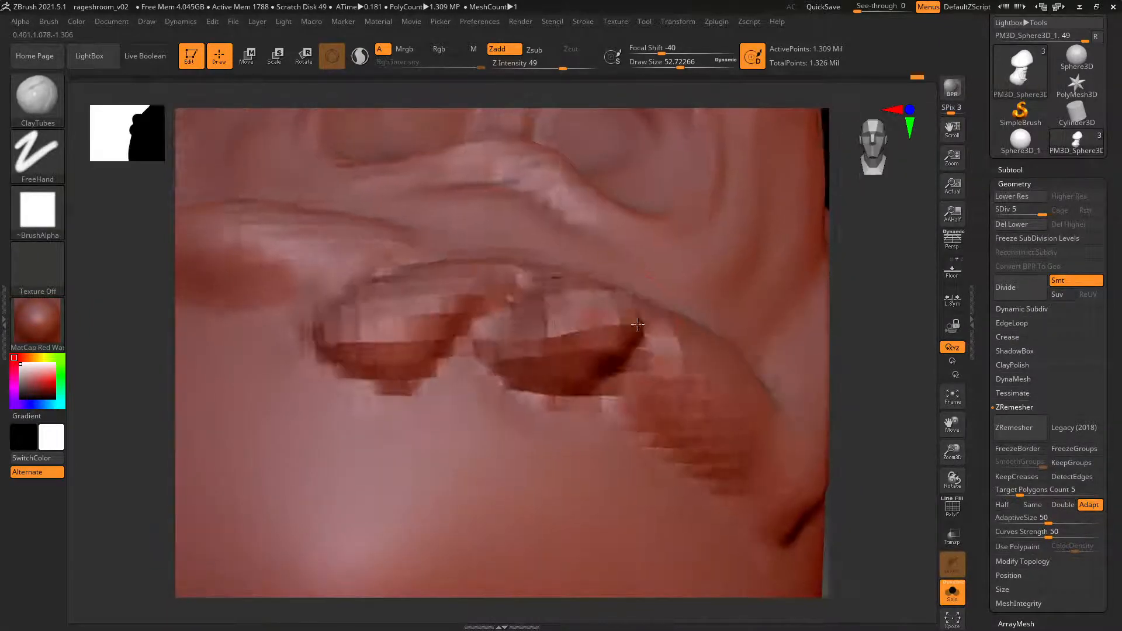
{"action": "left_click_drag", "start_coordinate": [570, 332], "coordinate": [539, 362], "text": "shift"}
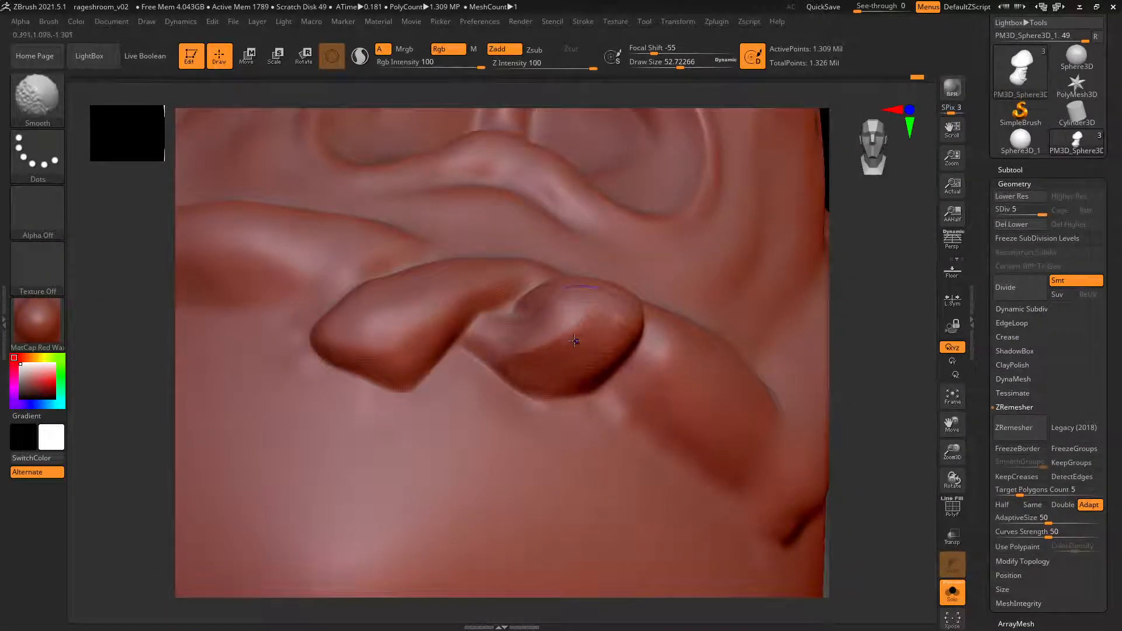
{"action": "left_click_drag", "start_coordinate": [419, 311], "coordinate": [367, 313]}
{"action": "key", "text": "ctrl+z"}
{"action": "key", "text": "ctrl+z"}
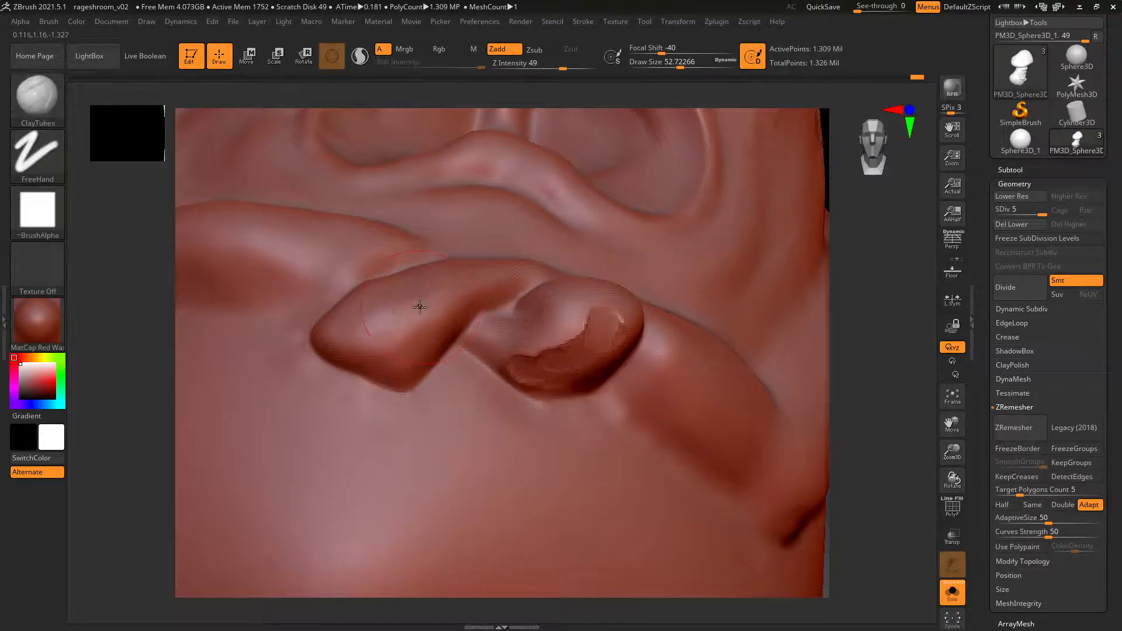
{"action": "key", "text": "b"}
{"action": "left_click", "coordinate": [480, 247]}
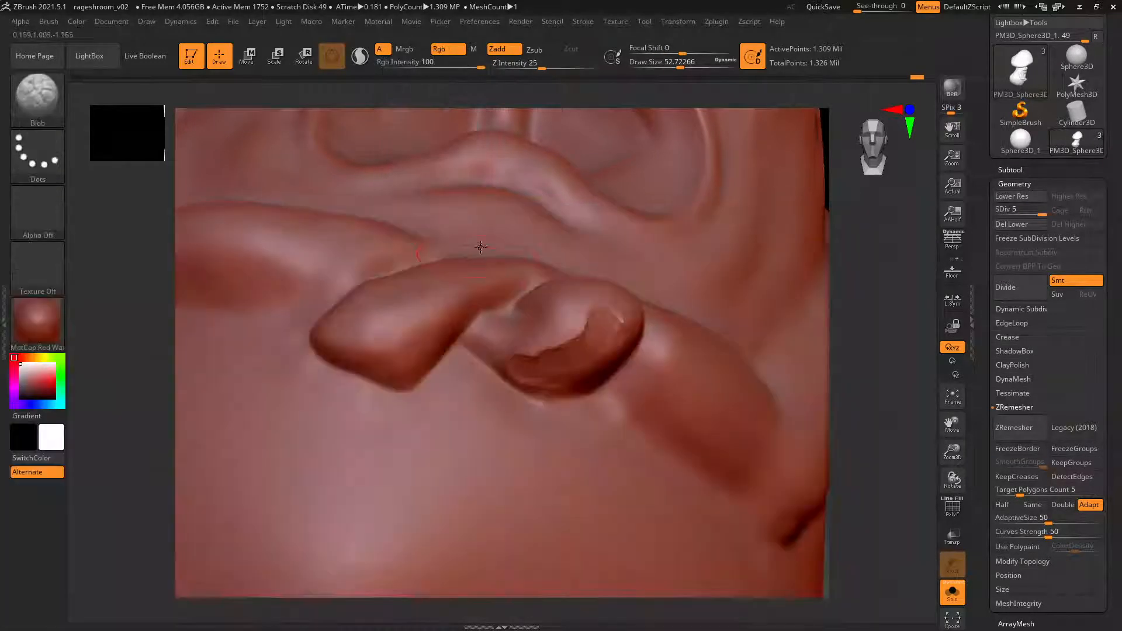
Flatten the top of the overlapping hand with hPolish and smooth the hand and the rounded fist.
{"action": "key", "text": "b"}
{"action": "key", "text": "h"}
{"action": "key", "text": "p"}
{"action": "right_click_drag", "start_coordinate": [406, 316], "coordinate": [421, 299]}
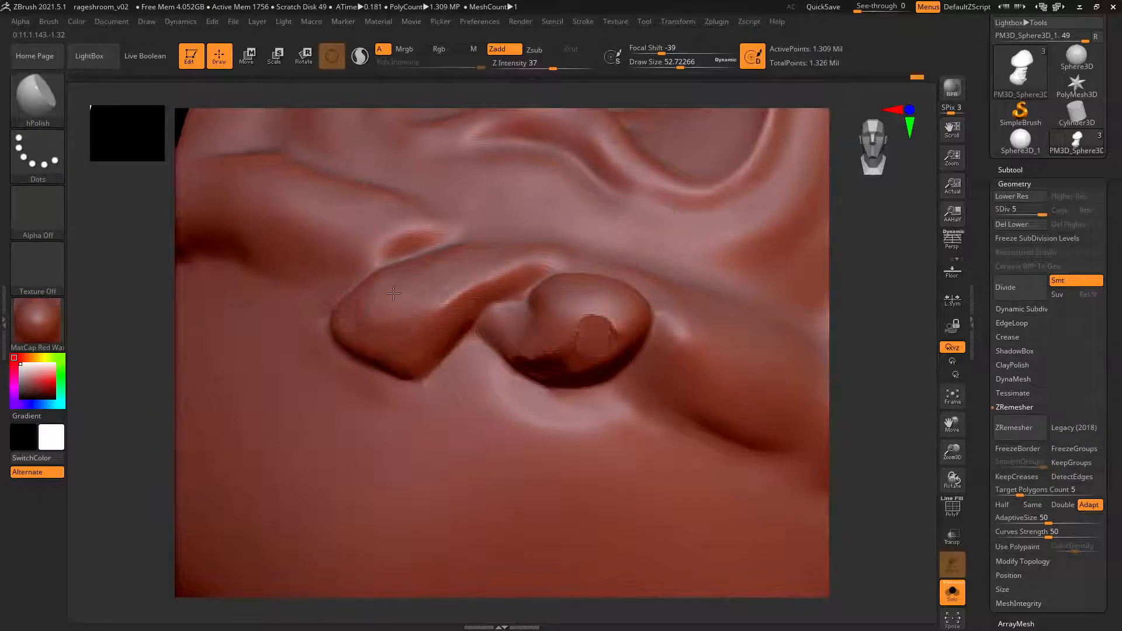
{"action": "left_click_drag", "start_coordinate": [415, 300], "coordinate": [407, 330]}
{"action": "key", "text": "shift"}
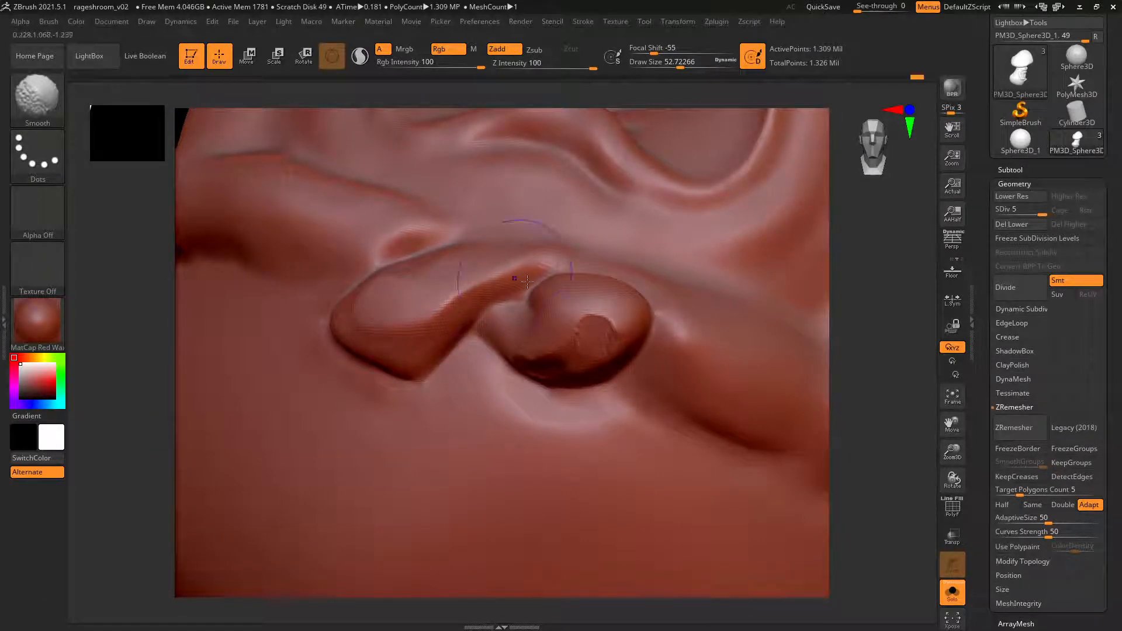
{"action": "mouse_move", "coordinate": [526, 281]}
{"action": "left_mouse_down", "text": "shift"}
{"action": "mouse_move", "coordinate": [587, 330]}
{"action": "mouse_move", "coordinate": [565, 354]}
{"action": "left_mouse_up", "text": "shift"}
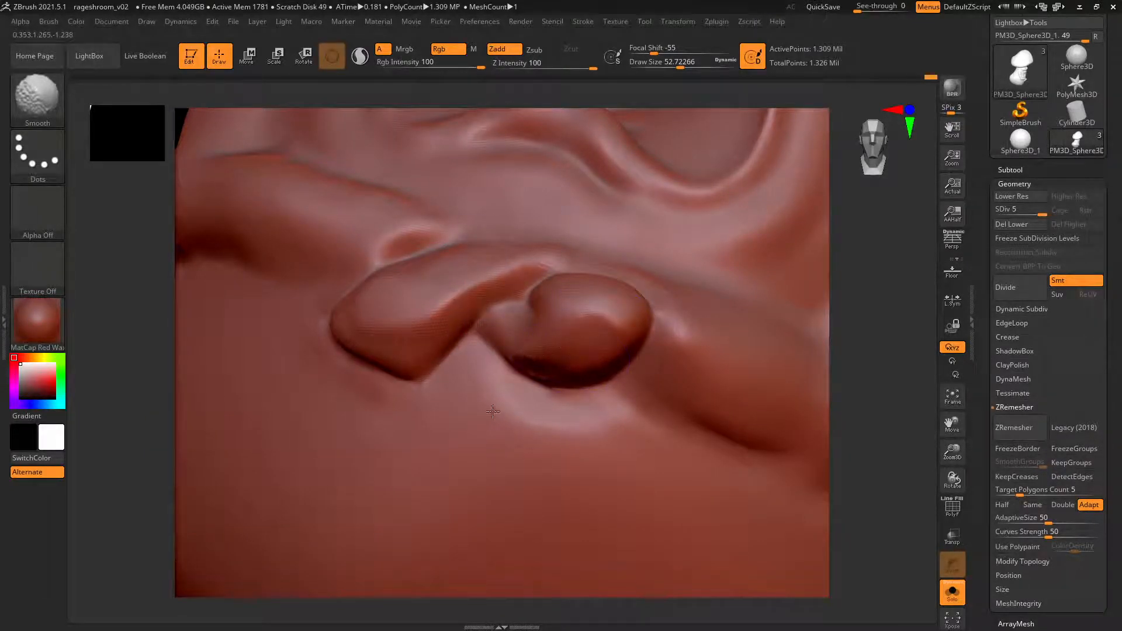
Carve the lower edge of the forearm between the rounded fist and the elbow with DamStandard, and smooth it.
{"action": "key", "text": "b"}
{"action": "key", "text": "d"}
{"action": "key", "text": "s"}
{"action": "right_click_drag", "start_coordinate": [646, 322], "coordinate": [476, 321], "text": "alt"}
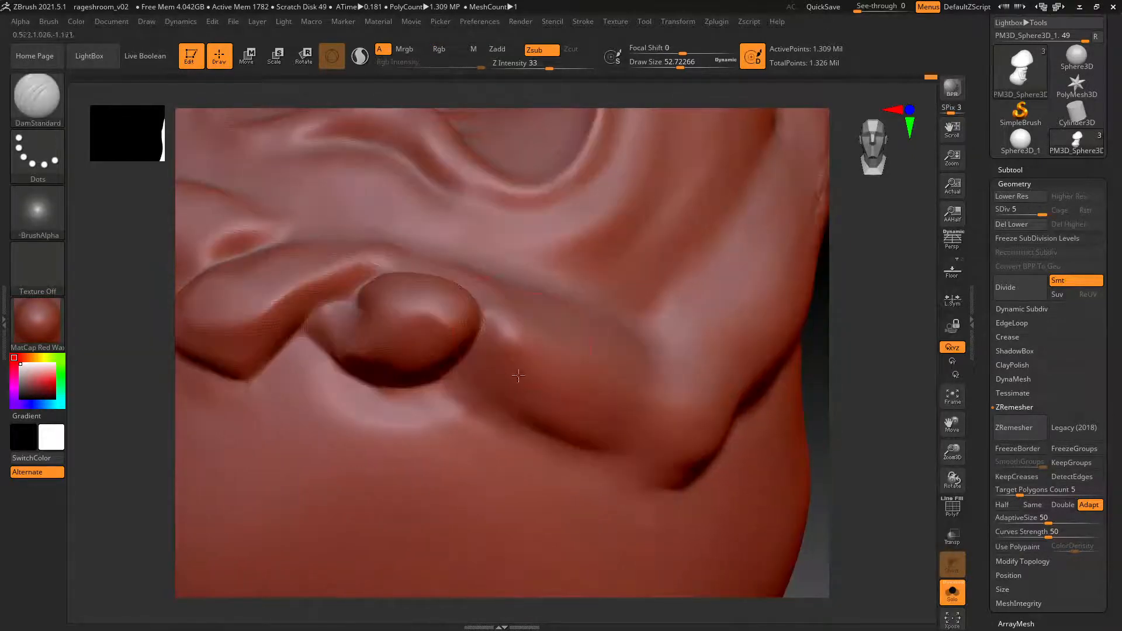
{"action": "mouse_move", "coordinate": [449, 374]}
{"action": "left_mouse_down"}
{"action": "mouse_move", "coordinate": [517, 416]}
{"action": "mouse_move", "coordinate": [596, 442]}
{"action": "left_mouse_up"}
{"action": "mouse_move", "coordinate": [634, 457]}
{"action": "right_mouse_down", "text": "alt"}
{"action": "mouse_move", "coordinate": [457, 363]}
{"action": "mouse_move", "coordinate": [438, 321]}
{"action": "right_mouse_up", "text": "alt"}
{"action": "mouse_move", "coordinate": [439, 325]}
{"action": "left_mouse_down", "text": "shift"}
{"action": "mouse_move", "coordinate": [296, 288]}
{"action": "mouse_move", "coordinate": [355, 340]}
{"action": "mouse_move", "coordinate": [535, 403]}
{"action": "left_mouse_up", "text": "shift"}
Carve the crease where the elbow and upper arm on the fist side meet the body.
{"action": "right_click_drag", "start_coordinate": [588, 308], "coordinate": [480, 379]}
{"action": "mouse_move", "coordinate": [480, 378]}
{"action": "left_mouse_down"}
{"action": "mouse_move", "coordinate": [608, 301]}
{"action": "mouse_move", "coordinate": [660, 235]}
{"action": "left_mouse_up"}
{"action": "right_click_drag", "start_coordinate": [631, 238], "coordinate": [509, 257]}
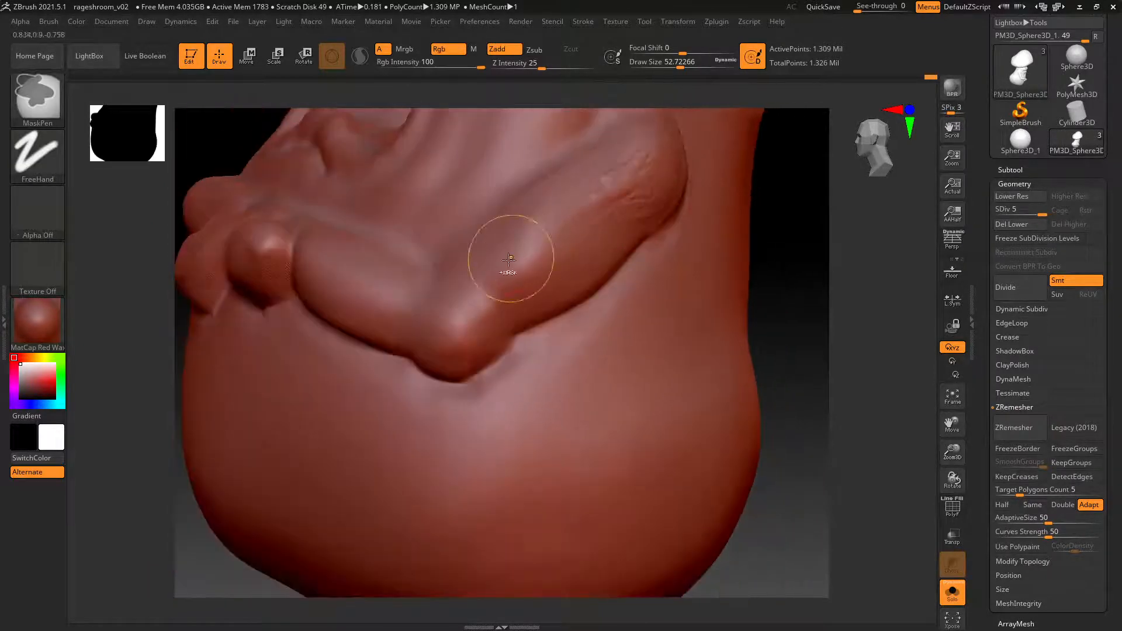
{"action": "left_click_drag", "start_coordinate": [513, 341], "coordinate": [467, 389]}
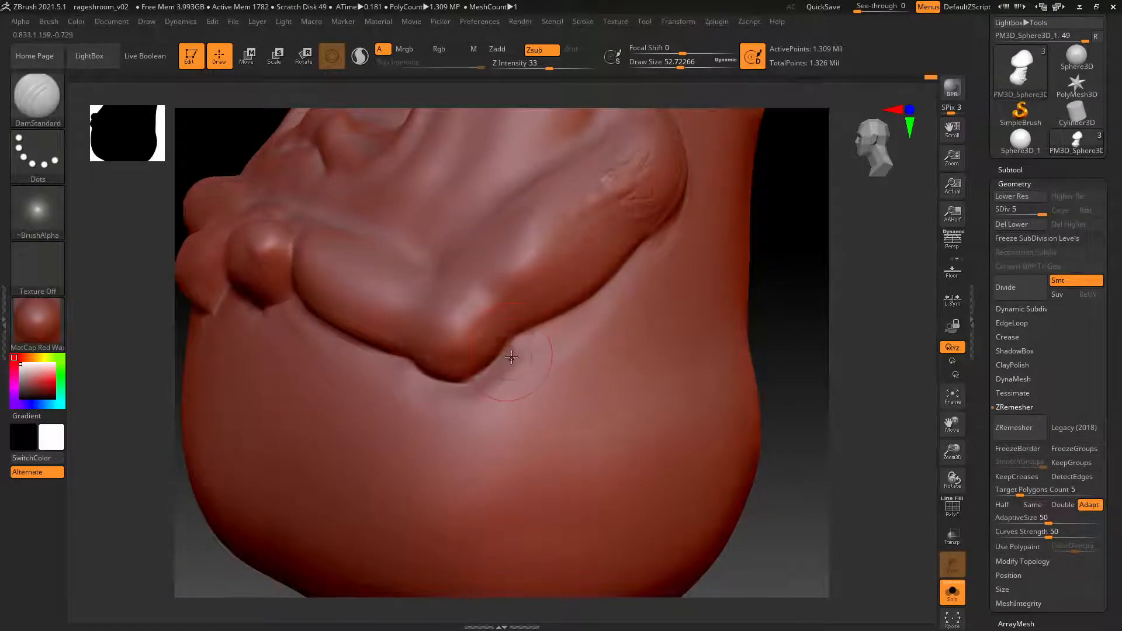
Smooth the elbow area and the rough surface of the upper arm on the fist side.
{"action": "right_click_drag", "start_coordinate": [512, 362], "coordinate": [585, 366]}
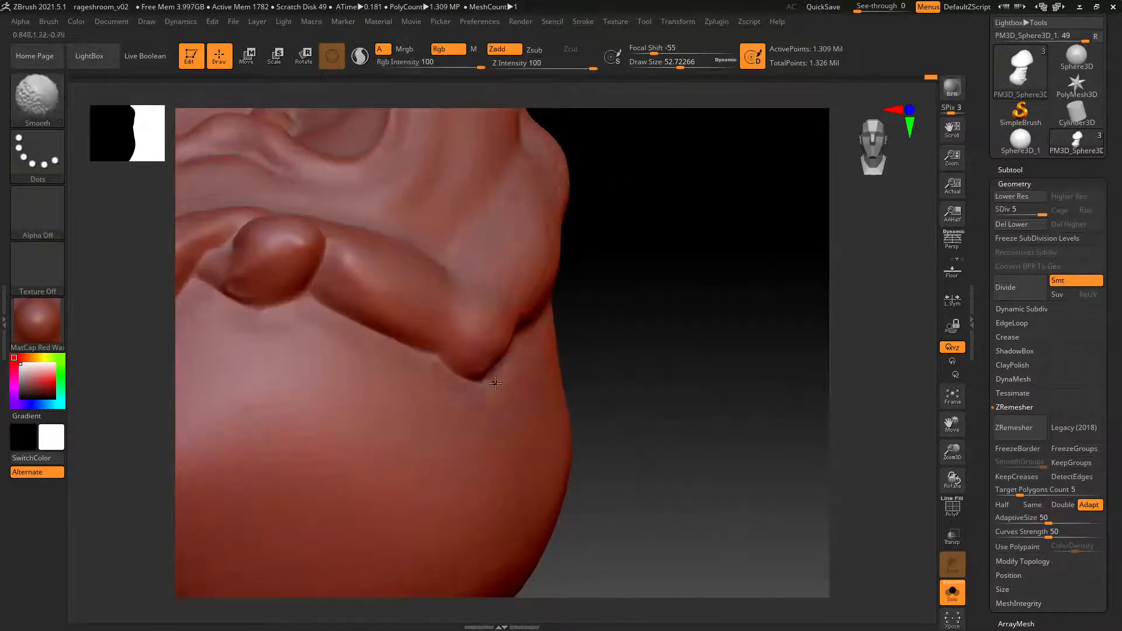
{"action": "mouse_move", "coordinate": [440, 295]}
{"action": "right_mouse_down"}
{"action": "mouse_move", "coordinate": [432, 345]}
{"action": "mouse_move", "coordinate": [505, 199]}
{"action": "right_mouse_up"}
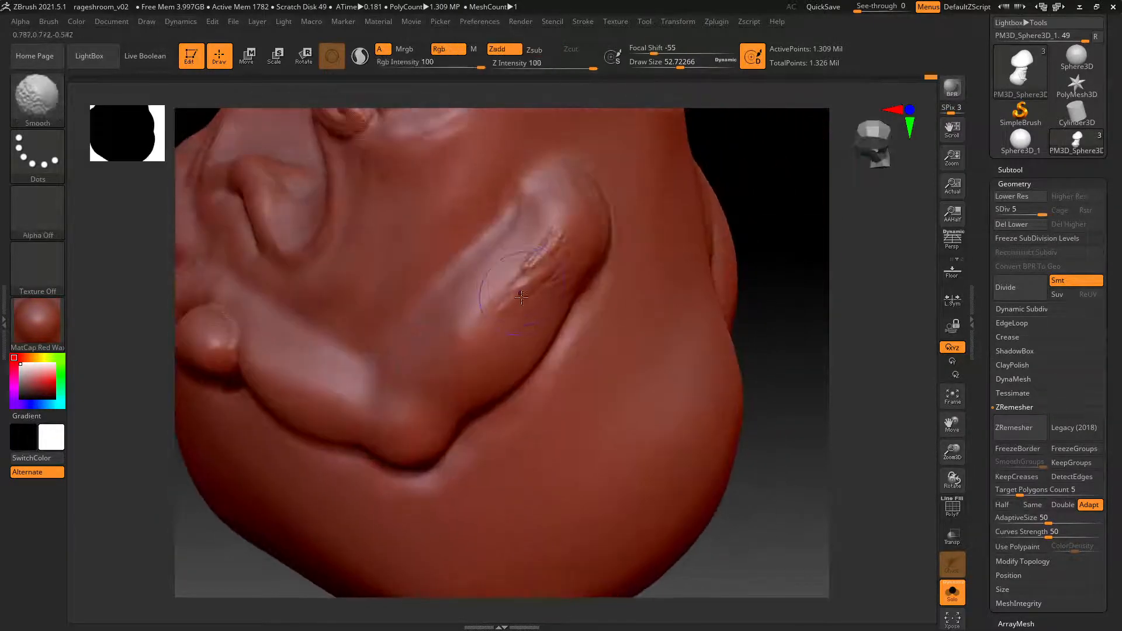
{"action": "left_click_drag", "start_coordinate": [514, 207], "coordinate": [379, 381]}
{"action": "right_click_drag", "start_coordinate": [384, 341], "coordinate": [512, 266]}
{"action": "right_click", "coordinate": [504, 333]}
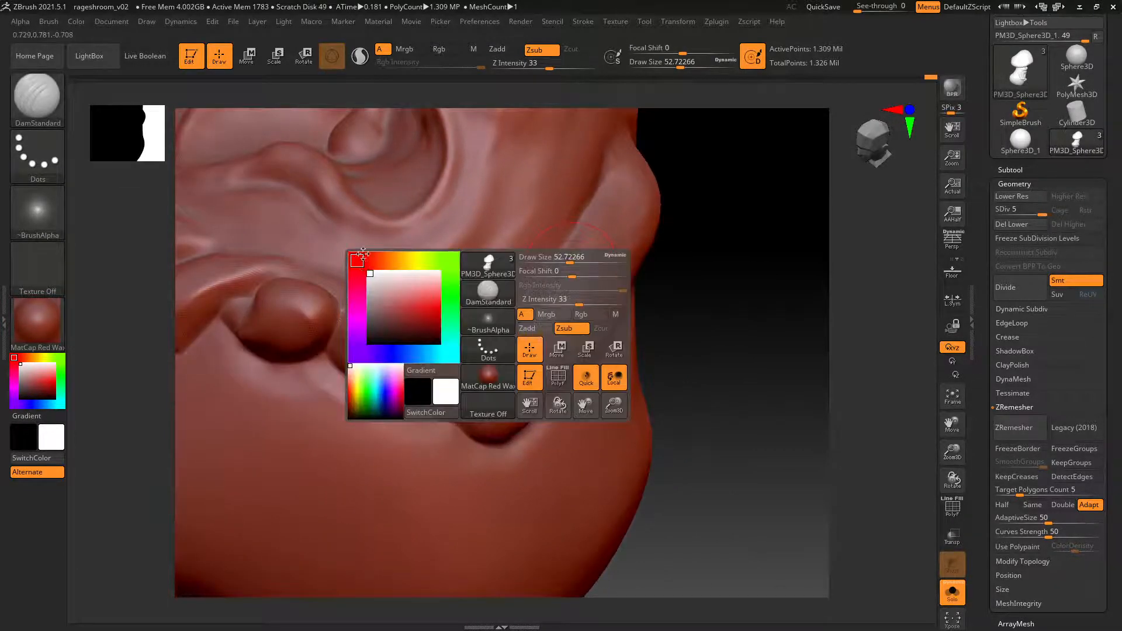
{"action": "right_click_drag", "start_coordinate": [268, 279], "coordinate": [294, 311]}
{"action": "right_click_drag", "start_coordinate": [303, 263], "coordinate": [375, 291], "text": "alt"}
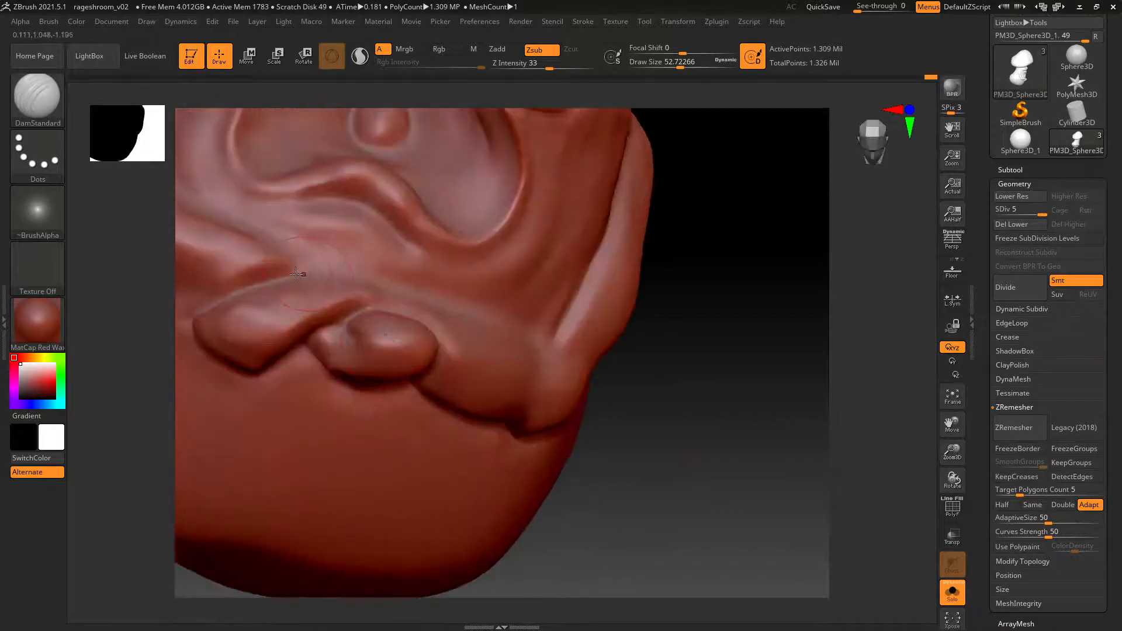
{"action": "left_click_drag", "start_coordinate": [287, 272], "coordinate": [366, 270]}
{"action": "key", "text": "ctrl+z"}
{"action": "left_click_drag", "start_coordinate": [303, 291], "coordinate": [400, 296]}
{"action": "key", "text": "ctrl+z"}
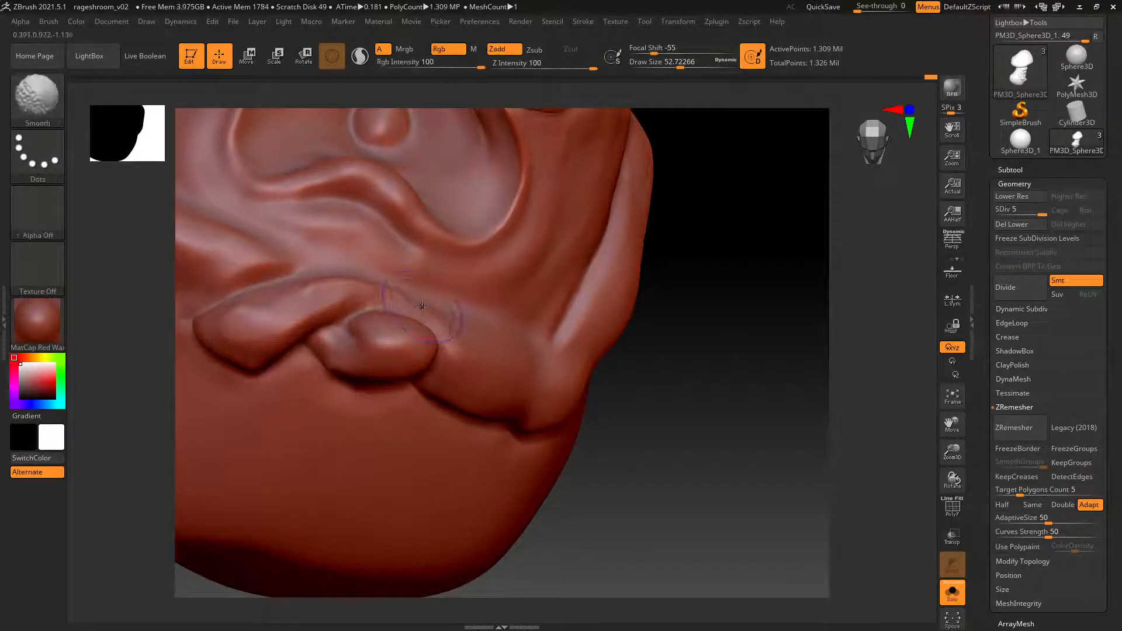
Carve a sharp crease along the upper edge of the overlapping hand and its forearm up to the inner elbow.
{"action": "mouse_move", "coordinate": [277, 283]}
{"action": "left_mouse_down"}
{"action": "mouse_move", "coordinate": [350, 268]}
{"action": "mouse_move", "coordinate": [475, 306]}
{"action": "left_mouse_up"}
{"action": "right_click_drag", "start_coordinate": [475, 306], "coordinate": [455, 299]}
{"action": "left_click_drag", "start_coordinate": [447, 302], "coordinate": [581, 341]}
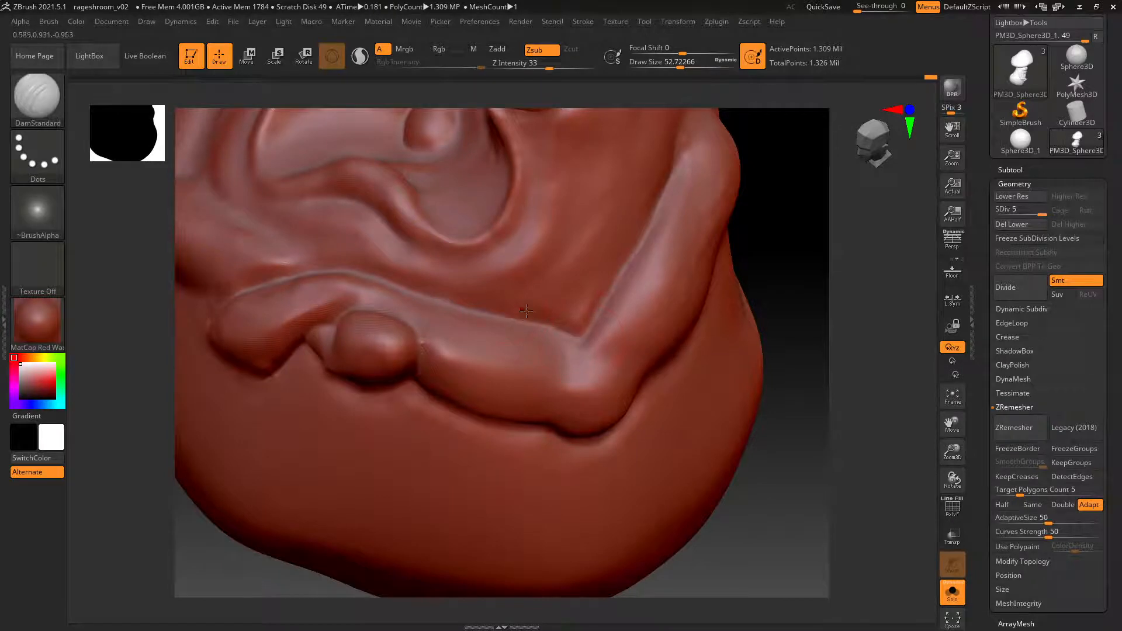
{"action": "right_click_drag", "start_coordinate": [494, 305], "coordinate": [517, 277]}
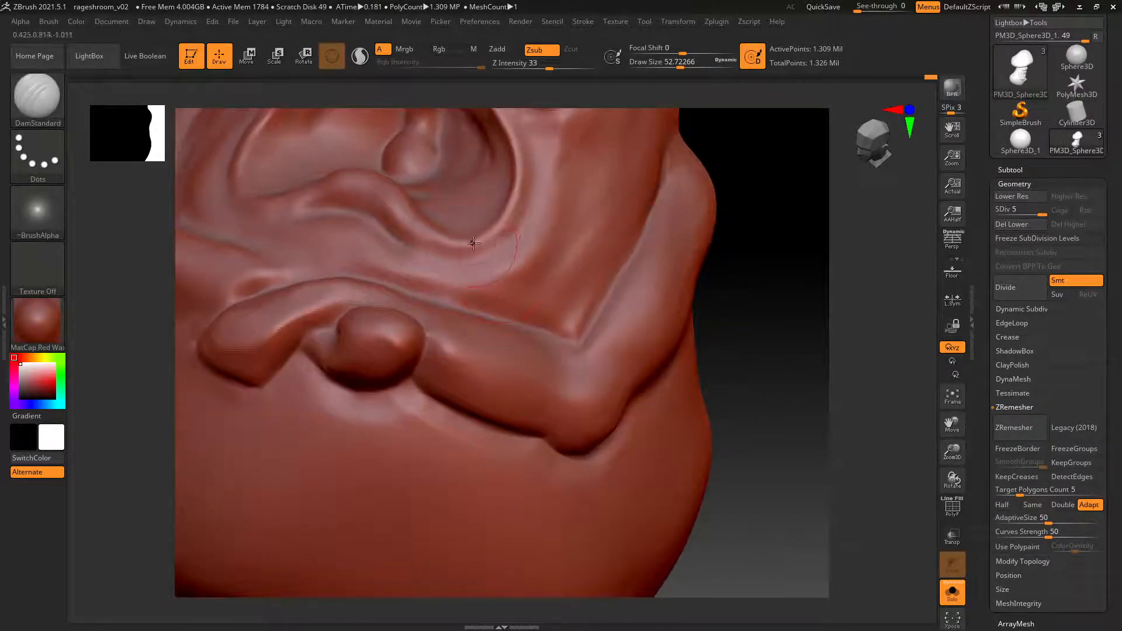
{"action": "key", "text": "shift"}
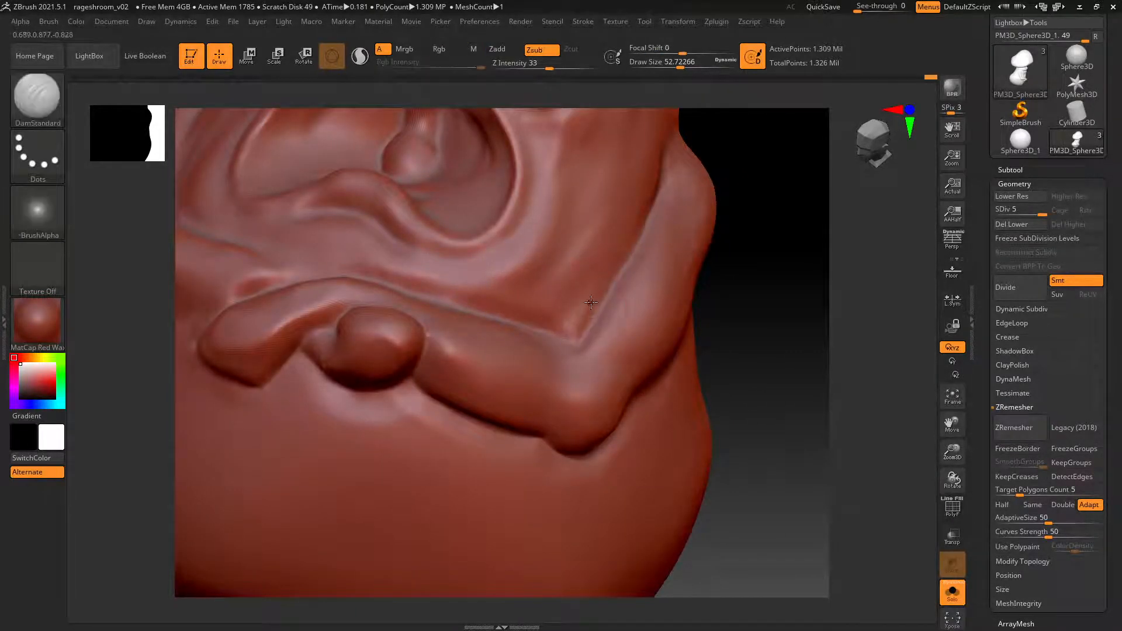
Define the opposite forearm's lower edge beside the tip of the overlapping hand with DamStandard, and smooth the transition.
{"action": "right_click_drag", "start_coordinate": [364, 272], "coordinate": [545, 290], "text": "alt"}
{"action": "right_click_drag", "start_coordinate": [424, 273], "coordinate": [452, 297]}
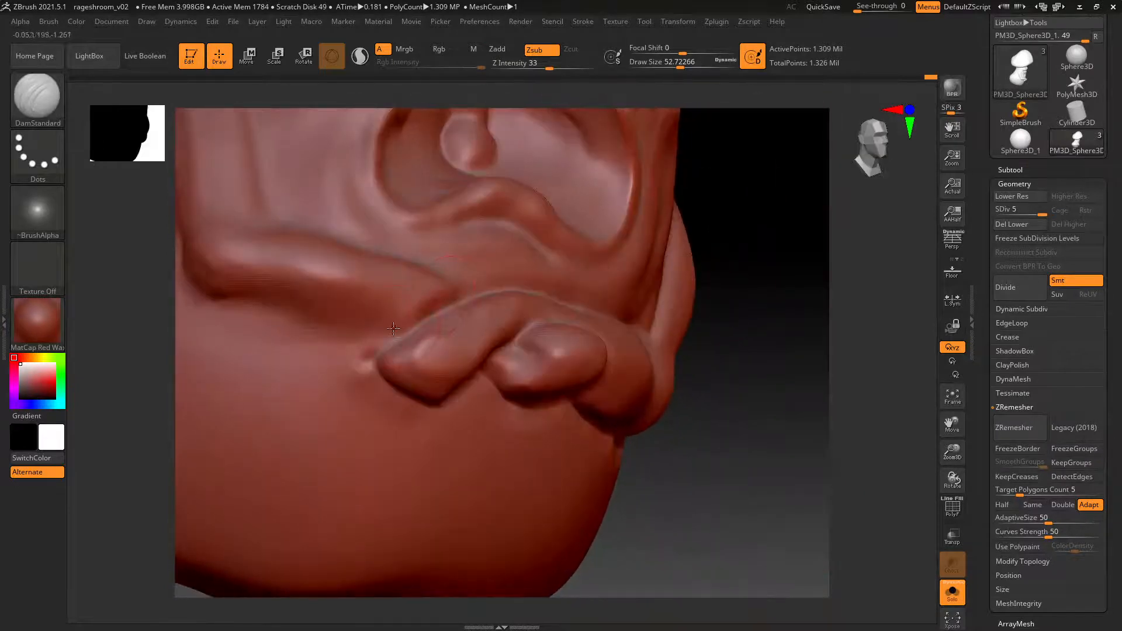
{"action": "left_click_drag", "start_coordinate": [393, 328], "coordinate": [366, 366]}
{"action": "left_click_drag", "start_coordinate": [414, 329], "coordinate": [328, 317]}
{"action": "right_click_drag", "start_coordinate": [264, 305], "coordinate": [331, 316], "text": "alt"}
{"action": "left_click_drag", "start_coordinate": [420, 356], "coordinate": [395, 346], "text": "shift"}
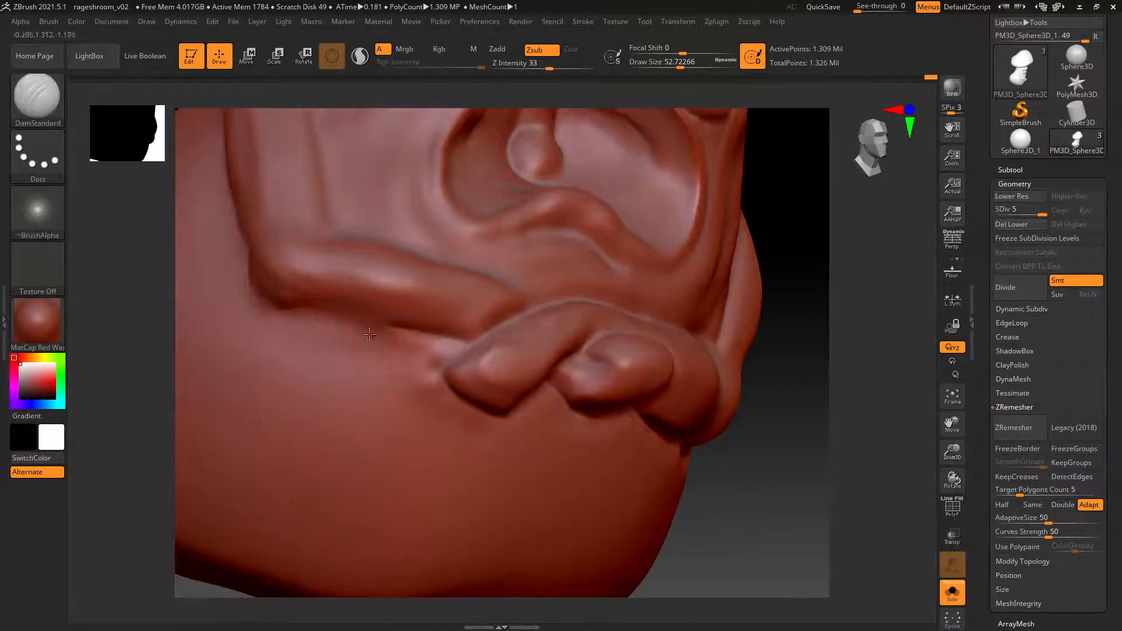
Carve the crease under the elbow of the overlapped arm and smooth the area around it.
{"action": "right_click_drag", "start_coordinate": [369, 335], "coordinate": [323, 305]}
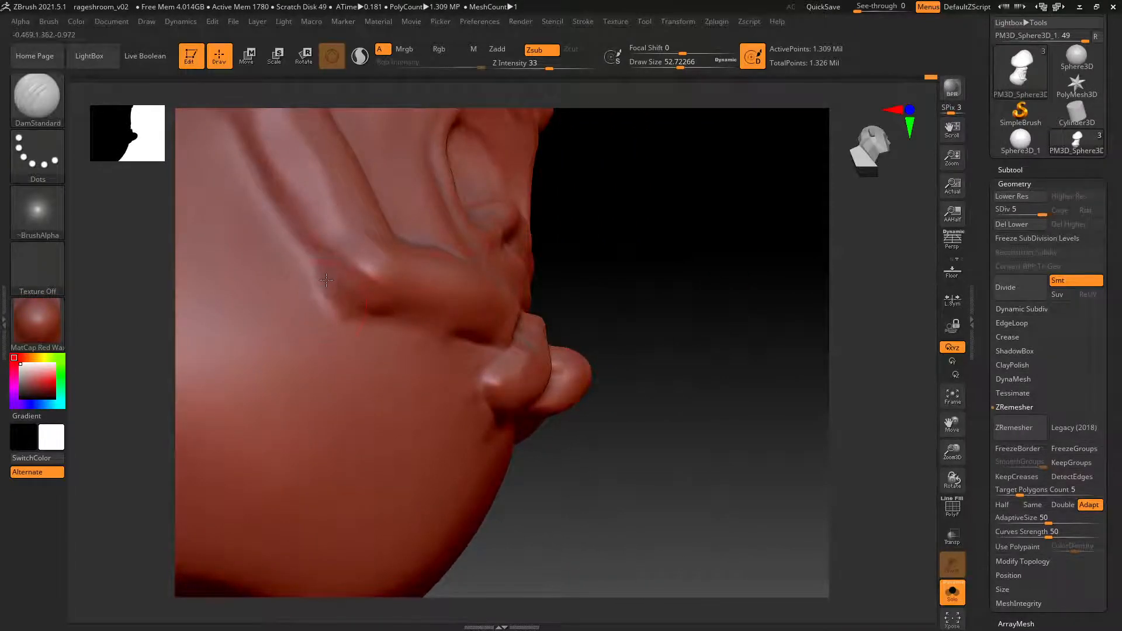
{"action": "mouse_move", "coordinate": [326, 279]}
{"action": "left_mouse_down"}
{"action": "mouse_move", "coordinate": [365, 314]}
{"action": "mouse_move", "coordinate": [391, 308]}
{"action": "left_mouse_up"}
{"action": "right_click_drag", "start_coordinate": [391, 308], "coordinate": [426, 313]}
{"action": "left_click_drag", "start_coordinate": [425, 314], "coordinate": [342, 313], "text": "shift"}
{"action": "right_click_drag", "start_coordinate": [357, 310], "coordinate": [327, 292]}
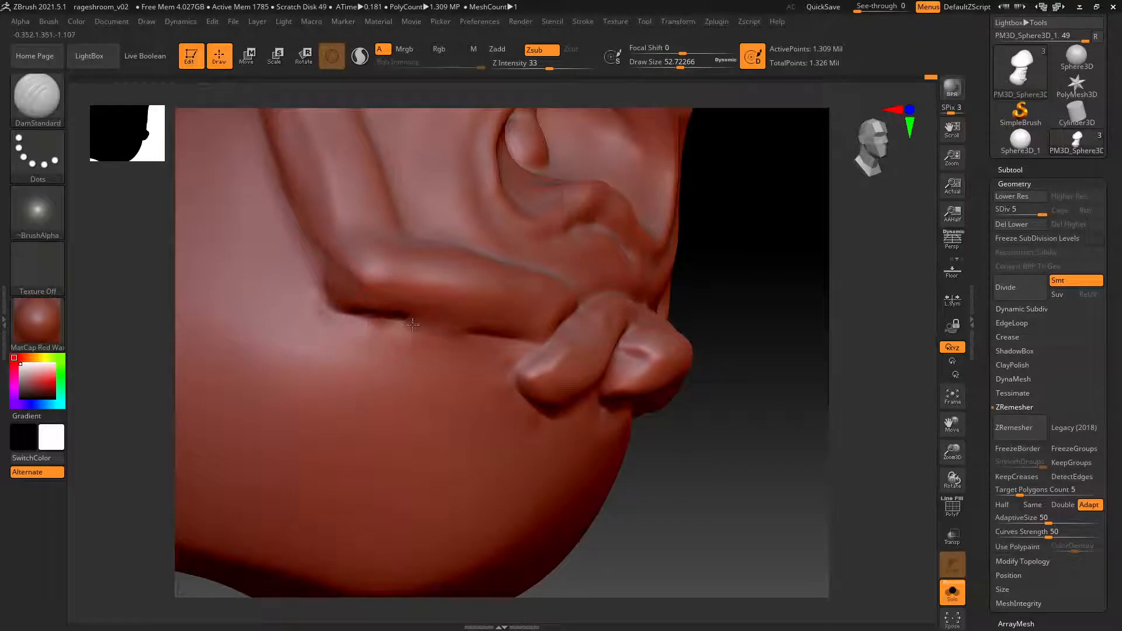
Deepen the crease under the overlapped forearm from the elbow to the overlapping hand.
{"action": "left_click_drag", "start_coordinate": [413, 325], "coordinate": [468, 333]}
{"action": "right_click_drag", "start_coordinate": [354, 240], "coordinate": [433, 291], "text": "alt"}
{"action": "mouse_move", "coordinate": [444, 231]}
{"action": "right_mouse_down"}
{"action": "mouse_move", "coordinate": [434, 267]}
{"action": "mouse_move", "coordinate": [504, 283]}
{"action": "right_mouse_up"}
{"action": "left_click_drag", "start_coordinate": [481, 291], "coordinate": [669, 313]}
{"action": "mouse_move", "coordinate": [646, 287]}
{"action": "right_mouse_down"}
{"action": "mouse_move", "coordinate": [500, 262]}
{"action": "mouse_move", "coordinate": [576, 278]}
{"action": "right_mouse_up"}
{"action": "left_click_drag", "start_coordinate": [286, 374], "coordinate": [462, 377]}
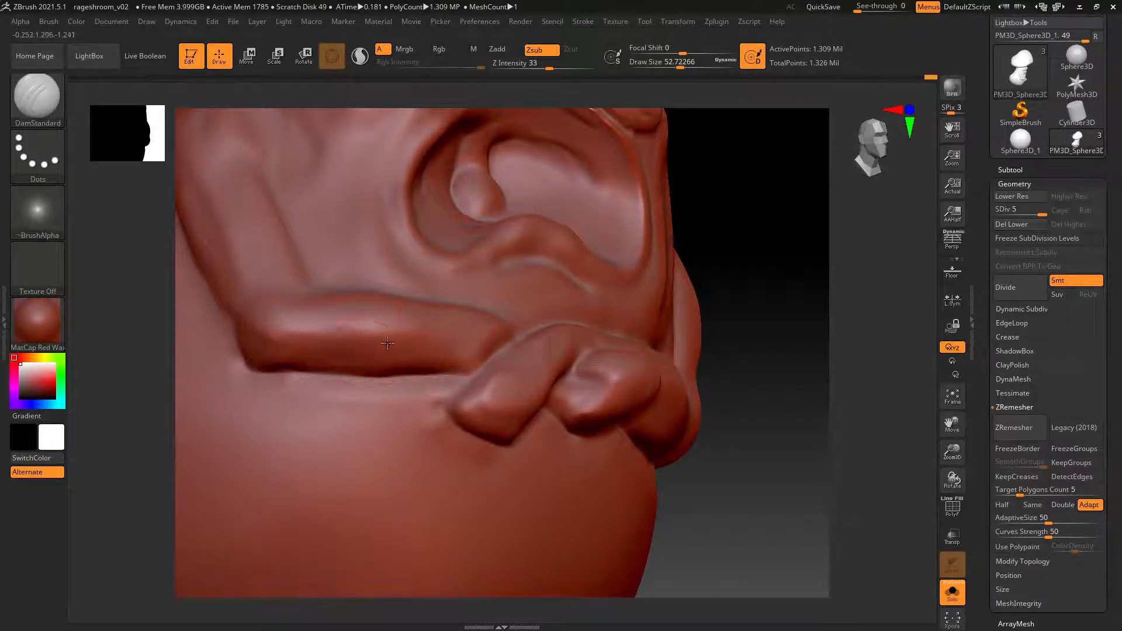
Carve the upper edge of the overlapped forearm and the inner edge of its upper arm down to the elbow.
{"action": "mouse_move", "coordinate": [387, 343]}
{"action": "right_mouse_down"}
{"action": "mouse_move", "coordinate": [360, 350]}
{"action": "mouse_move", "coordinate": [350, 313]}
{"action": "right_mouse_up"}
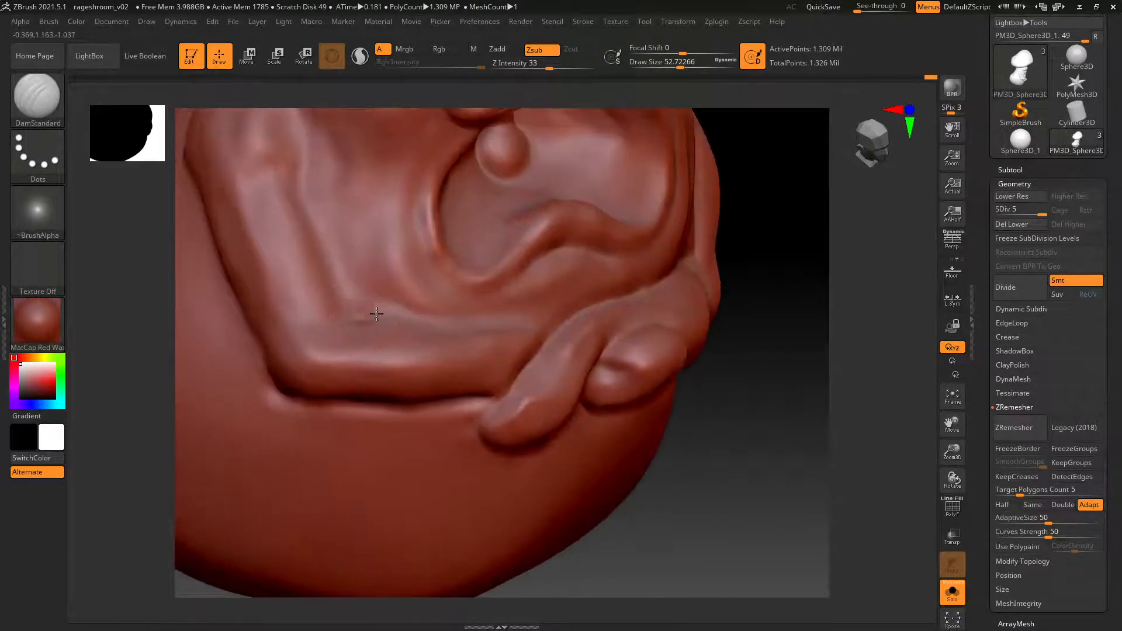
{"action": "left_click_drag", "start_coordinate": [351, 321], "coordinate": [553, 323]}
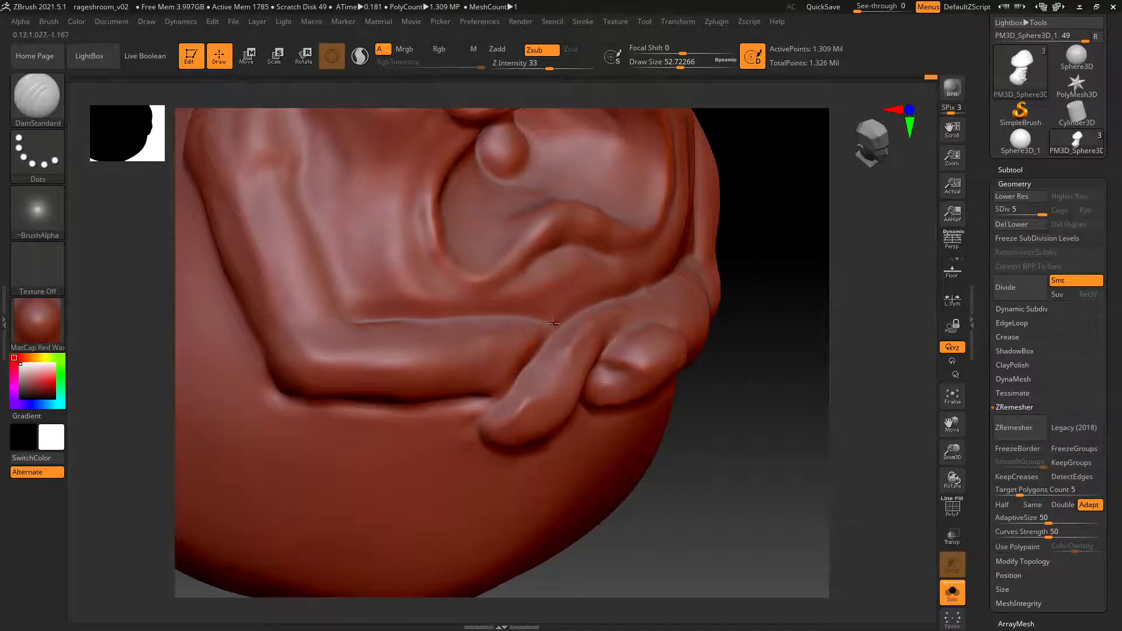
{"action": "mouse_move", "coordinate": [397, 285]}
{"action": "right_mouse_down", "text": "alt"}
{"action": "mouse_move", "coordinate": [490, 331]}
{"action": "mouse_move", "coordinate": [498, 351]}
{"action": "right_mouse_up", "text": "alt"}
{"action": "mouse_move", "coordinate": [420, 197]}
{"action": "left_mouse_down"}
{"action": "mouse_move", "coordinate": [416, 241]}
{"action": "mouse_move", "coordinate": [465, 386]}
{"action": "left_mouse_up"}
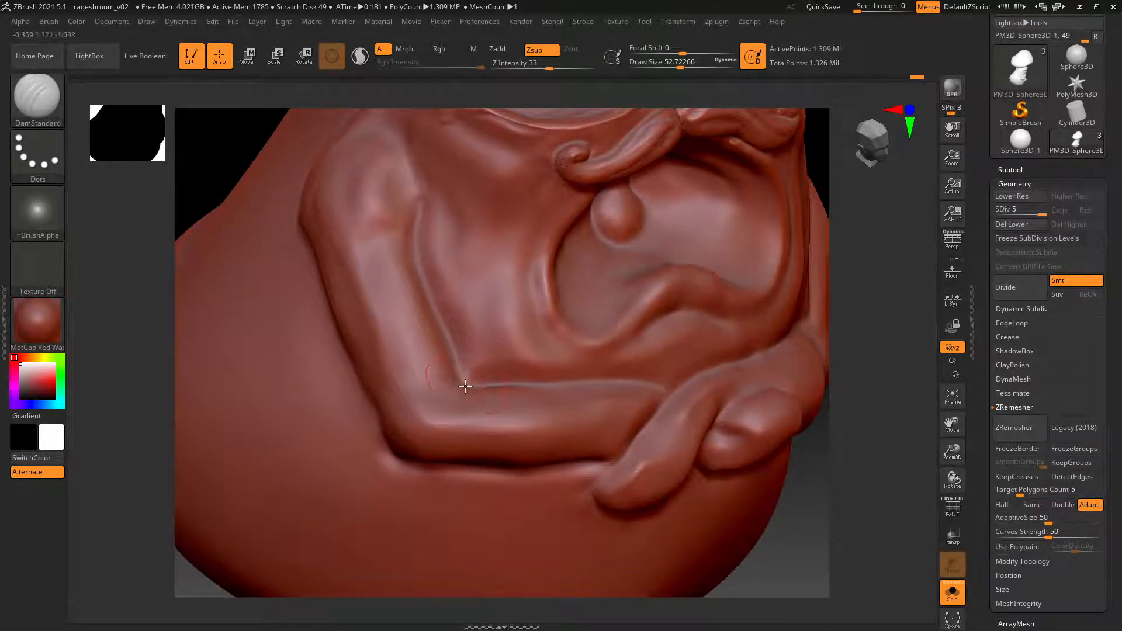
Set the draw size to about 53 and carve the back outline of the shoulder and upper arm of the overlapped arm.
{"action": "right_click_drag", "start_coordinate": [389, 316], "coordinate": [424, 309]}
{"action": "right_click_drag", "start_coordinate": [409, 243], "coordinate": [455, 248]}
{"action": "key", "text": "space"}
{"action": "left_click_drag", "start_coordinate": [415, 250], "coordinate": [398, 250]}
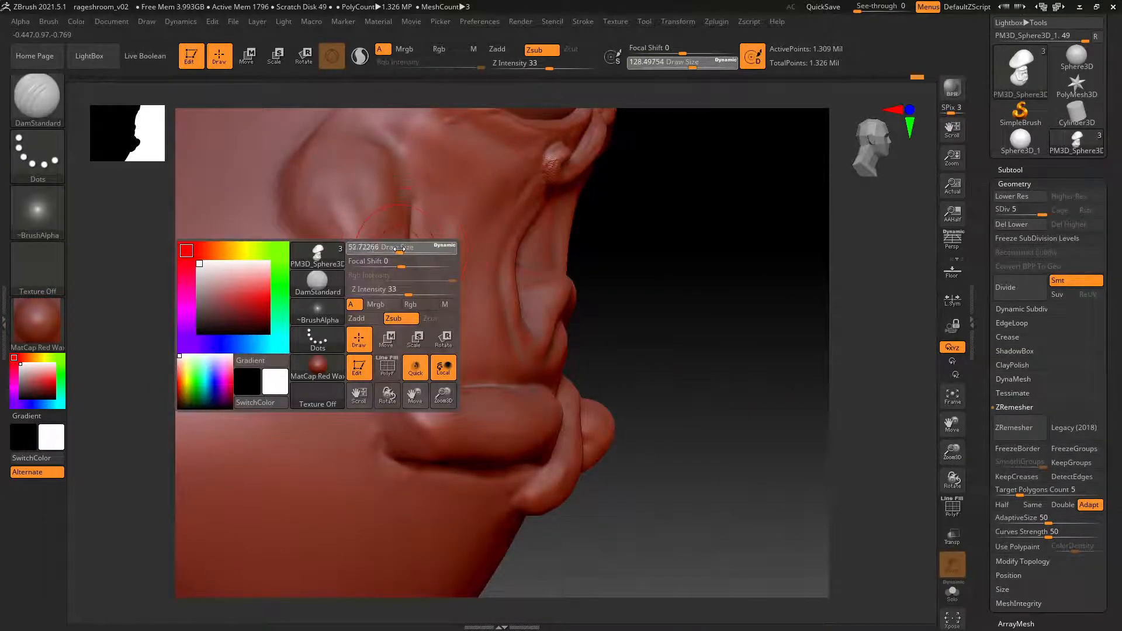
{"action": "mouse_move", "coordinate": [331, 210]}
{"action": "right_mouse_down", "text": "alt"}
{"action": "mouse_move", "coordinate": [383, 257]}
{"action": "mouse_move", "coordinate": [419, 316]}
{"action": "right_mouse_up", "text": "alt"}
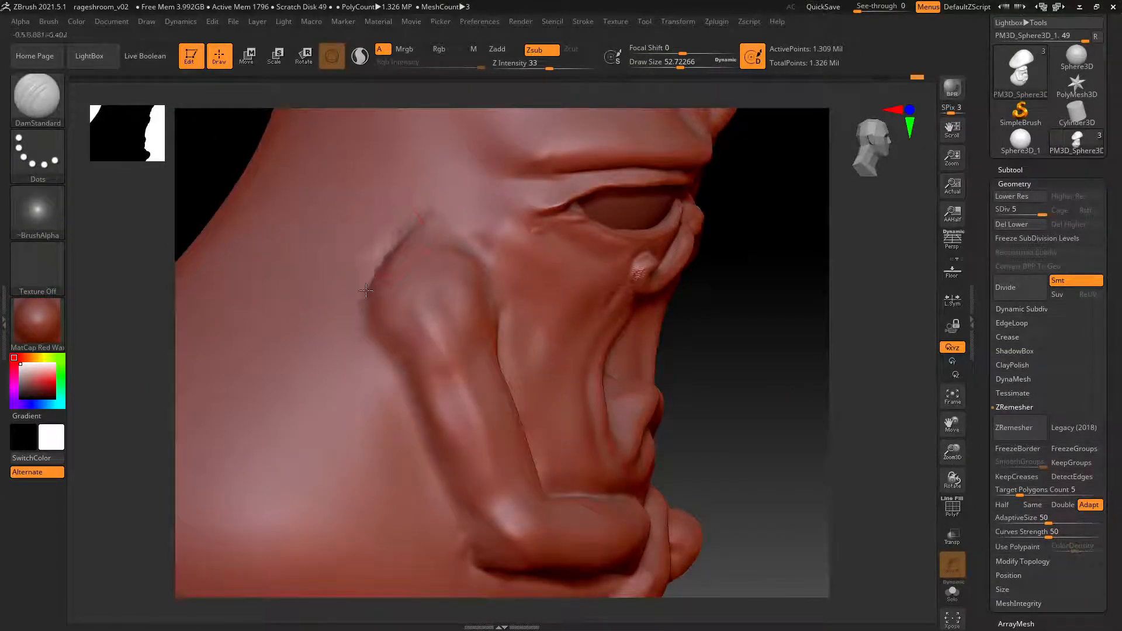
{"action": "left_click_drag", "start_coordinate": [393, 350], "coordinate": [409, 446]}
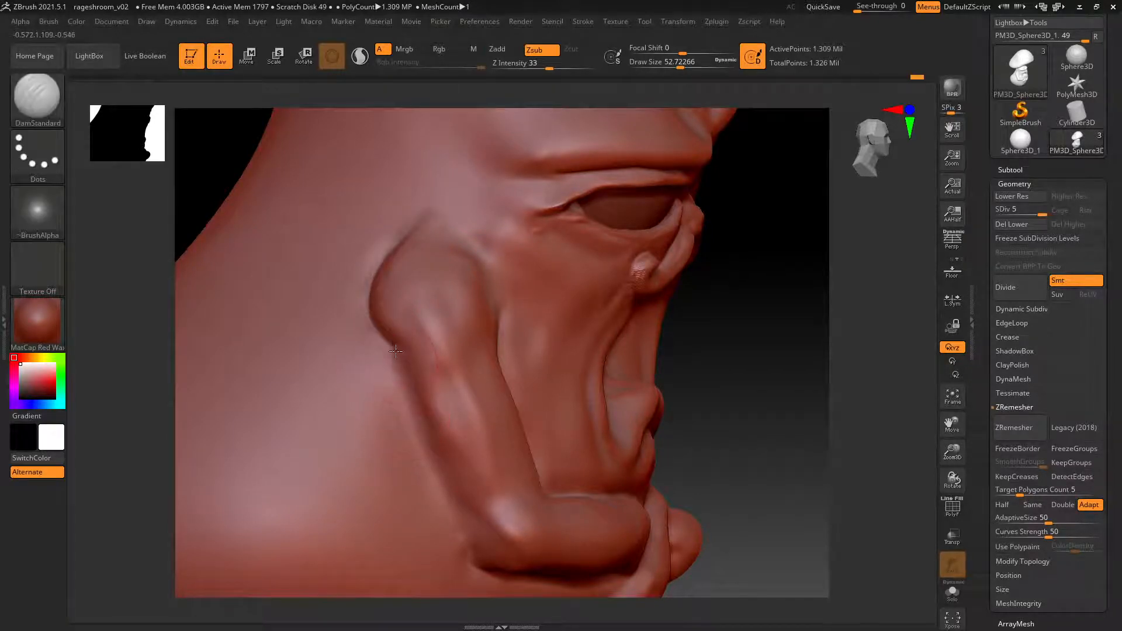
Carve the back outline of the overlapped upper arm from the shoulder down to the elbow, smoothing the skin beside it.
{"action": "mouse_move", "coordinate": [396, 350]}
{"action": "left_mouse_down"}
{"action": "mouse_move", "coordinate": [439, 509]}
{"action": "mouse_move", "coordinate": [461, 535]}
{"action": "mouse_move", "coordinate": [412, 367]}
{"action": "mouse_move", "coordinate": [407, 404]}
{"action": "mouse_move", "coordinate": [440, 507]}
{"action": "mouse_move", "coordinate": [463, 534]}
{"action": "left_mouse_up"}
{"action": "right_click_drag", "start_coordinate": [414, 436], "coordinate": [437, 398]}
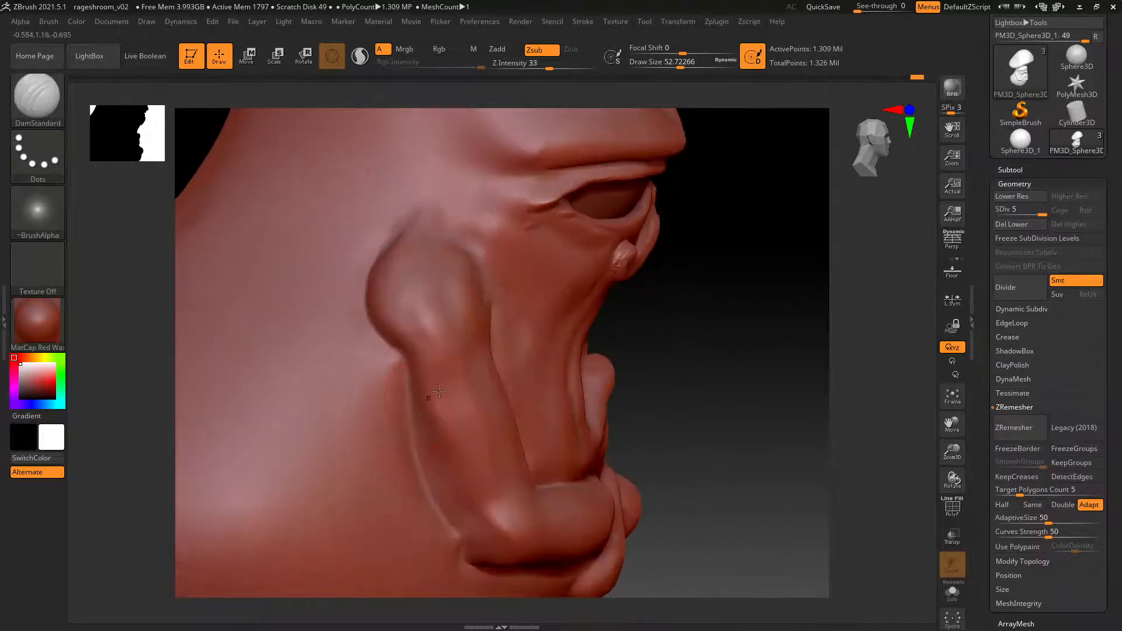
{"action": "right_click_drag", "start_coordinate": [477, 332], "coordinate": [515, 335]}
{"action": "mouse_move", "coordinate": [444, 464]}
{"action": "left_mouse_down", "text": "shift"}
{"action": "mouse_move", "coordinate": [409, 348]}
{"action": "mouse_move", "coordinate": [418, 431]}
{"action": "mouse_move", "coordinate": [456, 529]}
{"action": "left_mouse_up", "text": "shift"}
{"action": "right_click_drag", "start_coordinate": [428, 459], "coordinate": [463, 376]}
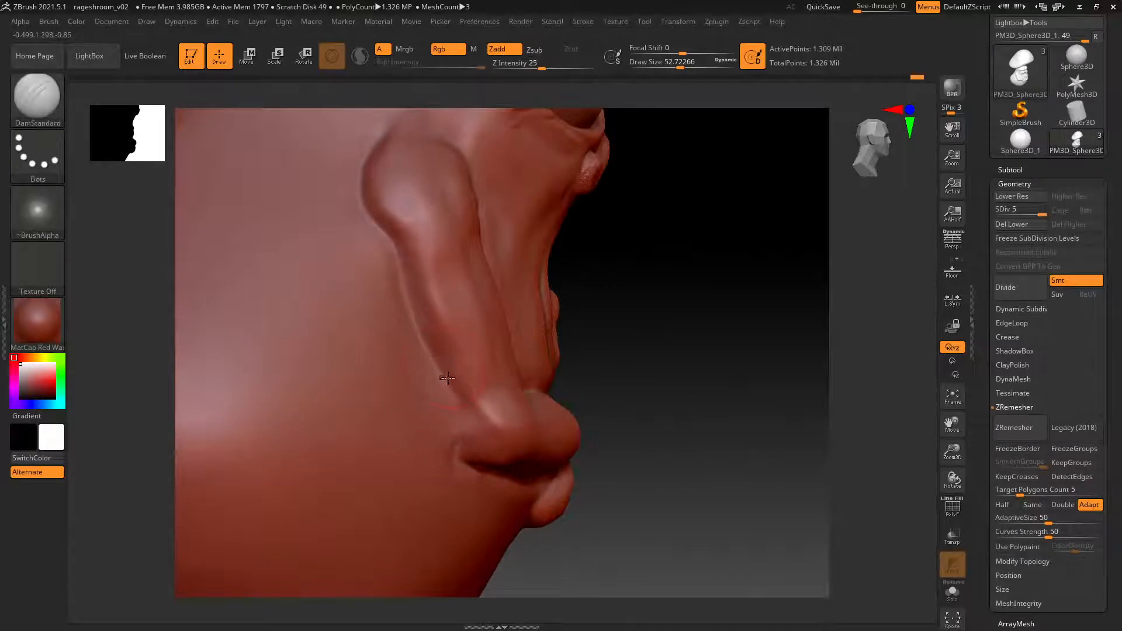
{"action": "left_click_drag", "start_coordinate": [438, 365], "coordinate": [457, 446]}
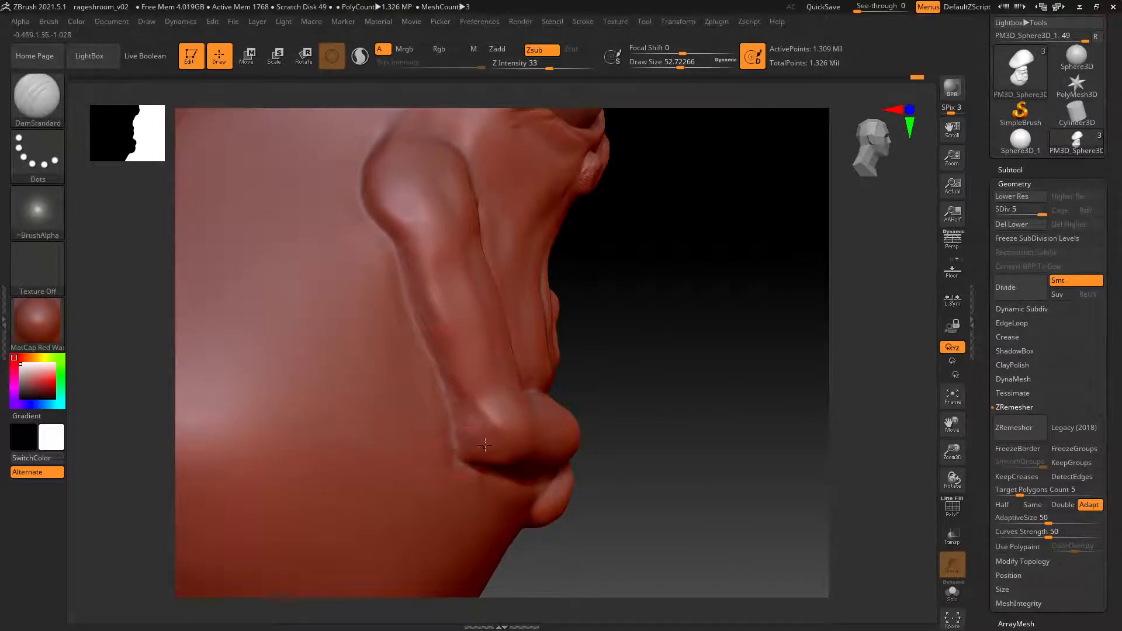
{"action": "right_click_drag", "start_coordinate": [485, 444], "coordinate": [468, 402]}
{"action": "mouse_move", "coordinate": [545, 381]}
{"action": "right_mouse_down", "text": "ctrl"}
{"action": "mouse_move", "coordinate": [422, 336]}
{"action": "mouse_move", "coordinate": [321, 380]}
{"action": "mouse_move", "coordinate": [313, 408]}
{"action": "mouse_move", "coordinate": [346, 397]}
{"action": "mouse_move", "coordinate": [331, 416]}
{"action": "mouse_move", "coordinate": [366, 354]}
{"action": "right_mouse_up", "text": "ctrl"}
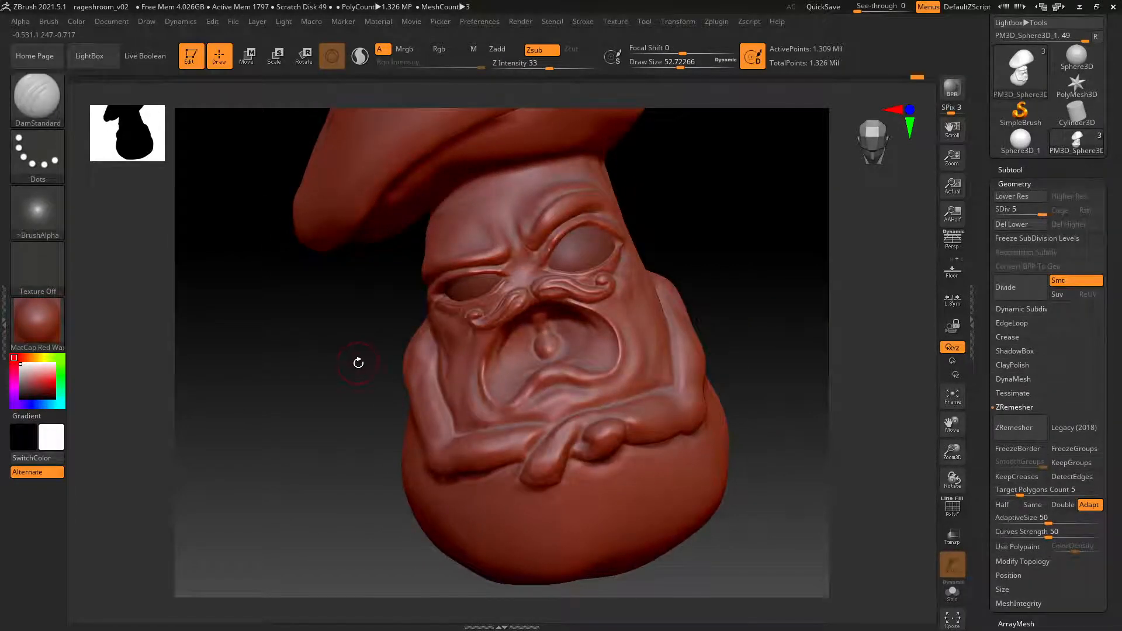
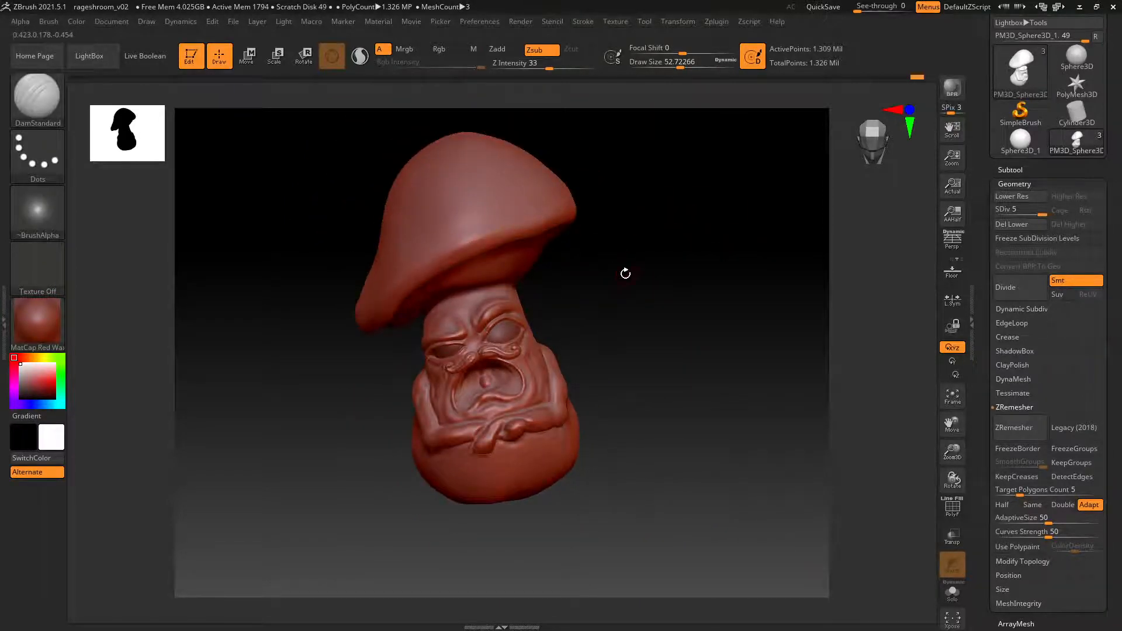
Build up and smooth the surface around the shoulder and beneath the overlapped forearm with the ClayTubes brush.
{"action": "mouse_move", "coordinate": [623, 273]}
{"action": "right_mouse_down"}
{"action": "mouse_move", "coordinate": [616, 265]}
{"action": "mouse_move", "coordinate": [638, 285]}
{"action": "mouse_move", "coordinate": [570, 298]}
{"action": "mouse_move", "coordinate": [636, 303]}
{"action": "mouse_move", "coordinate": [630, 316]}
{"action": "mouse_move", "coordinate": [563, 312]}
{"action": "mouse_move", "coordinate": [578, 326]}
{"action": "mouse_move", "coordinate": [650, 255]}
{"action": "right_mouse_up"}
{"action": "key", "text": "b"}
{"action": "key", "text": "c"}
{"action": "key", "text": "t"}
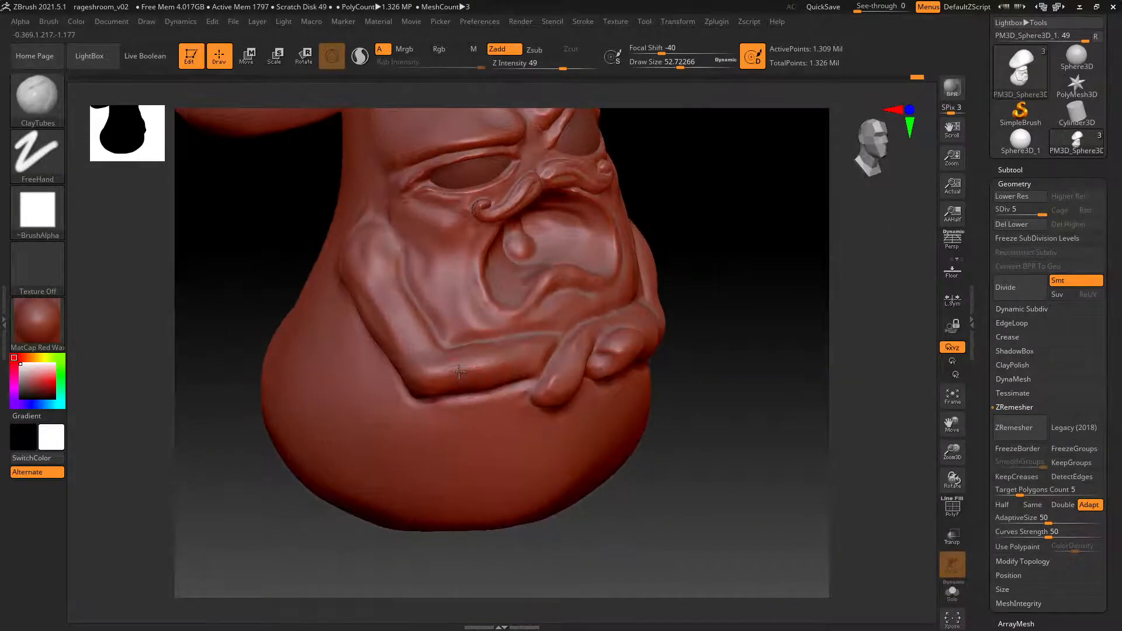
{"action": "right_click_drag", "start_coordinate": [457, 372], "coordinate": [525, 372]}
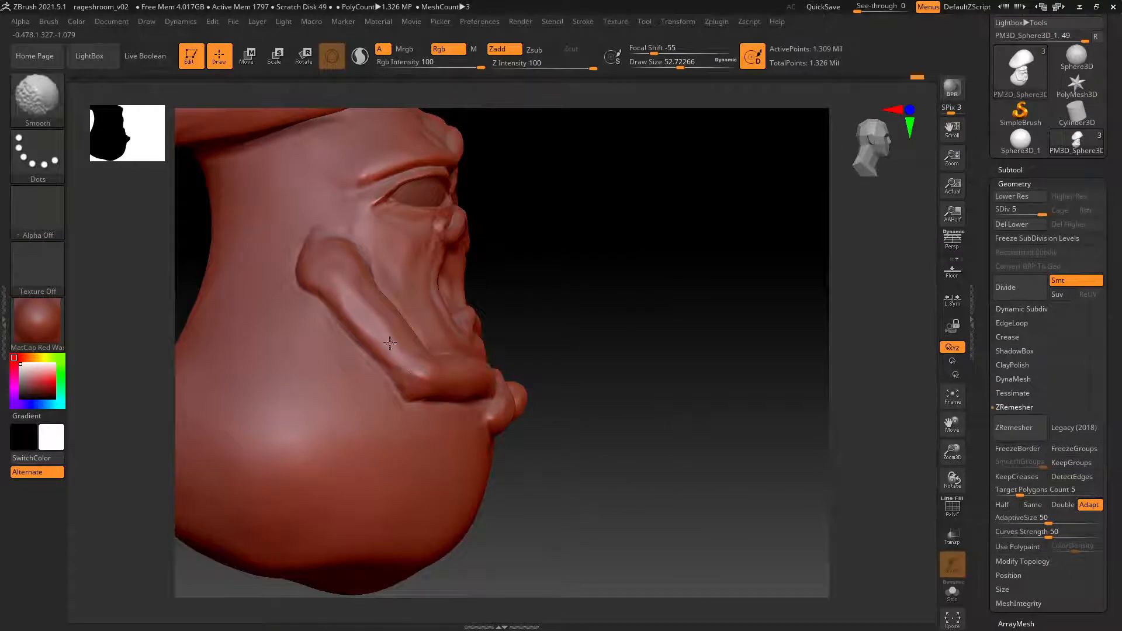
{"action": "right_click_drag", "start_coordinate": [334, 204], "coordinate": [347, 249]}
{"action": "mouse_move", "coordinate": [326, 223]}
{"action": "left_mouse_down"}
{"action": "mouse_move", "coordinate": [316, 246]}
{"action": "mouse_move", "coordinate": [326, 222]}
{"action": "left_mouse_up"}
{"action": "key", "text": "shift"}
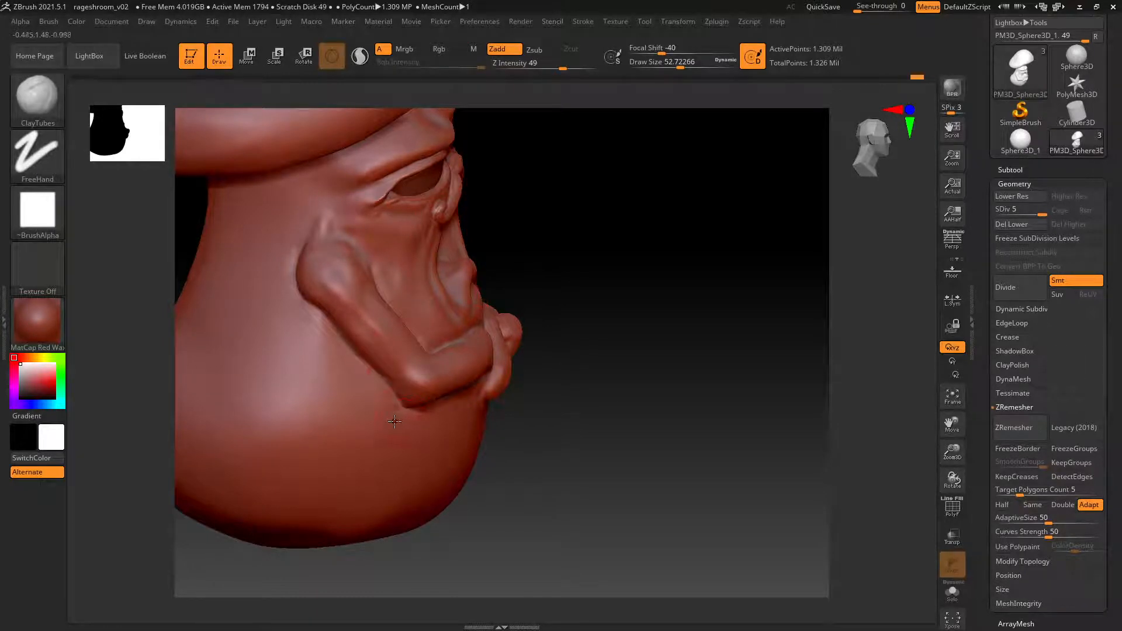
{"action": "mouse_move", "coordinate": [426, 430]}
{"action": "right_mouse_down"}
{"action": "mouse_move", "coordinate": [394, 374]}
{"action": "mouse_move", "coordinate": [423, 381]}
{"action": "right_mouse_up"}
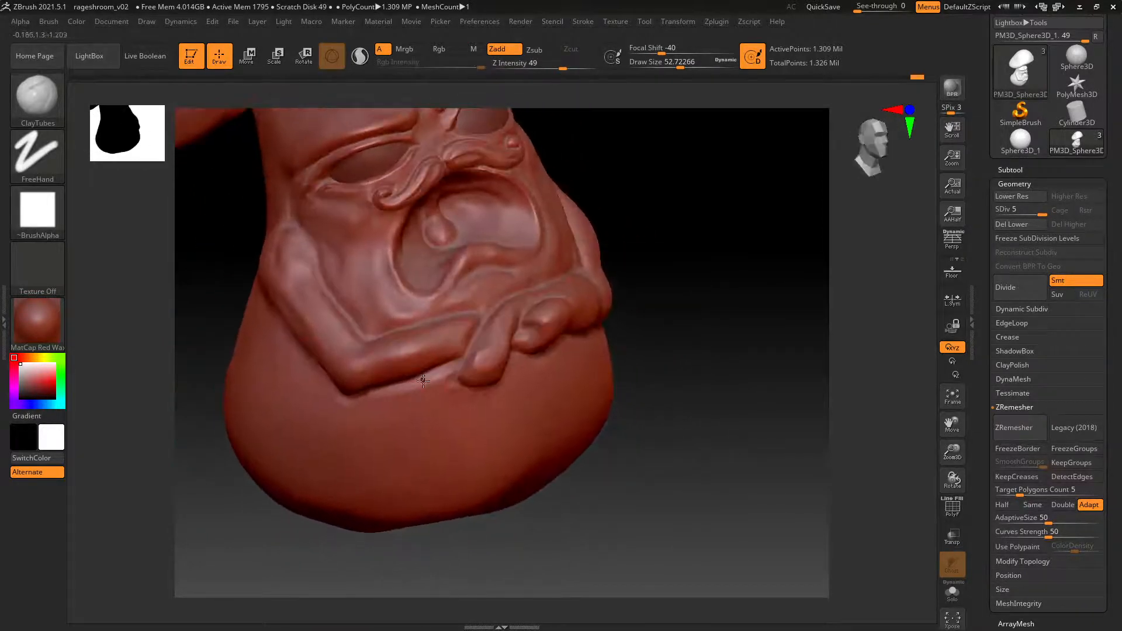
{"action": "mouse_move", "coordinate": [443, 377]}
{"action": "left_mouse_down"}
{"action": "mouse_move", "coordinate": [386, 396]}
{"action": "mouse_move", "coordinate": [445, 391]}
{"action": "mouse_move", "coordinate": [392, 405]}
{"action": "mouse_move", "coordinate": [444, 400]}
{"action": "mouse_move", "coordinate": [443, 389]}
{"action": "mouse_move", "coordinate": [420, 402]}
{"action": "left_mouse_up"}
Lower the mesh to subdivision level 4, then build up and smooth the belly just beneath the crossed hands.
{"action": "left_click", "coordinate": [1035, 212]}
{"action": "right_click_drag", "start_coordinate": [419, 402], "coordinate": [345, 368]}
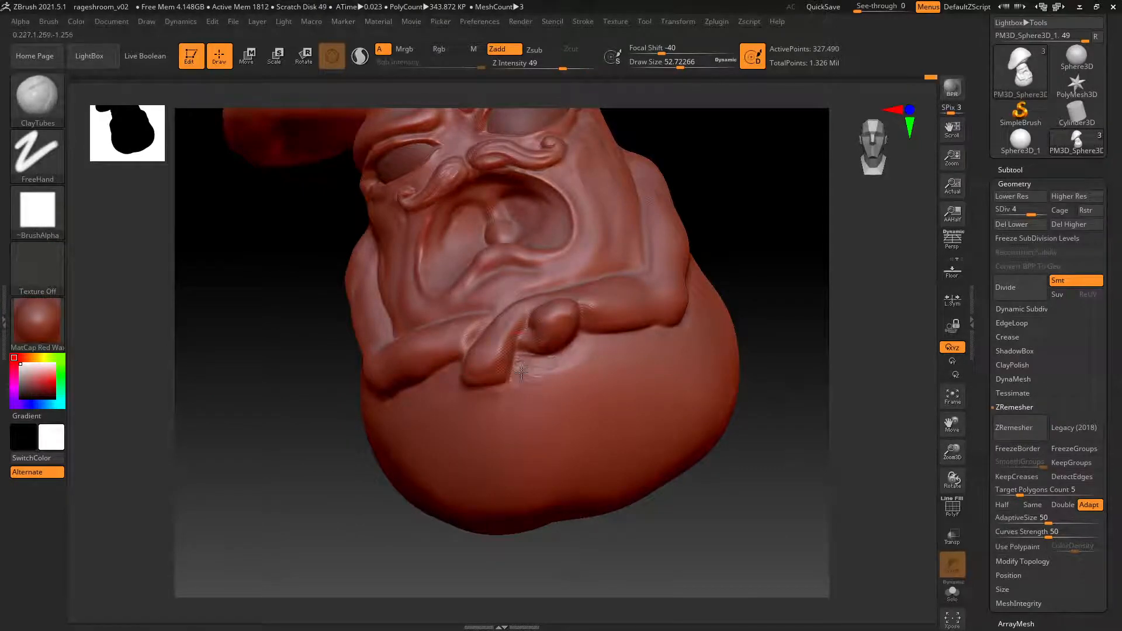
{"action": "key", "text": "shift"}
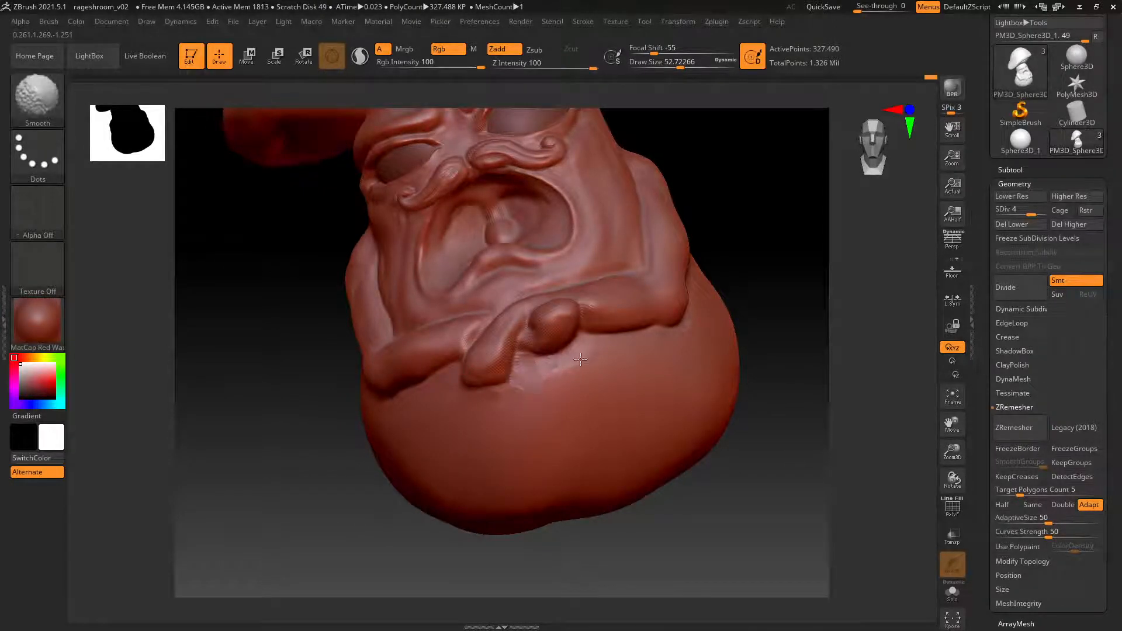
{"action": "mouse_move", "coordinate": [549, 374]}
{"action": "left_mouse_down"}
{"action": "mouse_move", "coordinate": [580, 350]}
{"action": "mouse_move", "coordinate": [549, 382]}
{"action": "left_mouse_up"}
{"action": "key", "text": "shift"}
Add ClayTubes strokes where the overlapped forearm meets the overlapping hand.
{"action": "right_click_drag", "start_coordinate": [549, 383], "coordinate": [504, 354]}
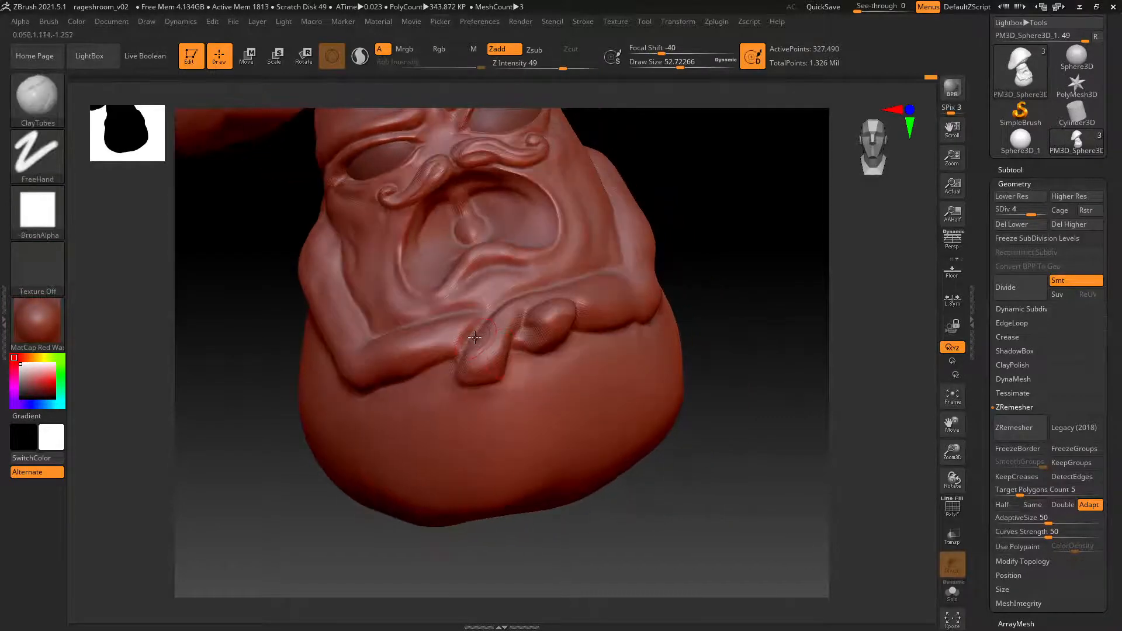
{"action": "mouse_move", "coordinate": [448, 351]}
{"action": "left_mouse_down"}
{"action": "mouse_move", "coordinate": [475, 315]}
{"action": "mouse_move", "coordinate": [444, 346]}
{"action": "mouse_move", "coordinate": [457, 351]}
{"action": "mouse_move", "coordinate": [469, 323]}
{"action": "left_mouse_up"}
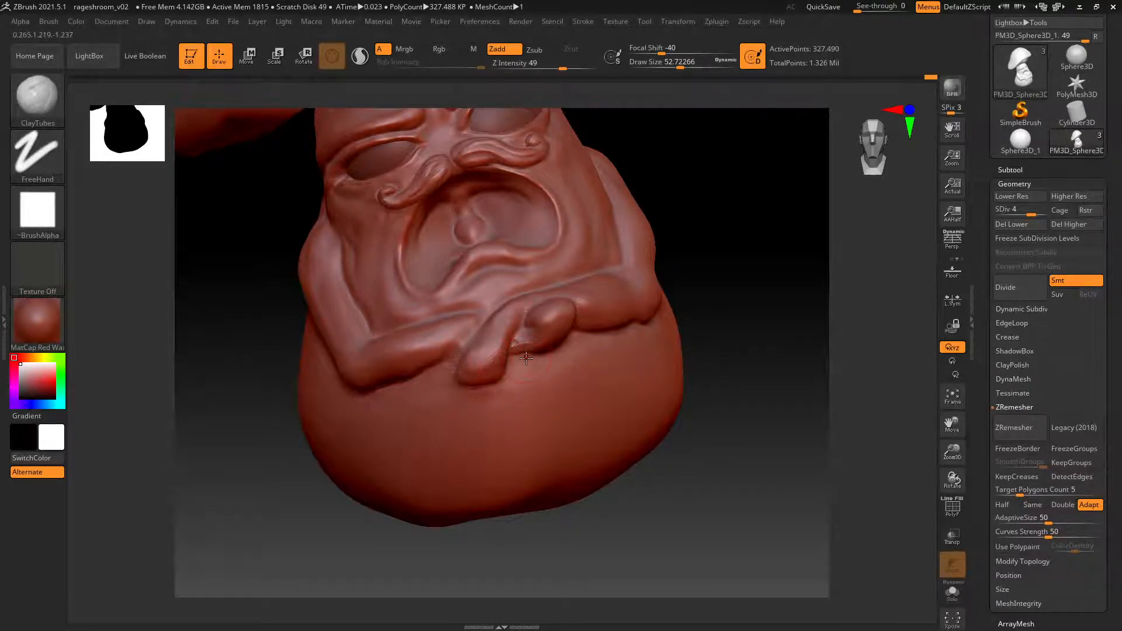
{"action": "left_click_drag", "start_coordinate": [438, 354], "coordinate": [455, 334]}
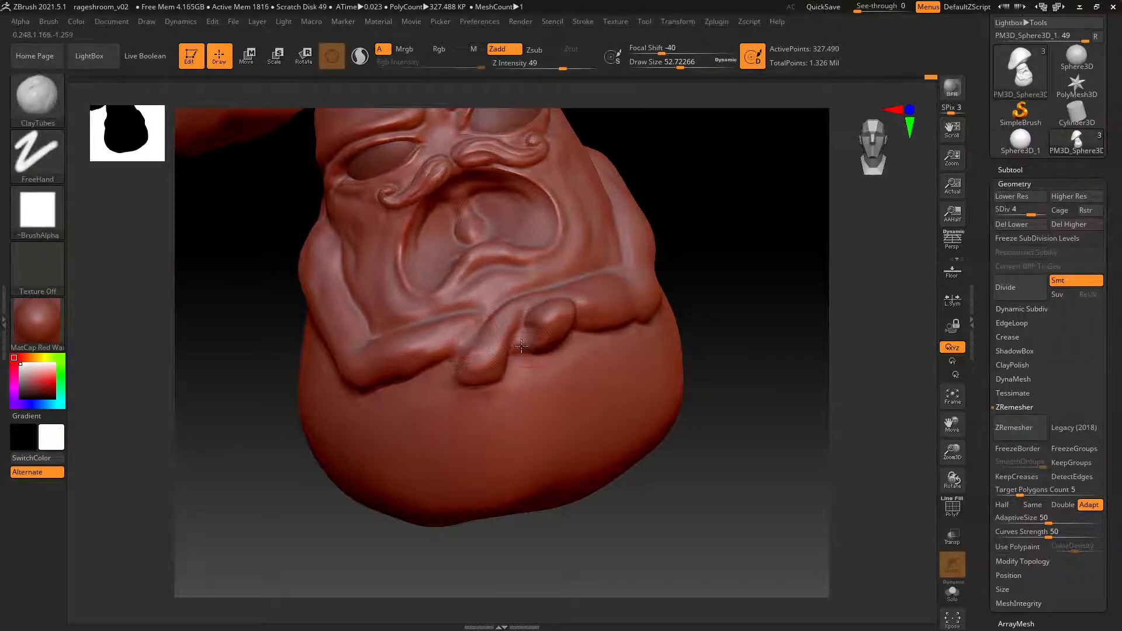
Carve the crease between the overlapping hand and the rounded fist beside it with the DamStandard brush.
{"action": "key", "text": "b"}
{"action": "key", "text": "d"}
{"action": "key", "text": "s"}
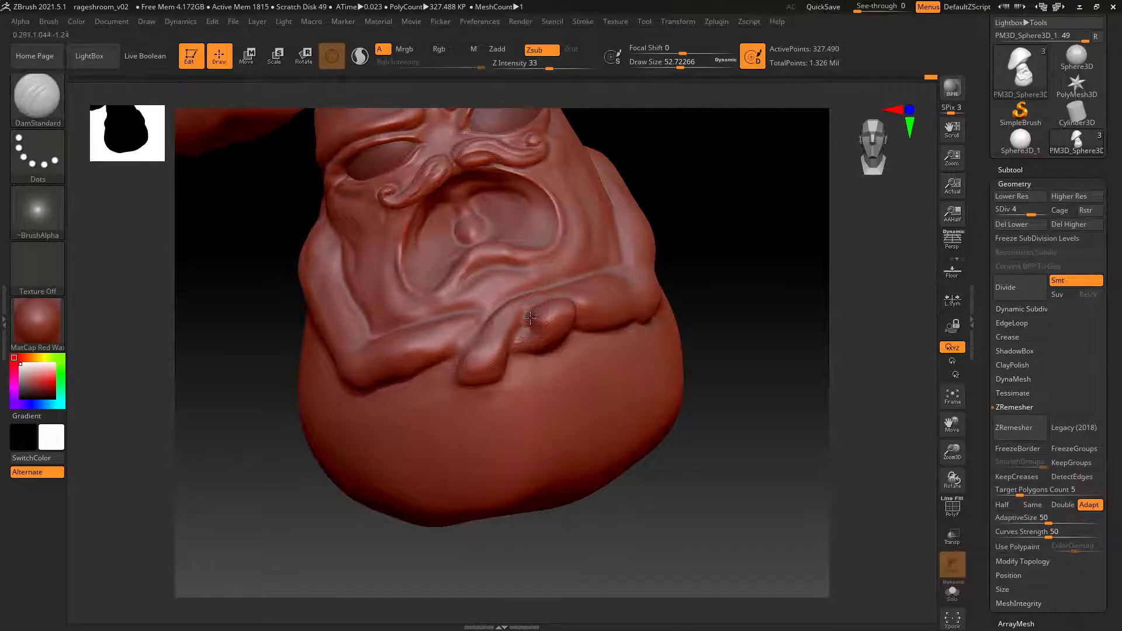
{"action": "left_click_drag", "start_coordinate": [530, 317], "coordinate": [547, 301]}
{"action": "left_click_drag", "start_coordinate": [526, 308], "coordinate": [510, 351]}
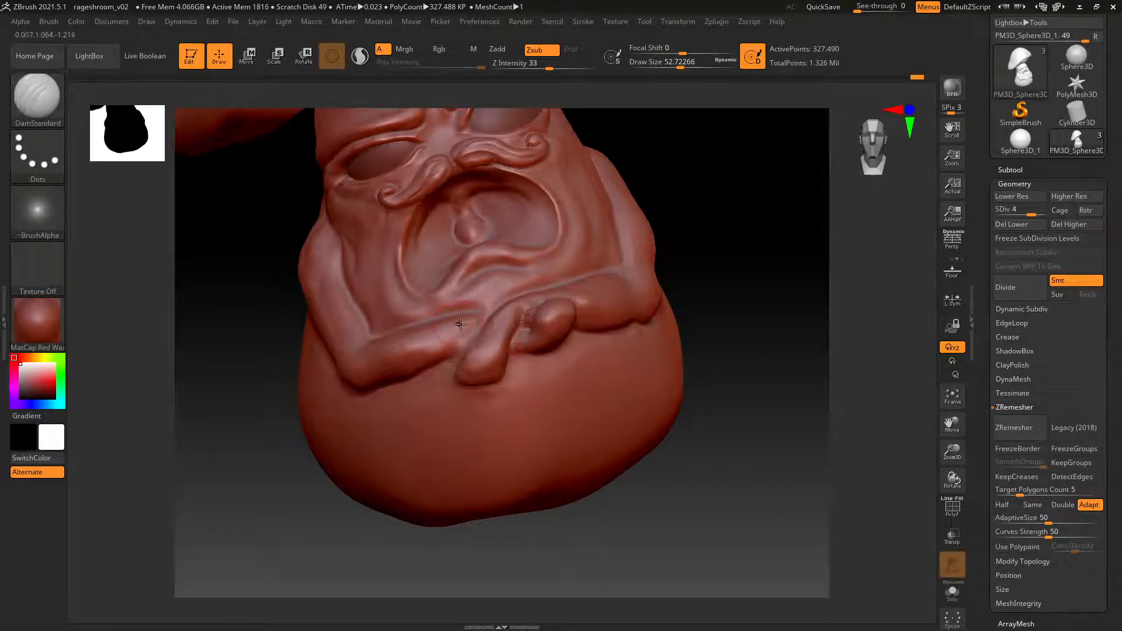
Carve the upper edge of the overlapped forearm and the crease at its wrist beside the overlapping hand.
{"action": "right_click_drag", "start_coordinate": [461, 324], "coordinate": [473, 323]}
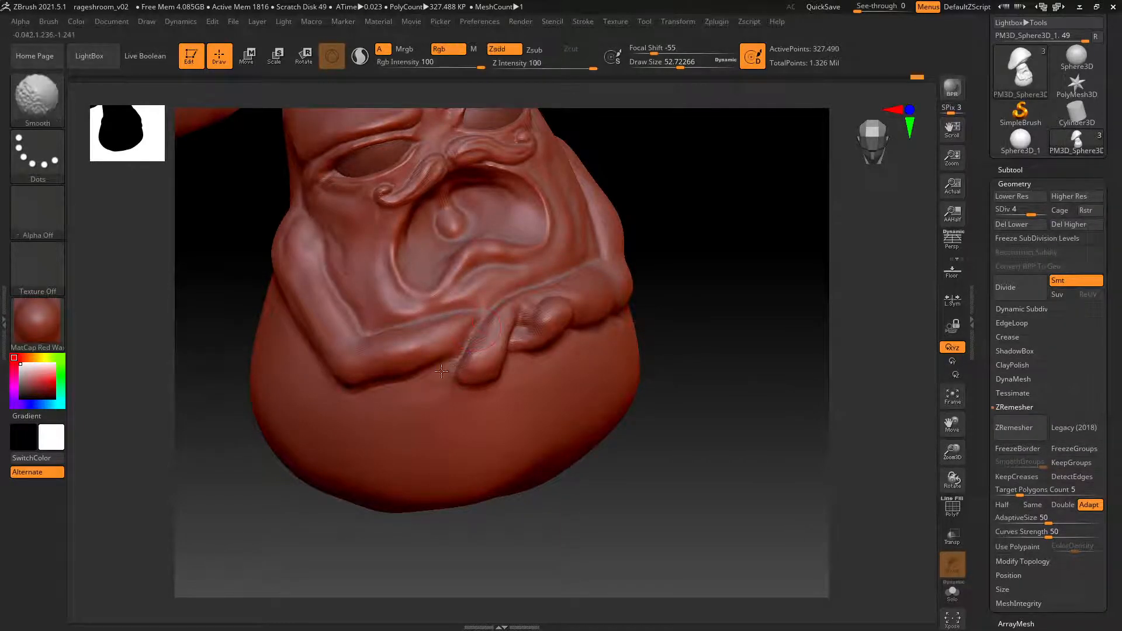
{"action": "mouse_move", "coordinate": [456, 375]}
{"action": "right_mouse_down"}
{"action": "mouse_move", "coordinate": [529, 340]}
{"action": "mouse_move", "coordinate": [433, 323]}
{"action": "right_mouse_up"}
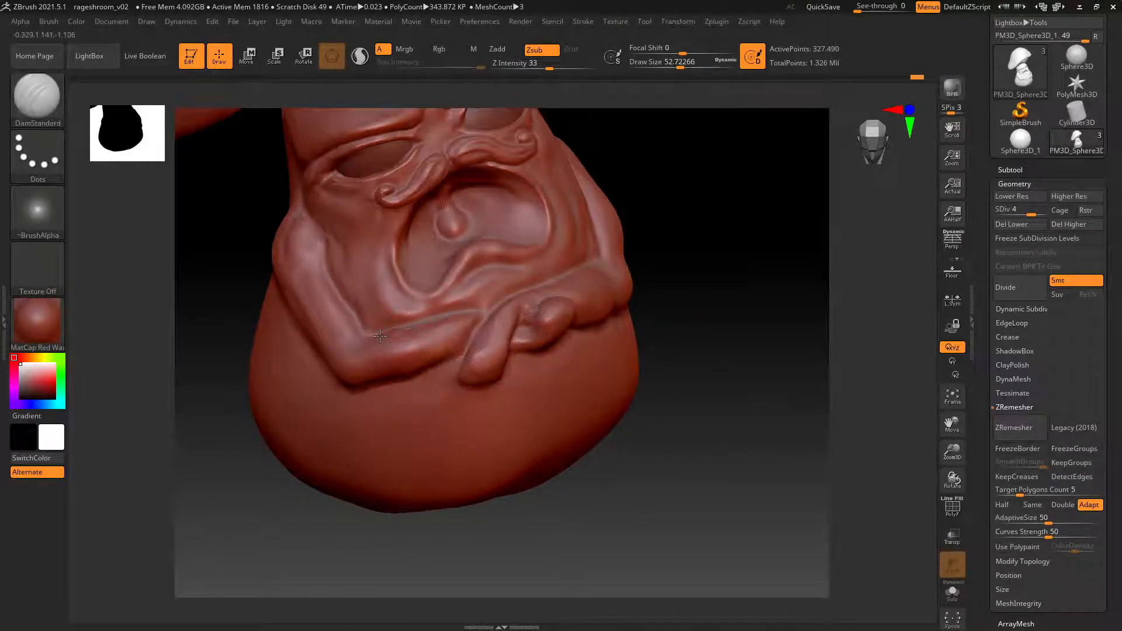
{"action": "left_click_drag", "start_coordinate": [380, 336], "coordinate": [478, 321]}
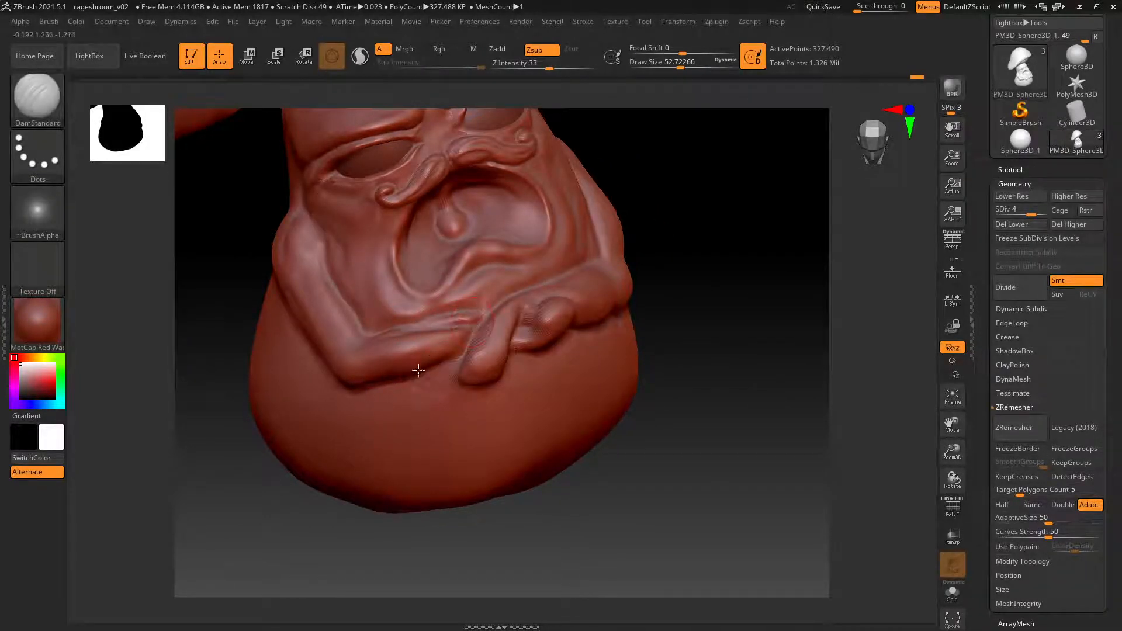
{"action": "right_click_drag", "start_coordinate": [427, 372], "coordinate": [428, 343]}
{"action": "left_click_drag", "start_coordinate": [430, 366], "coordinate": [445, 363]}
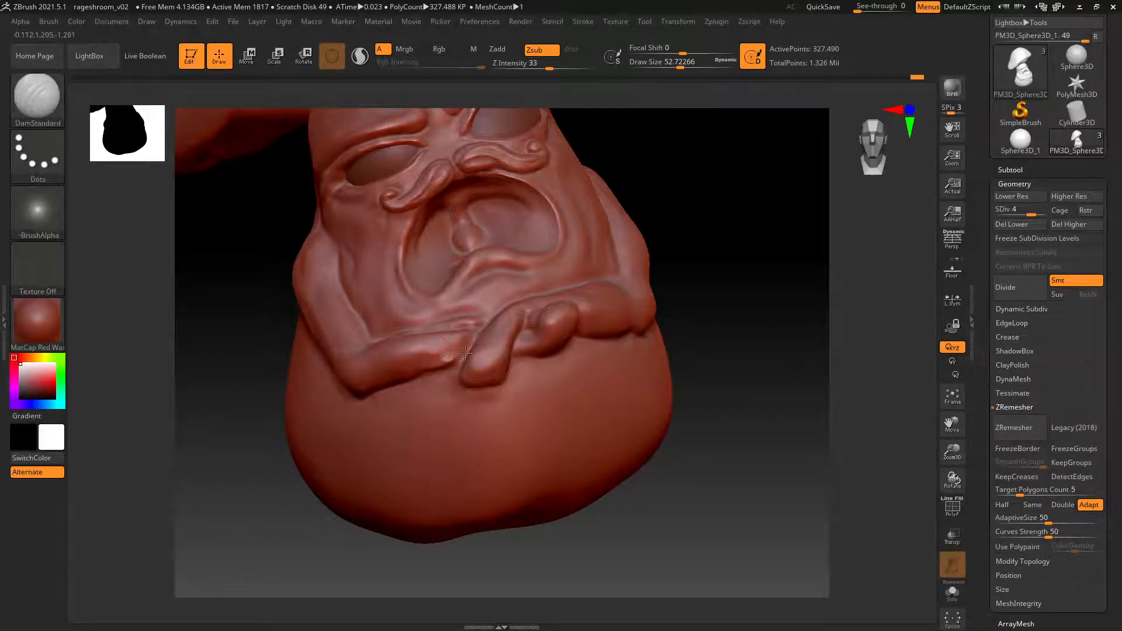
Fill the area between the mouth and the overlapped forearm with ClayTubes and smooth the chin and forearm.
{"action": "key", "text": "b"}
{"action": "key", "text": "c"}
{"action": "left_click", "coordinate": [468, 327]}
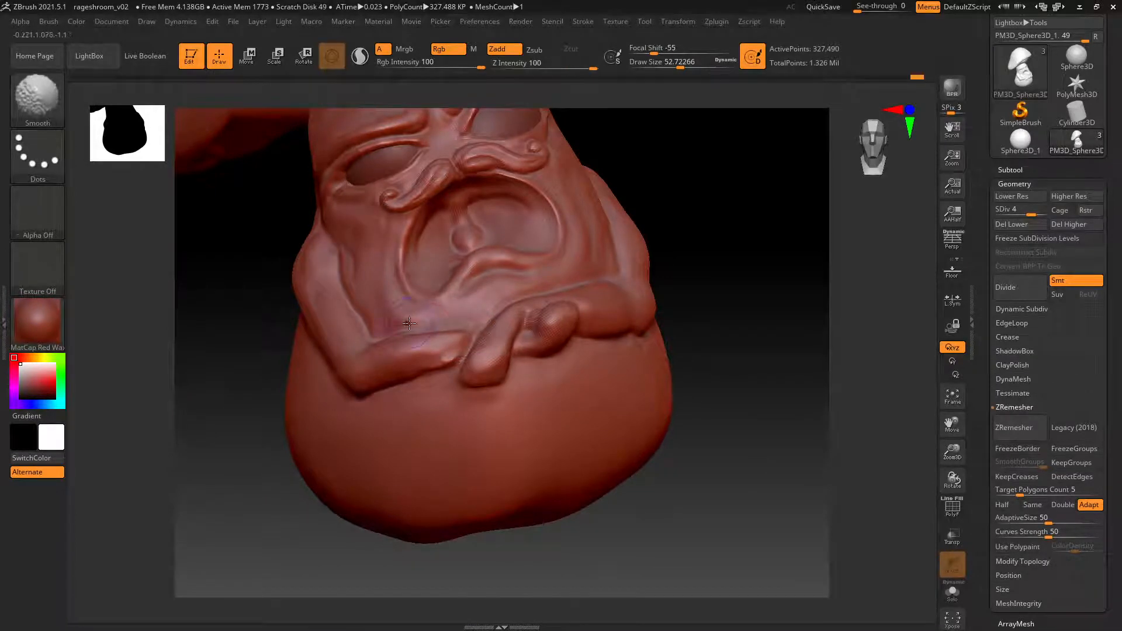
{"action": "mouse_move", "coordinate": [418, 348]}
{"action": "left_mouse_down"}
{"action": "mouse_move", "coordinate": [470, 339]}
{"action": "mouse_move", "coordinate": [414, 367]}
{"action": "left_mouse_up"}
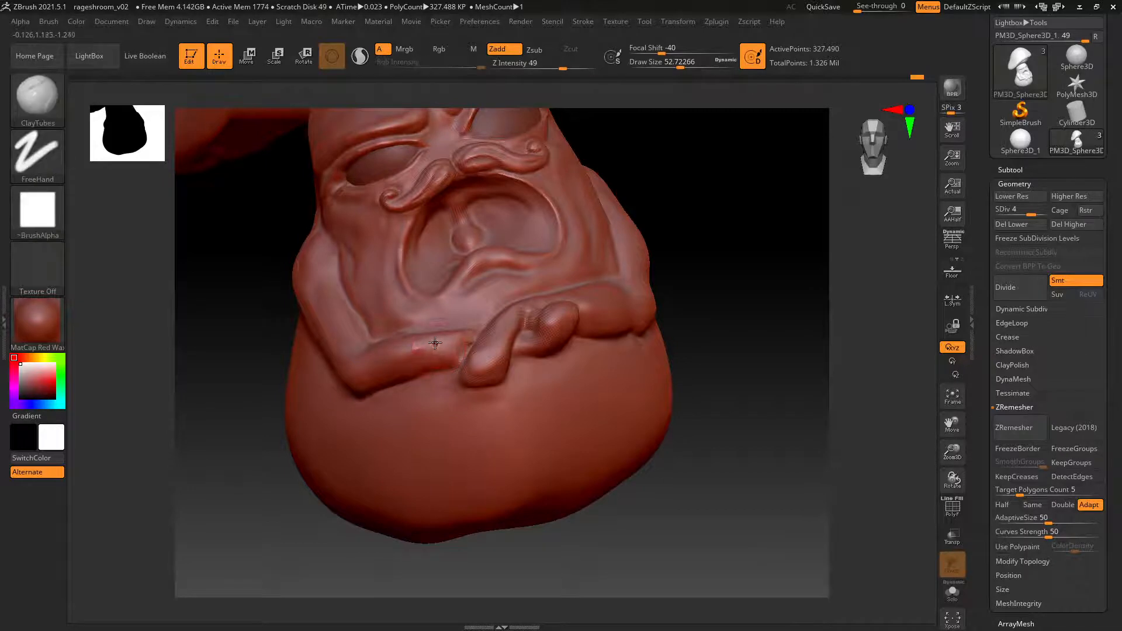
{"action": "right_click_drag", "start_coordinate": [433, 345], "coordinate": [462, 344]}
{"action": "mouse_move", "coordinate": [466, 316]}
{"action": "left_mouse_down", "text": "shift"}
{"action": "mouse_move", "coordinate": [392, 328]}
{"action": "mouse_move", "coordinate": [458, 303]}
{"action": "left_mouse_up", "text": "shift"}
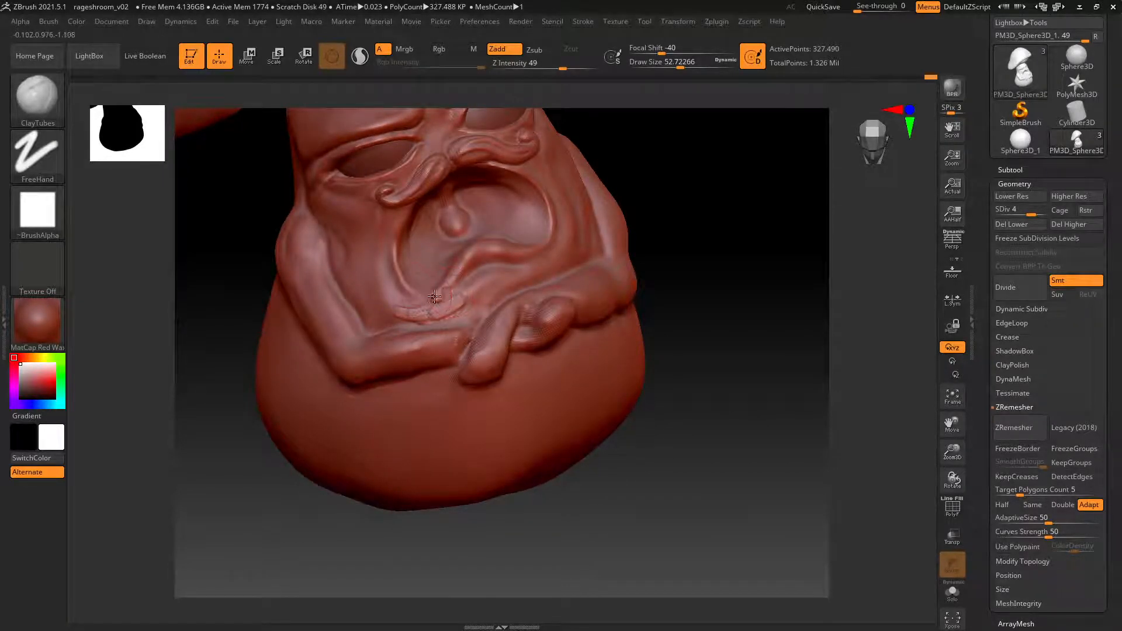
{"action": "left_click_drag", "start_coordinate": [462, 303], "coordinate": [392, 300], "text": "shift"}
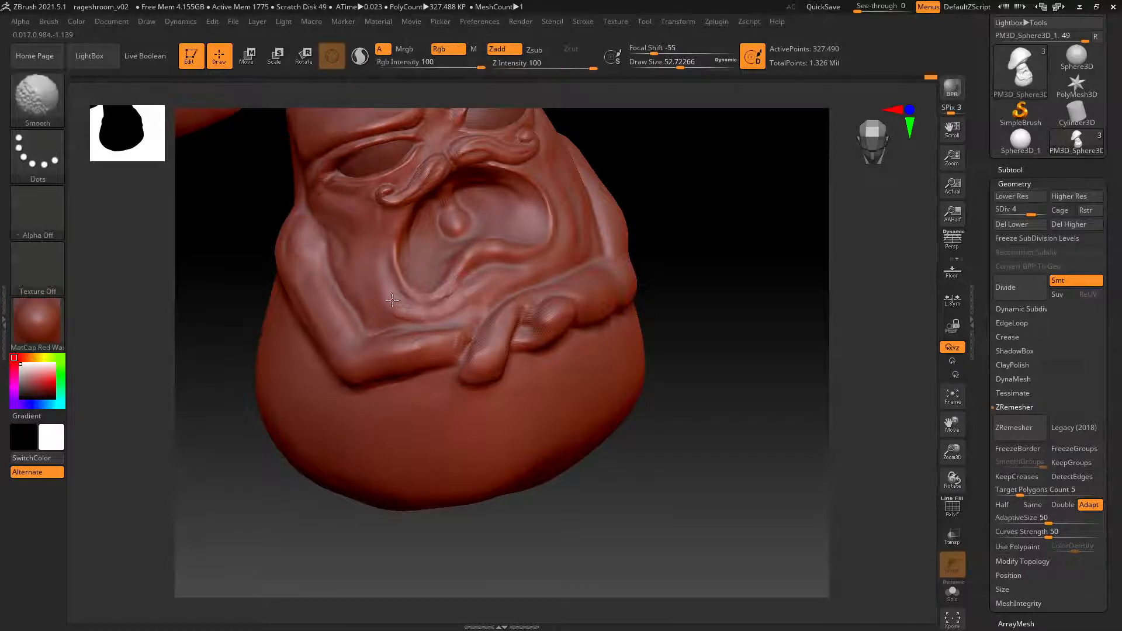
Sharpen the lower lip's edge above the crossed arms with the DamStandard brush.
{"action": "key", "text": "b"}
{"action": "key", "text": "d"}
{"action": "key", "text": "s"}
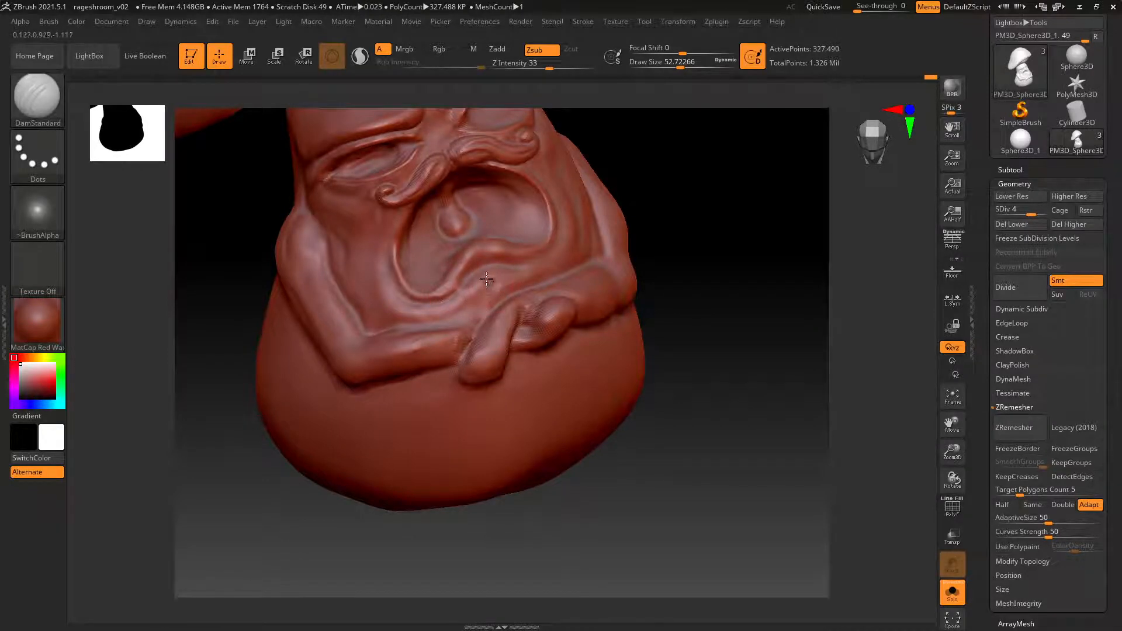
{"action": "mouse_move", "coordinate": [536, 269]}
{"action": "right_mouse_down"}
{"action": "mouse_move", "coordinate": [497, 283]}
{"action": "mouse_move", "coordinate": [474, 342]}
{"action": "right_mouse_up"}
{"action": "key", "text": "shift"}
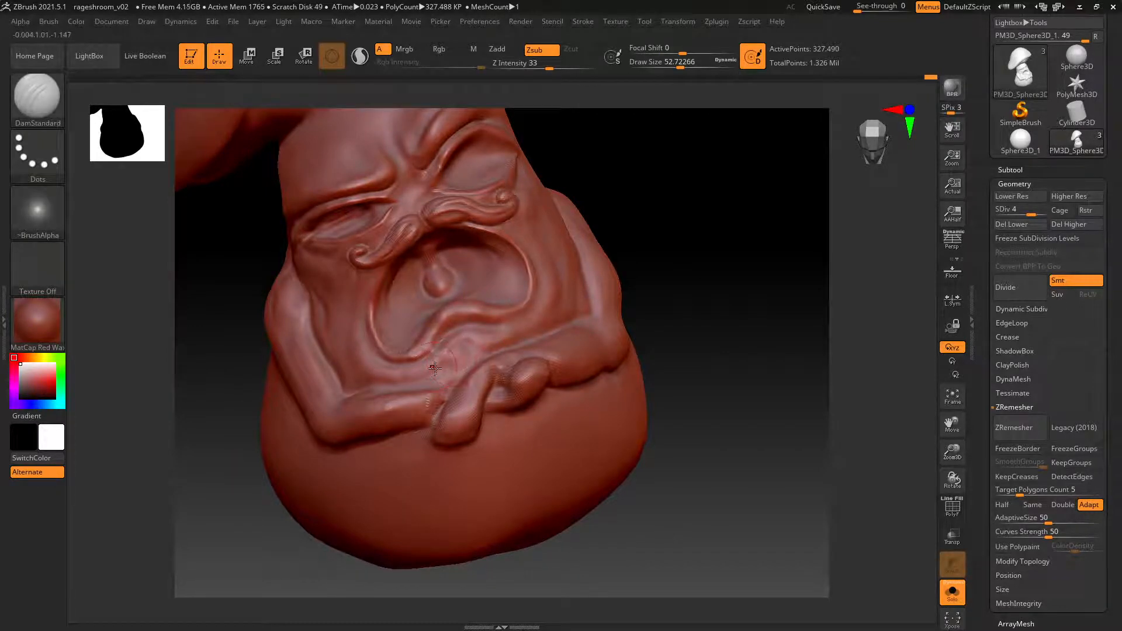
{"action": "key", "text": "b"}
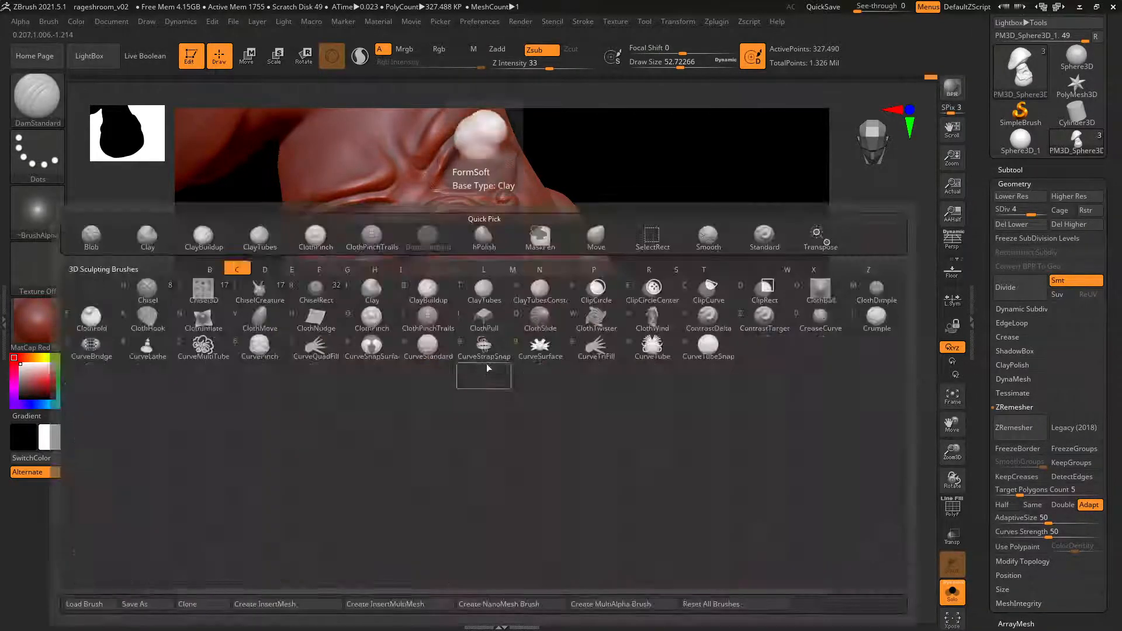
{"action": "key", "text": "g"}
{"action": "key", "text": "t"}
{"action": "left_click", "coordinate": [431, 374]}
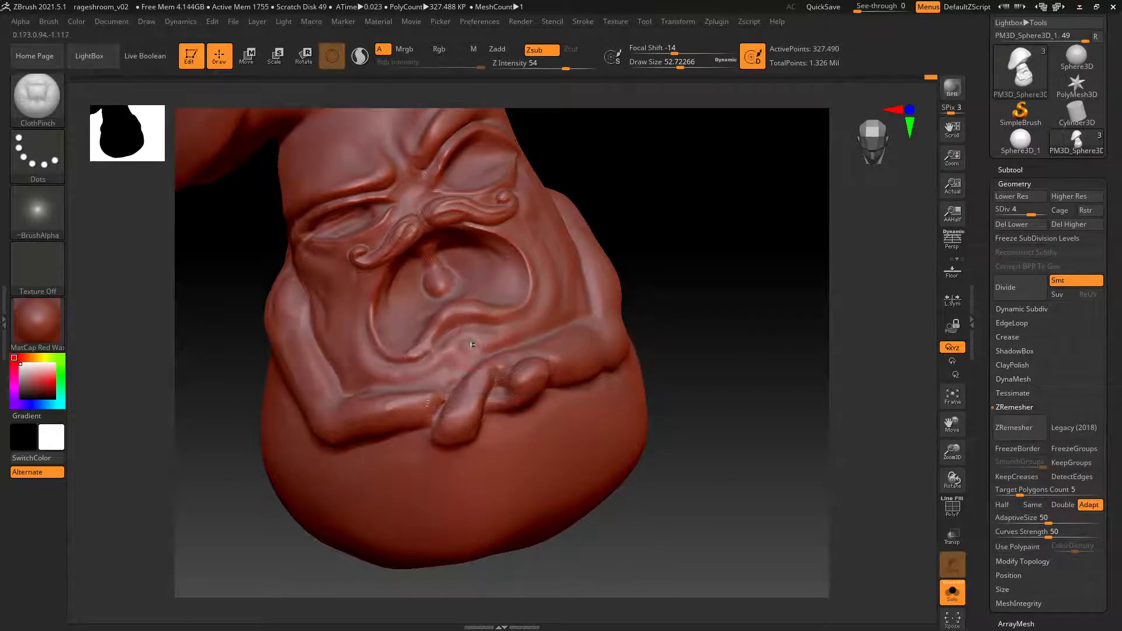
Build up the chin between the lower lip and the crossed hands with ClayTubes and smooth it.
{"action": "key", "text": "b"}
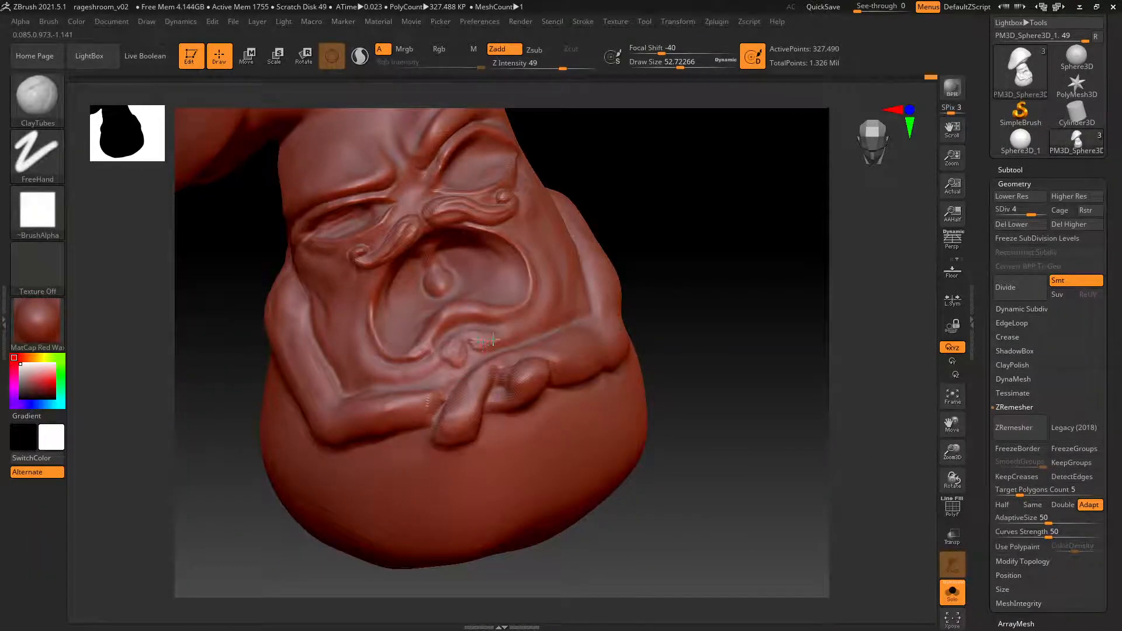
{"action": "key", "text": "shift"}
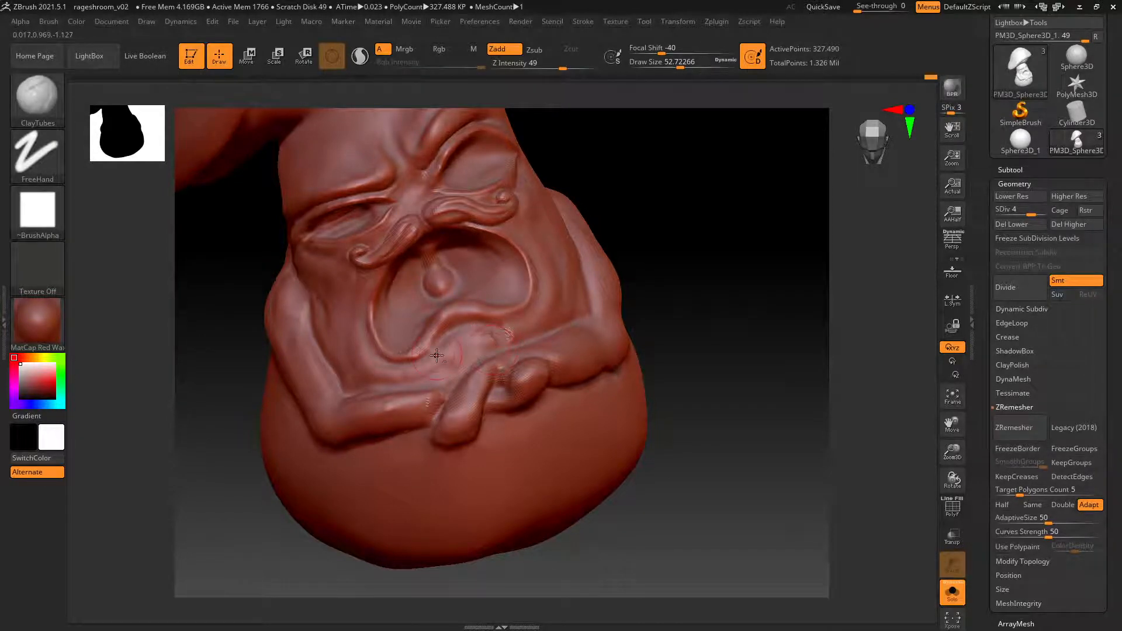
{"action": "key", "text": "shift"}
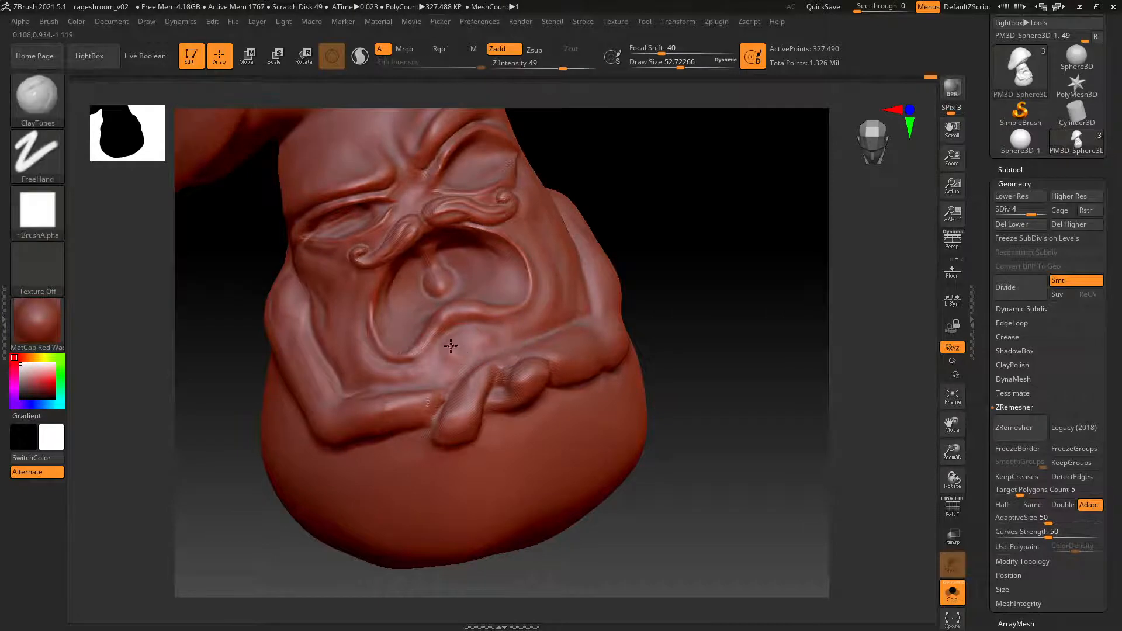
{"action": "key", "text": "shift"}
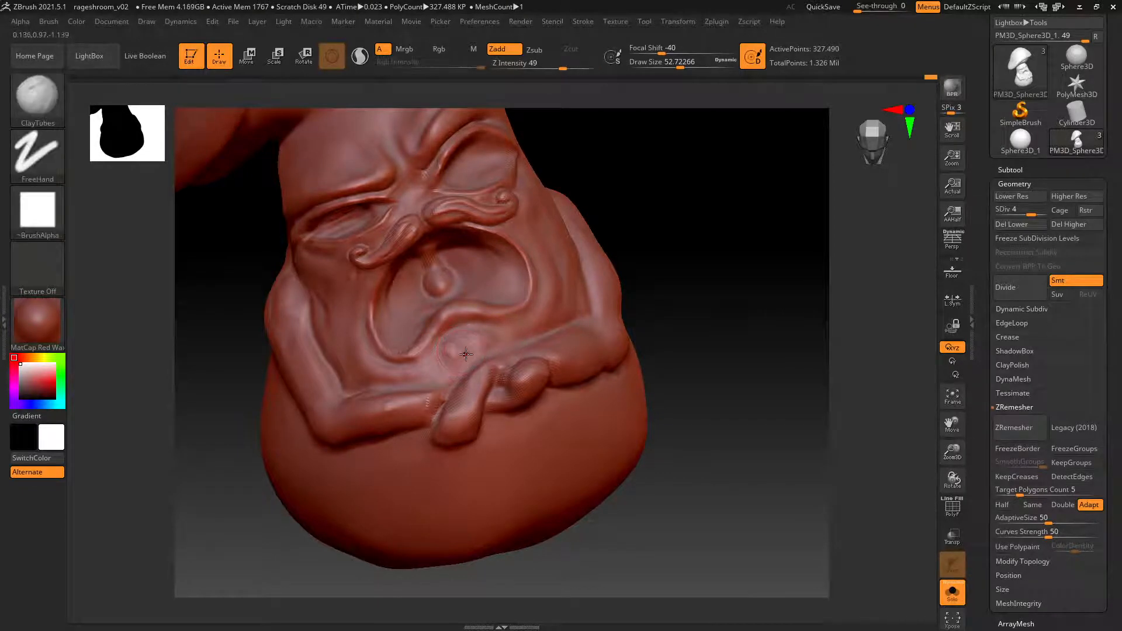
{"action": "mouse_move", "coordinate": [464, 353]}
{"action": "left_mouse_down", "text": "shift"}
{"action": "mouse_move", "coordinate": [449, 351]}
{"action": "mouse_move", "coordinate": [459, 351]}
{"action": "left_mouse_up", "text": "shift"}
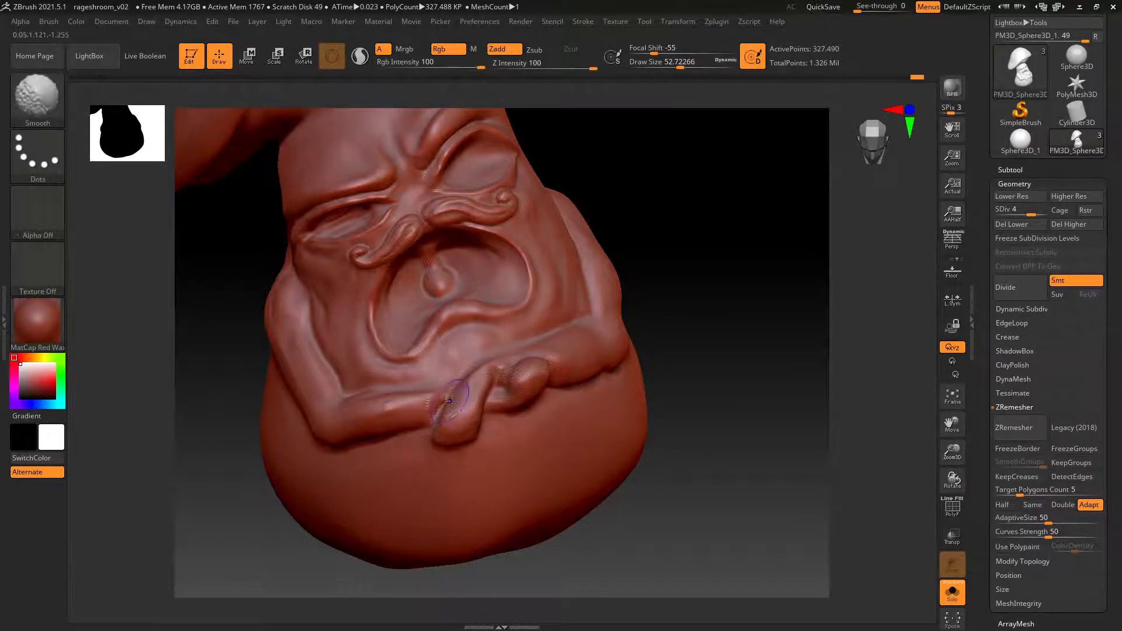
Refine the chin's transition into the overlapping hand with ClayTubes and smooth the hand.
{"action": "mouse_move", "coordinate": [525, 321]}
{"action": "right_mouse_down"}
{"action": "mouse_move", "coordinate": [545, 320]}
{"action": "mouse_move", "coordinate": [534, 299]}
{"action": "mouse_move", "coordinate": [545, 296]}
{"action": "mouse_move", "coordinate": [483, 342]}
{"action": "right_mouse_up"}
{"action": "key", "text": "shift"}
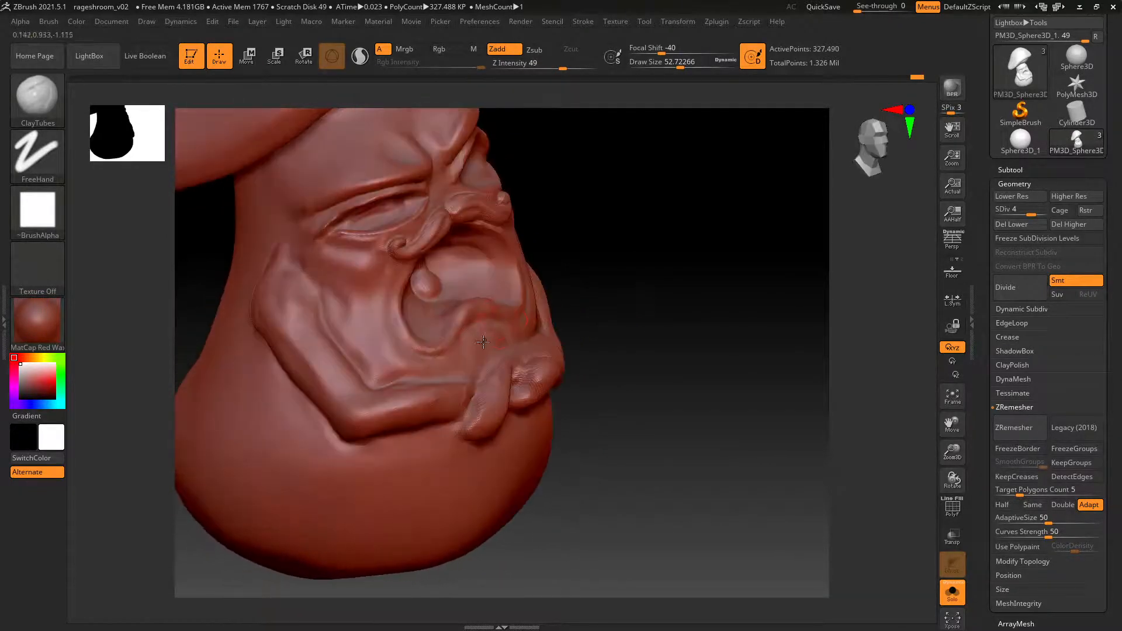
{"action": "right_click_drag", "start_coordinate": [557, 323], "coordinate": [519, 333]}
{"action": "key", "text": "shift"}
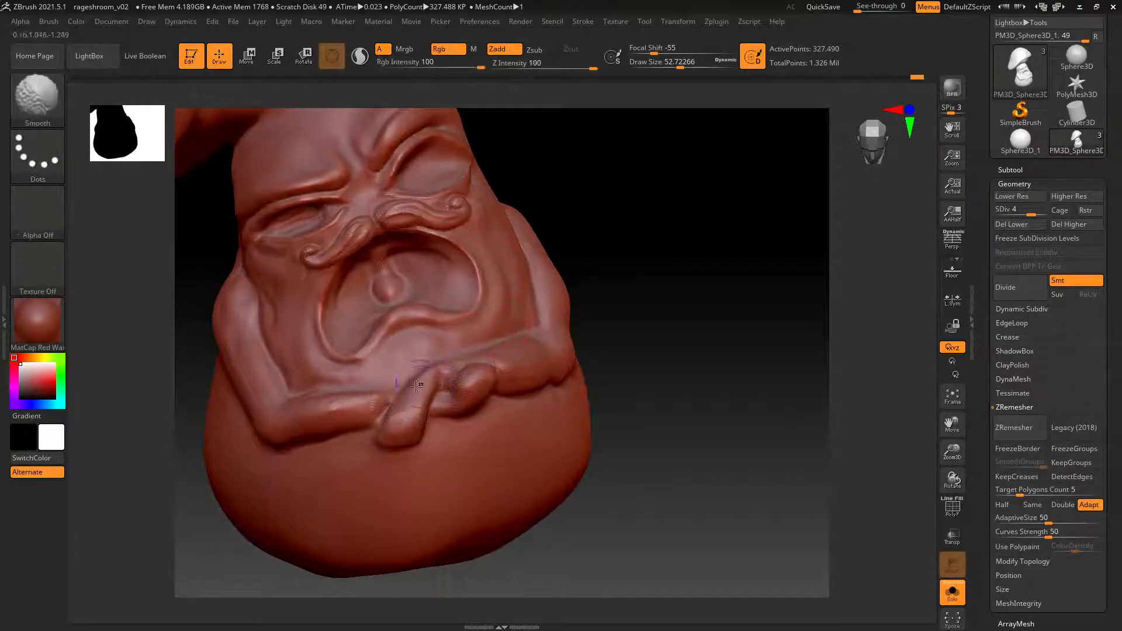
Try a stroke on the cap's underside with the Standard brush and Alpha 60, and undo it.
{"action": "right_click_drag", "start_coordinate": [611, 232], "coordinate": [666, 353], "text": "alt"}
{"action": "key", "text": "b"}
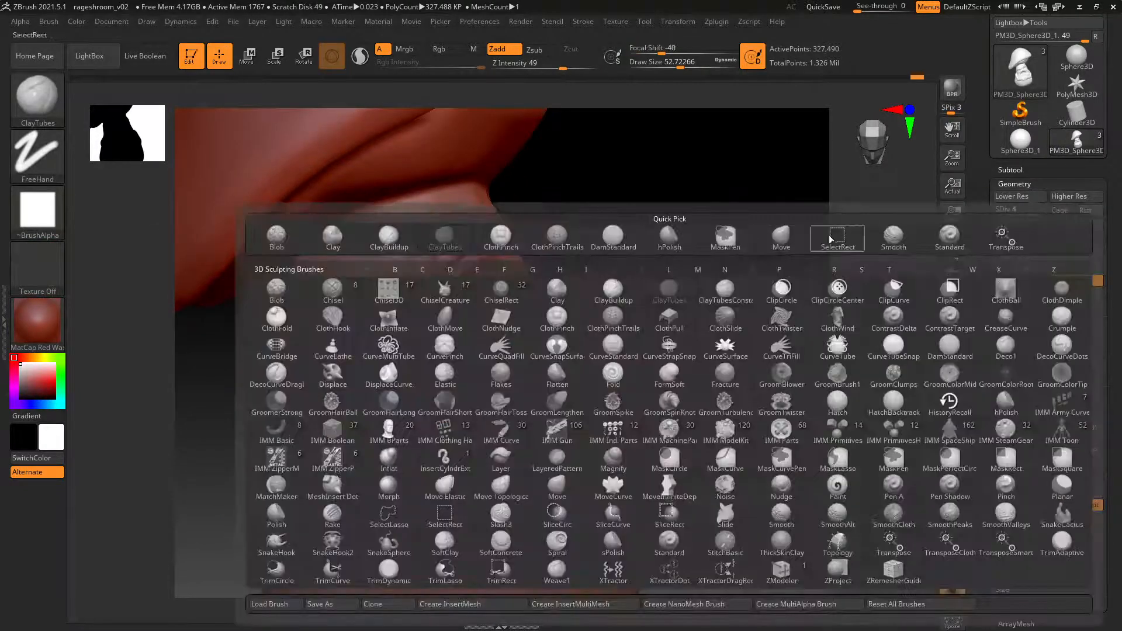
{"action": "left_click", "coordinate": [970, 239]}
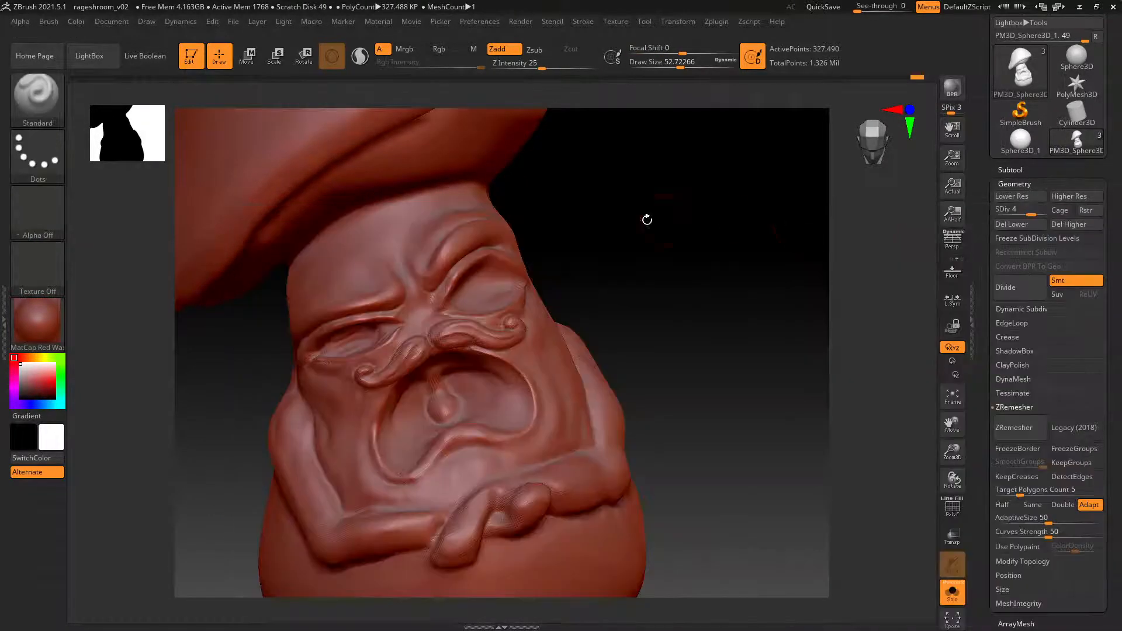
{"action": "left_click", "coordinate": [44, 169]}
{"action": "left_click", "coordinate": [45, 209]}
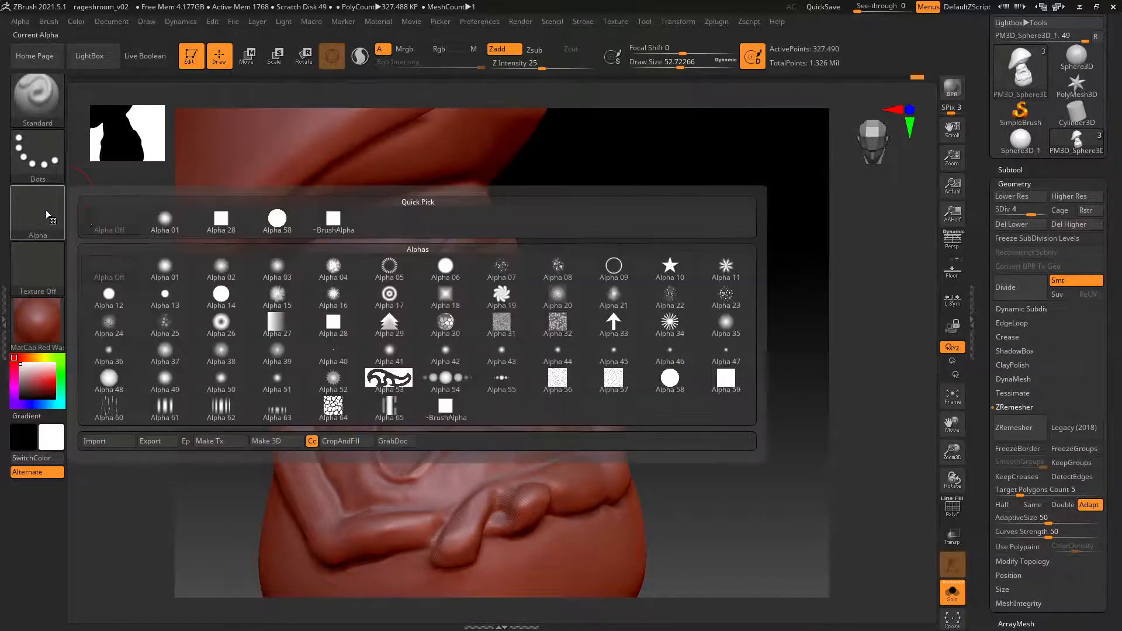
{"action": "left_click", "coordinate": [114, 416]}
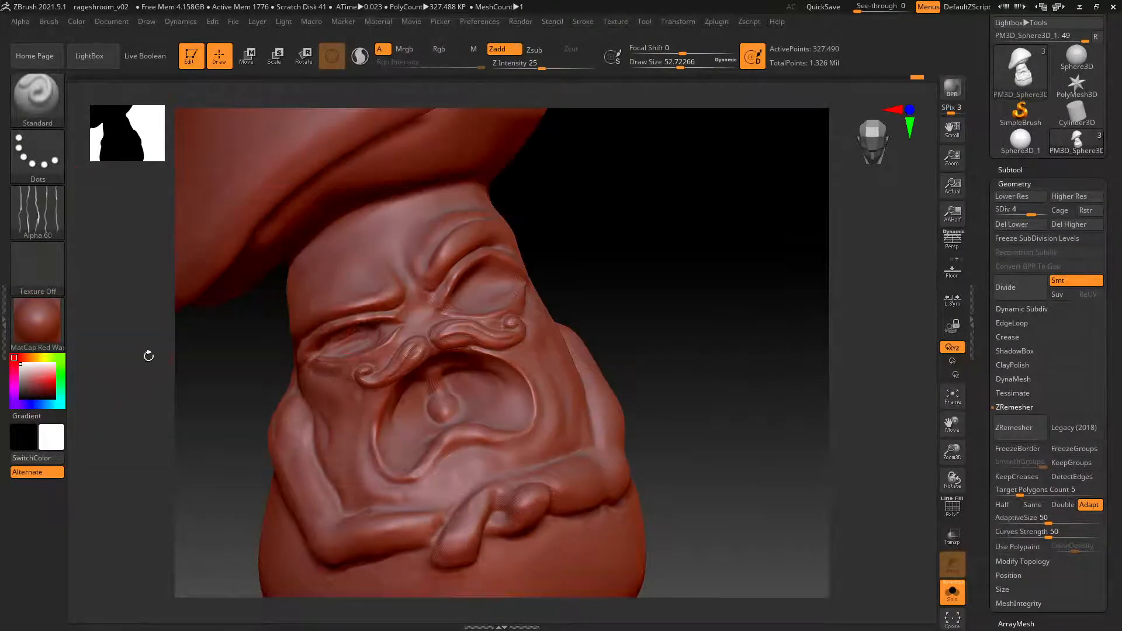
{"action": "right_click_drag", "start_coordinate": [420, 193], "coordinate": [470, 286]}
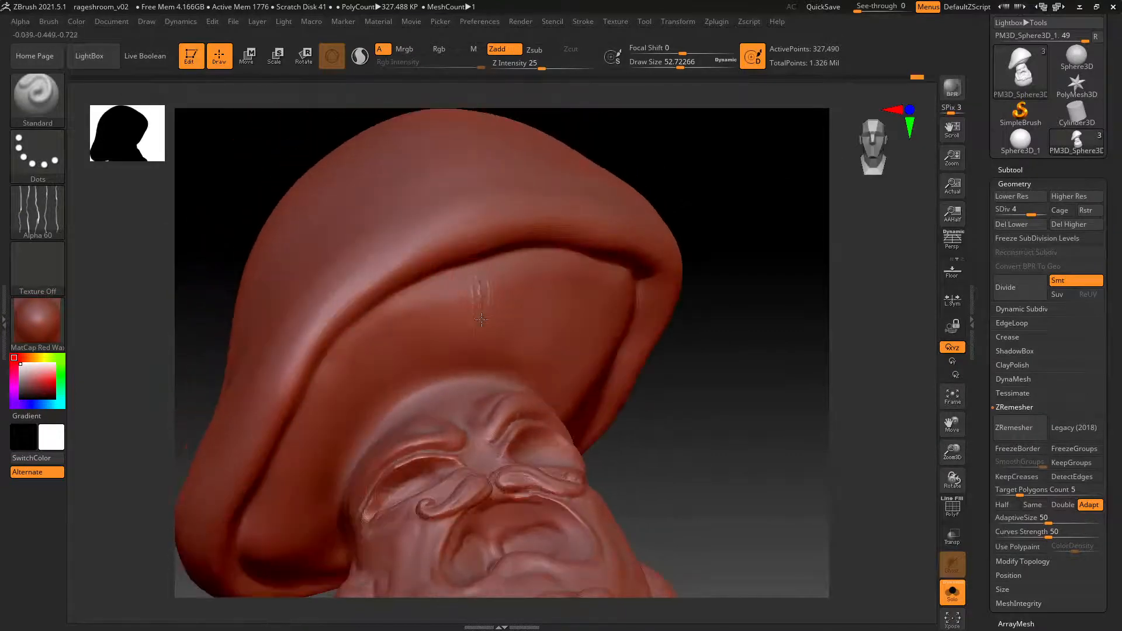
{"action": "left_click_drag", "start_coordinate": [482, 319], "coordinate": [481, 367]}
{"action": "key", "text": "ctrl+z"}
Try texturing the cap's underside with Alpha 60 at a Draw Size of about 198, and undo the strokes.
{"action": "right_click", "coordinate": [495, 308]}
{"action": "mouse_move", "coordinate": [496, 307]}
{"action": "left_mouse_down"}
{"action": "mouse_move", "coordinate": [517, 307]}
{"action": "mouse_move", "coordinate": [511, 335]}
{"action": "mouse_move", "coordinate": [531, 281]}
{"action": "mouse_move", "coordinate": [556, 281]}
{"action": "mouse_move", "coordinate": [560, 318]}
{"action": "left_mouse_up"}
{"action": "right_click_drag", "start_coordinate": [701, 298], "coordinate": [592, 291]}
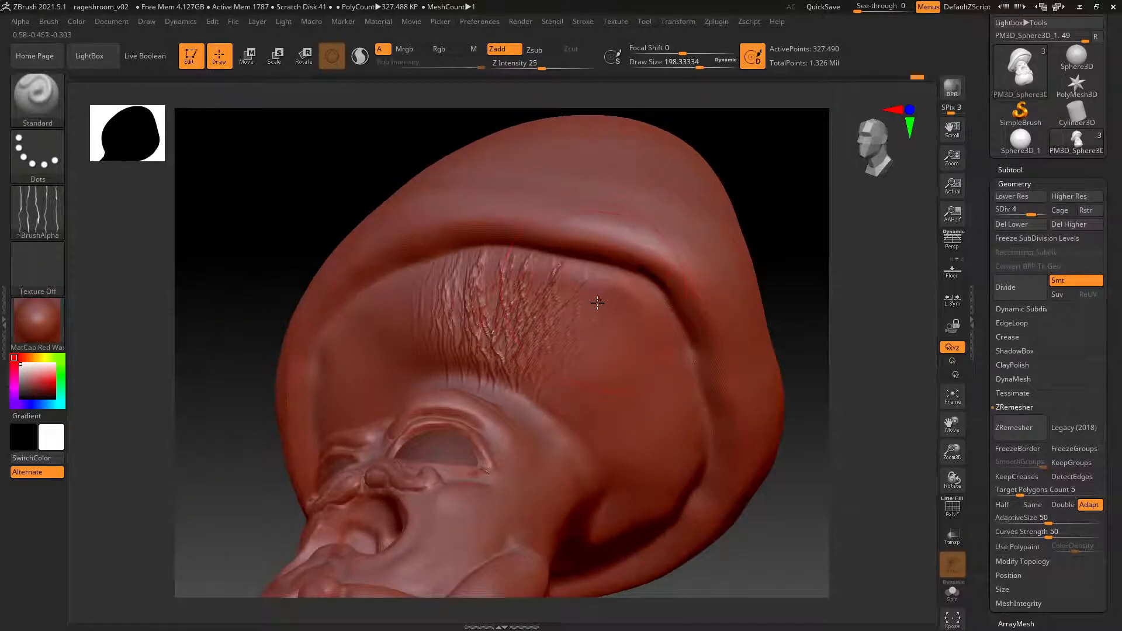
{"action": "key", "text": "ctrl+z"}
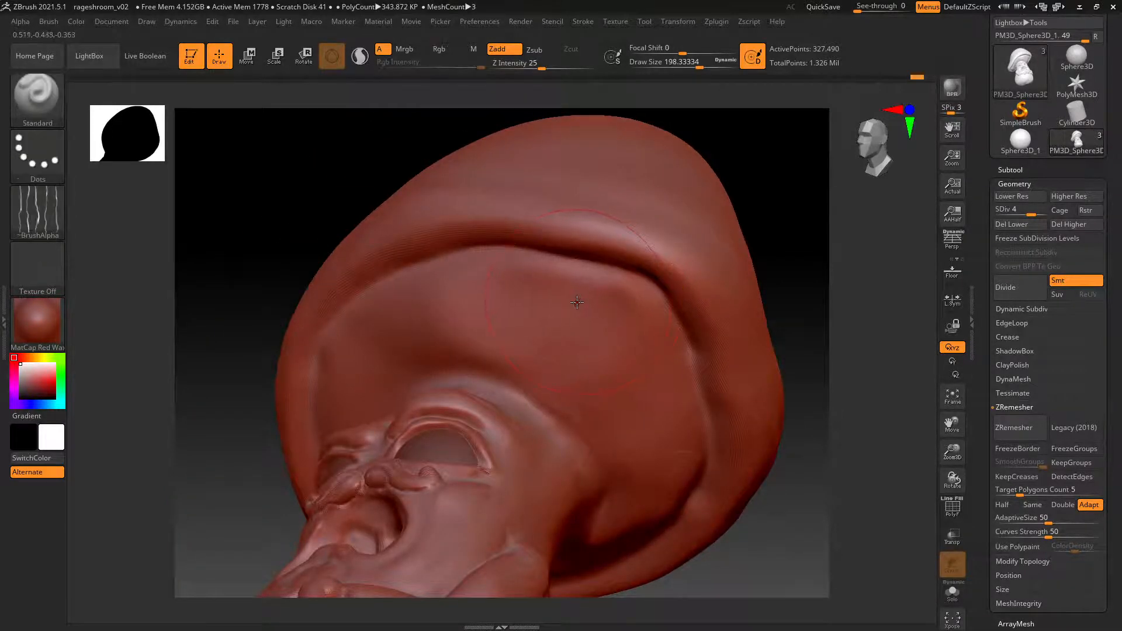
Carve widely spaced radial grooves into the cap's underside above the face with DamStandard at a Draw Size of about 27.
{"action": "key", "text": "b"}
{"action": "key", "text": "d"}
{"action": "key", "text": "s"}
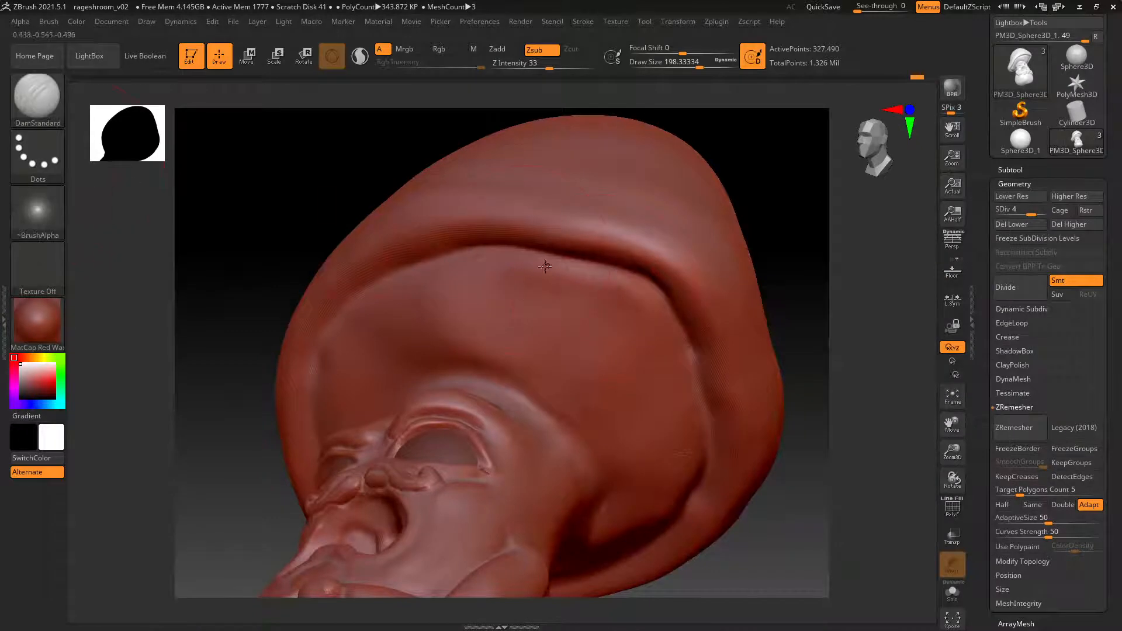
{"action": "key", "text": "space"}
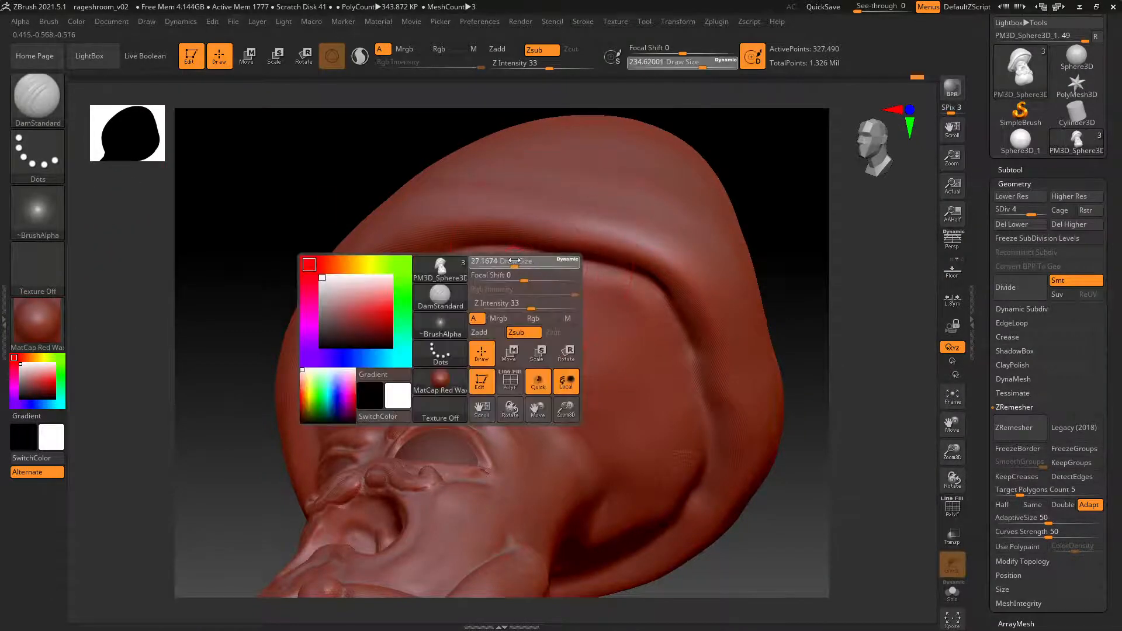
{"action": "left_click_drag", "start_coordinate": [498, 378], "coordinate": [561, 253]}
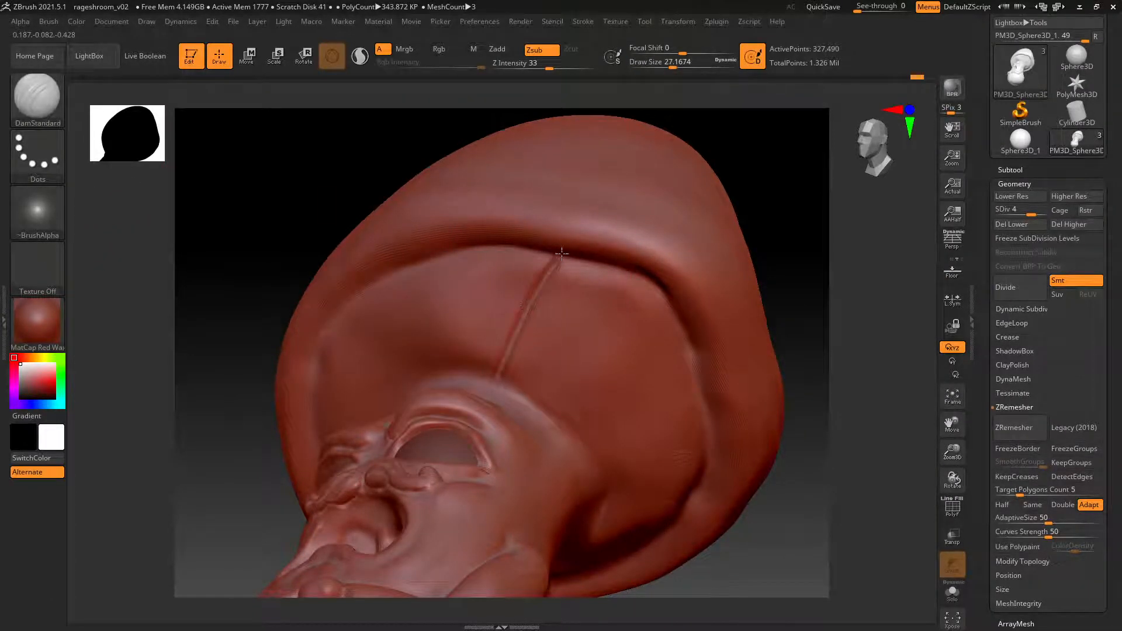
{"action": "left_click_drag", "start_coordinate": [540, 394], "coordinate": [654, 287]}
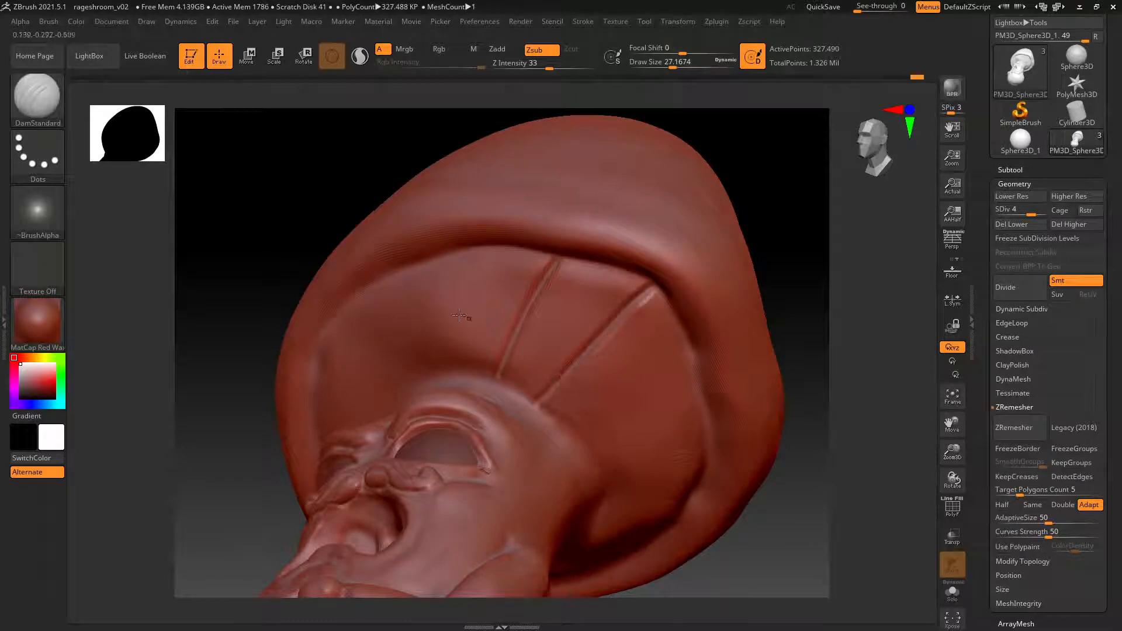
{"action": "right_click_drag", "start_coordinate": [460, 315], "coordinate": [446, 292]}
{"action": "left_click_drag", "start_coordinate": [424, 374], "coordinate": [387, 268]}
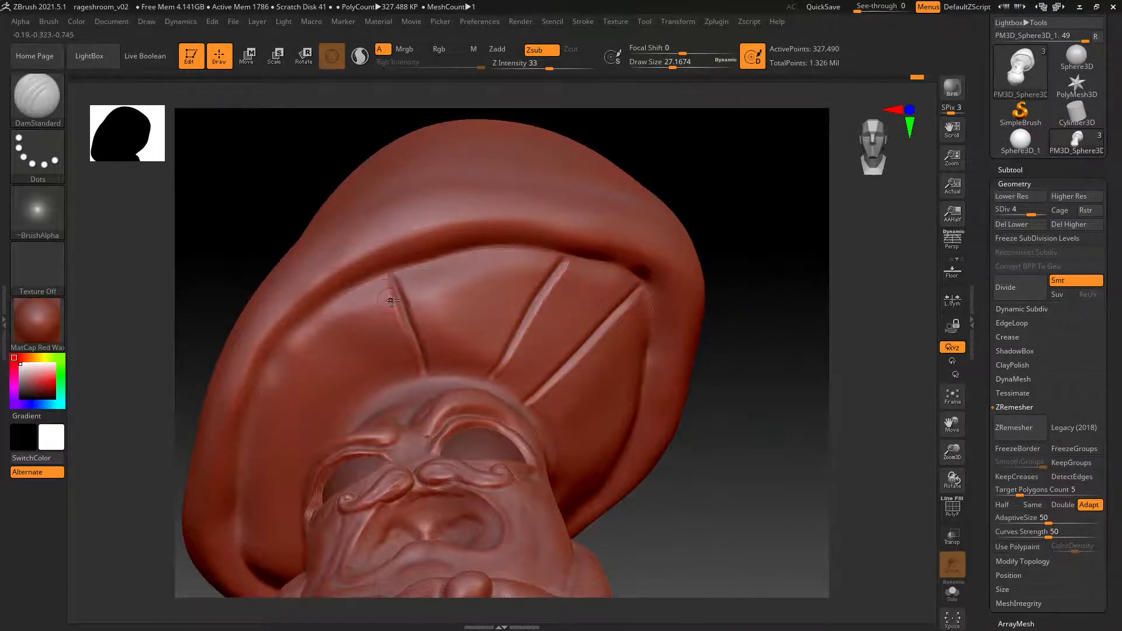
Continue the widely spaced radial grooves along one side of the cap's underside, redoing the misplaced groove.
{"action": "mouse_move", "coordinate": [387, 267]}
{"action": "right_mouse_down"}
{"action": "mouse_move", "coordinate": [400, 350]}
{"action": "mouse_move", "coordinate": [503, 210]}
{"action": "mouse_move", "coordinate": [462, 257]}
{"action": "mouse_move", "coordinate": [393, 252]}
{"action": "right_mouse_up"}
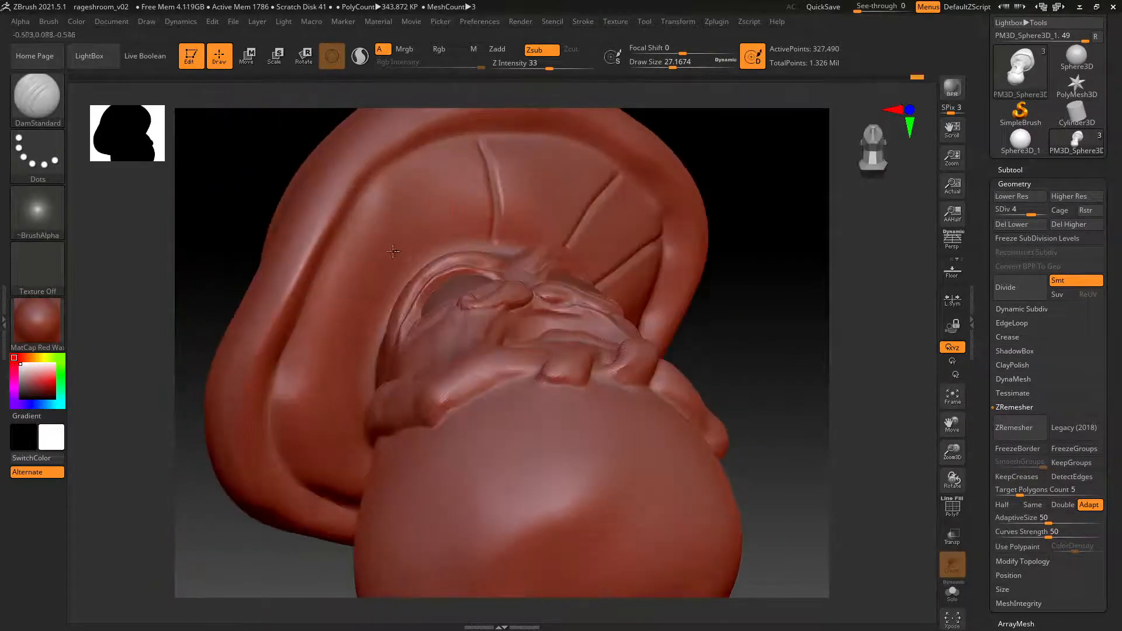
{"action": "left_click_drag", "start_coordinate": [340, 232], "coordinate": [423, 271]}
{"action": "left_click_drag", "start_coordinate": [285, 368], "coordinate": [374, 369]}
{"action": "right_click_drag", "start_coordinate": [342, 393], "coordinate": [361, 281], "text": "alt"}
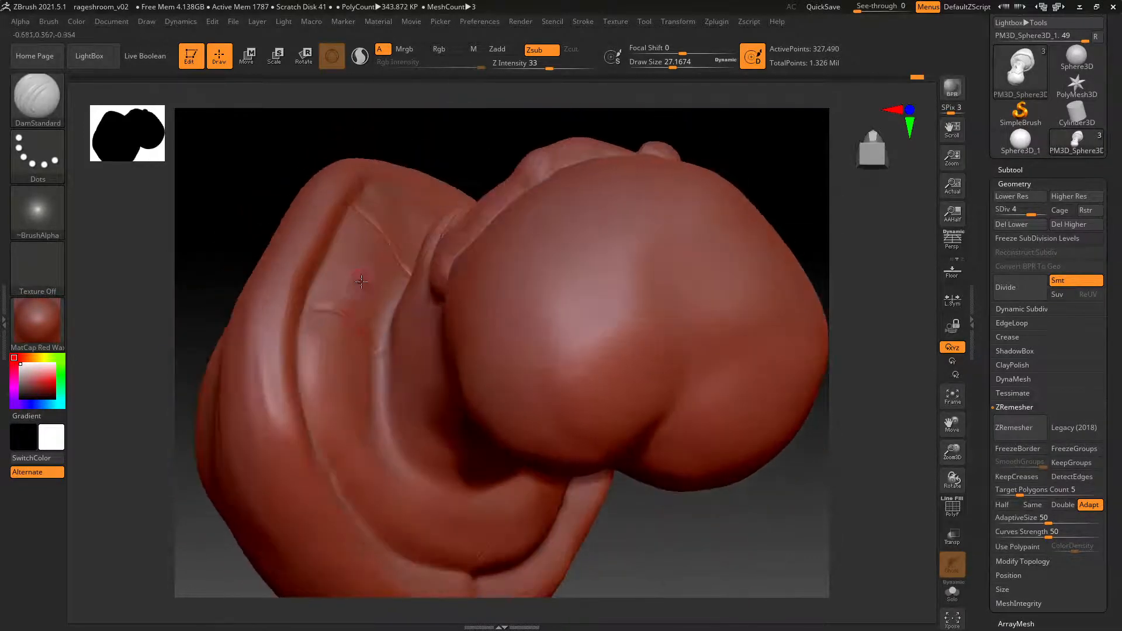
{"action": "left_click_drag", "start_coordinate": [315, 442], "coordinate": [391, 415]}
{"action": "right_click_drag", "start_coordinate": [435, 456], "coordinate": [468, 401], "text": "alt"}
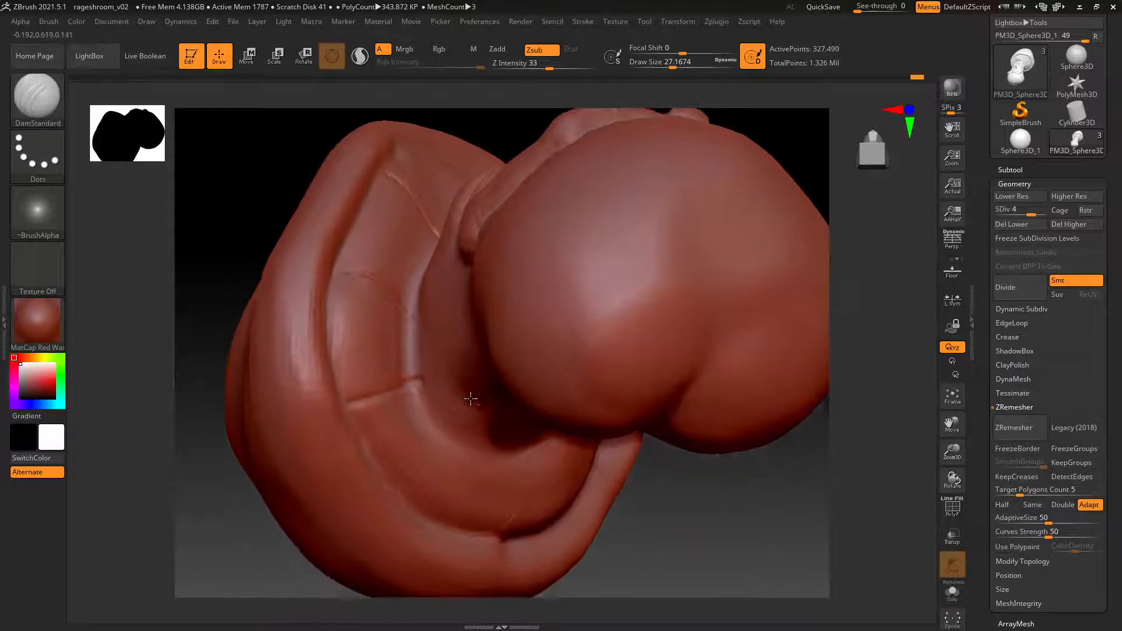
{"action": "key", "text": "ctrl+z"}
{"action": "left_click_drag", "start_coordinate": [414, 372], "coordinate": [366, 392]}
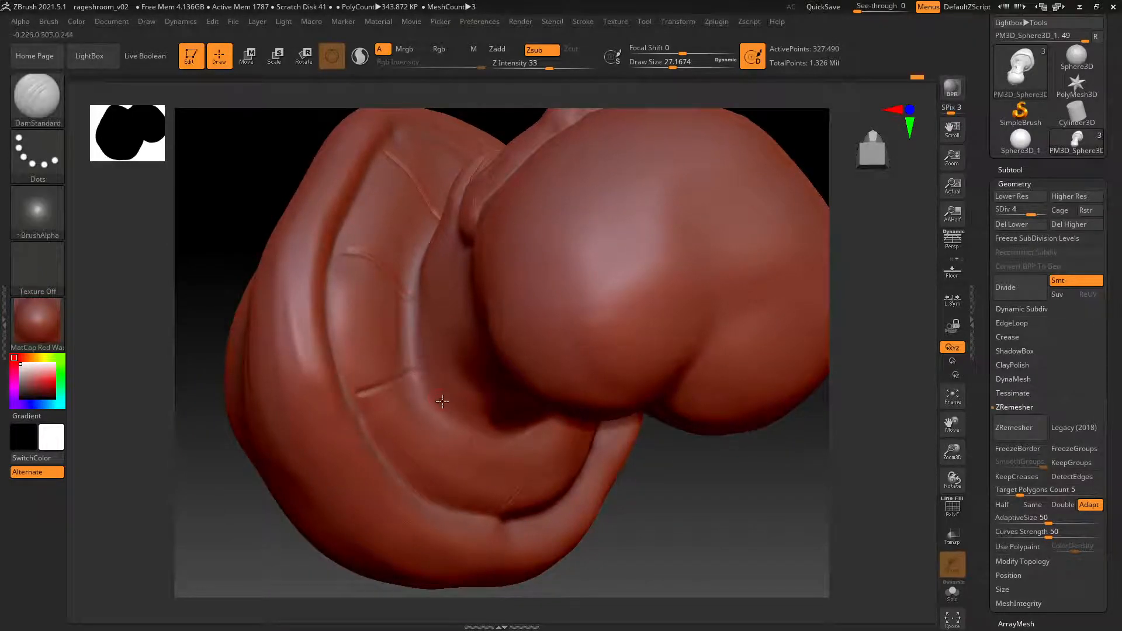
Carve the remaining widely spaced radial grooves around the back of the cap's underside, from the stem to the rim.
{"action": "right_click_drag", "start_coordinate": [442, 400], "coordinate": [438, 414]}
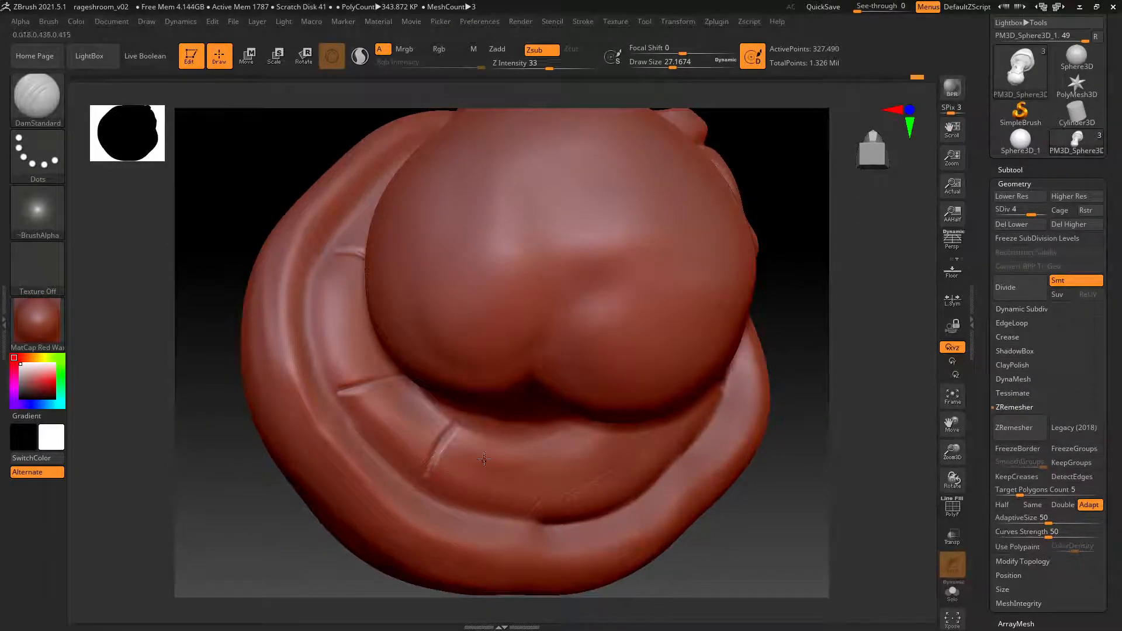
{"action": "right_click_drag", "start_coordinate": [526, 451], "coordinate": [555, 462]}
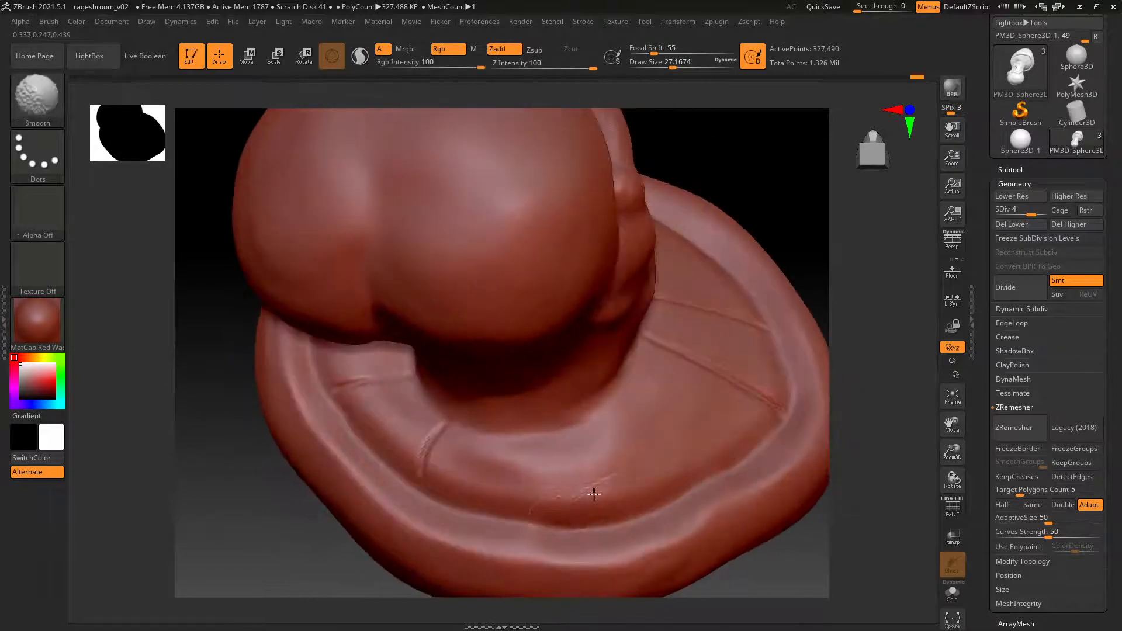
{"action": "left_click_drag", "start_coordinate": [549, 431], "coordinate": [546, 509]}
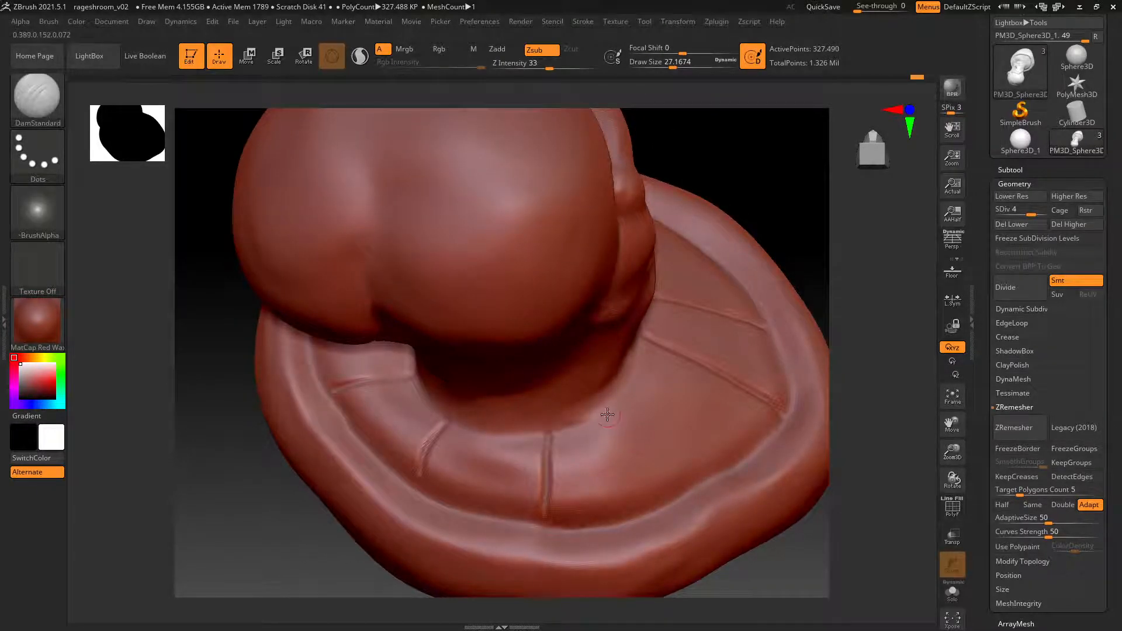
{"action": "left_click_drag", "start_coordinate": [607, 415], "coordinate": [672, 485]}
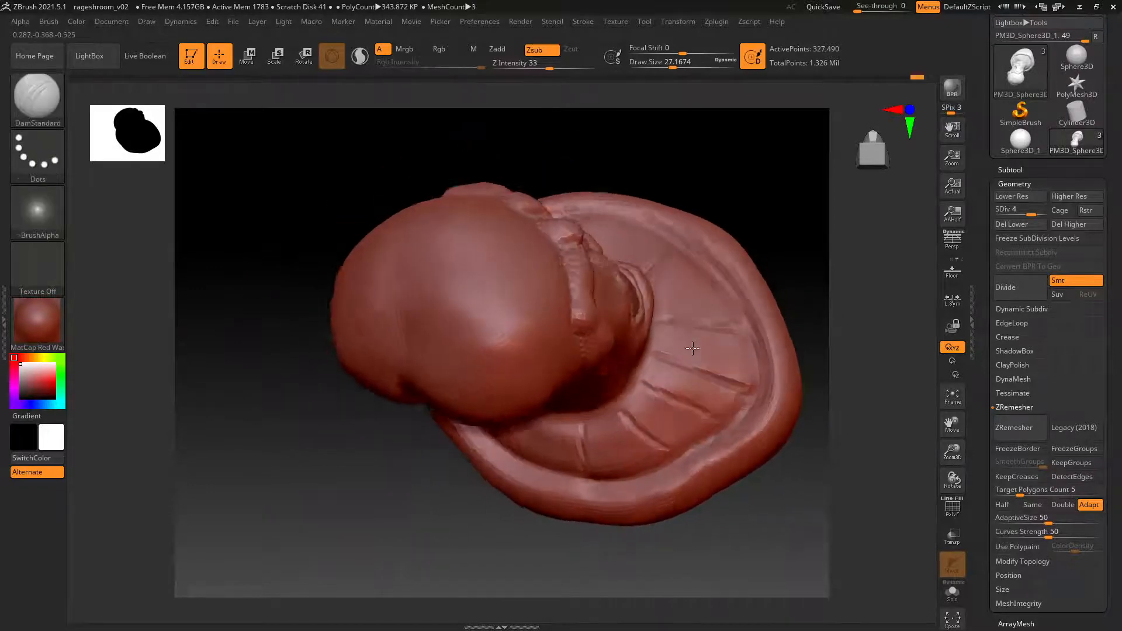
Fill the gaps between the front guide grooves with closely spaced gill lines under the cap using DamStandard.
{"action": "right_click_drag", "start_coordinate": [692, 348], "coordinate": [695, 349]}
{"action": "right_click_drag", "start_coordinate": [699, 296], "coordinate": [634, 461]}
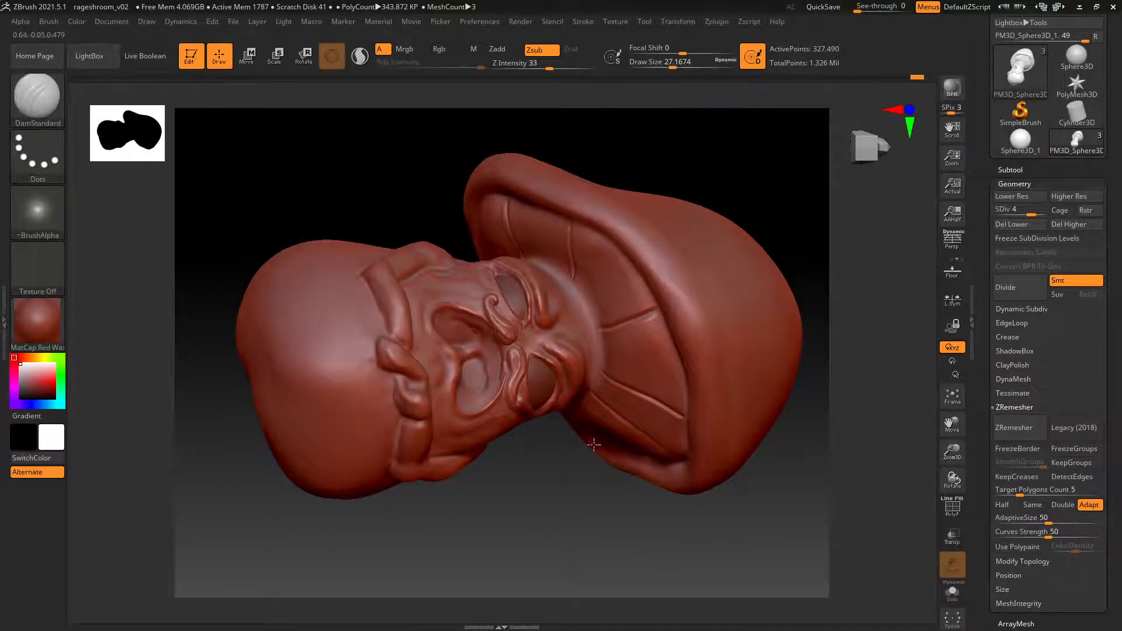
{"action": "mouse_move", "coordinate": [573, 409]}
{"action": "right_mouse_down"}
{"action": "mouse_move", "coordinate": [275, 240]}
{"action": "mouse_move", "coordinate": [282, 290]}
{"action": "mouse_move", "coordinate": [325, 298]}
{"action": "mouse_move", "coordinate": [413, 263]}
{"action": "mouse_move", "coordinate": [401, 293]}
{"action": "mouse_move", "coordinate": [401, 277]}
{"action": "mouse_move", "coordinate": [456, 291]}
{"action": "right_mouse_up"}
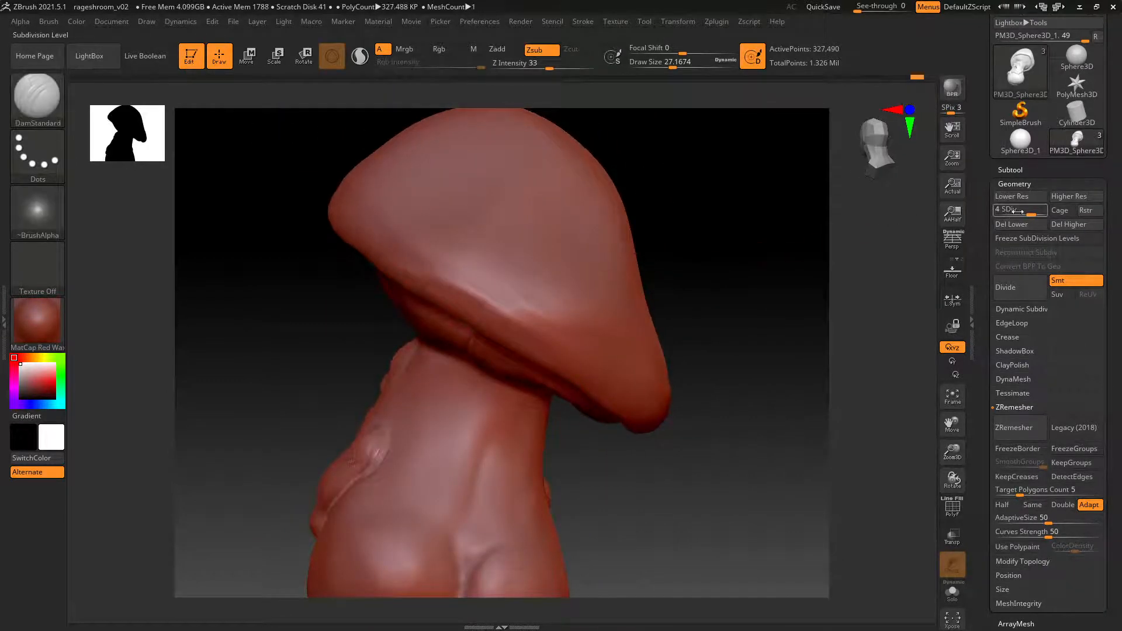
{"action": "mouse_move", "coordinate": [499, 258]}
{"action": "right_mouse_down"}
{"action": "mouse_move", "coordinate": [501, 291]}
{"action": "mouse_move", "coordinate": [526, 286]}
{"action": "right_mouse_up"}
{"action": "right_click_drag", "start_coordinate": [459, 281], "coordinate": [560, 241]}
{"action": "right_click_drag", "start_coordinate": [506, 172], "coordinate": [493, 146]}
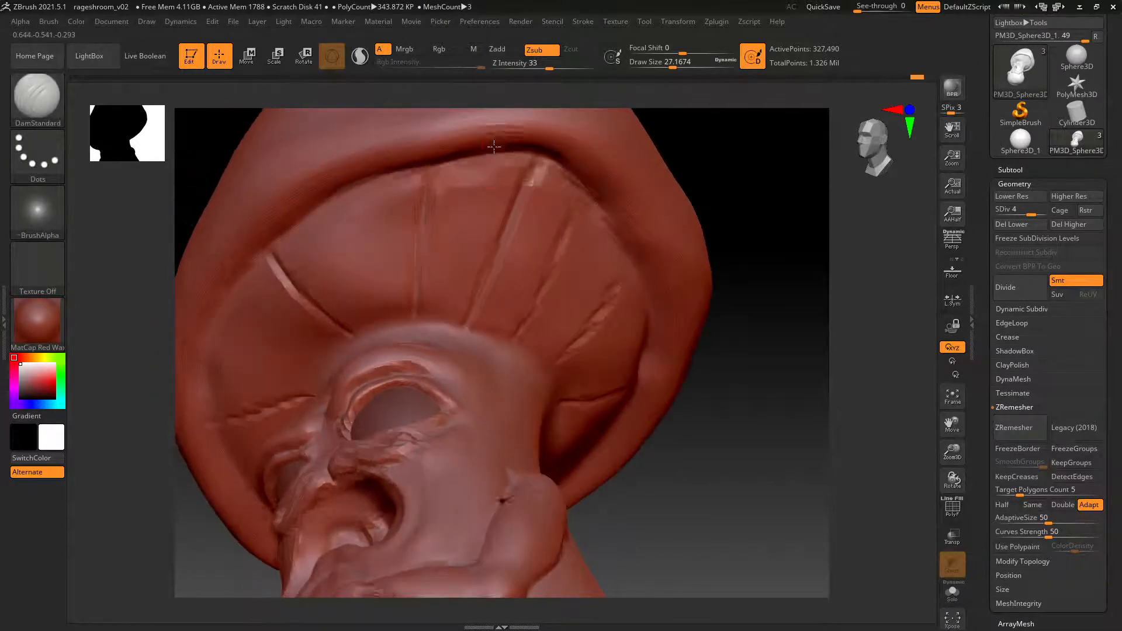
{"action": "left_click_drag", "start_coordinate": [437, 175], "coordinate": [426, 285]}
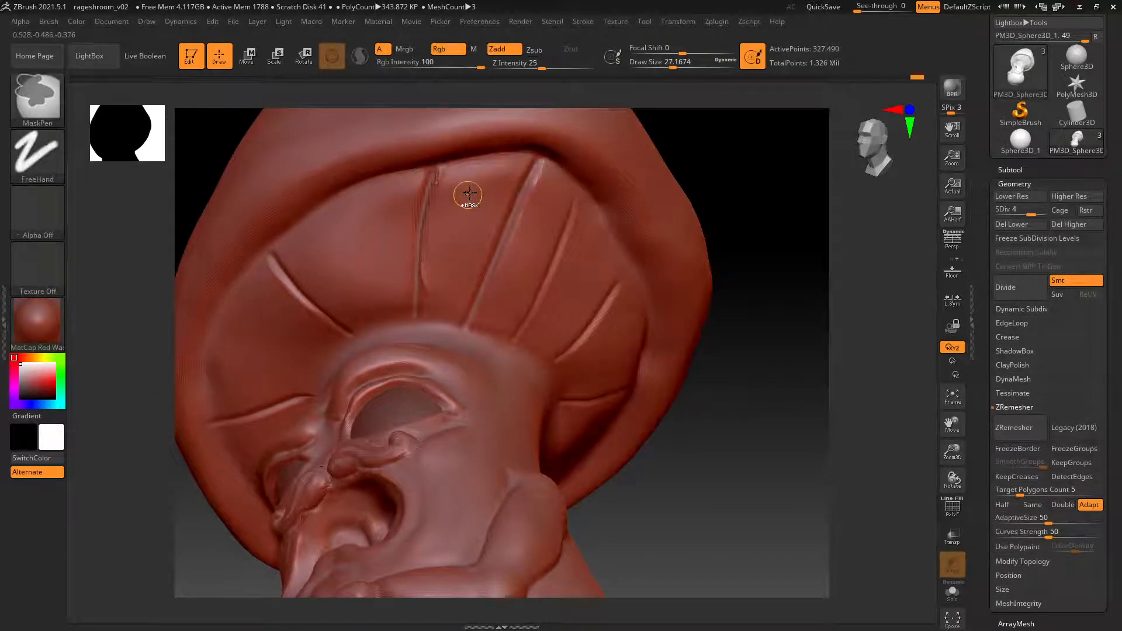
{"action": "left_click_drag", "start_coordinate": [510, 158], "coordinate": [449, 301]}
{"action": "left_click_drag", "start_coordinate": [463, 155], "coordinate": [449, 325]}
Carve closely spaced gill lines between the next guide grooves, from the front toward the side of the cap's underside.
{"action": "right_click_drag", "start_coordinate": [488, 253], "coordinate": [562, 207], "text": "ctrl"}
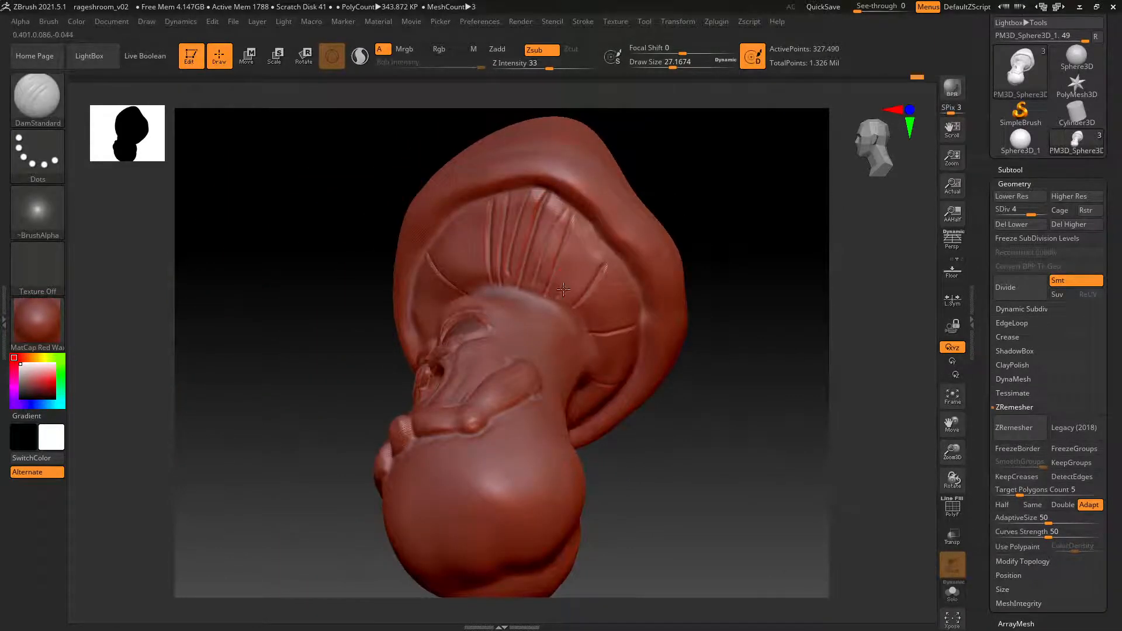
{"action": "left_click_drag", "start_coordinate": [596, 234], "coordinate": [568, 313]}
{"action": "left_click_drag", "start_coordinate": [583, 224], "coordinate": [545, 308]}
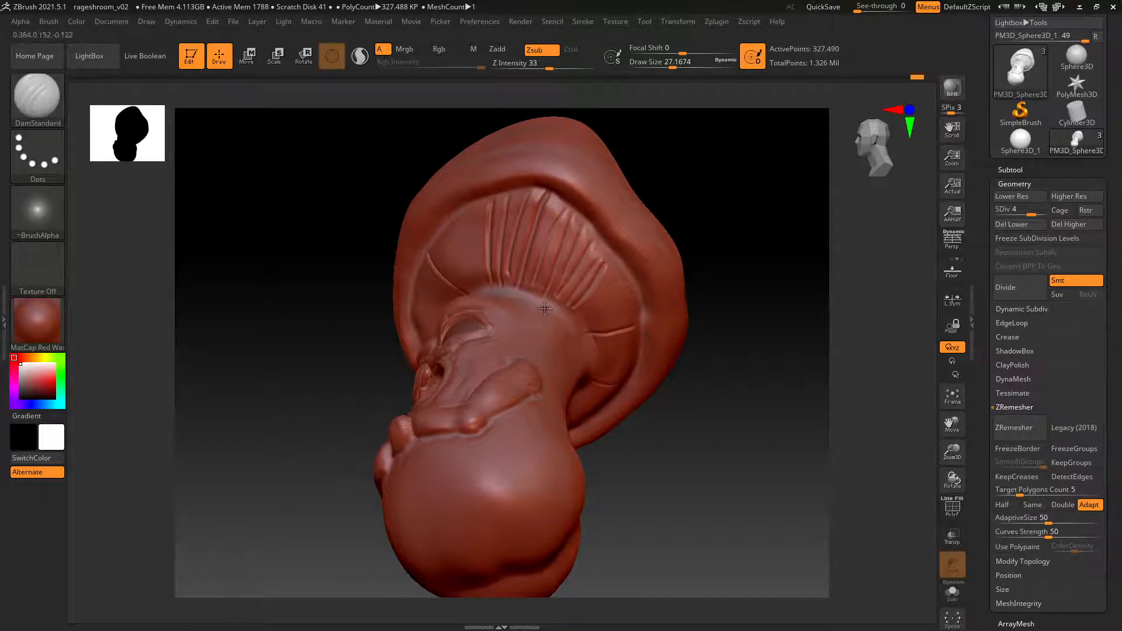
{"action": "right_click_drag", "start_coordinate": [589, 284], "coordinate": [576, 274]}
{"action": "left_click_drag", "start_coordinate": [606, 304], "coordinate": [584, 318]}
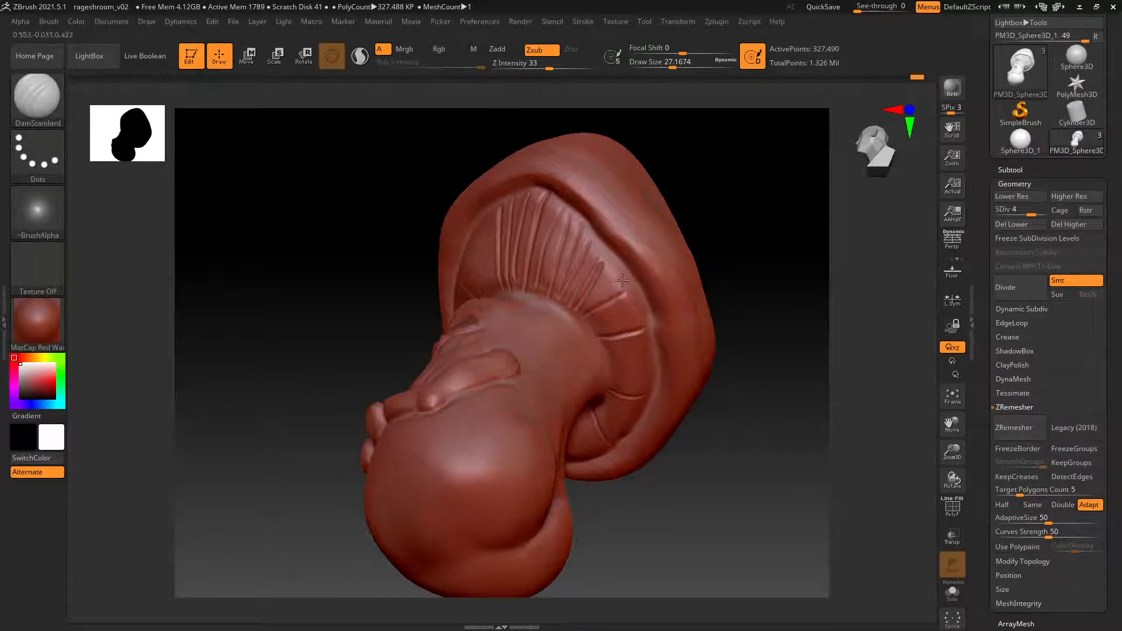
{"action": "left_click_drag", "start_coordinate": [626, 275], "coordinate": [578, 313]}
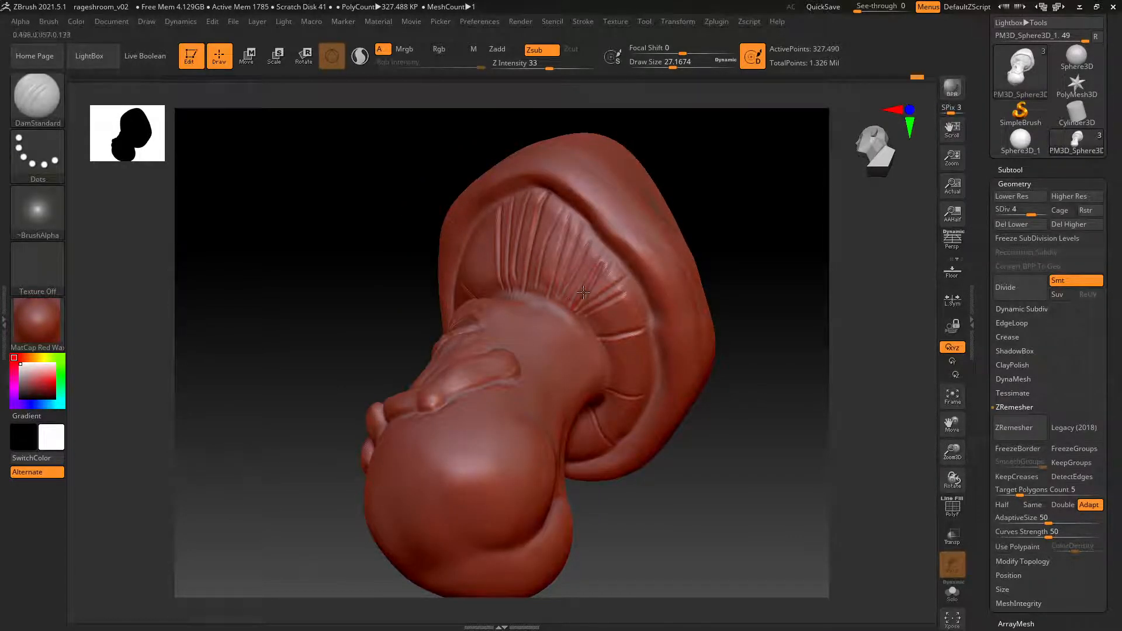
{"action": "mouse_move", "coordinate": [605, 321]}
{"action": "left_mouse_down"}
{"action": "mouse_move", "coordinate": [639, 308]}
{"action": "mouse_move", "coordinate": [604, 316]}
{"action": "left_mouse_up"}
Extend the dense gill lines along the side of the cap's underside, filling the sections beside the stem.
{"action": "right_click_drag", "start_coordinate": [621, 342], "coordinate": [632, 294]}
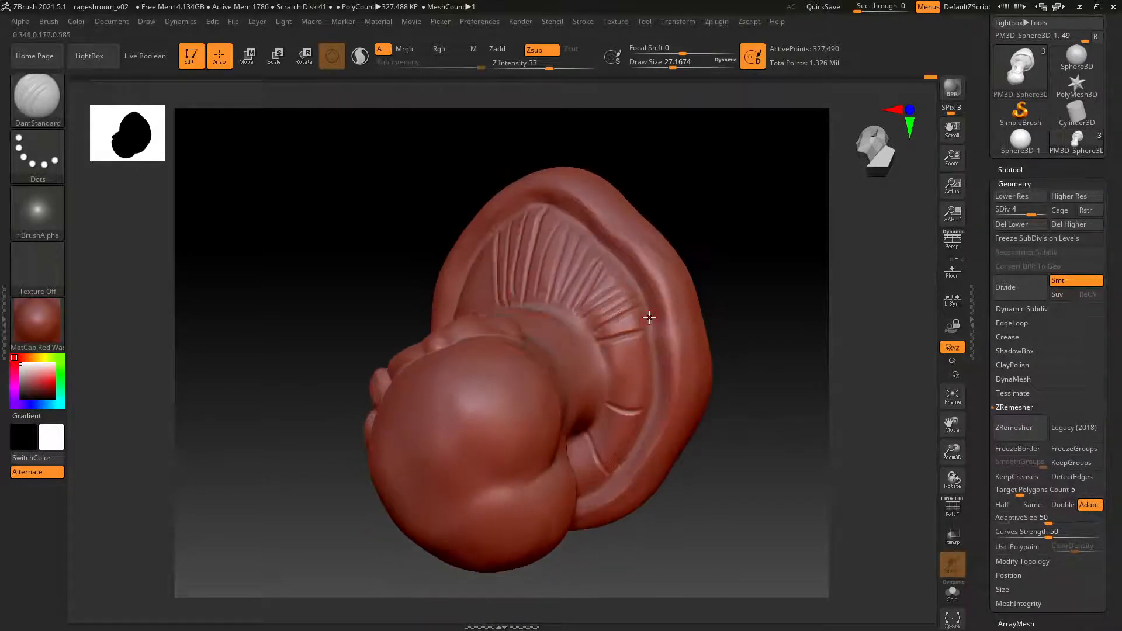
{"action": "left_click_drag", "start_coordinate": [649, 319], "coordinate": [602, 340]}
{"action": "right_click_drag", "start_coordinate": [625, 323], "coordinate": [646, 254]}
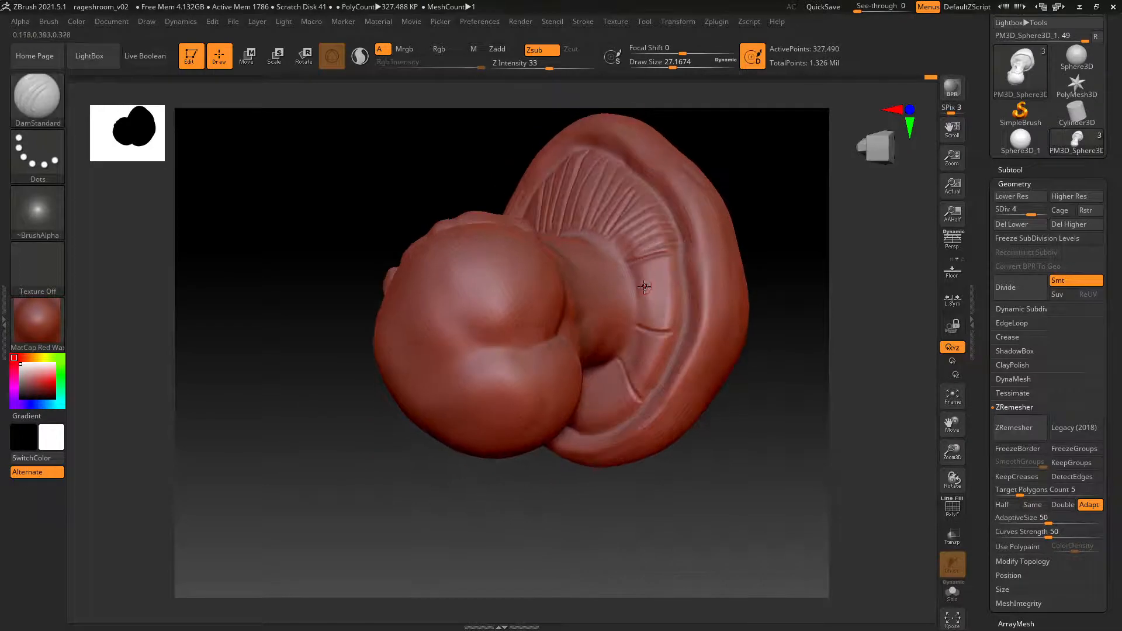
{"action": "mouse_move", "coordinate": [638, 292]}
{"action": "left_mouse_down"}
{"action": "mouse_move", "coordinate": [678, 290]}
{"action": "mouse_move", "coordinate": [651, 270]}
{"action": "mouse_move", "coordinate": [670, 268]}
{"action": "mouse_move", "coordinate": [672, 314]}
{"action": "left_mouse_up"}
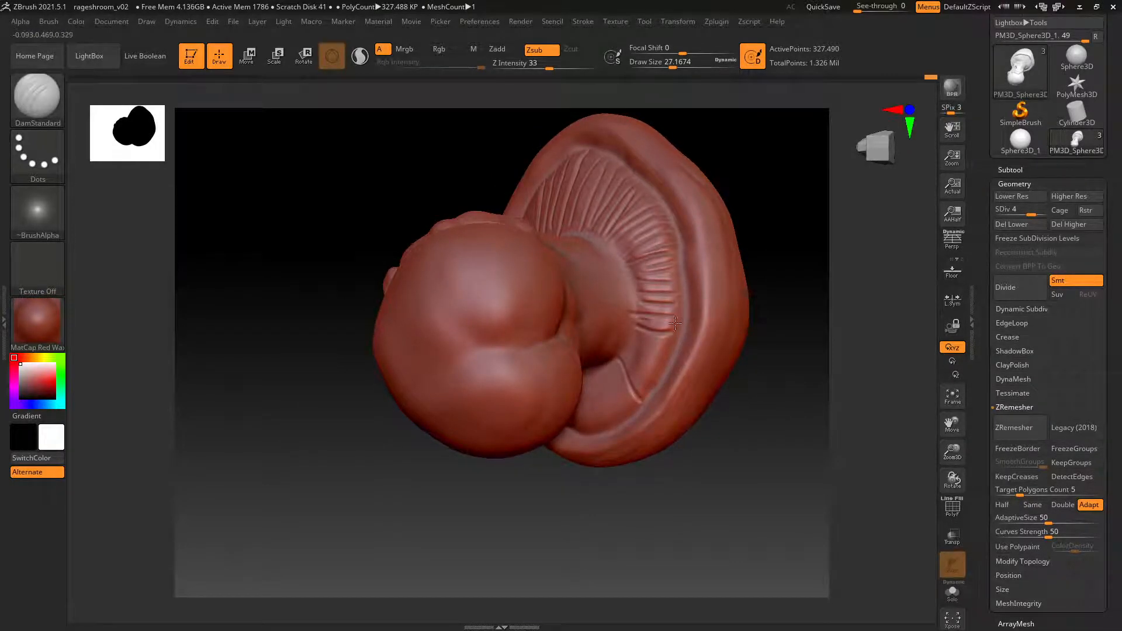
Carve dense gill lines with DamStandard between the guide grooves at the side of the cap's underside, undoing and redoing misplaced strokes.
{"action": "right_click_drag", "start_coordinate": [634, 345], "coordinate": [683, 247]}
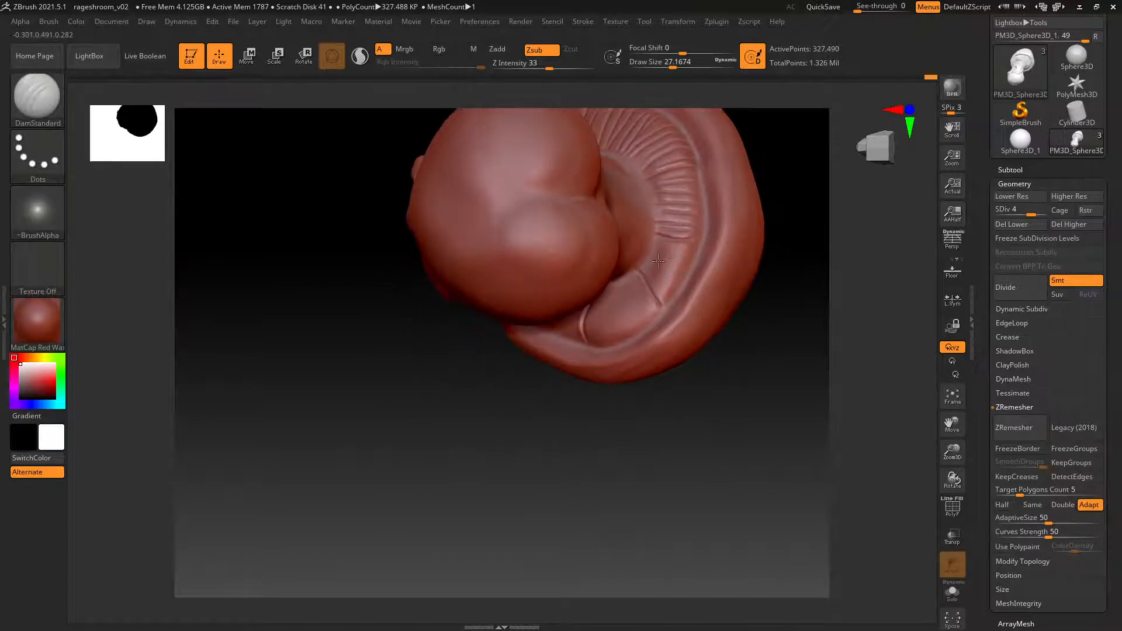
{"action": "mouse_move", "coordinate": [656, 242]}
{"action": "left_mouse_down"}
{"action": "mouse_move", "coordinate": [696, 252]}
{"action": "mouse_move", "coordinate": [668, 304]}
{"action": "mouse_move", "coordinate": [652, 264]}
{"action": "mouse_move", "coordinate": [672, 296]}
{"action": "left_mouse_up"}
{"action": "mouse_move", "coordinate": [649, 286]}
{"action": "right_mouse_down"}
{"action": "mouse_move", "coordinate": [668, 327]}
{"action": "mouse_move", "coordinate": [641, 307]}
{"action": "mouse_move", "coordinate": [642, 270]}
{"action": "right_mouse_up"}
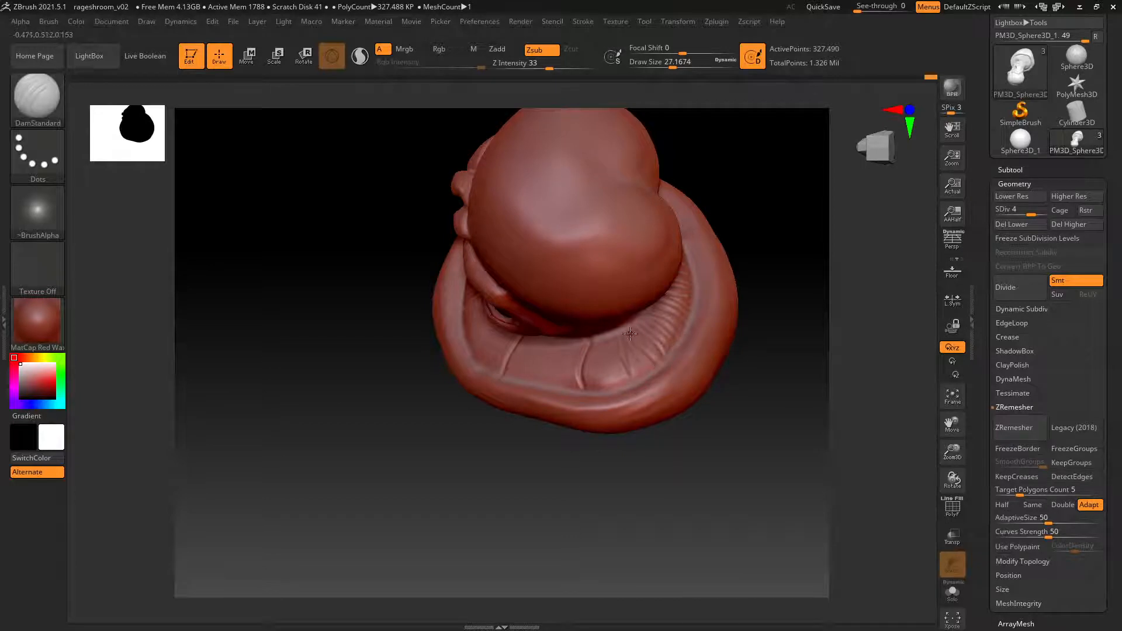
{"action": "key", "text": "ctrl"}
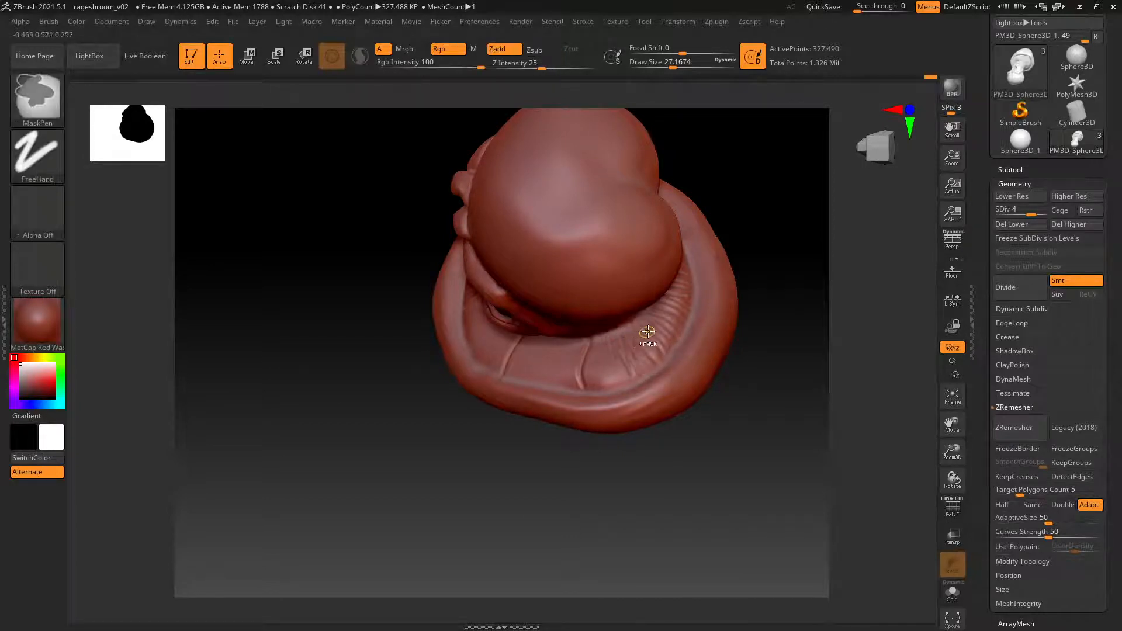
{"action": "key", "text": "ctrl"}
{"action": "key", "text": "ctrl+z"}
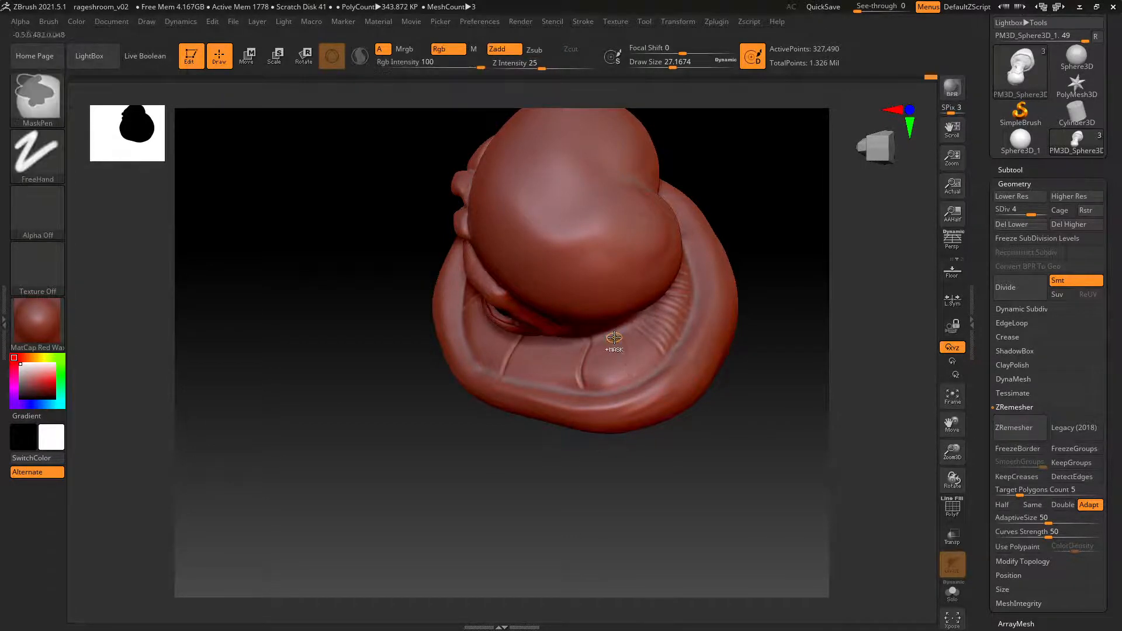
{"action": "left_click_drag", "start_coordinate": [620, 377], "coordinate": [607, 342]}
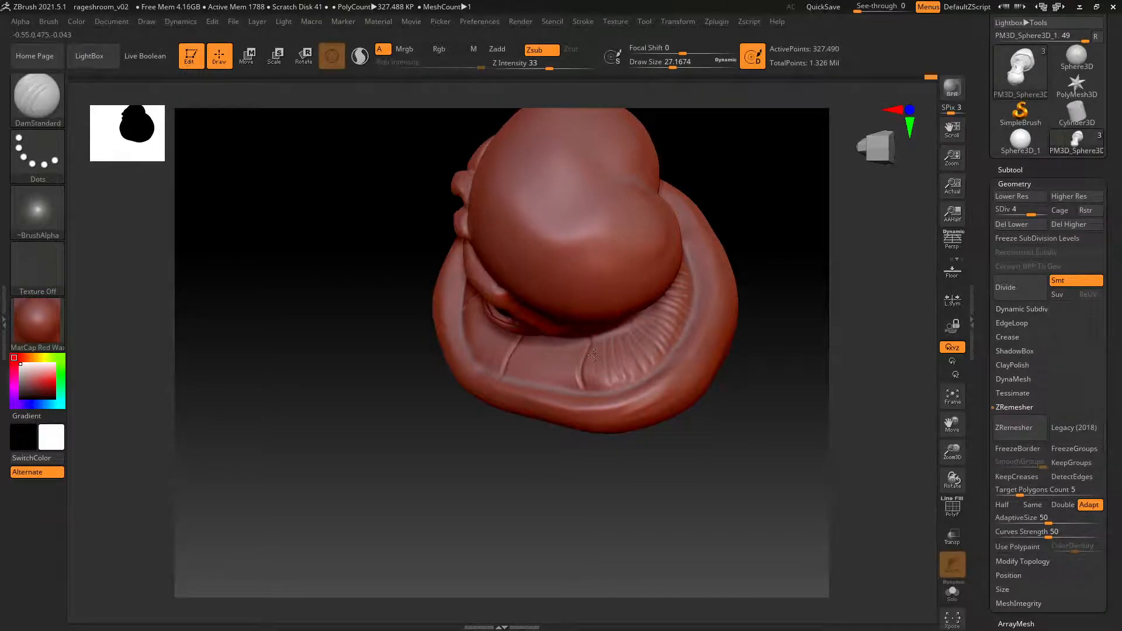
Fill the next guide sections of the cap's underside with closely spaced gill lines, working from the side toward the face.
{"action": "right_click_drag", "start_coordinate": [599, 351], "coordinate": [562, 362]}
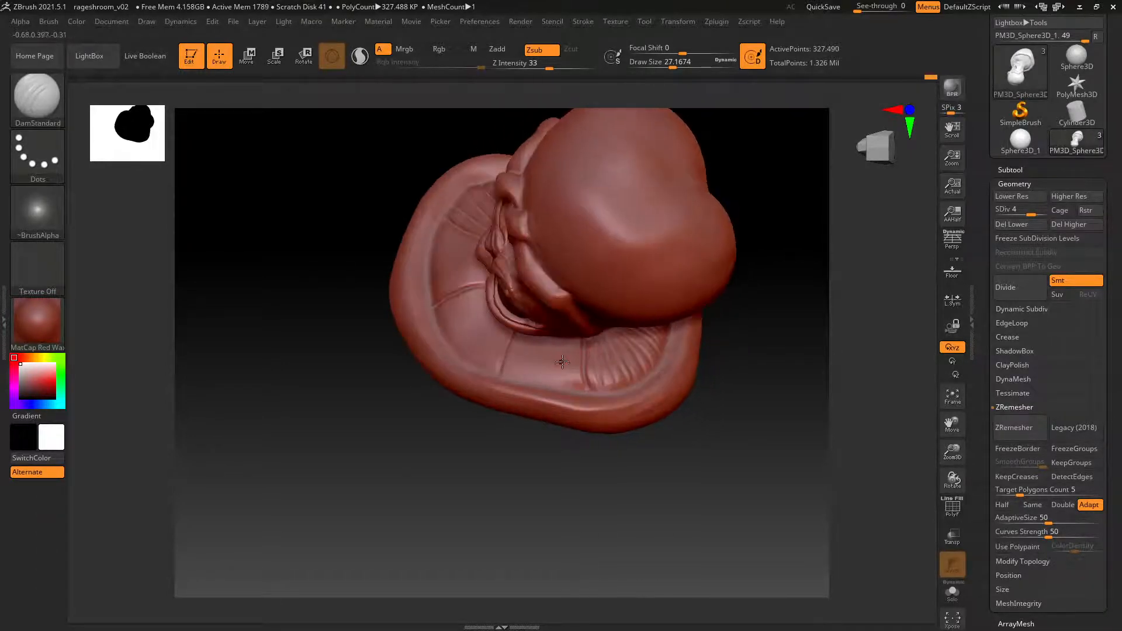
{"action": "key", "text": "ctrl+z"}
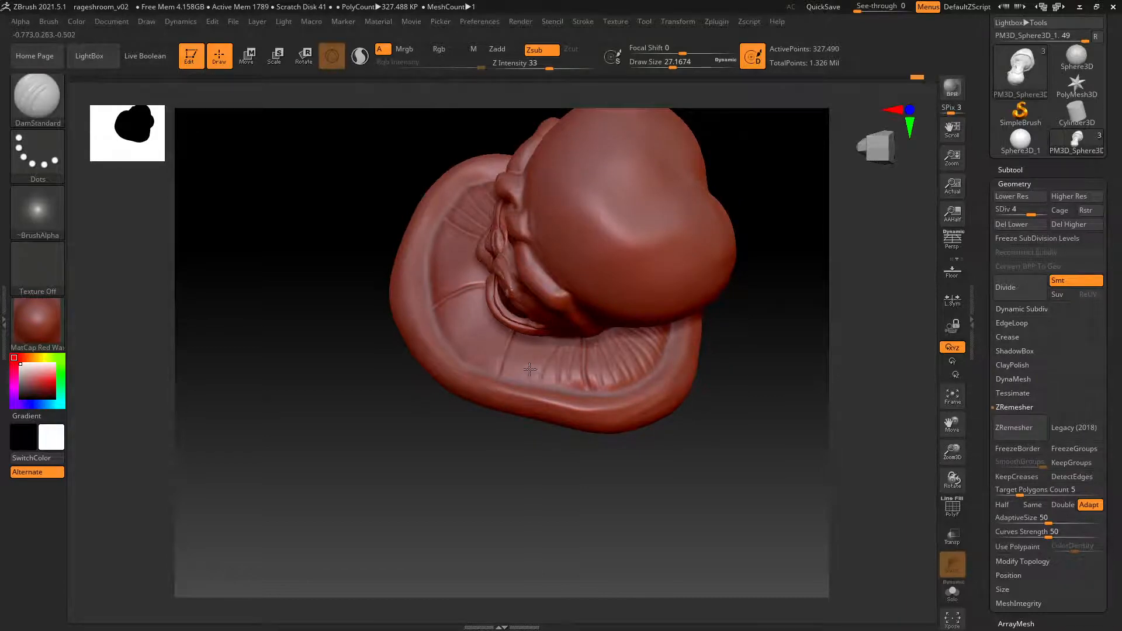
{"action": "right_click_drag", "start_coordinate": [523, 352], "coordinate": [530, 343]}
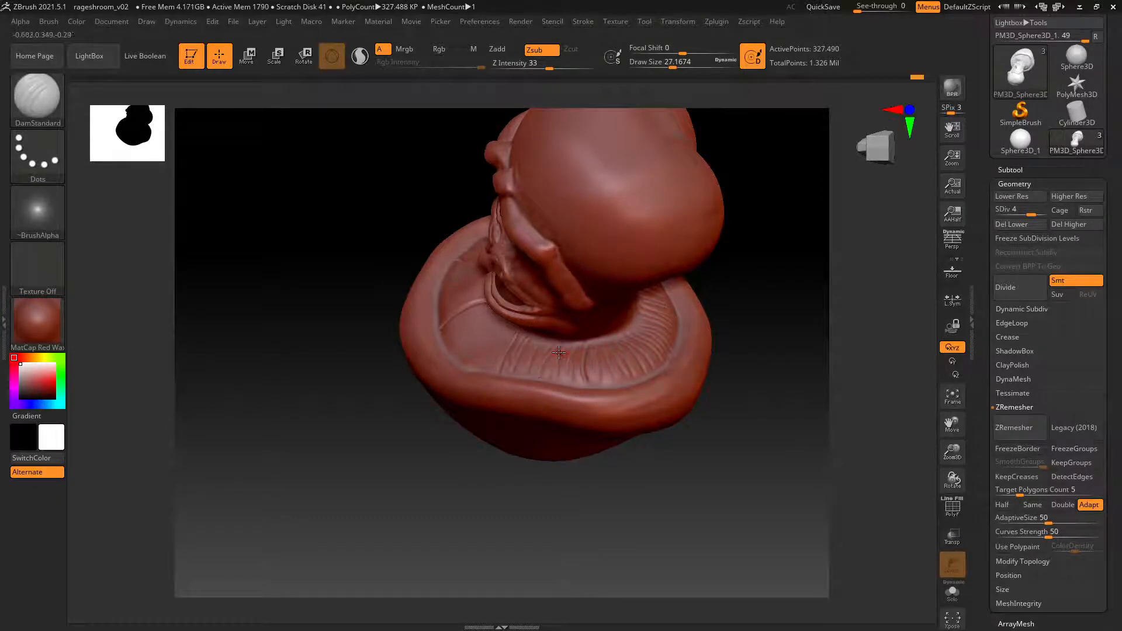
{"action": "mouse_move", "coordinate": [560, 354]}
{"action": "right_mouse_down"}
{"action": "mouse_move", "coordinate": [562, 315]}
{"action": "mouse_move", "coordinate": [571, 342]}
{"action": "mouse_move", "coordinate": [581, 310]}
{"action": "right_mouse_up"}
{"action": "left_click_drag", "start_coordinate": [565, 321], "coordinate": [554, 358]}
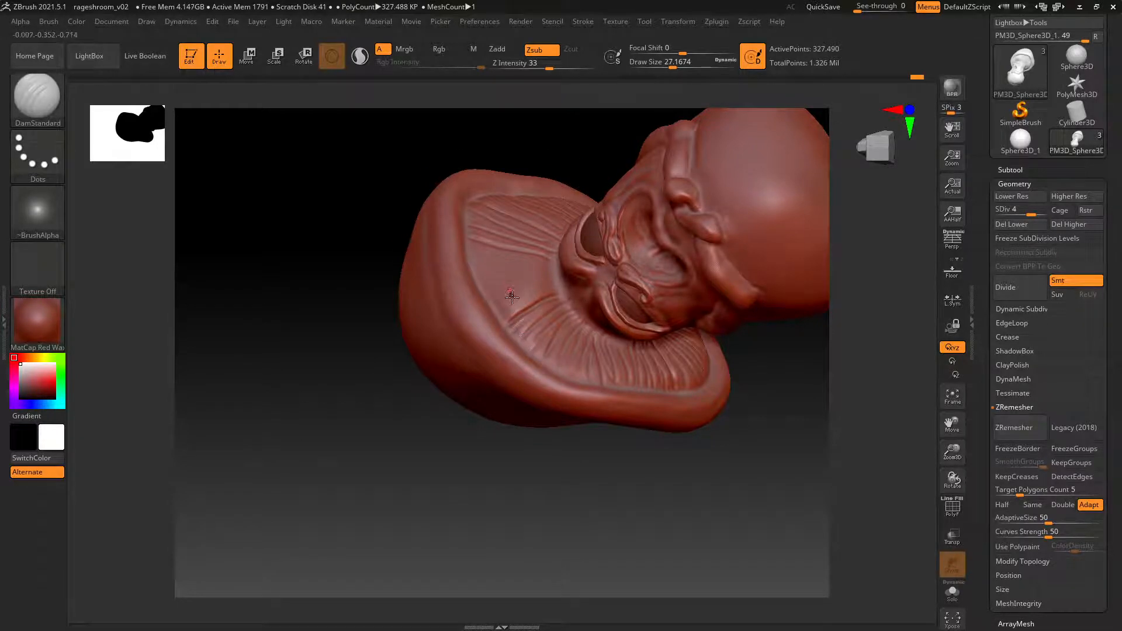
Carve gill lines into the remaining open sections above the face to complete the ring under the cap.
{"action": "right_click_drag", "start_coordinate": [511, 295], "coordinate": [516, 326]}
{"action": "mouse_move", "coordinate": [484, 281]}
{"action": "left_mouse_down"}
{"action": "mouse_move", "coordinate": [531, 269]}
{"action": "mouse_move", "coordinate": [532, 246]}
{"action": "mouse_move", "coordinate": [521, 258]}
{"action": "mouse_move", "coordinate": [556, 280]}
{"action": "left_mouse_up"}
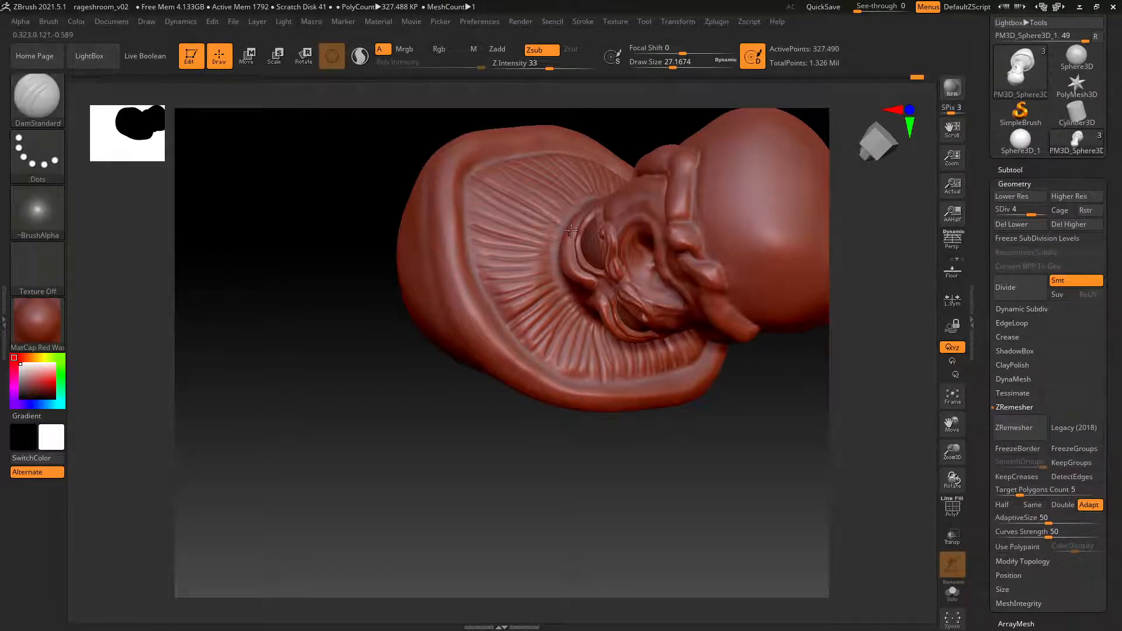
{"action": "right_click_drag", "start_coordinate": [560, 206], "coordinate": [557, 242]}
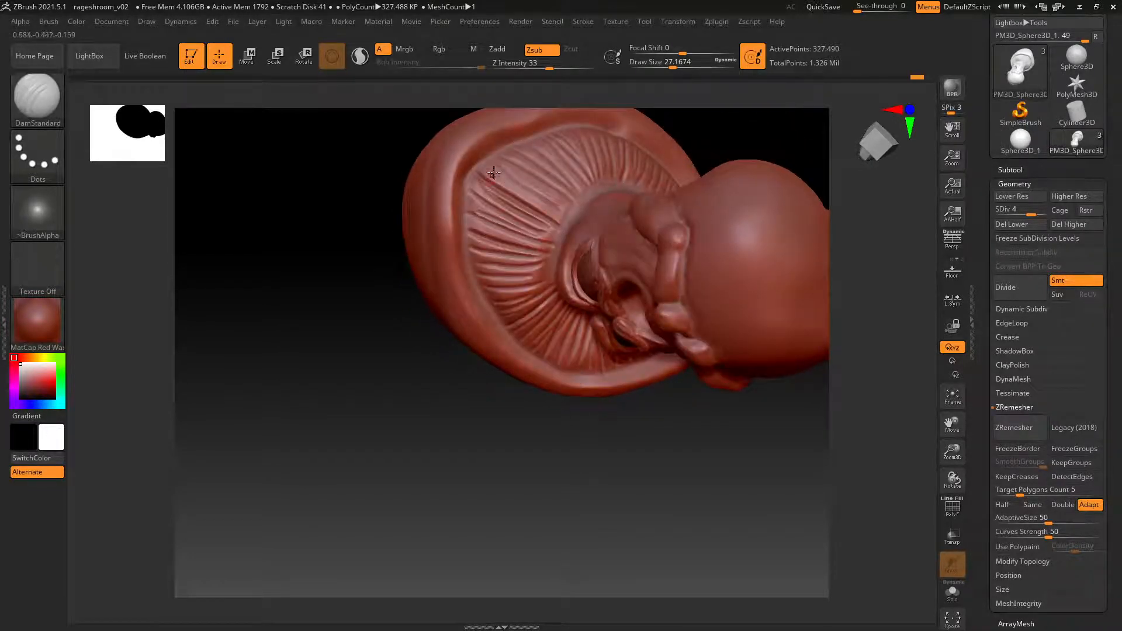
{"action": "mouse_move", "coordinate": [482, 172]}
{"action": "left_mouse_down"}
{"action": "mouse_move", "coordinate": [568, 218]}
{"action": "mouse_move", "coordinate": [526, 181]}
{"action": "mouse_move", "coordinate": [567, 212]}
{"action": "left_mouse_up"}
{"action": "mouse_move", "coordinate": [559, 217]}
{"action": "right_mouse_down", "text": "alt"}
{"action": "mouse_move", "coordinate": [559, 249]}
{"action": "mouse_move", "coordinate": [557, 235]}
{"action": "right_mouse_up", "text": "alt"}
Add finer lines between the existing gills on the side of the cap's underside, from the rim to the stem.
{"action": "key", "text": "ctrl"}
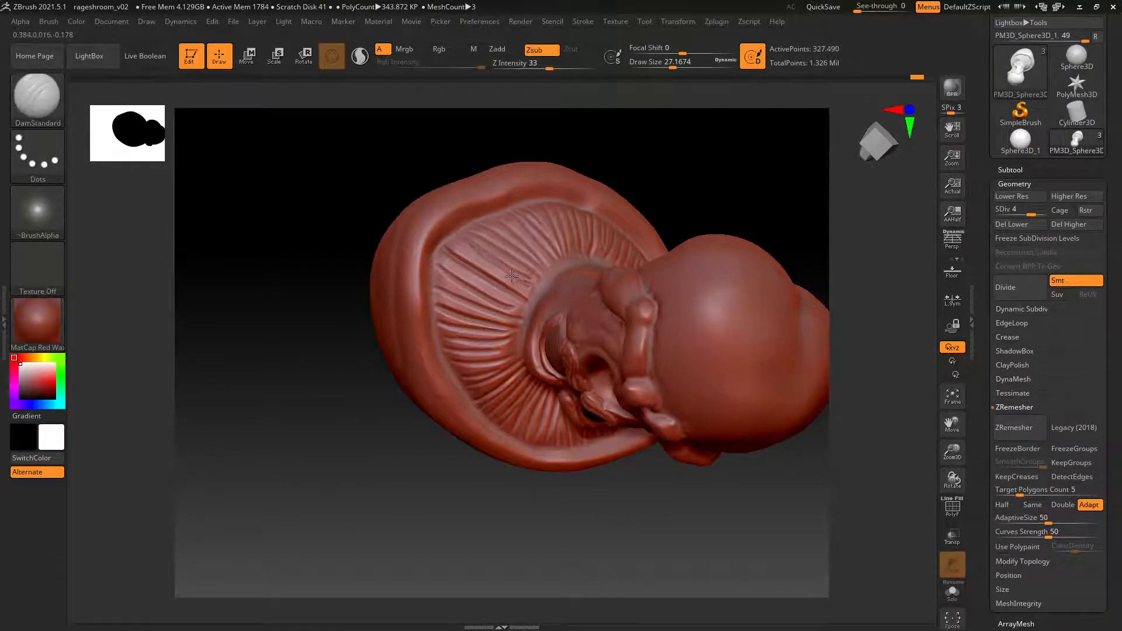
{"action": "mouse_move", "coordinate": [512, 276]}
{"action": "left_mouse_down"}
{"action": "mouse_move", "coordinate": [478, 251]}
{"action": "mouse_move", "coordinate": [524, 275]}
{"action": "left_mouse_up"}
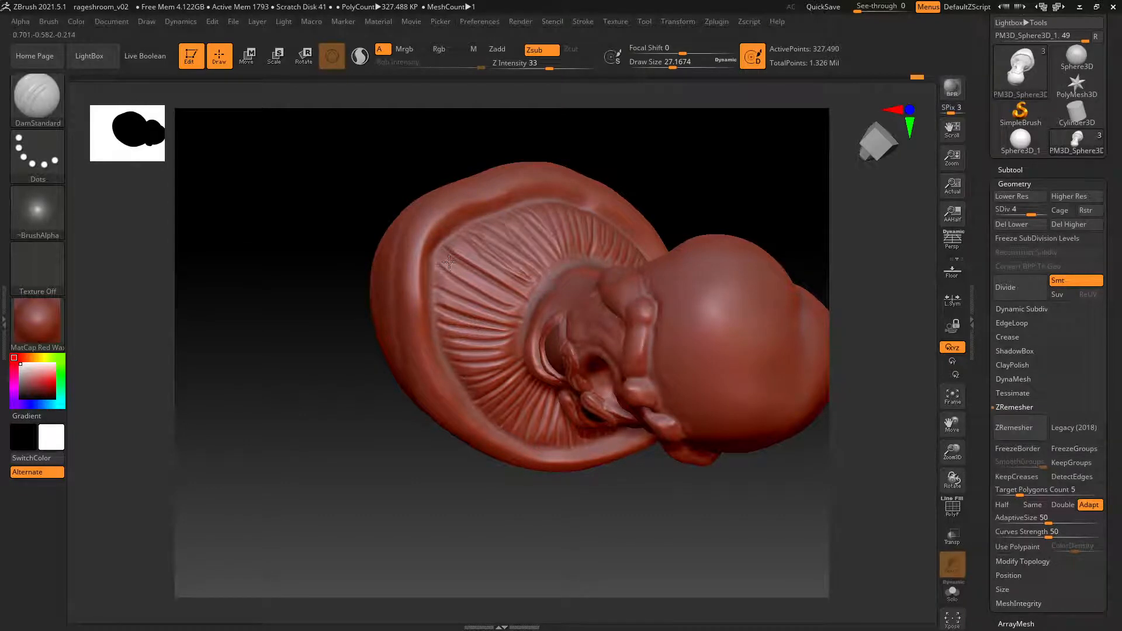
{"action": "left_click_drag", "start_coordinate": [449, 262], "coordinate": [519, 296]}
{"action": "mouse_move", "coordinate": [453, 284]}
{"action": "left_mouse_down"}
{"action": "mouse_move", "coordinate": [505, 303]}
{"action": "mouse_move", "coordinate": [473, 298]}
{"action": "left_mouse_up"}
{"action": "mouse_move", "coordinate": [530, 220]}
{"action": "right_mouse_down"}
{"action": "mouse_move", "coordinate": [510, 247]}
{"action": "mouse_move", "coordinate": [470, 247]}
{"action": "right_mouse_up"}
{"action": "left_click_drag", "start_coordinate": [484, 265], "coordinate": [541, 298]}
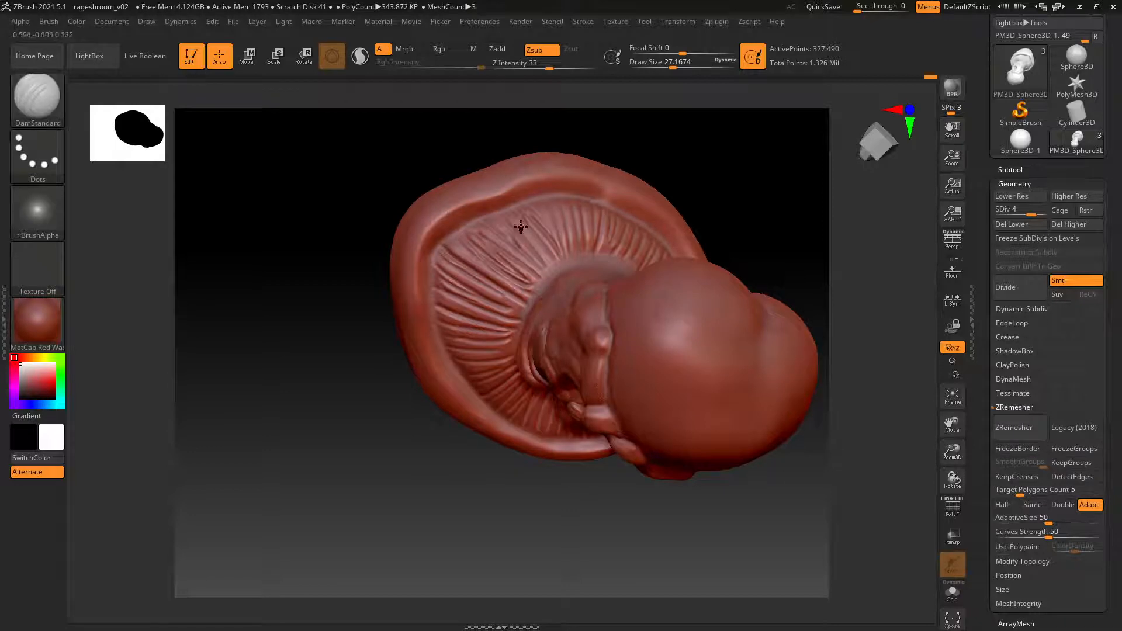
{"action": "left_click_drag", "start_coordinate": [520, 213], "coordinate": [573, 262]}
{"action": "left_click_drag", "start_coordinate": [564, 213], "coordinate": [579, 258]}
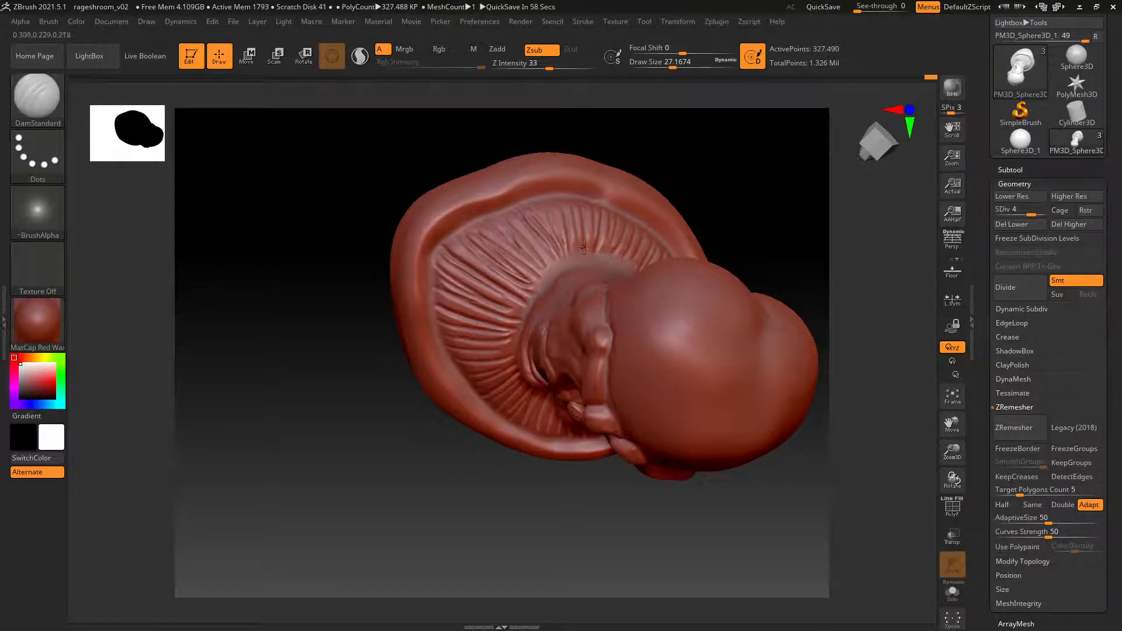
{"action": "left_click_drag", "start_coordinate": [455, 246], "coordinate": [529, 297]}
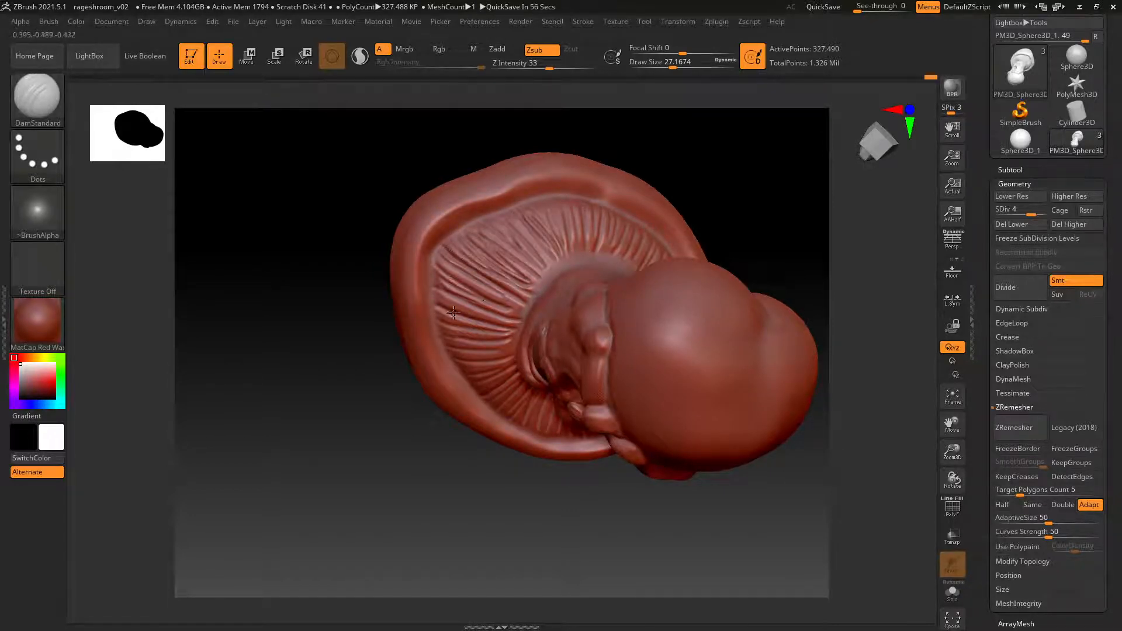
{"action": "left_click_drag", "start_coordinate": [446, 298], "coordinate": [526, 327]}
Deepen and densify the gill lines above the face, undoing the stray stroke across the top of the cap.
{"action": "right_click_drag", "start_coordinate": [455, 351], "coordinate": [538, 274]}
{"action": "right_click_drag", "start_coordinate": [494, 315], "coordinate": [494, 292]}
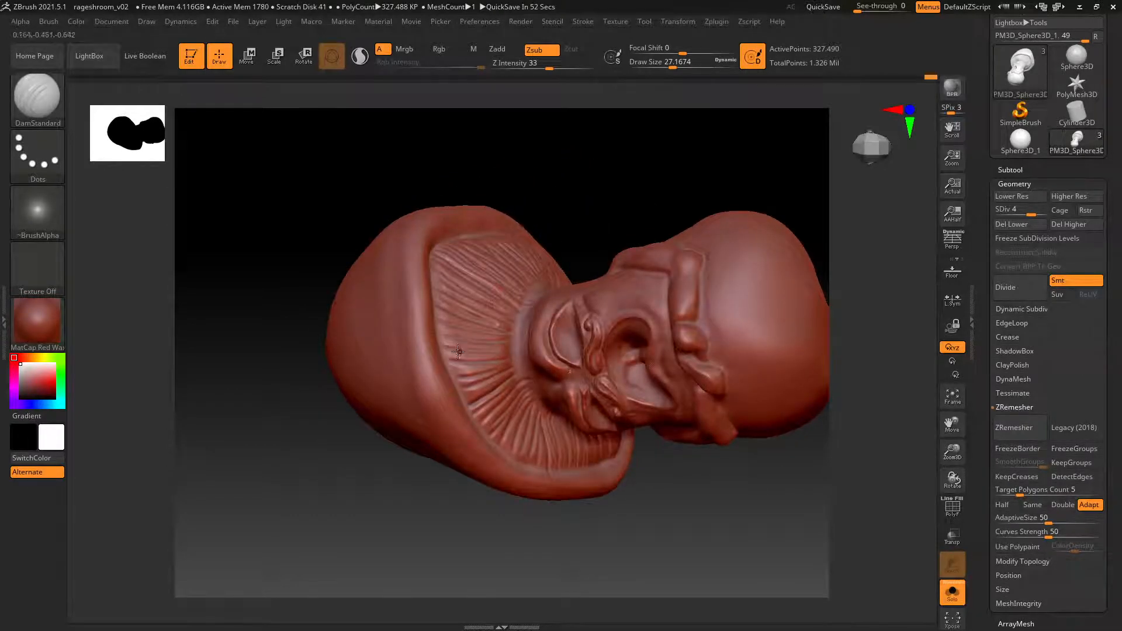
{"action": "left_click_drag", "start_coordinate": [442, 347], "coordinate": [511, 346]}
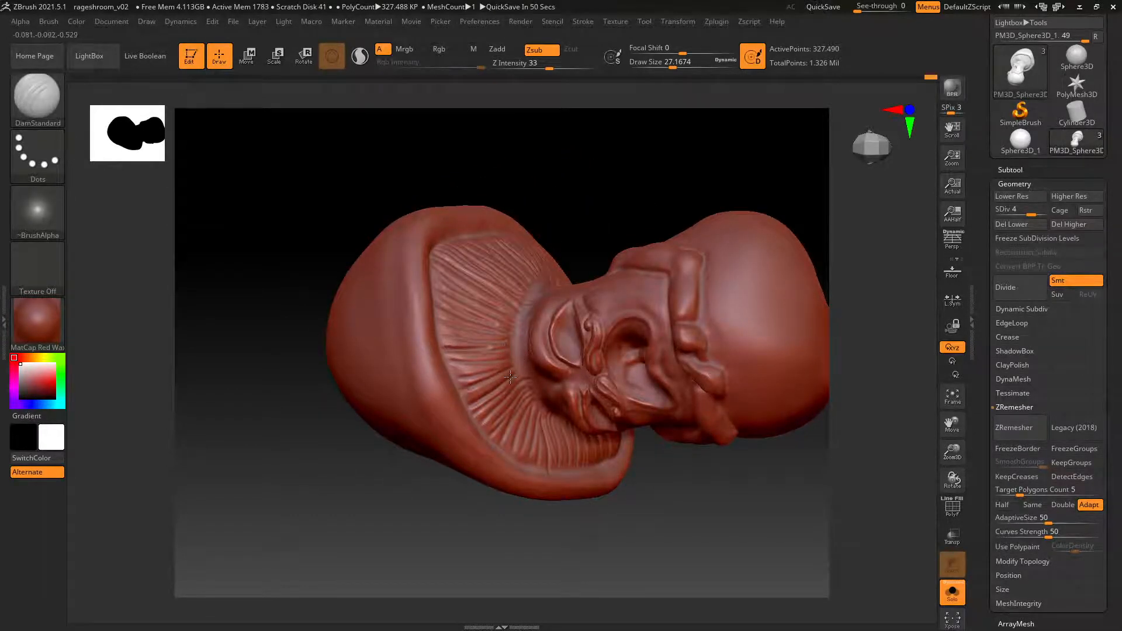
{"action": "left_click_drag", "start_coordinate": [377, 278], "coordinate": [422, 314]}
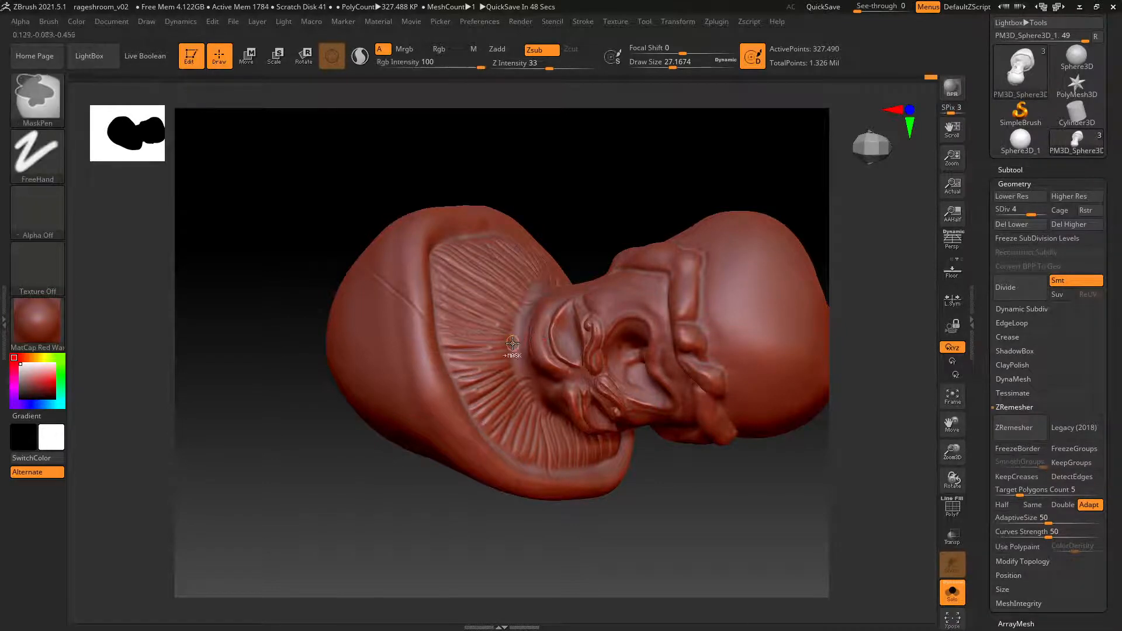
{"action": "mouse_move", "coordinate": [518, 366]}
{"action": "right_mouse_down", "text": "alt"}
{"action": "mouse_move", "coordinate": [510, 262]}
{"action": "mouse_move", "coordinate": [459, 275]}
{"action": "right_mouse_up", "text": "alt"}
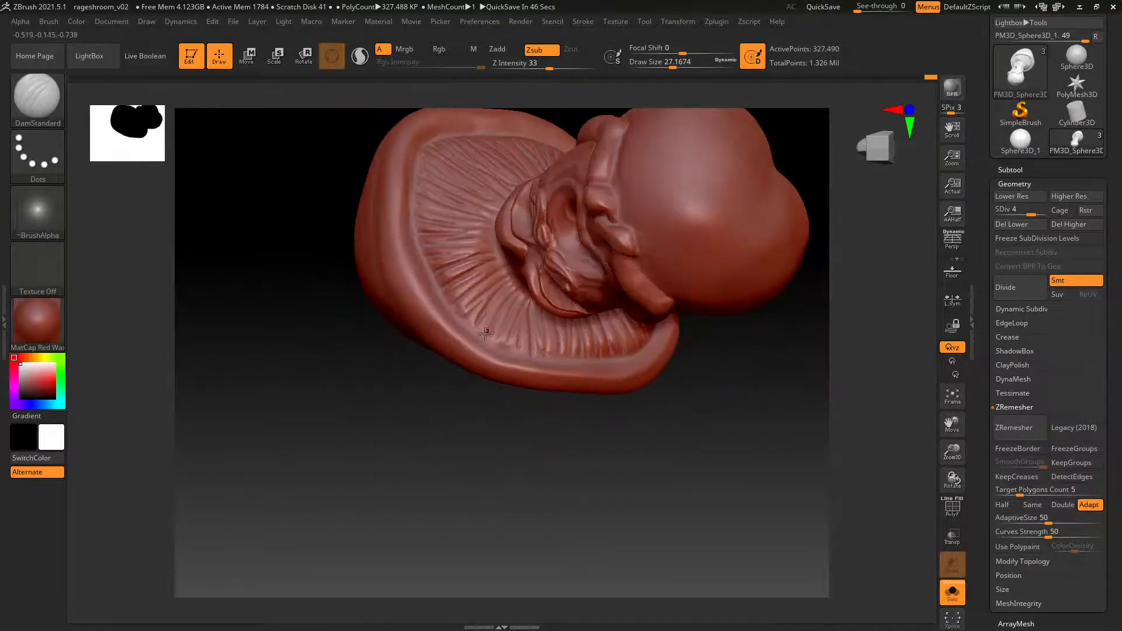
{"action": "left_click_drag", "start_coordinate": [468, 321], "coordinate": [477, 305]}
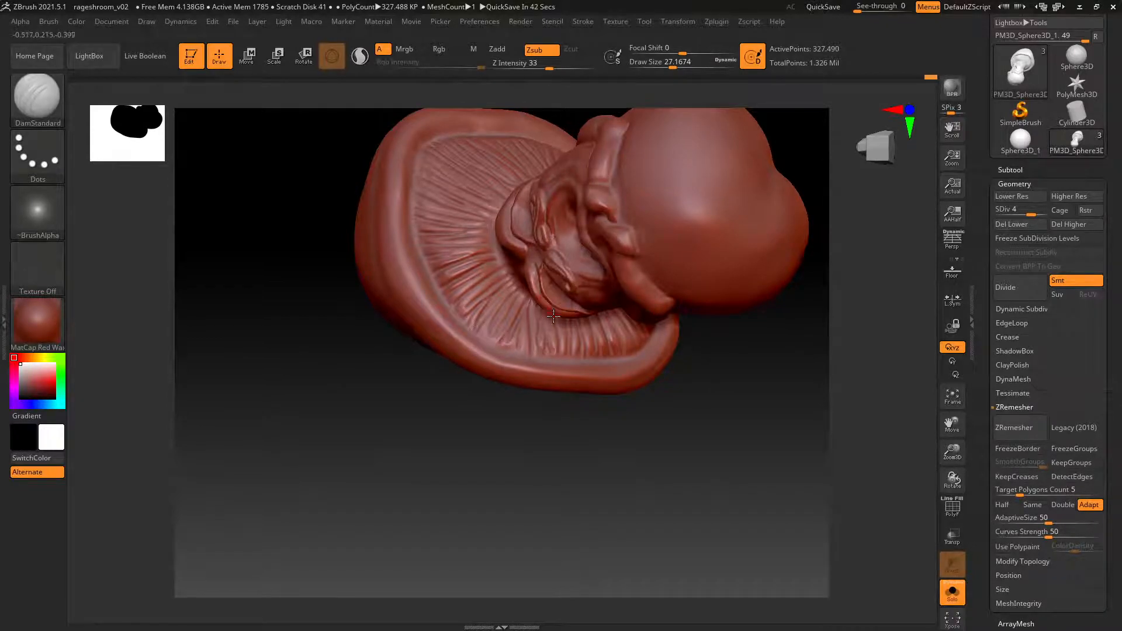
Add extra fine gill lines between the grooves around the side and back of the cap's underside.
{"action": "right_click_drag", "start_coordinate": [549, 339], "coordinate": [571, 333]}
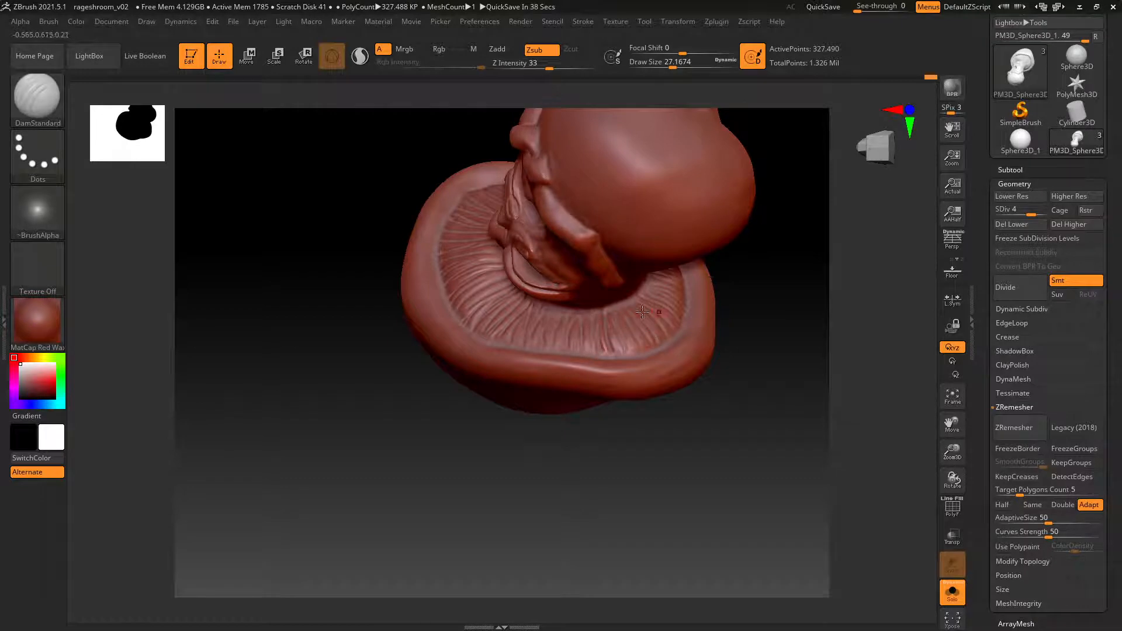
{"action": "right_click_drag", "start_coordinate": [653, 295], "coordinate": [657, 318]}
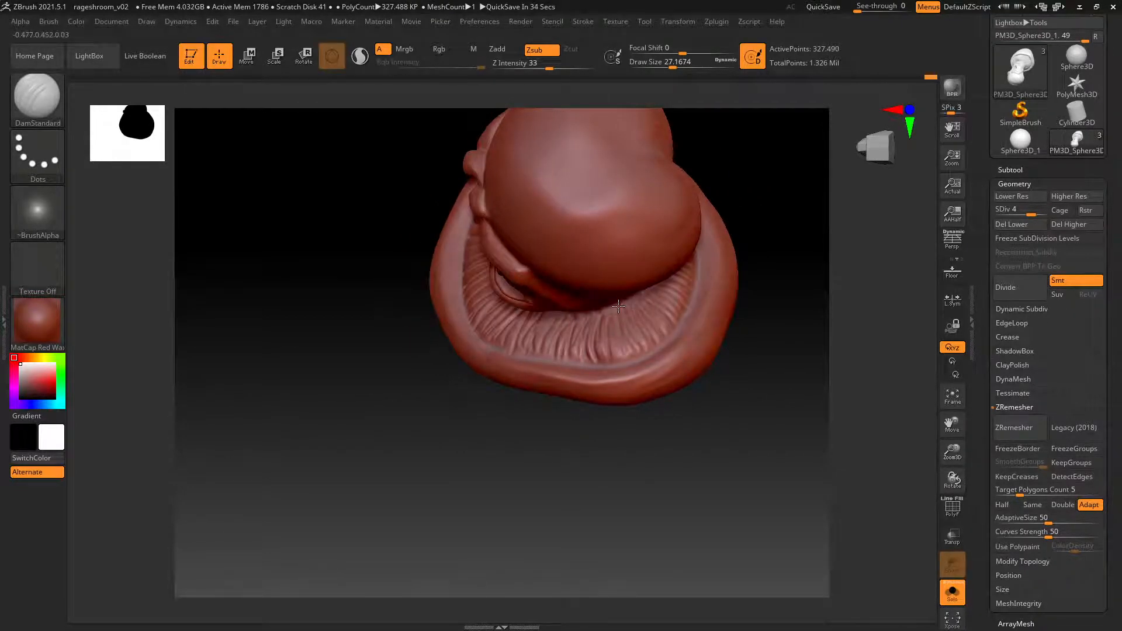
{"action": "mouse_move", "coordinate": [663, 297]}
{"action": "right_mouse_down"}
{"action": "mouse_move", "coordinate": [634, 327]}
{"action": "mouse_move", "coordinate": [592, 340]}
{"action": "right_mouse_up"}
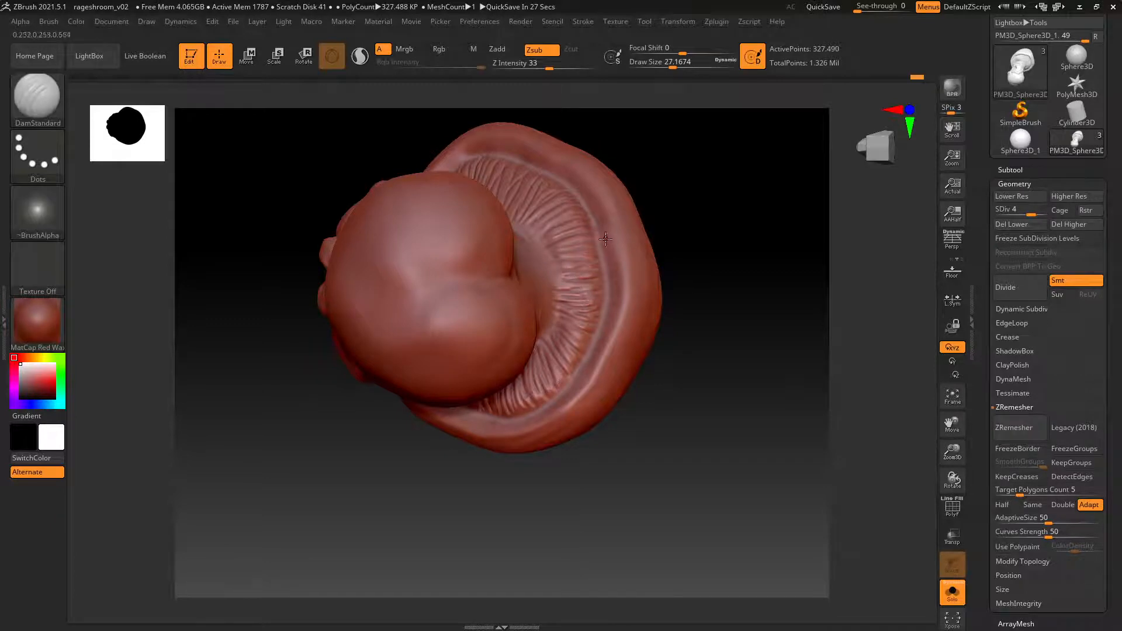
Set the DamStandard brush's focal shift to -17 and refine the gills around the back of the cap.
{"action": "key", "text": "space"}
{"action": "left_click_drag", "start_coordinate": [579, 221], "coordinate": [568, 221]}
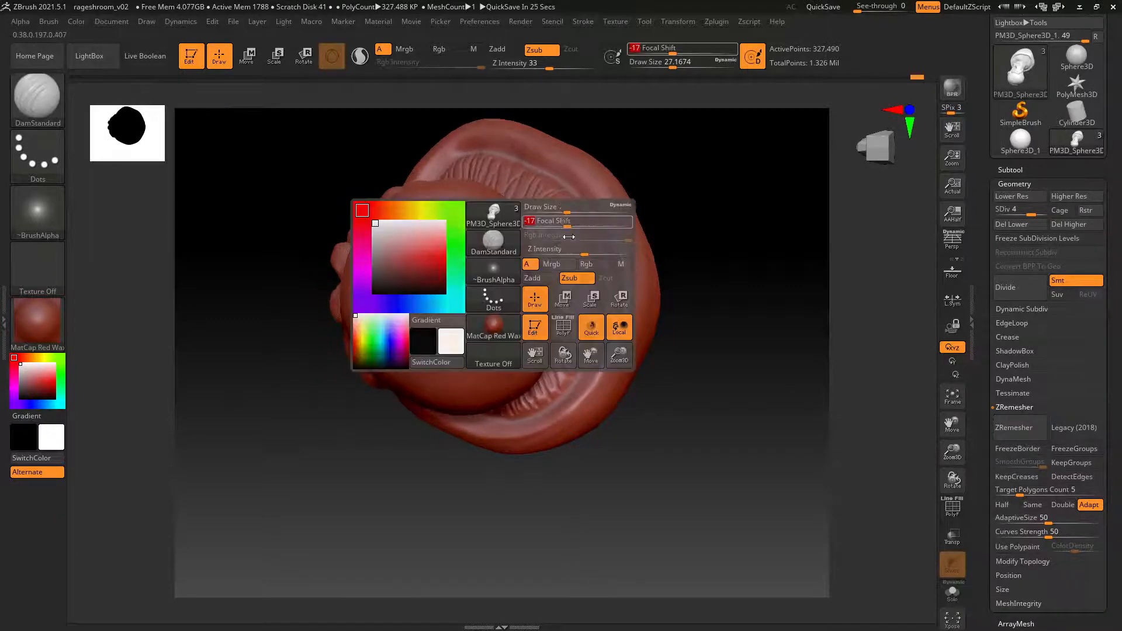
{"action": "mouse_move", "coordinate": [600, 181]}
{"action": "right_mouse_down"}
{"action": "mouse_move", "coordinate": [534, 228]}
{"action": "mouse_move", "coordinate": [592, 206]}
{"action": "mouse_move", "coordinate": [548, 220]}
{"action": "right_mouse_up"}
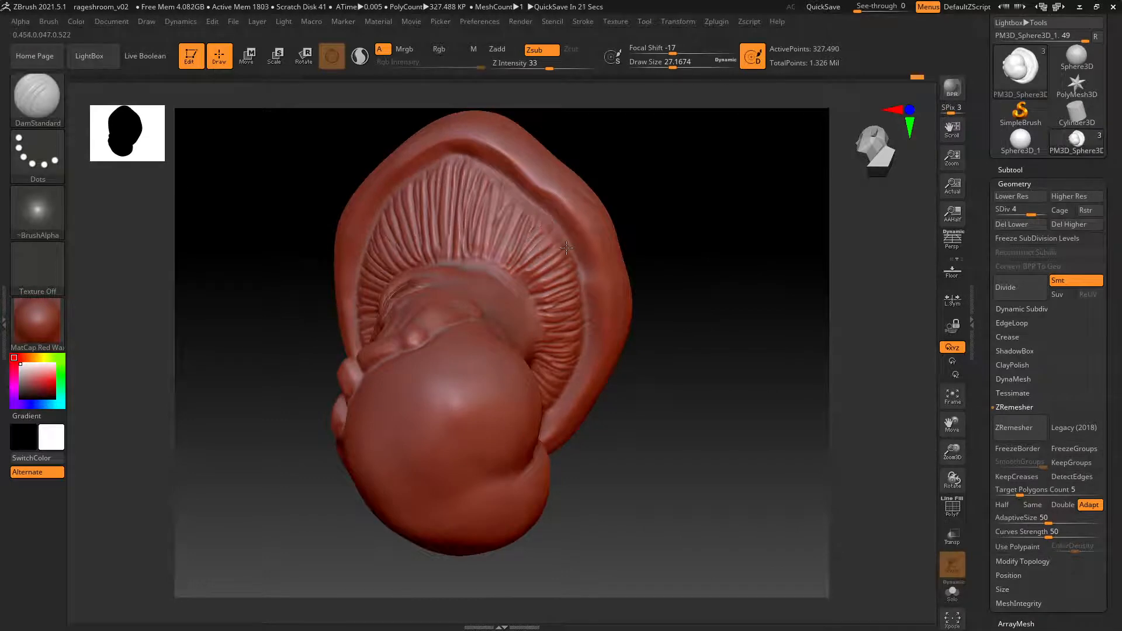
{"action": "mouse_move", "coordinate": [590, 261]}
{"action": "right_mouse_down"}
{"action": "mouse_move", "coordinate": [575, 275]}
{"action": "mouse_move", "coordinate": [518, 259]}
{"action": "mouse_move", "coordinate": [577, 238]}
{"action": "mouse_move", "coordinate": [584, 280]}
{"action": "mouse_move", "coordinate": [561, 230]}
{"action": "mouse_move", "coordinate": [591, 195]}
{"action": "mouse_move", "coordinate": [578, 222]}
{"action": "mouse_move", "coordinate": [504, 262]}
{"action": "mouse_move", "coordinate": [681, 155]}
{"action": "right_mouse_up"}
Switch to the ClayTubes brush with a draw size of about 61 and start building up the cap's rim beside the gills.
{"action": "key", "text": "space"}
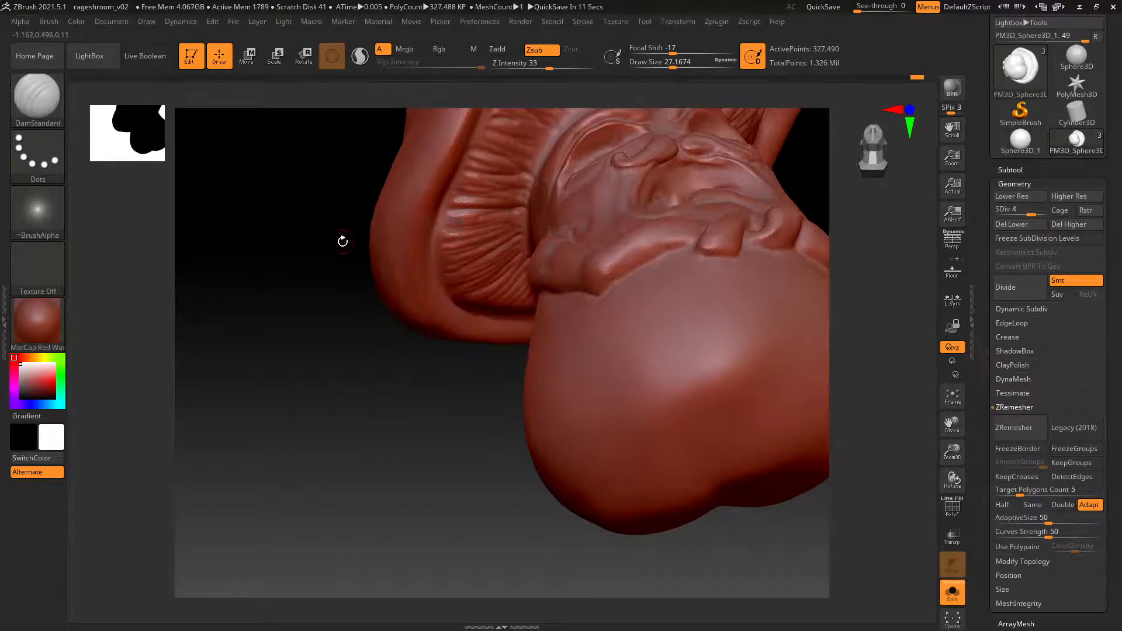
{"action": "key", "text": "b"}
{"action": "key", "text": "c"}
{"action": "key", "text": "t"}
{"action": "mouse_move", "coordinate": [488, 277]}
{"action": "right_mouse_down"}
{"action": "mouse_move", "coordinate": [468, 266]}
{"action": "mouse_move", "coordinate": [463, 278]}
{"action": "mouse_move", "coordinate": [450, 268]}
{"action": "mouse_move", "coordinate": [459, 257]}
{"action": "mouse_move", "coordinate": [416, 271]}
{"action": "right_mouse_up"}
{"action": "key", "text": "space"}
{"action": "key", "text": "space"}
{"action": "left_click_drag", "start_coordinate": [413, 273], "coordinate": [422, 273]}
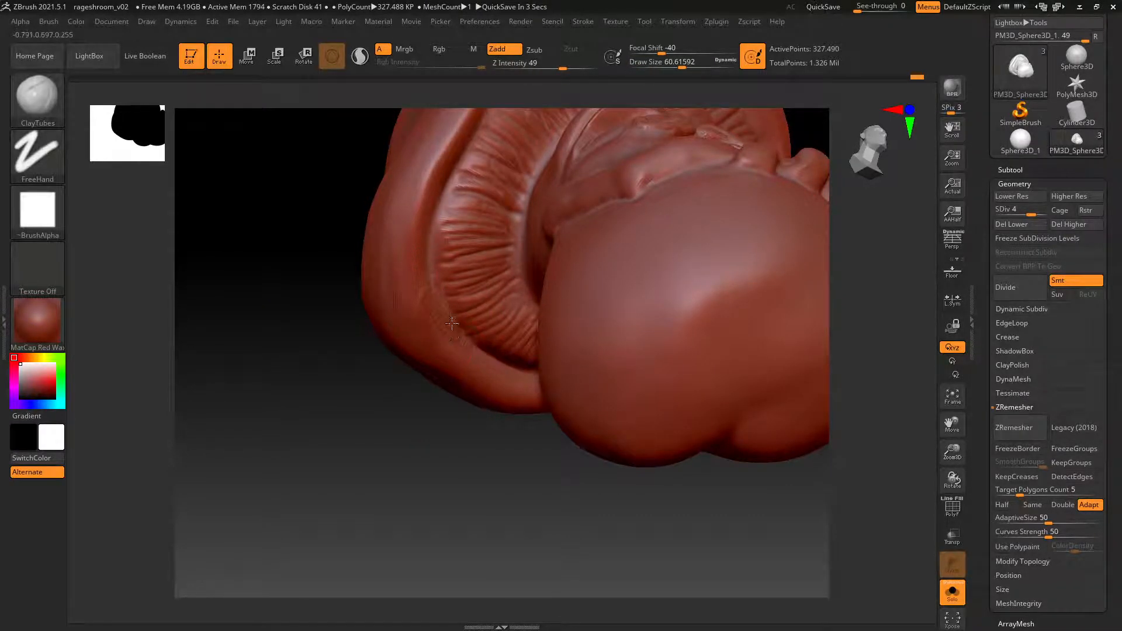
Build up volume along the inner side of the cap's rim with ClayTubes and smooth the strokes into the surface.
{"action": "right_click_drag", "start_coordinate": [552, 227], "coordinate": [423, 328], "text": "ctrl"}
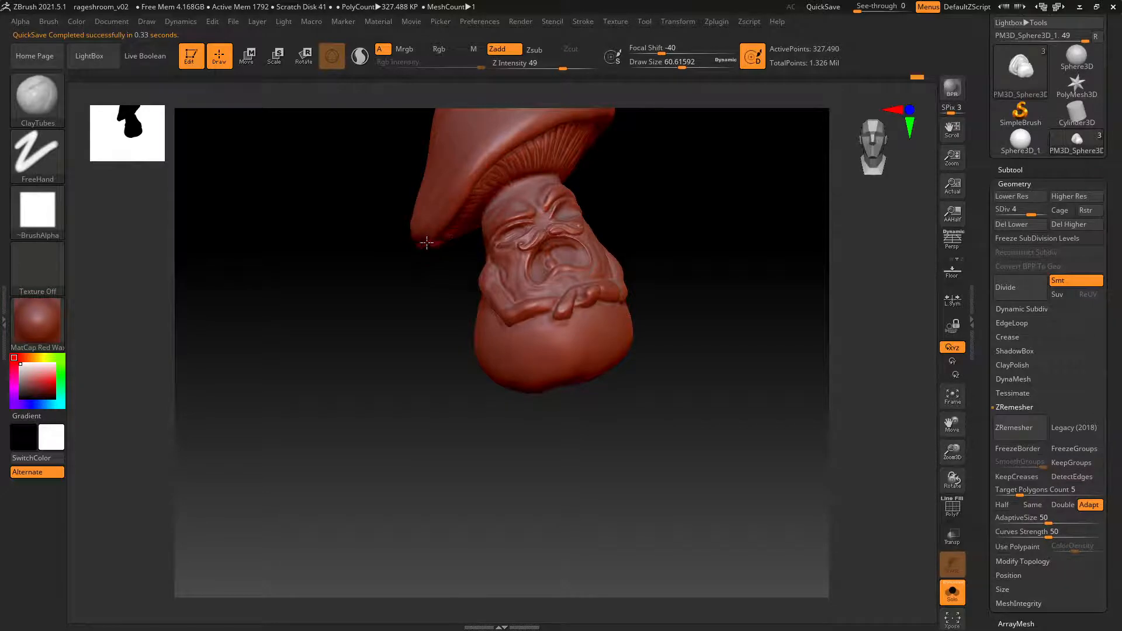
{"action": "right_click_drag", "start_coordinate": [416, 275], "coordinate": [413, 223], "text": "ctrl"}
{"action": "right_click_drag", "start_coordinate": [417, 298], "coordinate": [395, 259]}
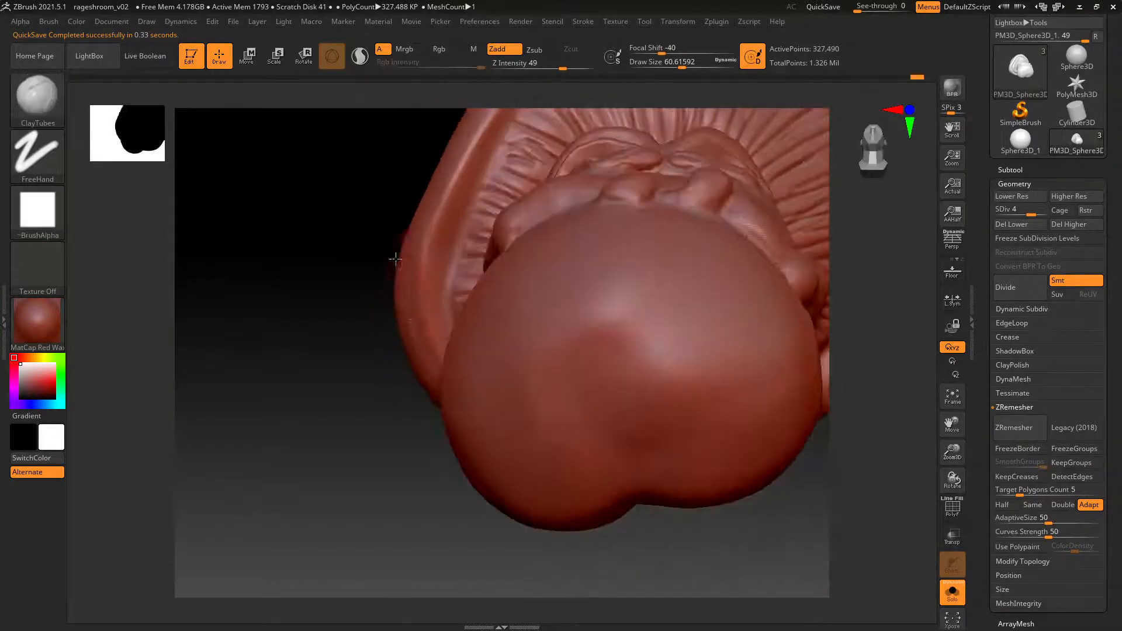
{"action": "right_click_drag", "start_coordinate": [407, 312], "coordinate": [451, 353]}
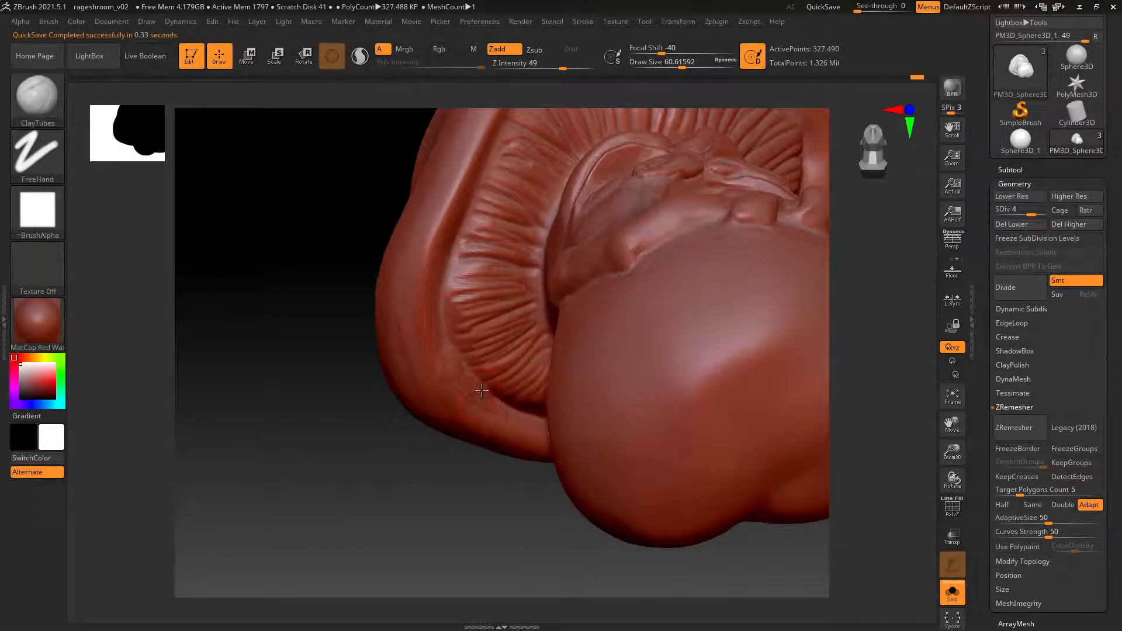
{"action": "key", "text": "shift"}
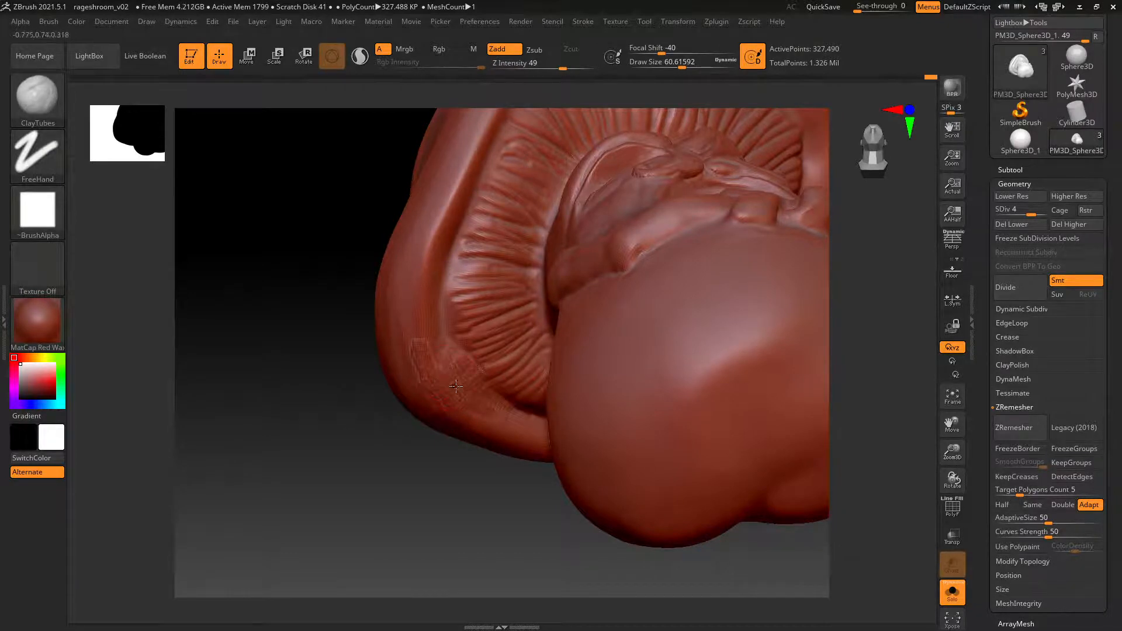
{"action": "right_click_drag", "start_coordinate": [455, 386], "coordinate": [473, 444]}
{"action": "right_click_drag", "start_coordinate": [428, 382], "coordinate": [374, 345]}
{"action": "key", "text": "shift"}
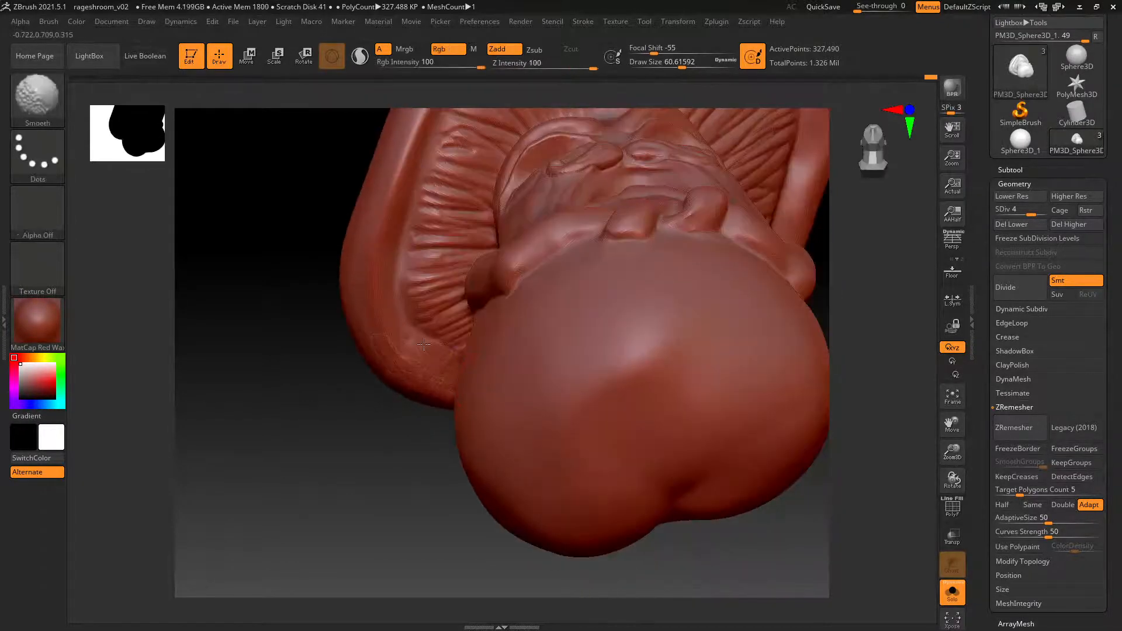
{"action": "right_click_drag", "start_coordinate": [435, 376], "coordinate": [448, 347]}
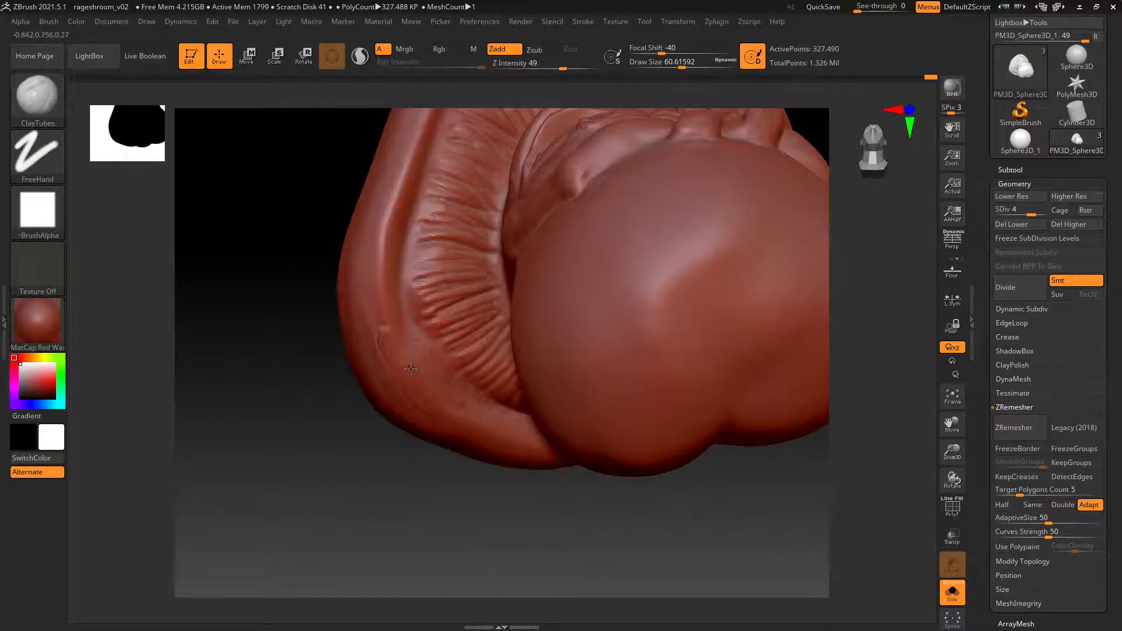
{"action": "key", "text": "shift"}
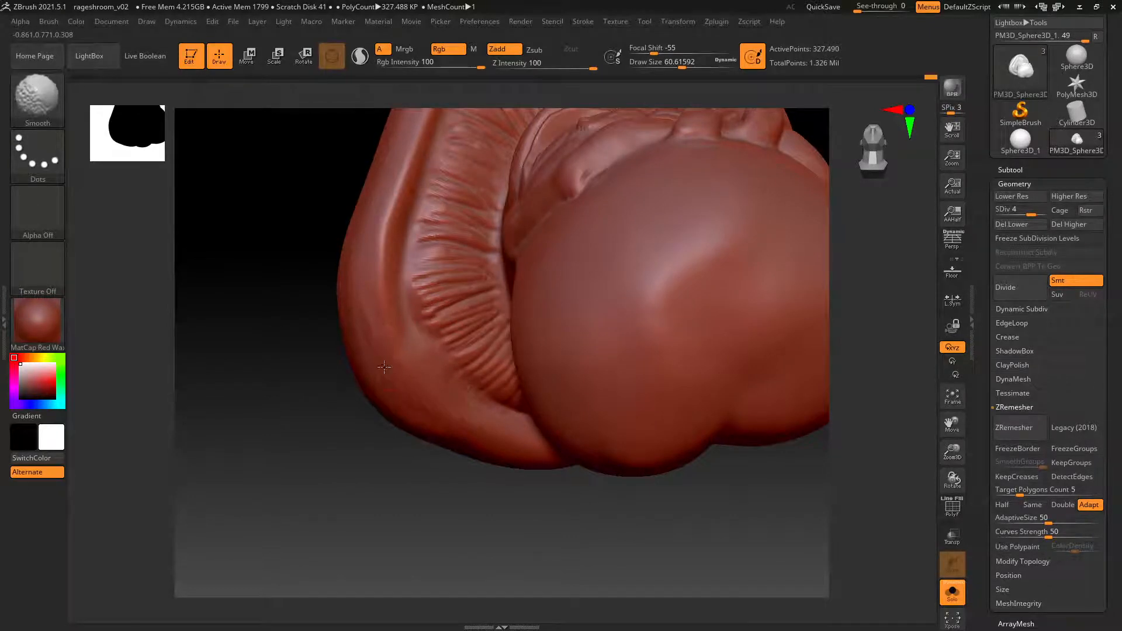
Switch to the DamStandard brush and refine the edge where the gills meet the cap's rim.
{"action": "key", "text": "b"}
{"action": "key", "text": "d"}
{"action": "key", "text": "s"}
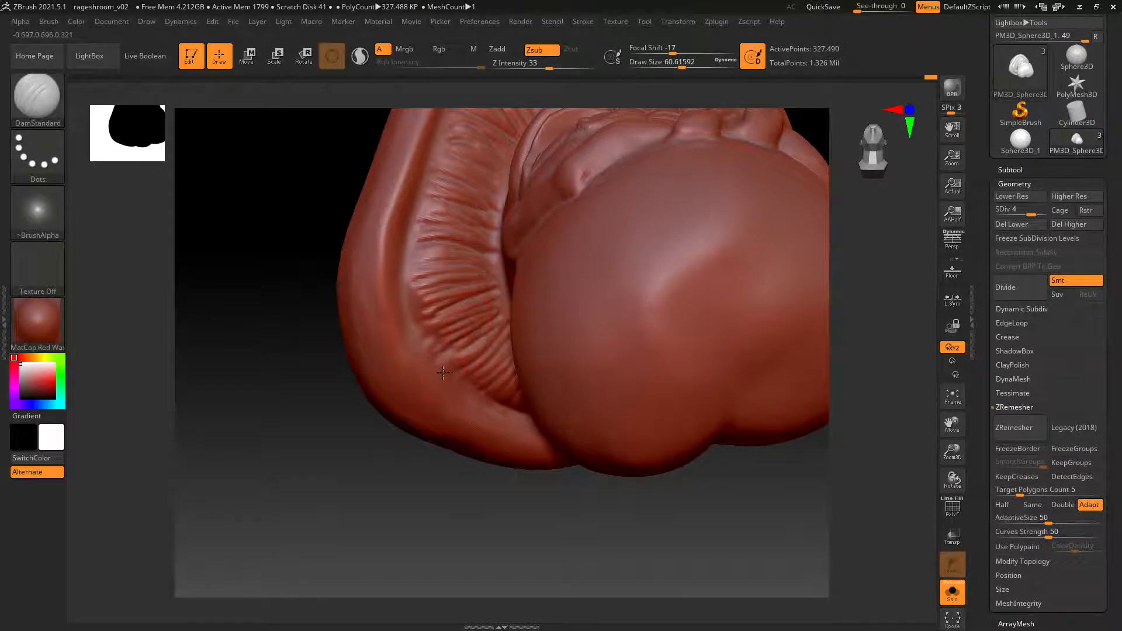
{"action": "mouse_move", "coordinate": [480, 327]}
{"action": "right_mouse_down"}
{"action": "mouse_move", "coordinate": [476, 395]}
{"action": "mouse_move", "coordinate": [366, 385]}
{"action": "mouse_move", "coordinate": [376, 411]}
{"action": "mouse_move", "coordinate": [381, 390]}
{"action": "mouse_move", "coordinate": [348, 408]}
{"action": "mouse_move", "coordinate": [348, 298]}
{"action": "mouse_move", "coordinate": [375, 177]}
{"action": "mouse_move", "coordinate": [388, 358]}
{"action": "mouse_move", "coordinate": [368, 270]}
{"action": "mouse_move", "coordinate": [370, 353]}
{"action": "right_mouse_up"}
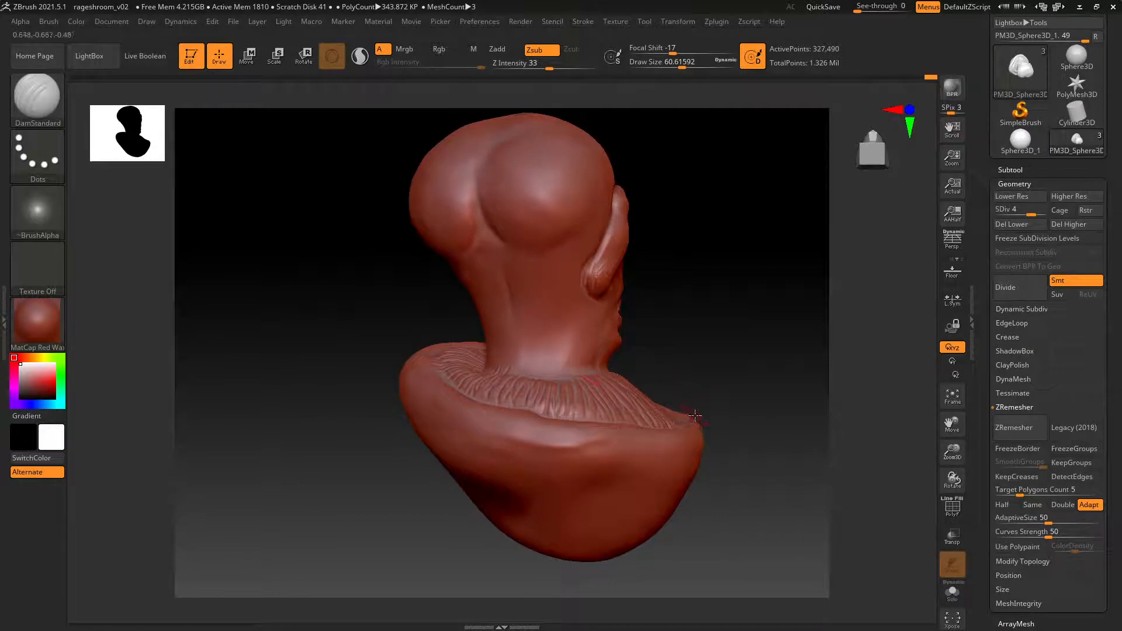
{"action": "mouse_move", "coordinate": [680, 429]}
{"action": "right_mouse_down"}
{"action": "mouse_move", "coordinate": [664, 280]}
{"action": "mouse_move", "coordinate": [673, 330]}
{"action": "right_mouse_up"}
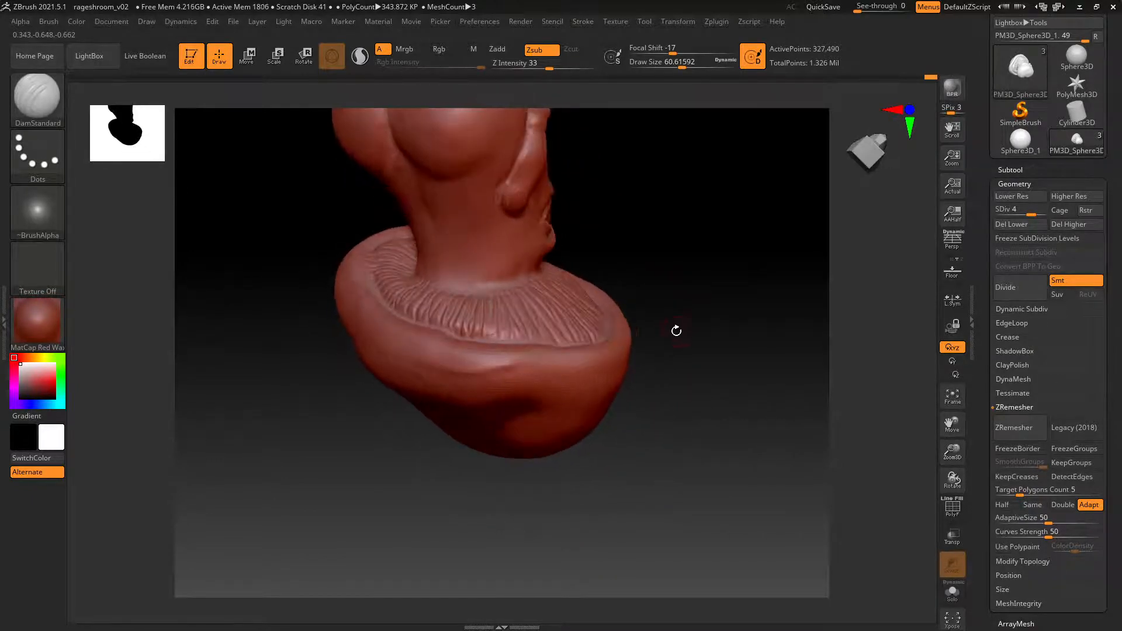
Switch to the ClayTubes brush and build up the cap's rim around the corner beside the gills, smoothing the strokes.
{"action": "key", "text": "b"}
{"action": "key", "text": "c"}
{"action": "left_click", "coordinate": [654, 349]}
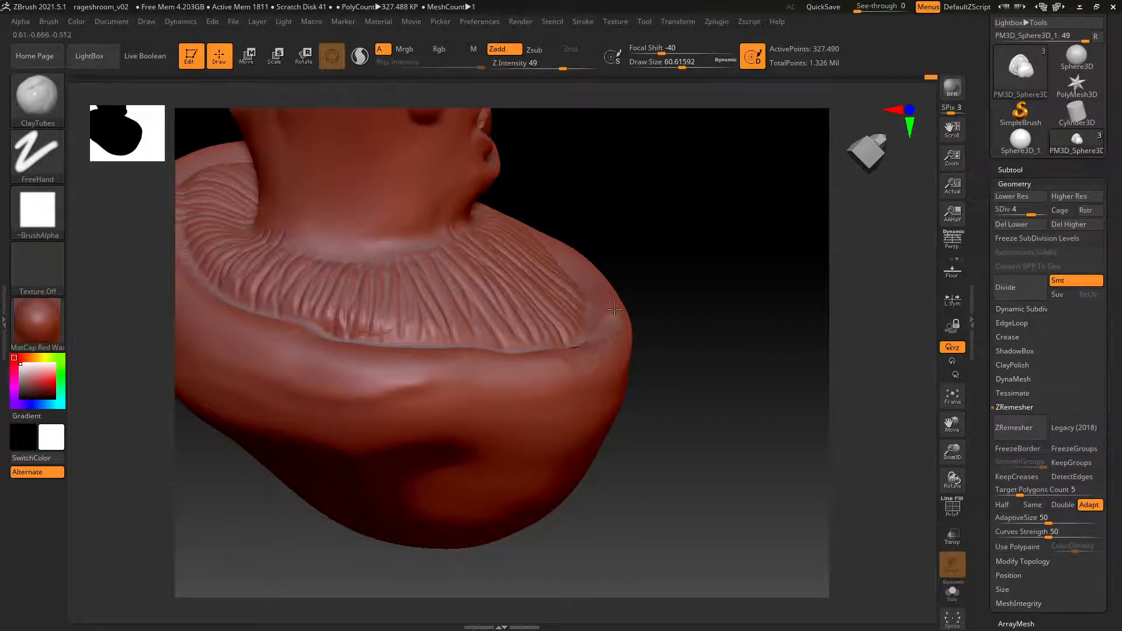
{"action": "right_click_drag", "start_coordinate": [614, 309], "coordinate": [607, 354]}
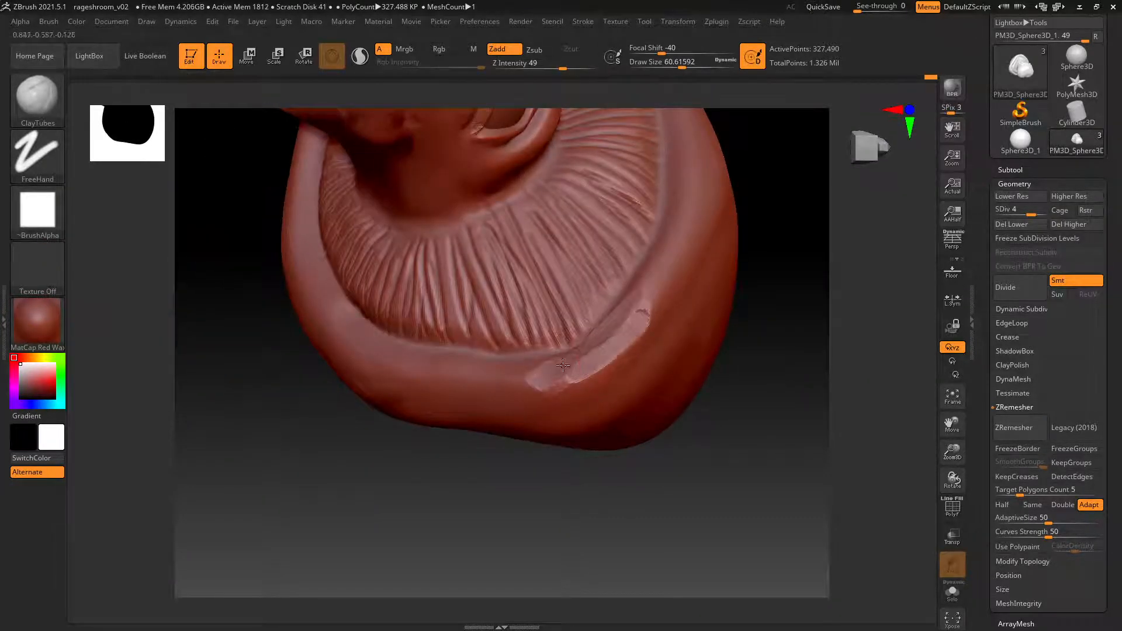
{"action": "mouse_move", "coordinate": [646, 307]}
{"action": "left_mouse_down"}
{"action": "mouse_move", "coordinate": [596, 368]}
{"action": "mouse_move", "coordinate": [555, 380]}
{"action": "left_mouse_up"}
{"action": "left_click_drag", "start_coordinate": [649, 301], "coordinate": [599, 384]}
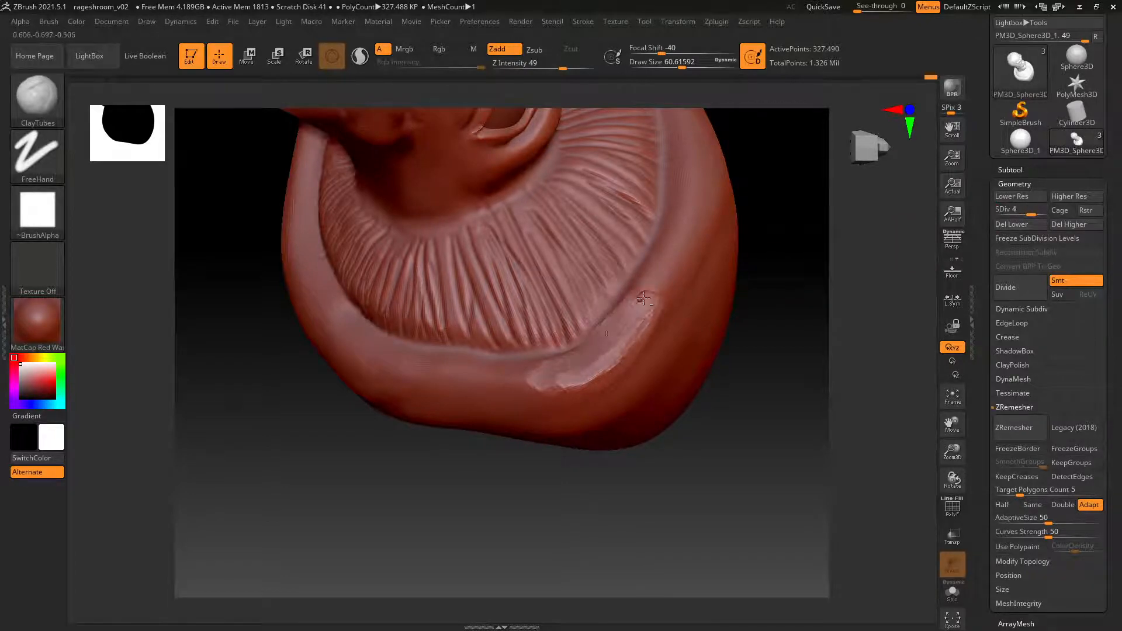
{"action": "left_click_drag", "start_coordinate": [649, 312], "coordinate": [596, 380]}
{"action": "key", "text": "shift"}
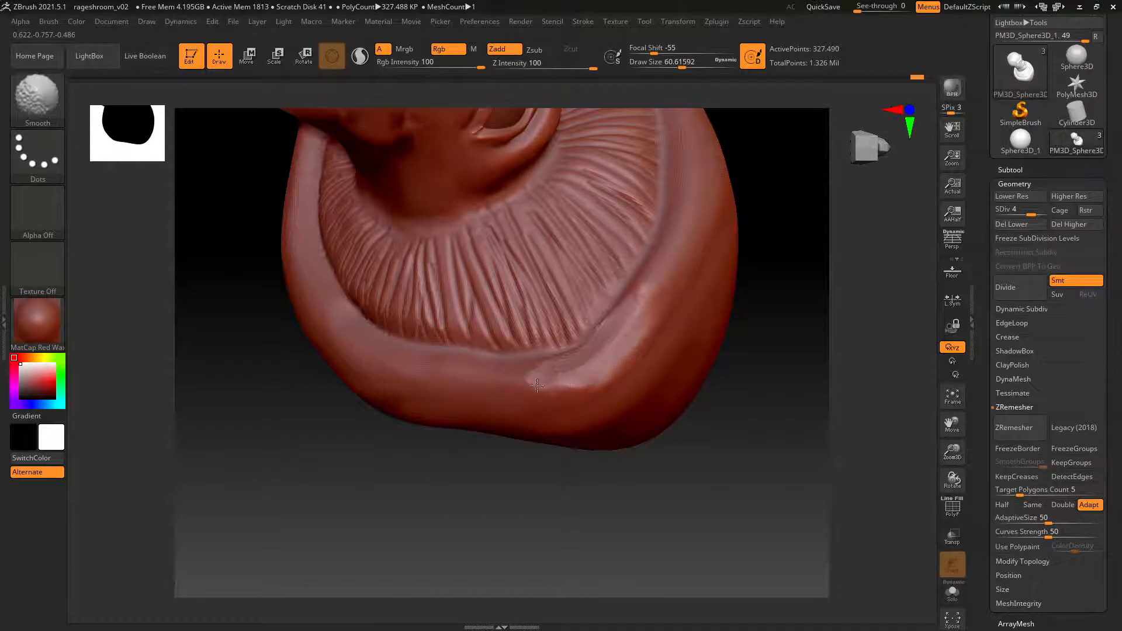
{"action": "mouse_move", "coordinate": [602, 345]}
{"action": "right_mouse_down"}
{"action": "mouse_move", "coordinate": [663, 298]}
{"action": "mouse_move", "coordinate": [666, 280]}
{"action": "mouse_move", "coordinate": [641, 306]}
{"action": "right_mouse_up"}
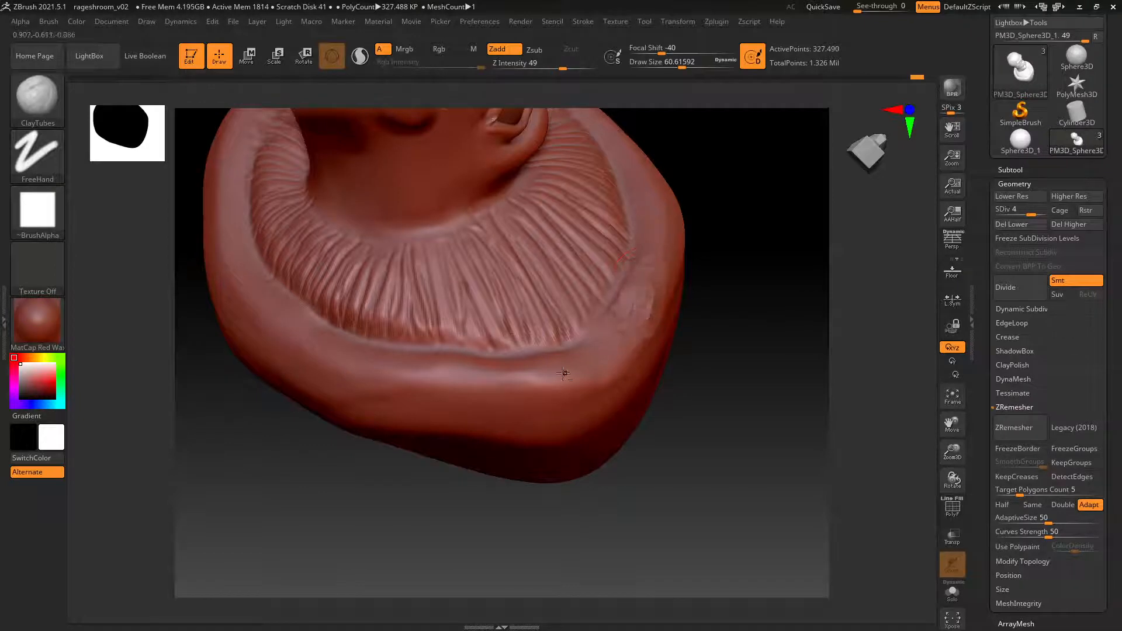
{"action": "left_click_drag", "start_coordinate": [549, 378], "coordinate": [510, 382]}
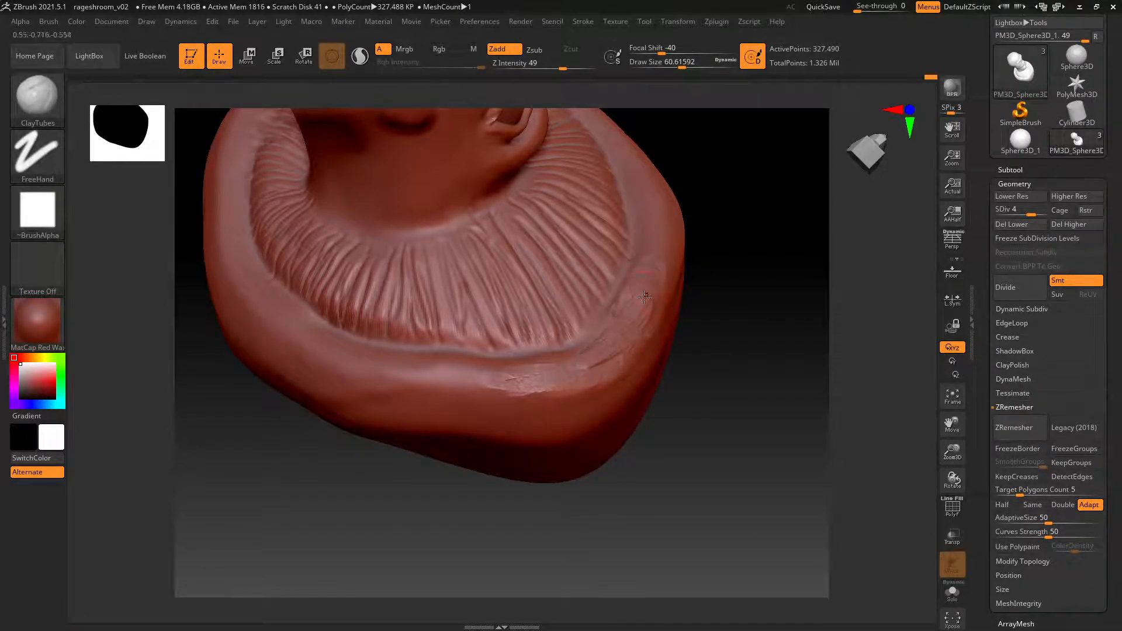
Sharpen the crease between the gills and the rim's corner with DamStandard and smooth the rim beside it.
{"action": "key", "text": "b"}
{"action": "key", "text": "d"}
{"action": "key", "text": "s"}
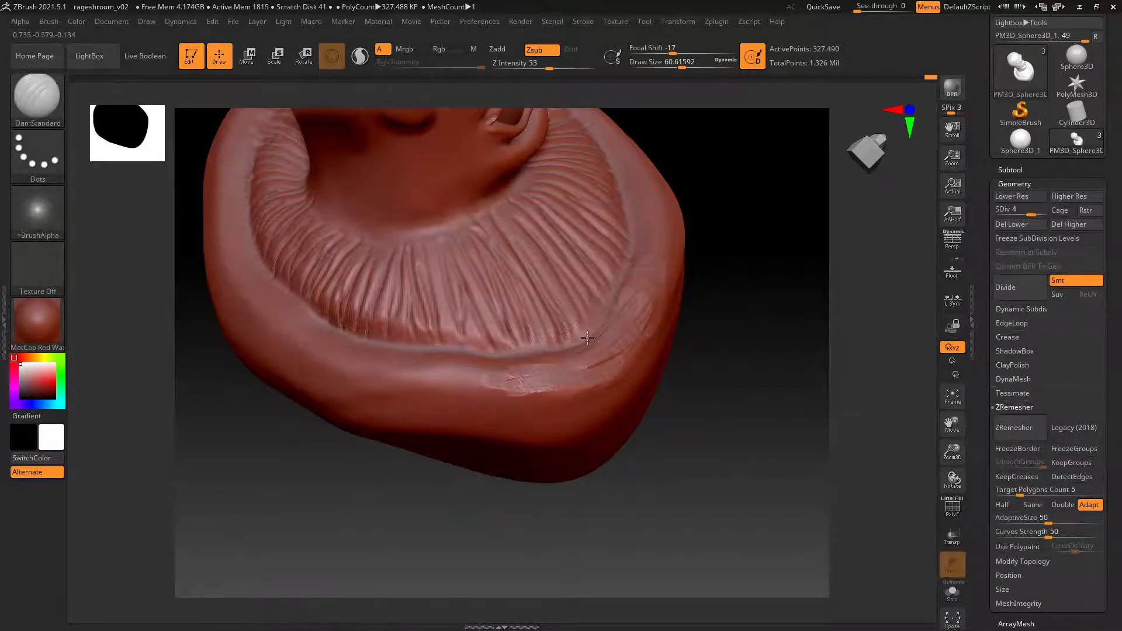
{"action": "key", "text": "shift"}
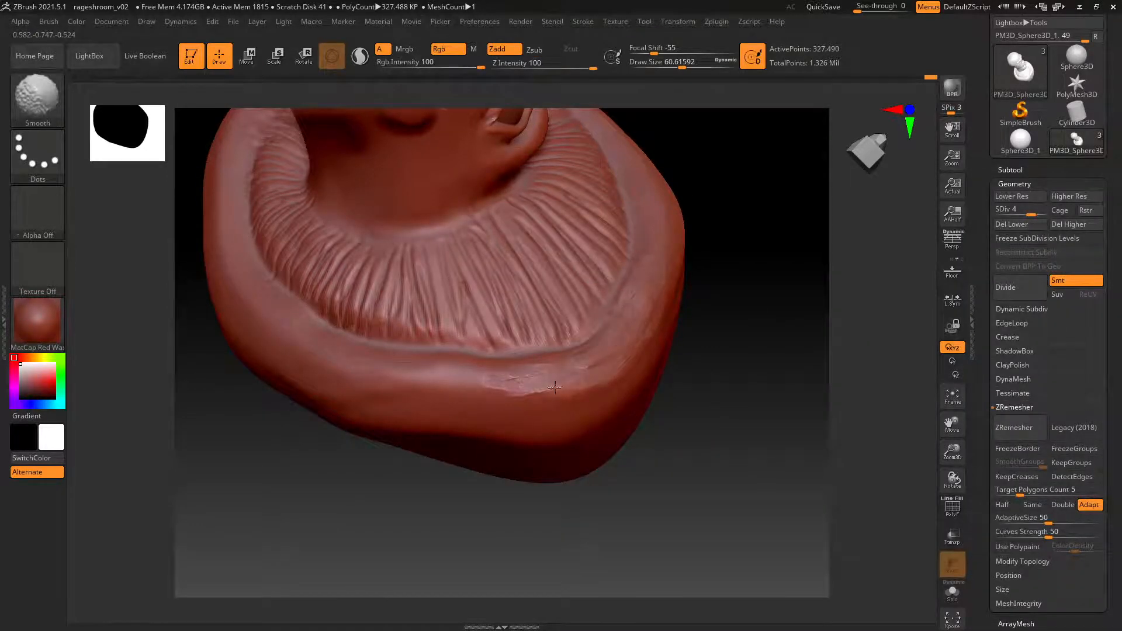
{"action": "mouse_move", "coordinate": [570, 382]}
{"action": "right_mouse_down"}
{"action": "mouse_move", "coordinate": [626, 290]}
{"action": "mouse_move", "coordinate": [630, 311]}
{"action": "right_mouse_up"}
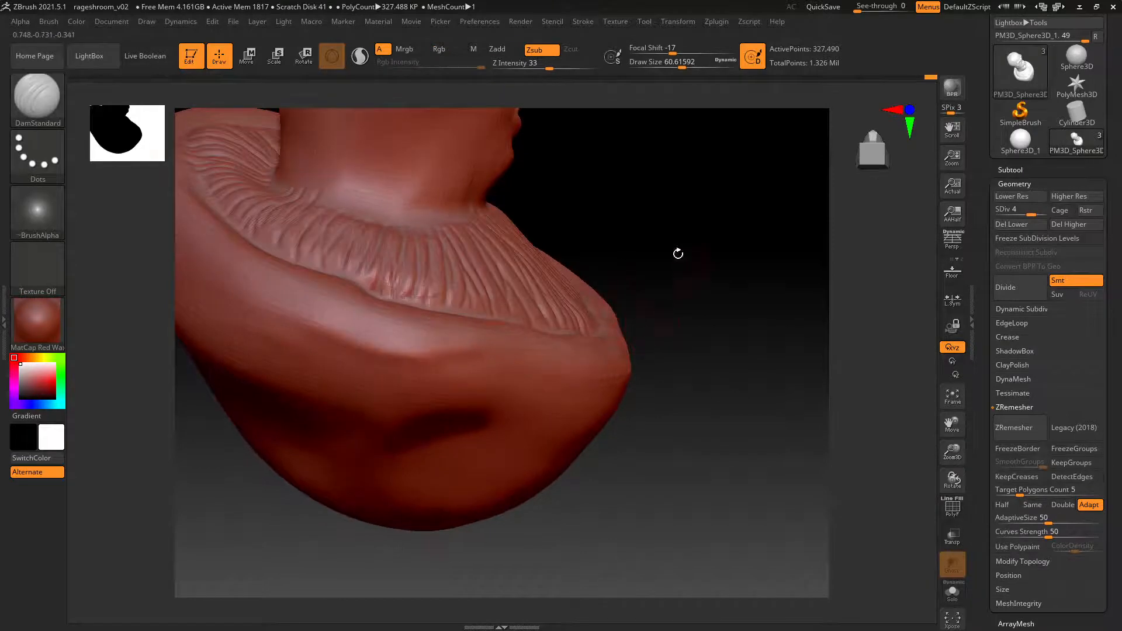
Lower the mesh to subdivision level 3 and switch to ClayTubes with a draw size of about 124.
{"action": "mouse_move", "coordinate": [676, 253]}
{"action": "right_mouse_down", "text": "ctrl"}
{"action": "mouse_move", "coordinate": [611, 283]}
{"action": "mouse_move", "coordinate": [647, 306]}
{"action": "mouse_move", "coordinate": [746, 321]}
{"action": "mouse_move", "coordinate": [596, 328]}
{"action": "right_mouse_up", "text": "ctrl"}
{"action": "key", "text": "shift+d"}
{"action": "key", "text": "b"}
{"action": "key", "text": "c"}
{"action": "key", "text": "t"}
{"action": "key", "text": "space"}
{"action": "left_click_drag", "start_coordinate": [664, 306], "coordinate": [677, 306]}
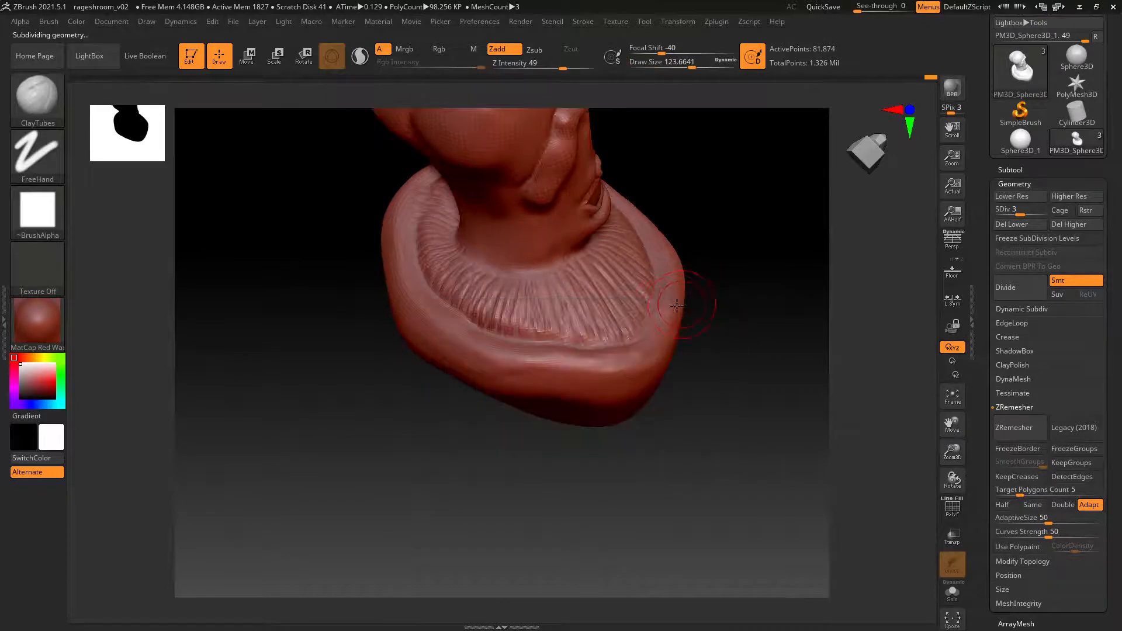
Smooth the cap's rim around the corner and back at the lower subdivision level.
{"action": "right_click_drag", "start_coordinate": [685, 292], "coordinate": [685, 295]}
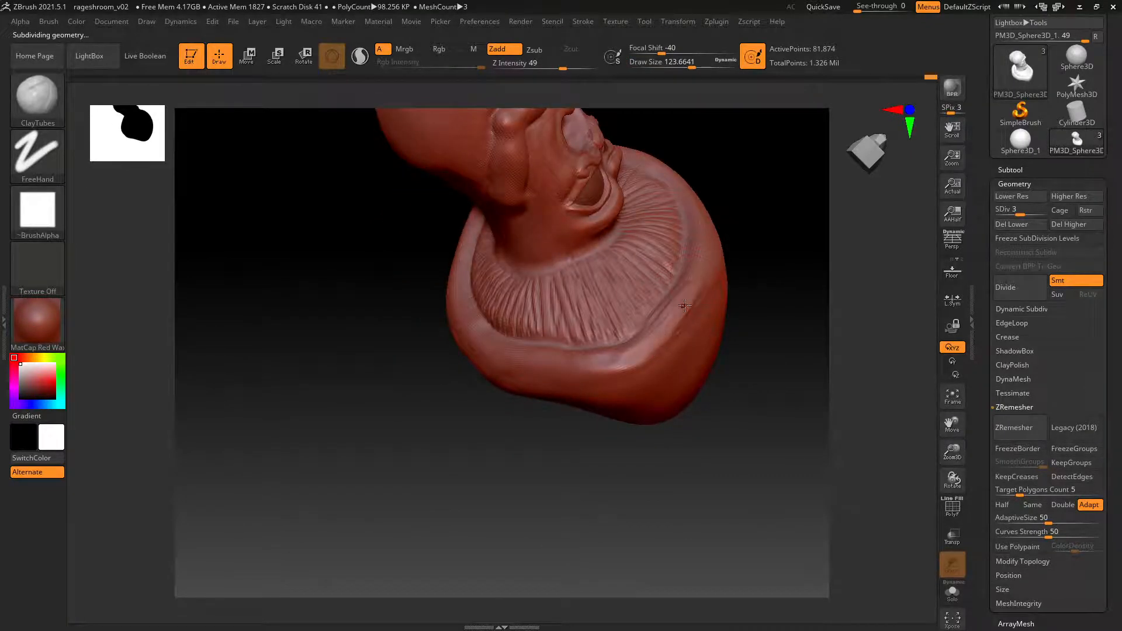
{"action": "key", "text": "shift"}
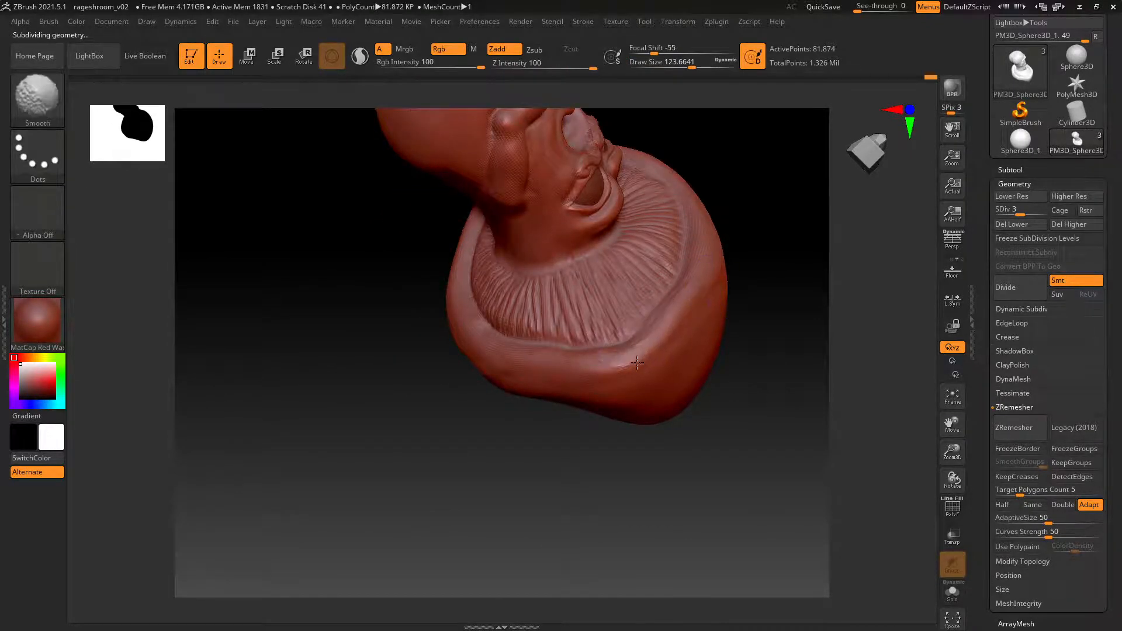
{"action": "right_click_drag", "start_coordinate": [661, 349], "coordinate": [544, 381]}
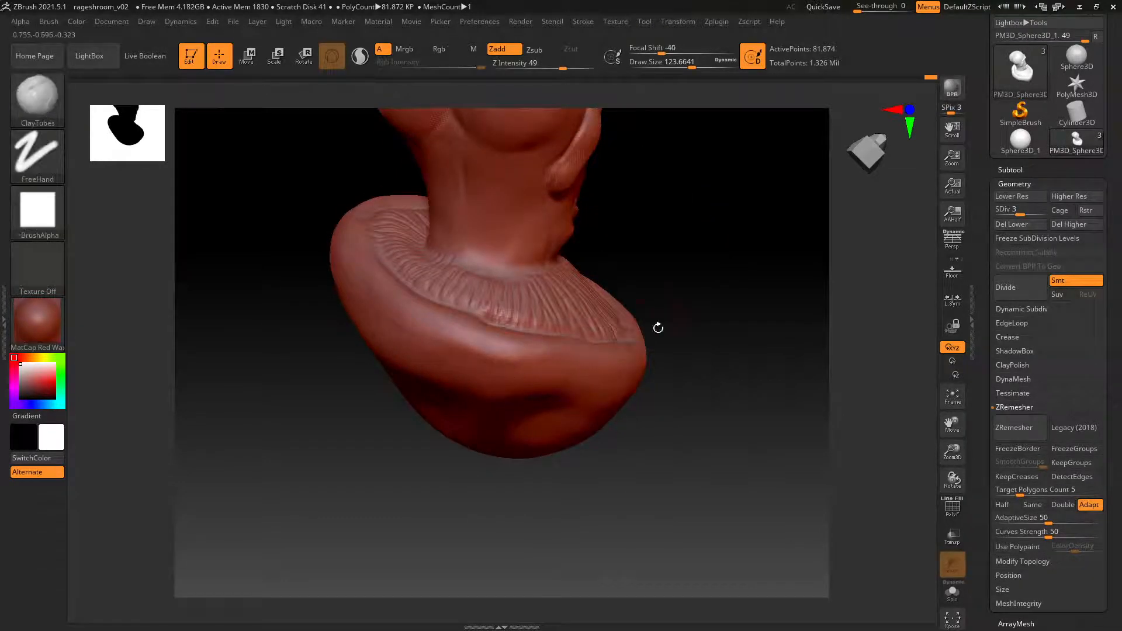
{"action": "mouse_move", "coordinate": [658, 325]}
{"action": "right_mouse_down"}
{"action": "mouse_move", "coordinate": [704, 283]}
{"action": "mouse_move", "coordinate": [636, 310]}
{"action": "right_mouse_up"}
{"action": "right_click_drag", "start_coordinate": [402, 306], "coordinate": [646, 328], "text": "alt"}
{"action": "key", "text": "shift"}
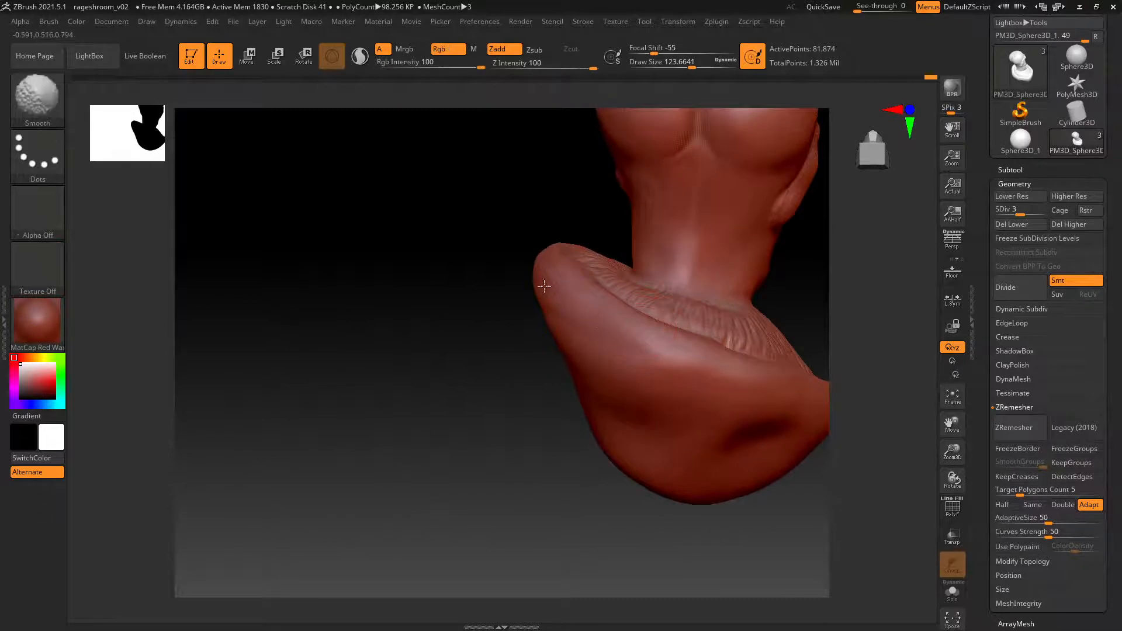
Add a stroke along the opposite outer edge of the cap, smooth it, and return to subdivision level 4.
{"action": "right_click_drag", "start_coordinate": [520, 300], "coordinate": [633, 337]}
{"action": "left_click_drag", "start_coordinate": [536, 304], "coordinate": [485, 245]}
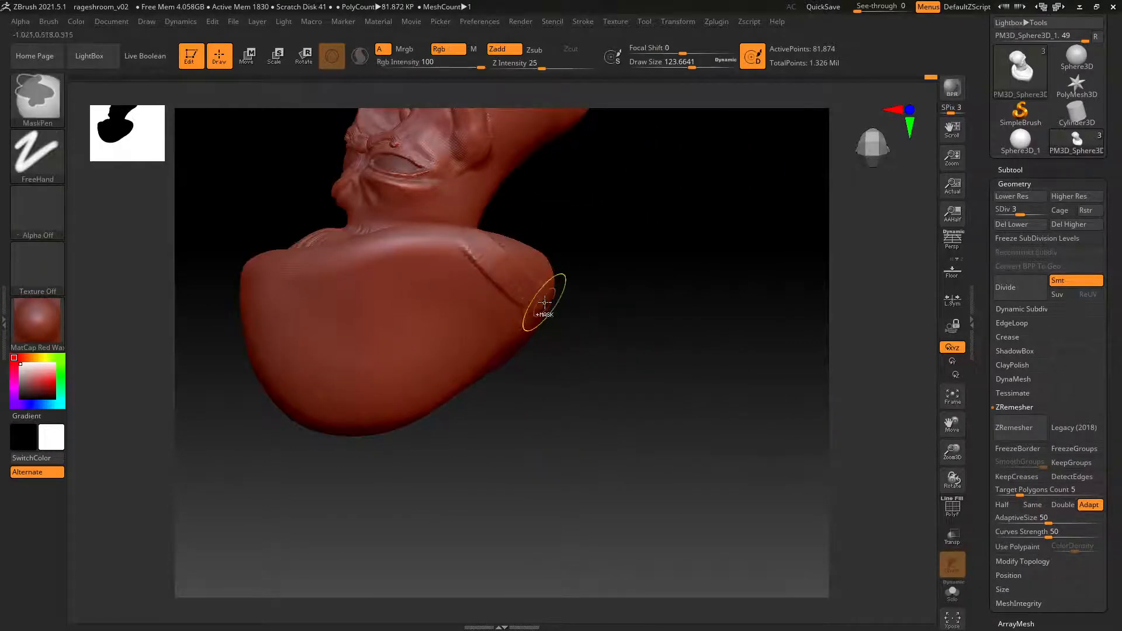
{"action": "left_click_drag", "start_coordinate": [538, 304], "coordinate": [532, 291], "text": "shift"}
{"action": "key", "text": "ctrl+d"}
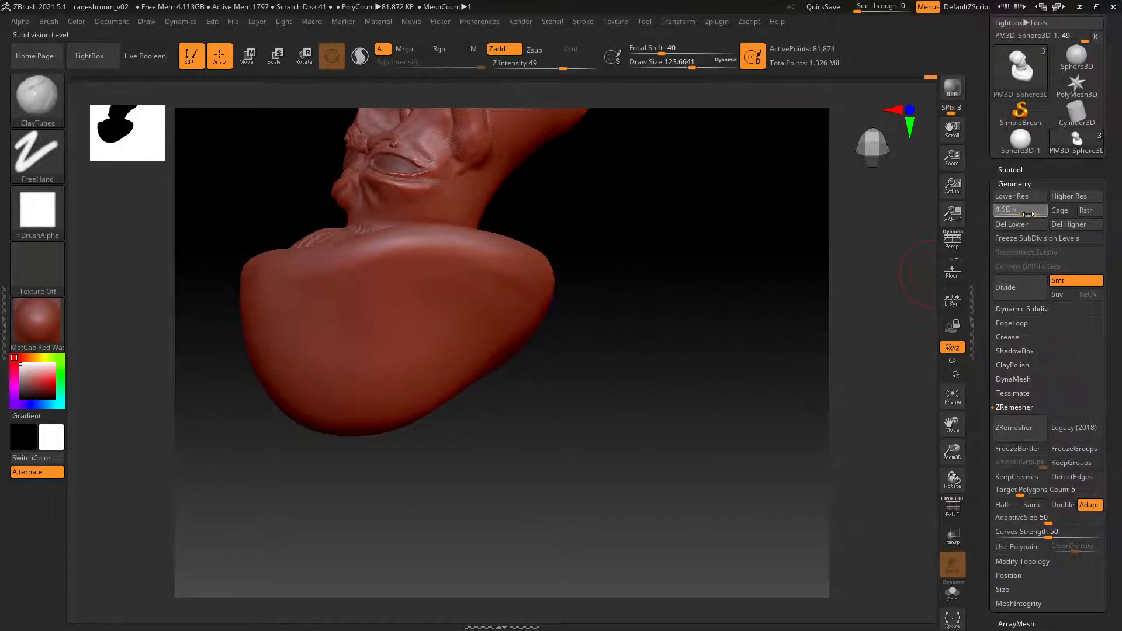
{"action": "mouse_move", "coordinate": [366, 257]}
{"action": "right_mouse_down", "text": "alt"}
{"action": "mouse_move", "coordinate": [578, 304]}
{"action": "mouse_move", "coordinate": [630, 298]}
{"action": "right_mouse_up", "text": "alt"}
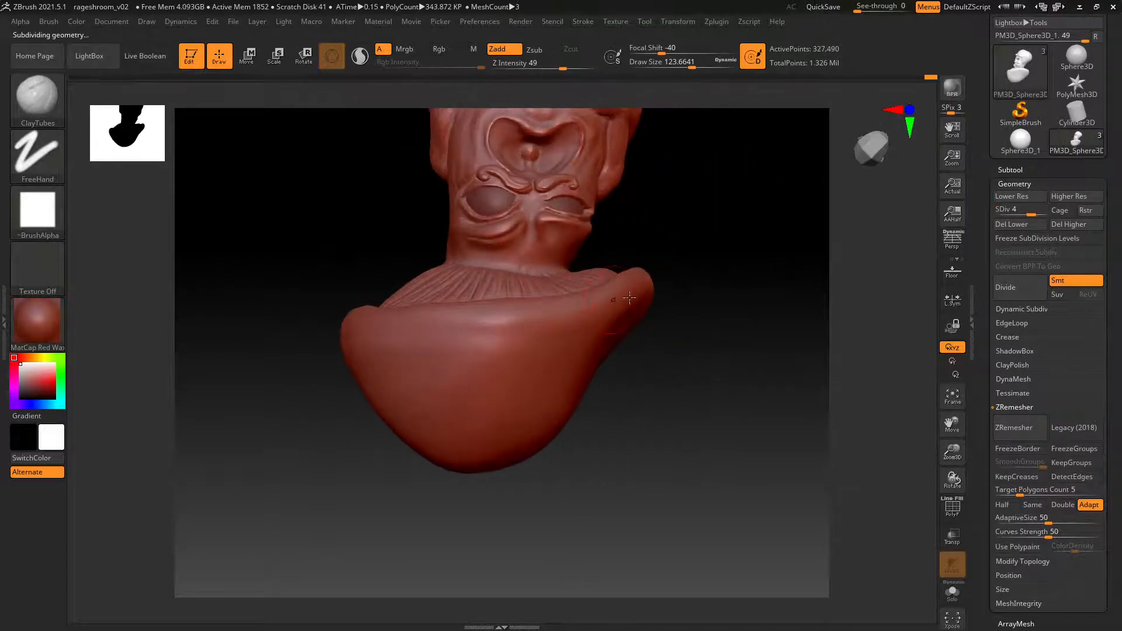
{"action": "right_click_drag", "start_coordinate": [552, 298], "coordinate": [444, 275], "text": "ctrl"}
{"action": "right_click_drag", "start_coordinate": [421, 327], "coordinate": [560, 353]}
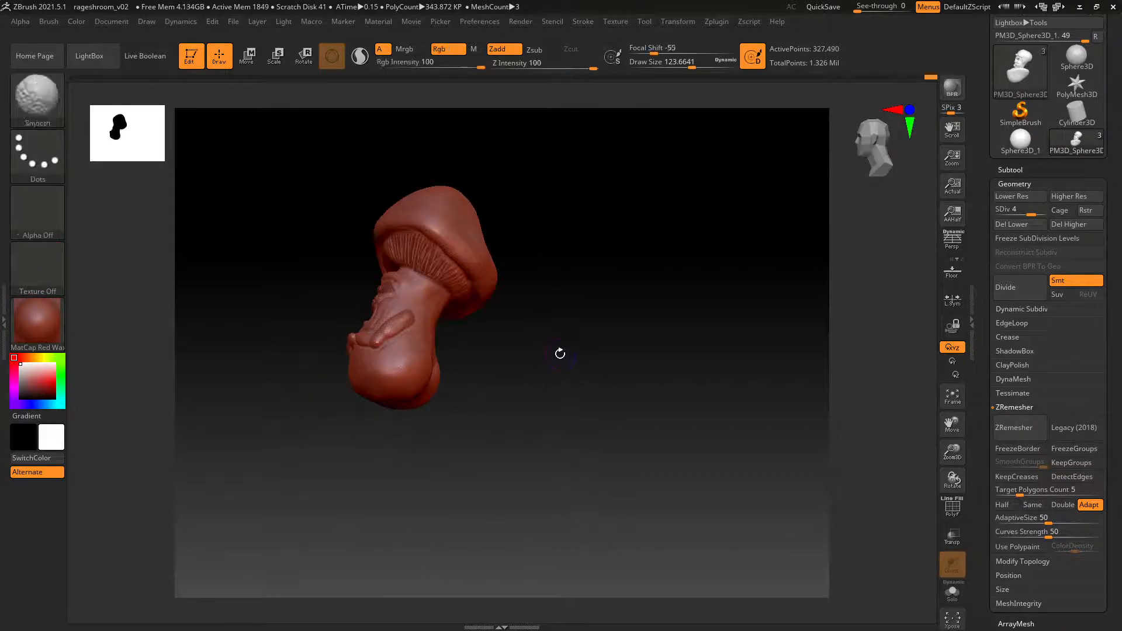
Try to reshape the back of the mushroom's base using the Move brush at a draw size of about 538.
{"action": "key", "text": "b"}
{"action": "key", "text": "m"}
{"action": "key", "text": "v"}
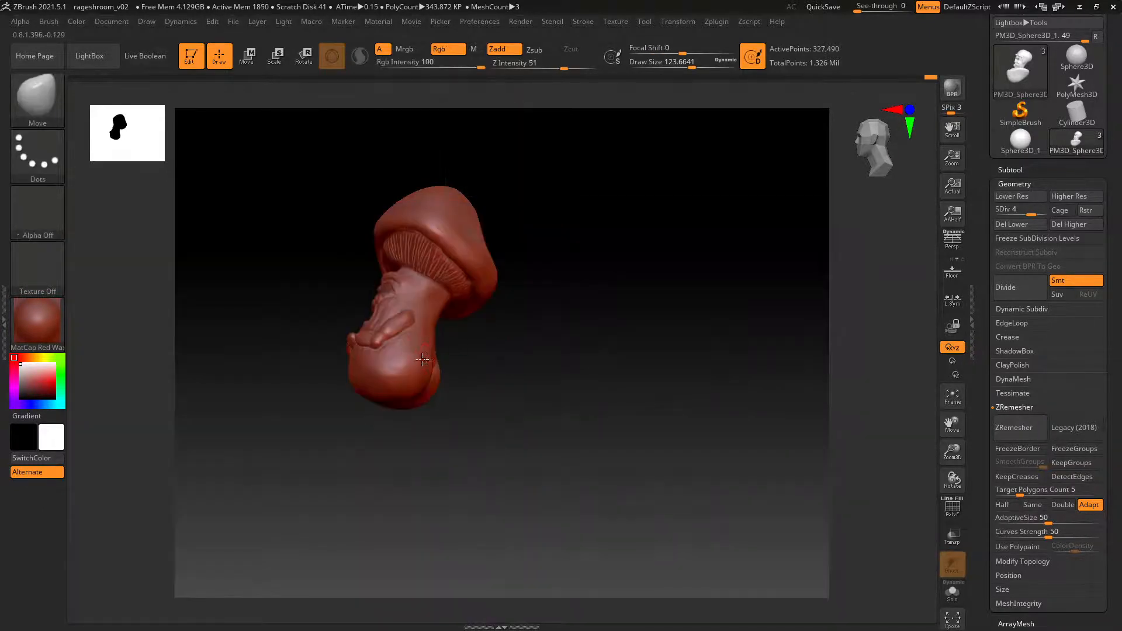
{"action": "right_click_drag", "start_coordinate": [476, 333], "coordinate": [464, 354]}
{"action": "key", "text": "space"}
{"action": "left_click_drag", "start_coordinate": [465, 354], "coordinate": [488, 354]}
{"action": "key", "text": "shift"}
{"action": "right_click_drag", "start_coordinate": [417, 445], "coordinate": [470, 404], "text": "shift"}
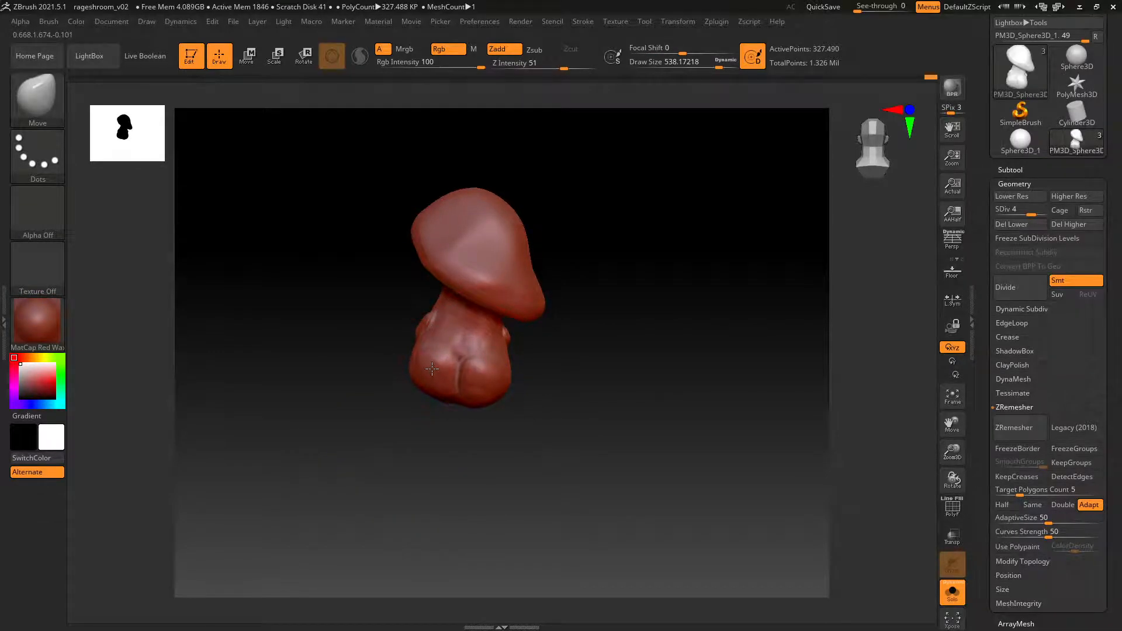
{"action": "left_click_drag", "start_coordinate": [439, 366], "coordinate": [442, 358]}
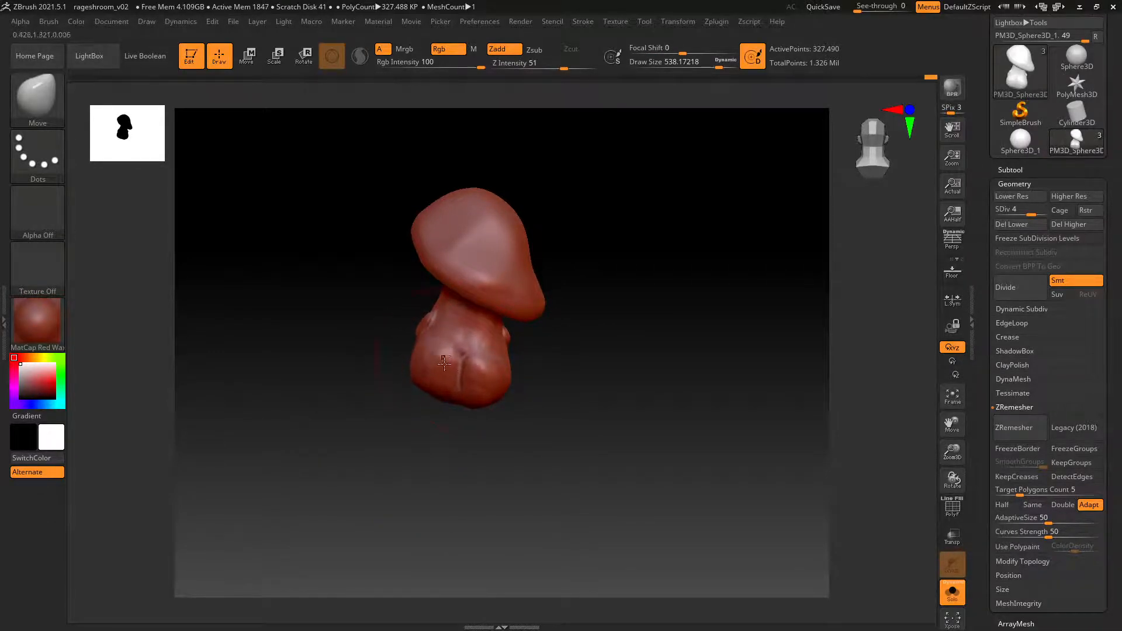
{"action": "key", "text": "ctrl+z"}
Switch to the ClayBuildup brush with a draw size of about 227 and build up one rounded bulge at the back of the base.
{"action": "mouse_move", "coordinate": [430, 399]}
{"action": "right_mouse_down"}
{"action": "mouse_move", "coordinate": [362, 388]}
{"action": "mouse_move", "coordinate": [356, 376]}
{"action": "mouse_move", "coordinate": [456, 379]}
{"action": "mouse_move", "coordinate": [475, 395]}
{"action": "mouse_move", "coordinate": [439, 386]}
{"action": "mouse_move", "coordinate": [547, 374]}
{"action": "mouse_move", "coordinate": [443, 387]}
{"action": "mouse_move", "coordinate": [438, 372]}
{"action": "right_mouse_up"}
{"action": "key", "text": "b"}
{"action": "key", "text": "m"}
{"action": "key", "text": "p"}
{"action": "key", "text": "space"}
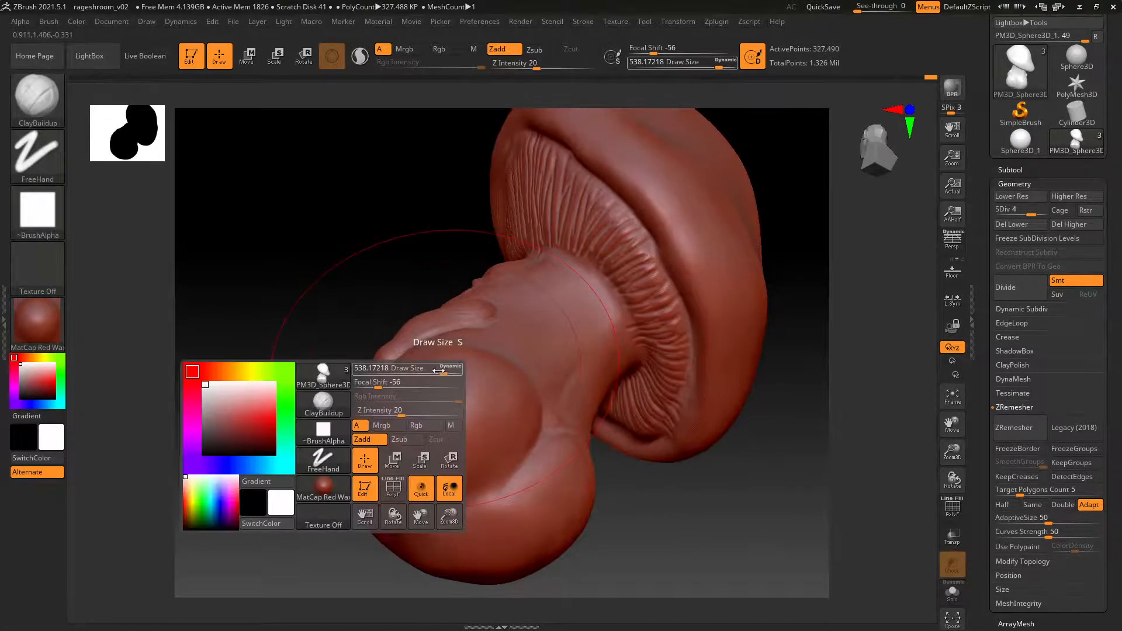
{"action": "left_click_drag", "start_coordinate": [438, 371], "coordinate": [418, 369]}
{"action": "right_click_drag", "start_coordinate": [431, 370], "coordinate": [435, 375]}
{"action": "key", "text": "space"}
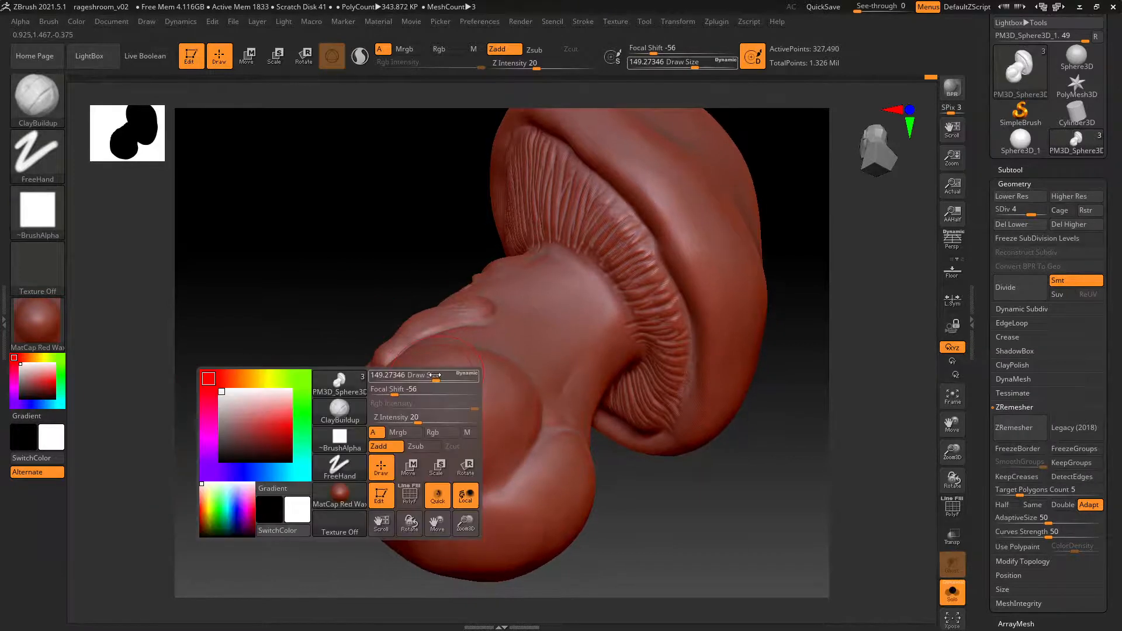
{"action": "left_click_drag", "start_coordinate": [434, 375], "coordinate": [443, 375]}
{"action": "mouse_move", "coordinate": [443, 375]}
{"action": "right_mouse_down", "text": "alt"}
{"action": "mouse_move", "coordinate": [432, 288]}
{"action": "mouse_move", "coordinate": [466, 292]}
{"action": "right_mouse_up", "text": "alt"}
{"action": "mouse_move", "coordinate": [481, 339]}
{"action": "left_mouse_down"}
{"action": "mouse_move", "coordinate": [452, 322]}
{"action": "mouse_move", "coordinate": [514, 386]}
{"action": "mouse_move", "coordinate": [479, 409]}
{"action": "mouse_move", "coordinate": [524, 325]}
{"action": "mouse_move", "coordinate": [418, 383]}
{"action": "mouse_move", "coordinate": [461, 402]}
{"action": "left_mouse_up"}
Lower the mesh to subdivision level 3 and build up the neighbouring bulge and bottom of the base with ClayBuildup.
{"action": "left_click", "coordinate": [1018, 208]}
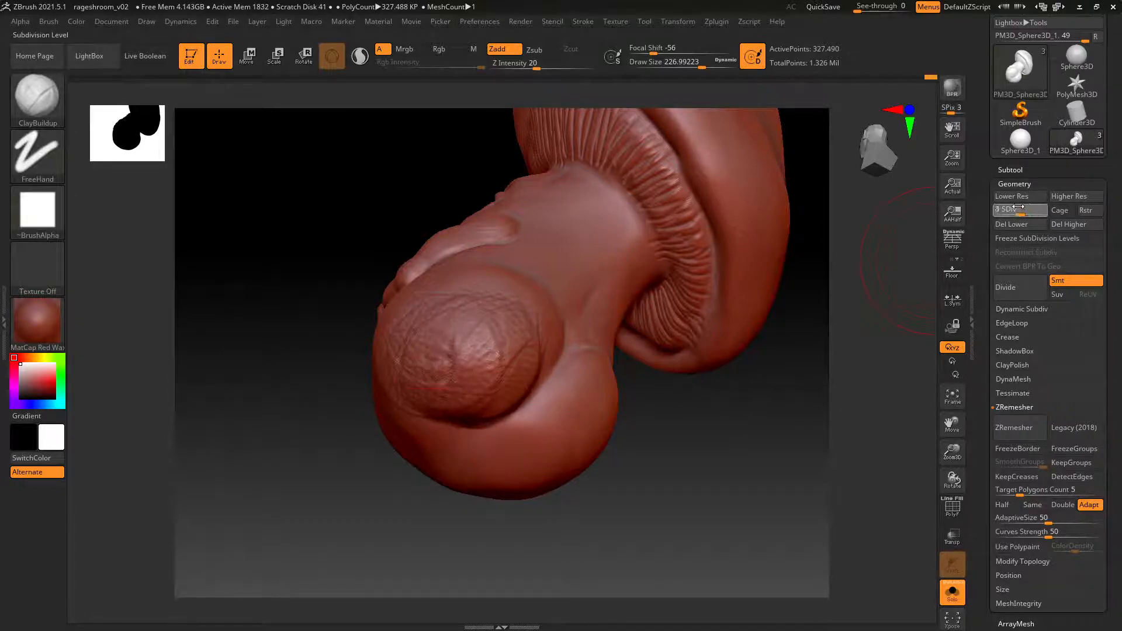
{"action": "right_click_drag", "start_coordinate": [558, 360], "coordinate": [489, 307], "text": "alt"}
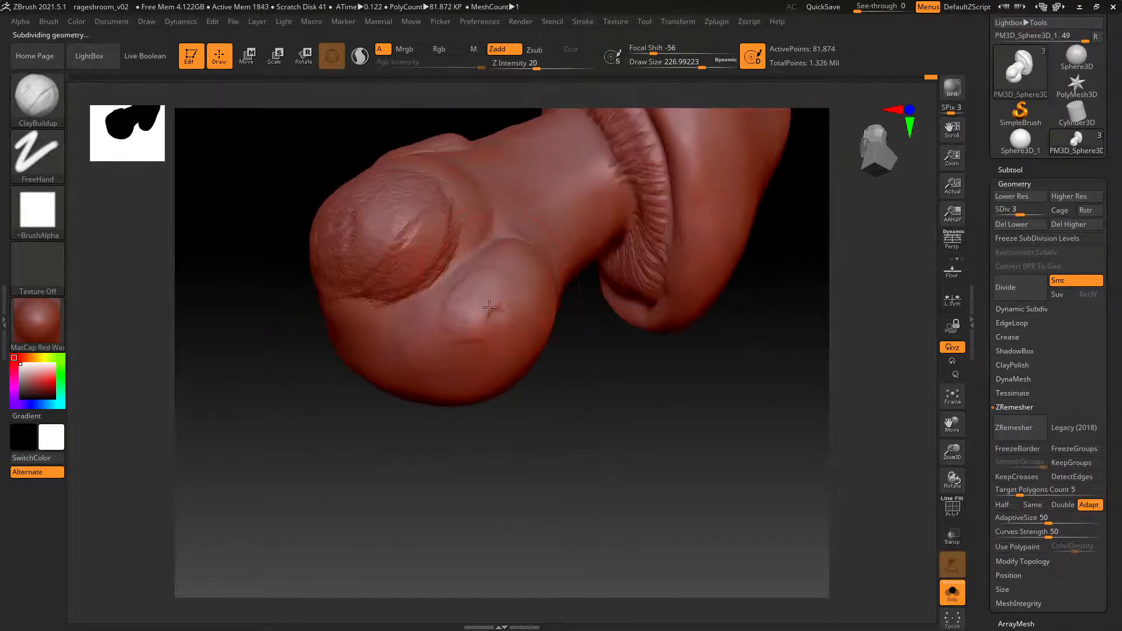
{"action": "mouse_move", "coordinate": [489, 307]}
{"action": "left_mouse_down"}
{"action": "mouse_move", "coordinate": [504, 326]}
{"action": "mouse_move", "coordinate": [444, 304]}
{"action": "mouse_move", "coordinate": [489, 373]}
{"action": "mouse_move", "coordinate": [409, 328]}
{"action": "mouse_move", "coordinate": [322, 301]}
{"action": "left_mouse_up"}
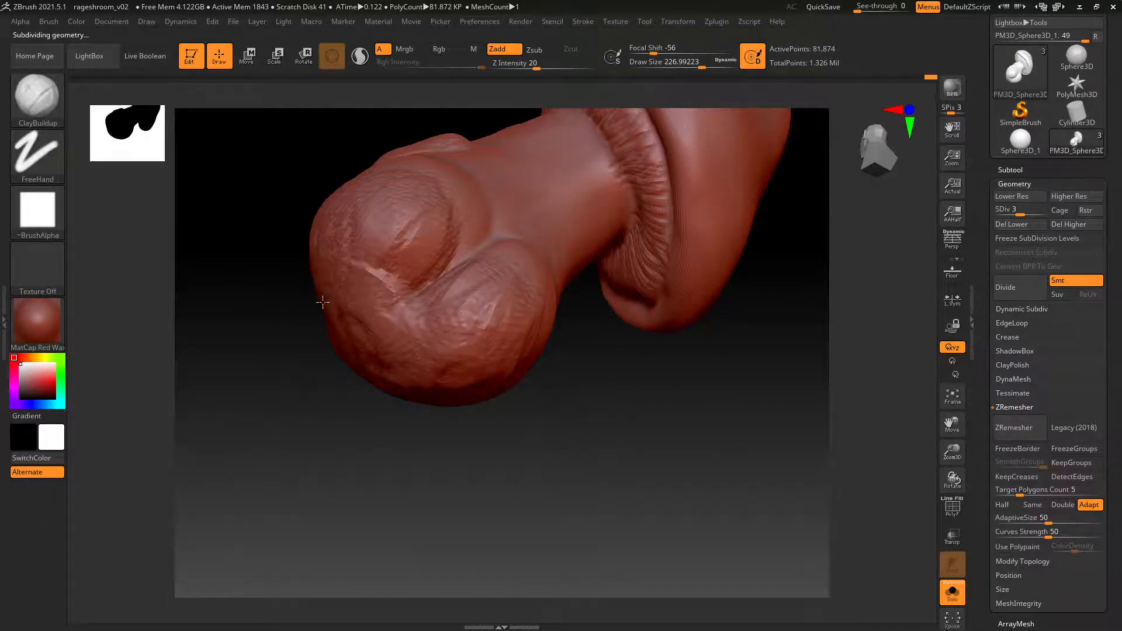
{"action": "mouse_move", "coordinate": [323, 302]}
{"action": "right_mouse_down"}
{"action": "mouse_move", "coordinate": [385, 328]}
{"action": "mouse_move", "coordinate": [329, 388]}
{"action": "right_mouse_up"}
{"action": "right_click", "coordinate": [329, 388]}
{"action": "right_click_drag", "start_coordinate": [380, 265], "coordinate": [467, 255], "text": "alt"}
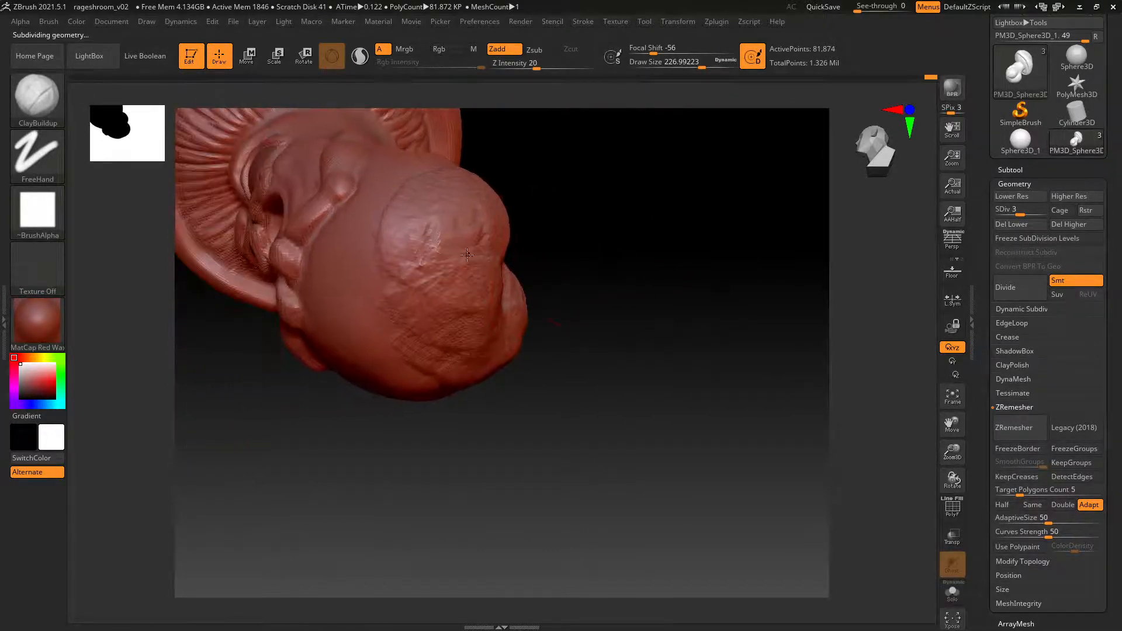
{"action": "left_click_drag", "start_coordinate": [455, 254], "coordinate": [403, 286]}
Add more ClayBuildup volume across the front and underside of the base and smooth the strokes over both bulges.
{"action": "mouse_move", "coordinate": [403, 281]}
{"action": "right_mouse_down", "text": "ctrl"}
{"action": "mouse_move", "coordinate": [403, 219]}
{"action": "mouse_move", "coordinate": [353, 256]}
{"action": "mouse_move", "coordinate": [390, 274]}
{"action": "mouse_move", "coordinate": [378, 328]}
{"action": "right_mouse_up", "text": "ctrl"}
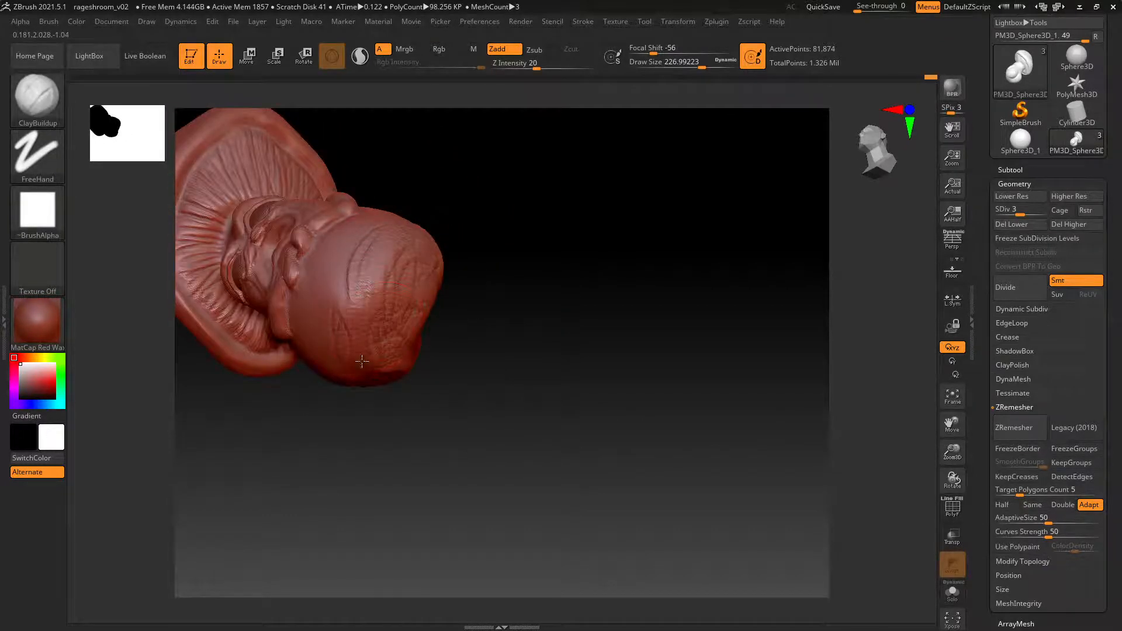
{"action": "mouse_move", "coordinate": [356, 308]}
{"action": "left_mouse_down"}
{"action": "mouse_move", "coordinate": [389, 354]}
{"action": "mouse_move", "coordinate": [412, 267]}
{"action": "mouse_move", "coordinate": [383, 295]}
{"action": "left_mouse_up"}
{"action": "right_click_drag", "start_coordinate": [383, 295], "coordinate": [413, 286]}
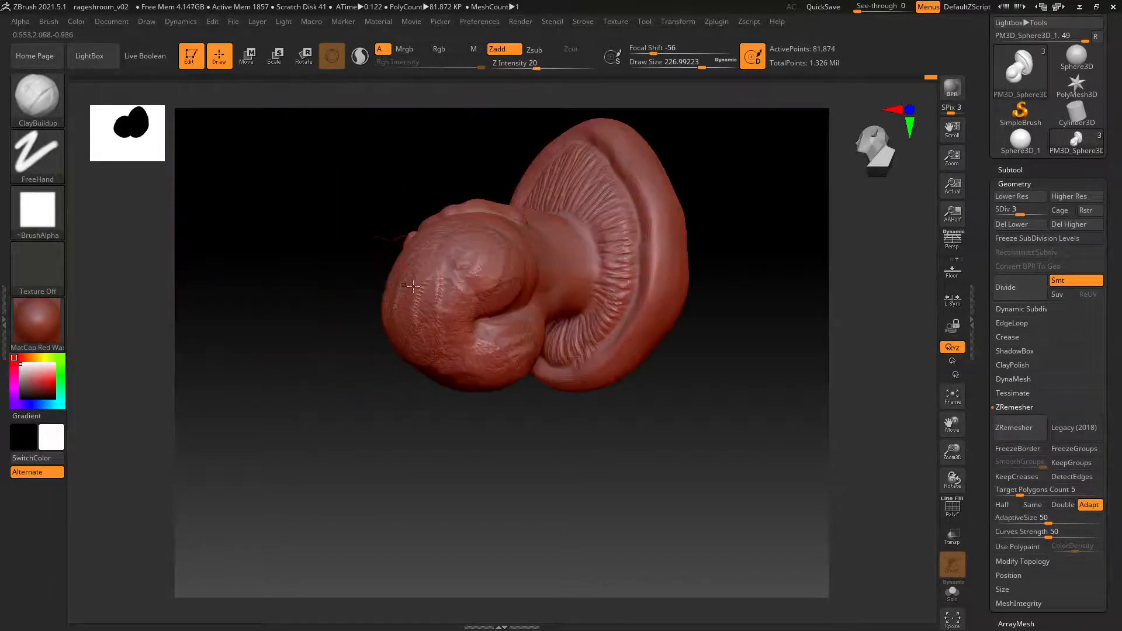
{"action": "mouse_move", "coordinate": [413, 287]}
{"action": "left_mouse_down"}
{"action": "mouse_move", "coordinate": [456, 269]}
{"action": "mouse_move", "coordinate": [468, 312]}
{"action": "mouse_move", "coordinate": [422, 301]}
{"action": "mouse_move", "coordinate": [431, 290]}
{"action": "mouse_move", "coordinate": [412, 275]}
{"action": "mouse_move", "coordinate": [453, 324]}
{"action": "mouse_move", "coordinate": [468, 368]}
{"action": "mouse_move", "coordinate": [419, 341]}
{"action": "left_mouse_up"}
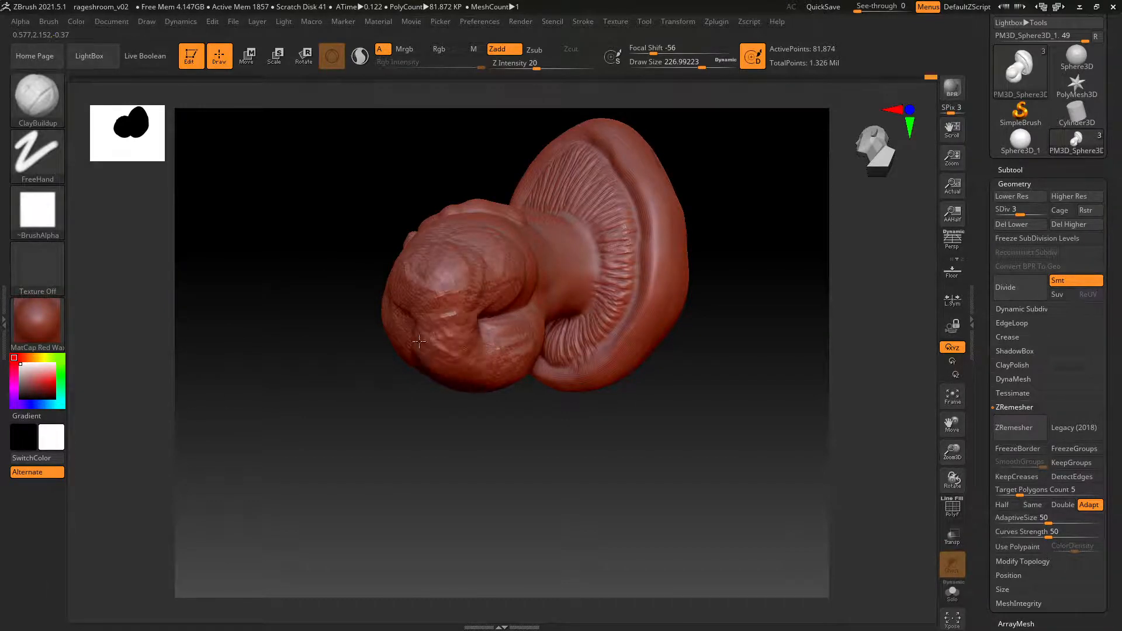
{"action": "right_click_drag", "start_coordinate": [418, 341], "coordinate": [488, 324]}
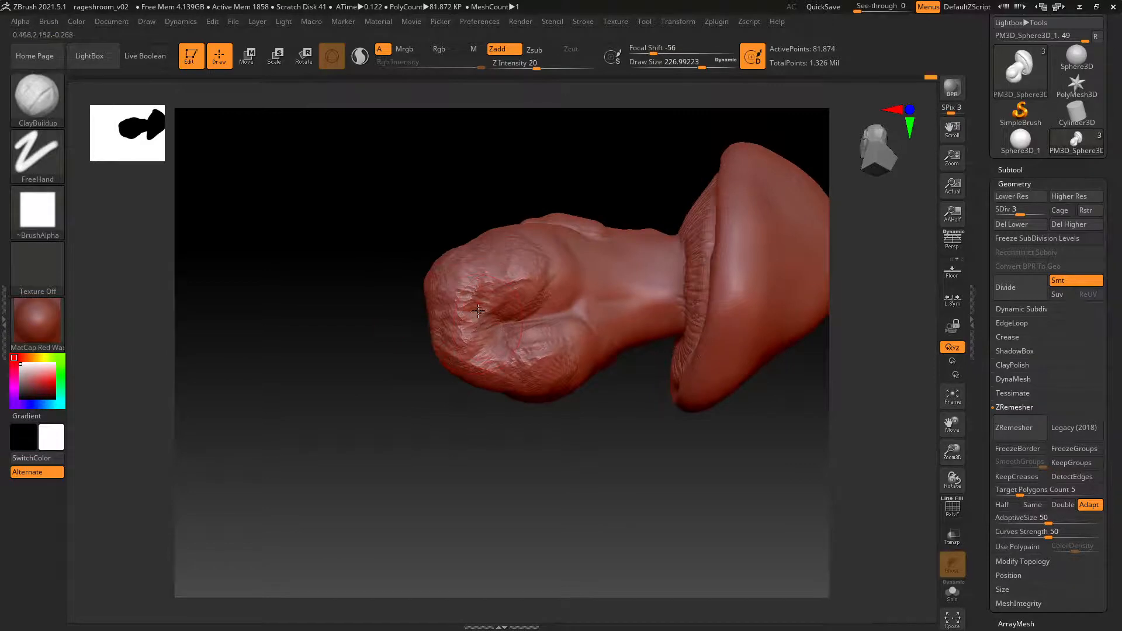
{"action": "mouse_move", "coordinate": [476, 301]}
{"action": "left_mouse_down", "text": "shift"}
{"action": "mouse_move", "coordinate": [533, 284]}
{"action": "mouse_move", "coordinate": [540, 372]}
{"action": "left_mouse_up", "text": "shift"}
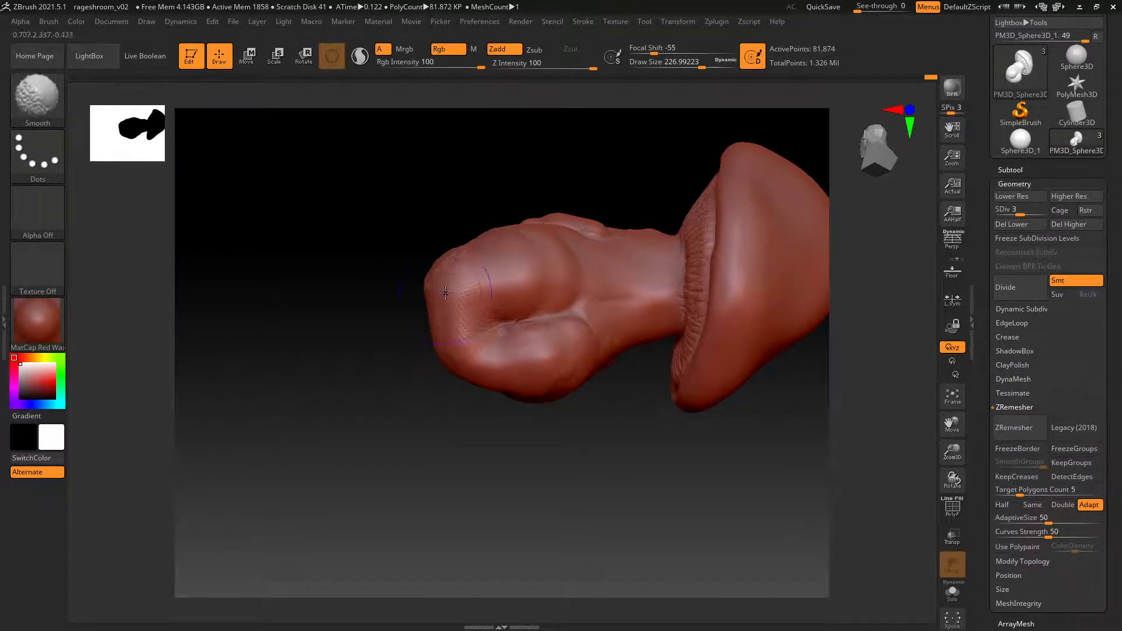
Add ClayBuildup strokes across the underside and front of the mushroom's base and smooth them into an even surface.
{"action": "left_click_drag", "start_coordinate": [446, 292], "coordinate": [474, 316], "text": "shift"}
{"action": "mouse_move", "coordinate": [495, 312]}
{"action": "right_mouse_down"}
{"action": "mouse_move", "coordinate": [516, 275]}
{"action": "mouse_move", "coordinate": [555, 272]}
{"action": "right_mouse_up"}
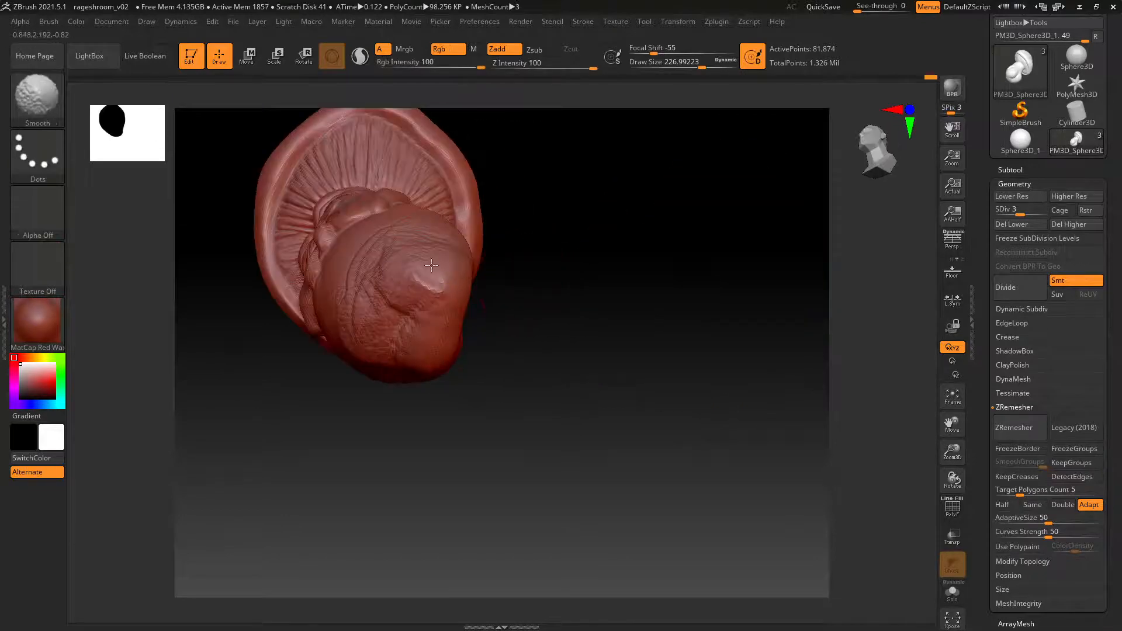
{"action": "left_click_drag", "start_coordinate": [432, 266], "coordinate": [392, 333], "text": "shift"}
{"action": "left_click_drag", "start_coordinate": [406, 294], "coordinate": [374, 338]}
{"action": "right_click_drag", "start_coordinate": [374, 338], "coordinate": [402, 303]}
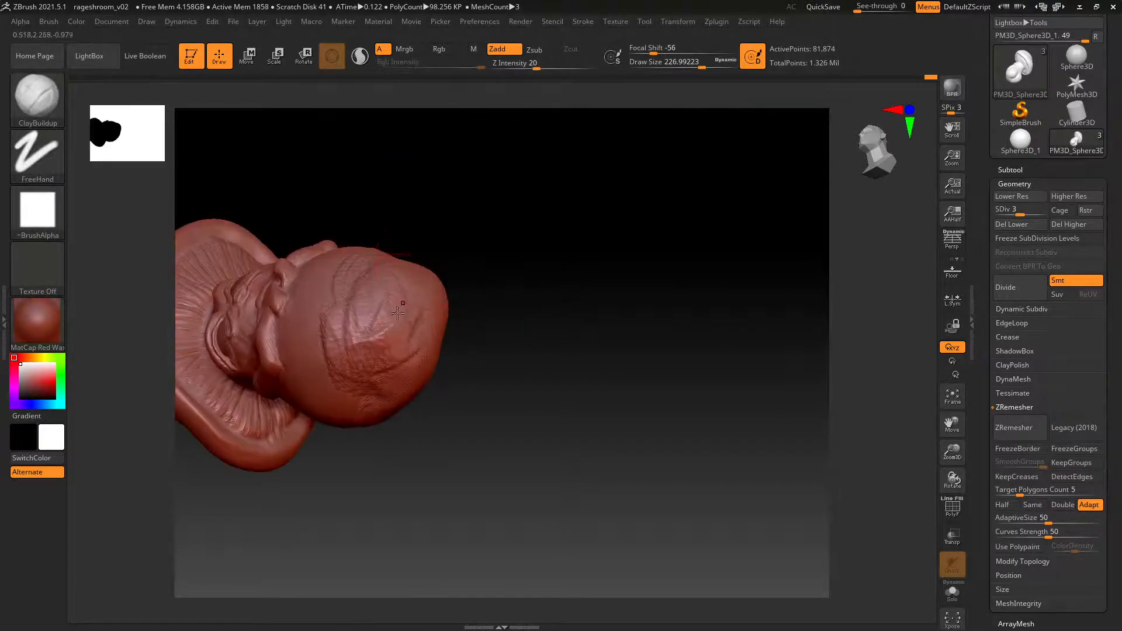
{"action": "left_click_drag", "start_coordinate": [386, 324], "coordinate": [363, 361], "text": "shift"}
{"action": "right_click_drag", "start_coordinate": [364, 361], "coordinate": [385, 313]}
{"action": "mouse_move", "coordinate": [385, 314]}
{"action": "left_mouse_down"}
{"action": "mouse_move", "coordinate": [357, 401]}
{"action": "mouse_move", "coordinate": [374, 392]}
{"action": "mouse_move", "coordinate": [341, 368]}
{"action": "mouse_move", "coordinate": [357, 314]}
{"action": "left_mouse_up"}
{"action": "right_click_drag", "start_coordinate": [358, 314], "coordinate": [345, 295], "text": "shift"}
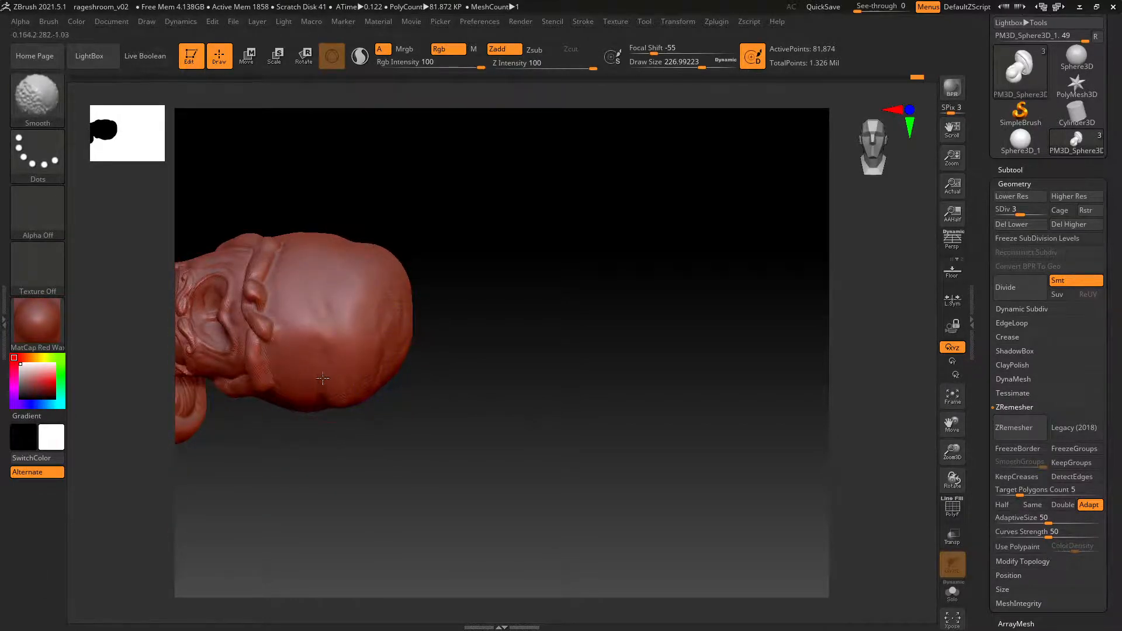
{"action": "right_click_drag", "start_coordinate": [322, 378], "coordinate": [359, 389]}
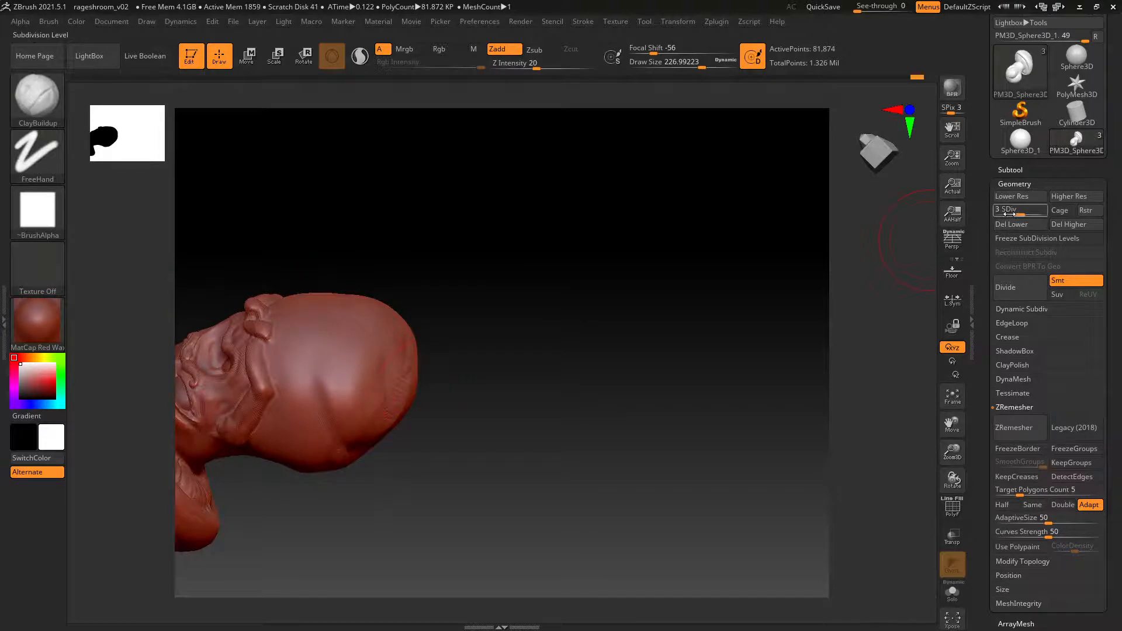
Smooth the bottom of the base at subdivision level 1, then smooth and fill it further at level 2.
{"action": "left_click_drag", "start_coordinate": [1009, 214], "coordinate": [996, 214]}
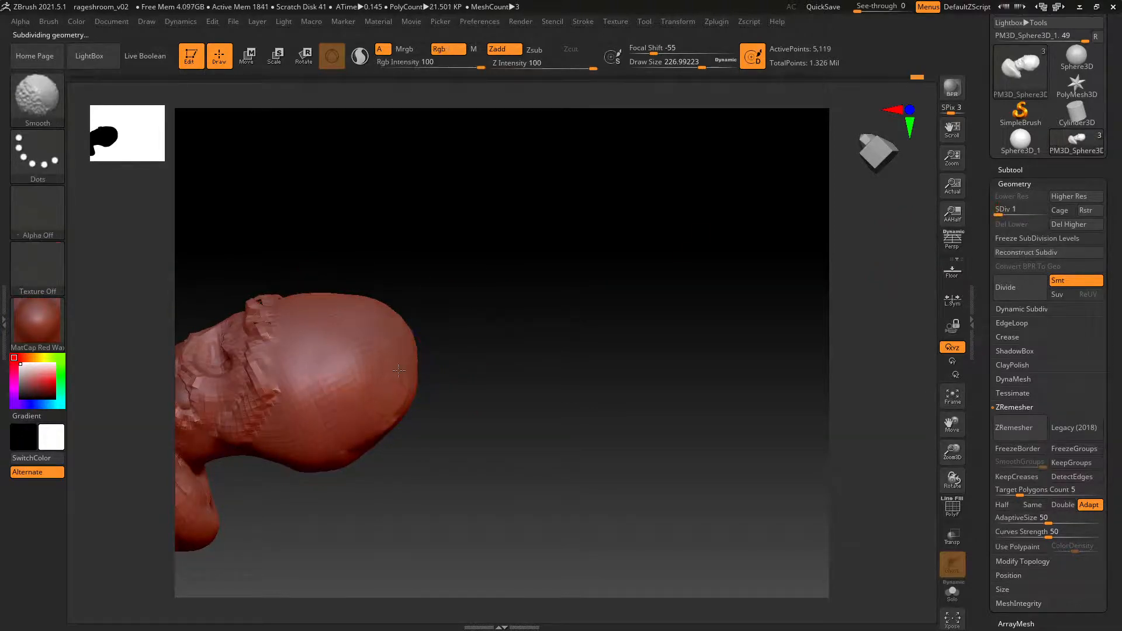
{"action": "left_click_drag", "start_coordinate": [399, 370], "coordinate": [422, 350], "text": "shift"}
{"action": "left_click_drag", "start_coordinate": [1039, 209], "coordinate": [1020, 210]}
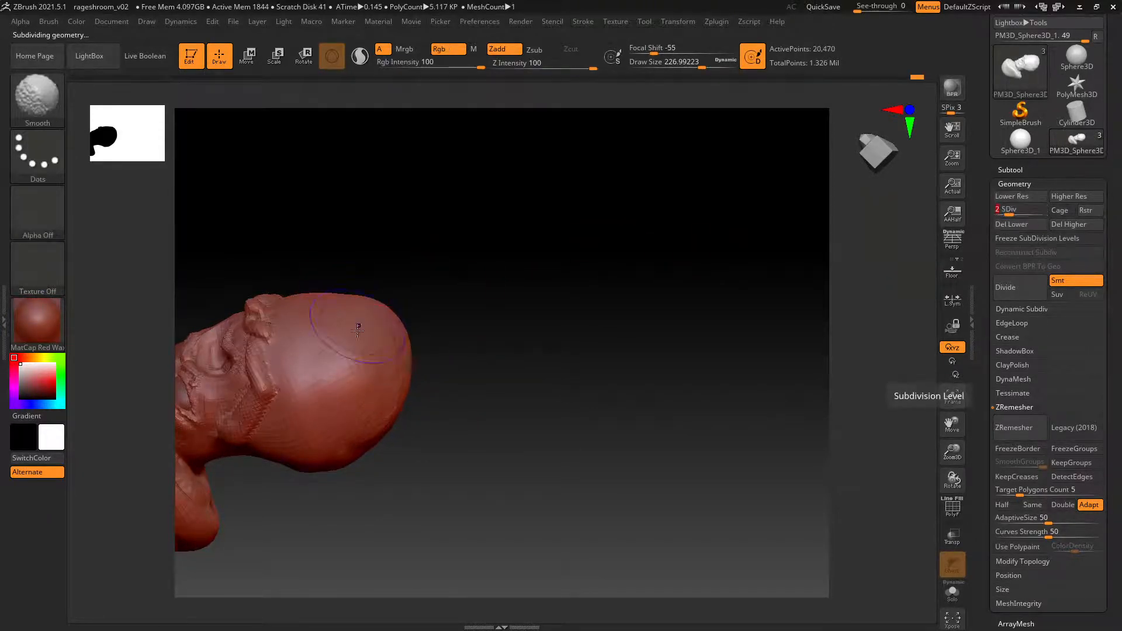
{"action": "left_click_drag", "start_coordinate": [445, 327], "coordinate": [314, 275]}
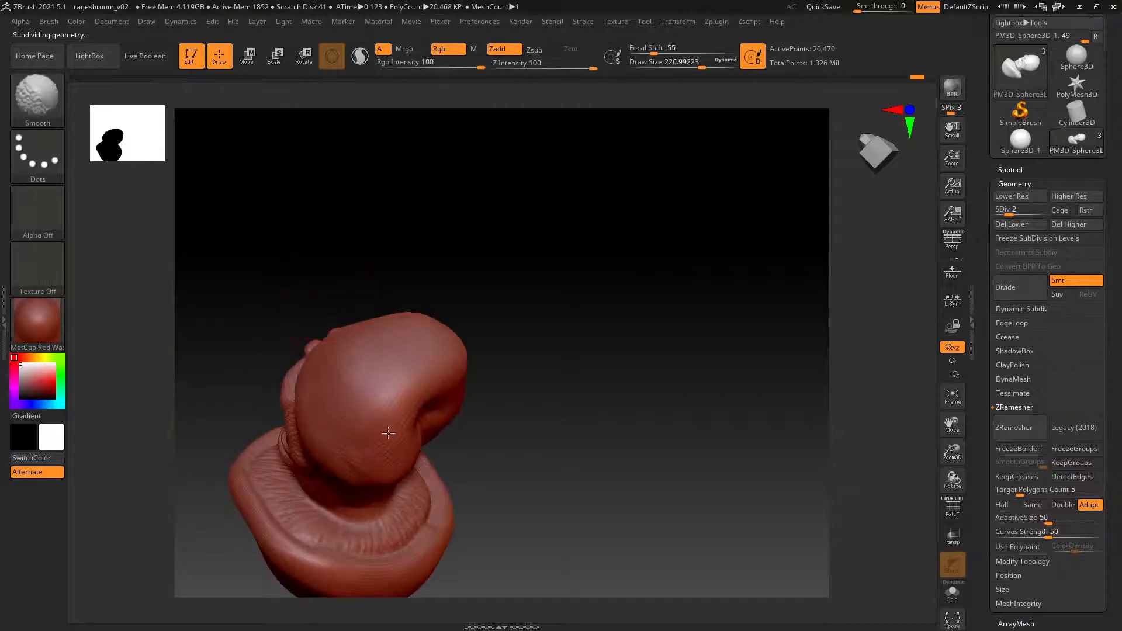
{"action": "left_click_drag", "start_coordinate": [388, 433], "coordinate": [403, 404], "text": "shift"}
{"action": "left_click_drag", "start_coordinate": [316, 327], "coordinate": [405, 345]}
{"action": "right_click_drag", "start_coordinate": [428, 400], "coordinate": [444, 360]}
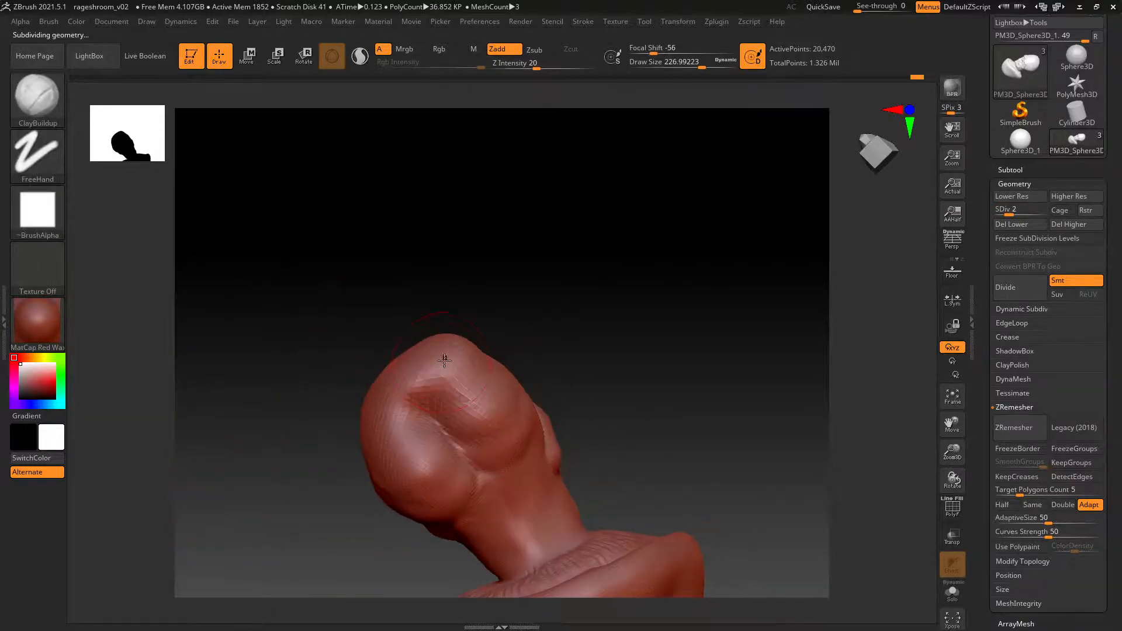
Switch to the DamStandard brush and carve the crease between the two bulges at the back of the base.
{"action": "key", "text": "b"}
{"action": "key", "text": "d"}
{"action": "key", "text": "s"}
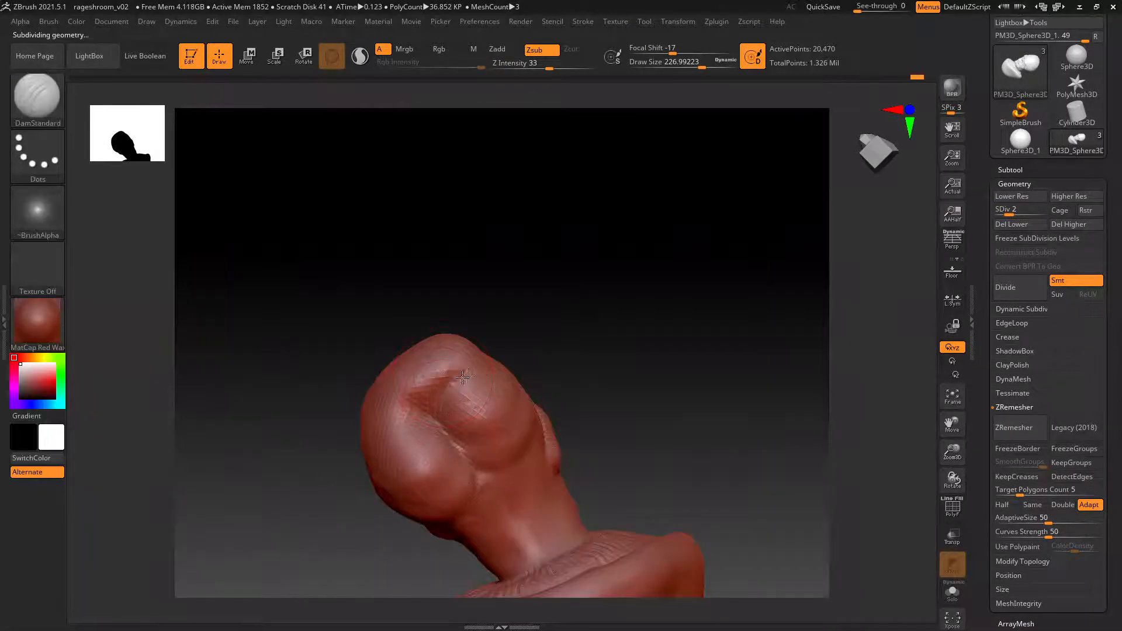
{"action": "right_click_drag", "start_coordinate": [428, 413], "coordinate": [265, 292]}
{"action": "right_click_drag", "start_coordinate": [591, 304], "coordinate": [475, 335]}
Switch back to ClayBuildup, add volume to one of the rear bulges and smooth its strokes.
{"action": "key", "text": "b"}
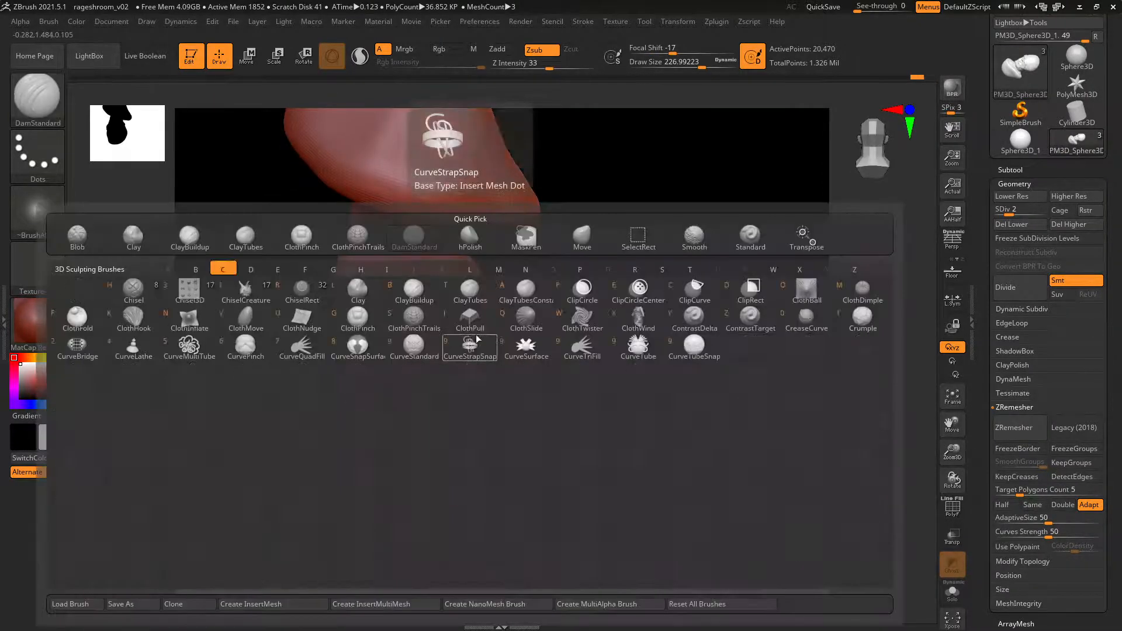
{"action": "key", "text": "c"}
{"action": "key", "text": "b"}
{"action": "left_click_drag", "start_coordinate": [458, 345], "coordinate": [493, 354]}
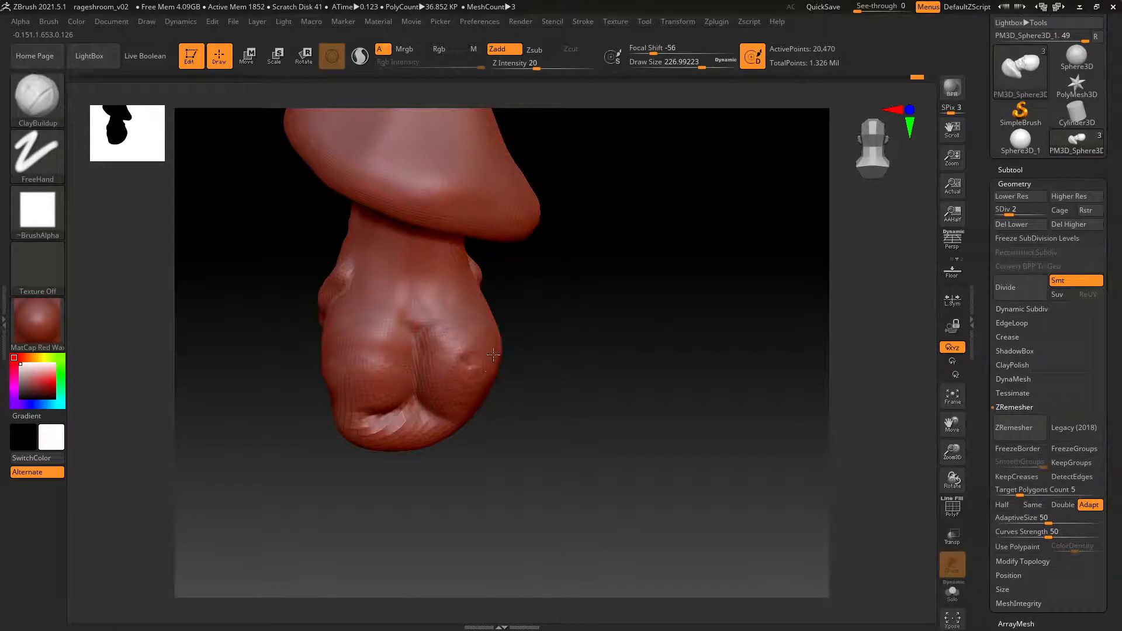
{"action": "key", "text": "shift"}
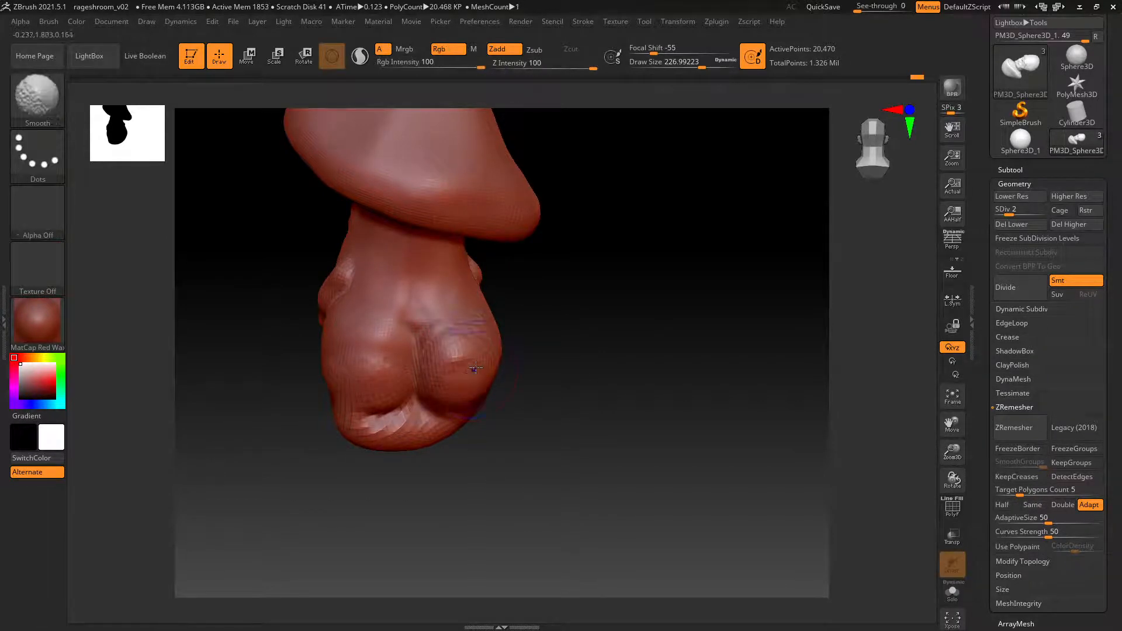
Round out the opposite rear bulge with ClayBuildup and smooth the transitions around both bulges.
{"action": "mouse_move", "coordinate": [337, 362]}
{"action": "left_mouse_down"}
{"action": "mouse_move", "coordinate": [330, 349]}
{"action": "mouse_move", "coordinate": [351, 368]}
{"action": "mouse_move", "coordinate": [333, 376]}
{"action": "left_mouse_up"}
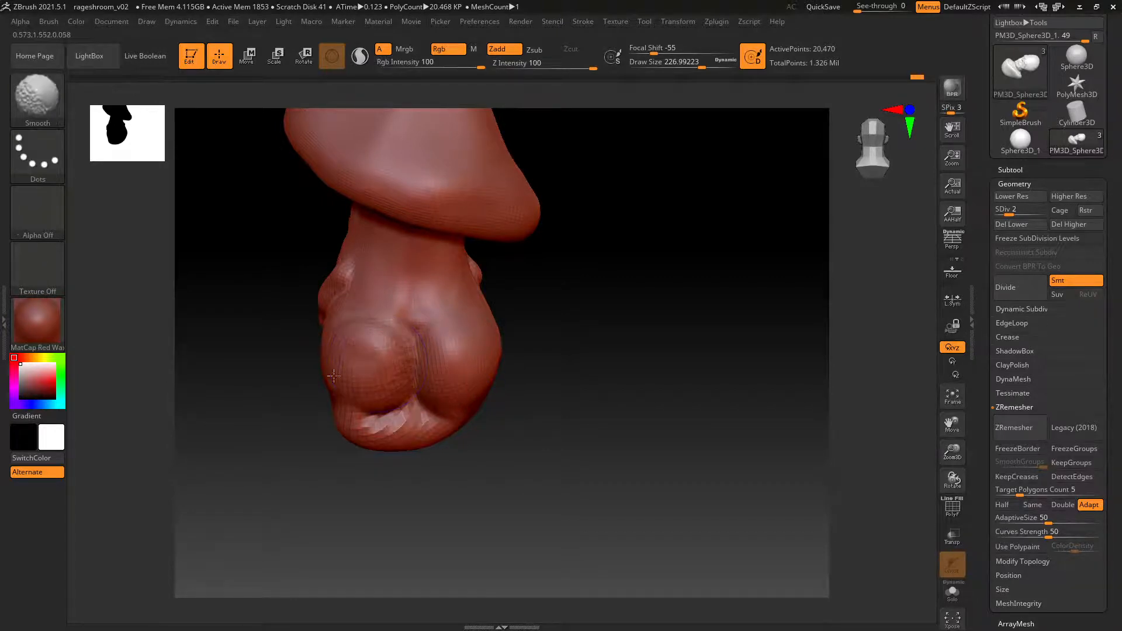
{"action": "mouse_move", "coordinate": [375, 374]}
{"action": "right_mouse_down"}
{"action": "mouse_move", "coordinate": [413, 358]}
{"action": "mouse_move", "coordinate": [357, 383]}
{"action": "right_mouse_up"}
{"action": "mouse_move", "coordinate": [356, 384]}
{"action": "left_mouse_down"}
{"action": "mouse_move", "coordinate": [349, 360]}
{"action": "mouse_move", "coordinate": [337, 390]}
{"action": "mouse_move", "coordinate": [347, 369]}
{"action": "left_mouse_up"}
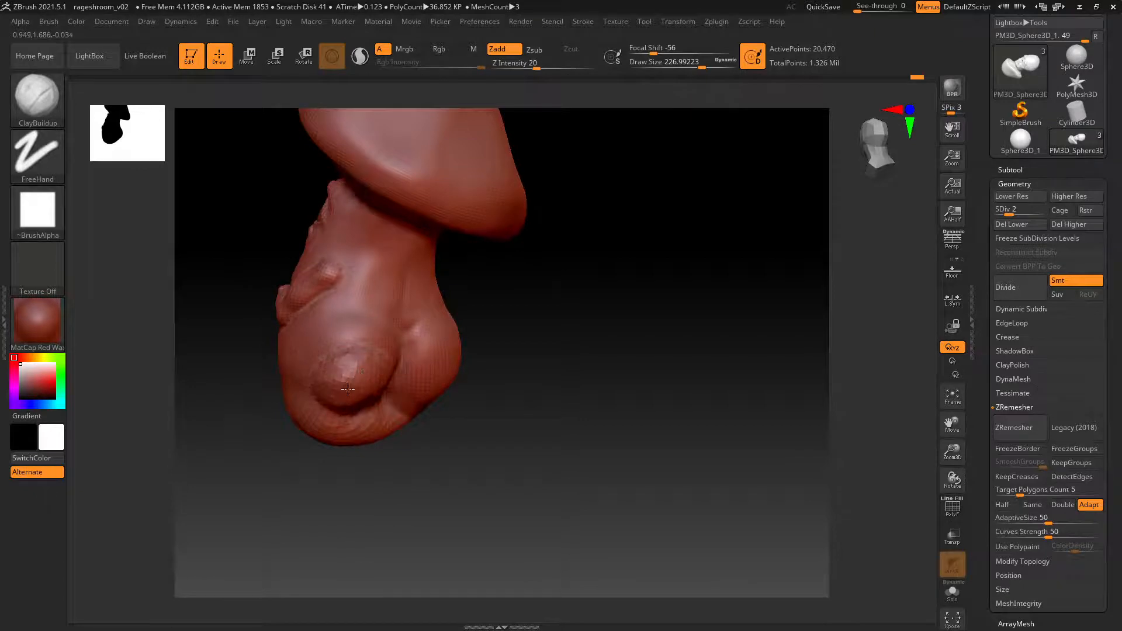
{"action": "right_click_drag", "start_coordinate": [374, 371], "coordinate": [351, 379]}
{"action": "left_click_drag", "start_coordinate": [395, 399], "coordinate": [374, 398]}
{"action": "mouse_move", "coordinate": [504, 402]}
{"action": "left_mouse_down"}
{"action": "mouse_move", "coordinate": [468, 391]}
{"action": "mouse_move", "coordinate": [498, 387]}
{"action": "mouse_move", "coordinate": [478, 418]}
{"action": "left_mouse_up"}
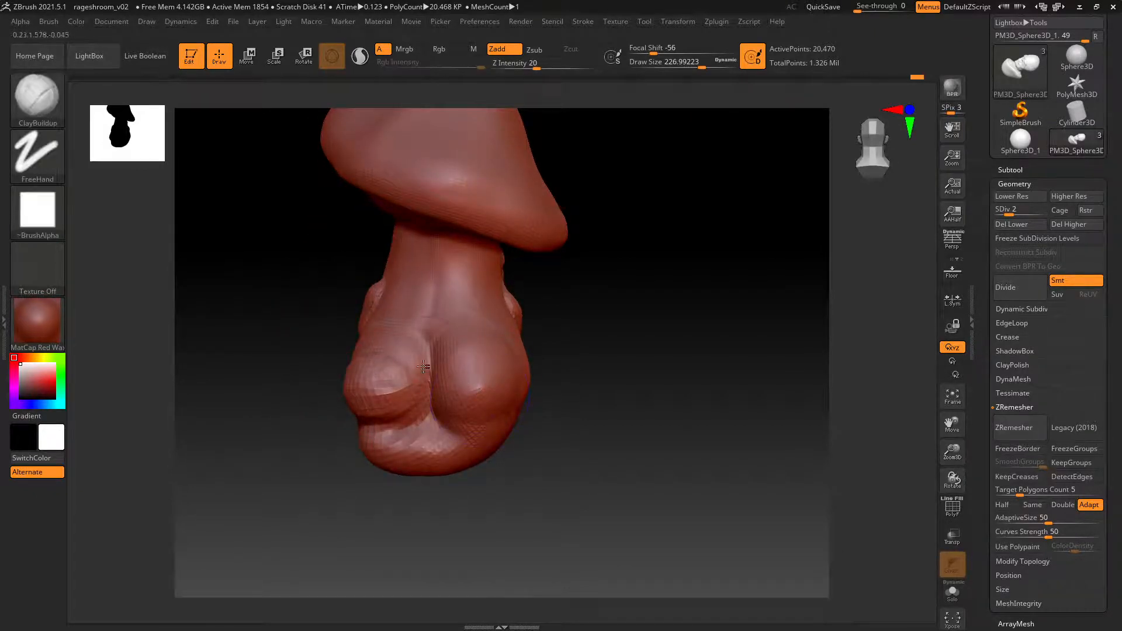
{"action": "mouse_move", "coordinate": [338, 373]}
{"action": "right_mouse_down"}
{"action": "mouse_move", "coordinate": [401, 370]}
{"action": "mouse_move", "coordinate": [371, 365]}
{"action": "mouse_move", "coordinate": [419, 338]}
{"action": "mouse_move", "coordinate": [435, 374]}
{"action": "right_mouse_up"}
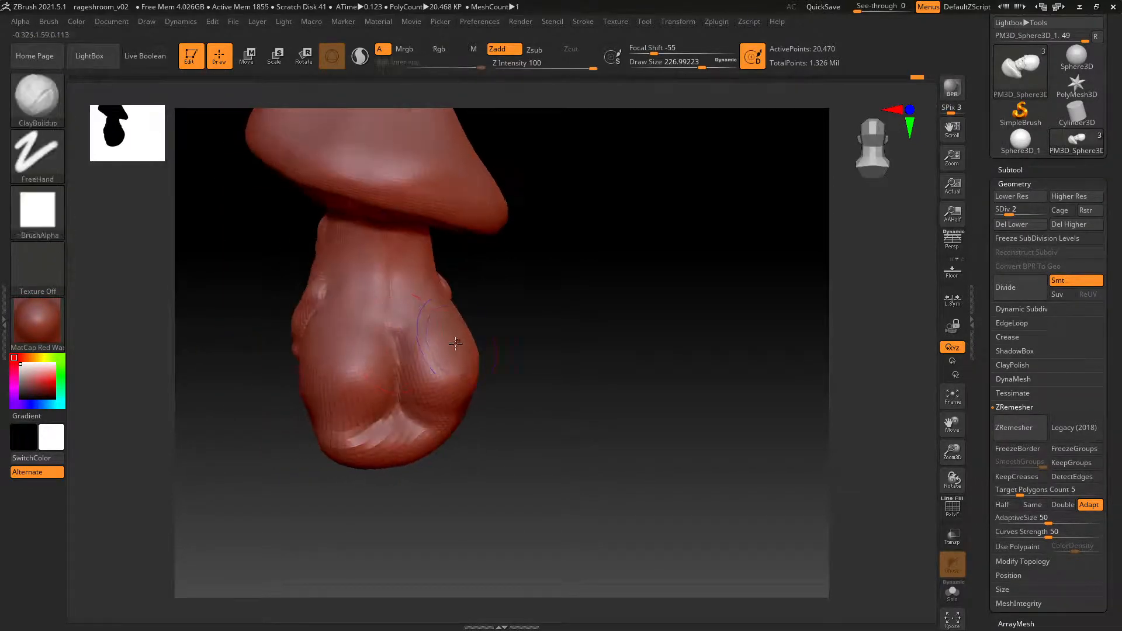
Raise the mesh to subdivision level 4 and build up and smooth the outer side of the rear bulge.
{"action": "left_click_drag", "start_coordinate": [1018, 215], "coordinate": [1032, 216]}
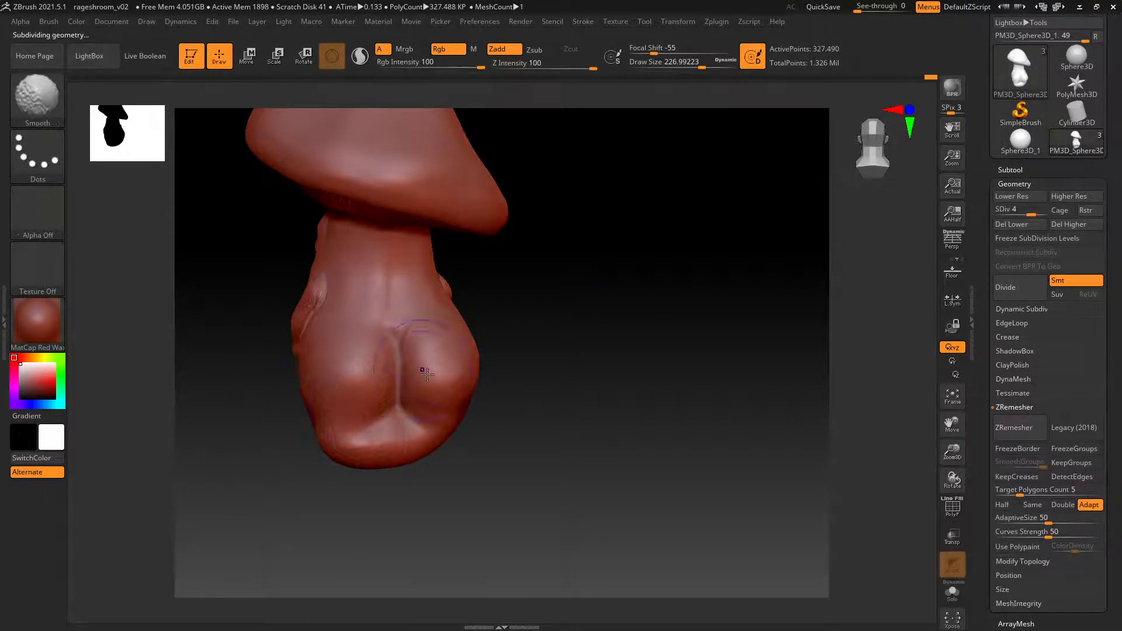
{"action": "mouse_move", "coordinate": [460, 383]}
{"action": "right_mouse_down"}
{"action": "mouse_move", "coordinate": [528, 350]}
{"action": "mouse_move", "coordinate": [447, 351]}
{"action": "mouse_move", "coordinate": [476, 341]}
{"action": "mouse_move", "coordinate": [403, 411]}
{"action": "mouse_move", "coordinate": [465, 345]}
{"action": "mouse_move", "coordinate": [432, 353]}
{"action": "right_mouse_up"}
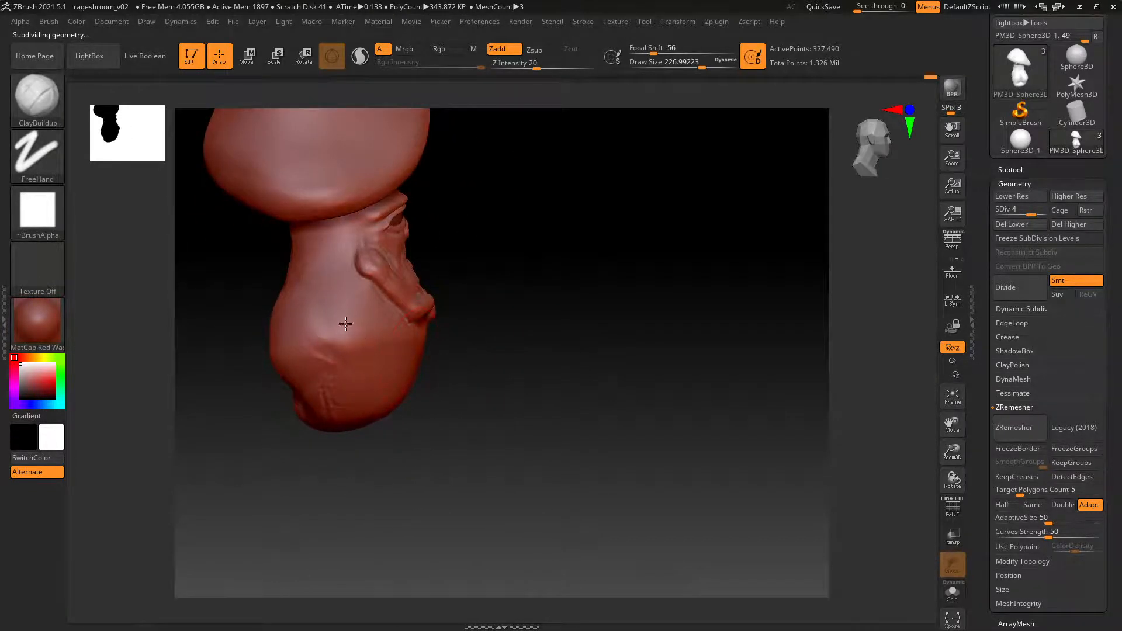
{"action": "mouse_move", "coordinate": [338, 329]}
{"action": "left_mouse_down"}
{"action": "mouse_move", "coordinate": [325, 325]}
{"action": "mouse_move", "coordinate": [380, 329]}
{"action": "mouse_move", "coordinate": [347, 326]}
{"action": "left_mouse_up"}
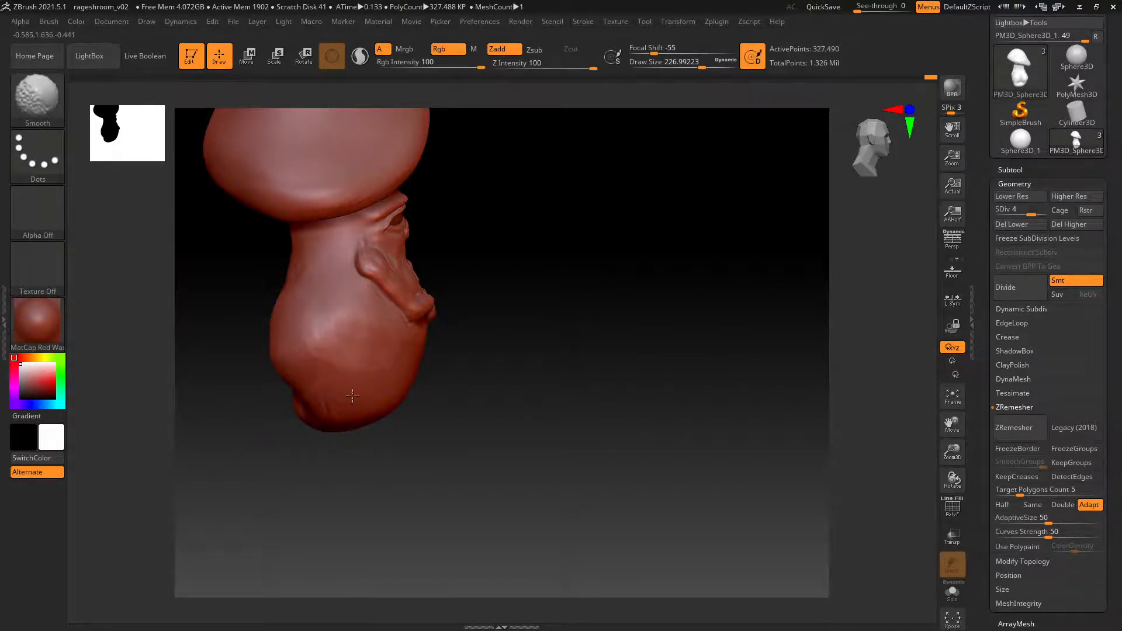
{"action": "mouse_move", "coordinate": [351, 374]}
{"action": "right_mouse_down"}
{"action": "mouse_move", "coordinate": [438, 350]}
{"action": "mouse_move", "coordinate": [361, 318]}
{"action": "right_mouse_up"}
{"action": "left_click_drag", "start_coordinate": [361, 318], "coordinate": [363, 298]}
{"action": "mouse_move", "coordinate": [354, 367]}
{"action": "left_mouse_down"}
{"action": "mouse_move", "coordinate": [341, 326]}
{"action": "mouse_move", "coordinate": [365, 351]}
{"action": "left_mouse_up"}
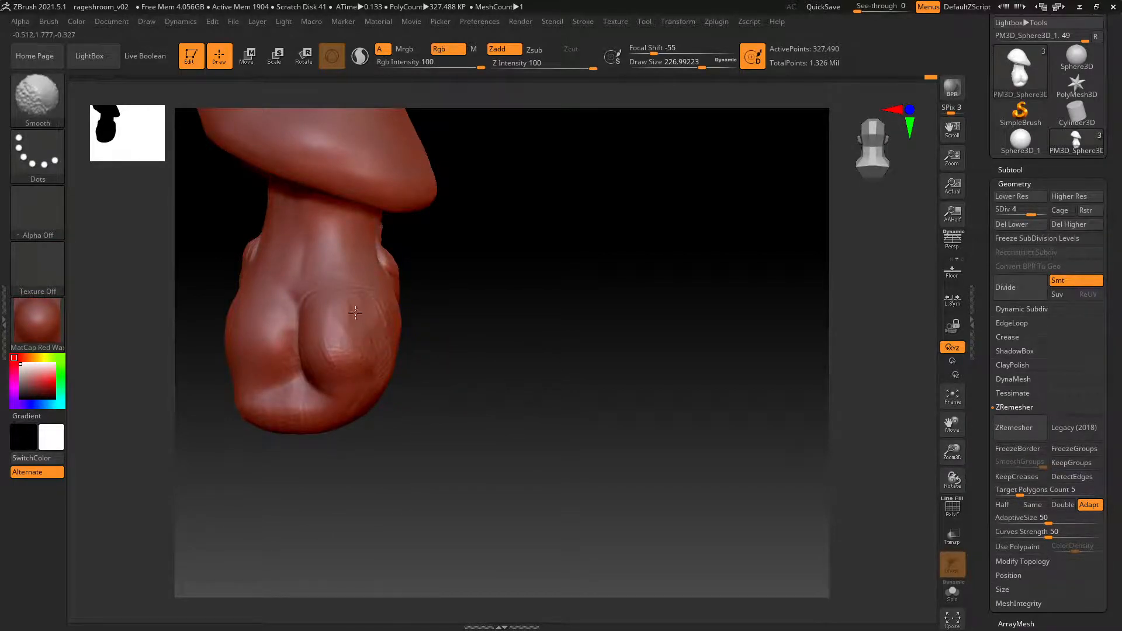
Add ClayBuildup volume from the bulge around the flank to below the crossed arm, smoothing the strokes.
{"action": "mouse_move", "coordinate": [413, 319]}
{"action": "right_mouse_down"}
{"action": "mouse_move", "coordinate": [356, 318]}
{"action": "mouse_move", "coordinate": [374, 349]}
{"action": "mouse_move", "coordinate": [341, 359]}
{"action": "right_mouse_up"}
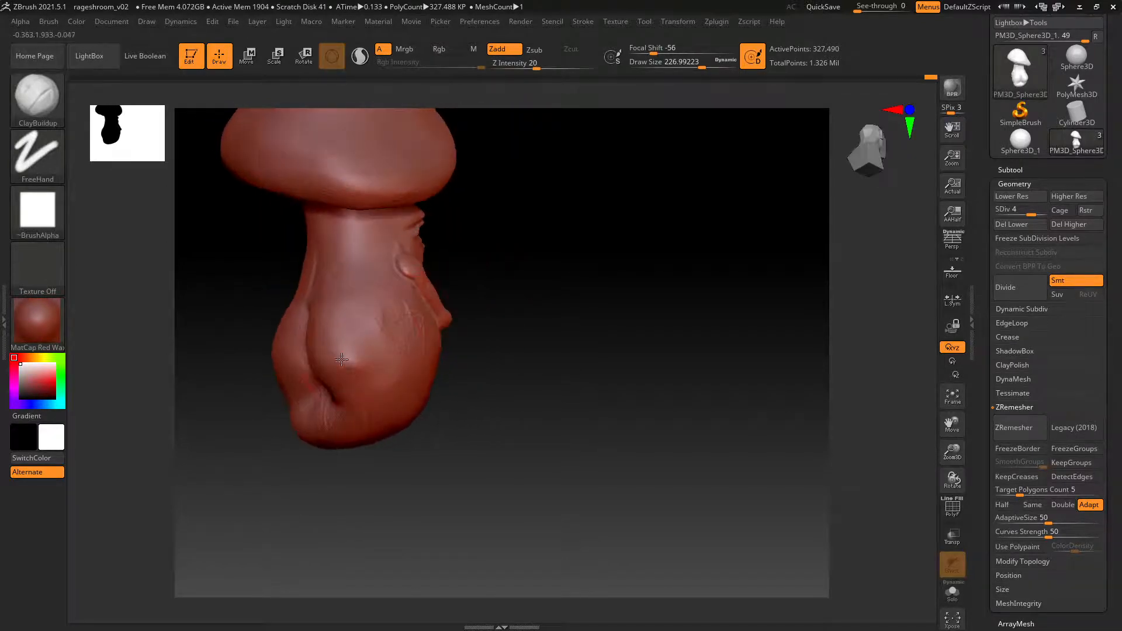
{"action": "left_click_drag", "start_coordinate": [365, 354], "coordinate": [335, 305]}
{"action": "key", "text": "shift"}
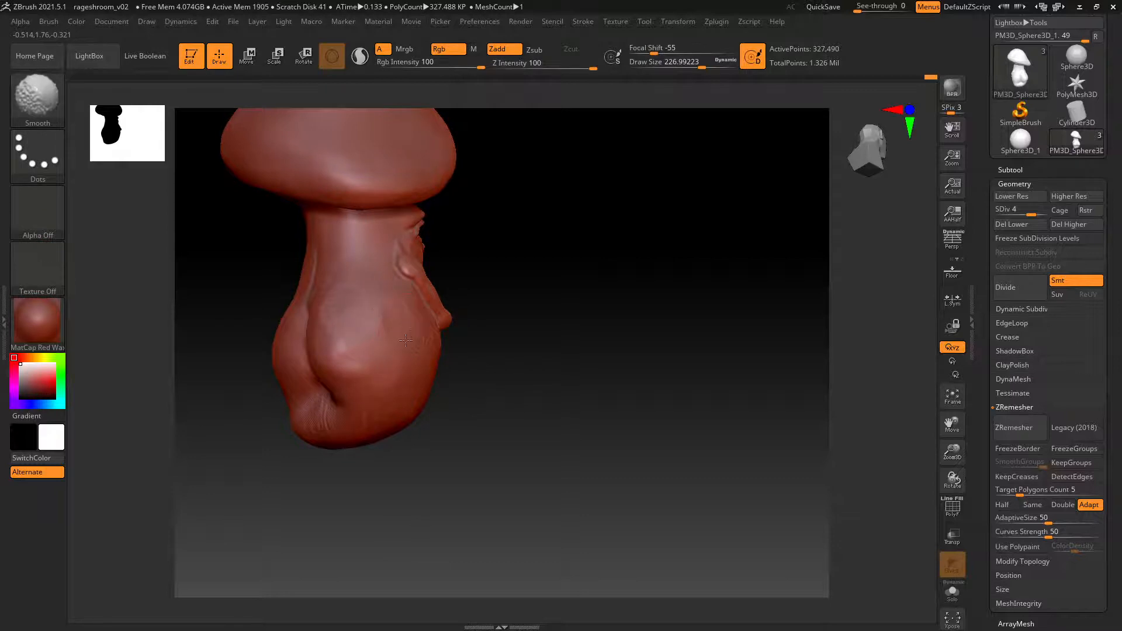
{"action": "mouse_move", "coordinate": [405, 340]}
{"action": "right_mouse_down"}
{"action": "mouse_move", "coordinate": [341, 331]}
{"action": "mouse_move", "coordinate": [380, 308]}
{"action": "mouse_move", "coordinate": [425, 329]}
{"action": "right_mouse_up"}
{"action": "key", "text": "shift"}
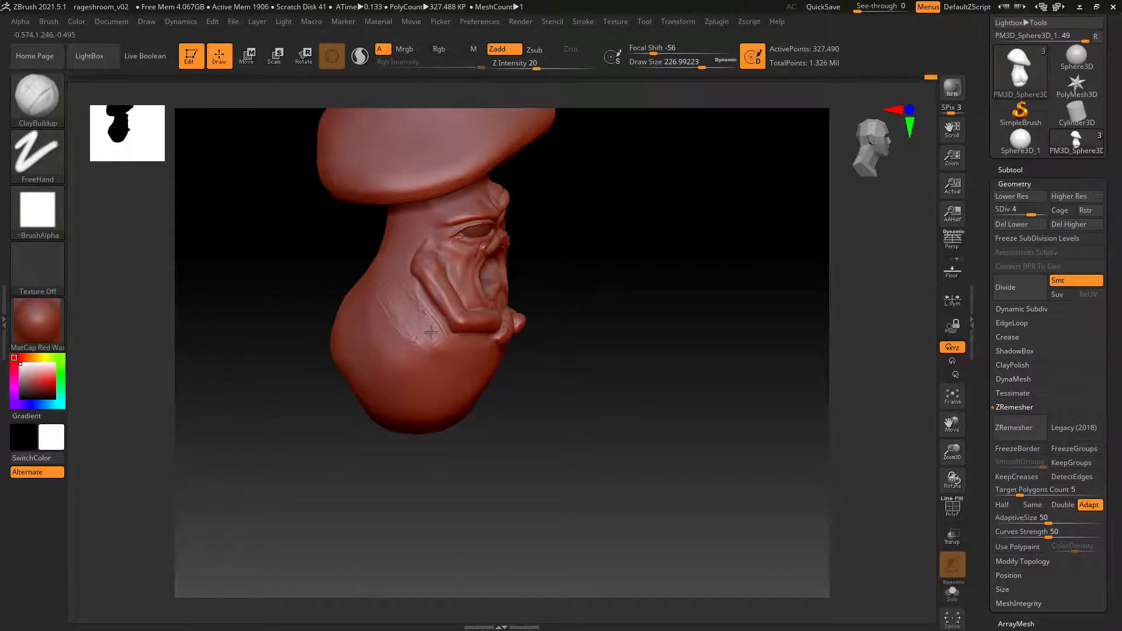
{"action": "key", "text": "shift"}
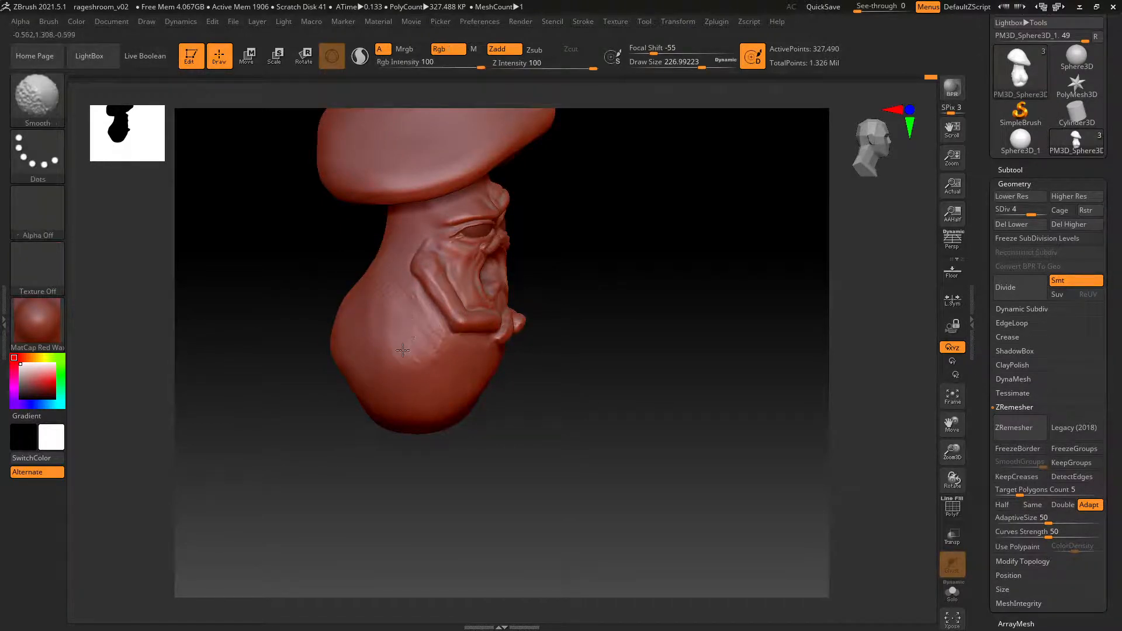
{"action": "right_click_drag", "start_coordinate": [402, 342], "coordinate": [372, 316]}
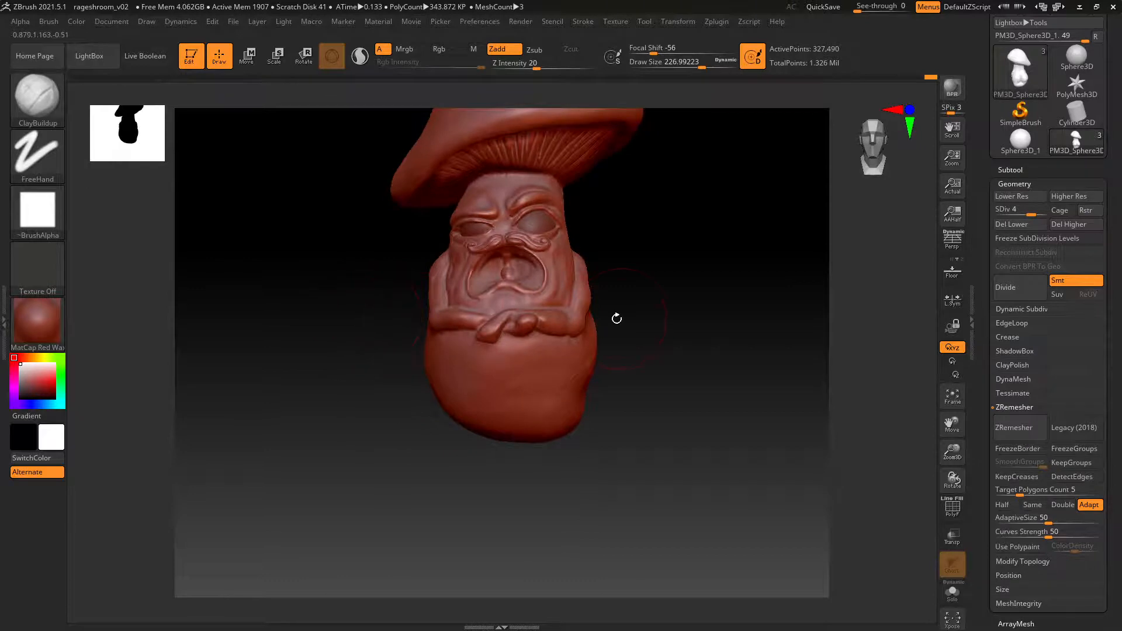
{"action": "right_click_drag", "start_coordinate": [616, 318], "coordinate": [528, 343]}
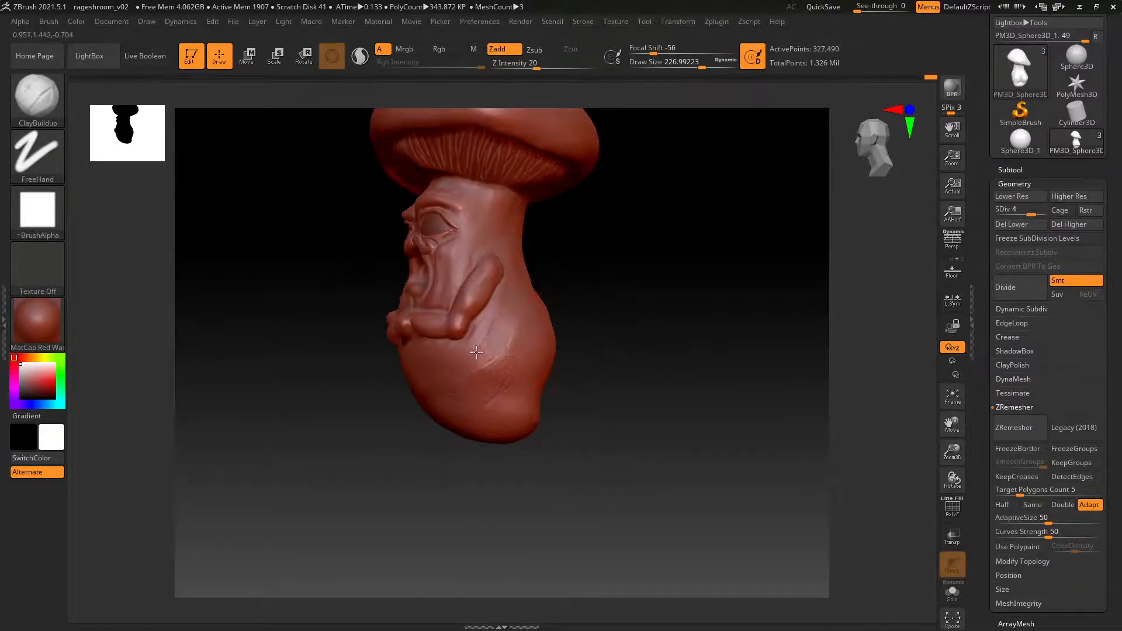
{"action": "left_click_drag", "start_coordinate": [489, 320], "coordinate": [481, 354]}
{"action": "key", "text": "ctrl+z"}
{"action": "key", "text": "ctrl+z"}
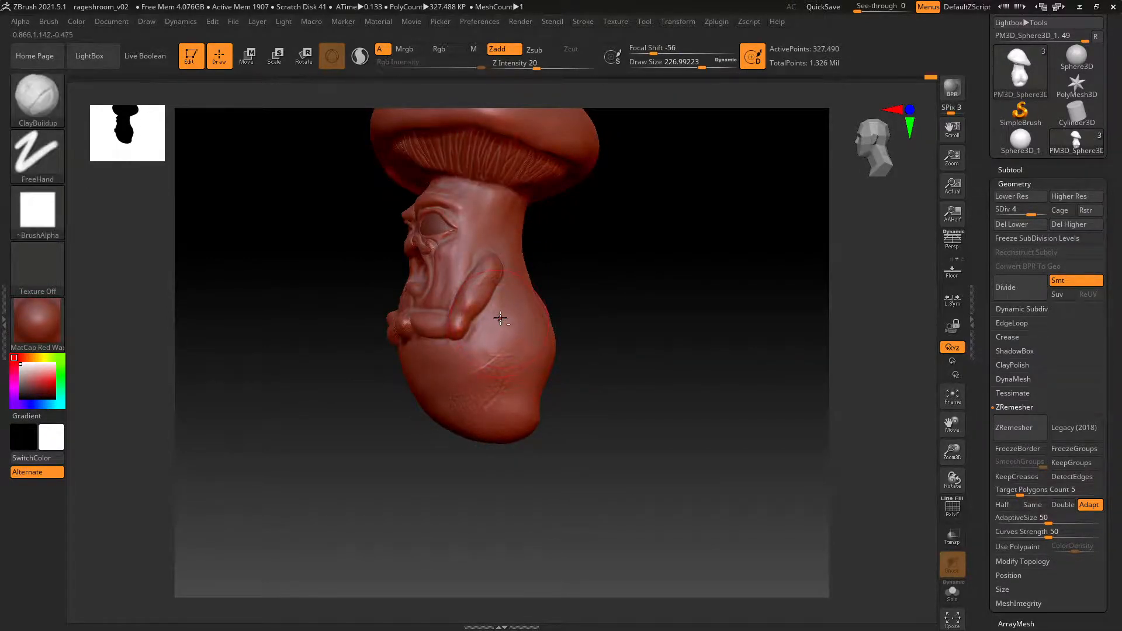
Build up the base beneath the other elbow with ClayBuildup and smooth the area.
{"action": "mouse_move", "coordinate": [498, 318]}
{"action": "left_mouse_down"}
{"action": "mouse_move", "coordinate": [481, 346]}
{"action": "mouse_move", "coordinate": [496, 356]}
{"action": "mouse_move", "coordinate": [502, 339]}
{"action": "left_mouse_up"}
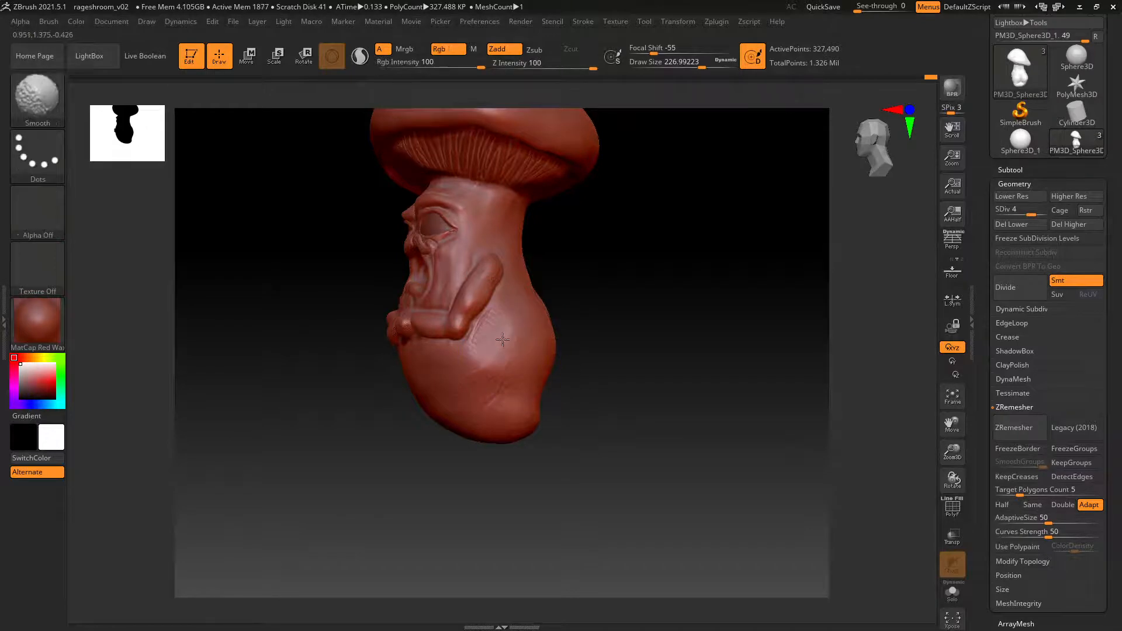
{"action": "right_click_drag", "start_coordinate": [490, 361], "coordinate": [476, 359]}
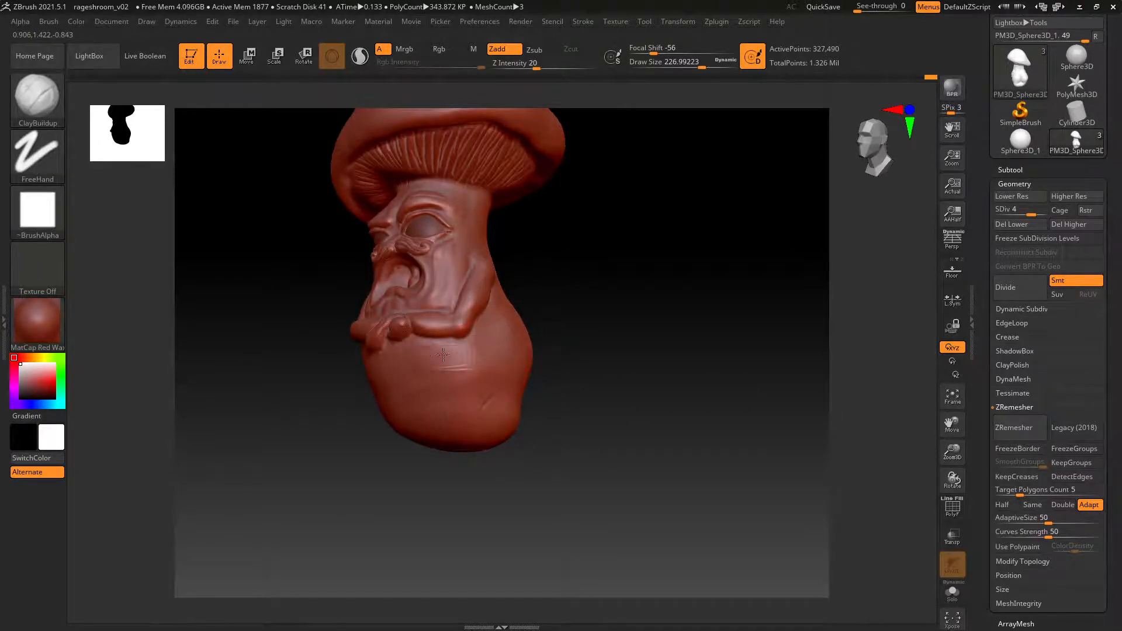
{"action": "left_click_drag", "start_coordinate": [479, 355], "coordinate": [442, 364], "text": "shift"}
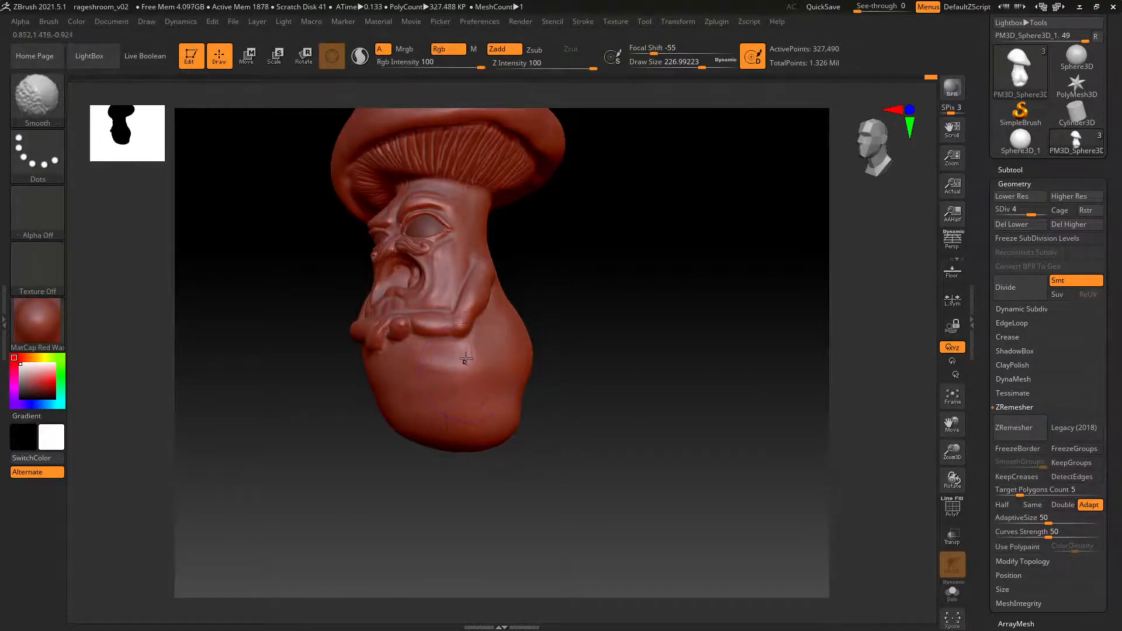
Fill out the front of the belly below the crossed arms with ClayBuildup strokes and smooth them.
{"action": "right_click_drag", "start_coordinate": [466, 358], "coordinate": [468, 381]}
{"action": "left_click_drag", "start_coordinate": [468, 381], "coordinate": [368, 399]}
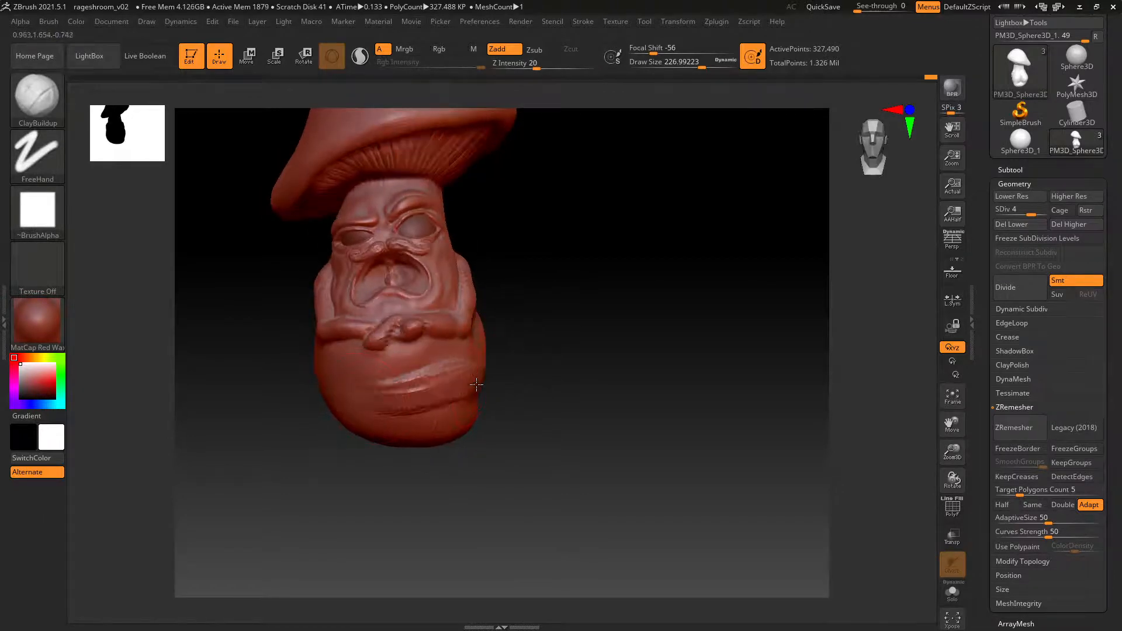
{"action": "right_click_drag", "start_coordinate": [476, 384], "coordinate": [438, 386]}
{"action": "mouse_move", "coordinate": [467, 391]}
{"action": "left_mouse_down"}
{"action": "mouse_move", "coordinate": [486, 388]}
{"action": "mouse_move", "coordinate": [459, 392]}
{"action": "left_mouse_up"}
{"action": "mouse_move", "coordinate": [437, 413]}
{"action": "right_mouse_down"}
{"action": "mouse_move", "coordinate": [455, 386]}
{"action": "mouse_move", "coordinate": [428, 381]}
{"action": "right_mouse_up"}
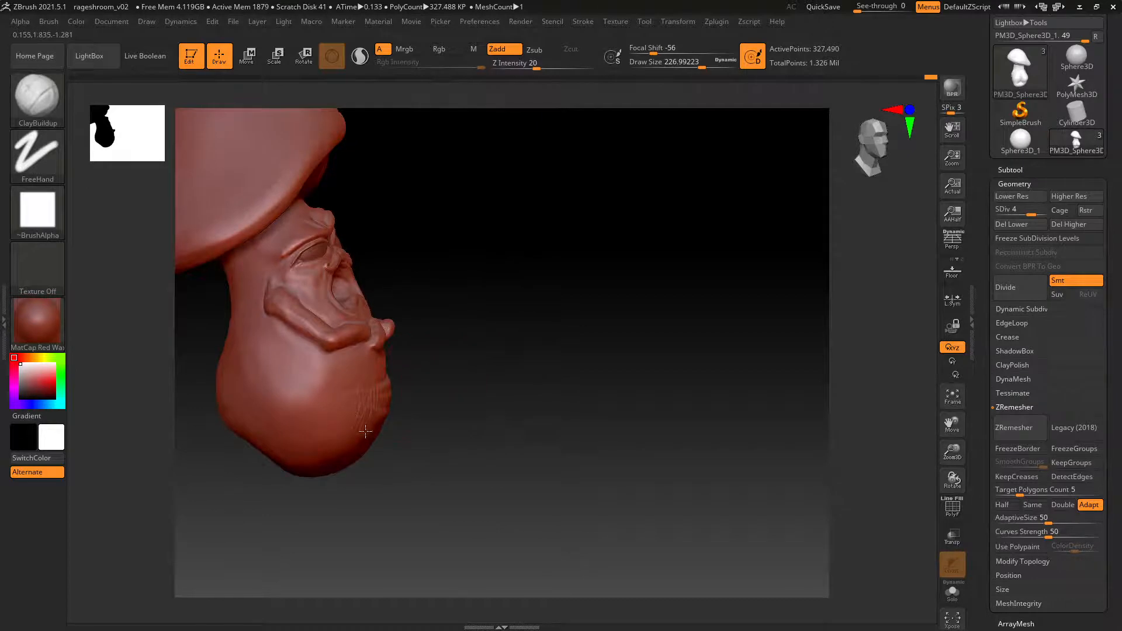
{"action": "right_click_drag", "start_coordinate": [345, 412], "coordinate": [329, 405]}
{"action": "key", "text": "shift"}
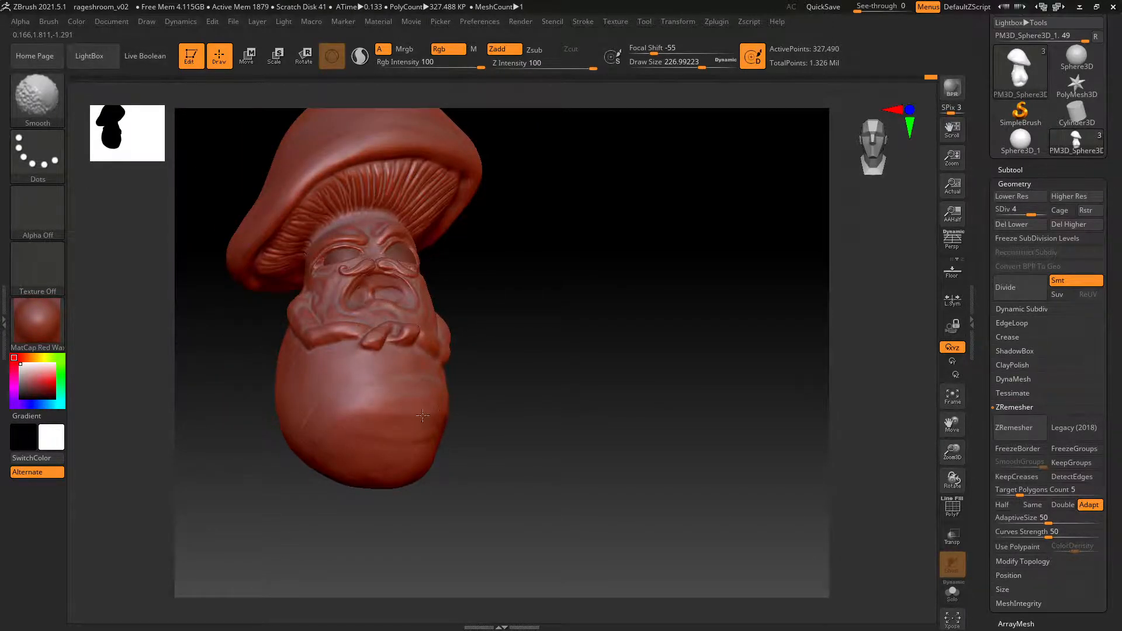
{"action": "mouse_move", "coordinate": [424, 414]}
{"action": "right_mouse_down"}
{"action": "mouse_move", "coordinate": [453, 408]}
{"action": "mouse_move", "coordinate": [423, 415]}
{"action": "mouse_move", "coordinate": [478, 341]}
{"action": "right_mouse_up"}
{"action": "key", "text": "shift"}
Raise the mesh to subdivision level 5 and sharpen the crease beneath the rear bulge with DamStandard, smoothing the stroke.
{"action": "key", "text": "b"}
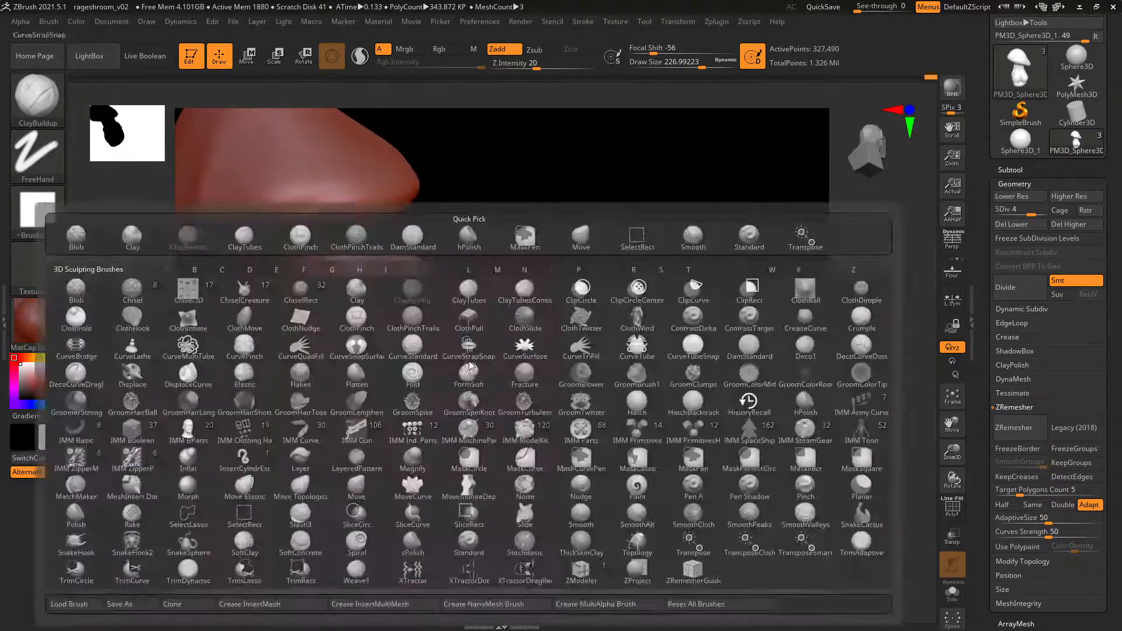
{"action": "key", "text": "d"}
{"action": "key", "text": "s"}
{"action": "left_click_drag", "start_coordinate": [1029, 213], "coordinate": [1048, 213]}
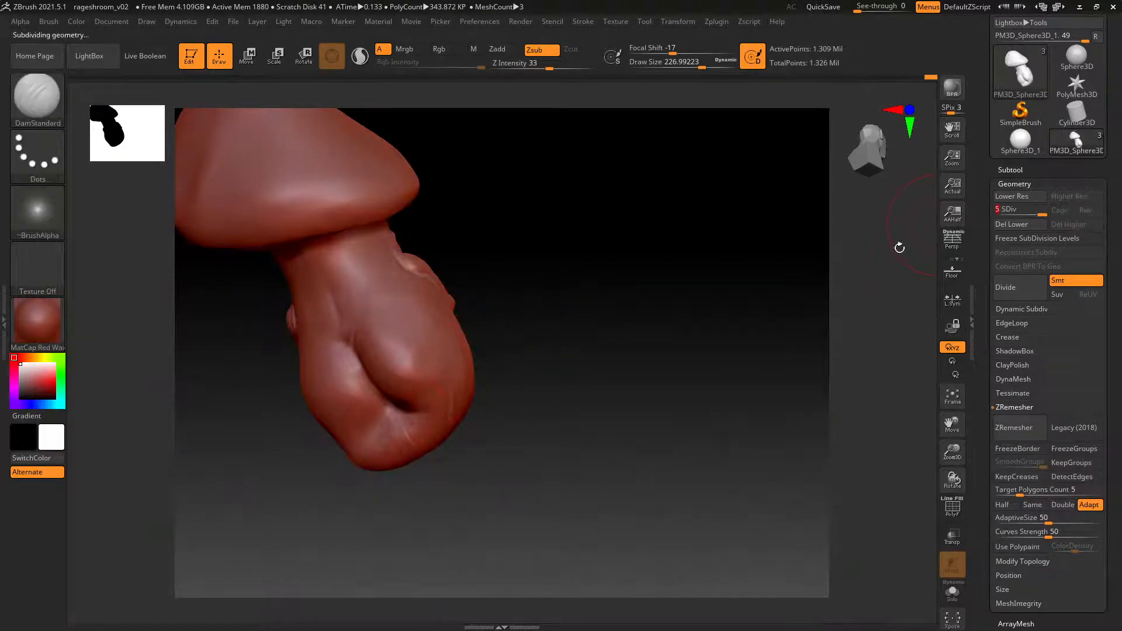
{"action": "right_click_drag", "start_coordinate": [481, 329], "coordinate": [525, 273], "text": "alt"}
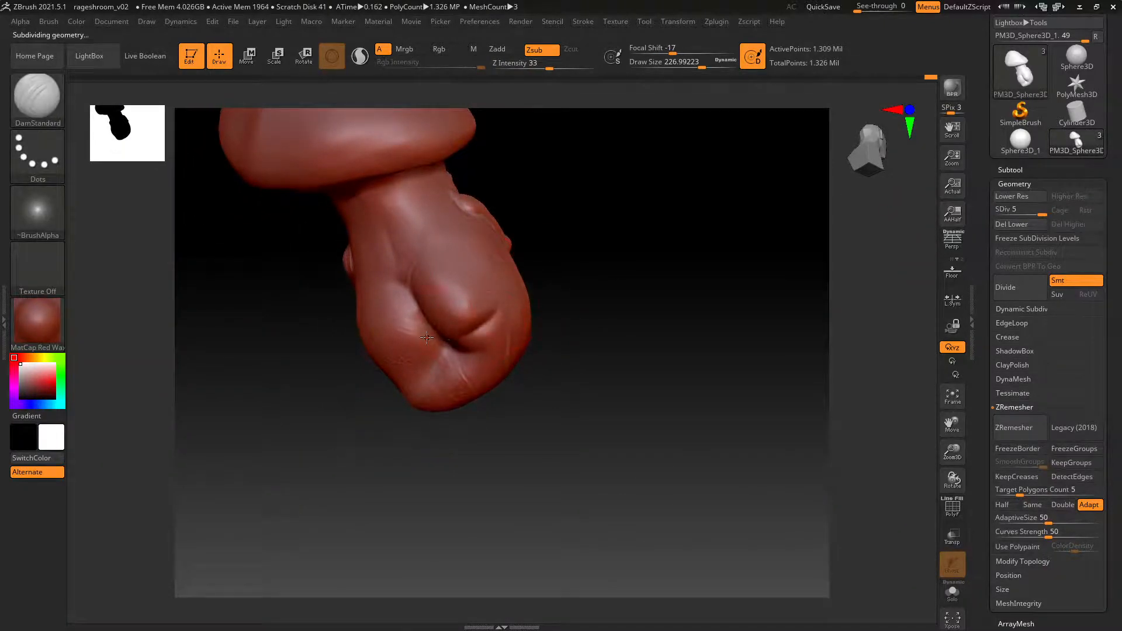
{"action": "mouse_move", "coordinate": [441, 333]}
{"action": "right_mouse_down"}
{"action": "mouse_move", "coordinate": [466, 316]}
{"action": "mouse_move", "coordinate": [446, 326]}
{"action": "right_mouse_up"}
{"action": "left_click_drag", "start_coordinate": [446, 325], "coordinate": [531, 321], "text": "shift"}
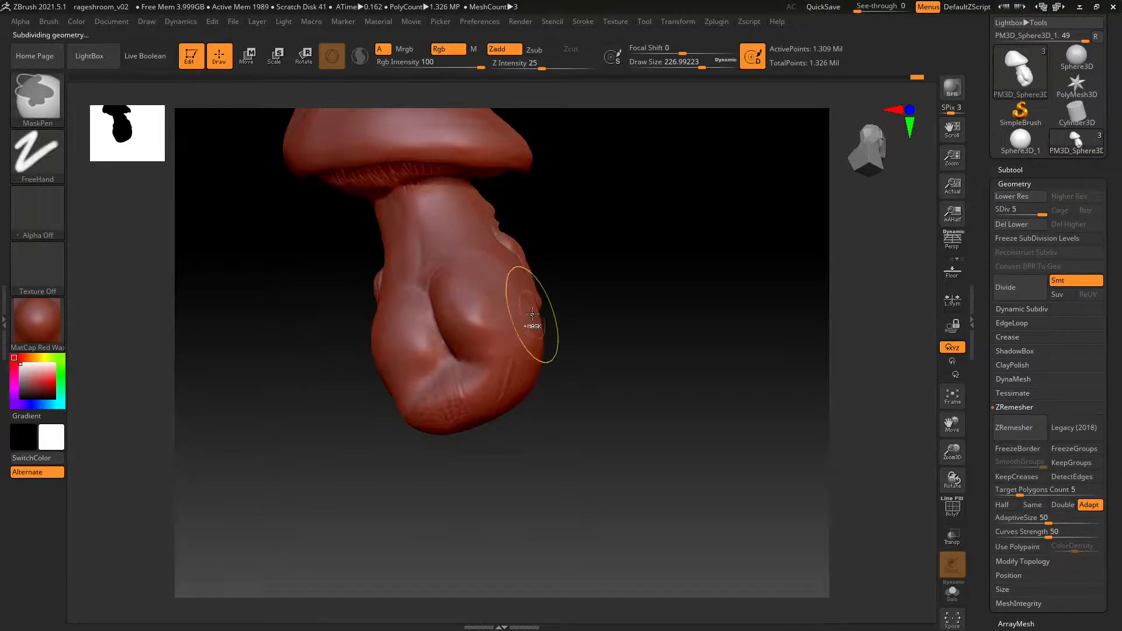
Carve the folds under both rear bulges with DamStandard where they meet the central crease.
{"action": "right_click_drag", "start_coordinate": [531, 322], "coordinate": [608, 303]}
{"action": "right_click_drag", "start_coordinate": [502, 328], "coordinate": [420, 345]}
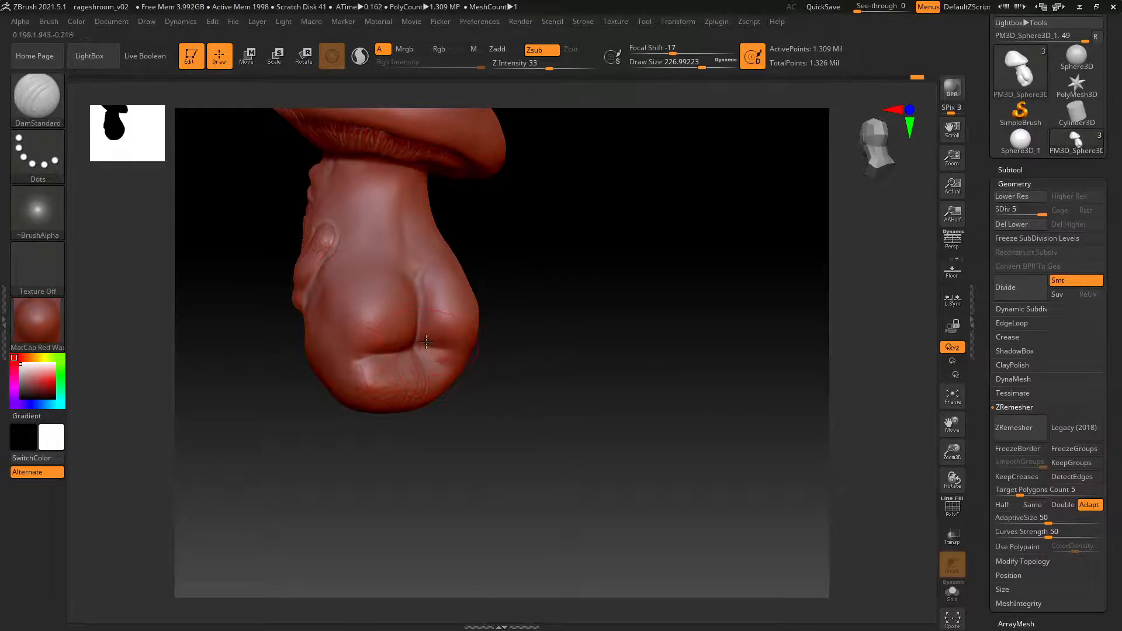
{"action": "right_click_drag", "start_coordinate": [461, 335], "coordinate": [415, 353]}
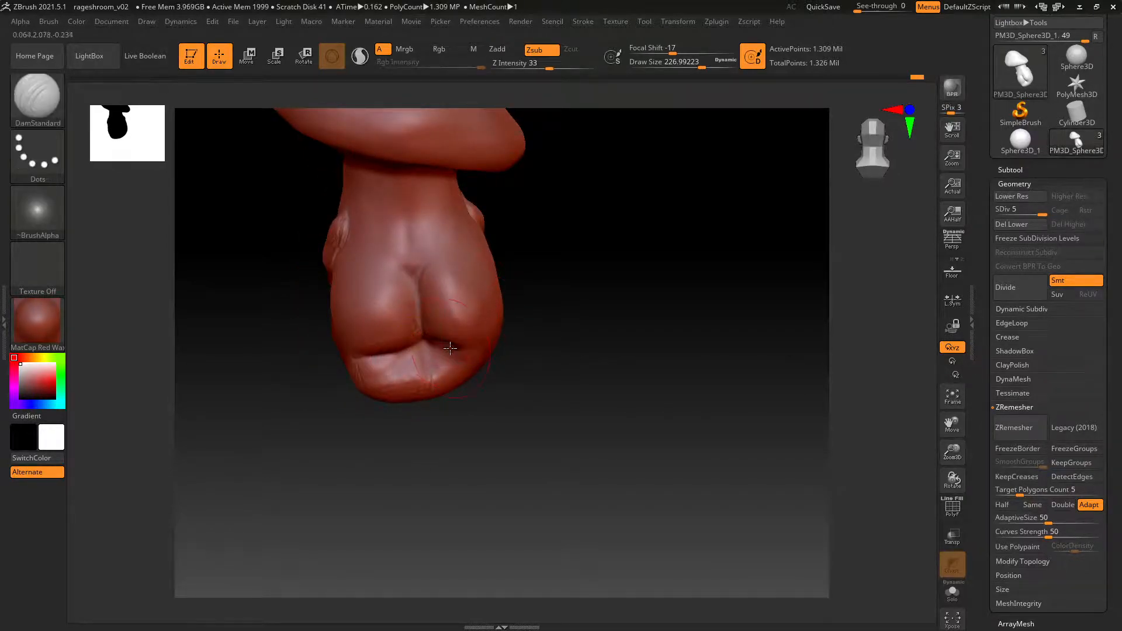
{"action": "right_click_drag", "start_coordinate": [441, 343], "coordinate": [449, 343]}
{"action": "mouse_move", "coordinate": [474, 341]}
{"action": "left_mouse_down"}
{"action": "mouse_move", "coordinate": [490, 331]}
{"action": "mouse_move", "coordinate": [447, 337]}
{"action": "left_mouse_up"}
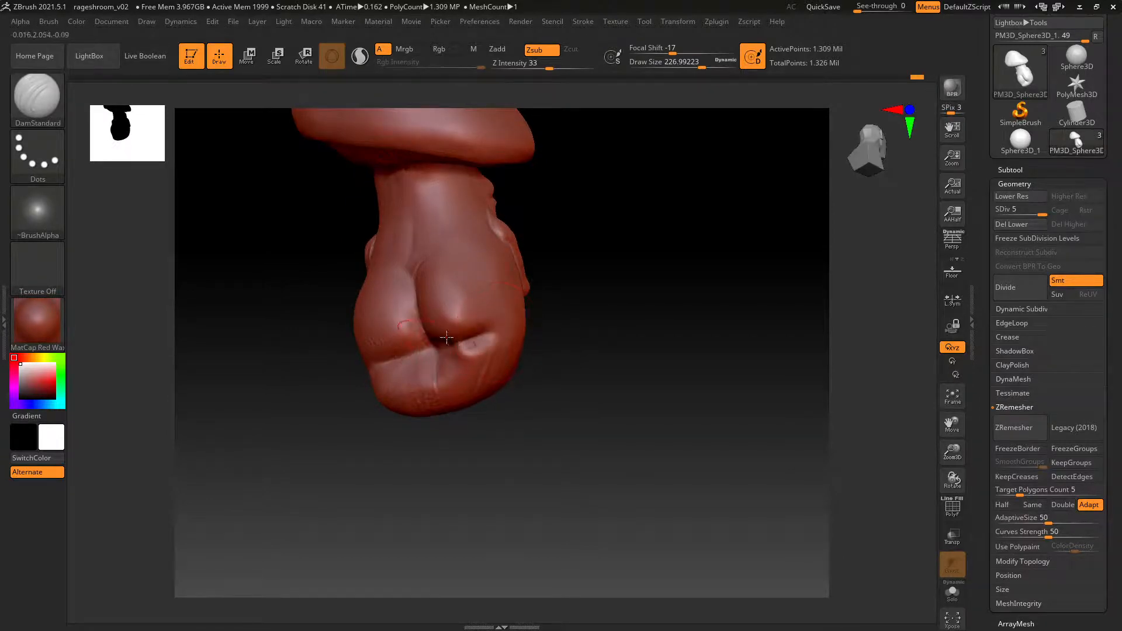
Fill out the base below the rear bulge with ClayTubes and smooth it at subdivision level 3.
{"action": "key", "text": "b"}
{"action": "key", "text": "c"}
{"action": "key", "text": "t"}
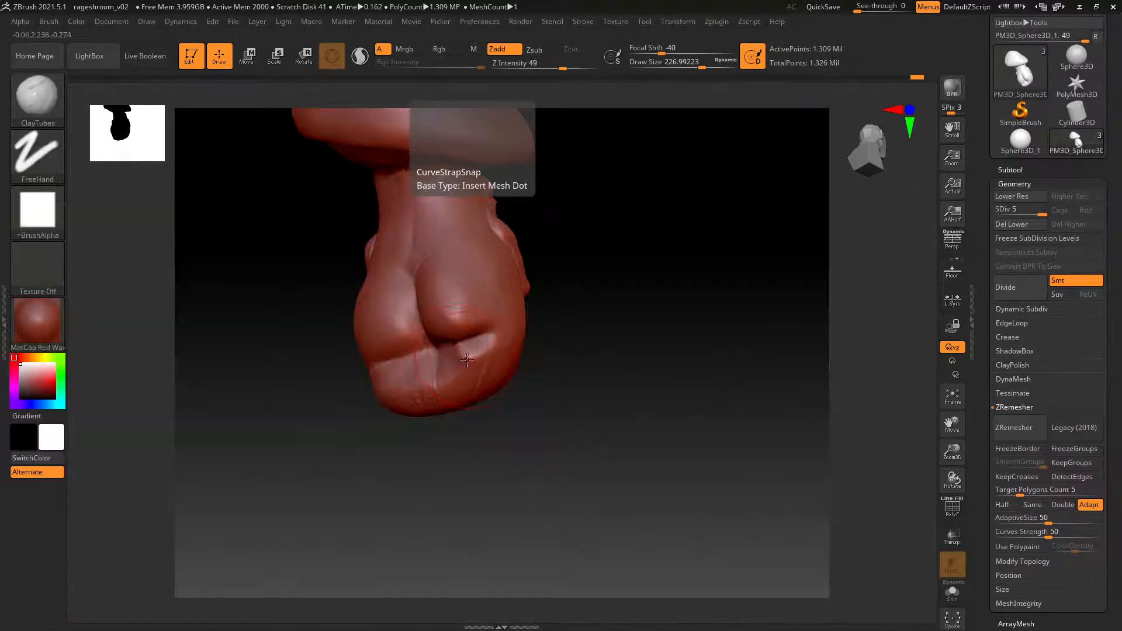
{"action": "mouse_move", "coordinate": [490, 347]}
{"action": "left_mouse_down"}
{"action": "mouse_move", "coordinate": [442, 354]}
{"action": "mouse_move", "coordinate": [467, 365]}
{"action": "mouse_move", "coordinate": [453, 362]}
{"action": "mouse_move", "coordinate": [459, 371]}
{"action": "left_mouse_up"}
{"action": "key", "text": "shift"}
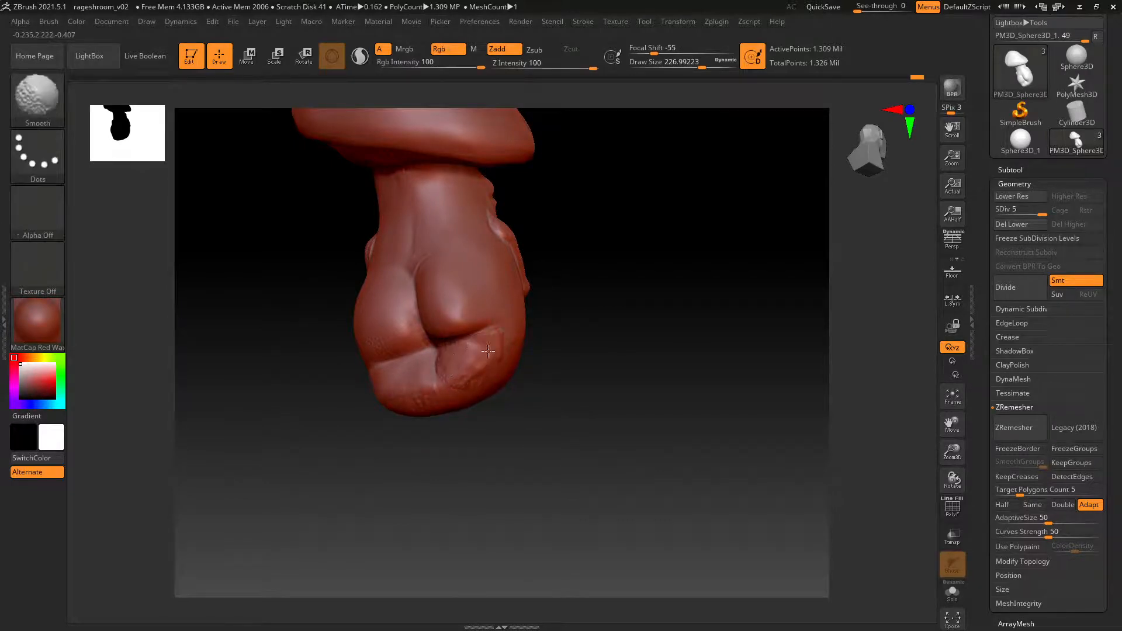
{"action": "key", "text": "shift+d"}
{"action": "key", "text": "shift+d"}
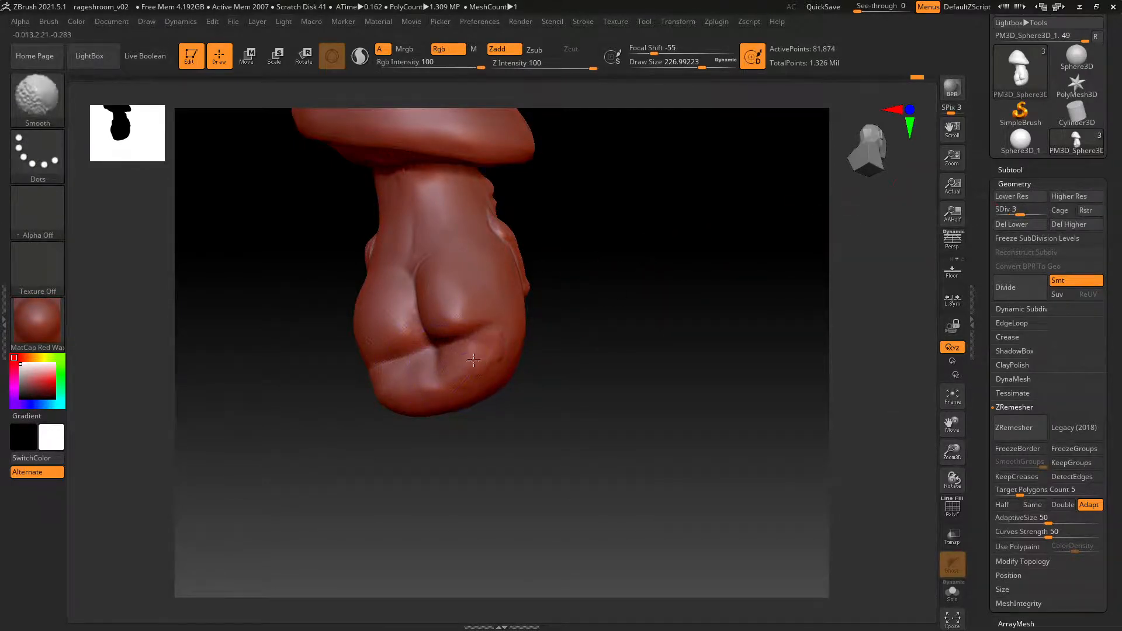
{"action": "right_click_drag", "start_coordinate": [473, 360], "coordinate": [449, 367]}
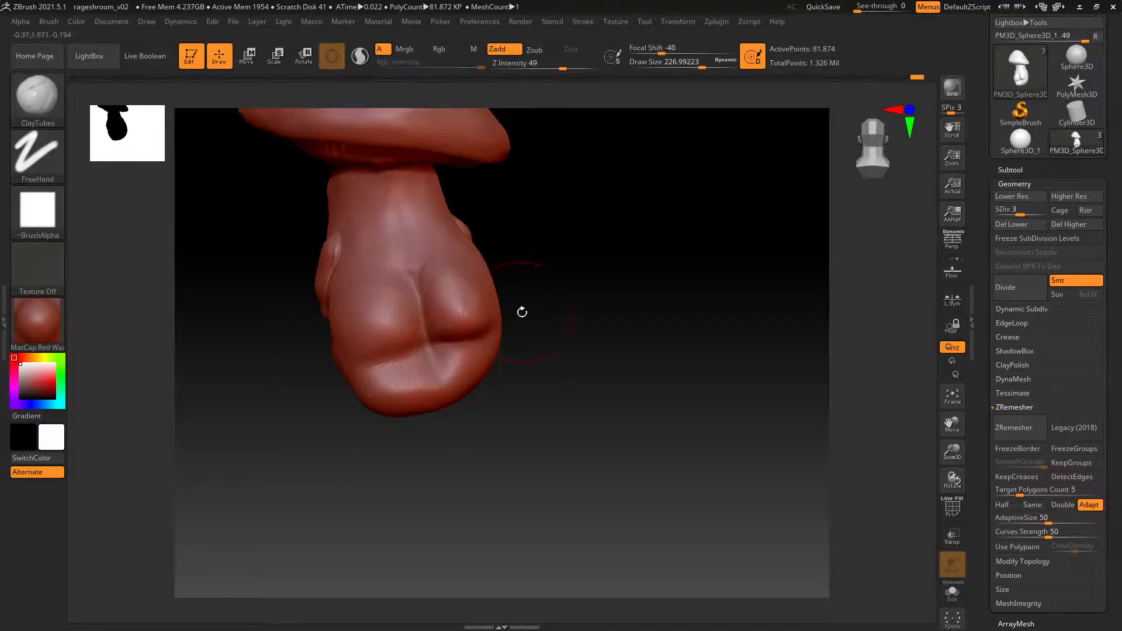
Build up the upper part of the rear bulge with ClayTubes and smooth the added volume.
{"action": "right_click_drag", "start_coordinate": [522, 312], "coordinate": [509, 291]}
{"action": "mouse_move", "coordinate": [499, 312]}
{"action": "left_mouse_down"}
{"action": "mouse_move", "coordinate": [506, 295]}
{"action": "mouse_move", "coordinate": [497, 297]}
{"action": "left_mouse_up"}
{"action": "mouse_move", "coordinate": [491, 291]}
{"action": "right_mouse_down"}
{"action": "mouse_move", "coordinate": [524, 268]}
{"action": "mouse_move", "coordinate": [493, 296]}
{"action": "mouse_move", "coordinate": [471, 276]}
{"action": "mouse_move", "coordinate": [549, 242]}
{"action": "mouse_move", "coordinate": [479, 269]}
{"action": "mouse_move", "coordinate": [439, 253]}
{"action": "right_mouse_up"}
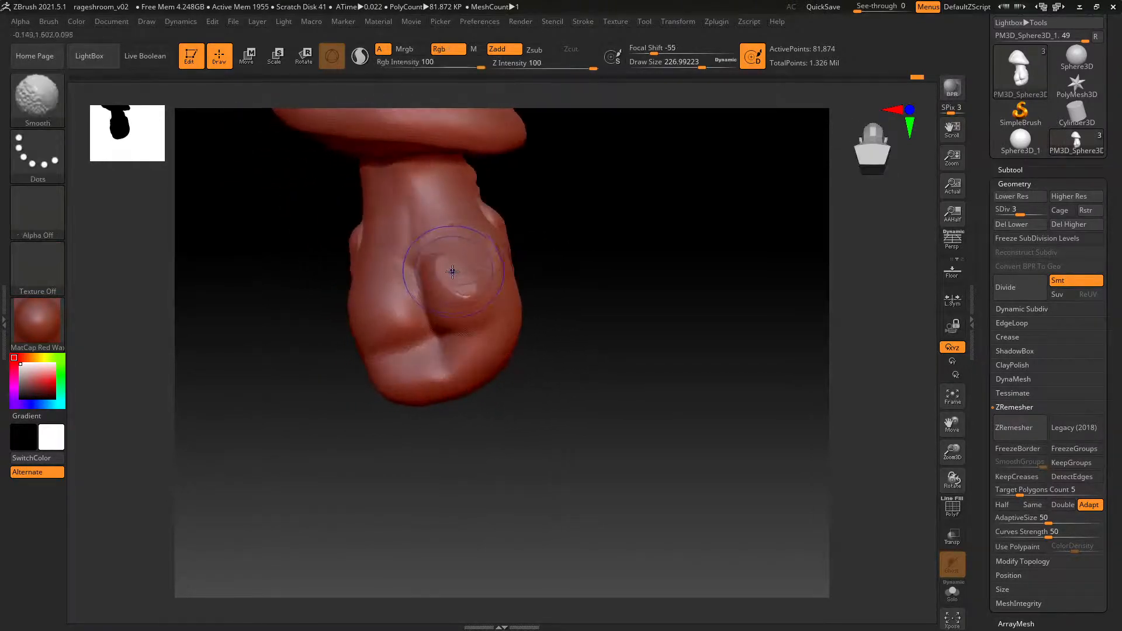
{"action": "key", "text": "shift"}
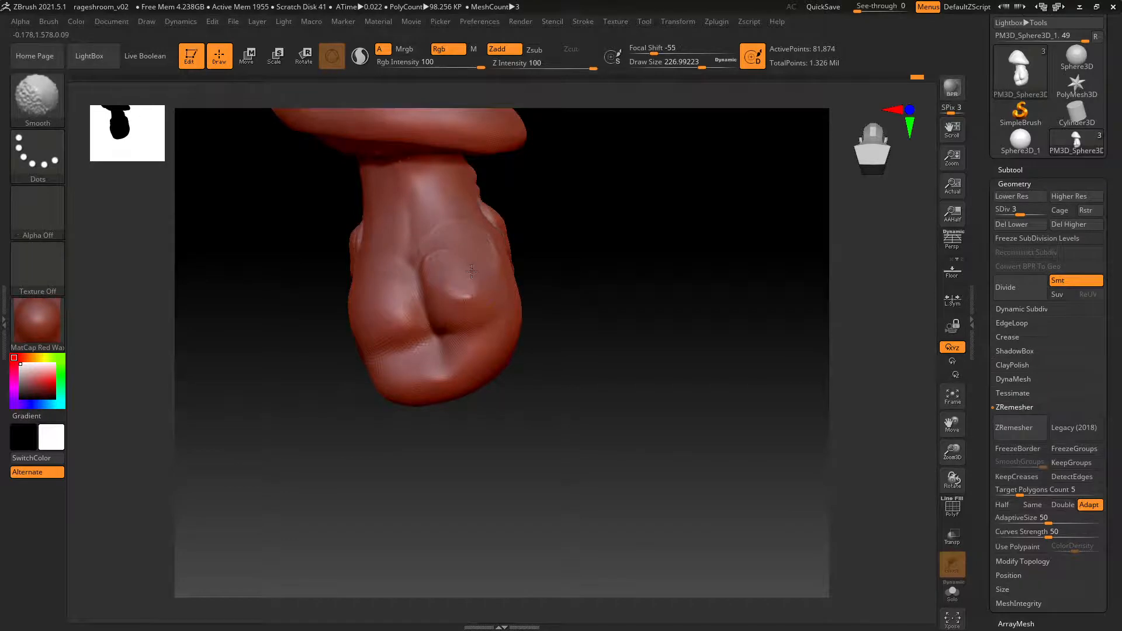
{"action": "mouse_move", "coordinate": [468, 229]}
{"action": "right_mouse_down"}
{"action": "mouse_move", "coordinate": [474, 295]}
{"action": "mouse_move", "coordinate": [524, 253]}
{"action": "mouse_move", "coordinate": [531, 266]}
{"action": "mouse_move", "coordinate": [514, 288]}
{"action": "right_mouse_up"}
Deepen the crease between the rear bulges with DamStandard at subdivision level 5 and smooth the surrounding surface.
{"action": "key", "text": "b"}
{"action": "key", "text": "d"}
{"action": "key", "text": "s"}
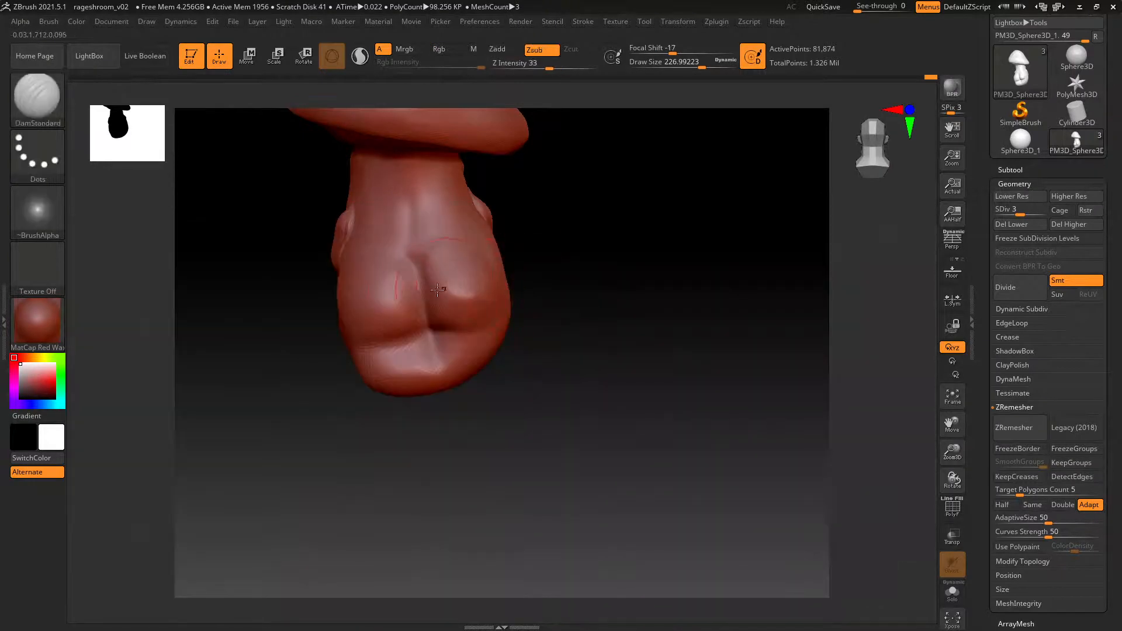
{"action": "key", "text": "d"}
{"action": "key", "text": "d"}
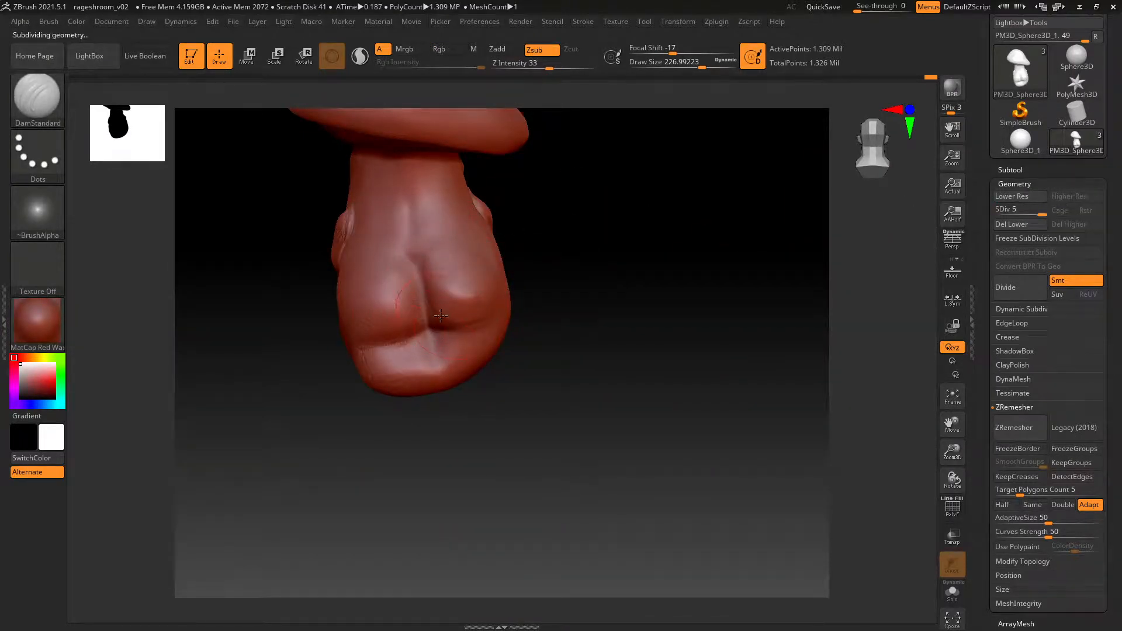
{"action": "key", "text": "shift"}
{"action": "right_click_drag", "start_coordinate": [421, 353], "coordinate": [366, 358]}
{"action": "mouse_move", "coordinate": [466, 326]}
{"action": "right_mouse_down"}
{"action": "mouse_move", "coordinate": [485, 320]}
{"action": "mouse_move", "coordinate": [424, 288]}
{"action": "mouse_move", "coordinate": [626, 283]}
{"action": "right_mouse_up"}
{"action": "key", "text": "shift+f"}
{"action": "key", "text": "shift+f"}
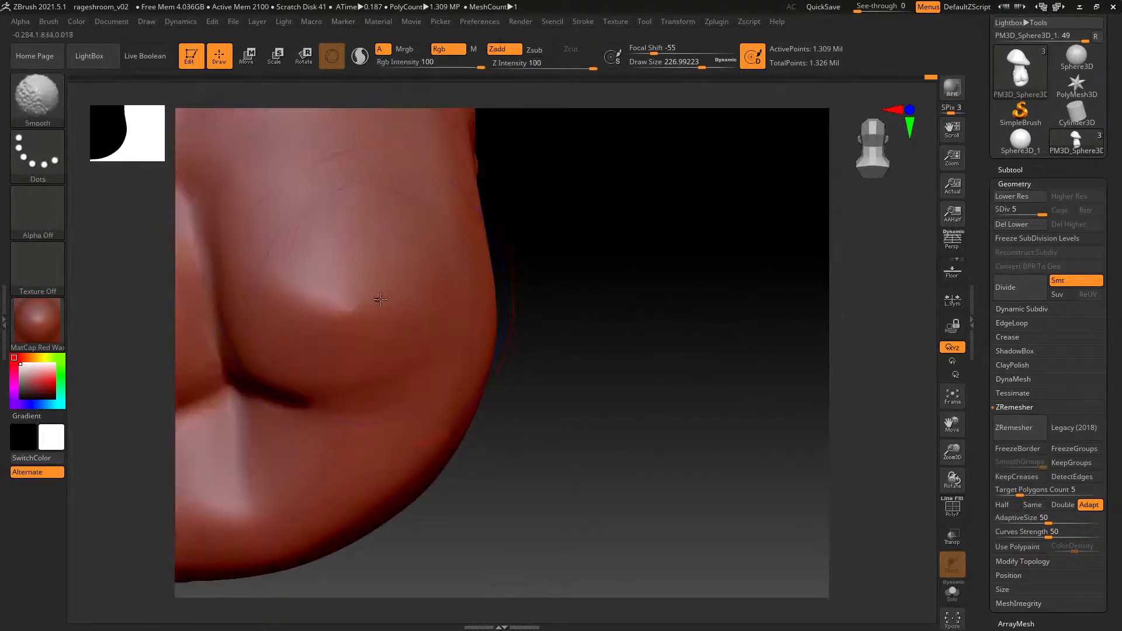
{"action": "right_click_drag", "start_coordinate": [433, 297], "coordinate": [402, 295], "text": "ctrl"}
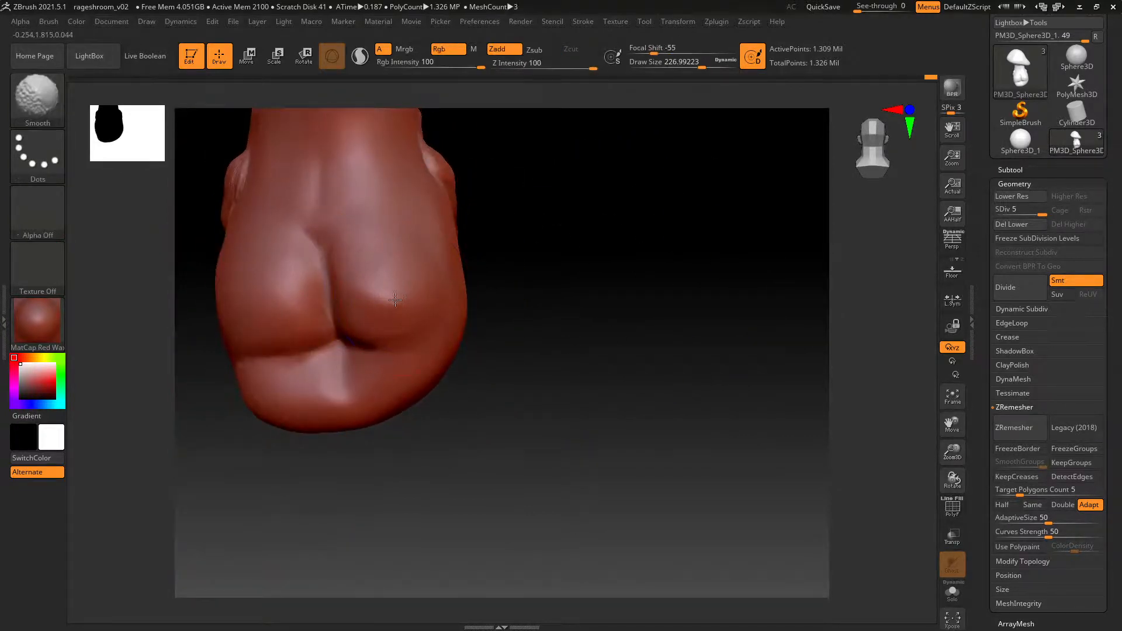
Add a patch of clay over the pointed spot on the rear bulge and blend it in at subdivision level 4.
{"action": "key", "text": "b"}
{"action": "key", "text": "c"}
{"action": "key", "text": "b"}
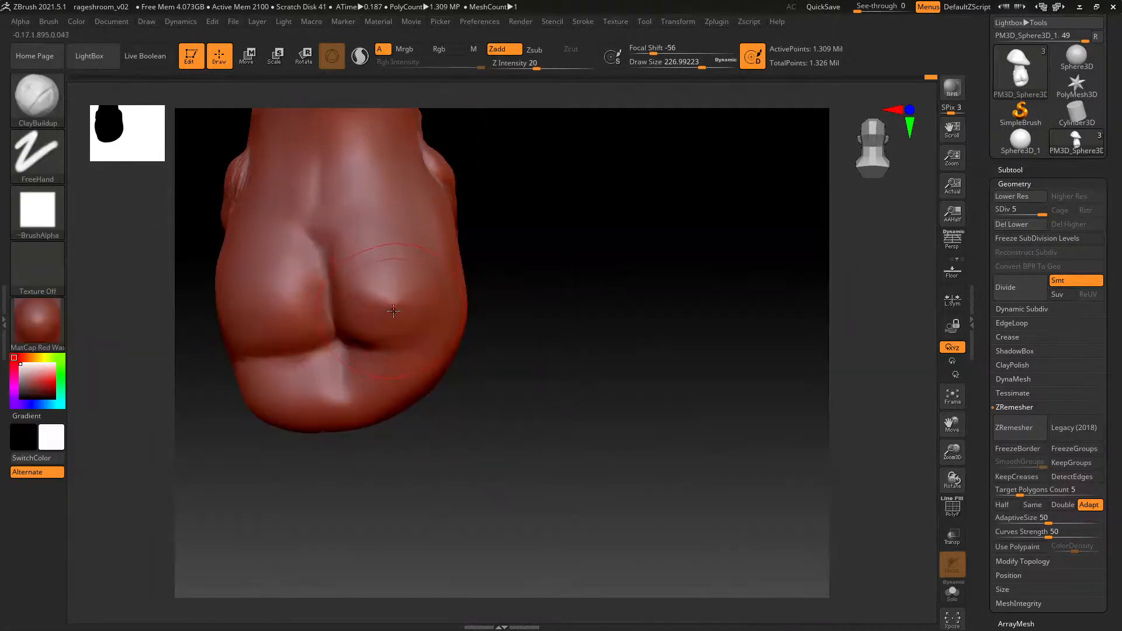
{"action": "key", "text": "b"}
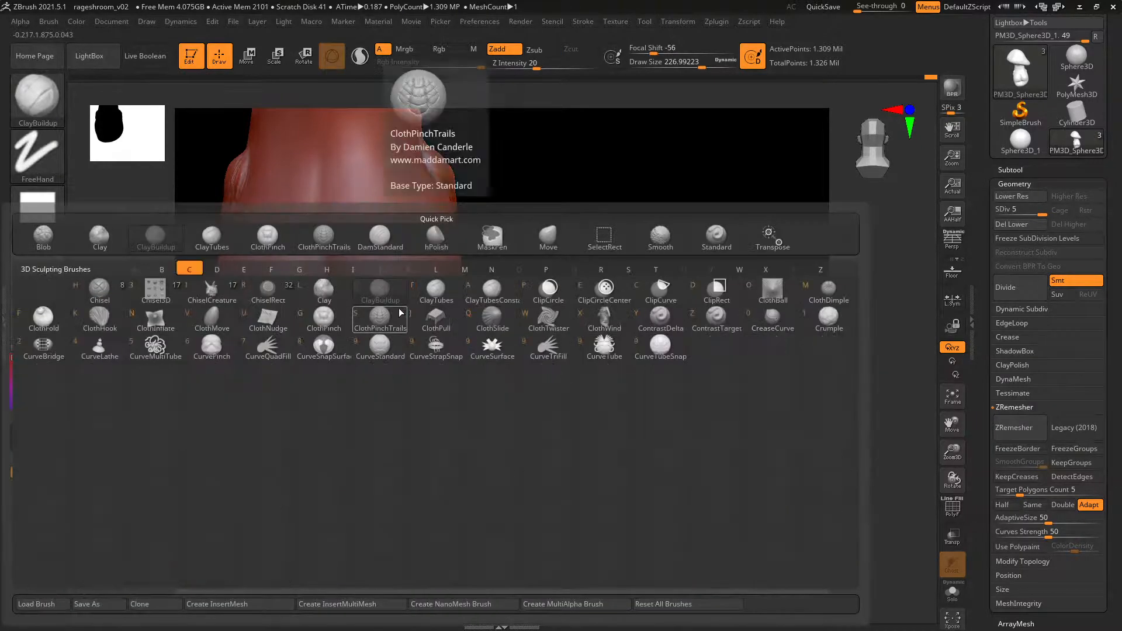
{"action": "key", "text": "s"}
{"action": "key", "text": "m"}
{"action": "left_click", "coordinate": [390, 304]}
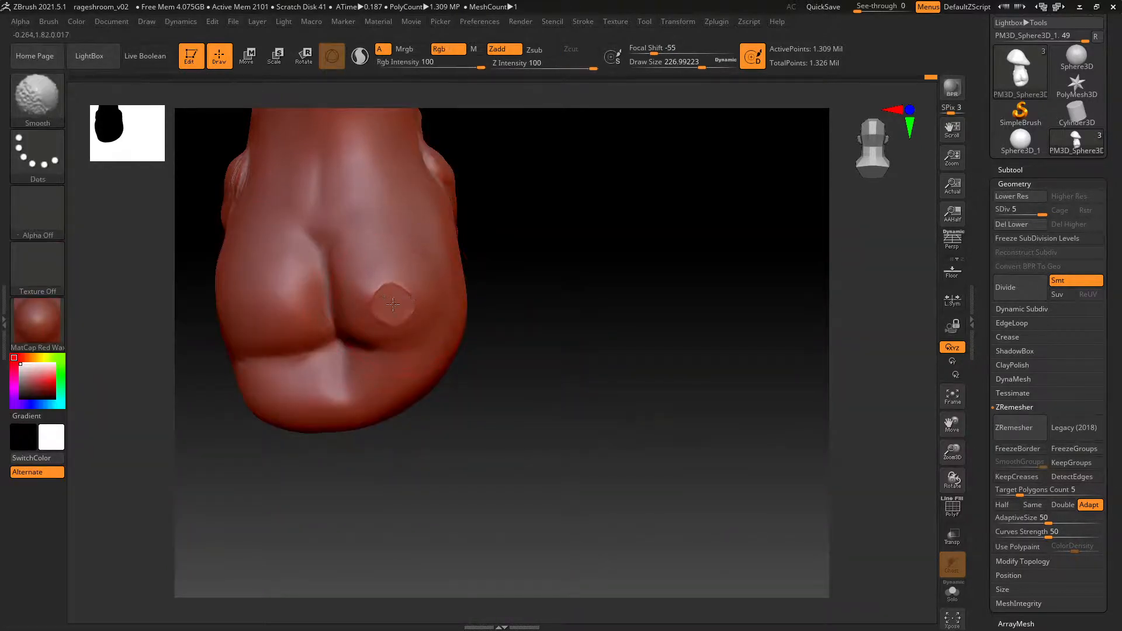
{"action": "key", "text": "shift+d"}
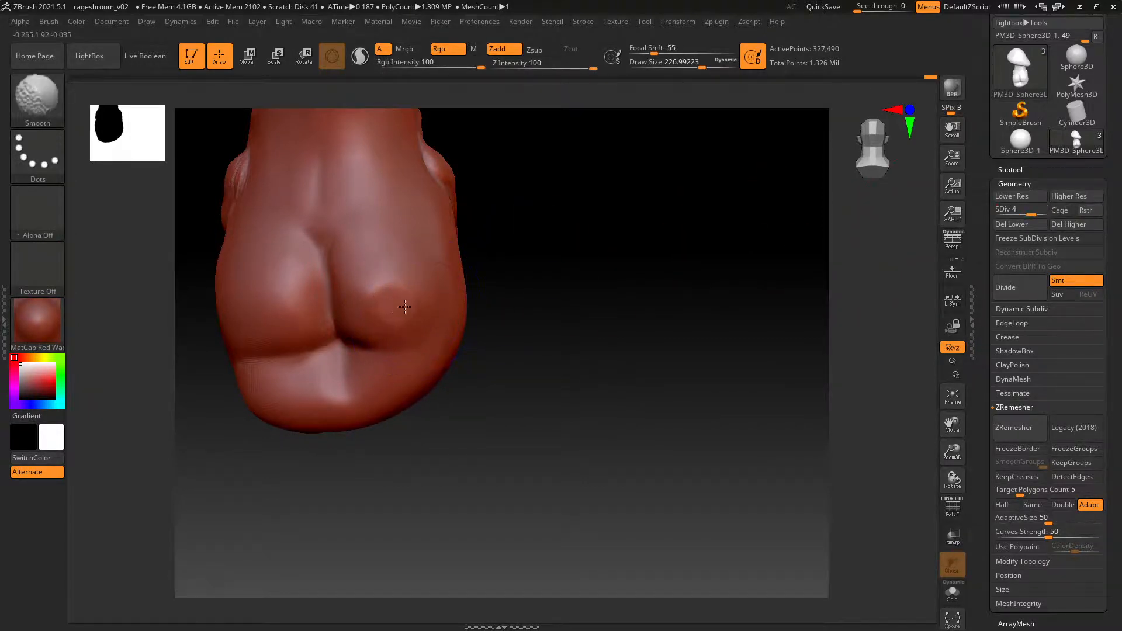
{"action": "mouse_move", "coordinate": [468, 283]}
{"action": "left_mouse_down"}
{"action": "mouse_move", "coordinate": [393, 300]}
{"action": "mouse_move", "coordinate": [405, 288]}
{"action": "left_mouse_up"}
{"action": "mouse_move", "coordinate": [512, 266]}
{"action": "right_mouse_down", "text": "ctrl"}
{"action": "mouse_move", "coordinate": [508, 258]}
{"action": "mouse_move", "coordinate": [436, 273]}
{"action": "mouse_move", "coordinate": [450, 283]}
{"action": "mouse_move", "coordinate": [498, 240]}
{"action": "mouse_move", "coordinate": [553, 243]}
{"action": "mouse_move", "coordinate": [428, 312]}
{"action": "mouse_move", "coordinate": [610, 289]}
{"action": "mouse_move", "coordinate": [520, 323]}
{"action": "mouse_move", "coordinate": [454, 305]}
{"action": "mouse_move", "coordinate": [430, 317]}
{"action": "mouse_move", "coordinate": [449, 316]}
{"action": "mouse_move", "coordinate": [461, 291]}
{"action": "mouse_move", "coordinate": [524, 354]}
{"action": "mouse_move", "coordinate": [561, 316]}
{"action": "mouse_move", "coordinate": [559, 288]}
{"action": "mouse_move", "coordinate": [701, 329]}
{"action": "mouse_move", "coordinate": [511, 280]}
{"action": "right_mouse_up", "text": "ctrl"}
{"action": "key", "text": "shift"}
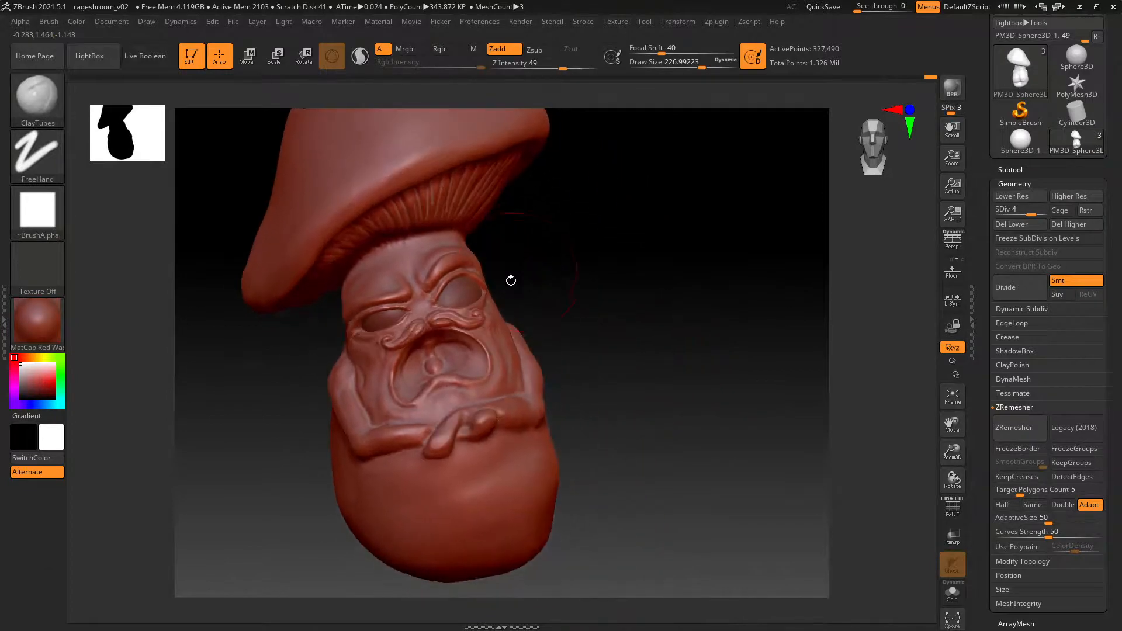
Reduce the draw size to about 35 and refine the corners of the lower lip with ClayTubes, smoothing the strokes.
{"action": "right_click_drag", "start_coordinate": [505, 330], "coordinate": [488, 350], "text": "ctrl"}
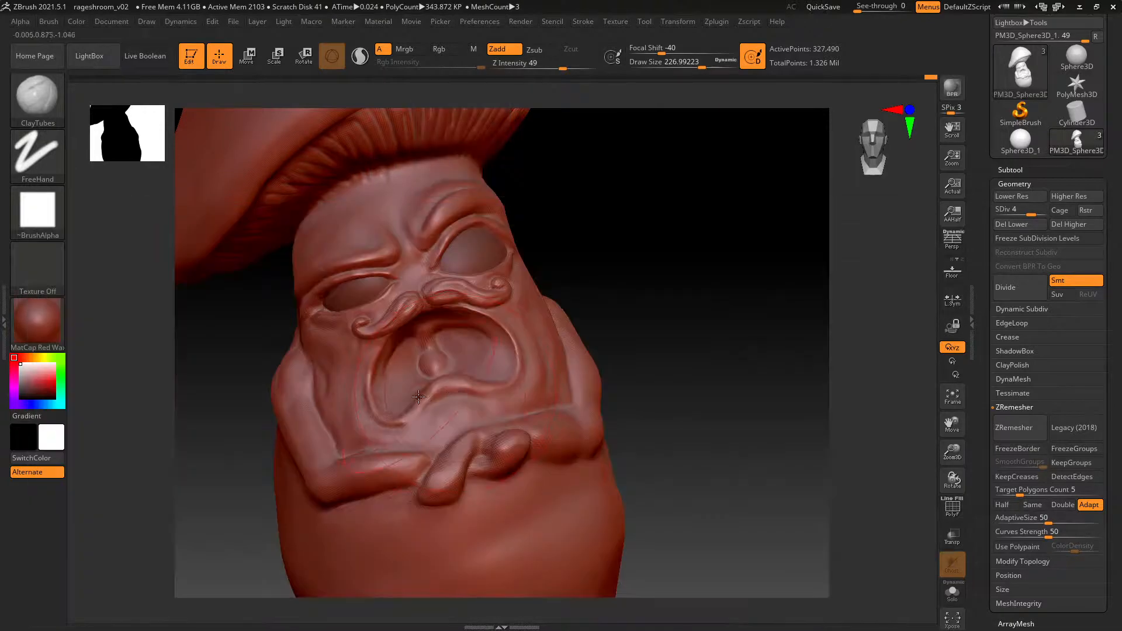
{"action": "mouse_move", "coordinate": [459, 391]}
{"action": "right_mouse_down", "text": "ctrl"}
{"action": "mouse_move", "coordinate": [494, 371]}
{"action": "mouse_move", "coordinate": [508, 302]}
{"action": "right_mouse_up", "text": "ctrl"}
{"action": "key", "text": "space"}
{"action": "left_click_drag", "start_coordinate": [459, 305], "coordinate": [416, 305]}
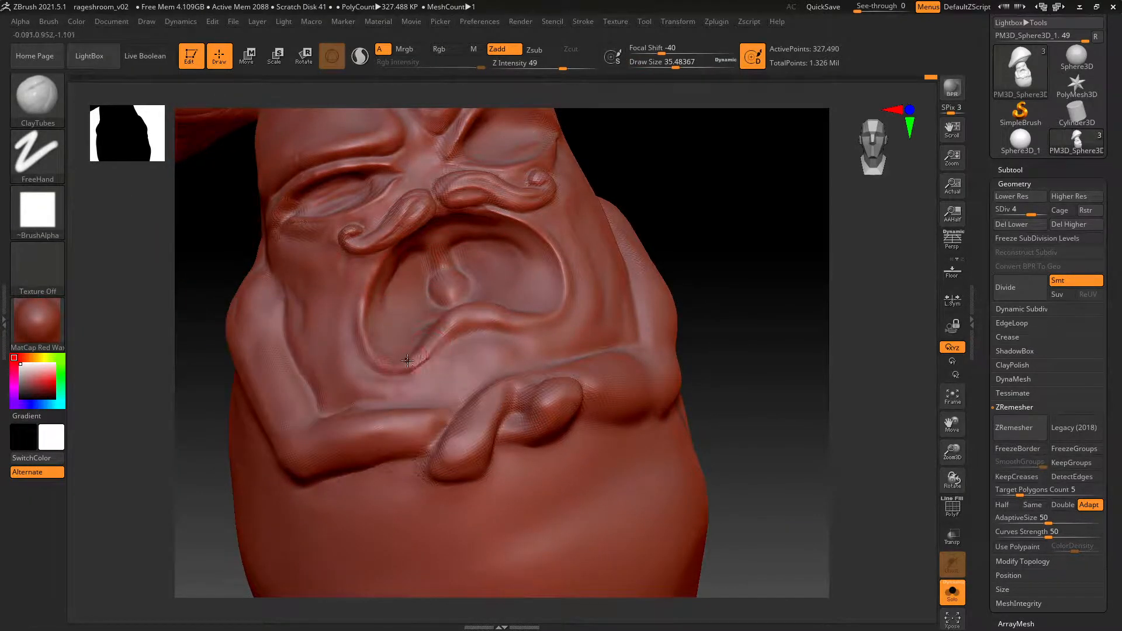
{"action": "mouse_move", "coordinate": [450, 344]}
{"action": "left_mouse_down", "text": "shift"}
{"action": "mouse_move", "coordinate": [404, 368]}
{"action": "mouse_move", "coordinate": [438, 342]}
{"action": "left_mouse_up", "text": "shift"}
{"action": "key", "text": "shift"}
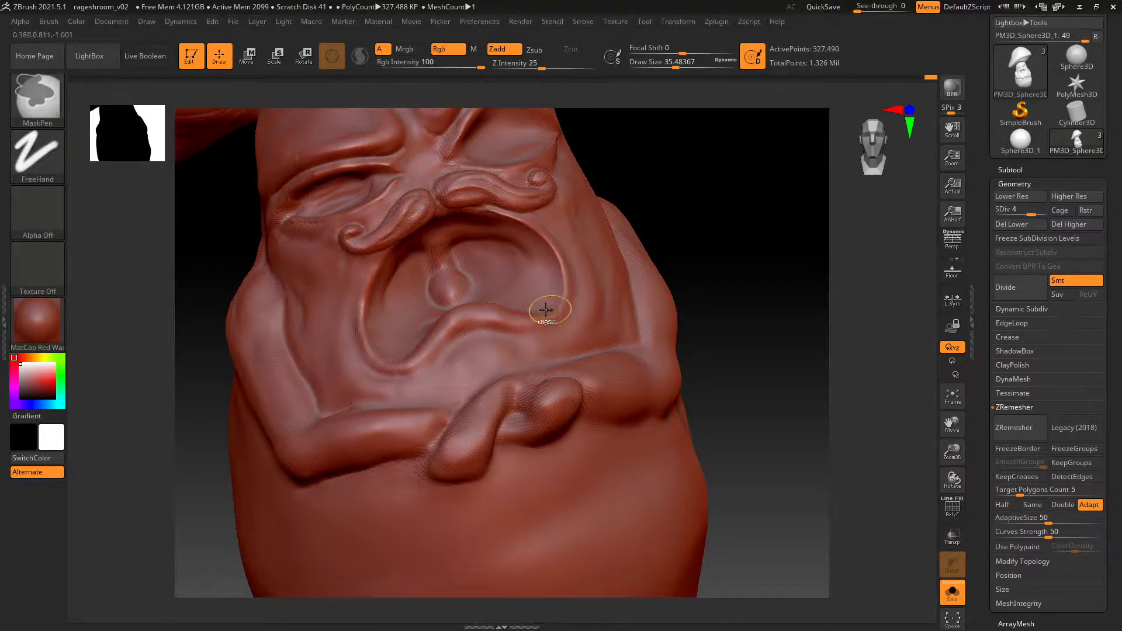
{"action": "mouse_move", "coordinate": [546, 310]}
{"action": "right_mouse_down", "text": "ctrl"}
{"action": "mouse_move", "coordinate": [602, 222]}
{"action": "mouse_move", "coordinate": [601, 306]}
{"action": "mouse_move", "coordinate": [567, 297]}
{"action": "mouse_move", "coordinate": [577, 314]}
{"action": "mouse_move", "coordinate": [551, 315]}
{"action": "mouse_move", "coordinate": [595, 274]}
{"action": "right_mouse_up", "text": "ctrl"}
{"action": "right_click_drag", "start_coordinate": [724, 281], "coordinate": [726, 282]}
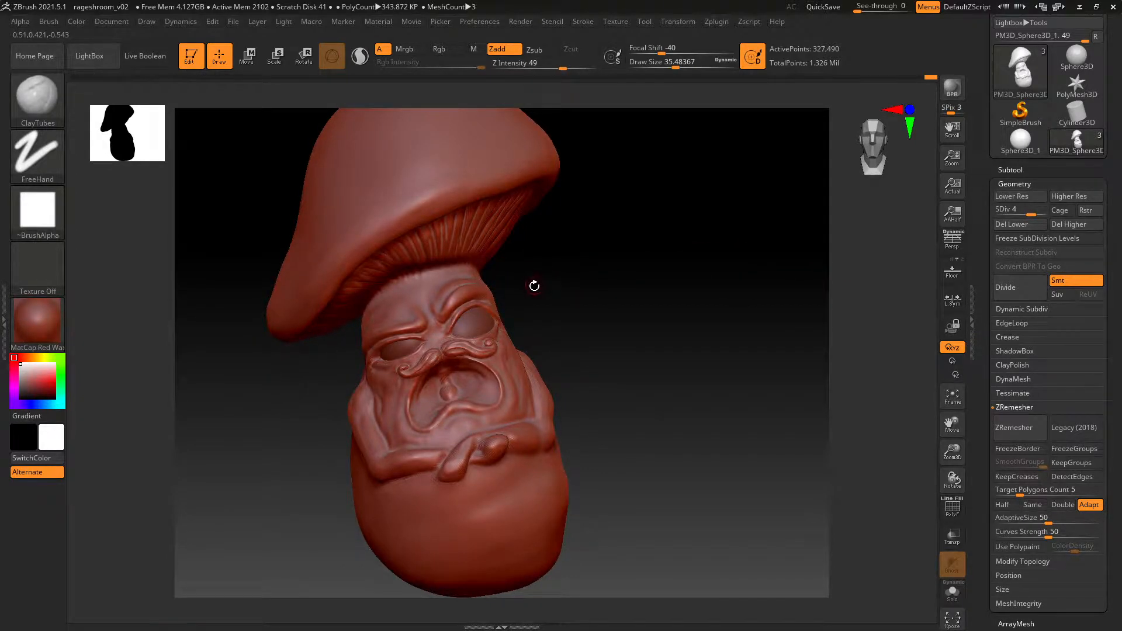
Make the larger eye sphere the active subtool and save the project.
{"action": "left_click", "coordinate": [497, 317], "text": "alt"}
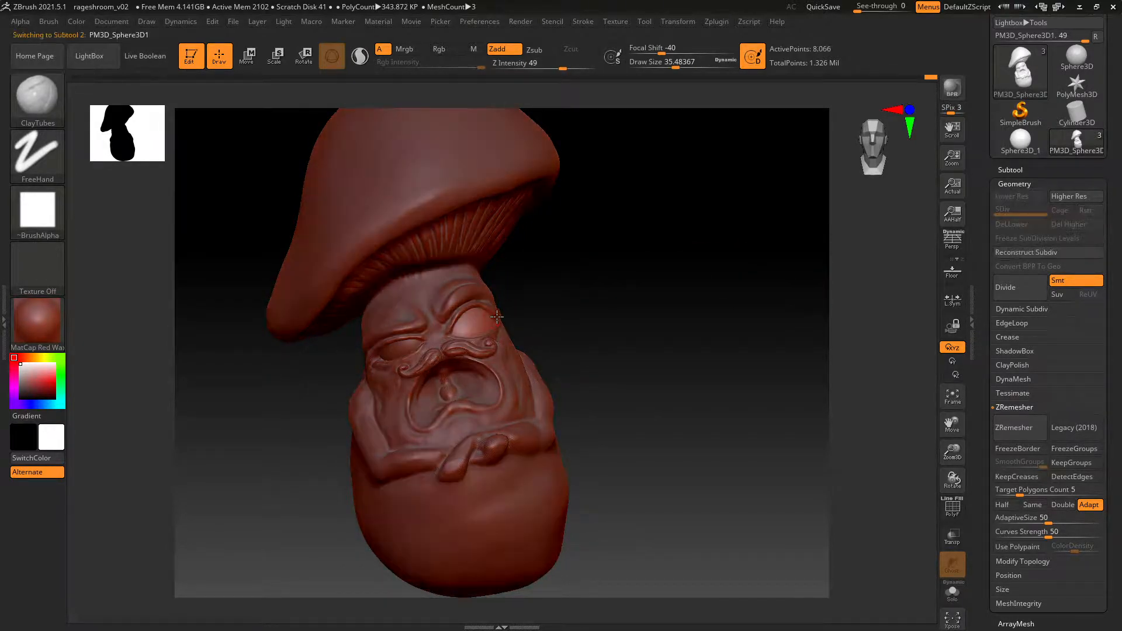
{"action": "key", "text": "ctrl"}
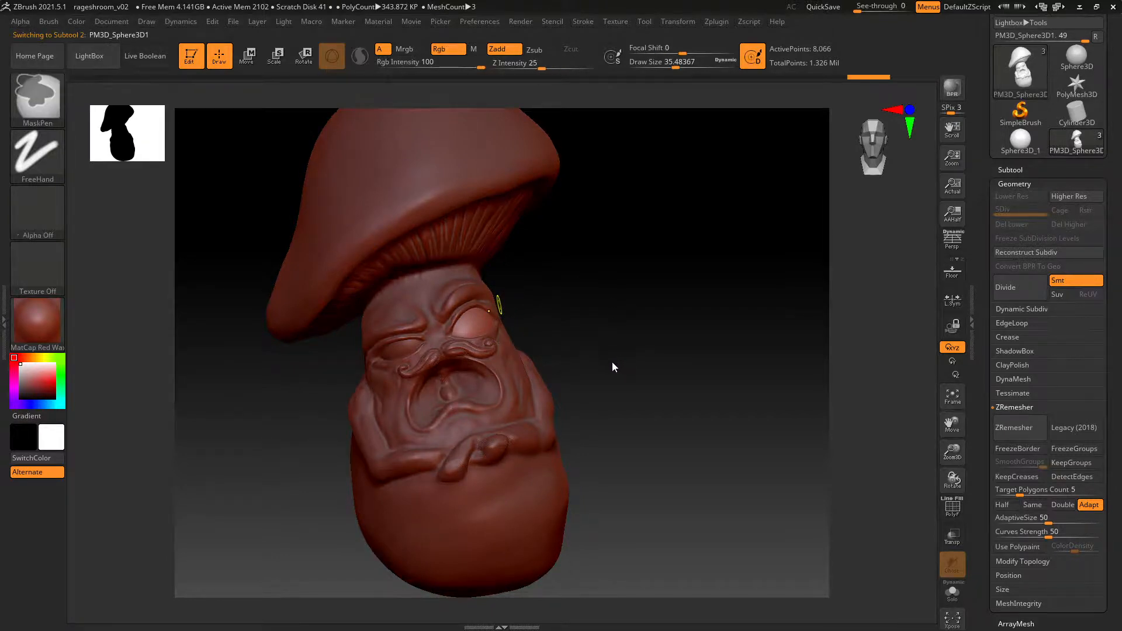
{"action": "key", "text": "ctrl+s"}
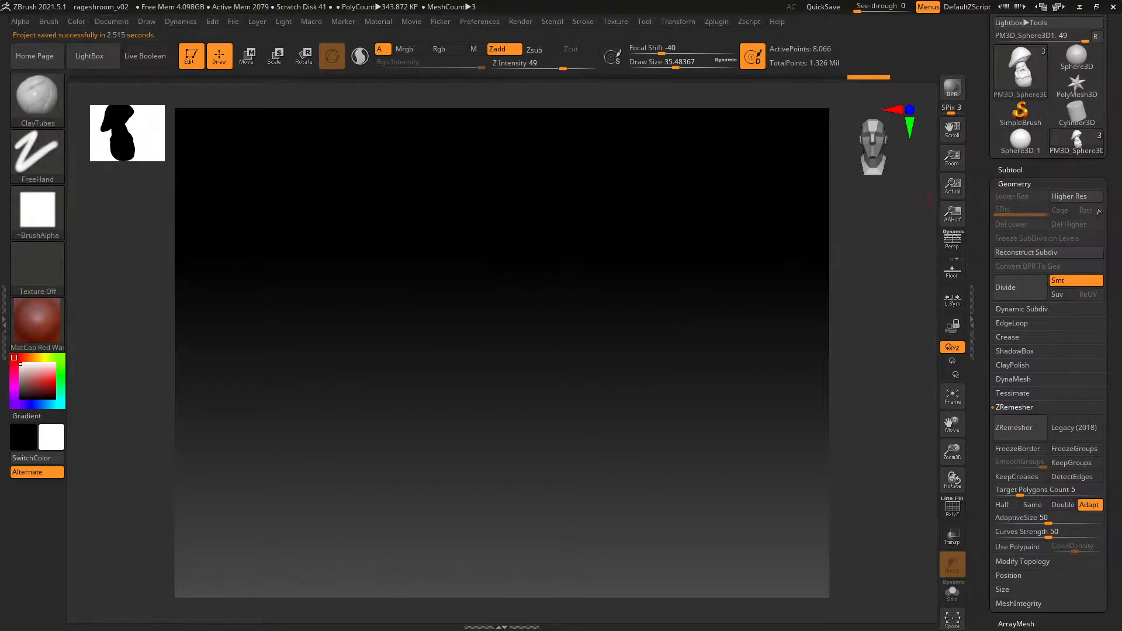
Make a PolyMesh3D copy of the eye sphere as a separate tool, then return to the mushroom tool with its subtools listed.
{"action": "left_click_drag", "start_coordinate": [1110, 144], "coordinate": [1119, 245]}
{"action": "left_click", "coordinate": [1058, 97]}
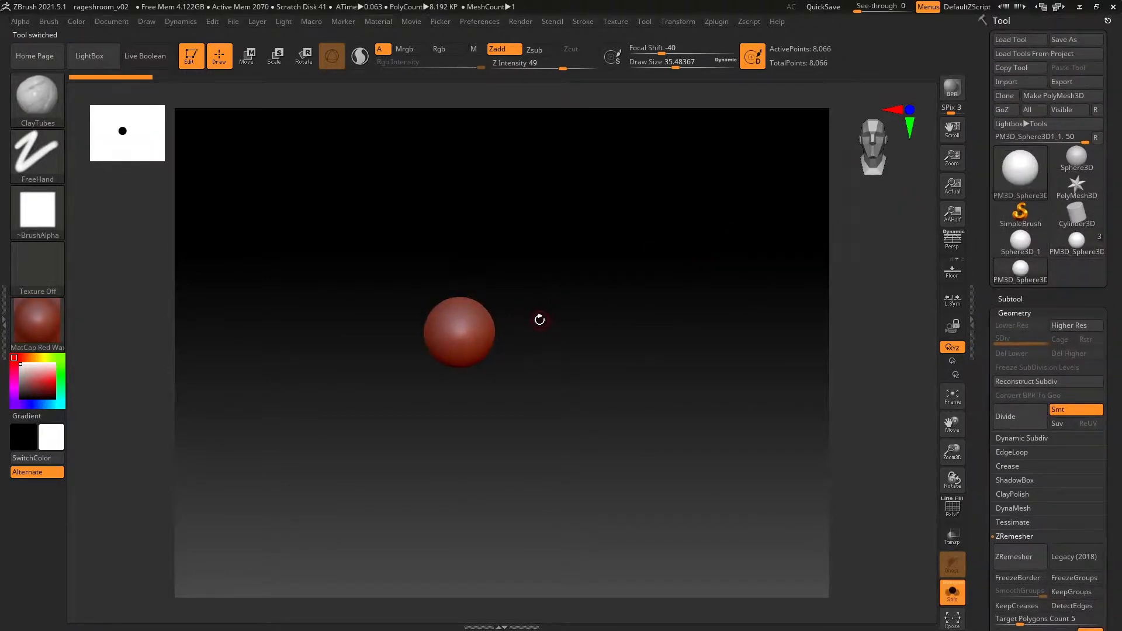
{"action": "left_click", "coordinate": [1022, 299]}
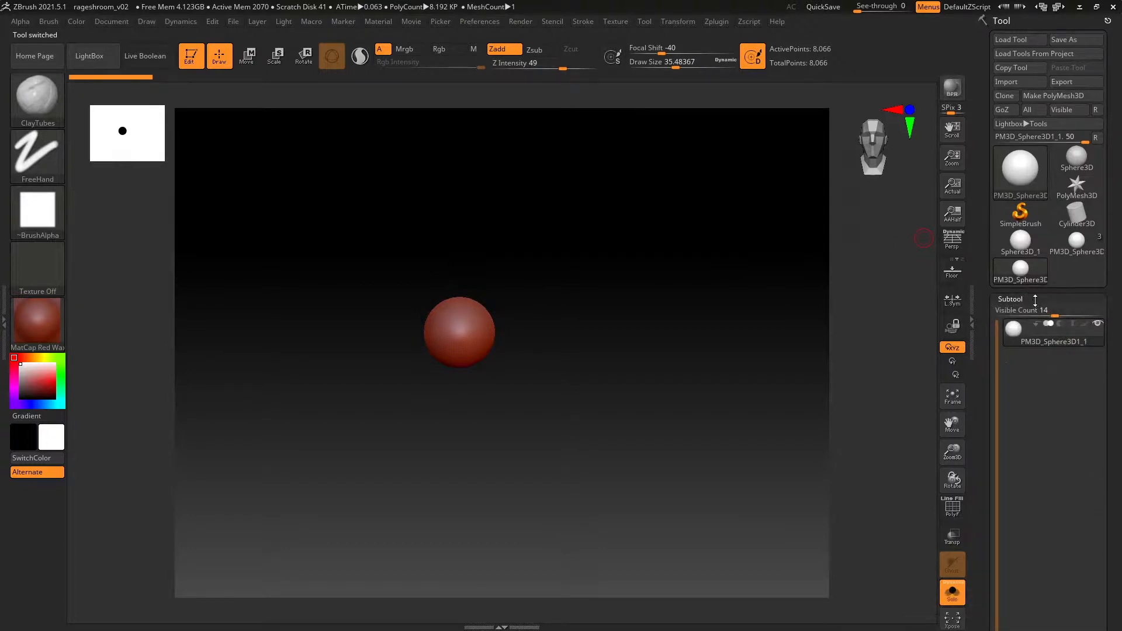
{"action": "left_click", "coordinate": [1063, 250]}
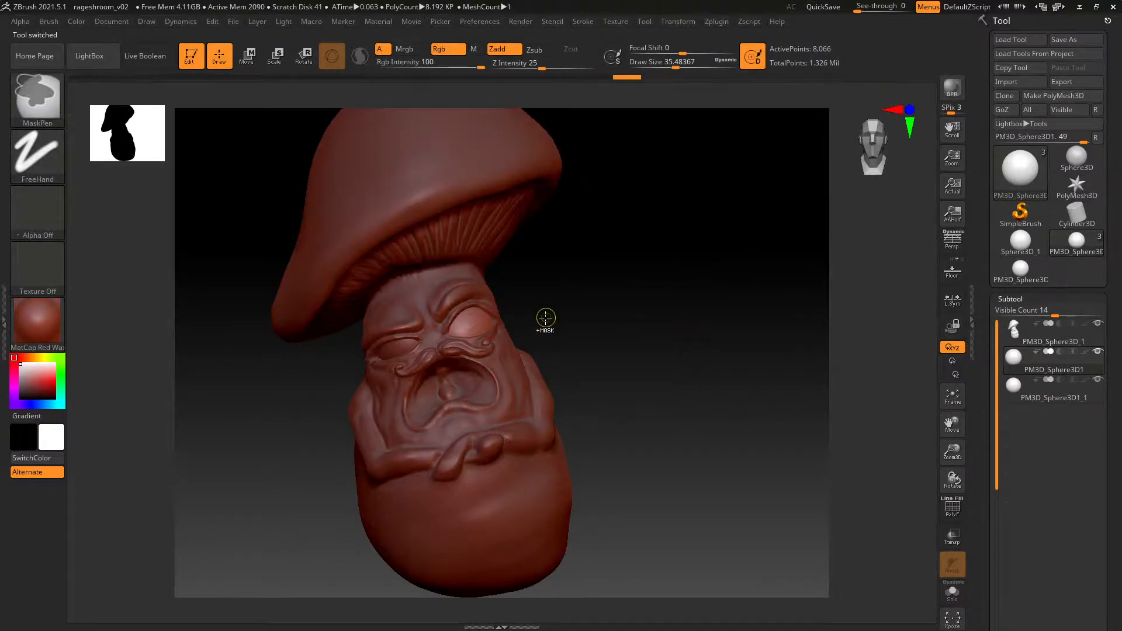
Inspect the active eye sphere in isolation, show the whole character again and select the other eye's subtool.
{"action": "right_click_drag", "start_coordinate": [508, 310], "coordinate": [573, 313], "text": "ctrl"}
{"action": "key", "text": "alt+s"}
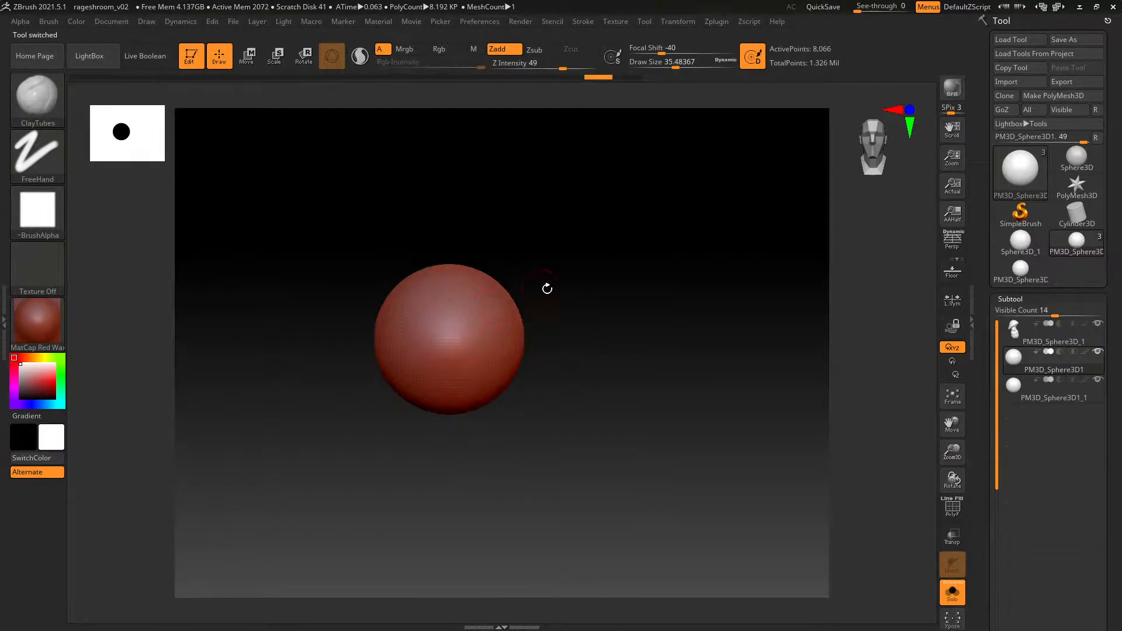
{"action": "key", "text": "alt+s"}
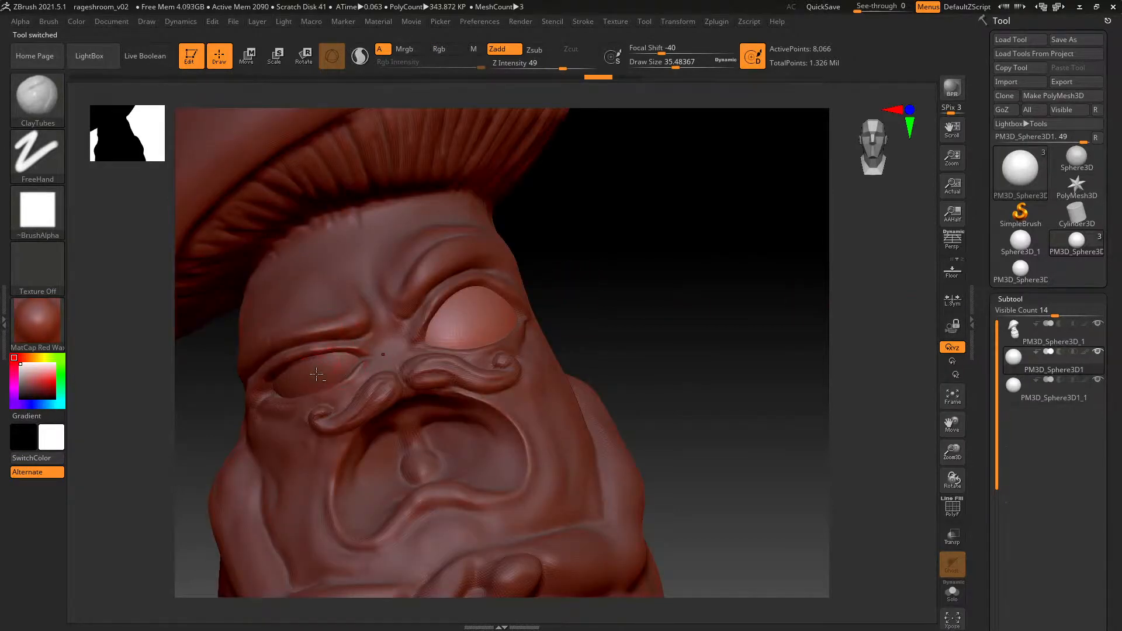
{"action": "left_click", "coordinate": [318, 374], "text": "alt"}
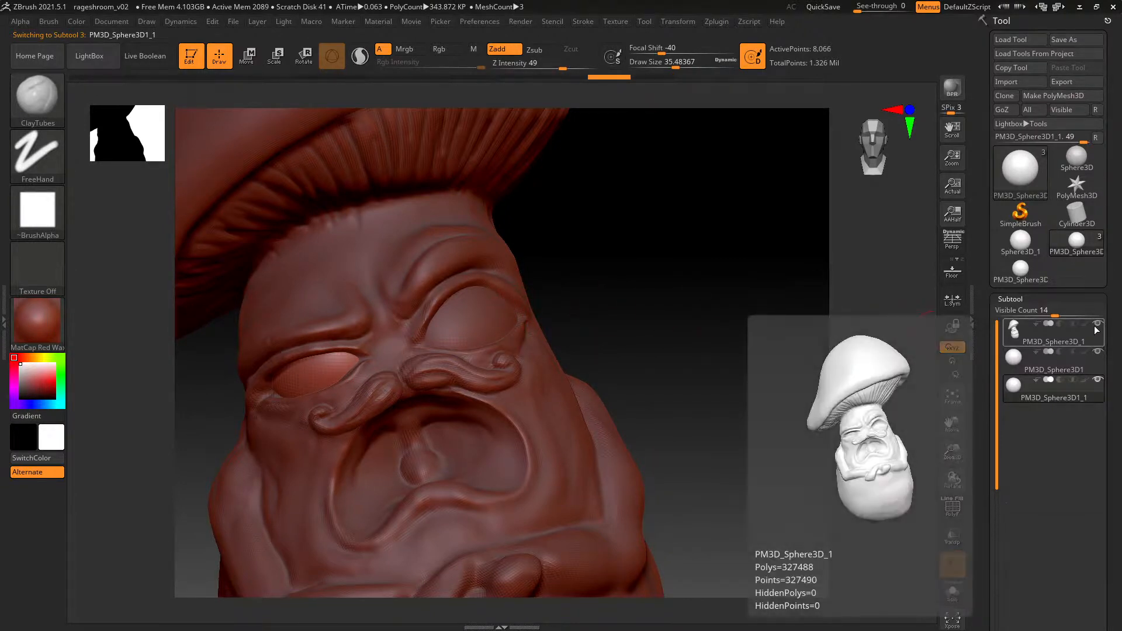
Make the larger eye sphere the active subtool, rough in a circular iris and subdivide the mesh to level 3.
{"action": "left_click", "coordinate": [1035, 367]}
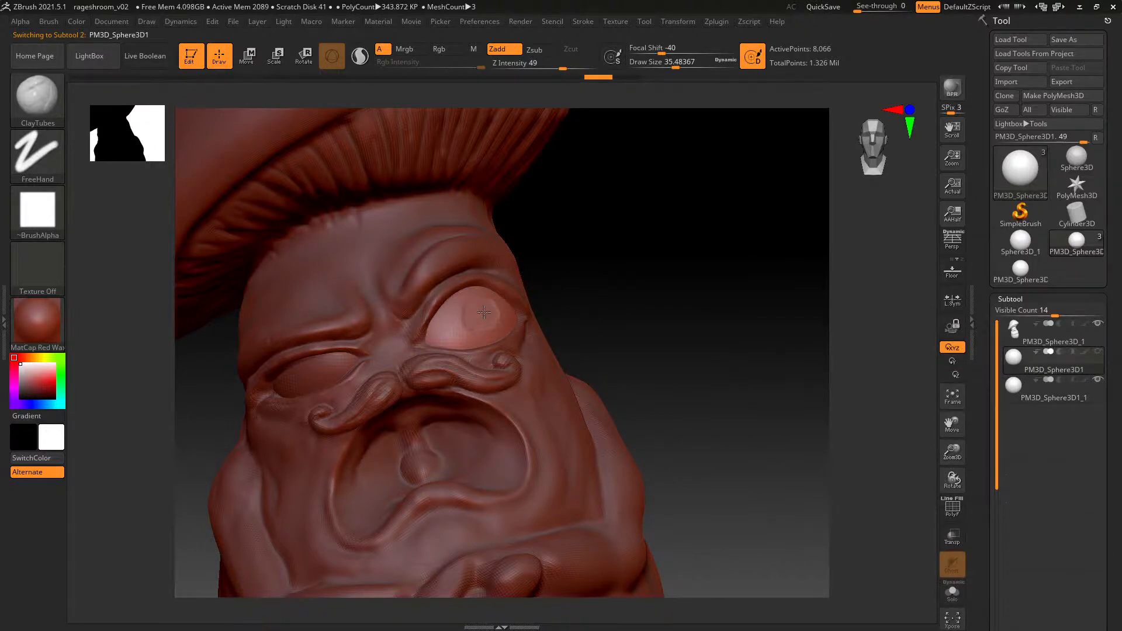
{"action": "left_click_drag", "start_coordinate": [553, 295], "coordinate": [486, 308]}
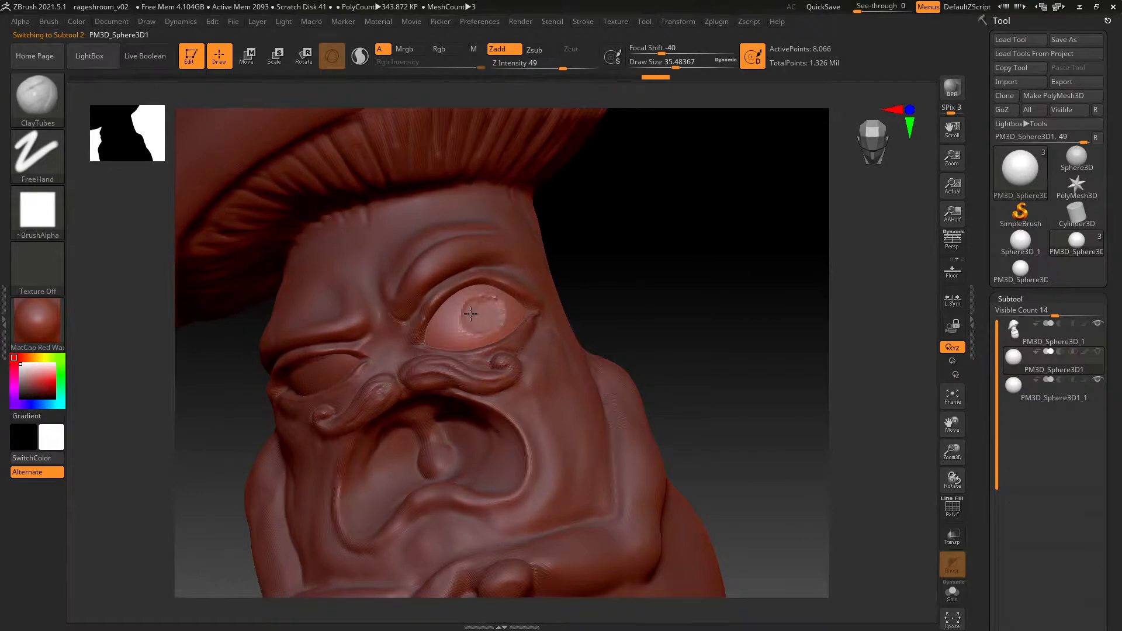
{"action": "left_click", "coordinate": [1010, 298]}
{"action": "left_click", "coordinate": [1015, 313]}
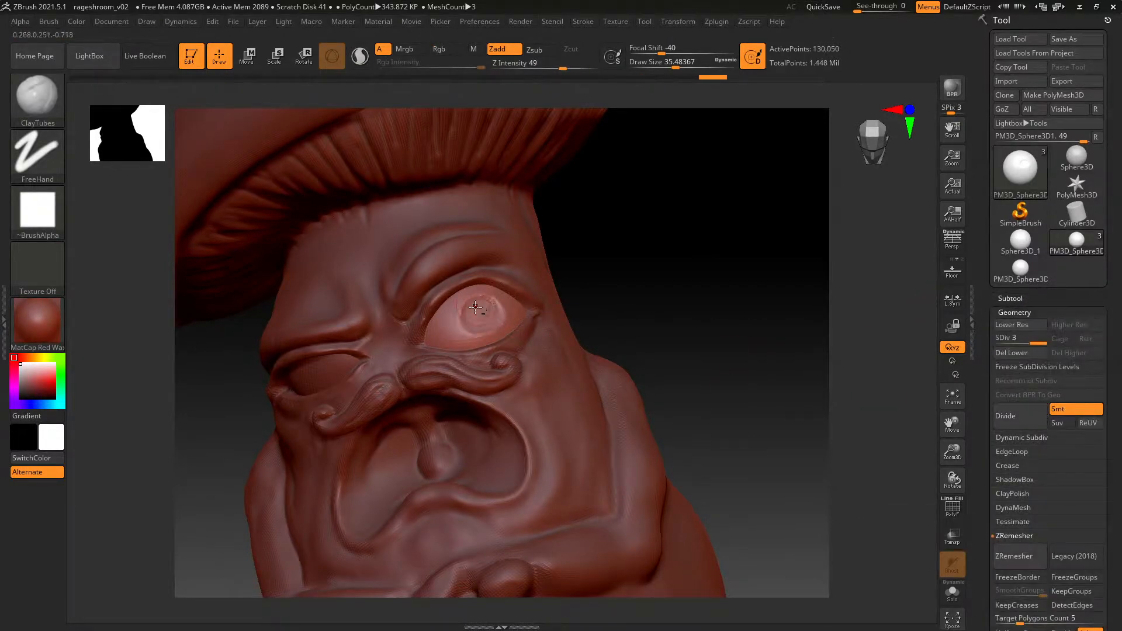
Sculpt a round recessed iris with a raised pupil on the larger eye using ClayTubes, smoothing the surface.
{"action": "mouse_move", "coordinate": [482, 306]}
{"action": "left_mouse_down"}
{"action": "mouse_move", "coordinate": [473, 310]}
{"action": "mouse_move", "coordinate": [489, 305]}
{"action": "mouse_move", "coordinate": [496, 321]}
{"action": "mouse_move", "coordinate": [481, 310]}
{"action": "left_mouse_up"}
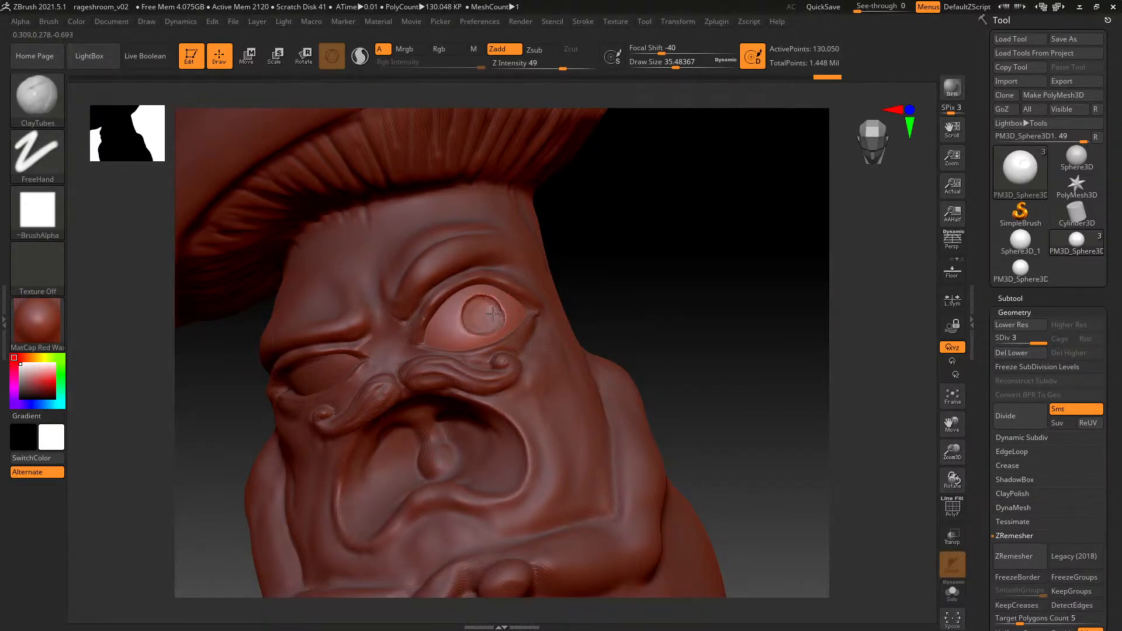
{"action": "key", "text": "shift"}
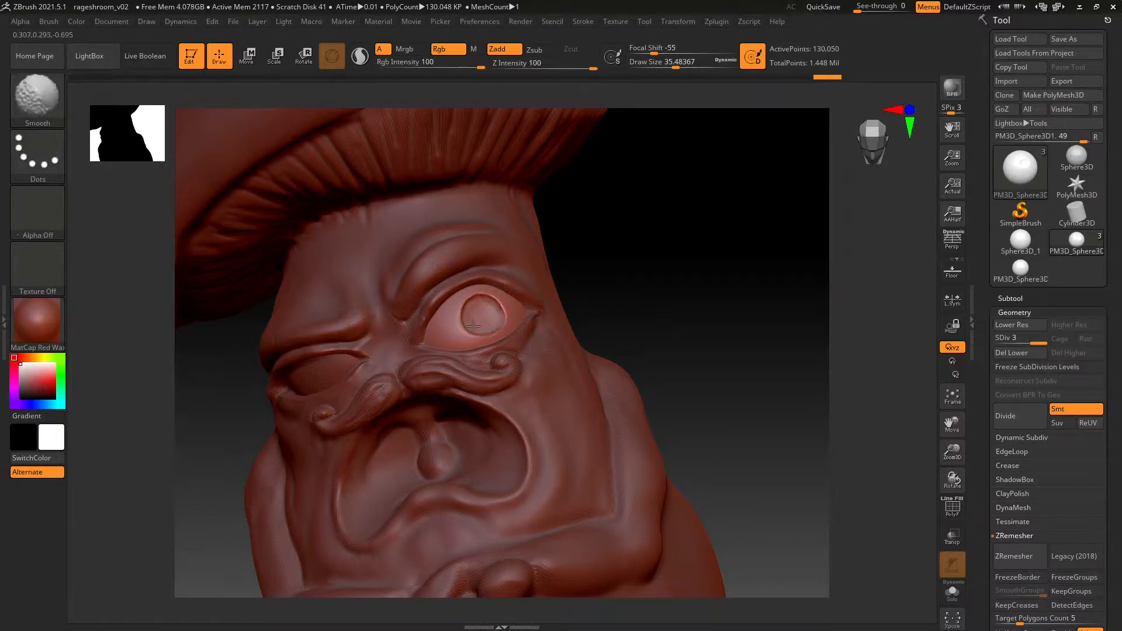
{"action": "left_click_drag", "start_coordinate": [473, 325], "coordinate": [481, 318], "text": "shift"}
{"action": "key", "text": "shift+s"}
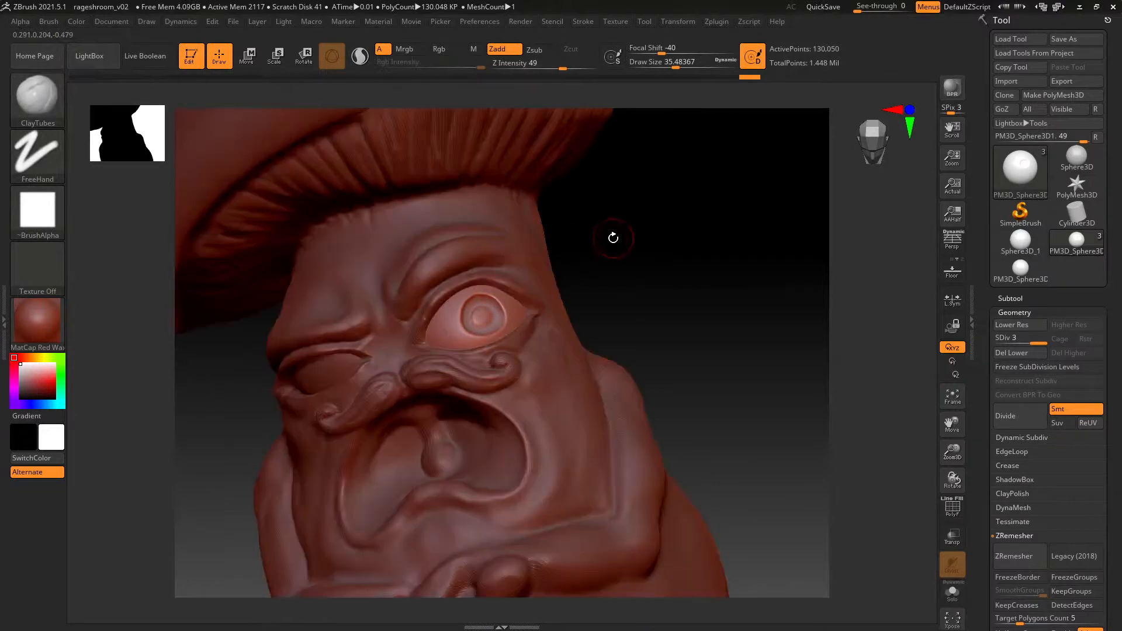
{"action": "mouse_move", "coordinate": [608, 233]}
{"action": "left_mouse_down"}
{"action": "mouse_move", "coordinate": [583, 233]}
{"action": "mouse_move", "coordinate": [594, 232]}
{"action": "left_mouse_up"}
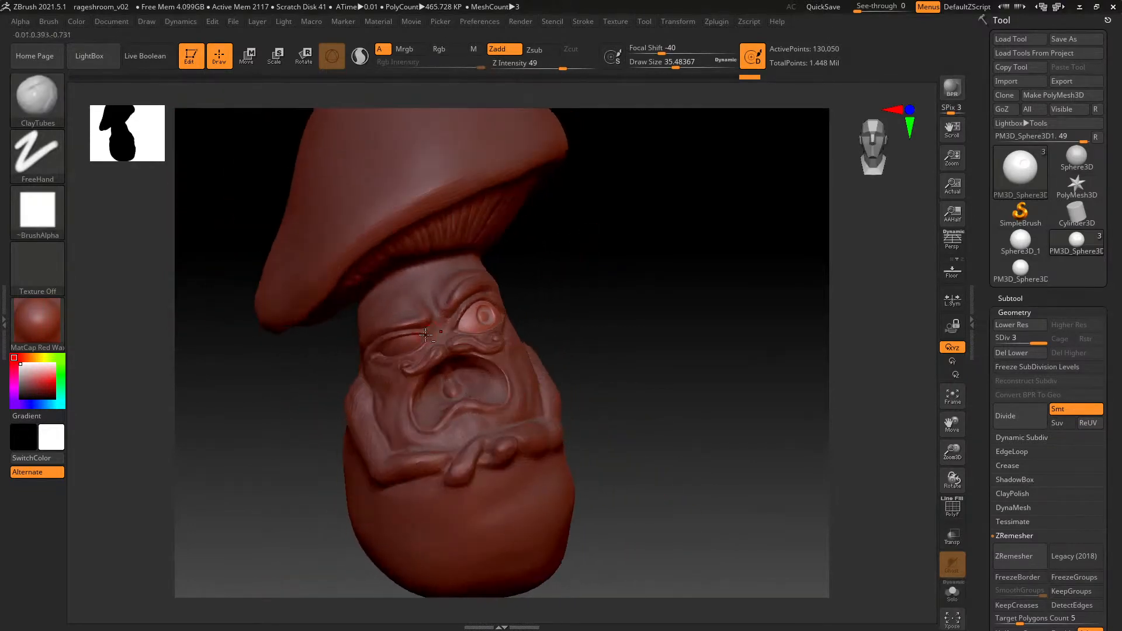
Switch to the smaller eye's subtool, subdivide it to level 3 and carve a round iris with ClayTubes.
{"action": "left_click", "coordinate": [401, 348], "text": "alt"}
{"action": "mouse_move", "coordinate": [402, 349]}
{"action": "right_mouse_down", "text": "ctrl"}
{"action": "mouse_move", "coordinate": [393, 356]}
{"action": "mouse_move", "coordinate": [402, 344]}
{"action": "right_mouse_up", "text": "ctrl"}
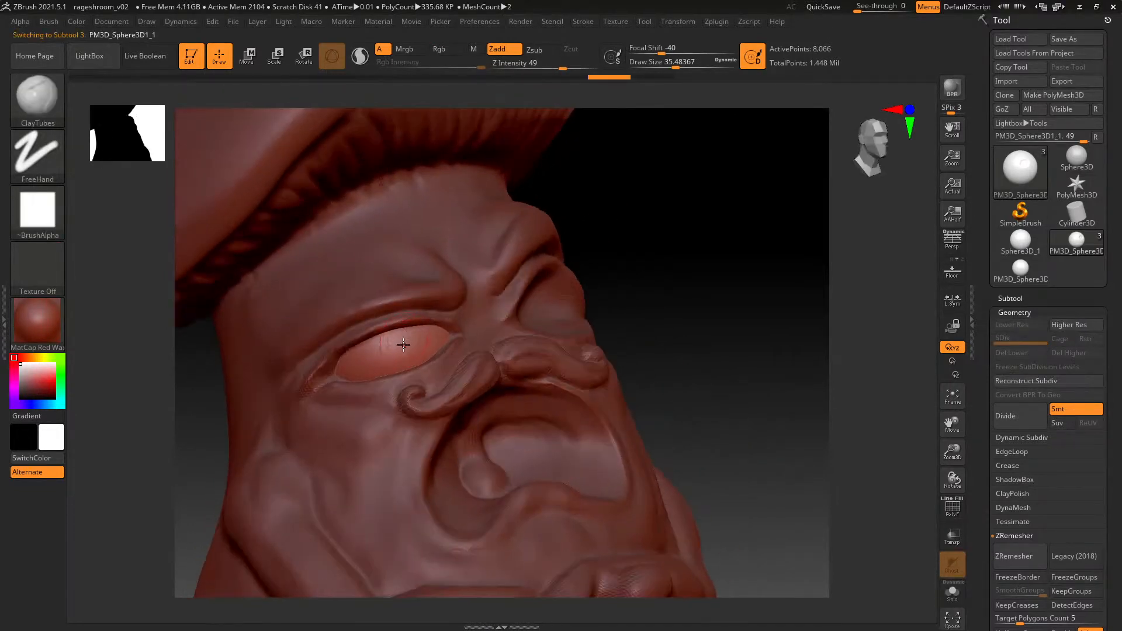
{"action": "left_click", "coordinate": [1030, 411]}
{"action": "left_click", "coordinate": [1030, 411]}
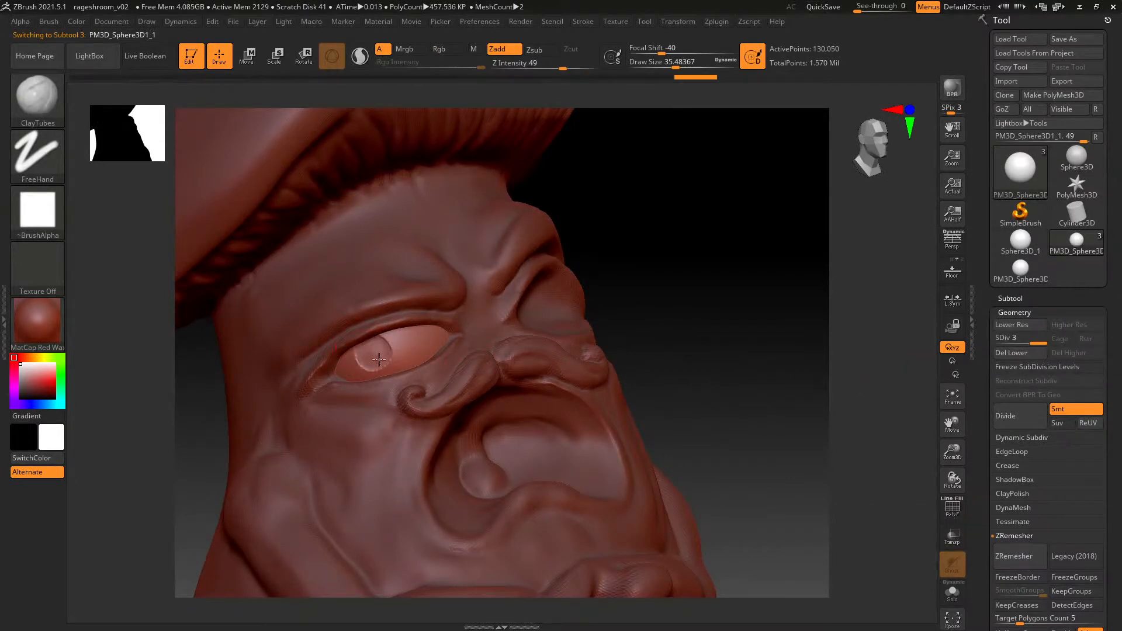
{"action": "left_click_drag", "start_coordinate": [673, 286], "coordinate": [669, 287]}
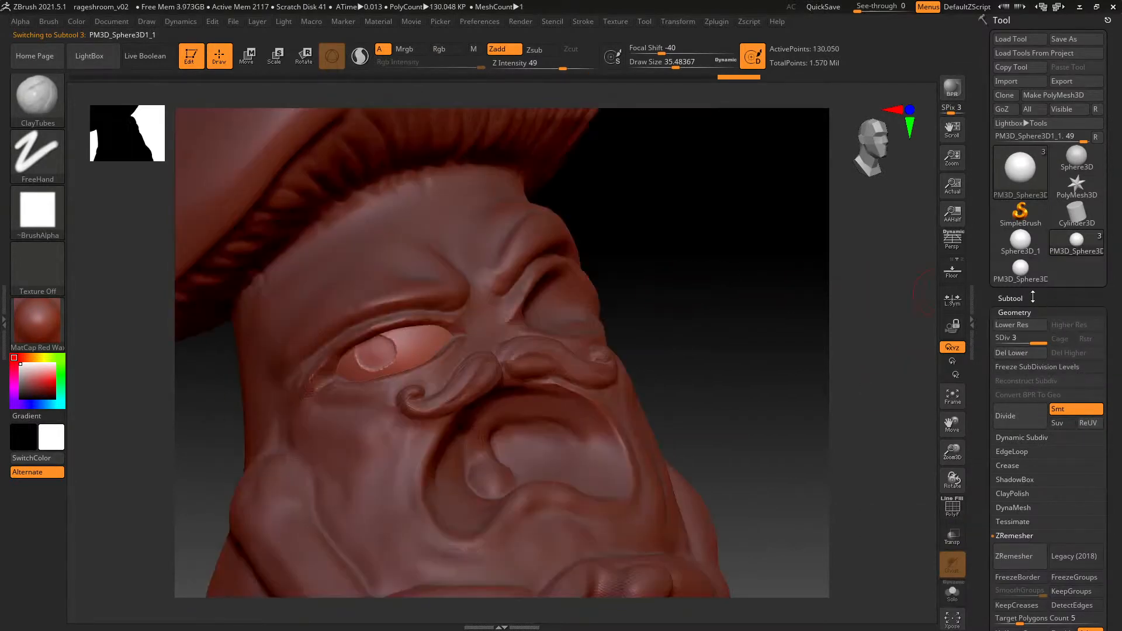
Make the larger eye's subtool visible again and smooth the iris of the smaller eye.
{"action": "left_click", "coordinate": [1033, 296]}
{"action": "left_click", "coordinate": [1097, 351]}
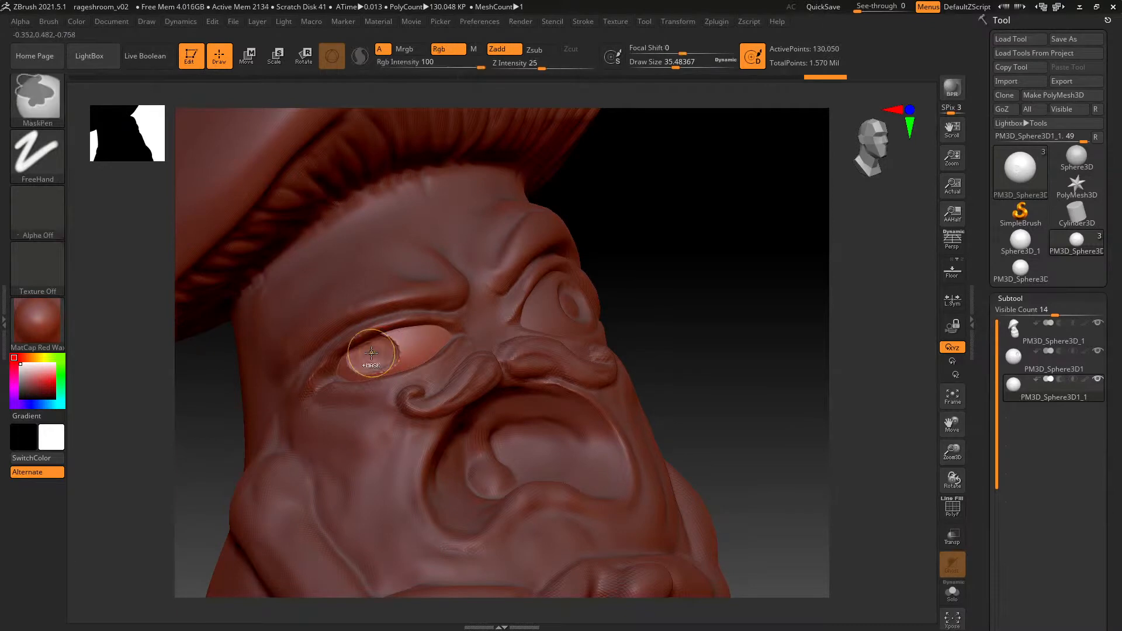
{"action": "key", "text": "shift"}
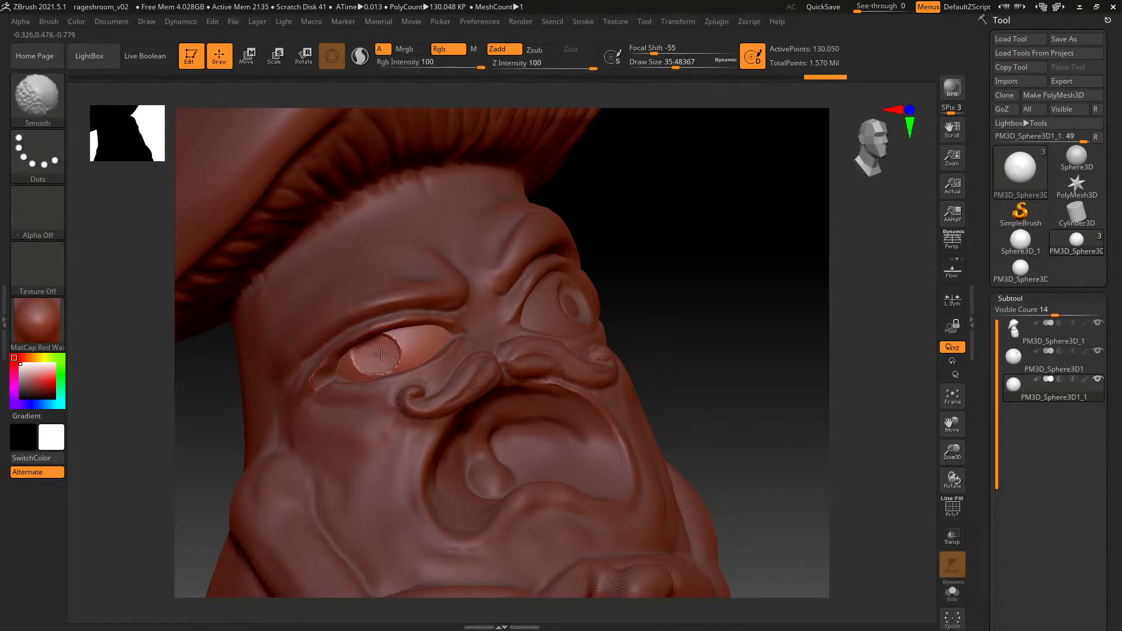
{"action": "mouse_move", "coordinate": [383, 347]}
{"action": "right_mouse_down", "text": "ctrl"}
{"action": "mouse_move", "coordinate": [382, 310]}
{"action": "mouse_move", "coordinate": [393, 314]}
{"action": "mouse_move", "coordinate": [381, 314]}
{"action": "right_mouse_up", "text": "ctrl"}
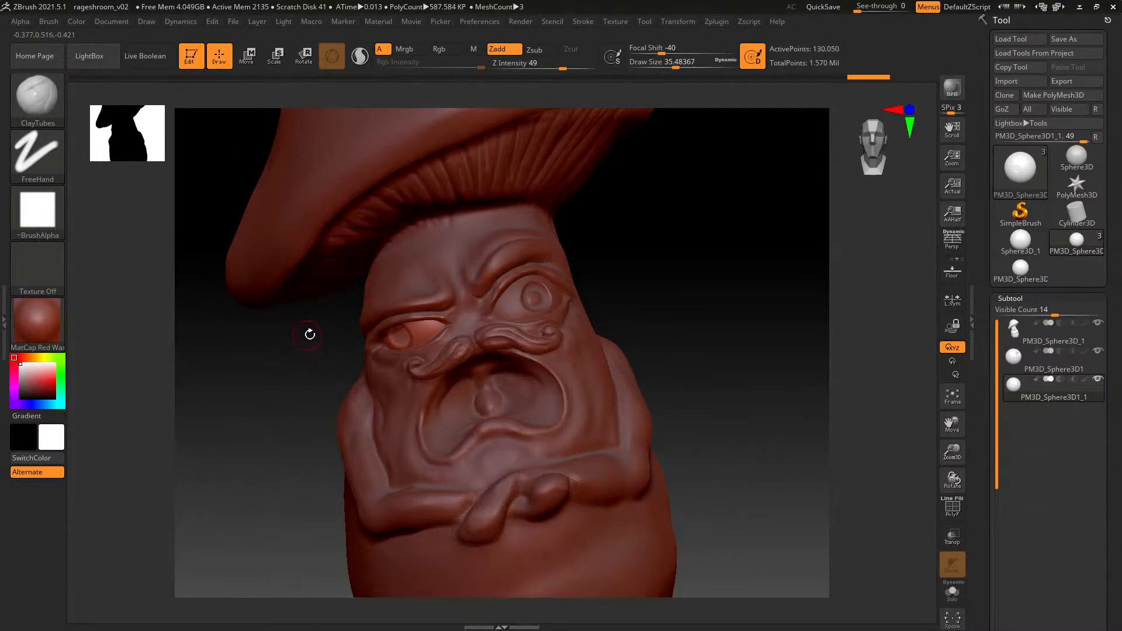
Sculpt a pupil inside the smaller eye's iris with ClayTubes, checking its gaze against the larger eye.
{"action": "left_click_drag", "start_coordinate": [309, 335], "coordinate": [250, 335], "text": "shift"}
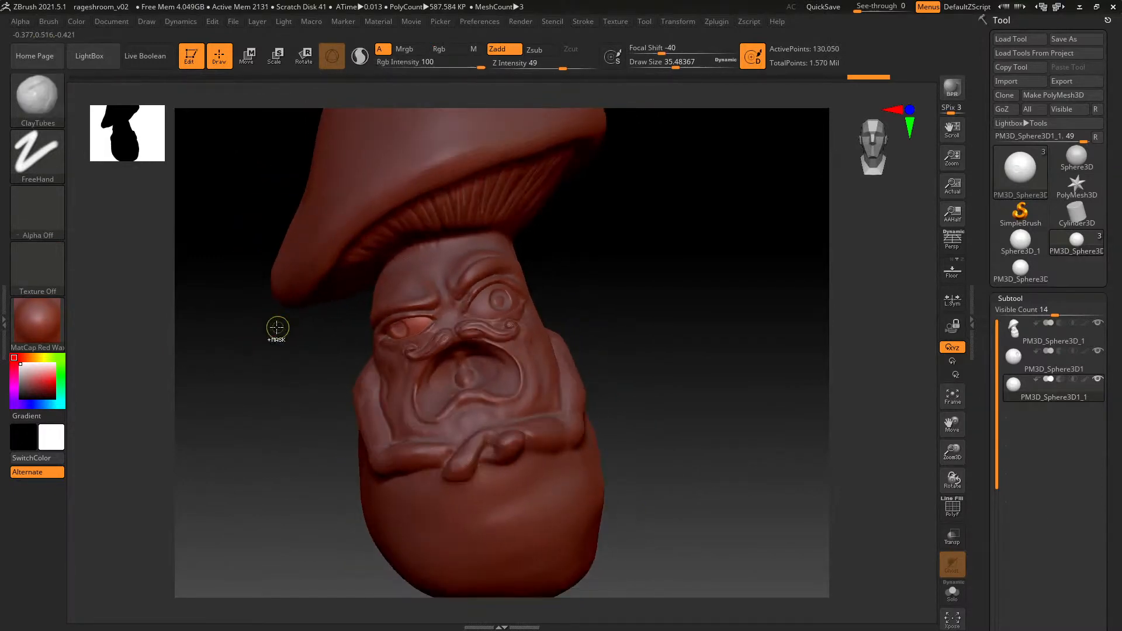
{"action": "right_click_drag", "start_coordinate": [278, 327], "coordinate": [461, 298], "text": "ctrl"}
{"action": "right_click_drag", "start_coordinate": [358, 294], "coordinate": [422, 291]}
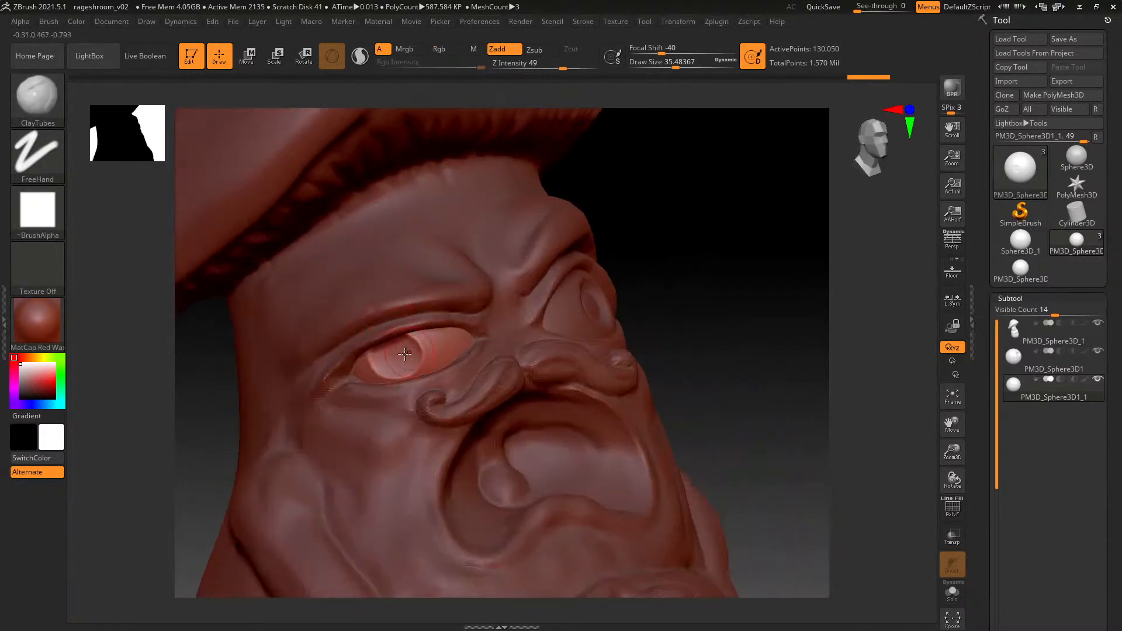
{"action": "mouse_move", "coordinate": [399, 355]}
{"action": "left_mouse_down", "text": "alt"}
{"action": "mouse_move", "coordinate": [400, 345]}
{"action": "mouse_move", "coordinate": [384, 370]}
{"action": "mouse_move", "coordinate": [397, 358]}
{"action": "mouse_move", "coordinate": [388, 347]}
{"action": "mouse_move", "coordinate": [401, 356]}
{"action": "mouse_move", "coordinate": [390, 350]}
{"action": "left_mouse_up", "text": "alt"}
{"action": "mouse_move", "coordinate": [730, 304]}
{"action": "right_mouse_down"}
{"action": "mouse_move", "coordinate": [599, 298]}
{"action": "mouse_move", "coordinate": [622, 304]}
{"action": "right_mouse_up"}
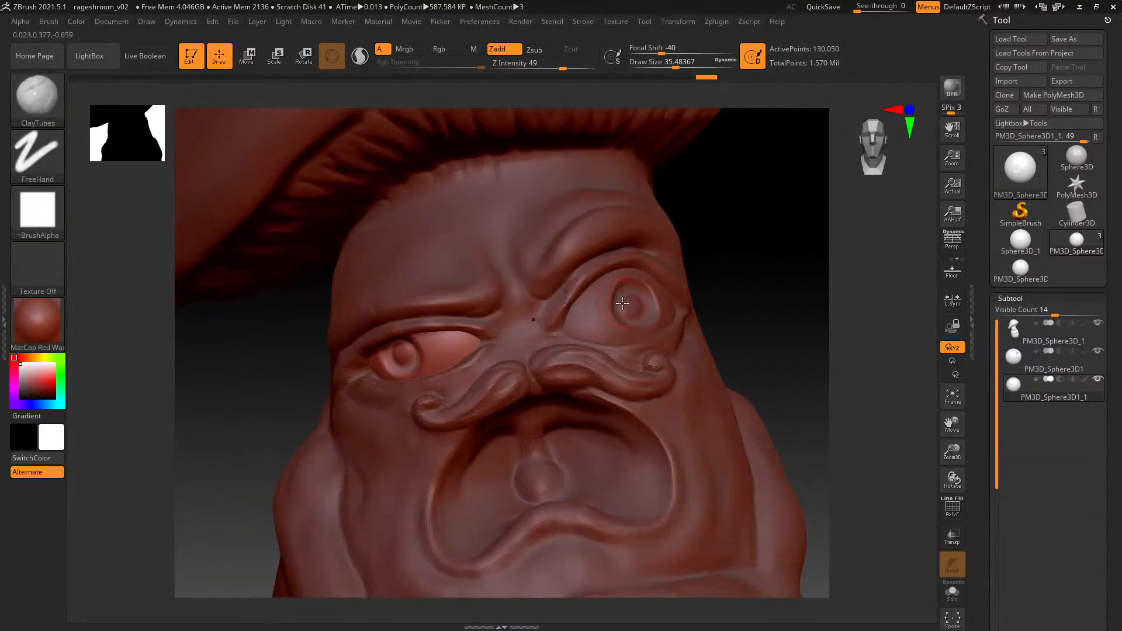
{"action": "right_click_drag", "start_coordinate": [723, 251], "coordinate": [730, 280], "text": "ctrl"}
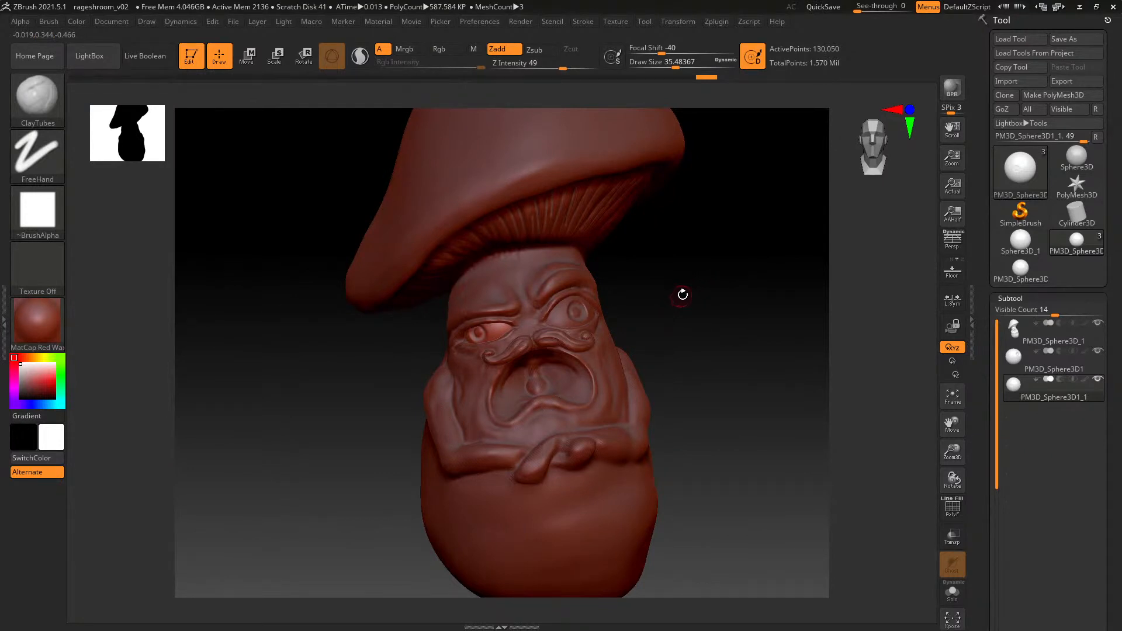
Make the mushroom body the active subtool, inspect it in isolation and show the whole character again.
{"action": "right_click_drag", "start_coordinate": [686, 281], "coordinate": [627, 308], "text": "alt"}
{"action": "key", "text": "shift+s"}
{"action": "left_click", "coordinate": [1036, 339]}
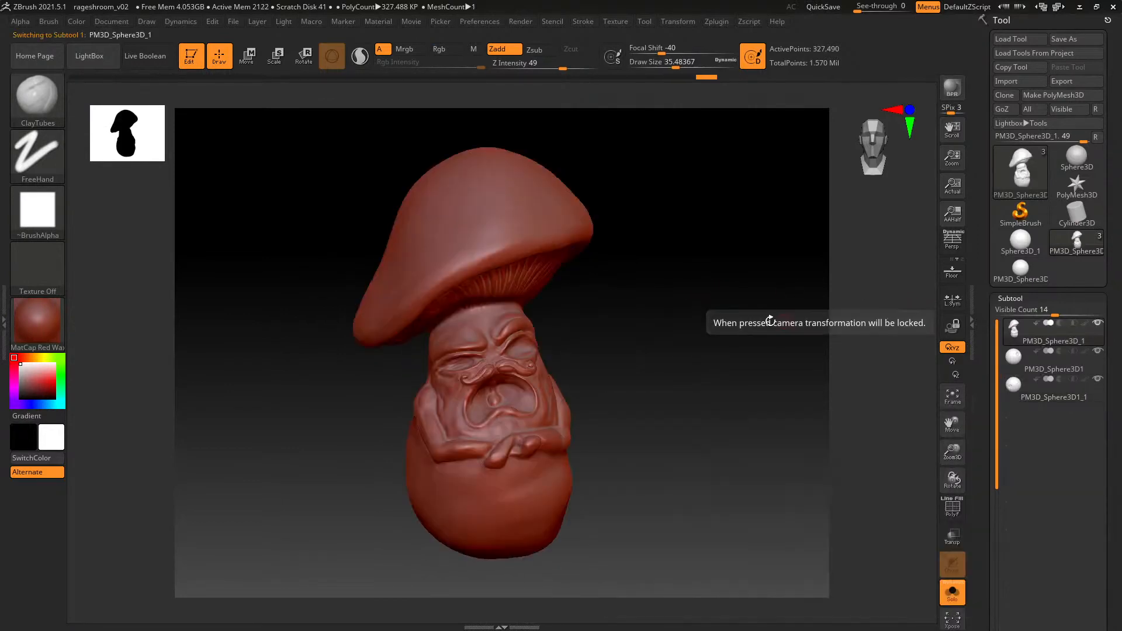
{"action": "right_click_drag", "start_coordinate": [668, 311], "coordinate": [661, 307]}
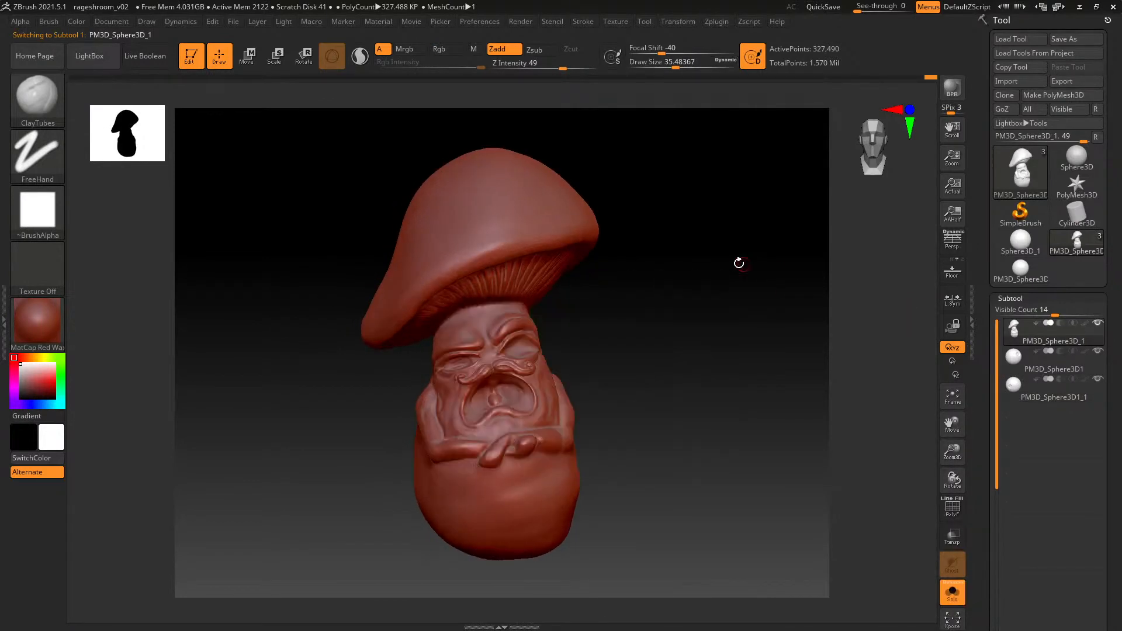
{"action": "key", "text": "shift+s"}
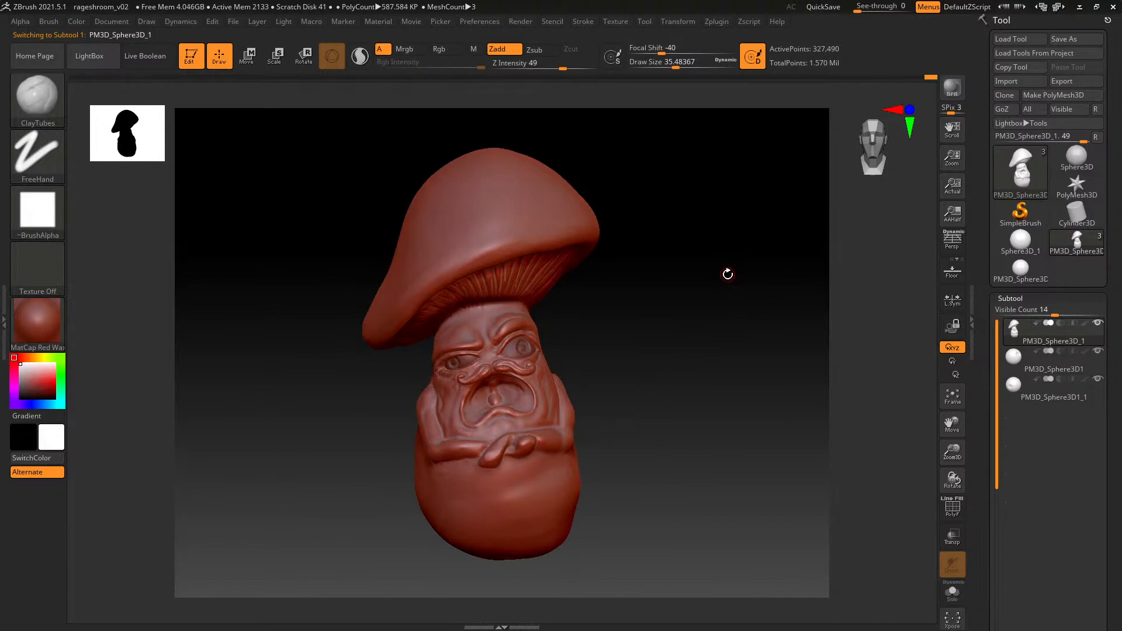